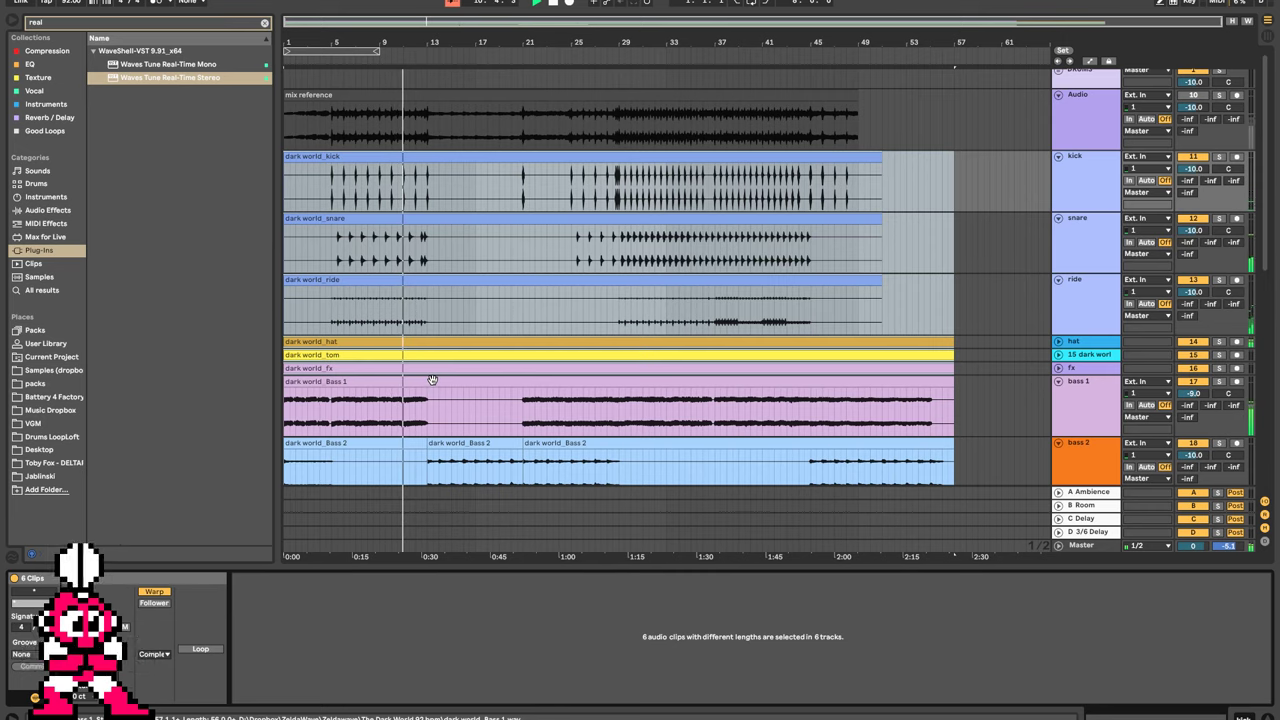
# Inspect the snare, bass 1 and vinyl noise clips and the full clip range from bass 1 through vinyl noise.
pyautogui.click(416, 219)
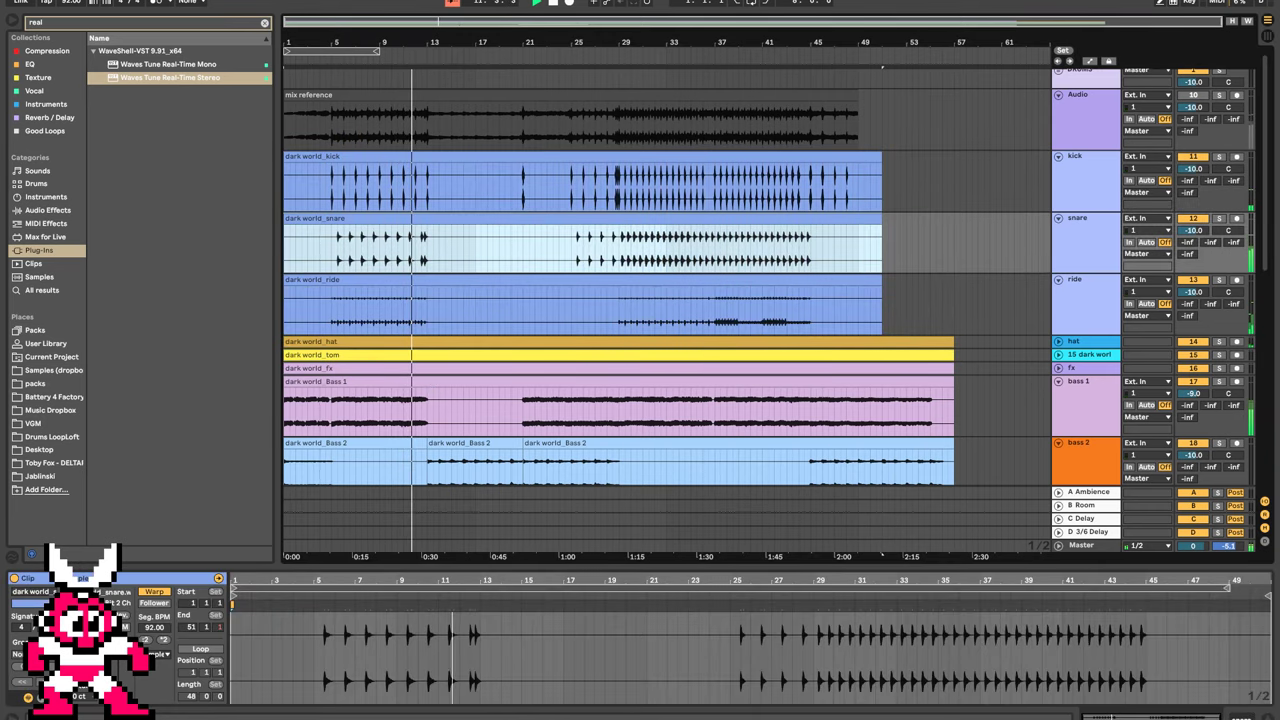
pyautogui.click(153, 579)
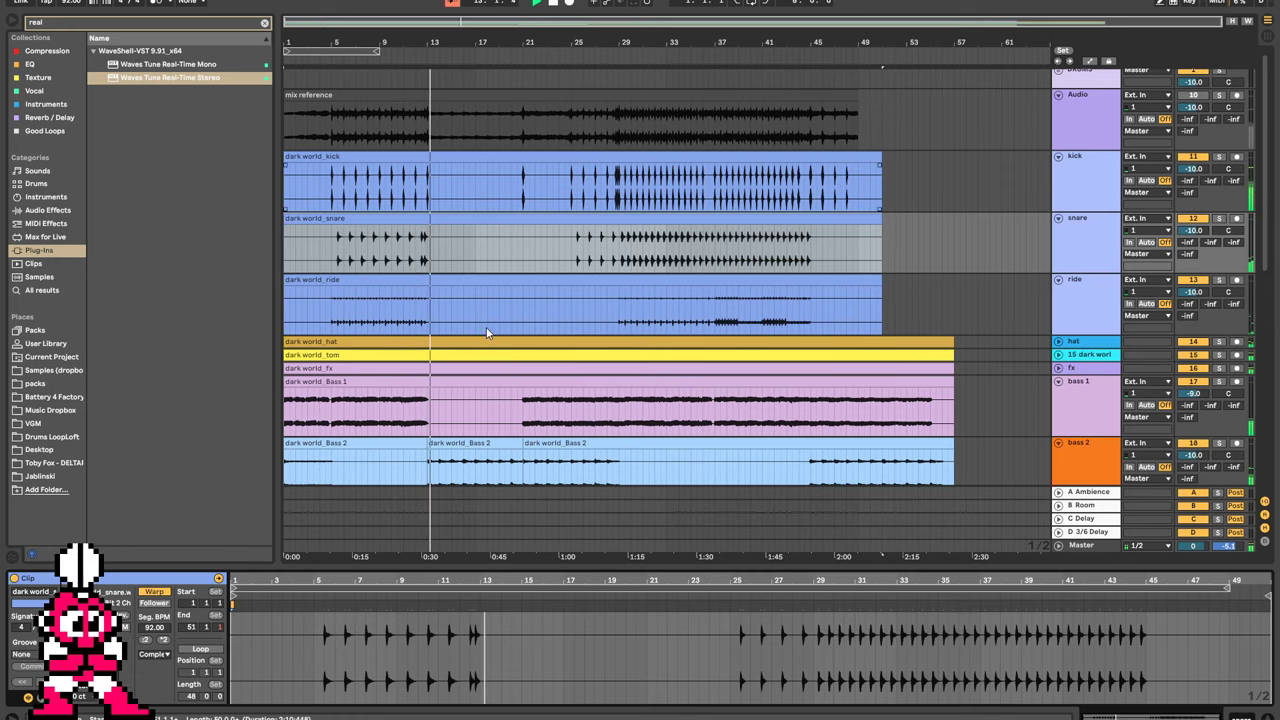
pyautogui.click(440, 383)
pyautogui.scroll(-6, 440, 384)
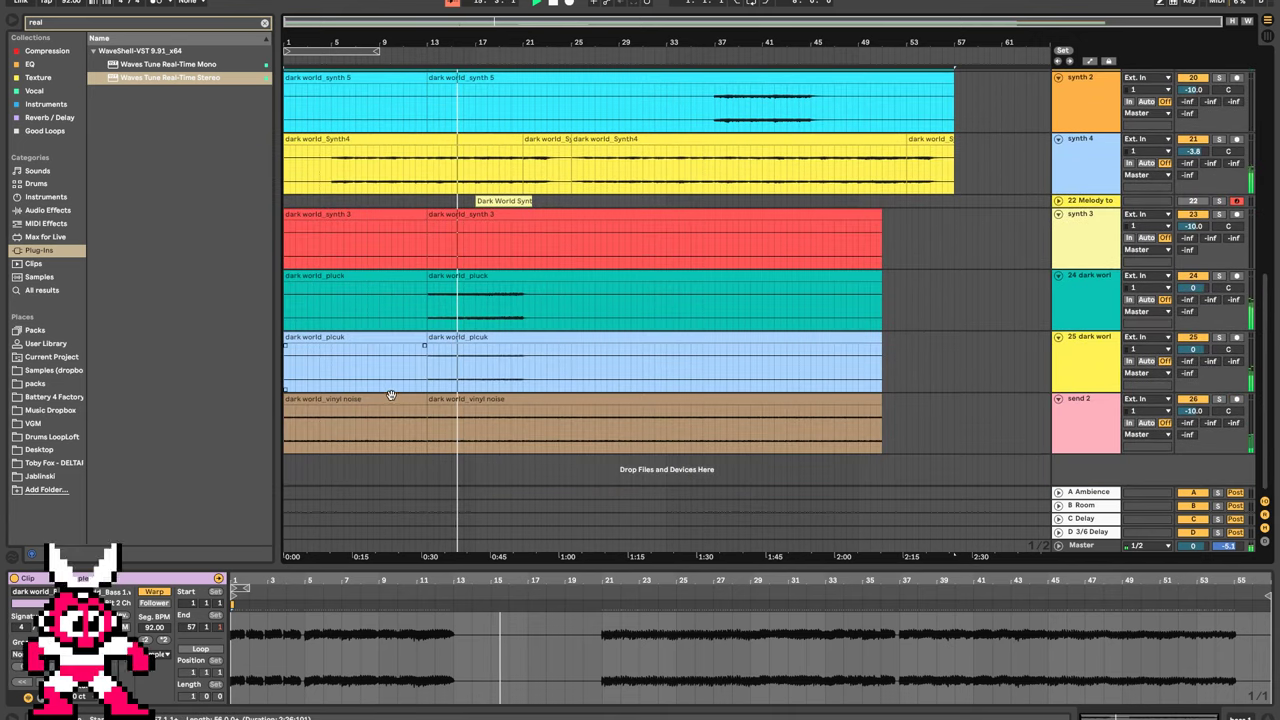
pyautogui.keyDown('shift'); pyautogui.click(393, 405); pyautogui.keyUp('shift')
pyautogui.keyDown('shift'); pyautogui.click(394, 400); pyautogui.keyUp('shift')
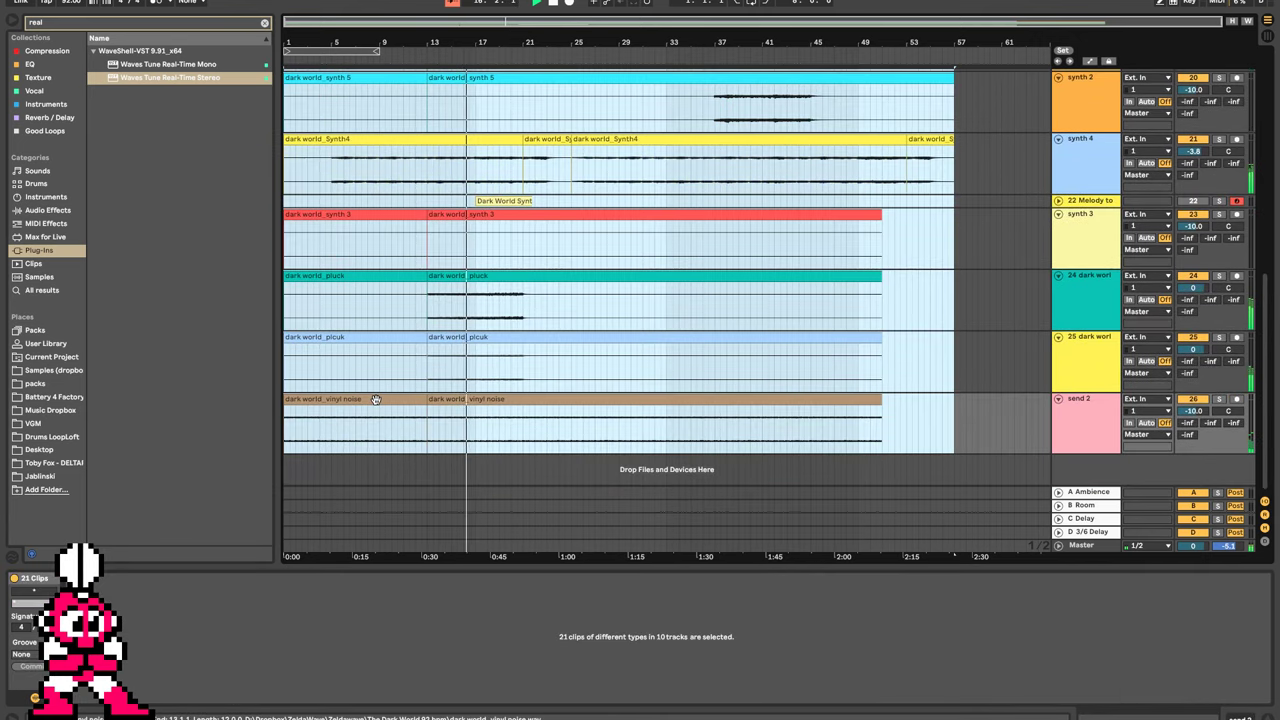
pyautogui.click(456, 402)
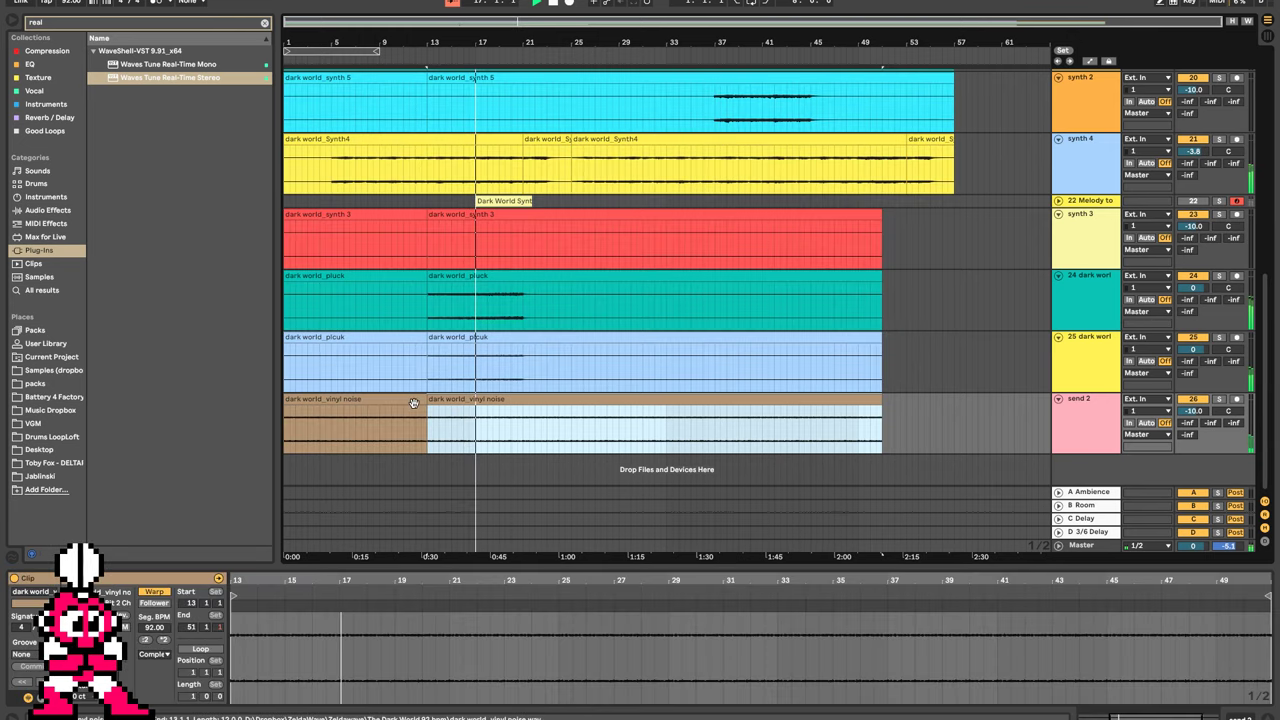
# Extend the opening clips on the synth 3, pluck, picuk and vinyl noise tracks over their second clips to bar 51.
pyautogui.click(406, 402)
pyautogui.keyDown('shift'); pyautogui.click(400, 221); pyautogui.keyUp('shift')
pyautogui.moveTo(425, 215); pyautogui.dragTo(955, 214)
# Delete the synth 3 track.
pyautogui.click(943, 200)
pyautogui.click(1091, 221)
pyautogui.press('Delete')
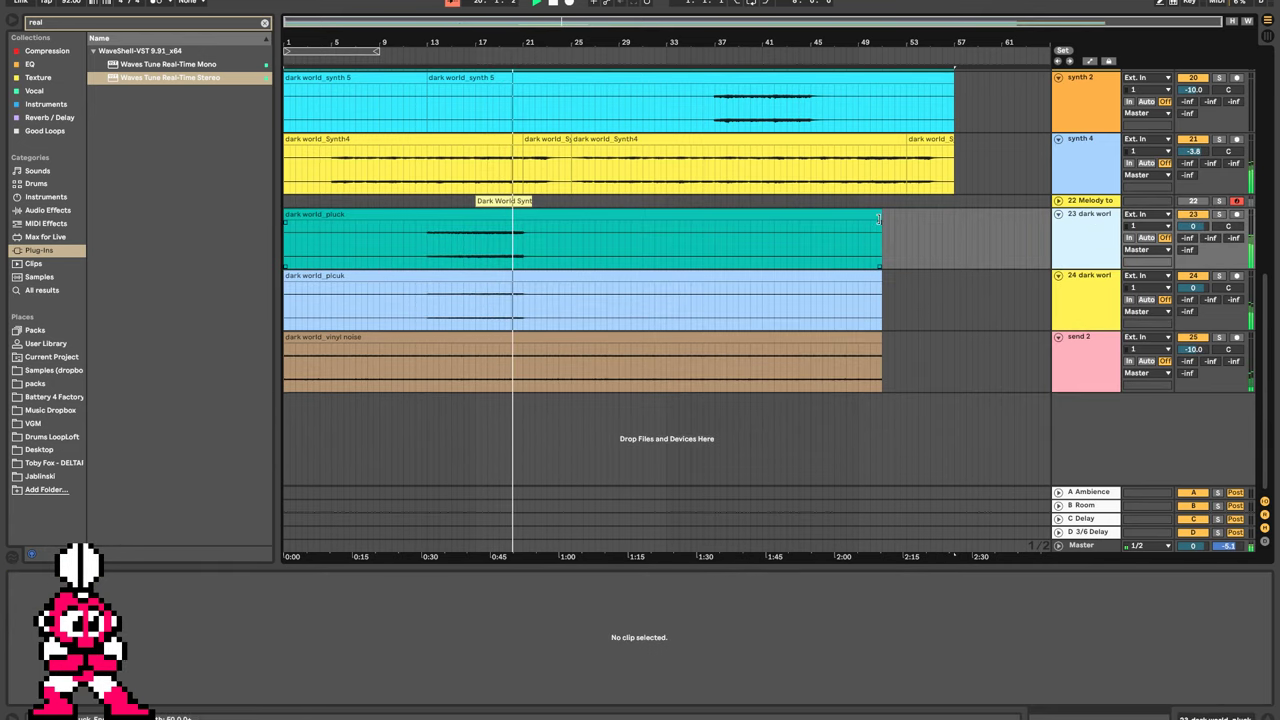
# Extend the picuk and vinyl noise clips to bar 57.
pyautogui.moveTo(883, 280); pyautogui.dragTo(954, 290)
pyautogui.moveTo(876, 342); pyautogui.dragTo(954, 342)
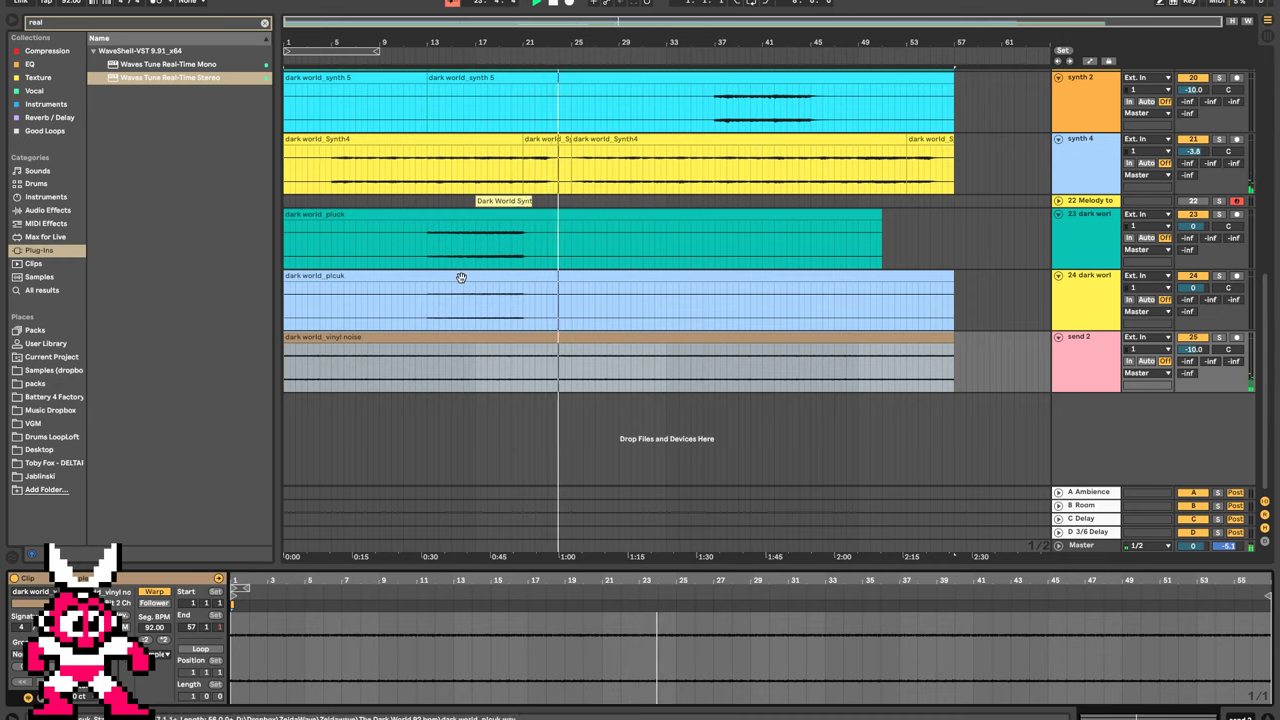
# Turn on warping for the picuk clip on track 24.
pyautogui.click(427, 317)
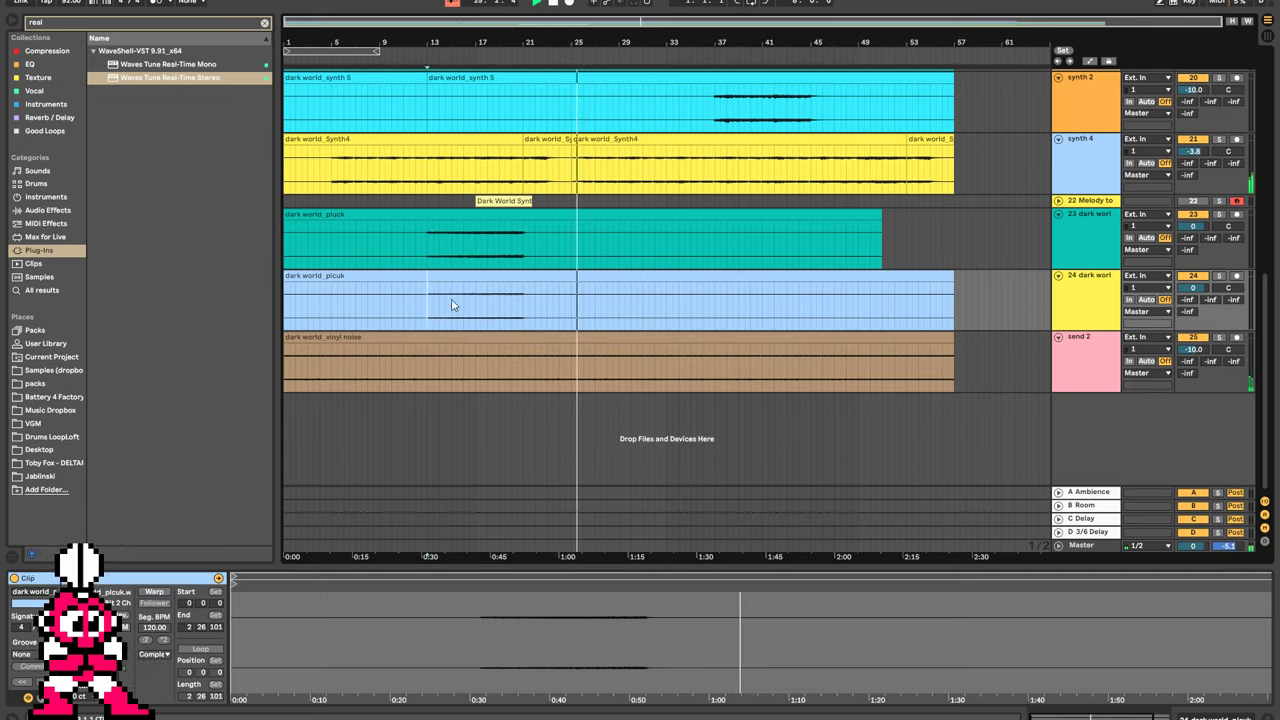
pyautogui.scroll(4, 414, 295)
pyautogui.click(385, 186)
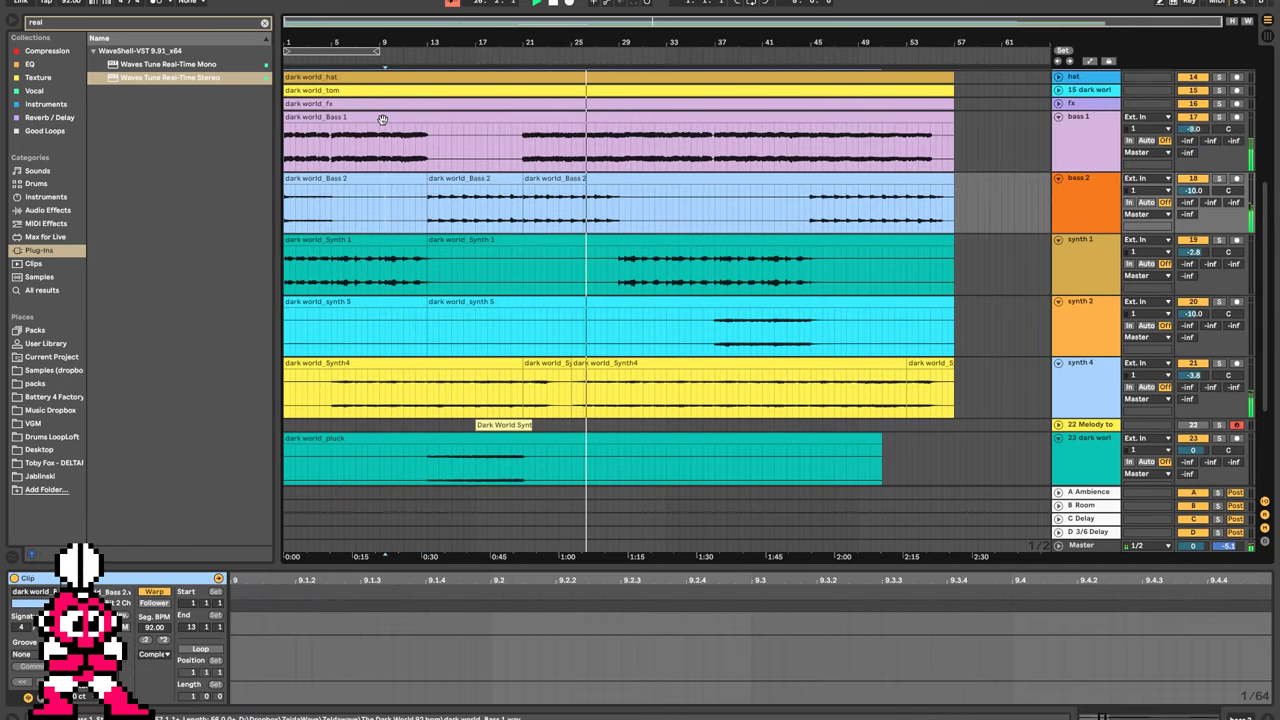
pyautogui.scroll(-4, 375, 262)
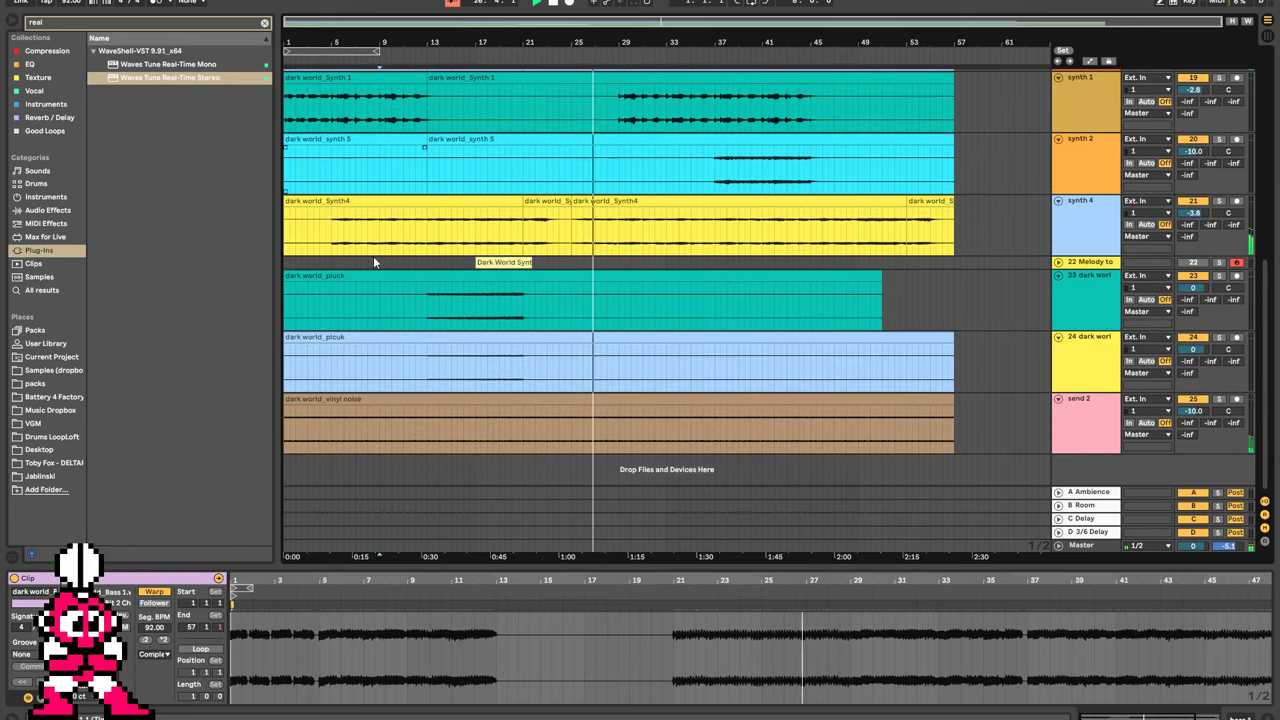
pyautogui.click(390, 341)
pyautogui.click(155, 592)
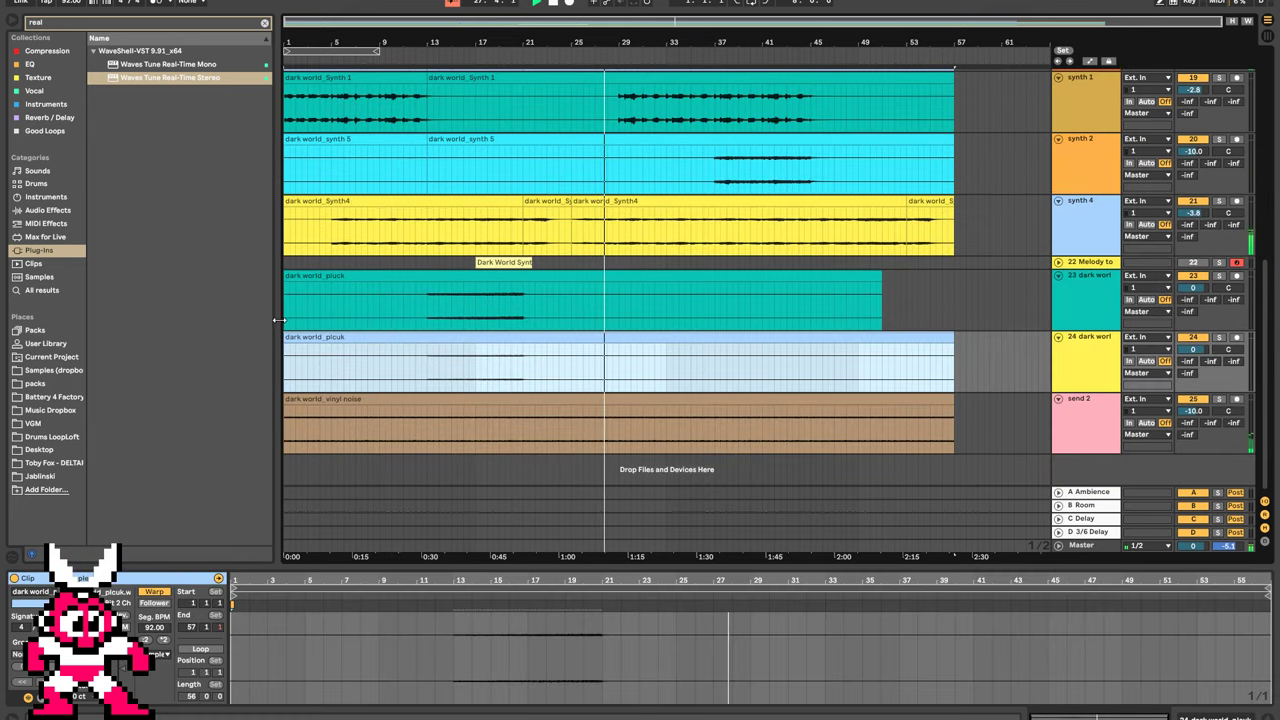
# Raise the picuk clip's gain and lower the volume of track 24 to -15.8 dB.
pyautogui.click(302, 276)
pyautogui.click(325, 350)
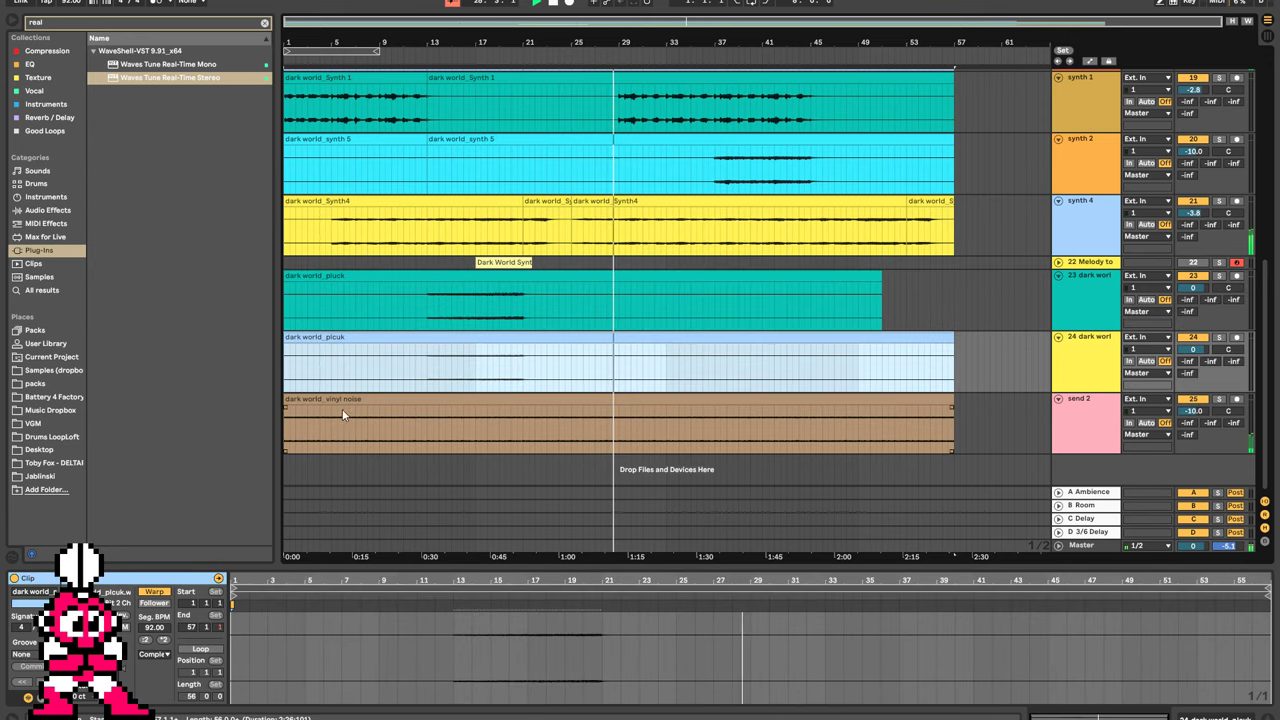
pyautogui.click(348, 413)
pyautogui.click(348, 399)
pyautogui.click(358, 339)
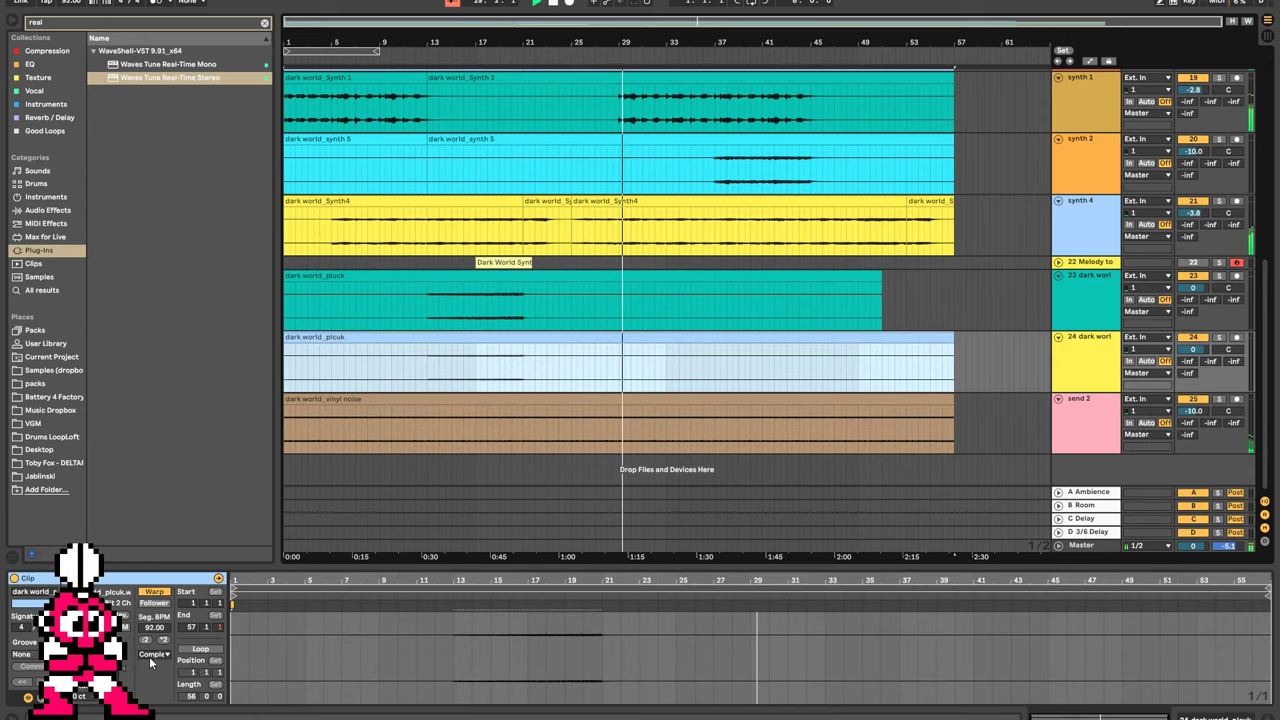
pyautogui.click(530, 650)
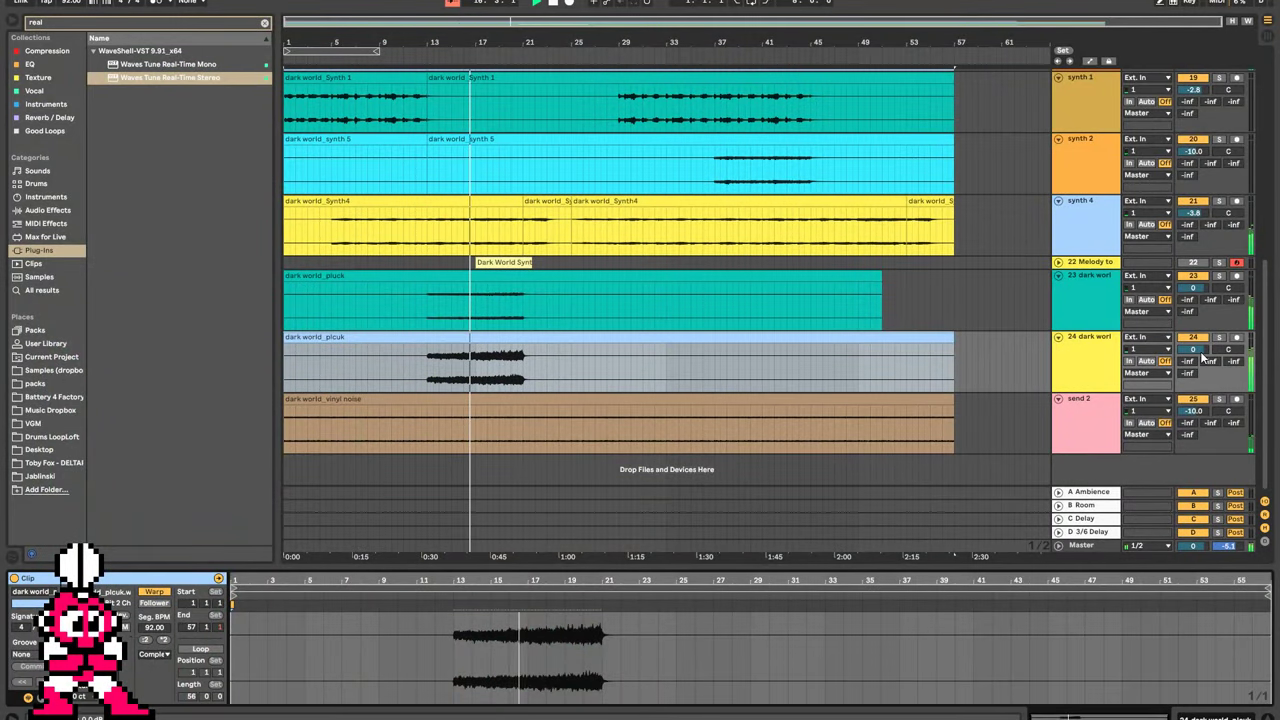
pyautogui.moveTo(1202, 354); pyautogui.dragTo(1202, 366)
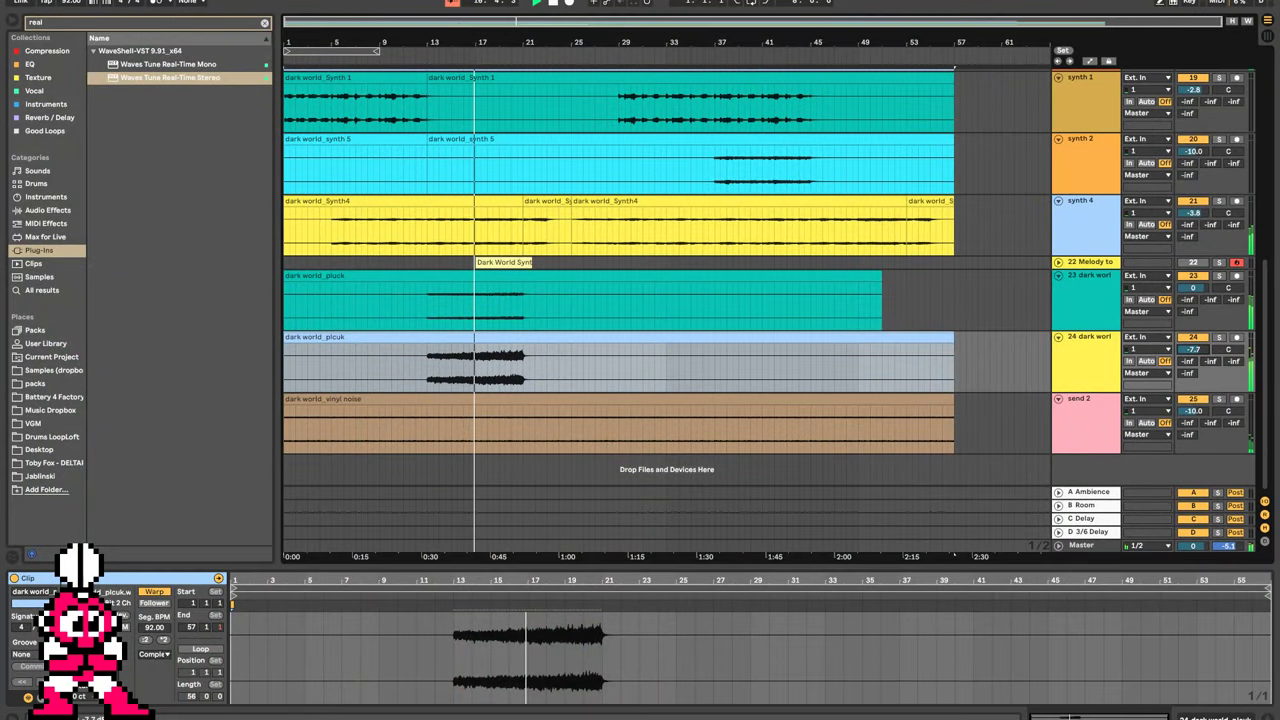
# Raise the pluck clip's gain with the track volume at -8.7 dB, and name track 23 "pluck".
pyautogui.click(720, 314)
pyautogui.moveTo(122, 670); pyautogui.dragTo(122, 650)
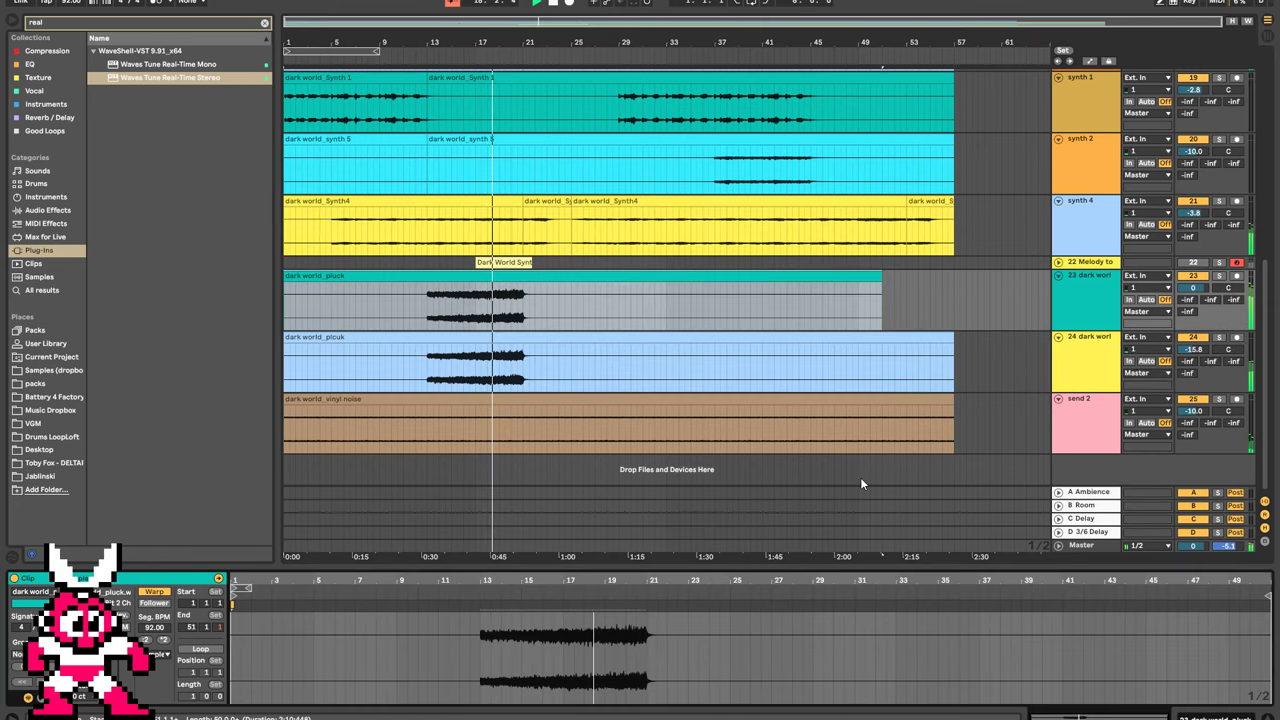
pyautogui.moveTo(1204, 293); pyautogui.dragTo(1204, 303)
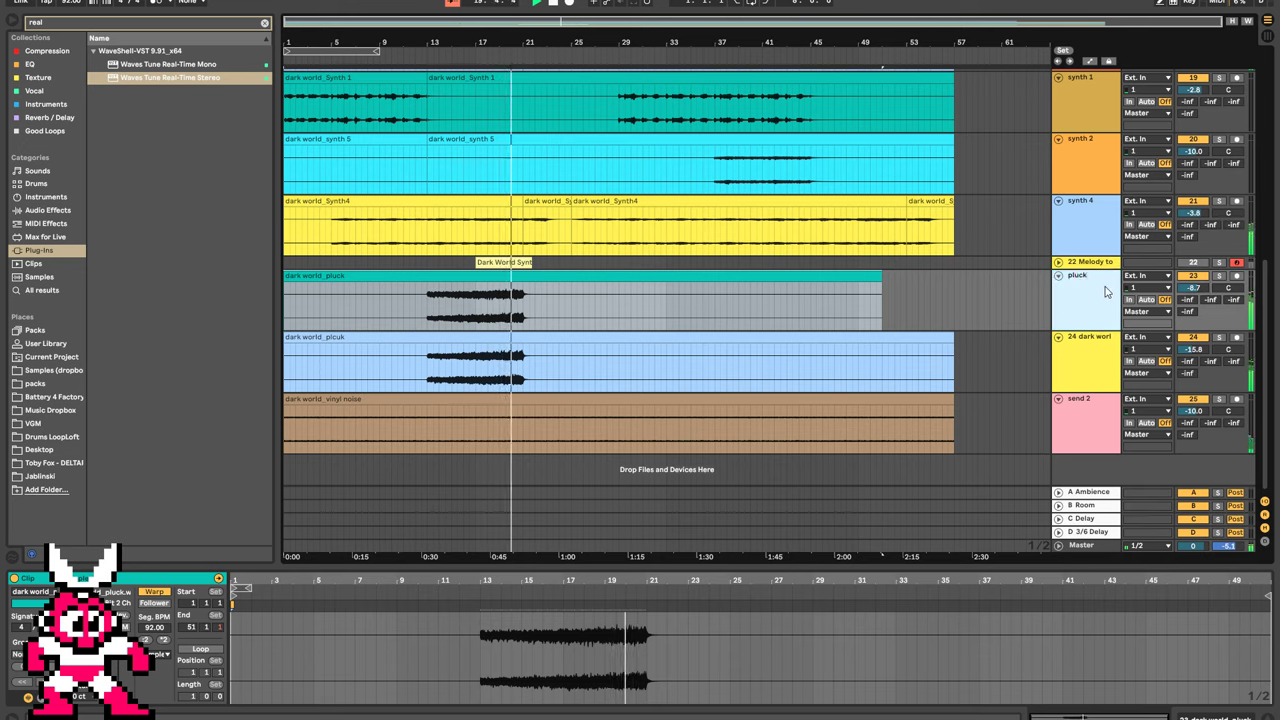
pyautogui.click(872, 366)
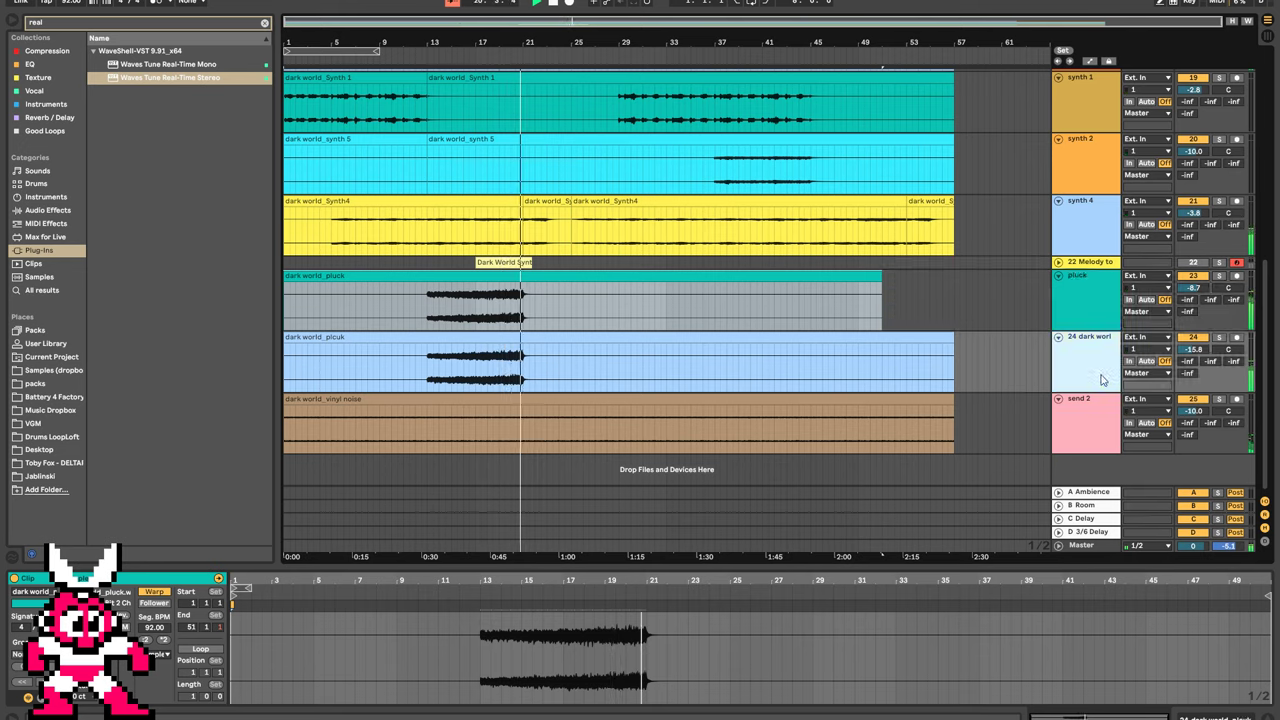
# Play the soloed pluck track and track 24 from bar 13 and reset both track volumes to 0 dB.
pyautogui.click(425, 329)
pyautogui.press('space')
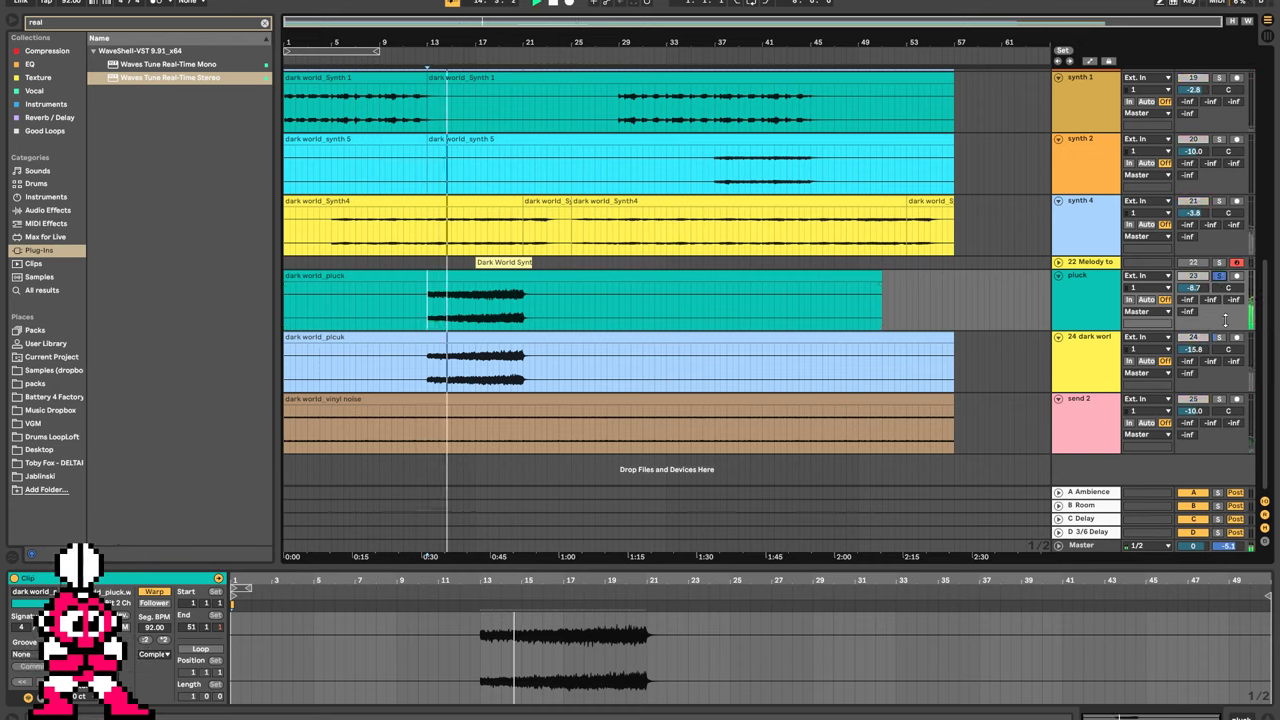
pyautogui.click(1220, 338)
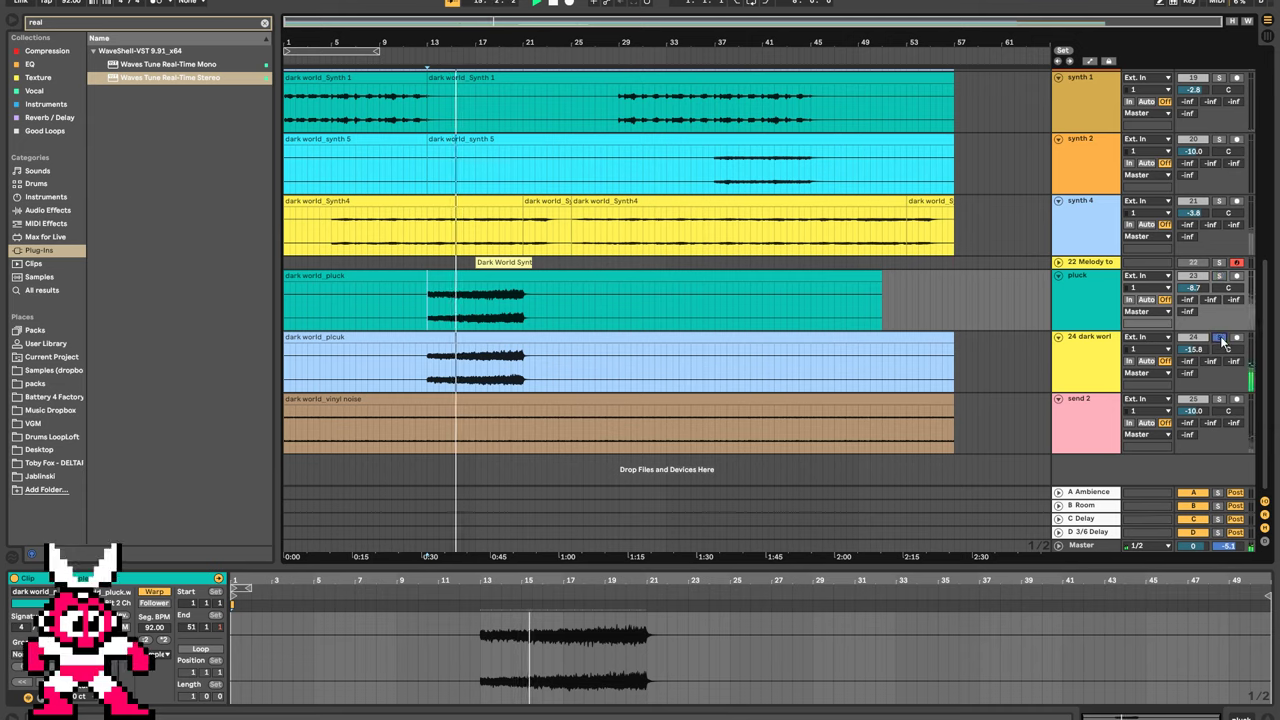
pyautogui.doubleClick(1200, 349)
pyautogui.doubleClick(1195, 288)
# Compare the pluck track with track 24 by soloing them alternately during playback.
pyautogui.click(1219, 340)
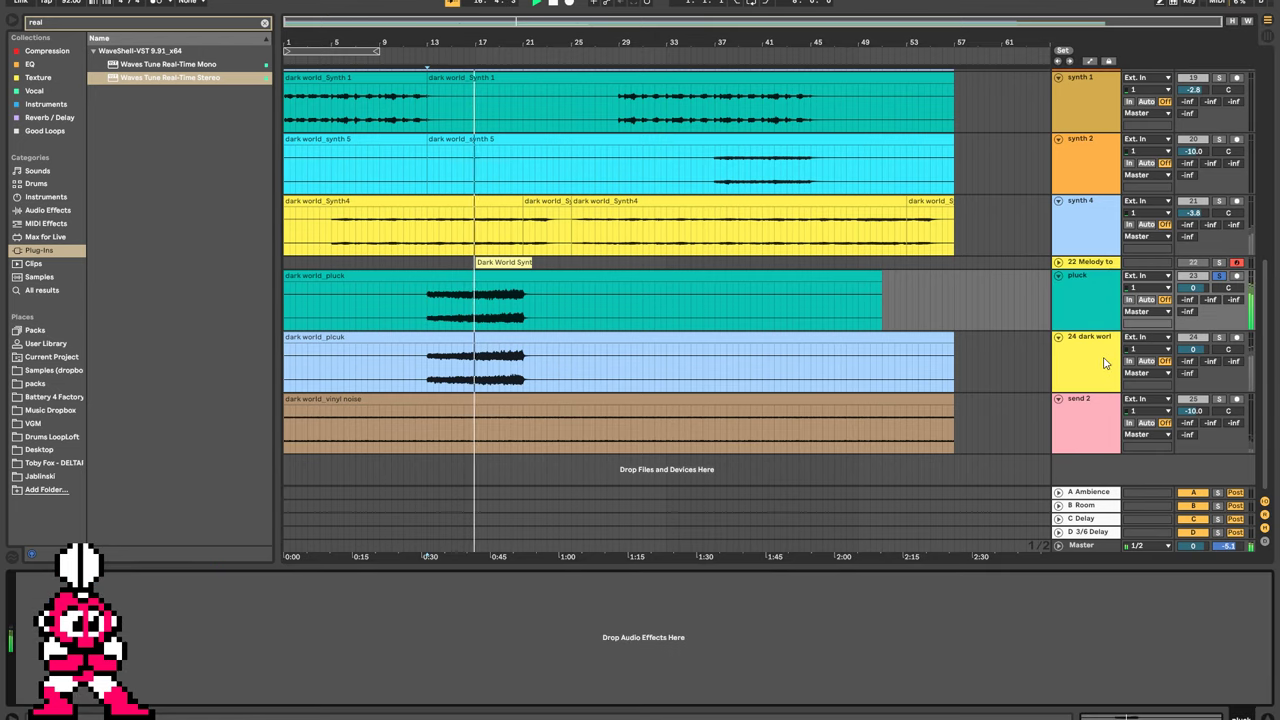
pyautogui.click(1219, 340)
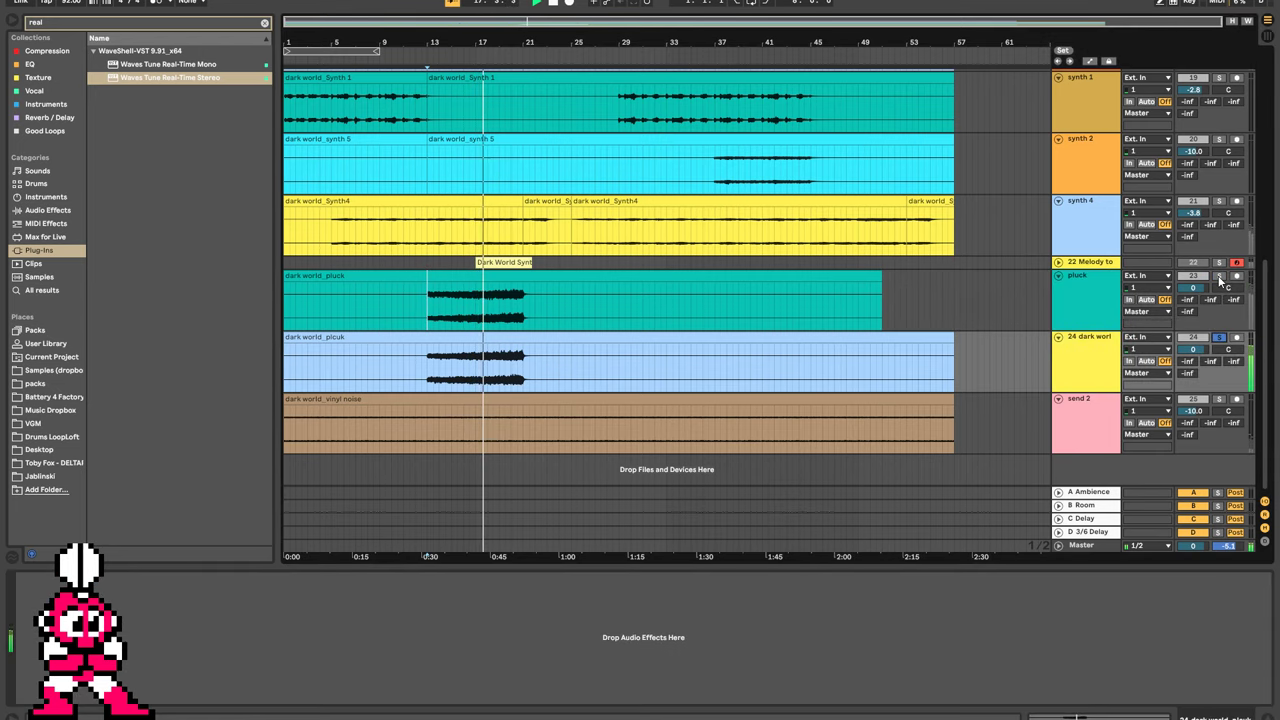
pyautogui.click(1220, 341)
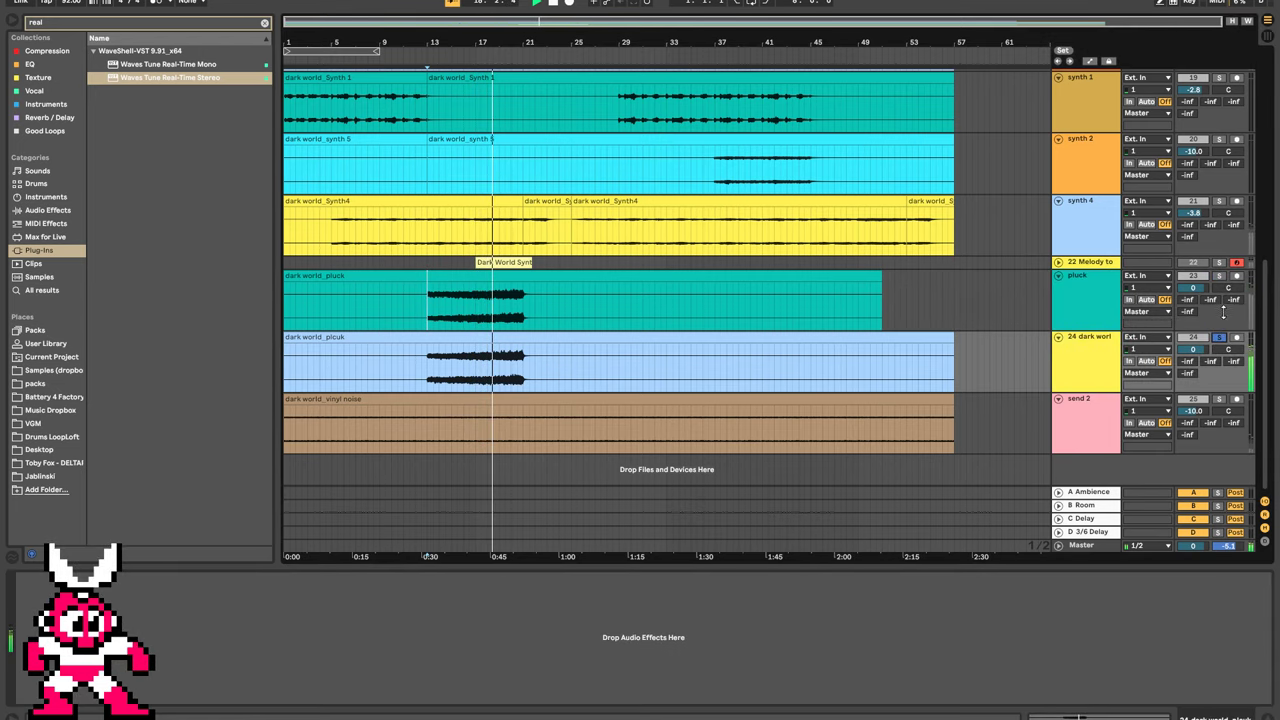
pyautogui.click(1221, 278)
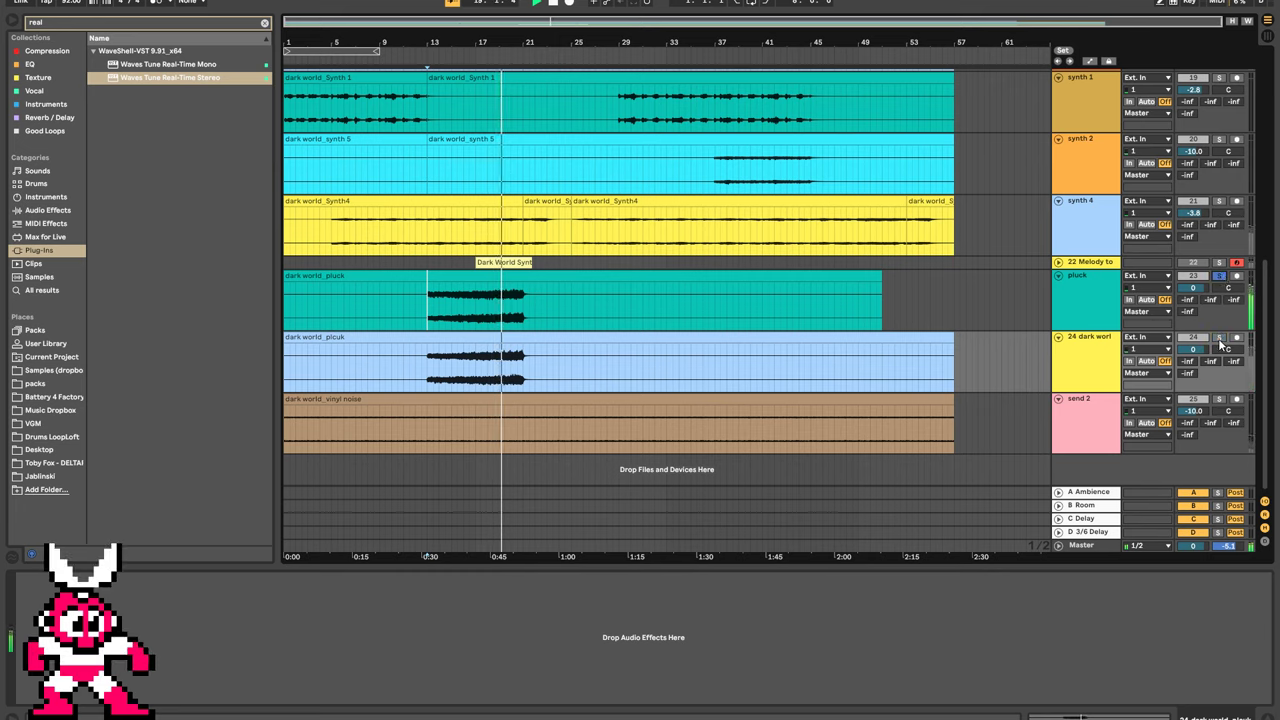
pyautogui.click(1219, 276)
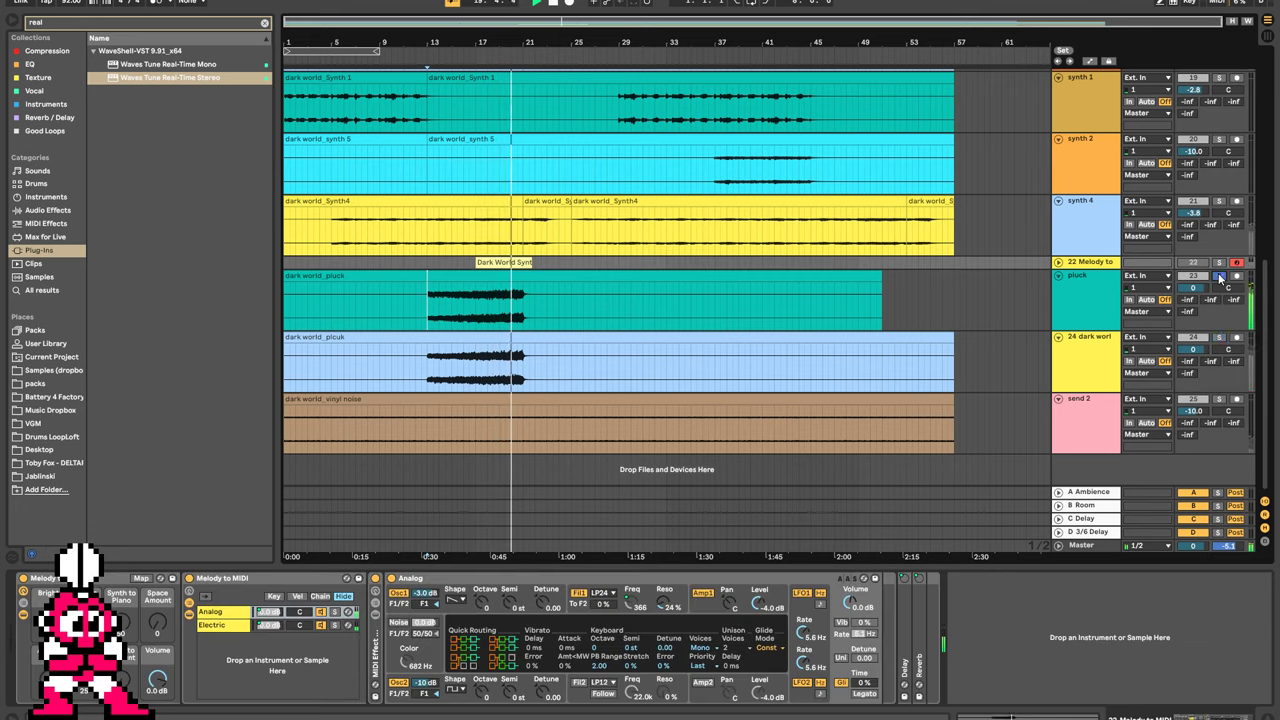
pyautogui.click(1216, 340)
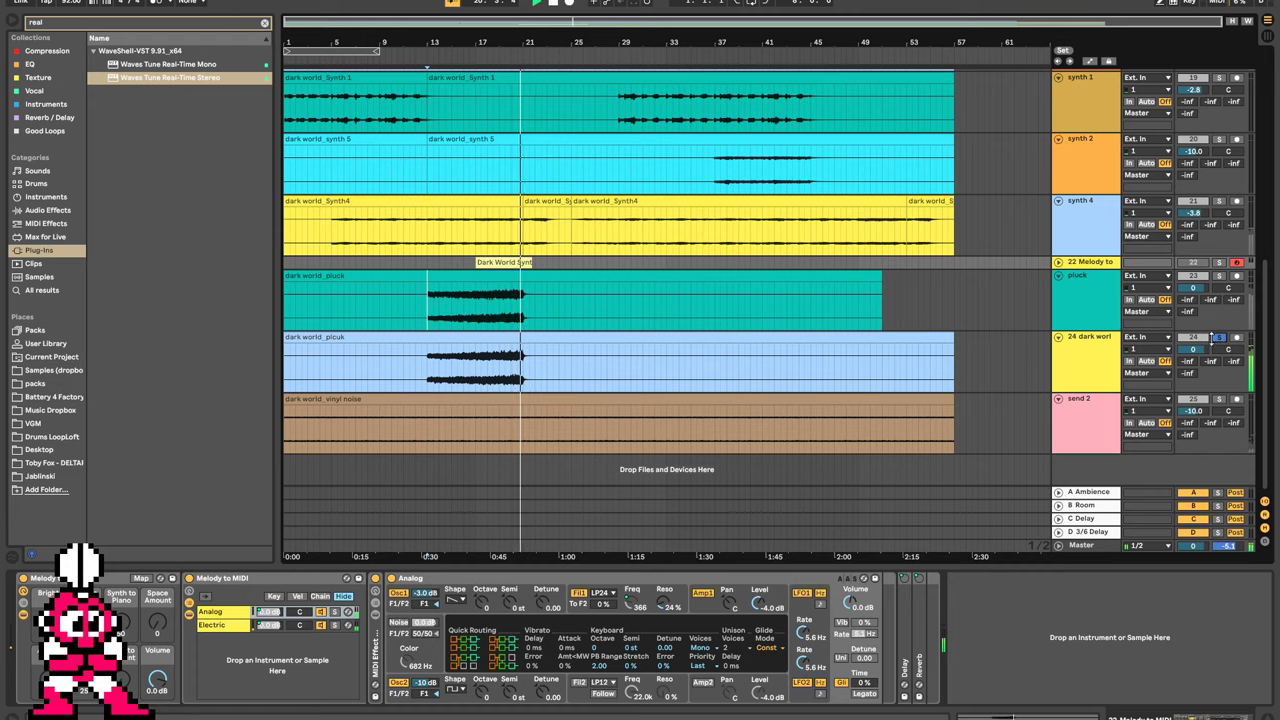
# Solo the pluck track at -8.5 dB volume and delete the duplicate pluck track 24.
pyautogui.press('space')
pyautogui.press('space')
pyautogui.click(1219, 277)
pyautogui.click(1095, 347)
pyautogui.press('Delete')
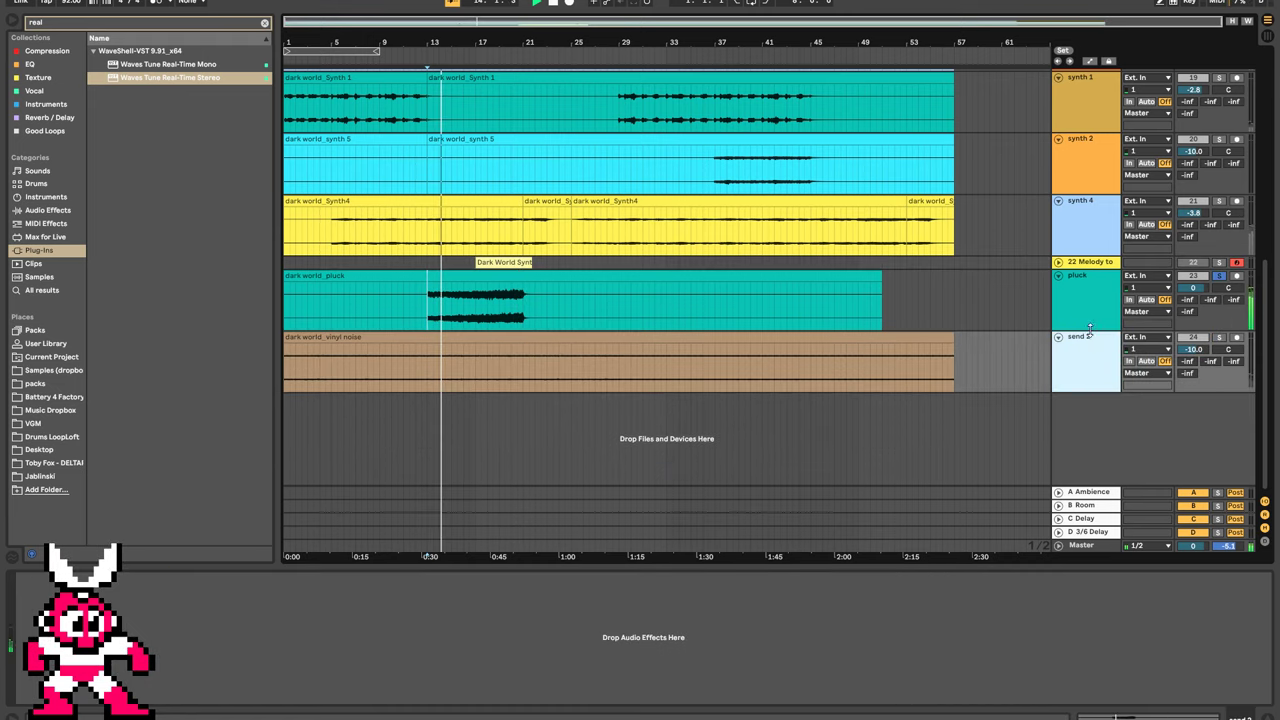
pyautogui.moveTo(1194, 290); pyautogui.dragTo(1194, 326)
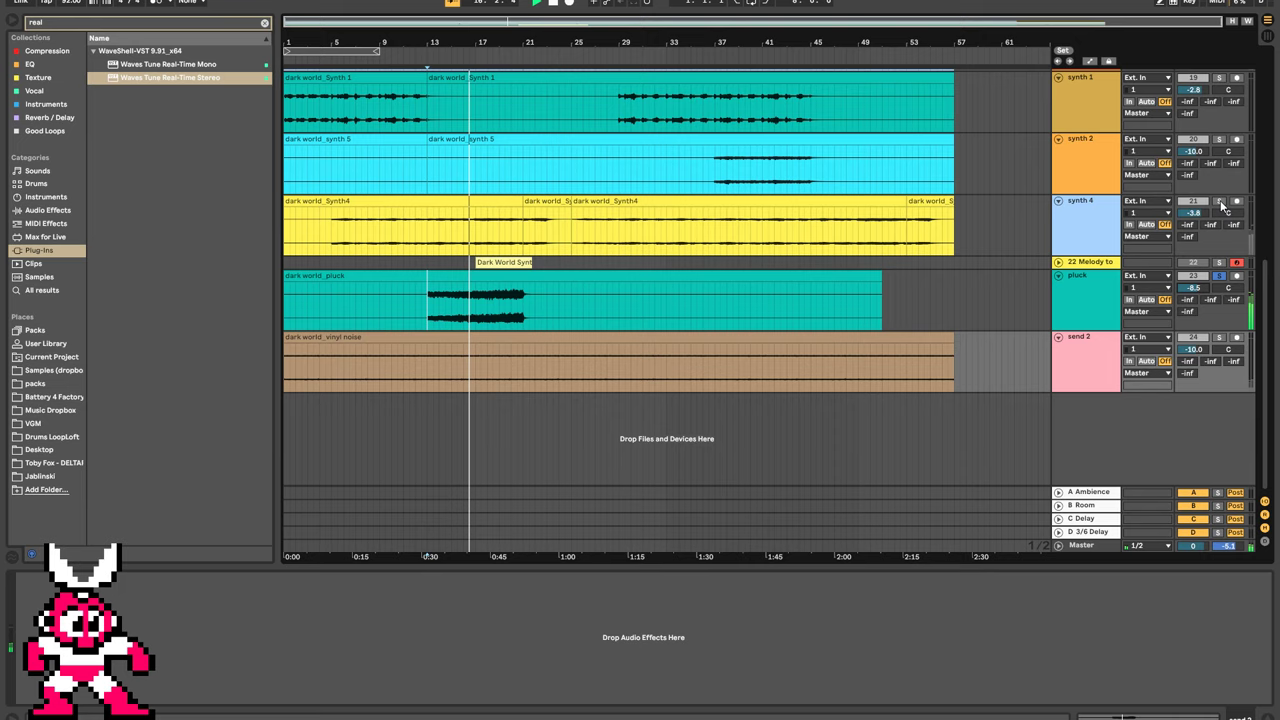
# With all synth 4 clips selected, solo their track alongside pluck and set its volume to -5.4 dB.
pyautogui.click(1219, 202)
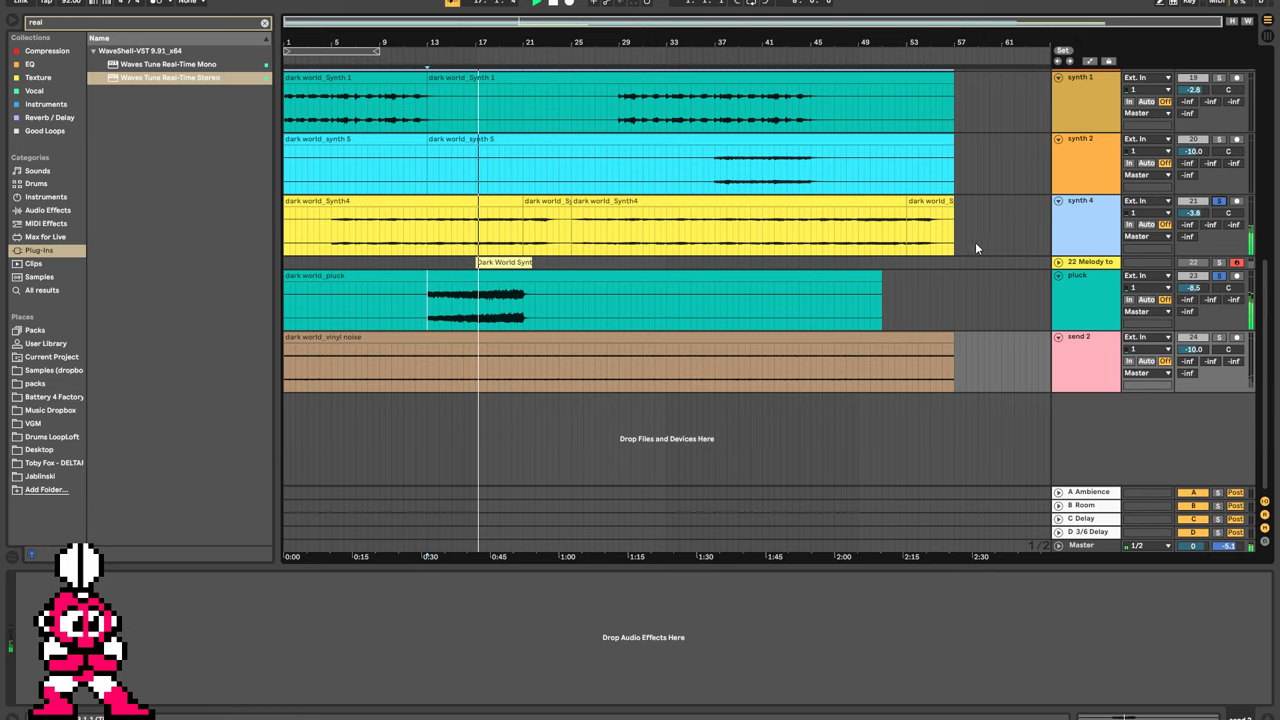
pyautogui.moveTo(978, 242); pyautogui.dragTo(100, 265)
pyautogui.hotkey('shift', 'Tab')
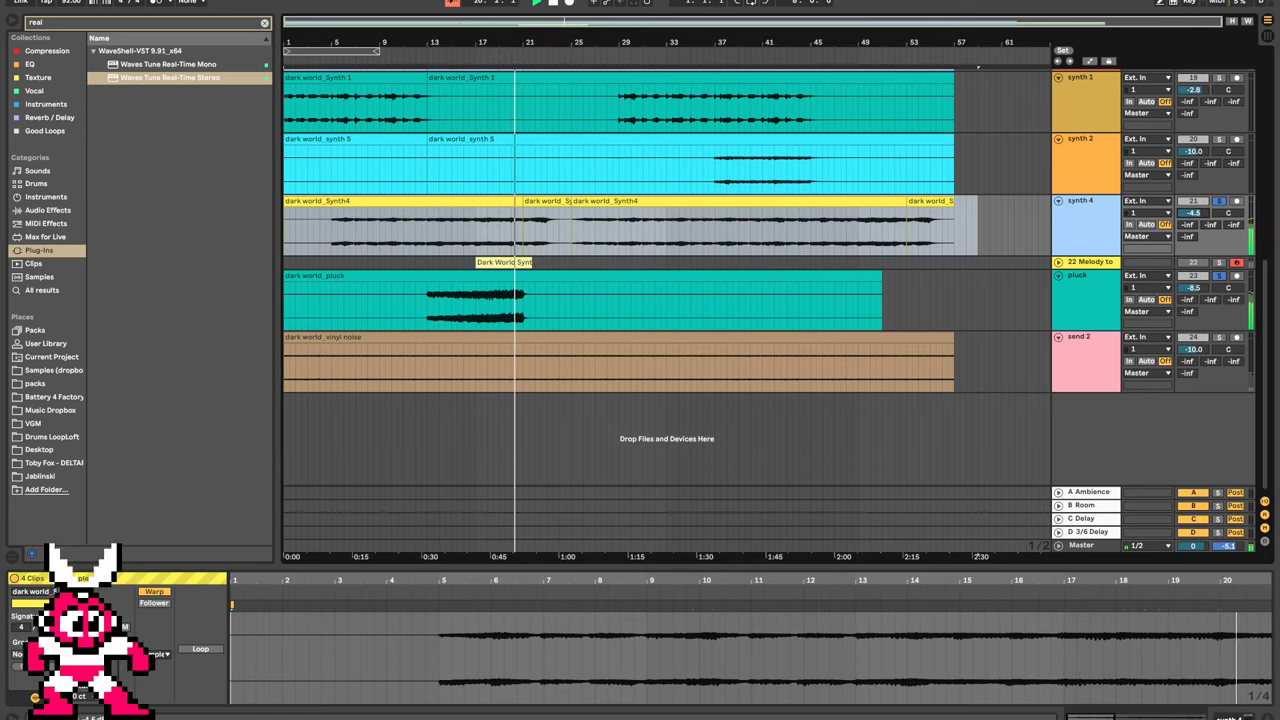
pyautogui.scroll(4, 986, 253)
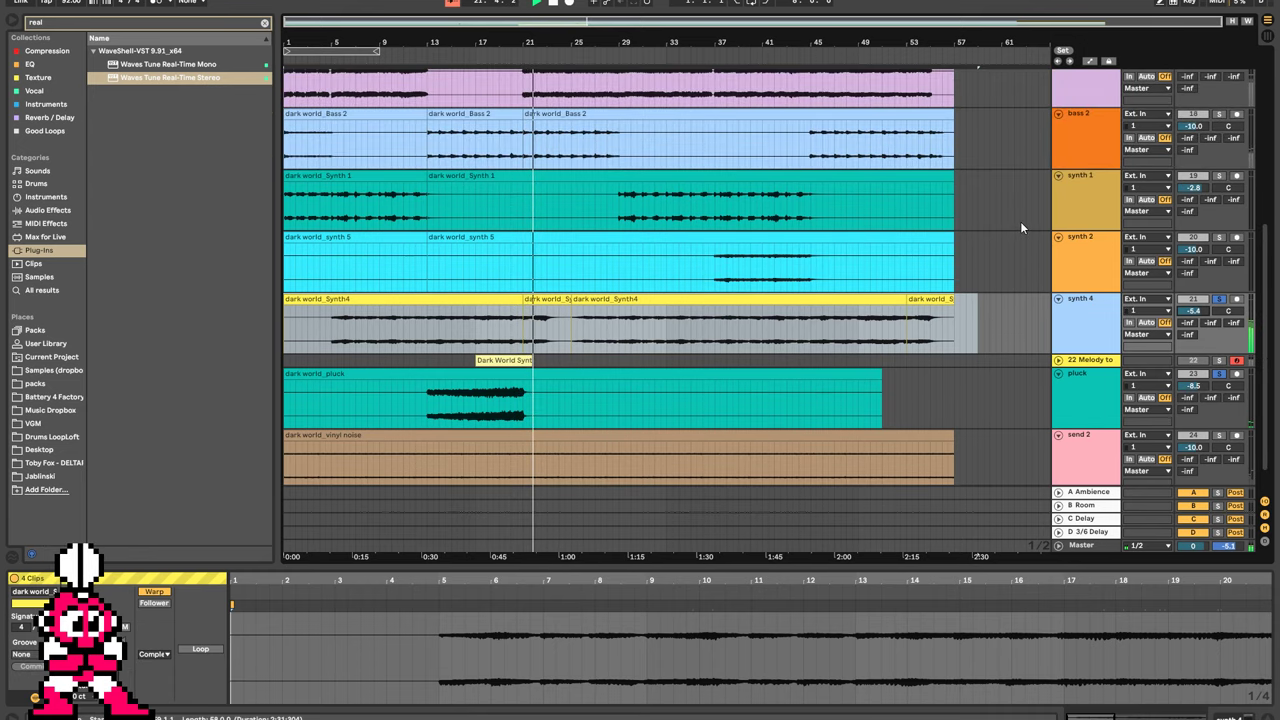
pyautogui.scroll(3, 776, 371)
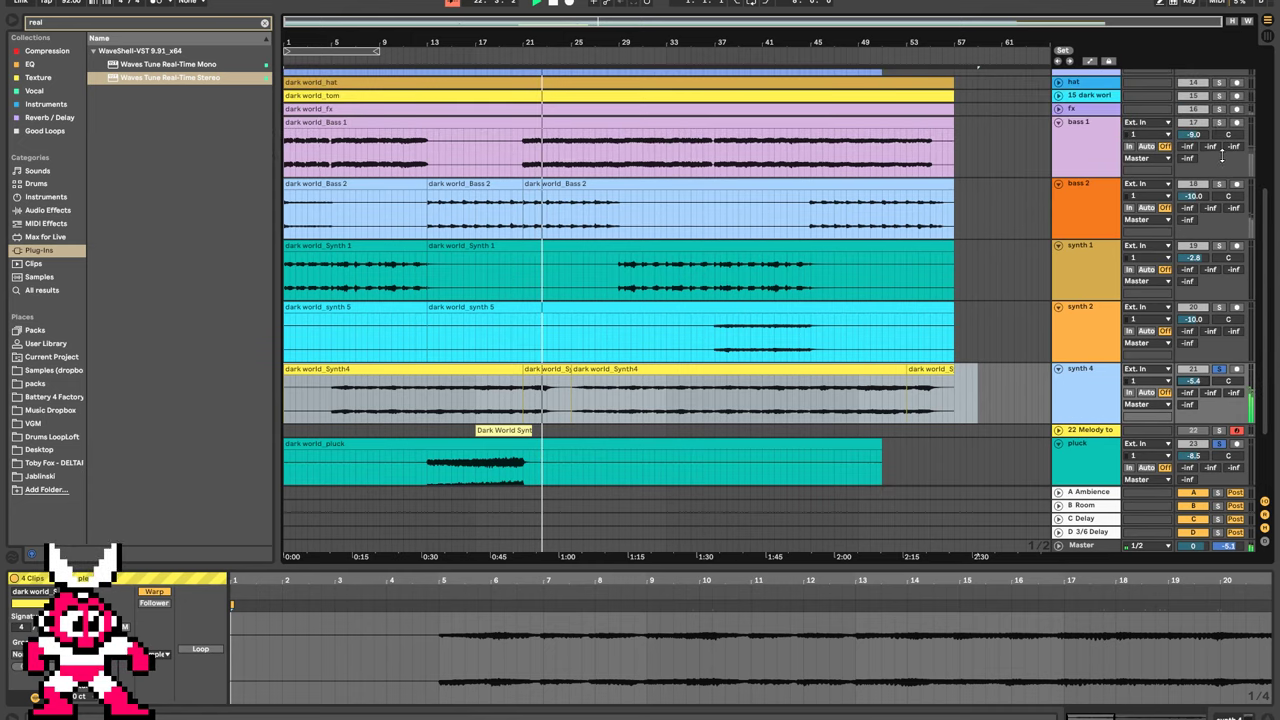
pyautogui.scroll(-2, 700, 370)
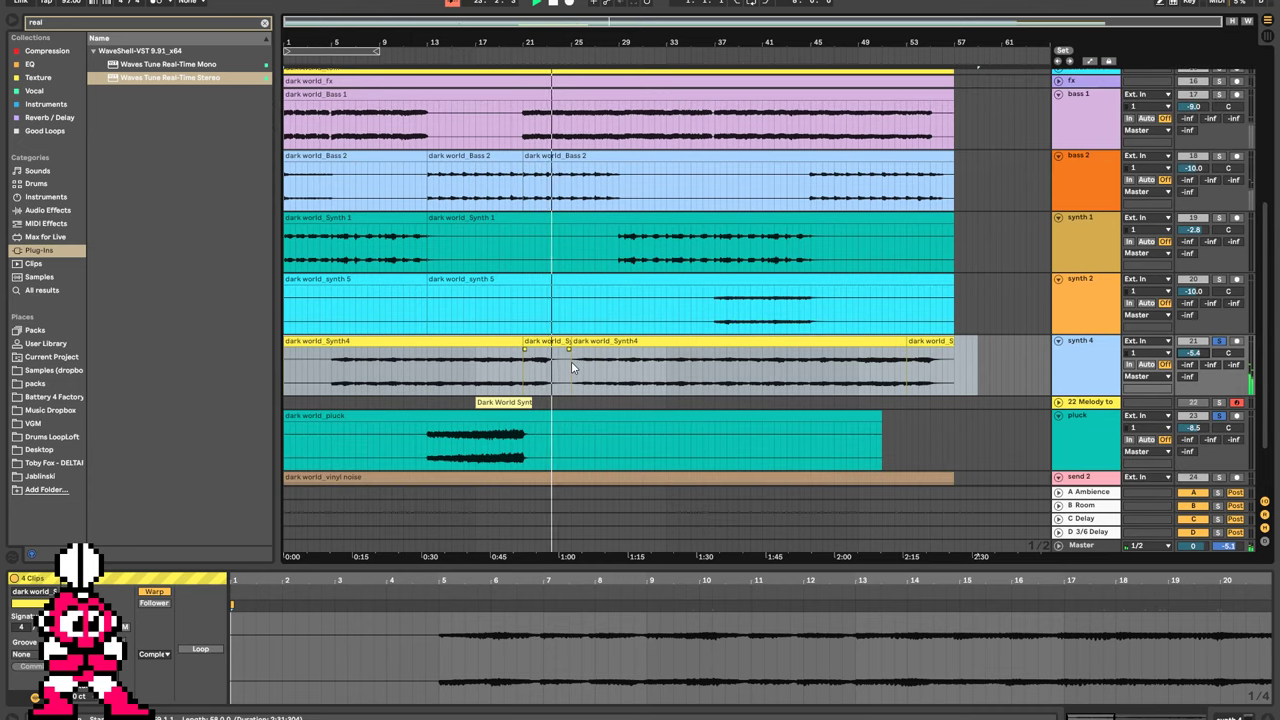
# Examine the synth 4 clip boundary around bar 21 up close and play back from bar 21.
pyautogui.click(530, 388)
pyautogui.press('+')
pyautogui.press('+')
pyautogui.press('+')
pyautogui.press('+')
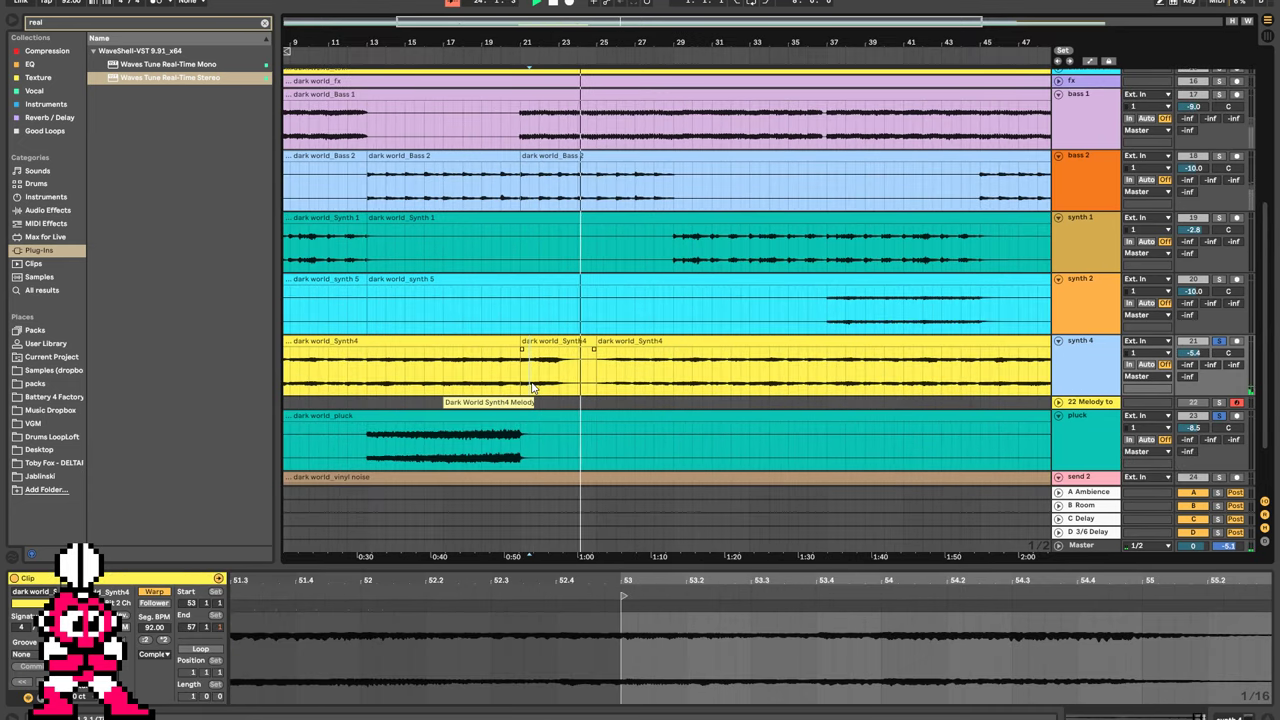
pyautogui.click(493, 387)
pyautogui.press('space')
pyautogui.press('space')
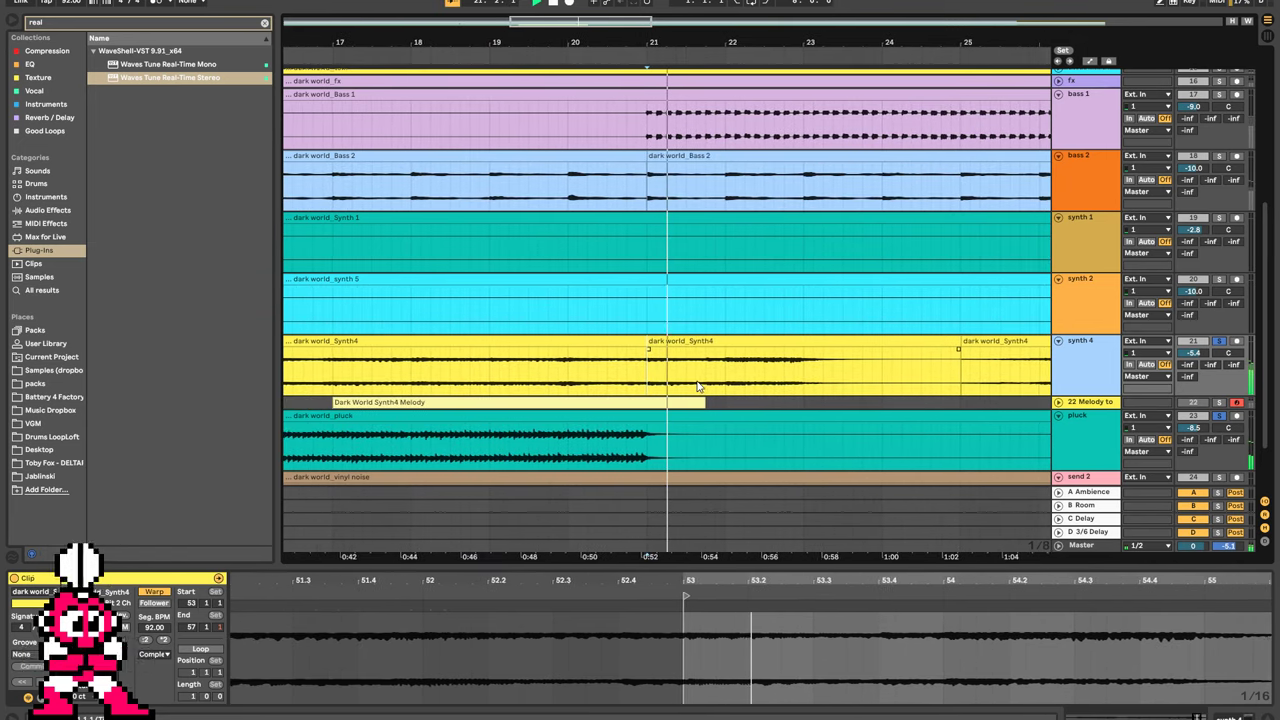
# Split the synth 4 clip at bar 22 and replay the passage from about bar 21.
pyautogui.click(698, 378)
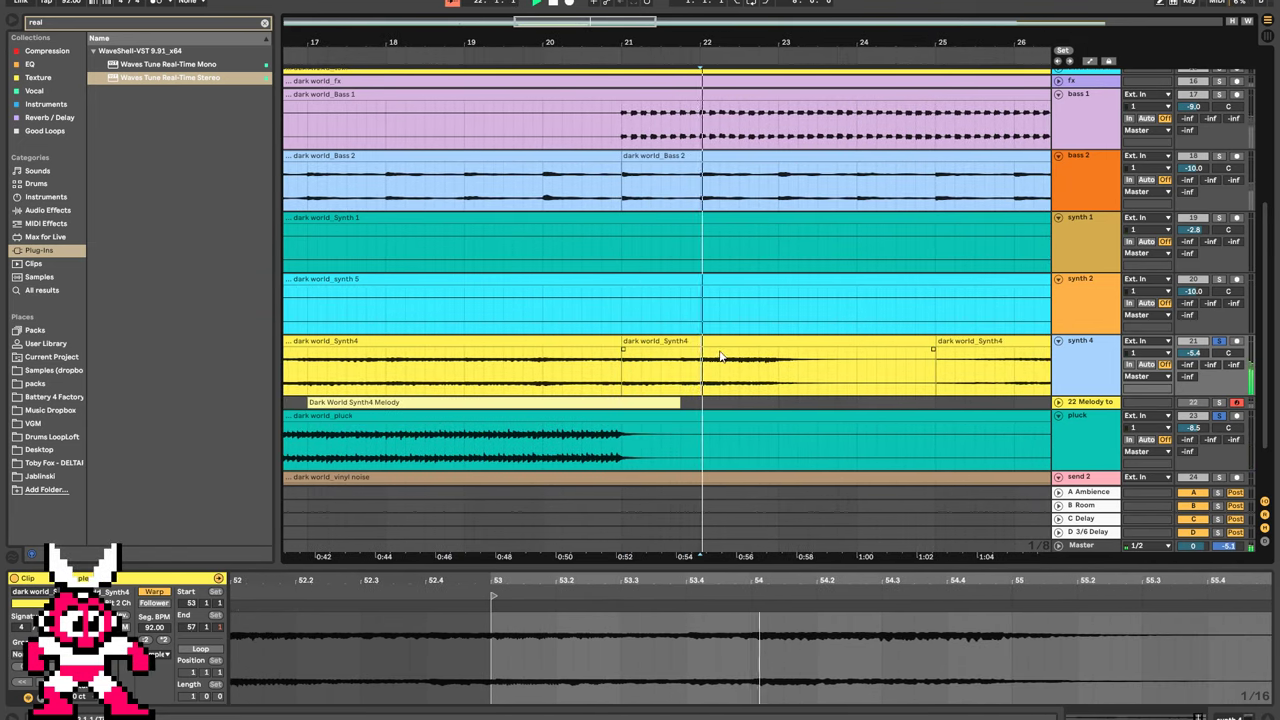
pyautogui.hotkey('ctrl', 'e')
pyautogui.click(724, 342)
pyautogui.press('0')
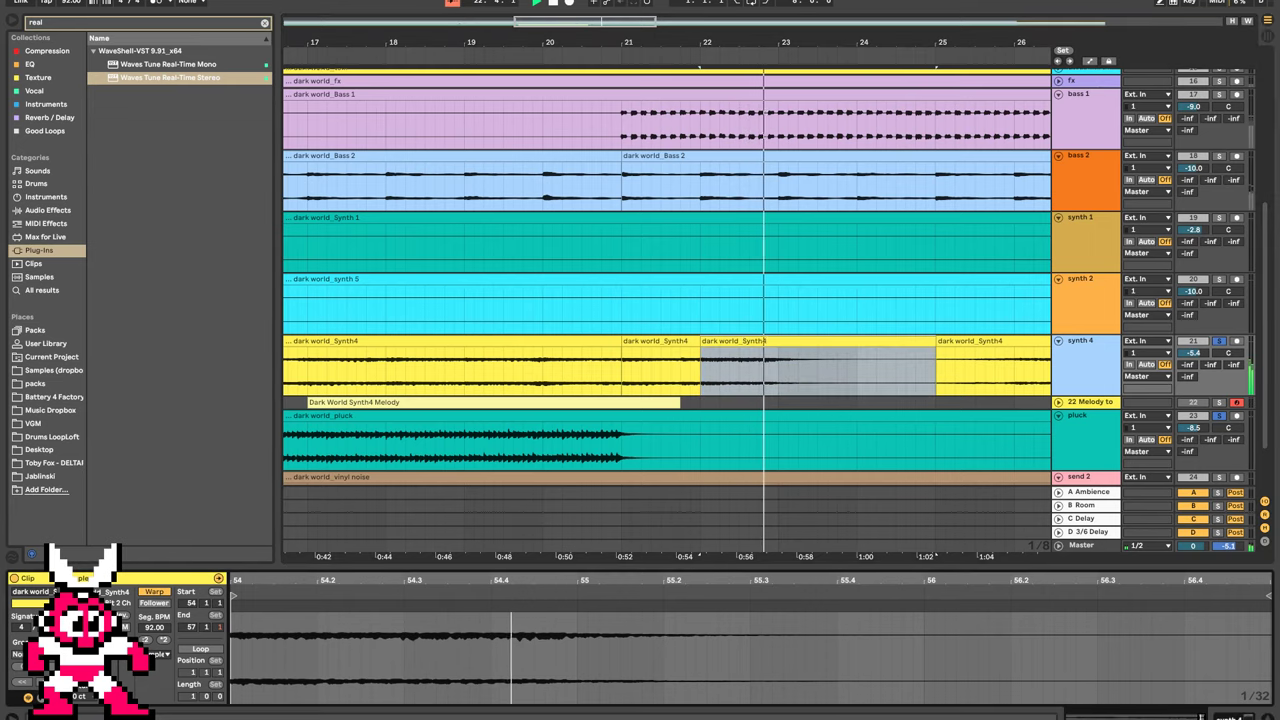
pyautogui.press('0')
pyautogui.click(635, 386)
pyautogui.press('space')
pyautogui.press('space')
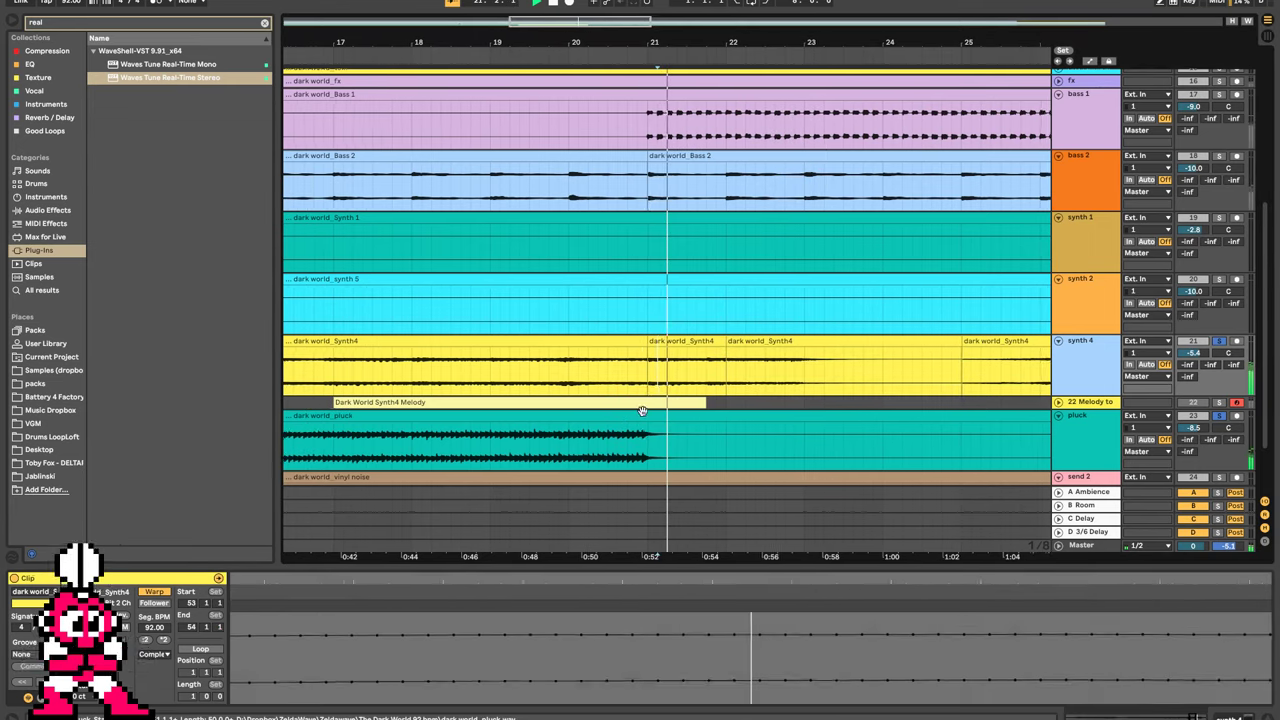
# Toggle the synth 4 clip that starts at bar 22 off and on again, and replay the transition into it.
pyautogui.click(778, 340)
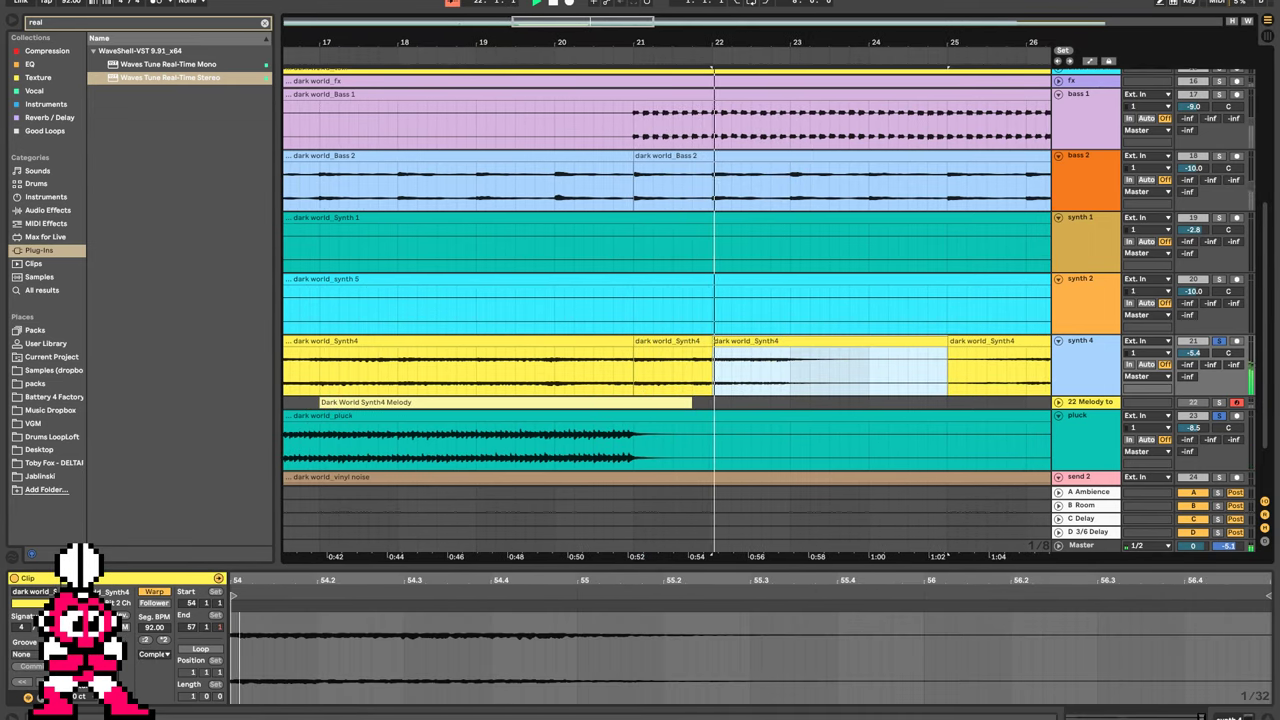
pyautogui.press('0')
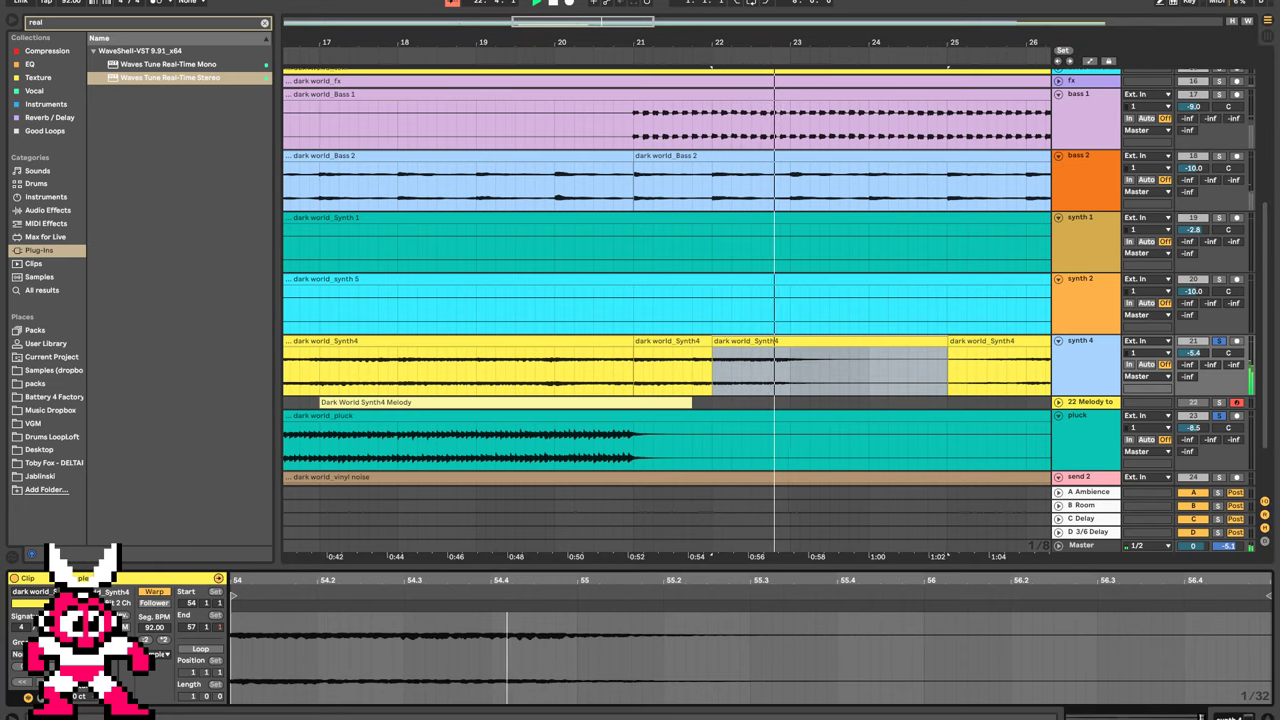
pyautogui.press('0')
pyautogui.click(665, 381)
pyautogui.press('space')
pyautogui.press('space')
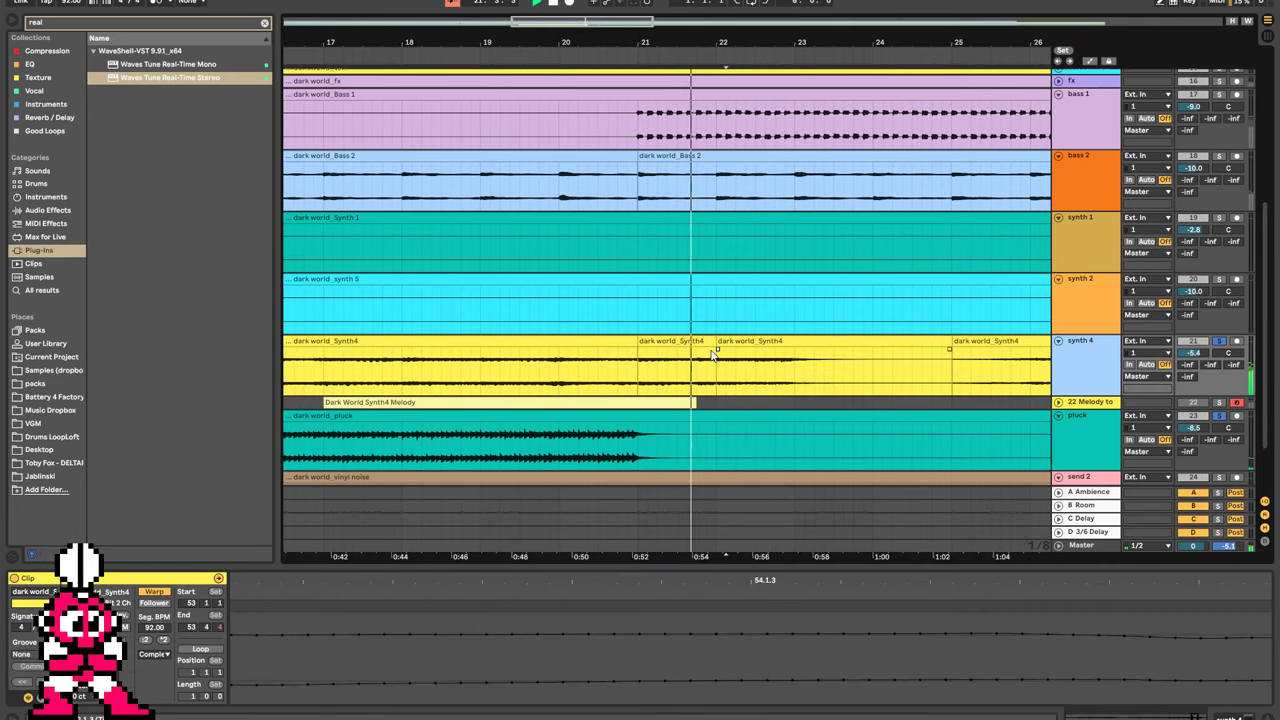
# Add a short crossfade between the two synth 4 clips meeting at bar 22 and play it back.
pyautogui.moveTo(717, 392); pyautogui.dragTo(699, 390)
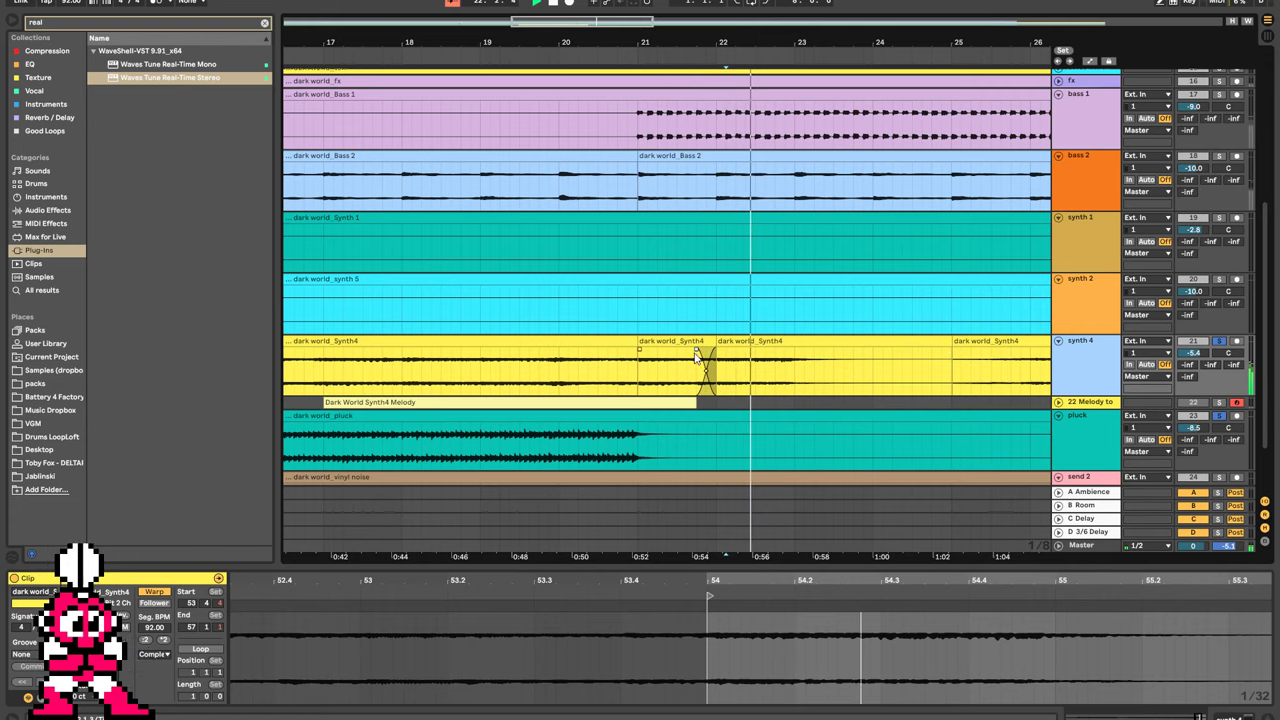
pyautogui.click(667, 378)
pyautogui.press('space')
pyautogui.press('space')
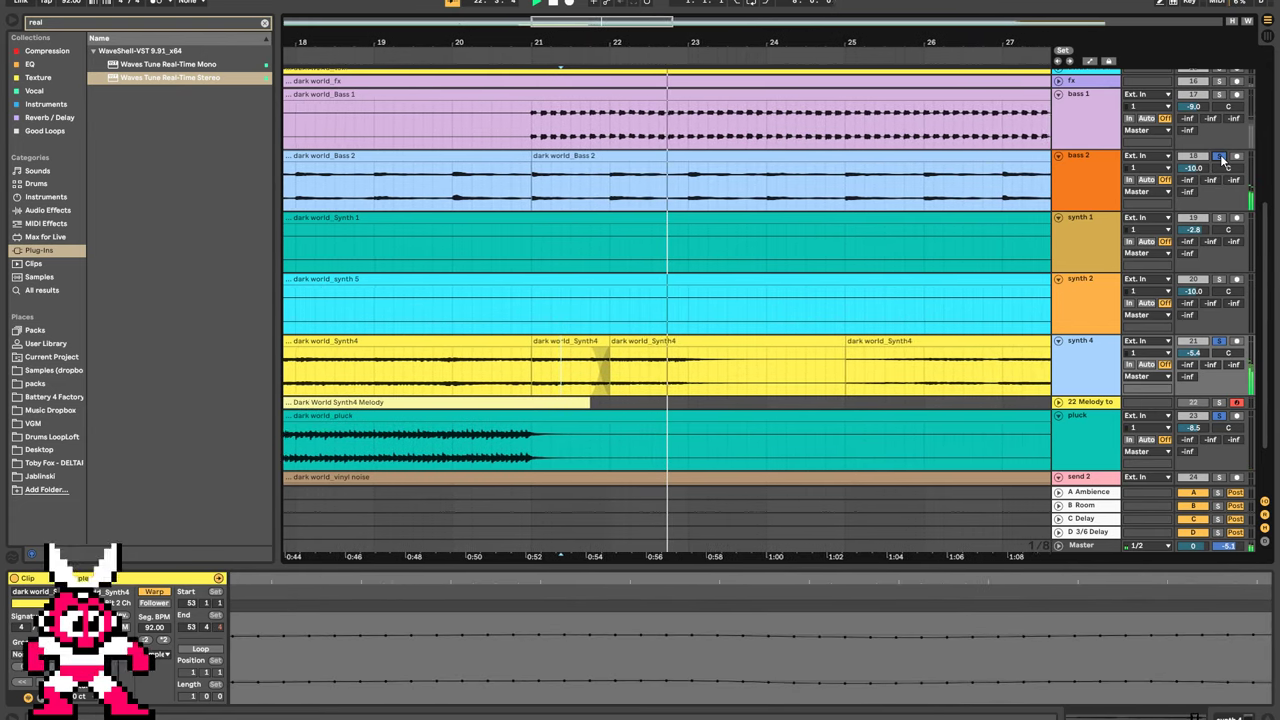
# Solo the bass 2 track alongside synth 4 and pluck, and rename it FM Bass.
pyautogui.click(1220, 156)
pyautogui.scroll(1, 1180, 170)
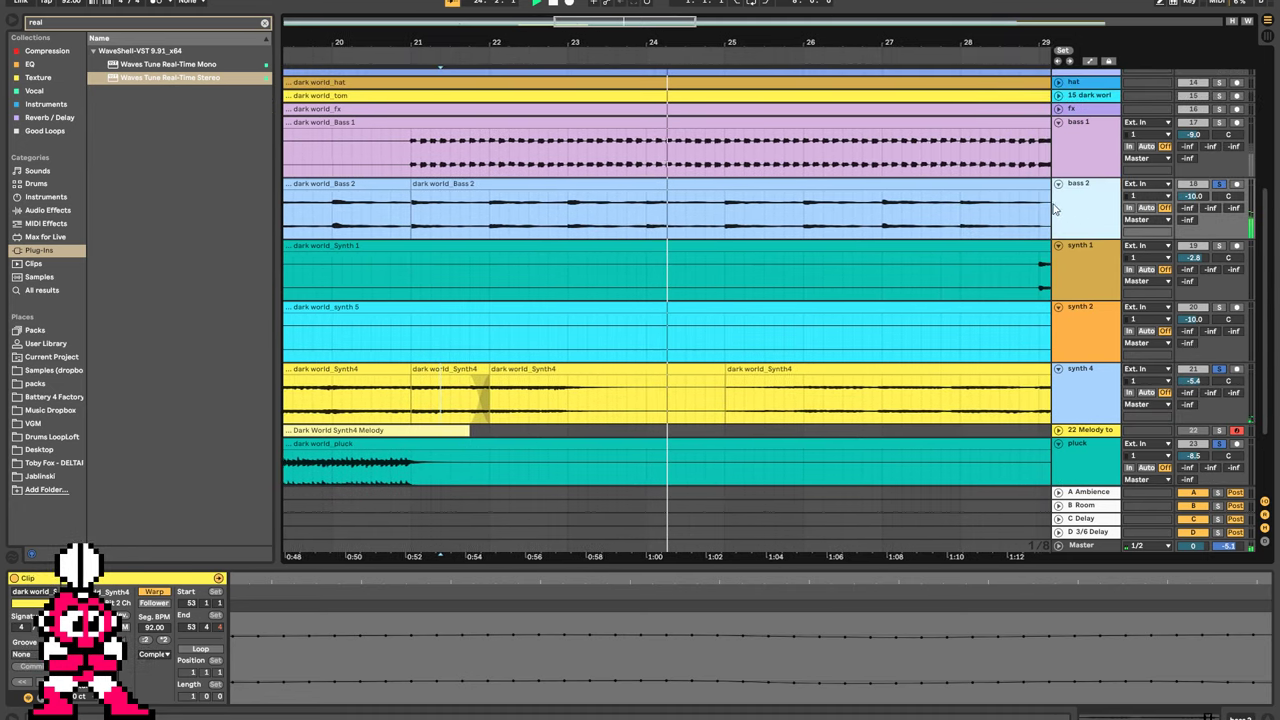
pyautogui.moveTo(604, 20); pyautogui.dragTo(604, 1)
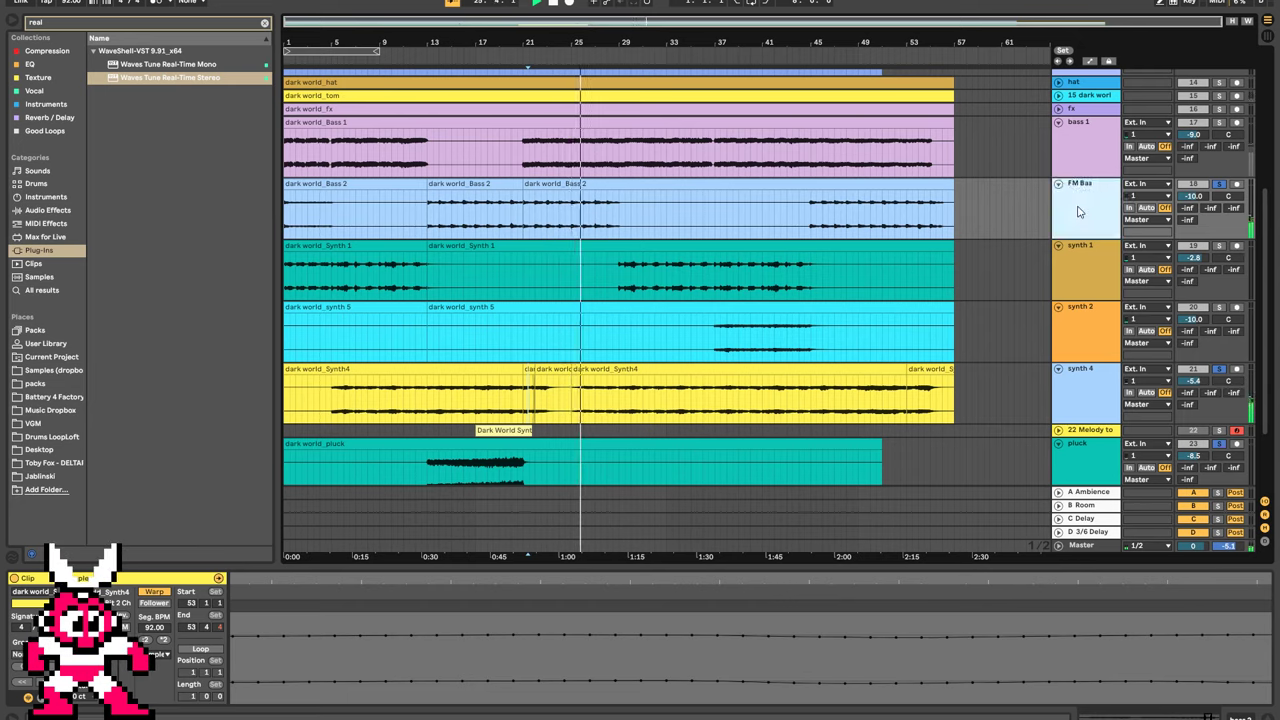
# Consolidate all FM Bass clips into one clip and raise its clip gain.
pyautogui.moveTo(988, 207); pyautogui.dragTo(186, 242)
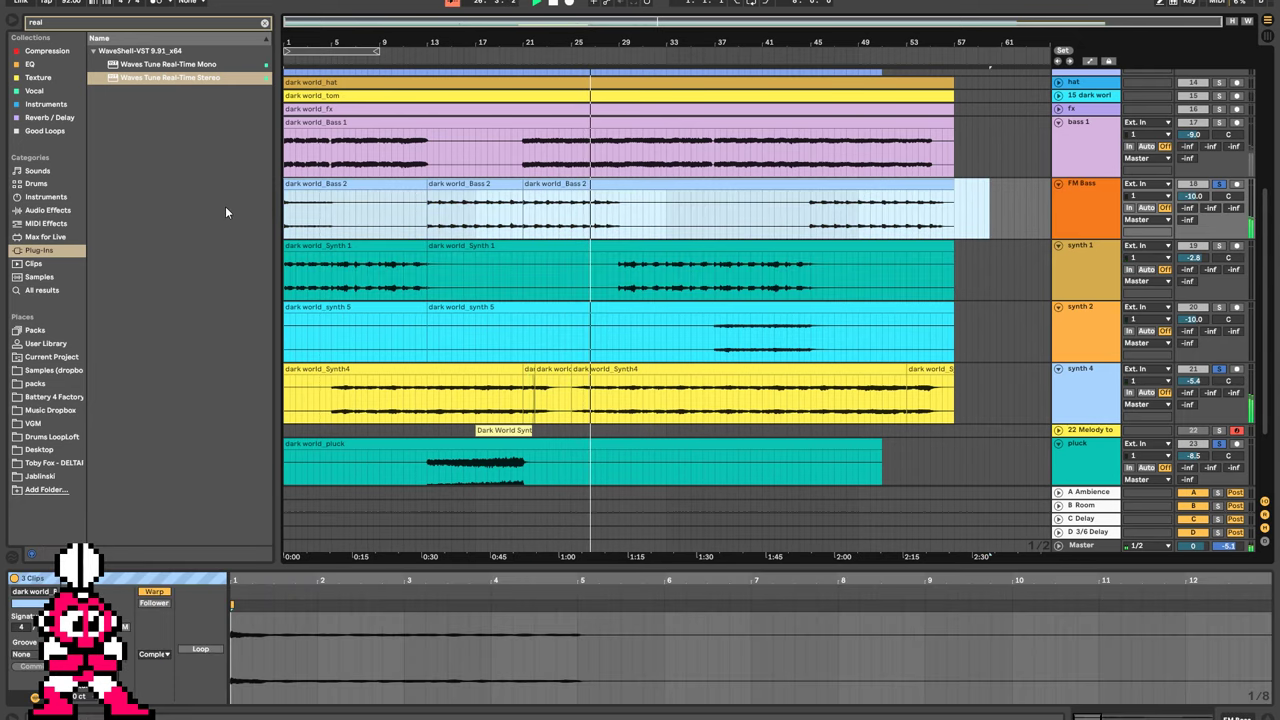
pyautogui.hotkey('ctrl', 'j')
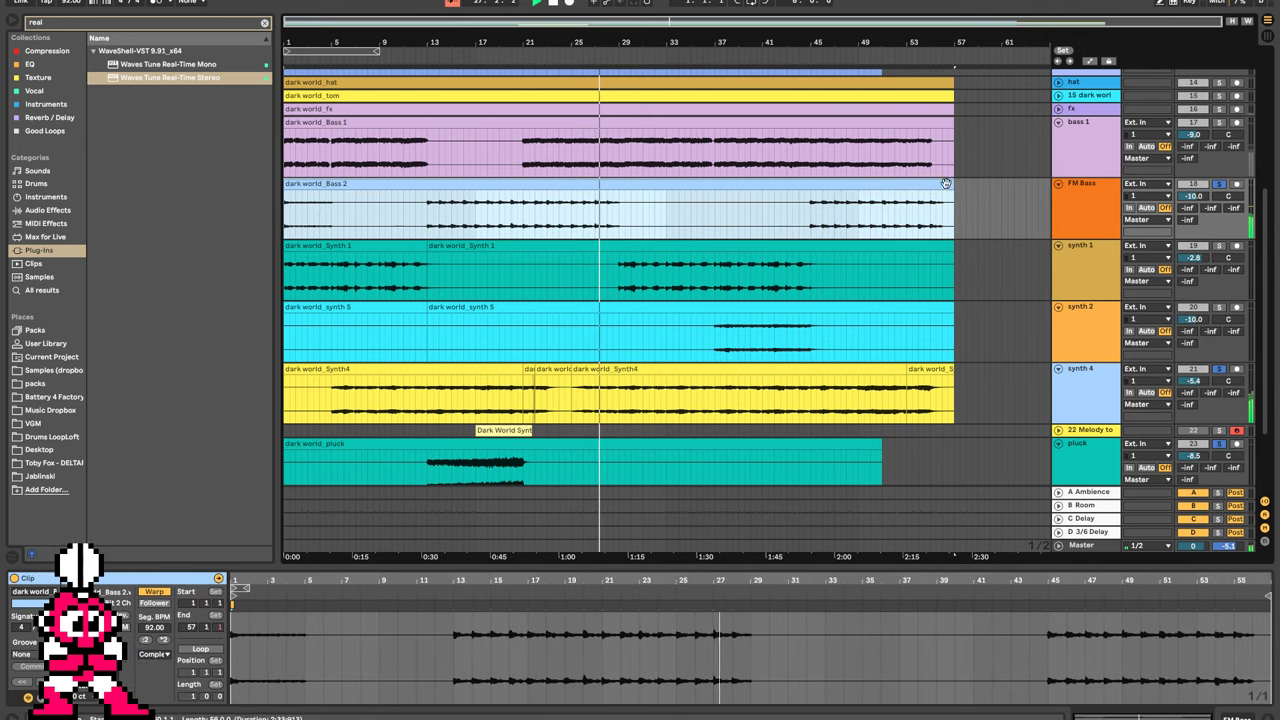
pyautogui.click(278, 622)
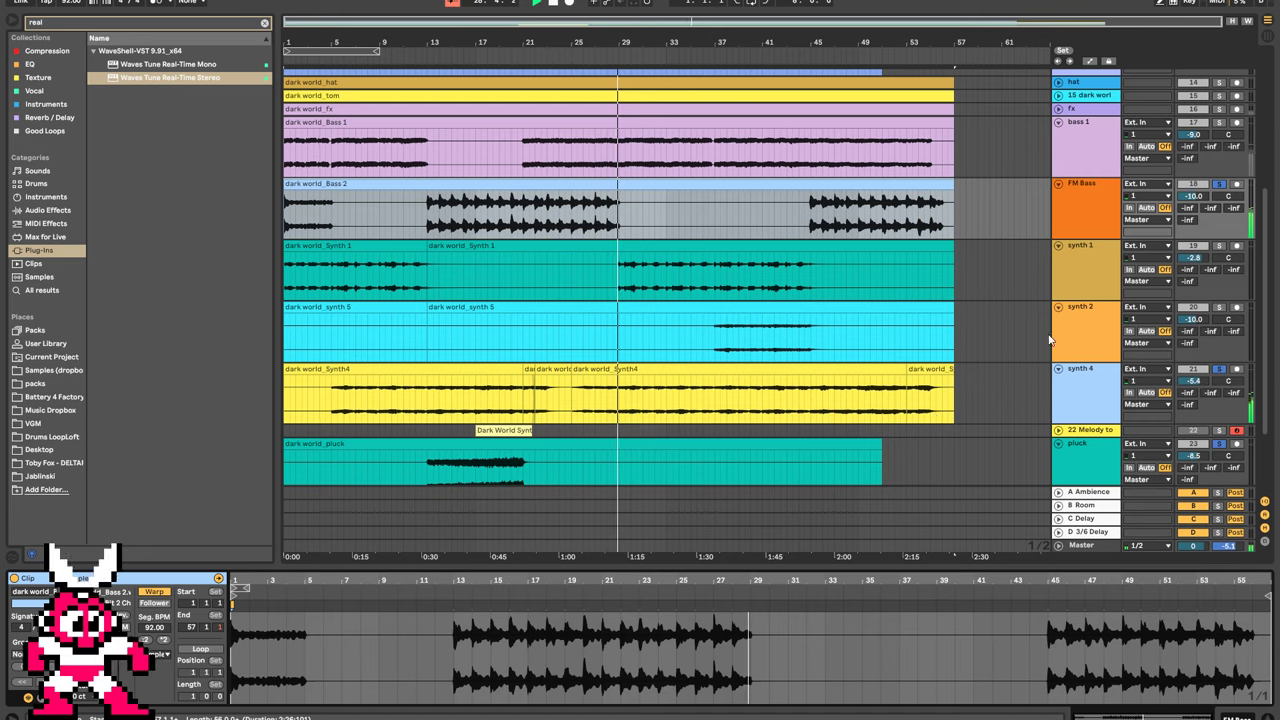
# Play back from bar 21 and set the FM Bass track volume to -13.5 dB.
pyautogui.click(523, 229)
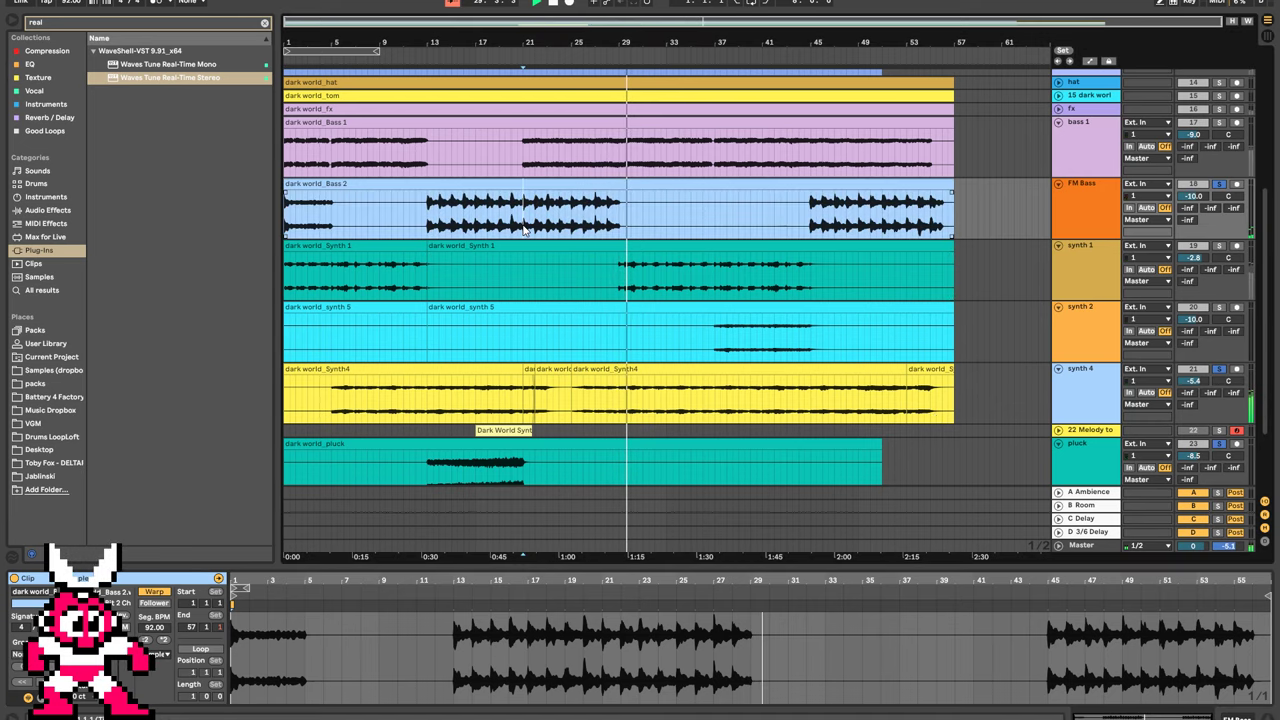
pyautogui.press('space')
pyautogui.press('space')
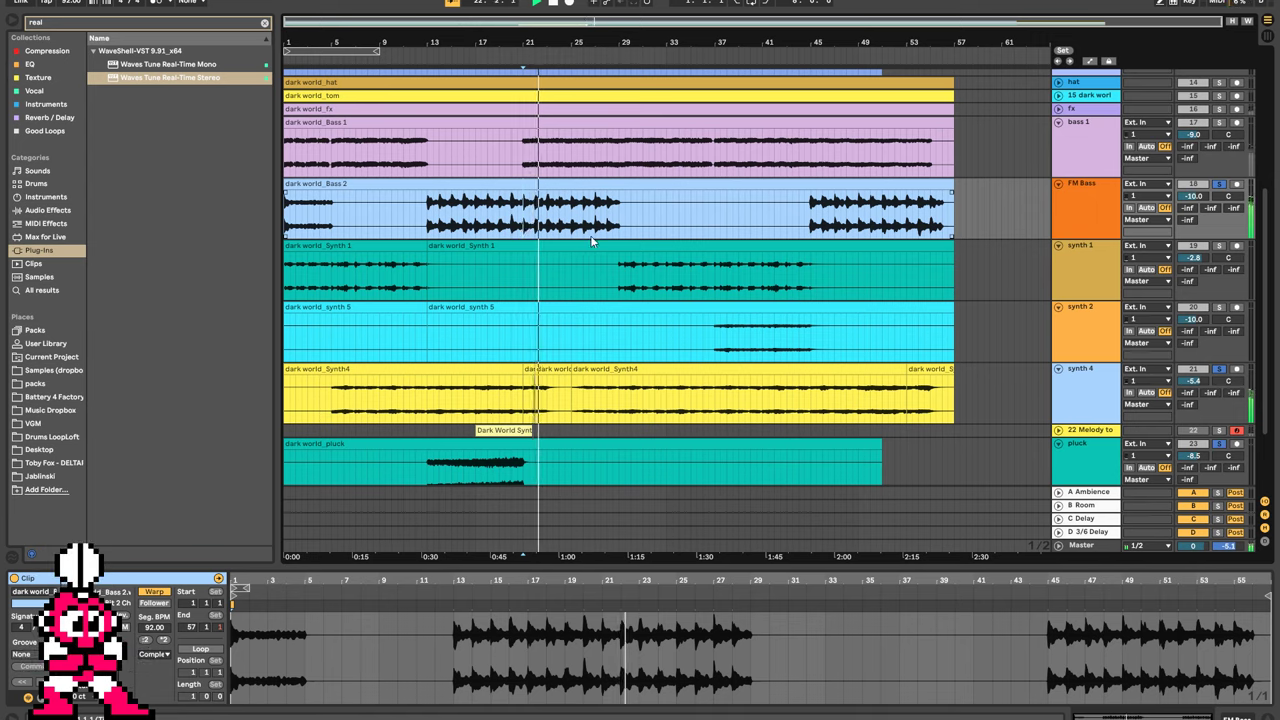
pyautogui.moveTo(1200, 203); pyautogui.dragTo(1200, 233)
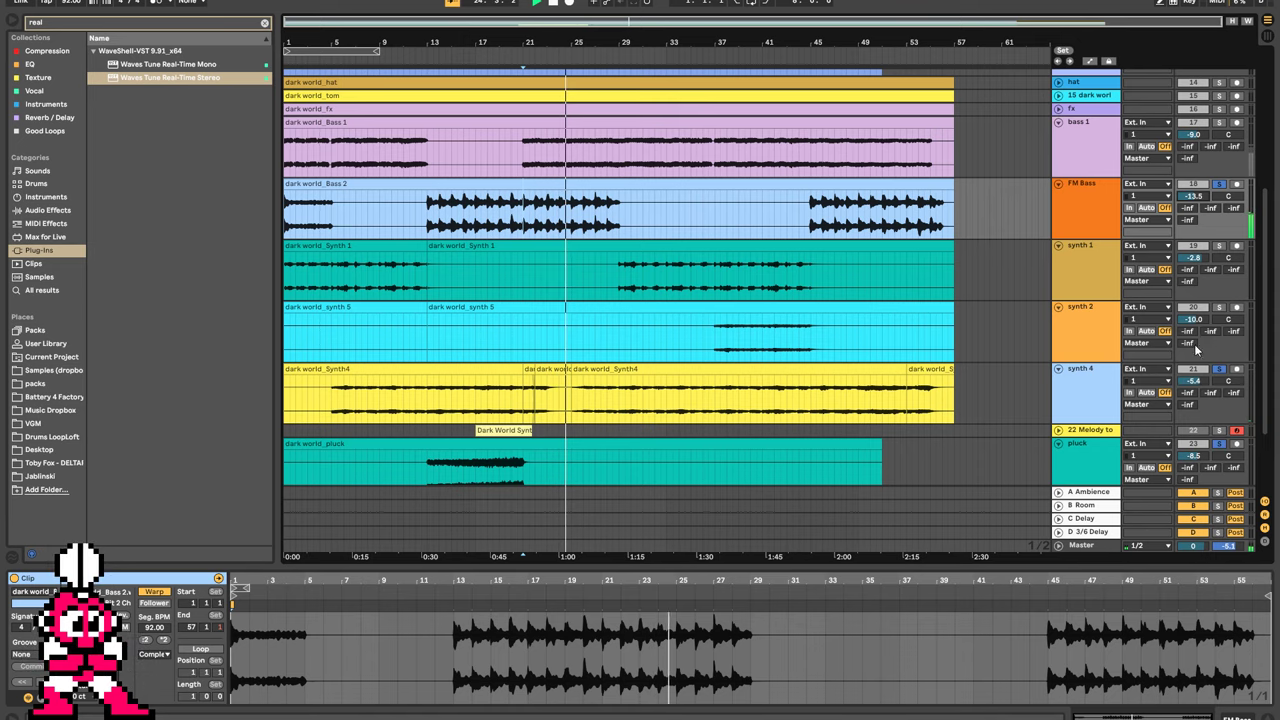
# Add the bass 1 track to the soloed tracks and rename it c bass.
pyautogui.keyDown('ctrl'); pyautogui.click(1219, 123); pyautogui.keyUp('ctrl')
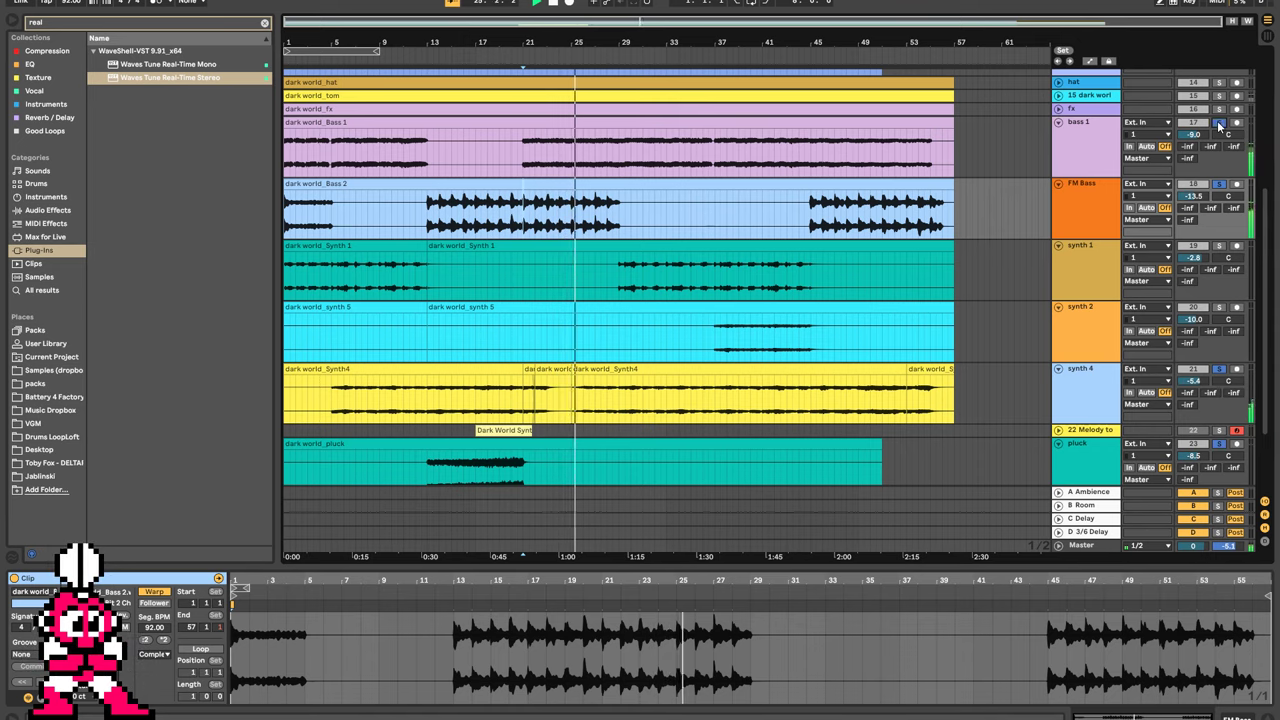
pyautogui.click(1103, 137)
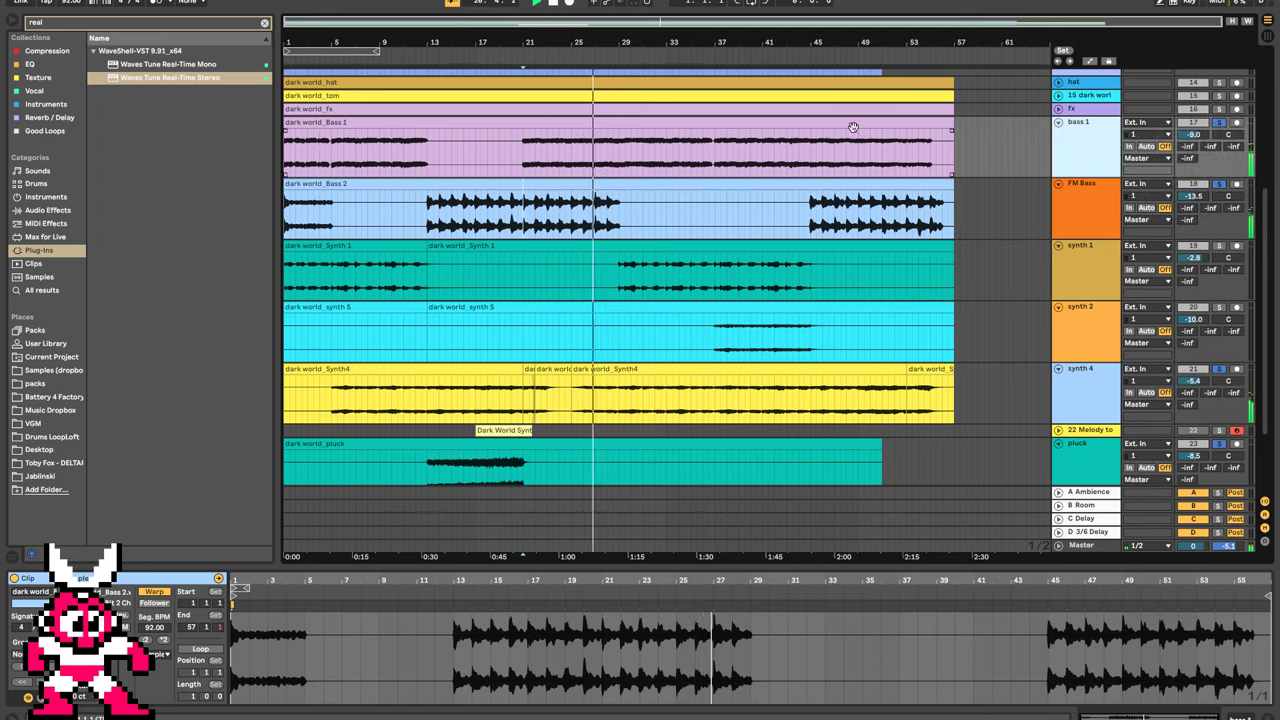
pyautogui.hotkey('ctrl', 'r')
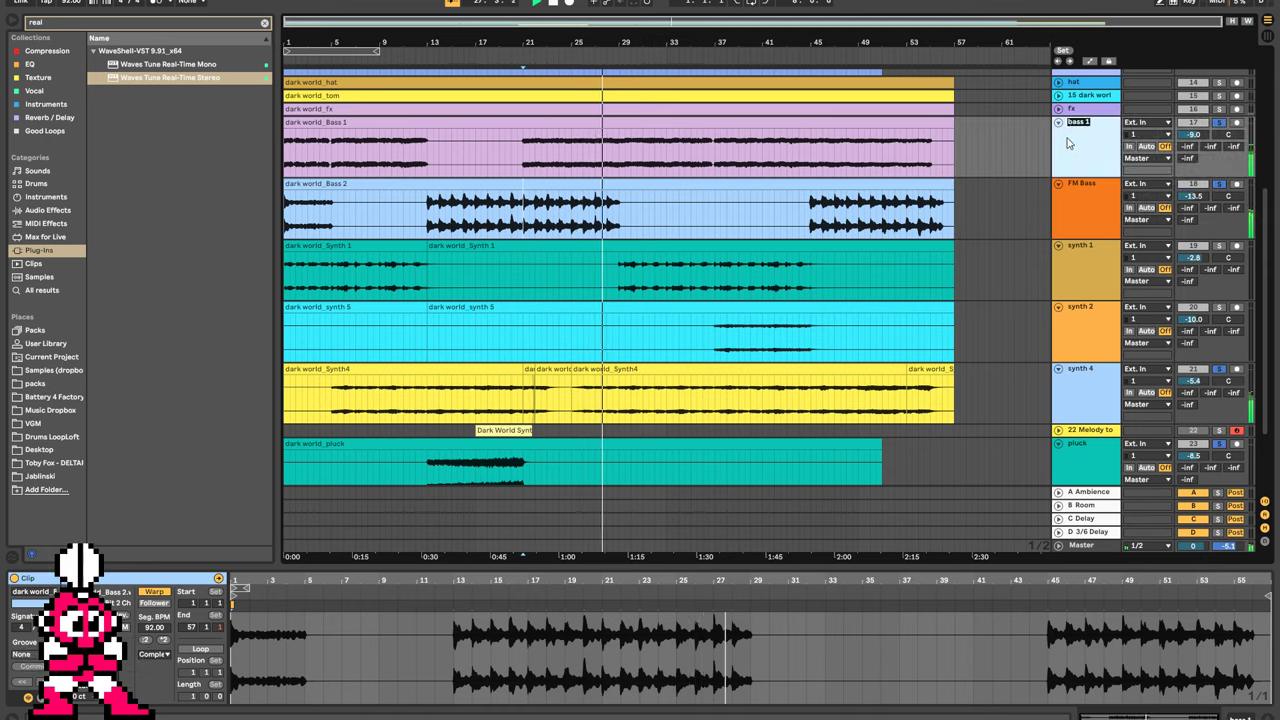
pyautogui.write('c bass')
pyautogui.press('Return')
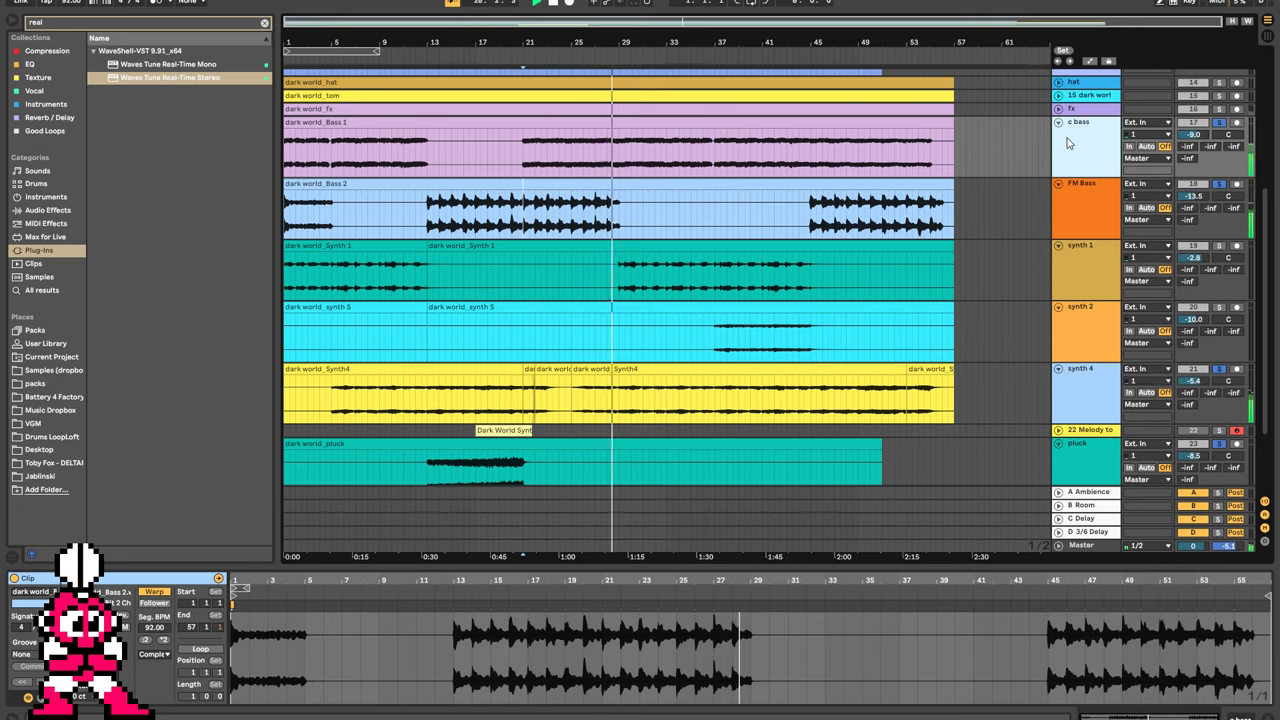
# Rename the c bass track as Cont bass and raise the gain of its clip.
pyautogui.click(803, 119)
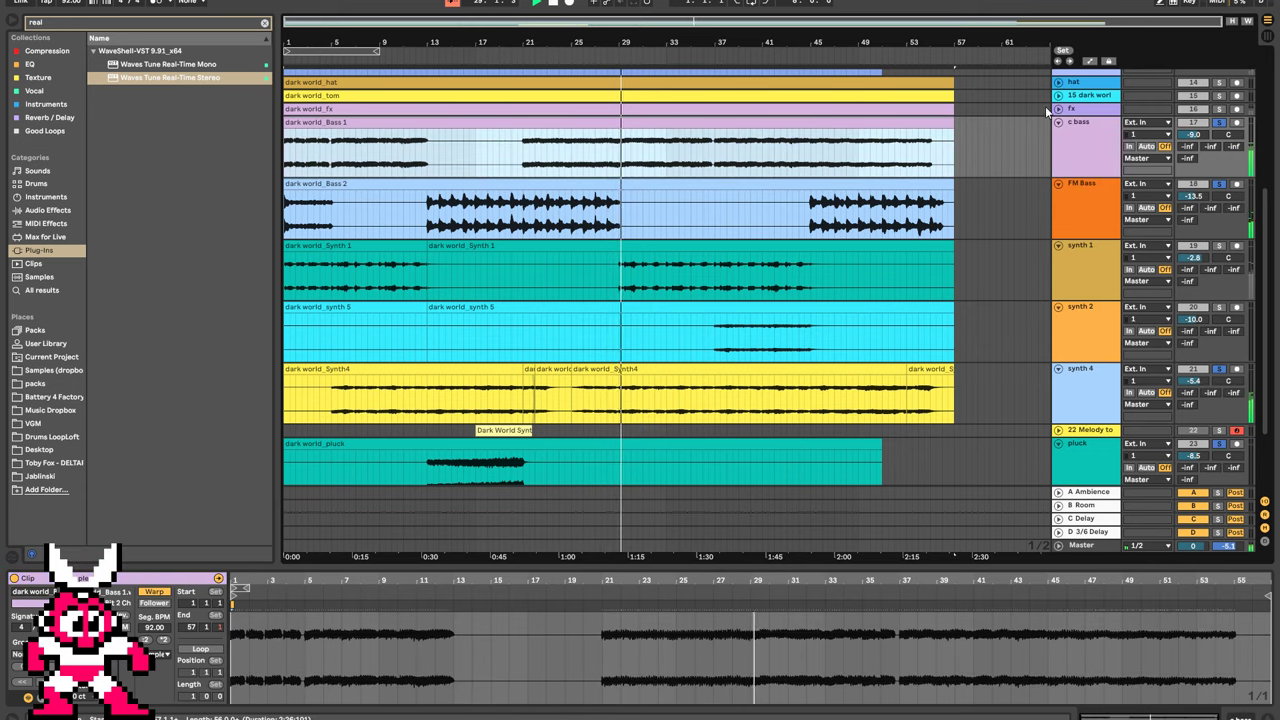
pyautogui.doubleClick(1078, 123)
pyautogui.write('Cont')
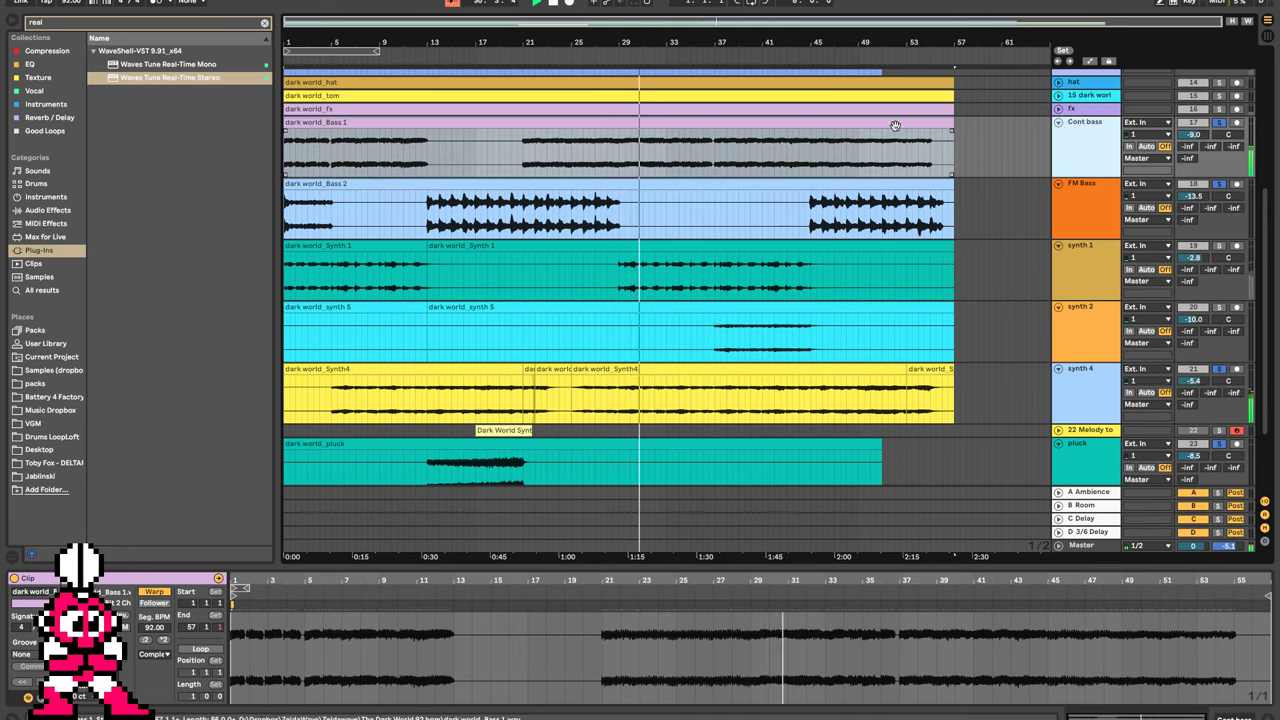
pyautogui.write(' bass')
pyautogui.press('Return')
pyautogui.moveTo(120, 672); pyautogui.dragTo(120, 645)
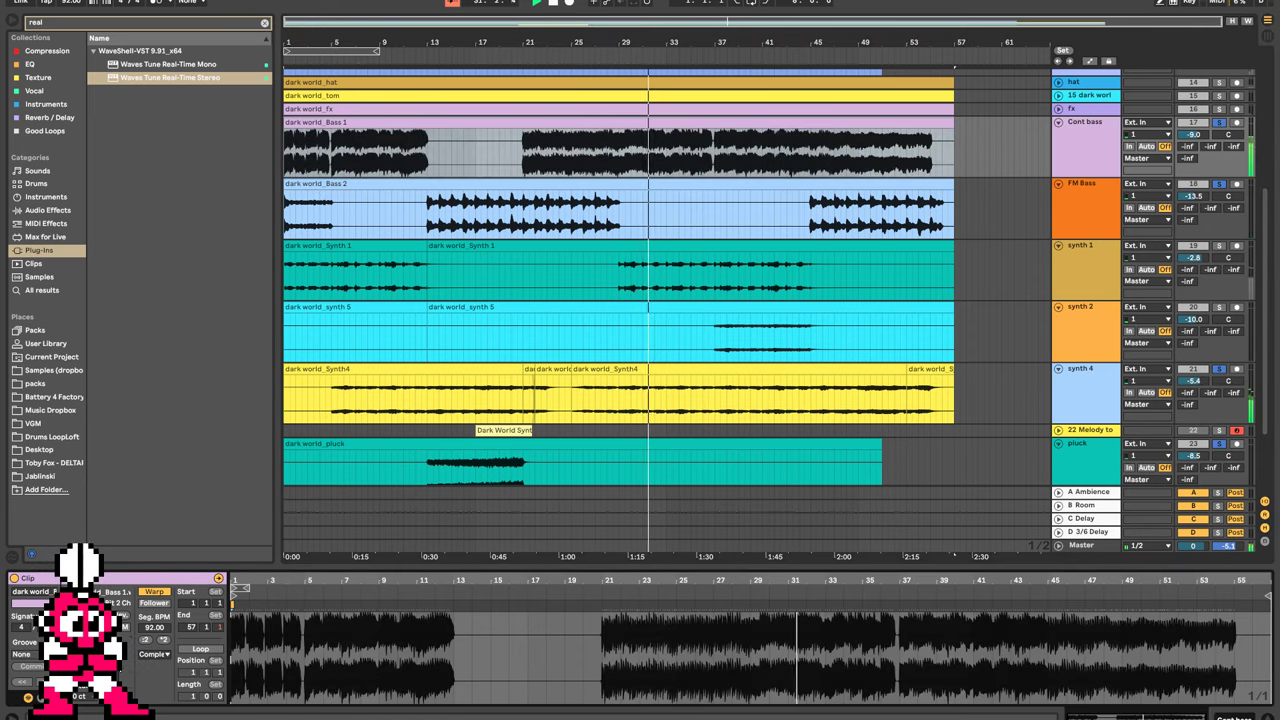
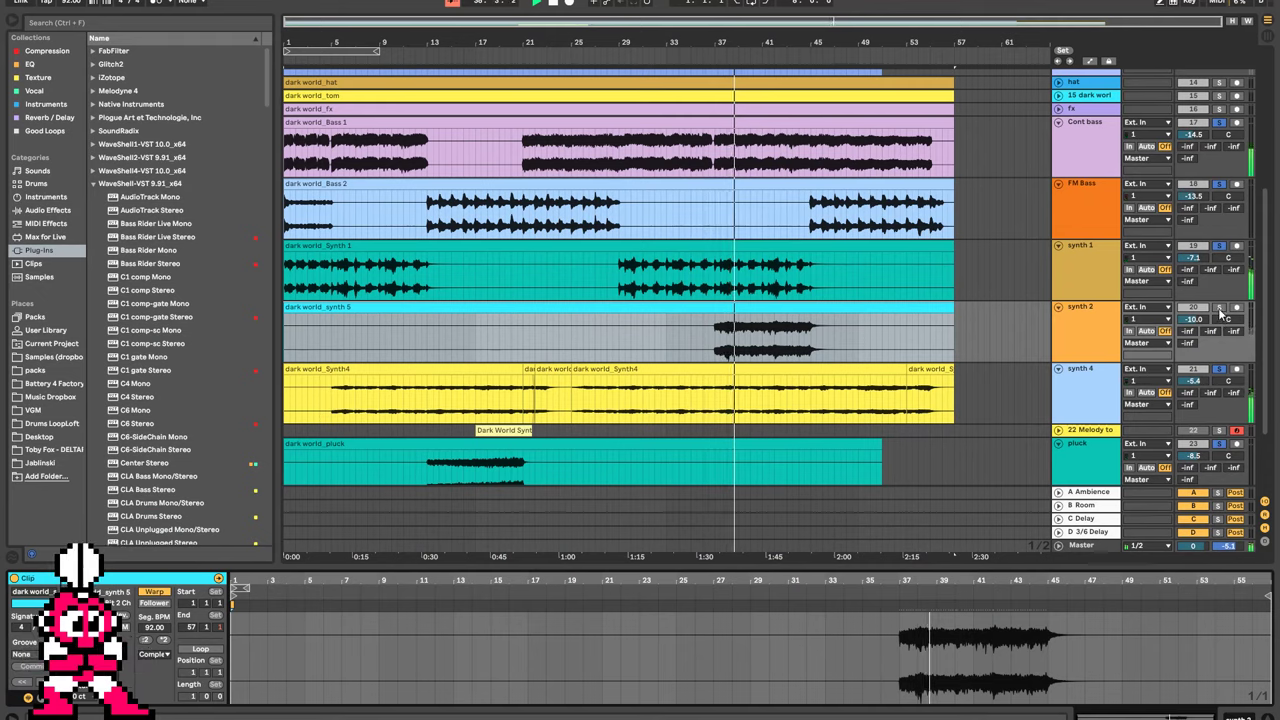
# Add synth 2 to the soloed tracks and delete the silent part of its clip before bar 37.
pyautogui.click(1219, 308)
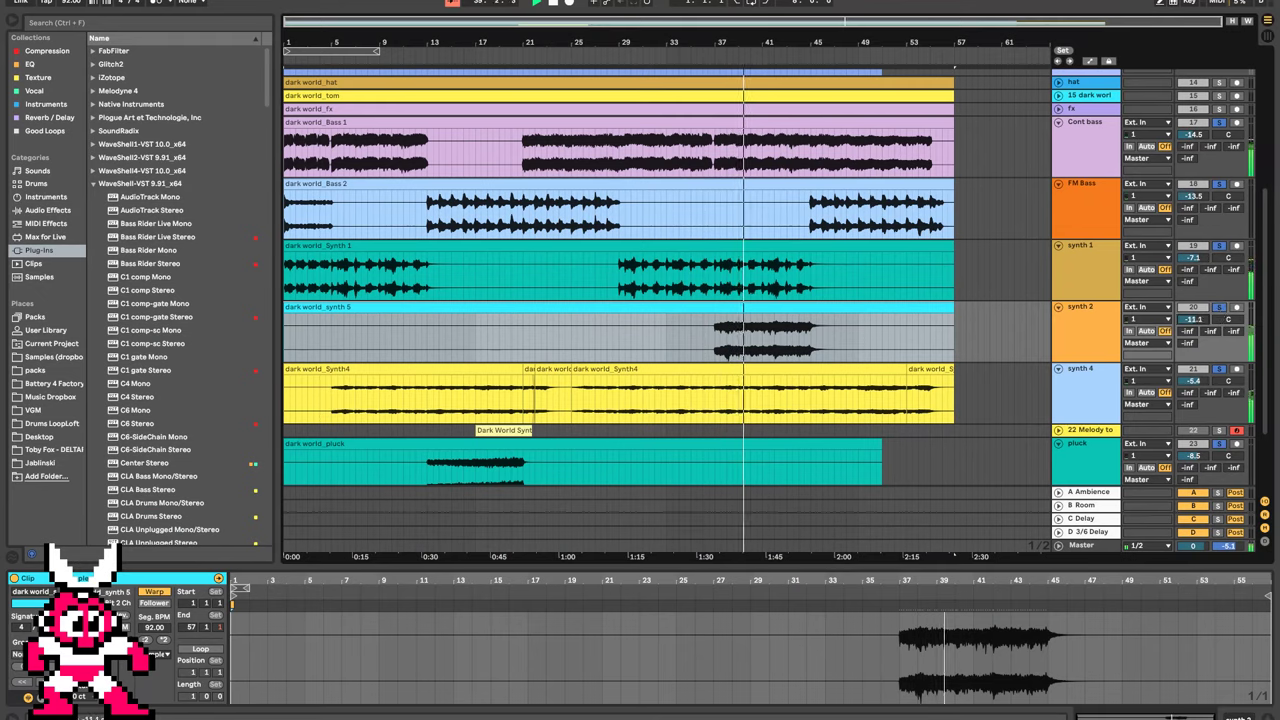
pyautogui.click(713, 354)
pyautogui.click(720, 352)
pyautogui.moveTo(716, 352); pyautogui.dragTo(220, 354)
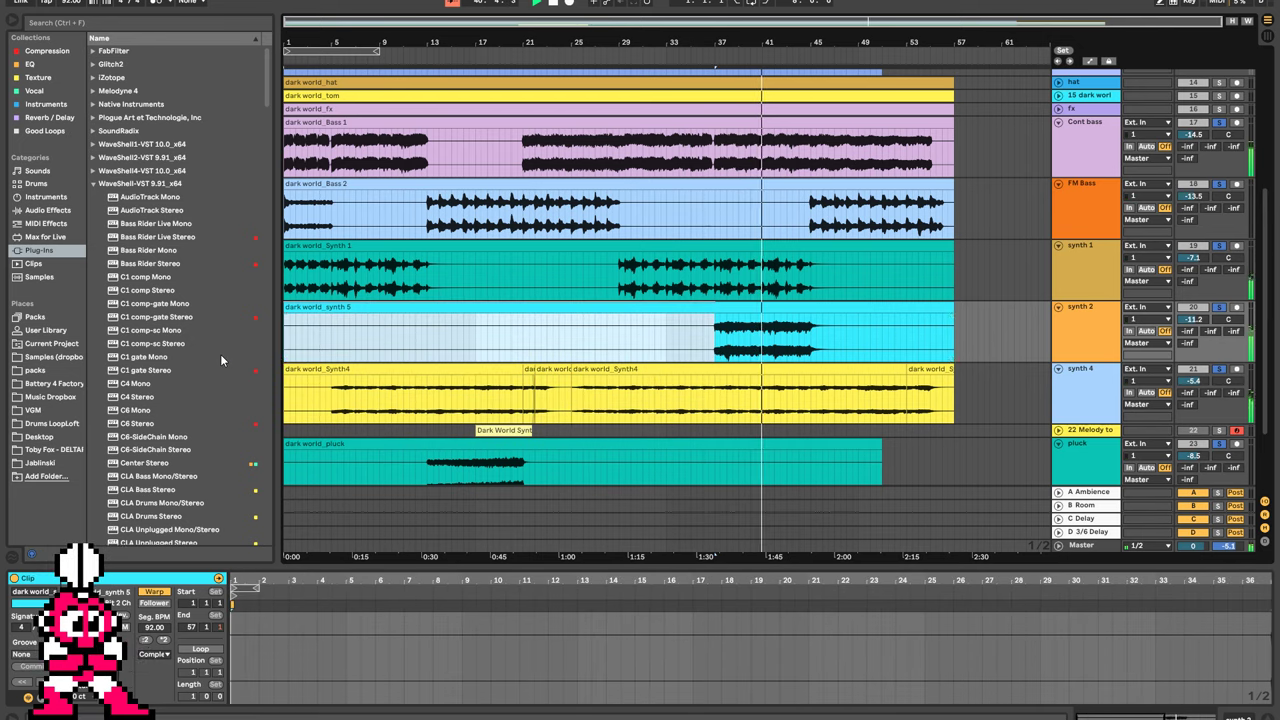
pyautogui.press('Delete')
# Delete the silent sections of synth 1 from bar 15 to 29 and of Cont bass from bar 13 to 21.
pyautogui.moveTo(451, 298); pyautogui.dragTo(615, 297)
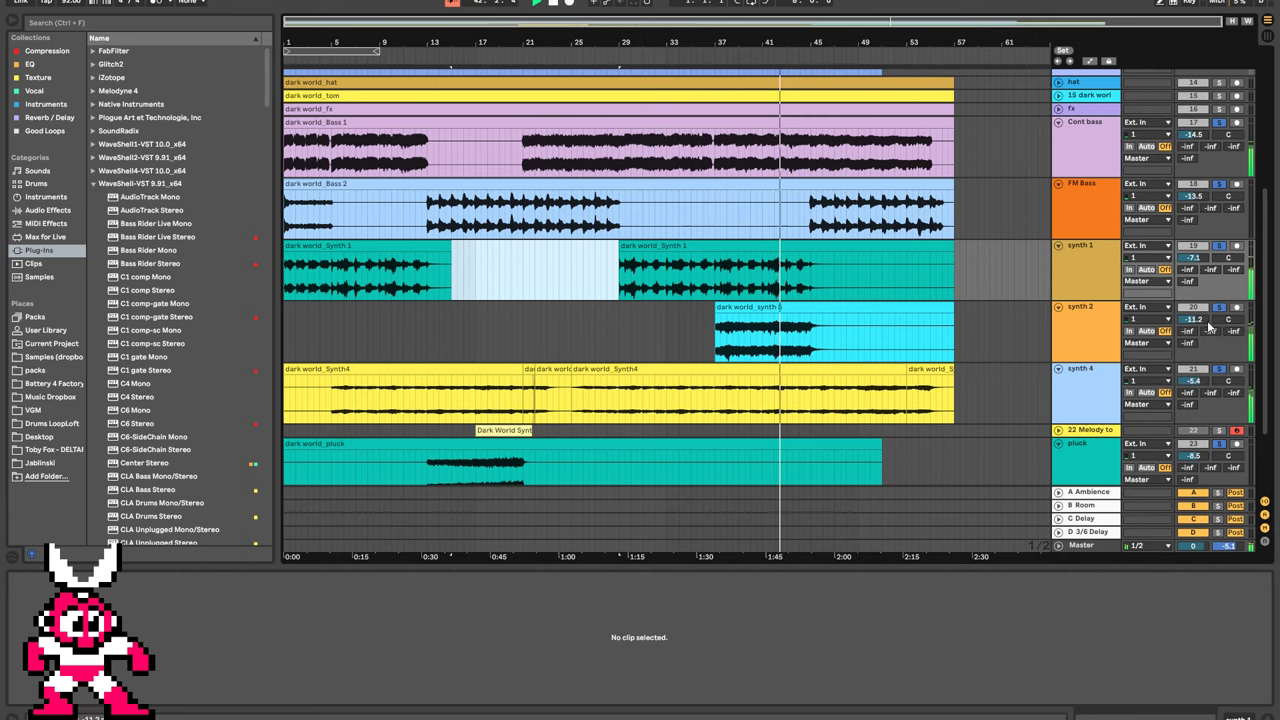
pyautogui.press('Delete')
pyautogui.moveTo(428, 165); pyautogui.dragTo(518, 165)
pyautogui.press('Delete')
# Delete the silent sections of the FM Bass track from bar 5 to 13 and from bar 29 to 45.
pyautogui.moveTo(332, 222); pyautogui.dragTo(427, 222)
pyautogui.press('Delete')
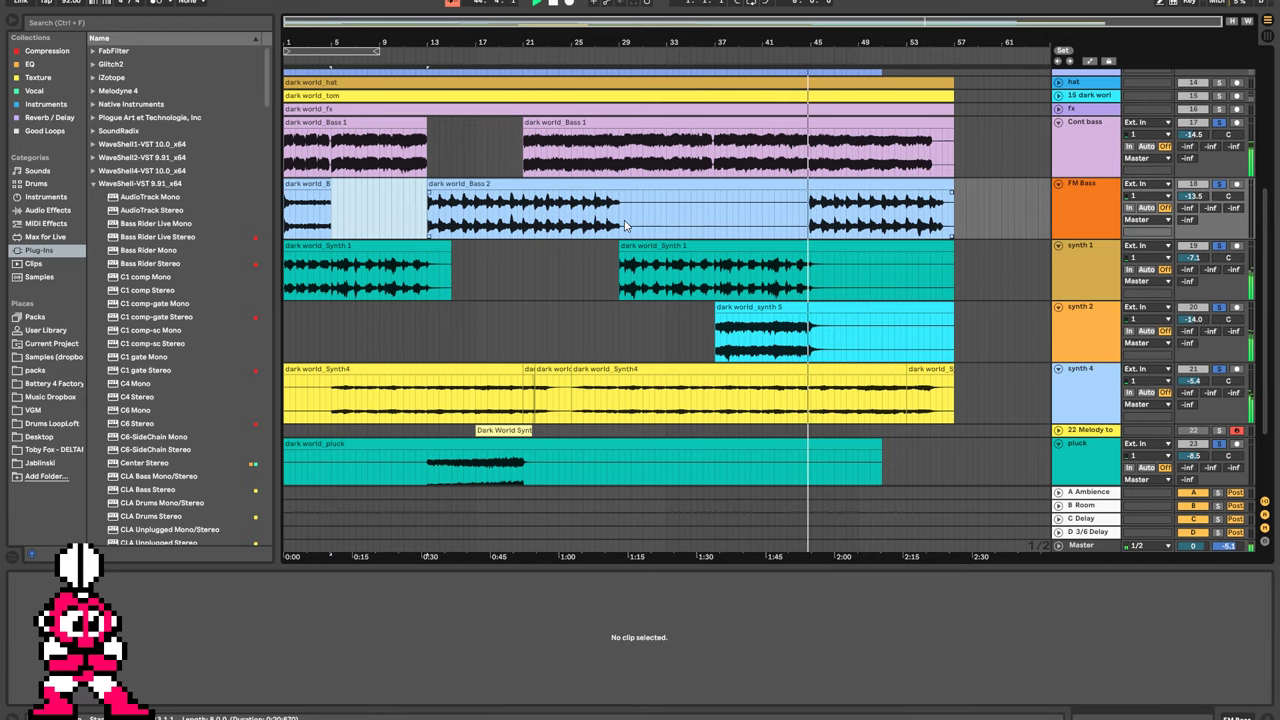
pyautogui.moveTo(620, 215); pyautogui.dragTo(813, 215)
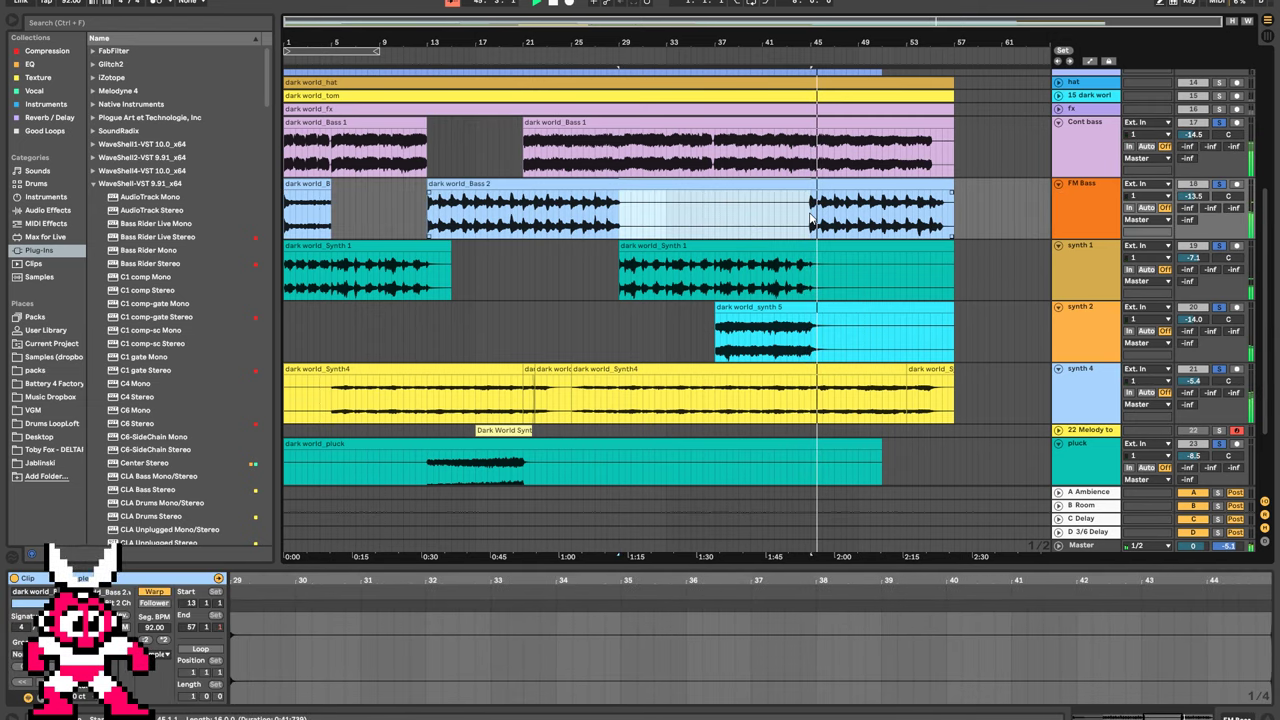
pyautogui.press('Delete')
# Try deleting the tail of the synth 1 clip after bar 45, and undo the cut.
pyautogui.click(813, 270)
pyautogui.moveTo(812, 271); pyautogui.dragTo(1016, 268)
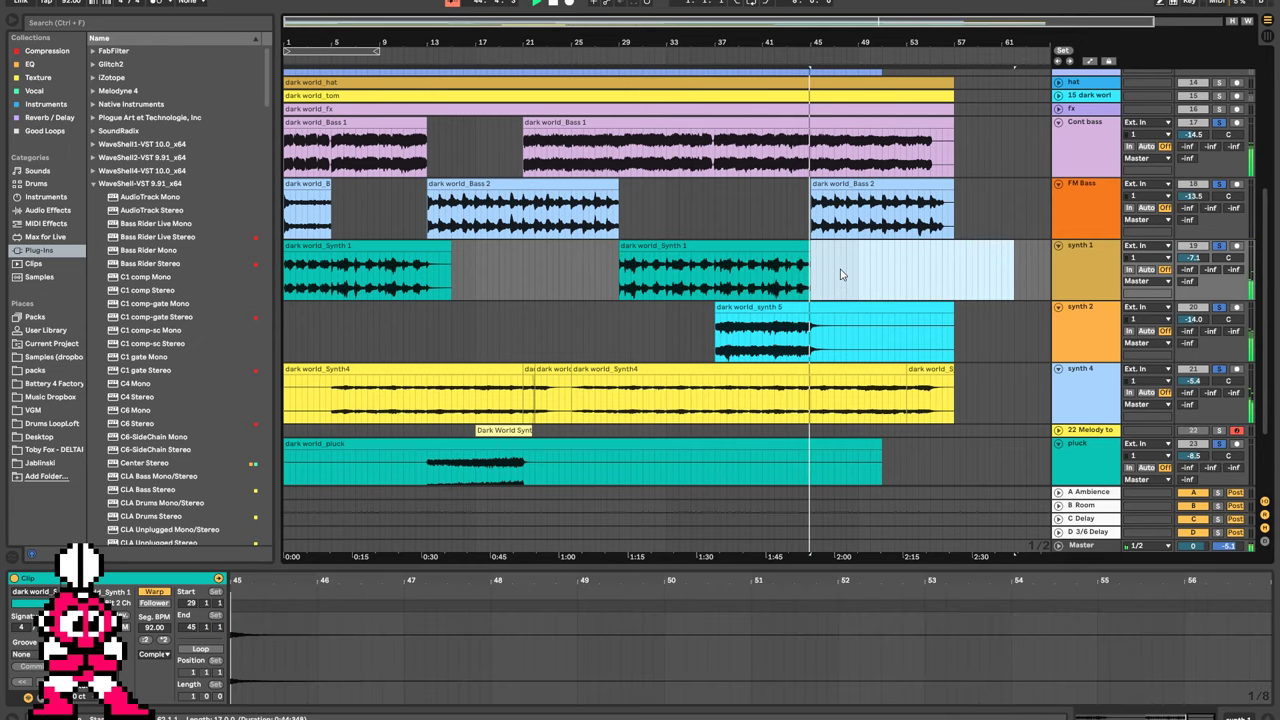
pyautogui.hotkey('ctrl', 'z')
# Audition the end of the synth 1 part just before bar 45 with only that track soloed, and clear the solo.
pyautogui.click(806, 269)
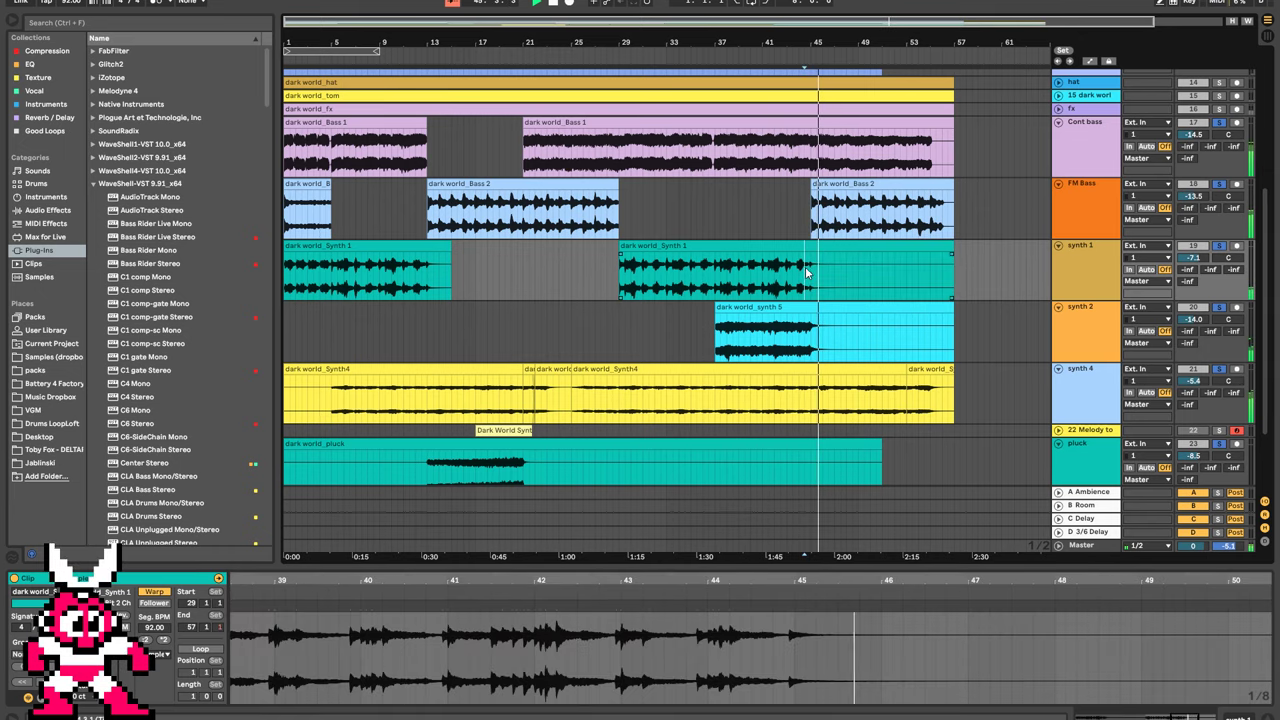
pyautogui.press('+')
pyautogui.press('+')
pyautogui.press('+')
pyautogui.press('+')
pyautogui.press('+')
pyautogui.press('space')
pyautogui.press('space')
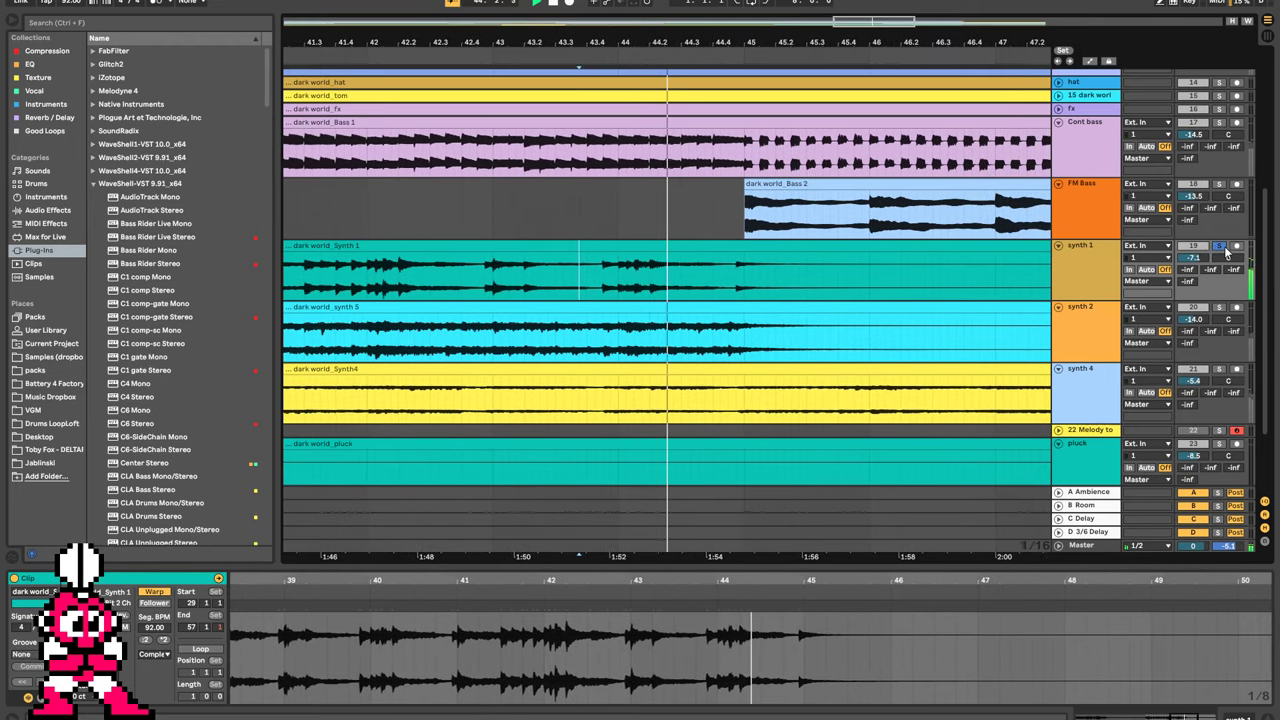
pyautogui.click(1220, 246)
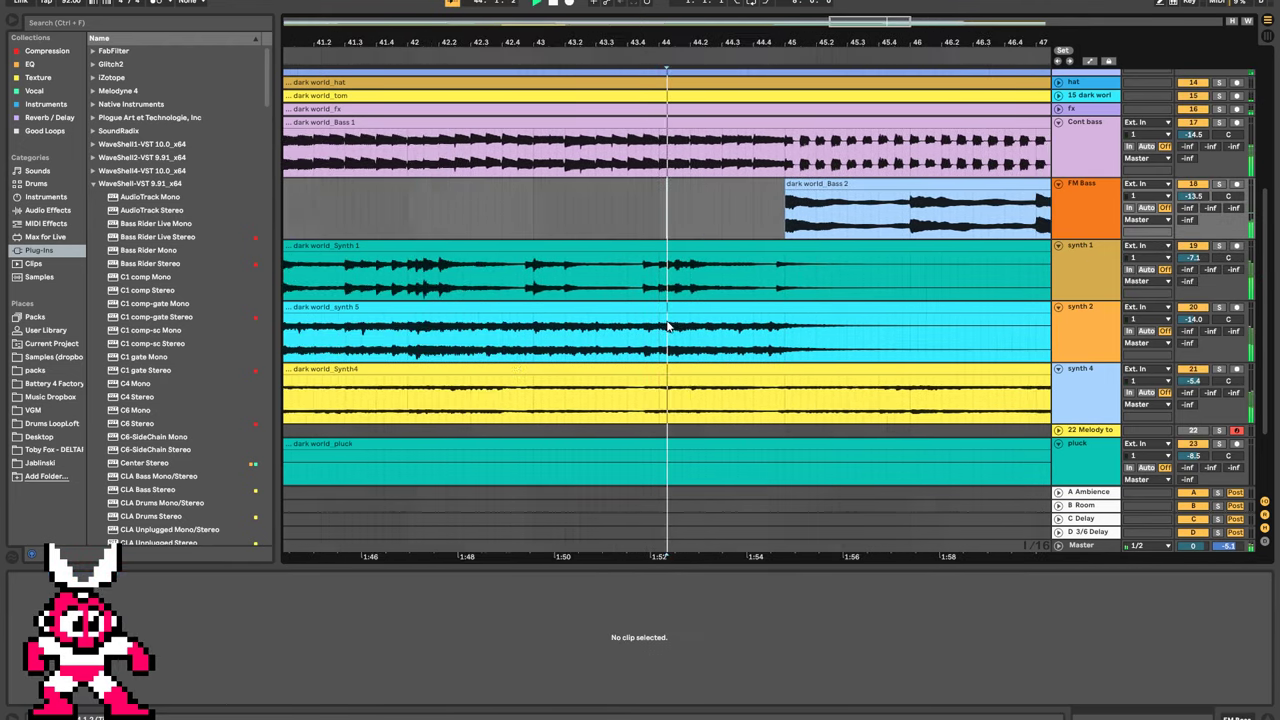
# Split the synth 1 clip just before bar 45 and deactivate the remaining tail clip.
pyautogui.click(706, 285)
pyautogui.click(753, 282)
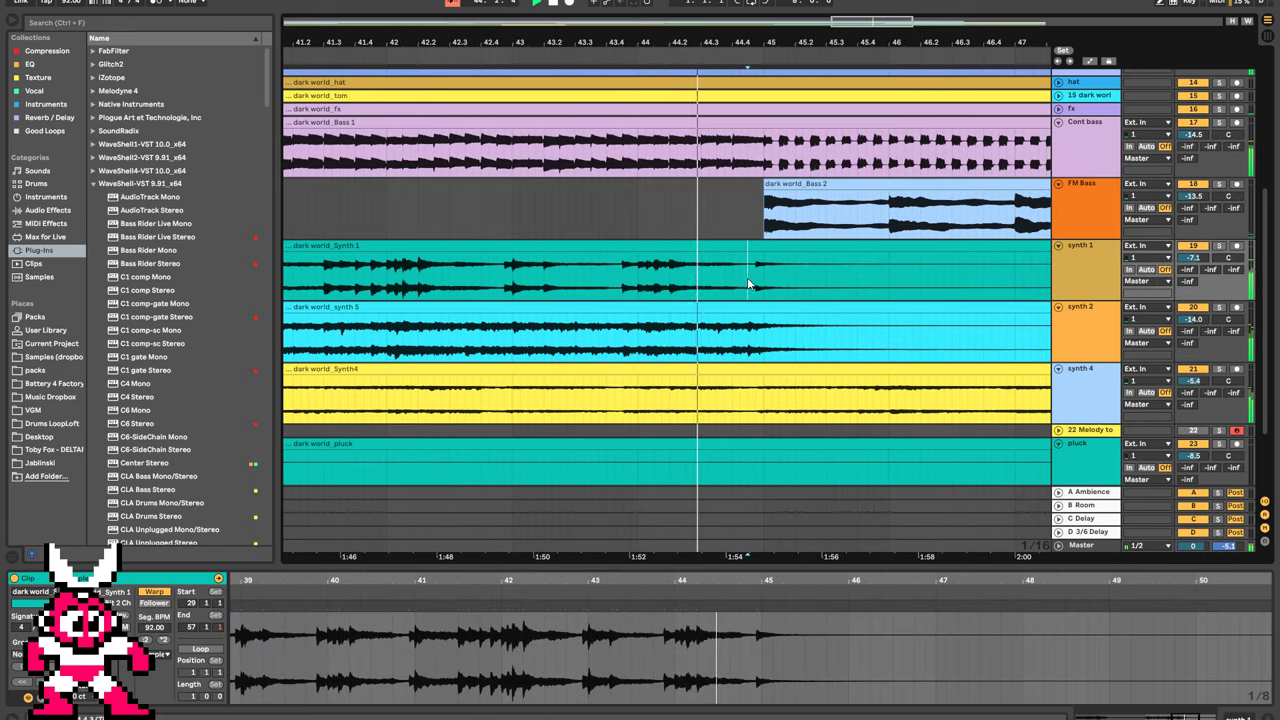
pyautogui.hotkey('ctrl', 'e')
pyautogui.click(764, 246)
pyautogui.press('0')
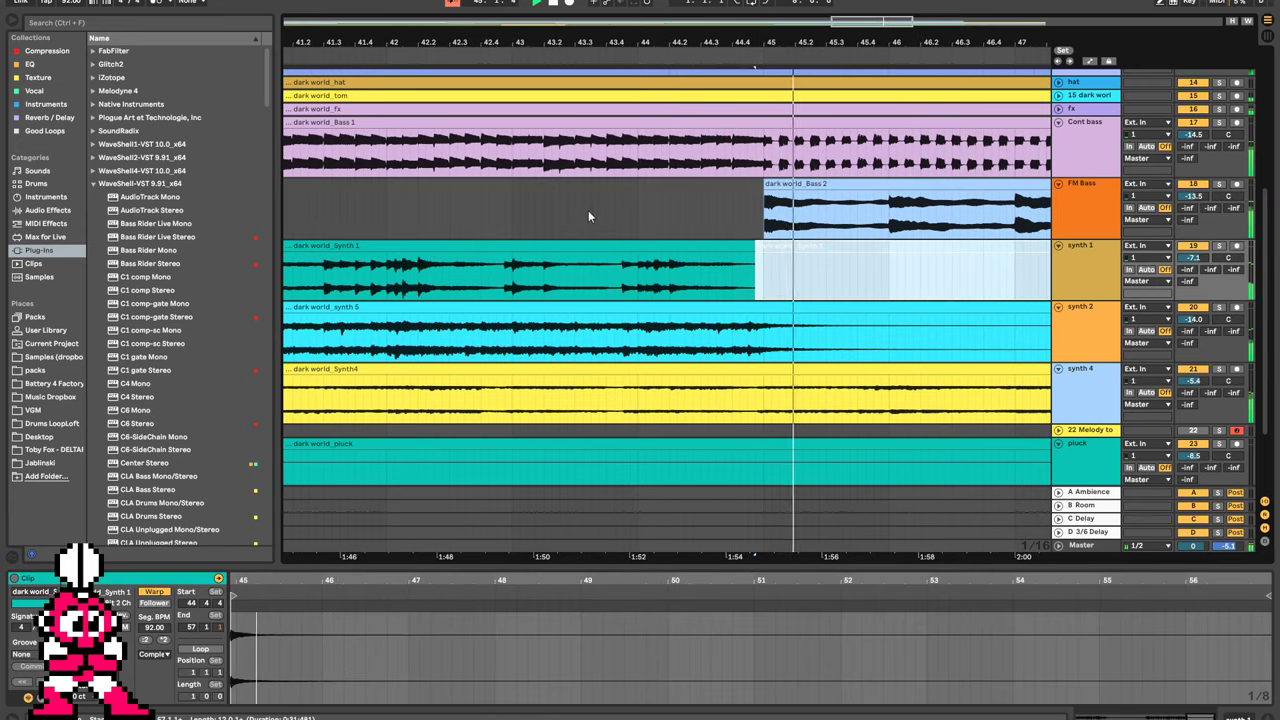
# Audition the passage leading into bar 45 with the synth 1 tail clip deactivated.
pyautogui.click(588, 214)
pyautogui.press('space')
pyautogui.press('space')
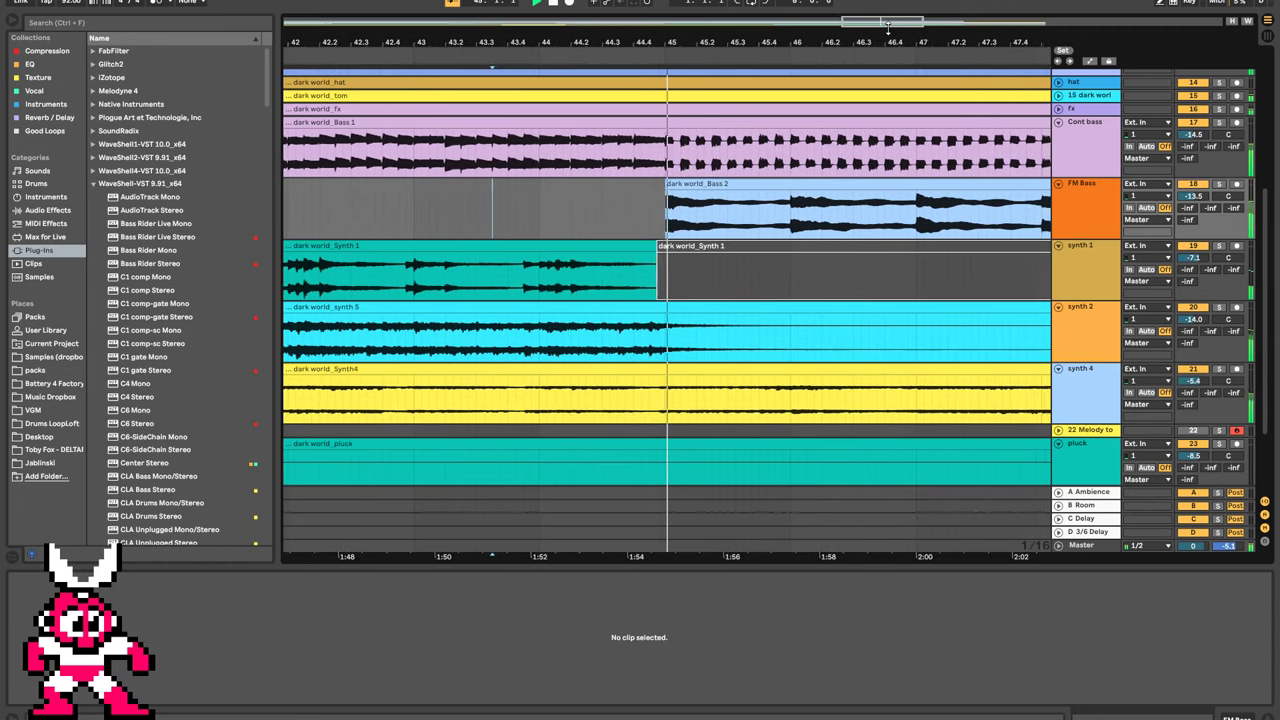
pyautogui.moveTo(888, 26); pyautogui.dragTo(888, 0)
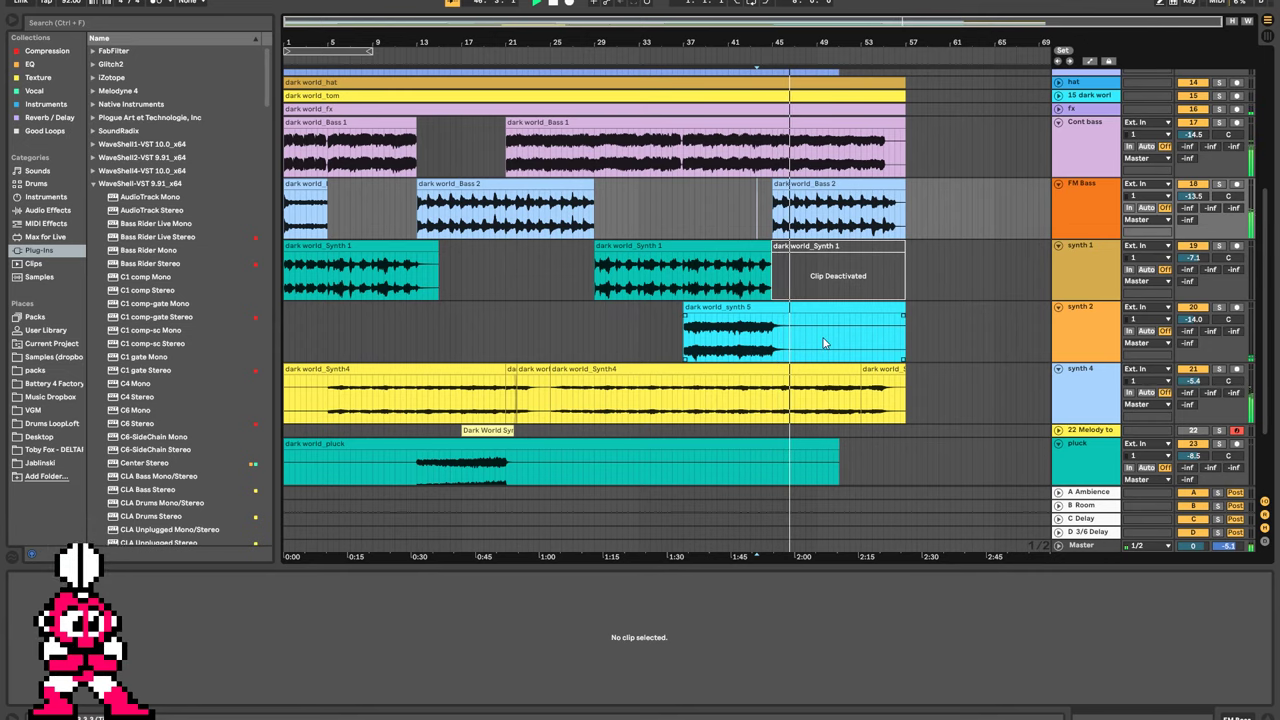
# Delete the silent tail of the synth 2 clip after bar 48 and the silent start of synth 4 before bar 5.
pyautogui.click(808, 350)
pyautogui.moveTo(808, 350); pyautogui.dragTo(916, 350)
pyautogui.press('Delete')
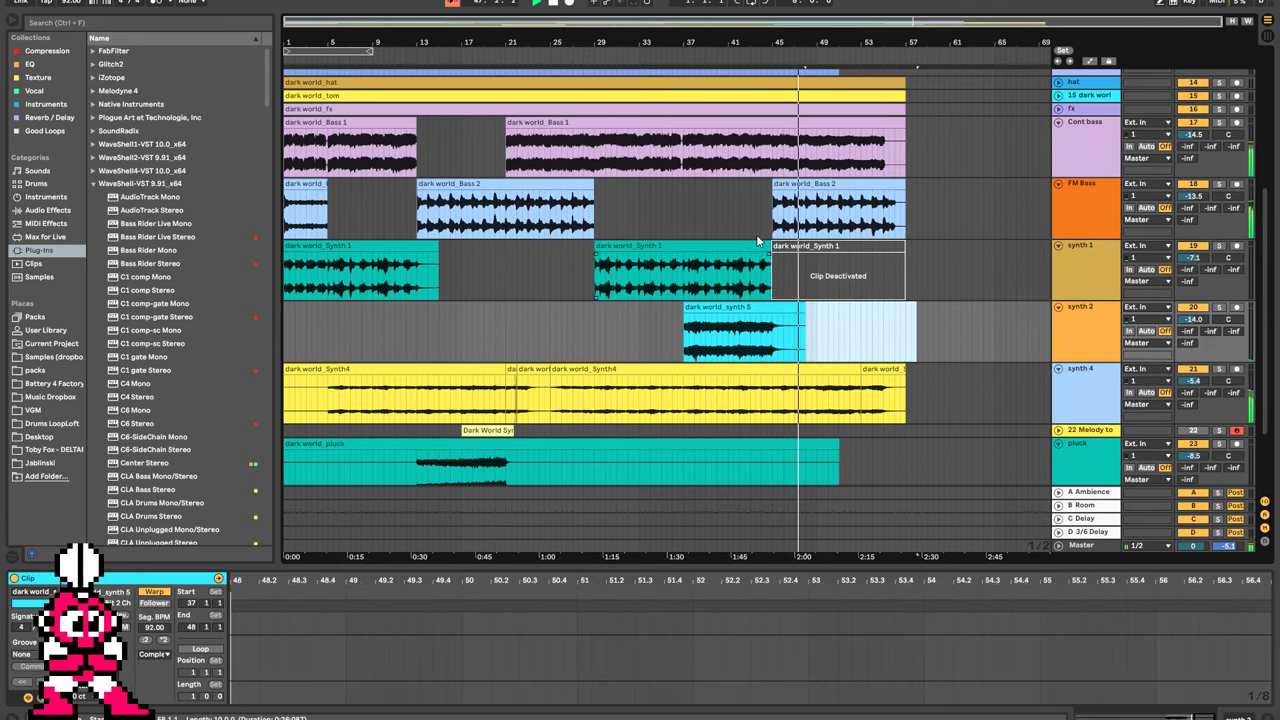
pyautogui.moveTo(320, 407); pyautogui.dragTo(285, 407)
pyautogui.press('Delete')
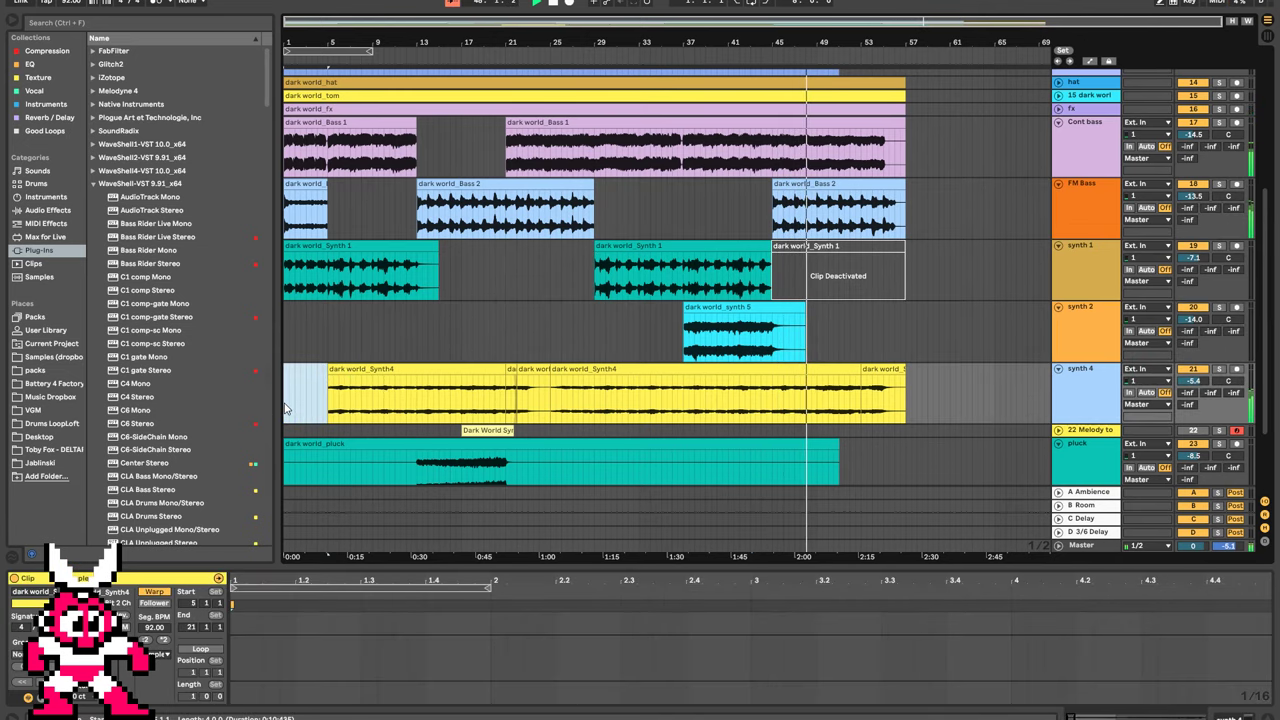
# Delete the silent parts of the pluck clip before bar 13 and after bar 23.
pyautogui.scroll(-2, 403, 378)
pyautogui.moveTo(415, 375); pyautogui.dragTo(272, 371)
pyautogui.press('Delete')
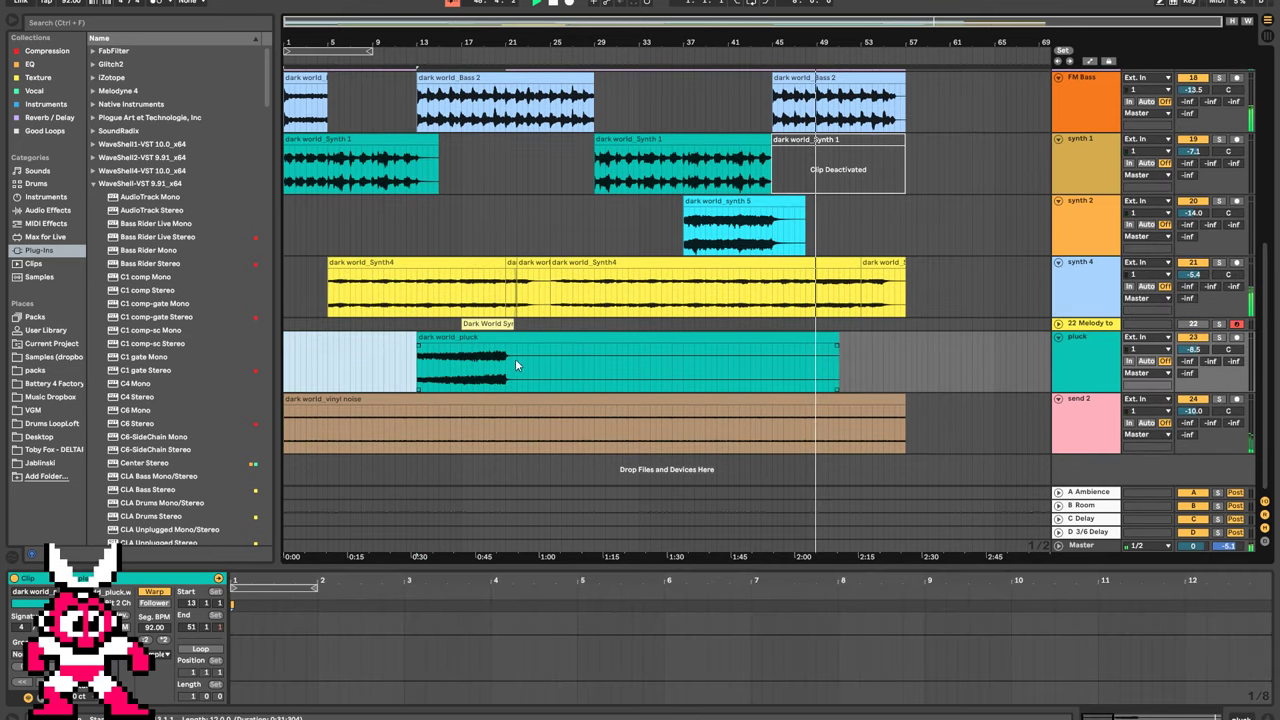
pyautogui.moveTo(528, 377); pyautogui.dragTo(911, 359)
pyautogui.press('Delete')
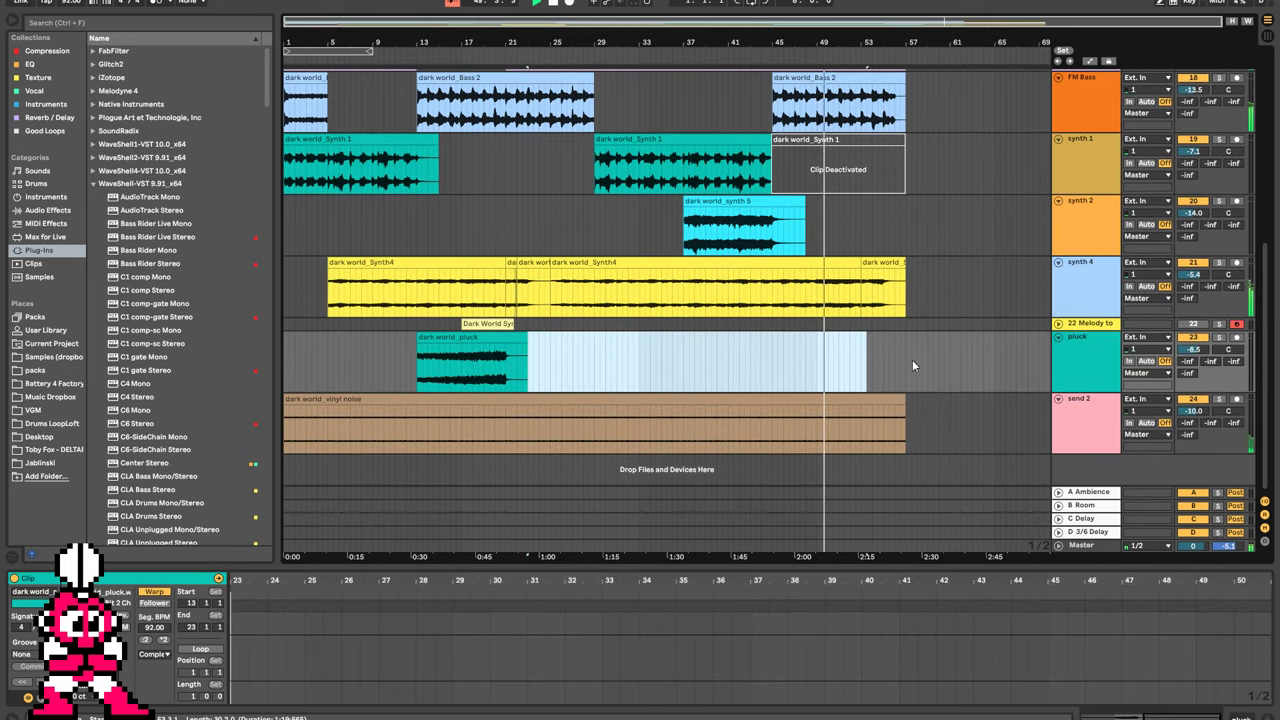
# Delete the silent sections of the synth 4 track from bar 24 to 25 and after bar 56.
pyautogui.scroll(5, 910, 334)
pyautogui.scroll(-2, 908, 345)
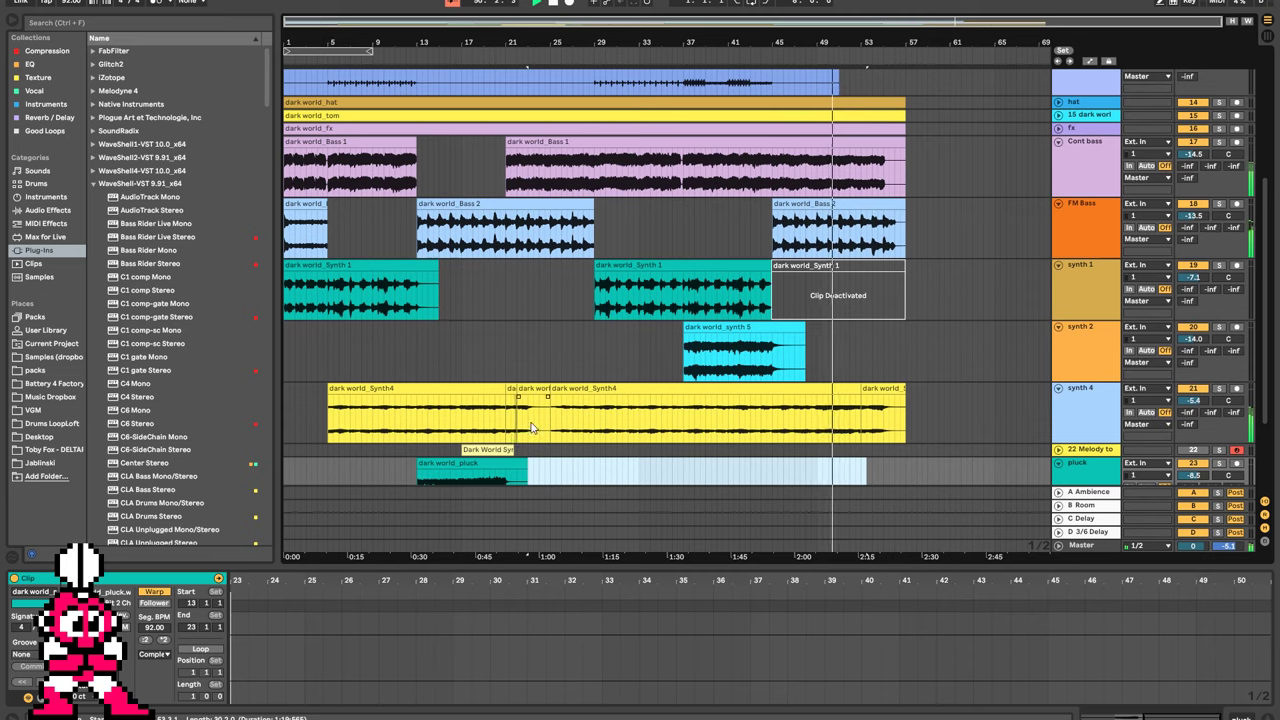
pyautogui.moveTo(540, 420); pyautogui.dragTo(550, 420)
pyautogui.press('Delete')
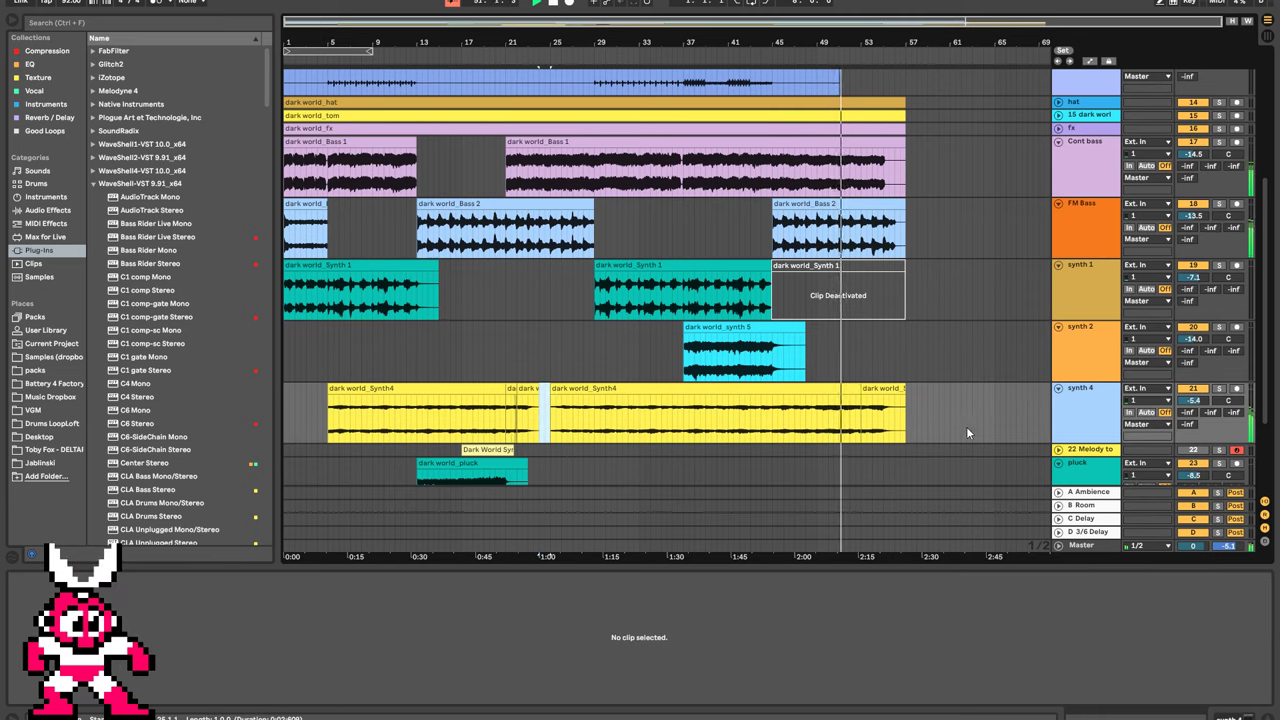
pyautogui.click(895, 424)
pyautogui.moveTo(895, 424); pyautogui.dragTo(922, 420)
pyautogui.press('Delete')
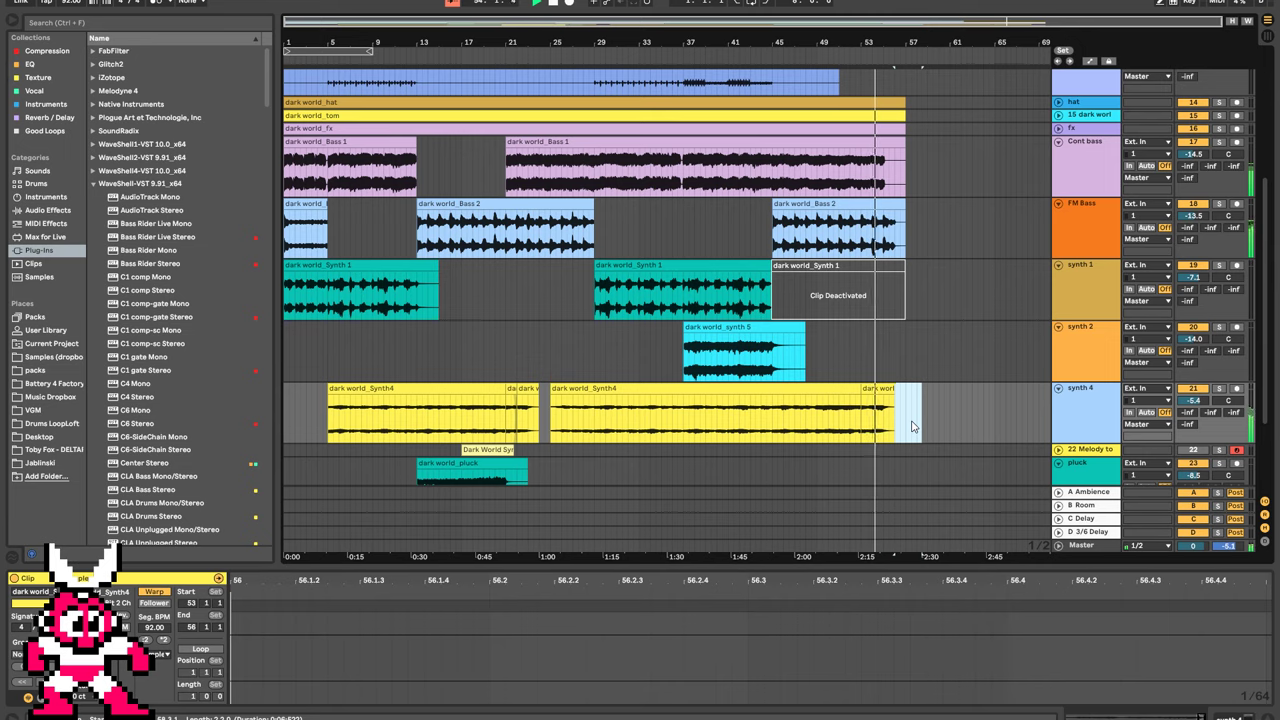
# Recolour the synth 1 track teal and the synth 2 track cyan to match their clips.
pyautogui.click(1110, 277)
pyautogui.rightClick(1110, 277)
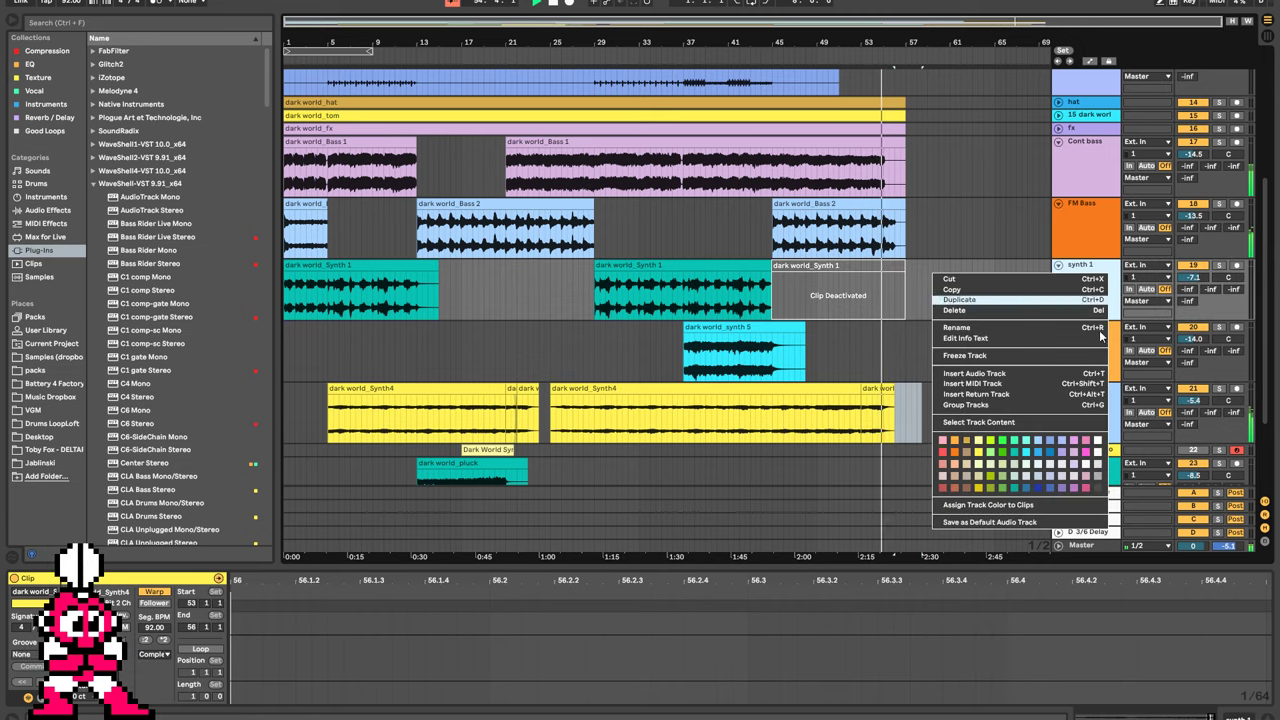
pyautogui.click(1013, 455)
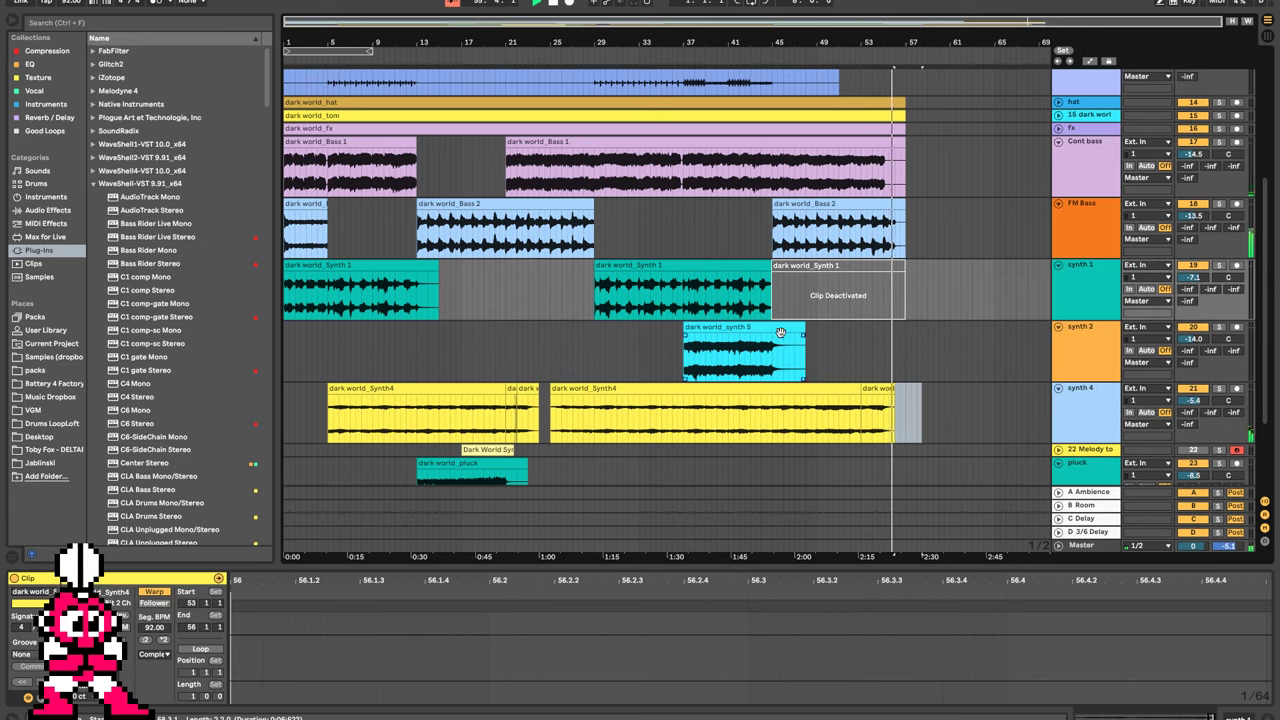
pyautogui.rightClick(780, 331)
pyautogui.press('Escape')
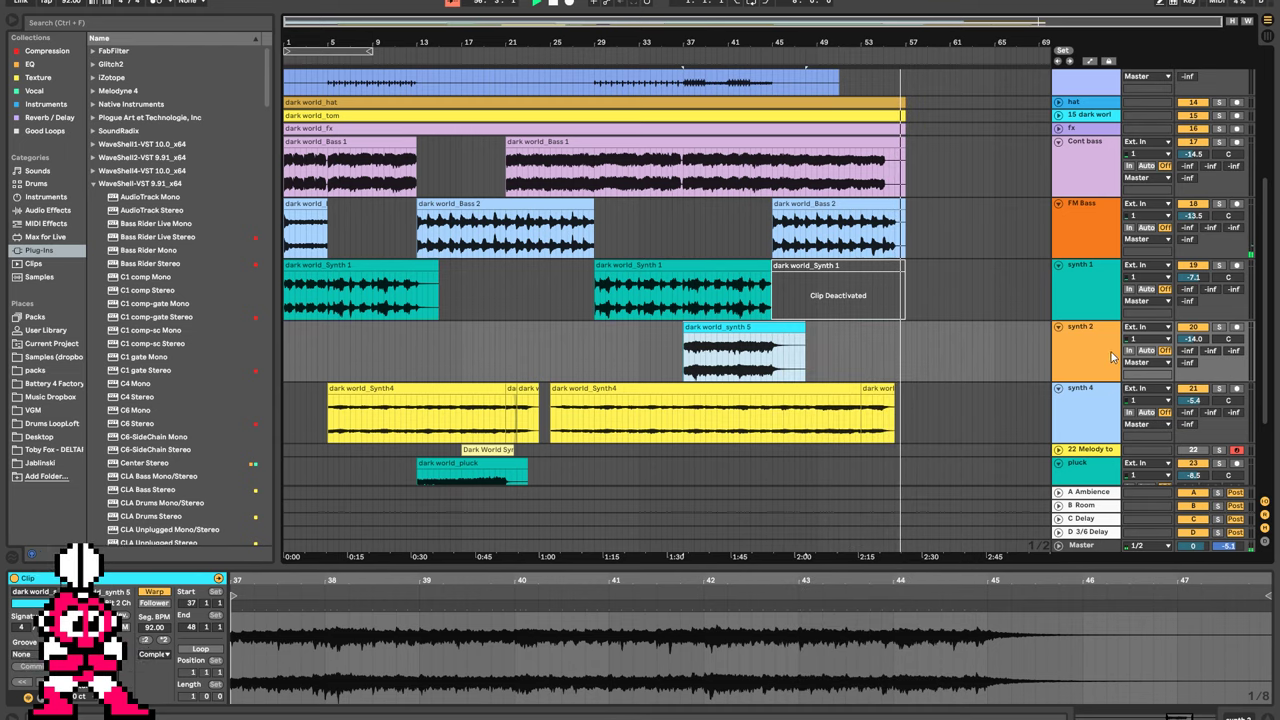
pyautogui.rightClick(1100, 347)
pyautogui.click(1195, 525)
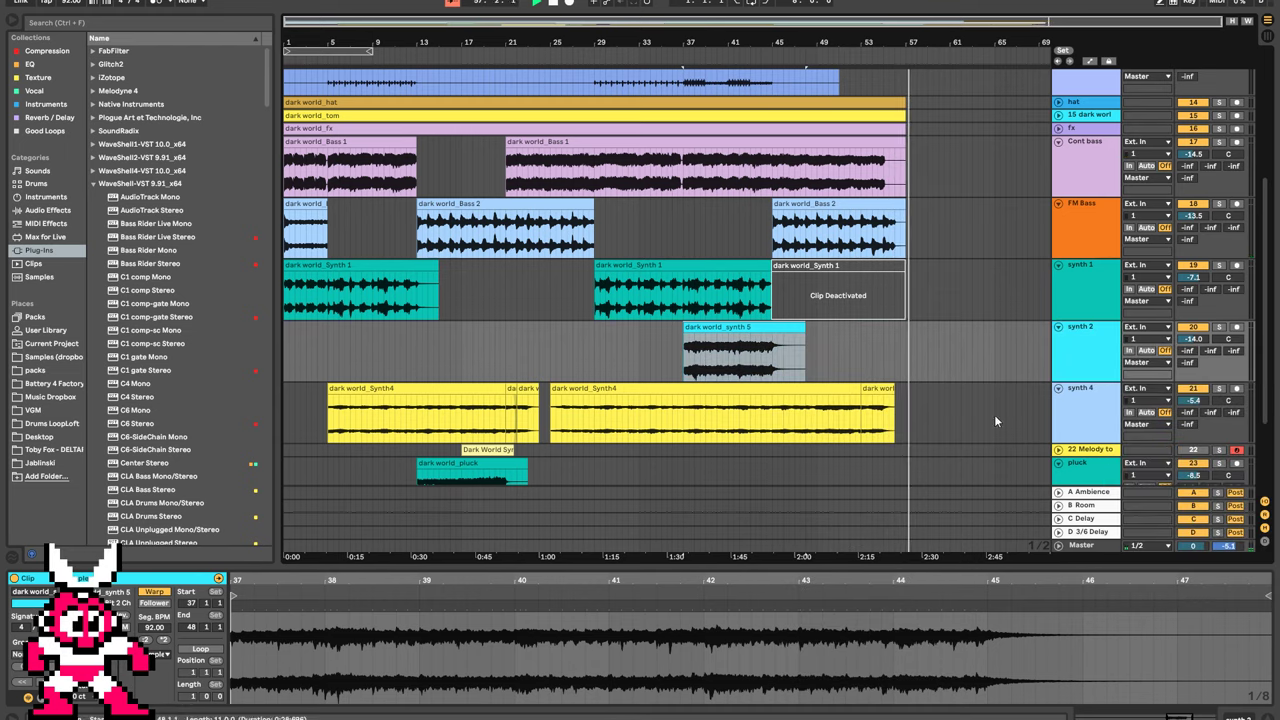
# Restart playback from bar 25 and recolour the synth 4 track yellow to match its clips.
pyautogui.click(808, 390)
pyautogui.press('space')
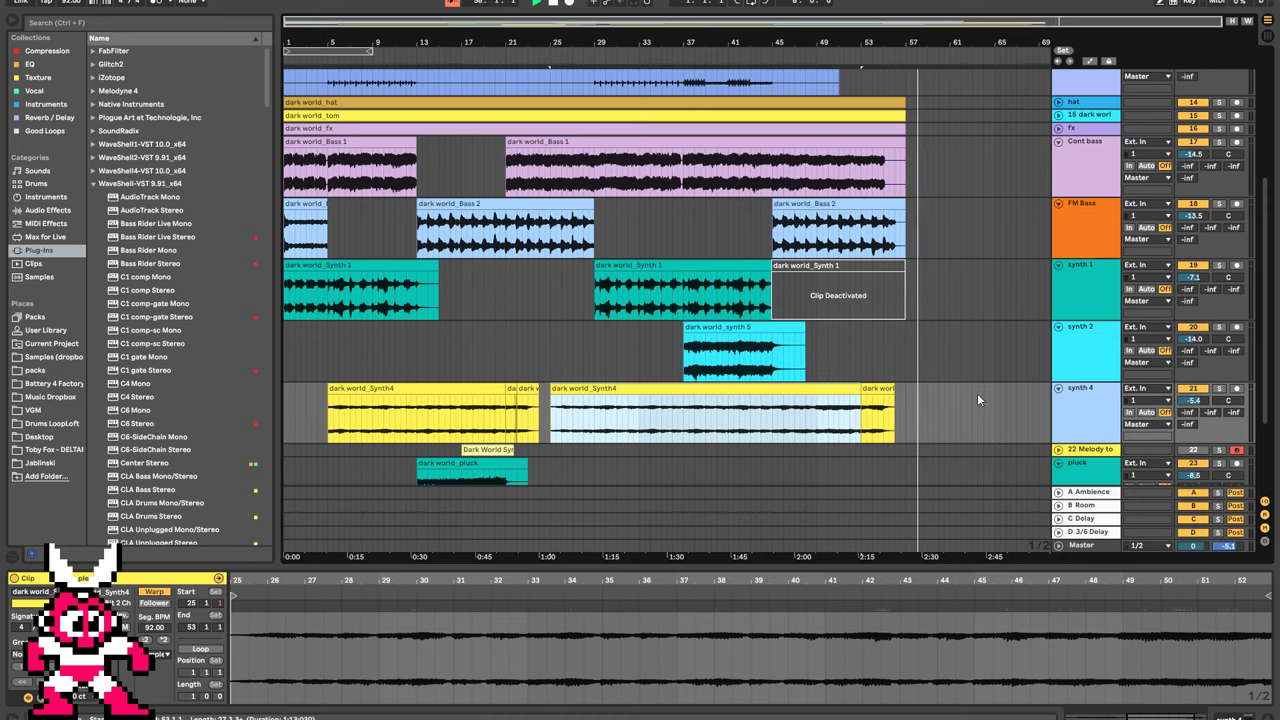
pyautogui.press('space')
pyautogui.rightClick(1068, 400)
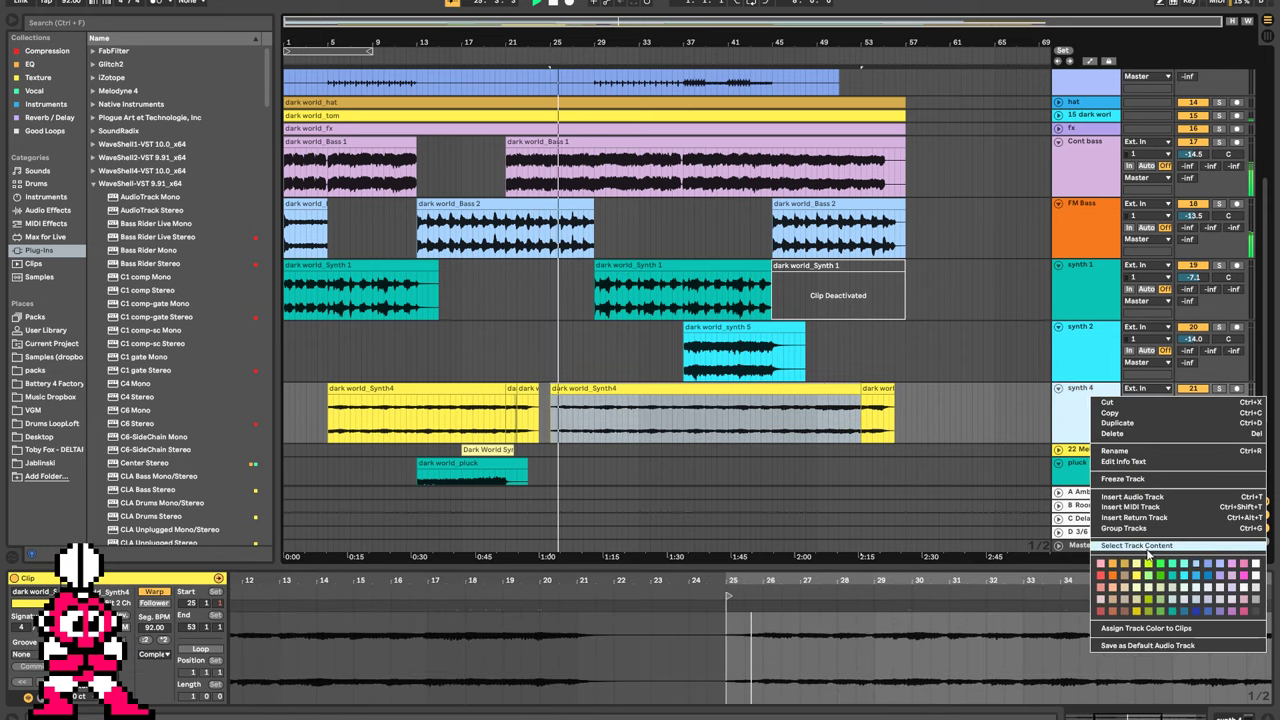
pyautogui.click(984, 363)
# Check the bass clips' colours and recolour the FM Bass track light blue to match its clips.
pyautogui.rightClick(833, 141)
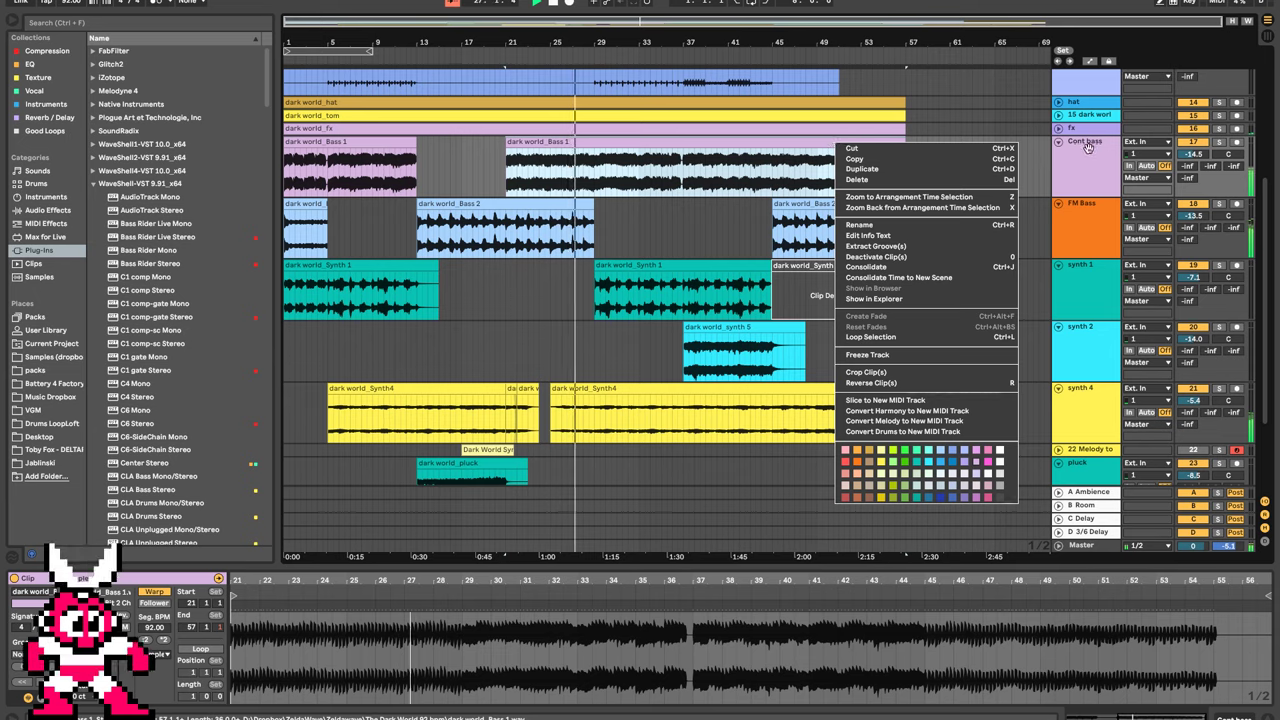
pyautogui.click(1029, 261)
pyautogui.rightClick(819, 208)
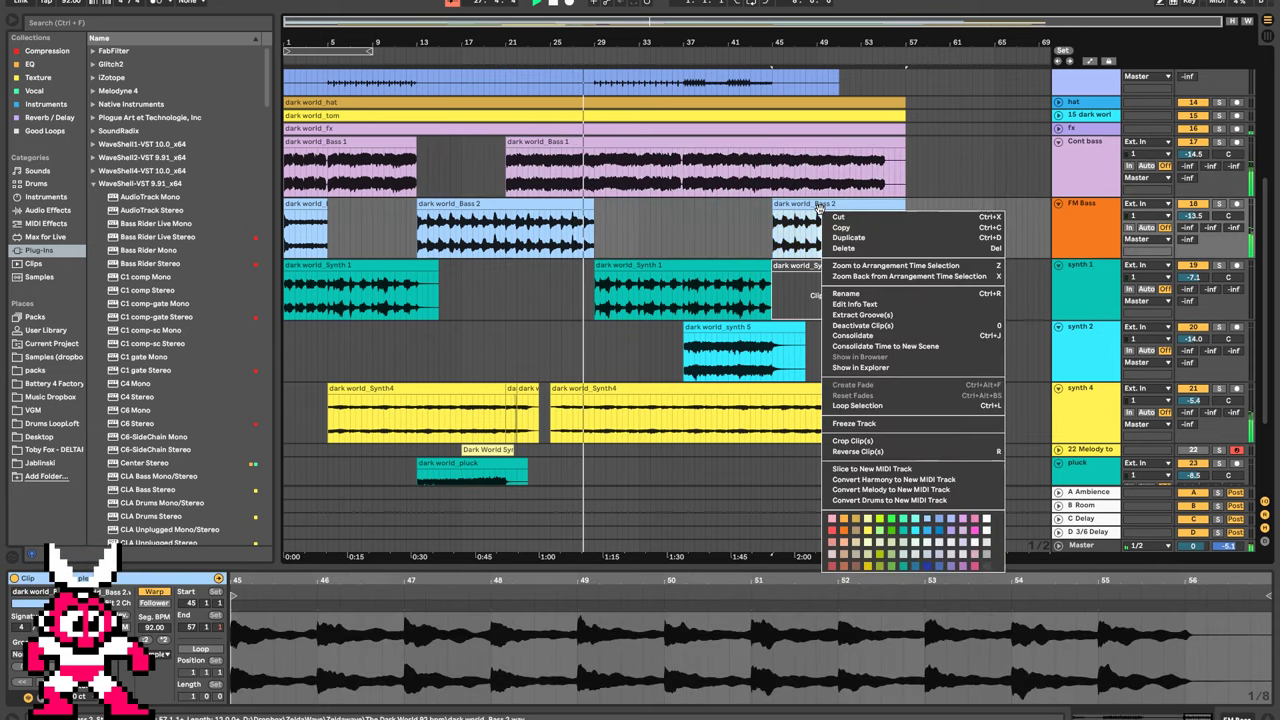
pyautogui.rightClick(1086, 219)
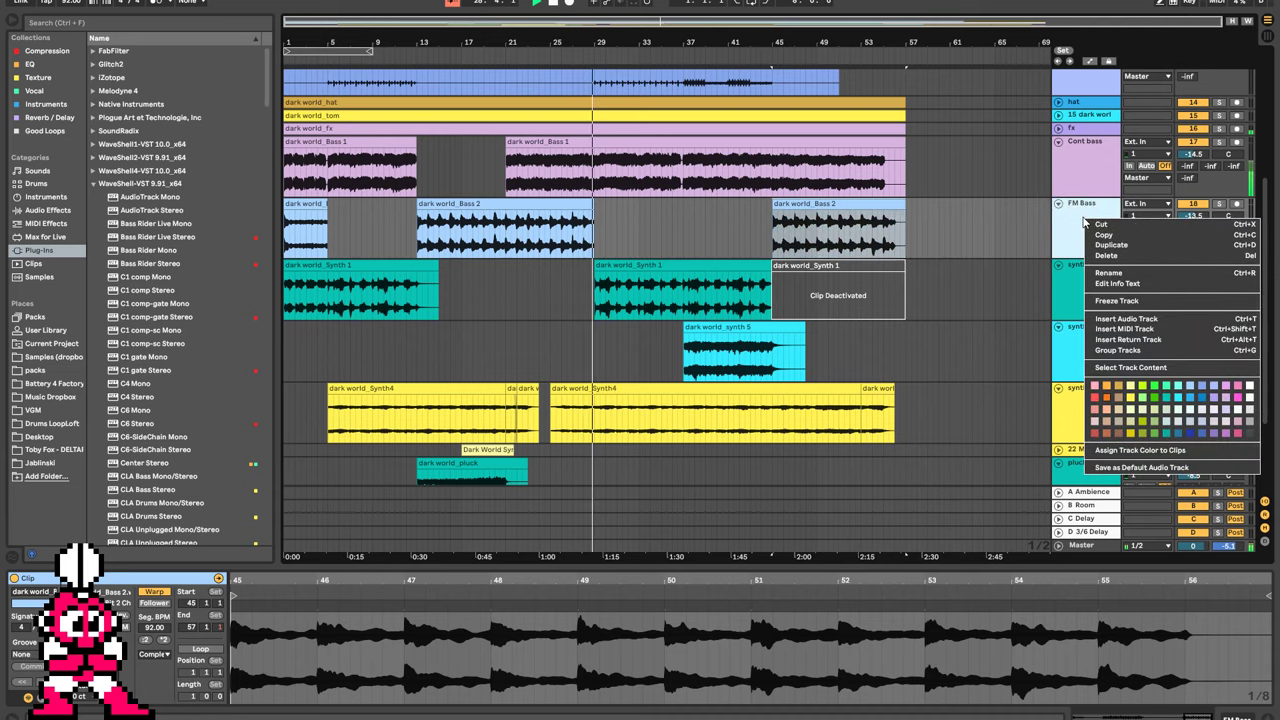
pyautogui.click(1191, 388)
pyautogui.click(1007, 310)
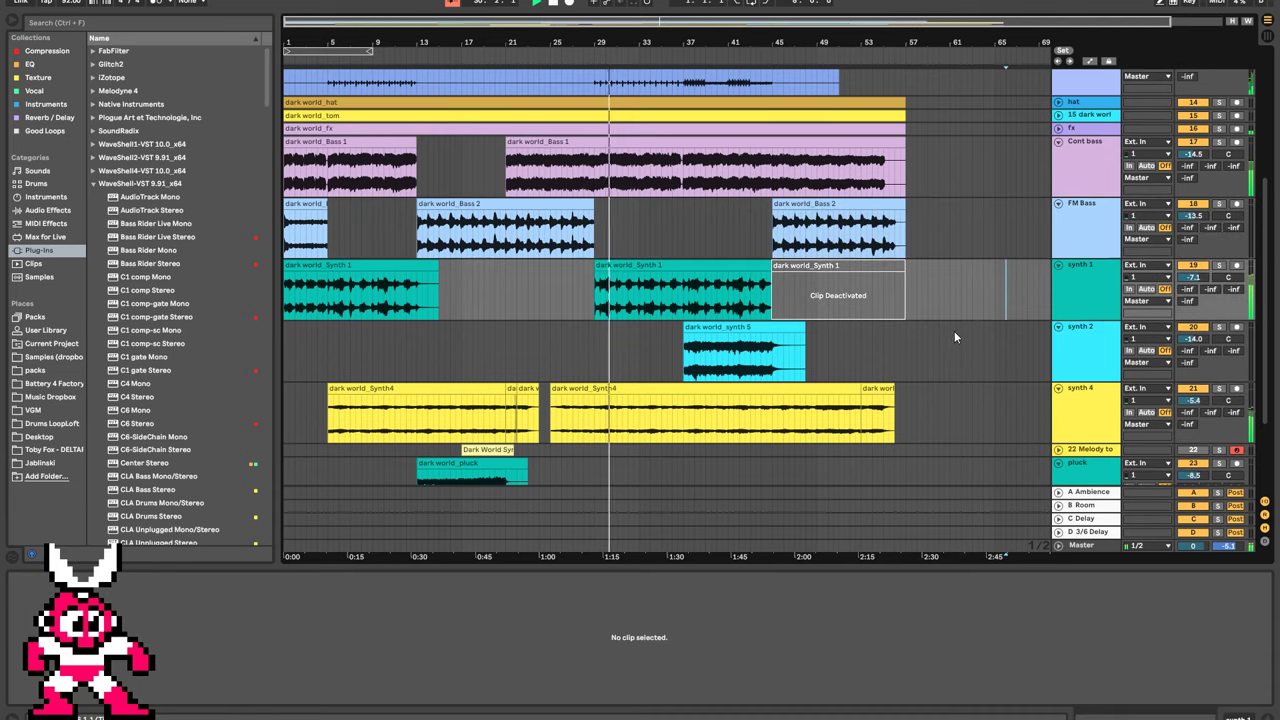
# Stop playback and play the cleaned-up arrangement from bar 1.
pyautogui.click(850, 282)
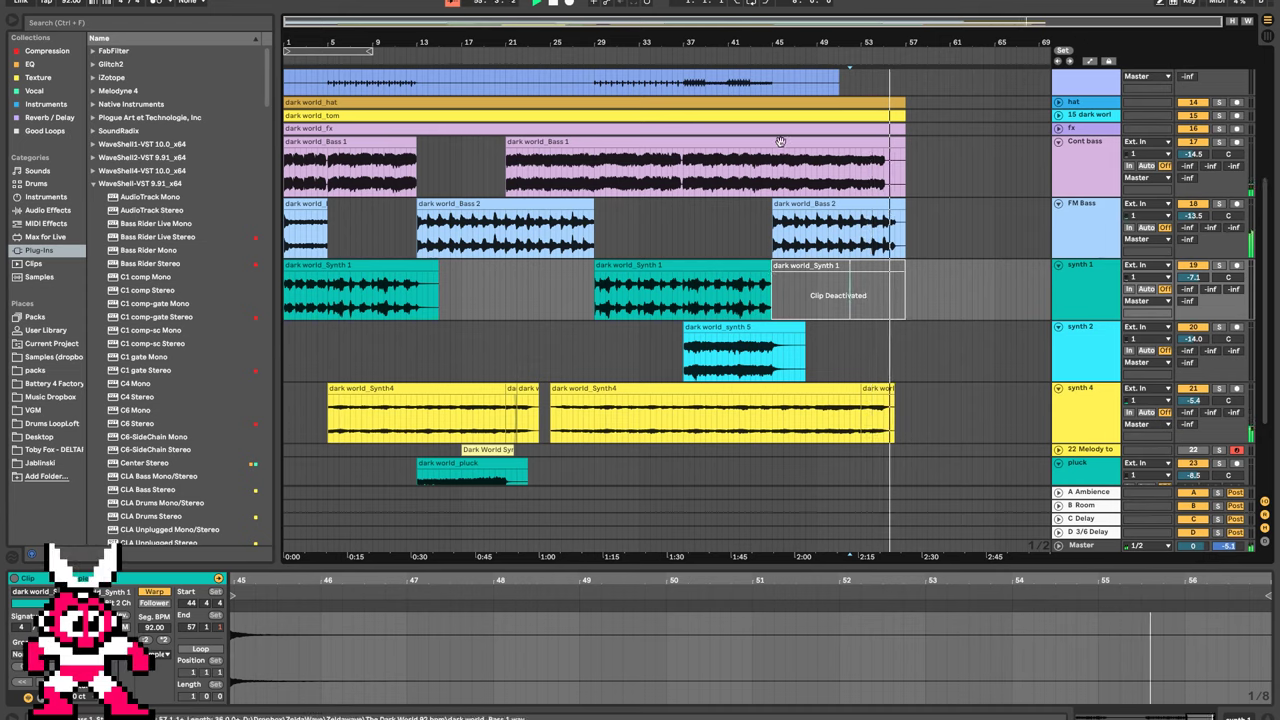
pyautogui.click(556, 4)
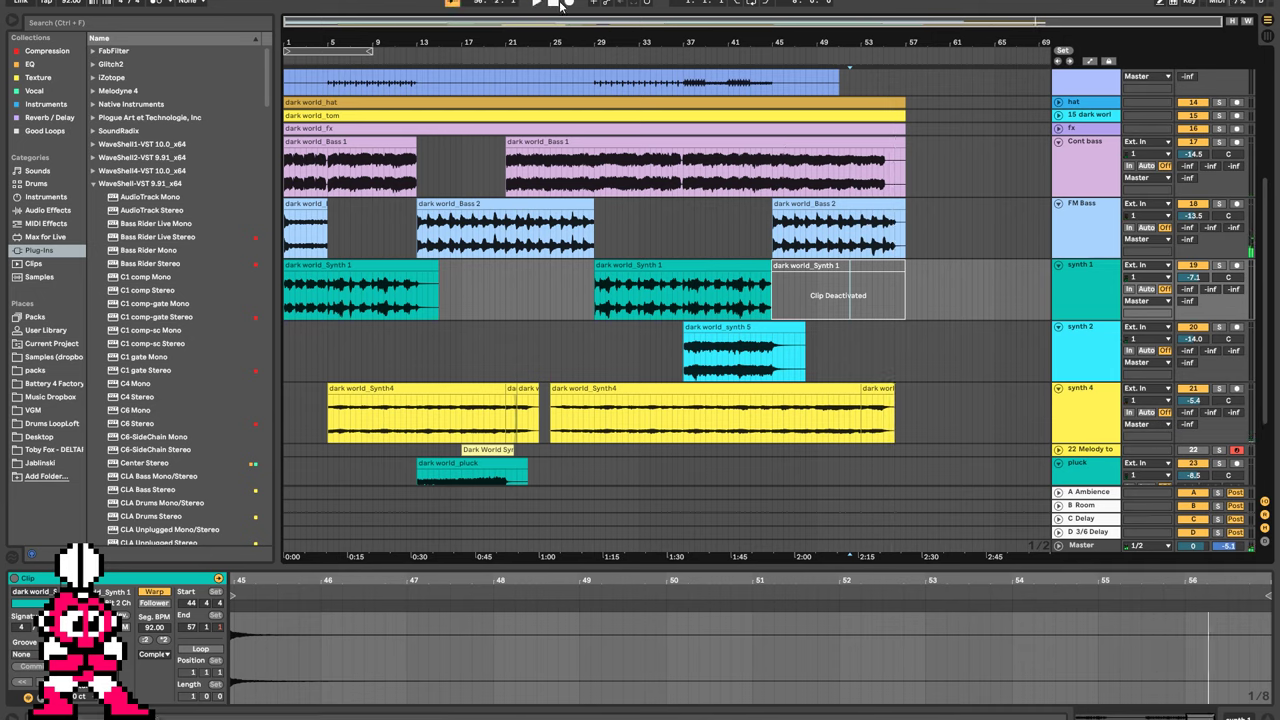
pyautogui.click(676, 113)
pyautogui.press('space')
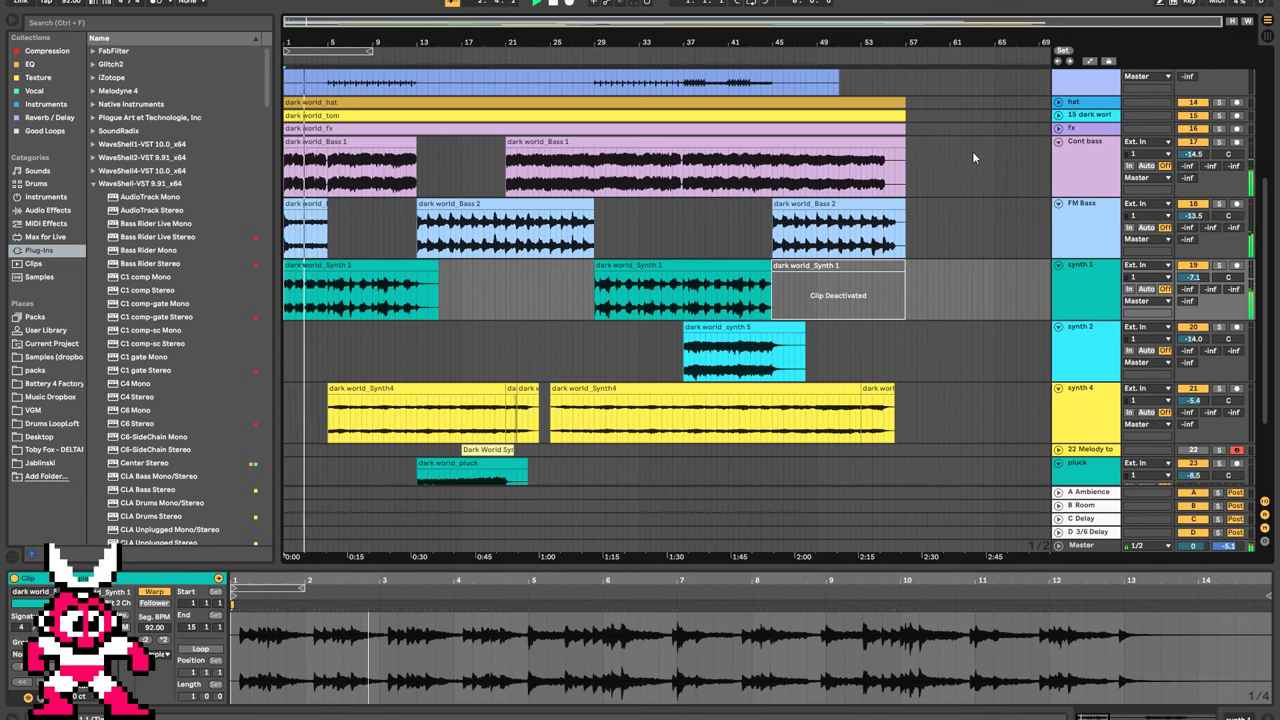
# Delete the redundant melody-to-MIDI track between synth 4 and pluck.
pyautogui.click(1106, 449)
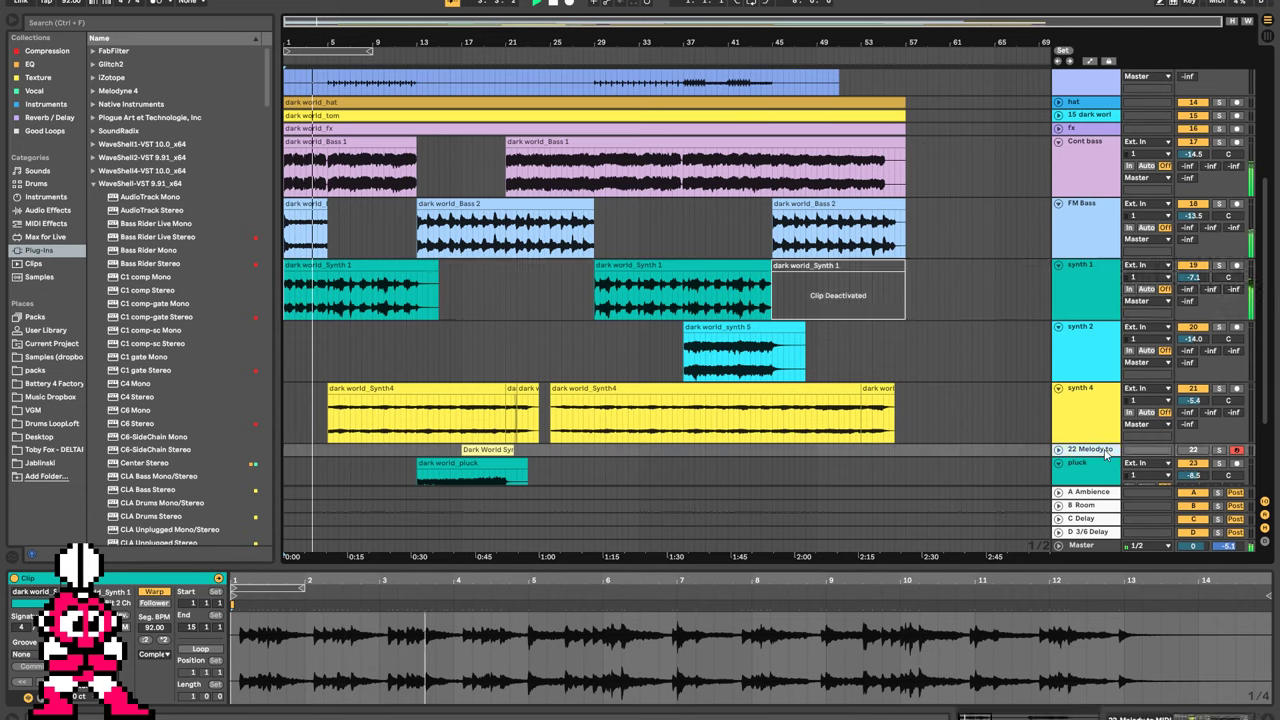
pyautogui.press('Delete')
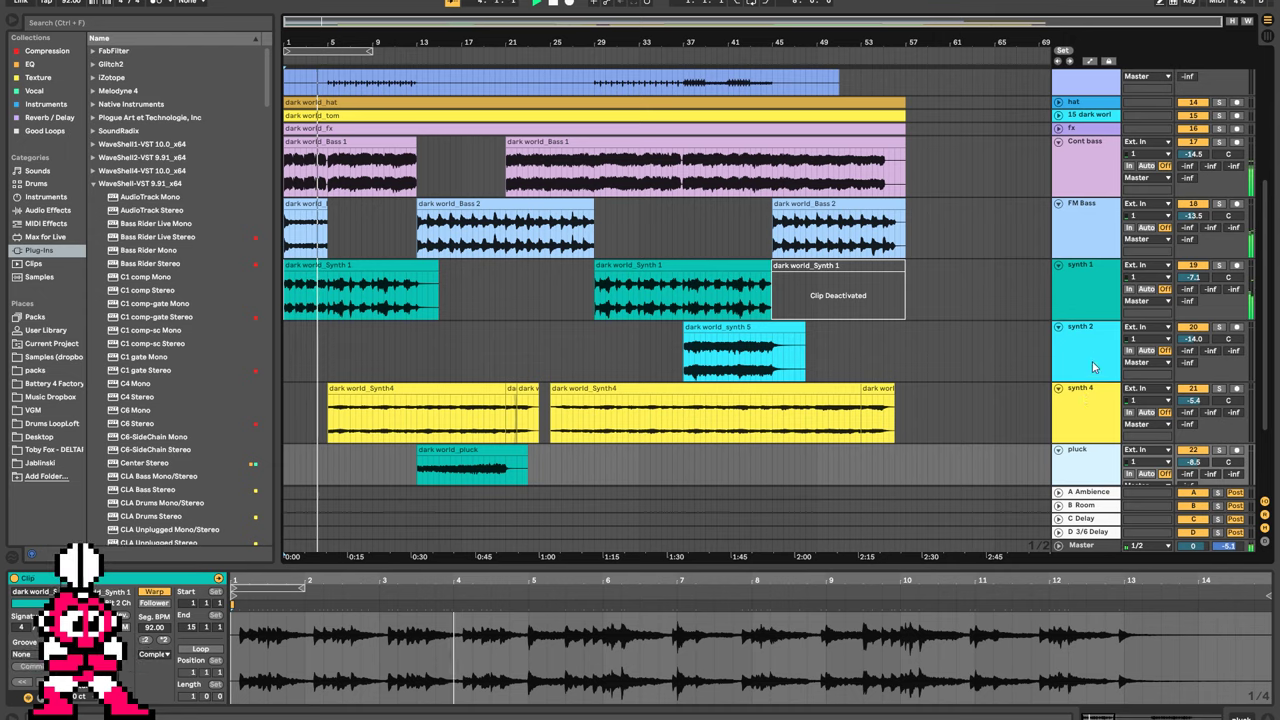
pyautogui.click(1097, 236)
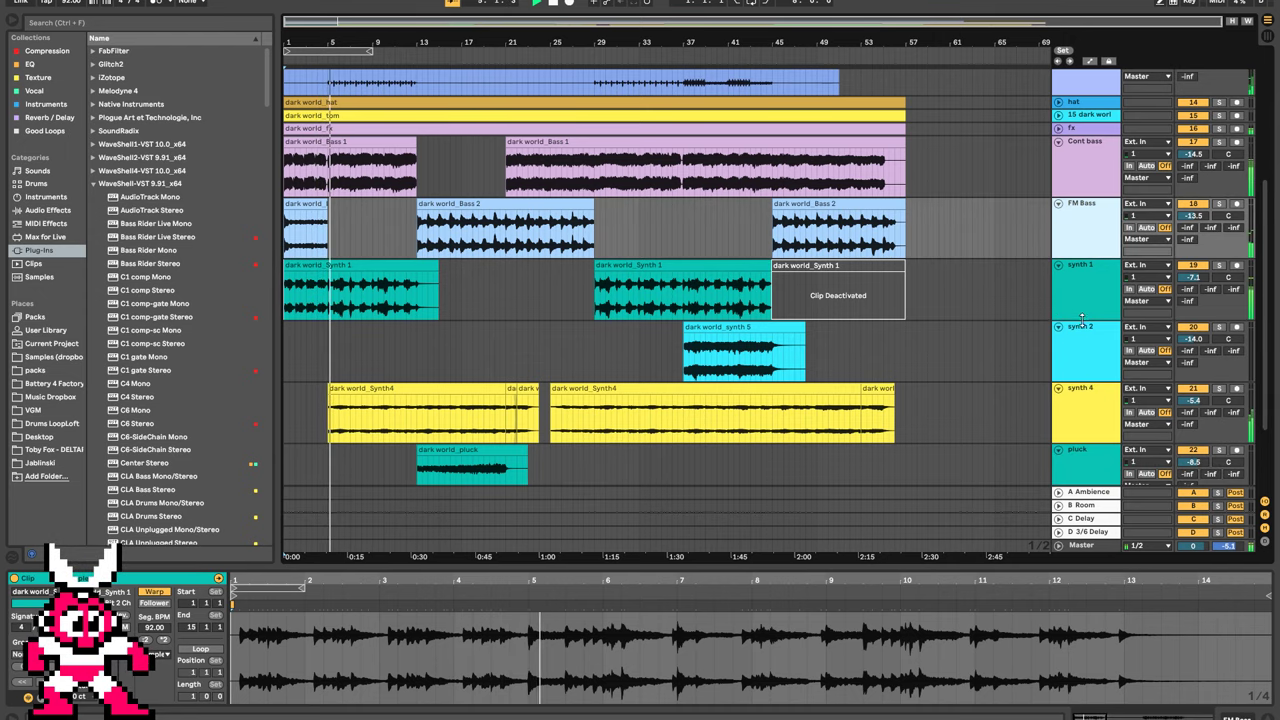
# Select all clips on the tracks from Cont bass to pluck and show their shared clip settings.
pyautogui.moveTo(968, 568); pyautogui.dragTo(966, 668)
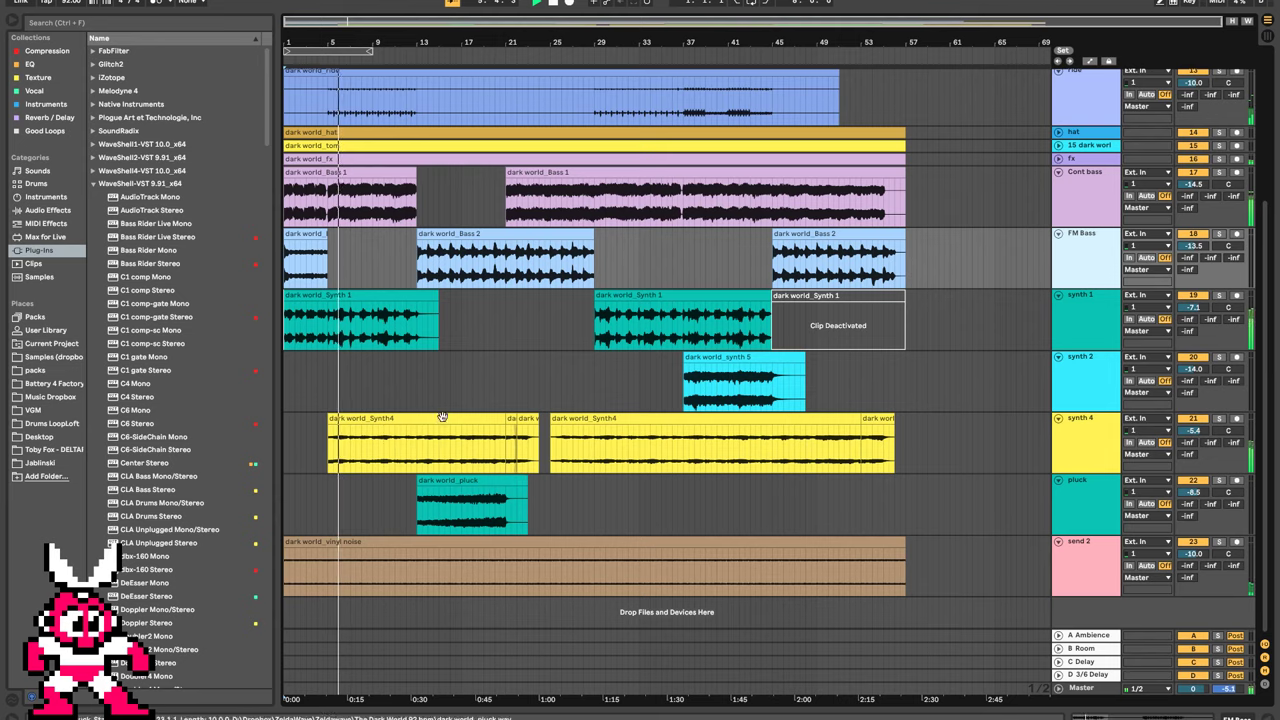
pyautogui.moveTo(286, 21)
pyautogui.mouseDown()
pyautogui.moveTo(286, 72)
pyautogui.moveTo(286, 42)
pyautogui.mouseUp()
pyautogui.click(971, 177)
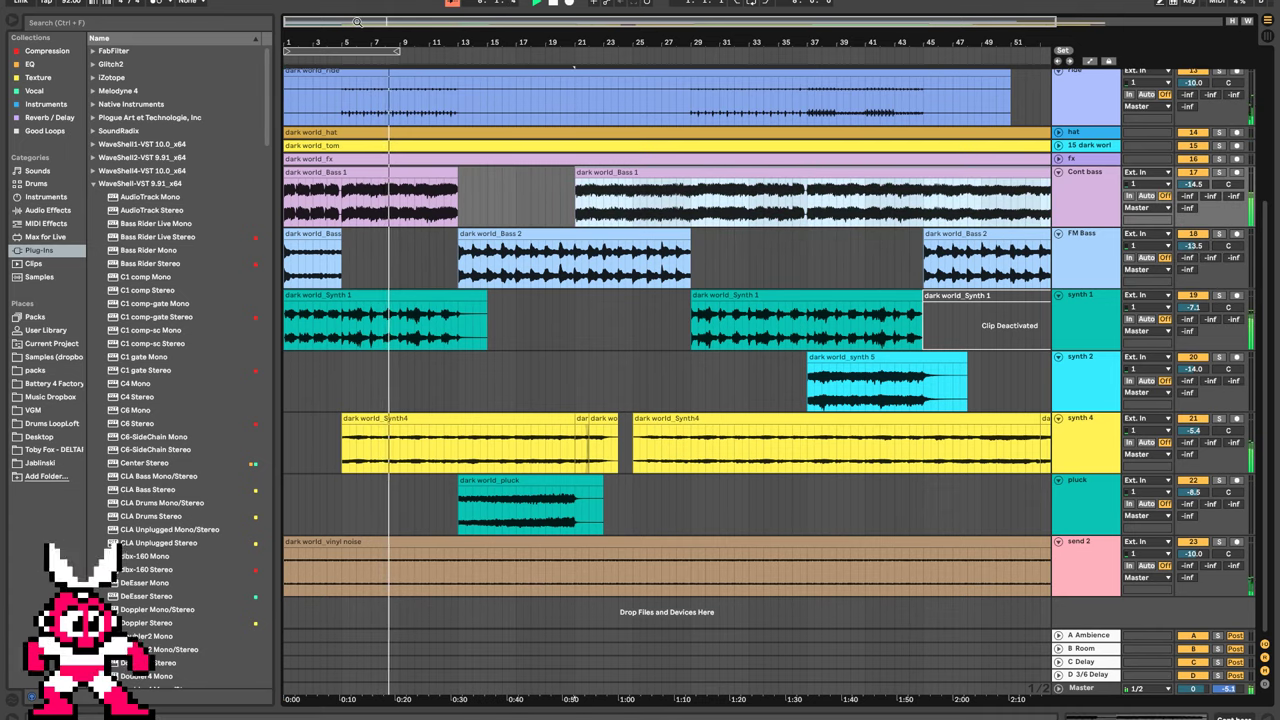
pyautogui.moveTo(374, 21); pyautogui.dragTo(374, 8)
pyautogui.moveTo(305, 519); pyautogui.dragTo(266, 515)
pyautogui.hotkey('shift', 'Tab')
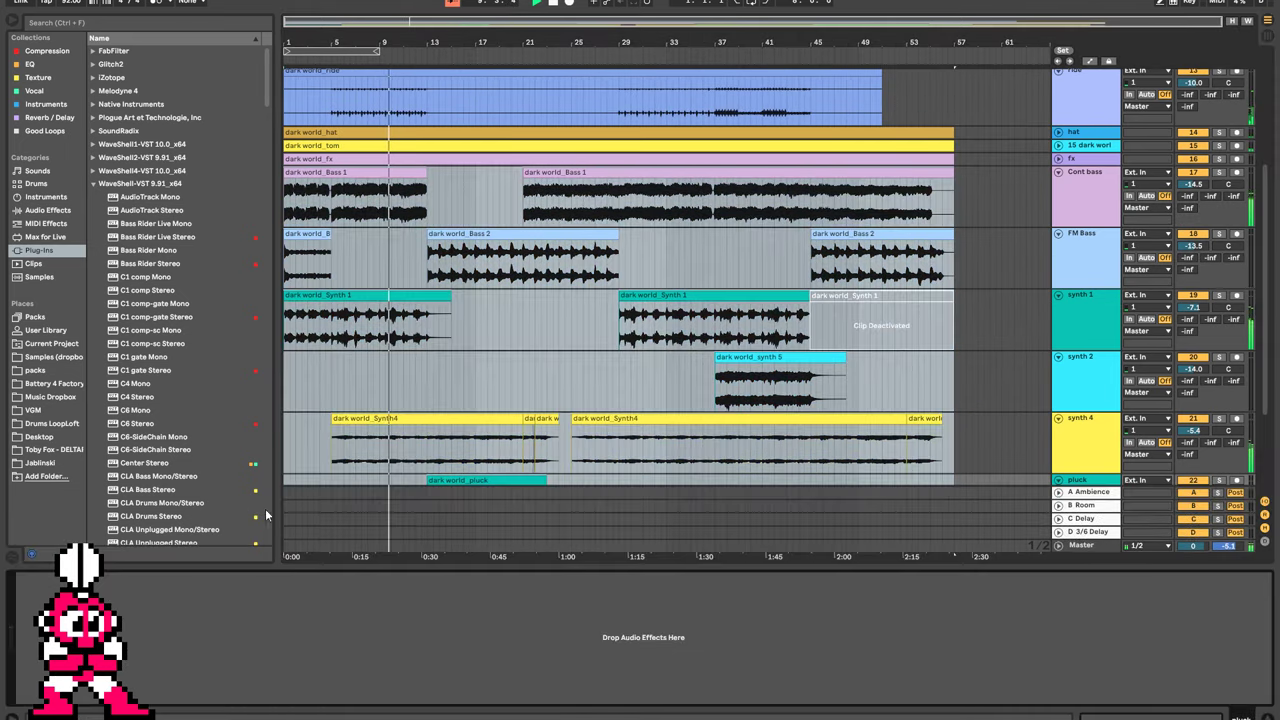
pyautogui.hotkey('shift', 'Tab')
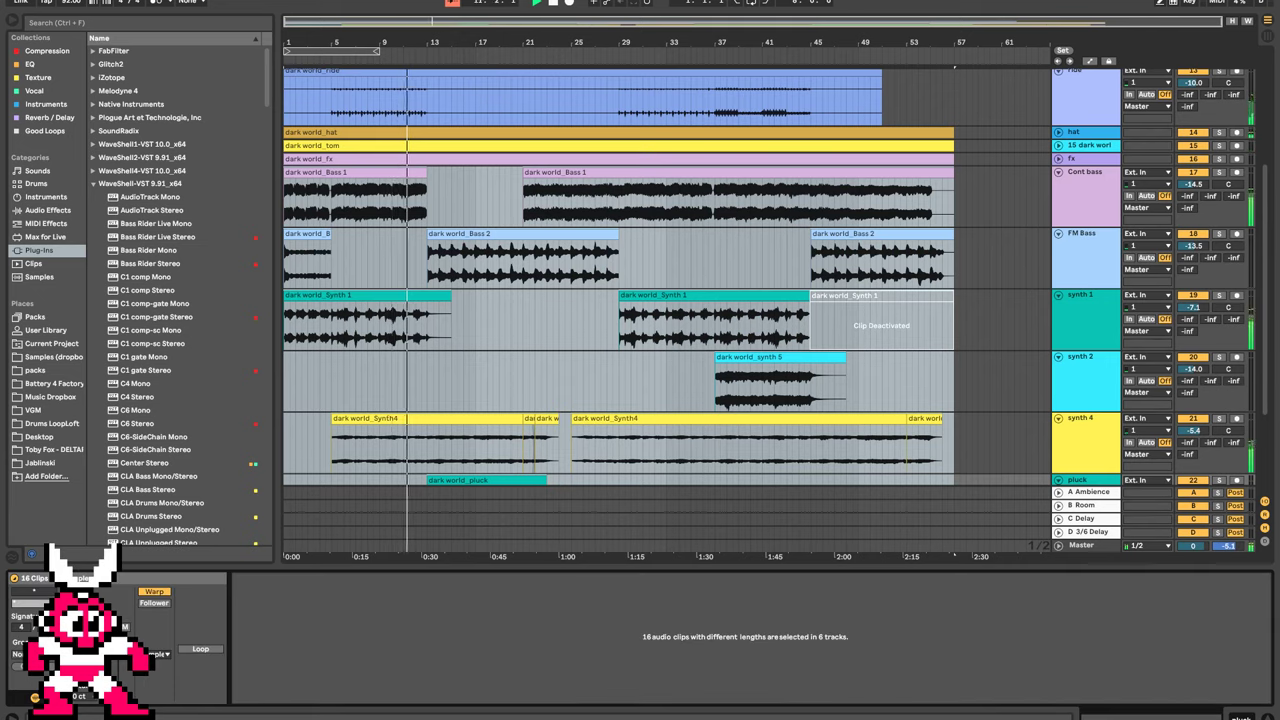
# Stop and restart playback of the arrangement to listen to the bass and synth parts.
pyautogui.press('space')
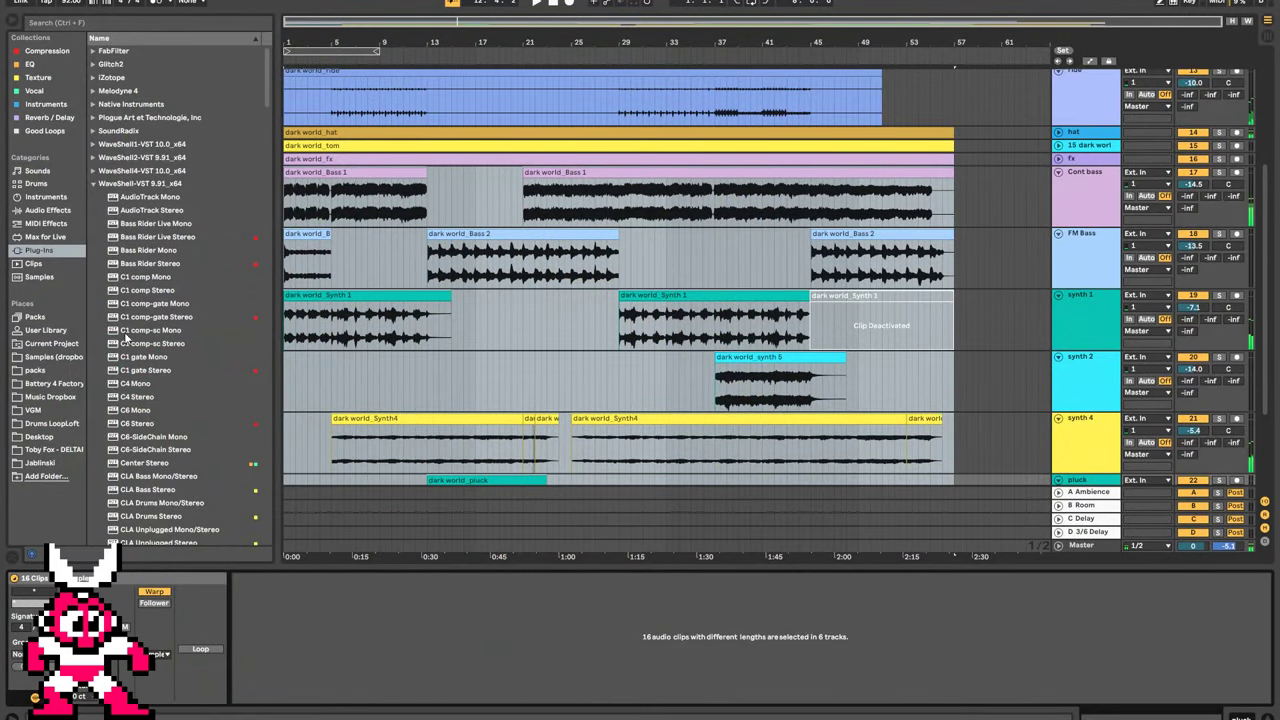
pyautogui.click(334, 57)
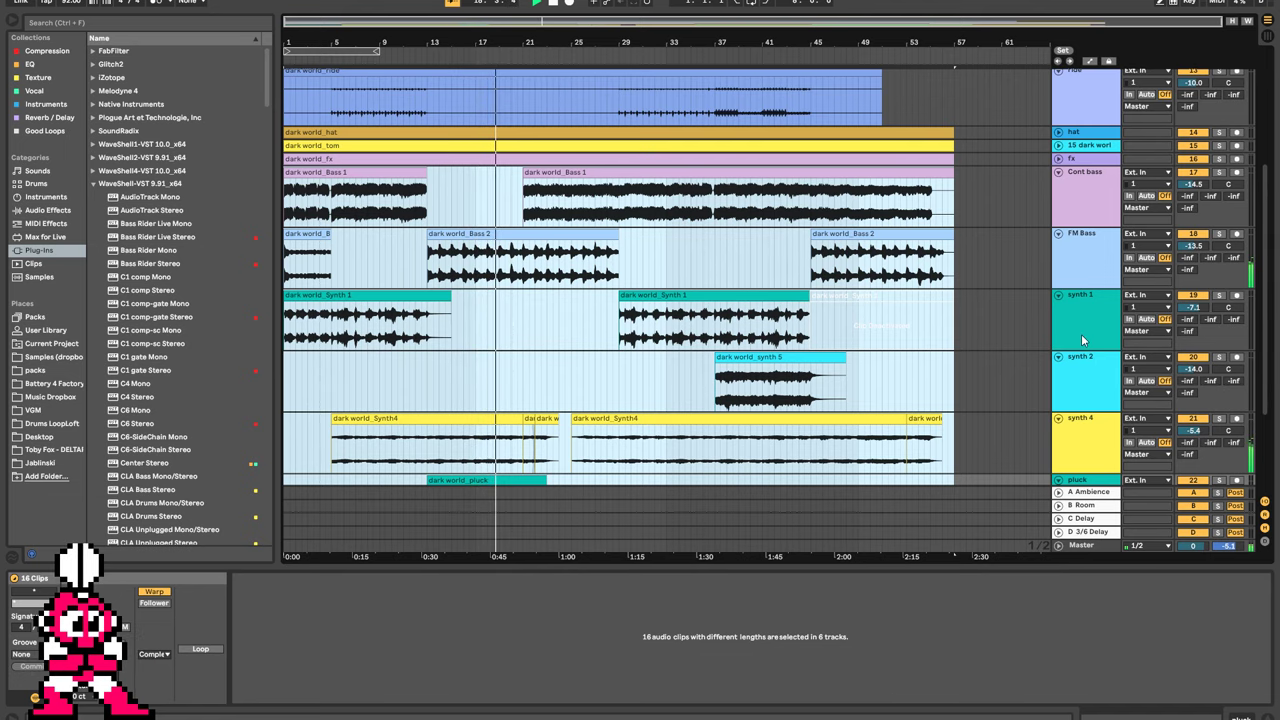
pyautogui.scroll(1, 1081, 334)
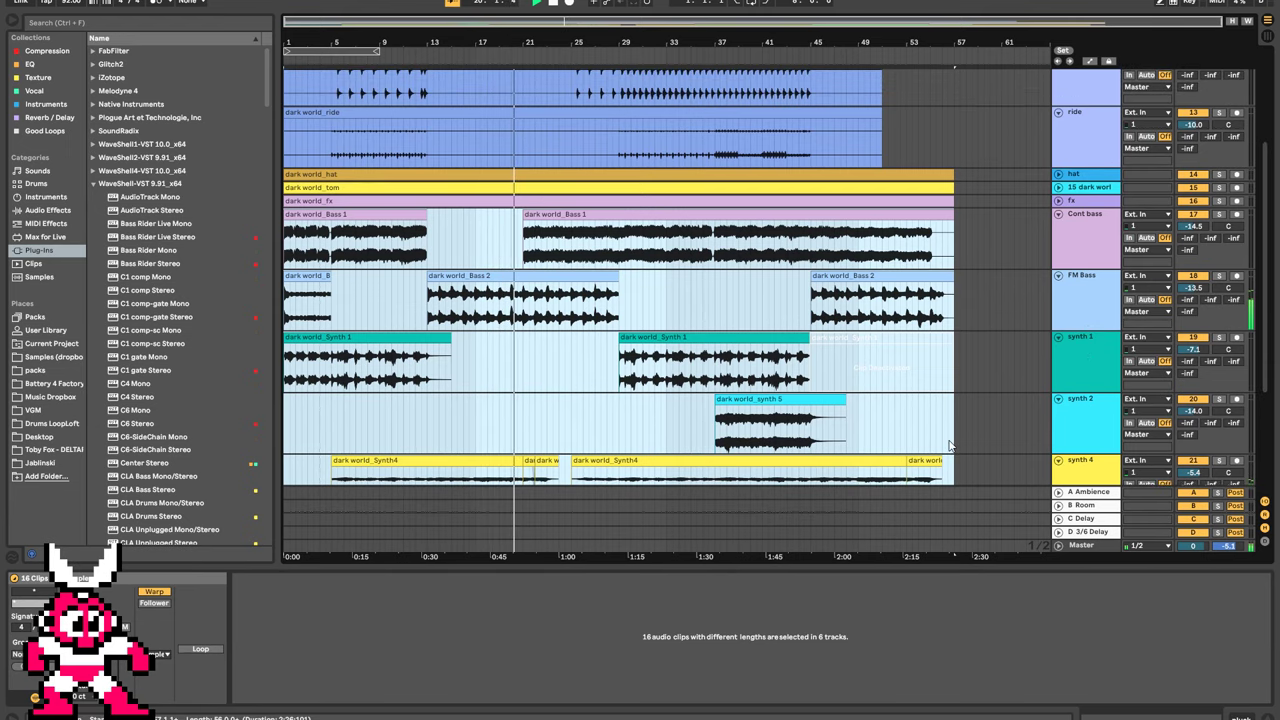
# Select bars 1 to 13 across the tracks from Cont bass to pluck.
pyautogui.click(578, 260)
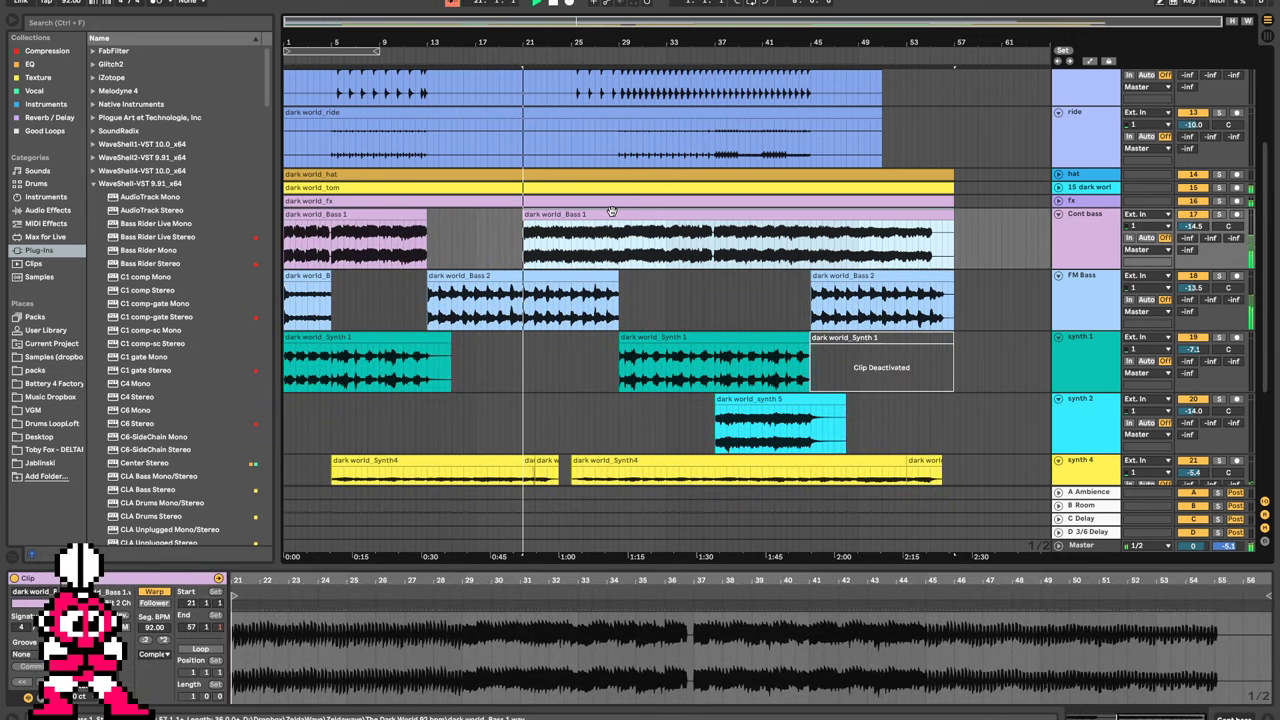
pyautogui.click(335, 215)
pyautogui.scroll(-4, 337, 235)
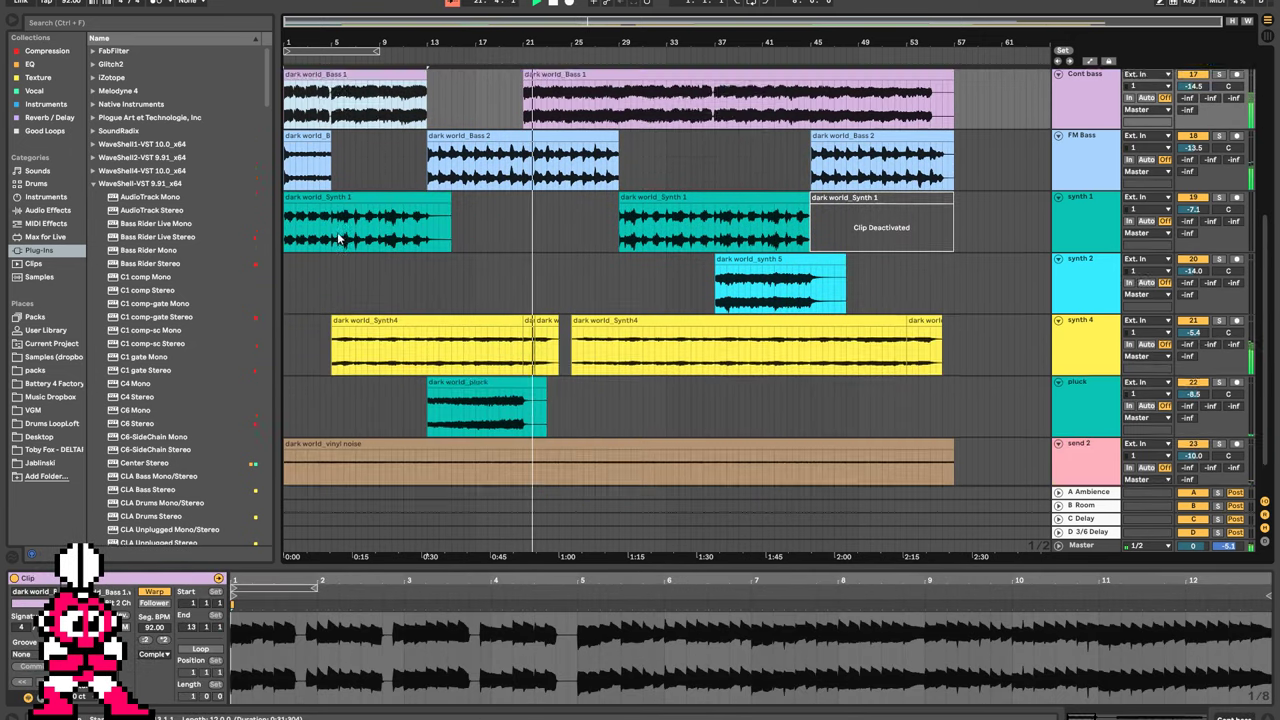
pyautogui.keyDown('shift'); pyautogui.click(336, 338); pyautogui.keyUp('shift')
pyautogui.scroll(2, 412, 305)
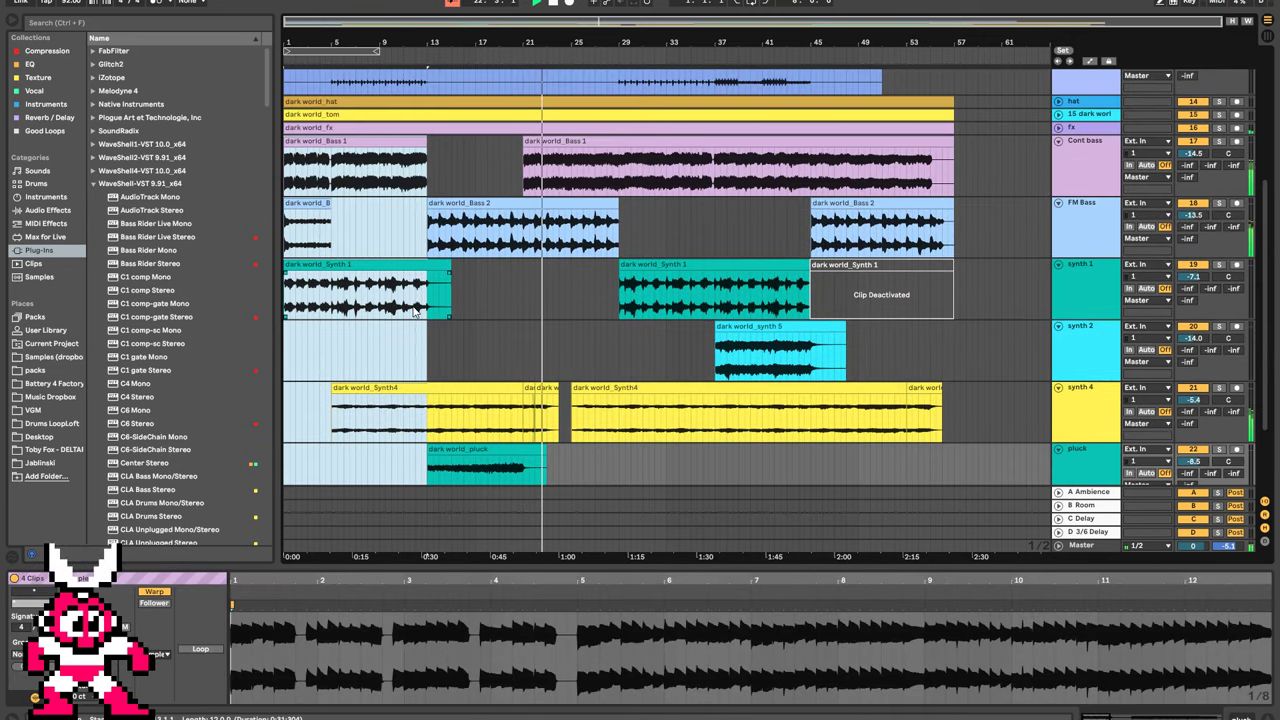
# Open the Diablo House Revolution pack in the packs folder and browse its loop folders.
pyautogui.click(415, 301)
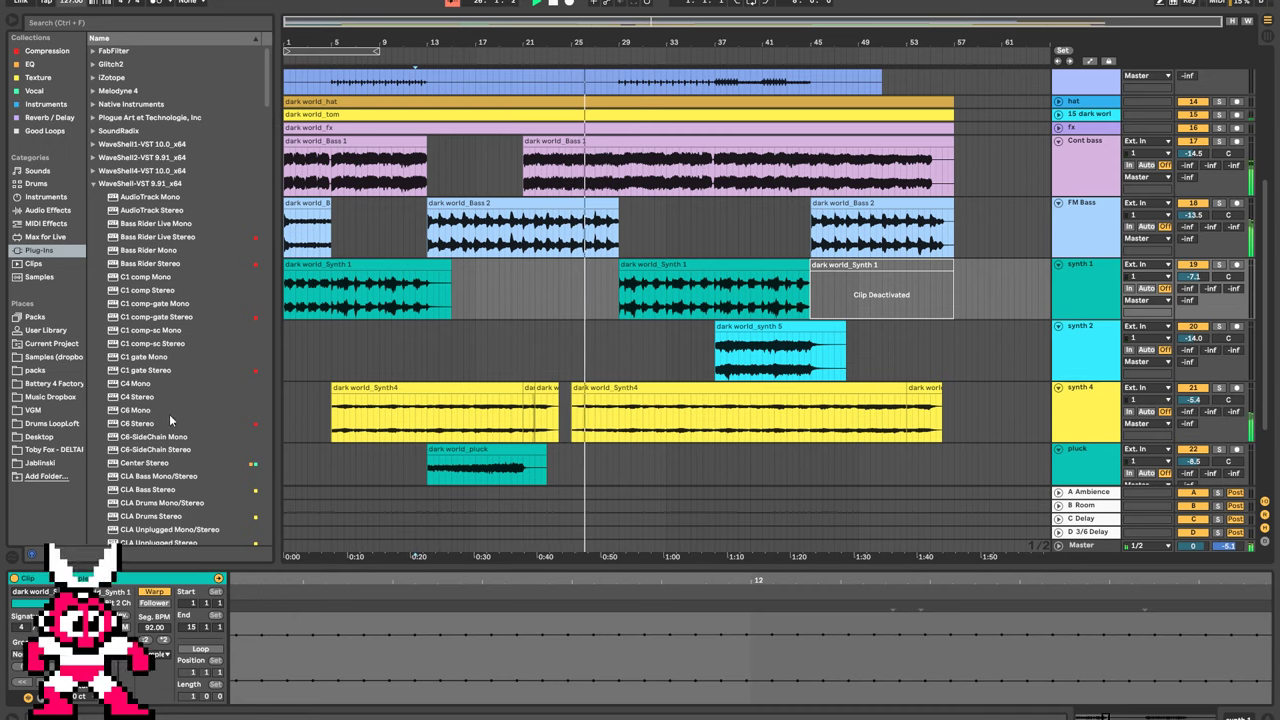
pyautogui.click(35, 370)
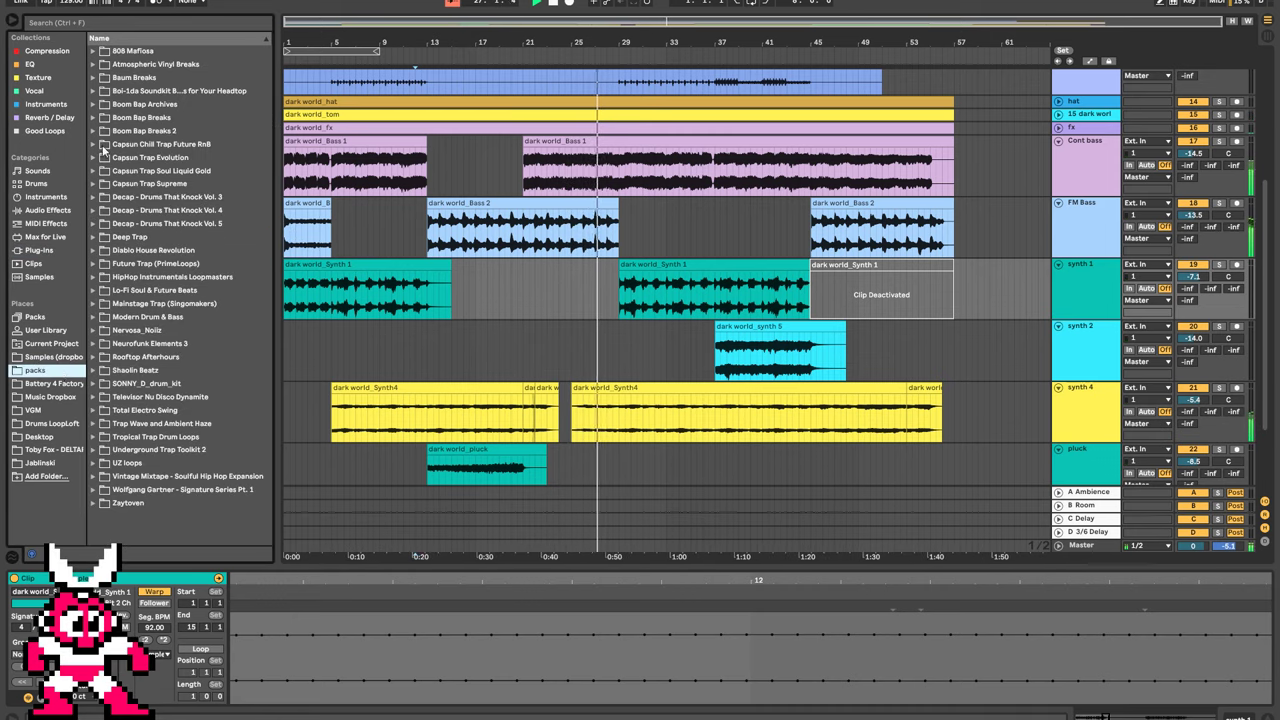
pyautogui.click(170, 253)
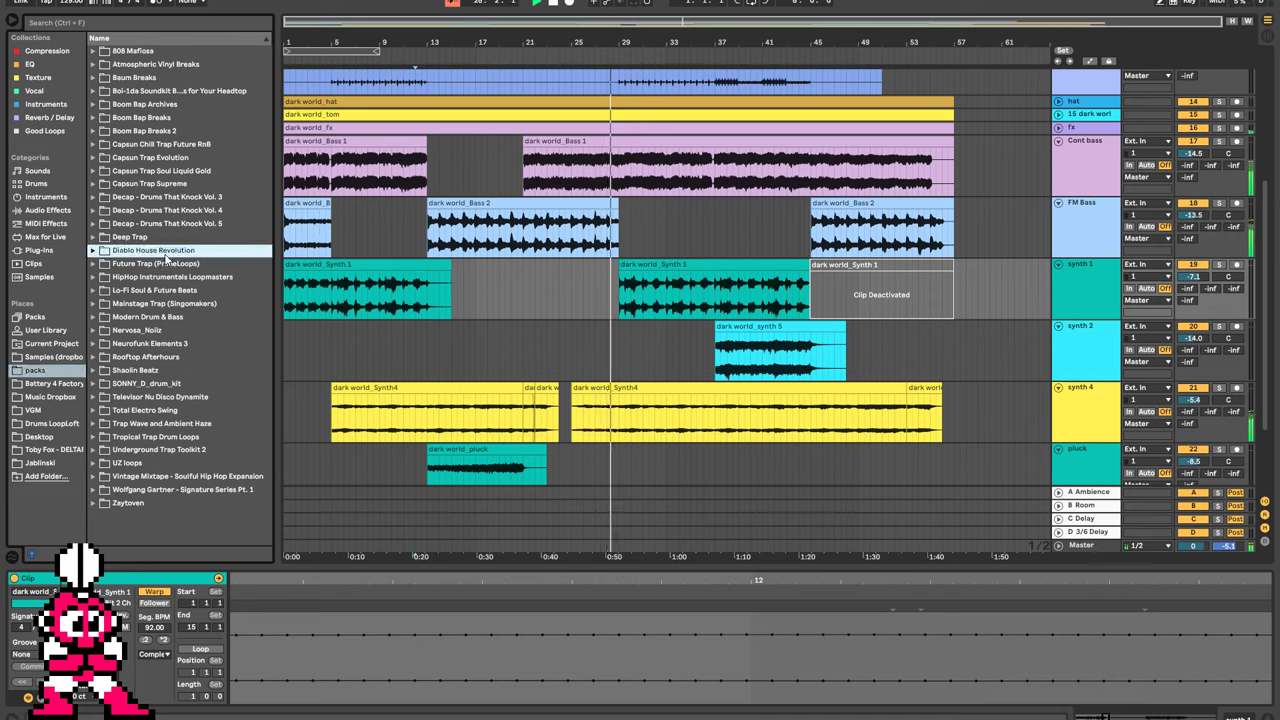
pyautogui.press('Right')
pyautogui.press('Down')
pyautogui.press('Down')
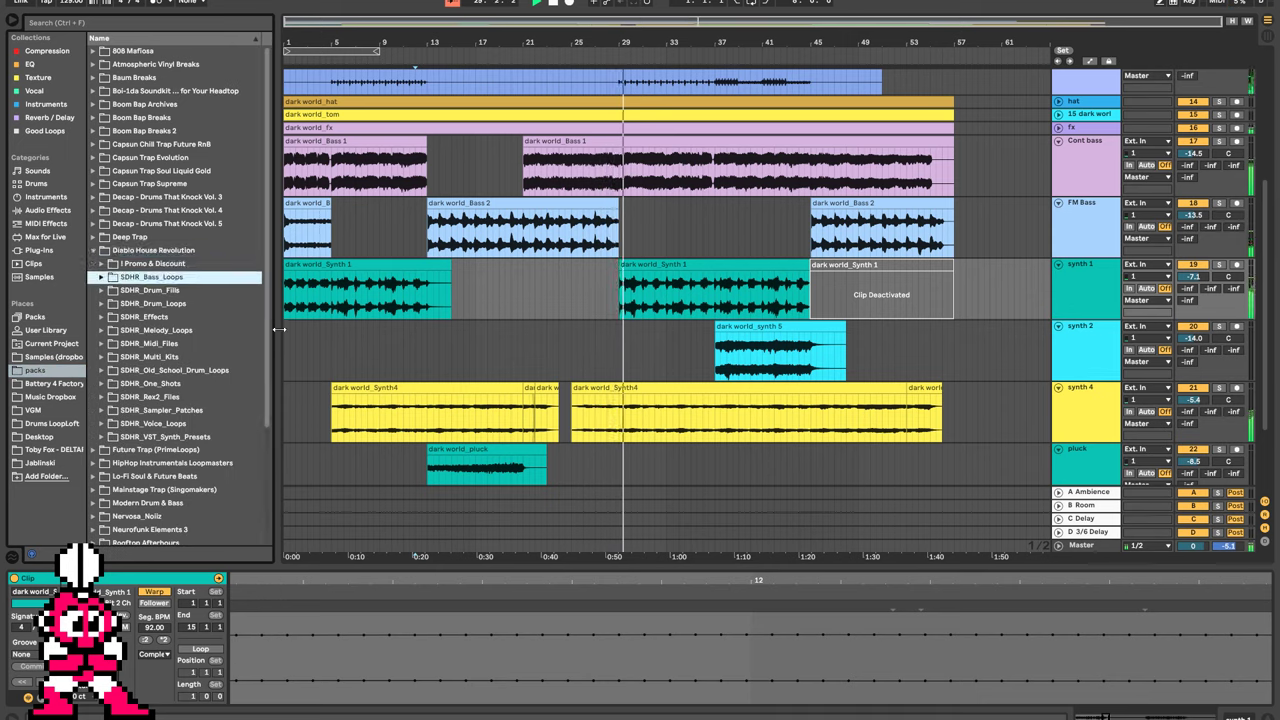
# Lower the preview volume to -13.5 dB and open the pack's SDHR_Full_Drum_Loops folder.
pyautogui.moveTo(1229, 547); pyautogui.dragTo(1229, 567)
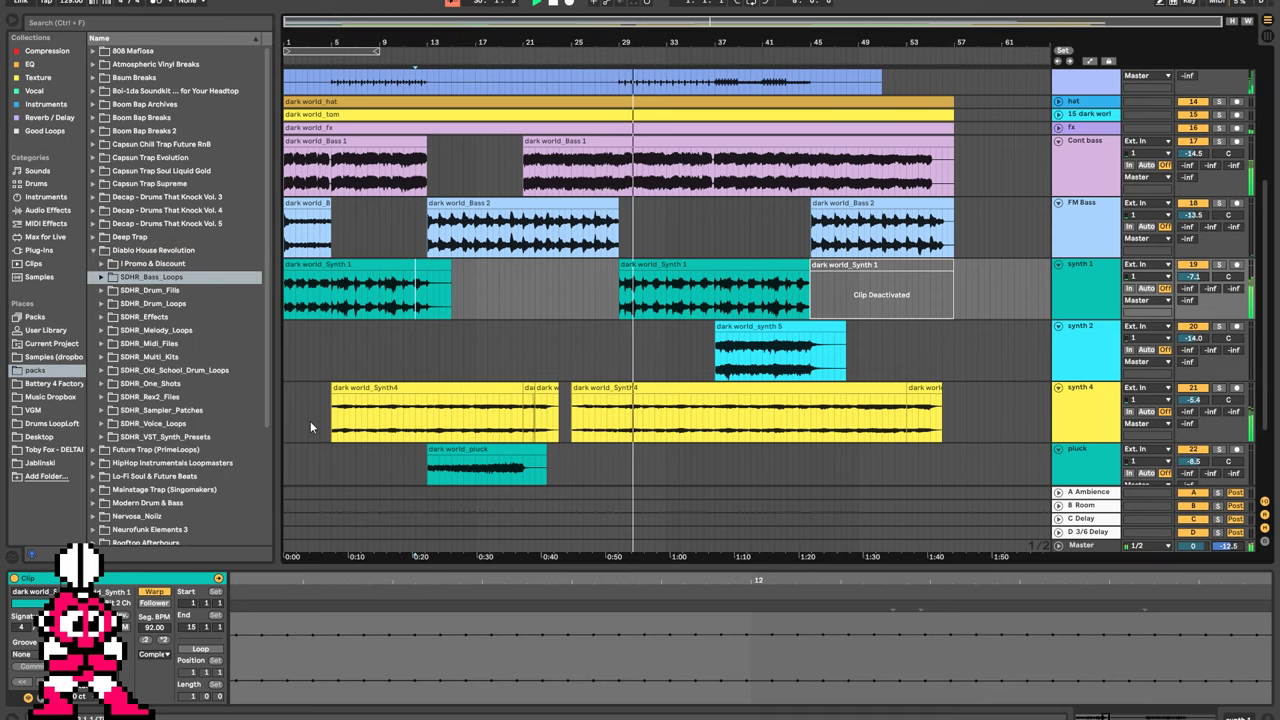
pyautogui.click(208, 303)
pyautogui.press('Right')
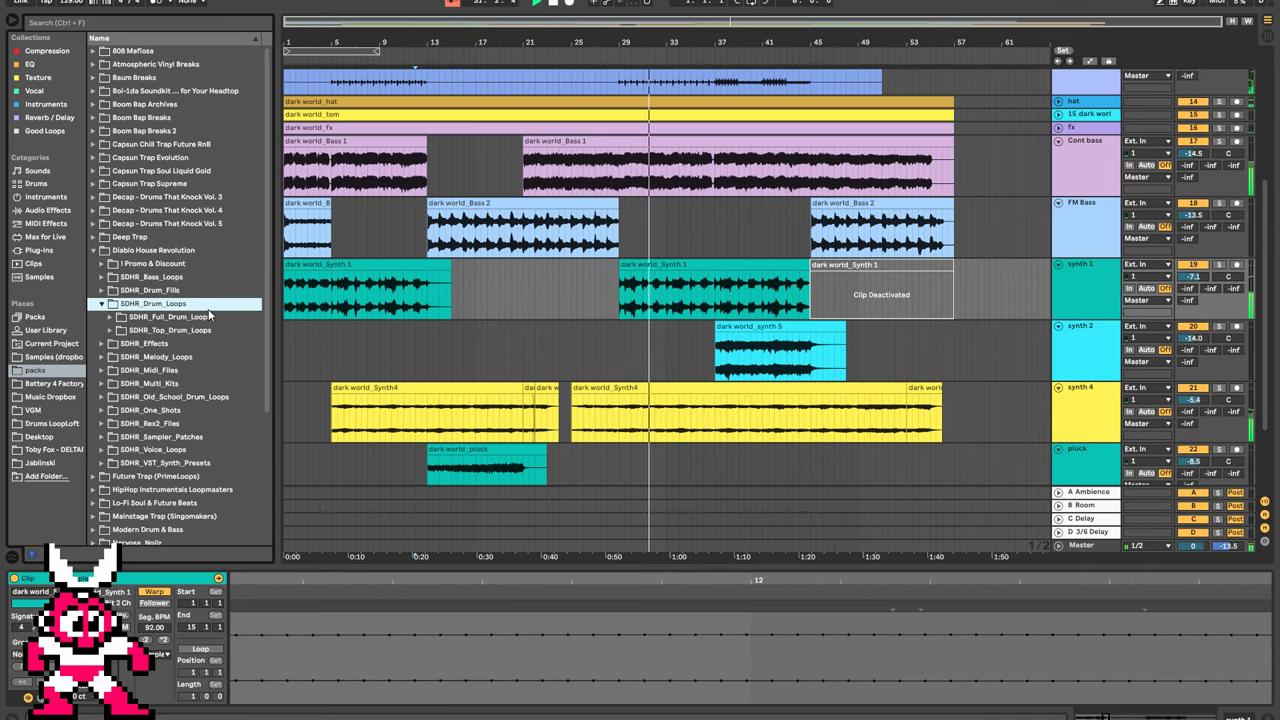
pyautogui.press('Down')
pyautogui.press('Right')
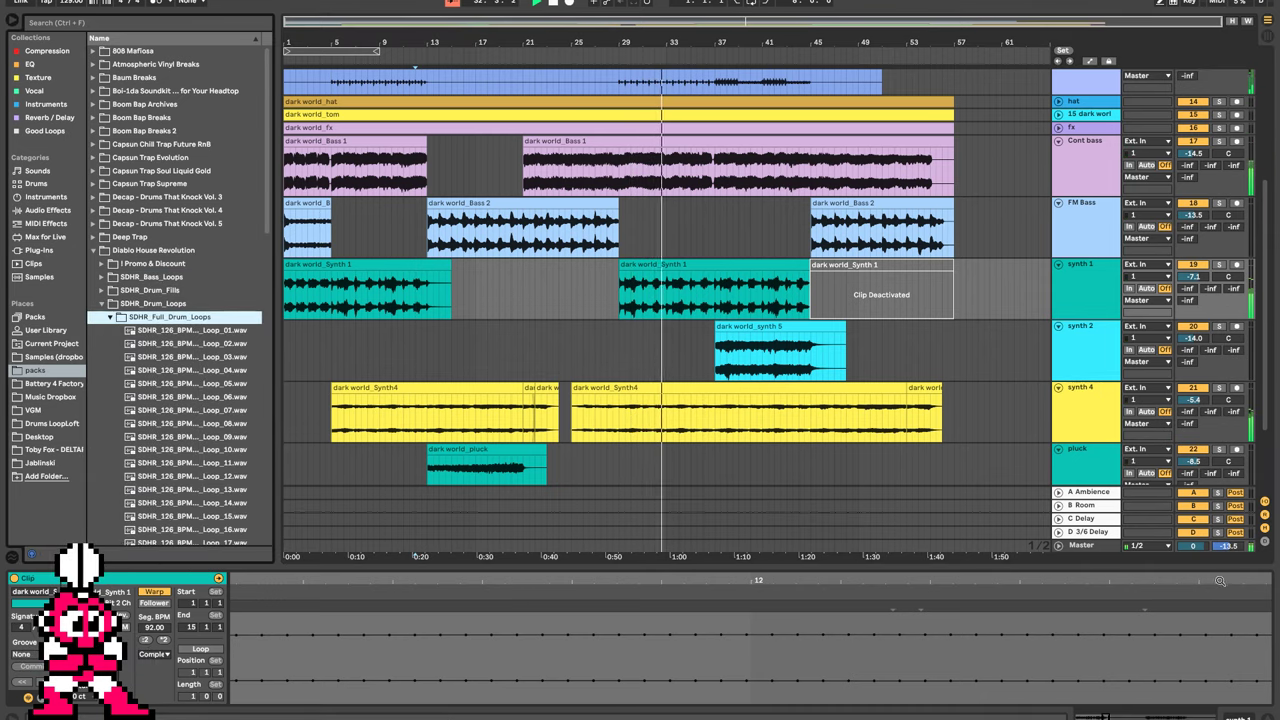
# Set the global quantization to 1/4 and audition full drum loops 01 and 02 at a raised preview volume.
pyautogui.press('Down')
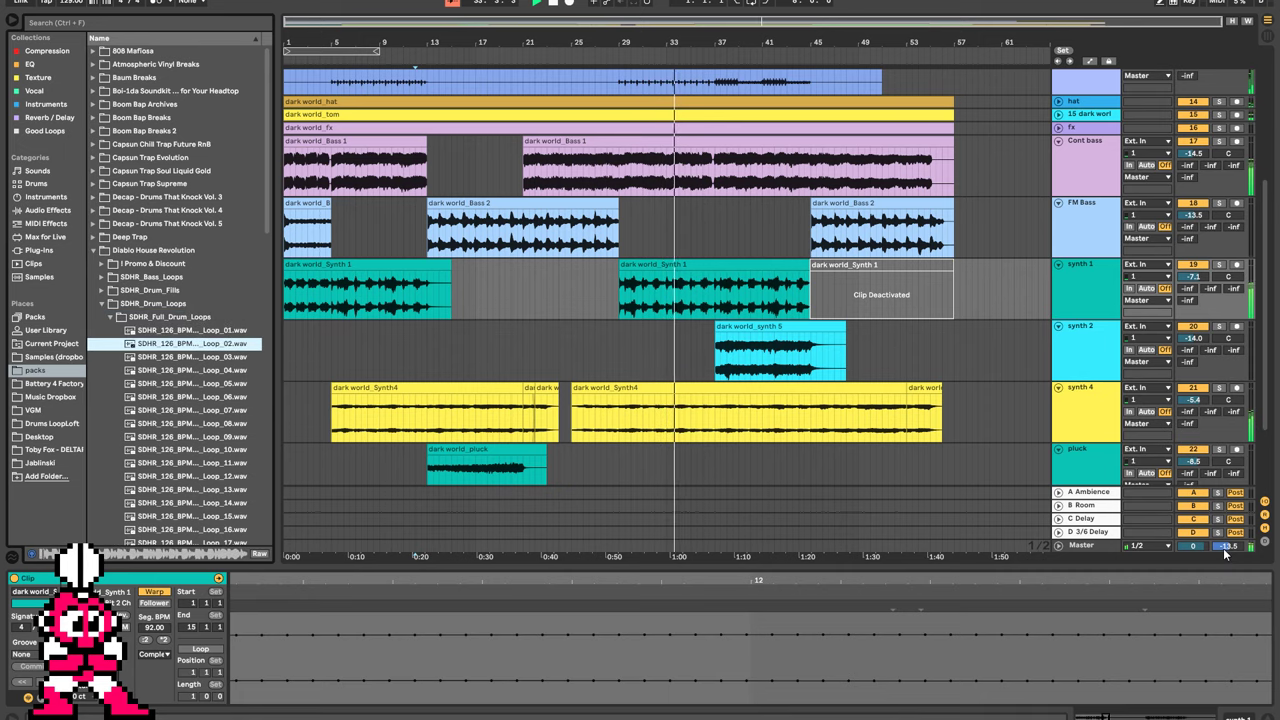
pyautogui.press('Up')
pyautogui.click(196, 3)
pyautogui.click(209, 98)
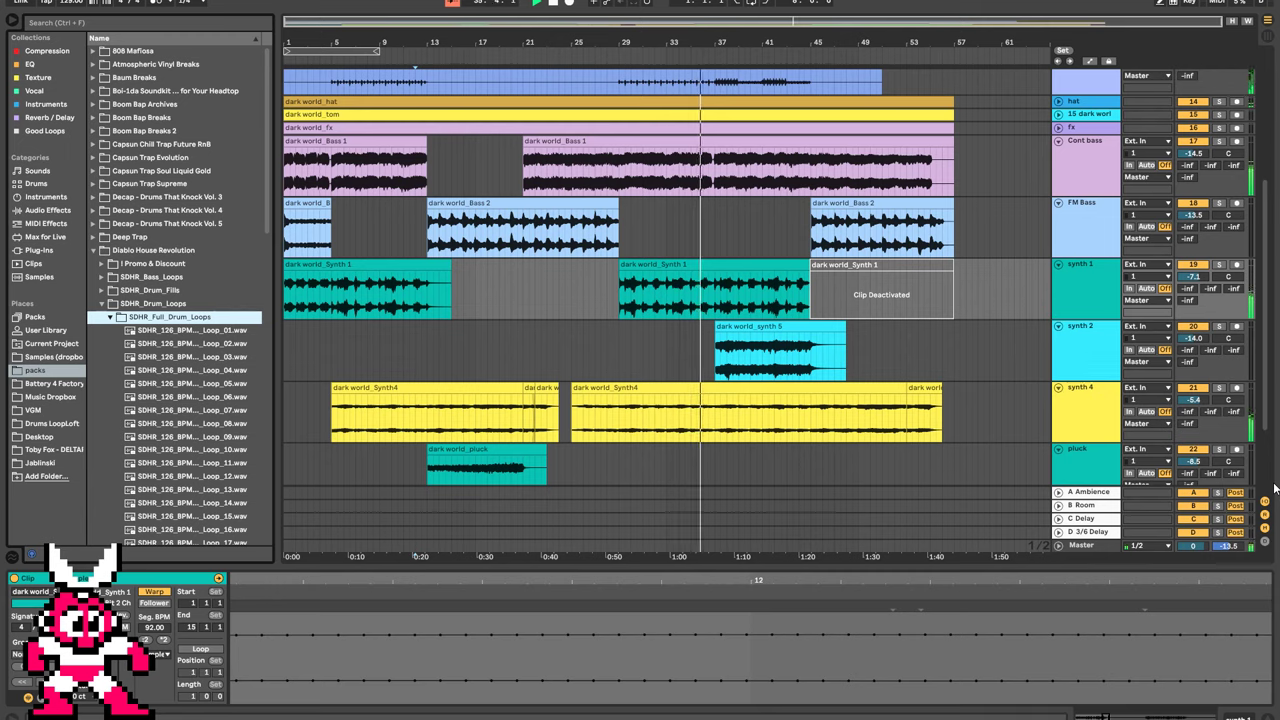
pyautogui.press('Down')
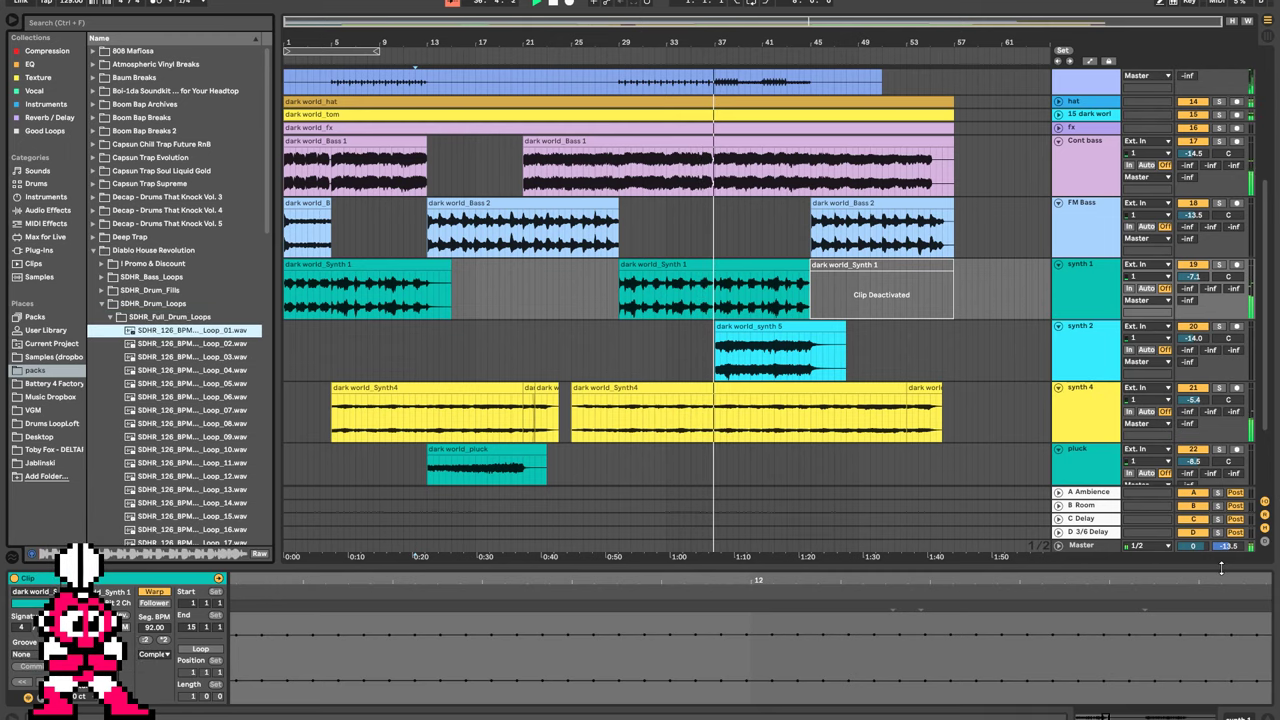
pyautogui.moveTo(1230, 547); pyautogui.dragTo(1230, 543)
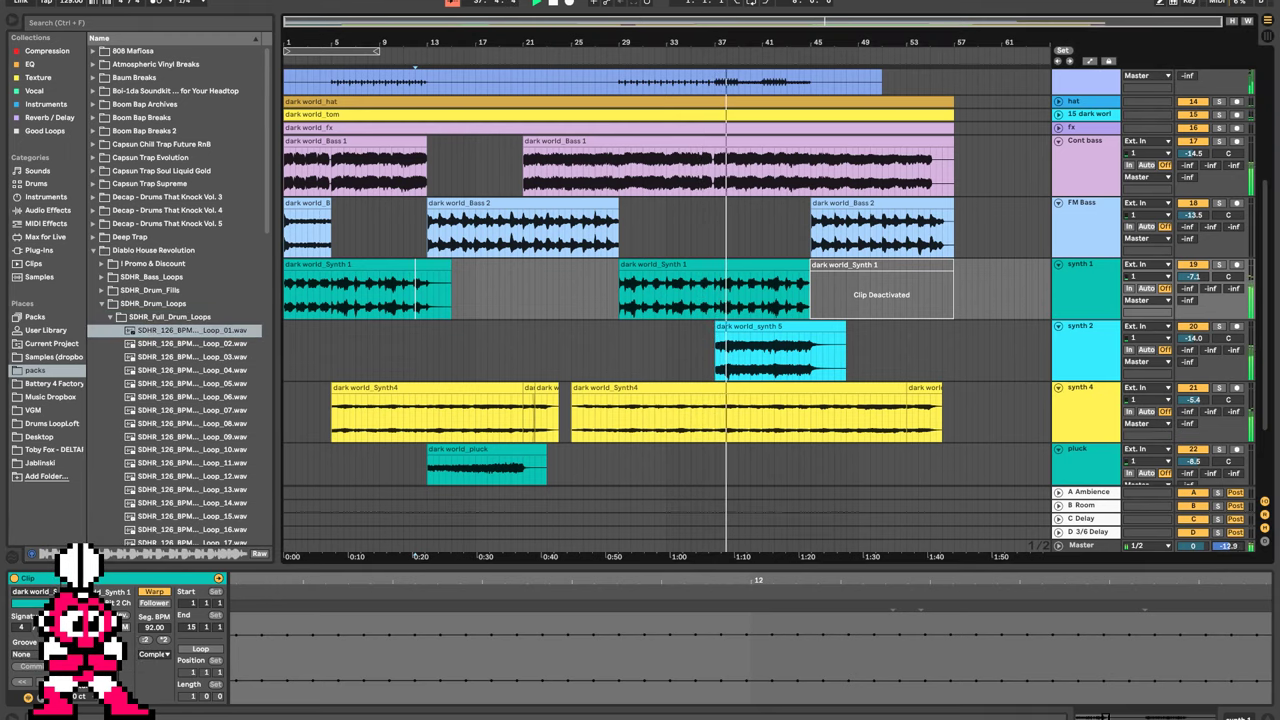
pyautogui.click(209, 344)
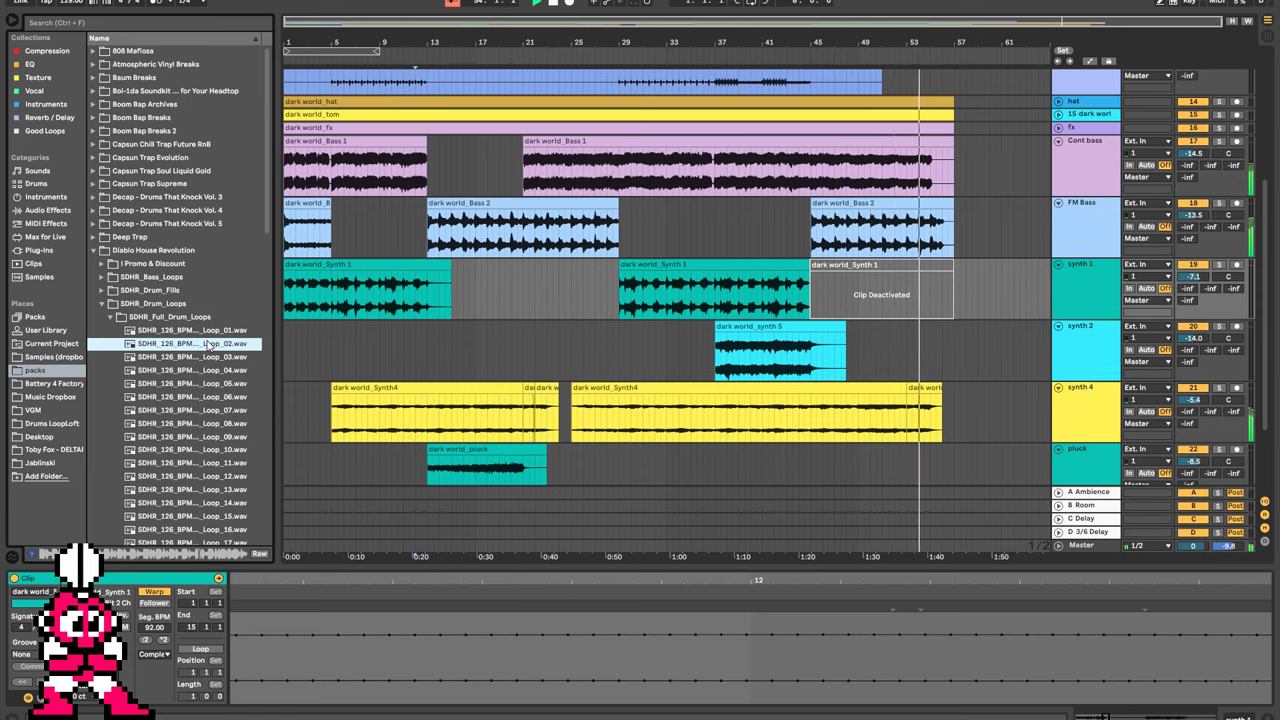
# Stop playback, set the project tempo to 92 BPM and restart the arrangement.
pyautogui.press('space')
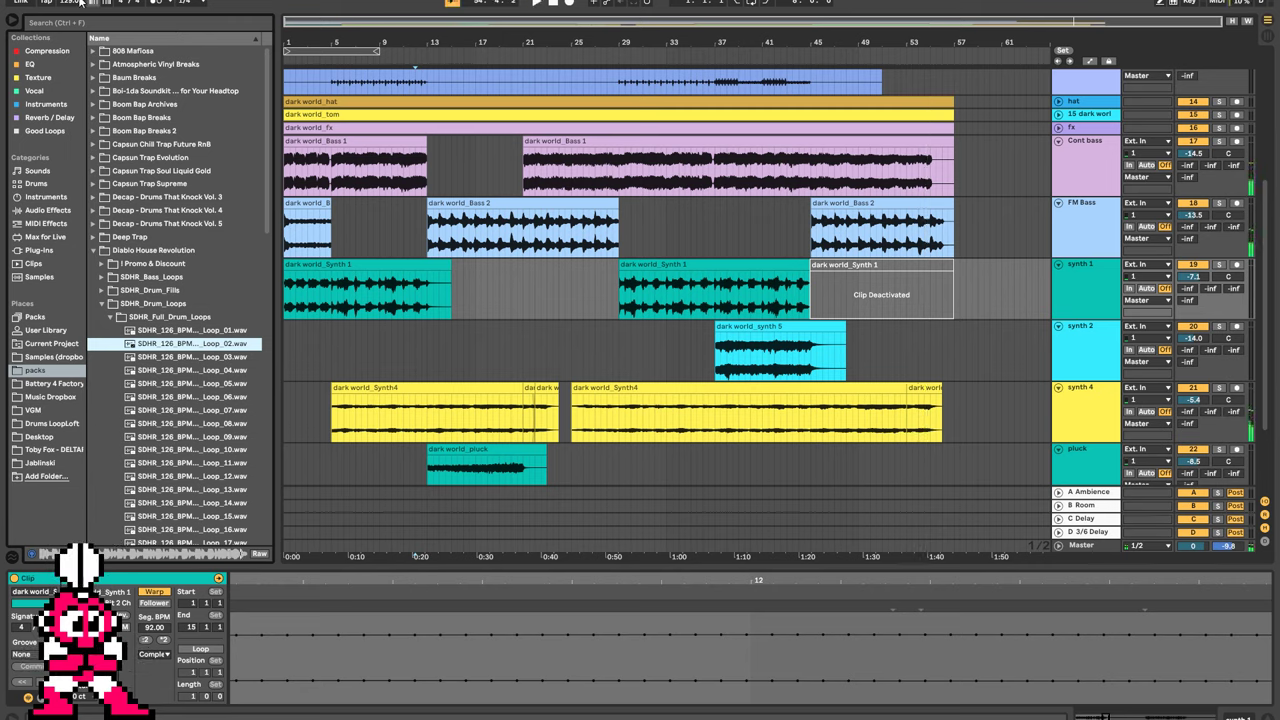
pyautogui.moveTo(74, 3); pyautogui.dragTo(74, 0)
pyautogui.write('92')
pyautogui.press('Return')
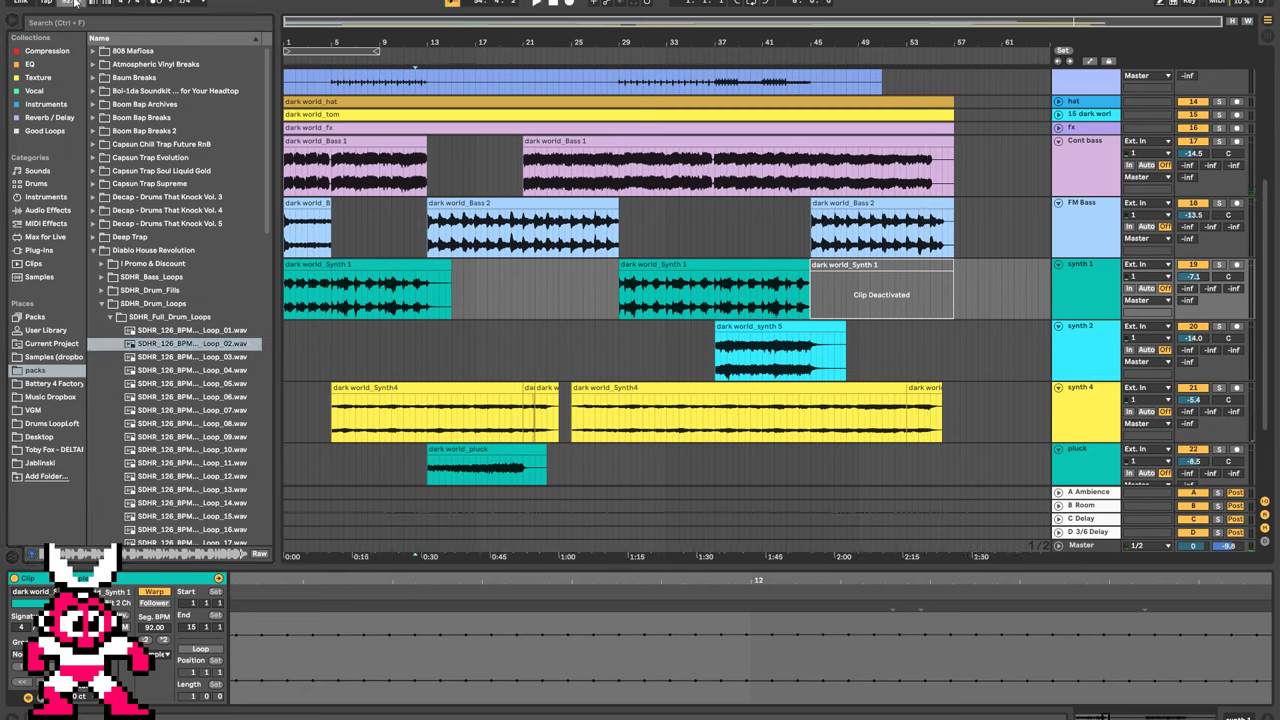
pyautogui.press('space')
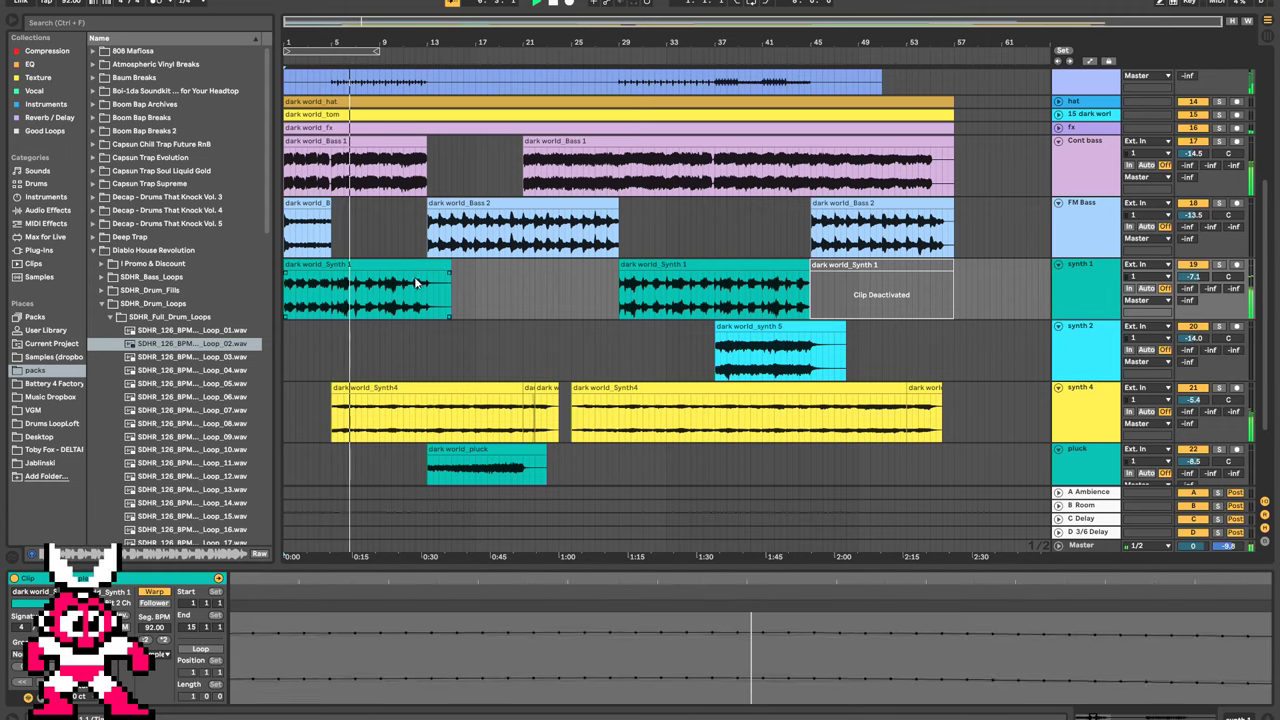
# Leave the Diablo House Revolution drum loops and browse the loops folder of the Baum Breaks pack.
pyautogui.scroll(2, 430, 260)
pyautogui.doubleClick(175, 304)
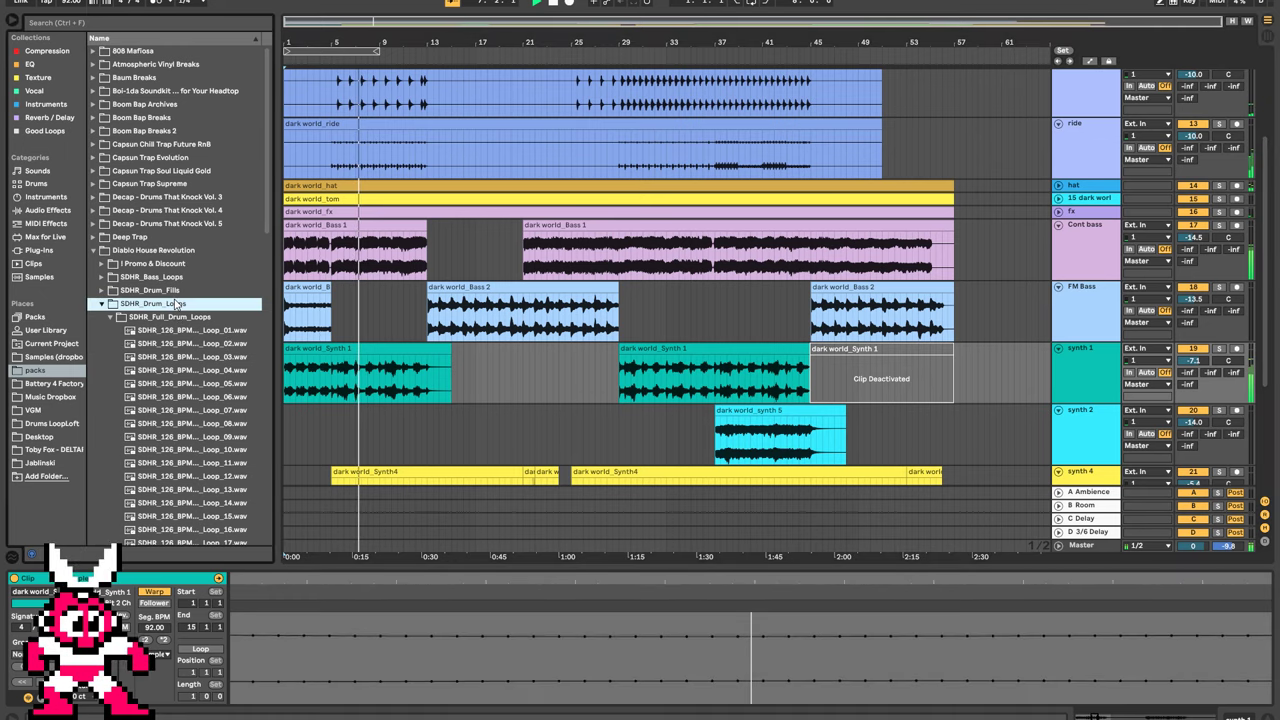
pyautogui.click(146, 80)
pyautogui.press('Right')
pyautogui.press('Right')
pyautogui.press('Right')
pyautogui.press('Right')
pyautogui.press('Right')
pyautogui.press('Right')
pyautogui.press('Down')
pyautogui.press('Down')
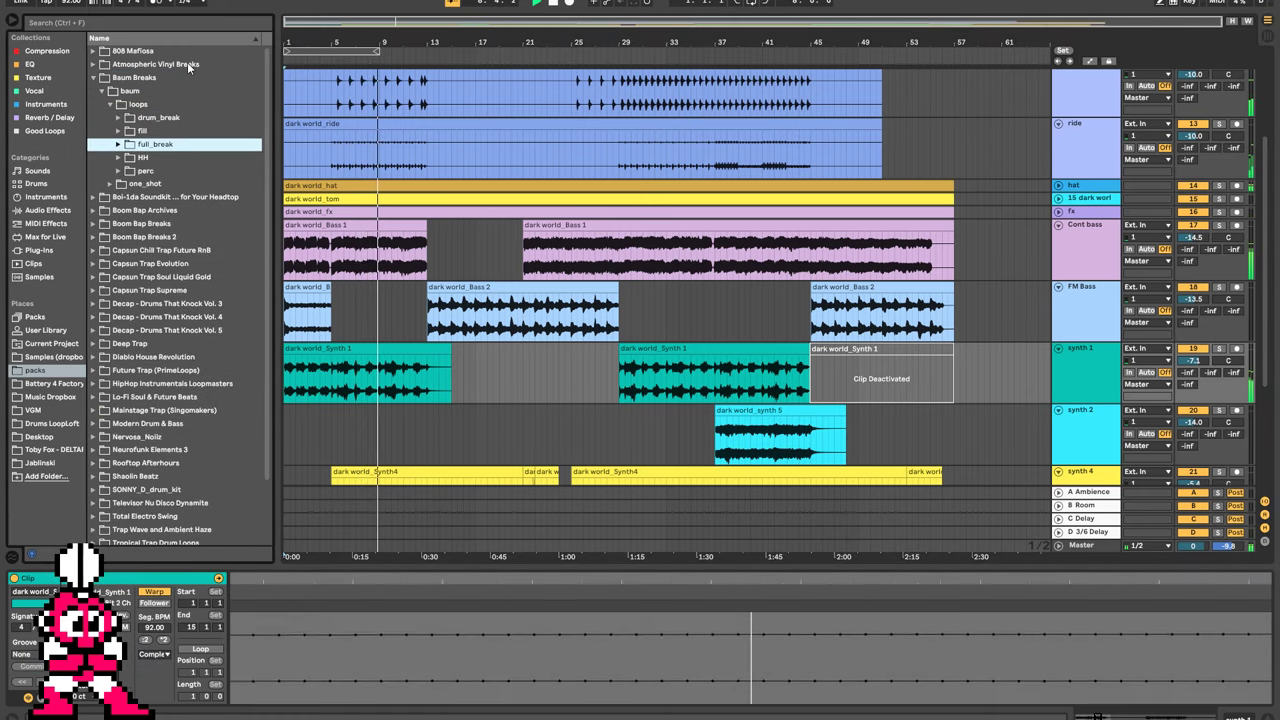
# Open the drum_break folder of Baum Breaks and preview the 113 BPM loop.
pyautogui.press('Up')
pyautogui.press('Up')
pyautogui.press('Right')
pyautogui.press('Down')
pyautogui.press('Down')
pyautogui.click(228, 333)
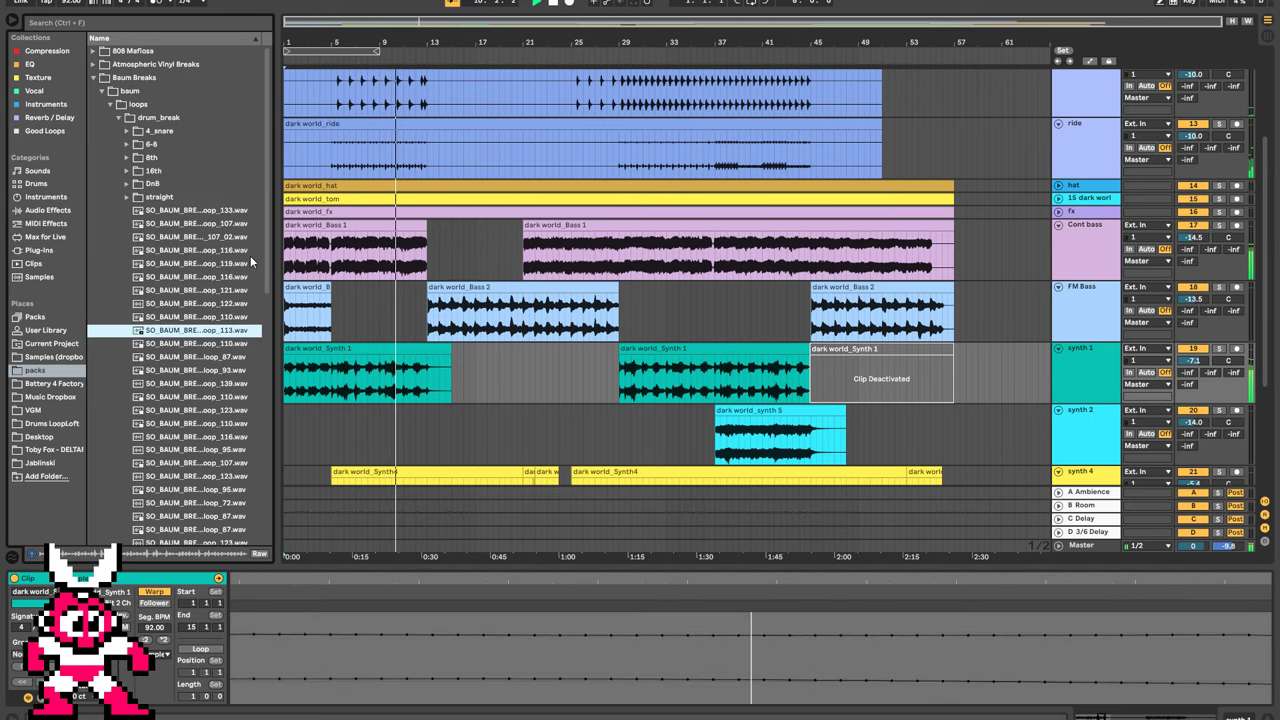
# Collapse the Baum Breaks folders and reset the preview volume to 0 dB.
pyautogui.press('Left')
pyautogui.press('Left')
pyautogui.press('Left')
pyautogui.press('Left')
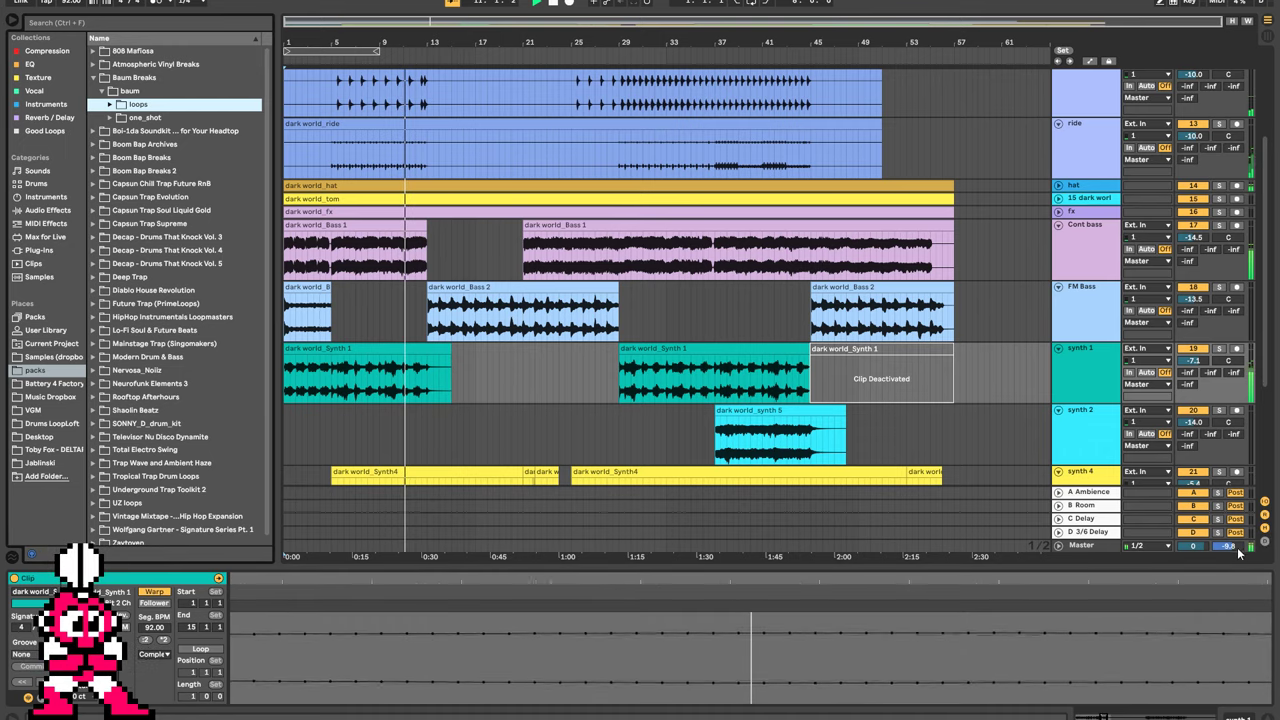
pyautogui.click(164, 77)
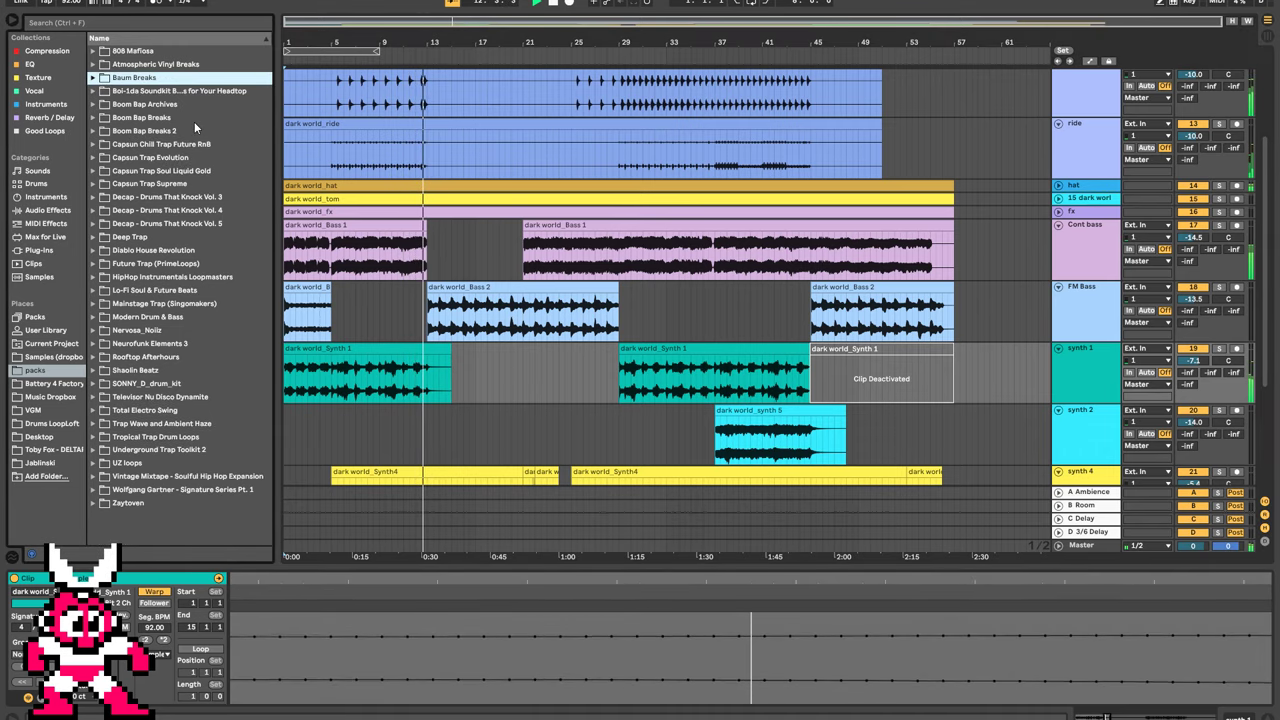
# Open the BBB_WAV_LOOPS folder inside the Boom Bap Breaks pack.
pyautogui.click(223, 118)
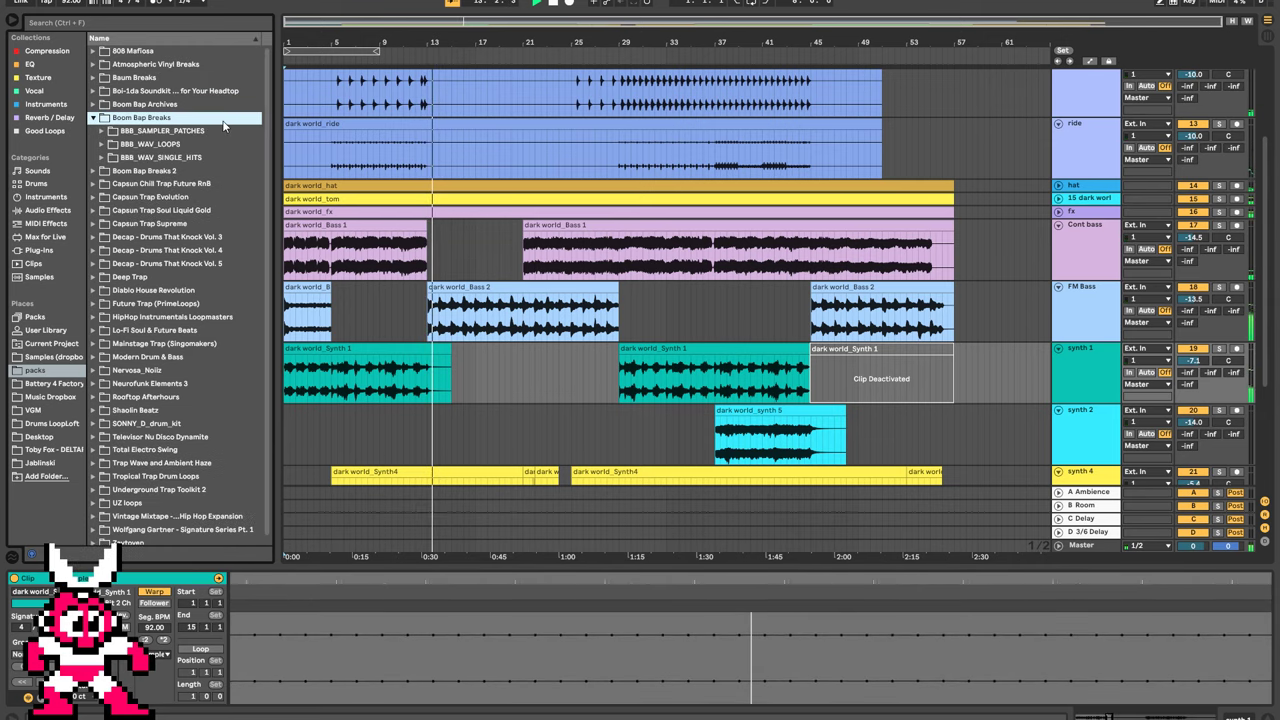
pyautogui.press('Down')
pyautogui.press('Down')
pyautogui.press('Right')
# Preview the 80 BPM loops PRO_BREAK_2, PRO_BREAK_3 and PRO_BREAK_6 against the arrangement.
pyautogui.press('Down')
pyautogui.press('Down')
pyautogui.press('Down')
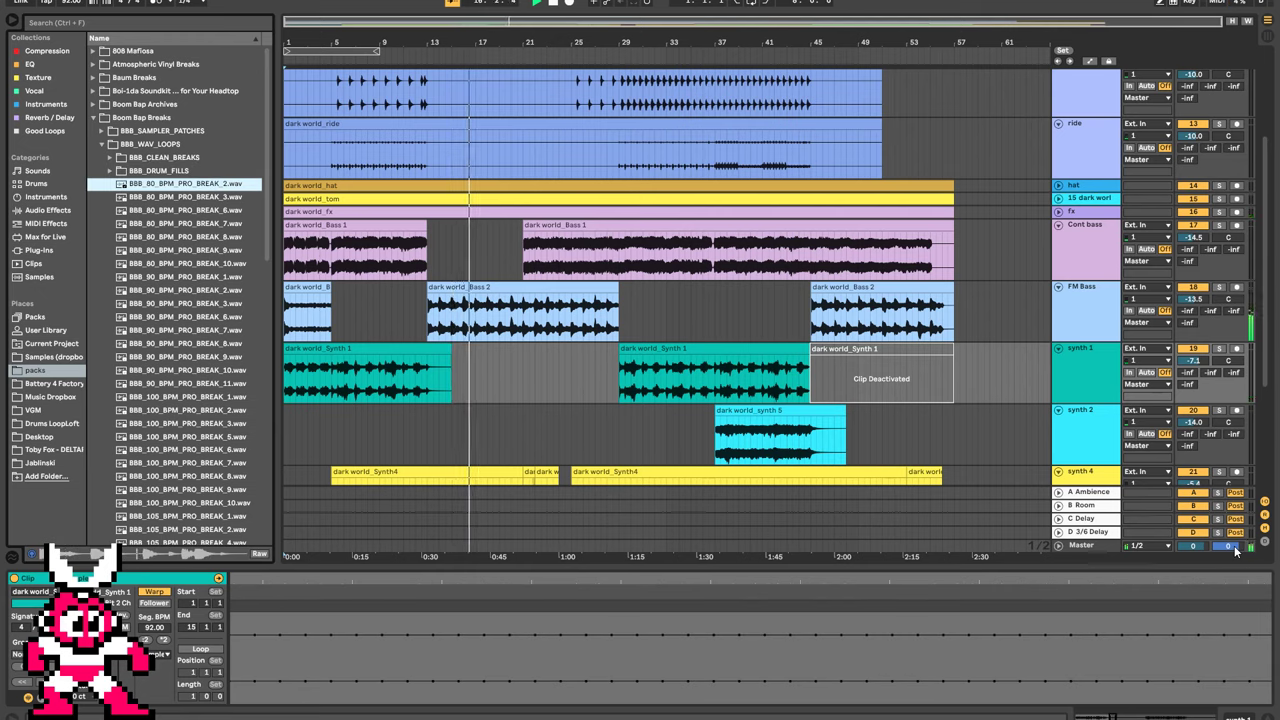
pyautogui.press('Down')
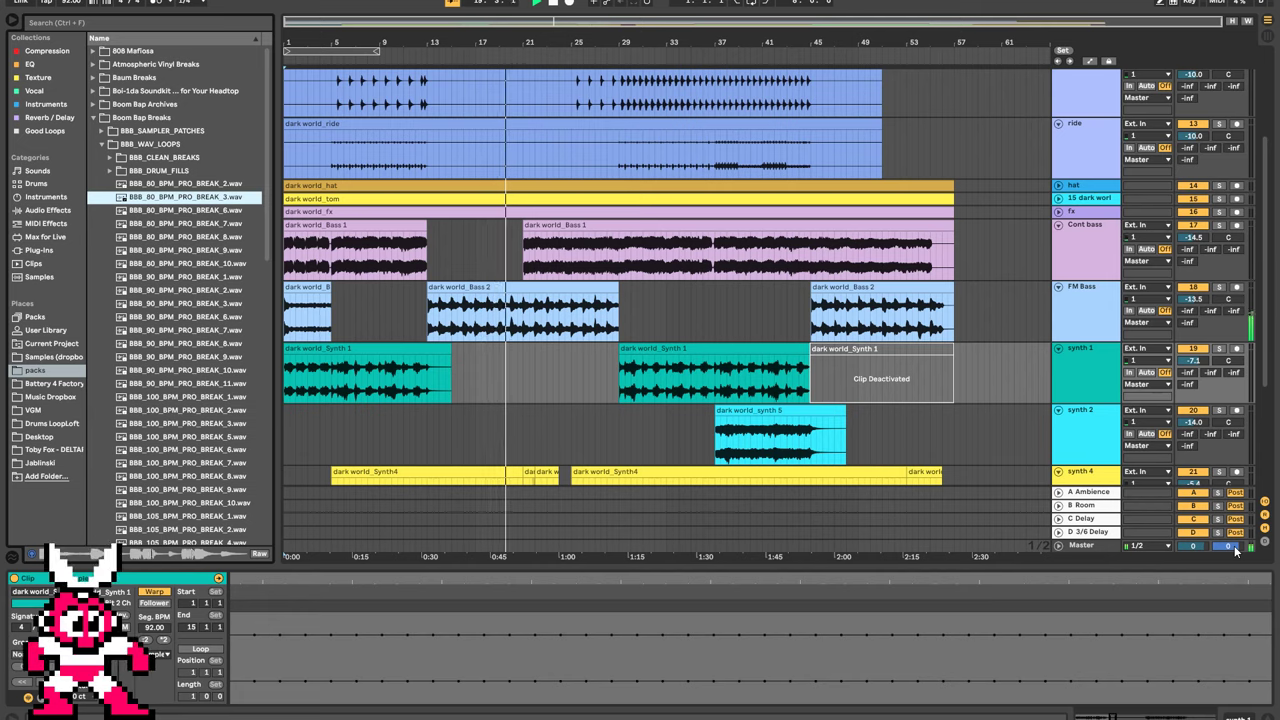
pyautogui.press('Down')
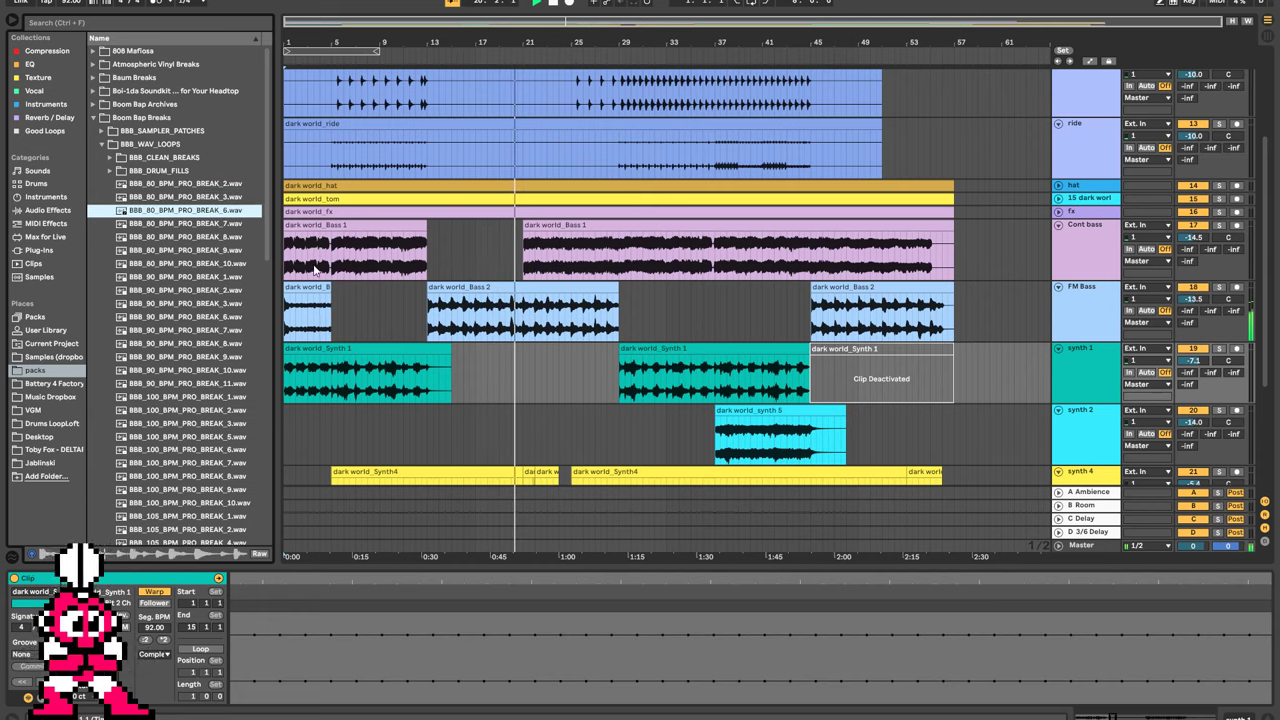
pyautogui.click(176, 172)
pyautogui.click(198, 212)
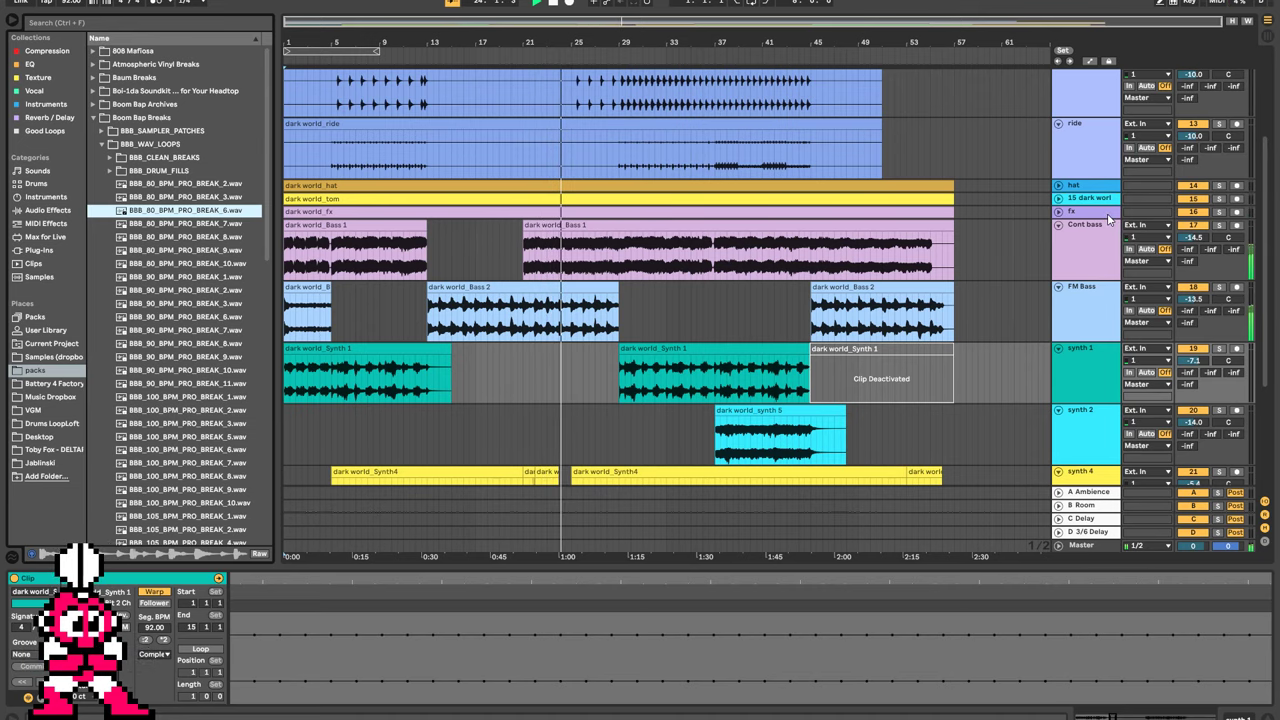
# Place BBB_80_BPM_PRO_BREAK_6 on a new track between fx and Cont bass, looping from bar 17 to bar 29.
pyautogui.click(1010, 214)
pyautogui.moveTo(185, 210); pyautogui.dragTo(572, 258)
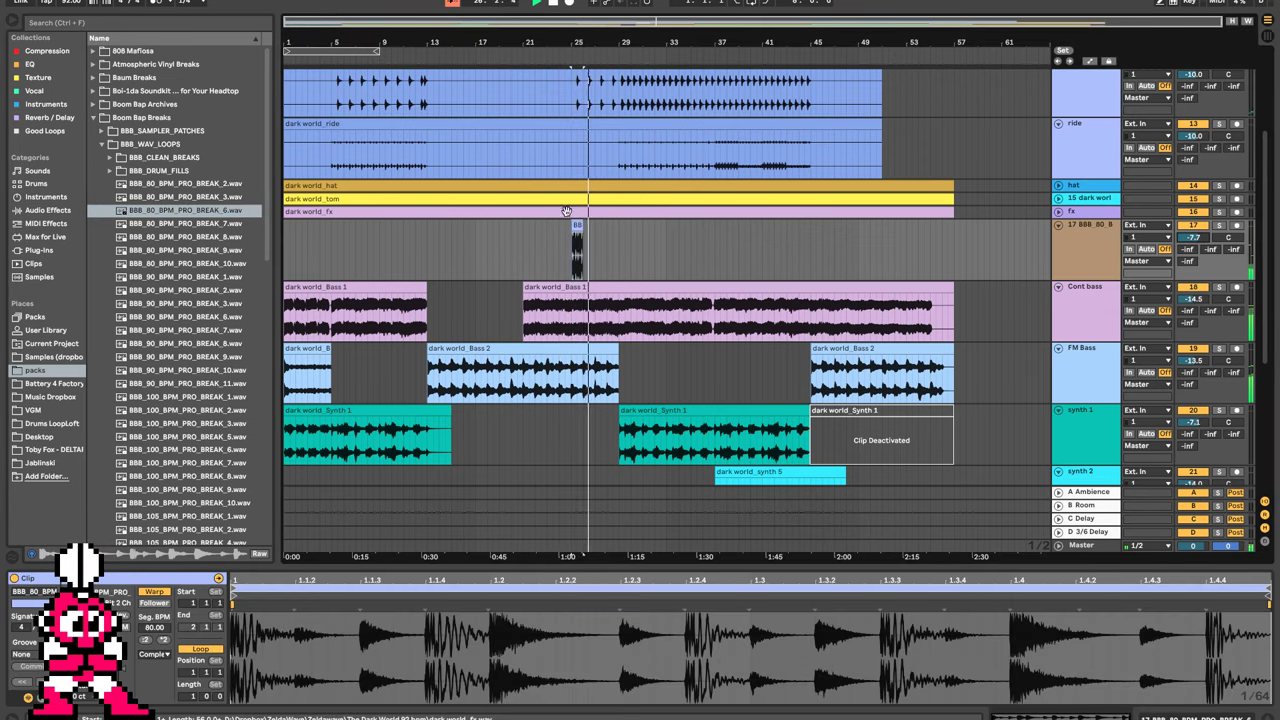
pyautogui.moveTo(582, 226); pyautogui.dragTo(477, 220)
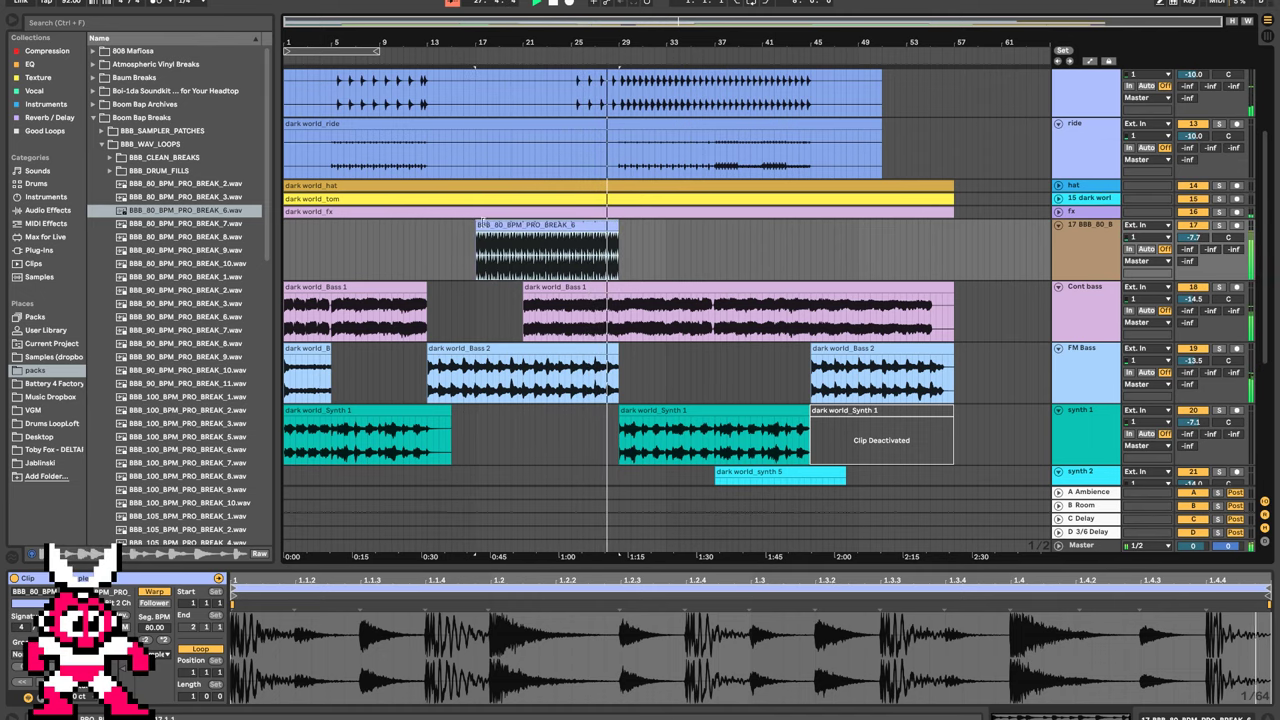
# Lower the break track's volume to -10.5 dB and replay the arrangement from just before bar 17.
pyautogui.moveTo(1193, 238); pyautogui.dragTo(1193, 244)
pyautogui.click(1065, 246)
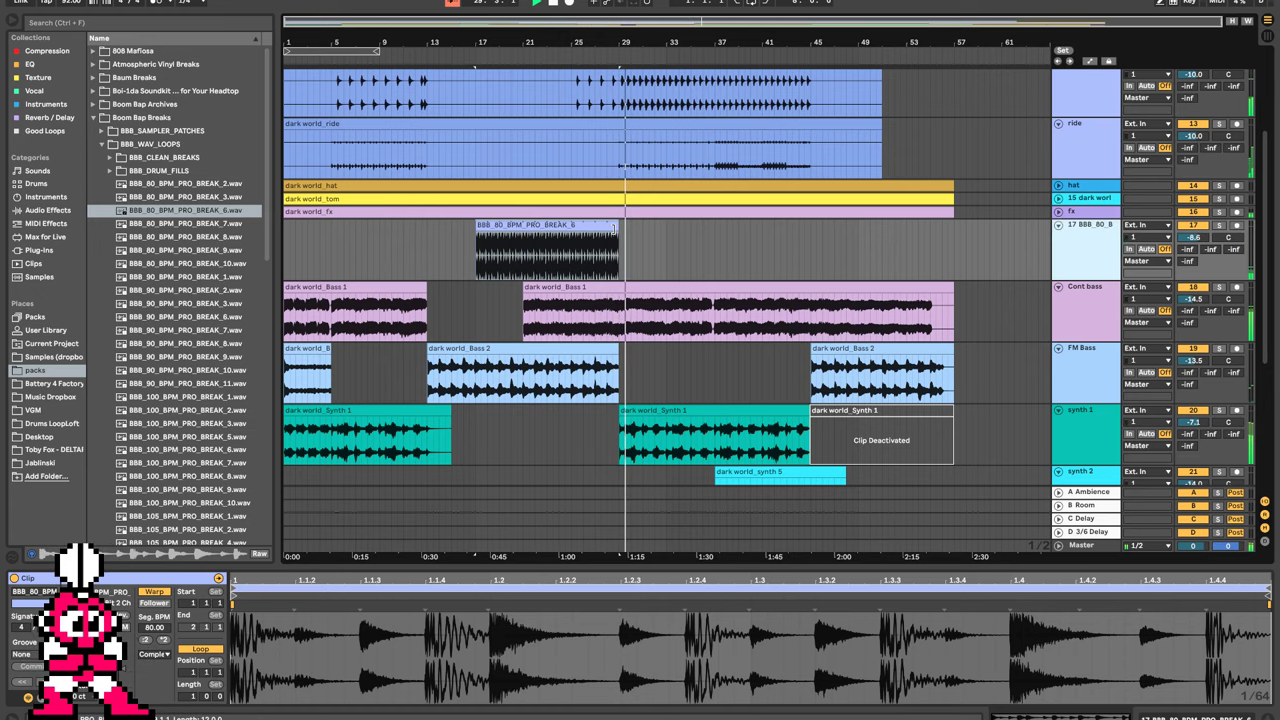
pyautogui.click(553, 257)
pyautogui.click(460, 244)
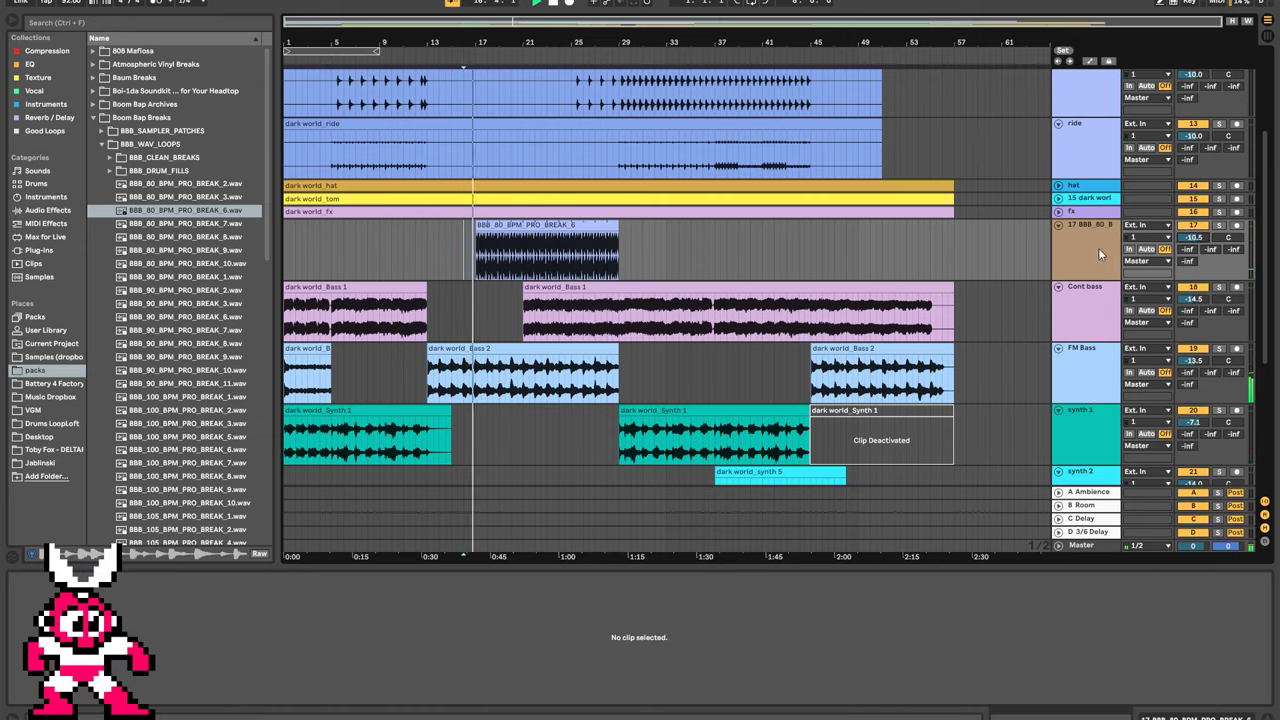
# Find FabFilter Pro-Q 3 among the plug-ins and insert it on the break track.
pyautogui.click(38, 250)
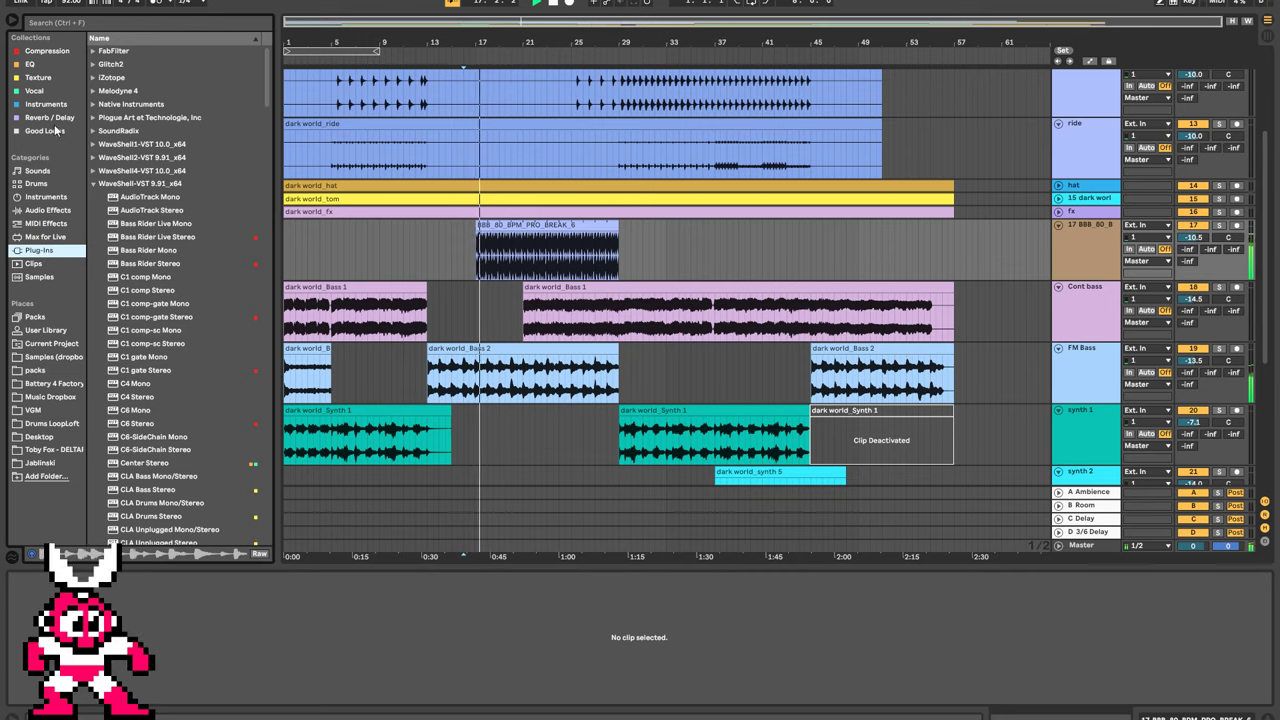
pyautogui.click(82, 23)
pyautogui.write('pro-q')
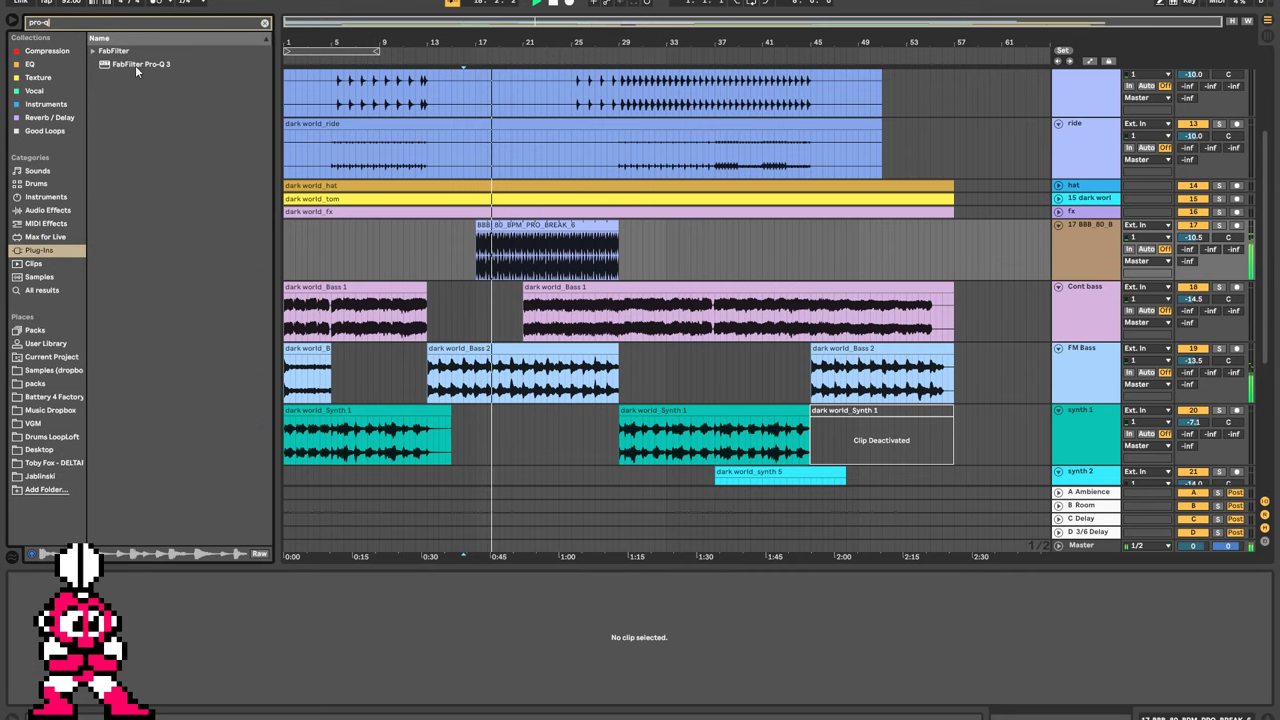
pyautogui.click(134, 65)
pyautogui.moveTo(556, 259); pyautogui.dragTo(526, 263)
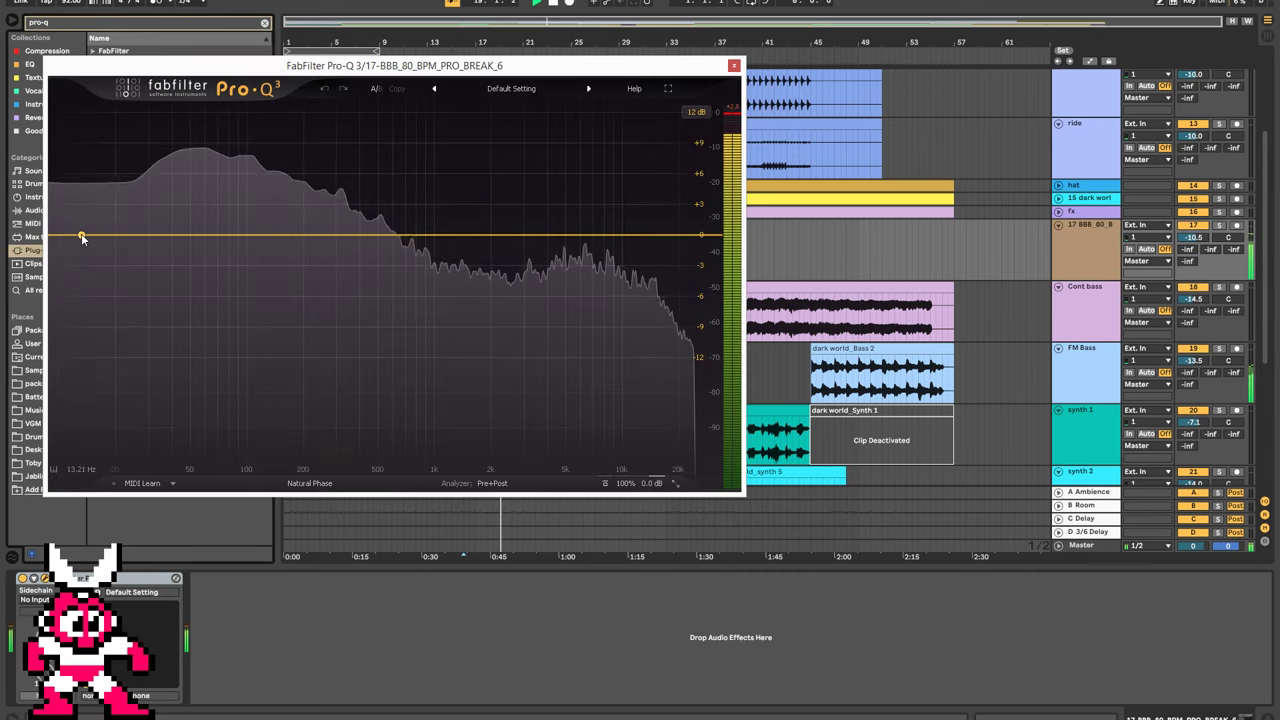
# Band-limit the break in Pro-Q 3 with a 48 dB/oct low cut and a 30 dB/oct high cut at about 3,883 Hz.
pyautogui.click(82, 237)
pyautogui.moveTo(82, 237); pyautogui.dragTo(315, 236)
pyautogui.click(688, 236)
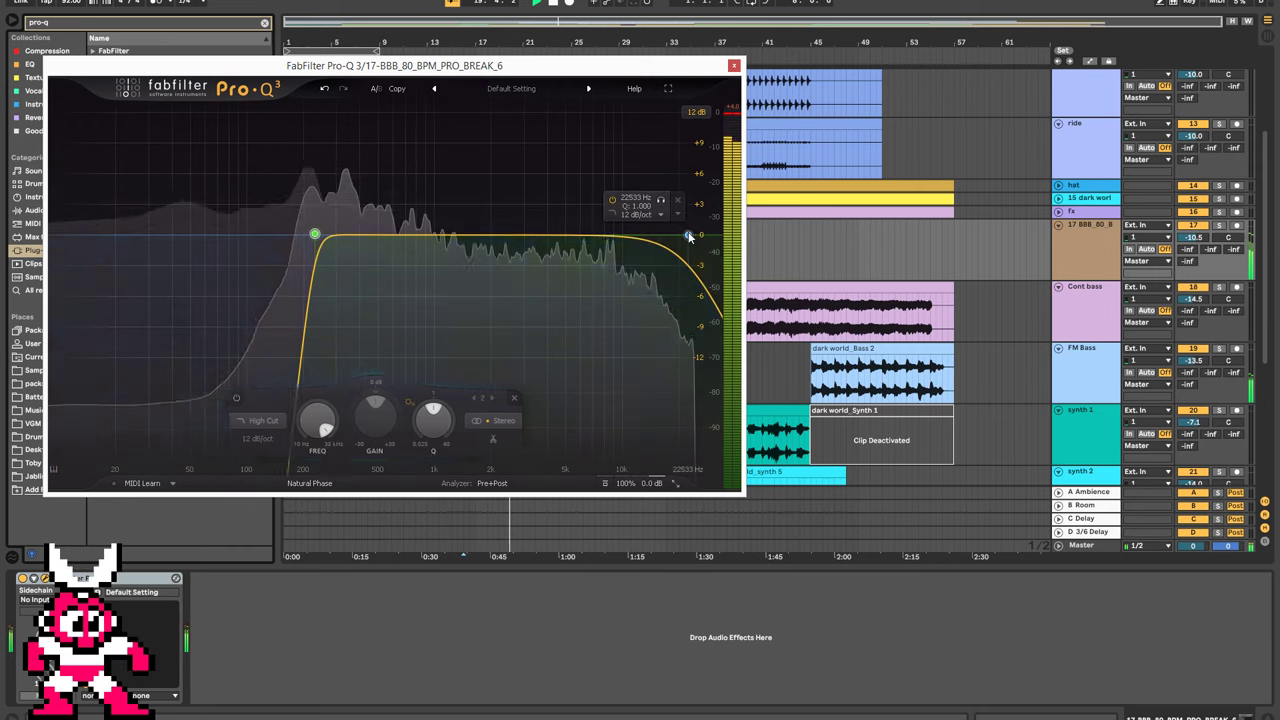
pyautogui.moveTo(688, 236); pyautogui.dragTo(560, 236)
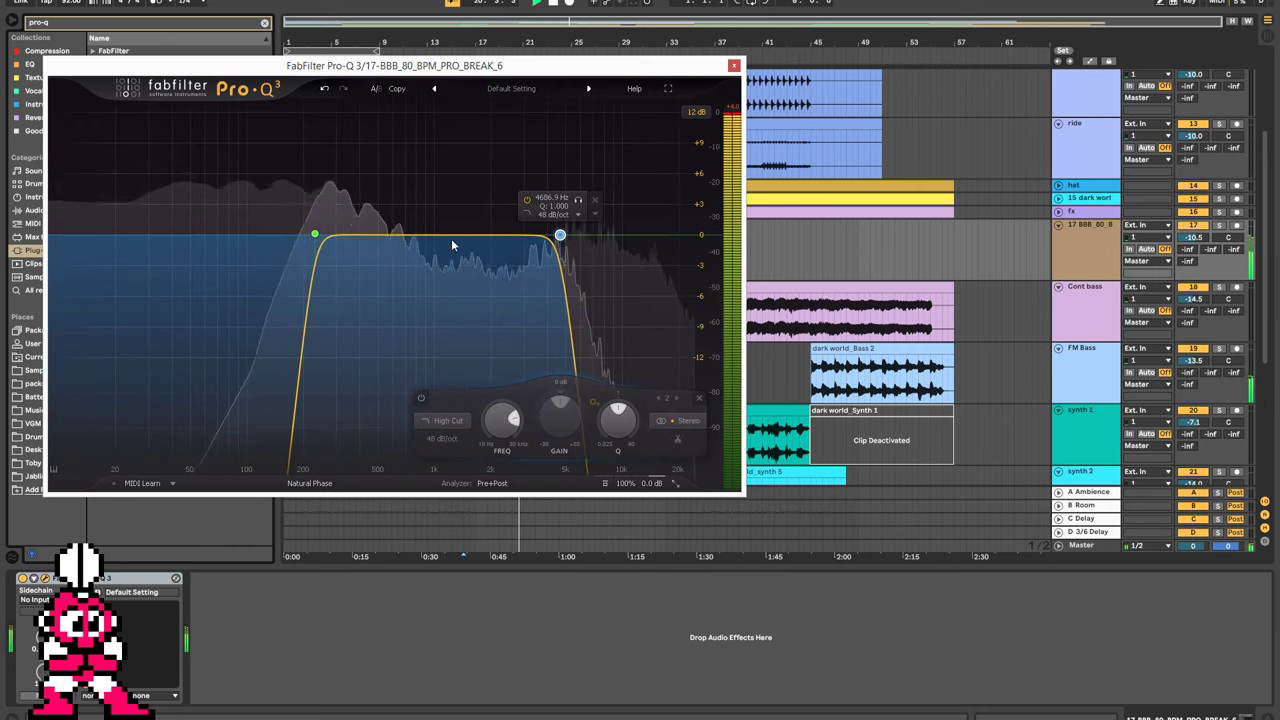
pyautogui.moveTo(312, 237); pyautogui.dragTo(329, 248)
pyautogui.click(560, 236)
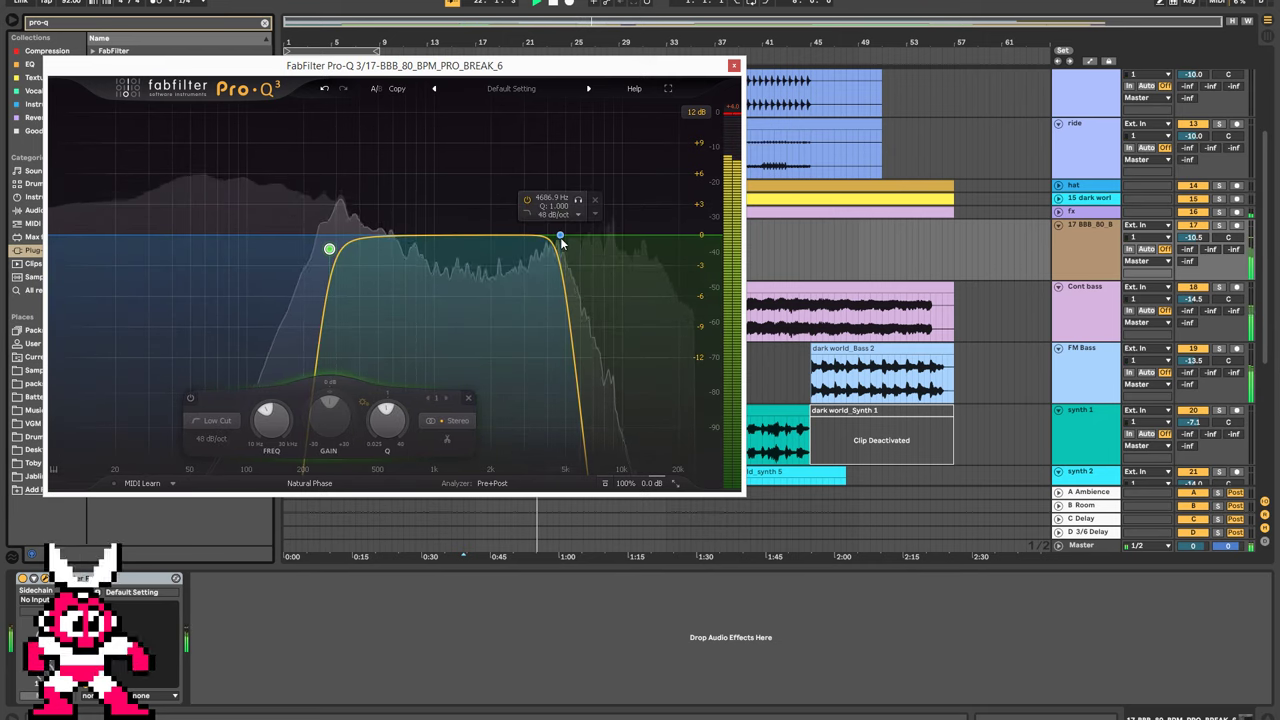
pyautogui.moveTo(560, 238); pyautogui.dragTo(544, 240)
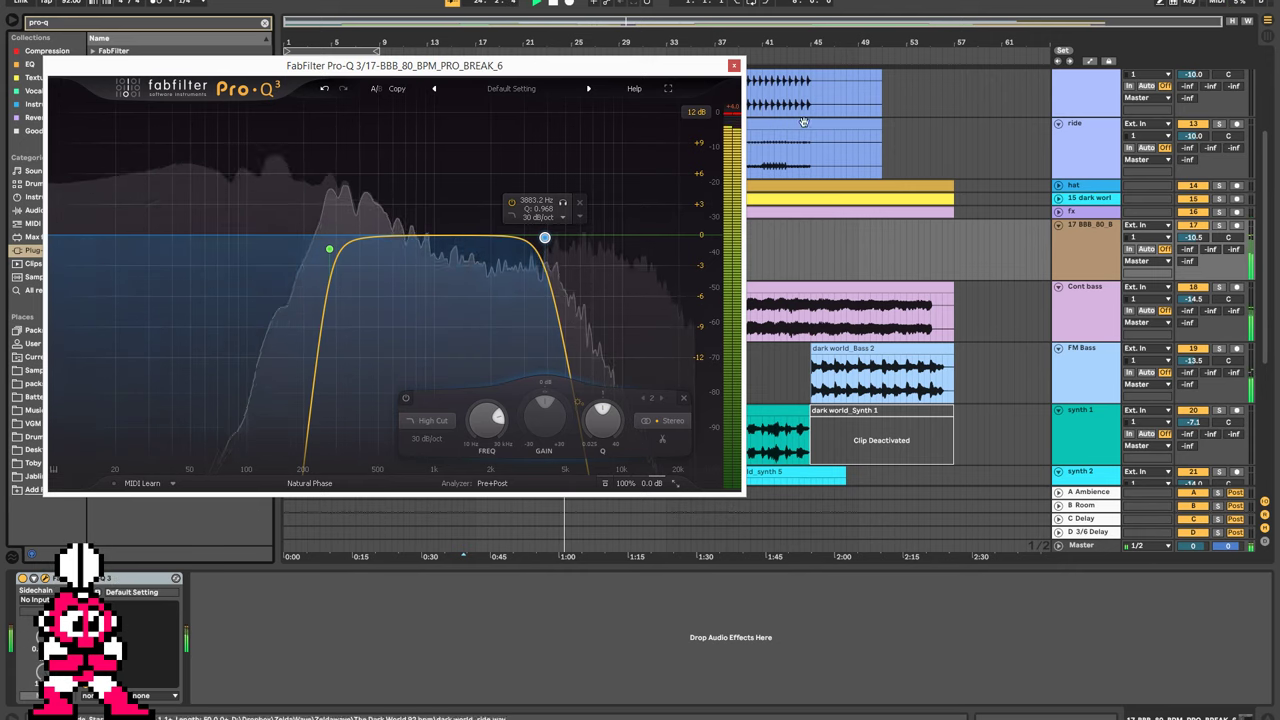
pyautogui.click(734, 65)
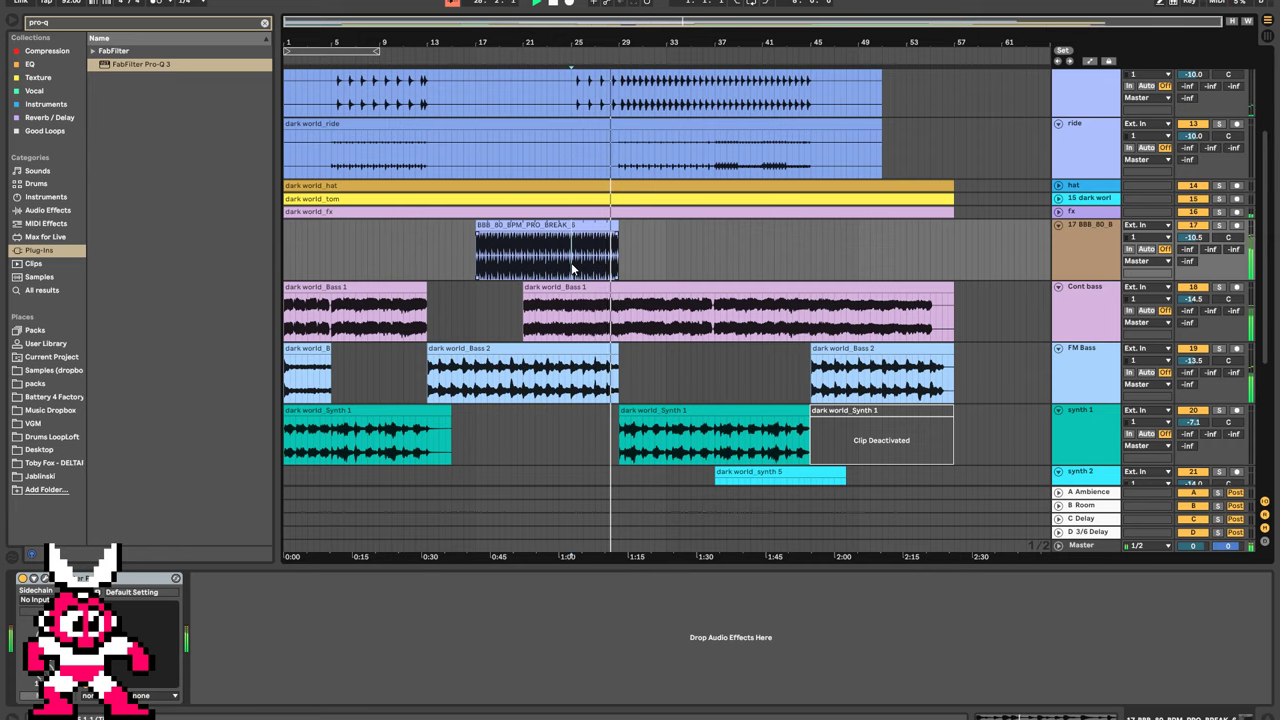
# Split the break clip at bars 26, 27 and 28, lowering the clip gain progressively from section to section.
pyautogui.scroll(5, 600, 270)
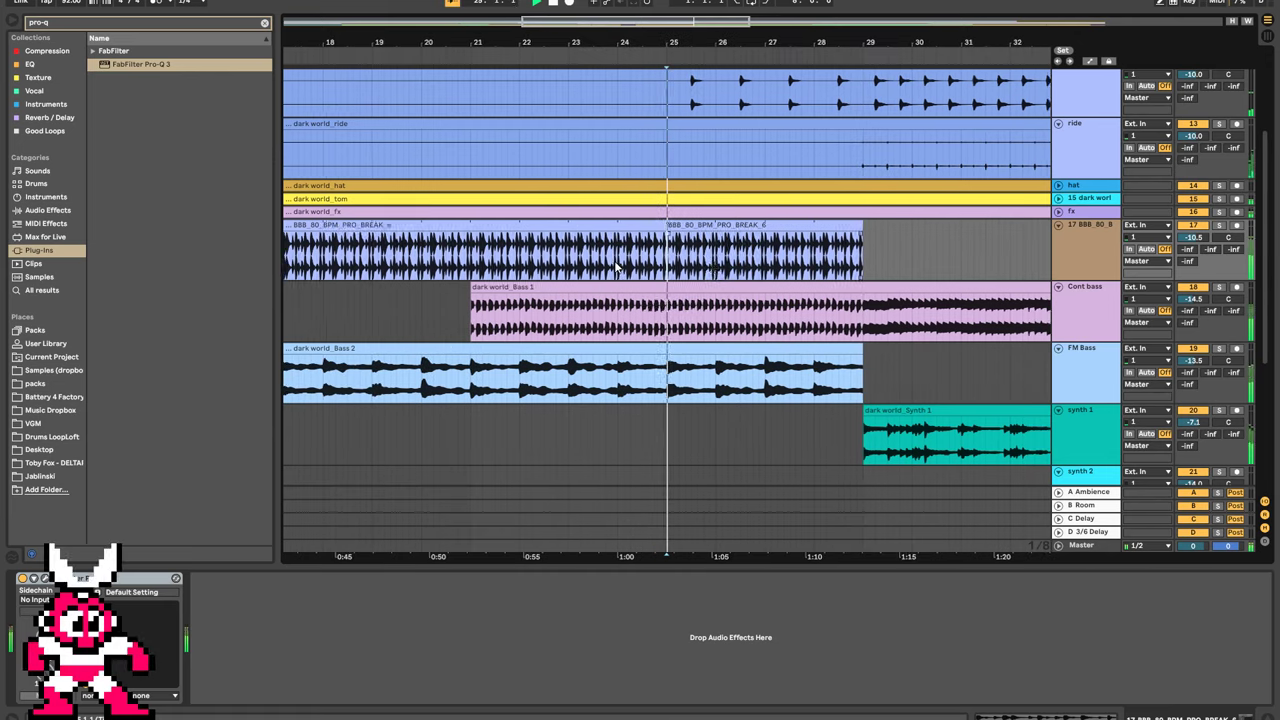
pyautogui.hscroll(1, 692, 272)
pyautogui.moveTo(651, 243); pyautogui.dragTo(699, 243)
pyautogui.hotkey('ctrl', 'e')
pyautogui.click(722, 225)
pyautogui.doubleClick(722, 225)
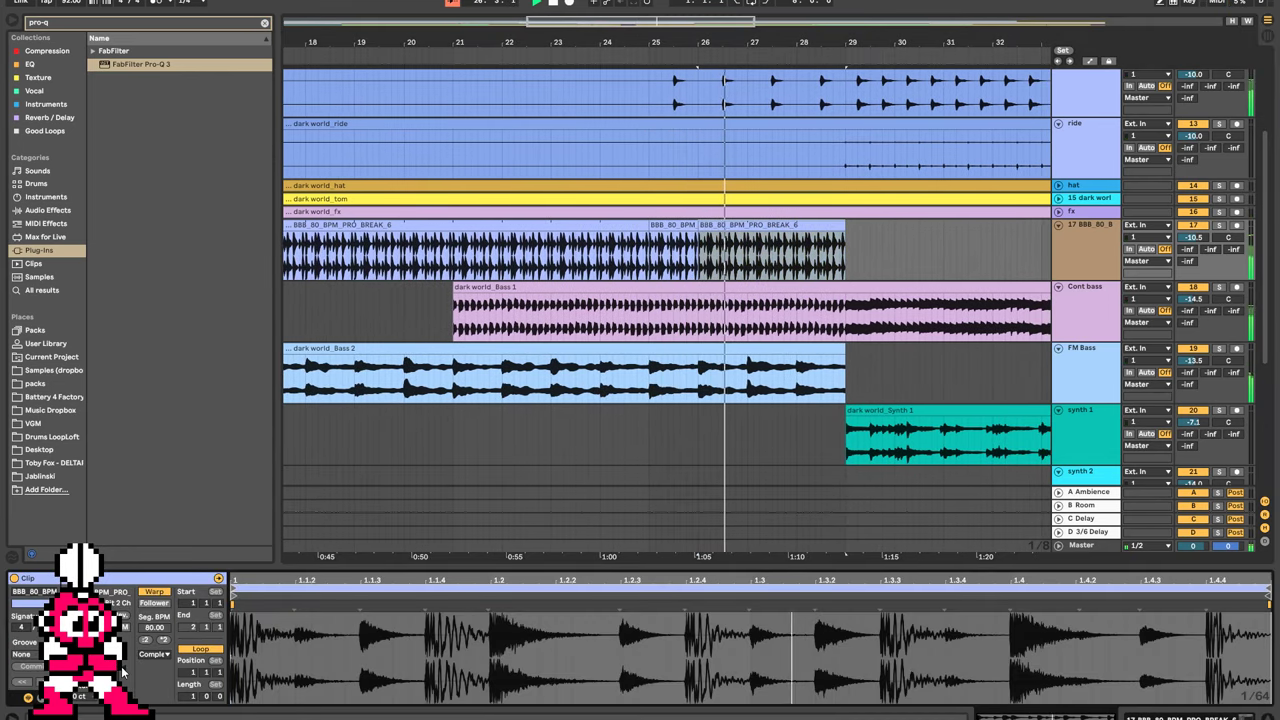
pyautogui.click(753, 268)
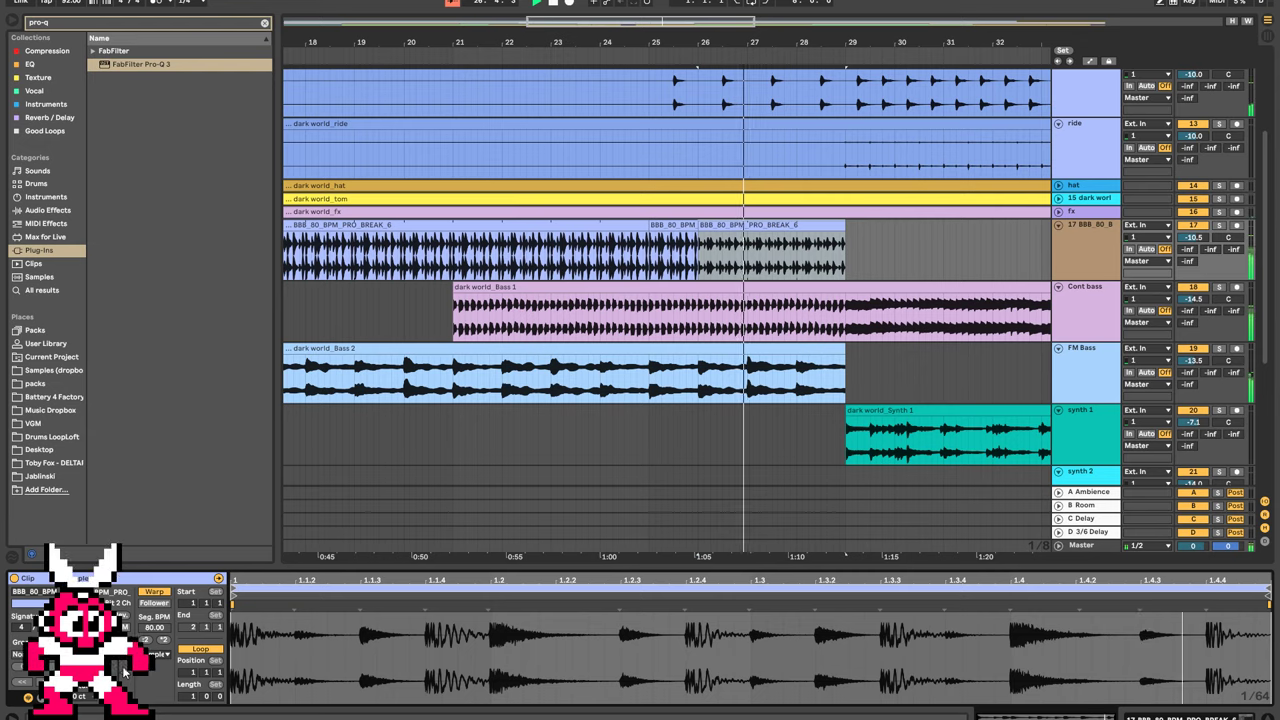
pyautogui.click(753, 268)
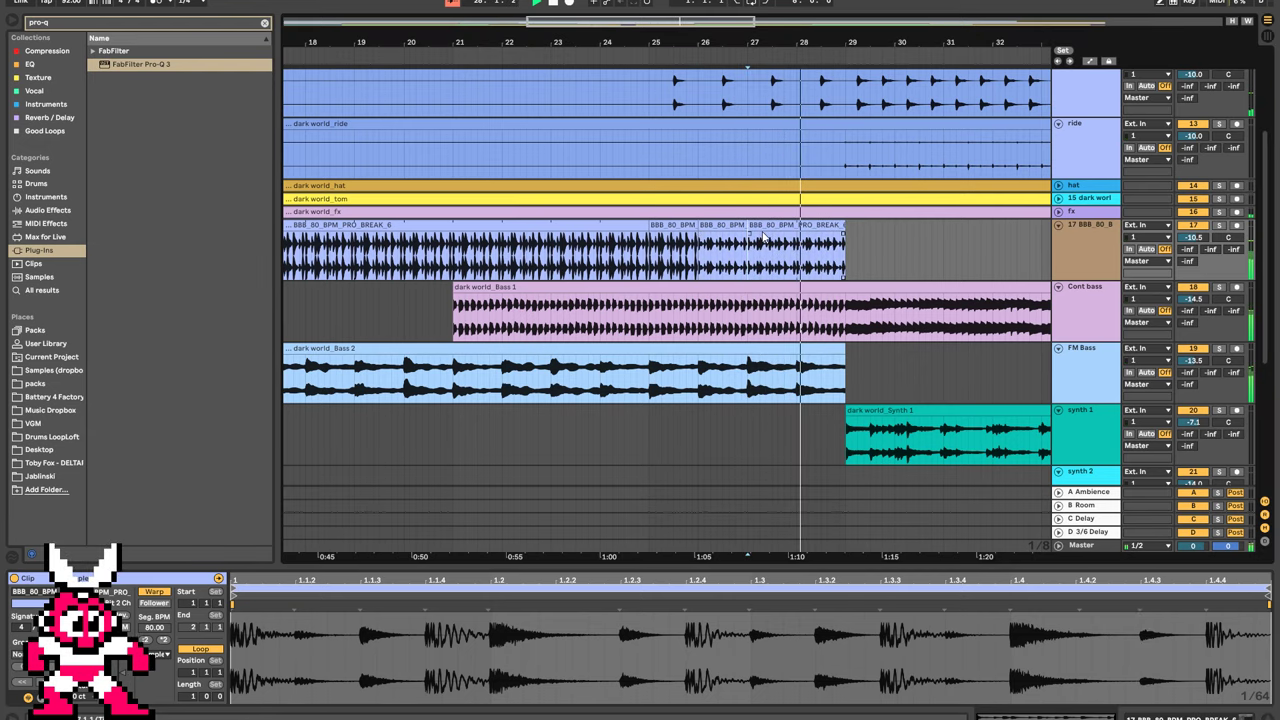
pyautogui.hotkey('ctrl', 'e')
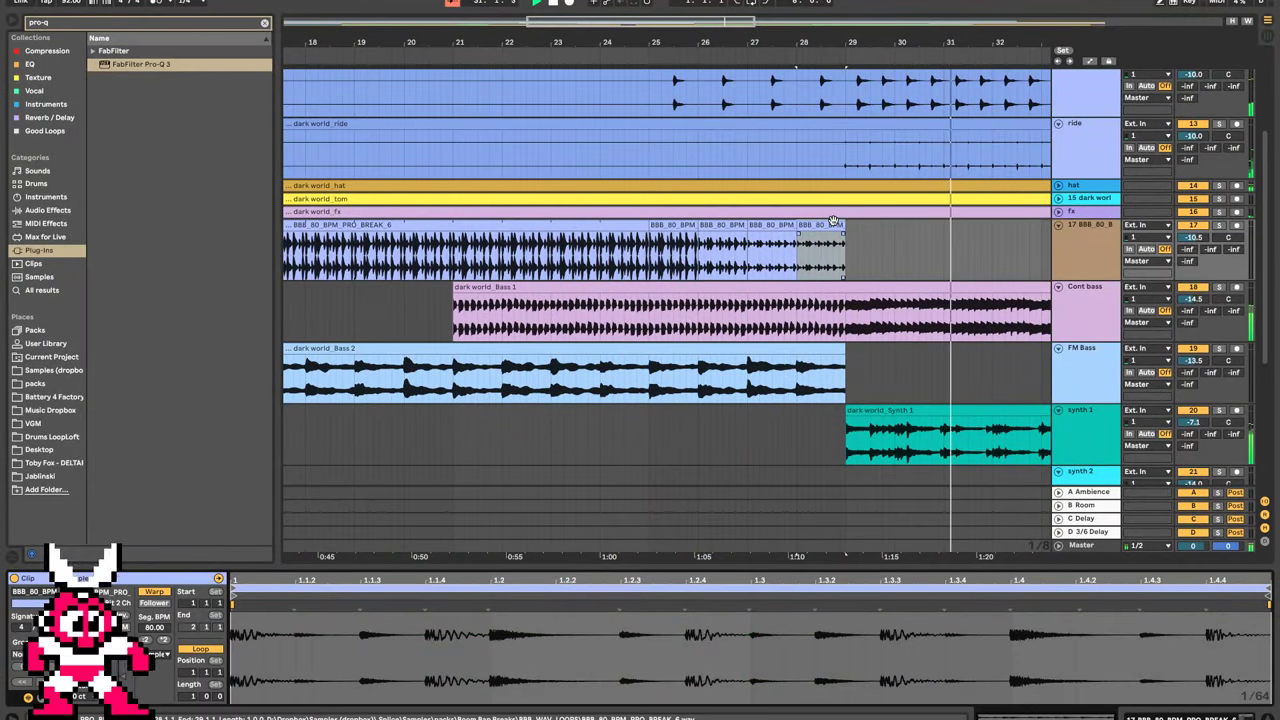
# Add a fade-out to the last break section between bars 28 and 29 and replay the break's ending.
pyautogui.moveTo(845, 236); pyautogui.dragTo(803, 237)
pyautogui.click(594, 264)
pyautogui.press('space')
pyautogui.press('space')
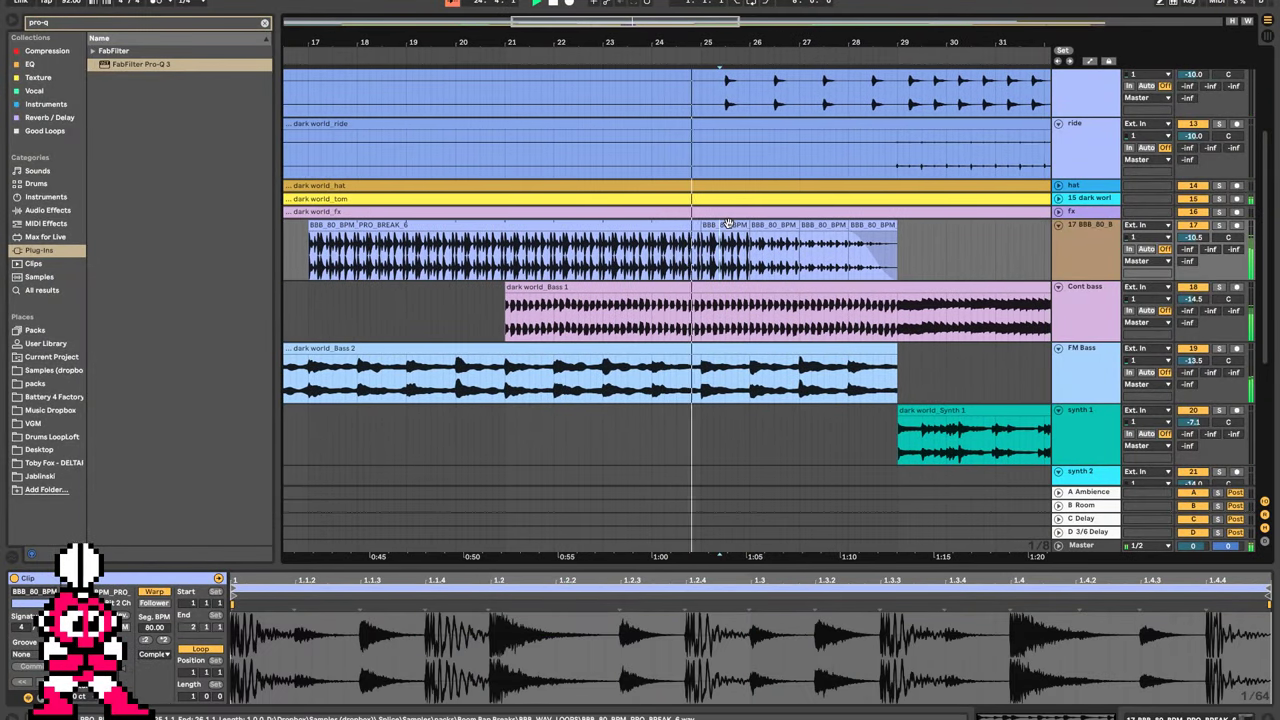
pyautogui.click(744, 262)
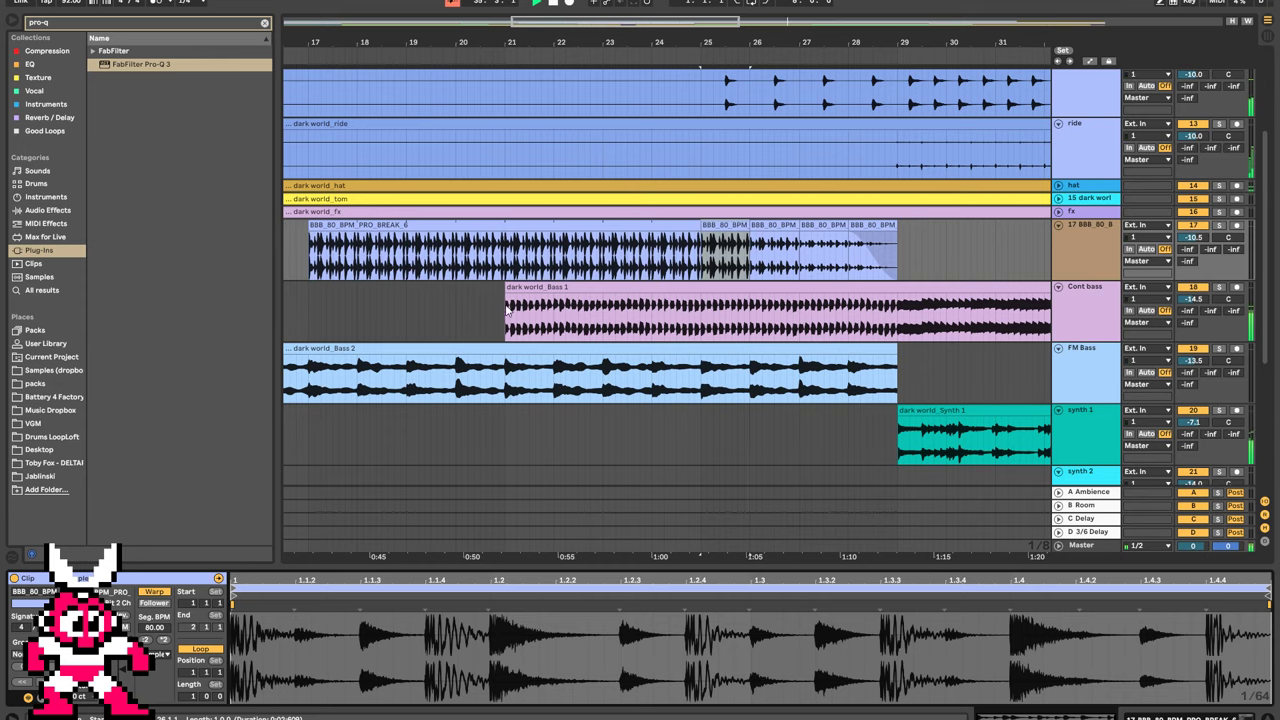
# Replay the arrangement from just before bar 21 and lower the break track's volume to -12.3 dB.
pyautogui.click(479, 317)
pyautogui.press('space')
pyautogui.press('space')
pyautogui.moveTo(682, 42)
pyautogui.mouseDown()
pyautogui.moveTo(680, 28)
pyautogui.moveTo(781, 22)
pyautogui.mouseUp()
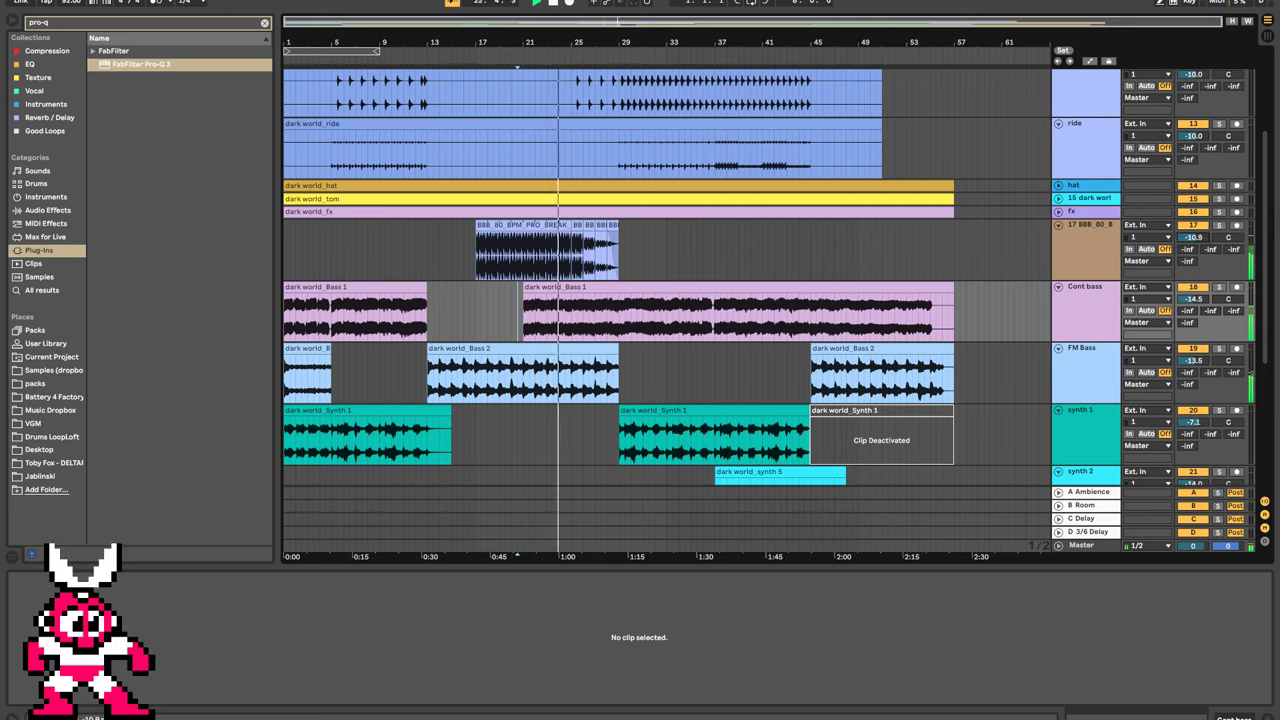
pyautogui.moveTo(1195, 241); pyautogui.dragTo(1195, 238)
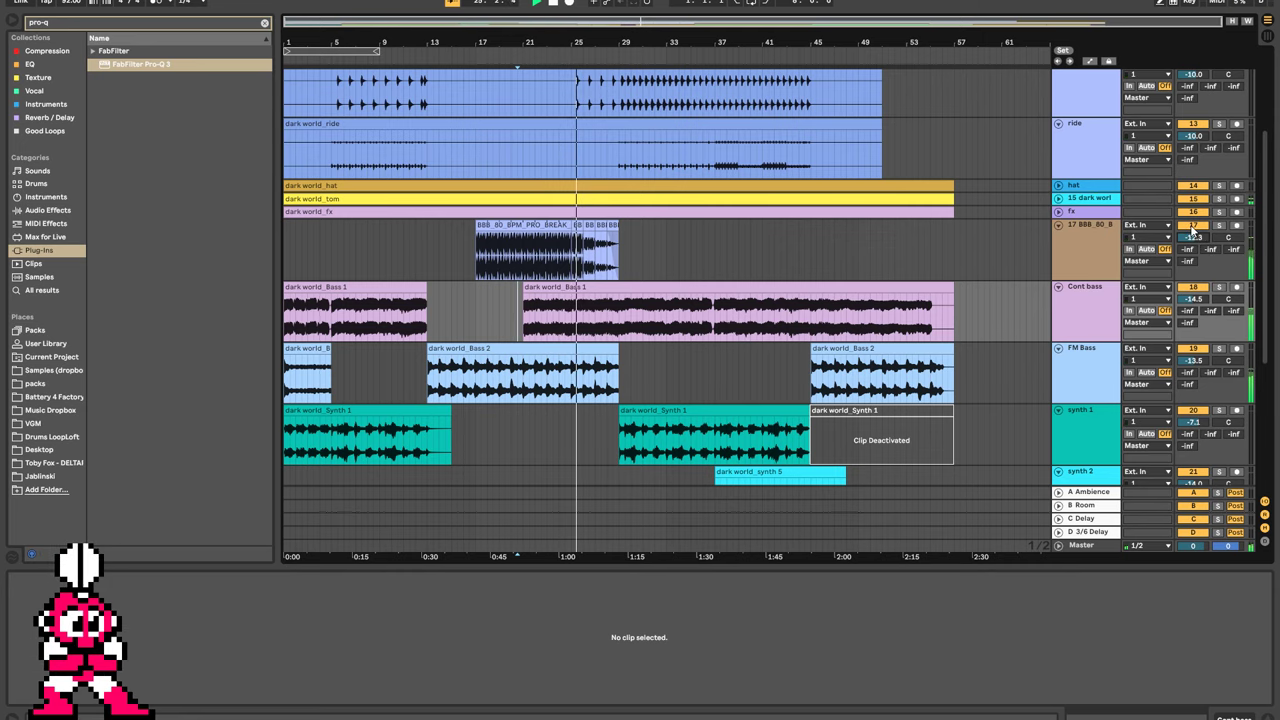
# Search the audio effects for "comp" and insert a Compressor after Pro-Q 3 on the break track.
pyautogui.scroll(5, 847, 218)
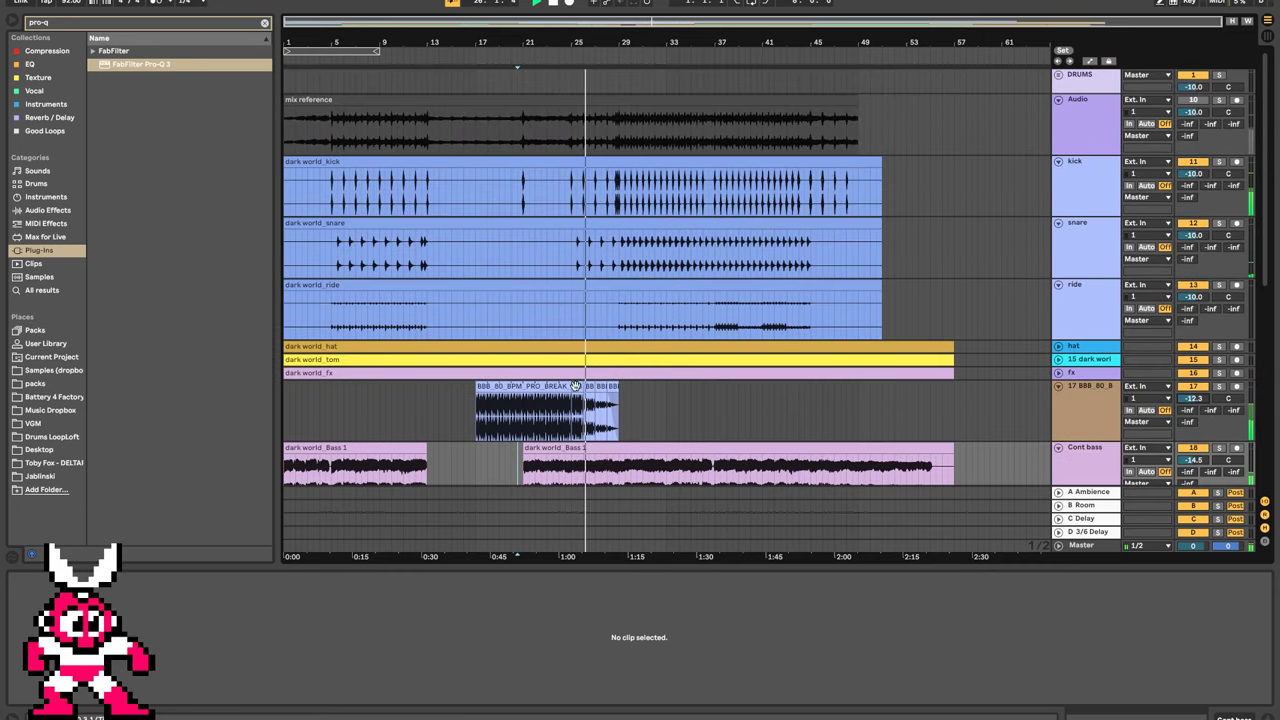
pyautogui.click(541, 426)
pyautogui.hotkey('shift', 'Tab')
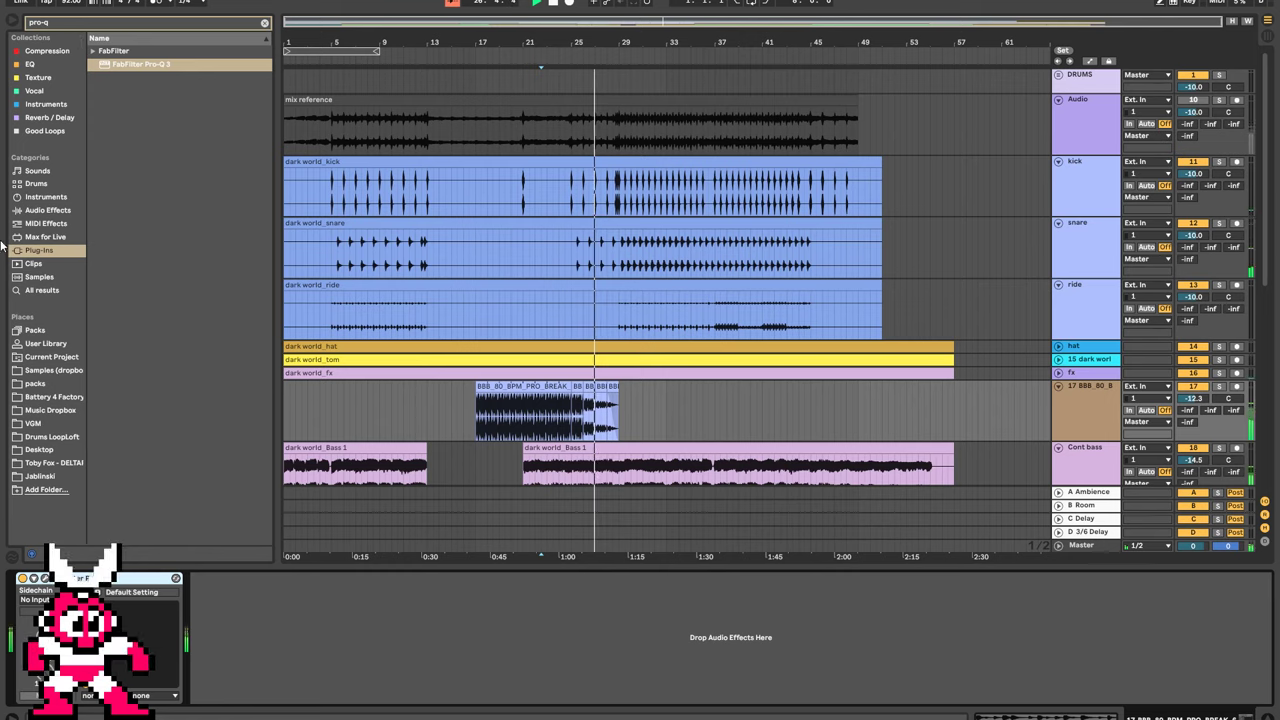
pyautogui.click(48, 210)
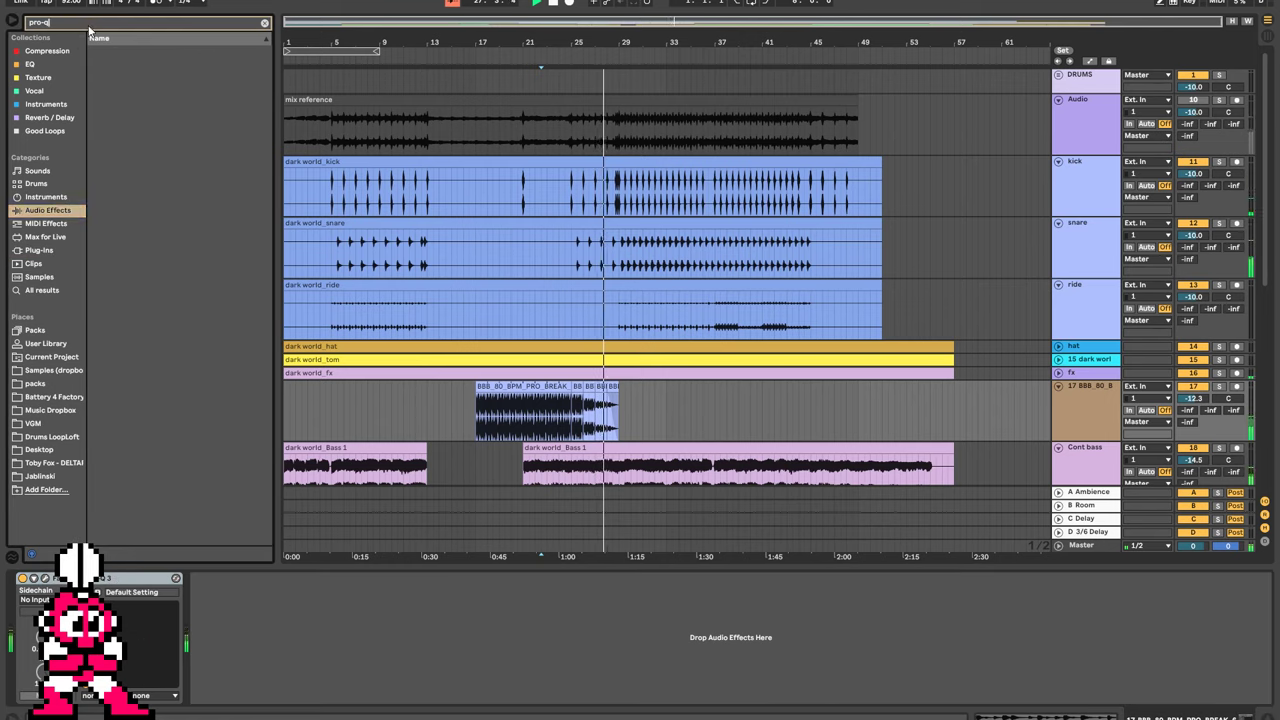
pyautogui.click(88, 25)
pyautogui.write('comp')
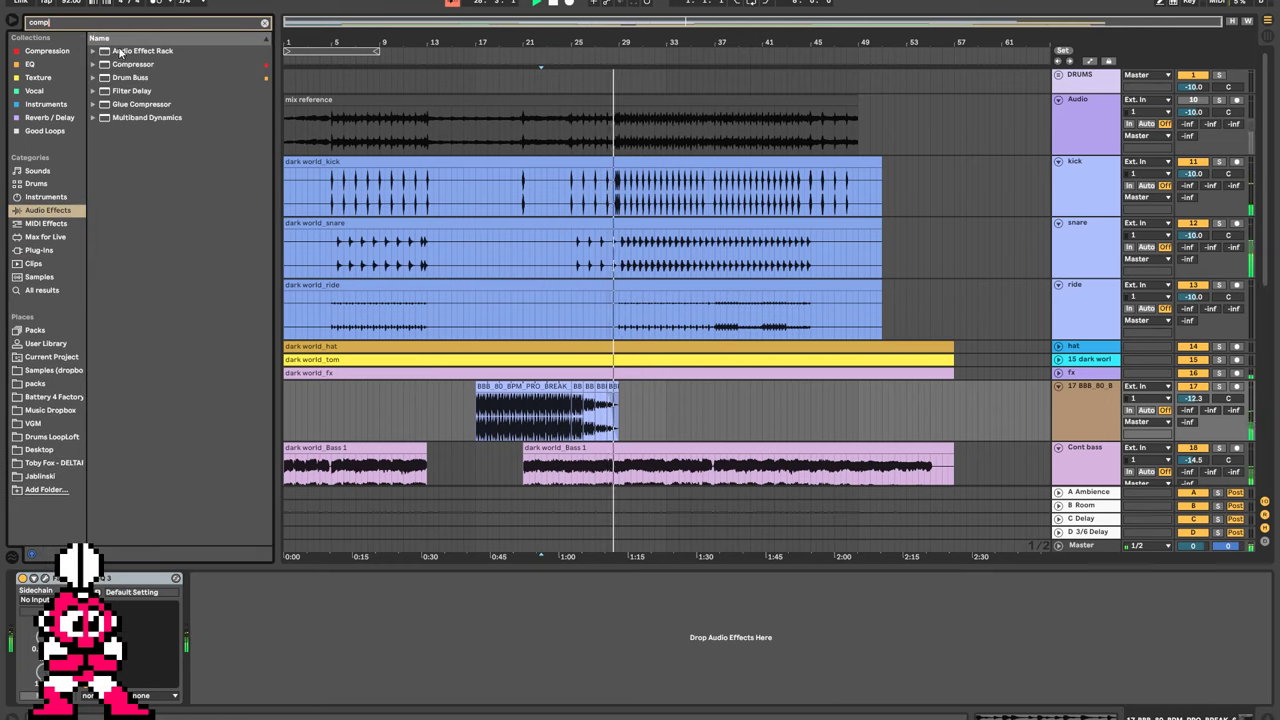
pyautogui.moveTo(128, 64); pyautogui.dragTo(352, 660)
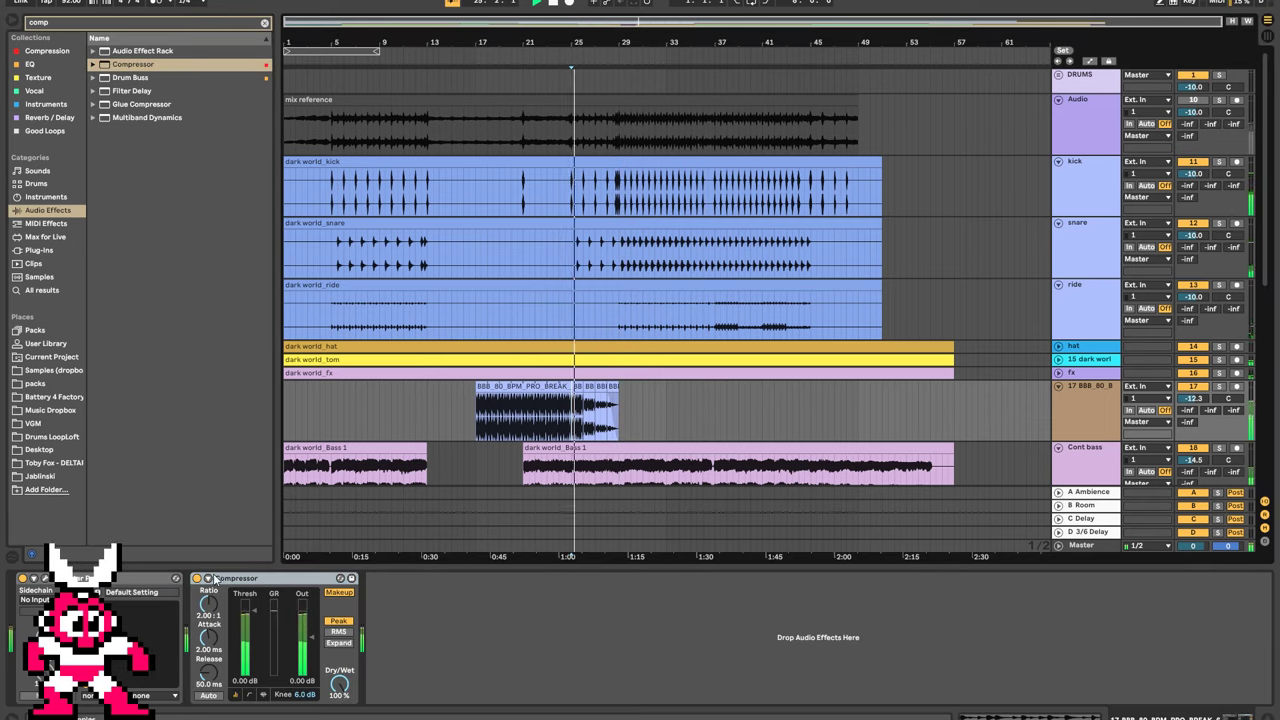
# Sidechain the Compressor to the dark world kick, Pre FX, with a 10.5:1 ratio and -34.2 dB threshold, and audition the break soloed.
pyautogui.click(208, 578)
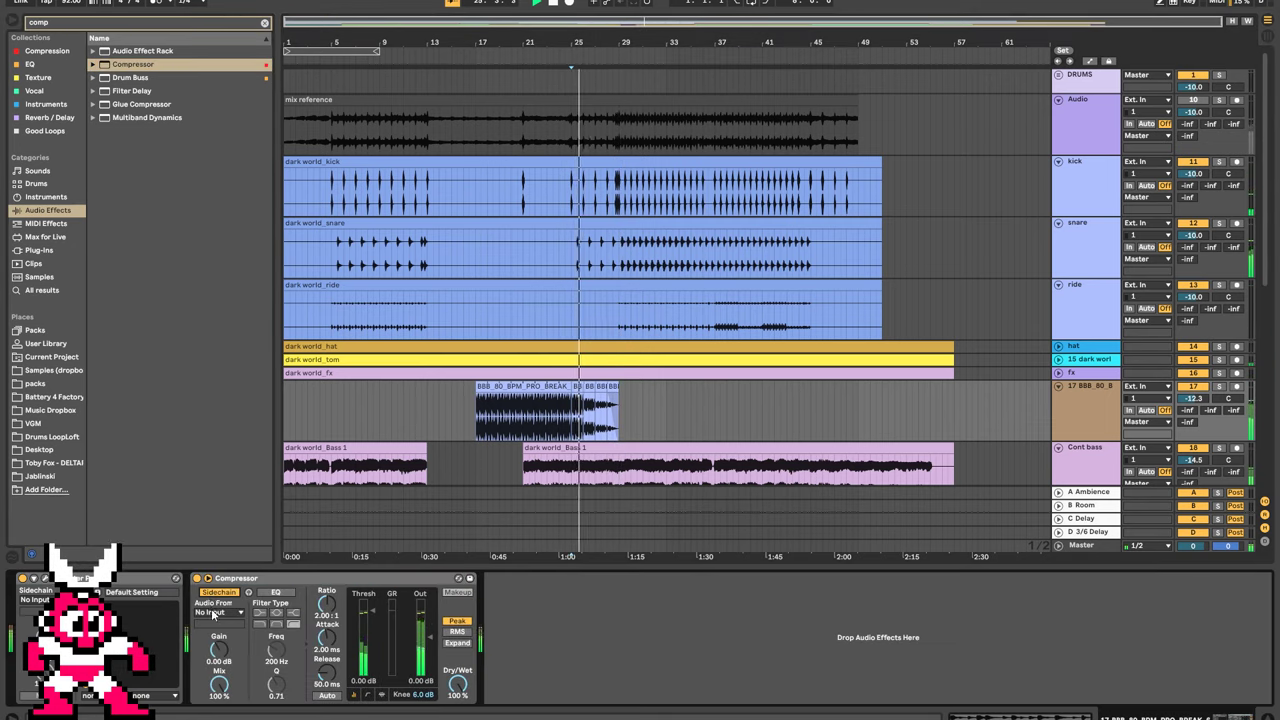
pyautogui.click(213, 613)
pyautogui.click(243, 307)
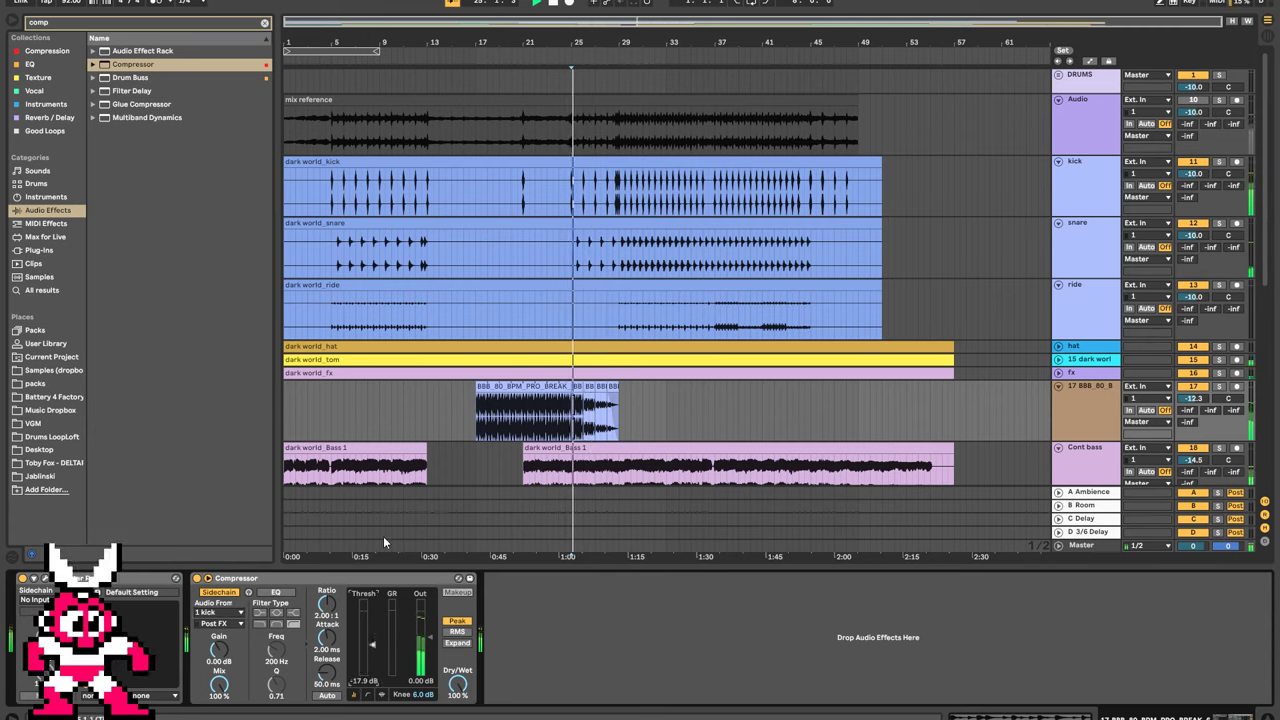
pyautogui.click(233, 613)
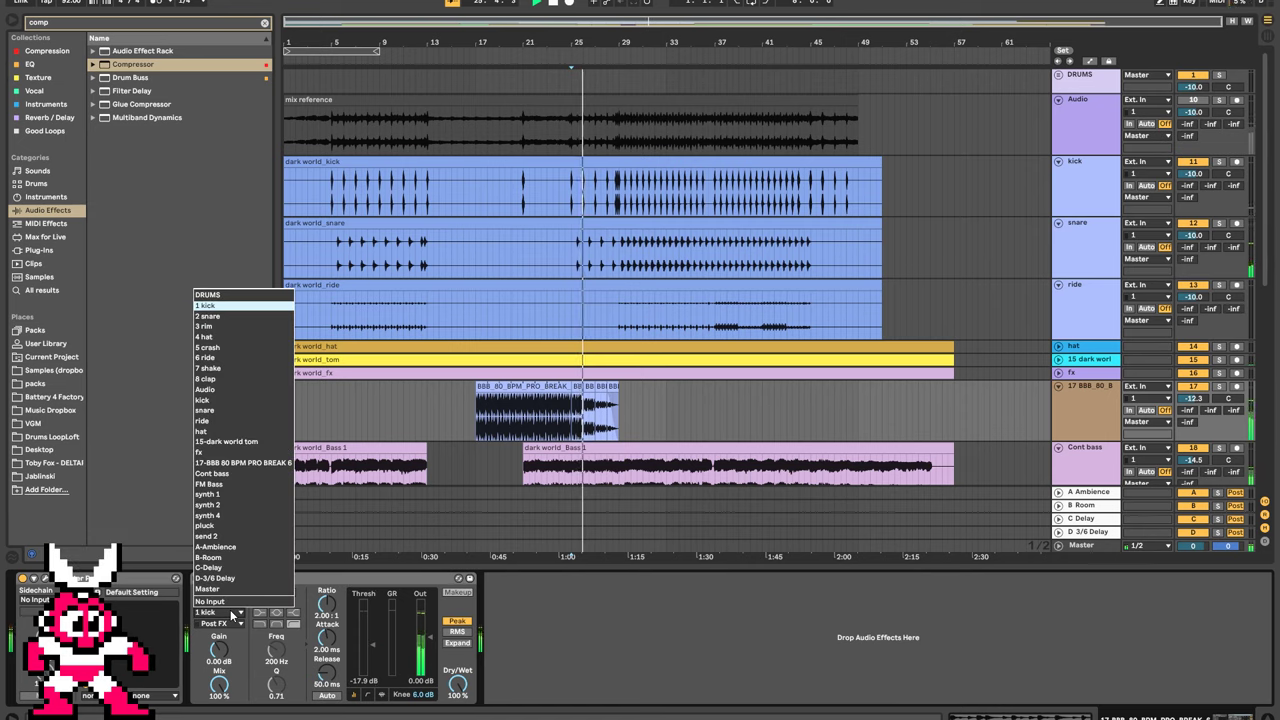
pyautogui.click(249, 403)
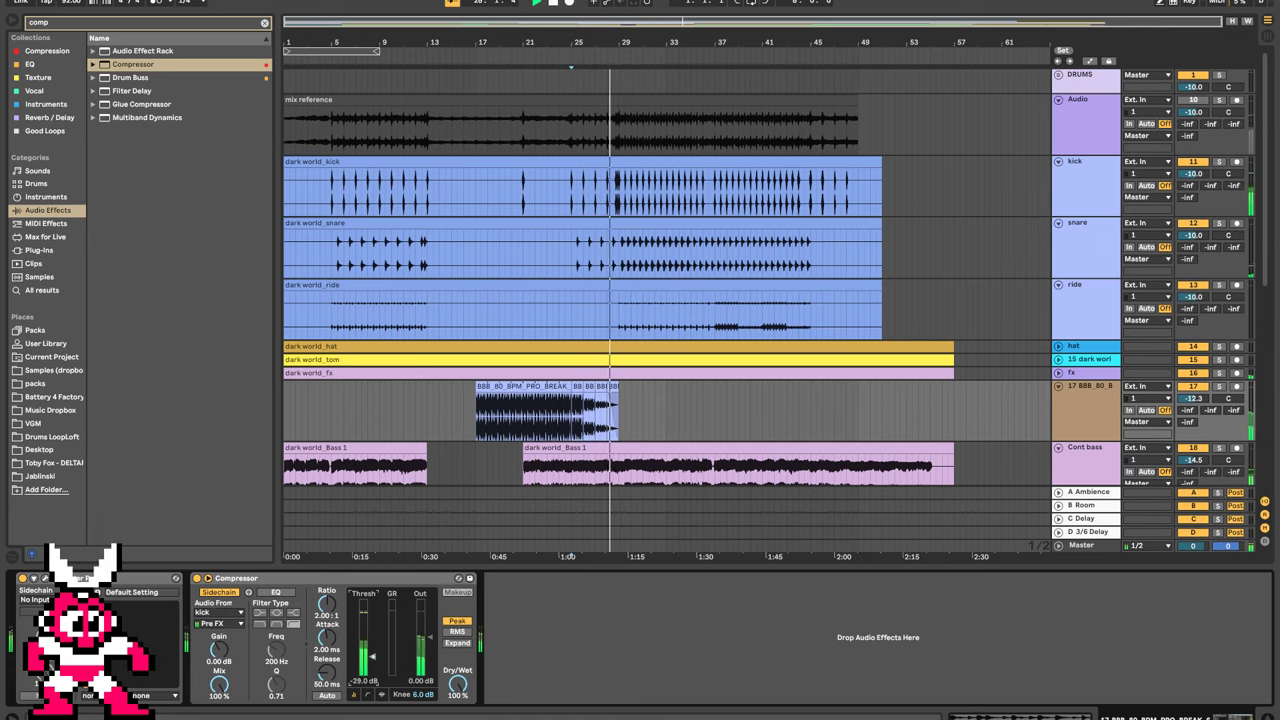
pyautogui.click(368, 694)
pyautogui.moveTo(333, 610); pyautogui.dragTo(333, 560)
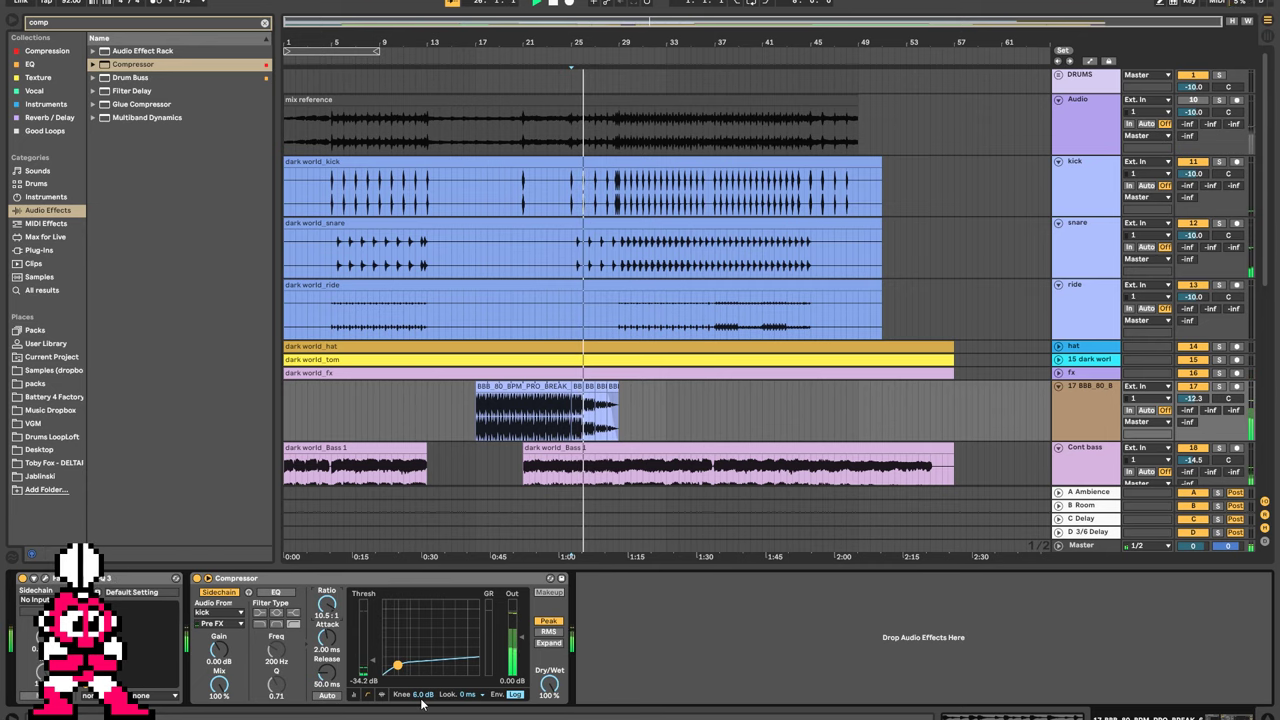
pyautogui.click(1219, 386)
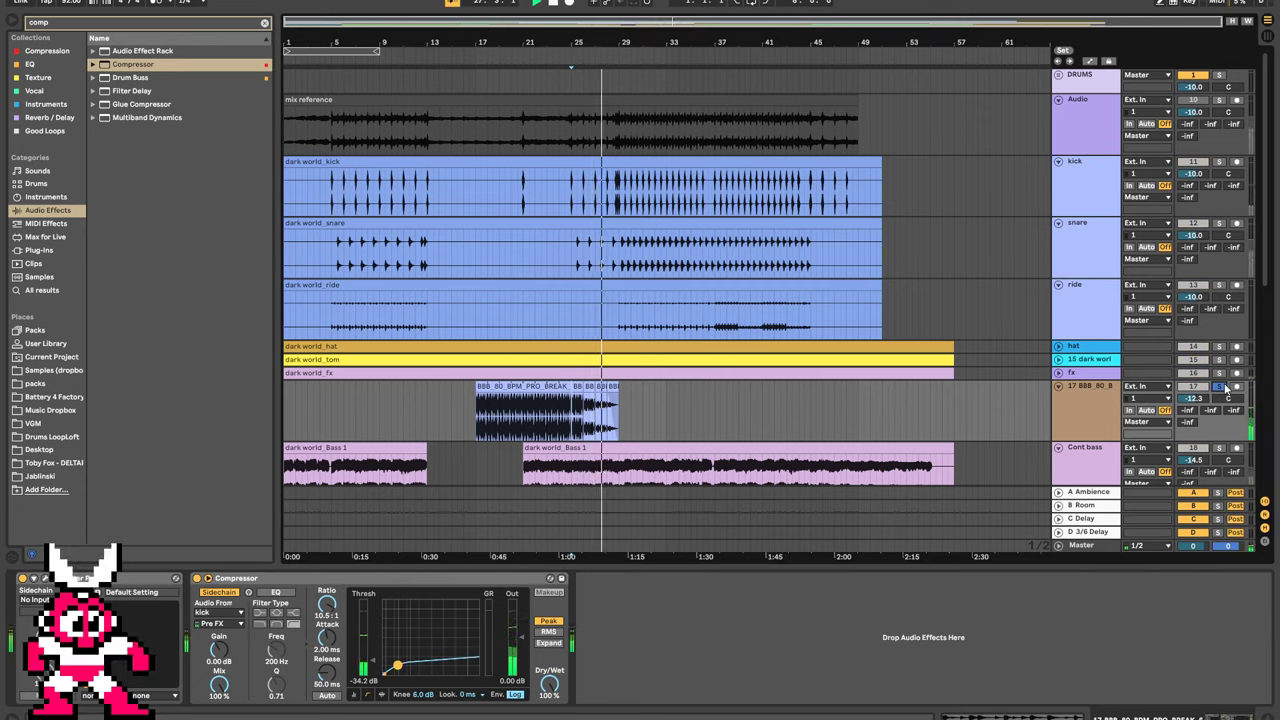
pyautogui.click(1219, 386)
# Duplicate the Compressor after the first one, set the copy's sidechain source to snare, and replay from around bar 25.
pyautogui.moveTo(470, 582); pyautogui.dragTo(643, 606)
pyautogui.click(602, 614)
pyautogui.click(622, 400)
pyautogui.press('space')
pyautogui.click(575, 265)
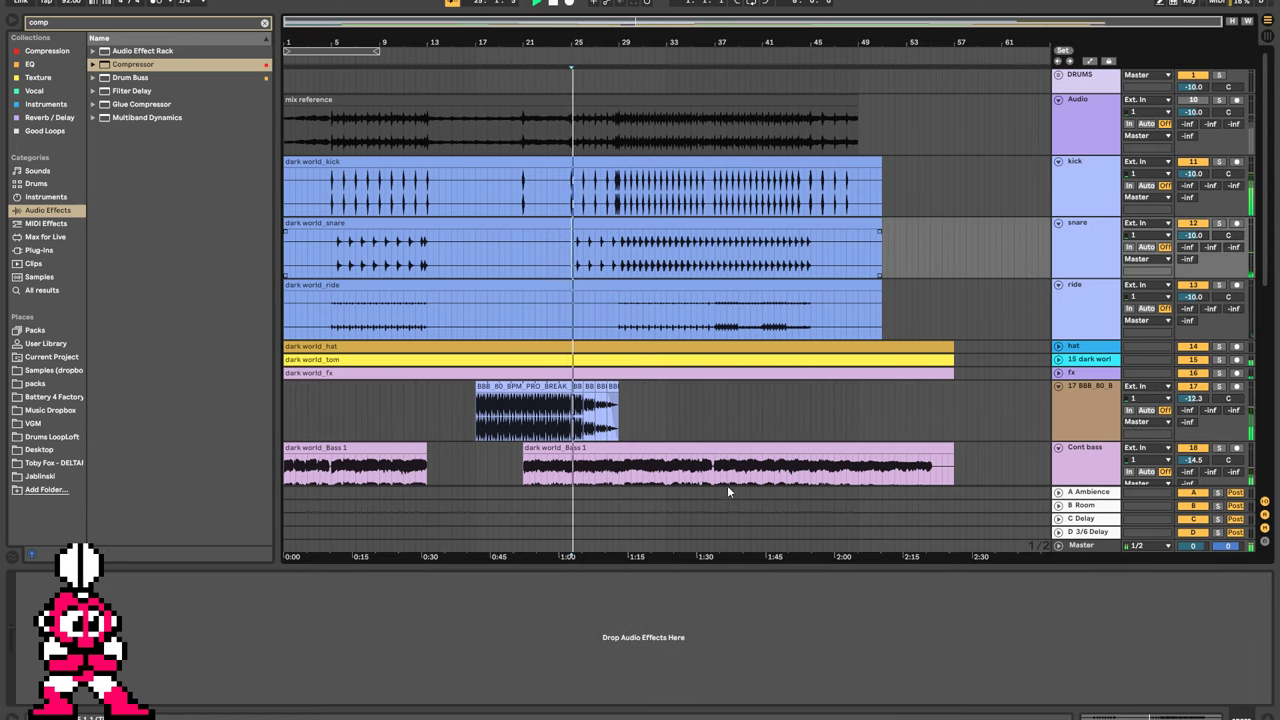
pyautogui.press('space')
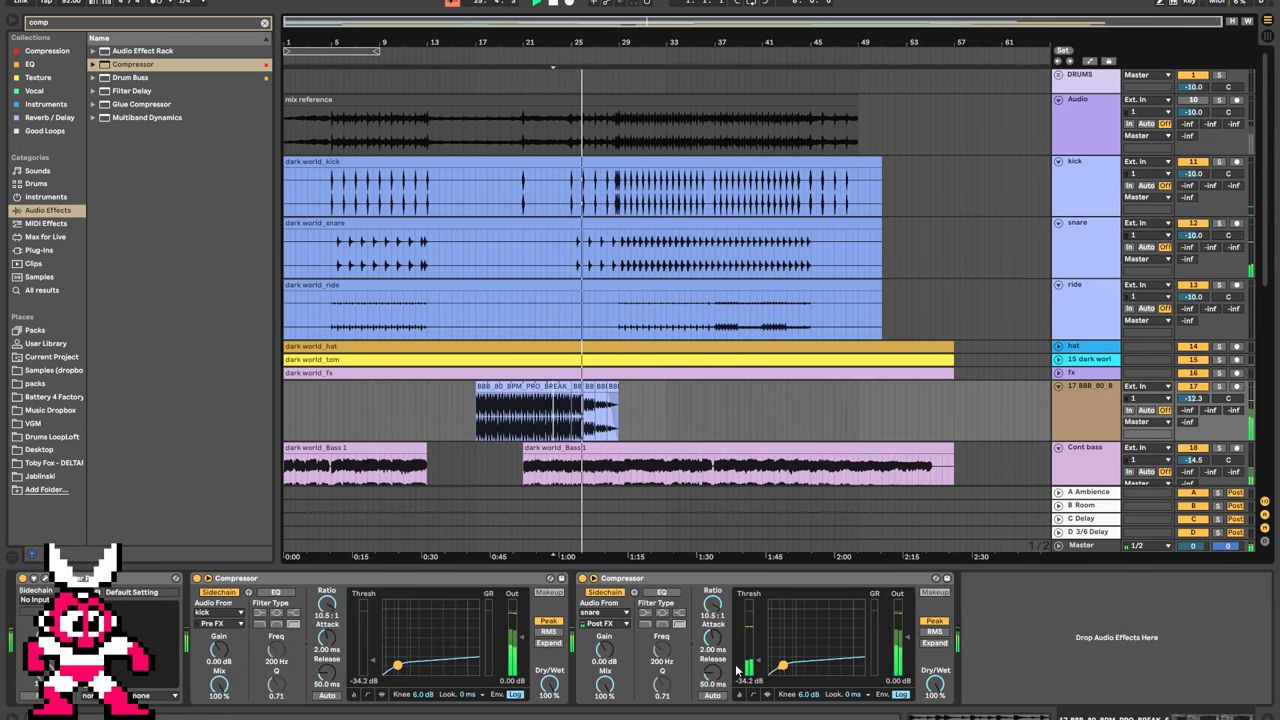
# Set the snare-sidechained Compressor's threshold to -23.5 dB and its release to 164 ms.
pyautogui.click(768, 695)
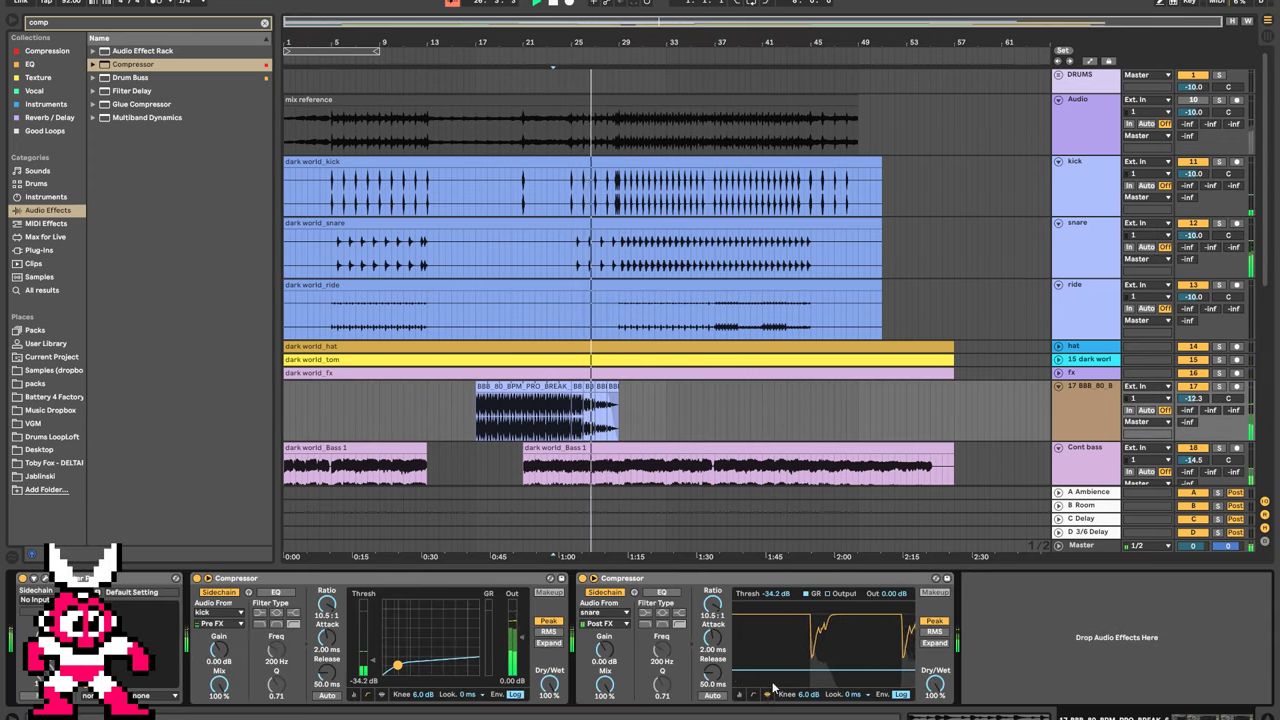
pyautogui.moveTo(771, 670); pyautogui.dragTo(771, 660)
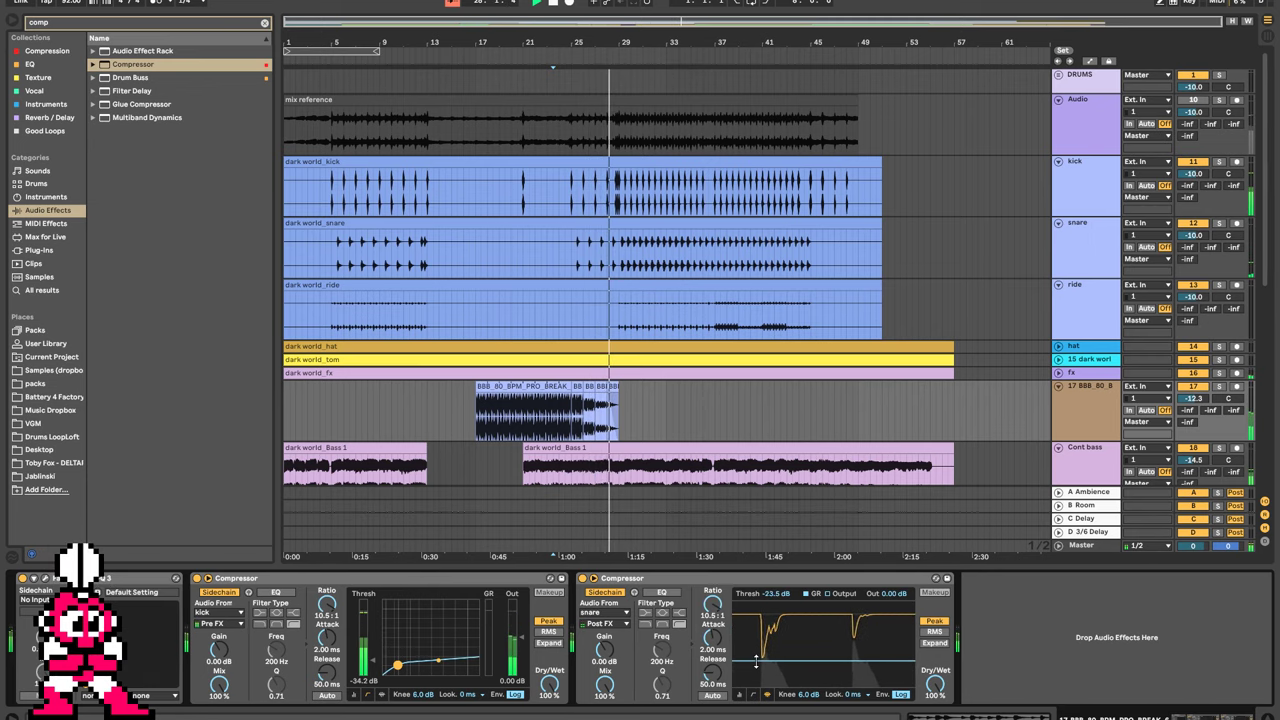
pyautogui.press('space')
pyautogui.press('space')
pyautogui.moveTo(713, 674); pyautogui.dragTo(713, 656)
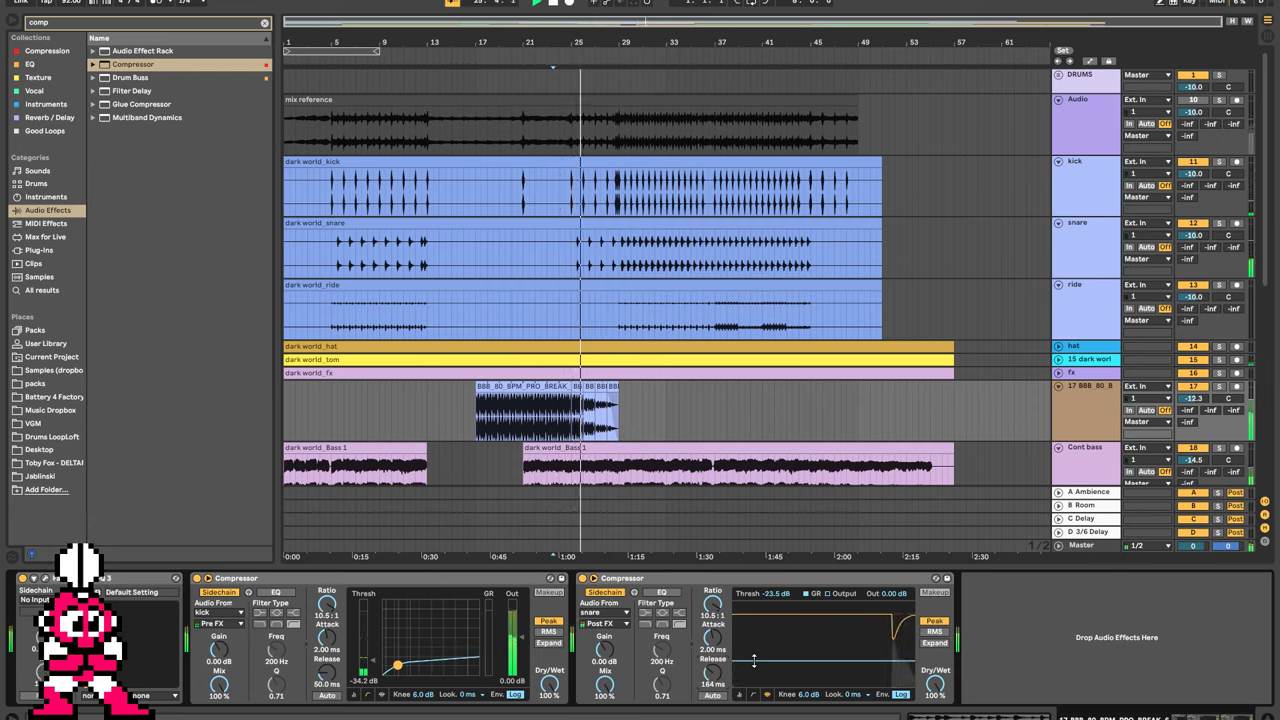
# Replay the break from bar 25 and examine the gain reduction of both Compressors in their activity views.
pyautogui.click(740, 696)
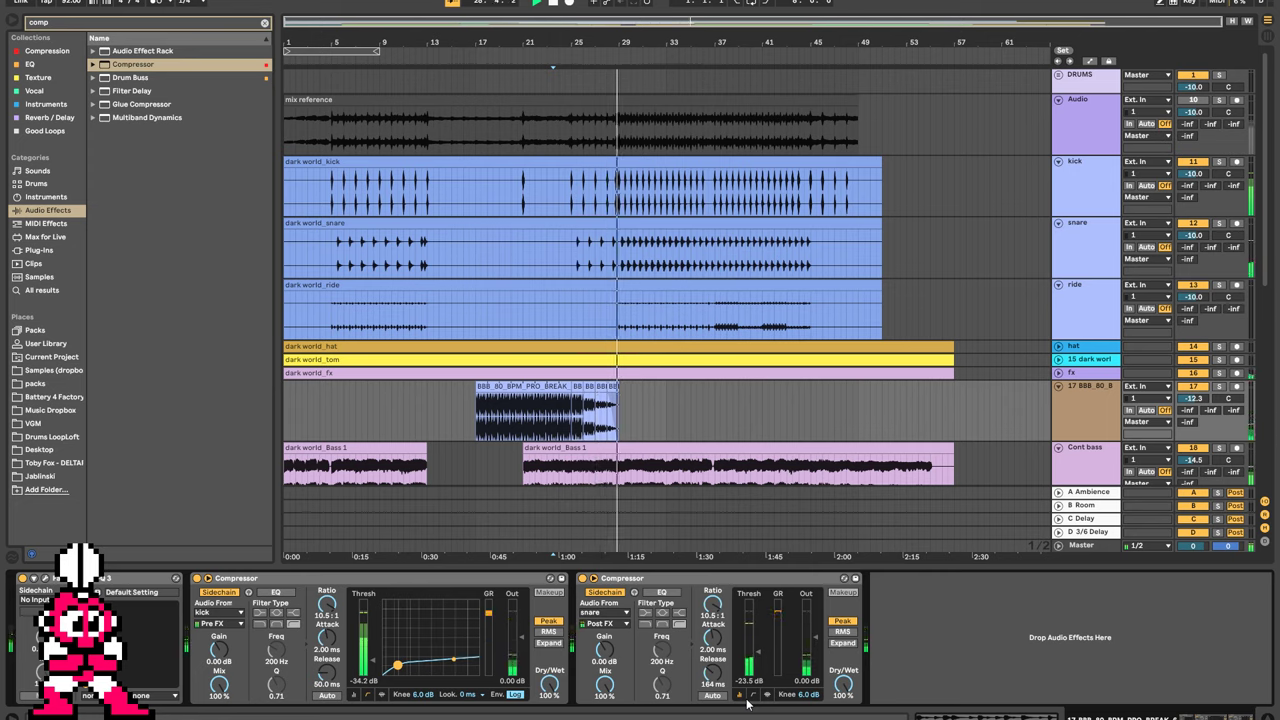
pyautogui.click(766, 695)
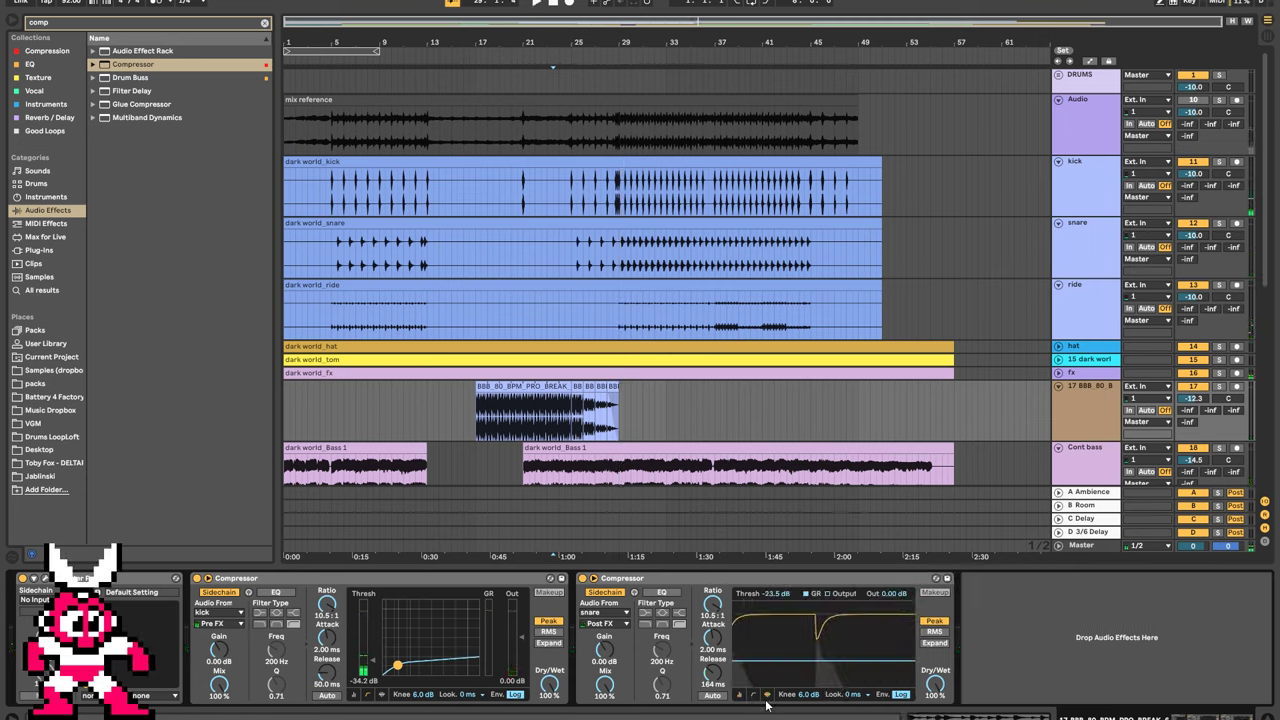
pyautogui.click(752, 695)
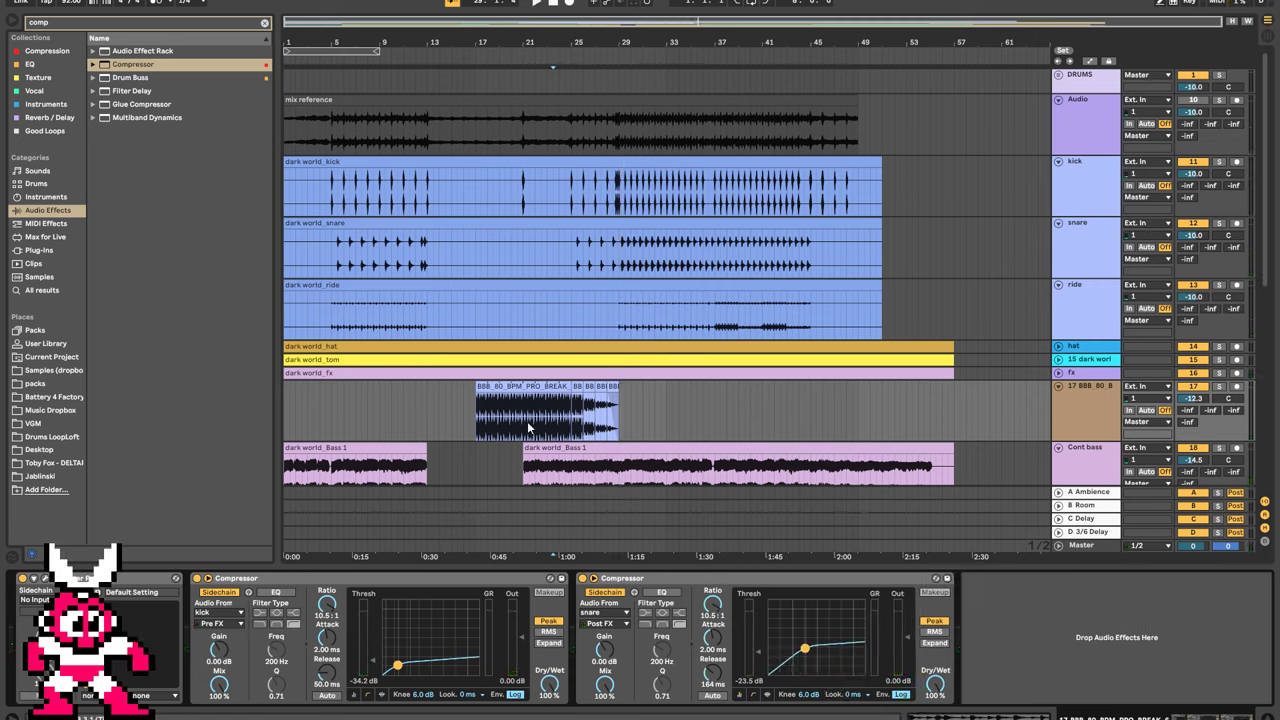
pyautogui.click(583, 423)
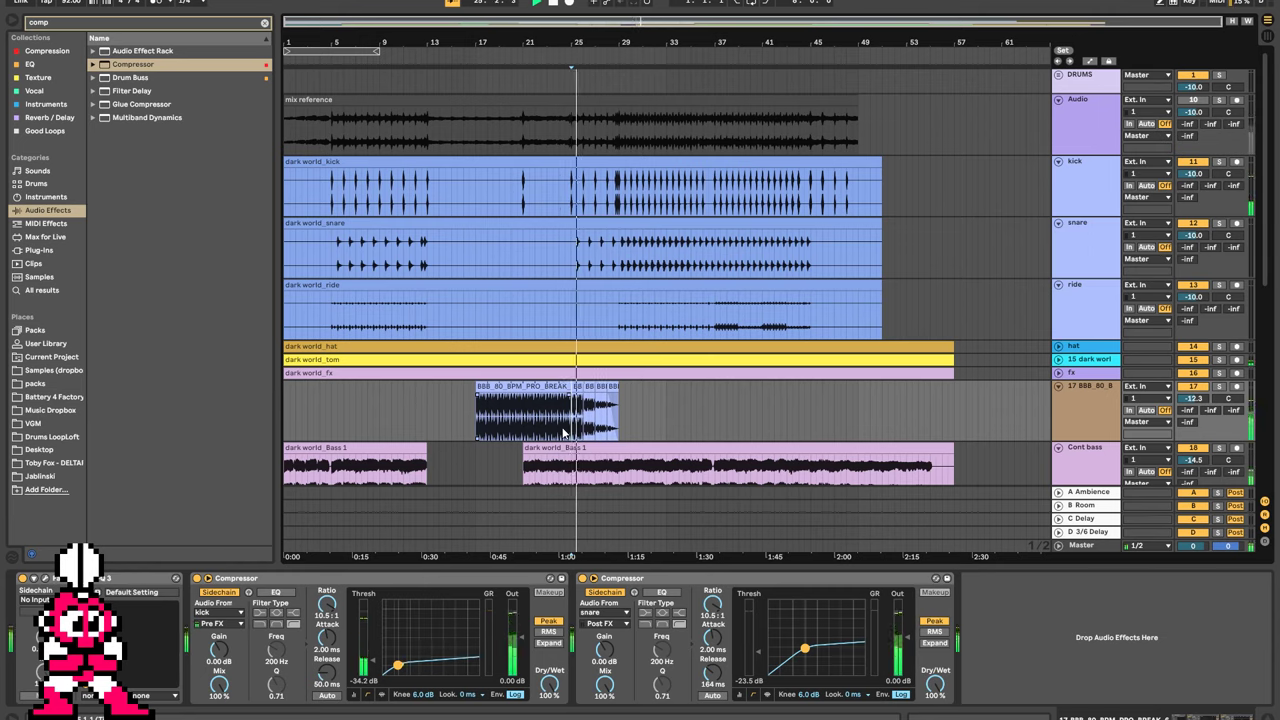
pyautogui.click(381, 694)
pyautogui.click(767, 694)
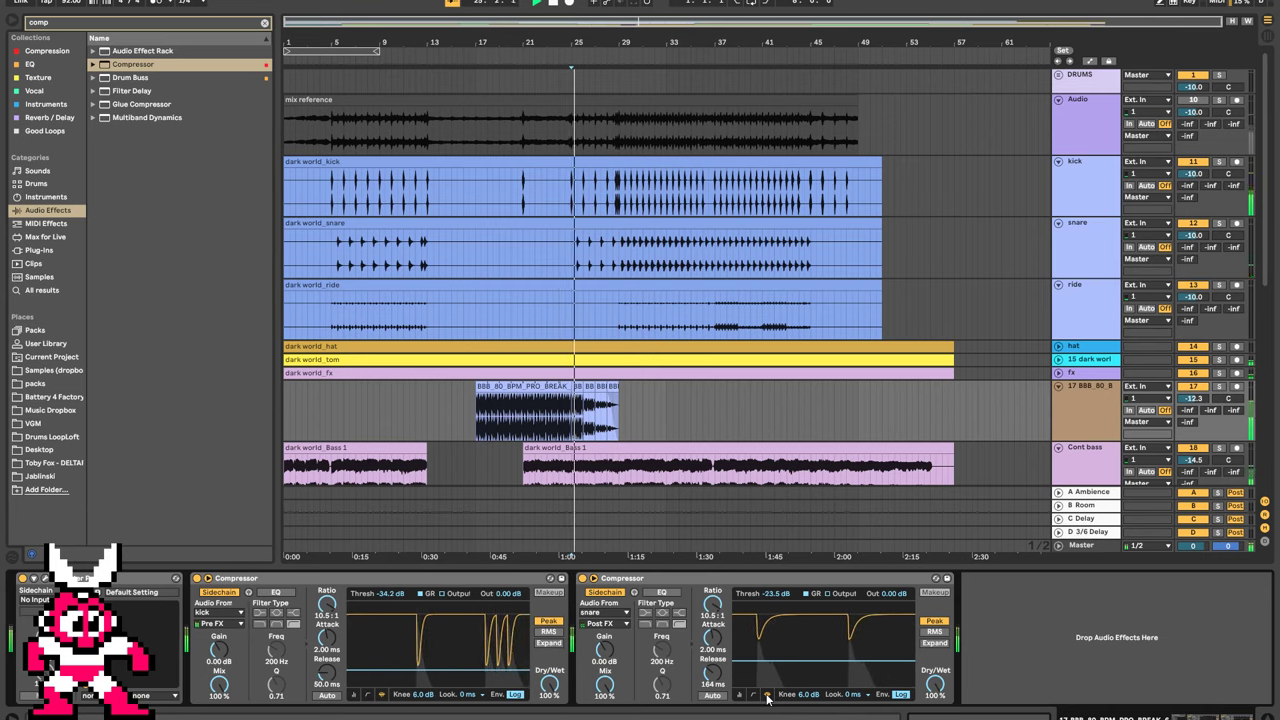
# Rename the kick-sidechained Compressor Kick SC and the snare-sidechained Compressor Snare SC.
pyautogui.click(455, 582)
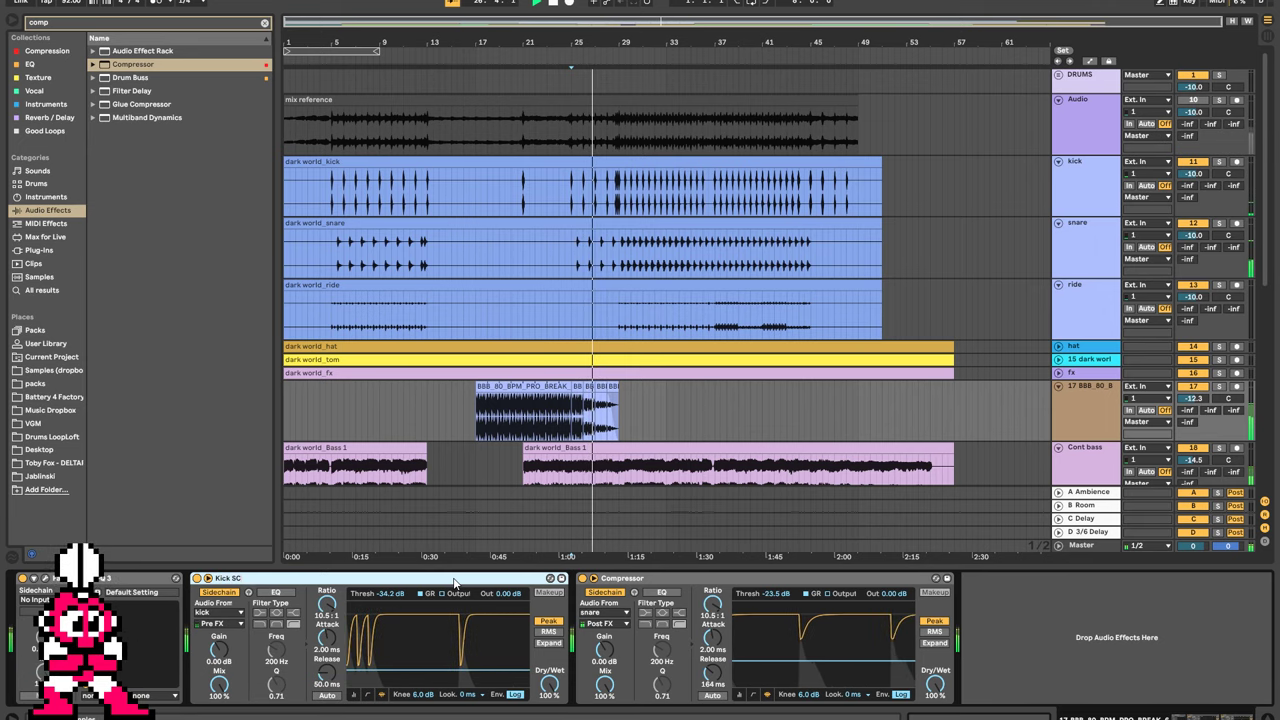
pyautogui.click(645, 578)
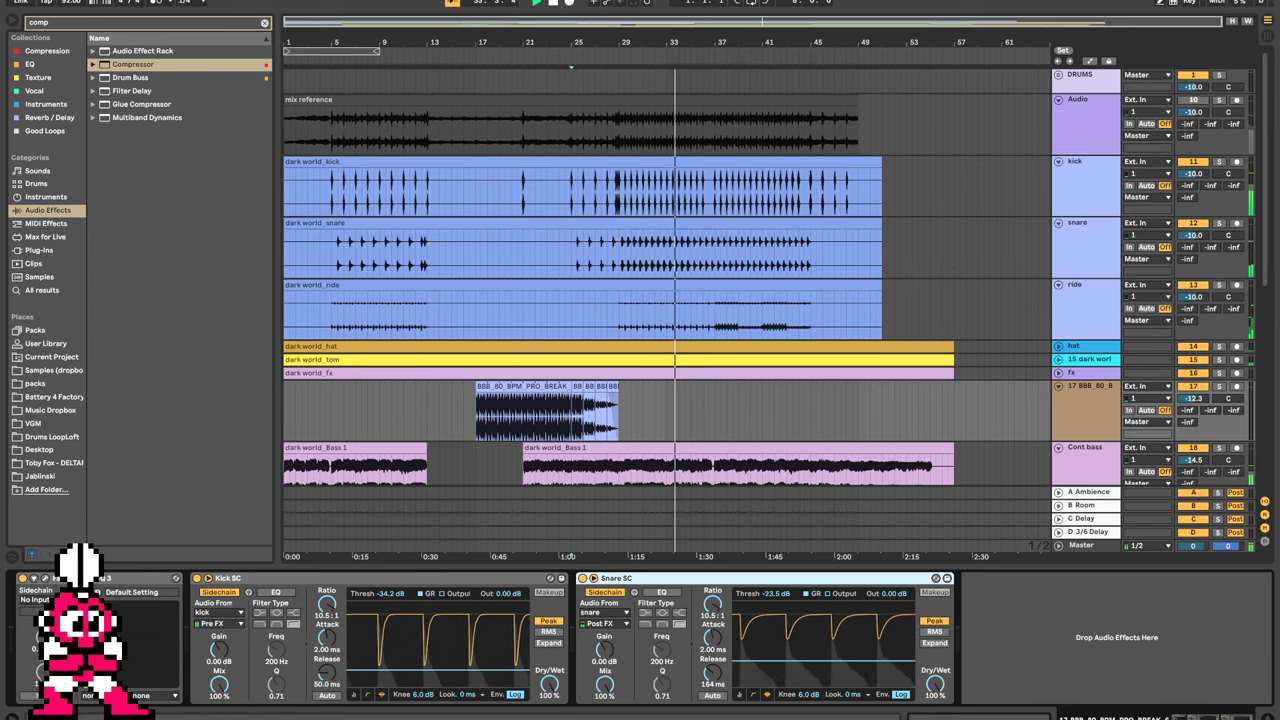
pyautogui.click(13, 716)
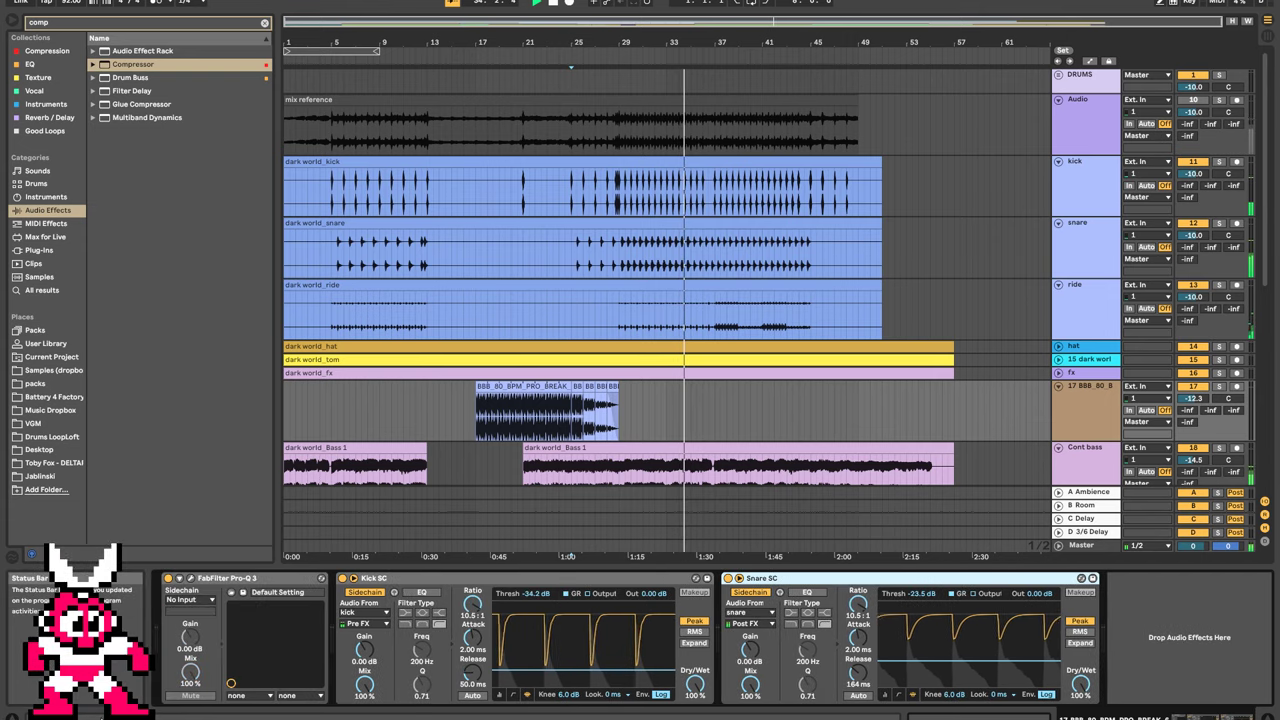
# Switch to OBS to check the stream status and mixer levels, and return to Ableton Live.
pyautogui.hotkey('alt', 'Tab')
pyautogui.hotkey('alt', 'Tab')
pyautogui.hotkey('alt', 'Tab')
pyautogui.hotkey('alt', 'Tab')
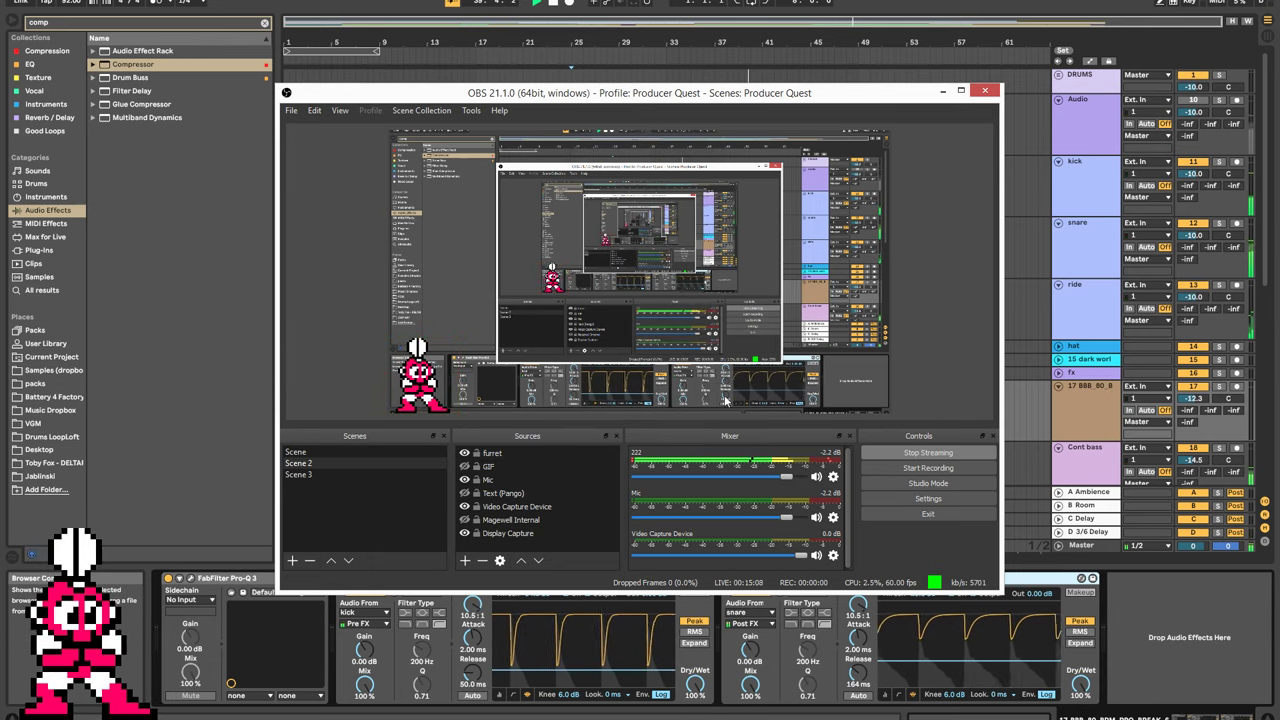
pyautogui.click(204, 491)
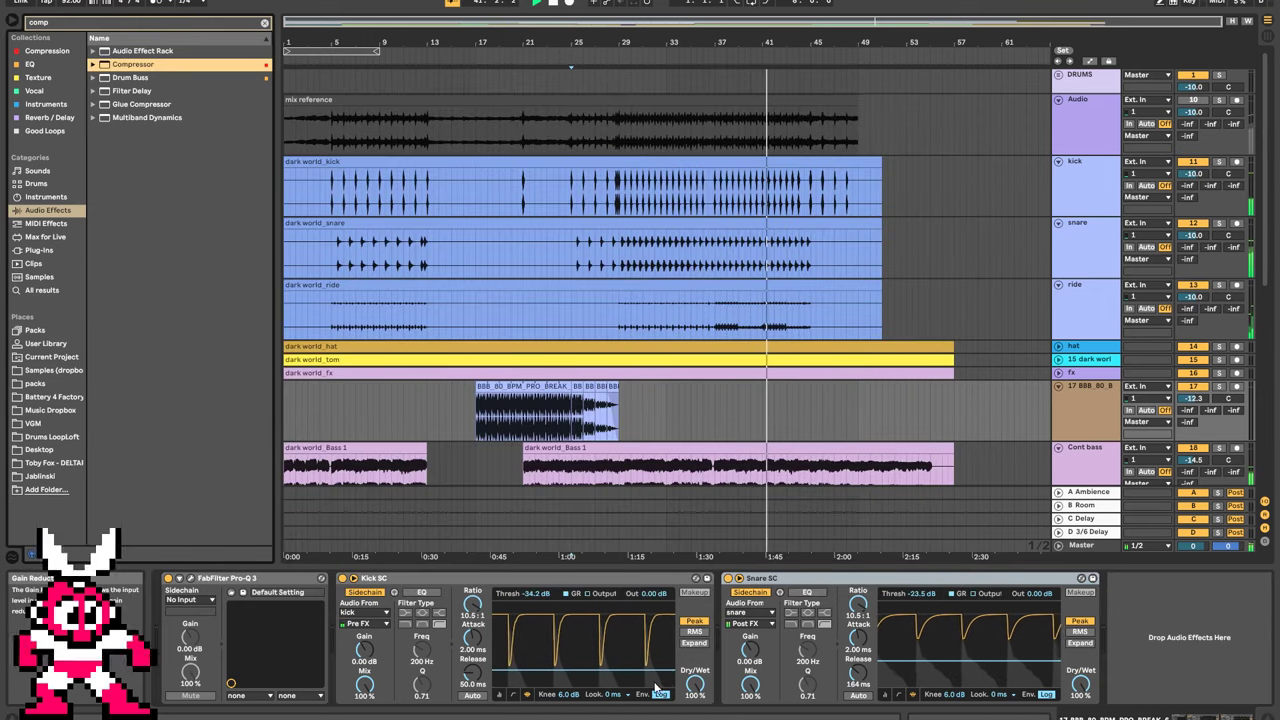
# Inspect the break's FabFilter Pro-Q 3 curve, close it, and restart playback from the beginning of the arrangement.
pyautogui.click(196, 581)
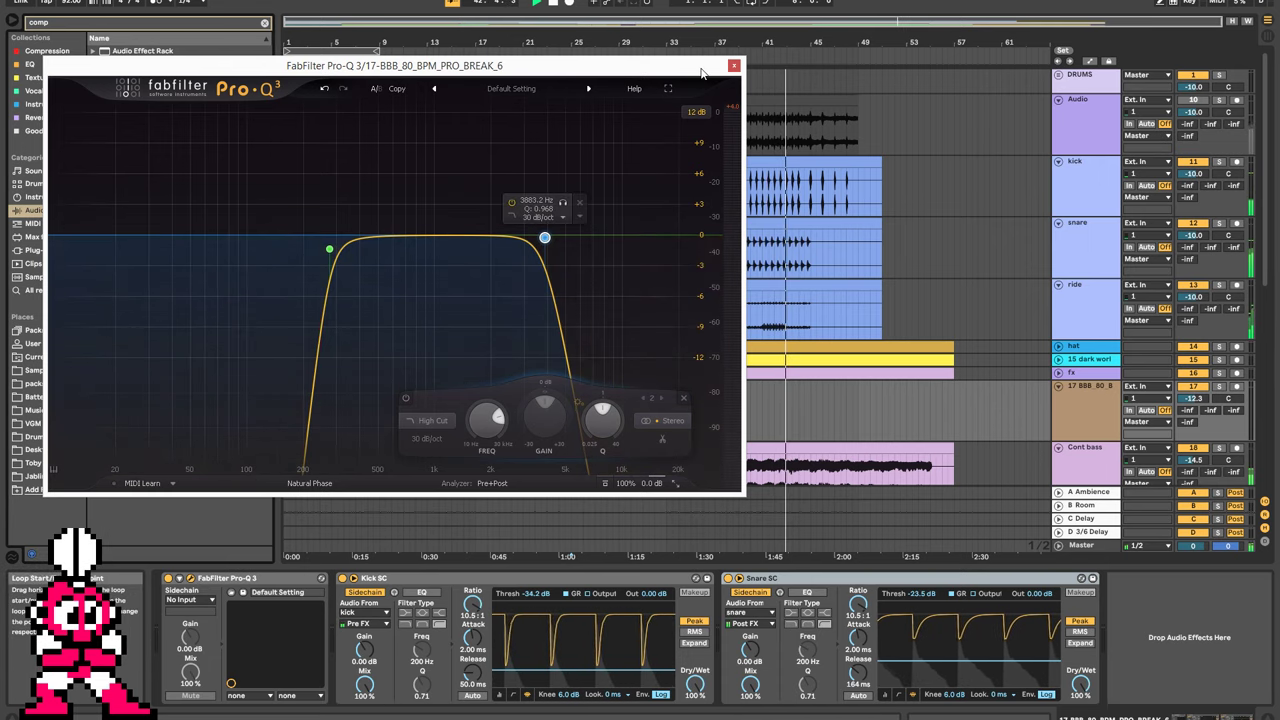
pyautogui.click(734, 66)
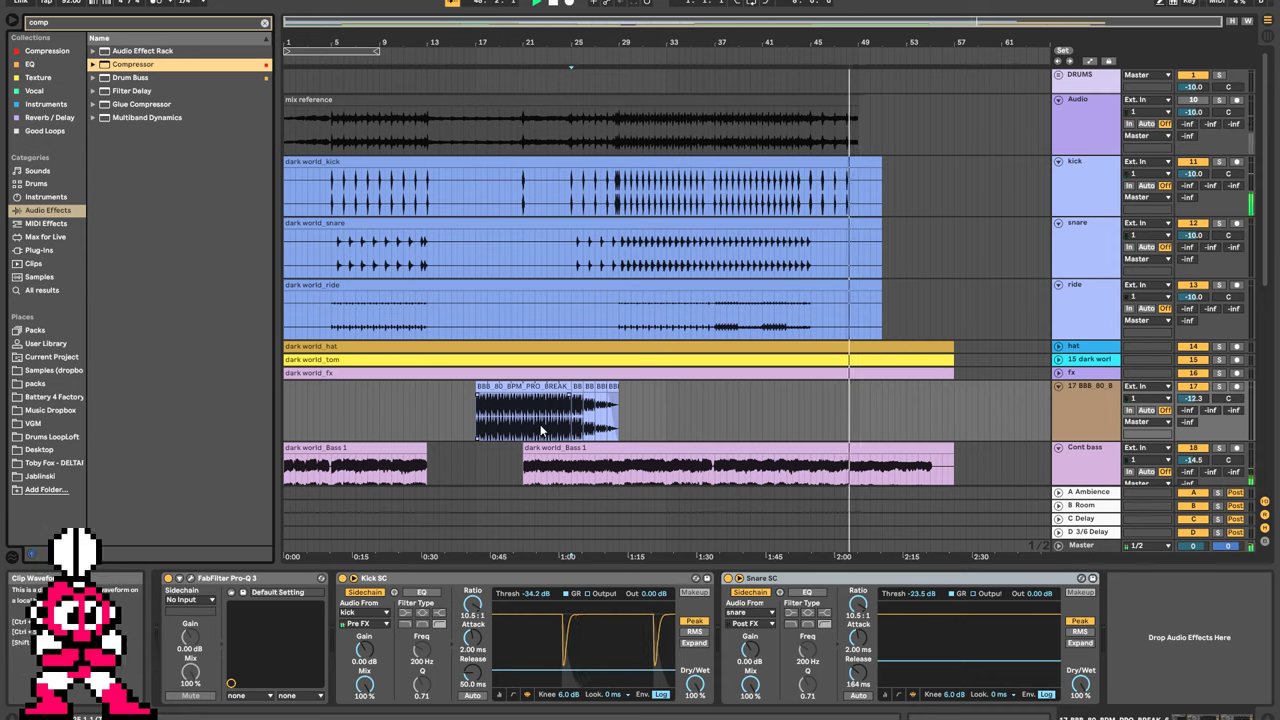
pyautogui.click(555, 5)
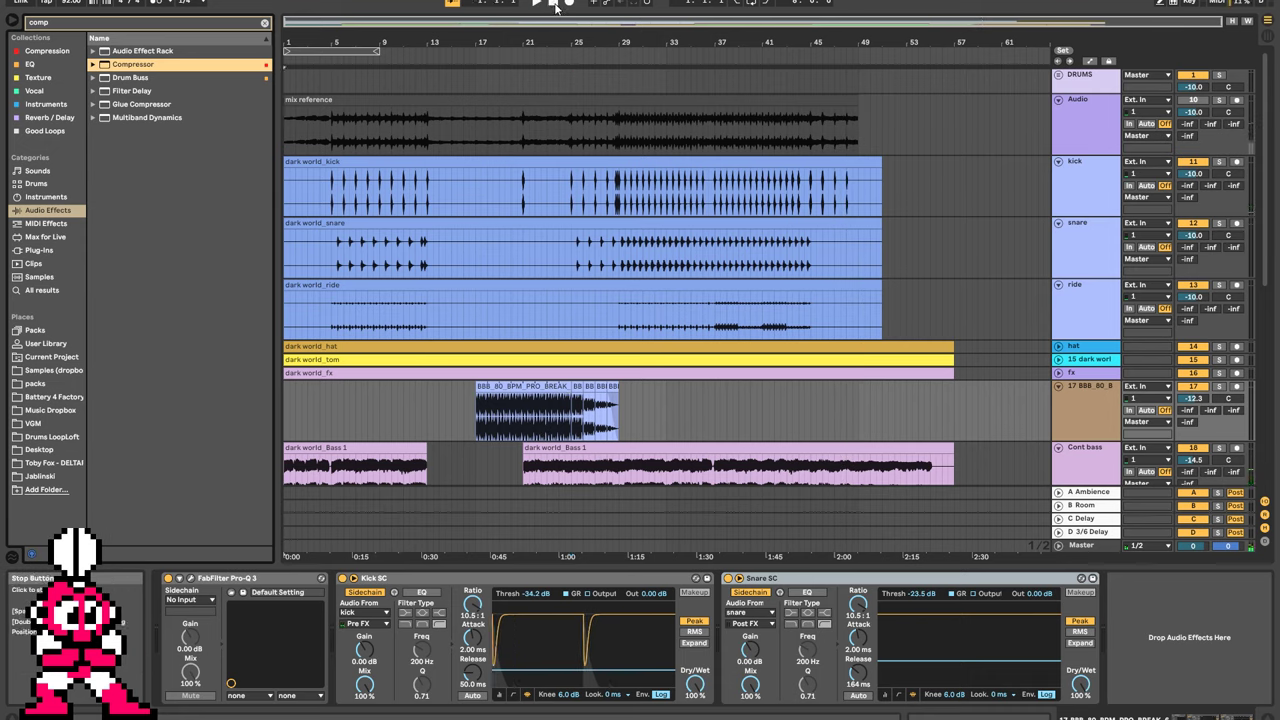
pyautogui.press('space')
pyautogui.press('space')
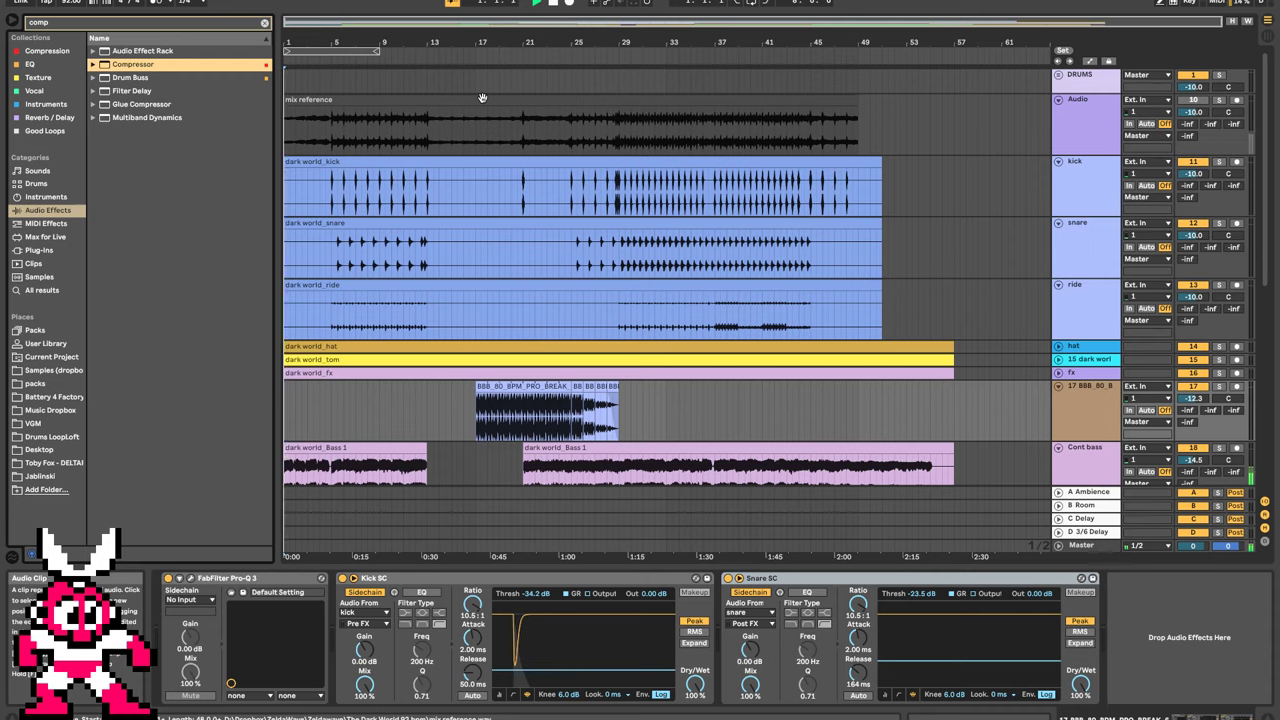
pyautogui.press('space')
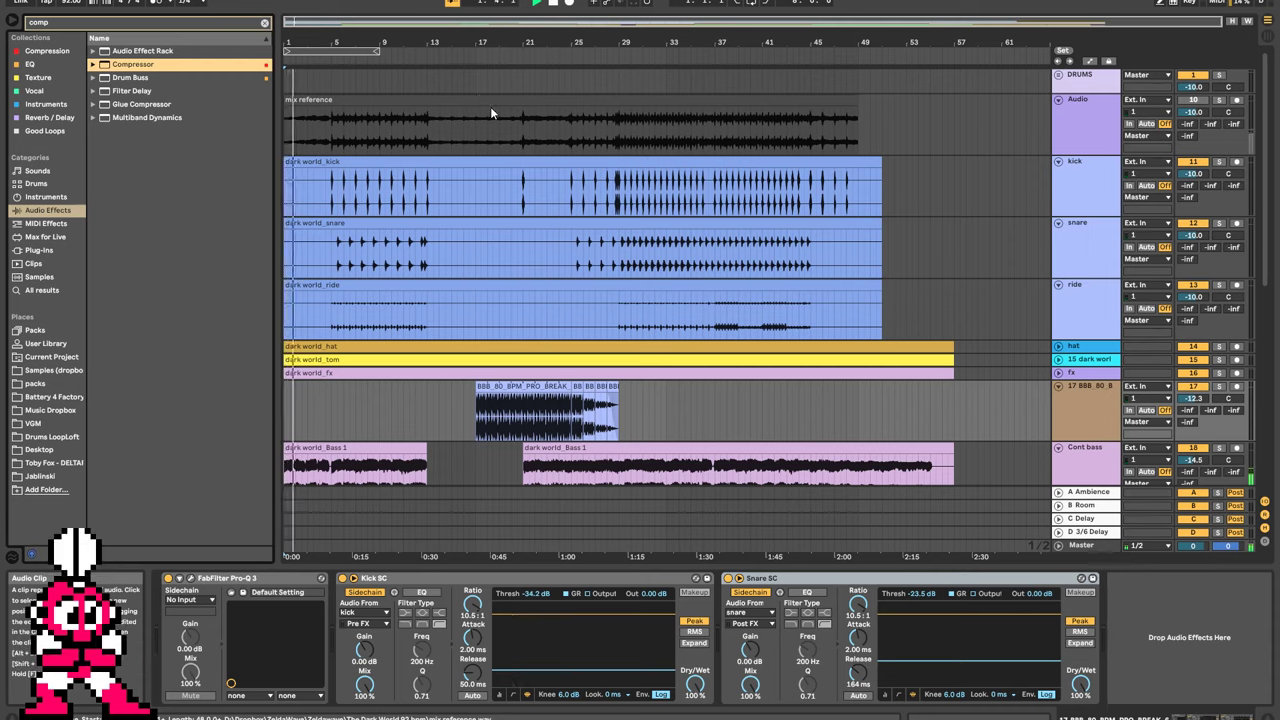
# Rename the 80 BPM break's track BRK and fold it.
pyautogui.scroll(-2, 768, 228)
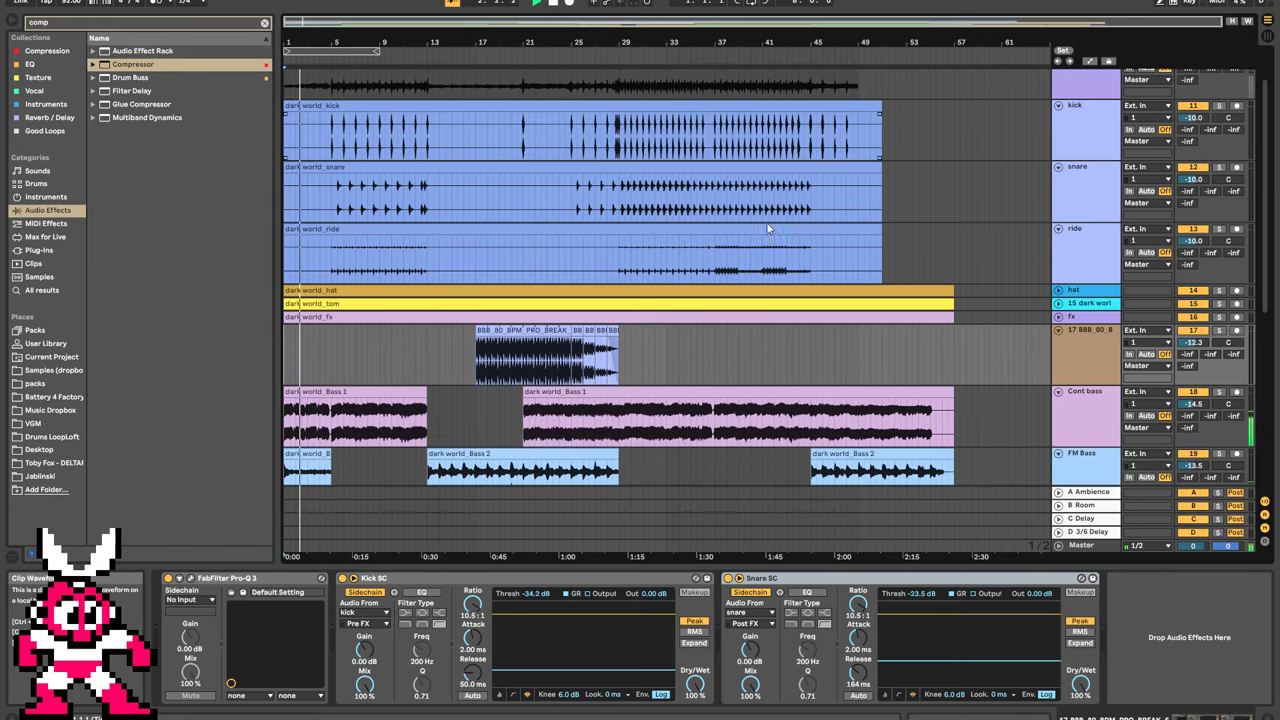
pyautogui.click(1104, 347)
pyautogui.hotkey('ctrl', 'r')
pyautogui.write('BRK')
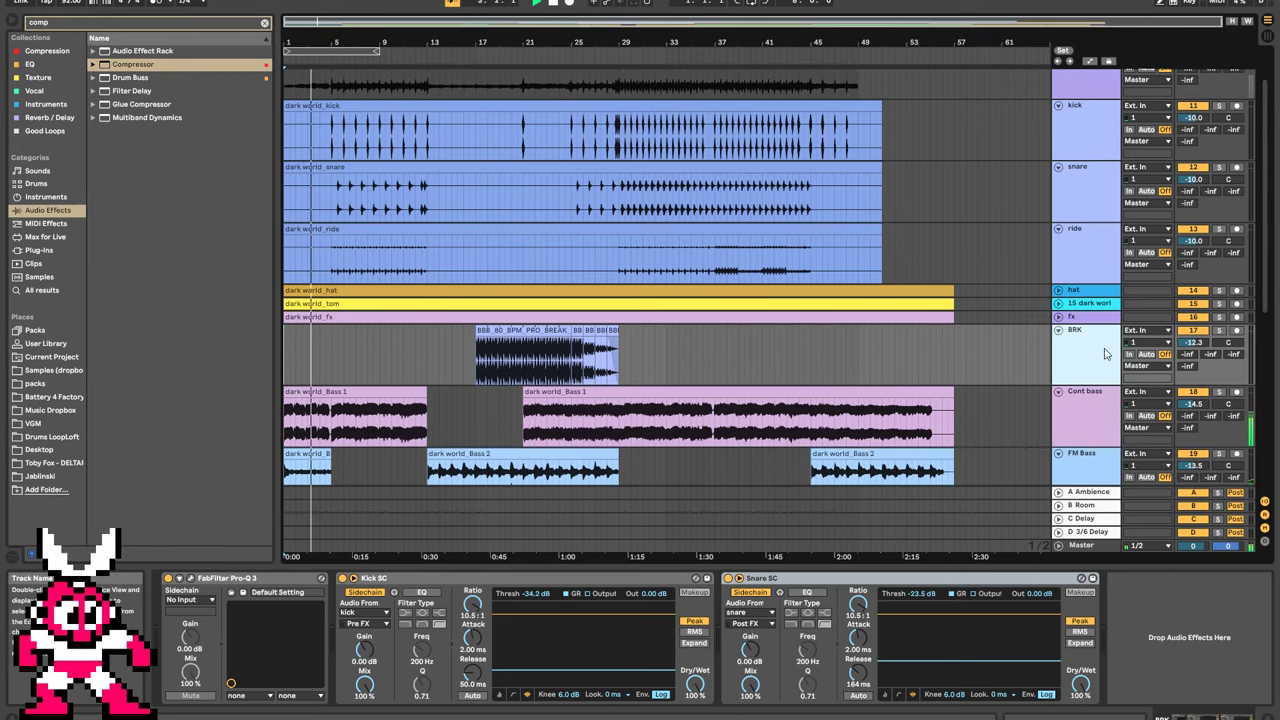
pyautogui.click(1058, 330)
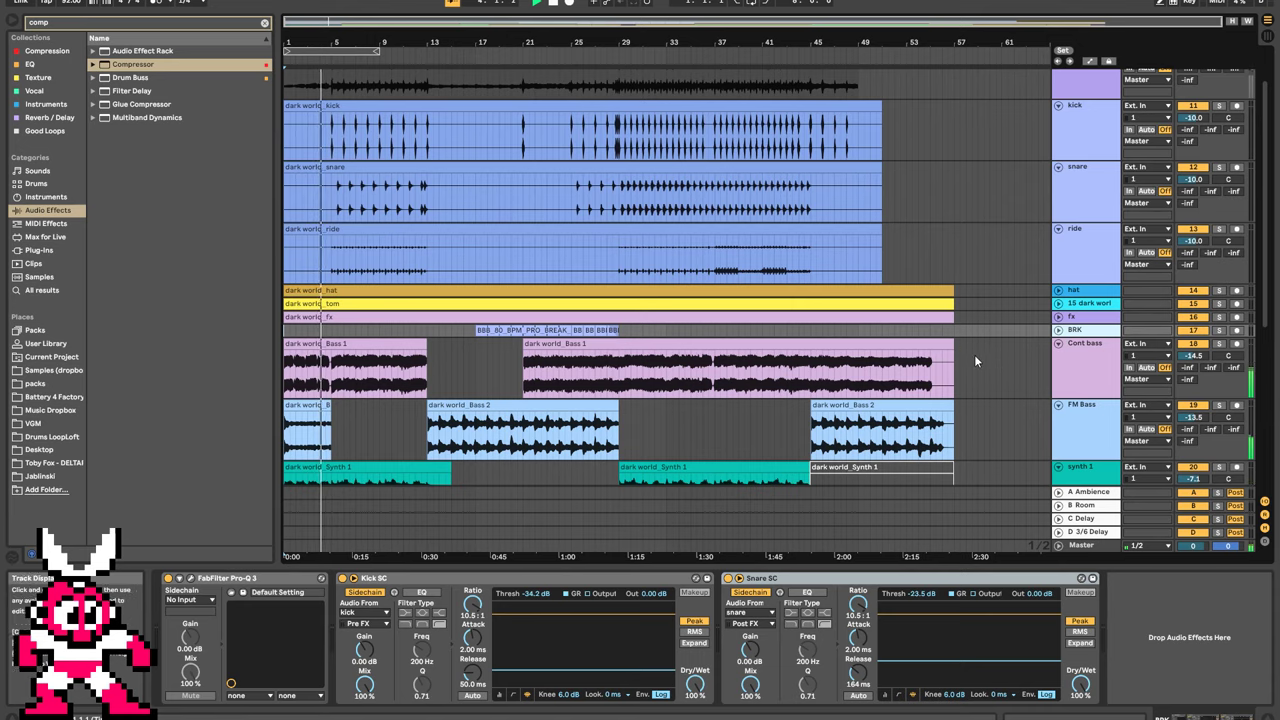
# Solo the synth 1 and synth 4 tracks together.
pyautogui.scroll(-1, 974, 354)
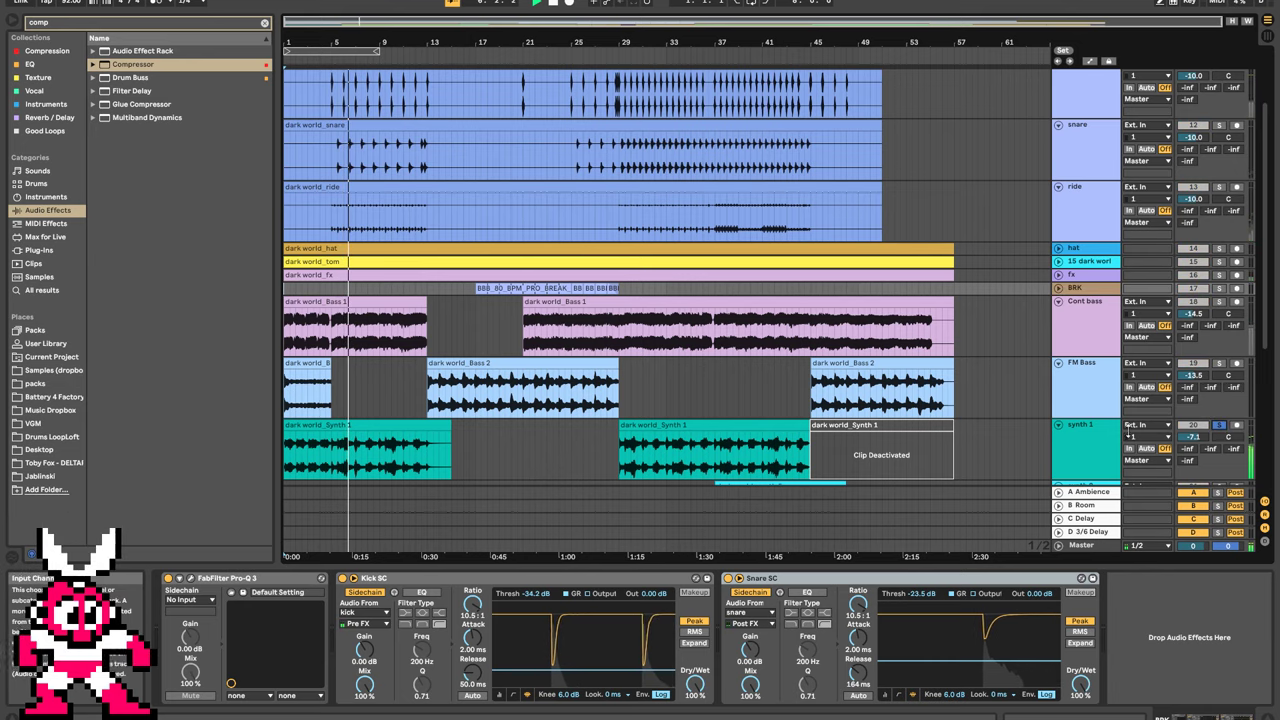
pyautogui.click(1220, 428)
pyautogui.scroll(-5, 1198, 388)
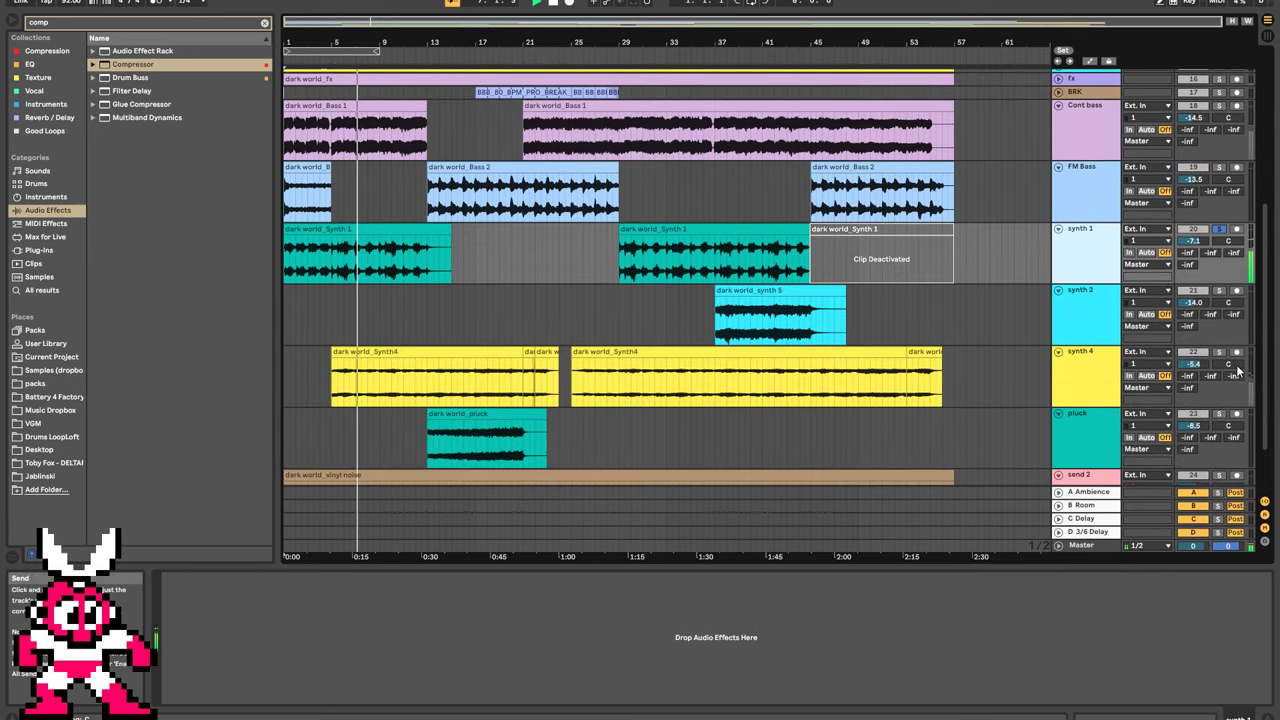
pyautogui.click(1219, 352)
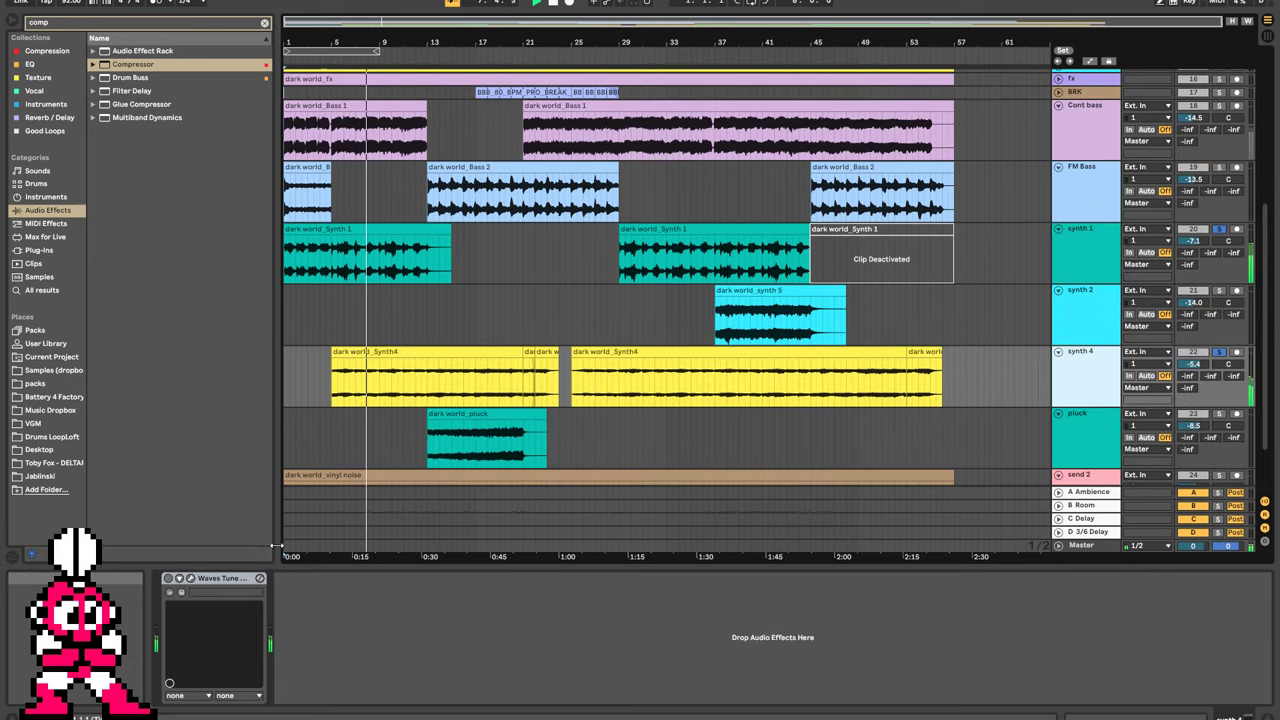
# Replace the Waves Tune plug-in on synth 4 with Maserati VX1 Stereo, found by searching the plug-ins for "mas".
pyautogui.click(222, 579)
pyautogui.press('Delete')
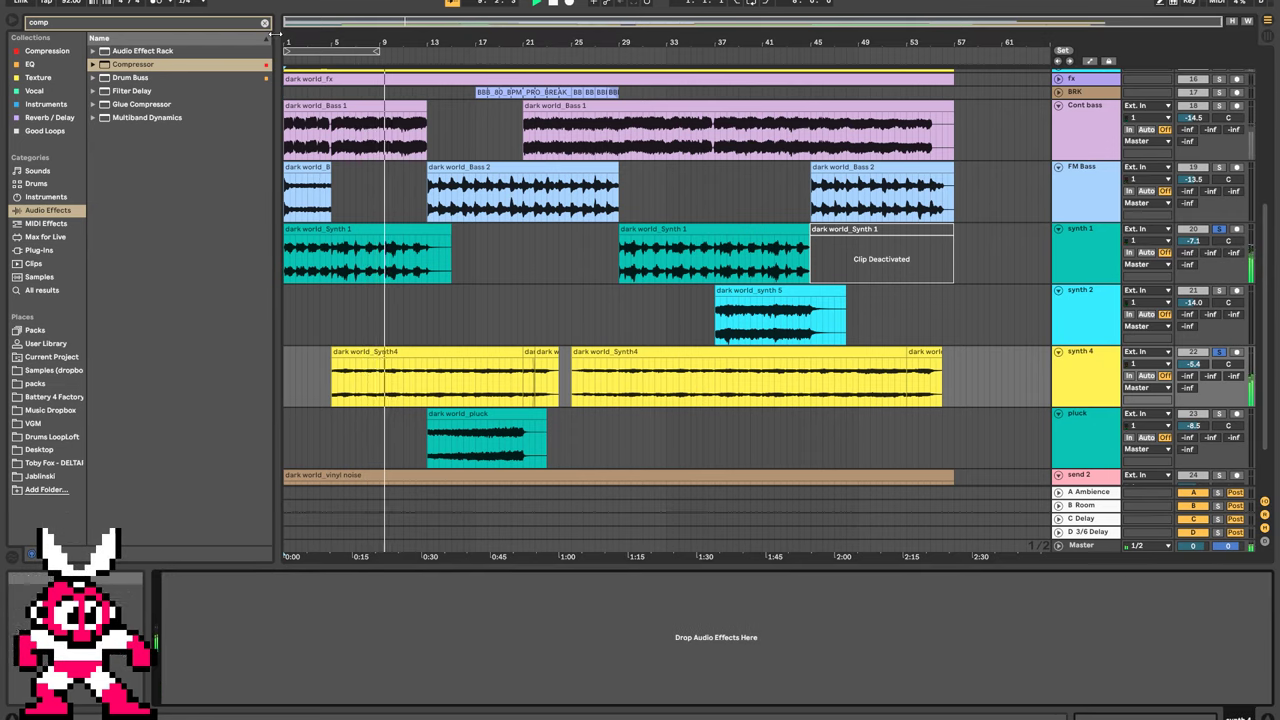
pyautogui.press('Escape')
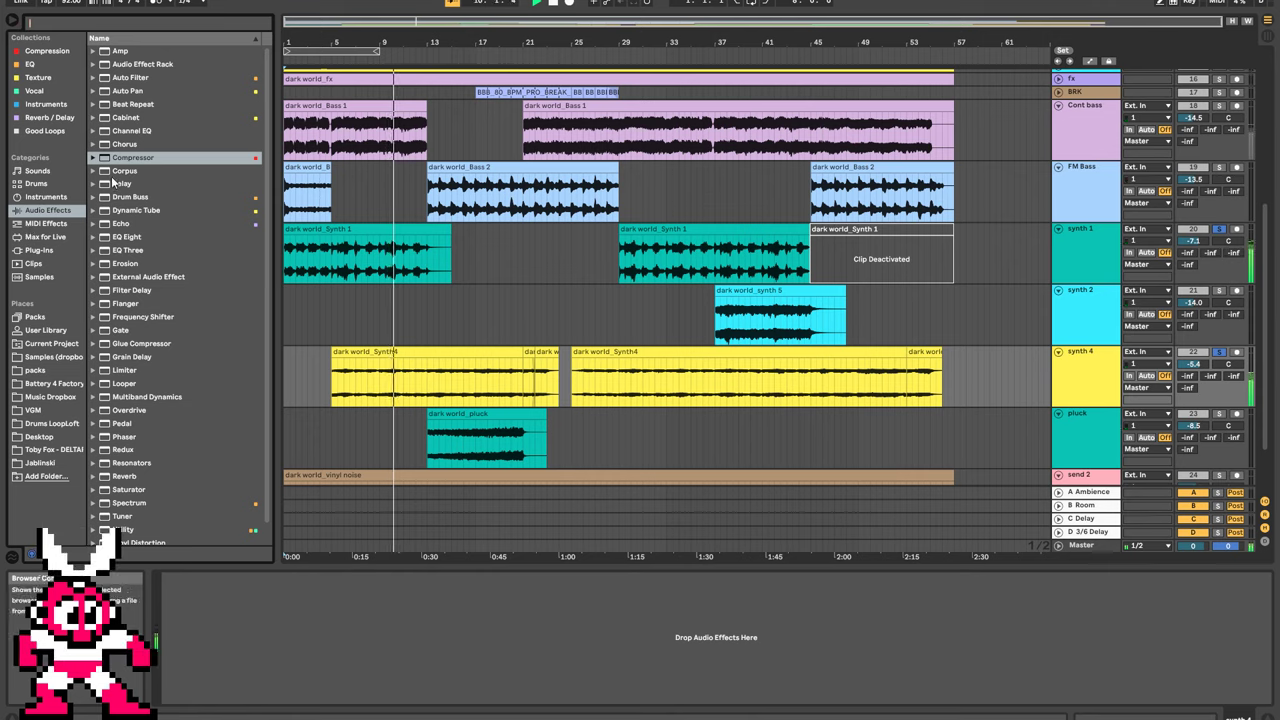
pyautogui.click(55, 251)
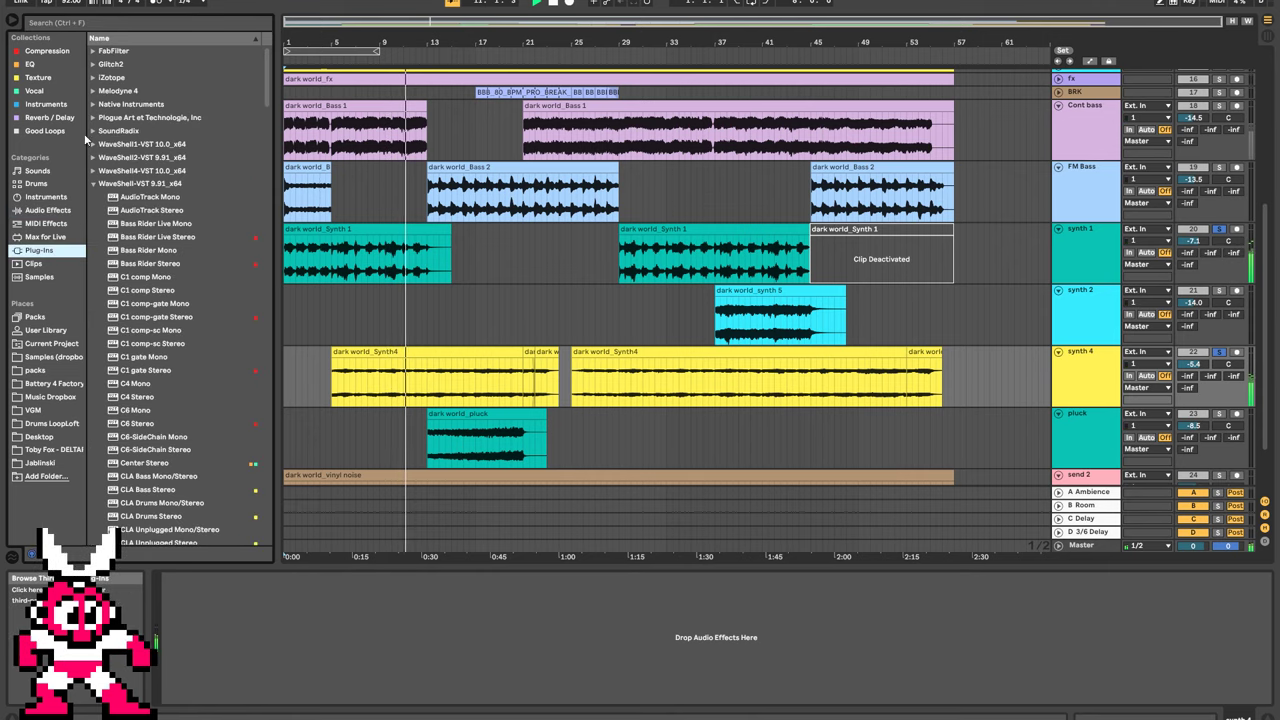
pyautogui.click(93, 23)
pyautogui.write('mas')
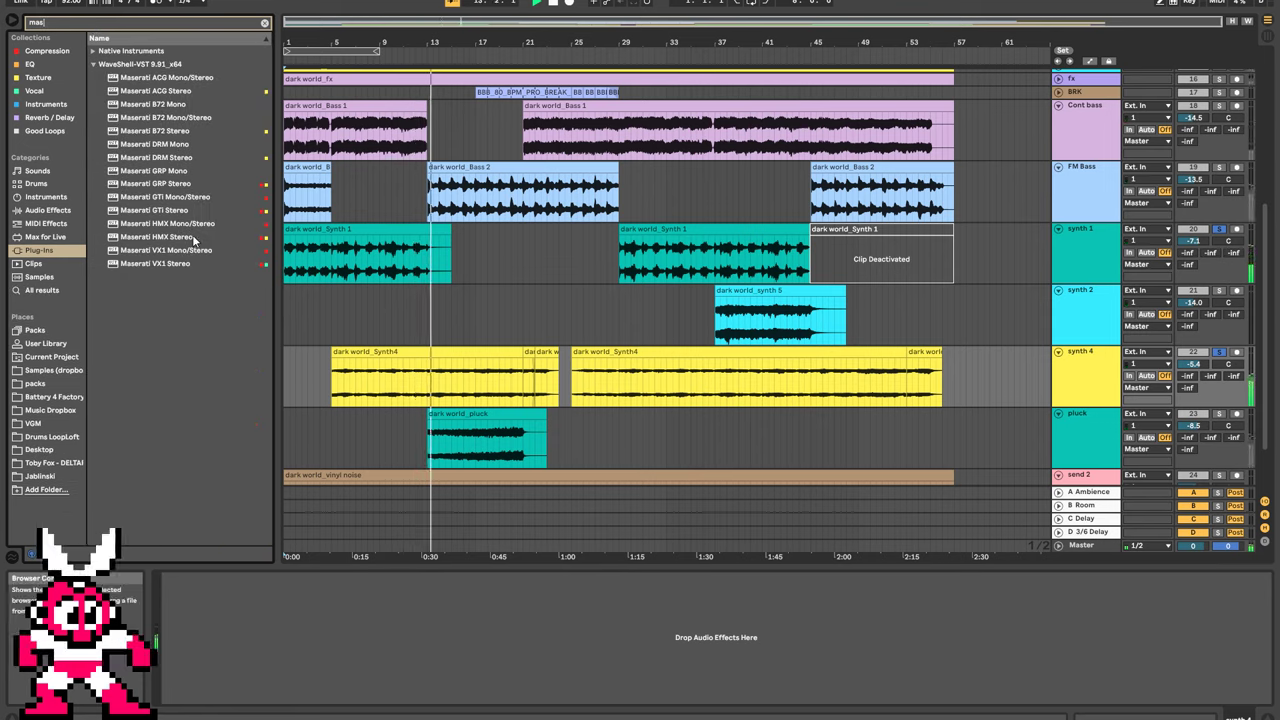
pyautogui.click(173, 264)
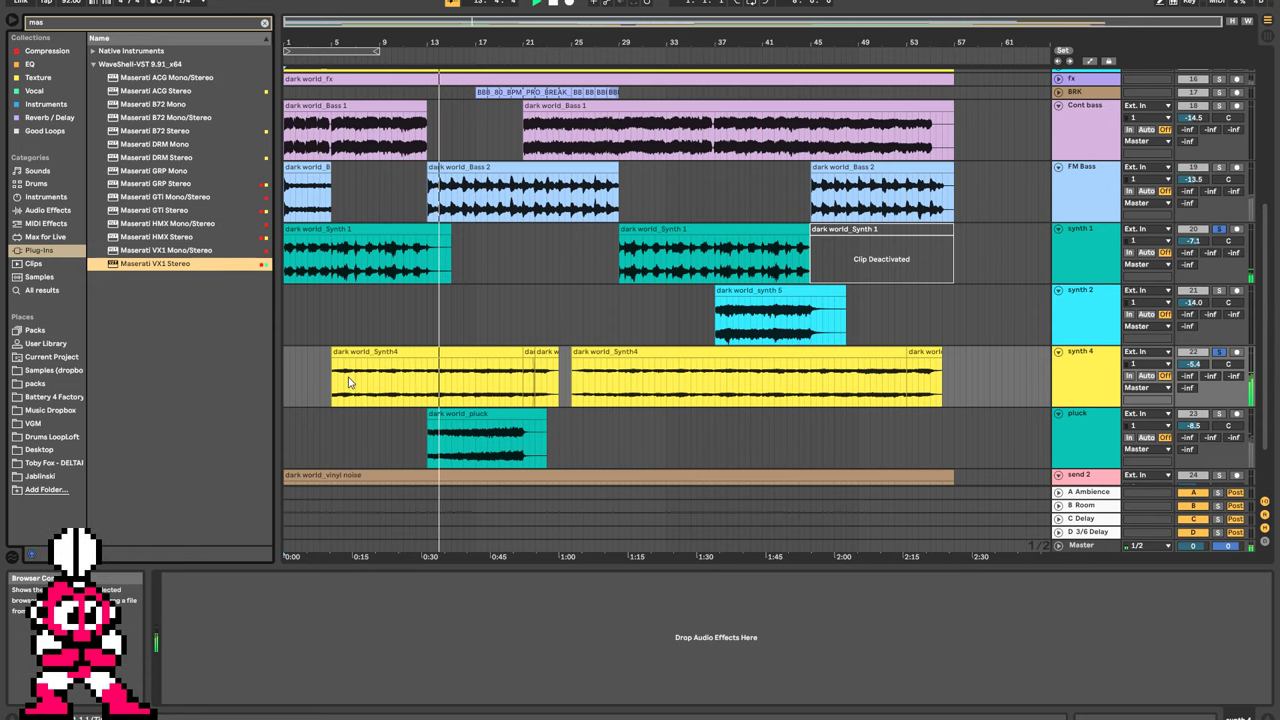
pyautogui.moveTo(1128, 390); pyautogui.dragTo(1146, 389)
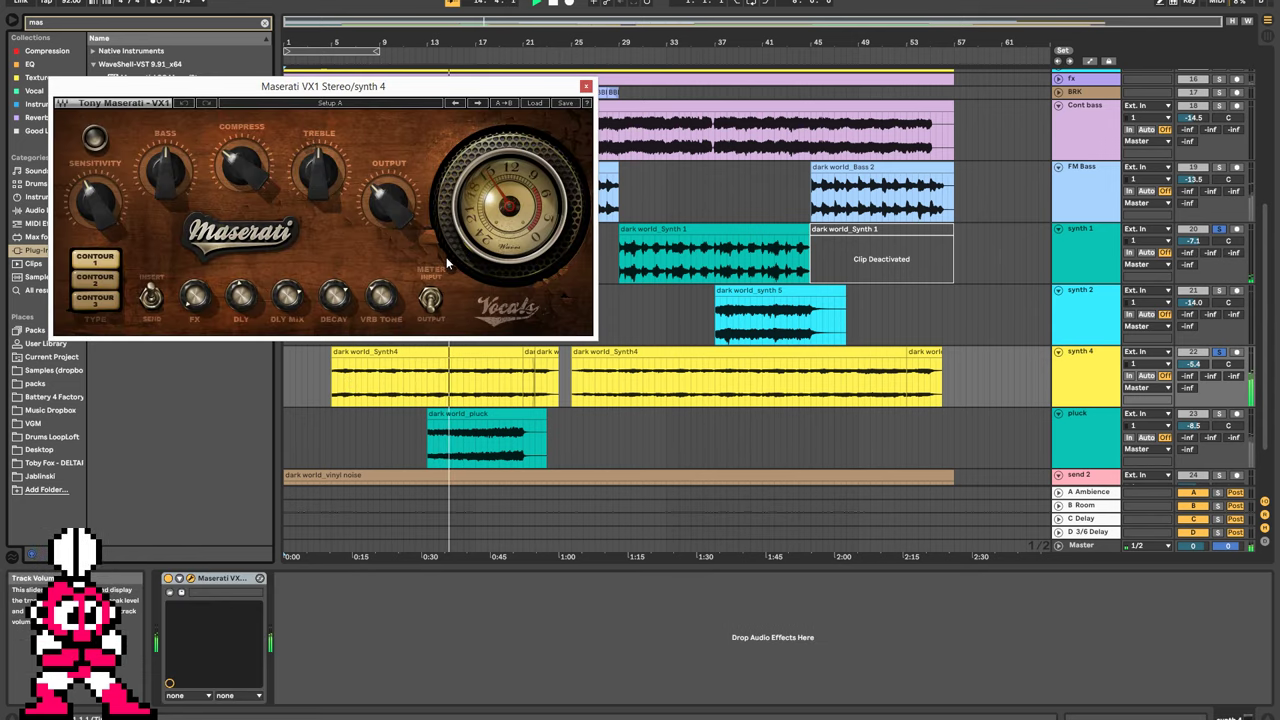
# Load the Contour 2 preset RWL Float Yer Own in Maserati VX1, raise its Sensitivity, and adjust its Output.
pyautogui.click(535, 103)
pyautogui.moveTo(640, 194)
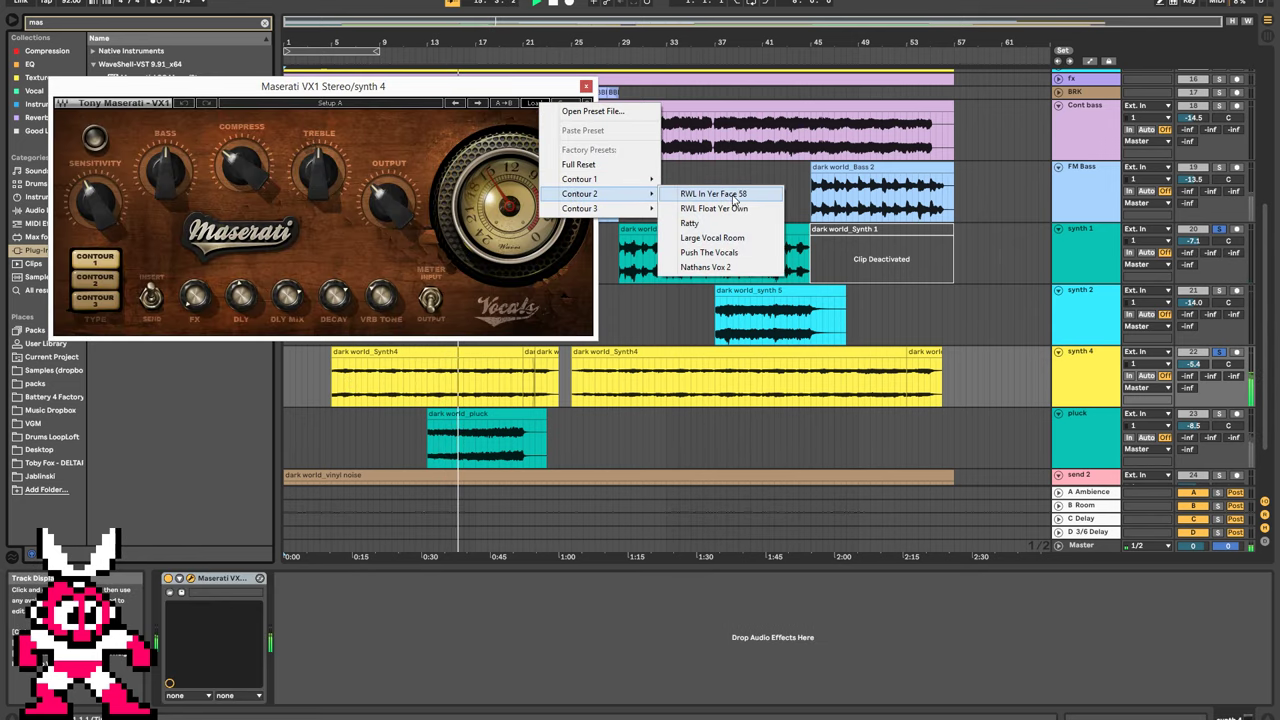
pyautogui.click(766, 210)
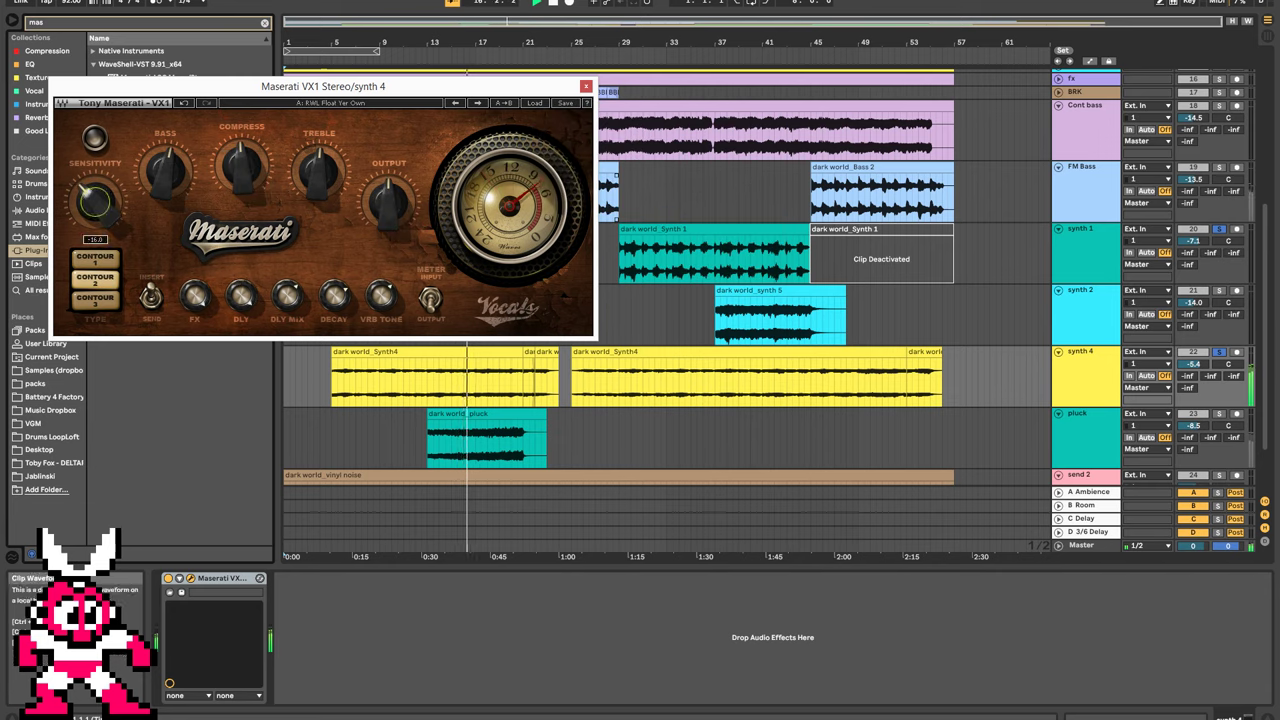
pyautogui.moveTo(95, 202); pyautogui.dragTo(95, 150)
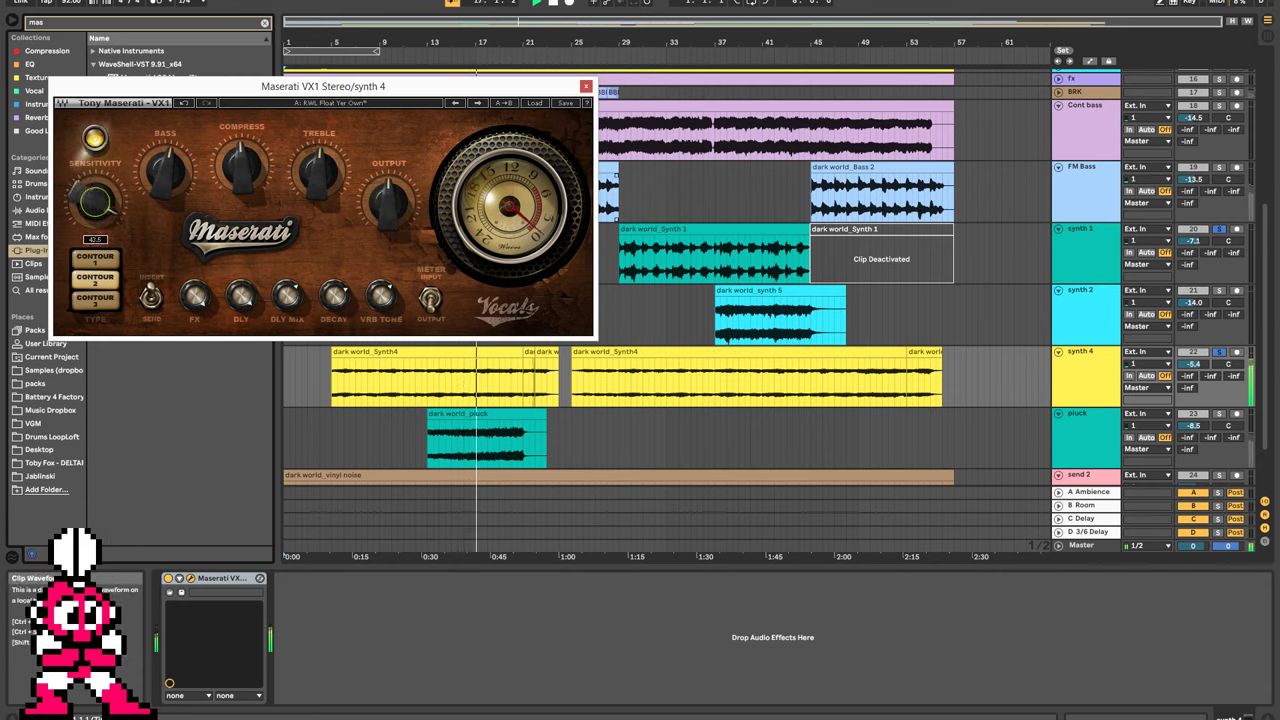
pyautogui.moveTo(387, 203); pyautogui.dragTo(387, 225)
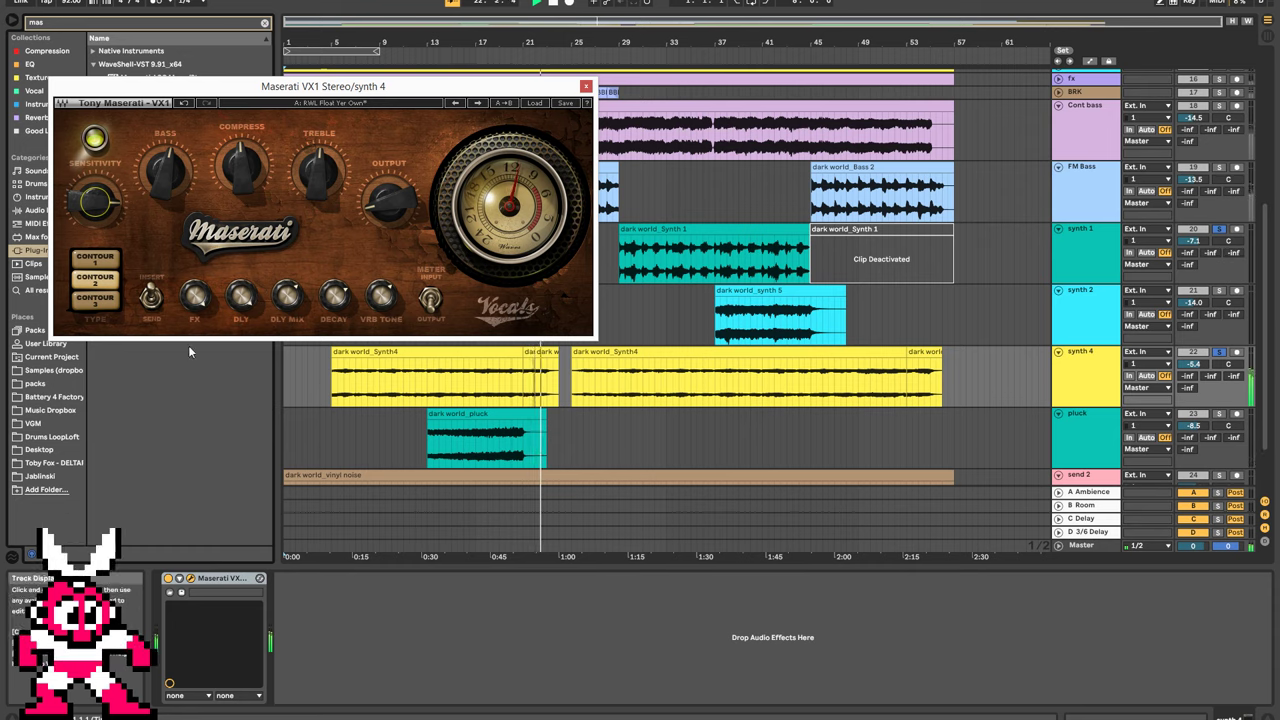
# Replay synth 4 from bar 5, compare it with Maserati VX1 bypassed, and readjust the plug-in's Output.
pyautogui.click(333, 392)
pyautogui.press('space')
pyautogui.click(168, 579)
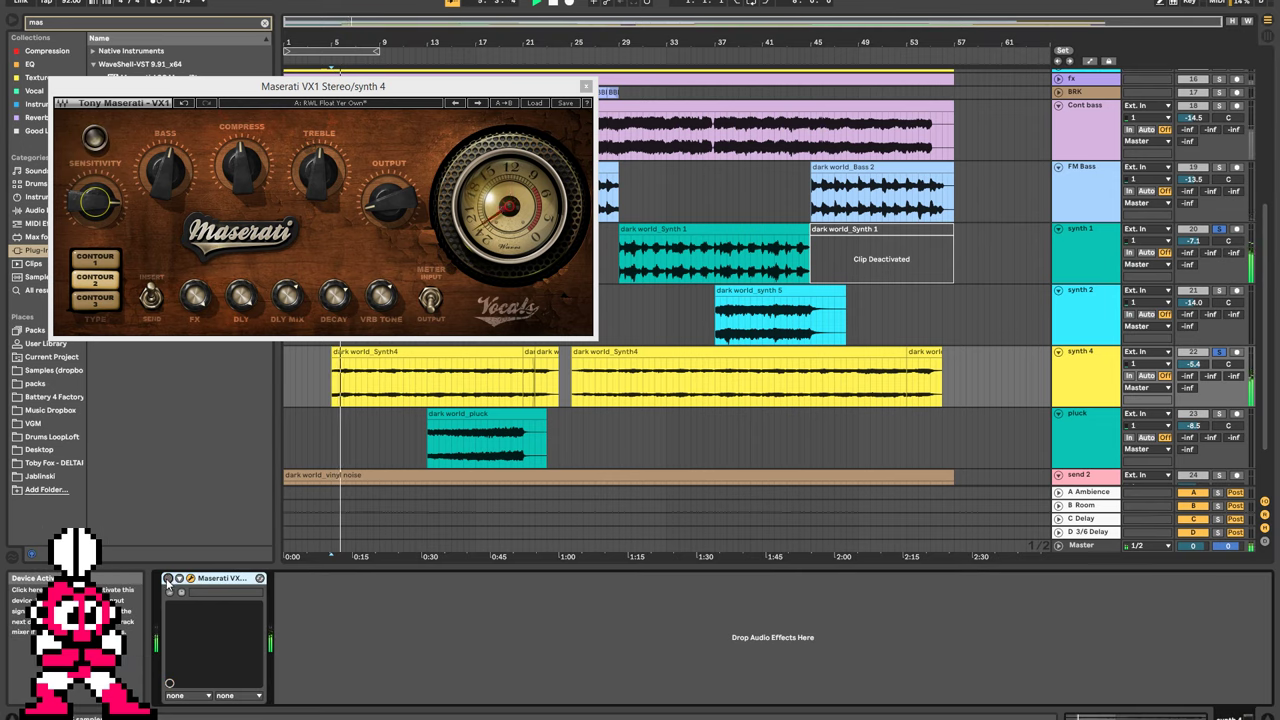
pyautogui.moveTo(399, 198); pyautogui.dragTo(399, 230)
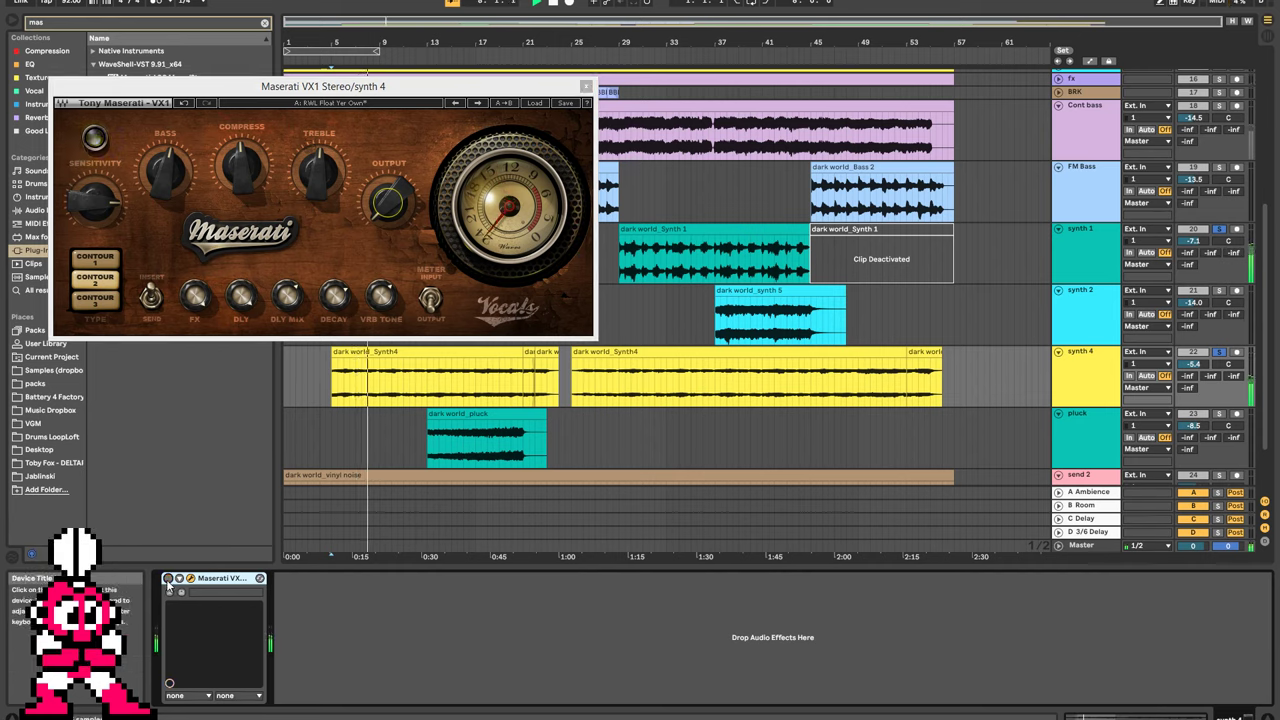
pyautogui.click(425, 350)
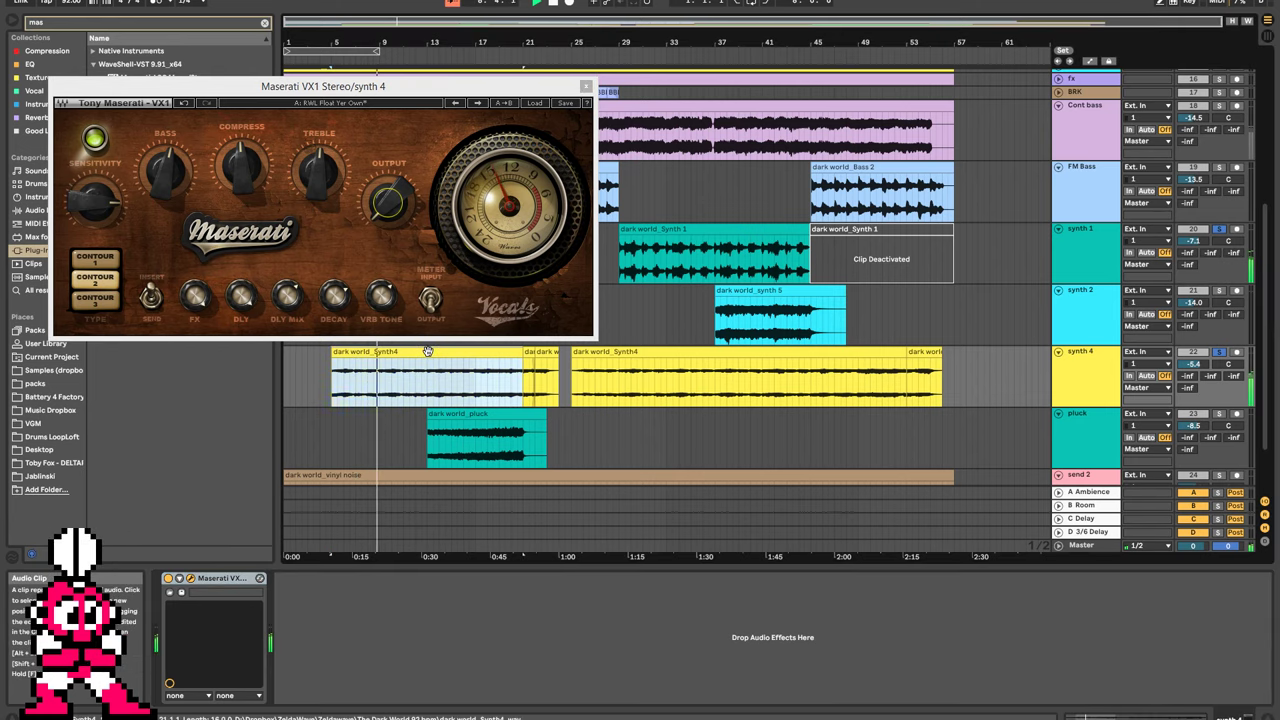
# Set the synth 4 track volume to -4.8 dB and close the Maserati VX1 window.
pyautogui.click(1218, 385)
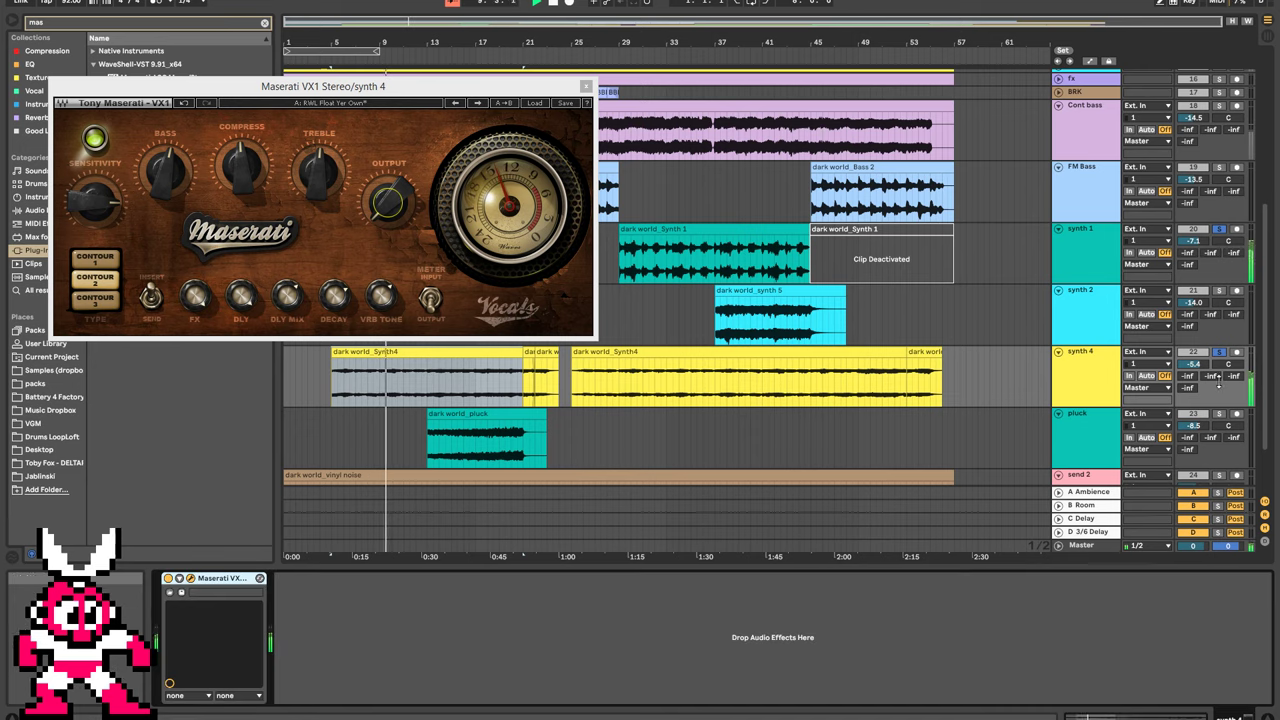
pyautogui.click(1200, 366)
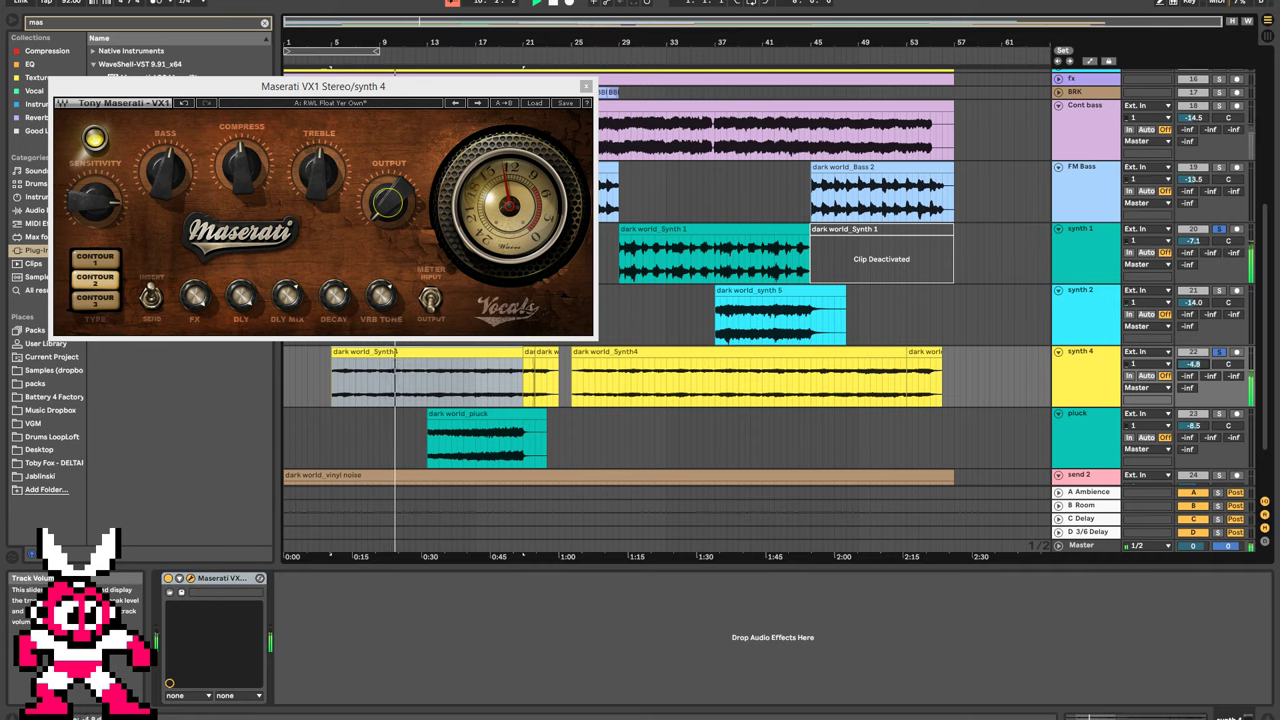
pyautogui.moveTo(1193, 364); pyautogui.dragTo(1193, 358)
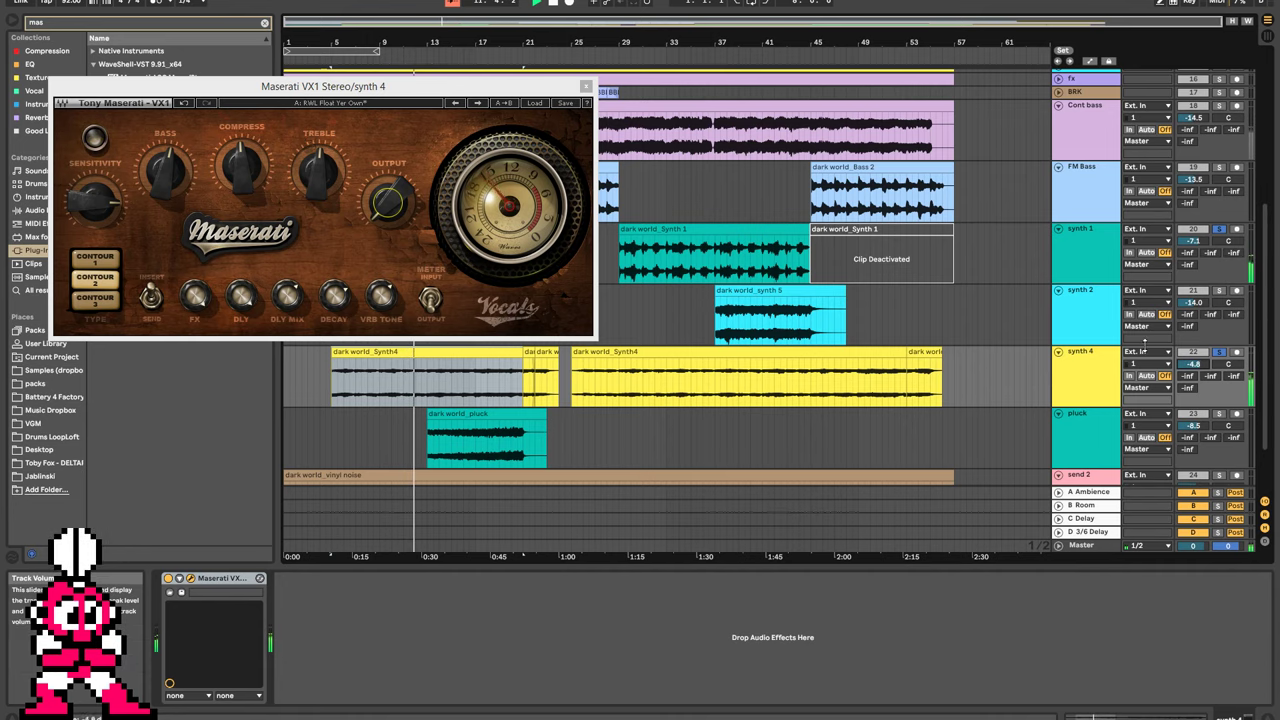
pyautogui.click(586, 87)
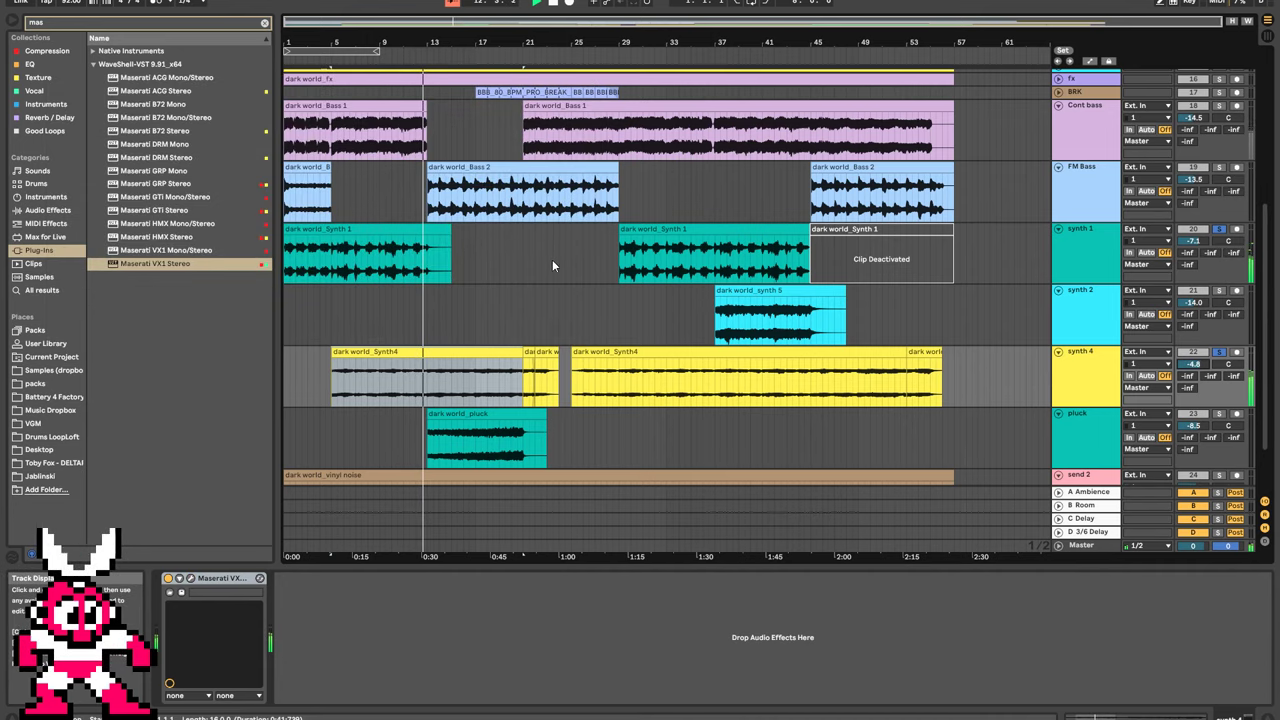
# Add the Cont bass and FM Bass tracks to the soloed synths.
pyautogui.click(1219, 106)
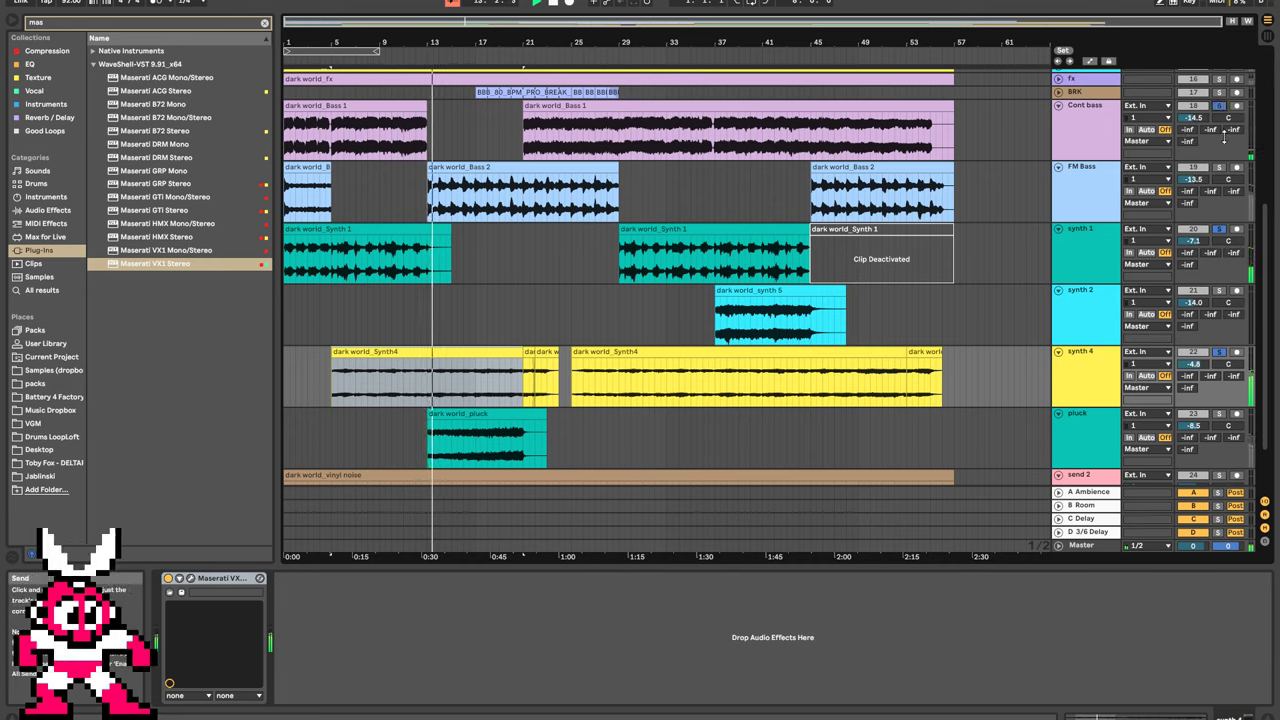
pyautogui.click(1219, 167)
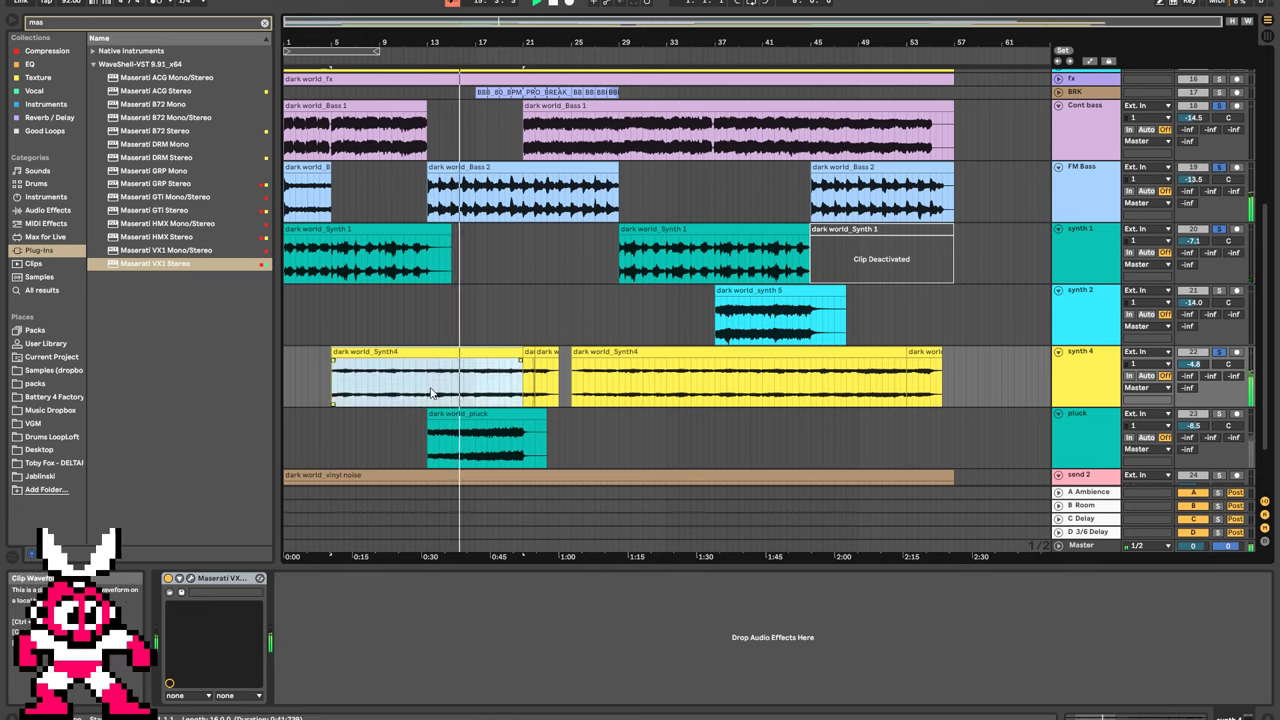
# Add FabFilter Pro-Q 3 after Maserati VX1 on synth 4 and set a low cut at about 140 Hz.
pyautogui.click(148, 22)
pyautogui.press('BackSpace')
pyautogui.press('BackSpace')
pyautogui.press('BackSpace')
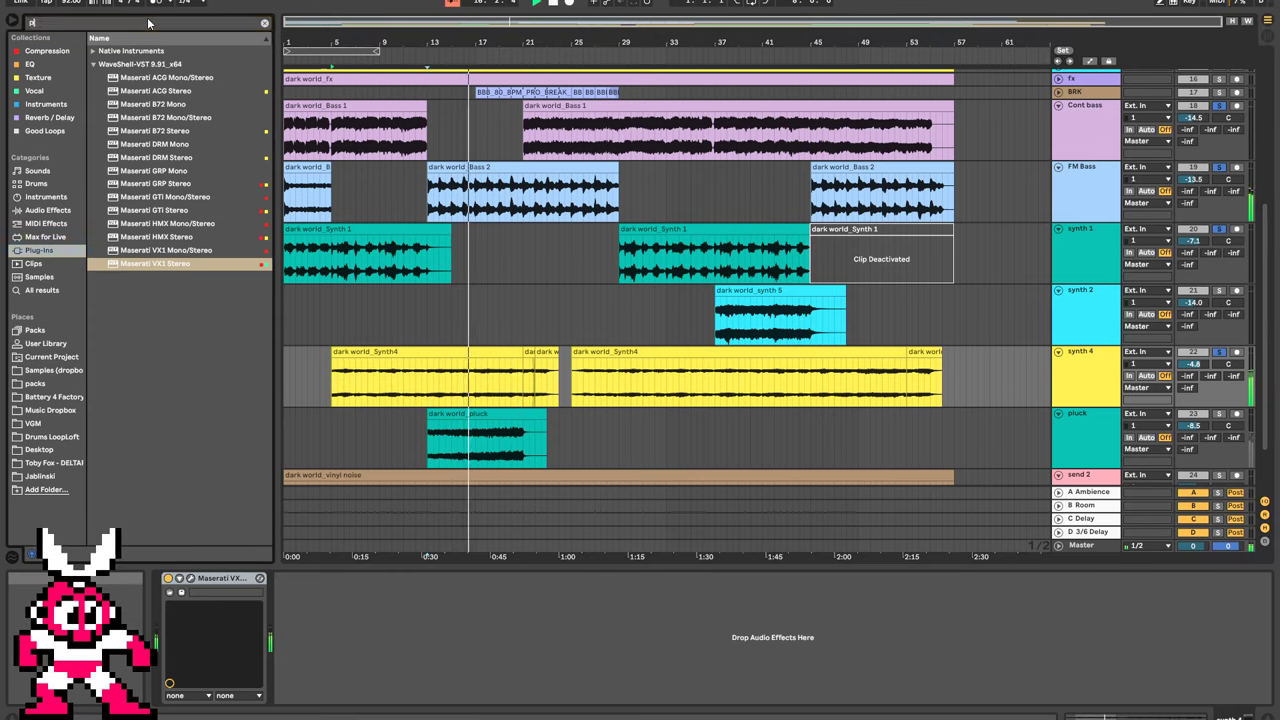
pyautogui.write('pro-q')
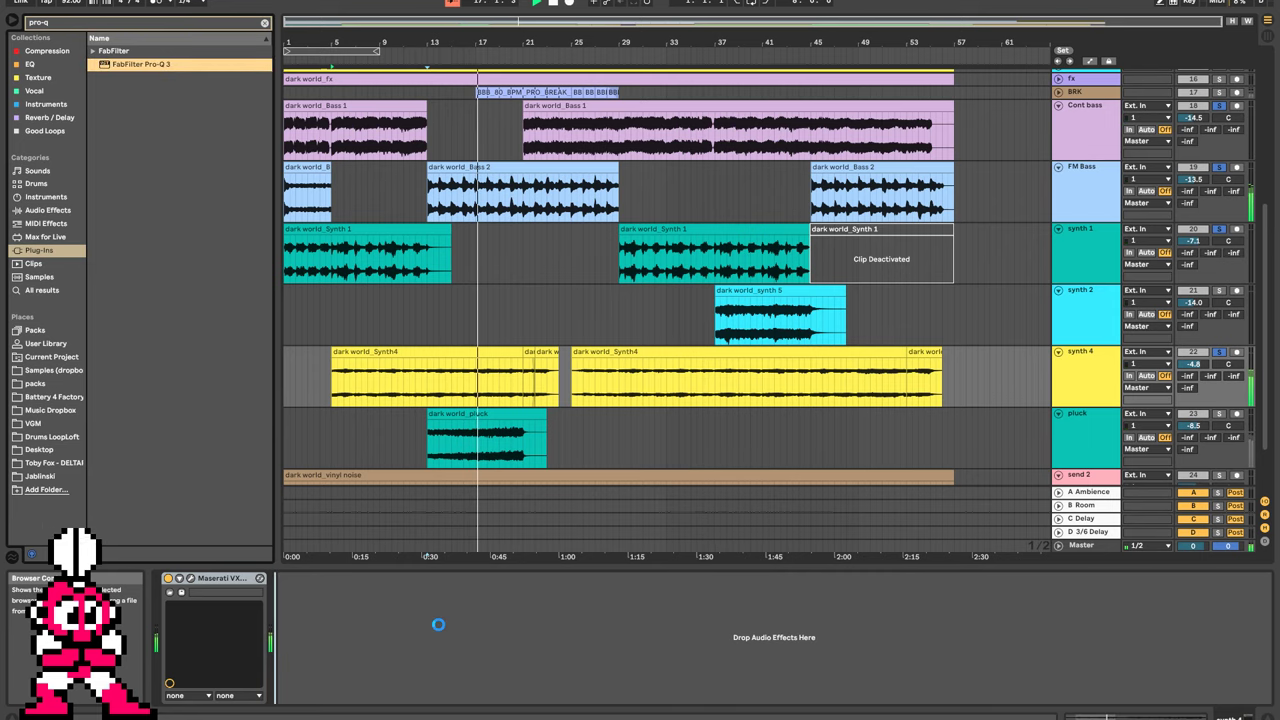
pyautogui.press('Return')
pyautogui.click(65, 279)
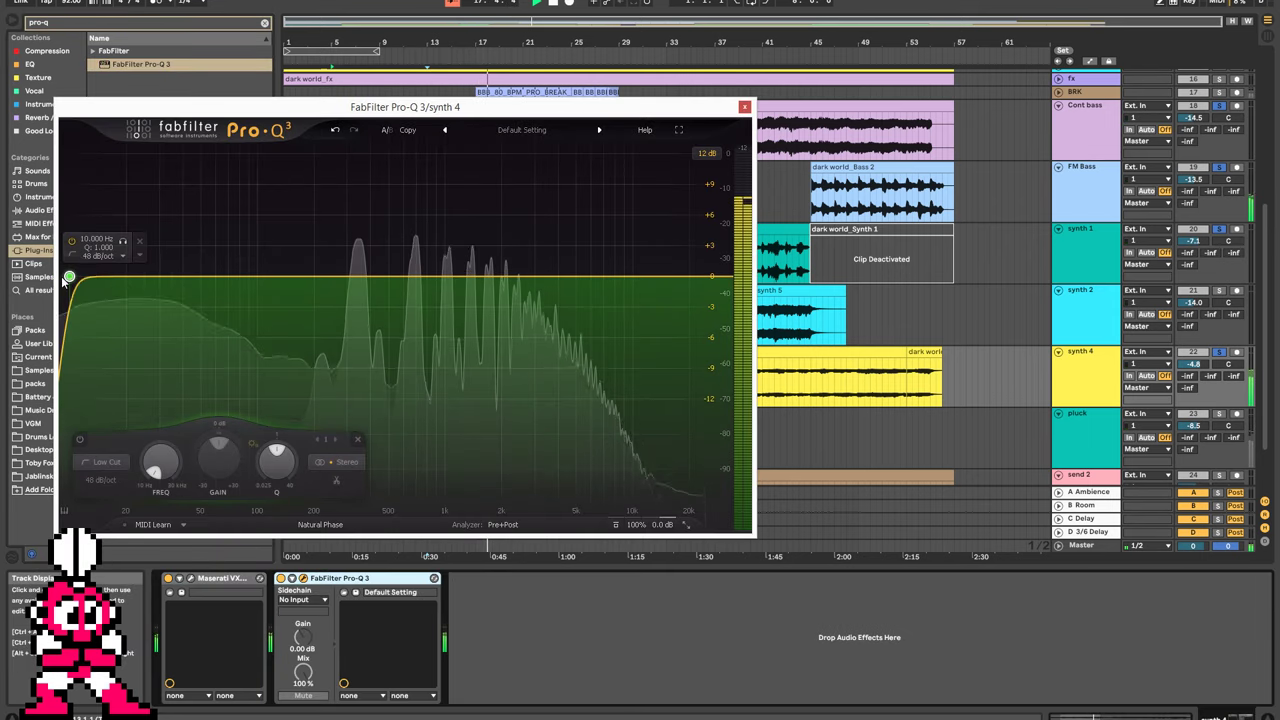
pyautogui.moveTo(71, 280); pyautogui.dragTo(285, 283)
# Add a bell cut of about -5.6 dB at 674.73 Hz with a Q of about 2.6.
pyautogui.moveTo(410, 277); pyautogui.dragTo(413, 337)
pyautogui.scroll(3, 440, 177)
pyautogui.scroll(3, 414, 337)
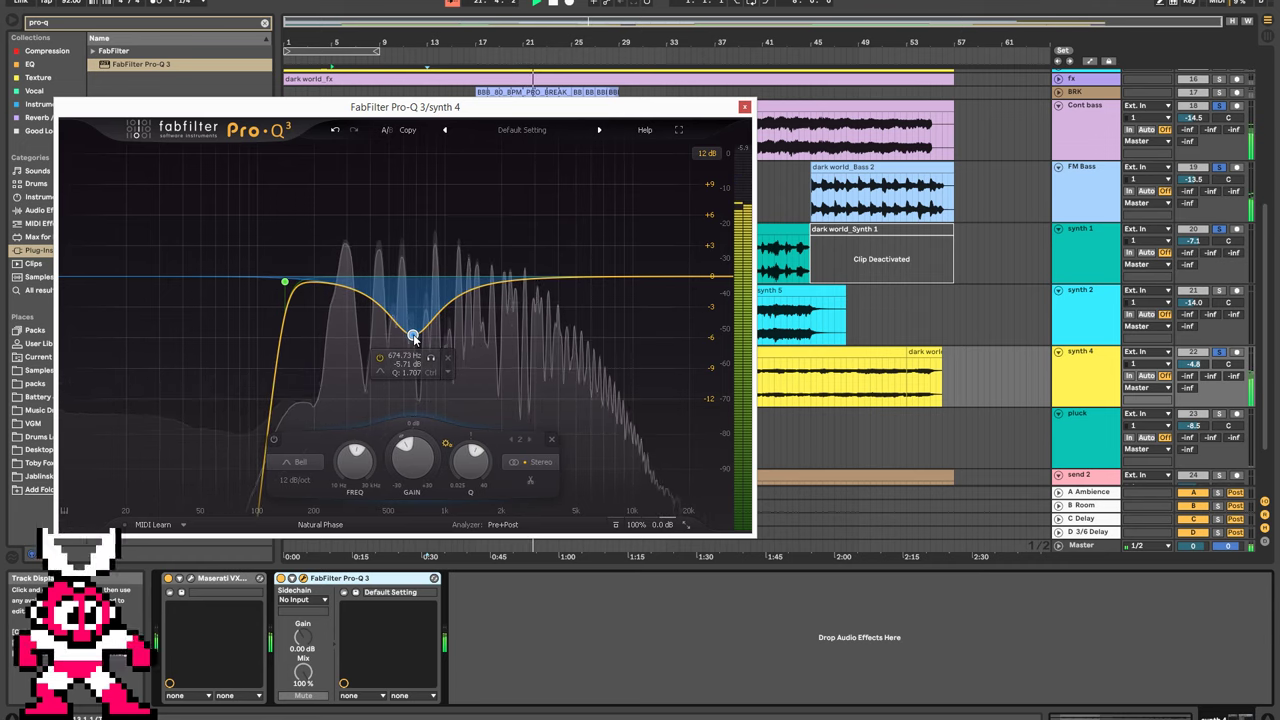
pyautogui.scroll(1, 414, 334)
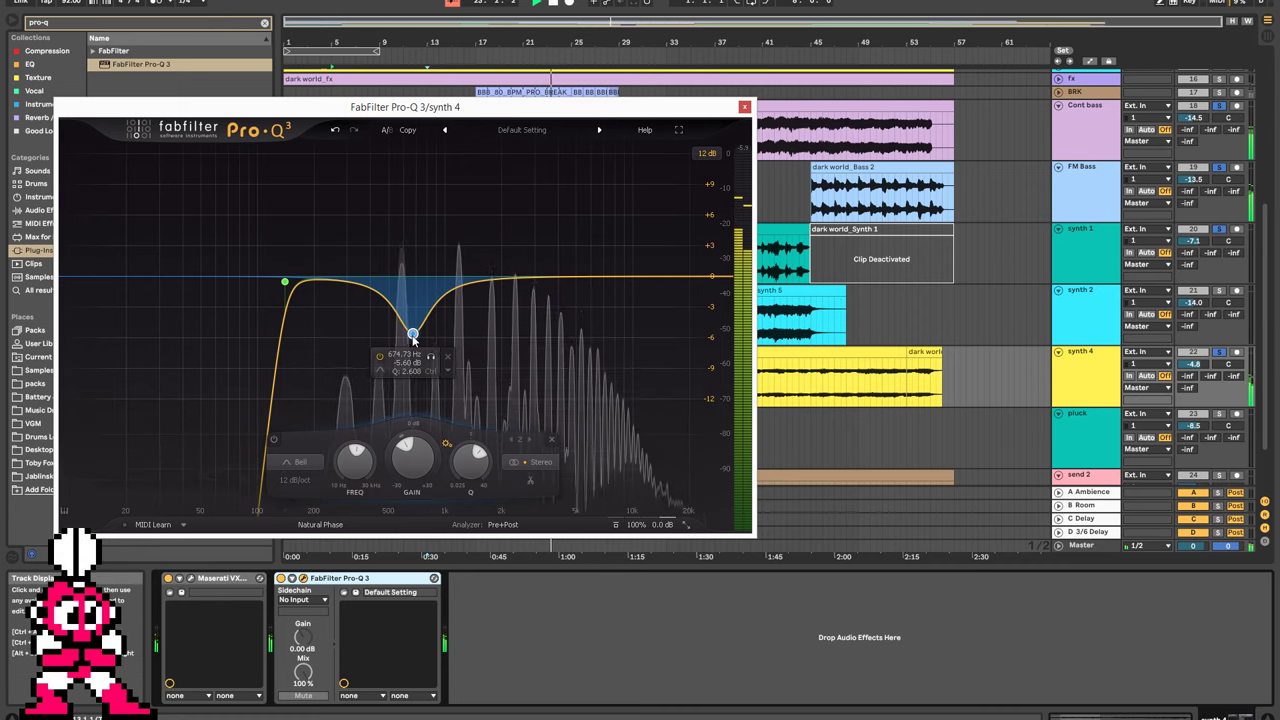
# Move the bell cut to 1225.8 Hz at -7.33 dB and compare the sound with the band bypassed.
pyautogui.moveTo(459, 276)
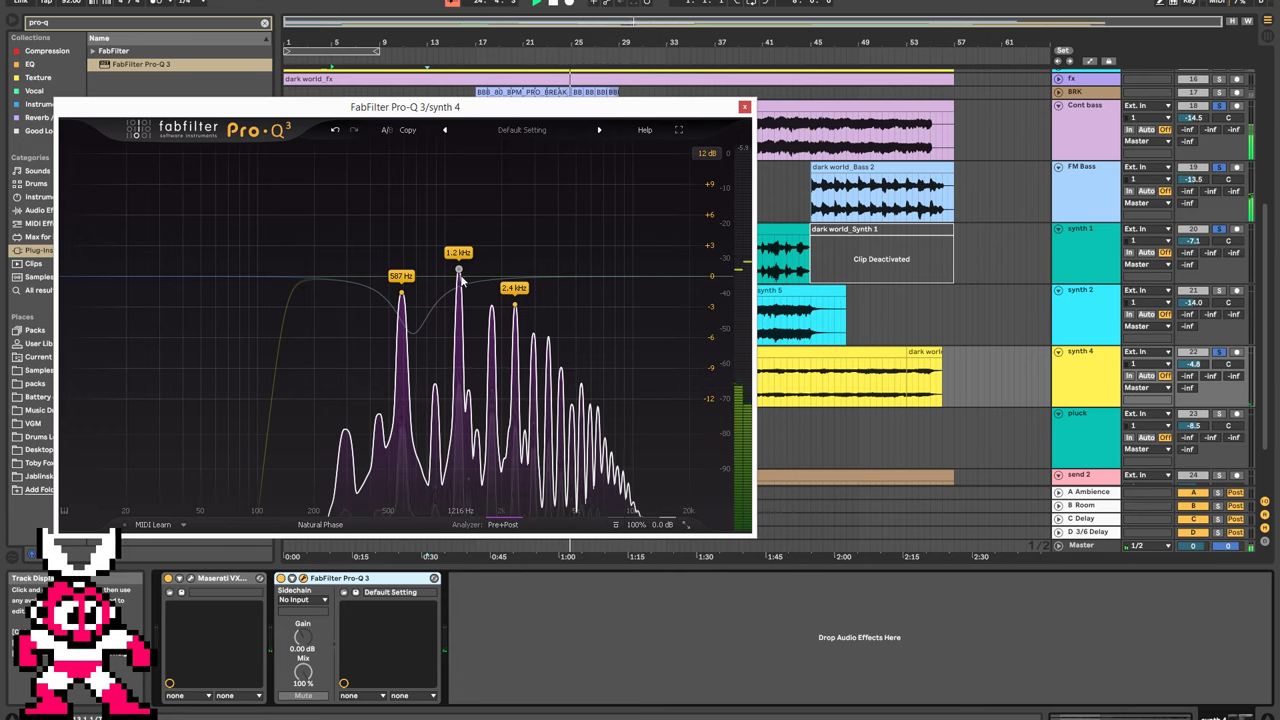
pyautogui.moveTo(413, 335)
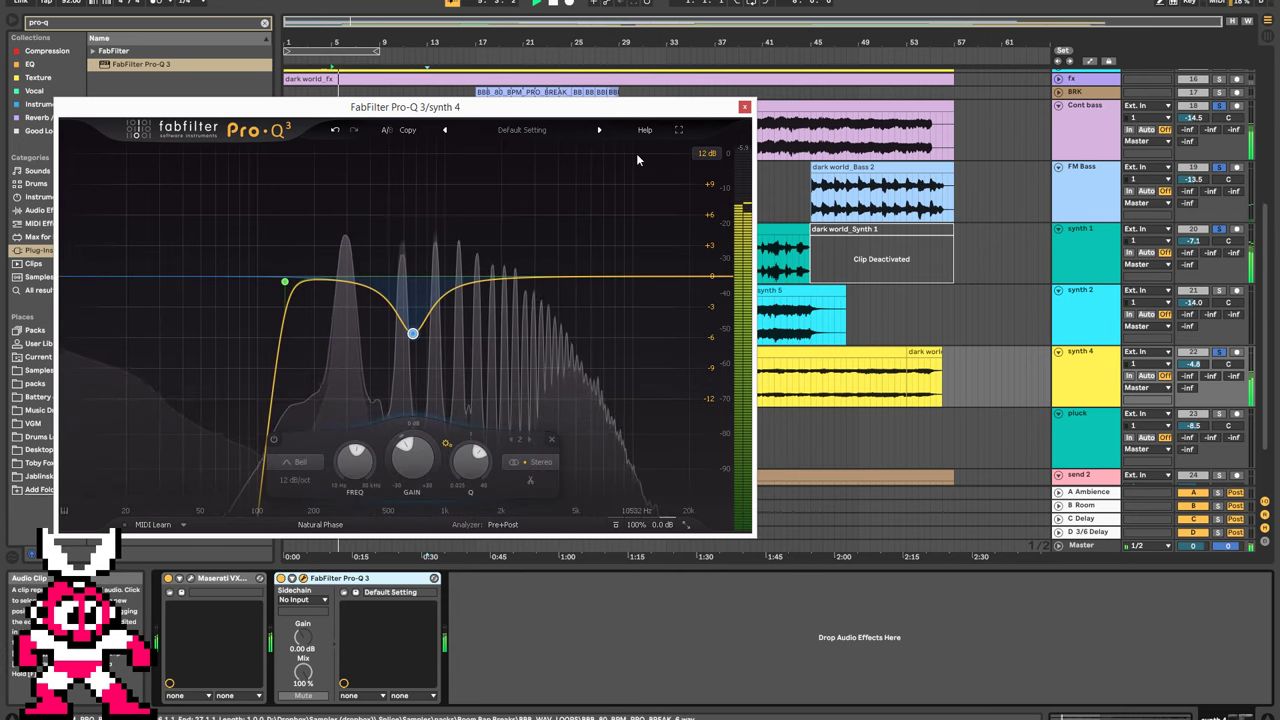
pyautogui.moveTo(413, 335); pyautogui.dragTo(461, 352)
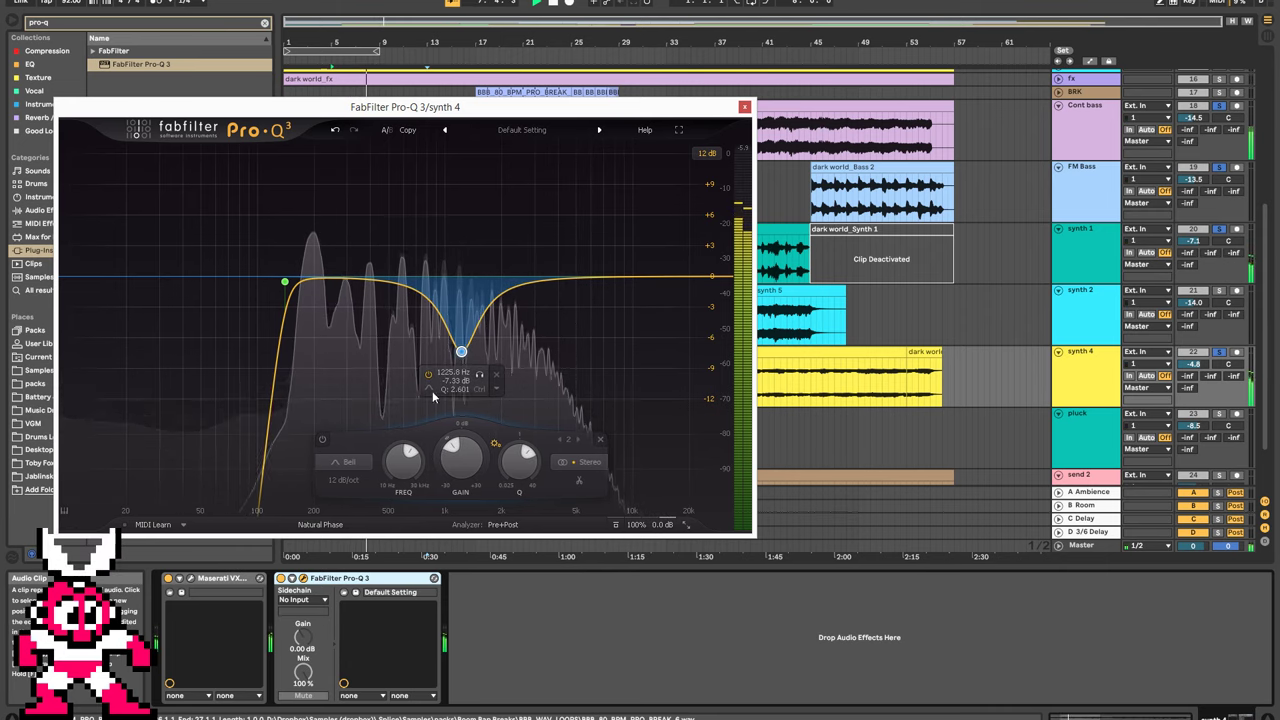
pyautogui.click(322, 441)
pyautogui.click(322, 441)
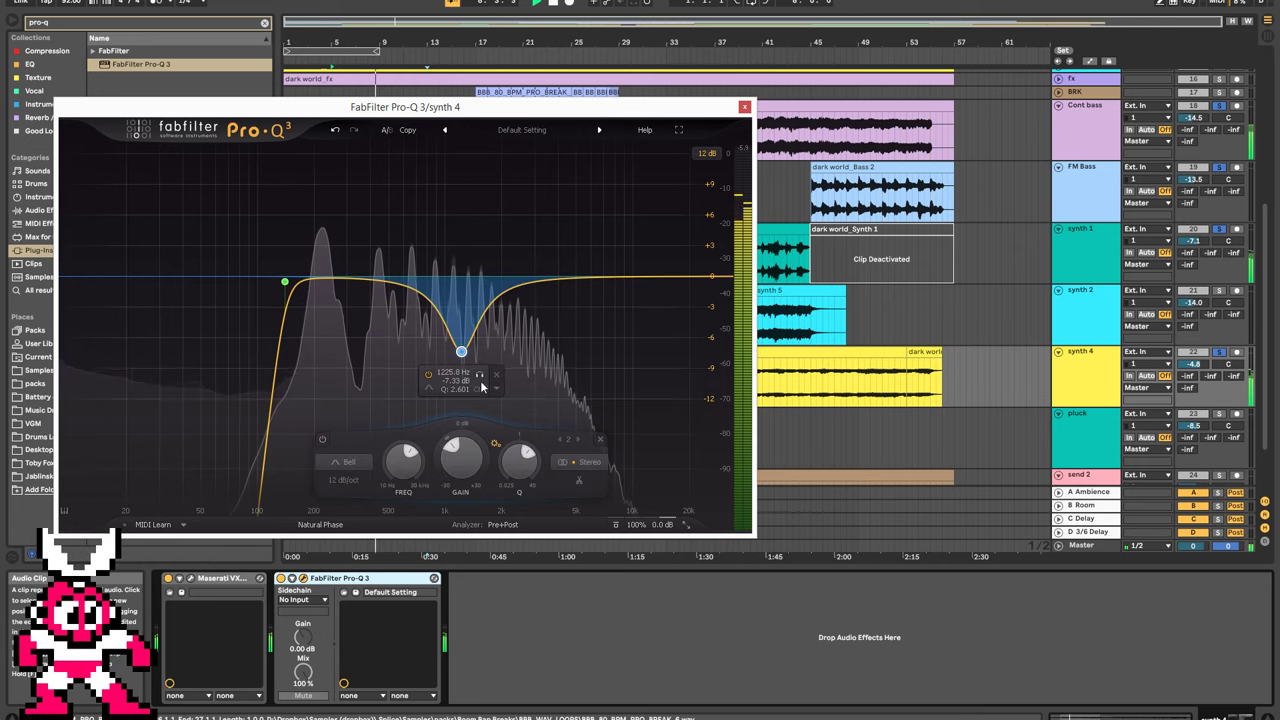
# Reduce the bell cut to -5.88 dB, try it on Mid, switch it to Side, and close the equalizer window.
pyautogui.click(575, 463)
pyautogui.click(588, 433)
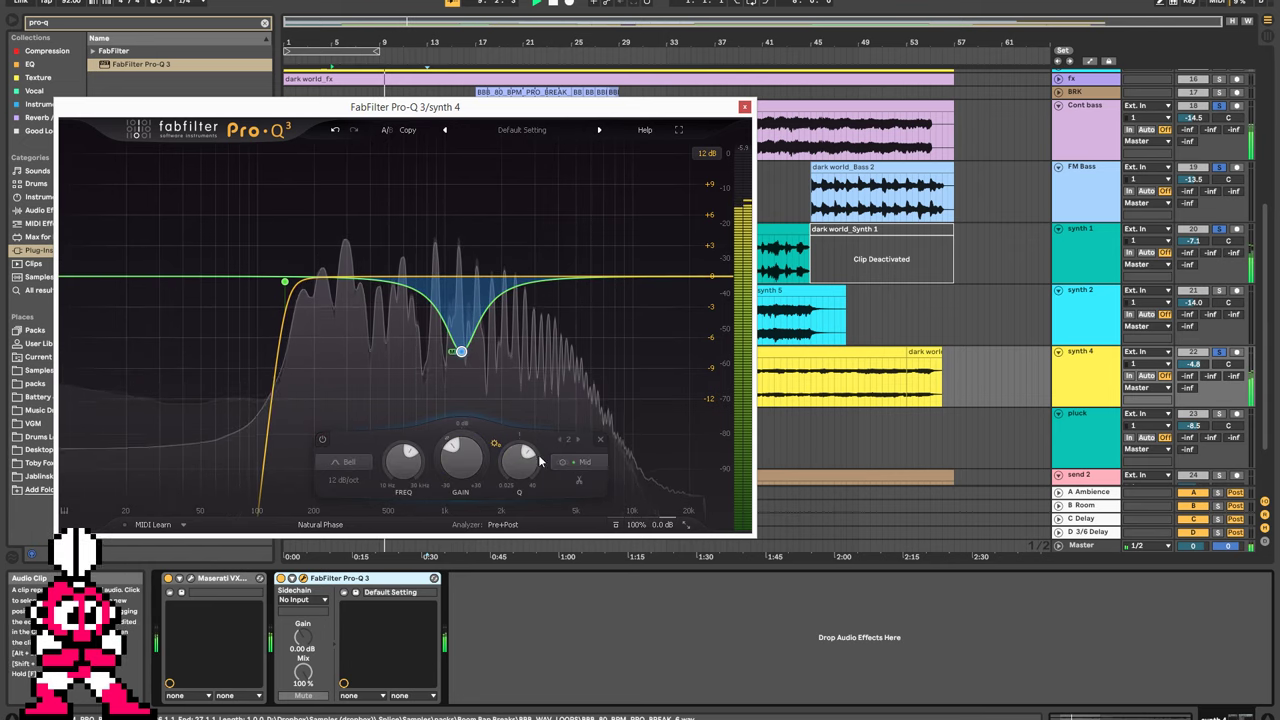
pyautogui.scroll(2, 461, 462)
pyautogui.scroll(3, 461, 462)
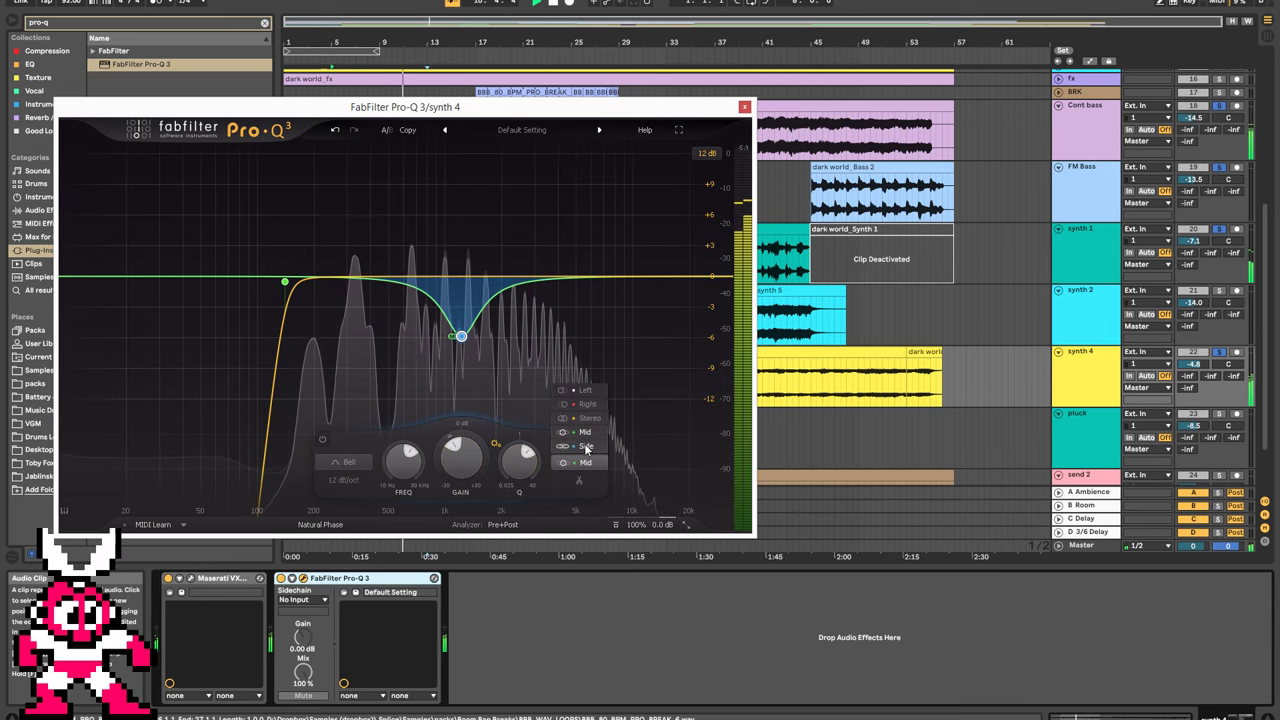
pyautogui.click(585, 446)
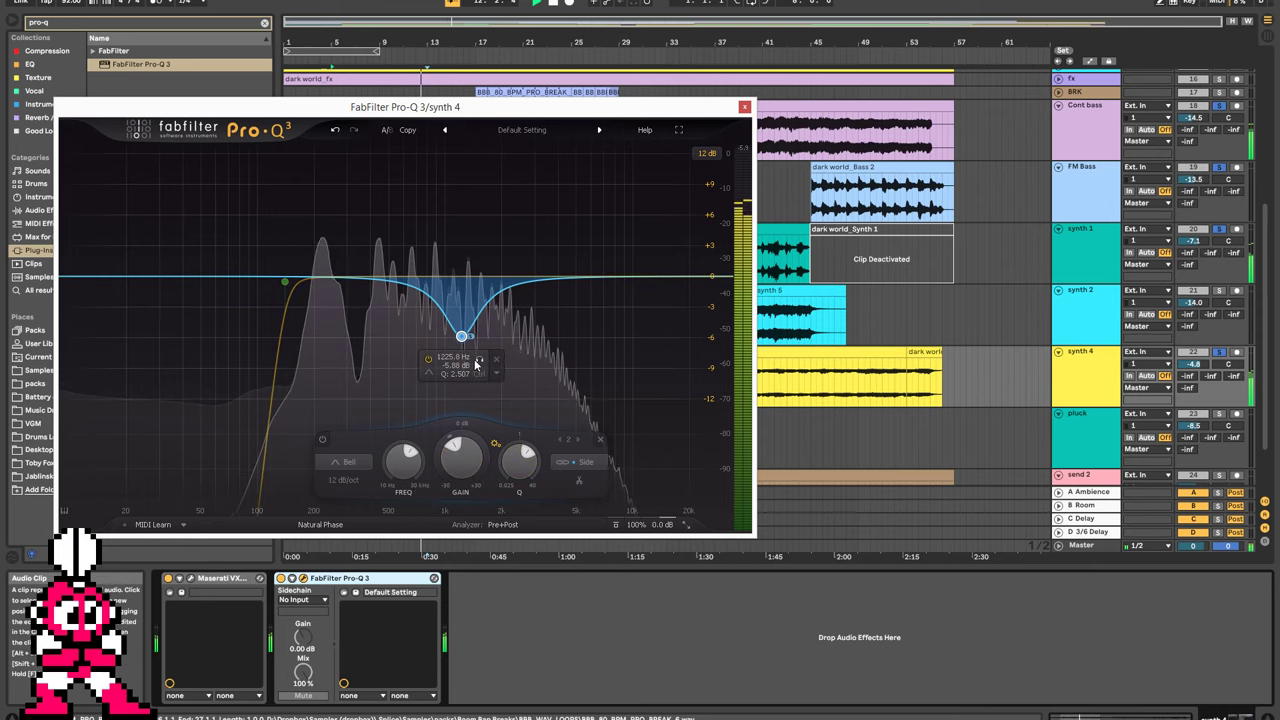
pyautogui.click(477, 361)
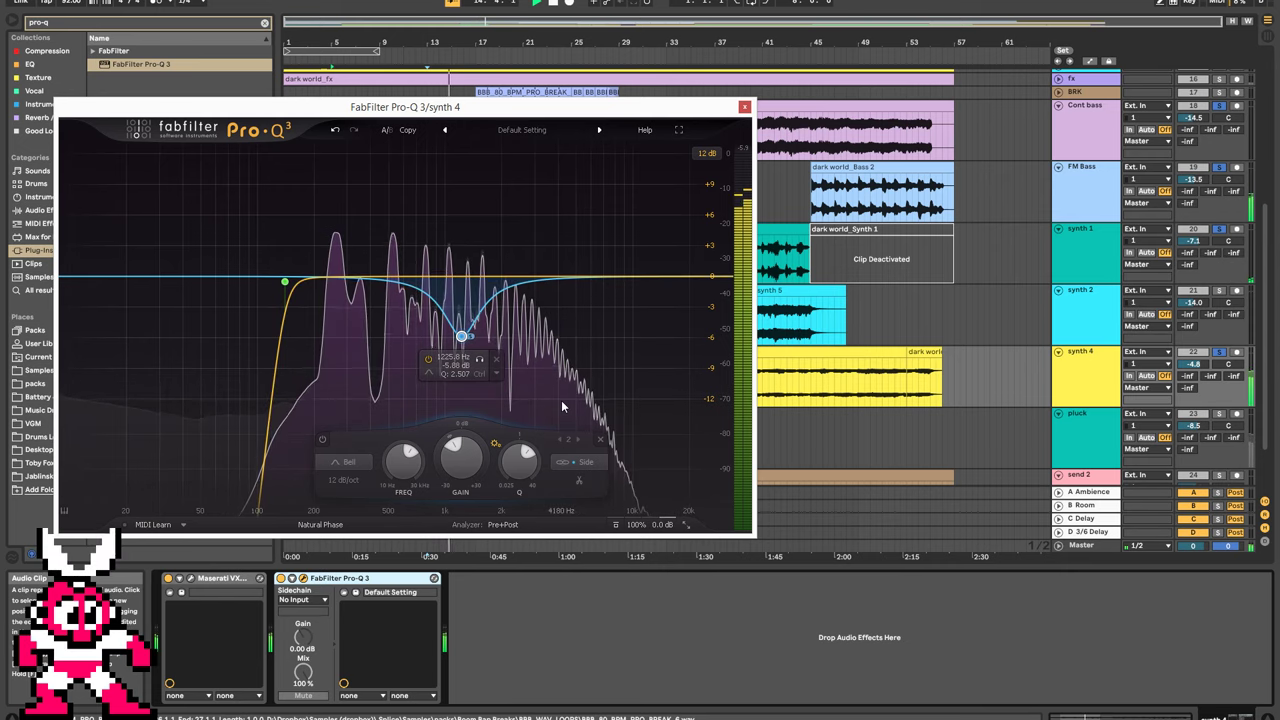
pyautogui.moveTo(562, 407)
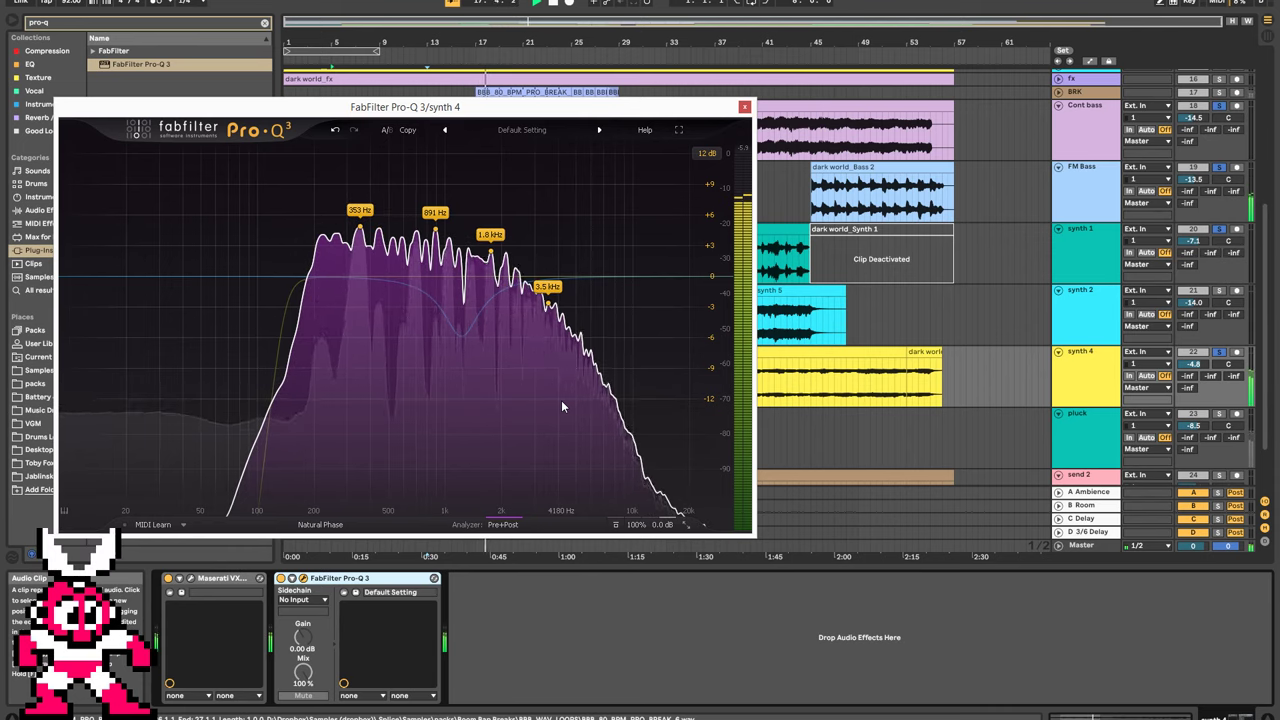
pyautogui.click(744, 107)
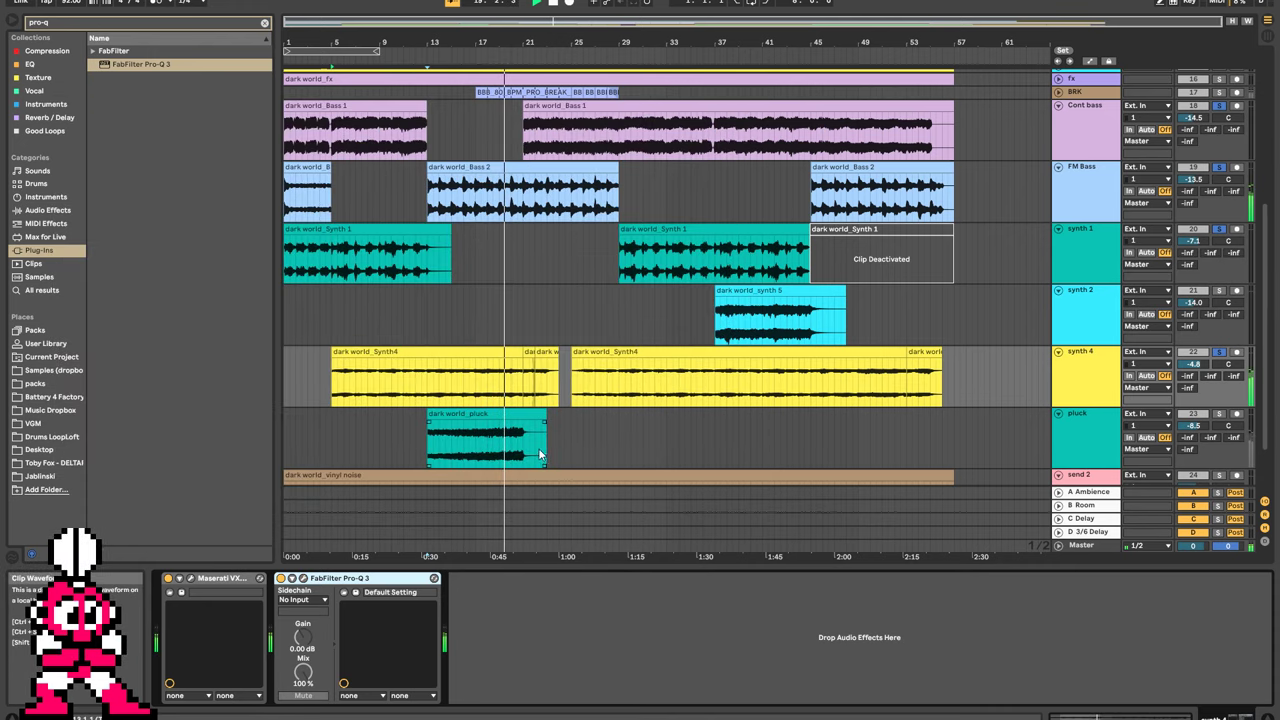
# Take the bass and synth tracks out of solo so the full mix plays.
pyautogui.click(578, 446)
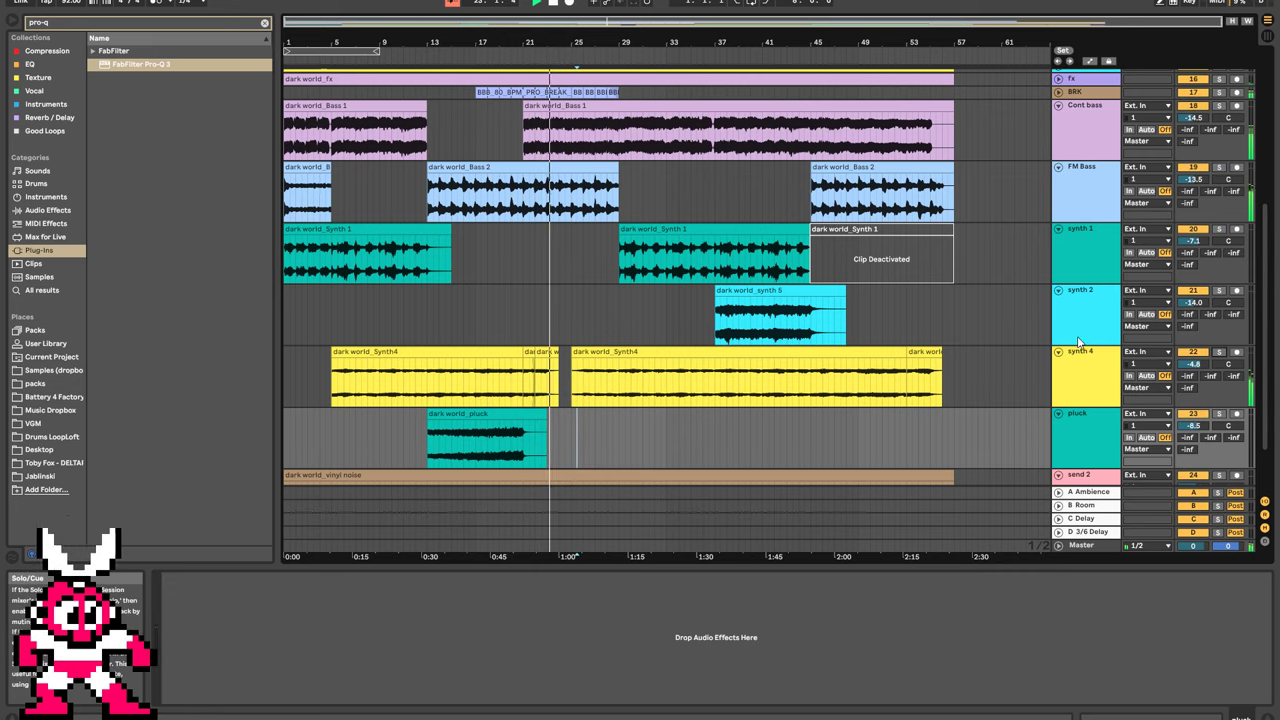
pyautogui.click(556, 263)
# Recolour the hat track and its dark world_hat clip blue to match the kick, snare and ride.
pyautogui.scroll(5, 575, 250)
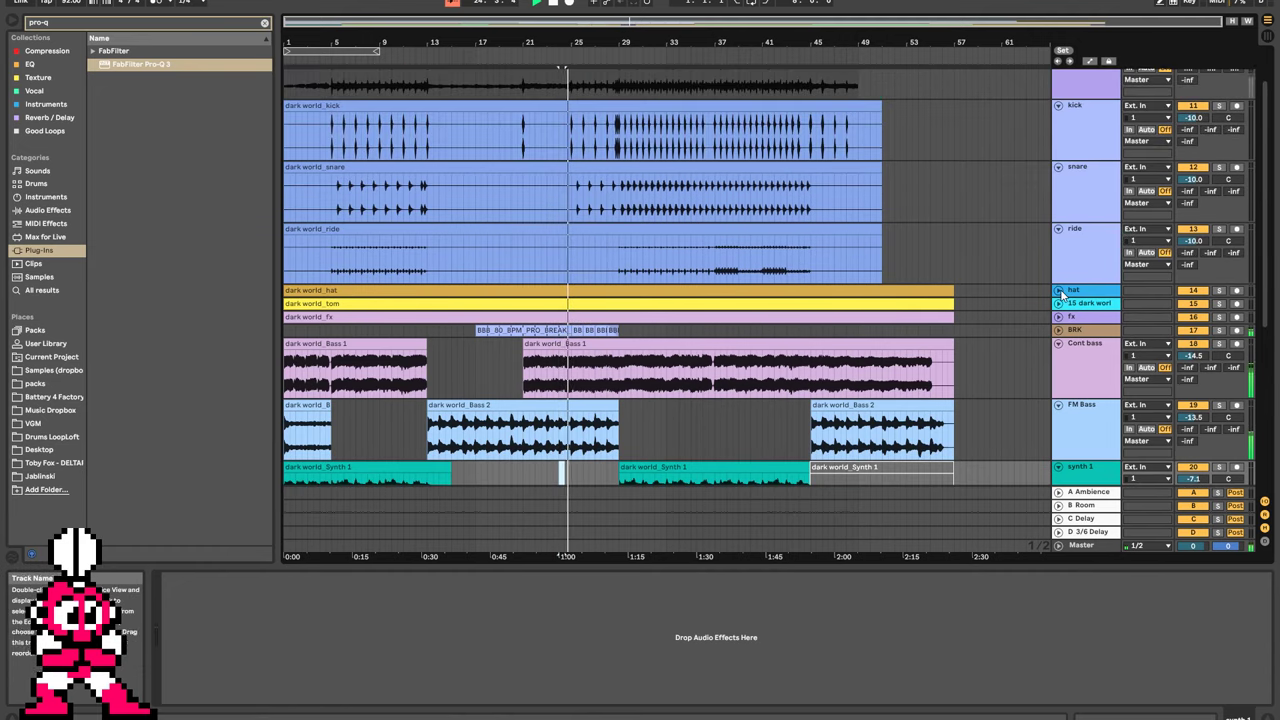
pyautogui.click(903, 289)
pyautogui.rightClick(904, 292)
pyautogui.click(815, 251)
pyautogui.rightClick(816, 239)
pyautogui.click(817, 228)
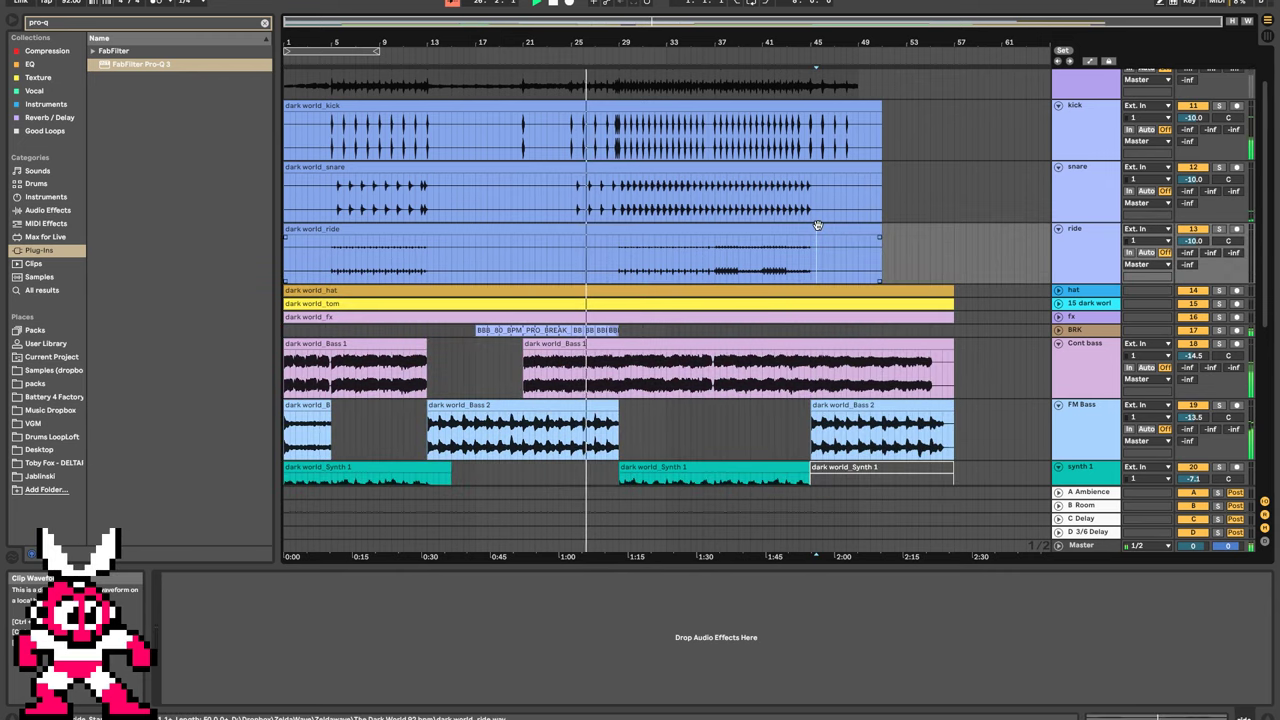
pyautogui.rightClick(818, 227)
pyautogui.click(791, 276)
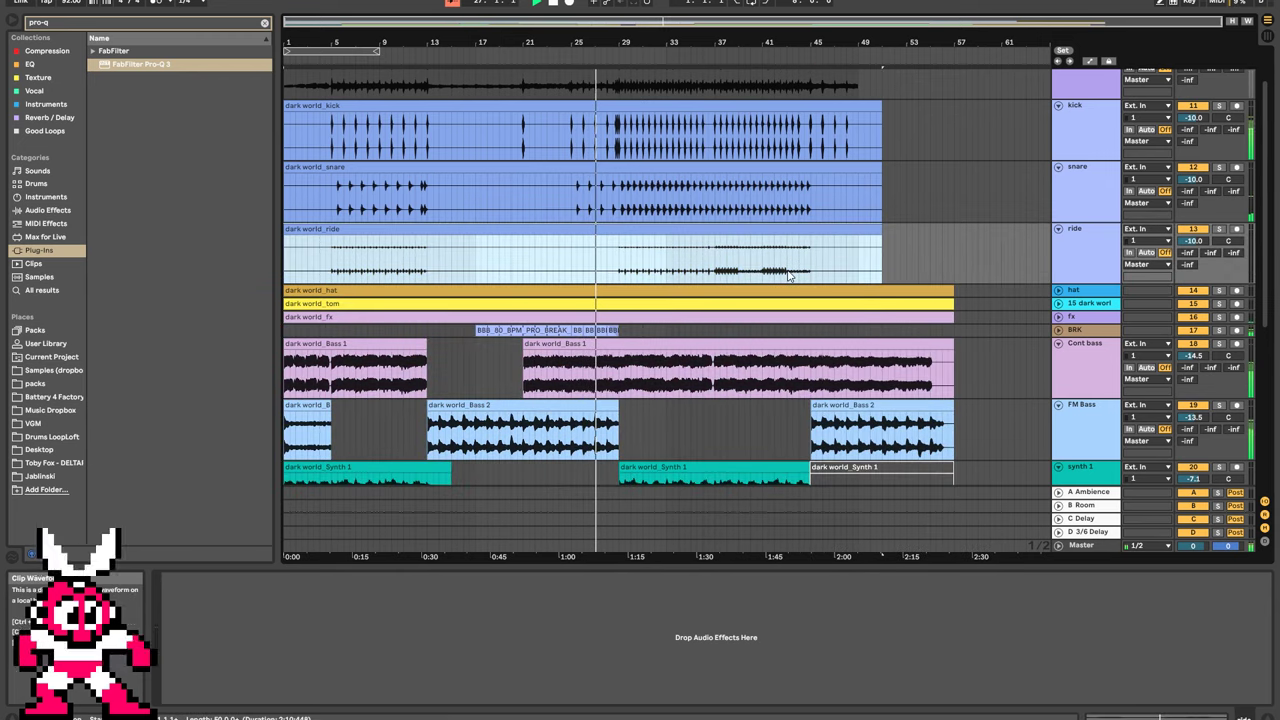
pyautogui.click(789, 289)
pyautogui.rightClick(1086, 291)
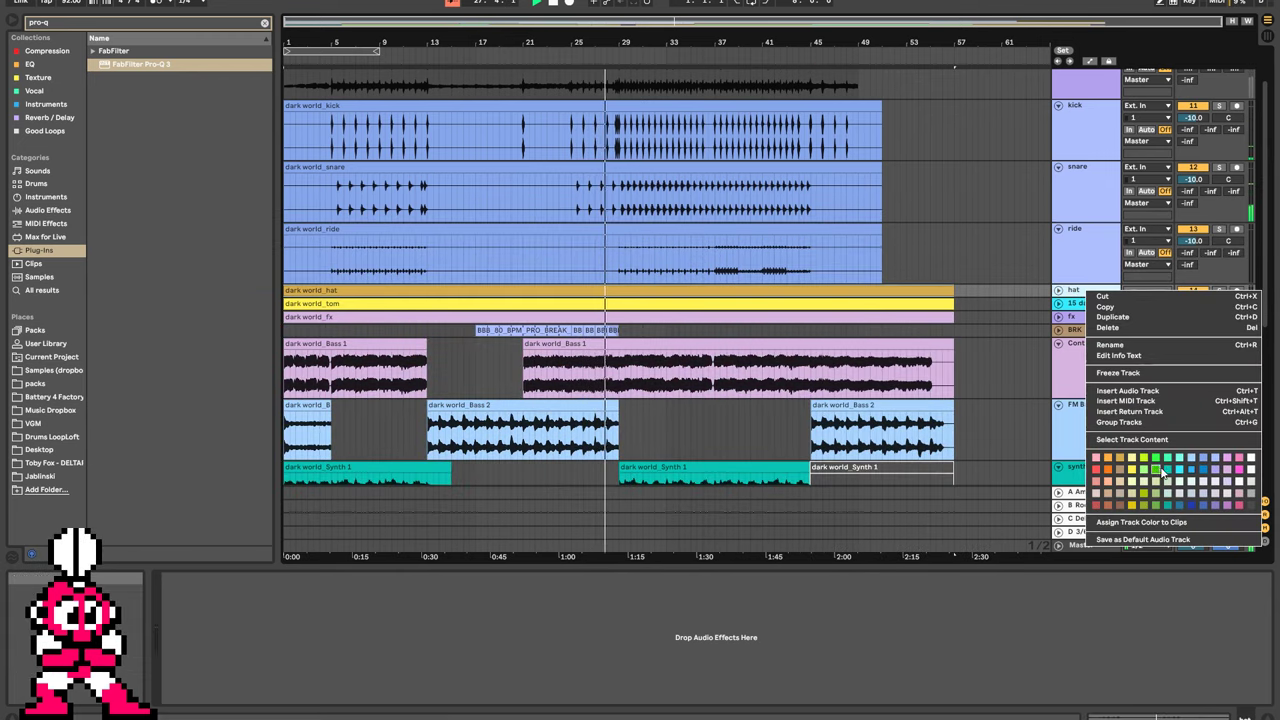
pyautogui.click(1203, 462)
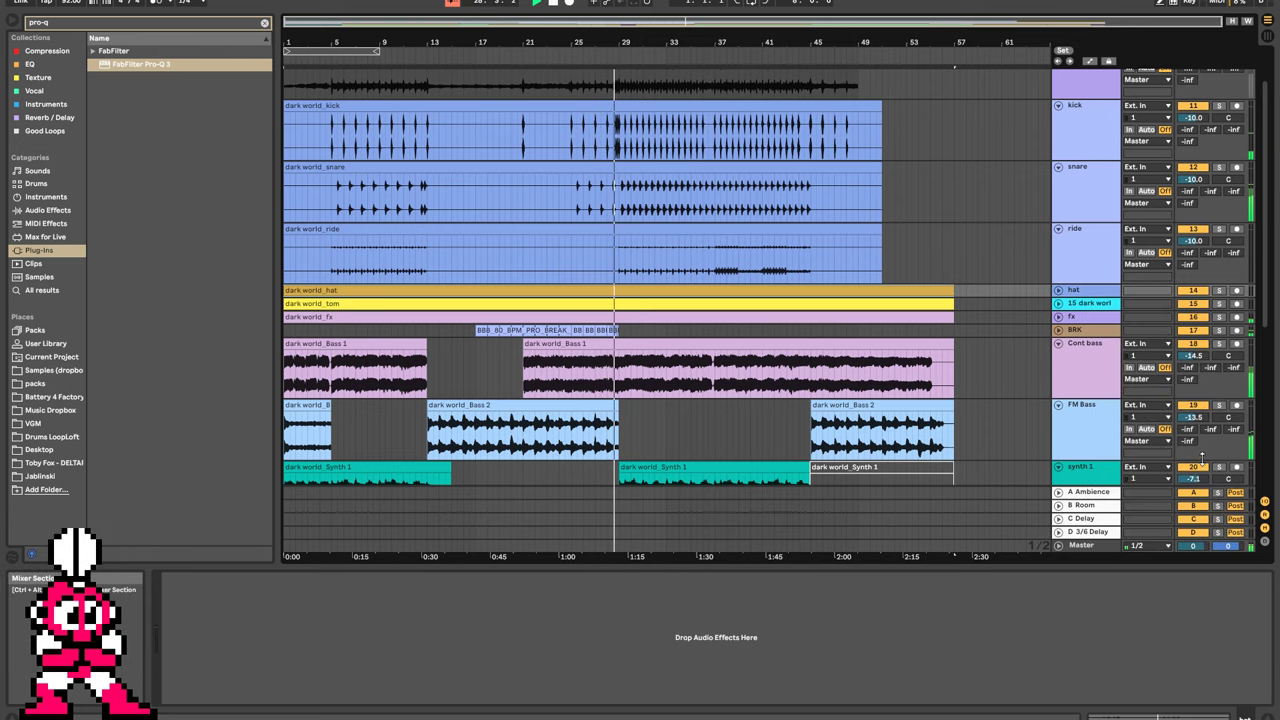
pyautogui.rightClick(927, 291)
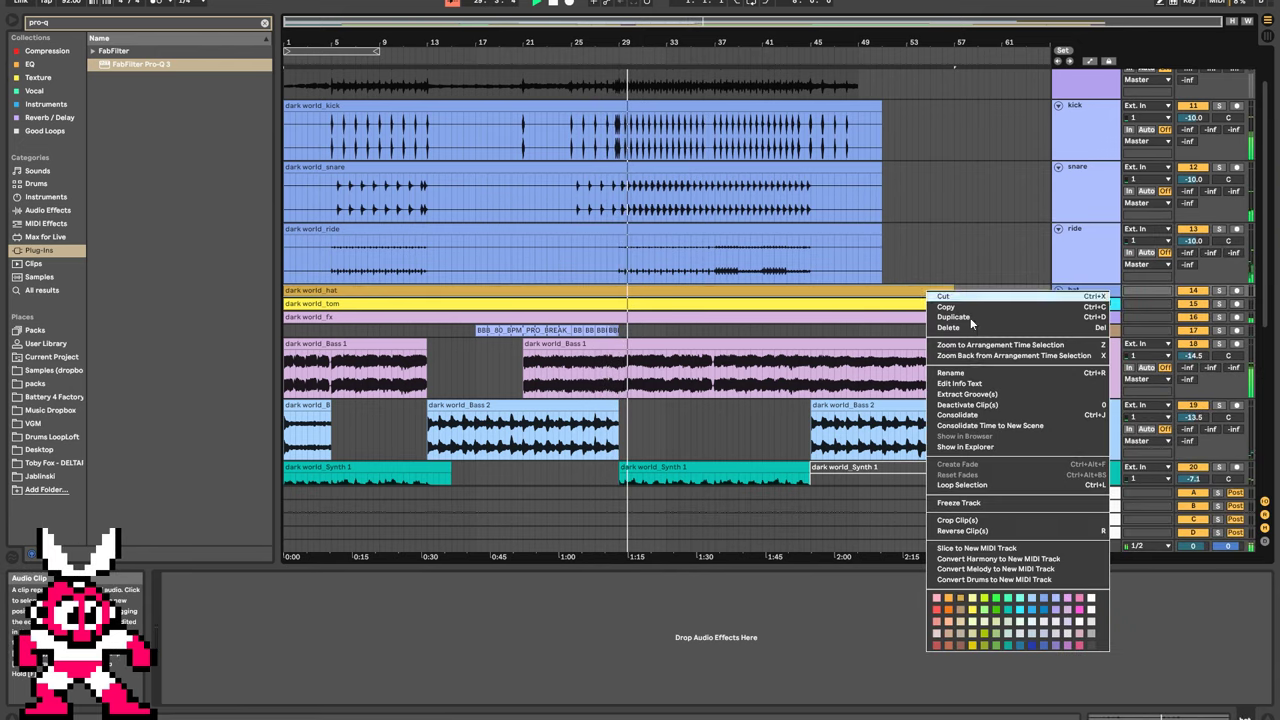
pyautogui.click(1048, 598)
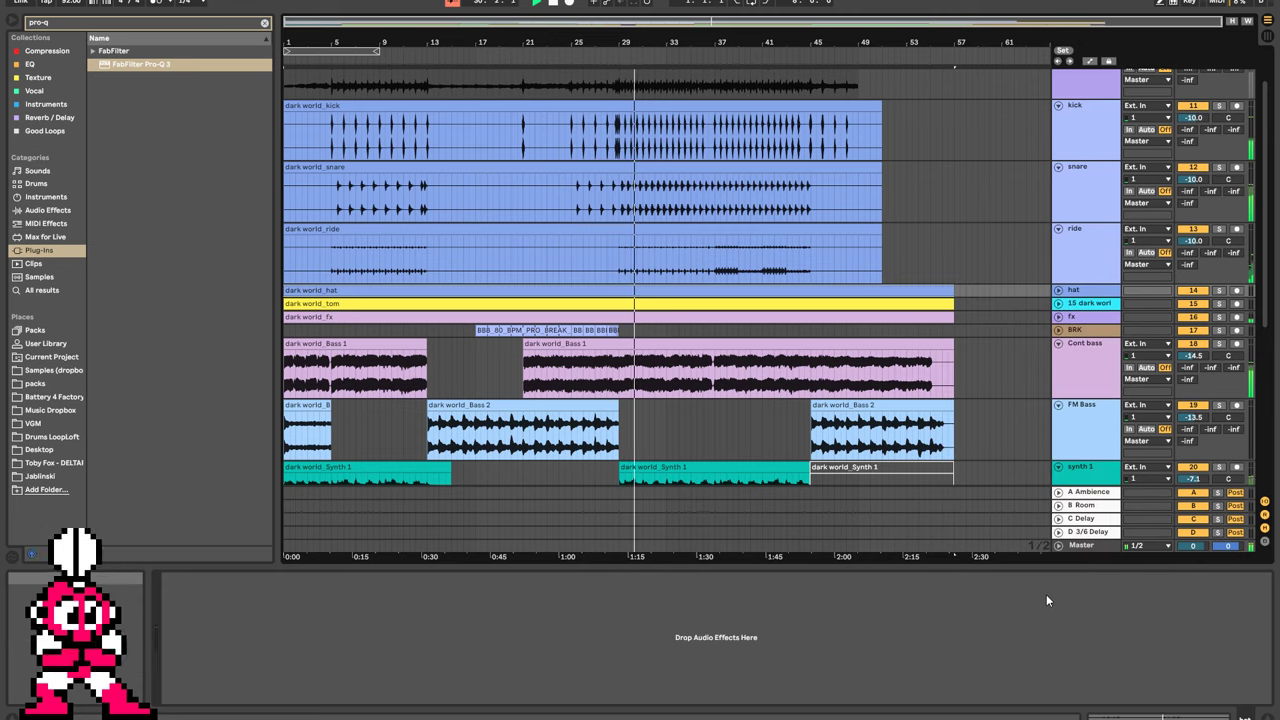
# Recolour the dark world_tom clip and its track blue to match the other drums.
pyautogui.rightClick(791, 308)
pyautogui.click(913, 614)
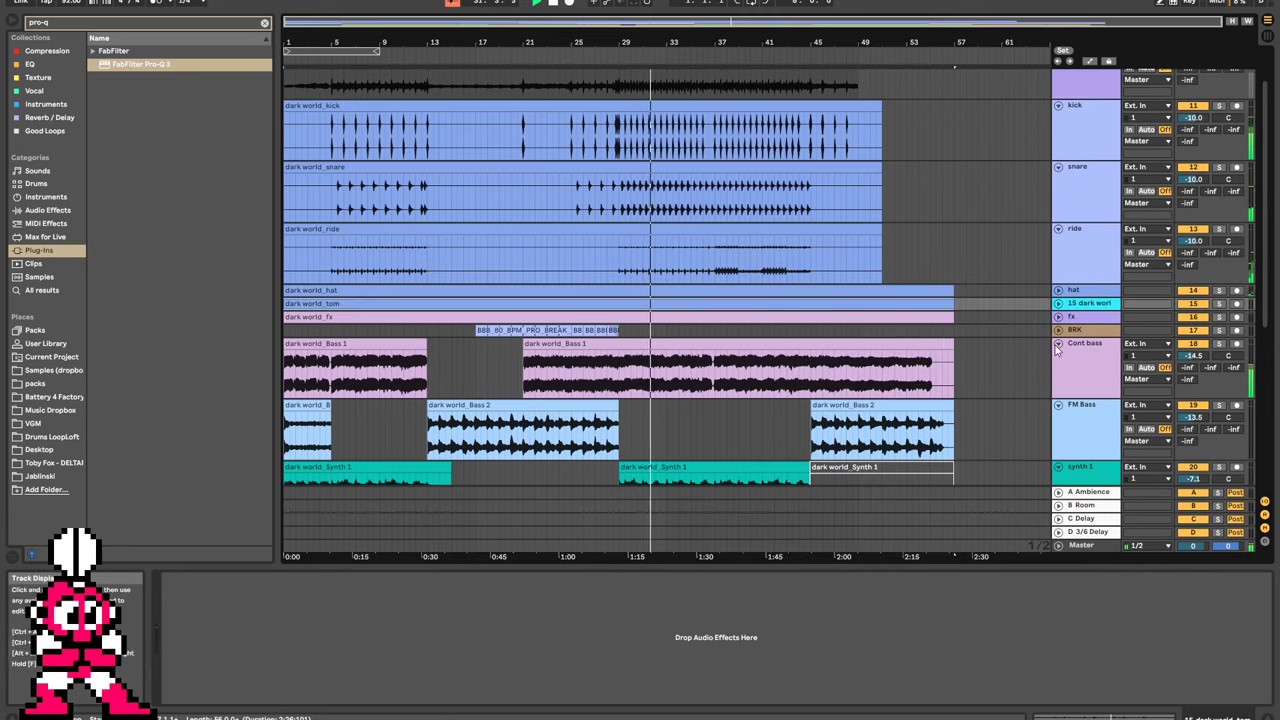
pyautogui.rightClick(1092, 303)
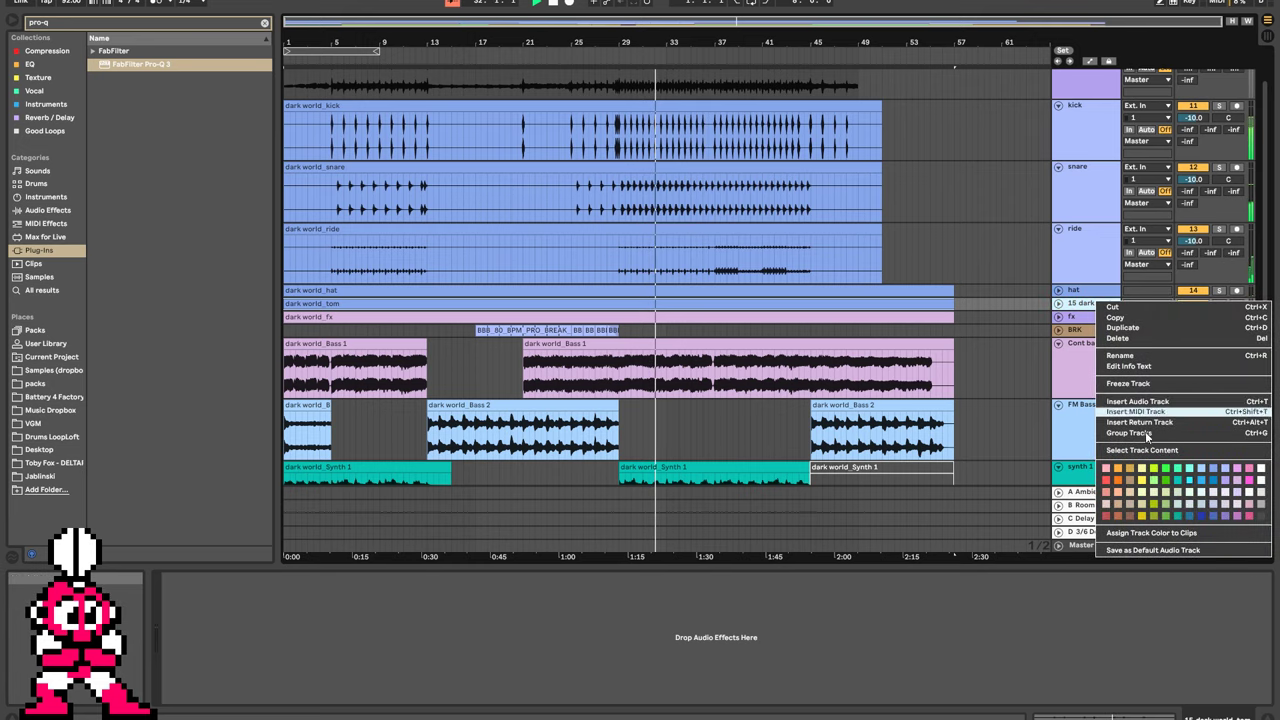
pyautogui.click(1206, 486)
# Move the synth 4 track directly below synth 1 and the pluck track directly below synth 4.
pyautogui.scroll(-6, 1018, 336)
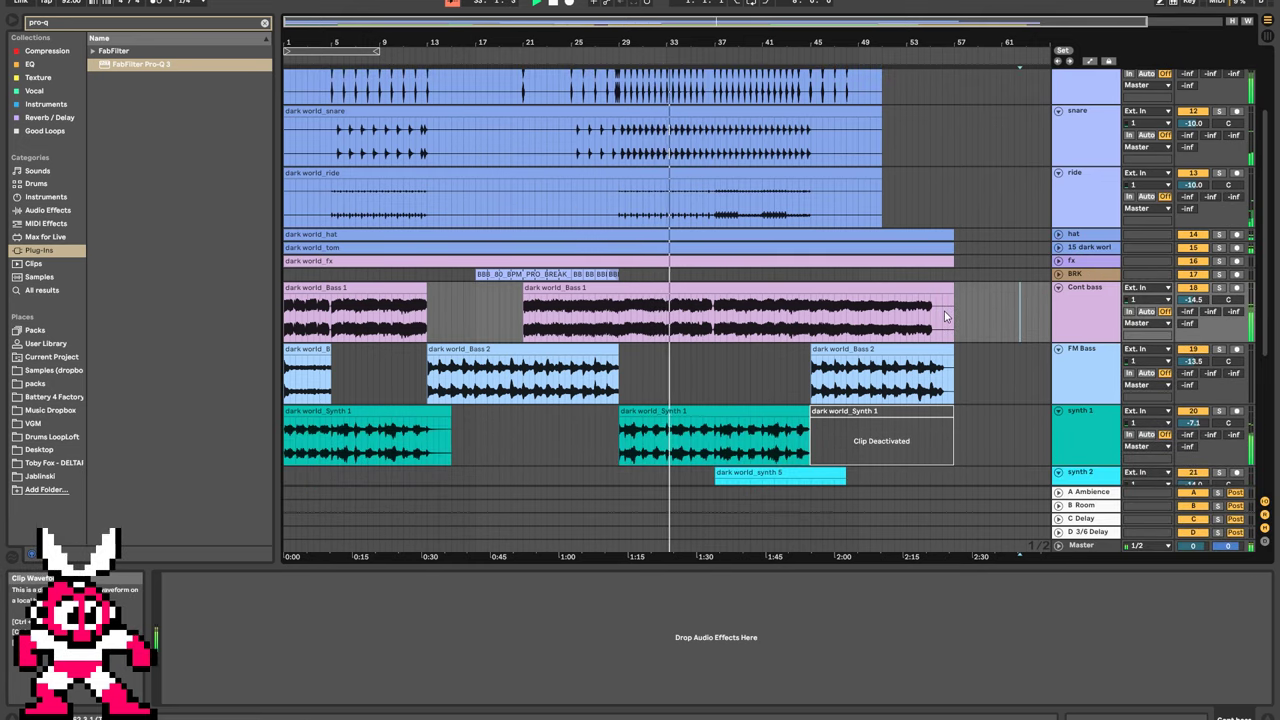
pyautogui.scroll(1, 952, 336)
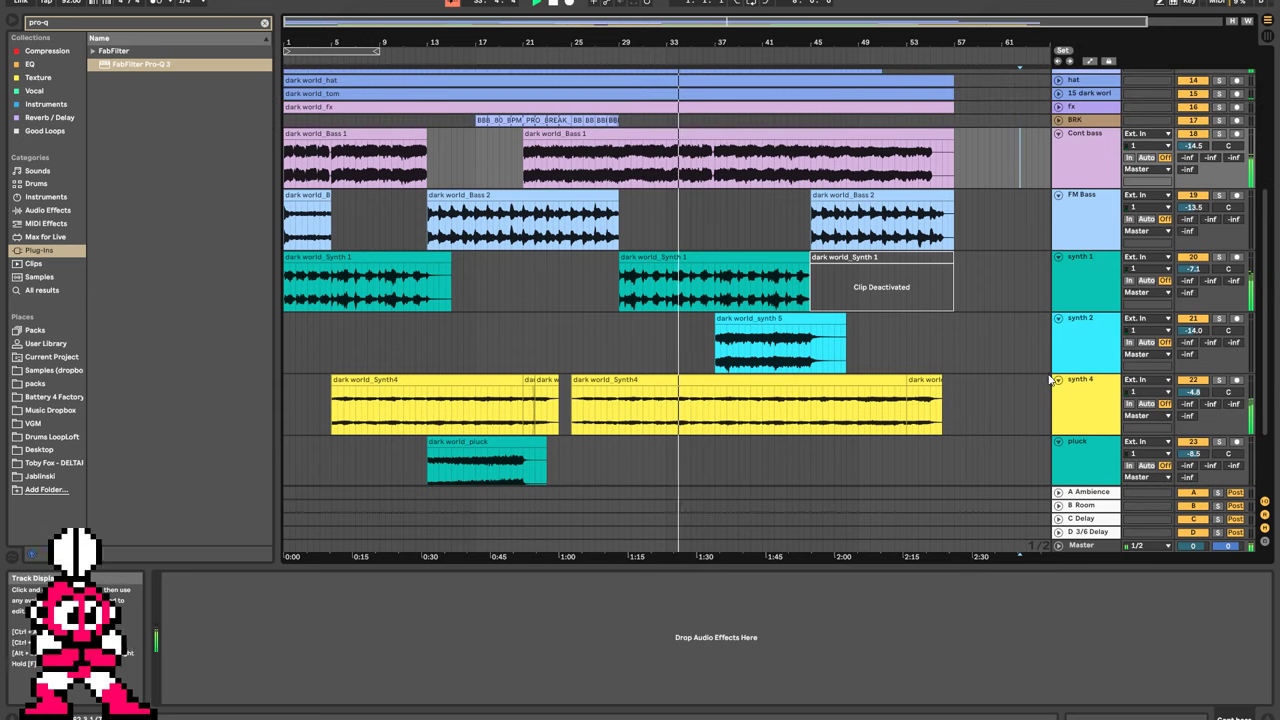
pyautogui.moveTo(1088, 391); pyautogui.dragTo(1086, 312)
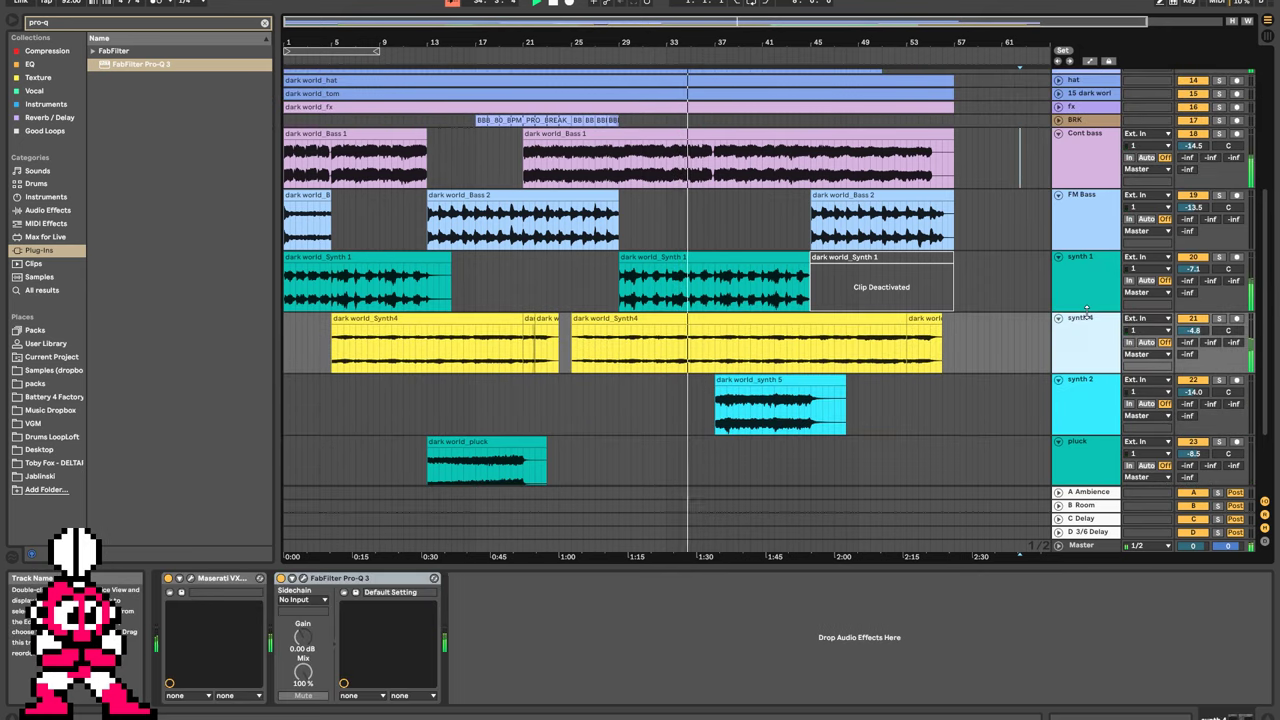
pyautogui.moveTo(1108, 445); pyautogui.dragTo(1100, 430)
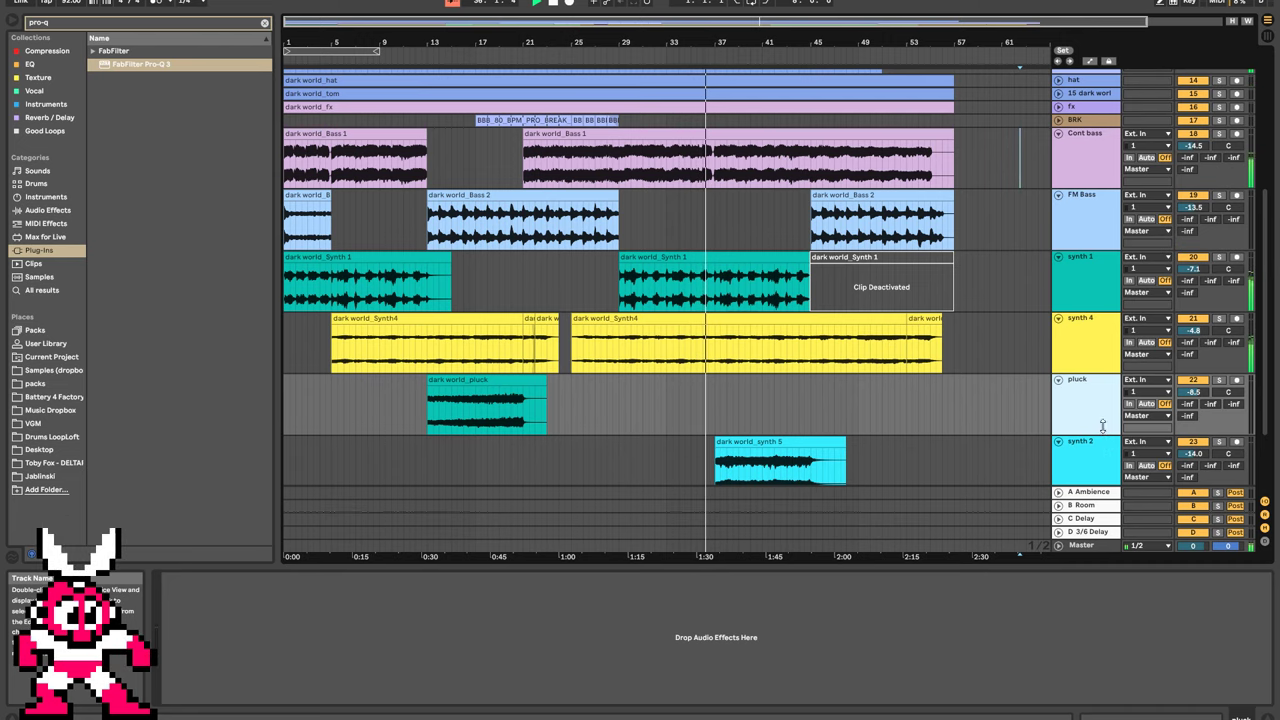
# Rename the send 2 track as vinyl noise, fold it, and move it between the fx and BRK tracks.
pyautogui.scroll(-1, 1094, 476)
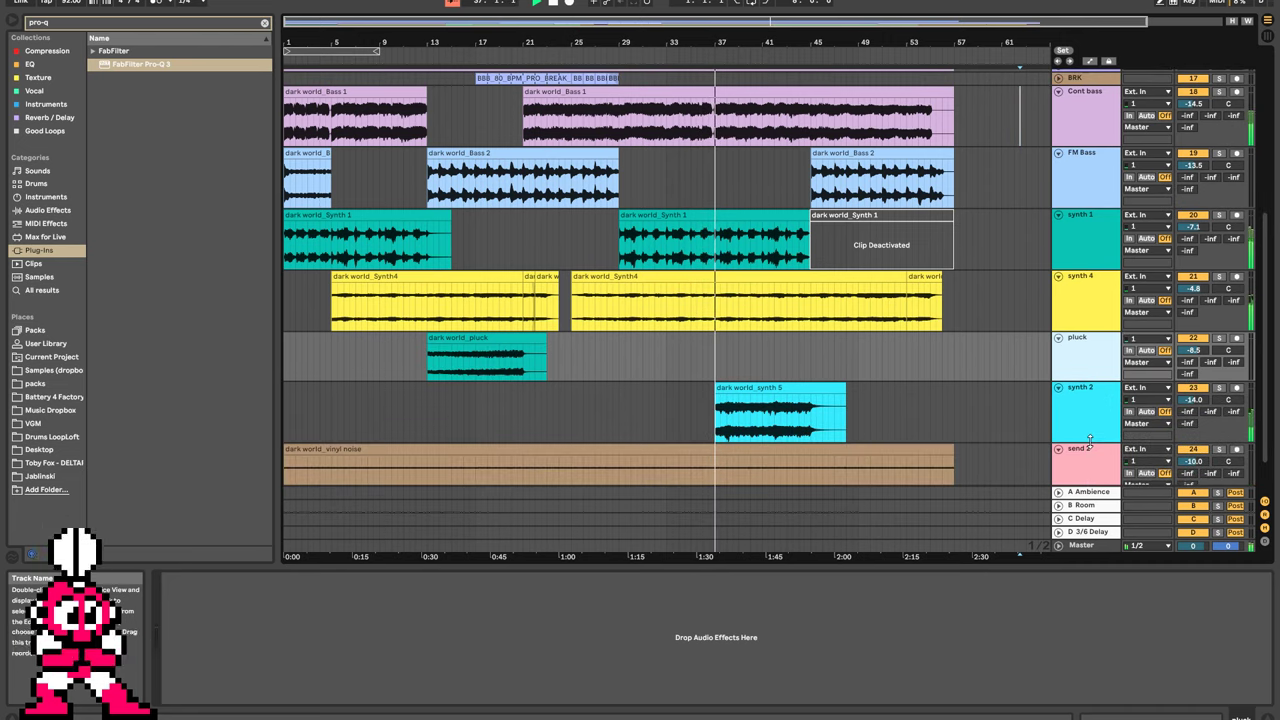
pyautogui.moveTo(1090, 438); pyautogui.dragTo(1090, 428)
pyautogui.click(1090, 448)
pyautogui.hotkey('ctrl', 'r')
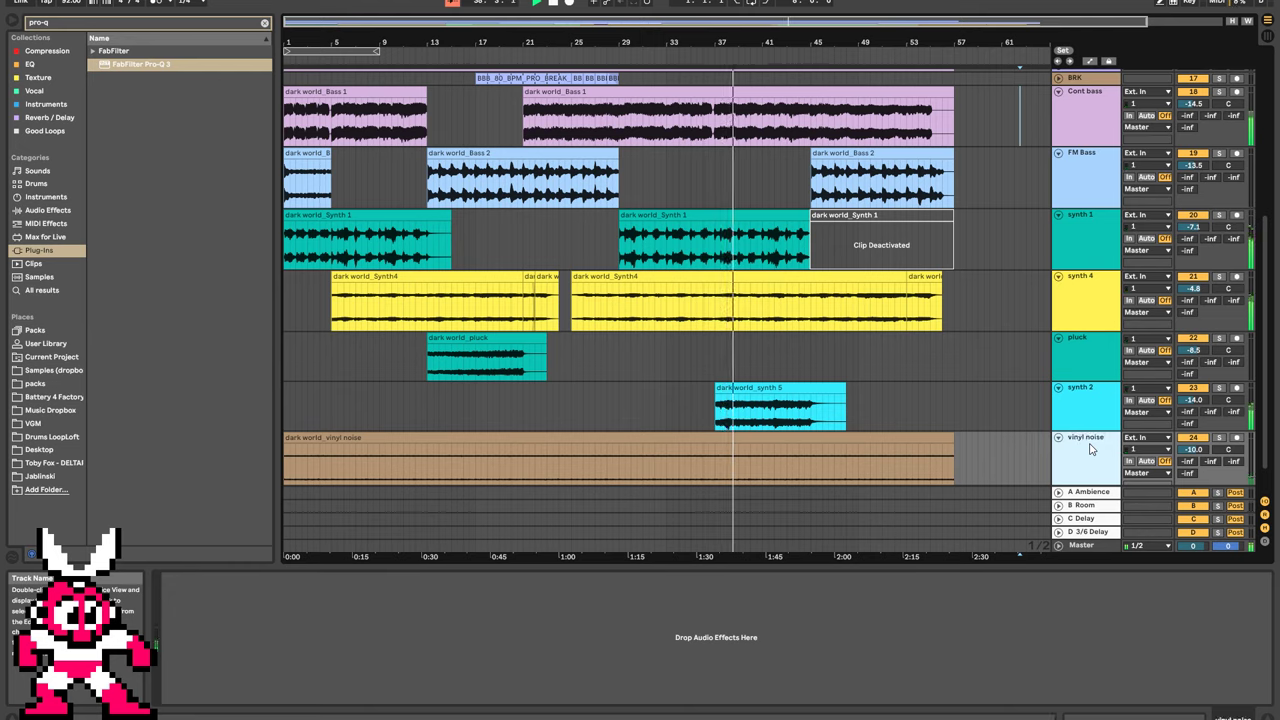
pyautogui.click(1059, 438)
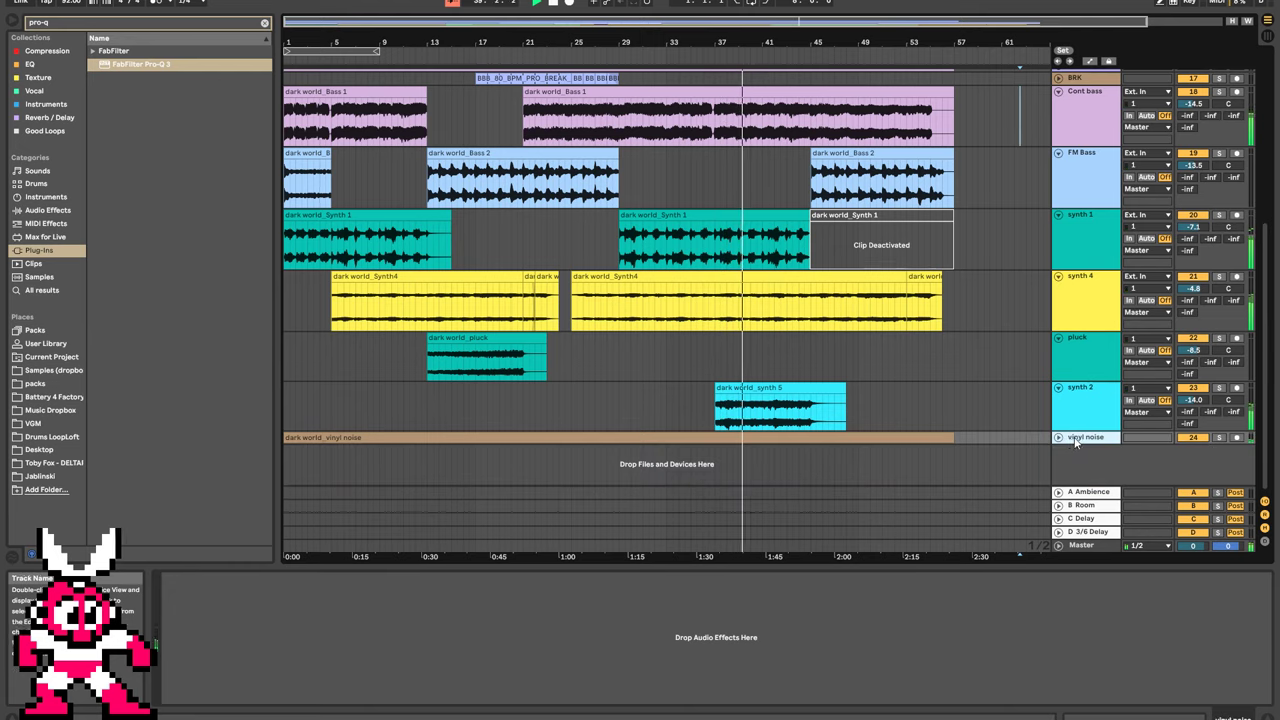
pyautogui.scroll(1, 1107, 110)
pyautogui.moveTo(1105, 113)
pyautogui.mouseDown()
pyautogui.moveTo(1096, 98)
pyautogui.moveTo(1093, 110)
pyautogui.mouseUp()
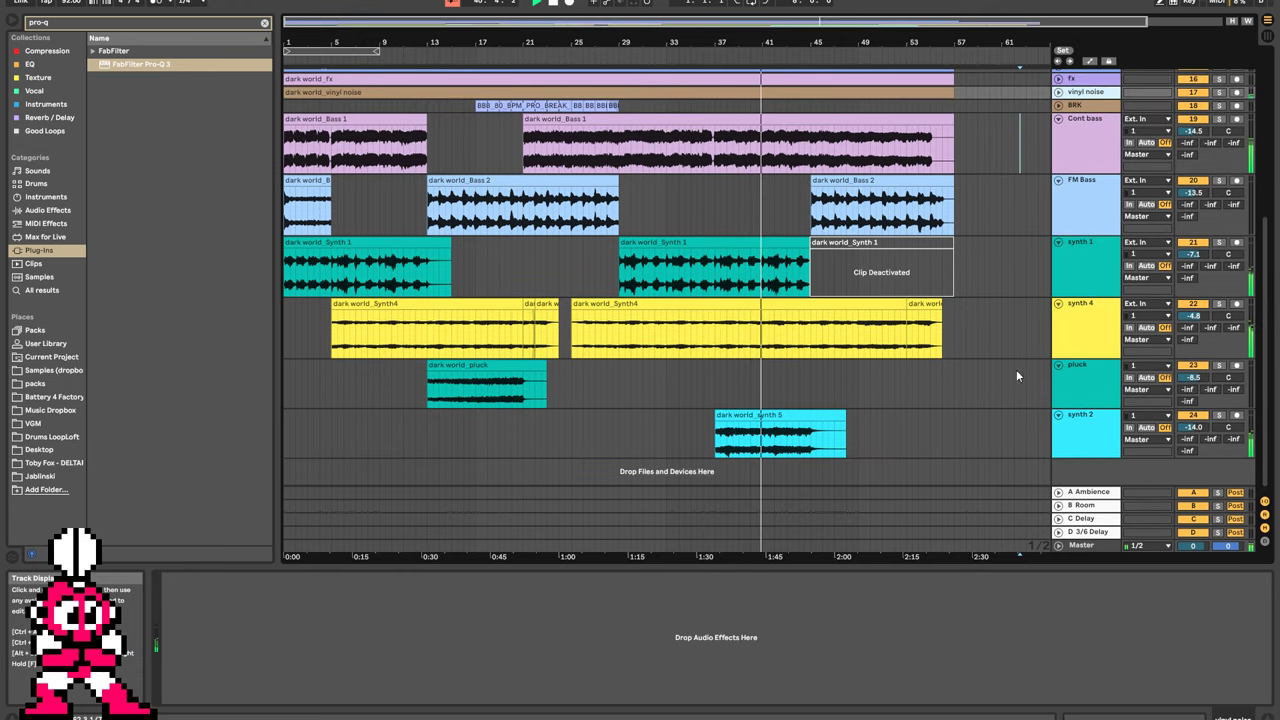
# Mute the synth 4, pluck and synth 2 tracks and replay from just before the synth 2 clip.
pyautogui.click(1193, 305)
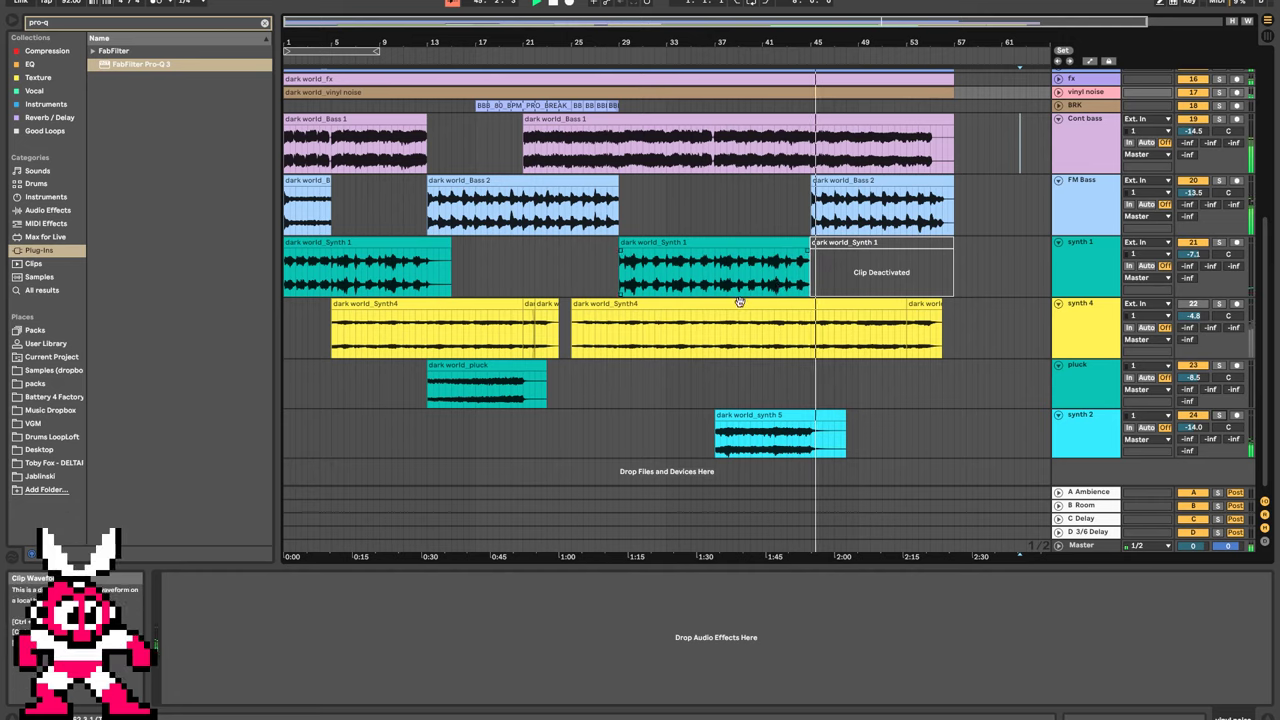
pyautogui.click(693, 286)
pyautogui.press('space')
pyautogui.press('space')
pyautogui.click(1193, 416)
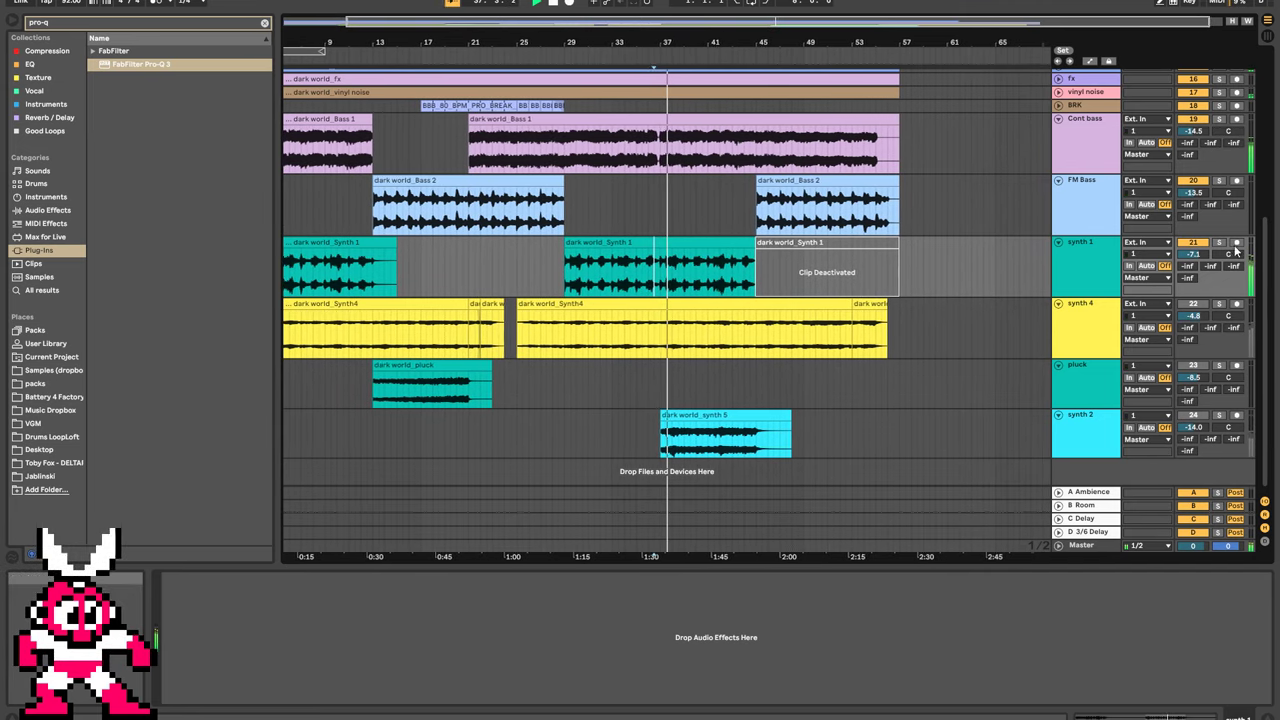
# Raise the synth 1 track's volume to -0.4 and rename the track dusty synth.
pyautogui.moveTo(1198, 255); pyautogui.dragTo(1198, 231)
pyautogui.click(1112, 255)
pyautogui.hotkey('ctrl', 'r')
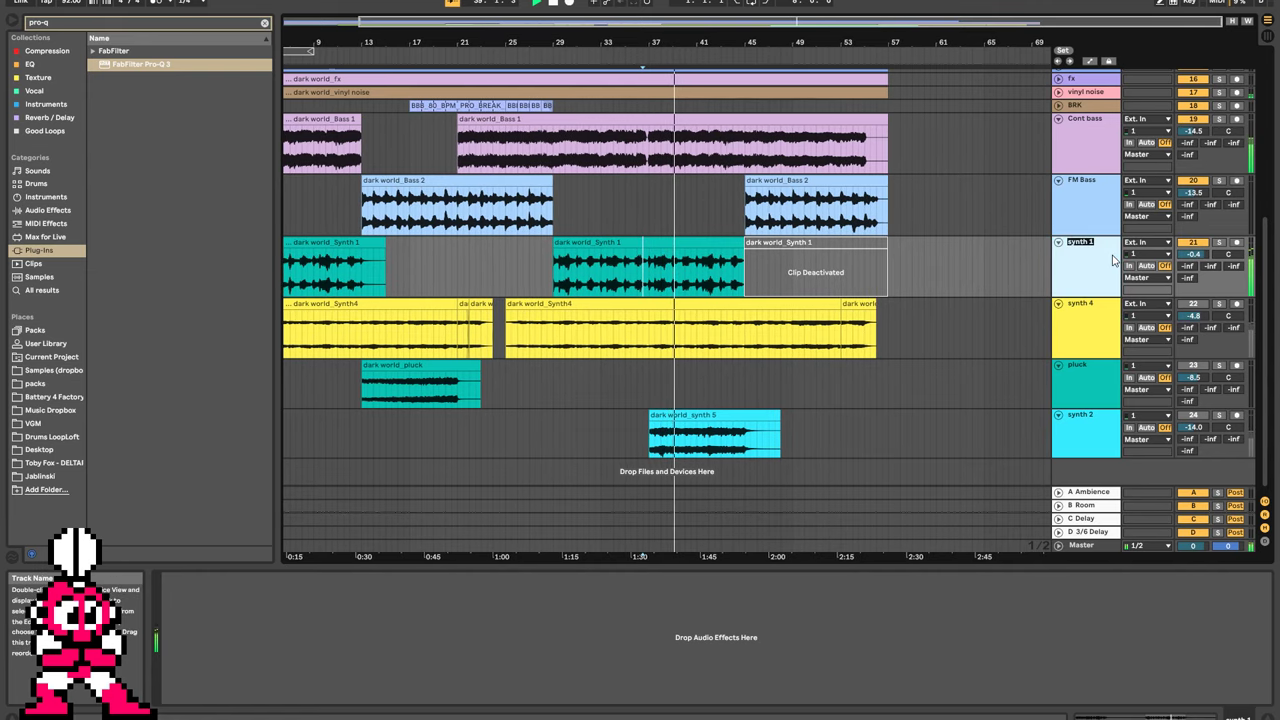
pyautogui.write('dusty syn')
pyautogui.hotkey('shift', 'Tab')
pyautogui.hotkey('shift', 'Tab')
# Browse the full plug-in list while replaying the bar 29 synth clip, and load Maserati VX1 Stereo on the dusty synth track.
pyautogui.click(264, 24)
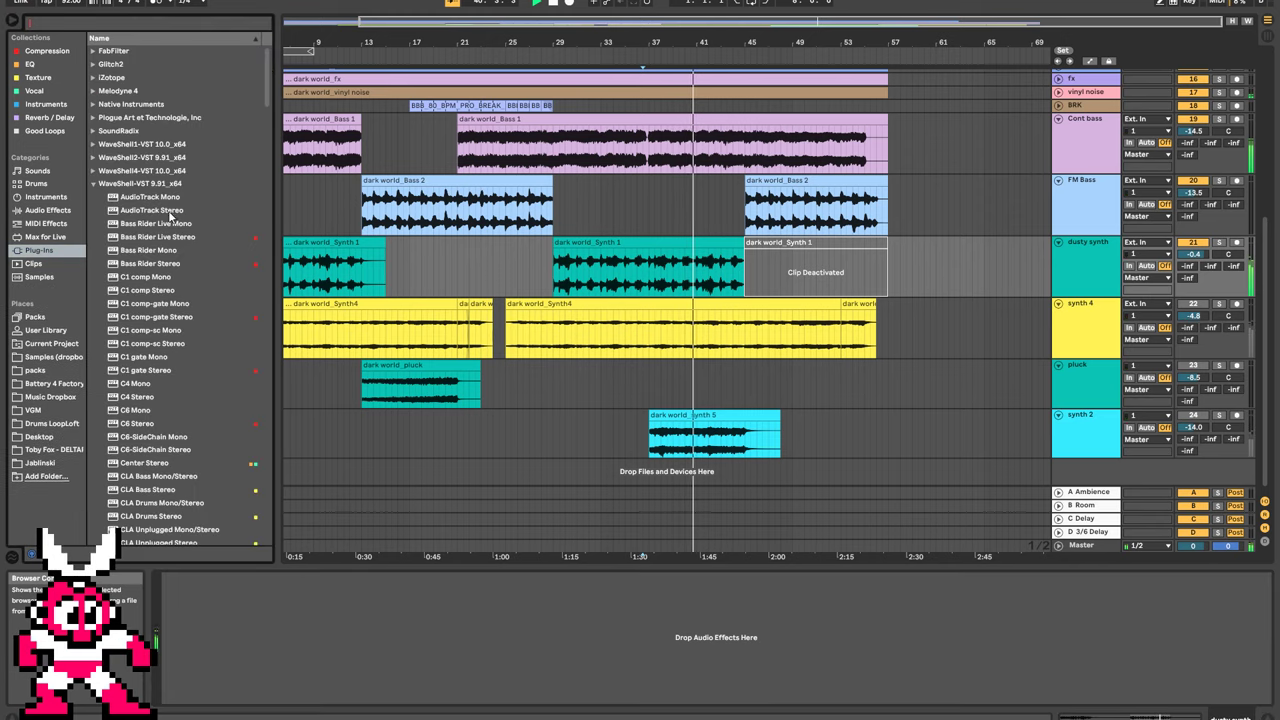
pyautogui.click(172, 304)
pyautogui.scroll(-5, 178, 263)
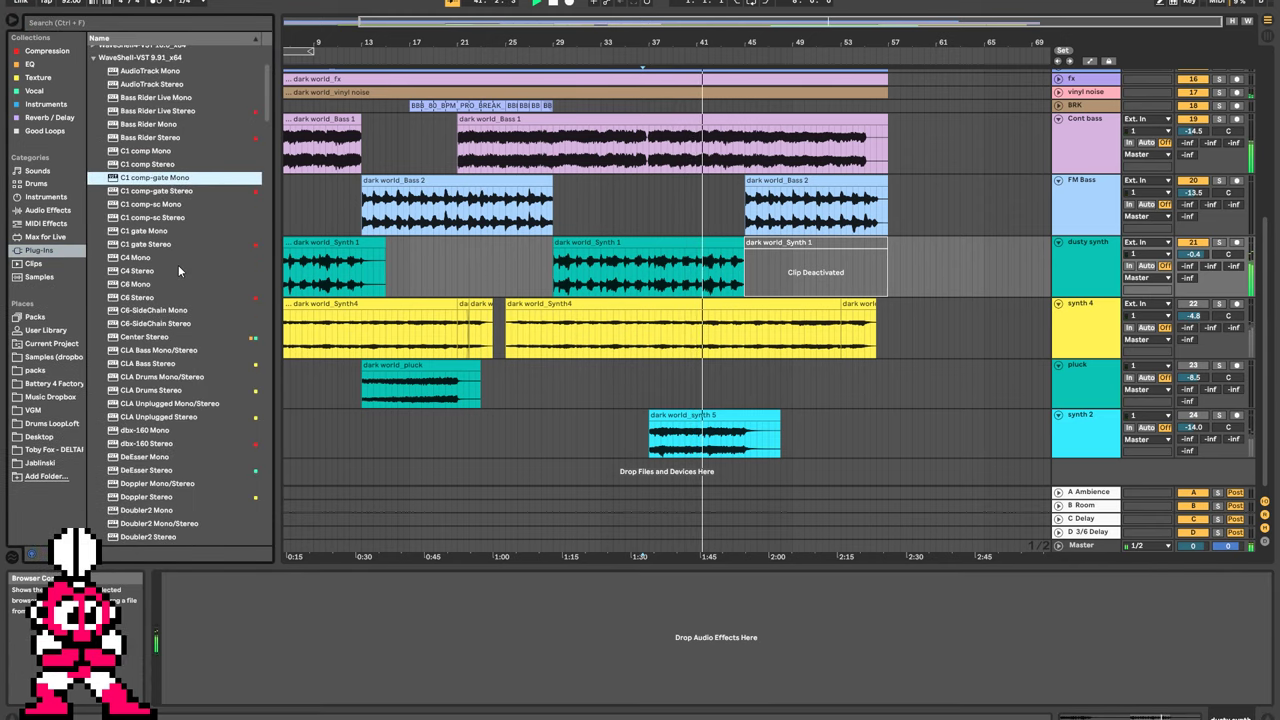
pyautogui.scroll(-9, 180, 267)
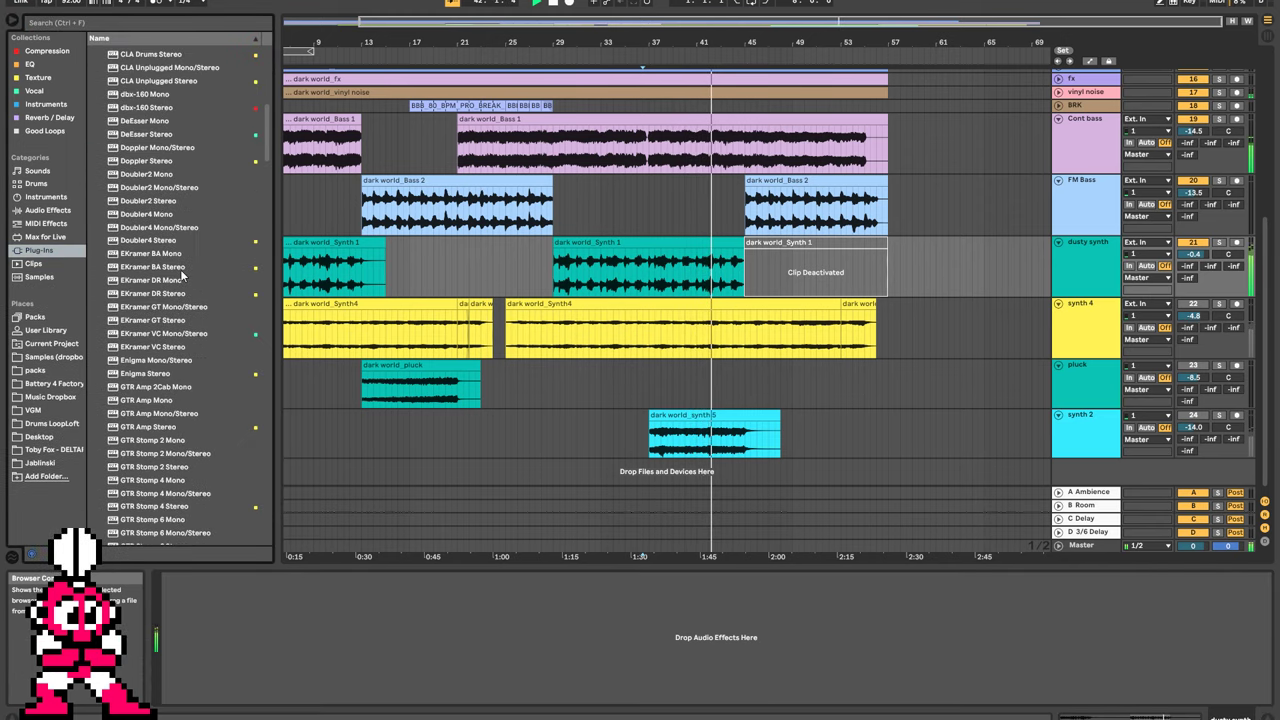
pyautogui.scroll(-5, 182, 276)
pyautogui.scroll(-15, 180, 270)
pyautogui.scroll(-9, 170, 325)
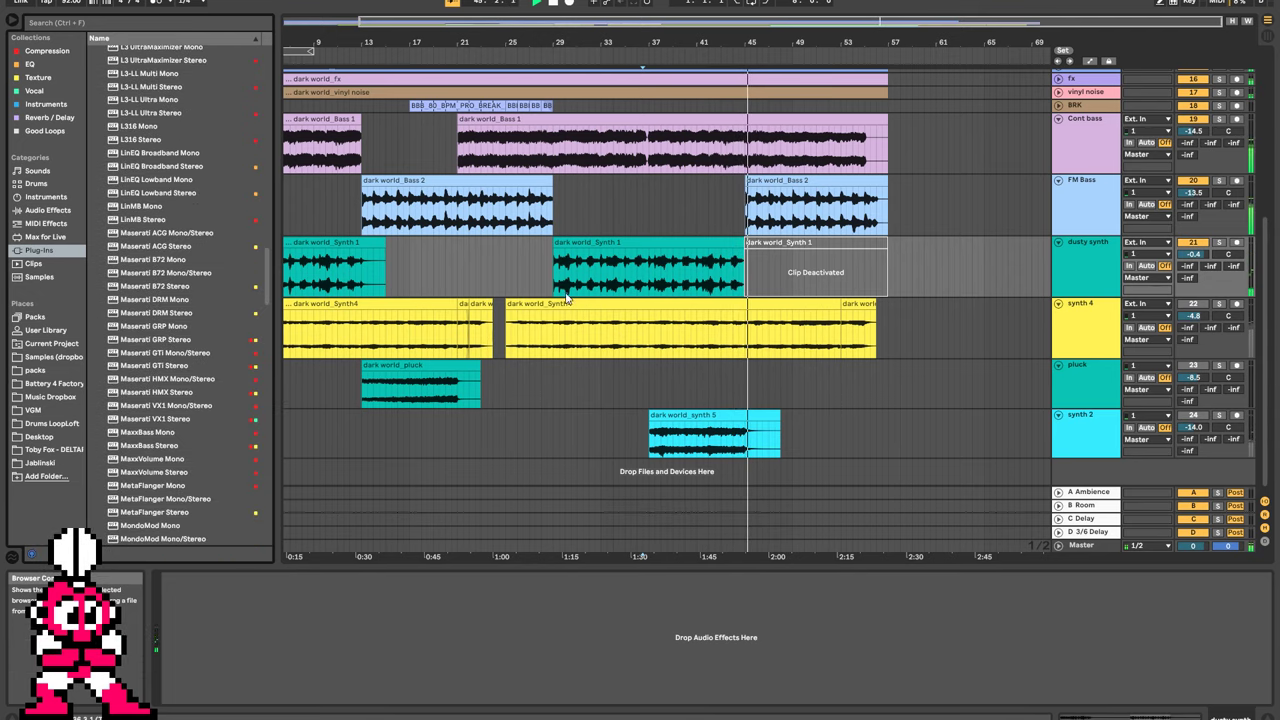
pyautogui.click(598, 243)
pyautogui.press('space')
pyautogui.press('space')
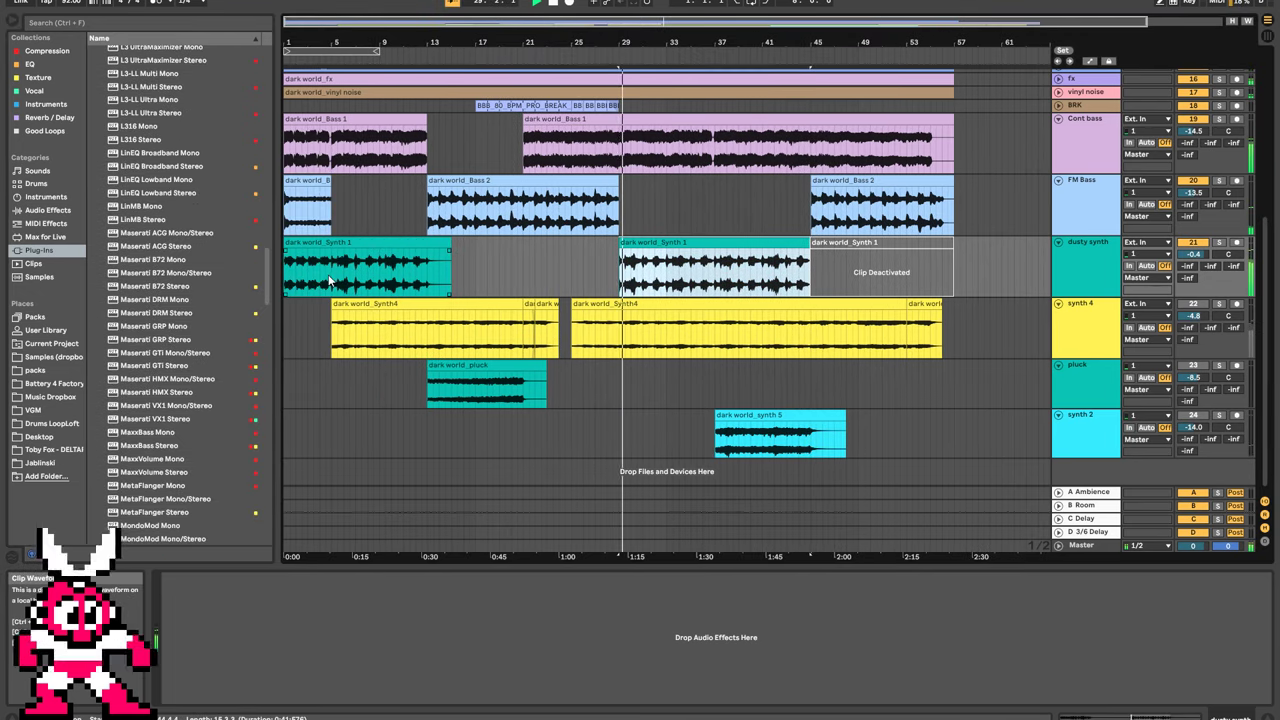
pyautogui.click(170, 418)
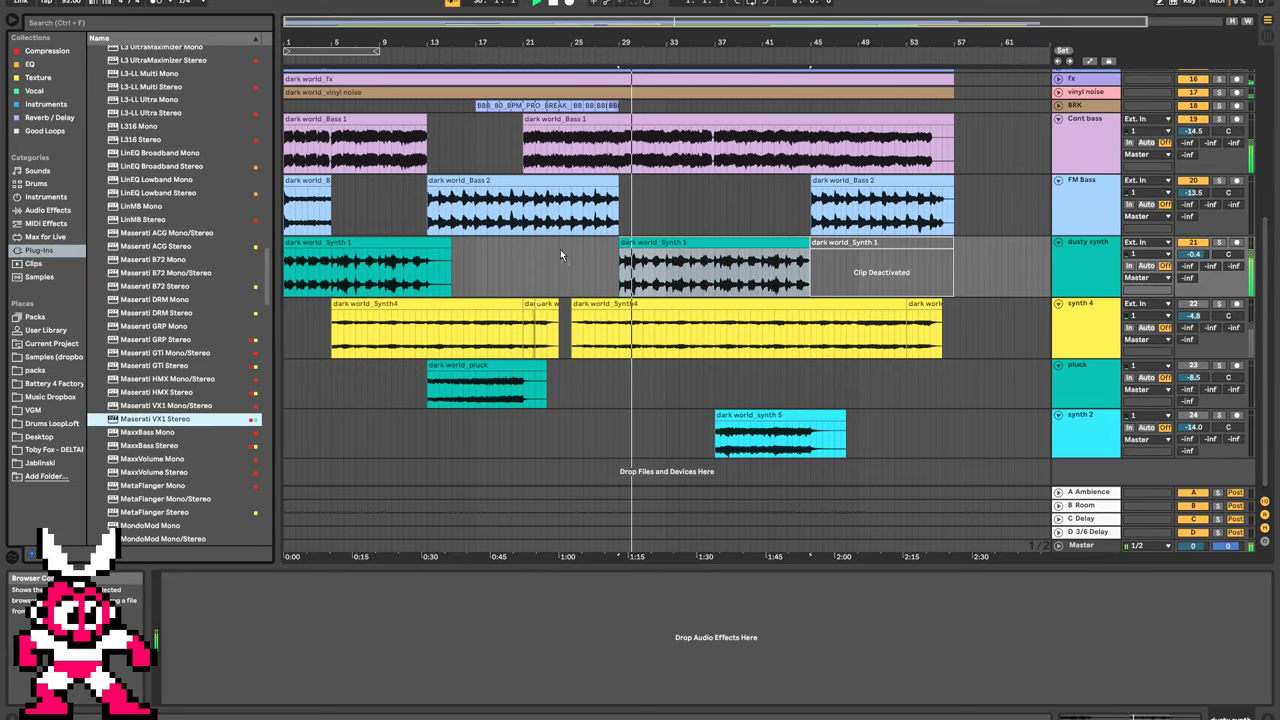
pyautogui.press('Return')
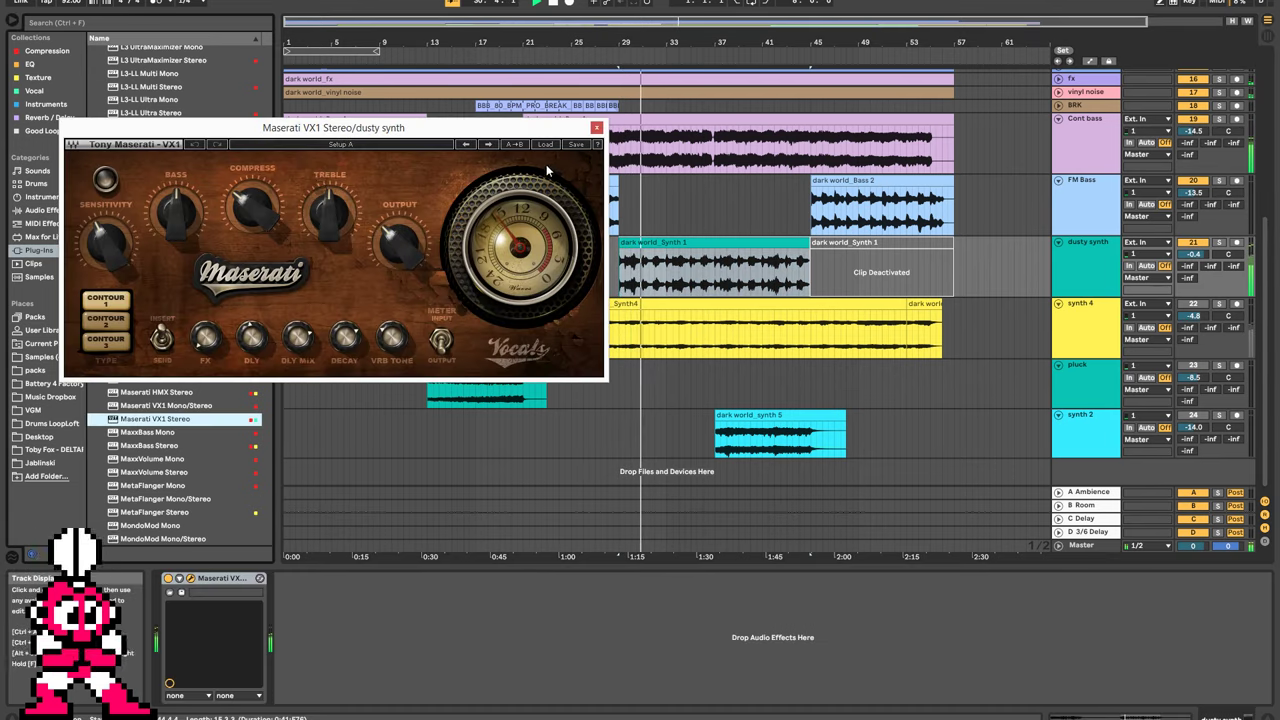
# Load the Contour 3 preset Bathroom in the Maserati VX1 and adjust its sensitivity.
pyautogui.click(545, 144)
pyautogui.moveTo(585, 252)
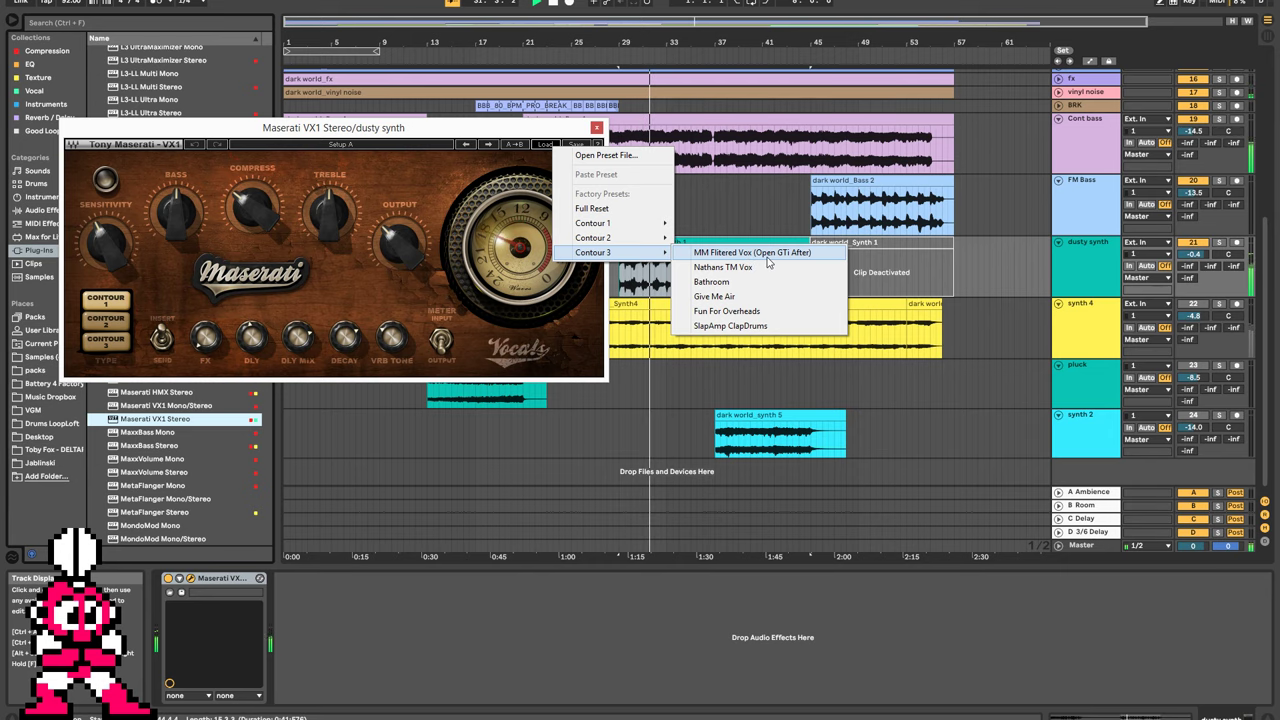
pyautogui.click(712, 282)
pyautogui.moveTo(132, 260); pyautogui.dragTo(116, 263)
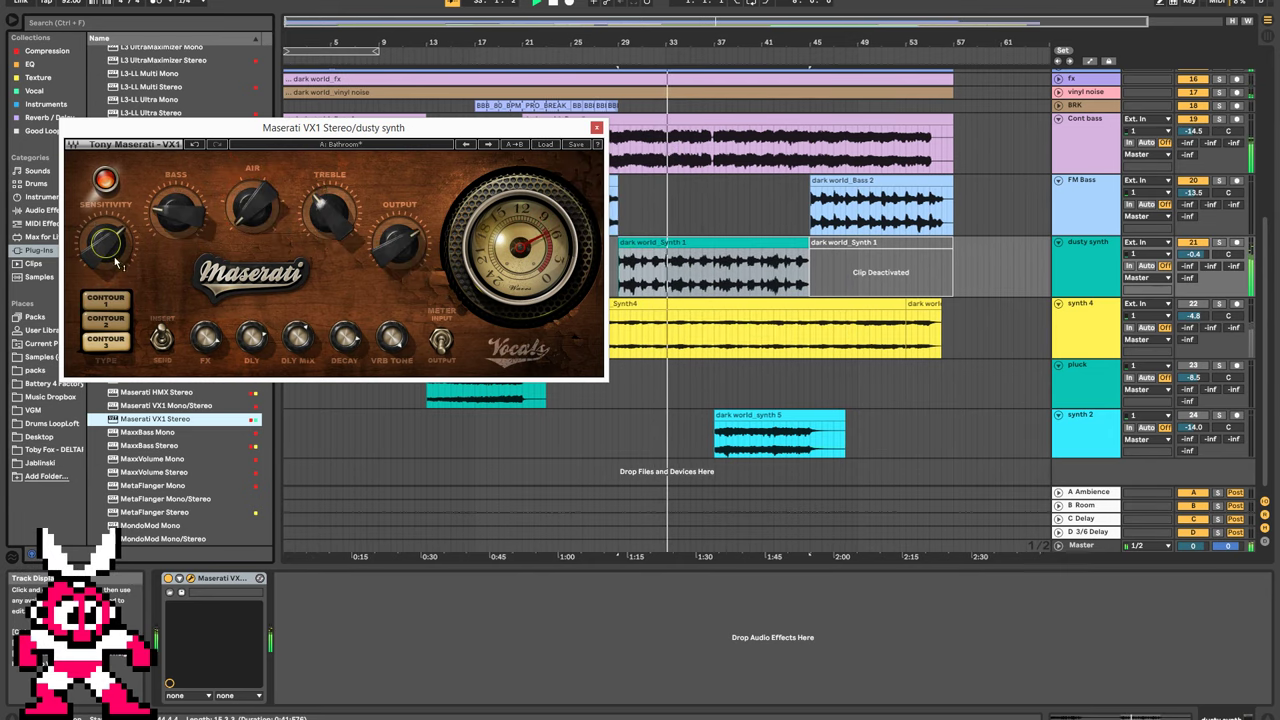
# Try the Contour 3 preset Fun For Overheads in the Maserati VX1 and readjust the sensitivity.
pyautogui.click(546, 144)
pyautogui.moveTo(620, 254)
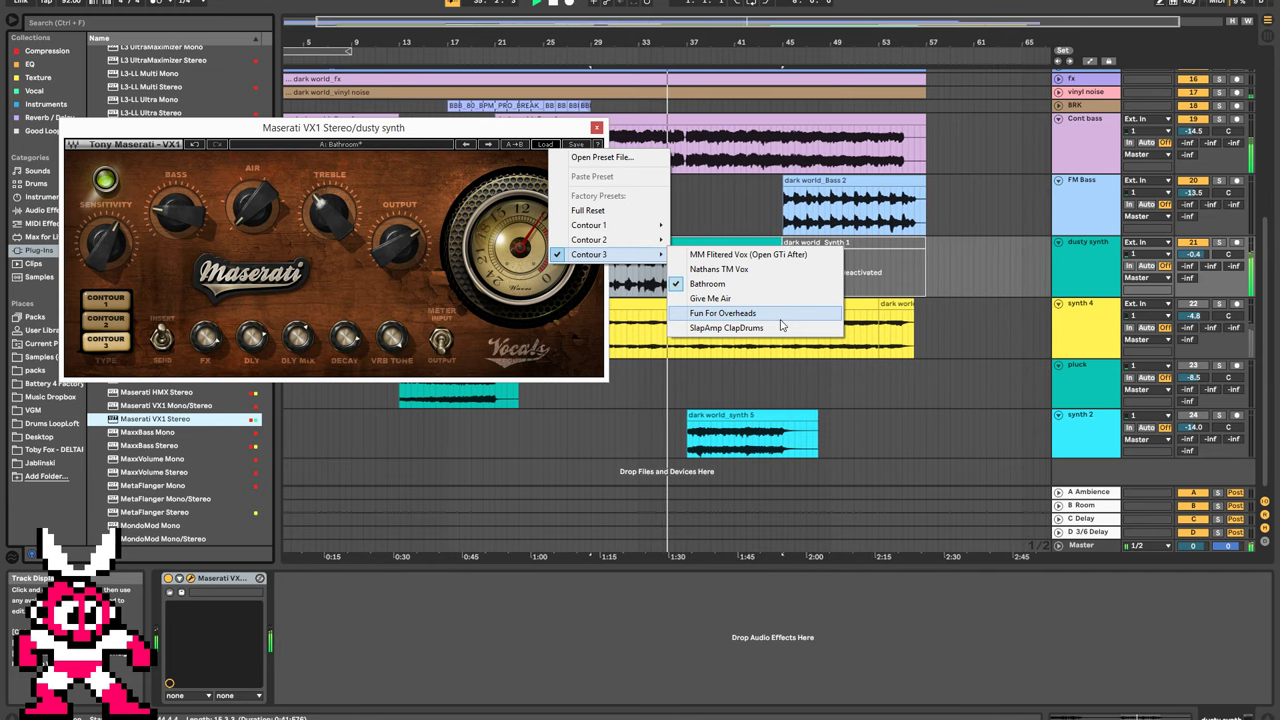
pyautogui.click(780, 318)
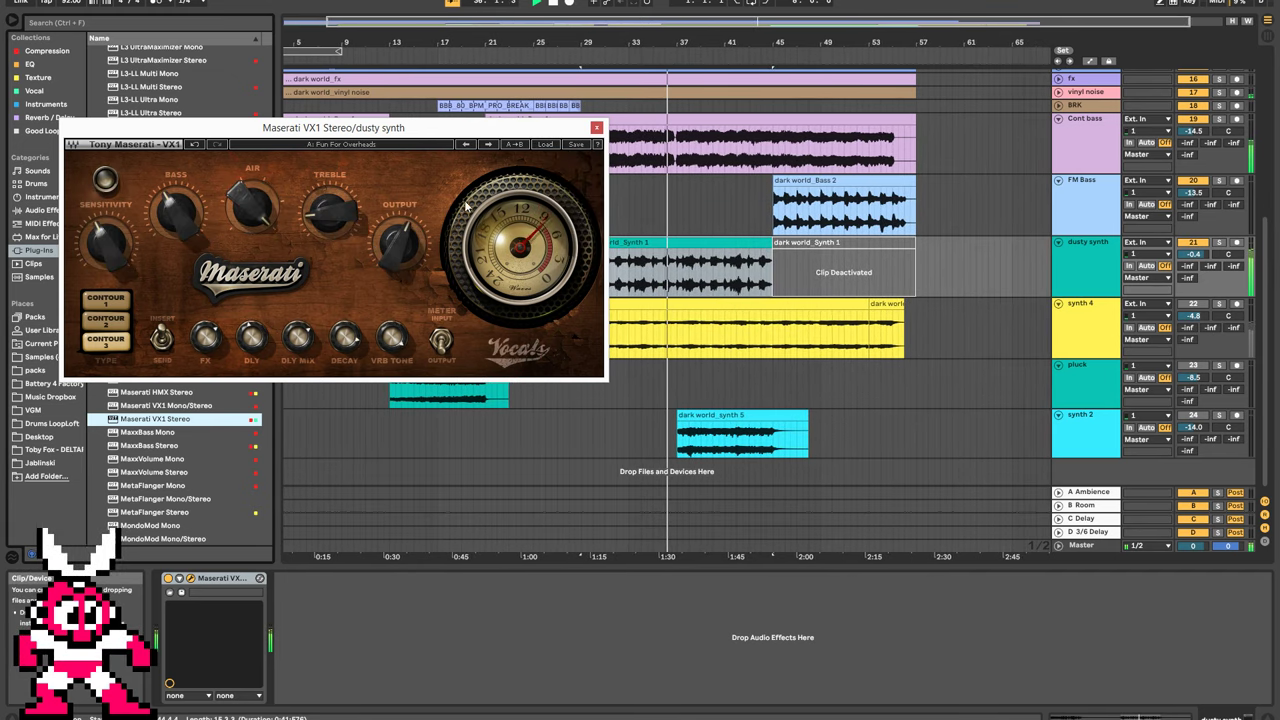
pyautogui.moveTo(106, 245)
pyautogui.mouseDown()
pyautogui.moveTo(106, 234)
pyautogui.moveTo(106, 251)
pyautogui.mouseUp()
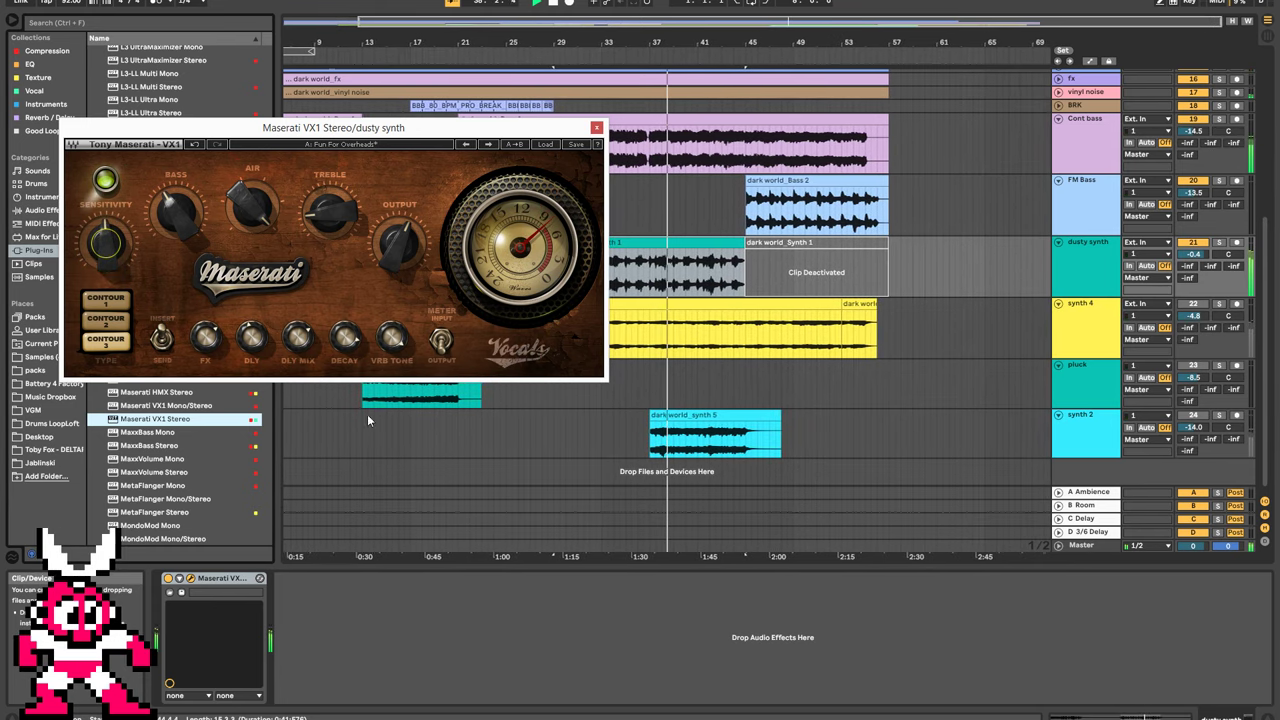
# Check the remaining Contour presets and remove the Maserati VX1 from the dusty synth track.
pyautogui.click(545, 145)
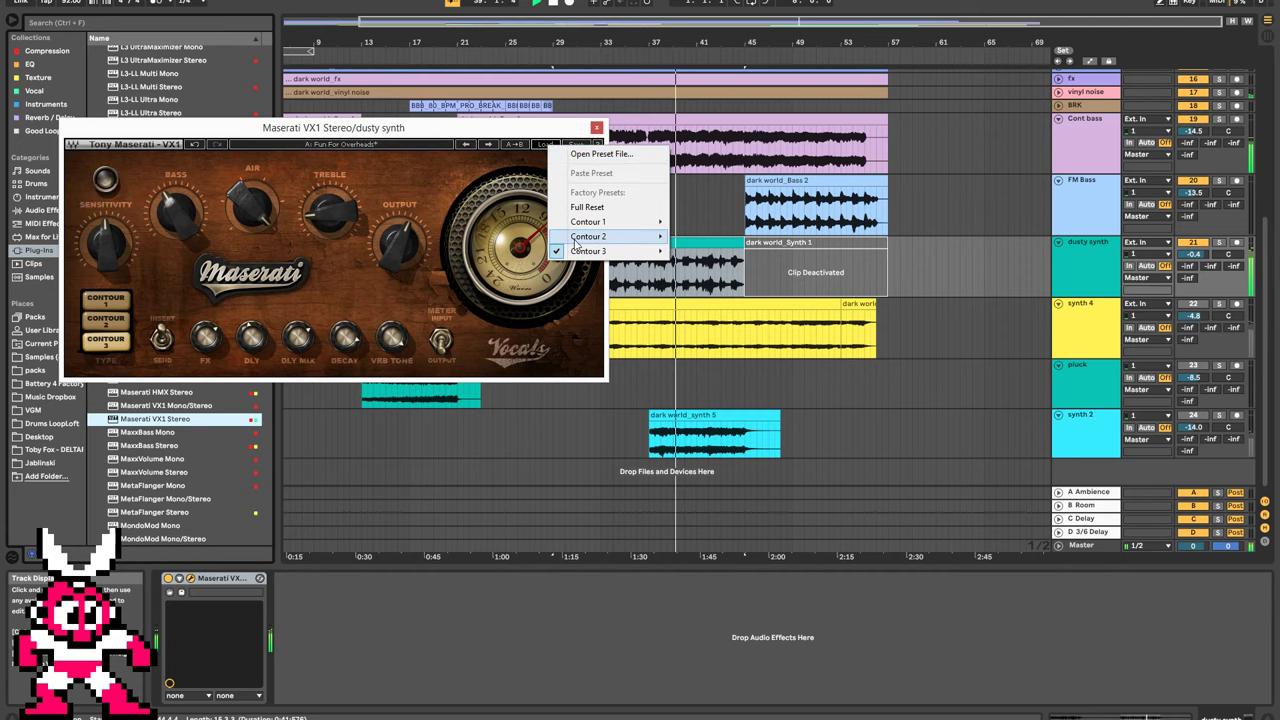
pyautogui.moveTo(588, 256)
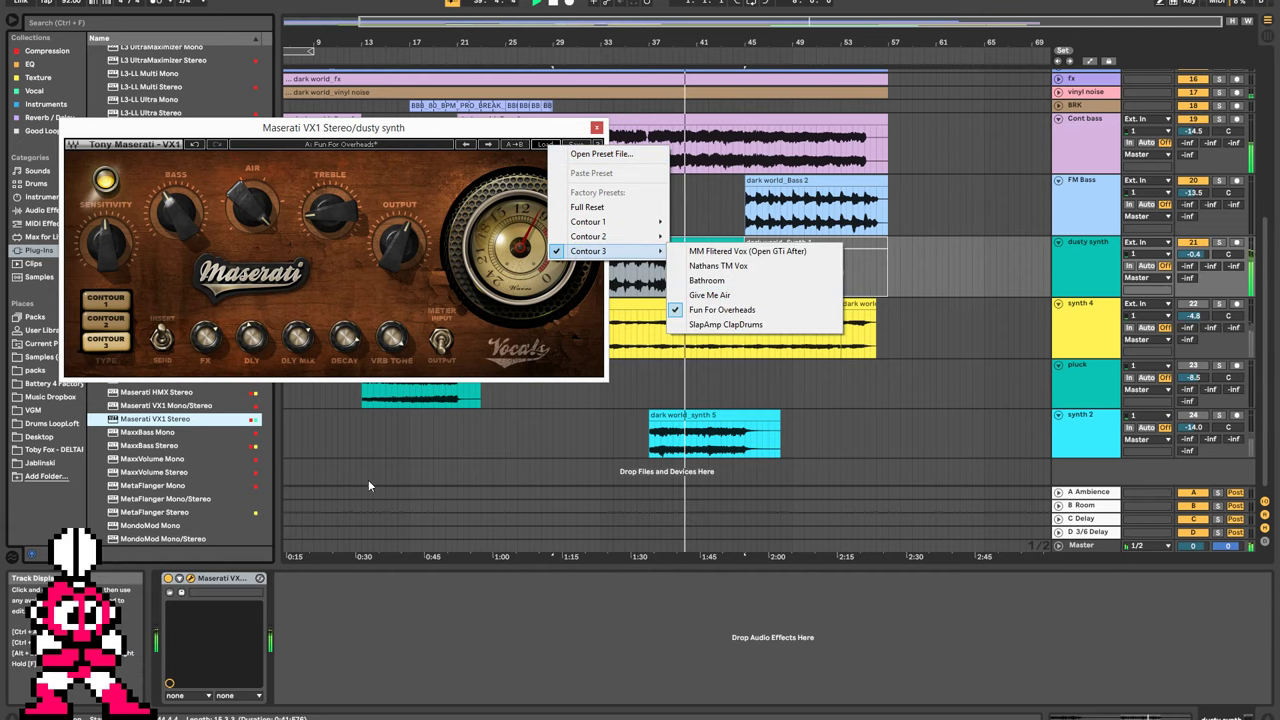
pyautogui.click(226, 583)
pyautogui.press('Delete')
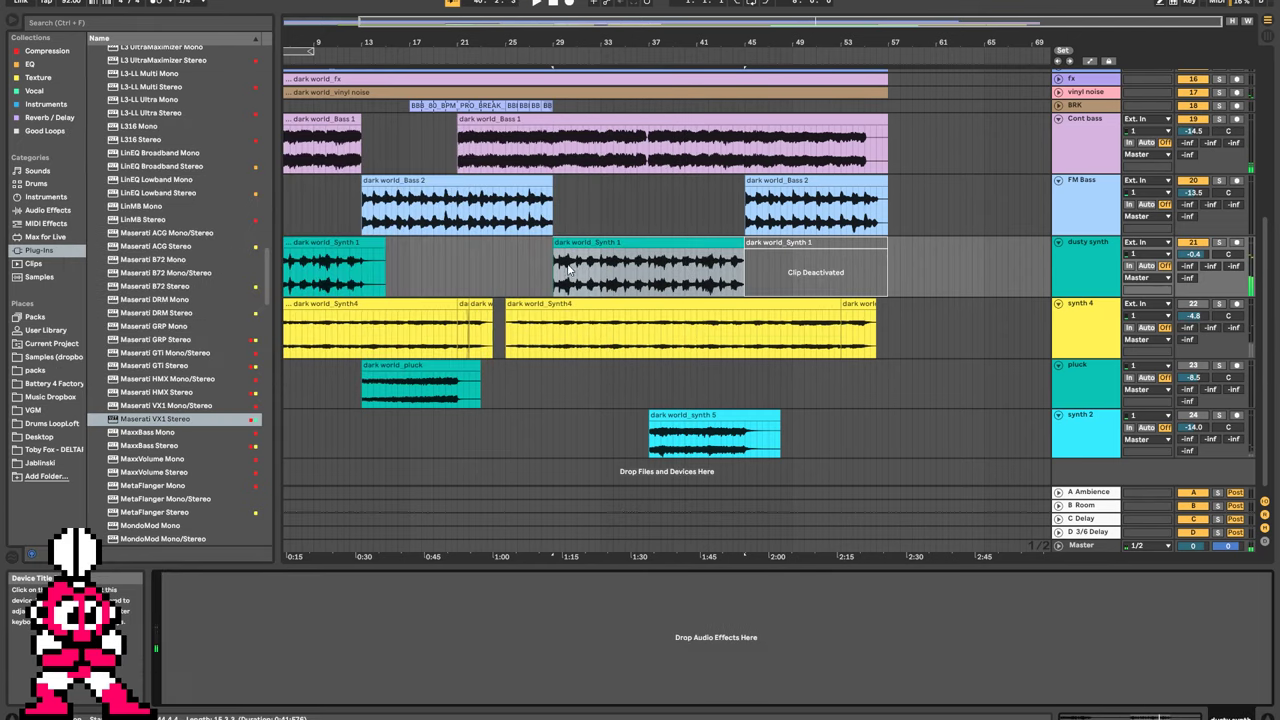
# Solo the dusty synth track and replay from the start of its bar 29 clip.
pyautogui.click(576, 258)
pyautogui.click(1218, 243)
pyautogui.press('space')
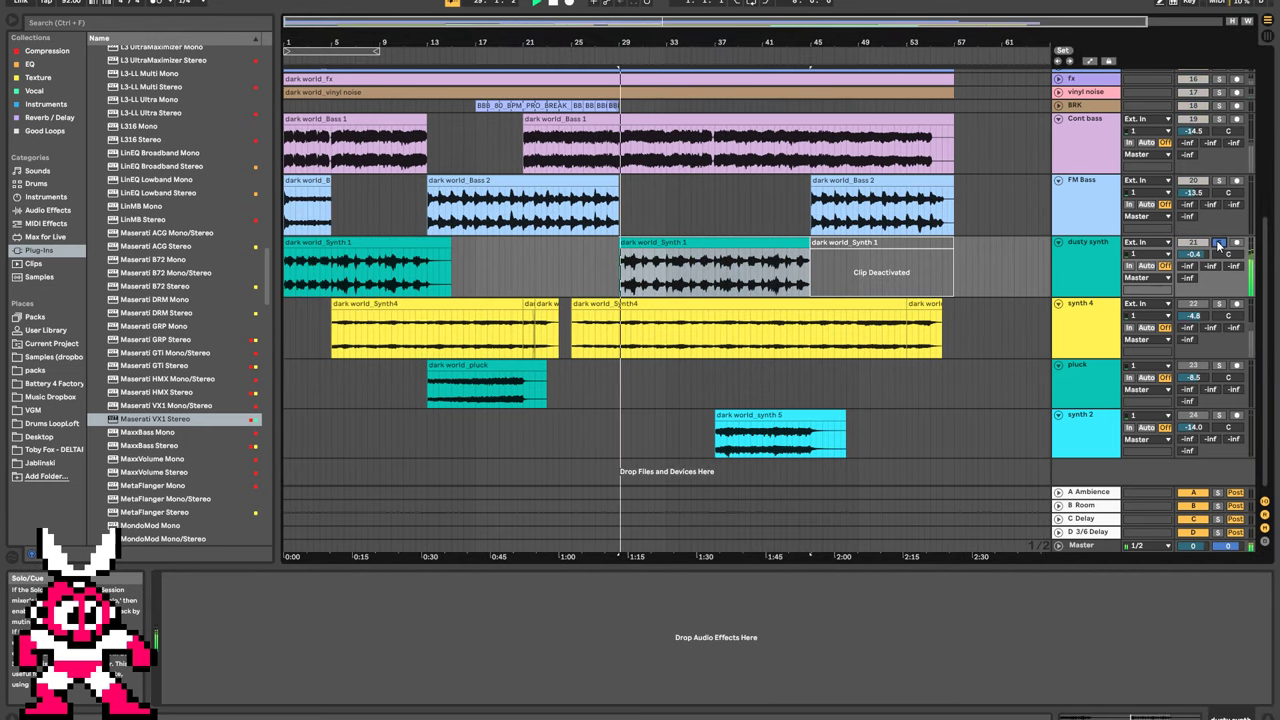
# Load Renaissance Axx Stereo on the dusty synth track with threshold -4.1 and attack 34.2.
pyautogui.click(115, 22)
pyautogui.write('axx')
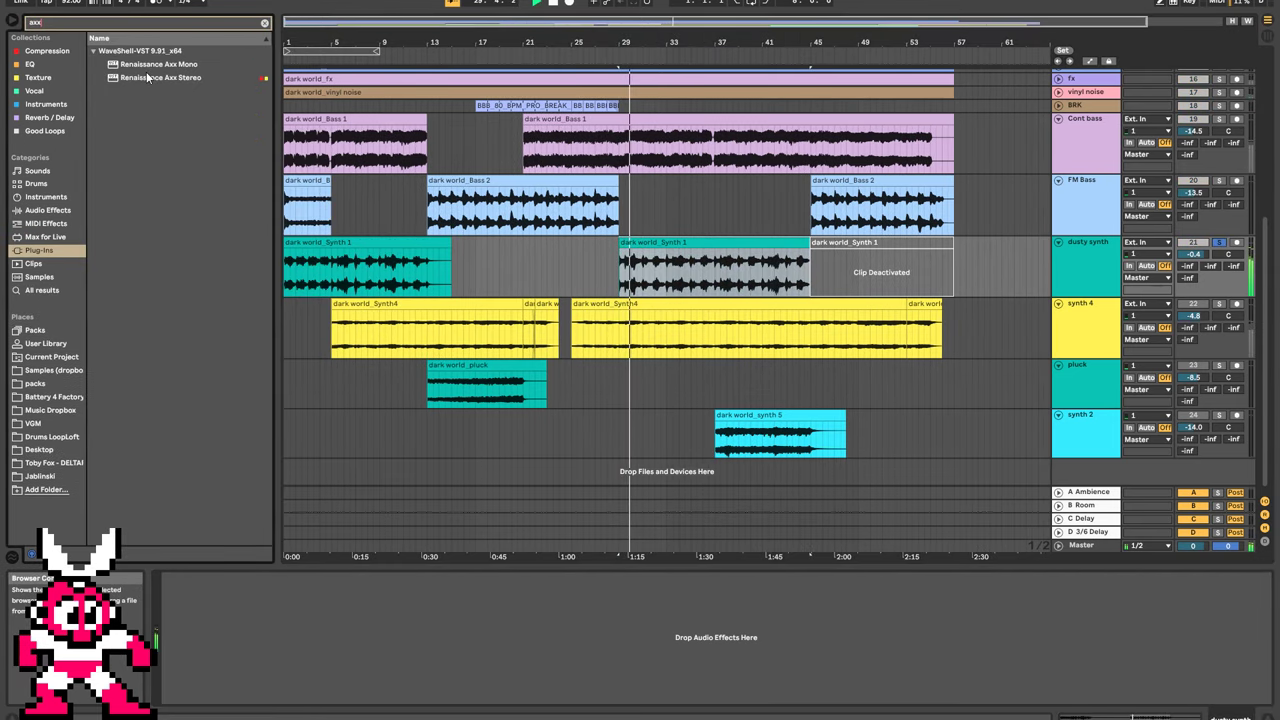
pyautogui.press('Return')
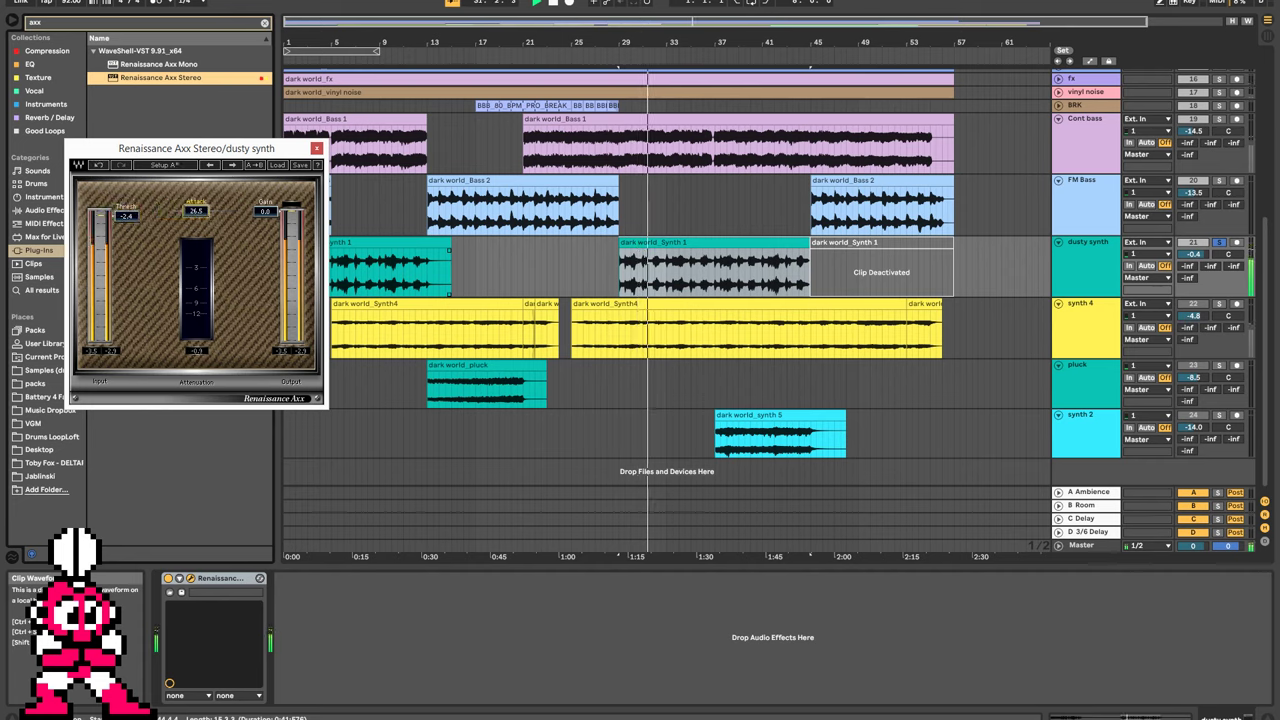
pyautogui.moveTo(119, 221); pyautogui.dragTo(119, 225)
pyautogui.moveTo(198, 214); pyautogui.dragTo(203, 214)
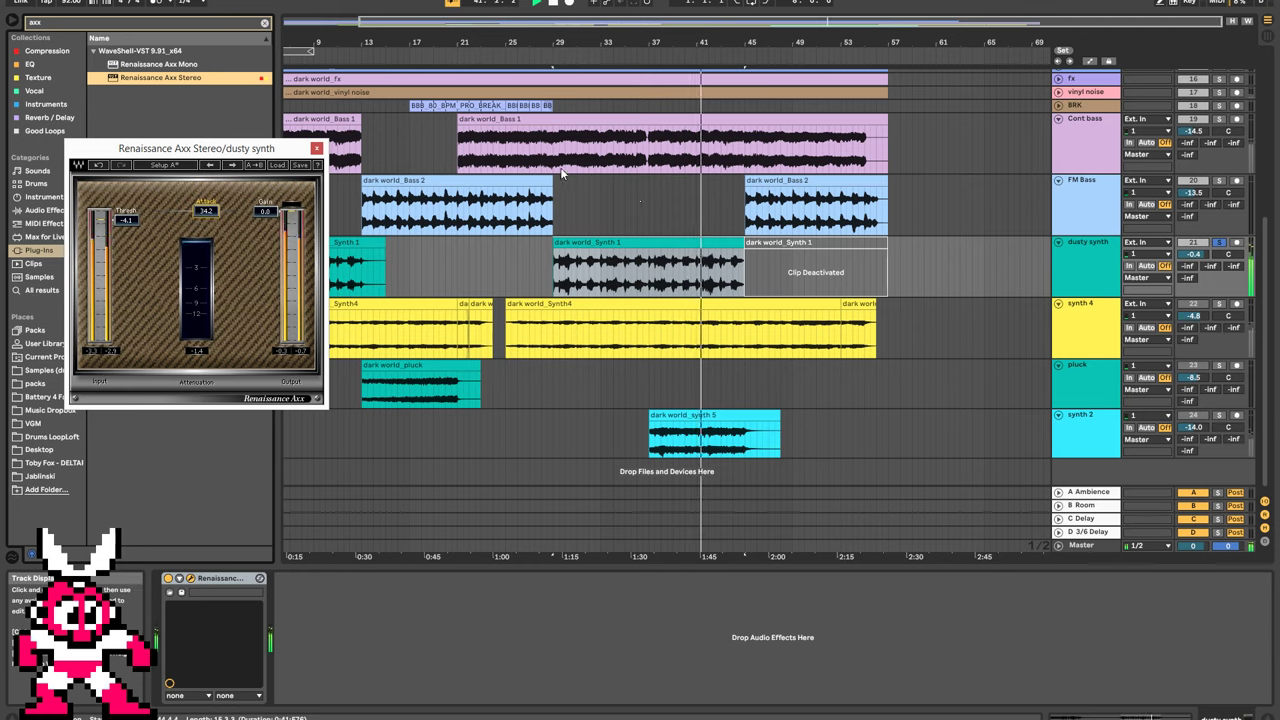
# Solo the synth 4 track too, and name its Pro-Q 3 analyzer spectrum Synth 4.
pyautogui.click(1220, 305)
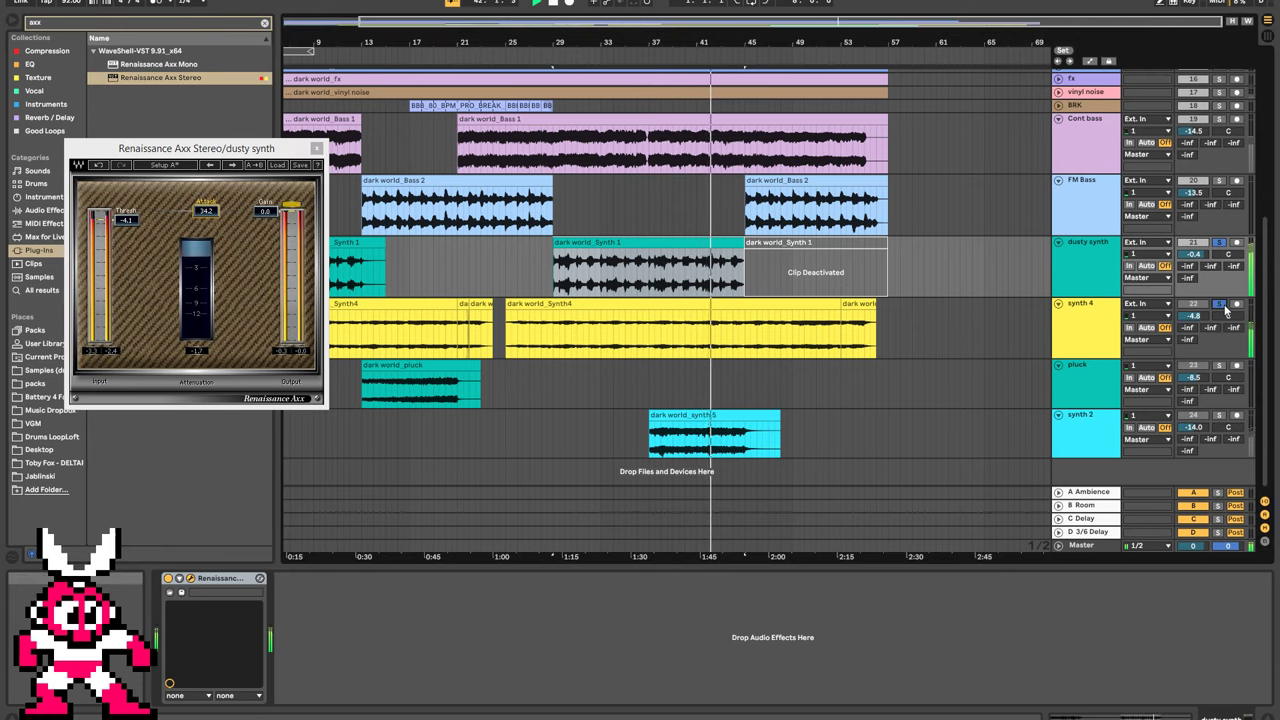
pyautogui.click(1104, 317)
pyautogui.click(303, 579)
pyautogui.click(508, 527)
pyautogui.click(537, 398)
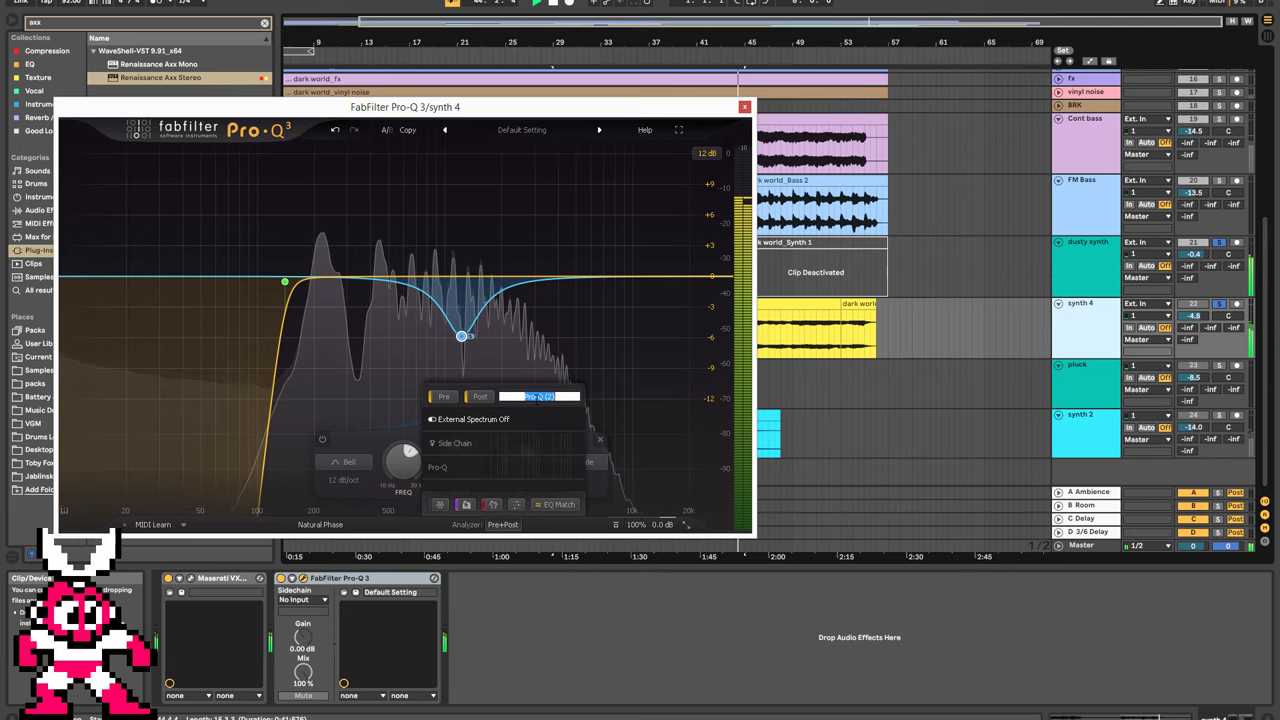
pyautogui.write('Synth 4')
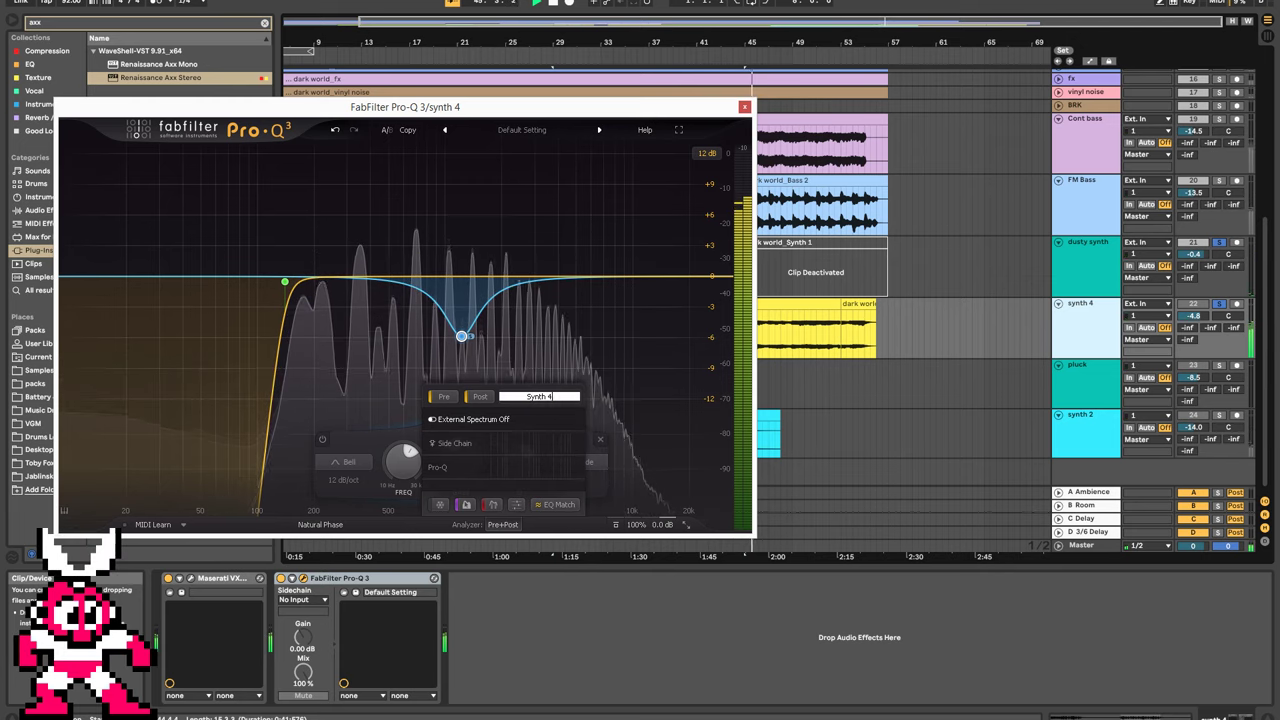
pyautogui.press('Return')
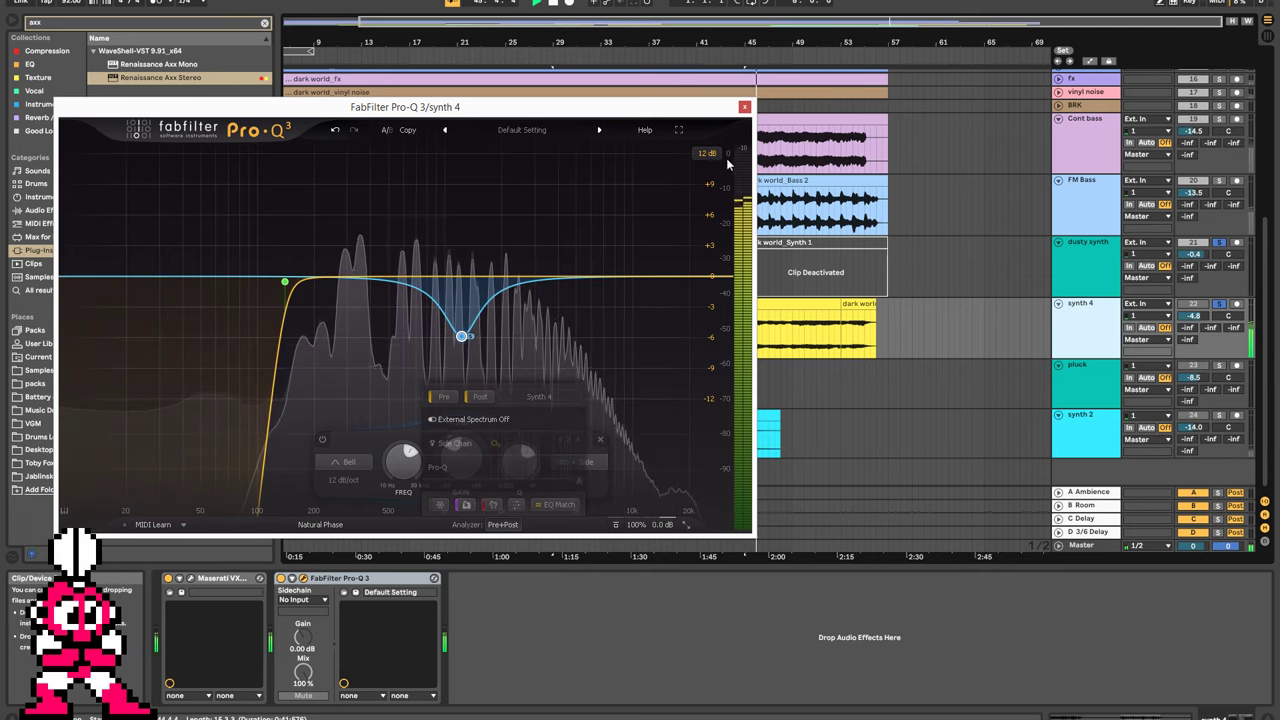
pyautogui.click(744, 107)
# Add FabFilter Pro-Q 3 after Renaissance Axx on the dusty synth track and name its analyzer spectrum dusty synth.
pyautogui.click(1102, 259)
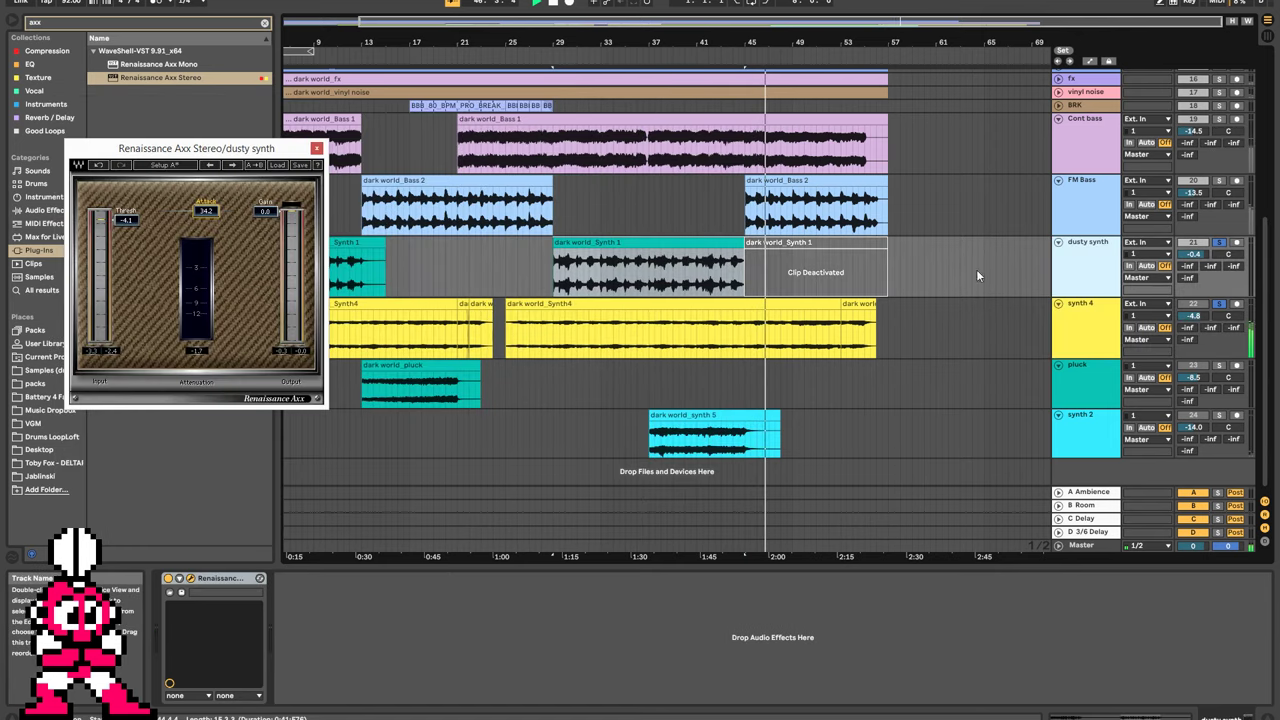
pyautogui.click(589, 246)
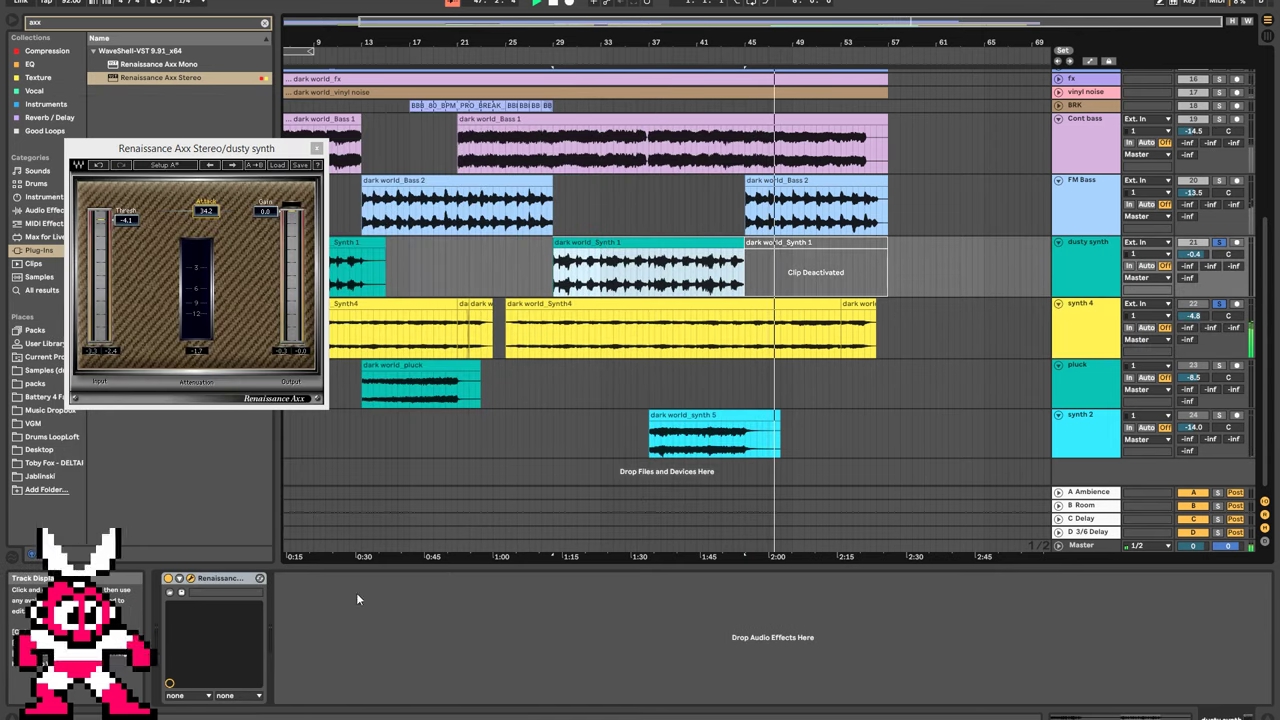
pyautogui.click(136, 24)
pyautogui.write('pro-q')
pyautogui.moveTo(137, 63); pyautogui.dragTo(331, 609)
pyautogui.click(497, 545)
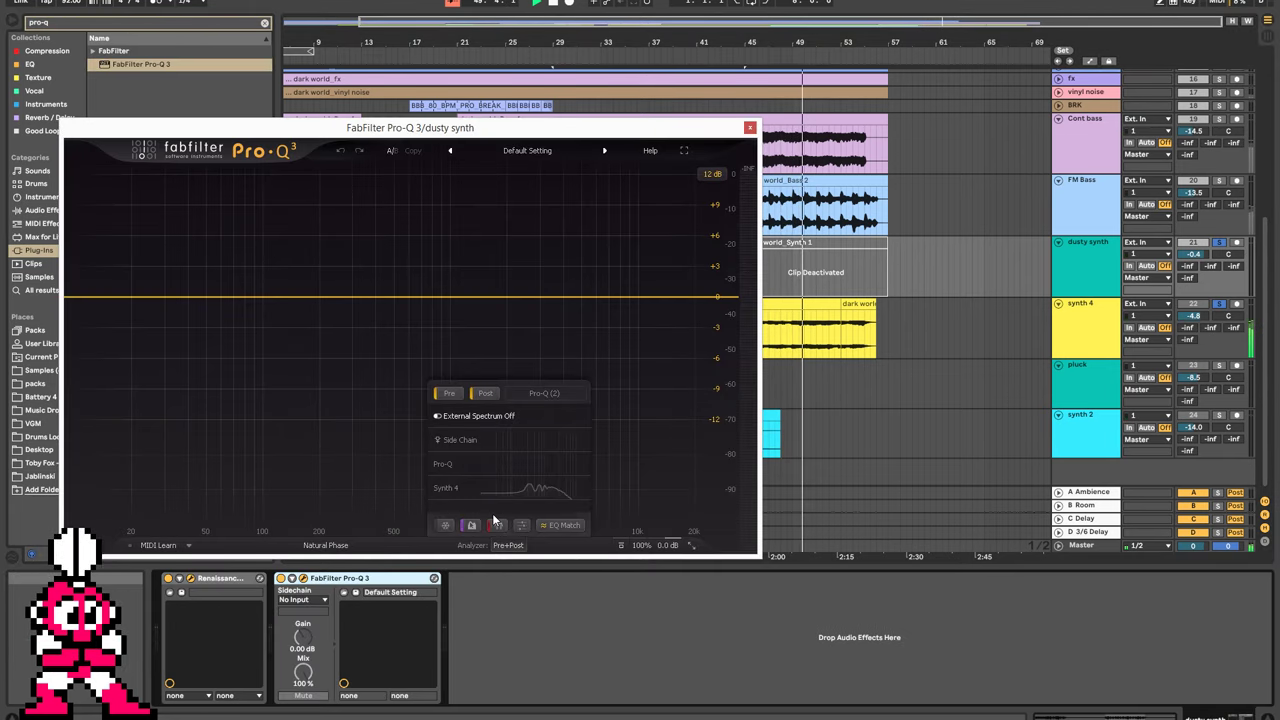
pyautogui.click(545, 393)
pyautogui.write('dusty synth')
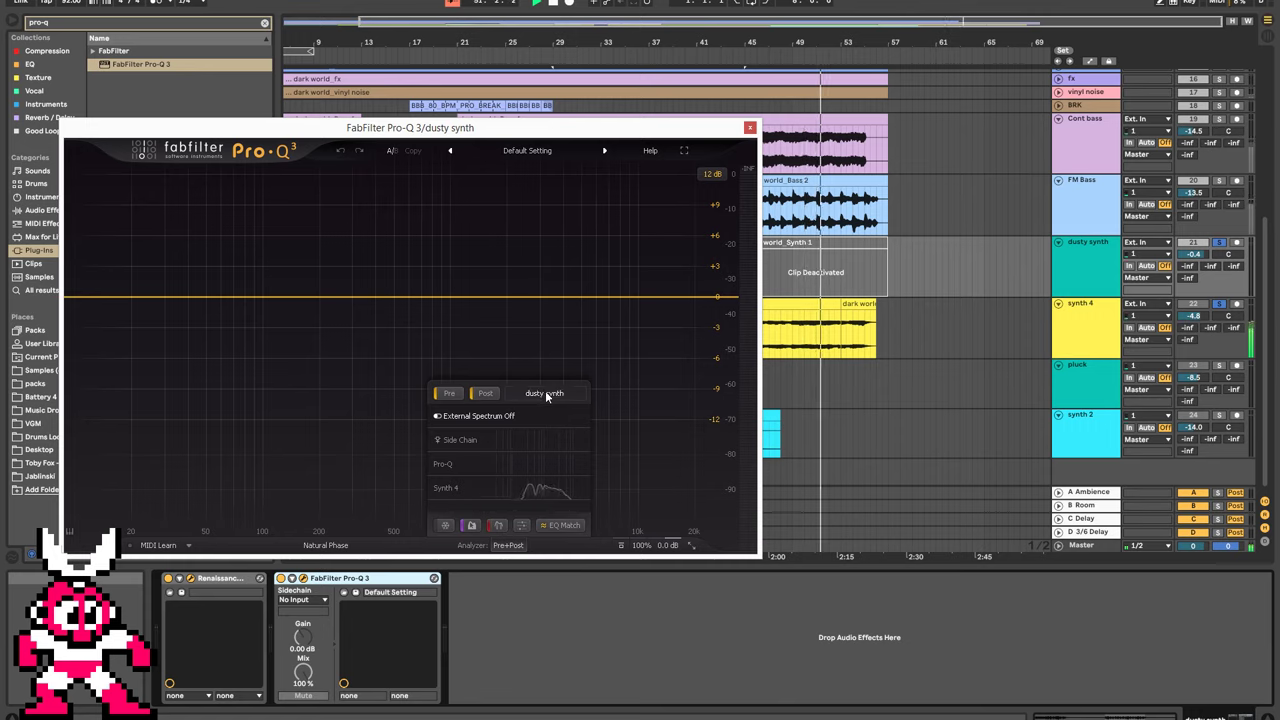
pyautogui.click(651, 212)
# Overlay the Synth 4 spectrum in the dusty synth's Pro-Q 3 and move the EQ window clear of Renaissance Axx.
pyautogui.click(515, 546)
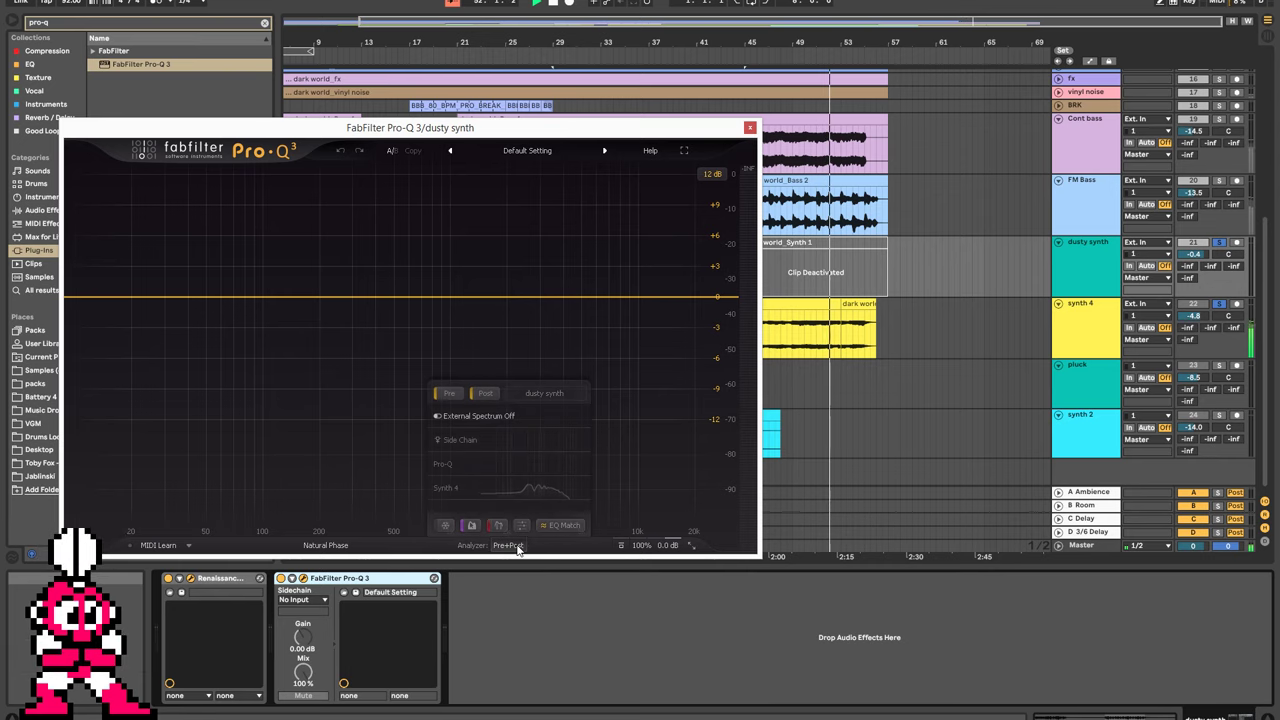
pyautogui.click(541, 491)
pyautogui.click(608, 414)
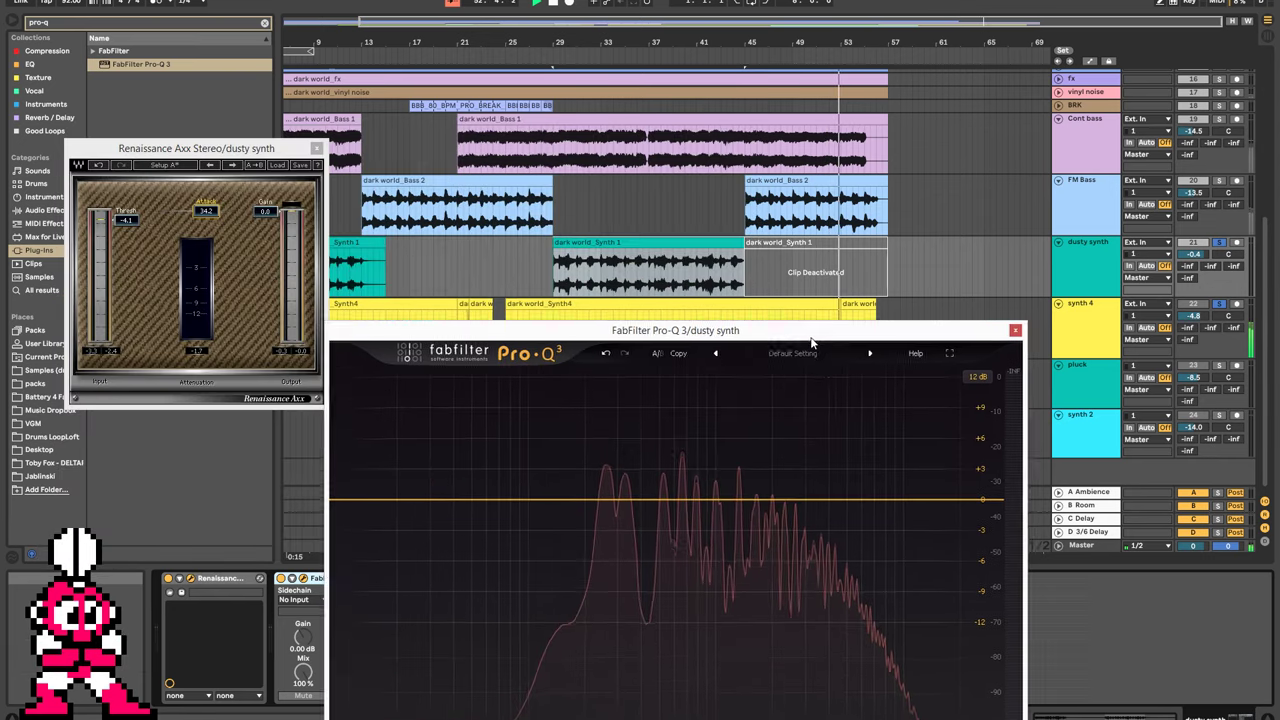
pyautogui.moveTo(638, 318); pyautogui.dragTo(684, 109)
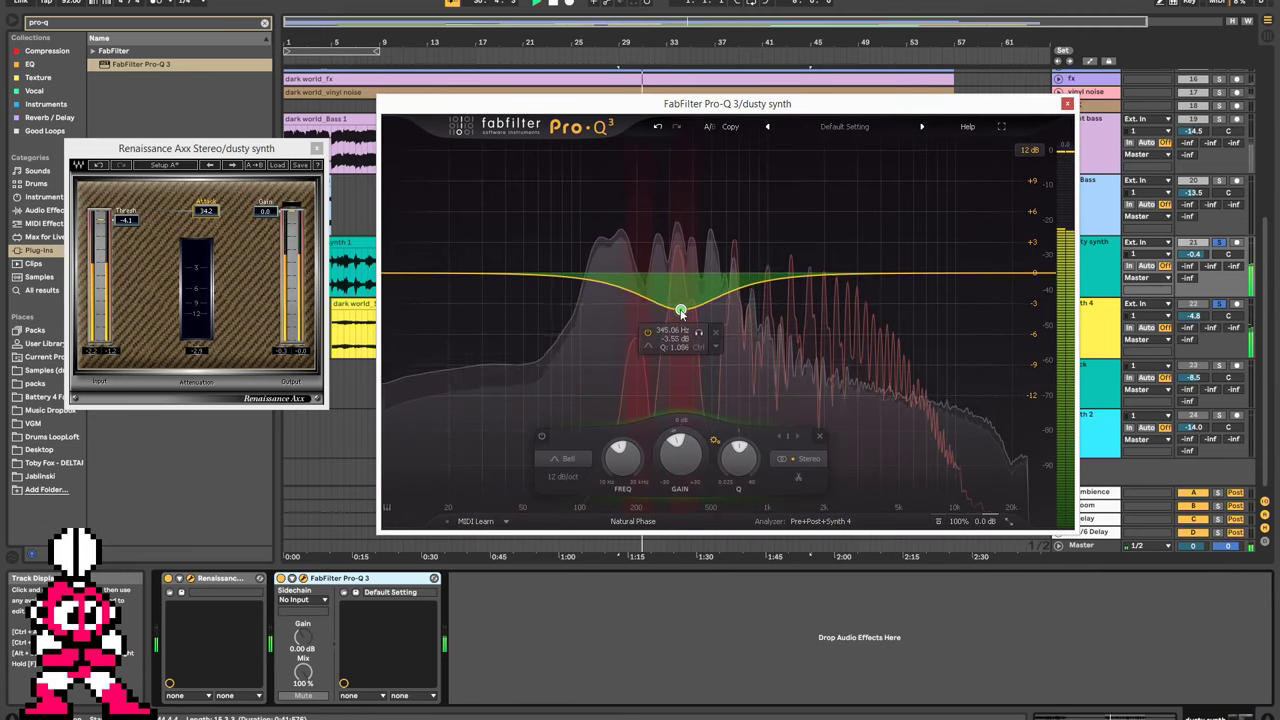
# Cut the dusty synth by 4.14 dB at 345 Hz with a narrower bell of Q 3.581 and a 24 dB/oct slope.
pyautogui.moveTo(681, 311); pyautogui.dragTo(681, 317)
pyautogui.scroll(5, 681, 317)
pyautogui.click(580, 481)
pyautogui.click(583, 508)
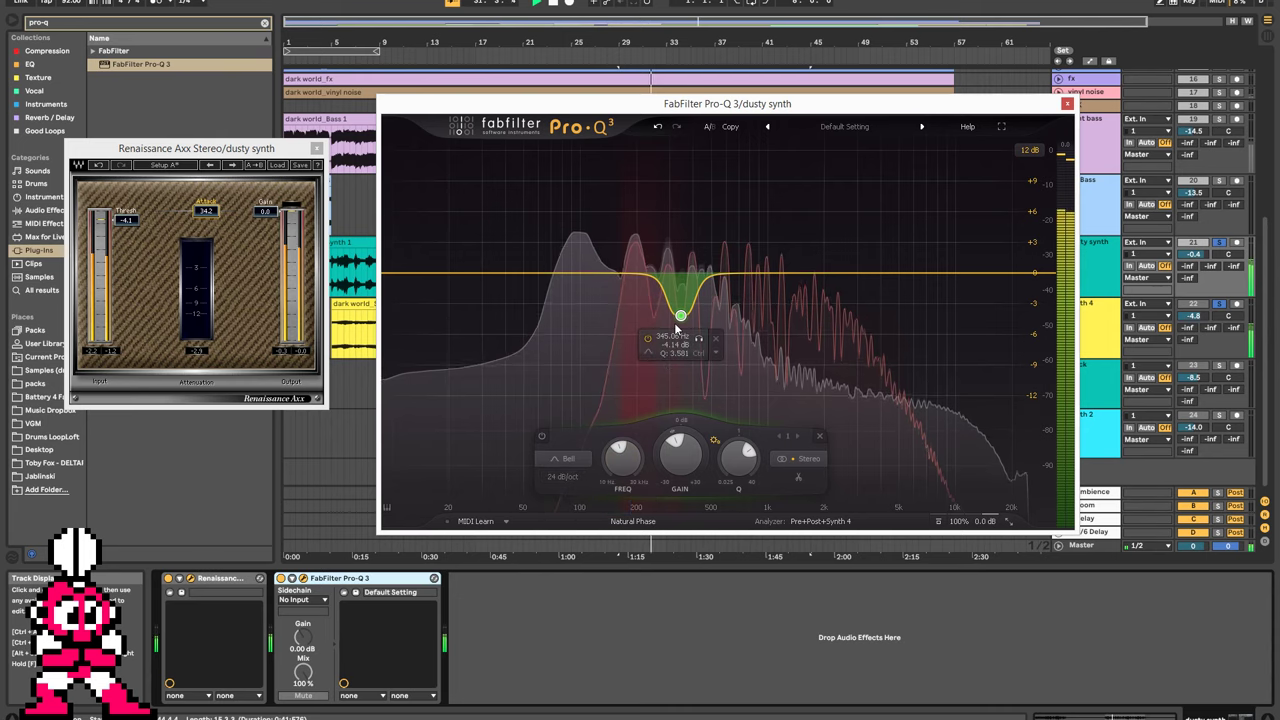
# Deepen and reshape the dusty synth's bell cut to -7.72 dB at 317.44 Hz with Q 3.152.
pyautogui.scroll(-3, 676, 328)
pyautogui.moveTo(674, 323); pyautogui.dragTo(660, 352)
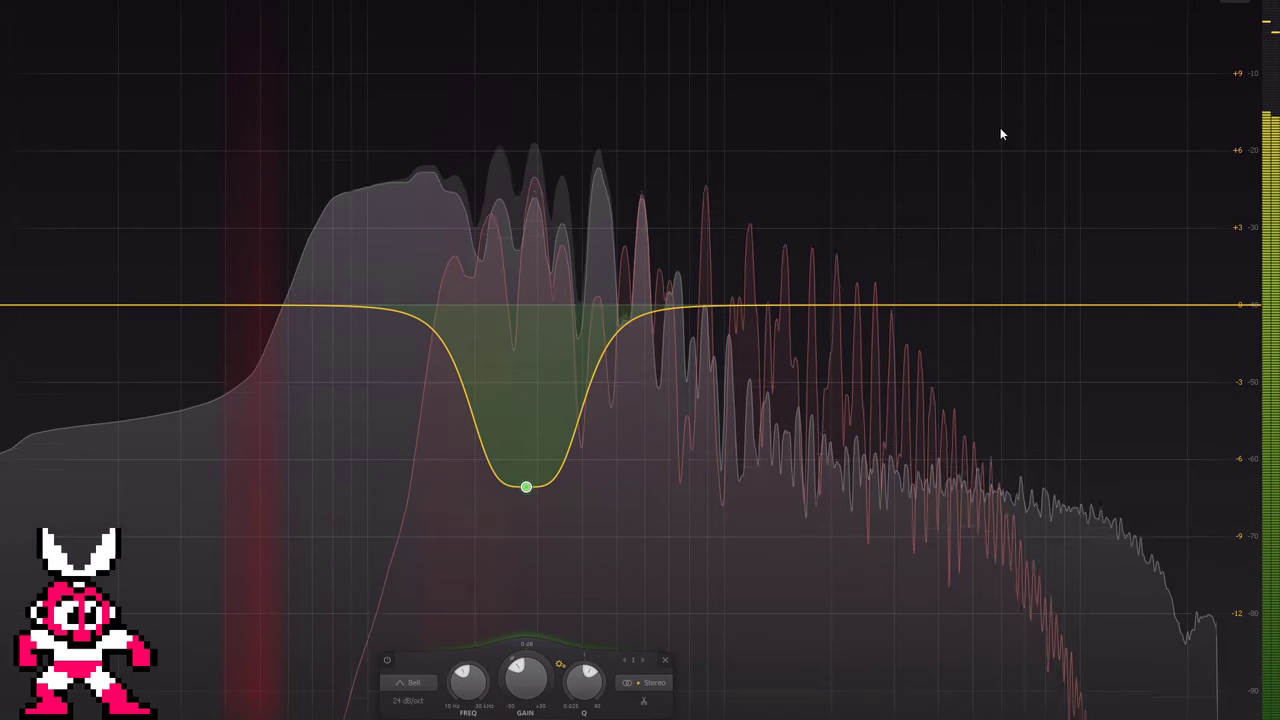
pyautogui.scroll(-3, 666, 344)
pyautogui.moveTo(533, 487); pyautogui.dragTo(510, 508)
pyautogui.scroll(-3, 505, 493)
pyautogui.scroll(6, 505, 495)
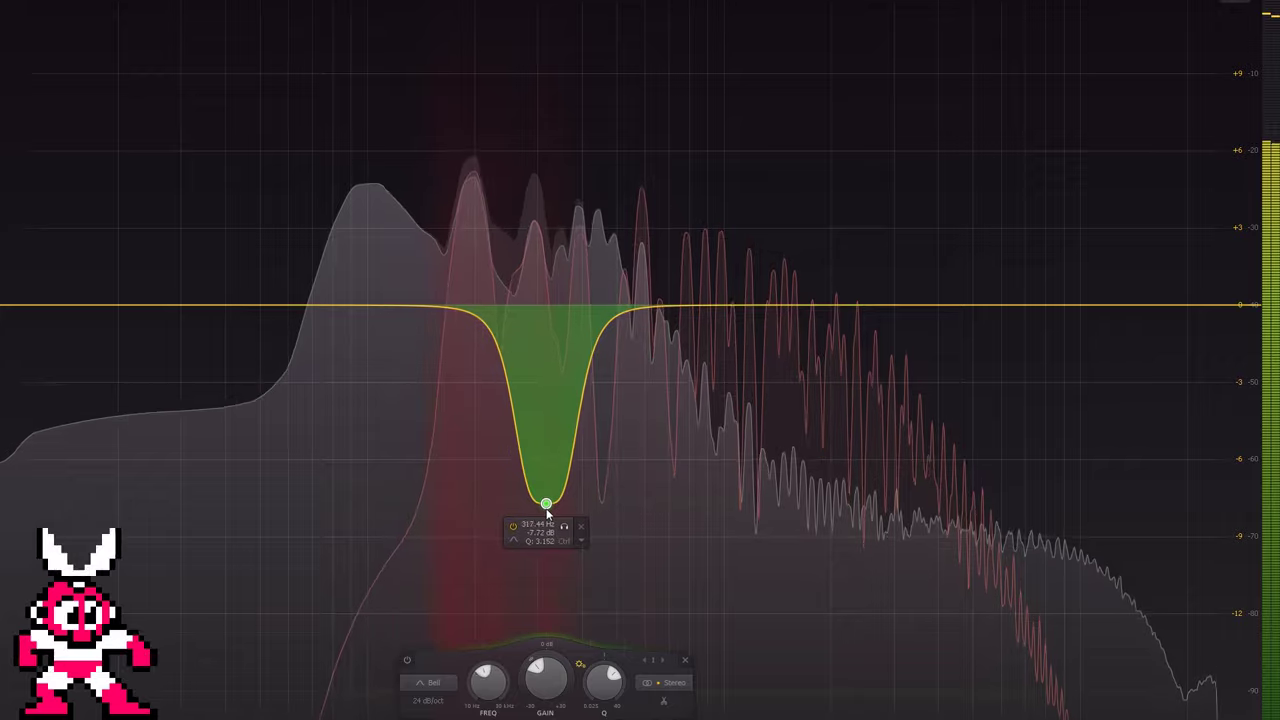
# Add a second bell cut of -4.96 dB at 210.99 Hz with Q 4.922, and open its slope options.
pyautogui.moveTo(329, 297); pyautogui.dragTo(482, 440)
pyautogui.scroll(7, 447, 169)
pyautogui.click(367, 706)
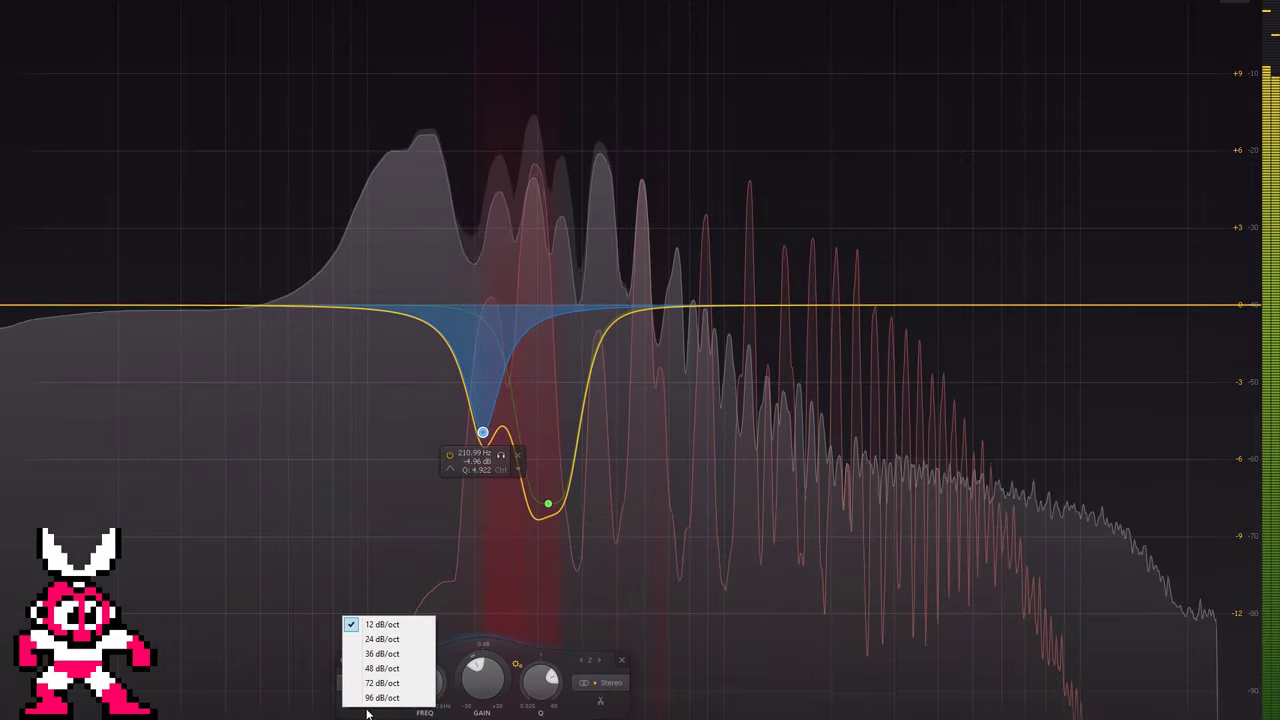
# Give the 211 Hz bell band a 24 dB/oct slope and narrow it into a cut of about -6.9 dB at 193 Hz, Q about 5.8.
pyautogui.click(382, 639)
pyautogui.scroll(3, 482, 433)
pyautogui.scroll(-5, 483, 433)
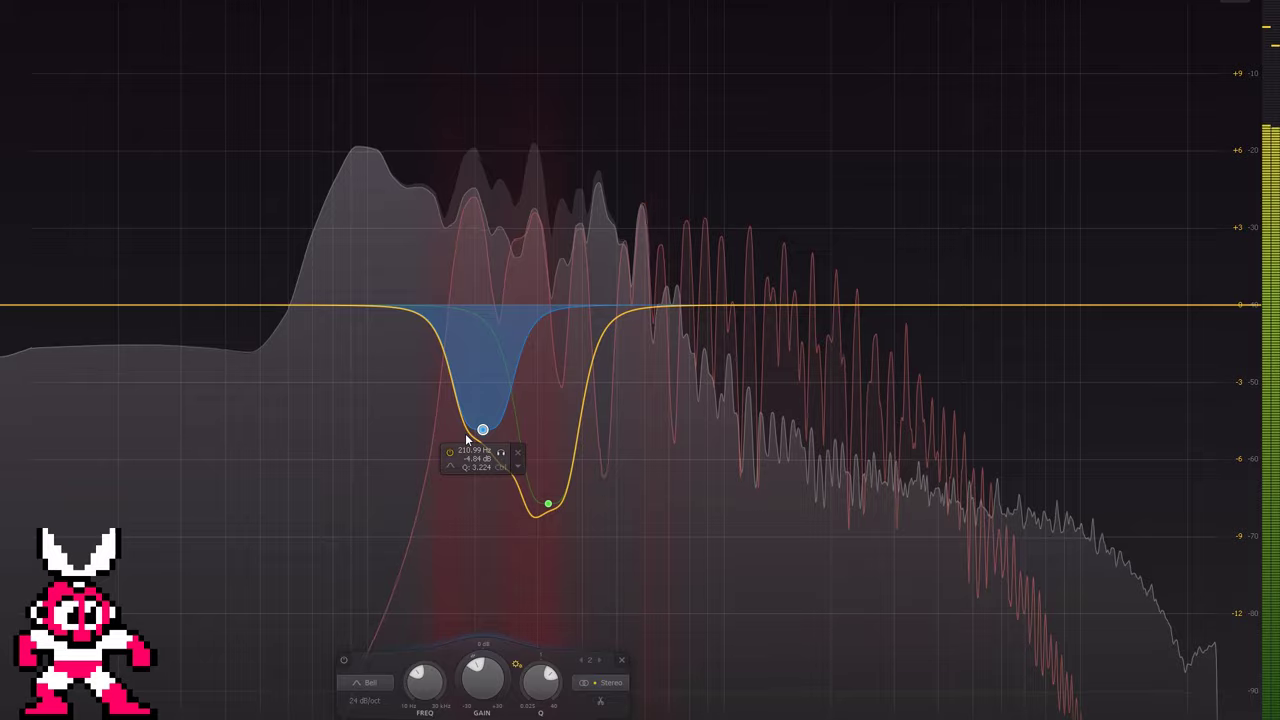
pyautogui.scroll(3, 481, 445)
pyautogui.moveTo(482, 434); pyautogui.dragTo(469, 484)
pyautogui.scroll(-1, 470, 484)
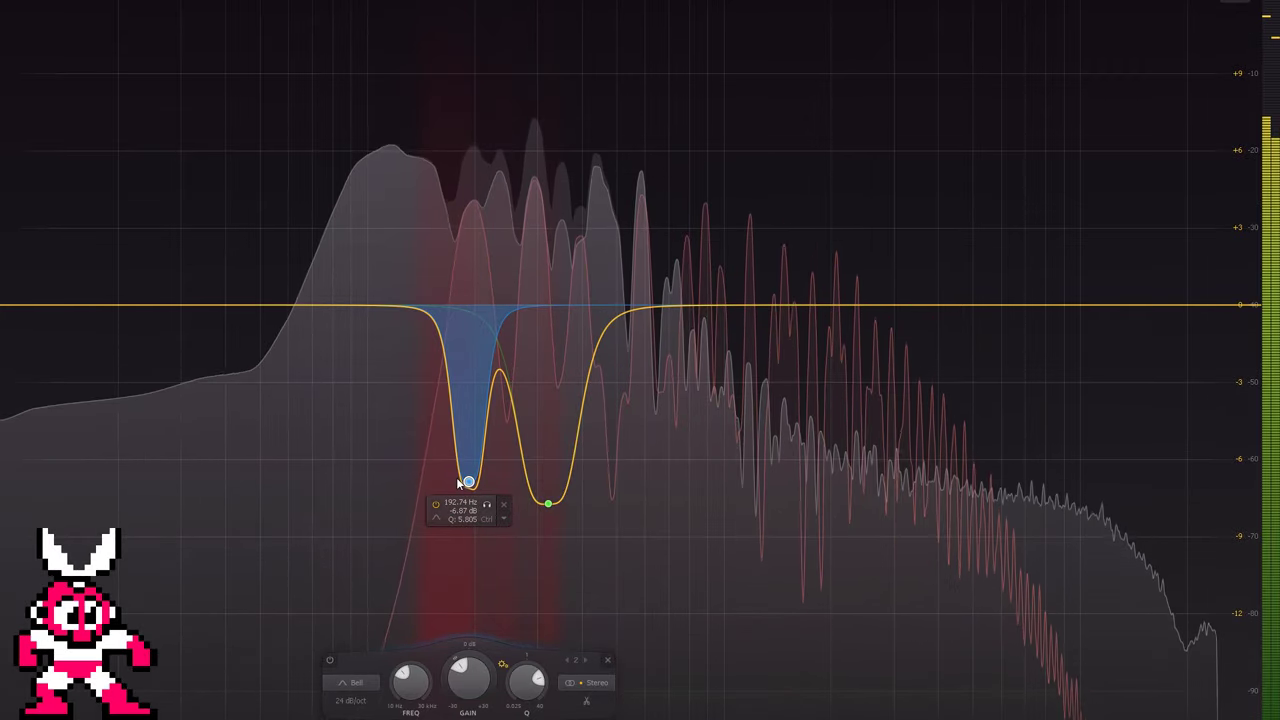
# Compare the 193 Hz cut with the band bypassed and active, and switch its processing from Stereo to Mid.
pyautogui.click(330, 661)
pyautogui.click(330, 661)
pyautogui.click(597, 683)
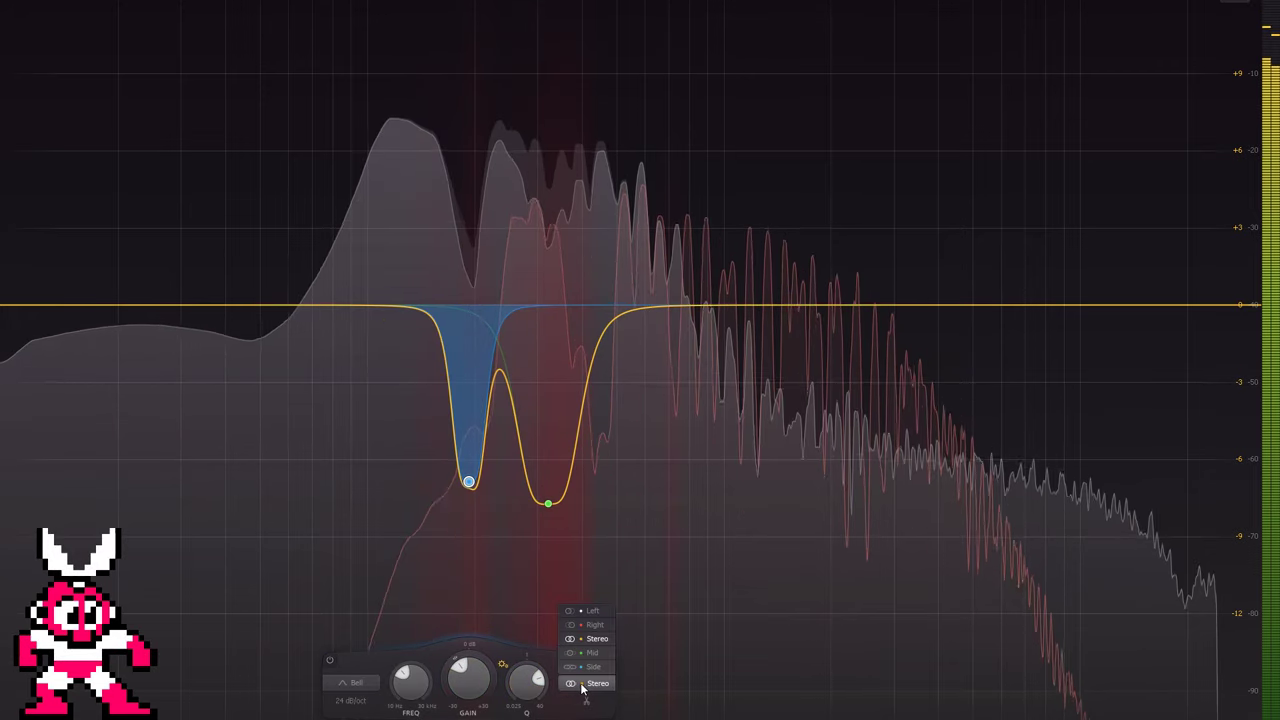
pyautogui.click(590, 651)
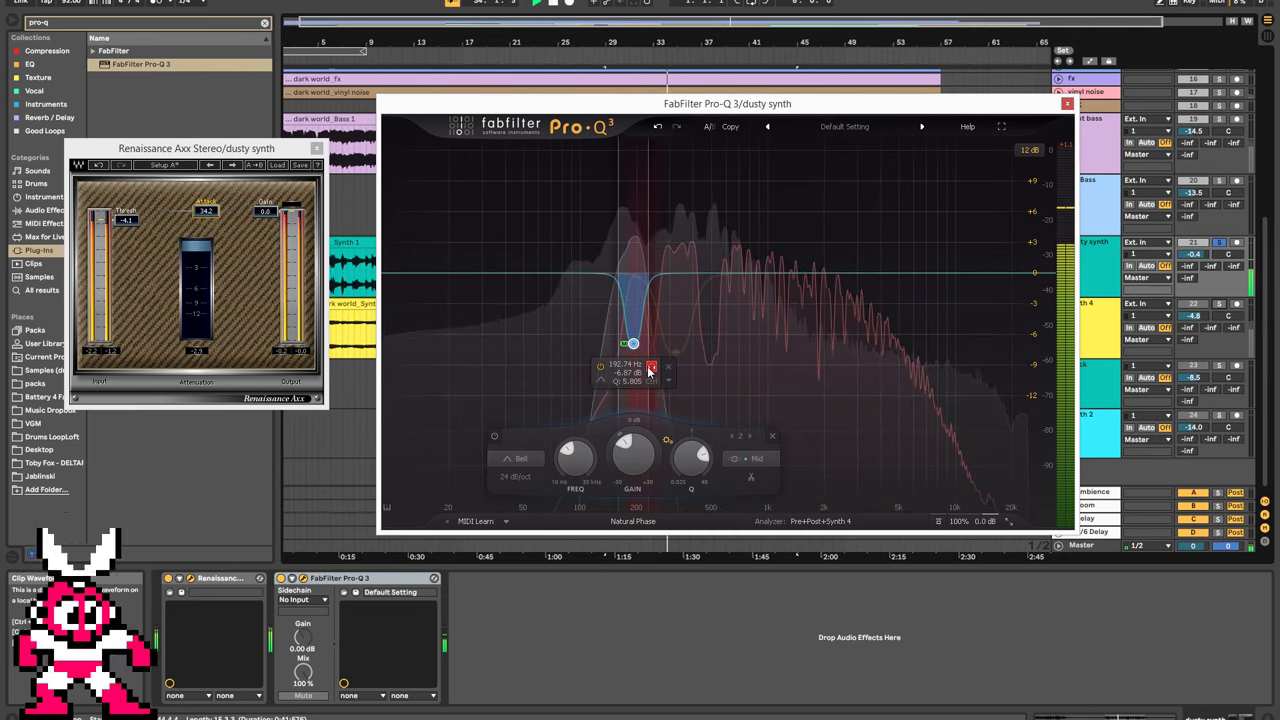
# Audition the 193 Hz Mid band and deepen its cut to about -12.4 dB.
pyautogui.click(651, 367)
pyautogui.moveTo(636, 453); pyautogui.dragTo(647, 475)
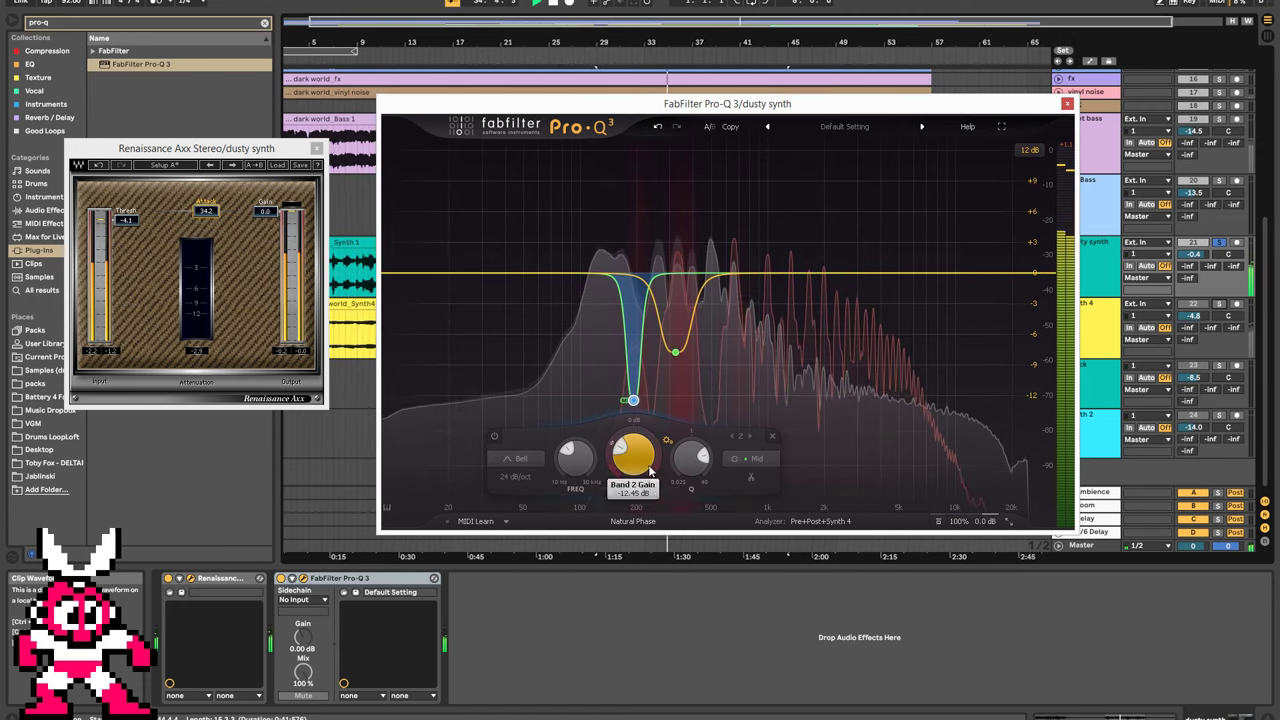
pyautogui.moveTo(633, 400)
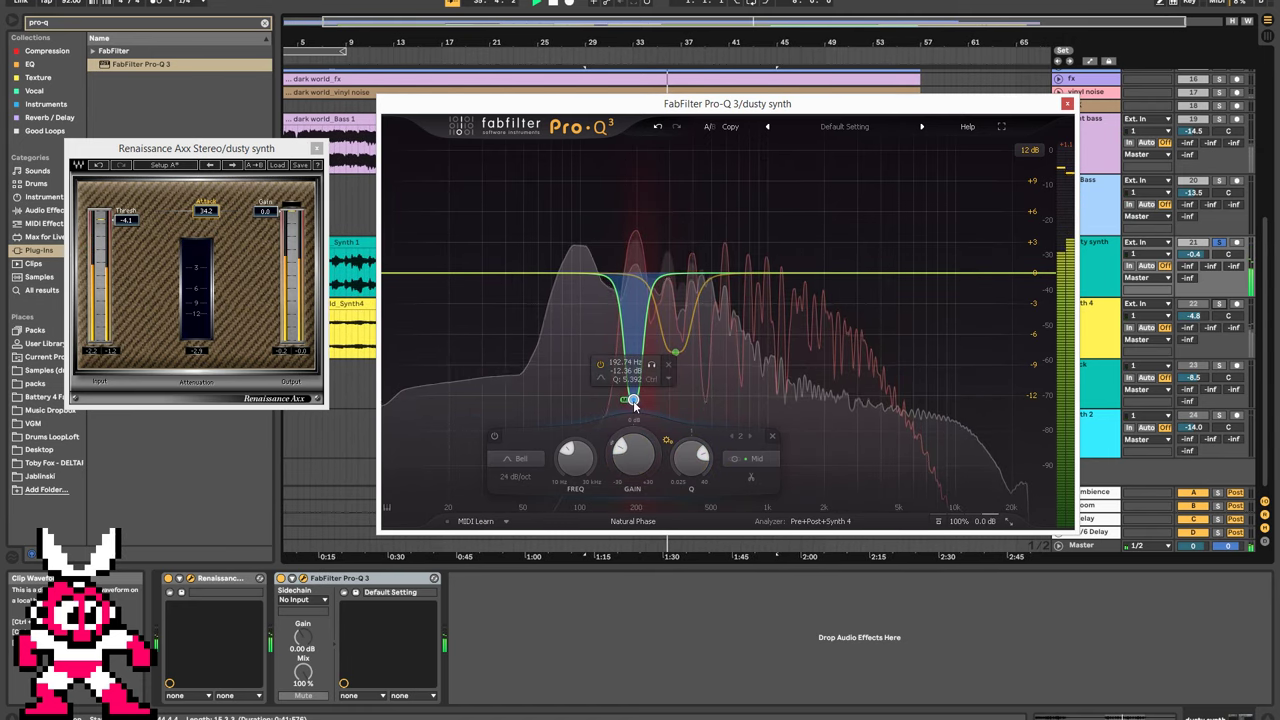
# Audition the 322 Hz band and turn its cut into a Side boost of about 1.3 dB at 296 Hz, Q about 2.2.
pyautogui.click(677, 353)
pyautogui.click(692, 378)
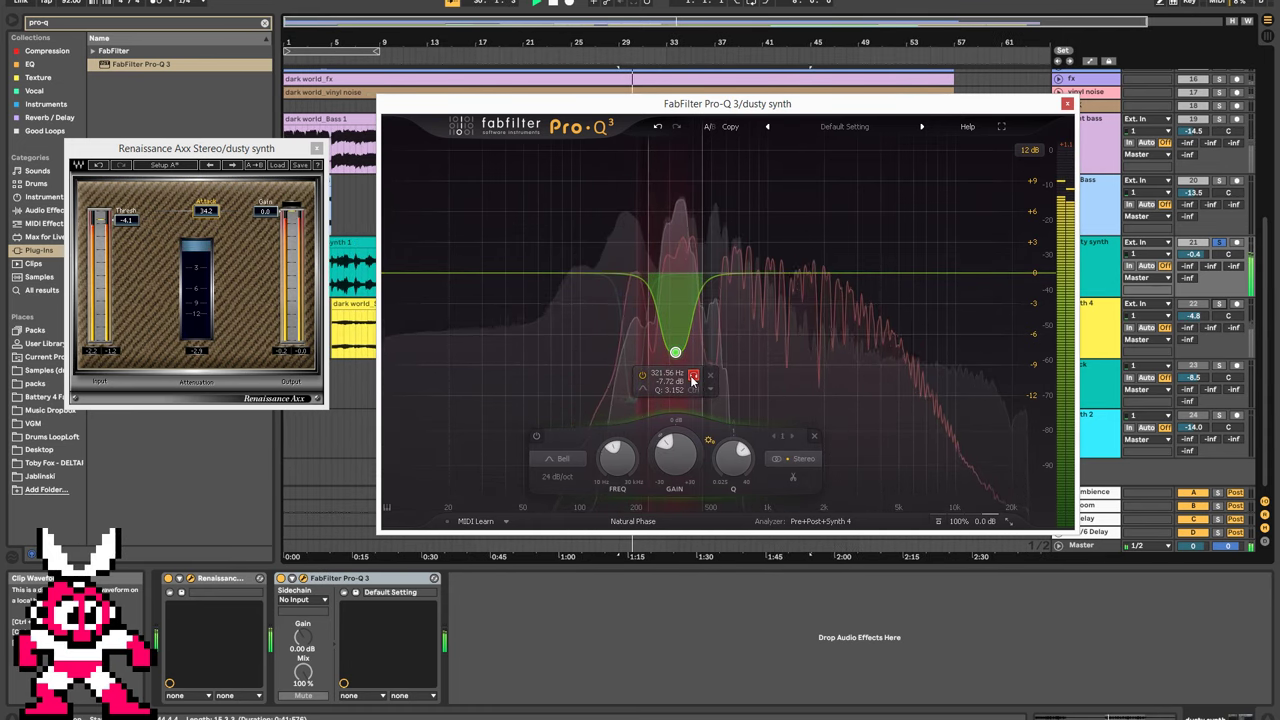
pyautogui.moveTo(675, 352); pyautogui.dragTo(674, 204)
pyautogui.scroll(-2, 674, 205)
pyautogui.click(797, 460)
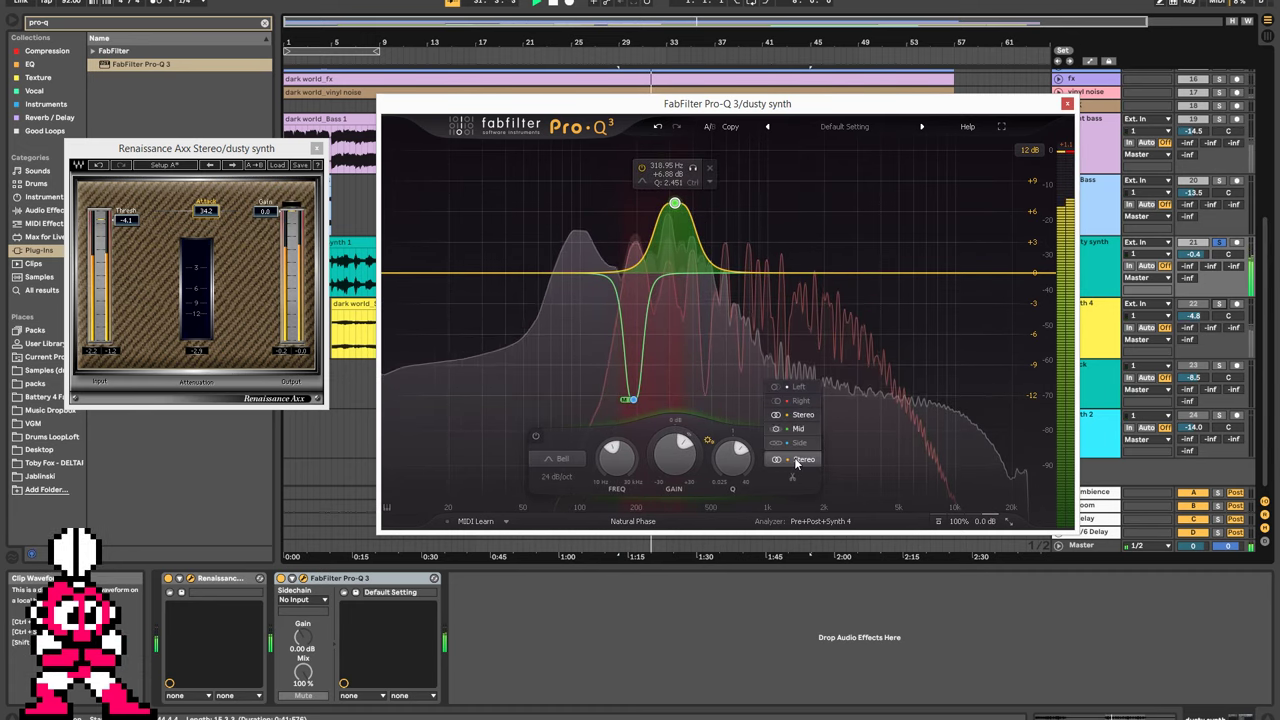
pyautogui.click(803, 443)
pyautogui.moveTo(676, 226); pyautogui.dragTo(671, 265)
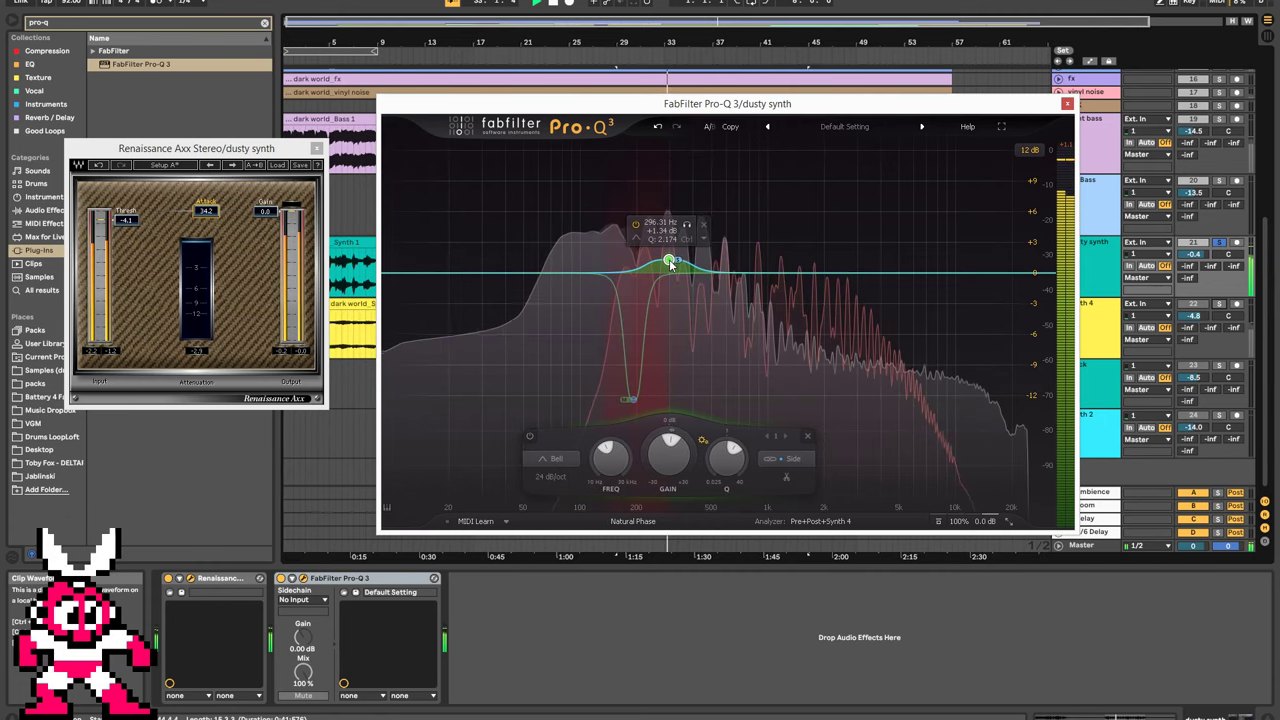
# Reduce the 193 Hz Mid cut to about -6.8 dB and add a new Mid cut of about -2.9 dB at 293 Hz.
pyautogui.click(631, 402)
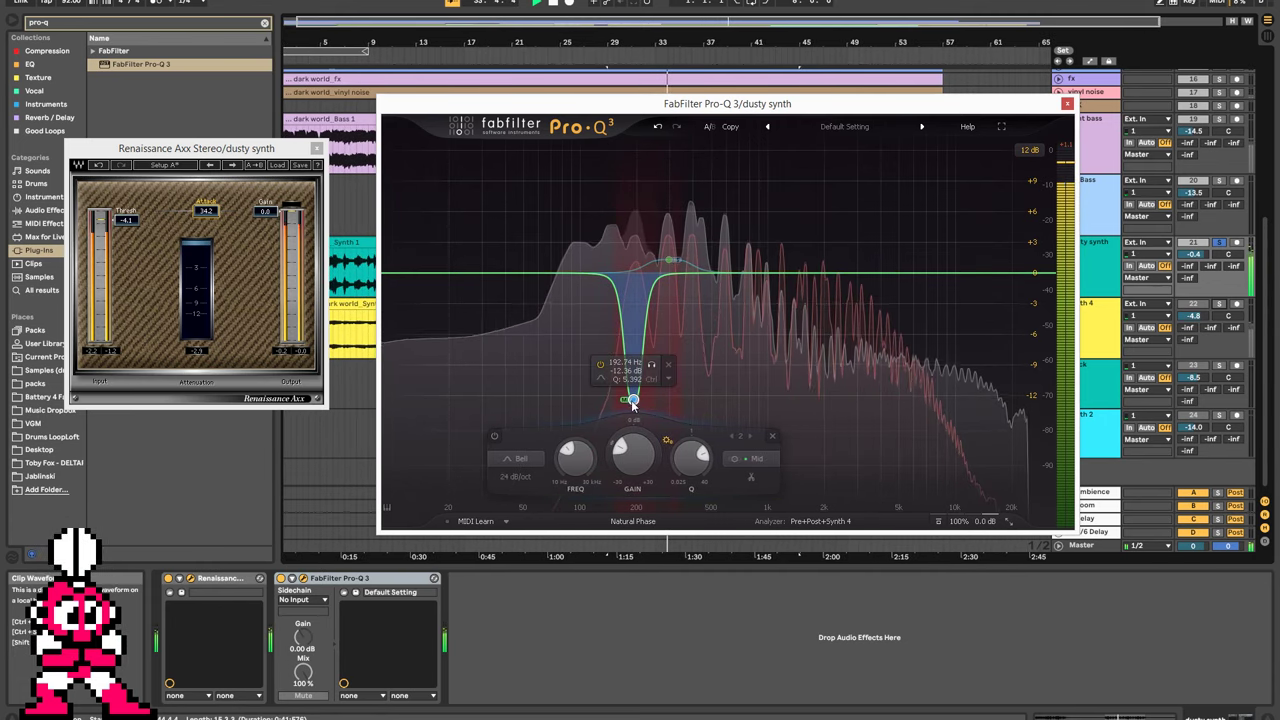
pyautogui.moveTo(633, 400); pyautogui.dragTo(632, 342)
pyautogui.moveTo(594, 274); pyautogui.dragTo(668, 303)
pyautogui.click(791, 461)
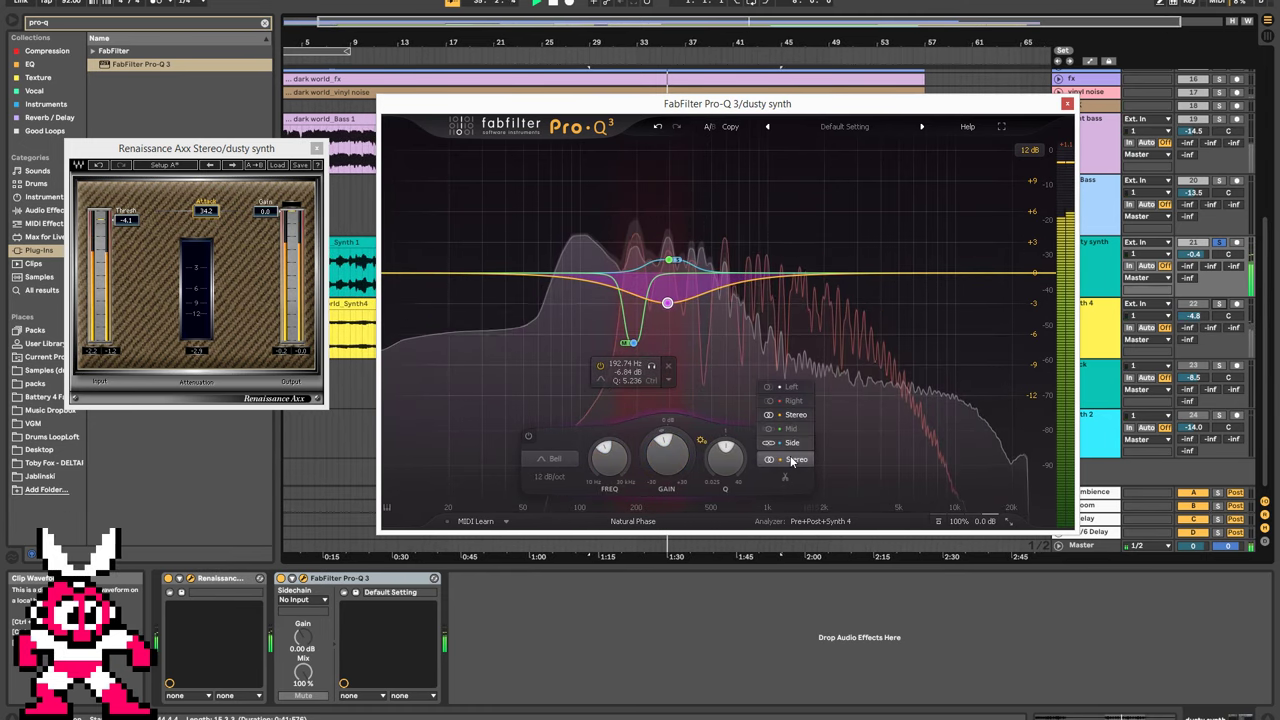
pyautogui.click(791, 459)
# Bypass the 193 Hz Mid band and restart playback.
pyautogui.click(632, 344)
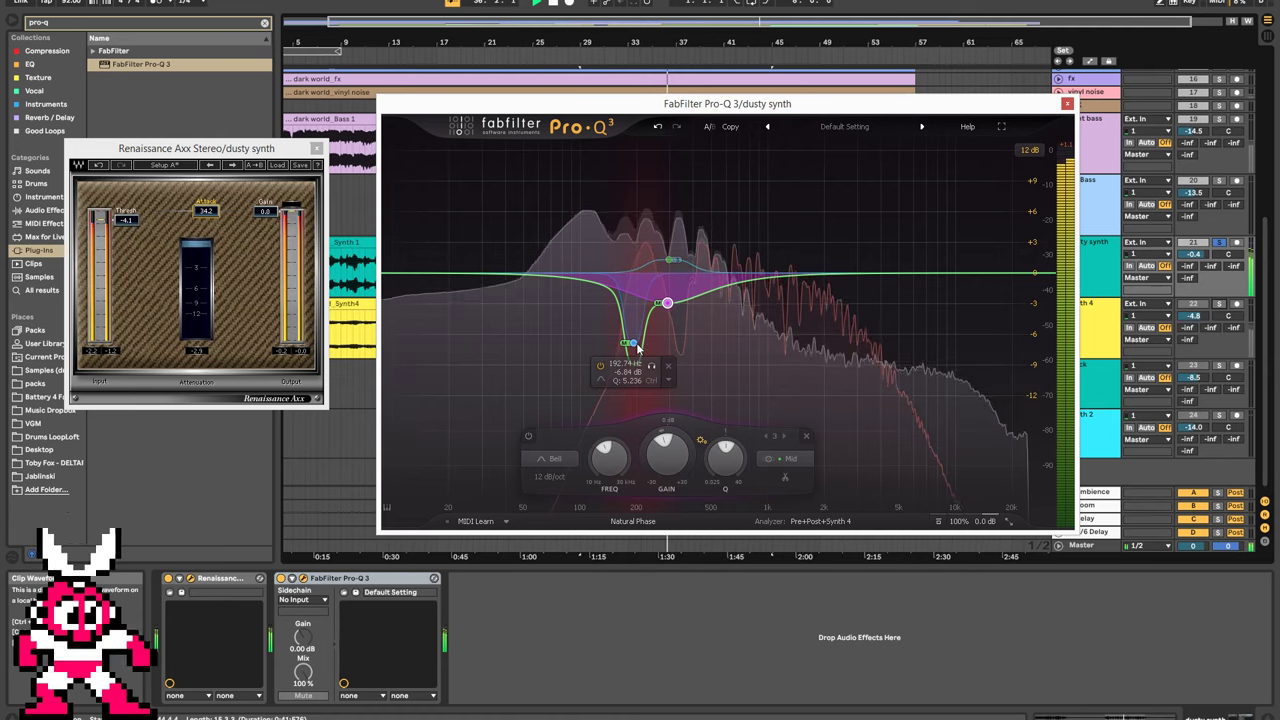
pyautogui.click(636, 344)
pyautogui.click(494, 437)
pyautogui.press('space')
pyautogui.press('space')
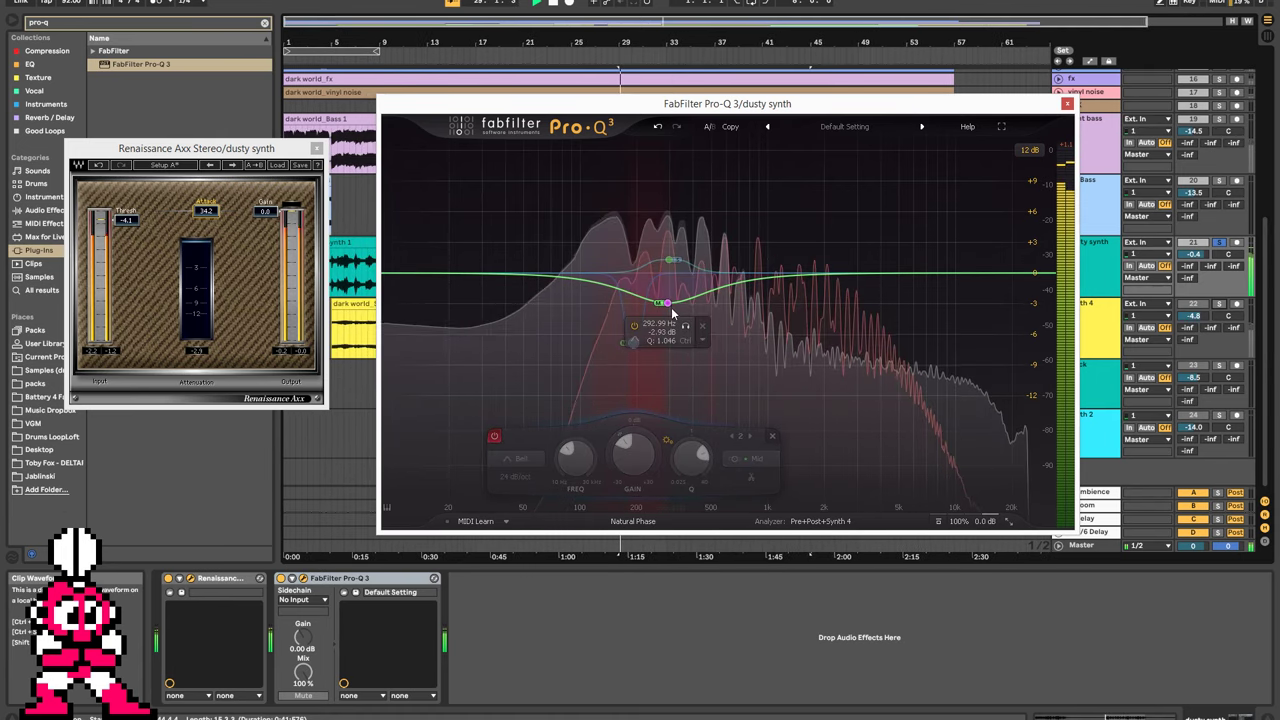
# Set the 293 Hz Mid cut to about -3.3 dB with a 24 dB/oct slope and enlarge the EQ window to Extra Large.
pyautogui.moveTo(668, 303); pyautogui.dragTo(668, 307)
pyautogui.click(550, 477)
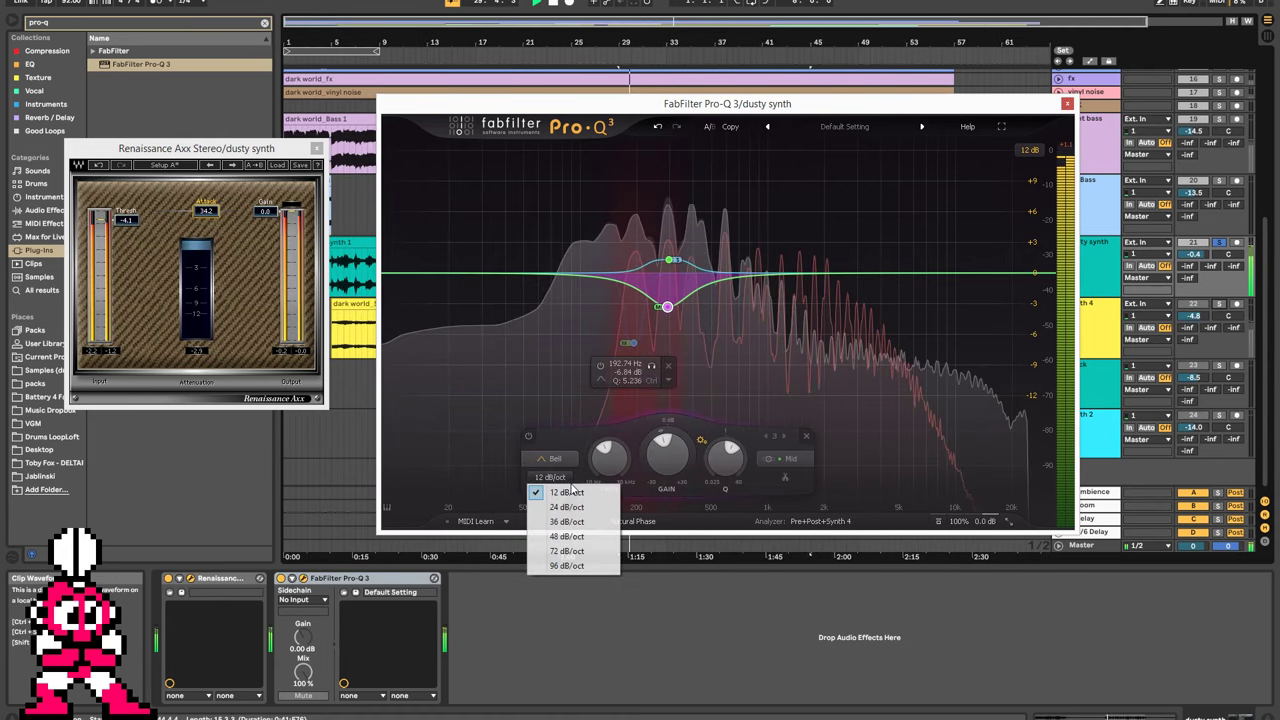
pyautogui.click(566, 507)
pyautogui.click(1008, 522)
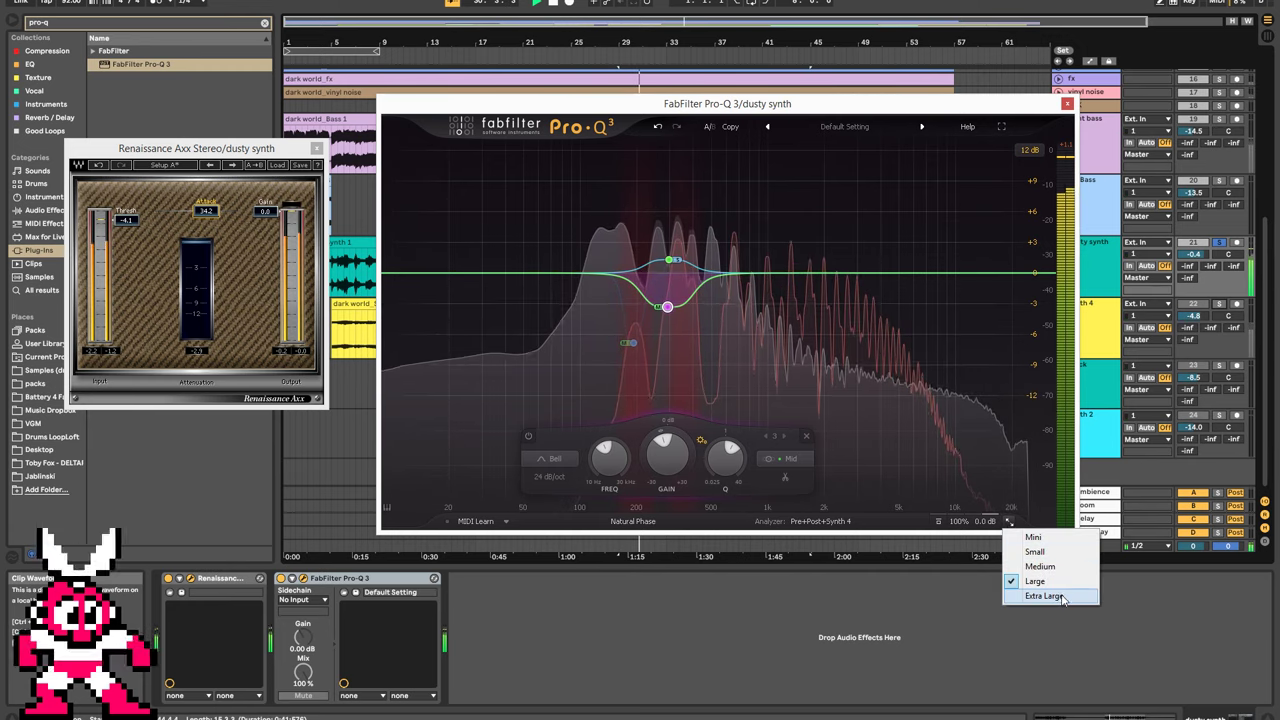
pyautogui.click(1062, 597)
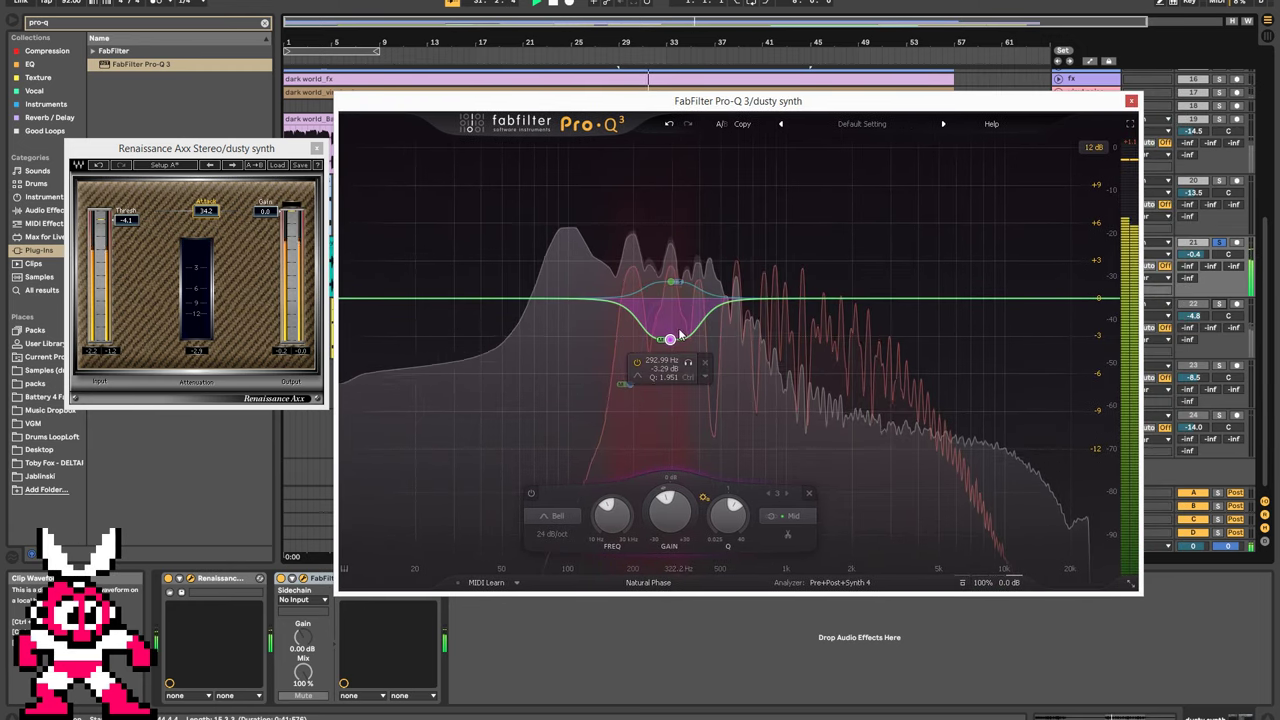
# Widen the Mid cut to Q about 1.6, move it to about -5.4 dB at 275 Hz, and audition it in solo.
pyautogui.scroll(-3, 671, 341)
pyautogui.moveTo(670, 341); pyautogui.dragTo(664, 358)
pyautogui.click(683, 388)
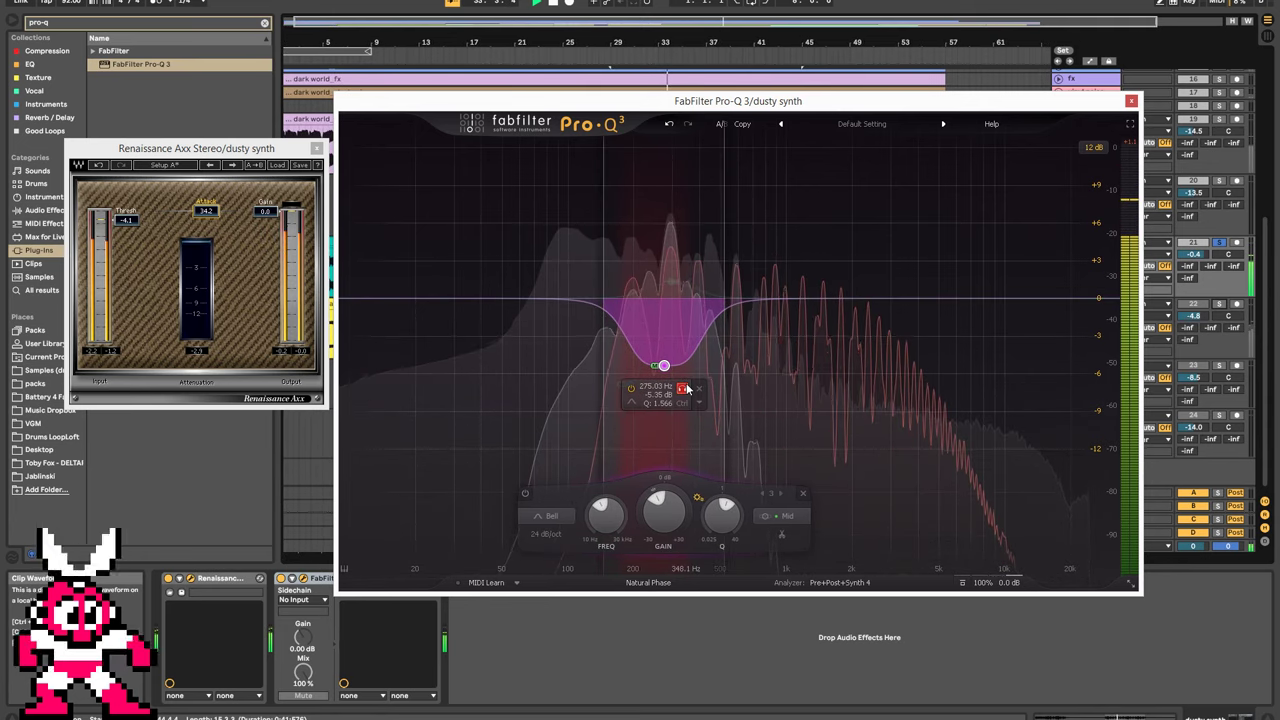
pyautogui.moveTo(687, 388); pyautogui.dragTo(671, 329)
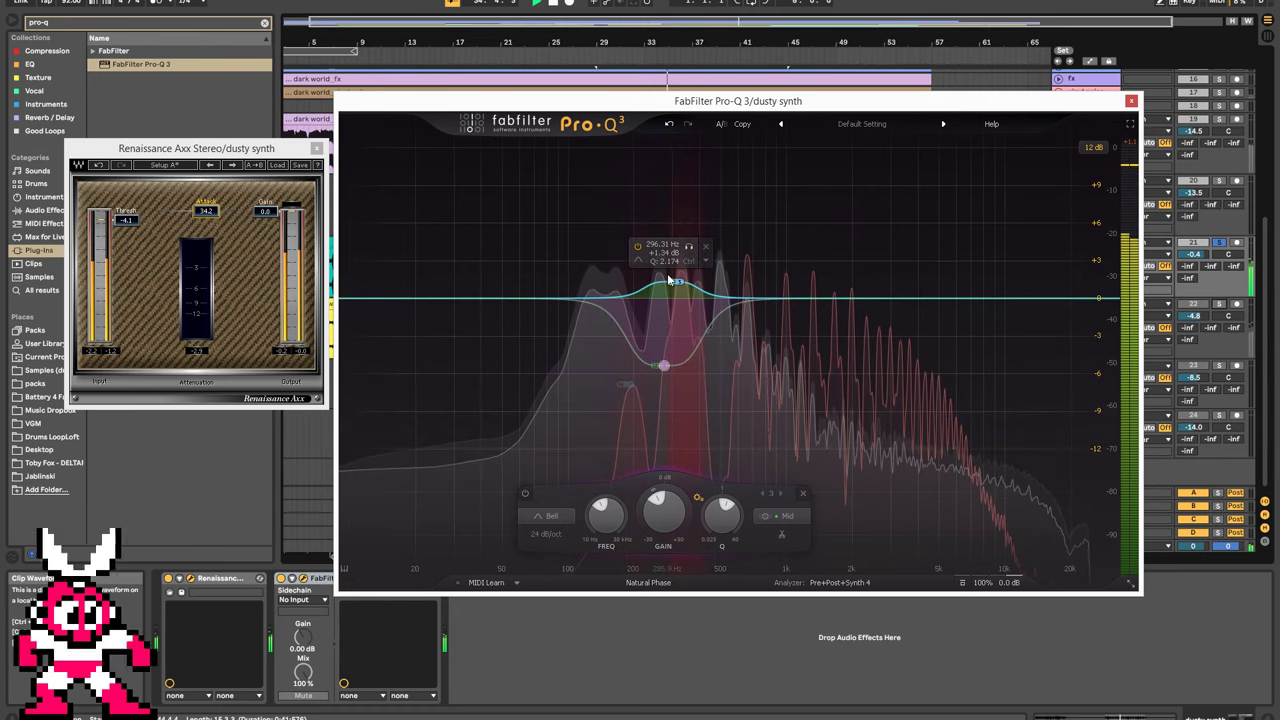
# Set the Side boost's slope to 12 dB/oct and shift the band to about 278 Hz.
pyautogui.click(552, 516)
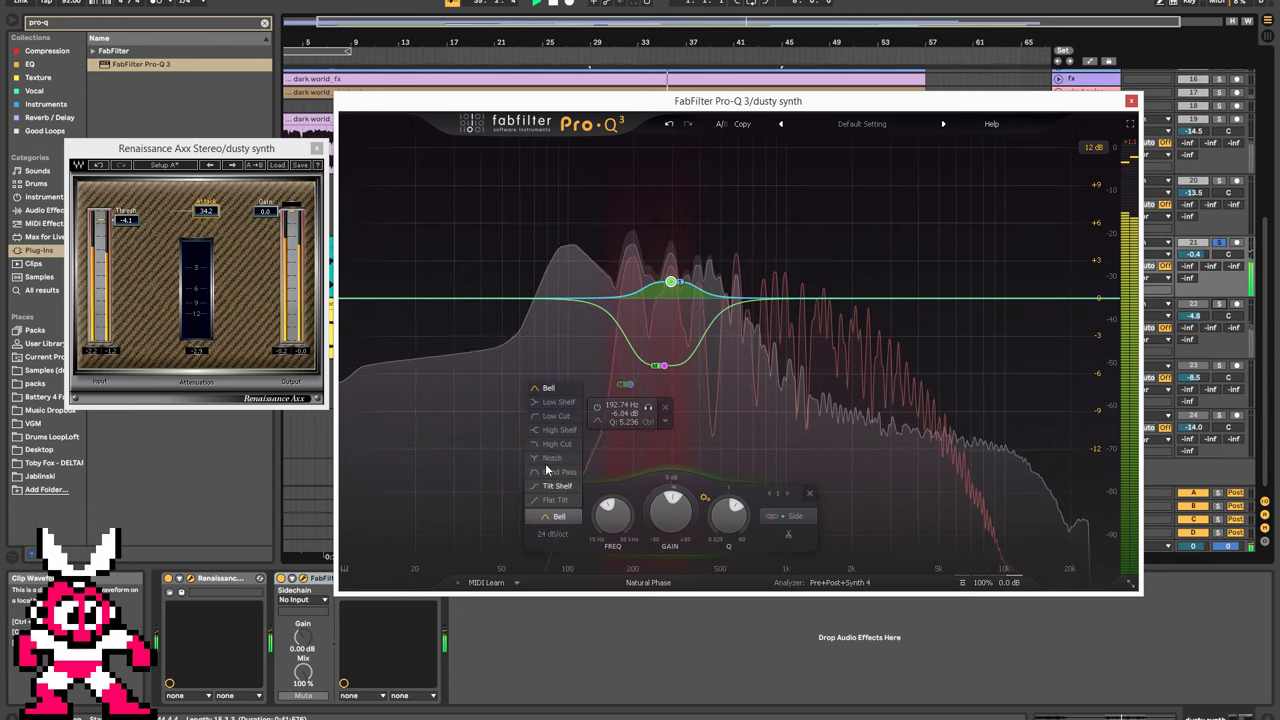
pyautogui.click(552, 533)
pyautogui.click(575, 551)
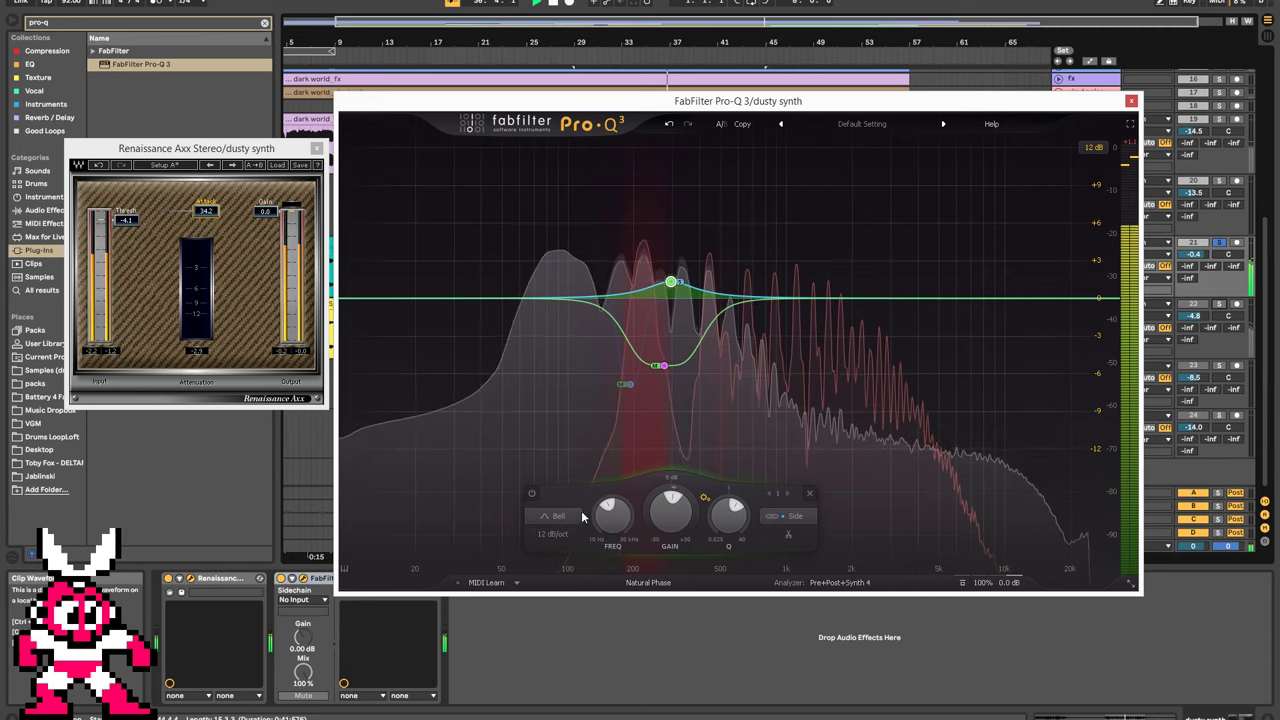
pyautogui.moveTo(688, 246); pyautogui.dragTo(679, 249)
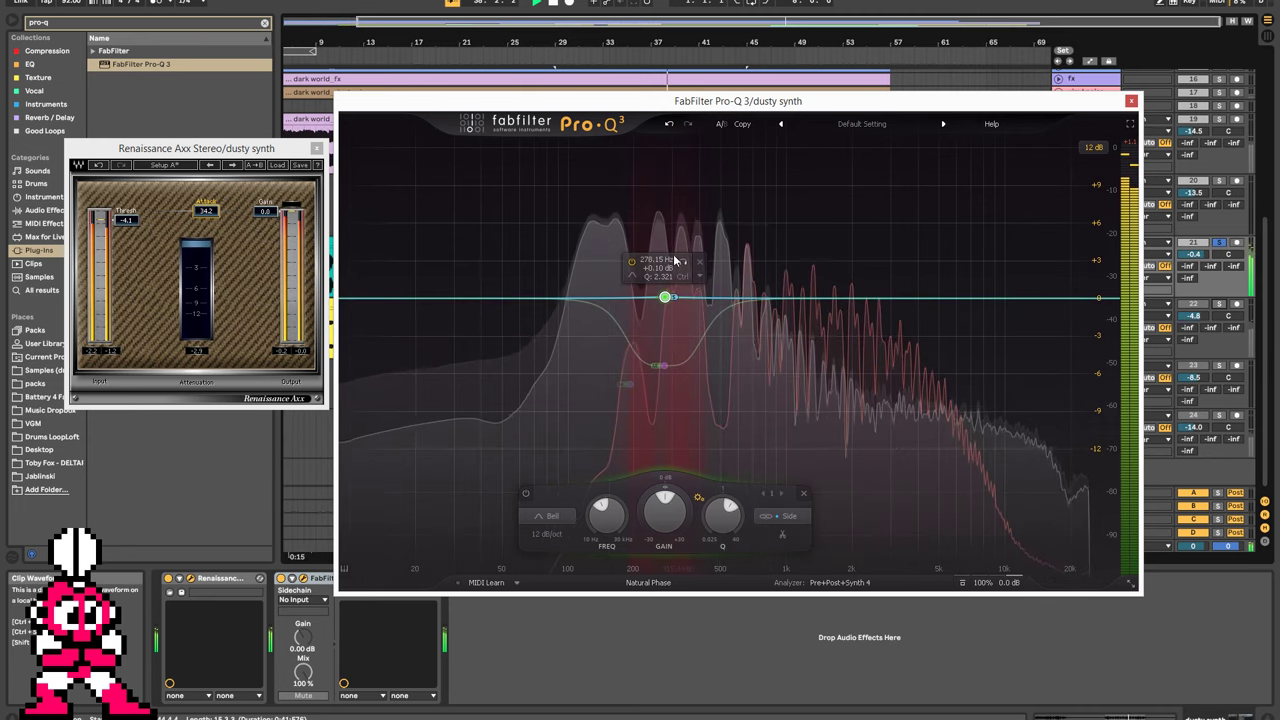
# Try a 24 dB/oct slope on the Side boost, return to 12 dB/oct, and set it to about 2.9 dB at 329 Hz, Q about 1.5.
pyautogui.click(547, 534)
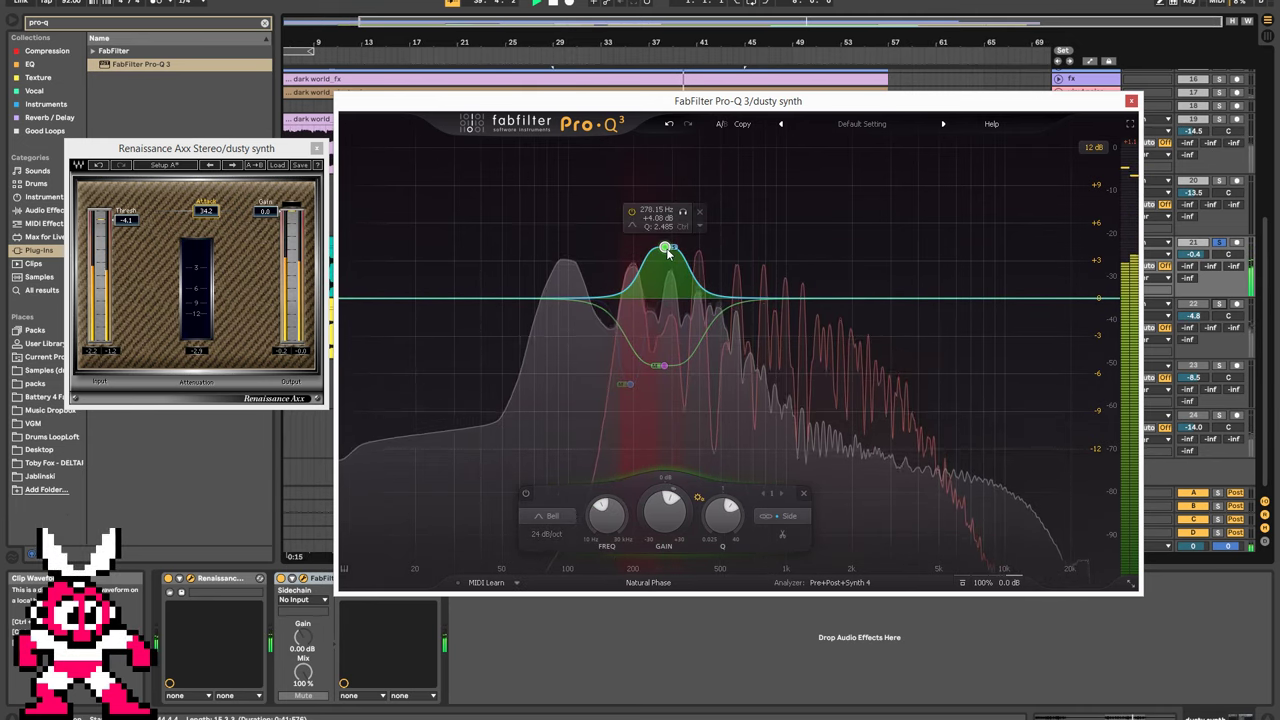
pyautogui.scroll(-3, 668, 253)
pyautogui.click(536, 538)
pyautogui.click(567, 549)
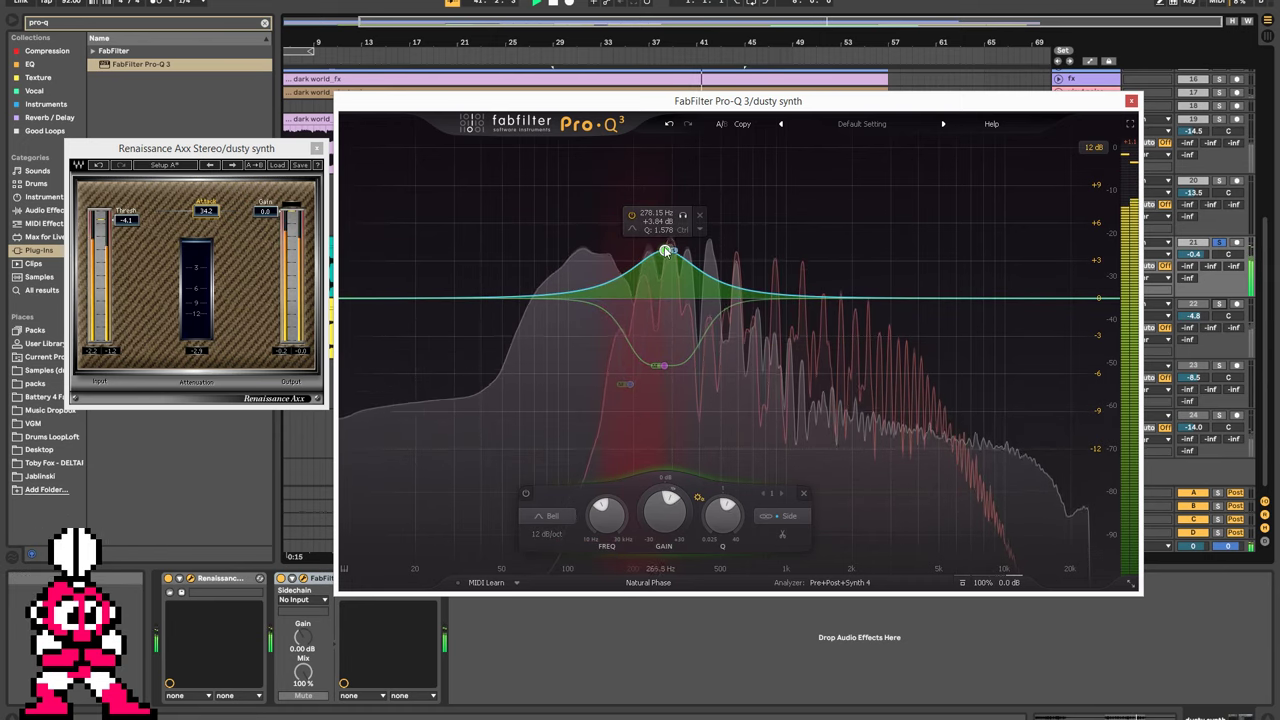
pyautogui.moveTo(682, 217); pyautogui.dragTo(681, 262)
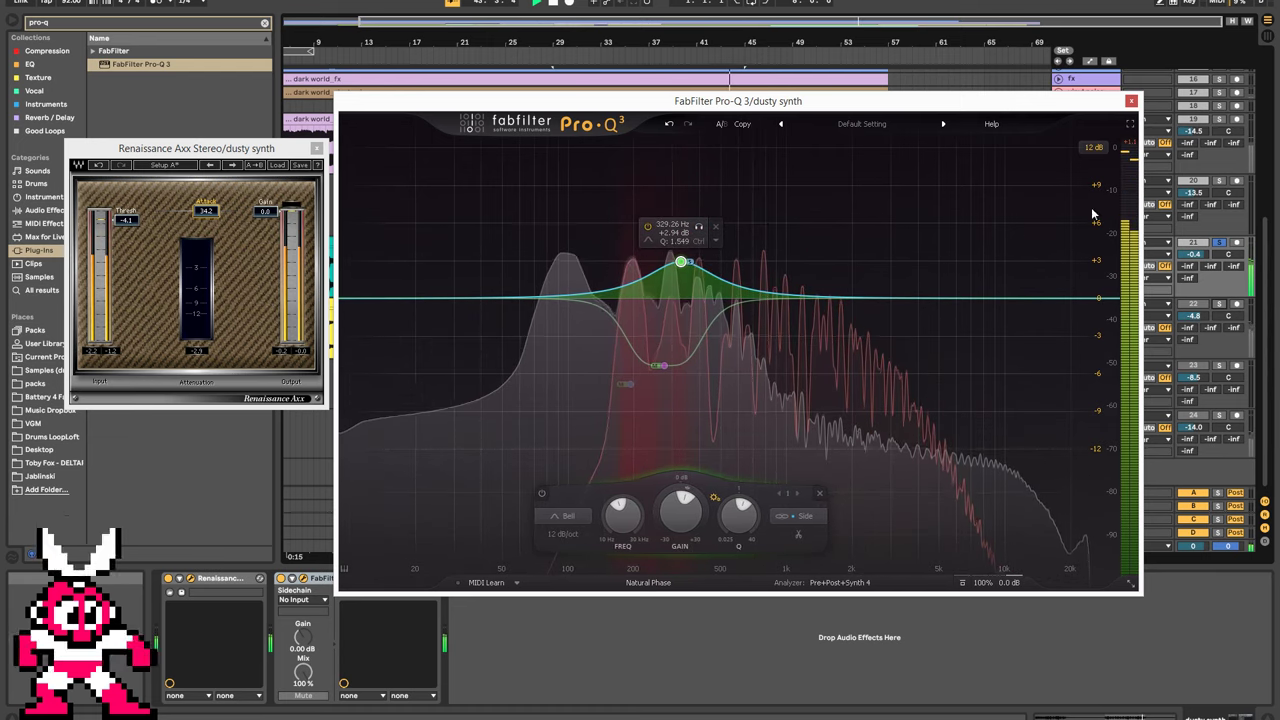
# Solo the synth 4 track alongside dusty synth, select it, and set the playback start near bar 45.
pyautogui.moveTo(1000, 101); pyautogui.dragTo(773, 101)
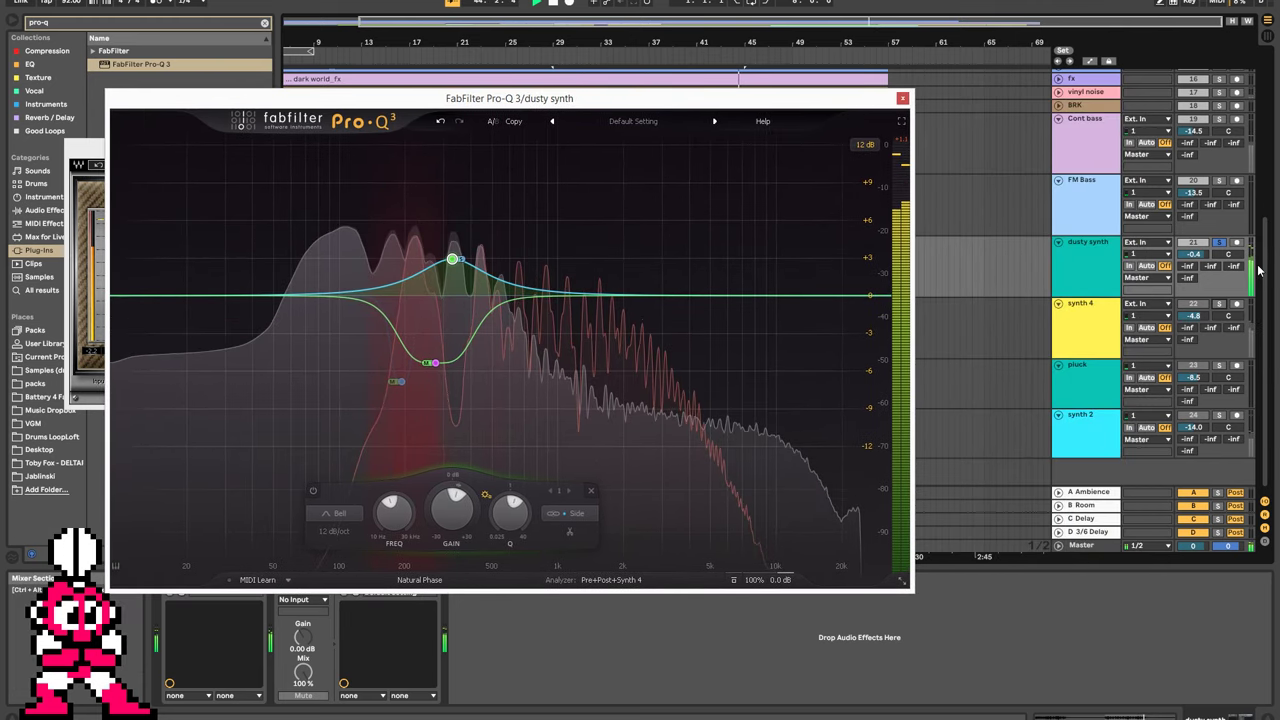
pyautogui.click(1219, 305)
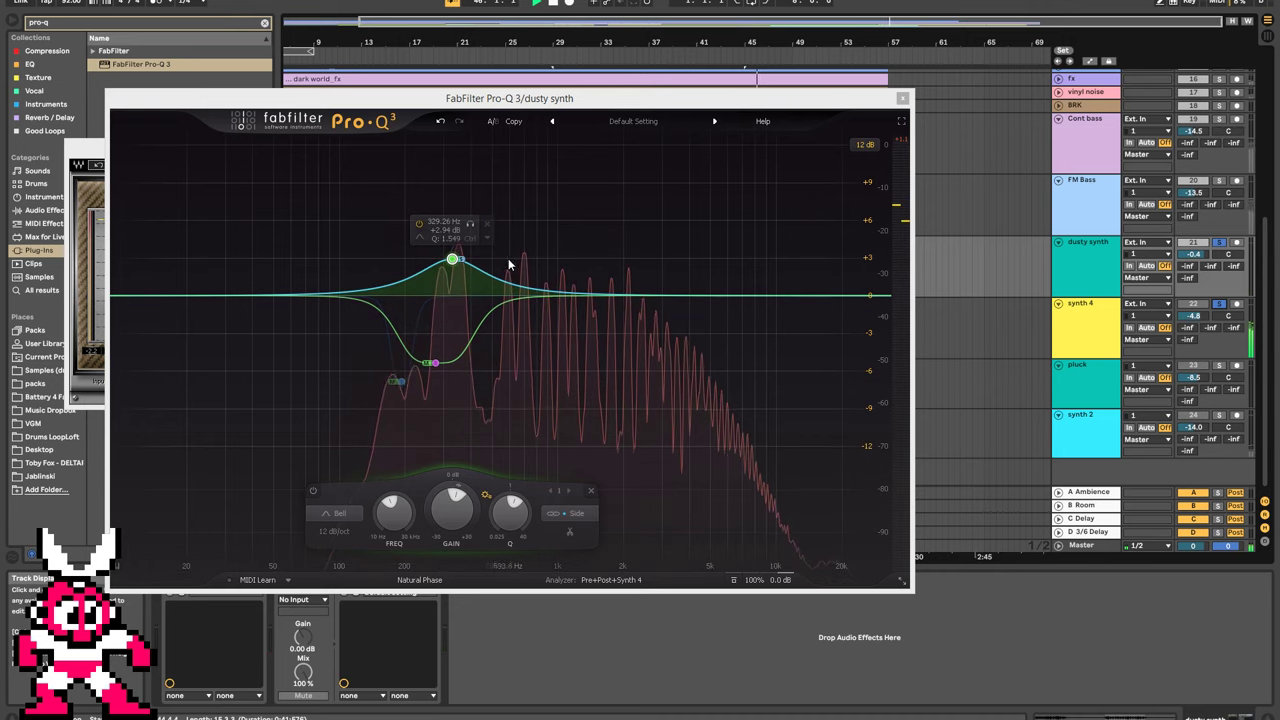
pyautogui.click(1098, 333)
pyautogui.press('space')
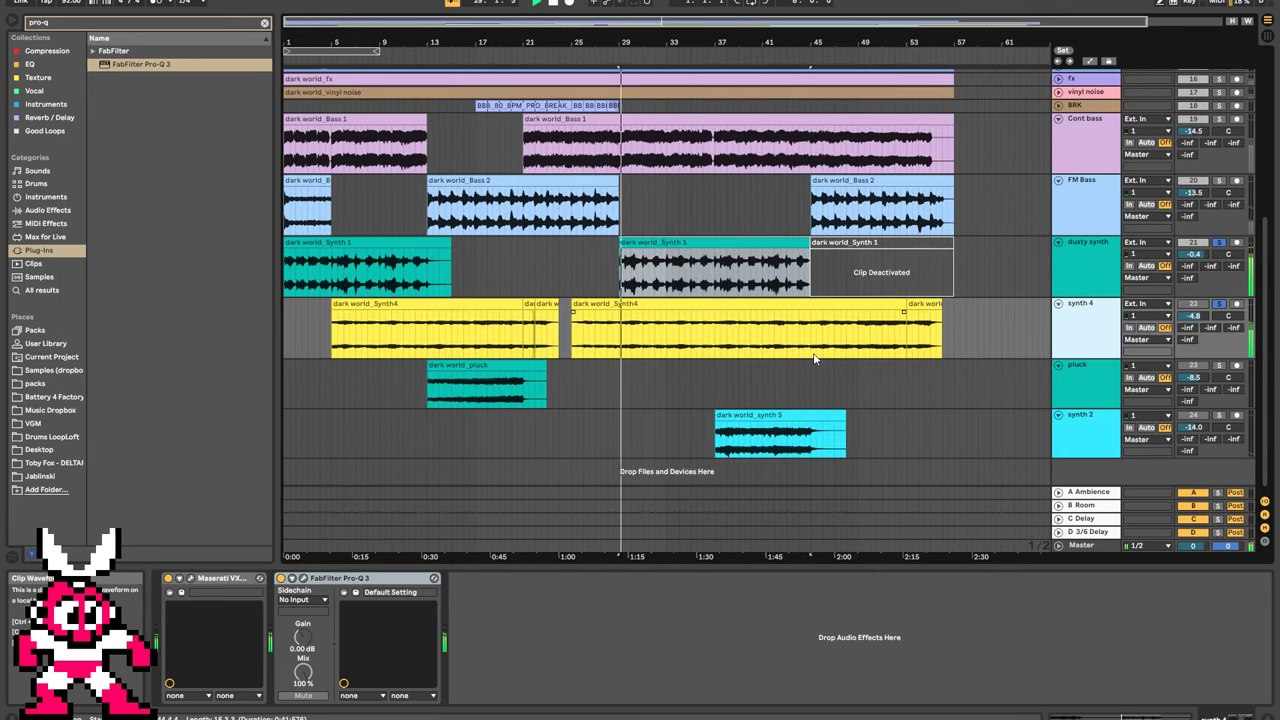
pyautogui.click(813, 342)
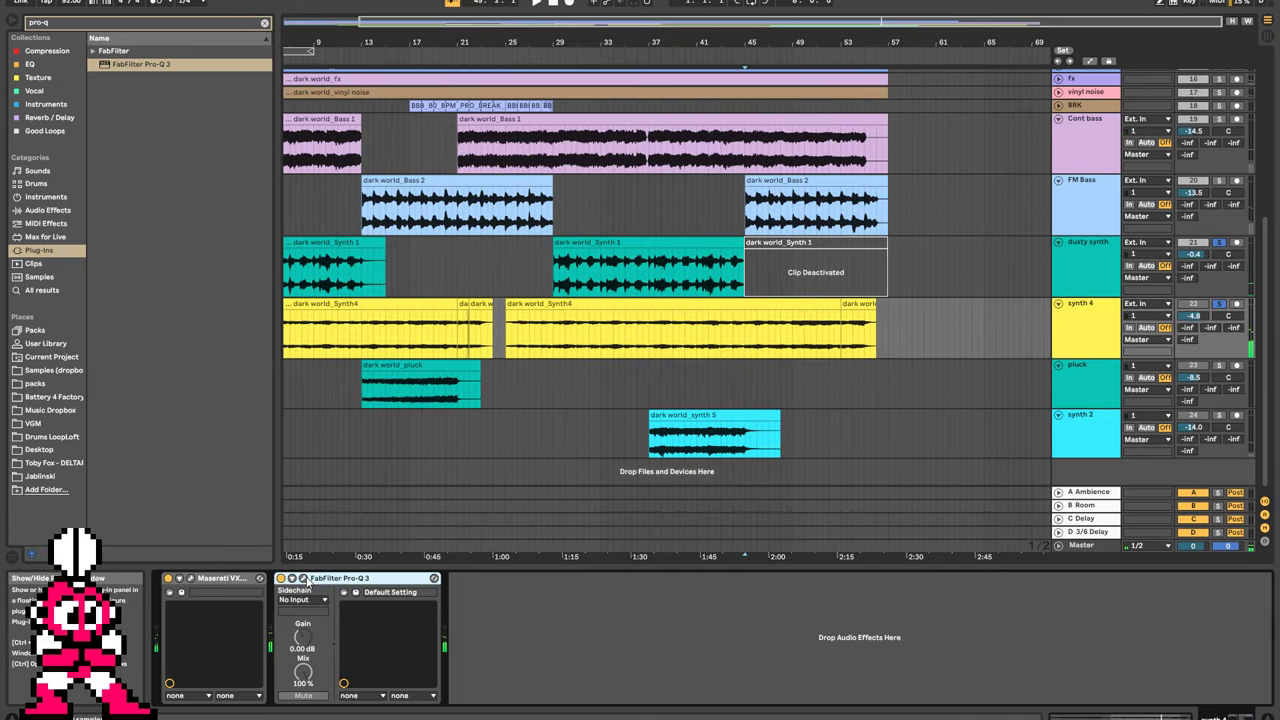
# Open synth 4's Pro-Q 3 and add a narrow Mid cut of about -7.8 dB at 2.2 kHz, Q about 4.6.
pyautogui.click(305, 578)
pyautogui.moveTo(490, 275); pyautogui.dragTo(486, 176)
pyautogui.click(602, 463)
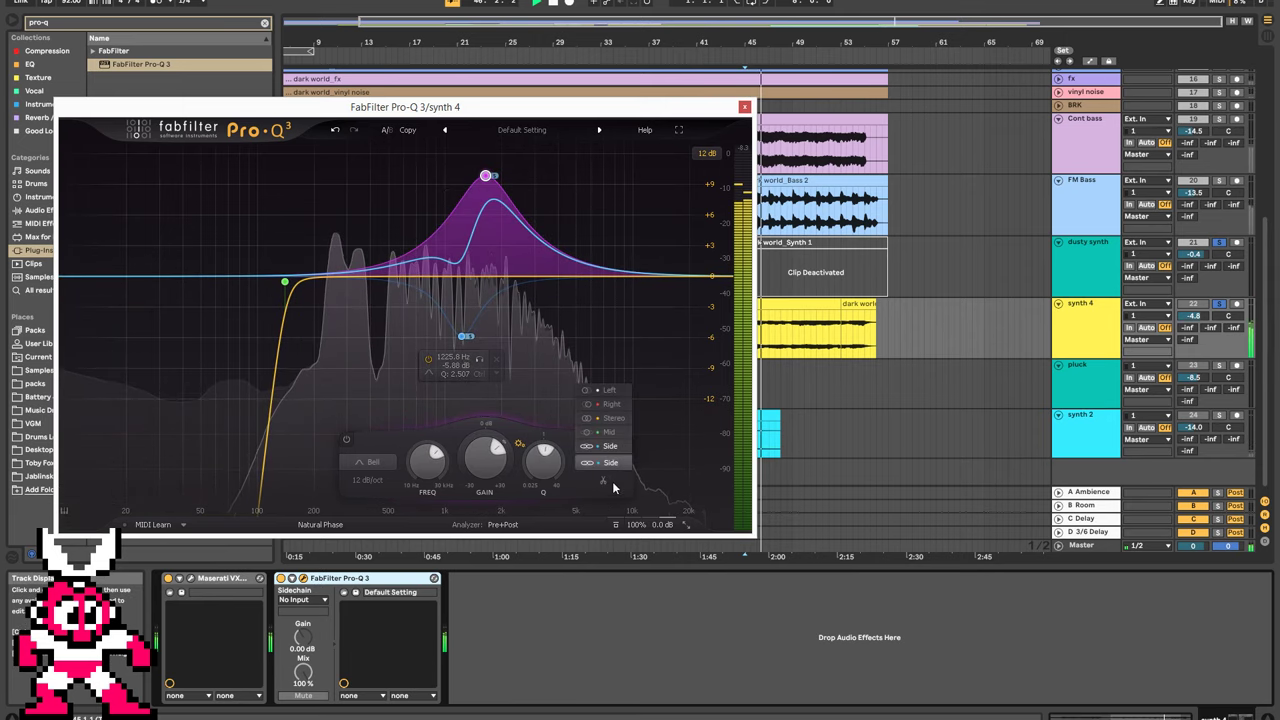
pyautogui.click(619, 432)
pyautogui.scroll(6, 485, 170)
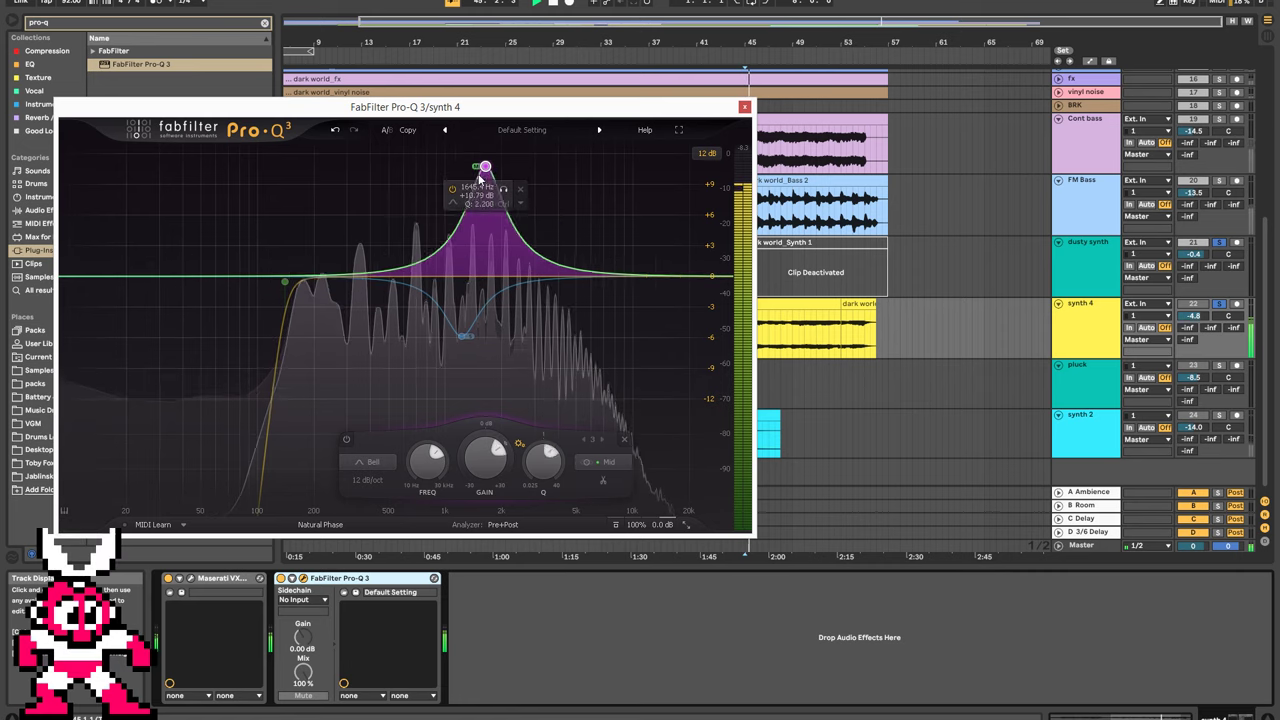
pyautogui.moveTo(485, 160); pyautogui.dragTo(498, 149)
pyautogui.moveTo(509, 457); pyautogui.dragTo(506, 566)
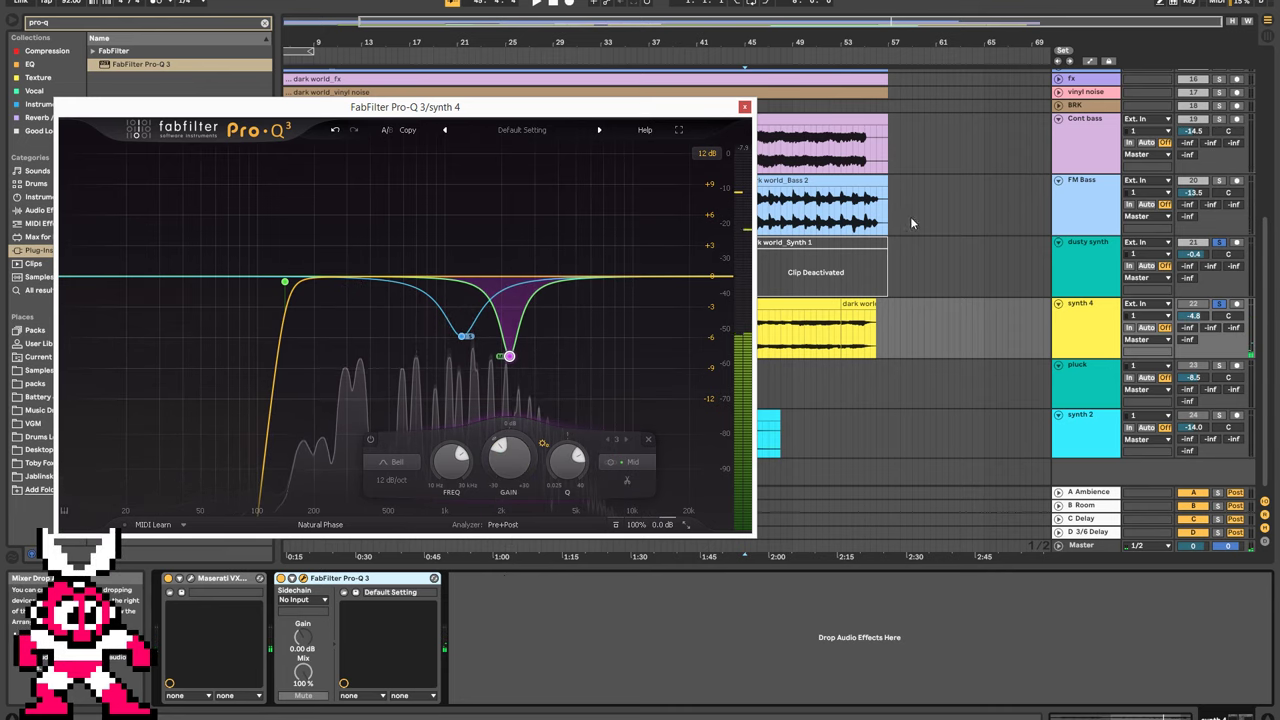
# Close the dusty synth and synth 4 Pro-Q 3 windows to return to the arrangement.
pyautogui.moveTo(606, 108); pyautogui.dragTo(576, 396)
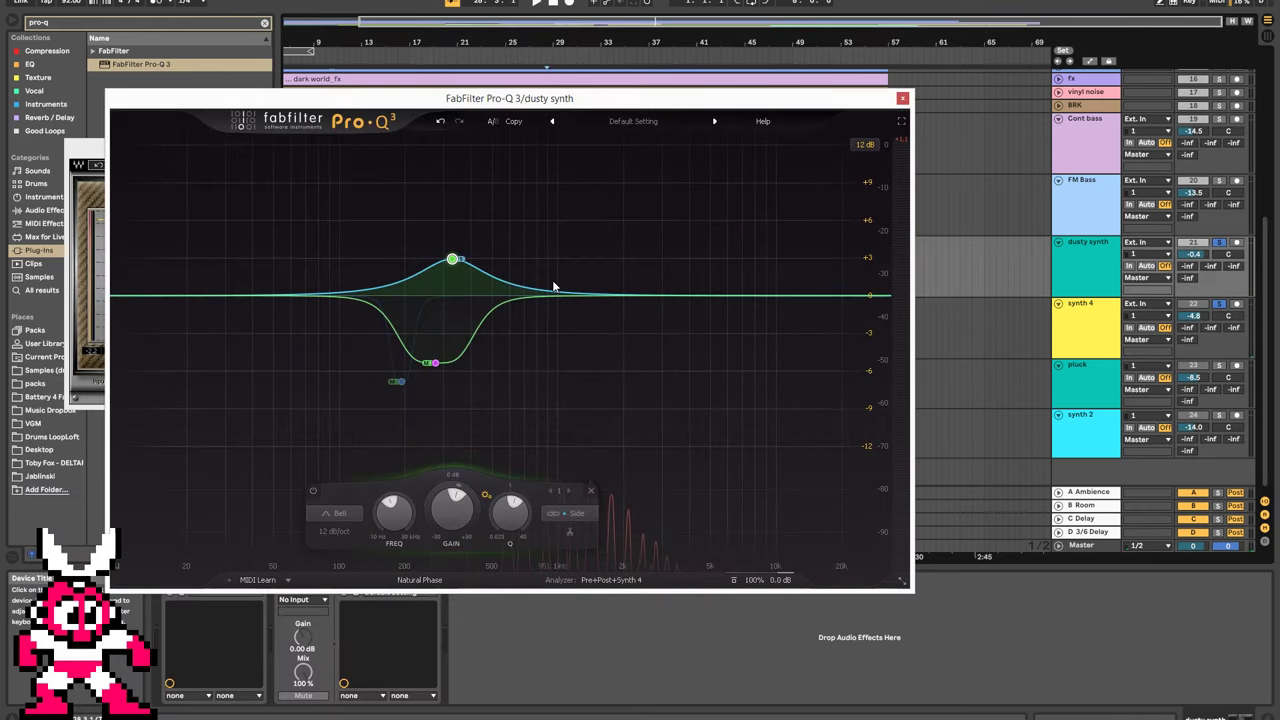
pyautogui.click(902, 98)
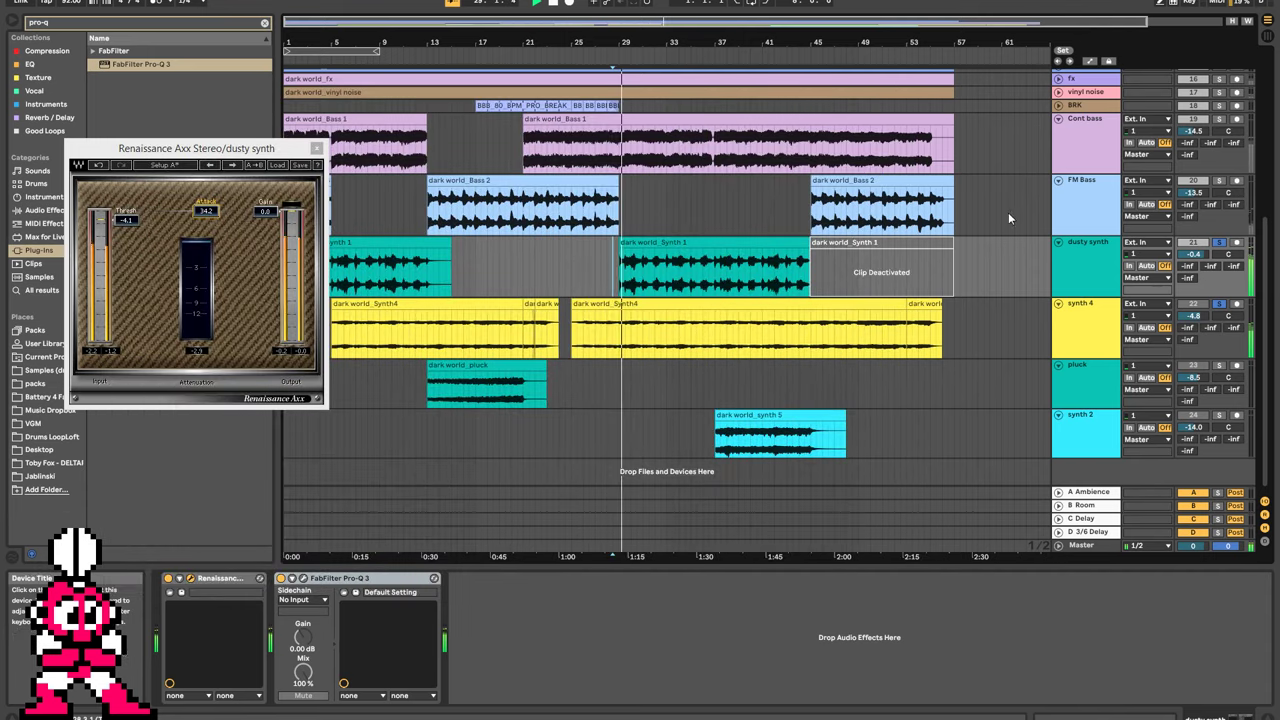
pyautogui.click(563, 302)
pyautogui.moveTo(563, 302); pyautogui.dragTo(641, 68)
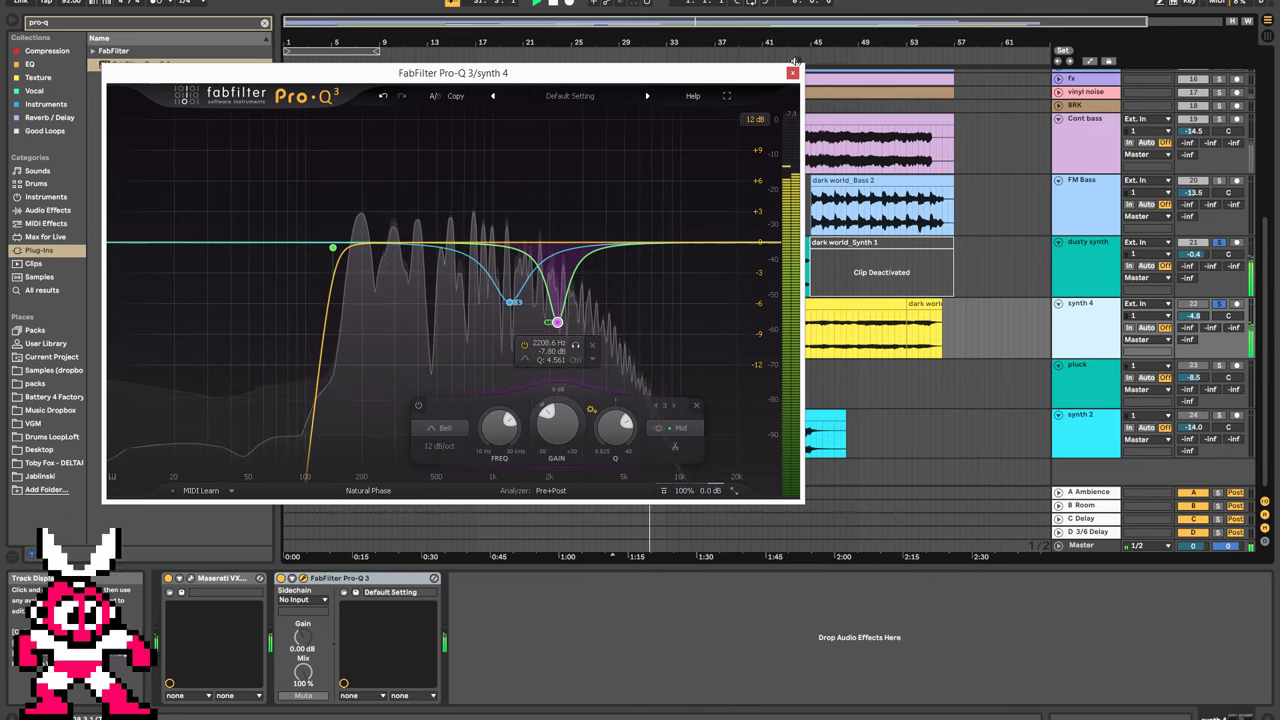
pyautogui.click(792, 73)
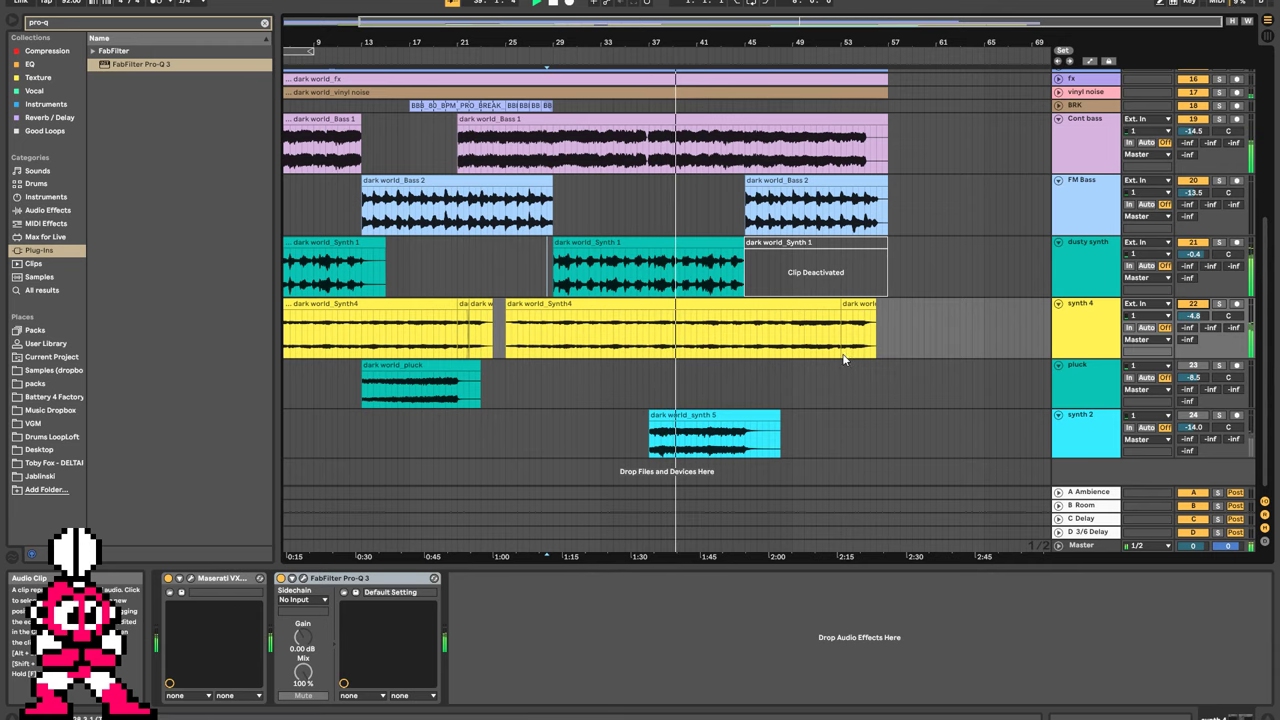
# Solo the FM Bass track briefly to hear it alone, return to the full mix, and select the Cont bass track.
pyautogui.scroll(3, 973, 404)
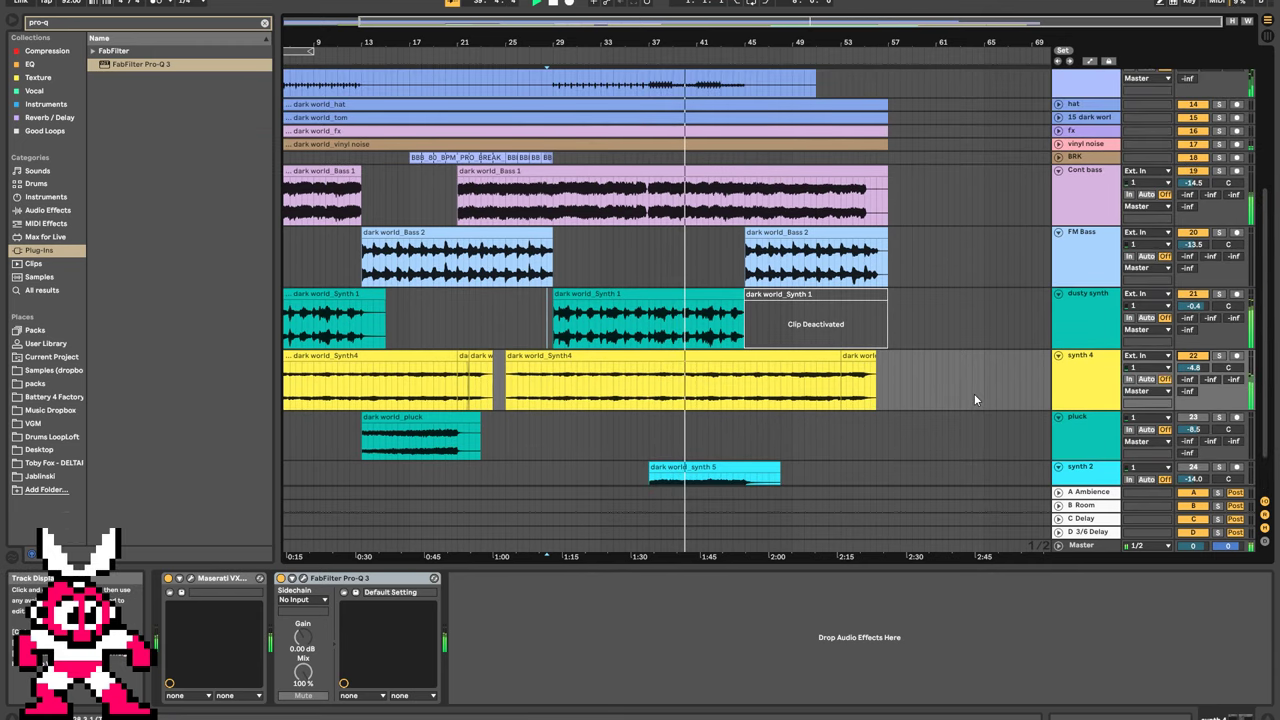
pyautogui.scroll(2, 974, 398)
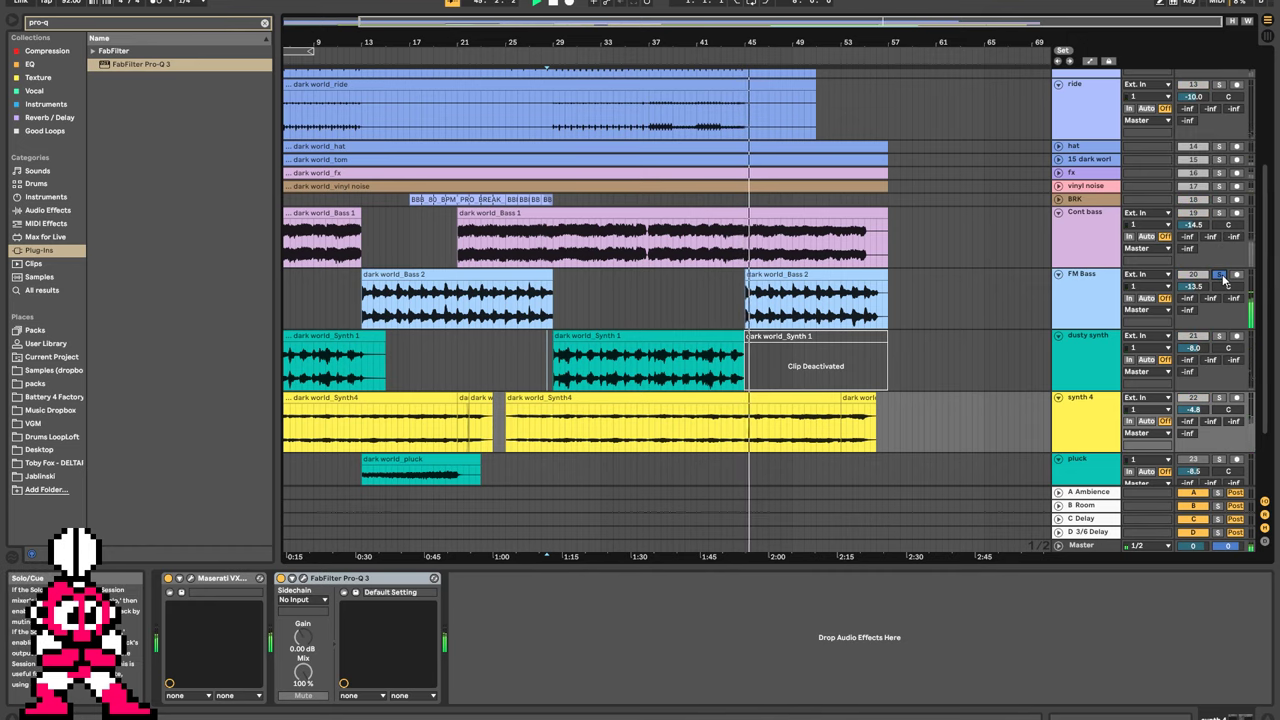
pyautogui.click(1125, 292)
pyautogui.click(1103, 232)
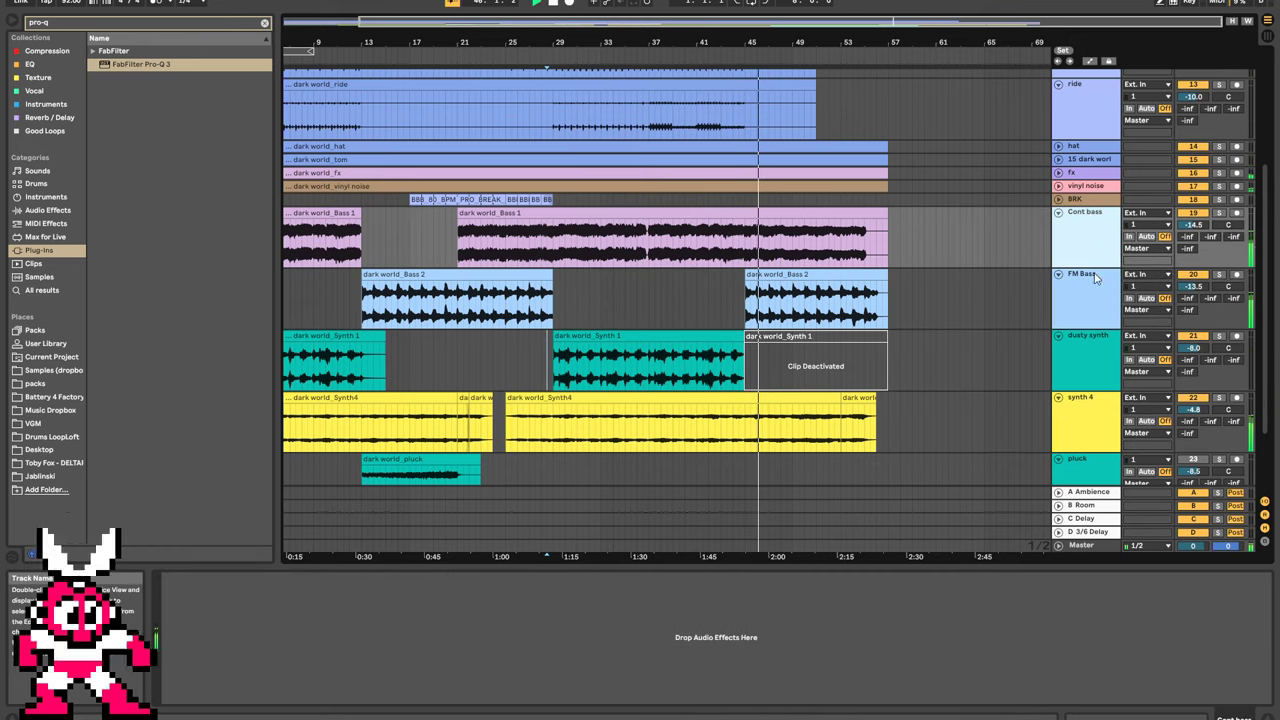
pyautogui.scroll(-3, 1066, 418)
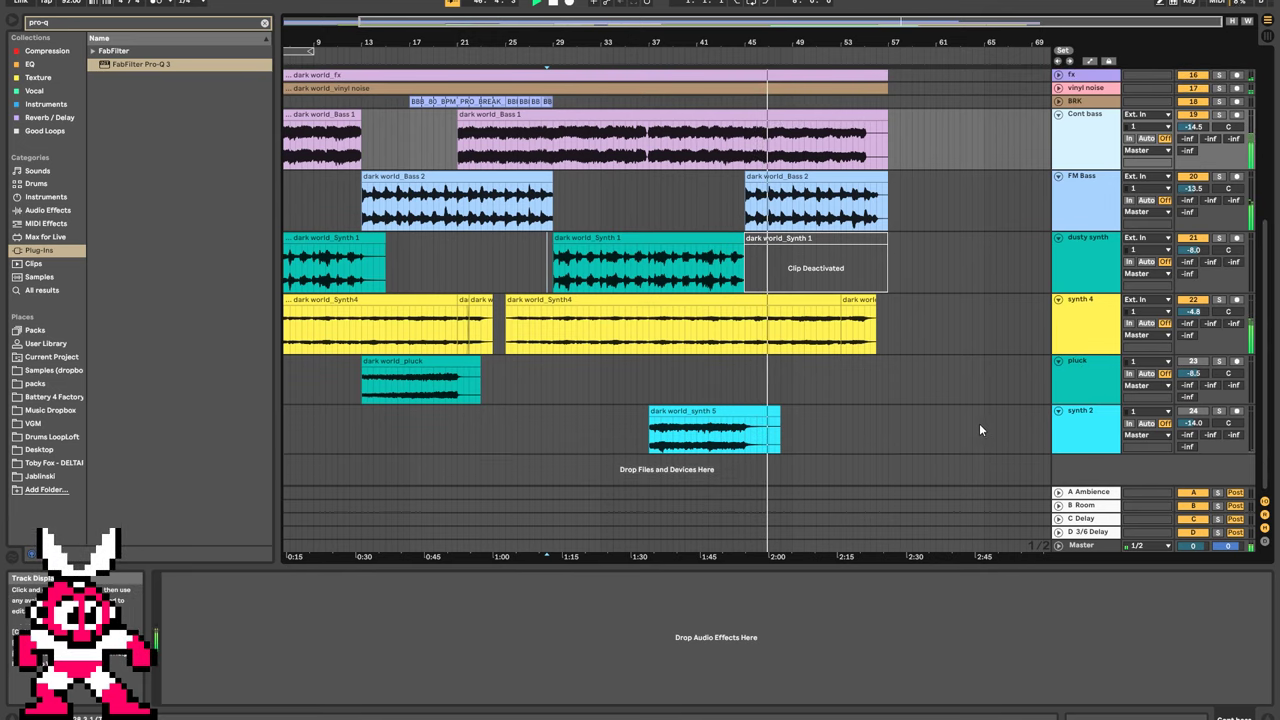
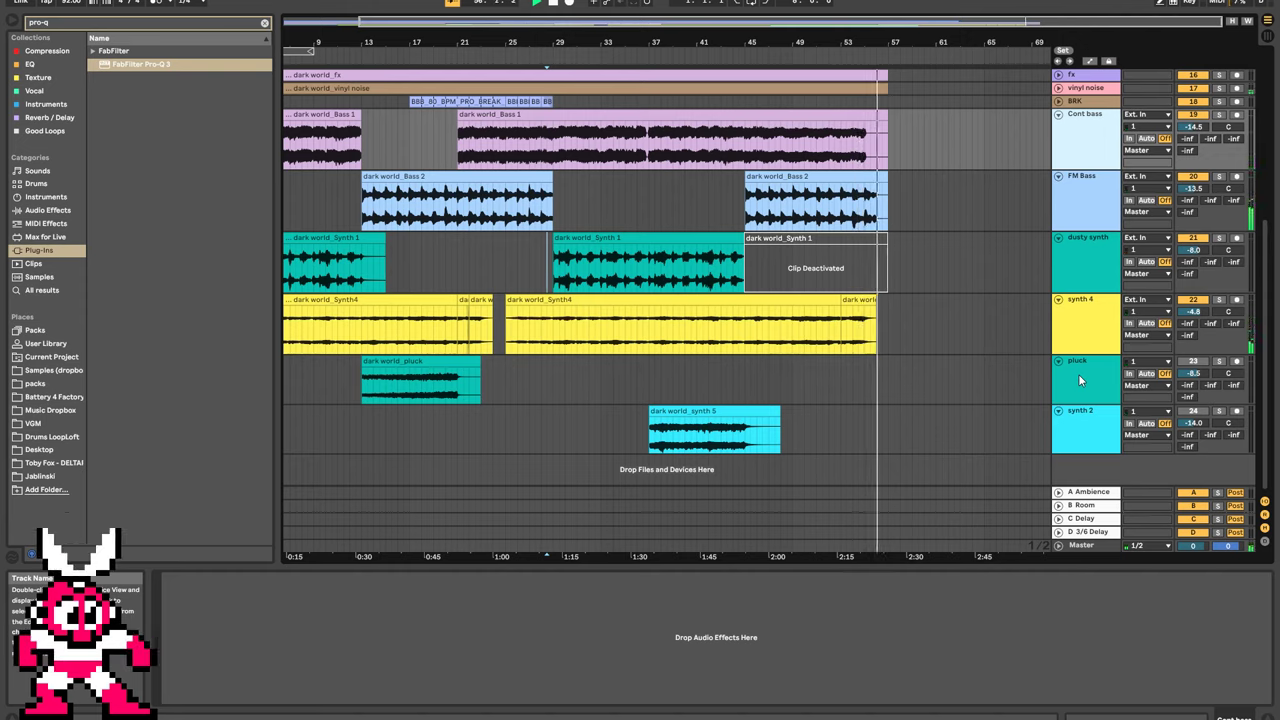
# Restart playback from the beginning of the arrangement and solo the Cont bass track.
pyautogui.doubleClick(553, 3)
pyautogui.press('space')
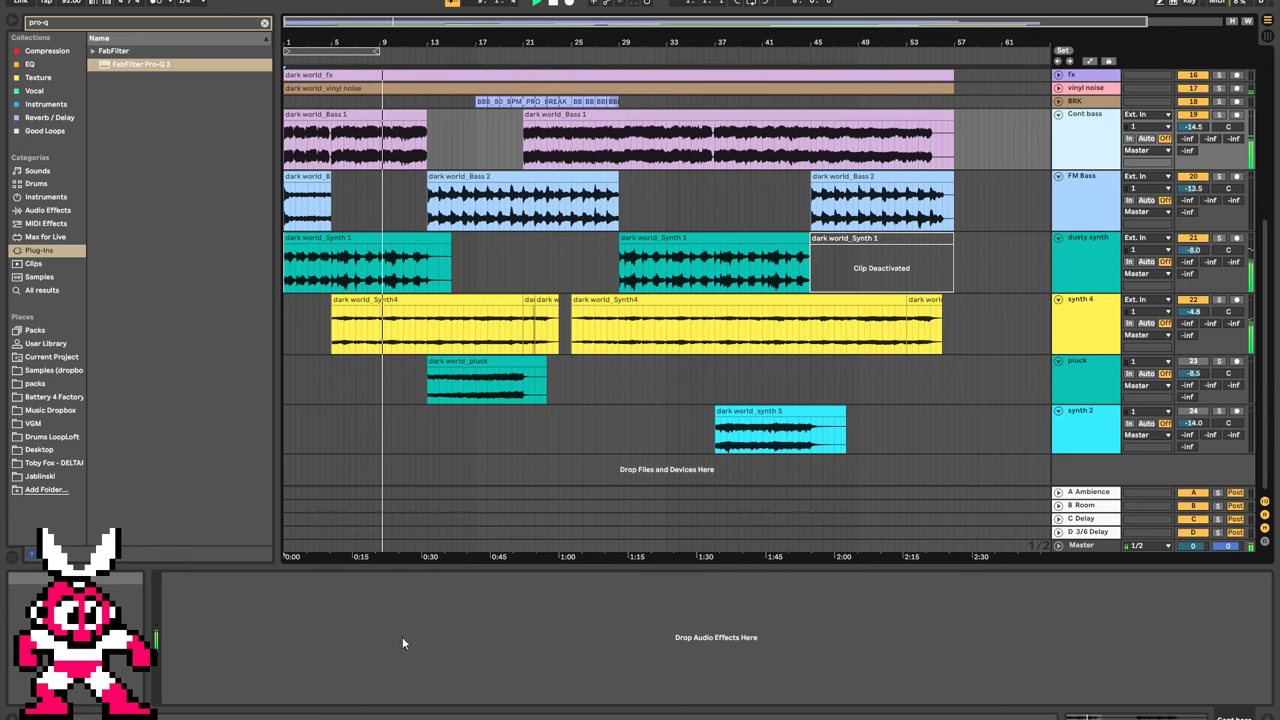
pyautogui.scroll(3, 425, 234)
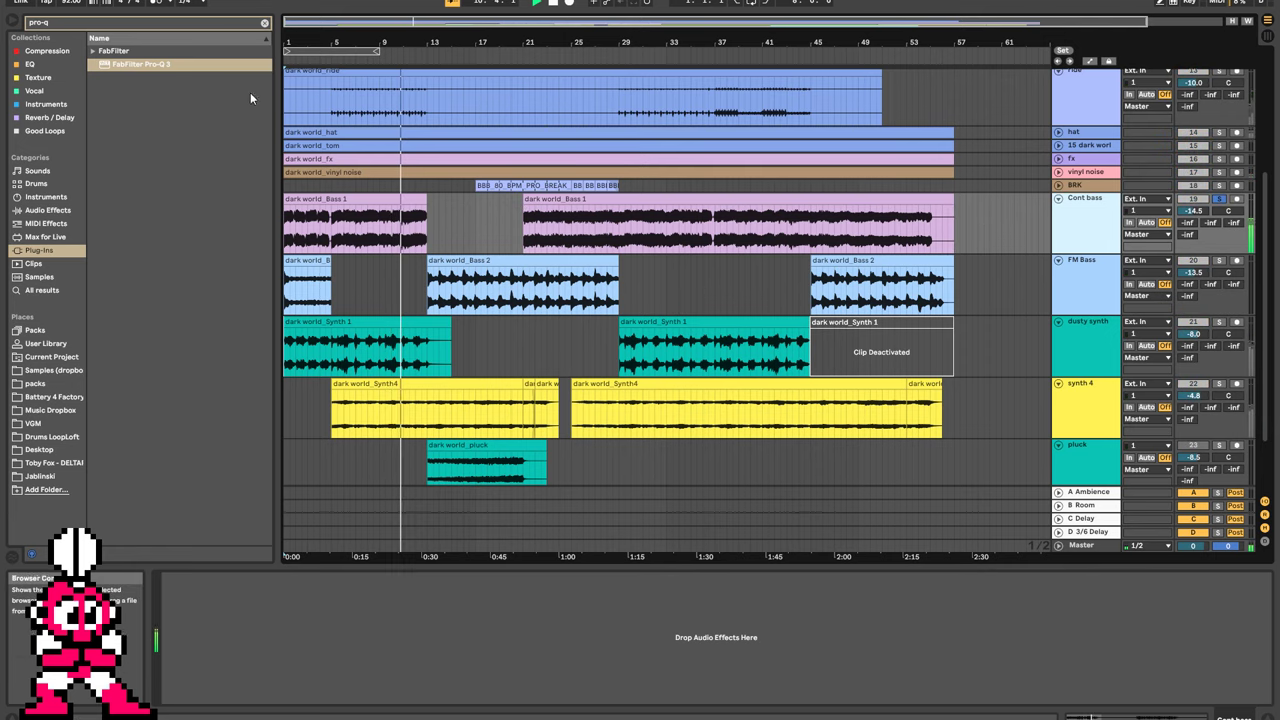
# Try the JJP-Bass Stereo plug-in on the Cont bass track, audition it from about bar 5, and remove it.
pyautogui.click(177, 22)
pyautogui.write('jjp')
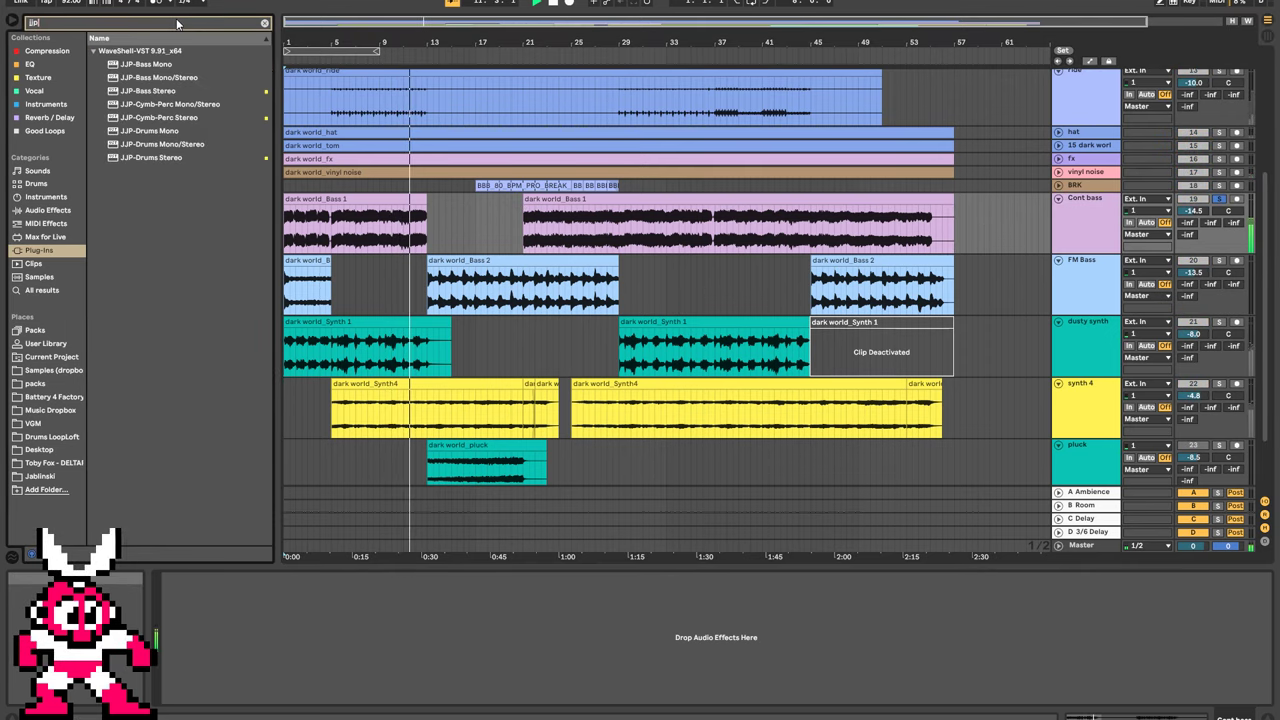
pyautogui.click(148, 90)
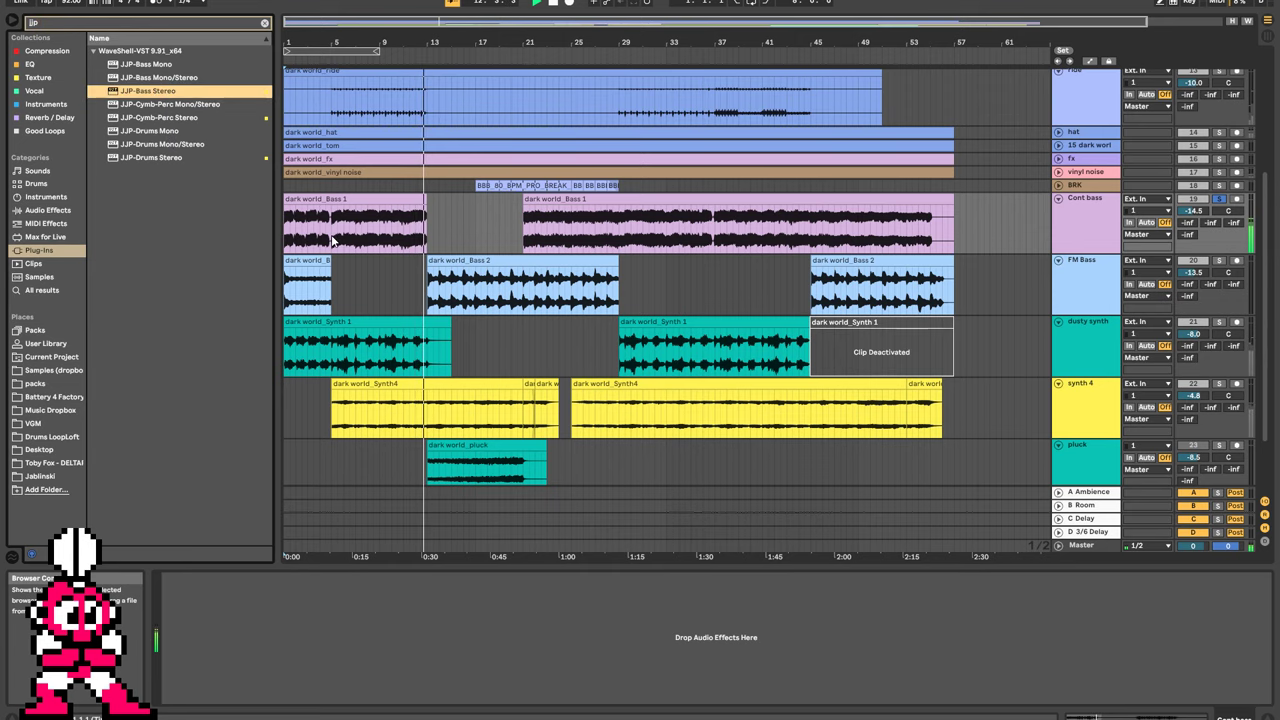
pyautogui.moveTo(352, 93); pyautogui.dragTo(547, 440)
pyautogui.press('space')
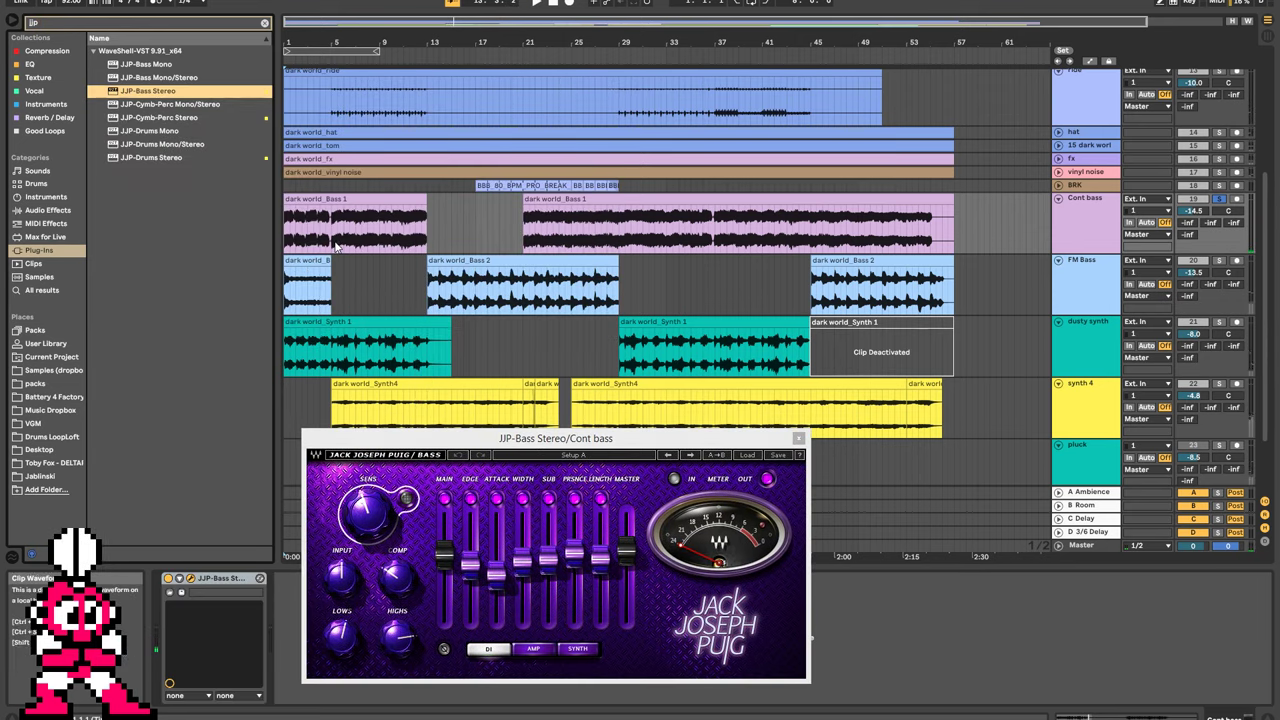
pyautogui.press('space')
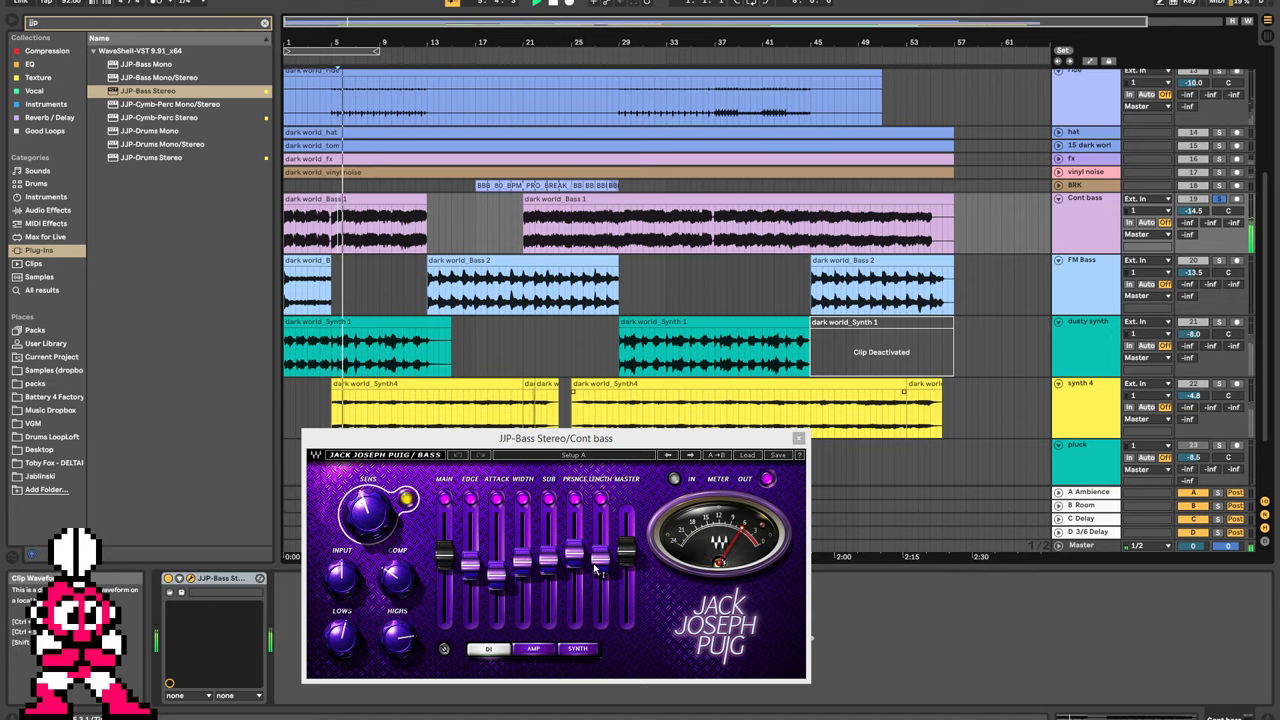
pyautogui.click(212, 579)
pyautogui.press('Delete')
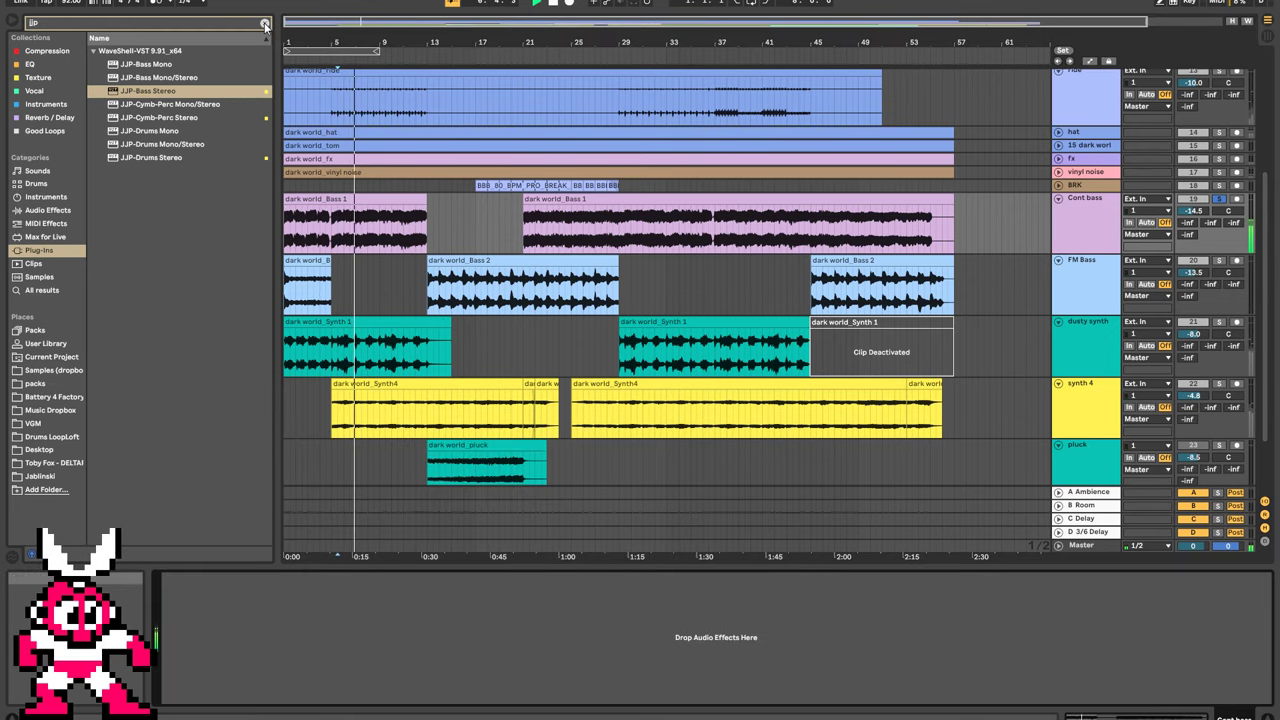
# Search the plug-ins for "ma" and load Maserati B72 Stereo onto the Cont bass track.
pyautogui.click(265, 23)
pyautogui.write('masa')
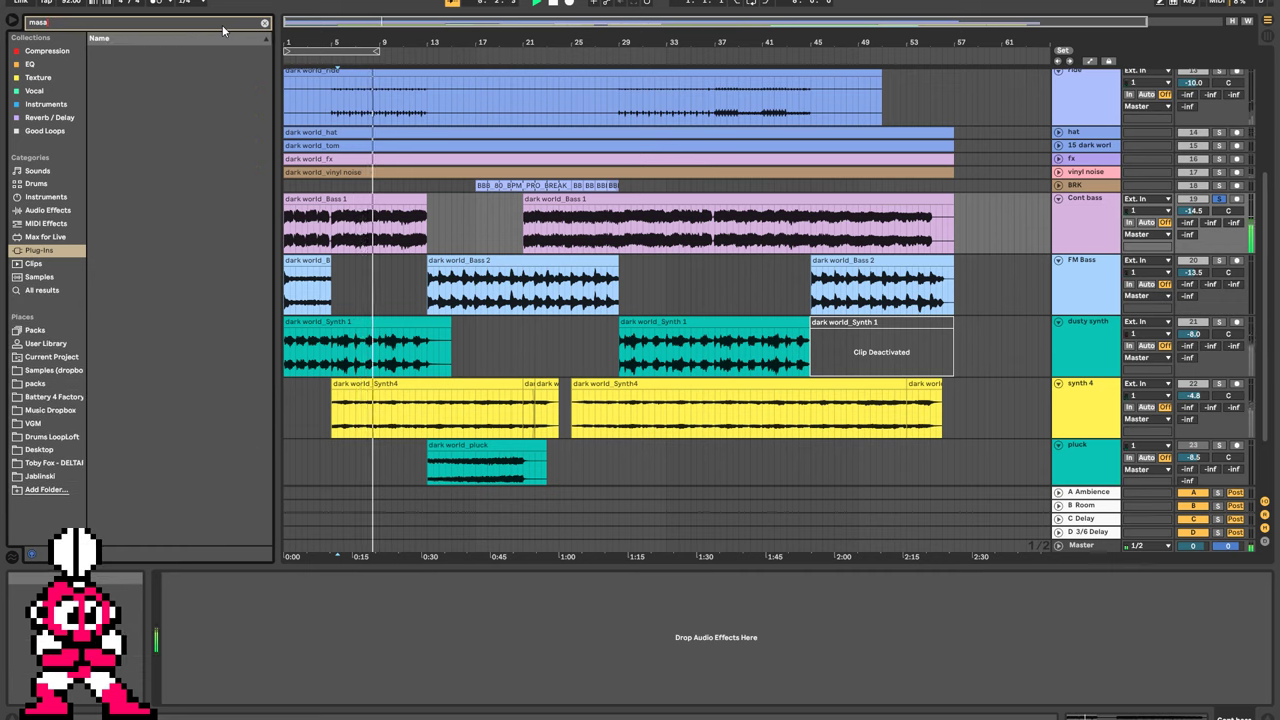
pyautogui.press('BackSpace')
pyautogui.press('BackSpace')
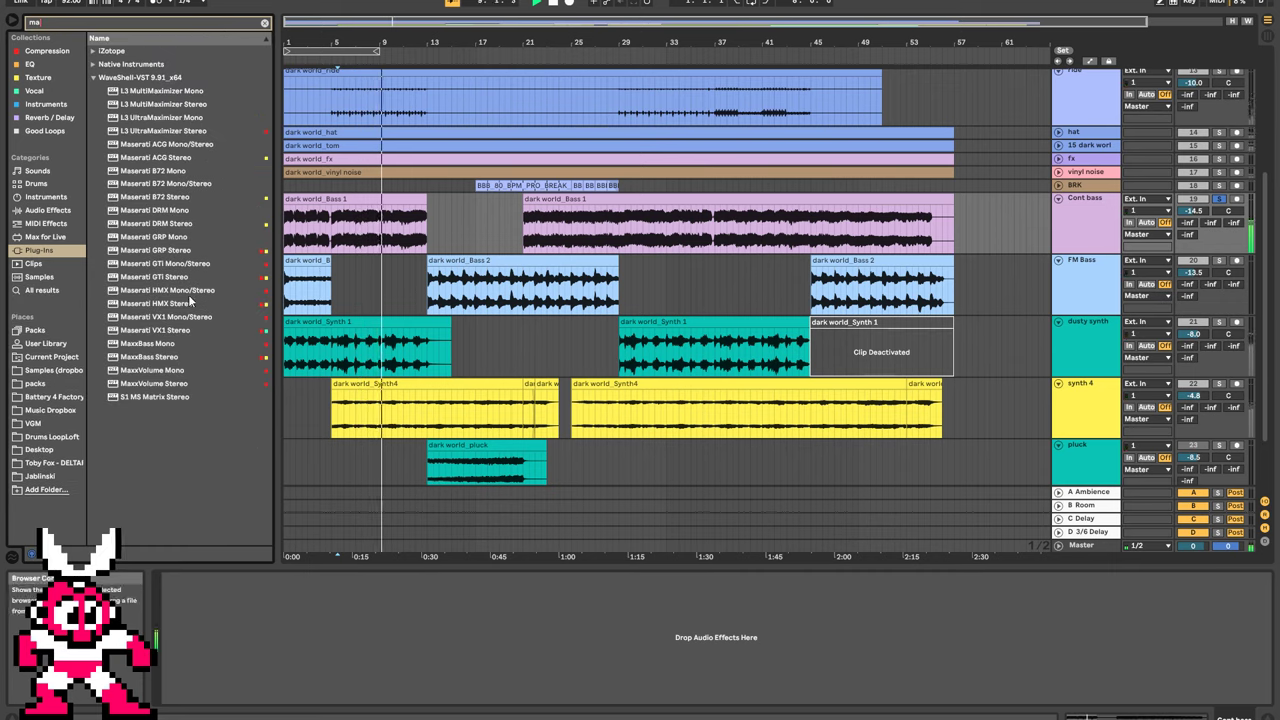
pyautogui.moveTo(182, 197); pyautogui.dragTo(385, 250)
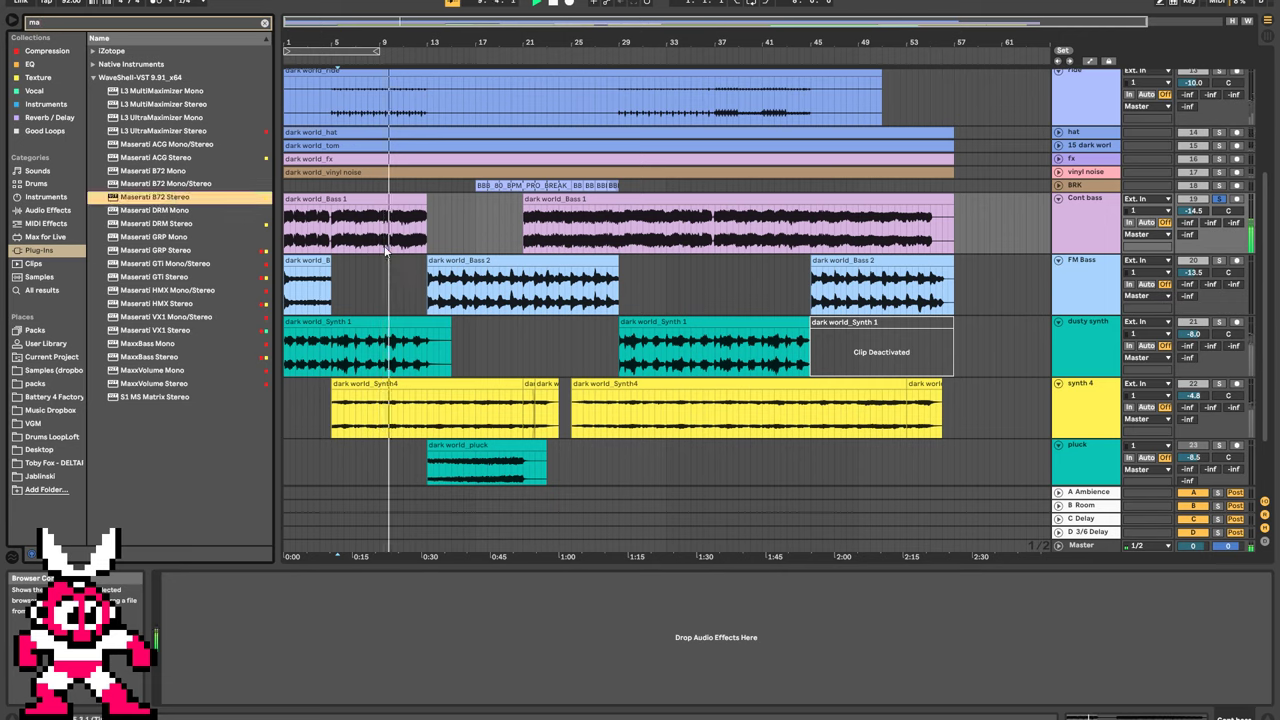
# Load the Synth factory preset Synth Bass Swirler in the Maserati B72 and replay the Cont bass from about bar 5.
pyautogui.click(523, 329)
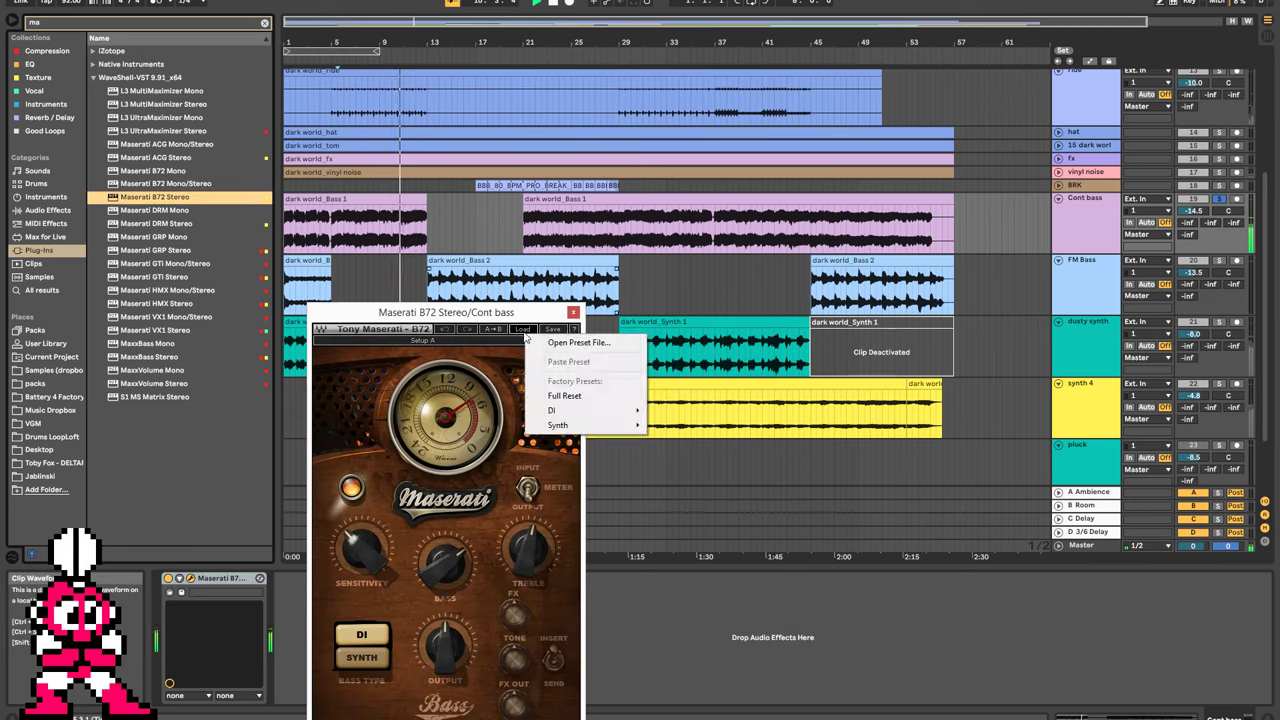
pyautogui.moveTo(600, 425)
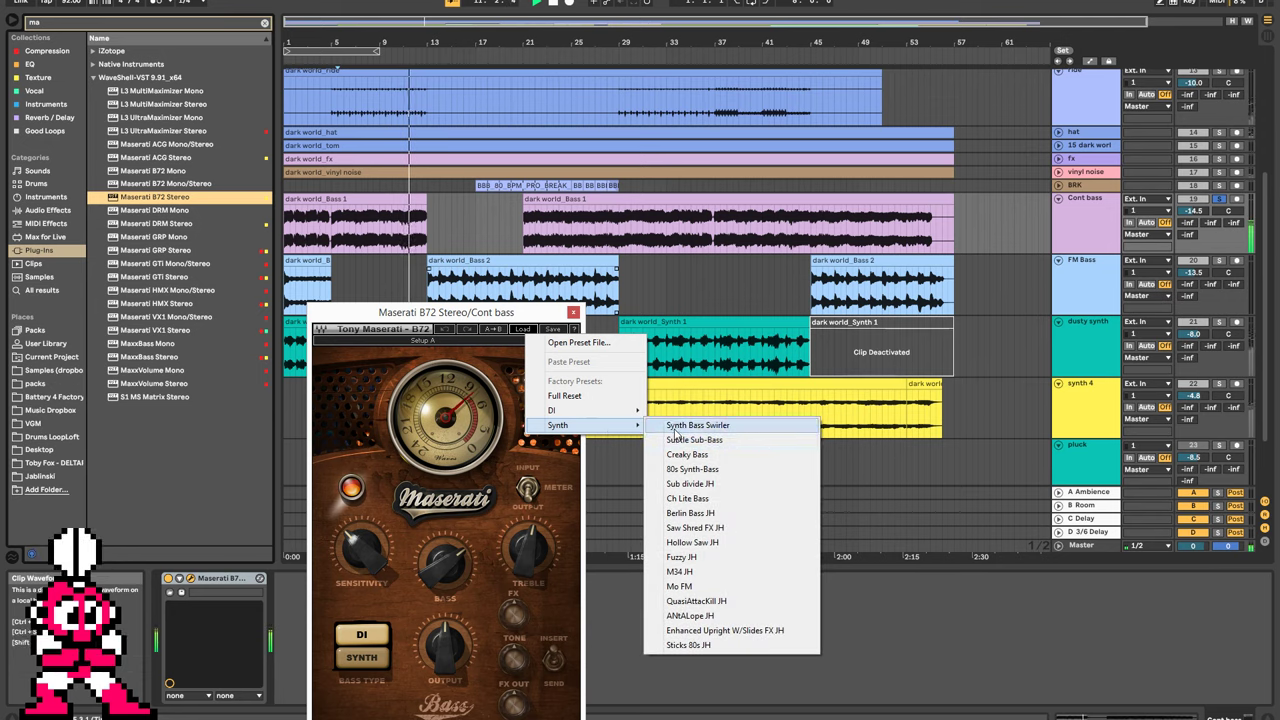
pyautogui.click(665, 426)
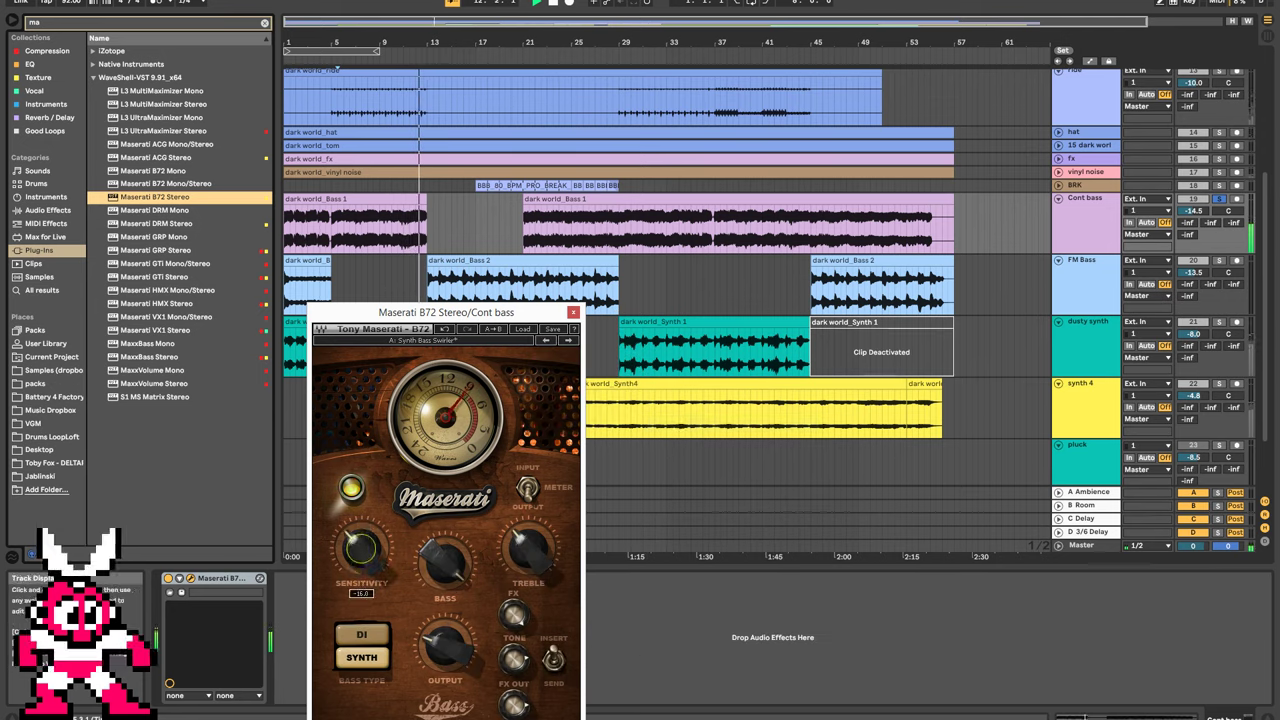
pyautogui.click(349, 240)
pyautogui.press('space')
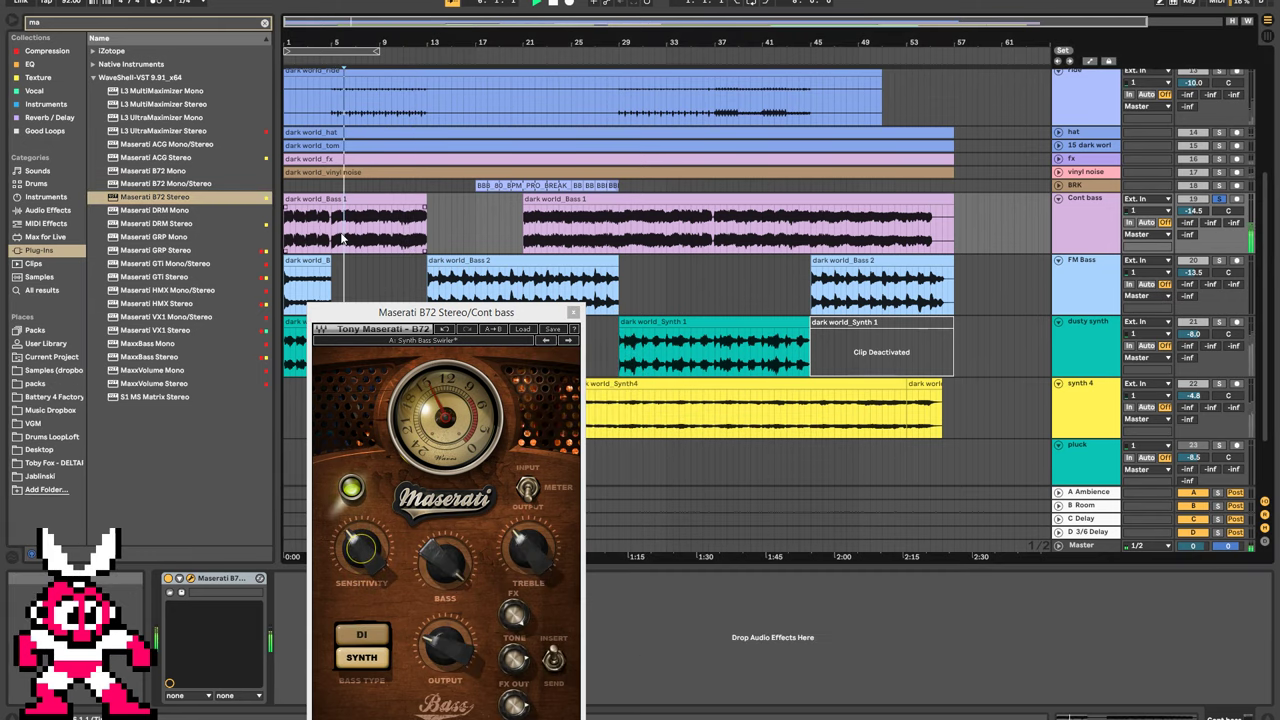
# Unsolo the Cont bass track with its volume set to -7.0 dB and raise the Maserati B72's Sensitivity.
pyautogui.click(1222, 200)
pyautogui.click(1221, 200)
pyautogui.moveTo(1200, 212); pyautogui.dragTo(1200, 188)
pyautogui.click(1219, 198)
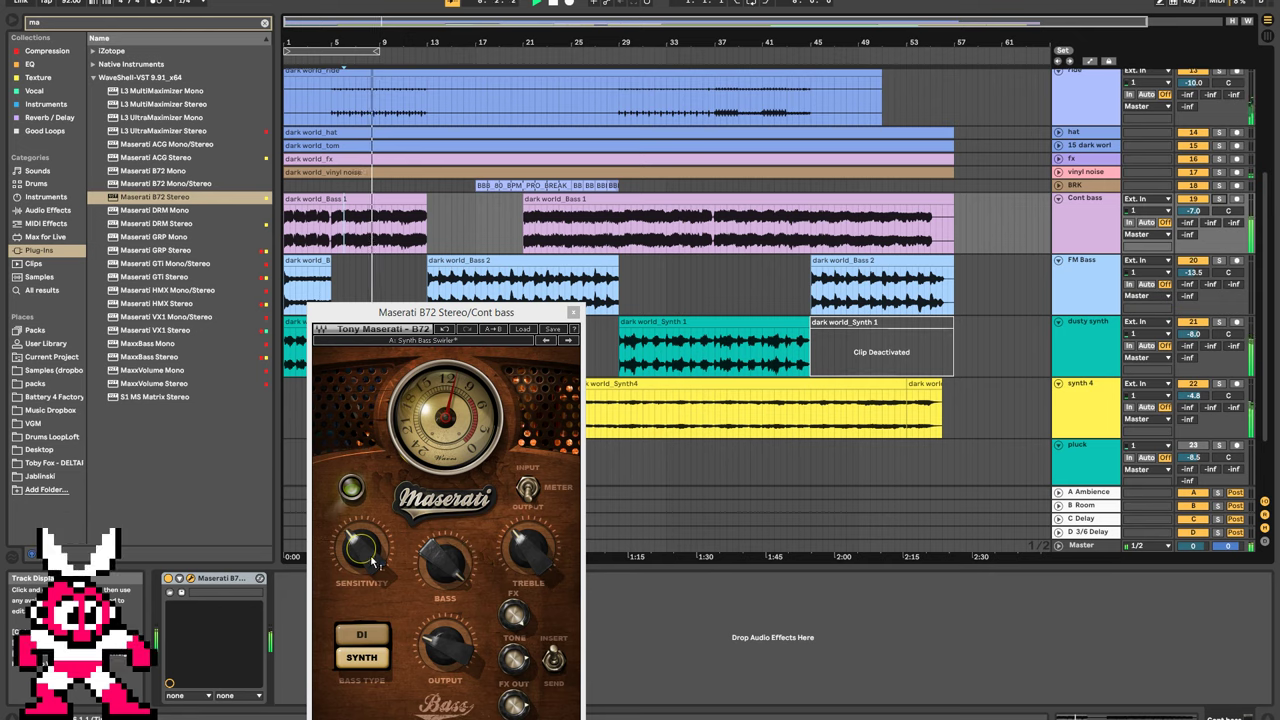
pyautogui.moveTo(361, 549)
pyautogui.moveTo(361, 547)
pyautogui.mouseDown()
pyautogui.moveTo(361, 507)
pyautogui.moveTo(361, 534)
pyautogui.mouseUp()
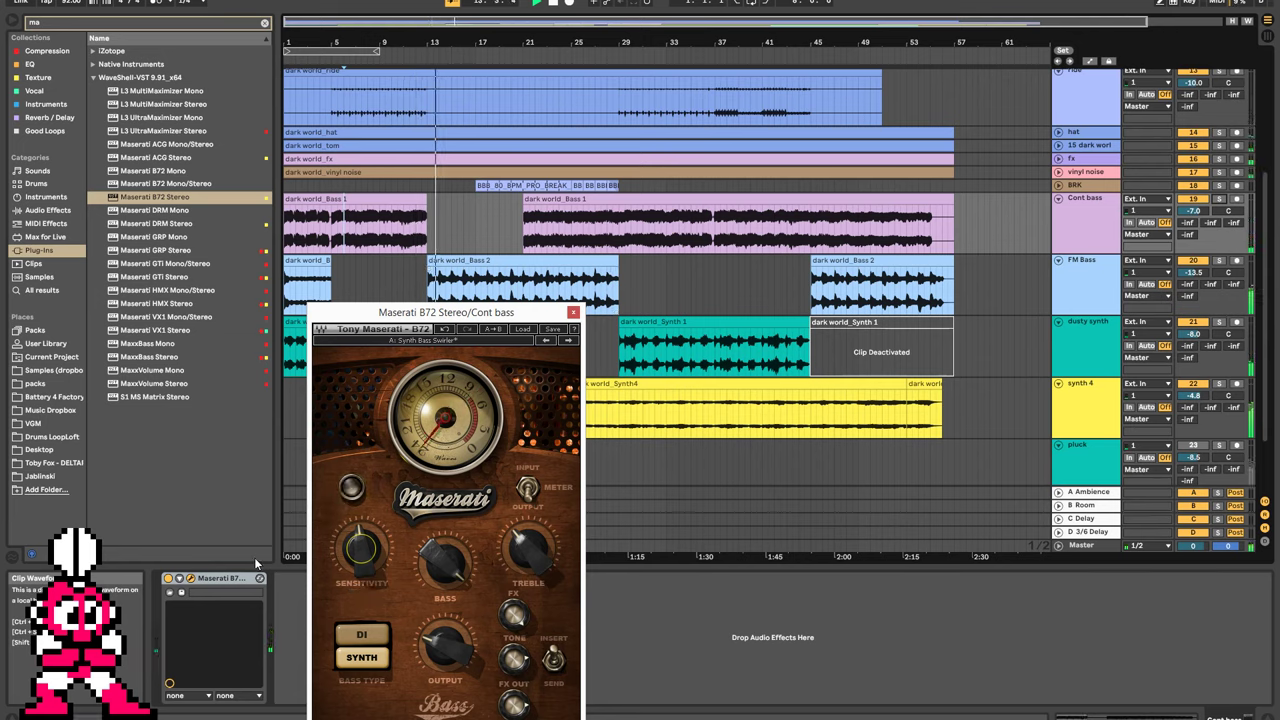
# Try a copy of the Cont bass track's Maserati B72 on the FM Bass track, with Sensitivity at about -5.6.
pyautogui.click(200, 582)
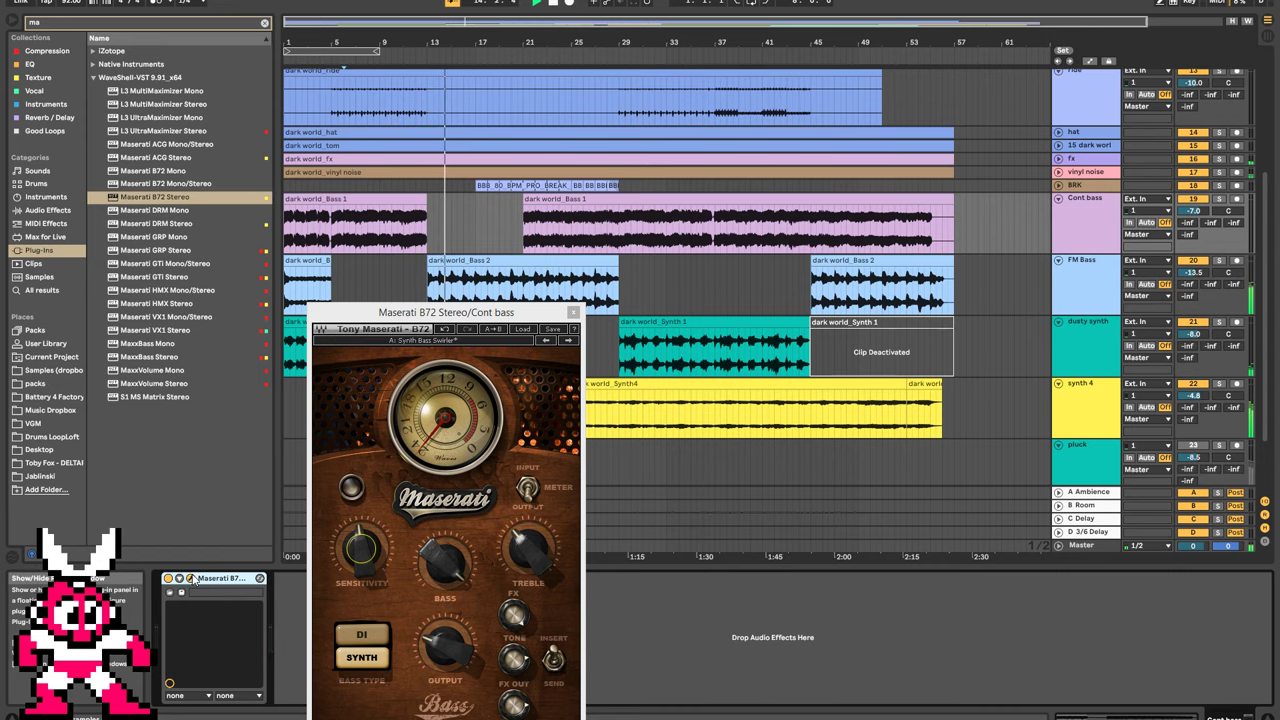
pyautogui.click(190, 578)
pyautogui.click(466, 307)
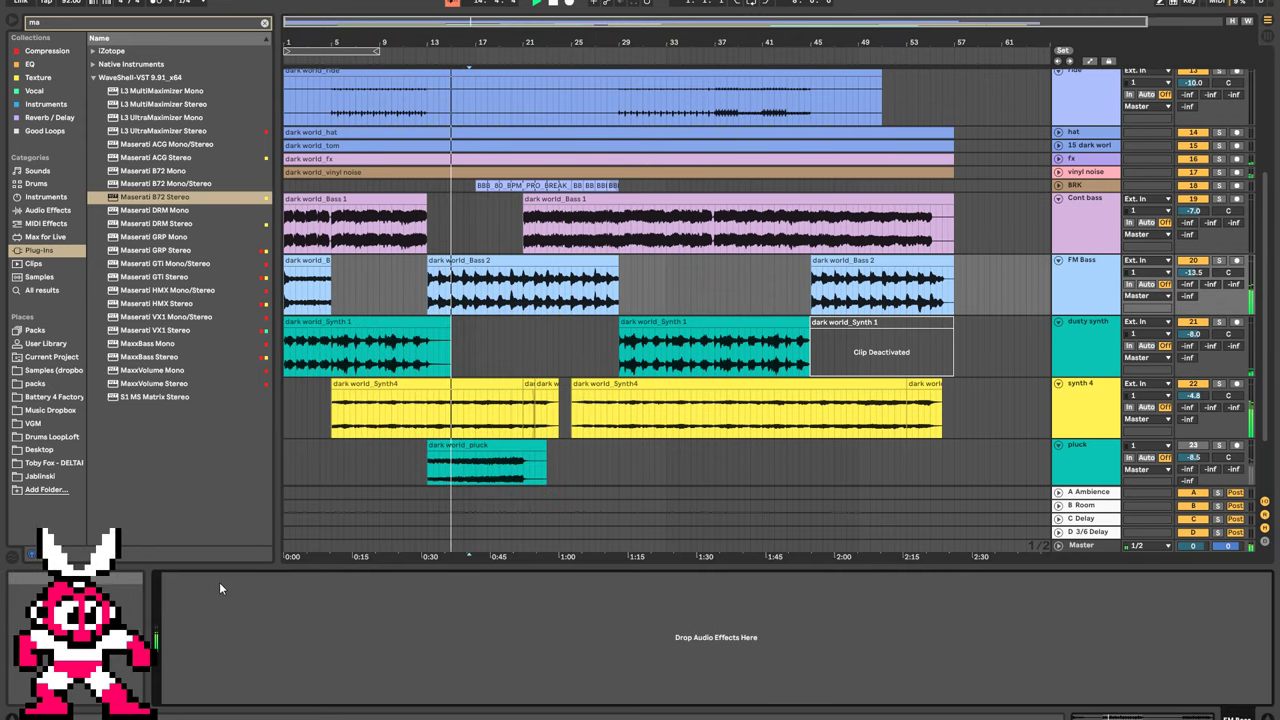
pyautogui.hotkey('ctrl', 'v')
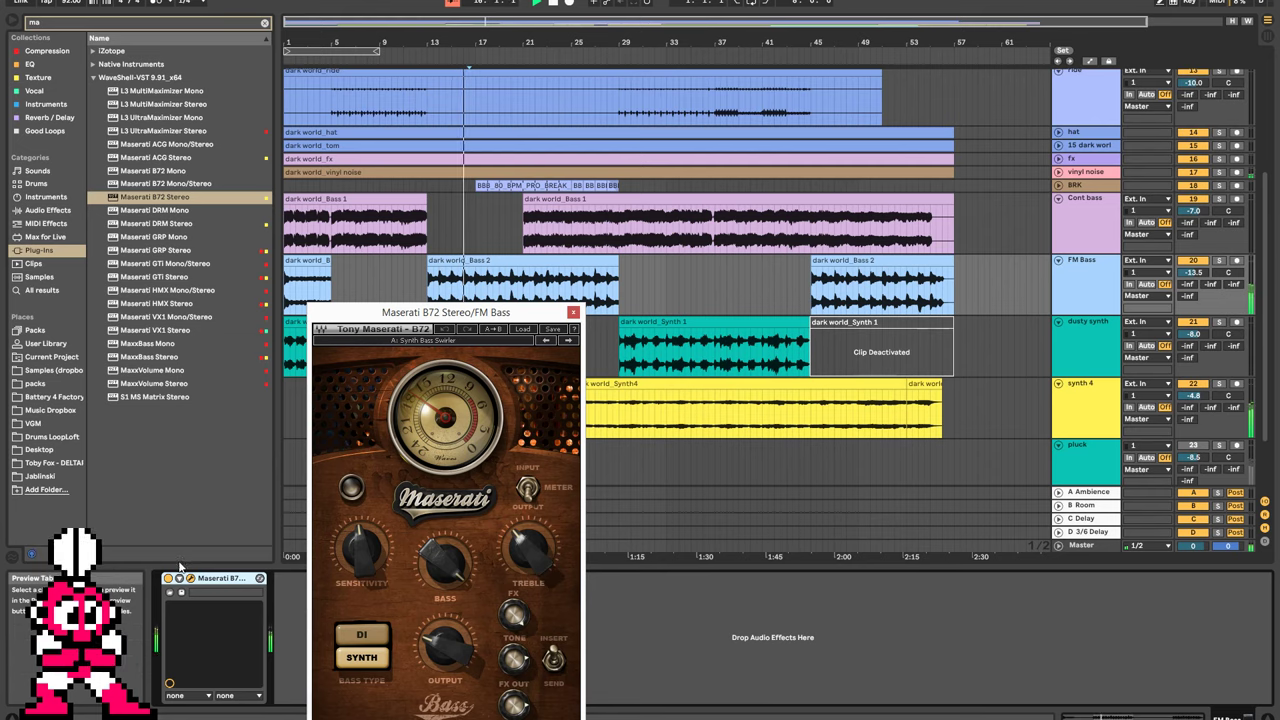
pyautogui.moveTo(358, 549); pyautogui.dragTo(358, 554)
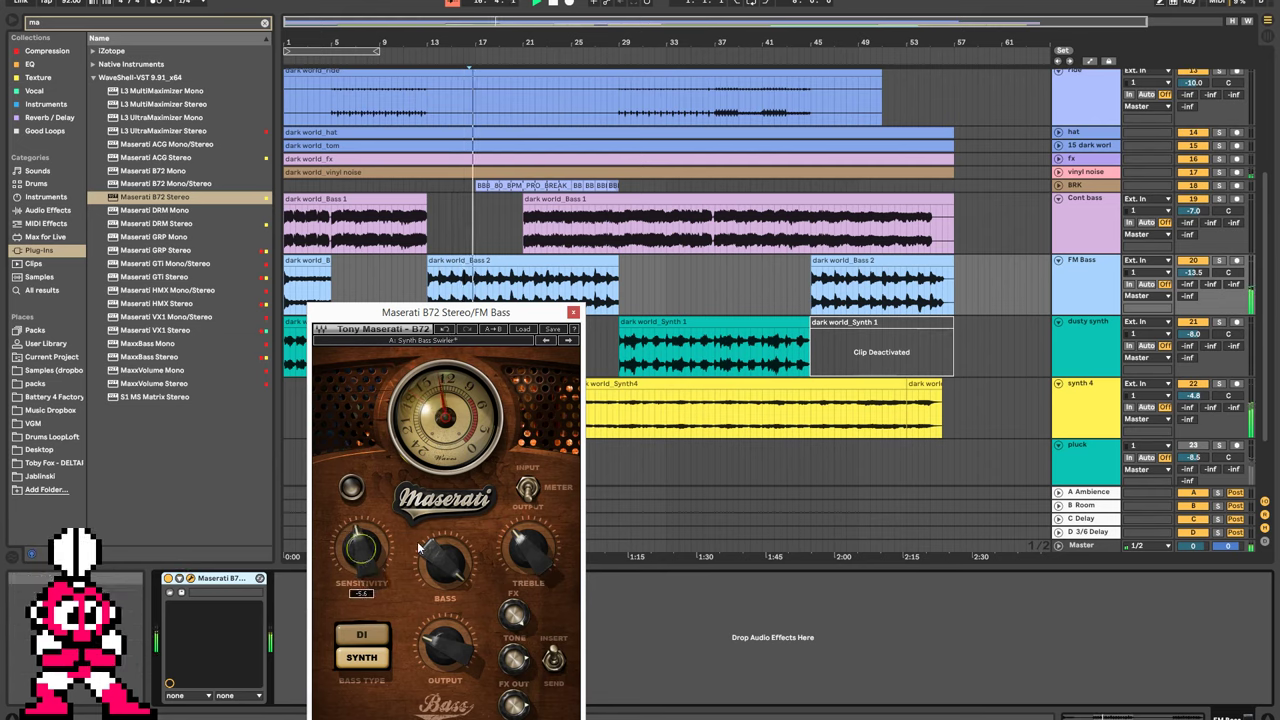
# Raise the FM Bass track's volume to -5.8 dB and unfold the BRK track.
pyautogui.click(1192, 272)
pyautogui.moveTo(1192, 272); pyautogui.dragTo(1192, 264)
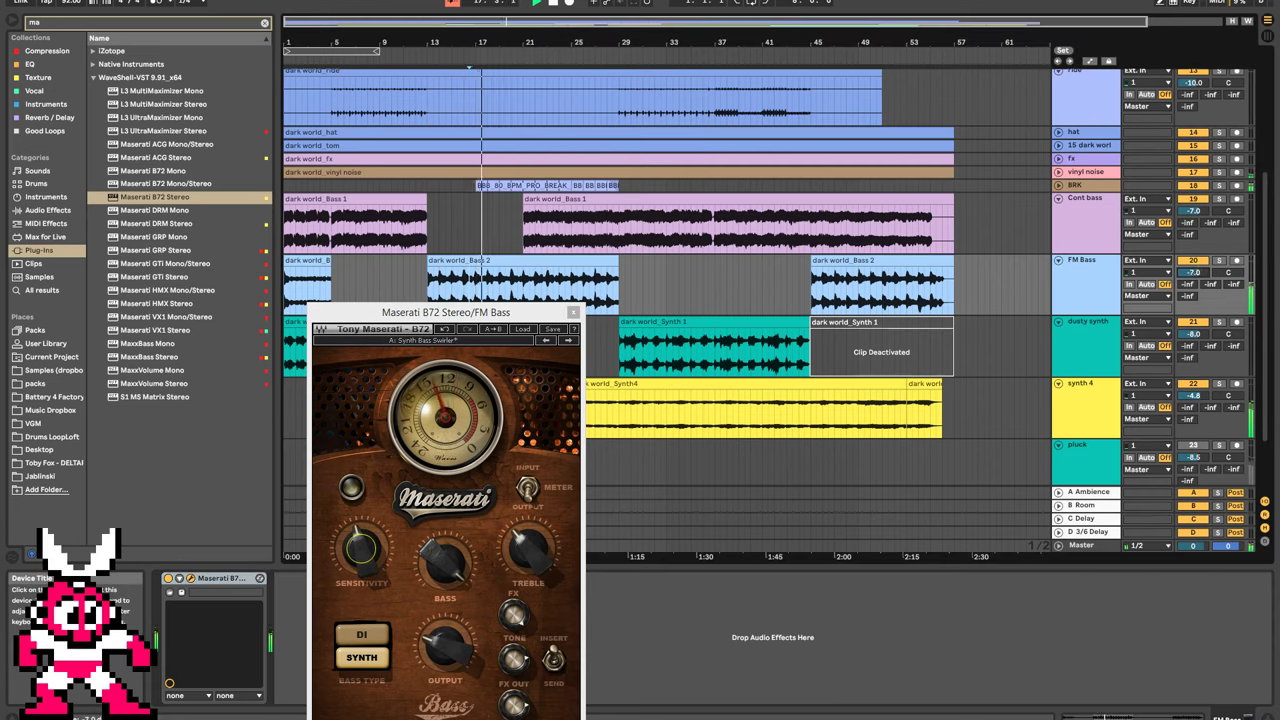
pyautogui.click(1059, 185)
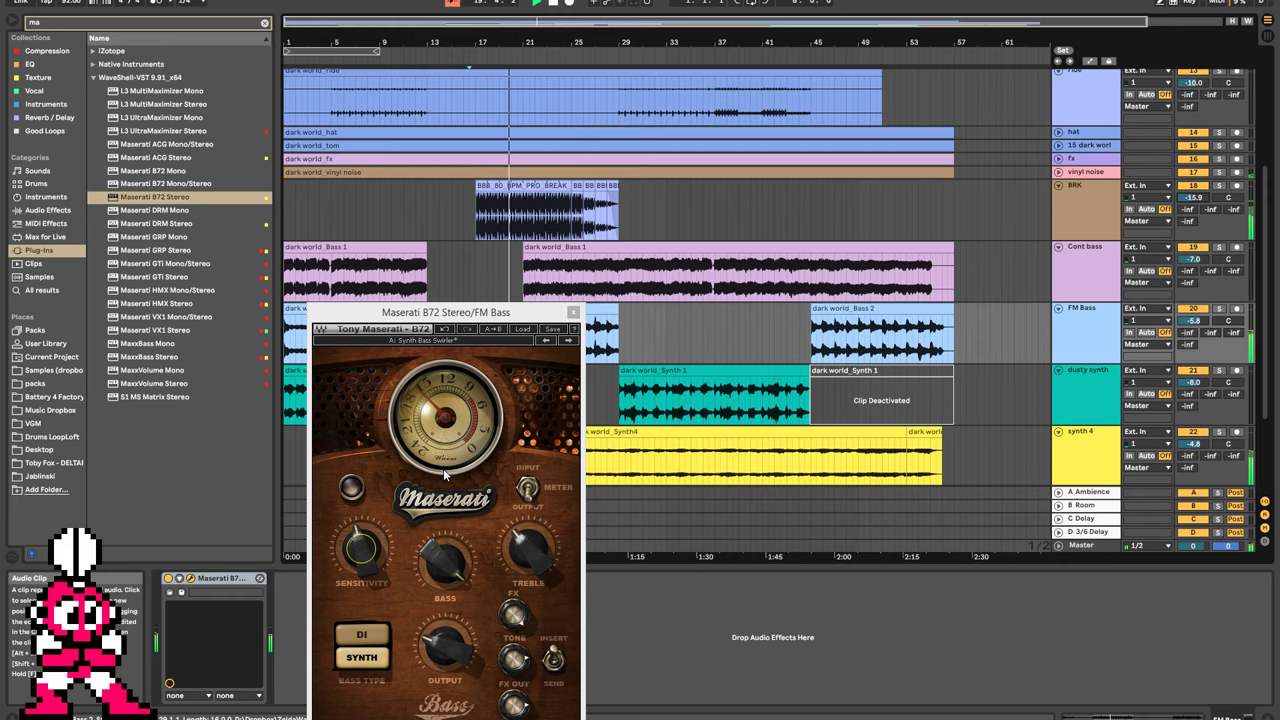
# Check the Maserati B72's preset list on the FM Bass track, and remove the plug-in from that track.
pyautogui.click(540, 327)
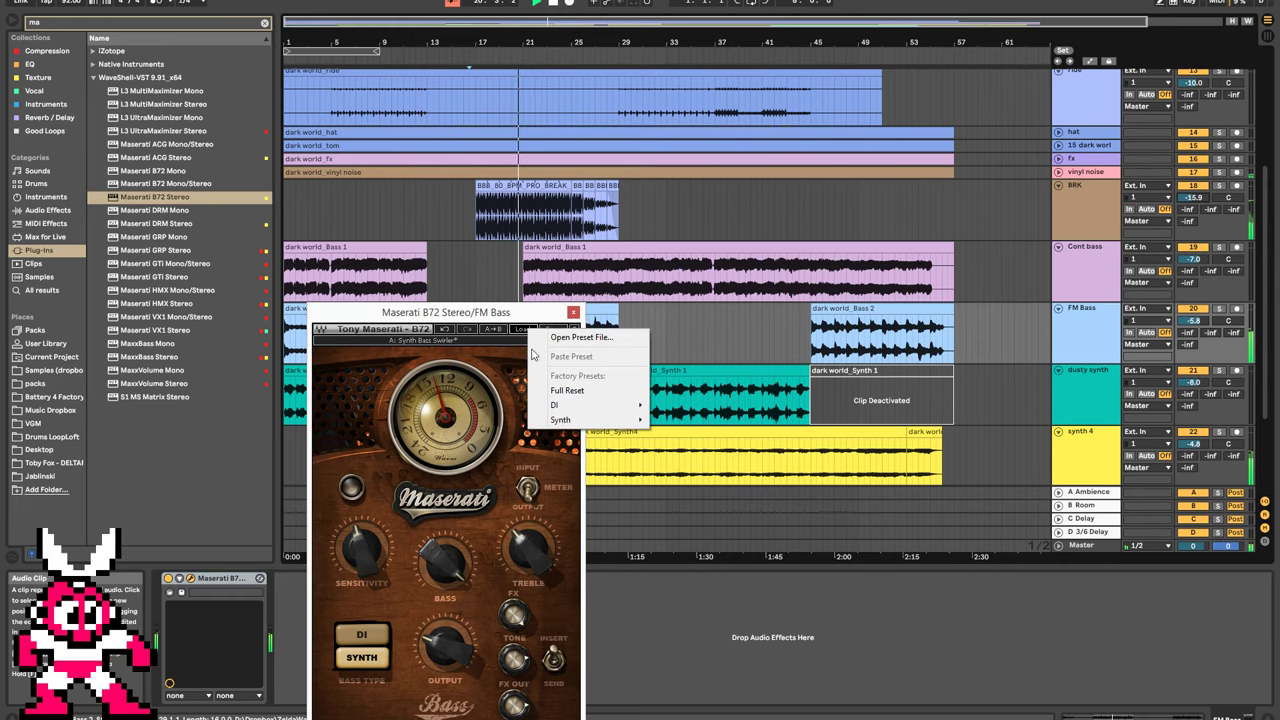
pyautogui.click(218, 583)
pyautogui.press('Delete')
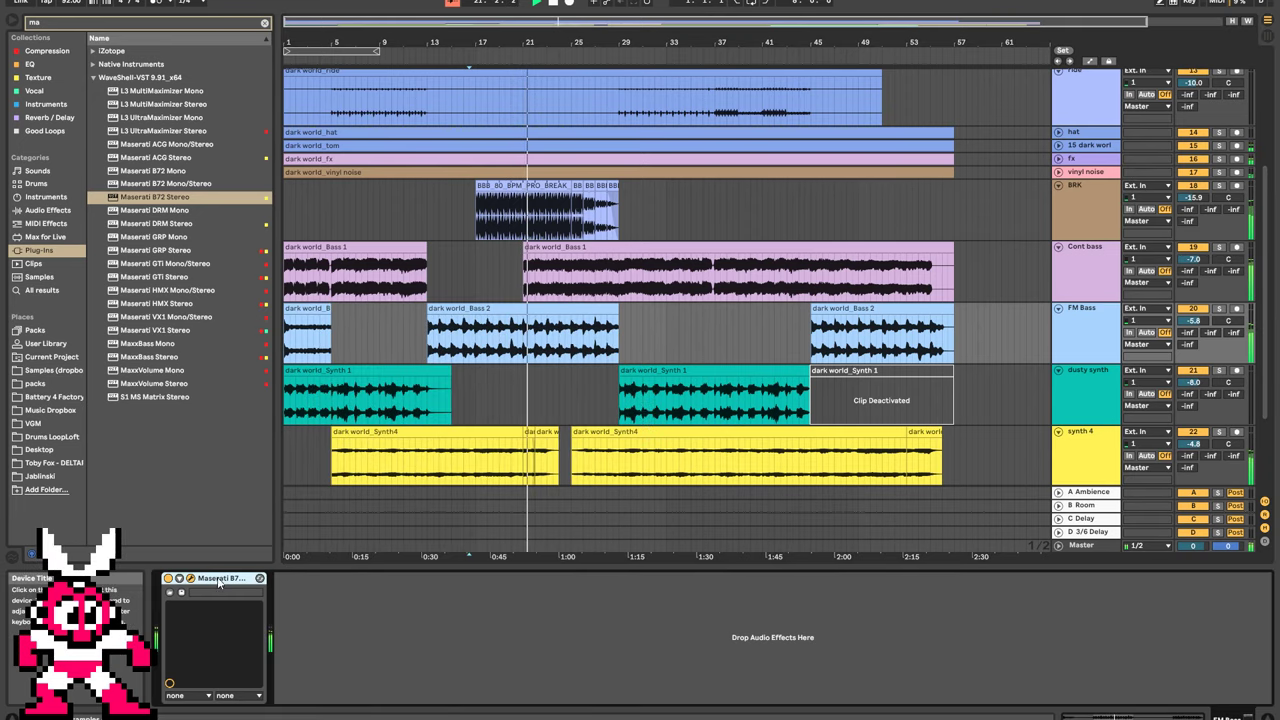
# Search the plug-ins for "axx" and set the Cont bass track's volume to -7.4 dB.
pyautogui.hotkey('ctrl', 'f')
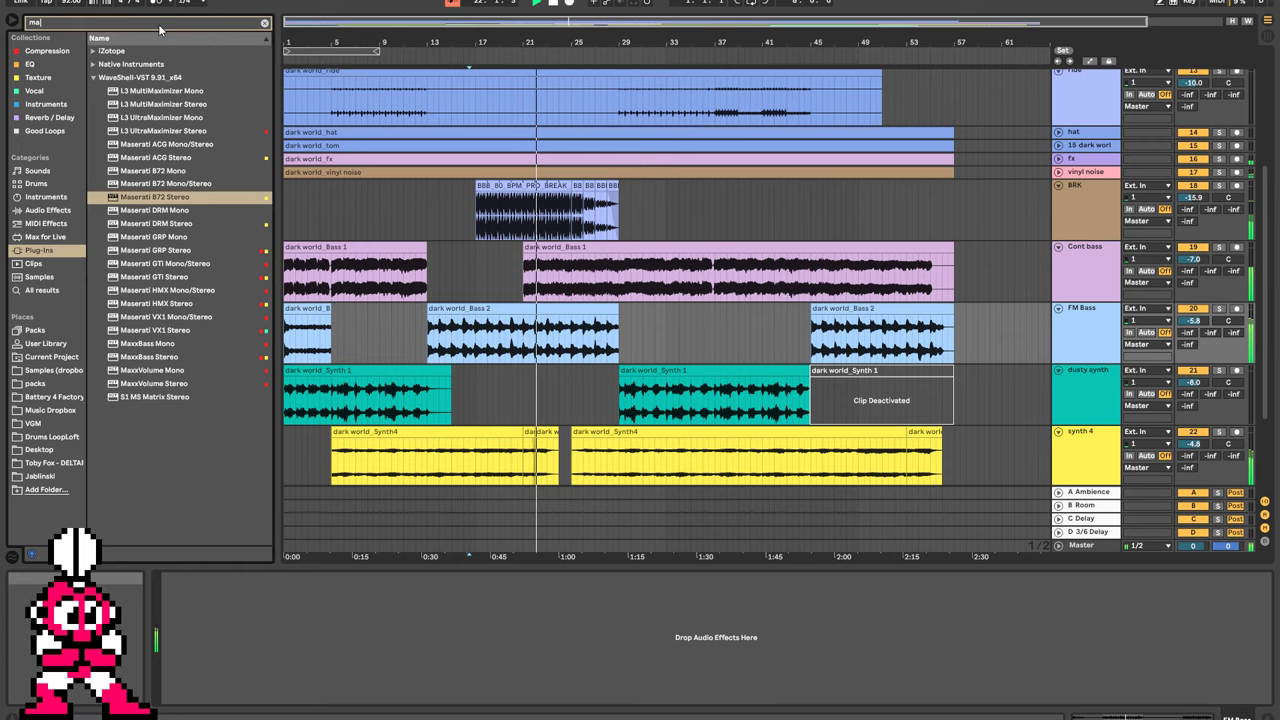
pyautogui.write('axx')
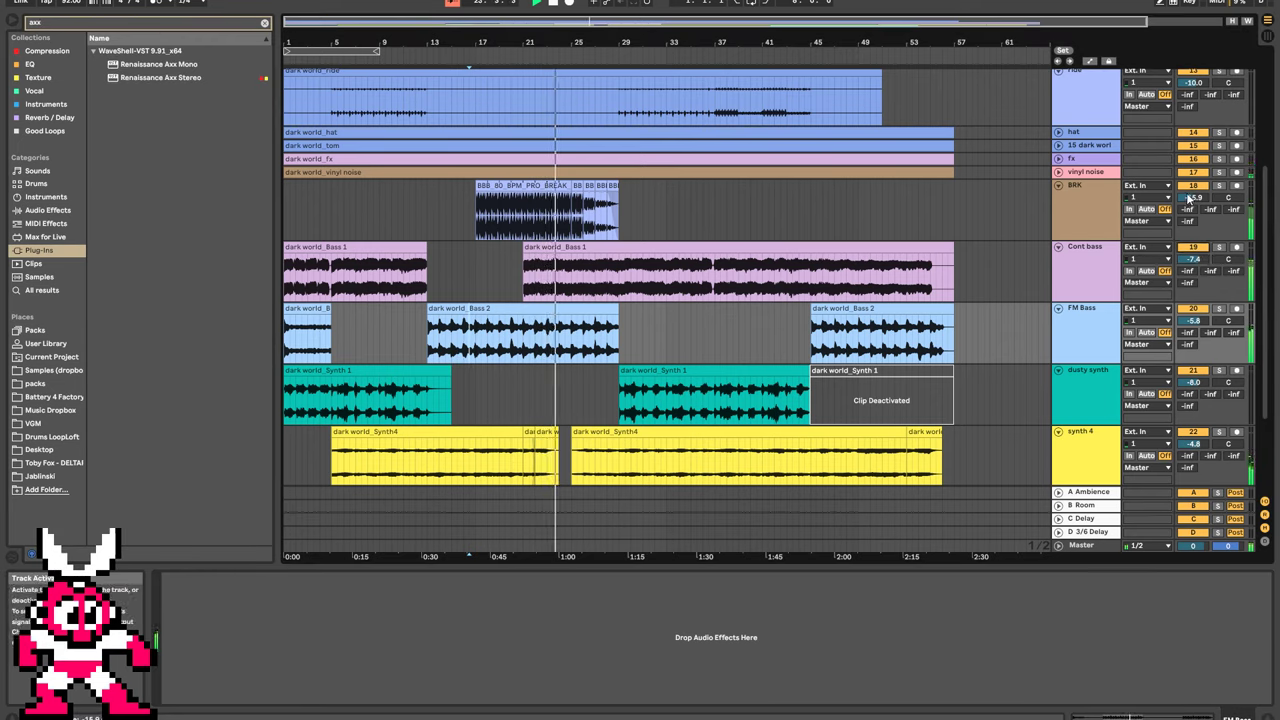
# Compare the mix with the FM Bass track off and on, and lower its volume to -11.3 dB.
pyautogui.scroll(-5, 684, 215)
pyautogui.scroll(4, 684, 215)
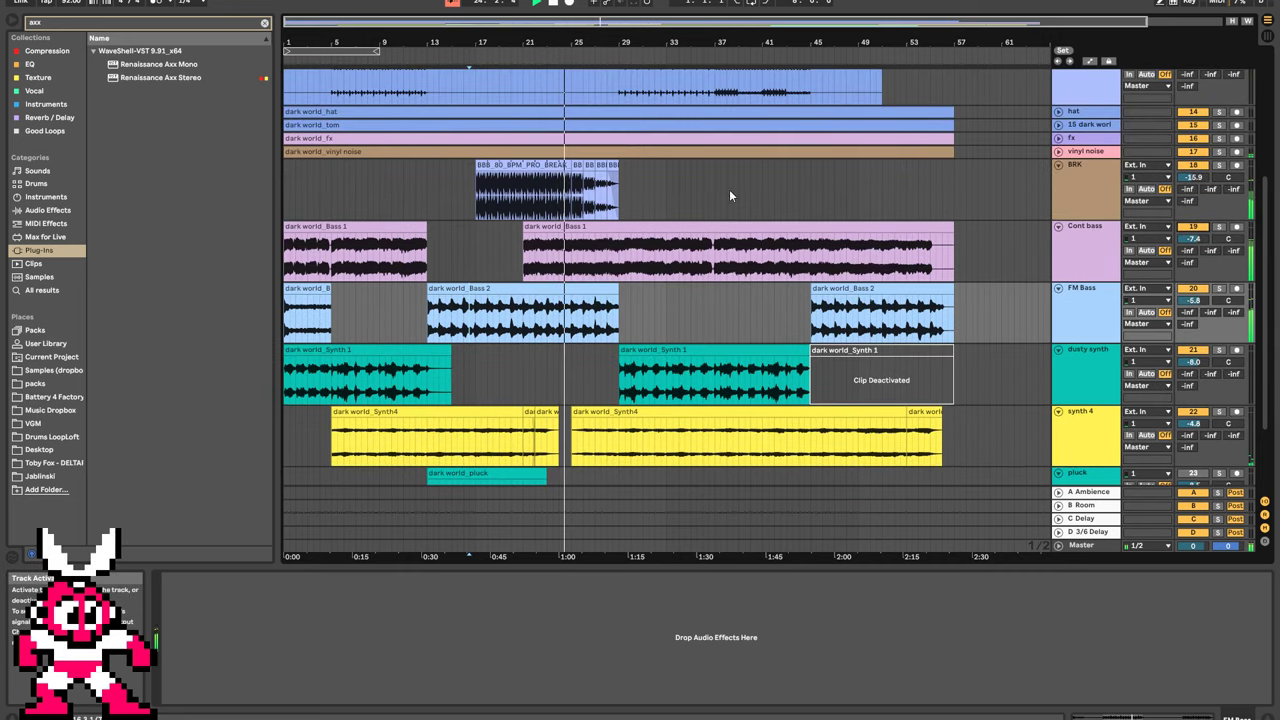
pyautogui.click(1194, 289)
pyautogui.click(1194, 289)
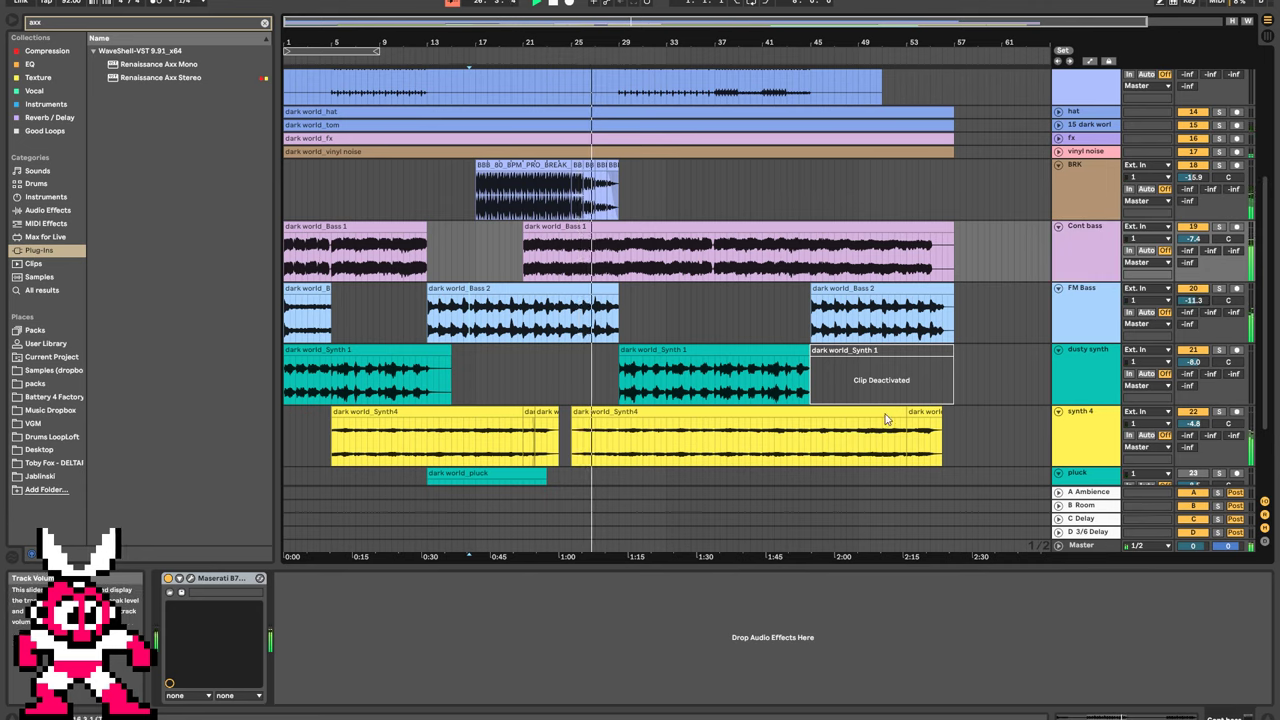
# Reopen the Cont bass track's Maserati B72 and lower its Sensitivity to about -10.2.
pyautogui.click(191, 578)
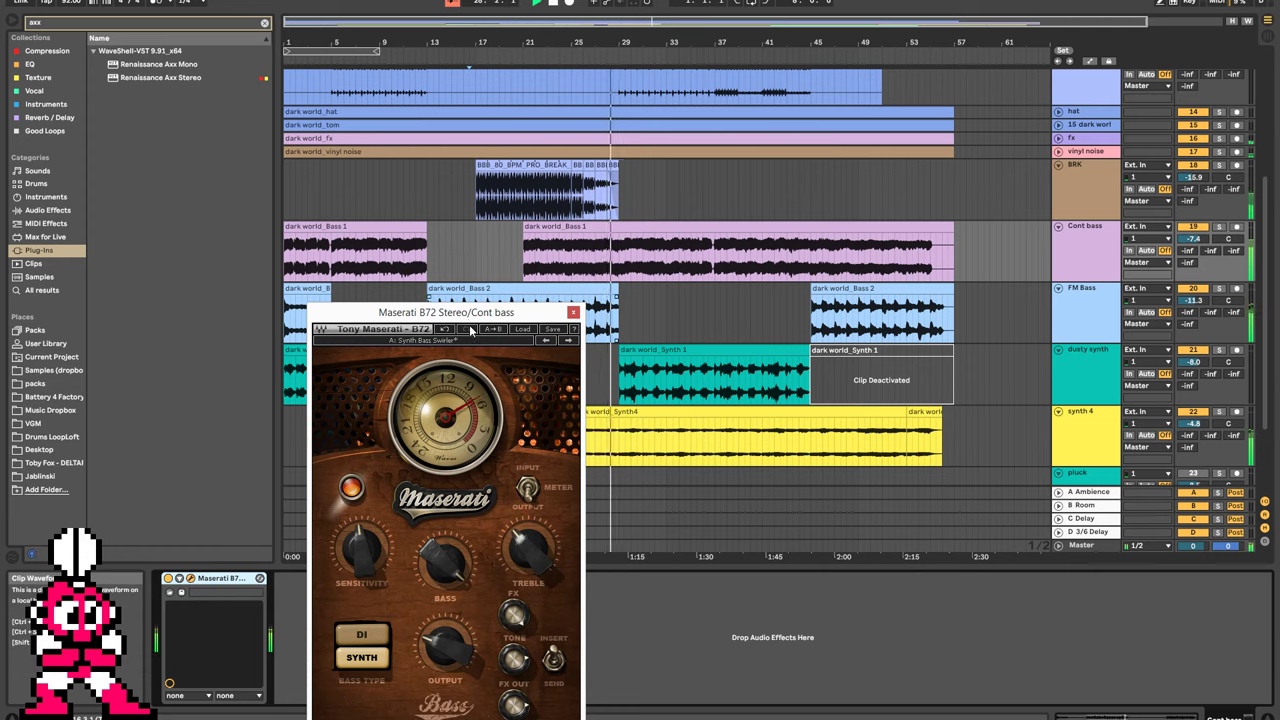
pyautogui.moveTo(370, 534); pyautogui.dragTo(372, 551)
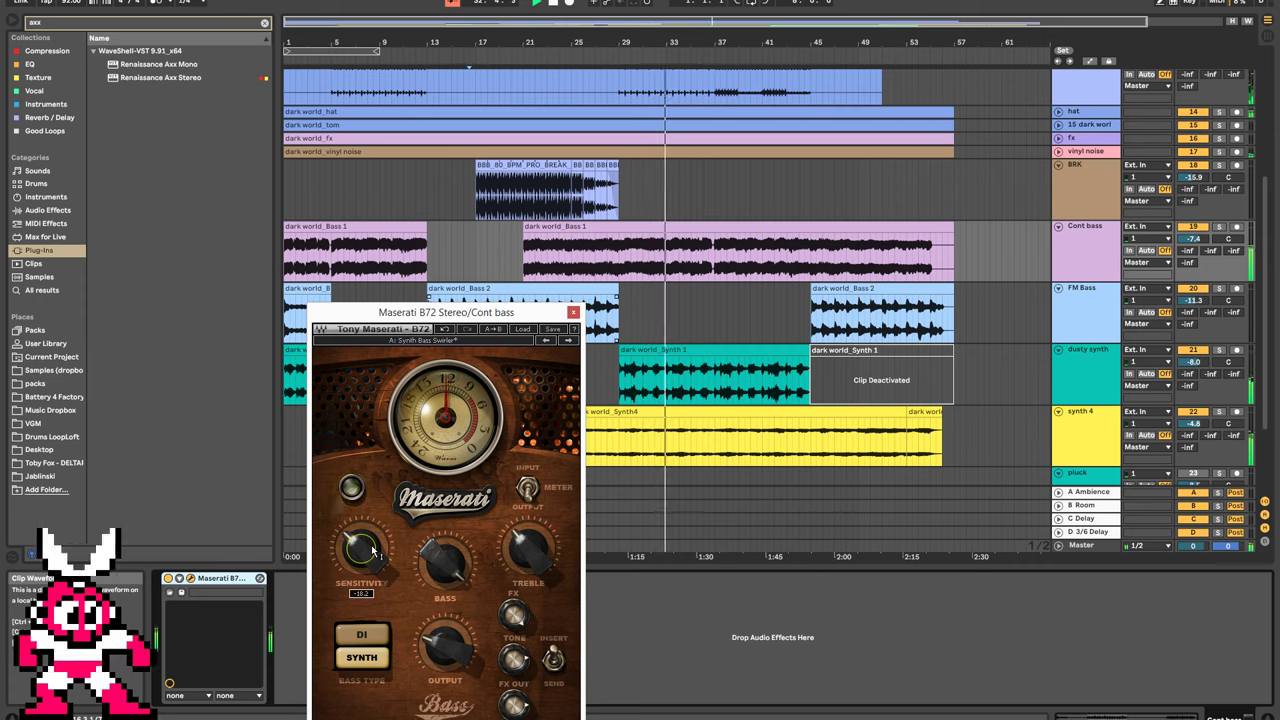
# Remove the Maserati B72 from the Cont bass track and add Renaissance Axx Stereo to the FM Bass track.
pyautogui.press('space')
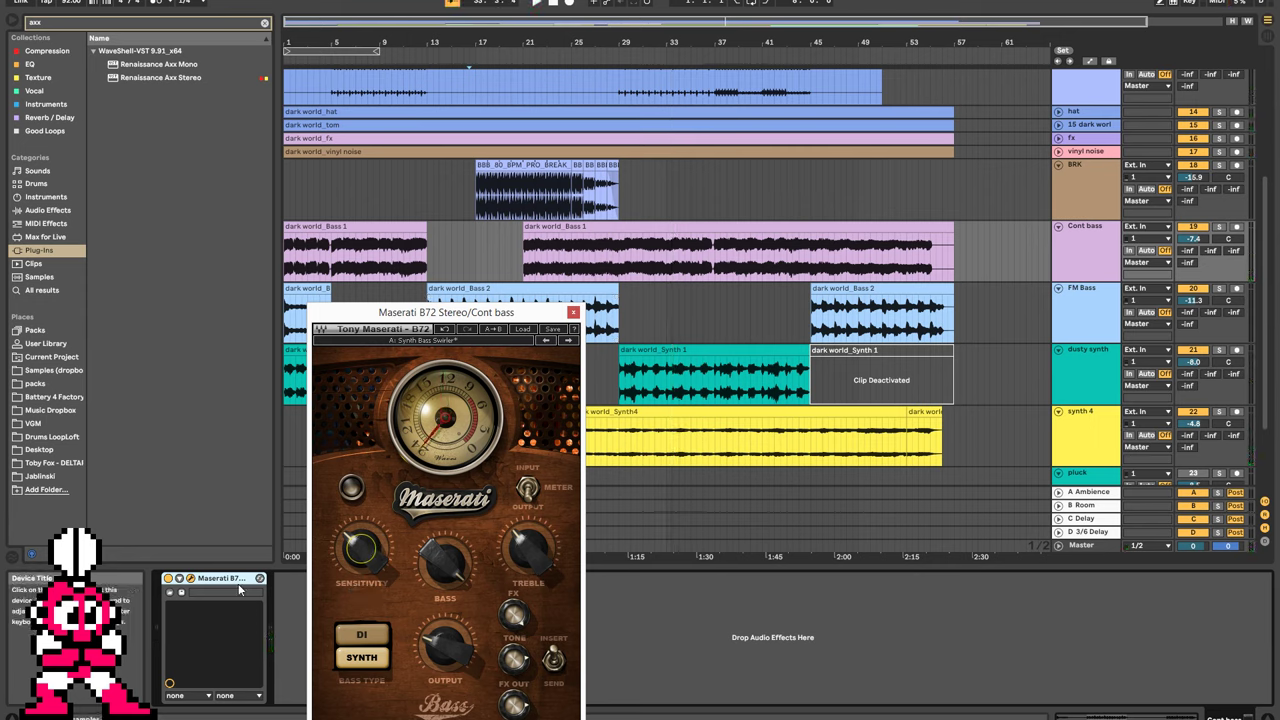
pyautogui.press('Delete')
pyautogui.doubleClick(170, 77)
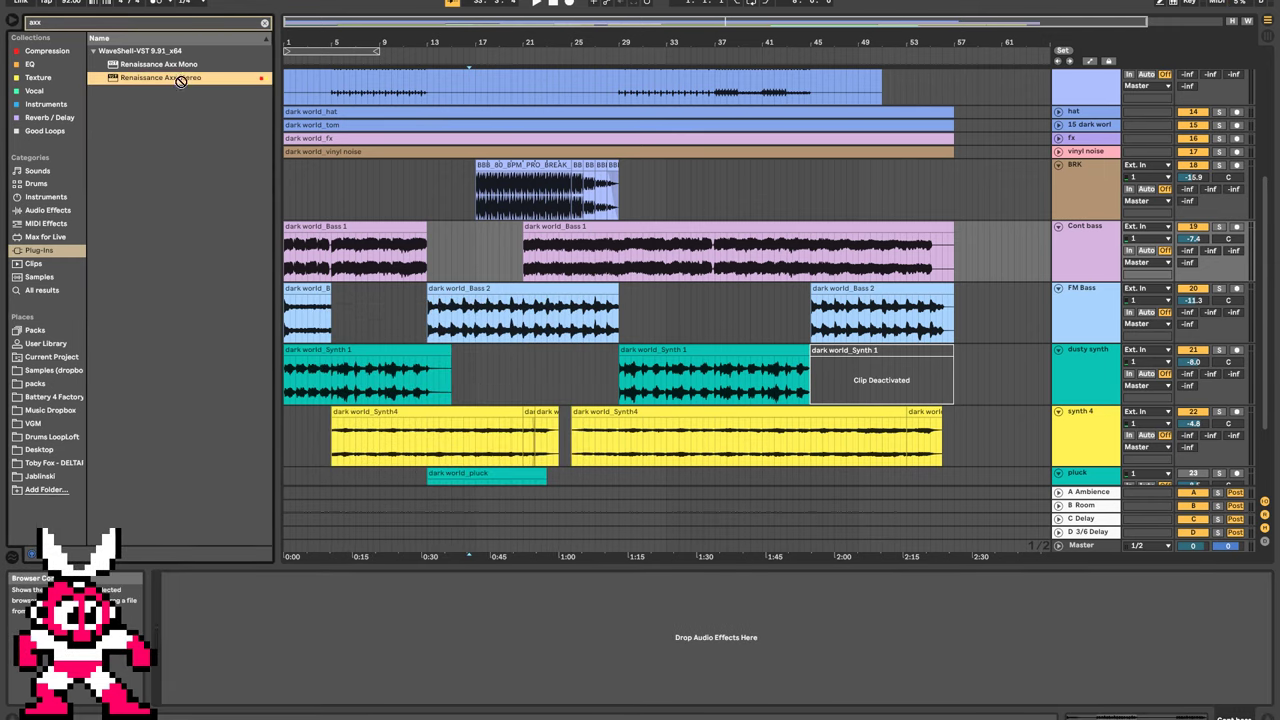
pyautogui.moveTo(451, 343); pyautogui.dragTo(803, 262)
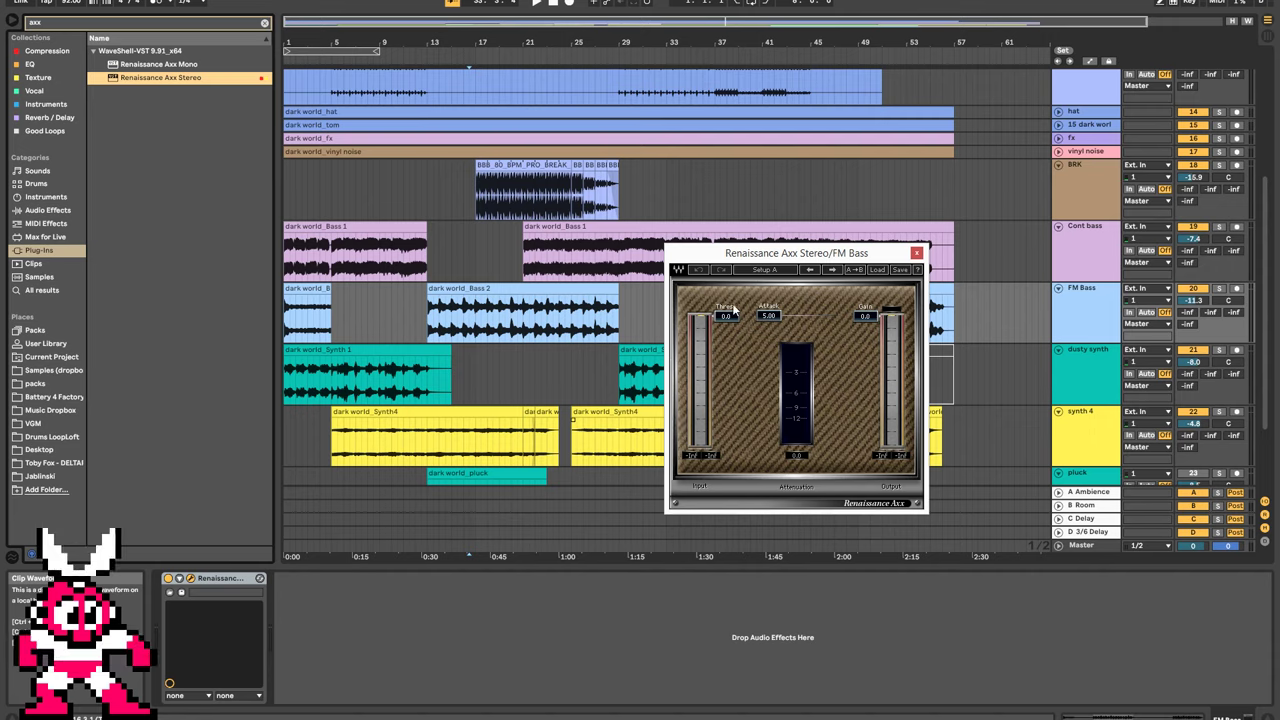
# Play the FM Bass from bar 13 and set its Renaissance Axx threshold to -4.5 and attack to 33.4.
pyautogui.click(428, 325)
pyautogui.press('space')
pyautogui.moveTo(722, 314); pyautogui.dragTo(722, 318)
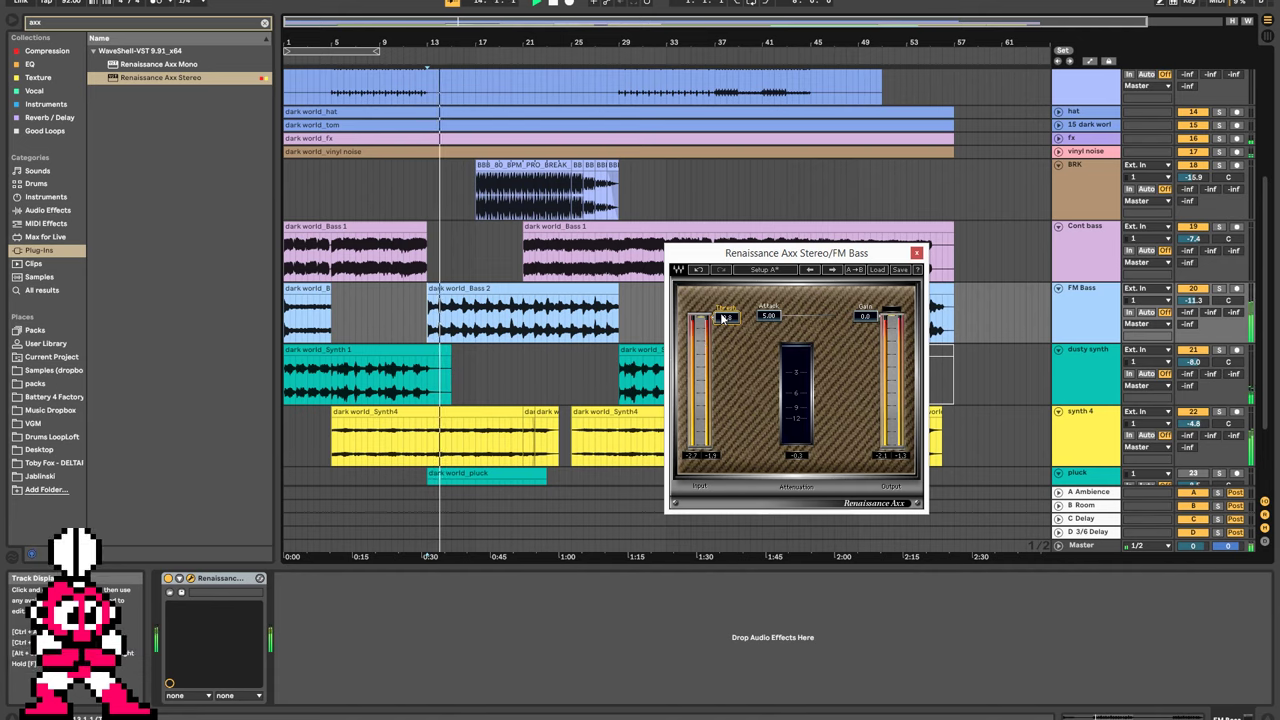
pyautogui.moveTo(724, 320); pyautogui.dragTo(803, 315)
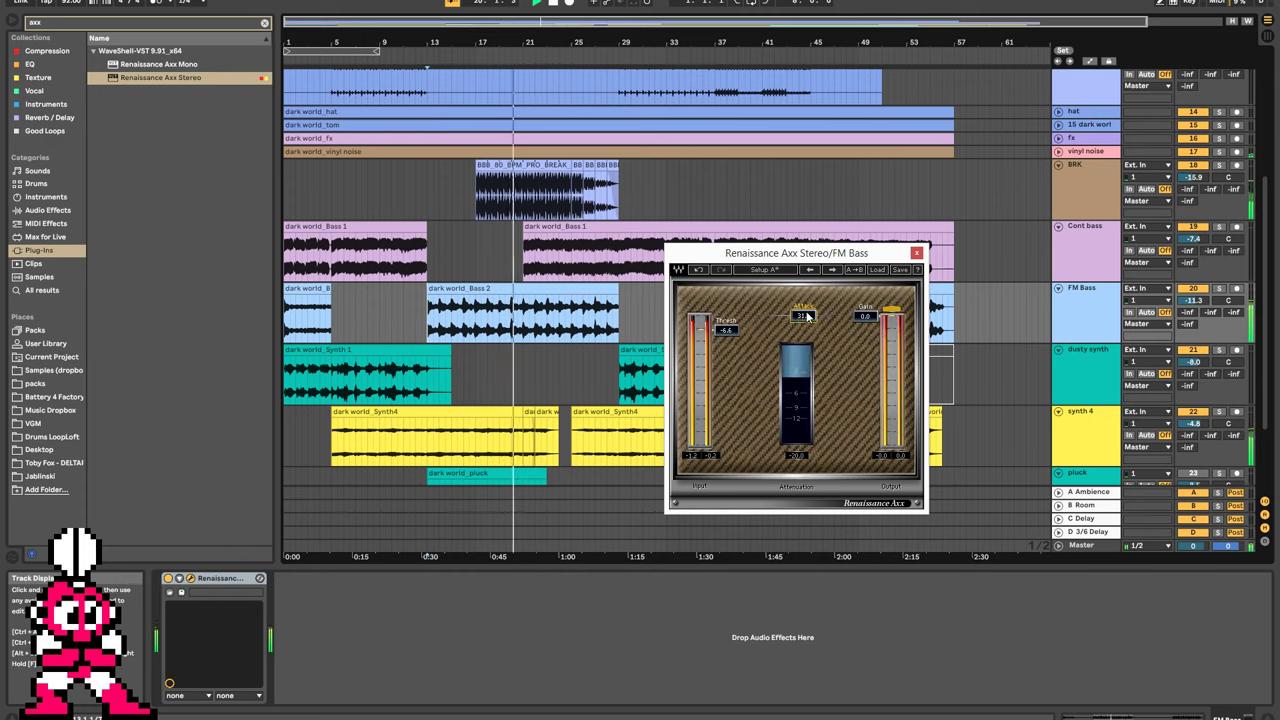
pyautogui.moveTo(732, 330); pyautogui.dragTo(727, 325)
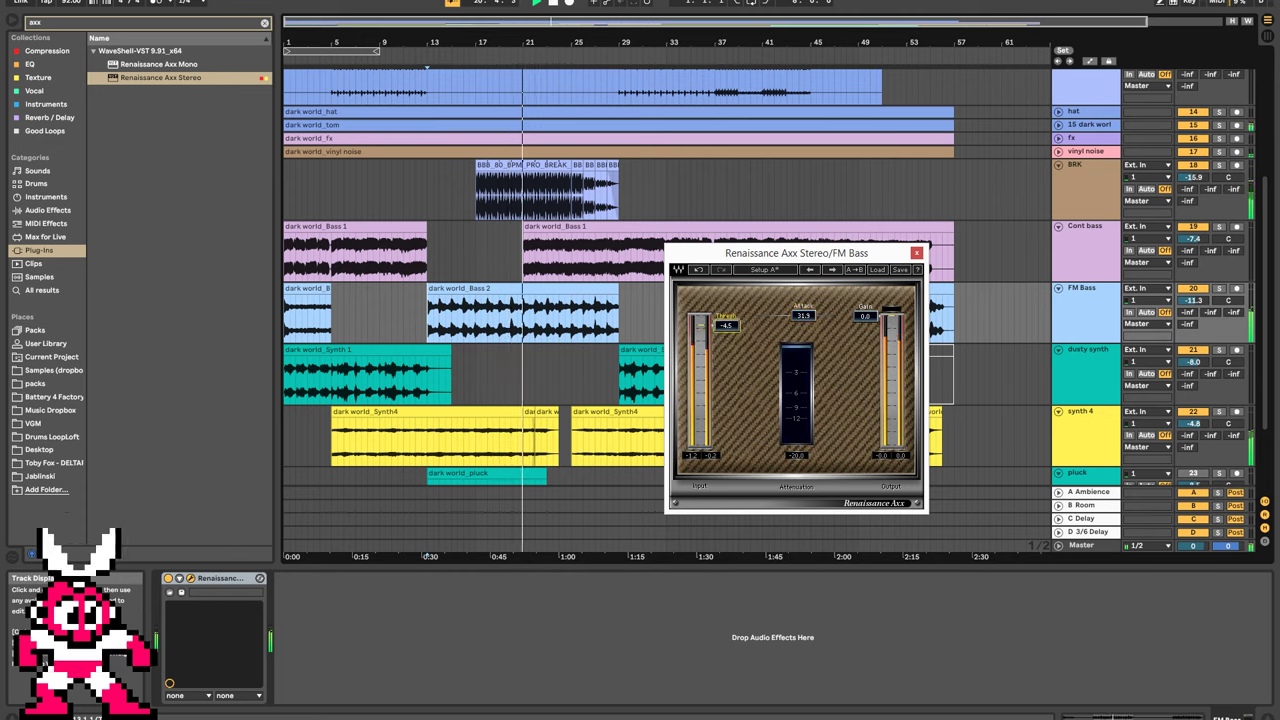
pyautogui.moveTo(803, 315); pyautogui.dragTo(806, 315)
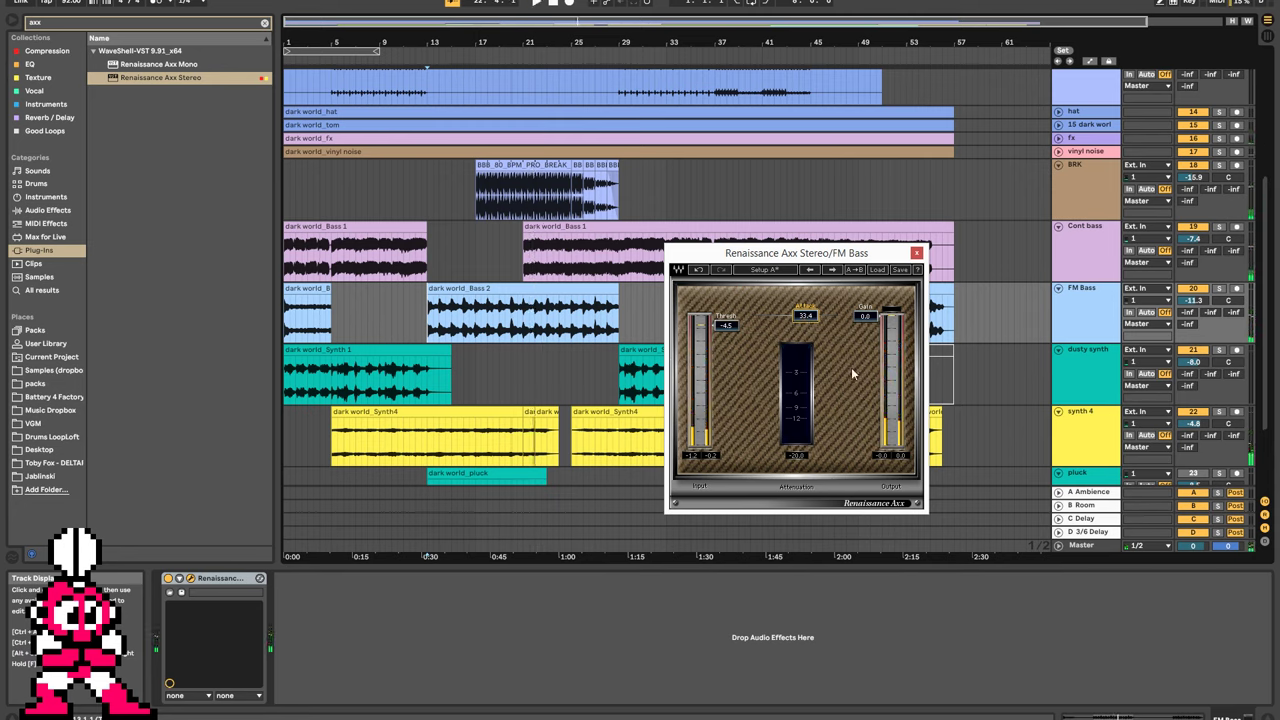
# Try the FM Bass Renaissance Axx with its output gain at -29.9, and close the plug-in window.
pyautogui.click(491, 288)
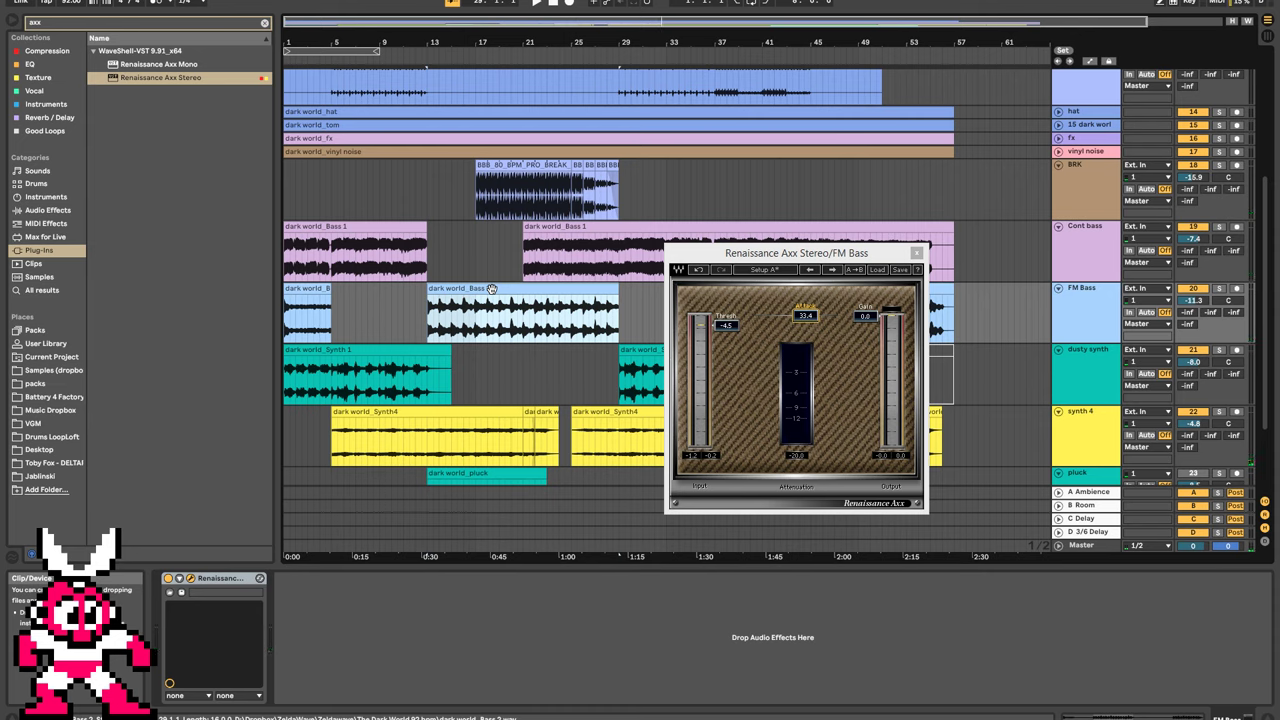
pyautogui.click(859, 327)
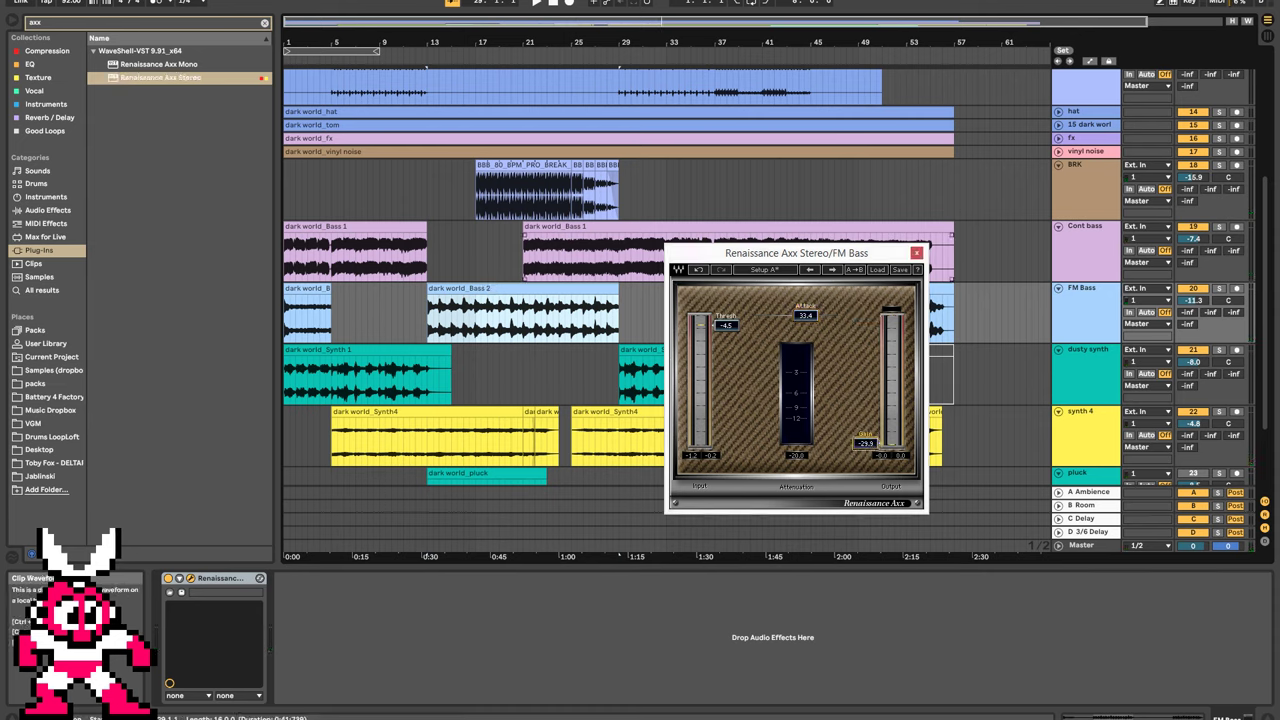
pyautogui.click(916, 254)
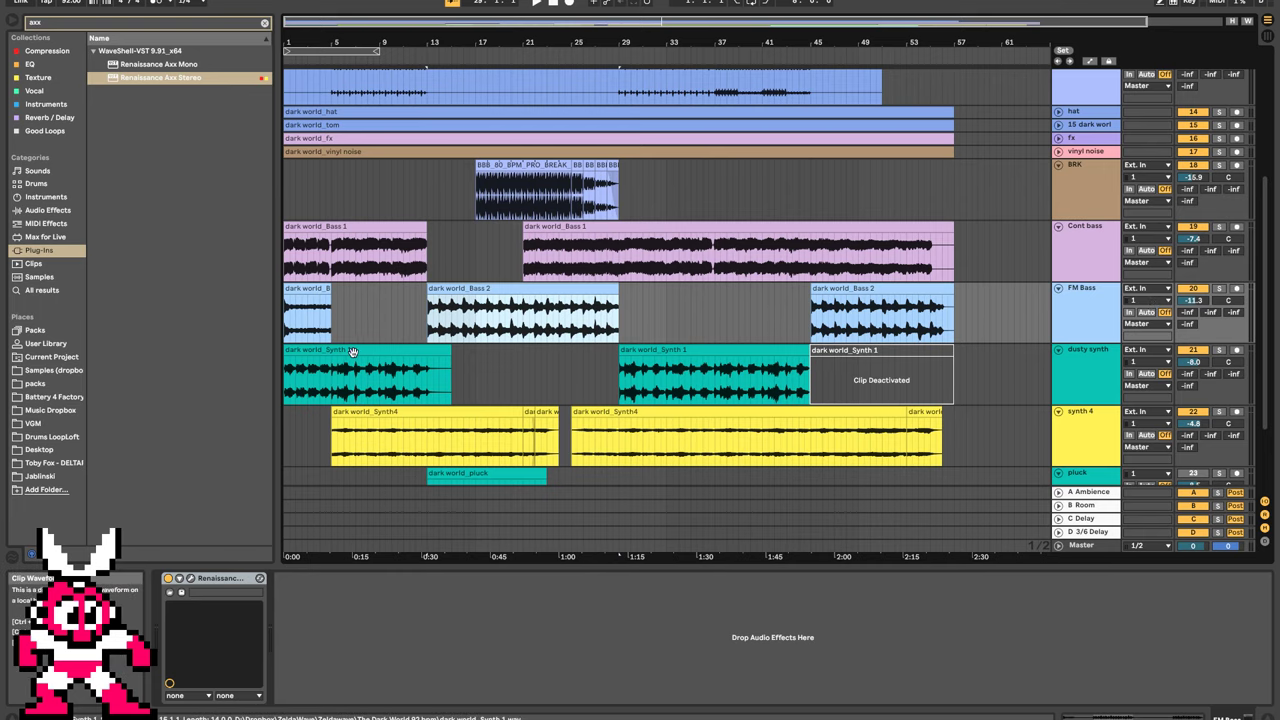
# Search the plug-ins for "pro-q" and add FabFilter Pro-Q 3 after Renaissance Axx on the FM Bass track.
pyautogui.click(426, 340)
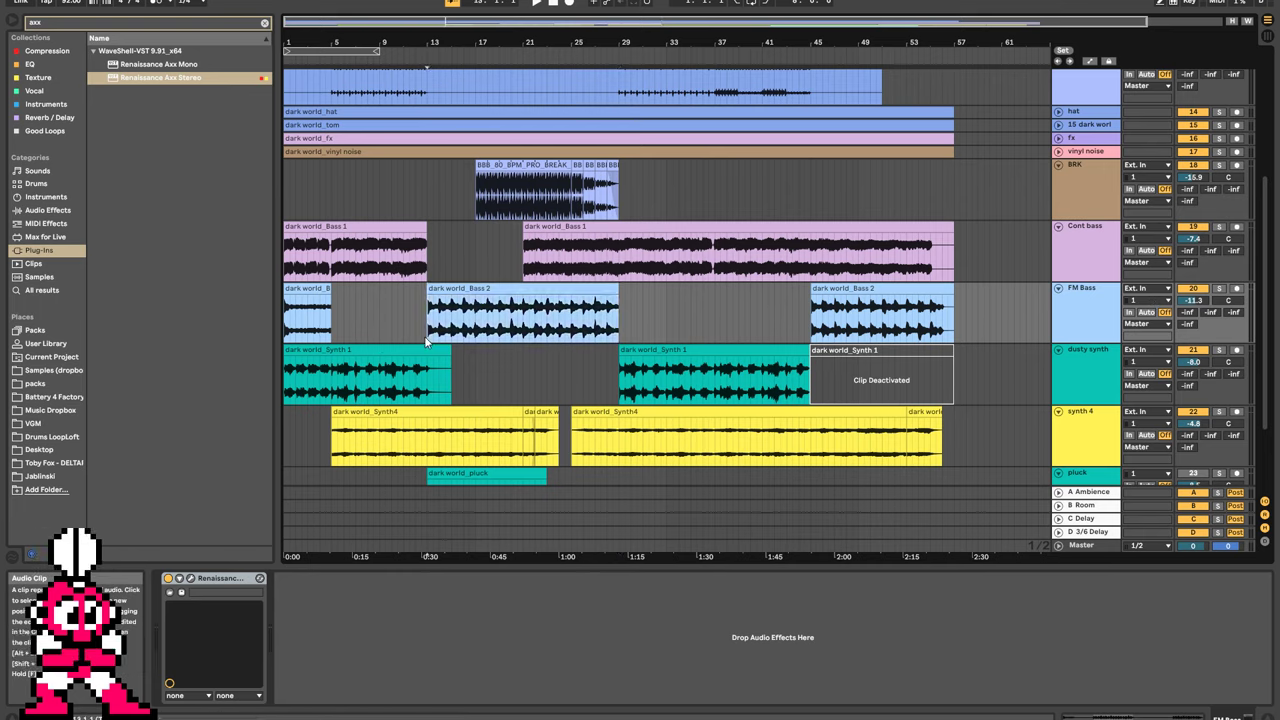
pyautogui.click(185, 23)
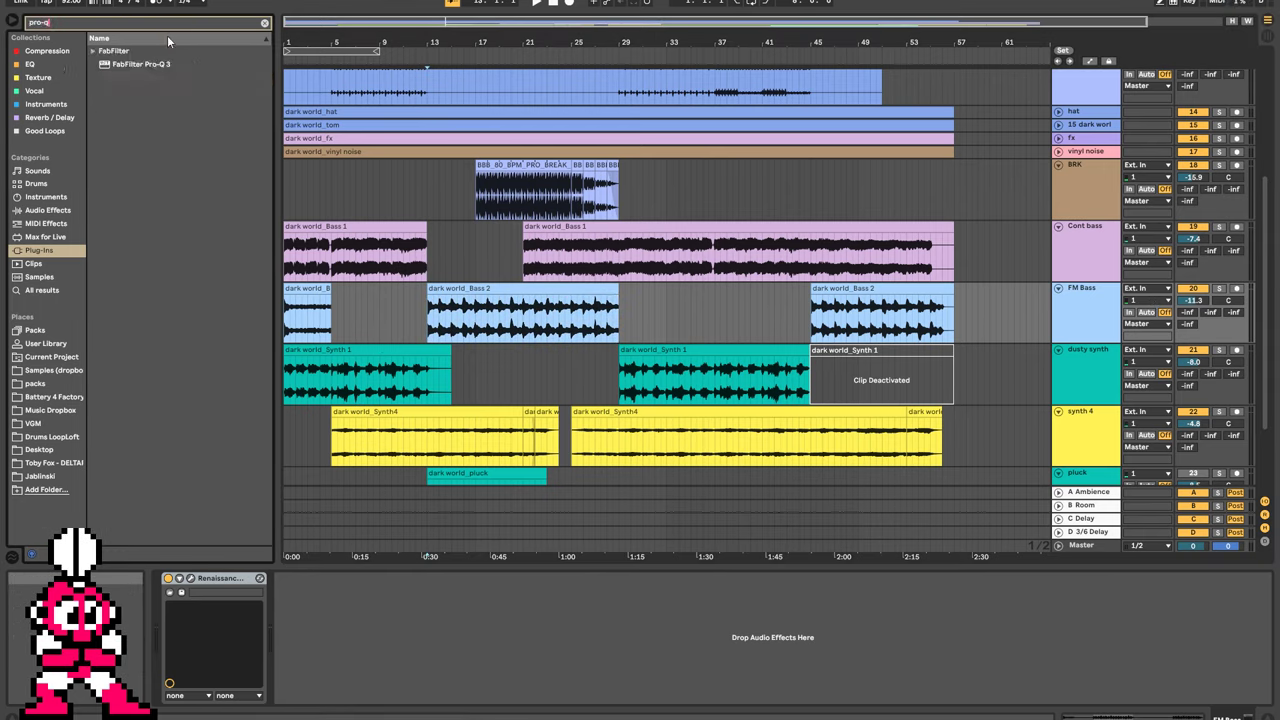
pyautogui.press('Return')
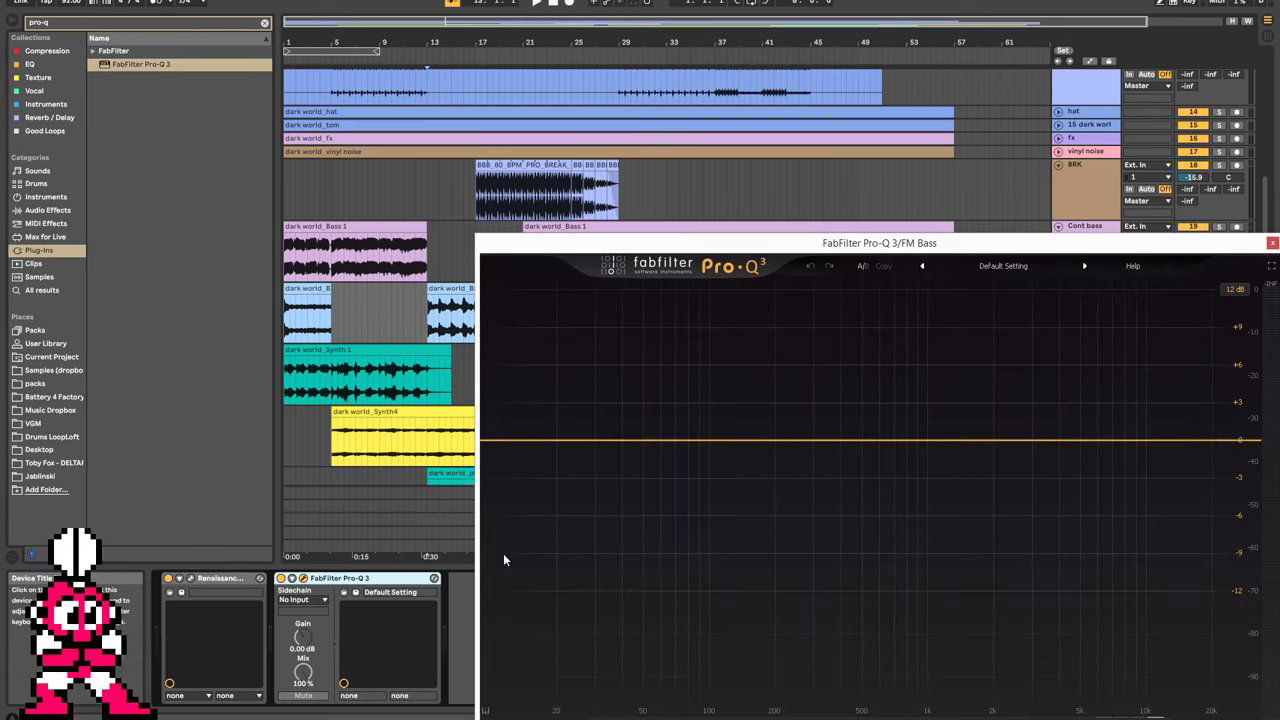
# Play the FM Bass, add a Pro-Q 3 low cut with its cutoff between 50 and 100 Hz, and close the EQ.
pyautogui.click(420, 327)
pyautogui.press('space')
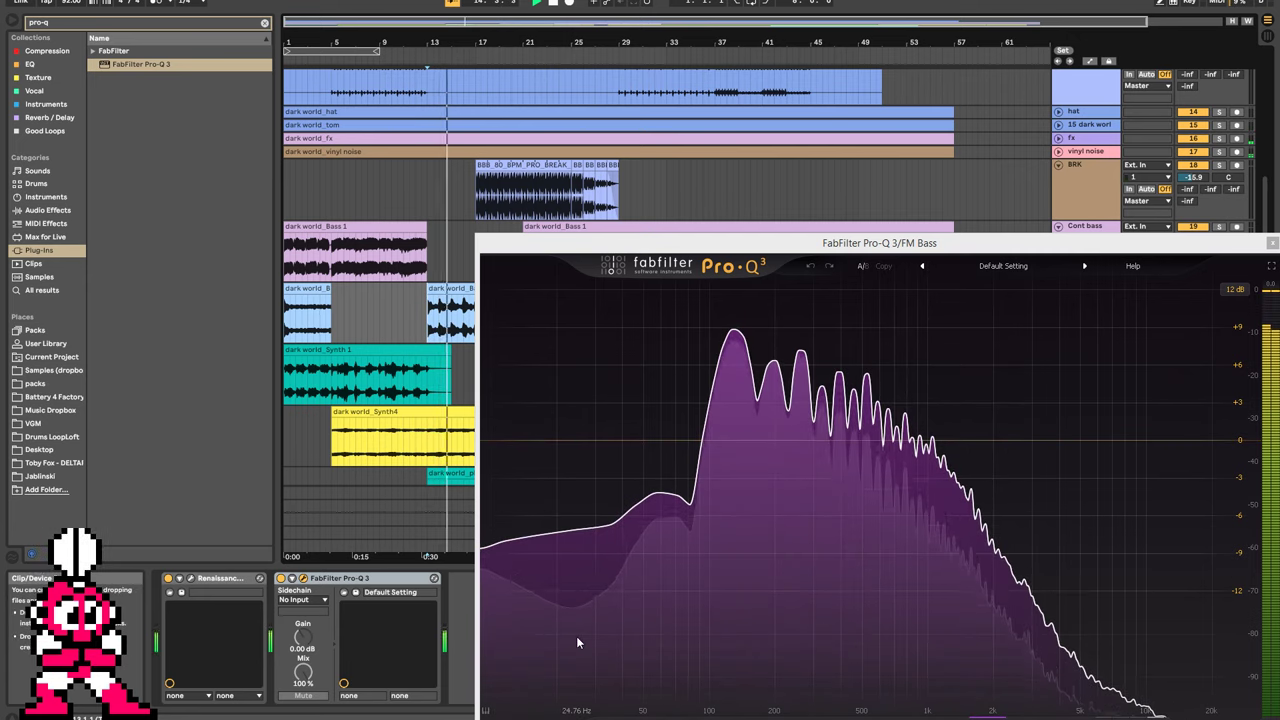
pyautogui.click(498, 442)
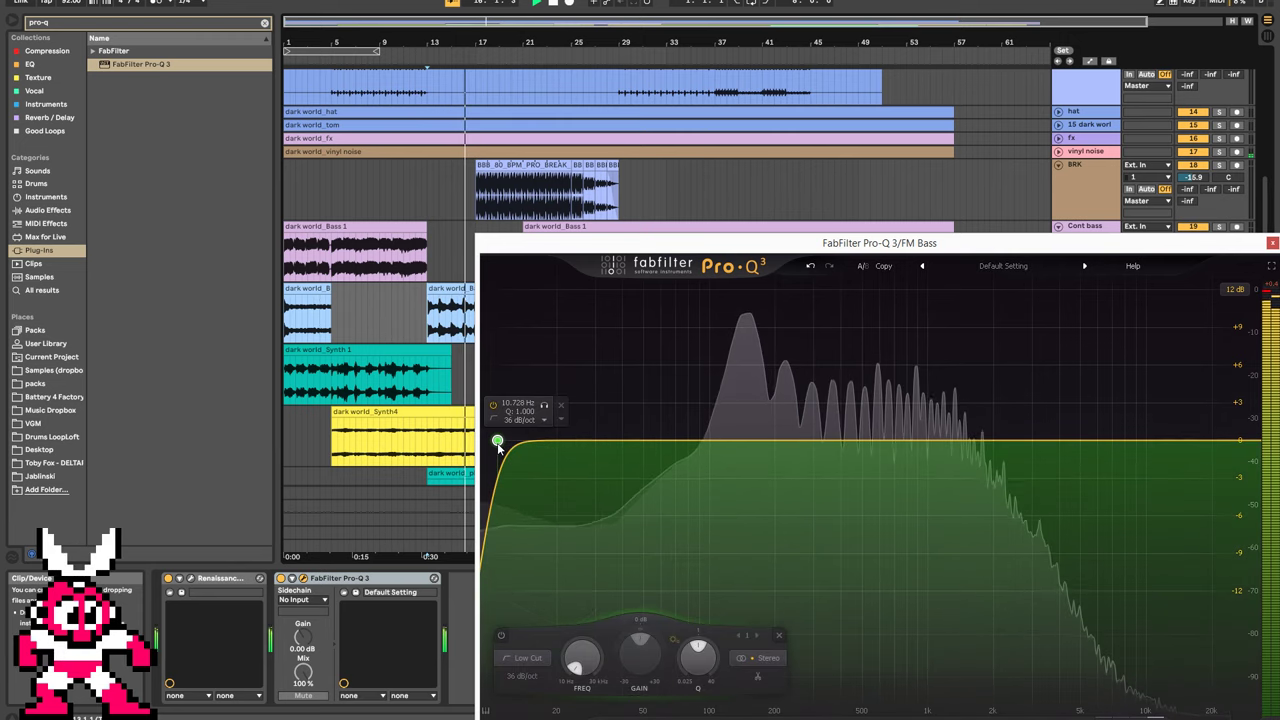
pyautogui.moveTo(498, 442); pyautogui.dragTo(670, 439)
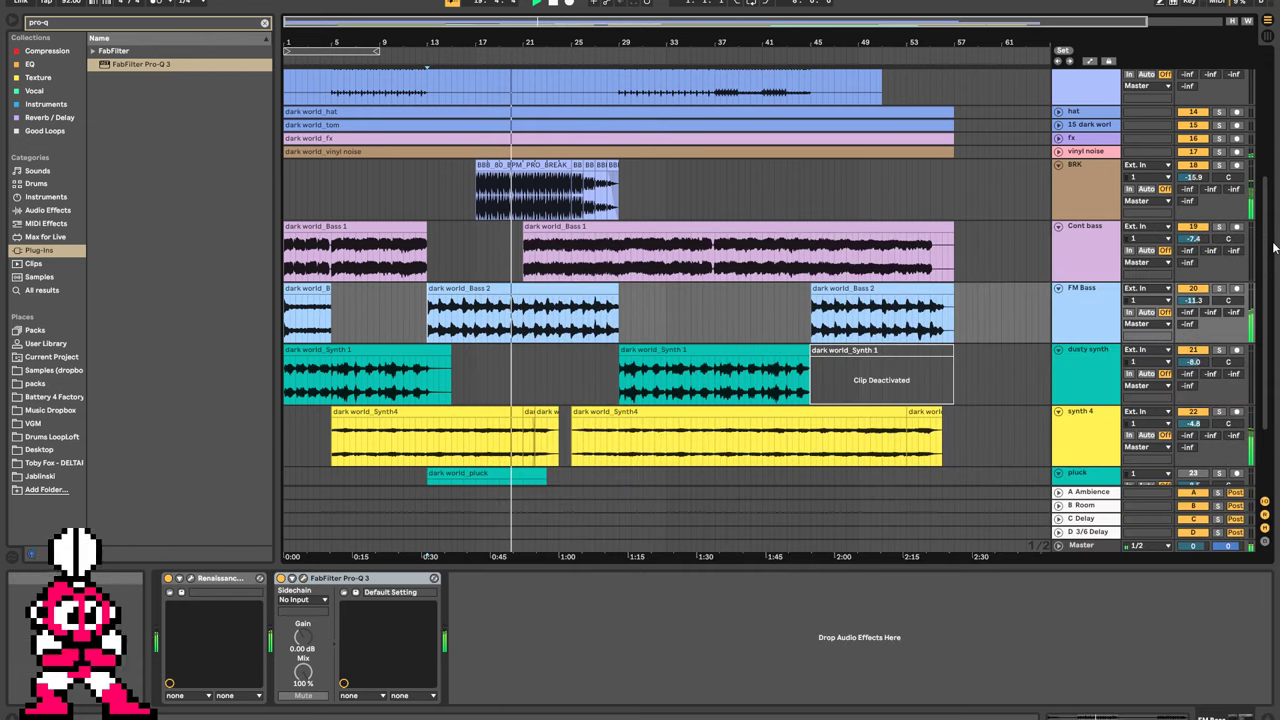
pyautogui.click(1273, 245)
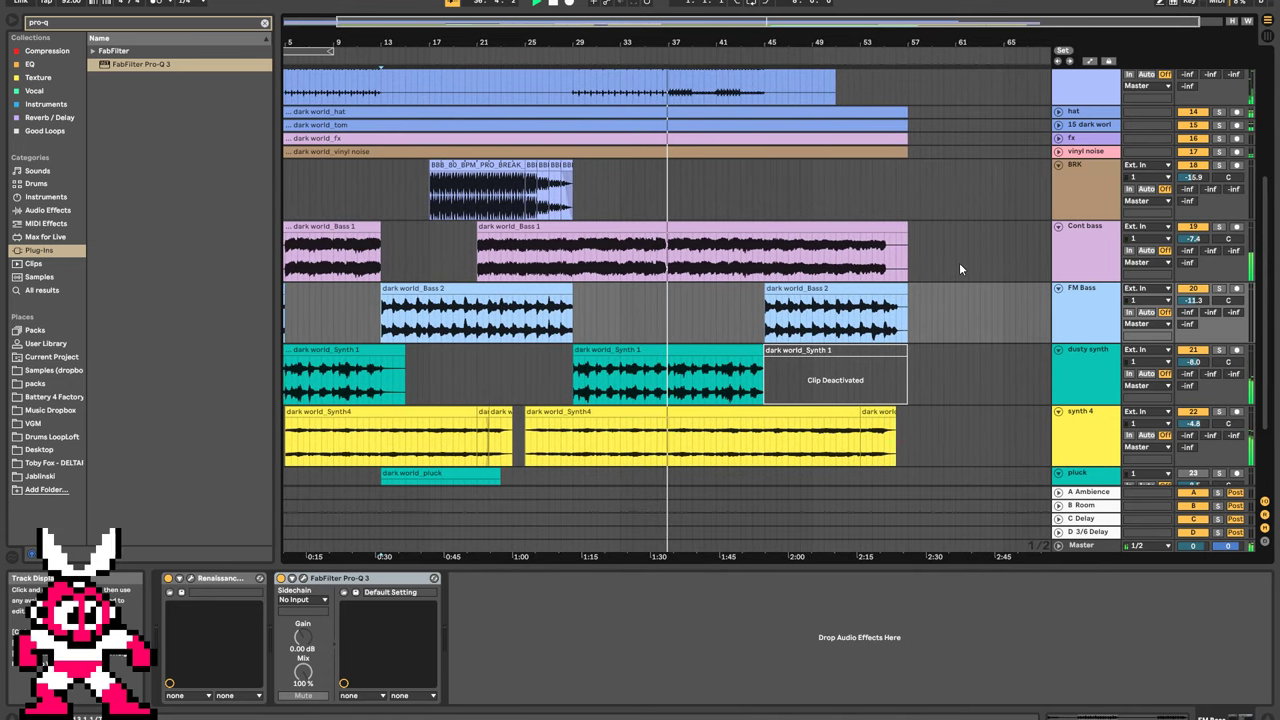
# Solo the Cont bass track and select it near bar 35 of its second clip.
pyautogui.click(1220, 227)
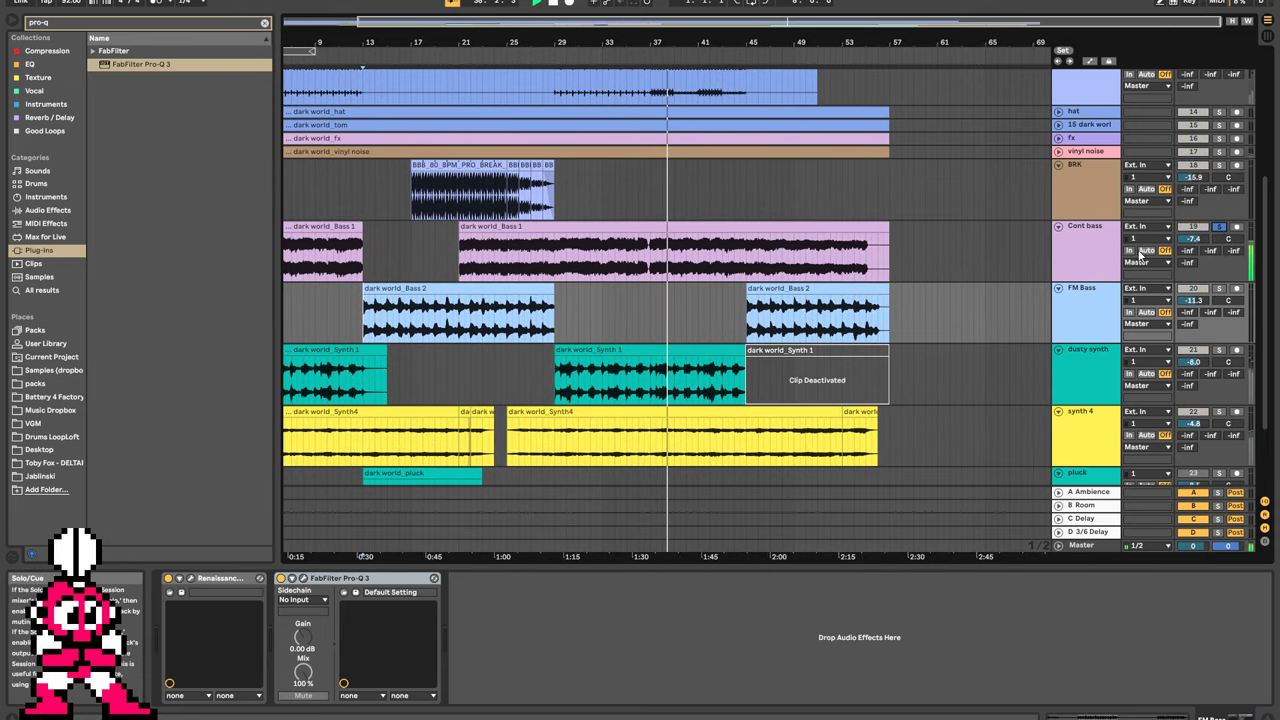
pyautogui.click(1074, 262)
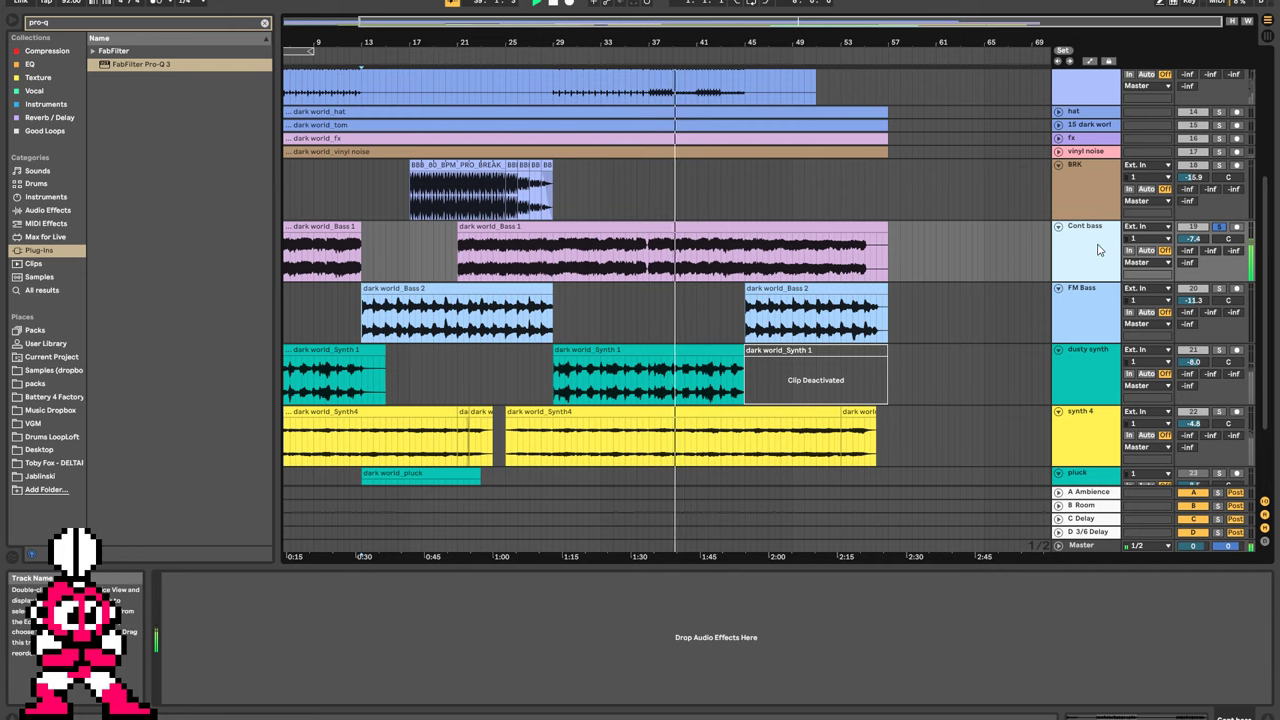
pyautogui.click(481, 332)
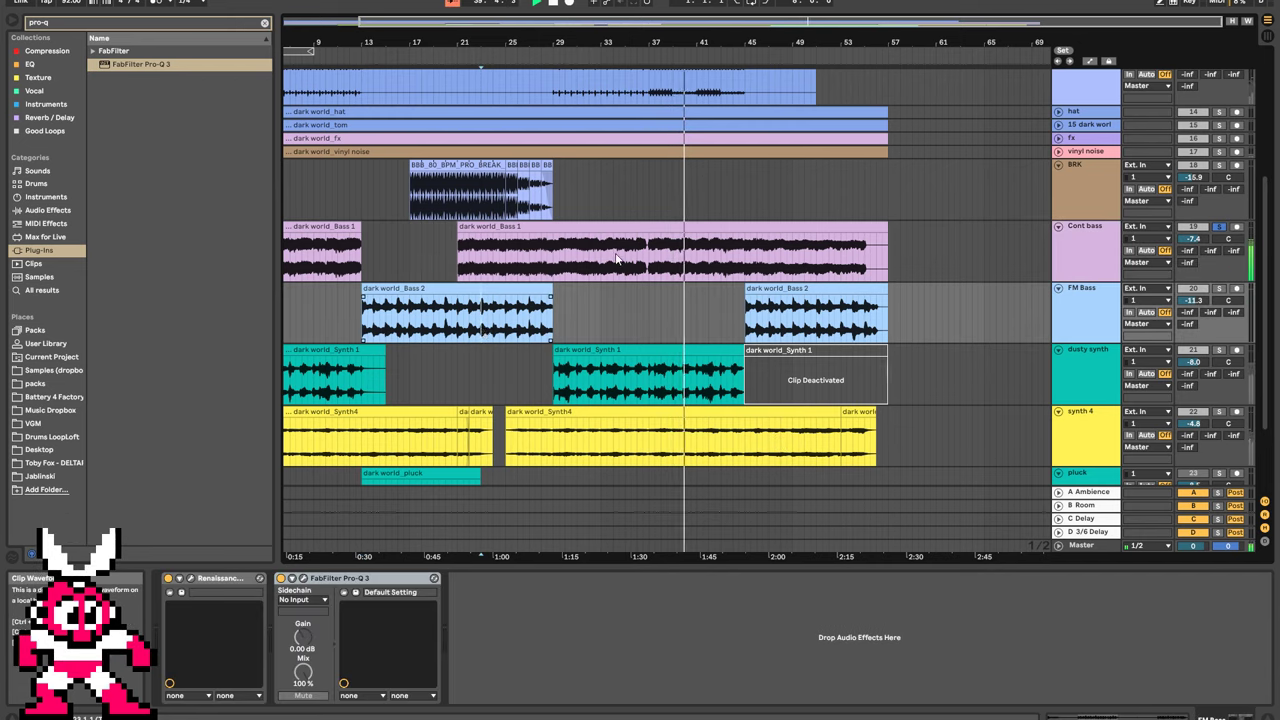
pyautogui.click(645, 243)
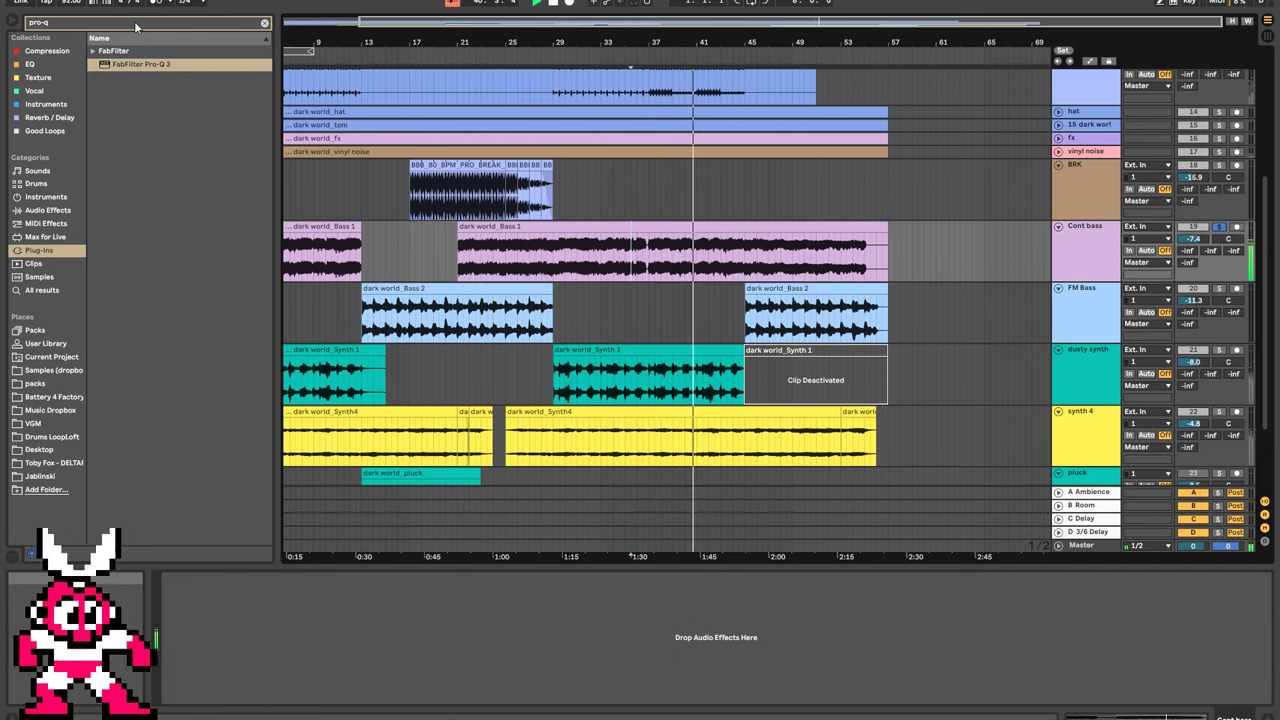
# Add Renaissance Axx Stereo to the Cont bass track with a threshold of -4.3 and an attack of 22.3.
pyautogui.press('super+f')
pyautogui.write('ax')
pyautogui.press('Return')
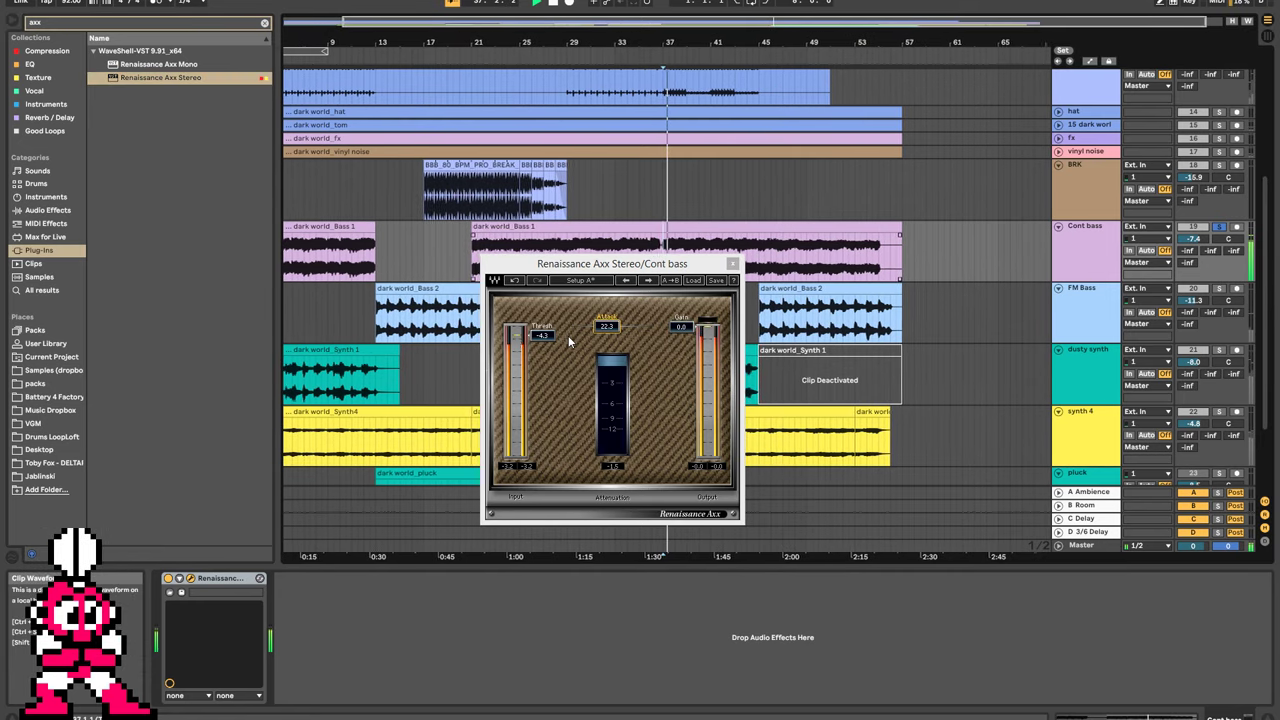
pyautogui.moveTo(543, 336)
pyautogui.mouseDown()
pyautogui.moveTo(543, 356)
pyautogui.moveTo(543, 337)
pyautogui.mouseUp()
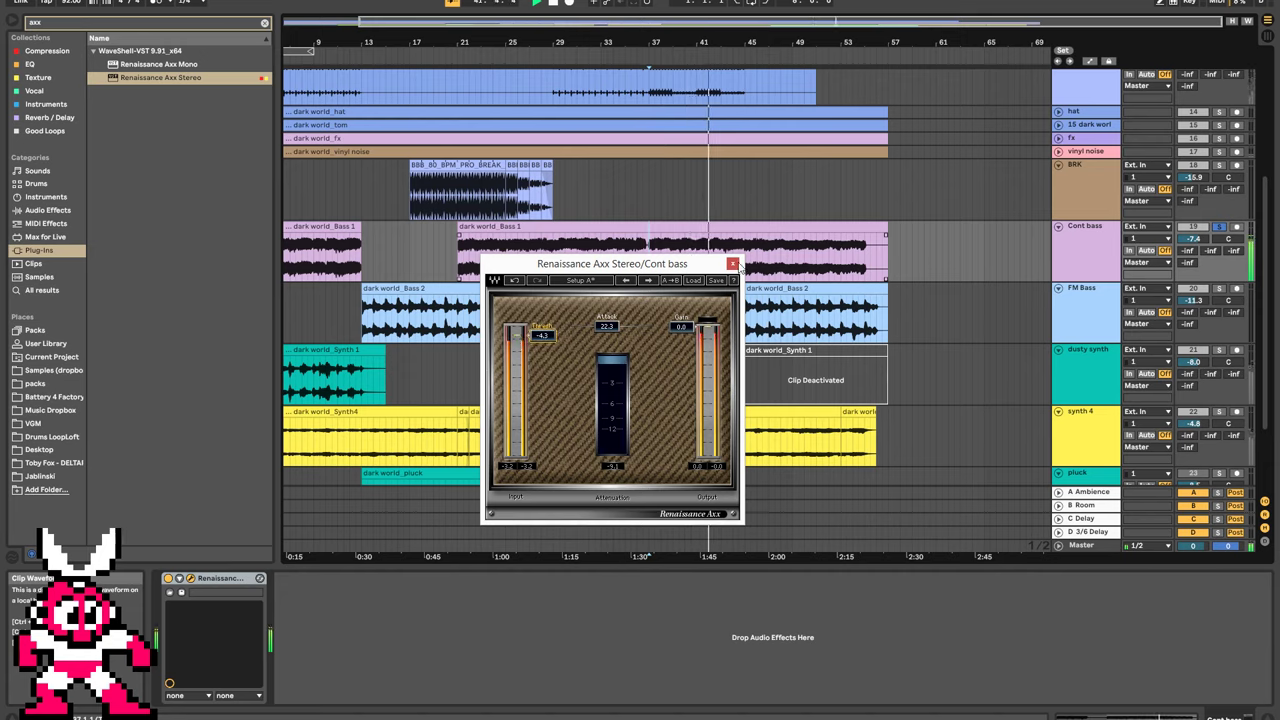
pyautogui.click(733, 264)
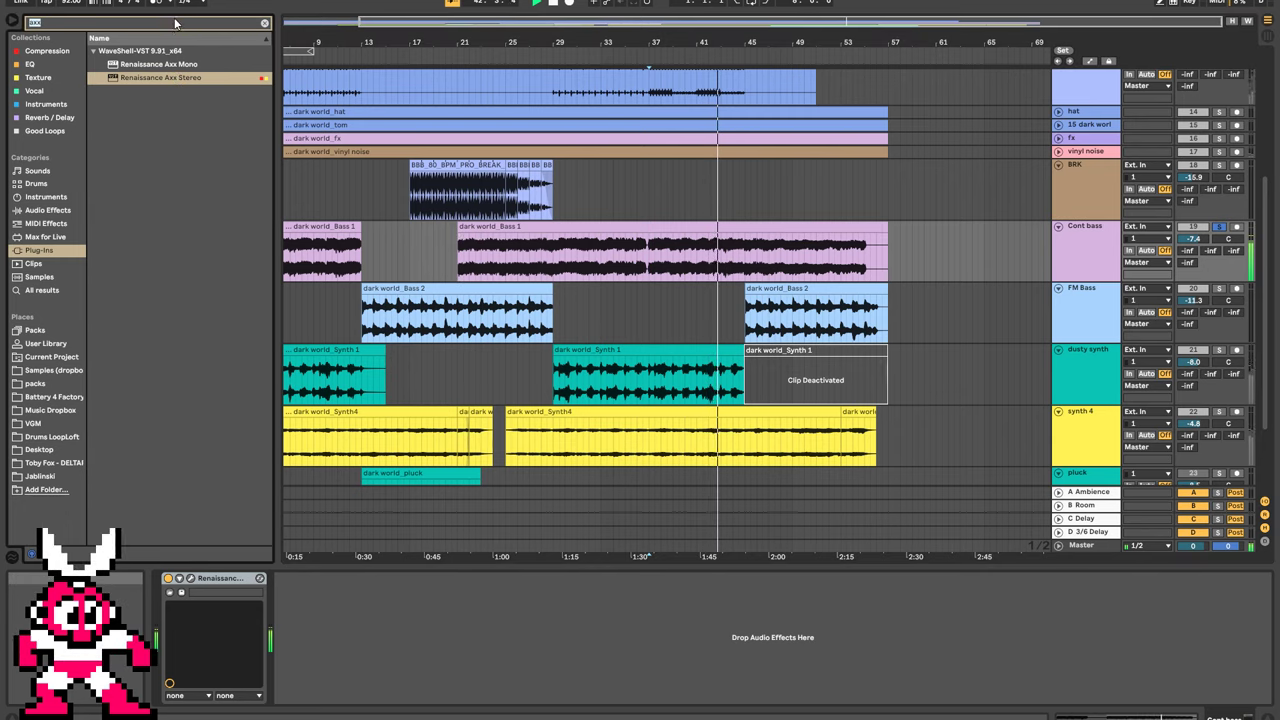
# Add FabFilter Pro-Q 3 to the Cont bass track with a 96 dB/oct low cut at about 49 Hz.
pyautogui.write('pro-q')
pyautogui.click(121, 66)
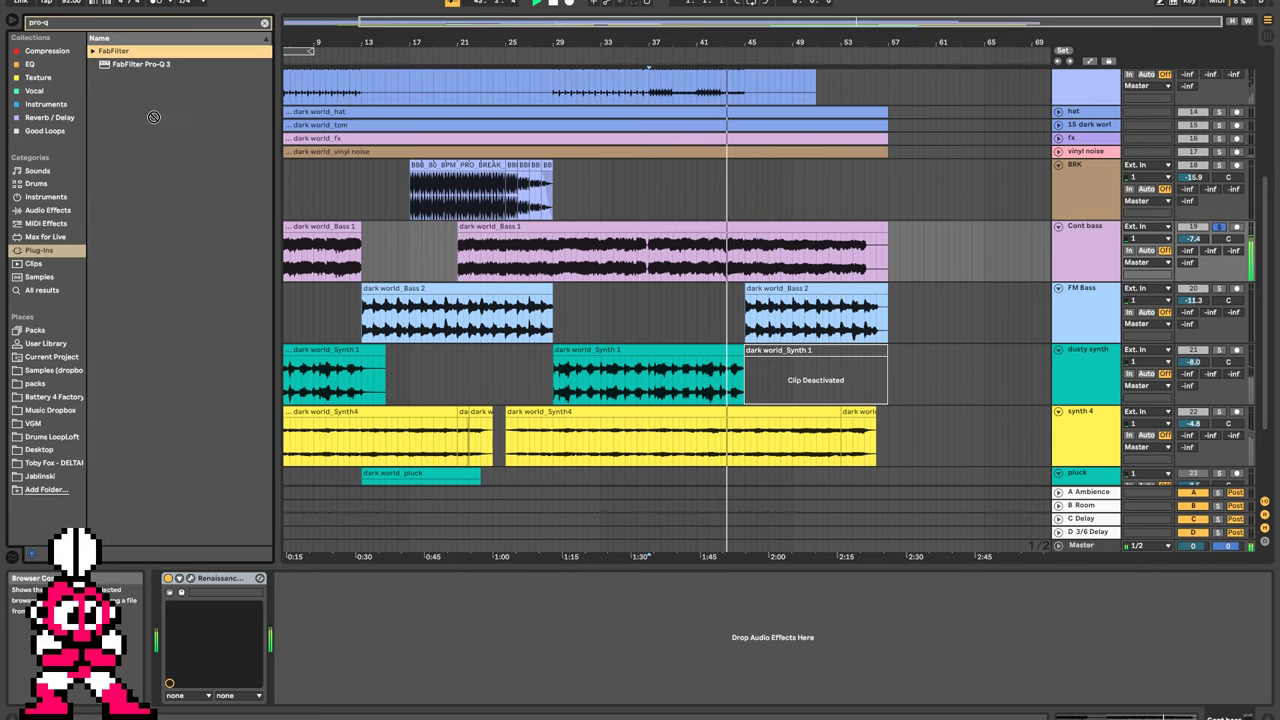
pyautogui.moveTo(368, 512); pyautogui.dragTo(403, 596)
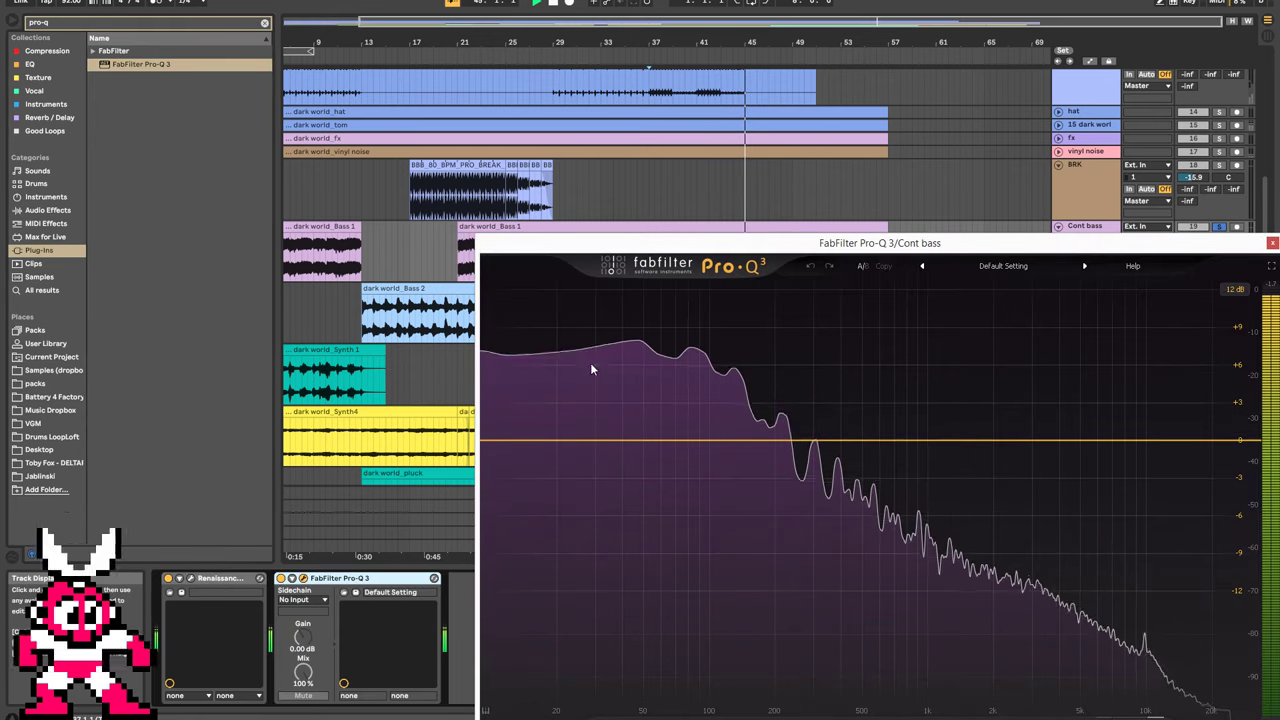
pyautogui.doubleClick(489, 442)
pyautogui.moveTo(489, 442); pyautogui.dragTo(639, 442)
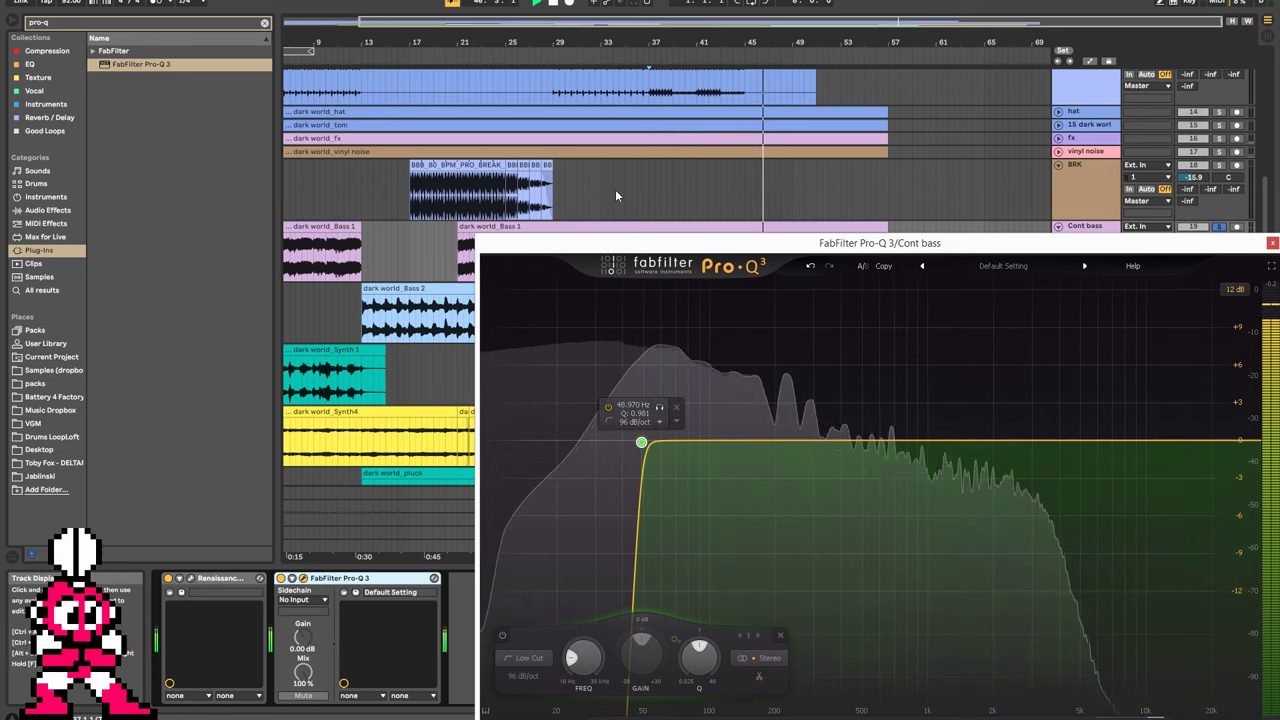
# Replay the Cont bass from an earlier point, lower its Pro-Q 3 low cut to about 33 Hz, and close the EQ.
pyautogui.click(615, 189)
pyautogui.press('space')
pyautogui.press('space')
pyautogui.click(681, 268)
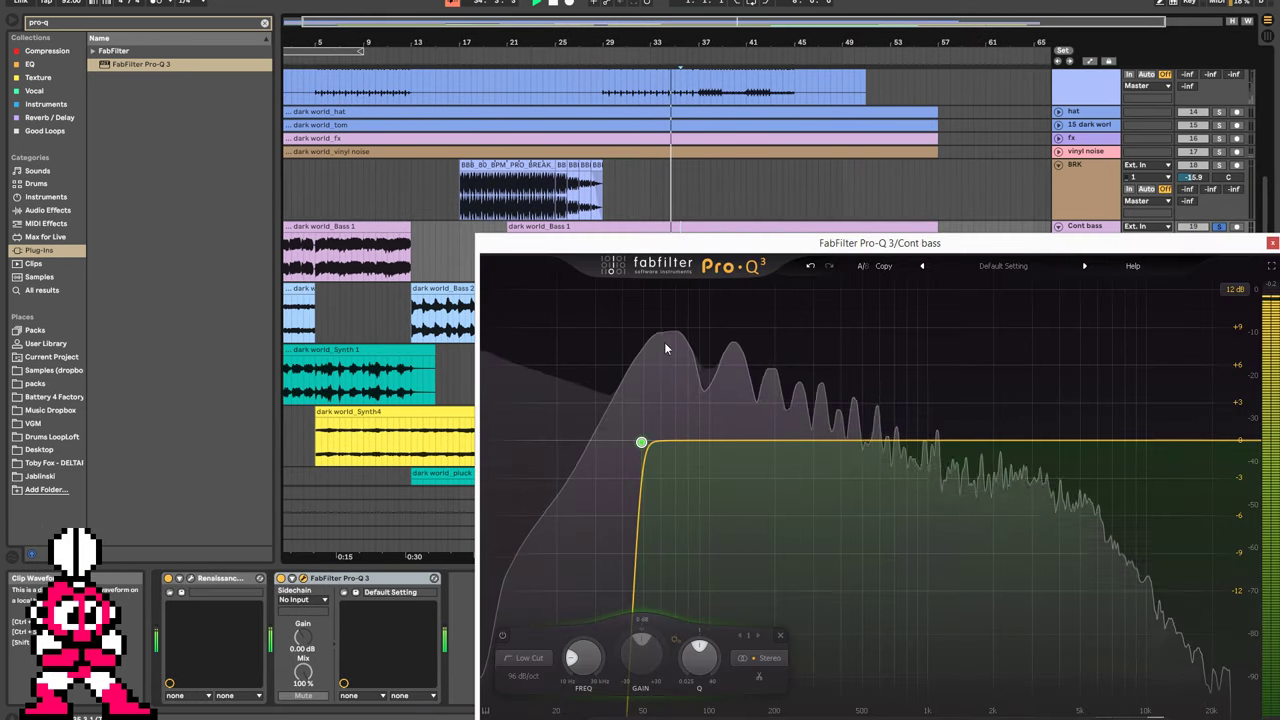
pyautogui.moveTo(641, 442); pyautogui.dragTo(606, 444)
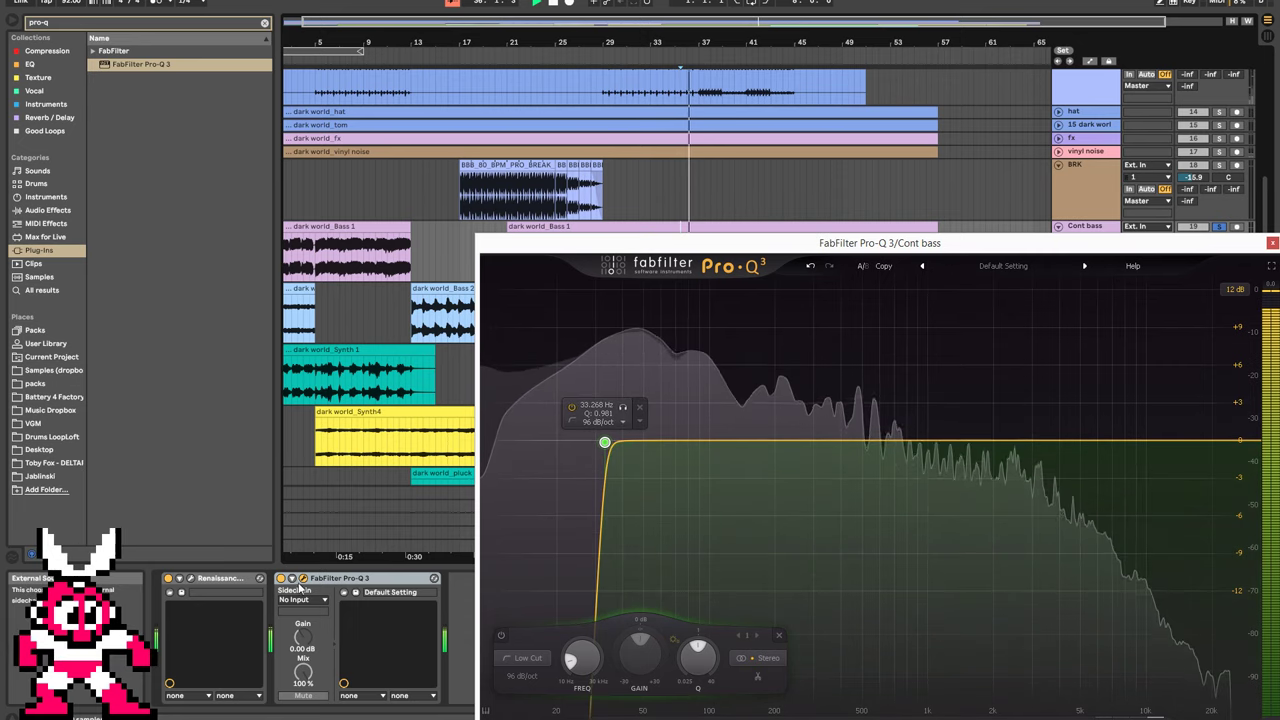
pyautogui.click(778, 635)
pyautogui.click(1272, 244)
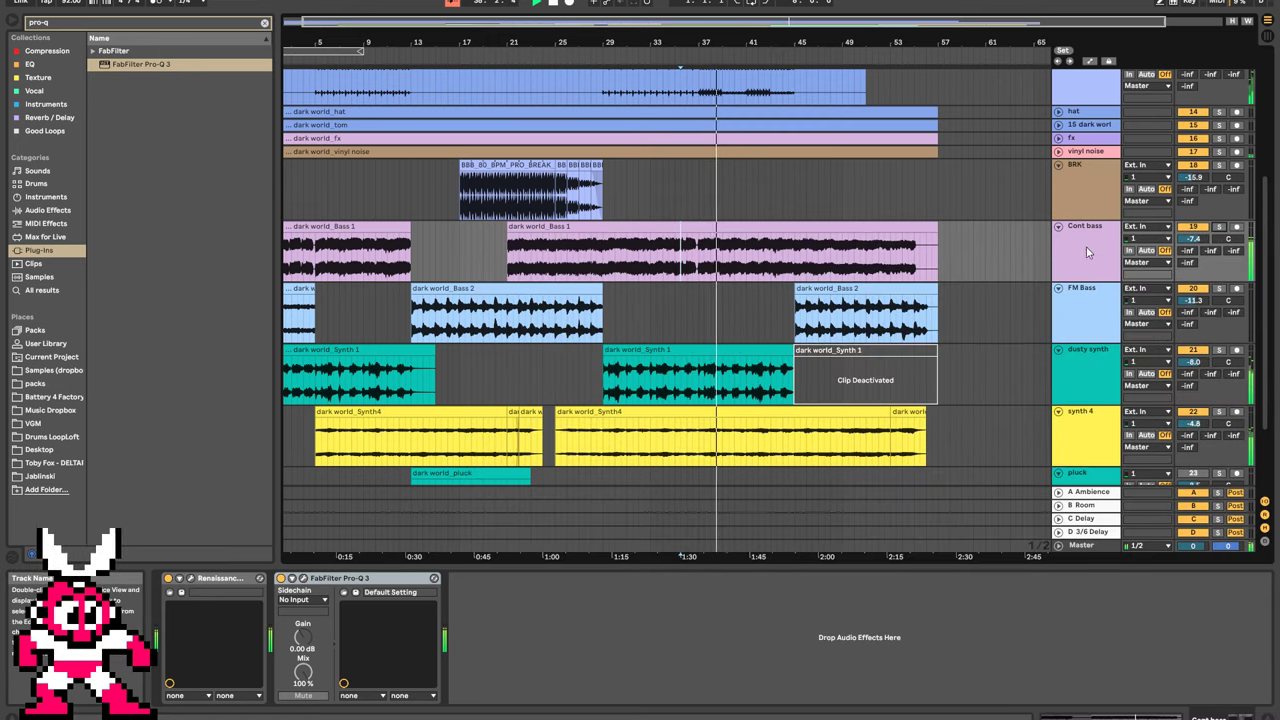
# Search the plug-ins for "mas" and insert Maserati B72 Stereo between Renaissance Axx and Pro-Q 3 on the Cont bass track.
pyautogui.press('super+f')
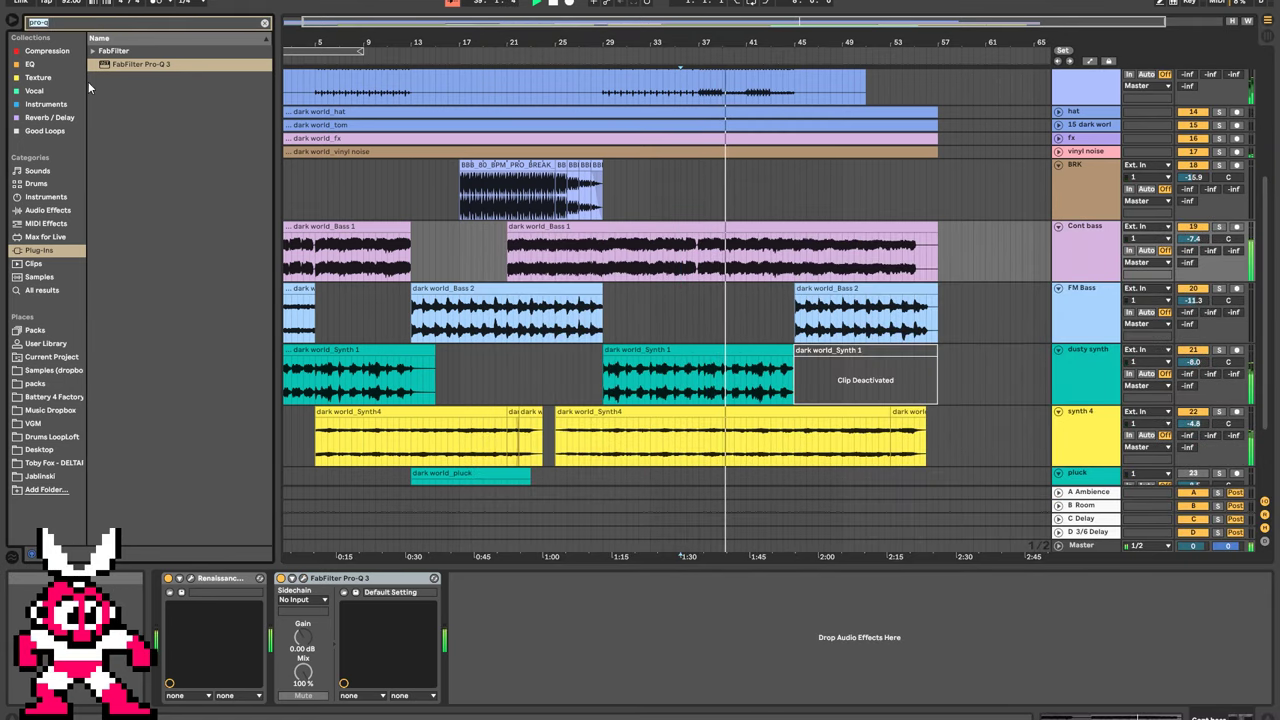
pyautogui.write('b87')
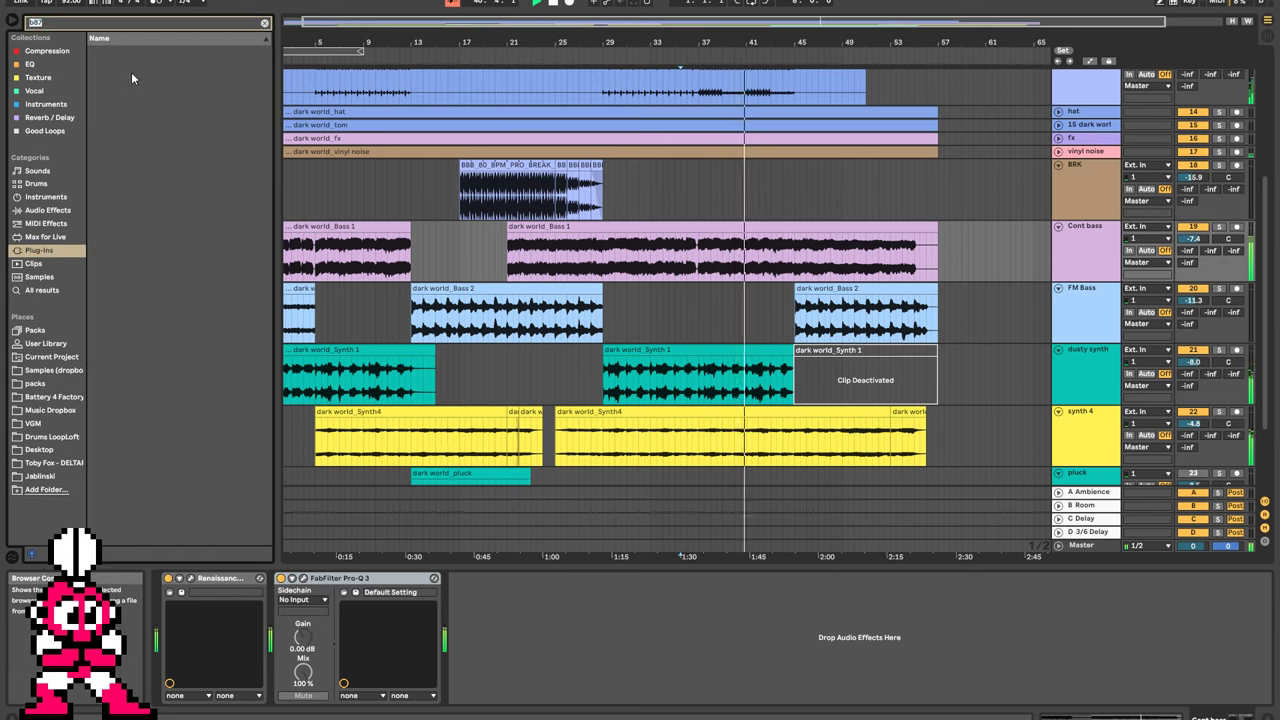
pyautogui.write('mas')
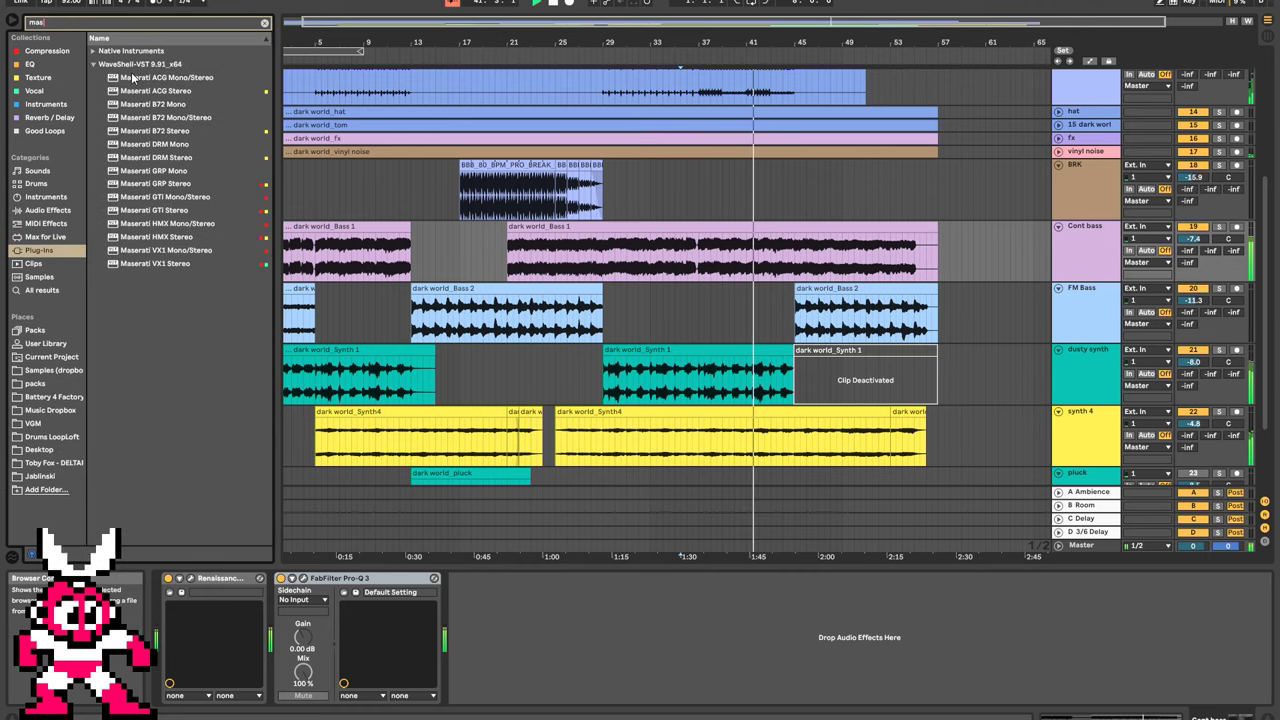
pyautogui.moveTo(168, 130); pyautogui.dragTo(268, 637)
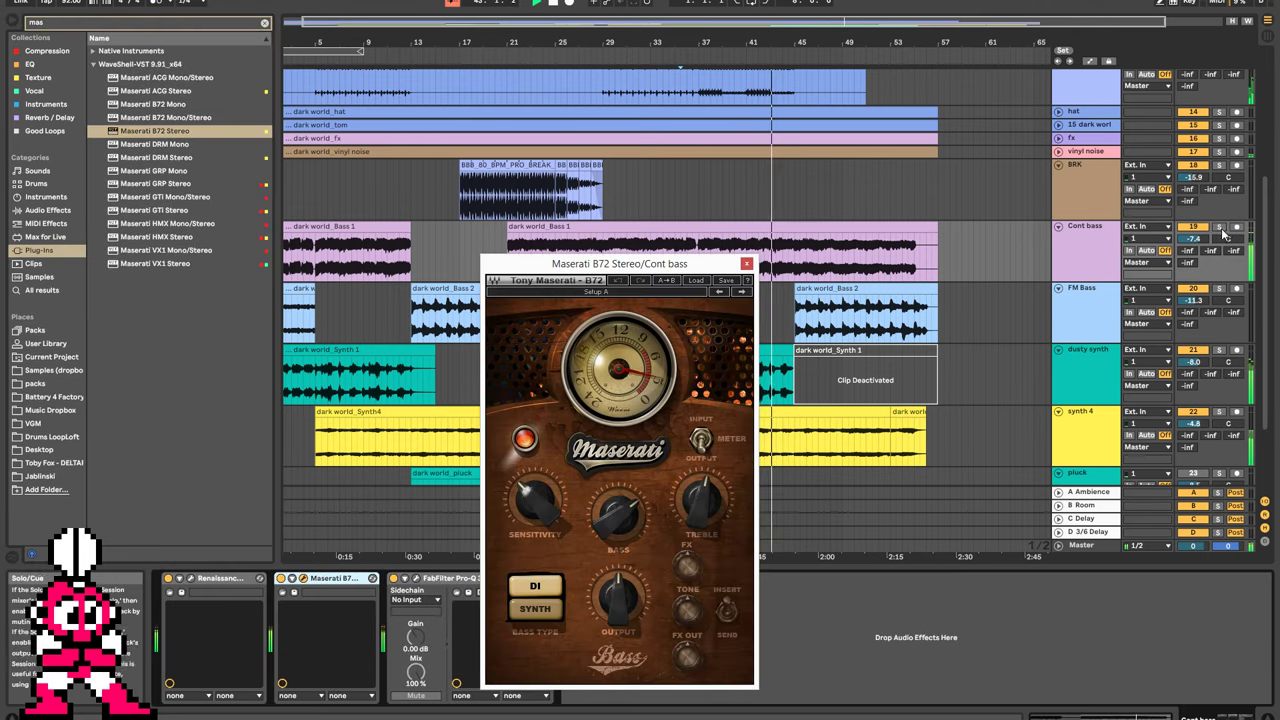
# Load the Synth Bass Swirler preset in the Cont bass track's Maserati B72 and lower its Sensitivity.
pyautogui.click(697, 294)
pyautogui.moveTo(728, 370)
pyautogui.click(843, 369)
pyautogui.moveTo(537, 500); pyautogui.dragTo(540, 527)
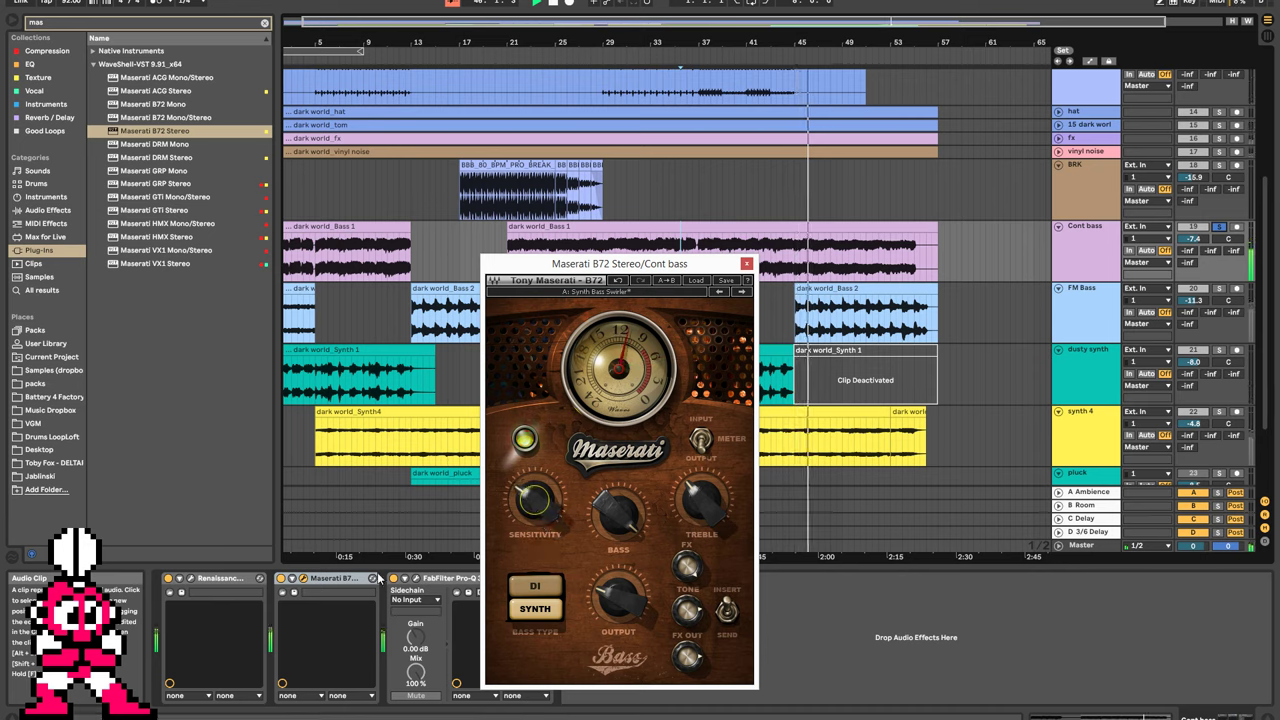
# Try the Subtle Sub-Bass preset in the Cont bass track's Maserati B72, comparing the sound with the plug-in bypassed.
pyautogui.click(281, 580)
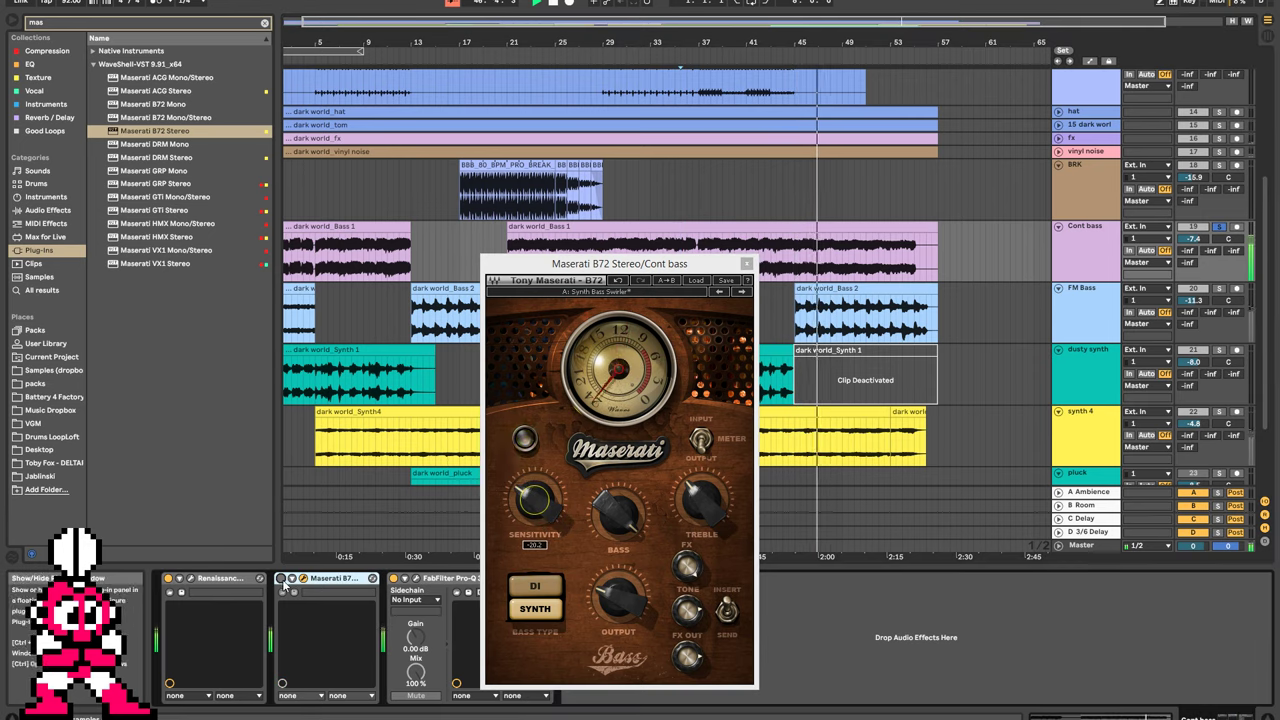
pyautogui.click(696, 280)
pyautogui.moveTo(773, 372)
pyautogui.click(925, 391)
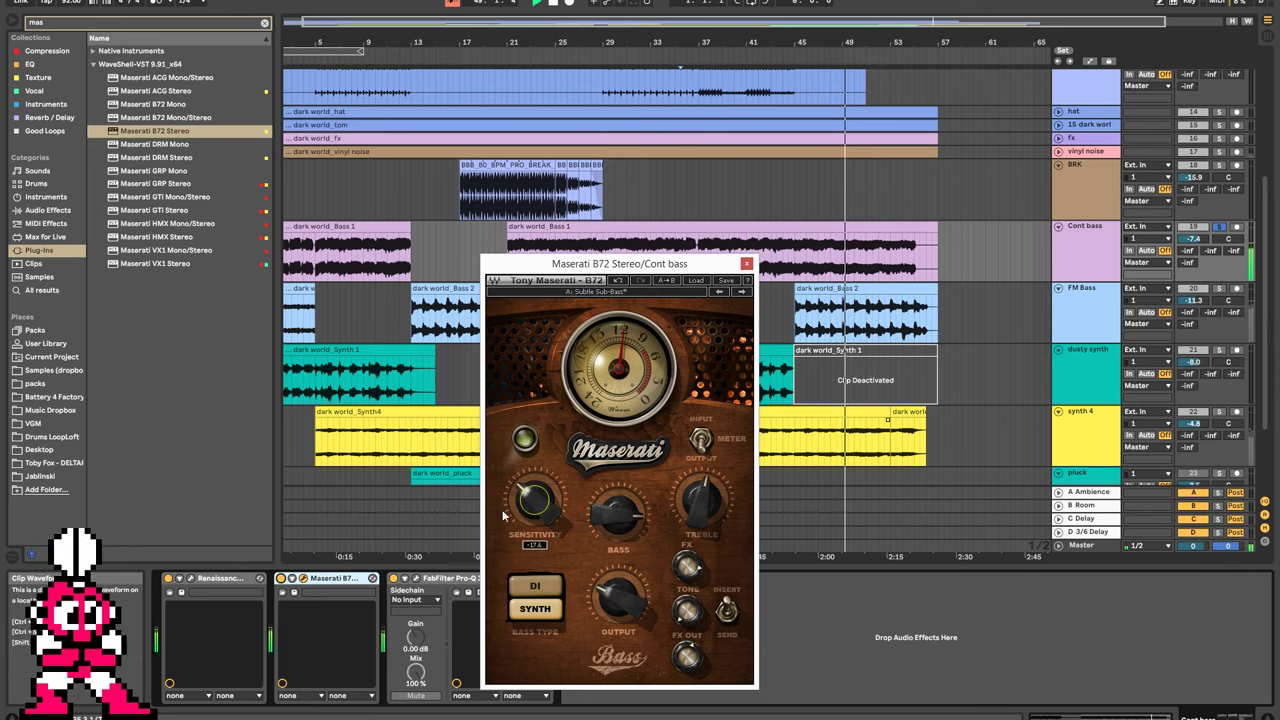
pyautogui.click(281, 580)
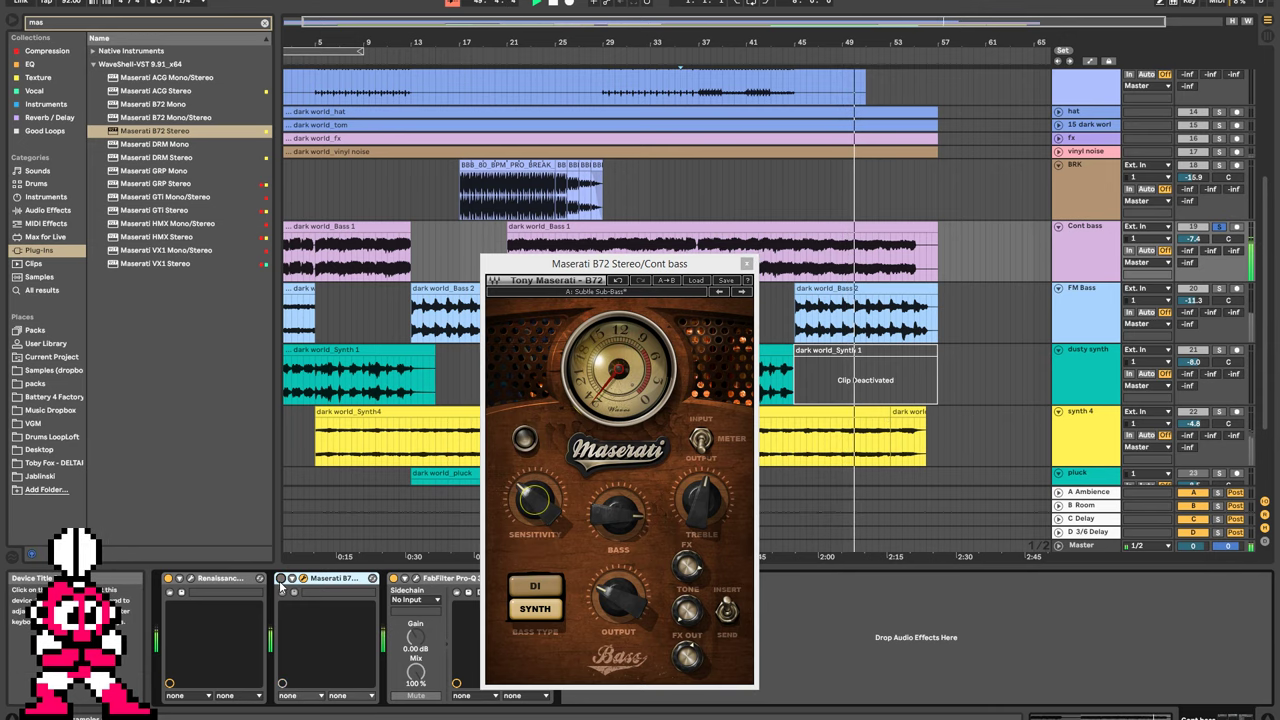
pyautogui.click(281, 580)
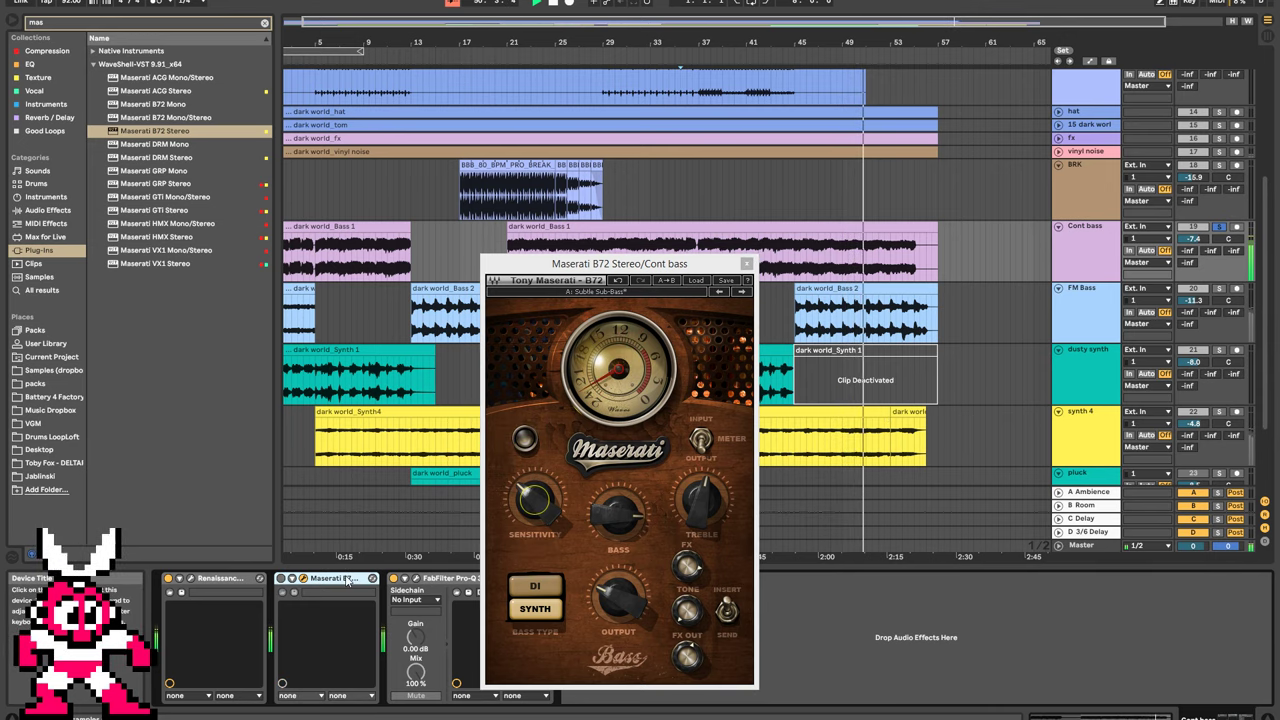
# Remove Maserati B72 from the Cont bass track and take the track out of solo.
pyautogui.press('Delete')
pyautogui.click(1218, 234)
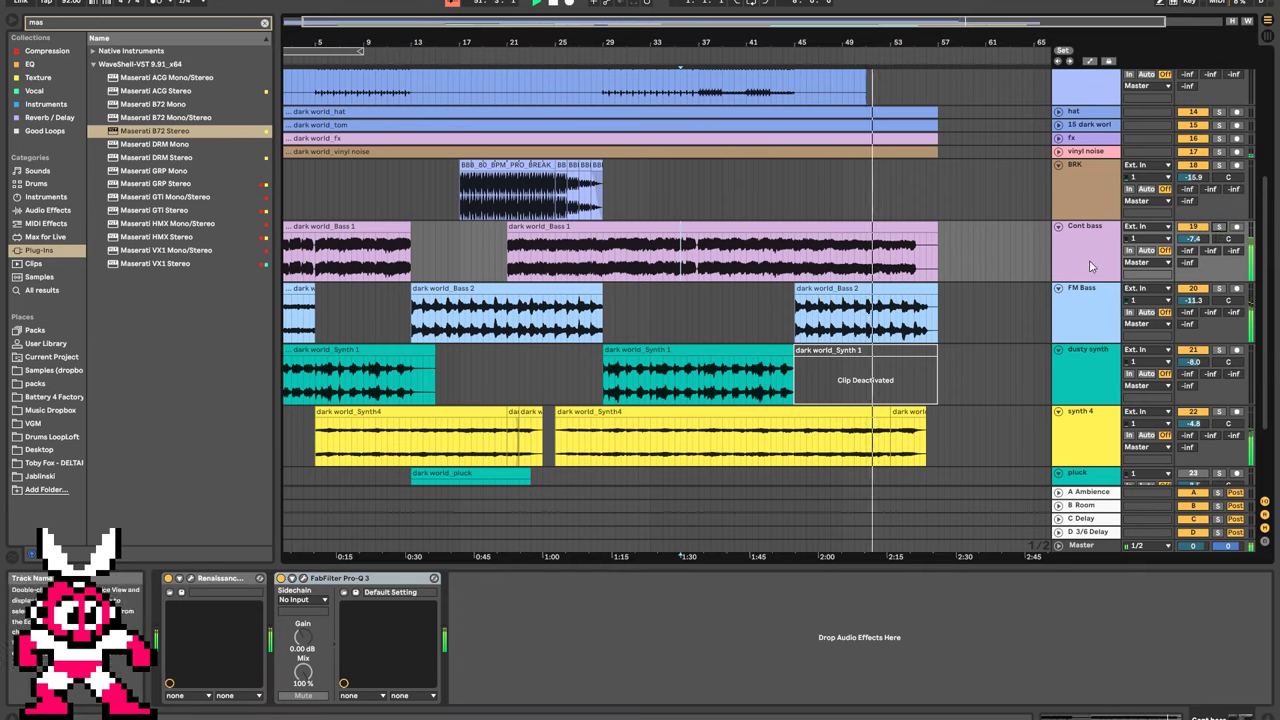
# Copy the Kick SC compressor from the BRK track to the end of the Cont bass track's device chain.
pyautogui.click(474, 255)
pyautogui.click(501, 357)
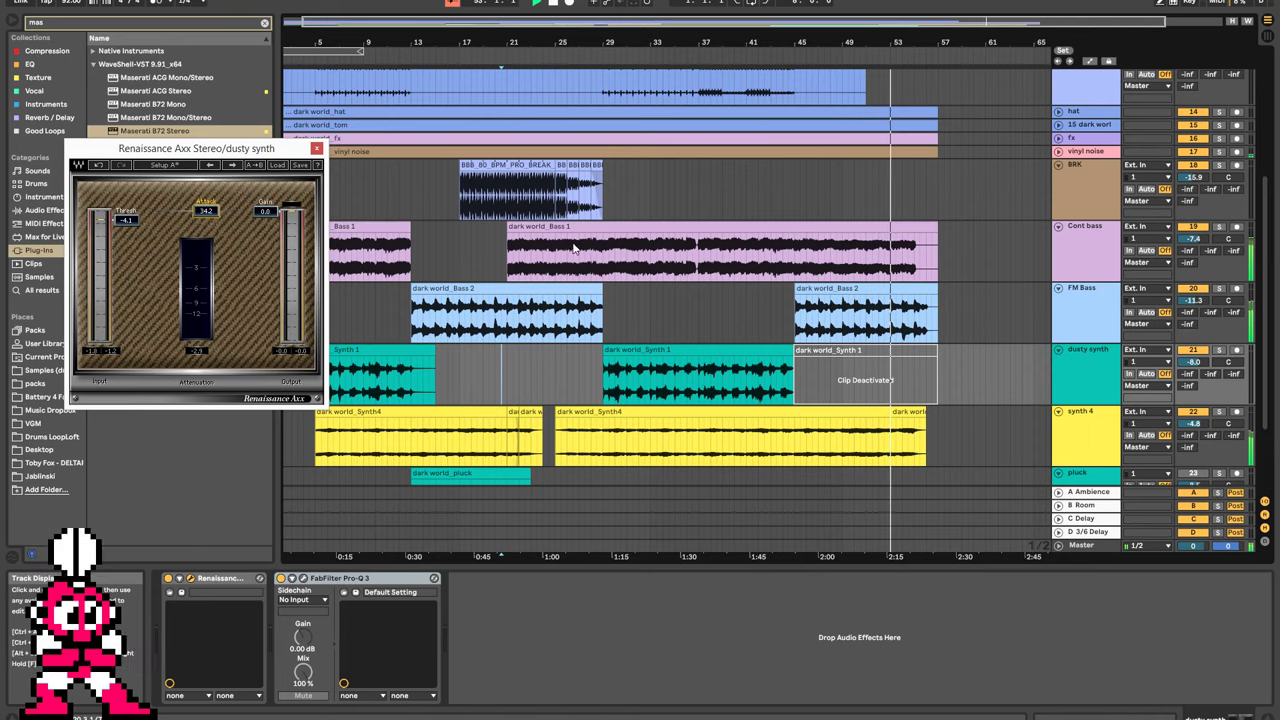
pyautogui.click(511, 226)
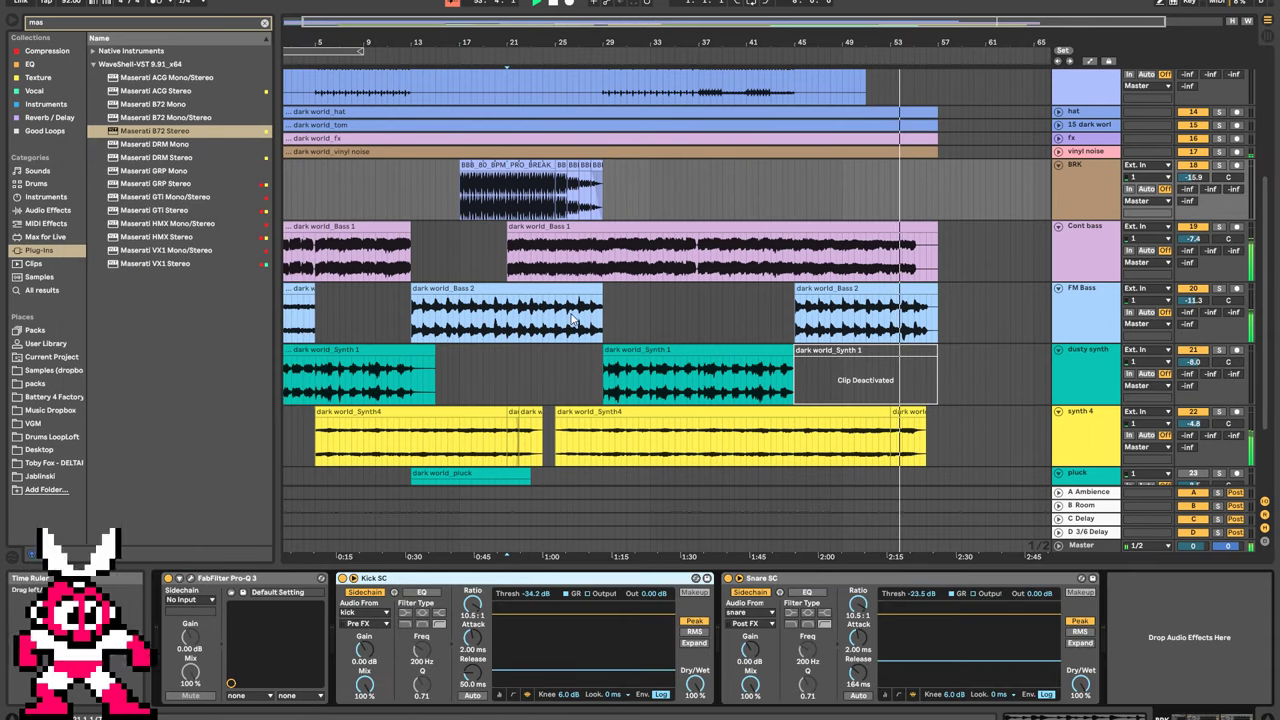
pyautogui.click(548, 264)
pyautogui.click(481, 604)
pyautogui.hotkey('ctrl', 'v')
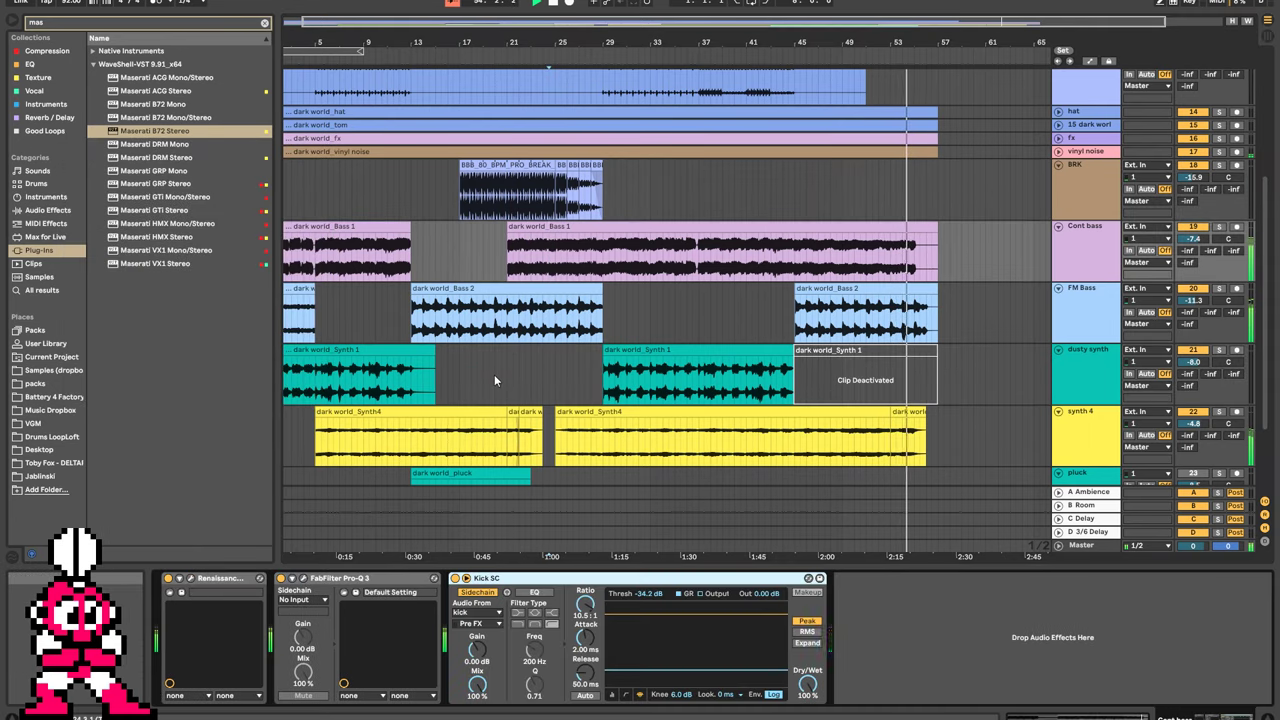
# Play the song from bar 25 and compare the sidechained Cont bass soloed and within the full mix.
pyautogui.click(514, 272)
pyautogui.press('space')
pyautogui.press('space')
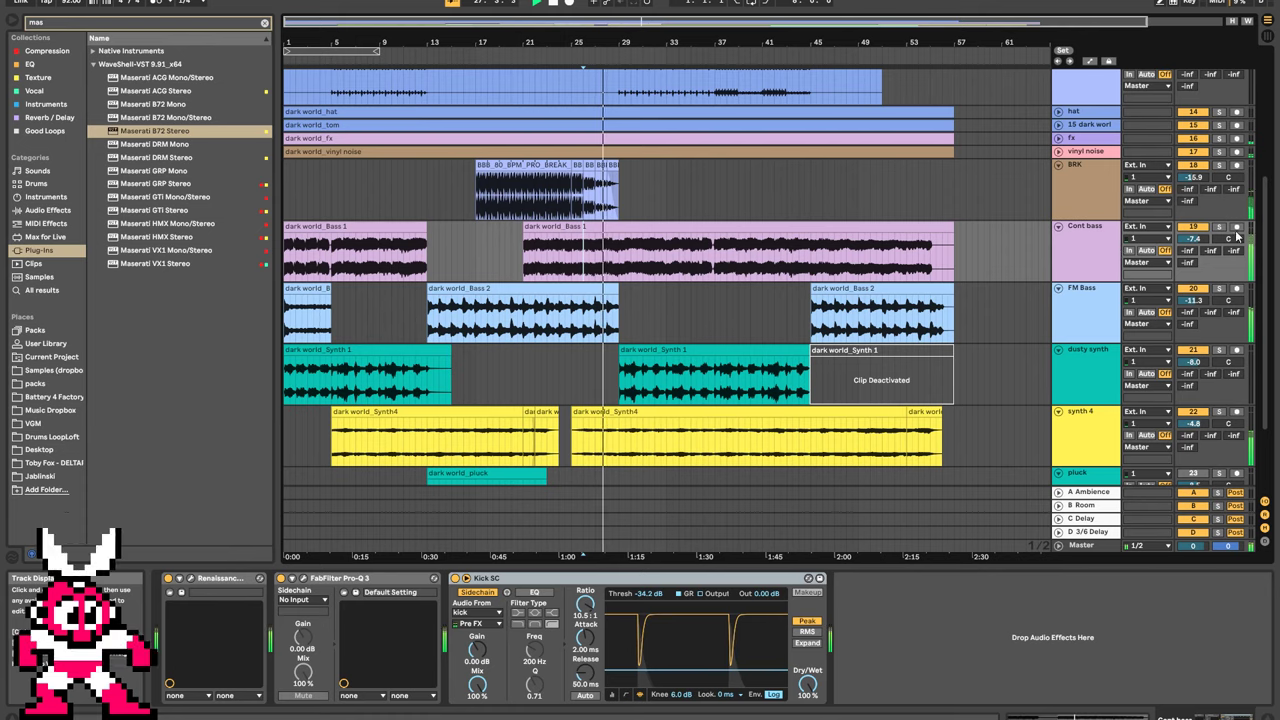
pyautogui.click(1220, 227)
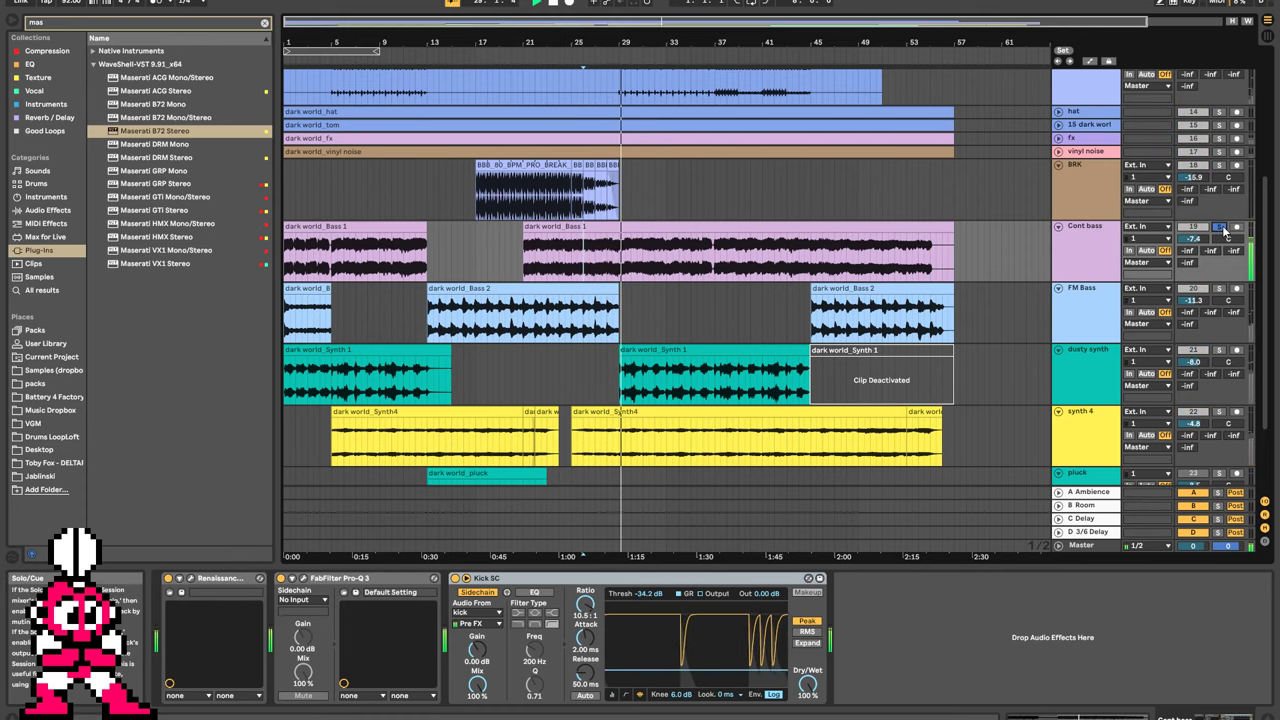
pyautogui.click(1220, 227)
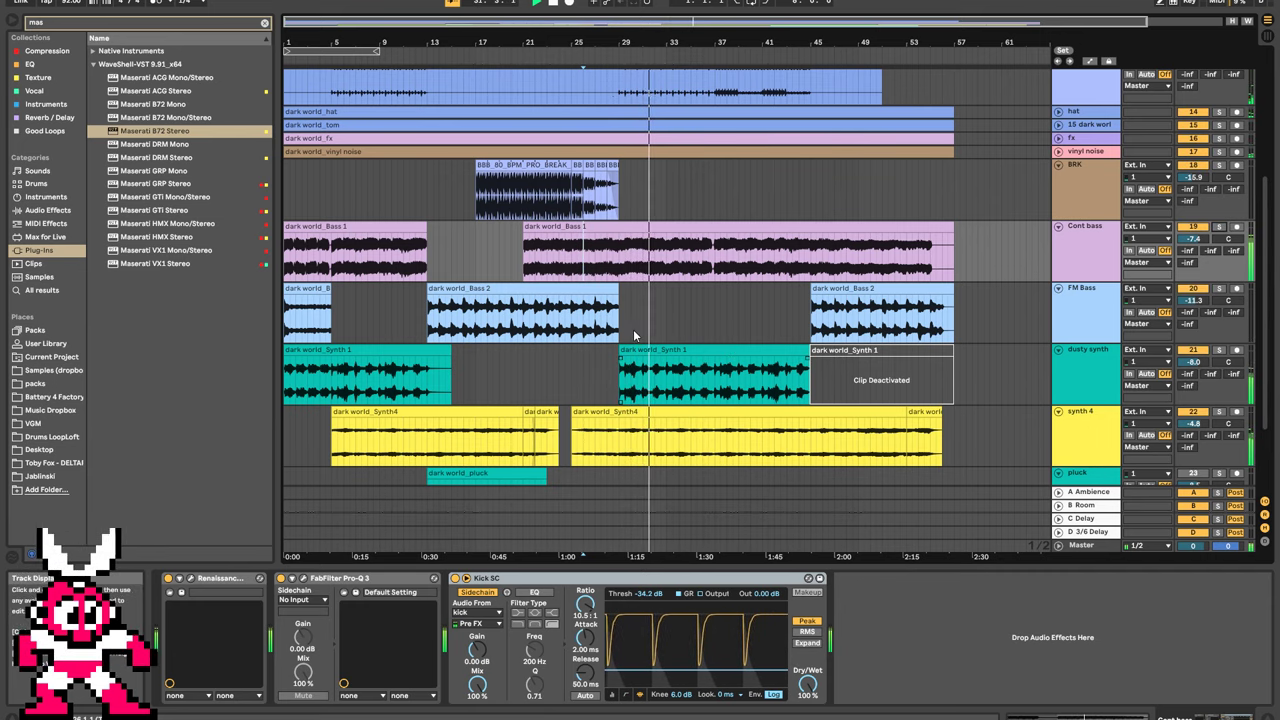
# Copy the BRK track's Snare SC compressor to the synth 4 track before Pro-Q 3 and set its Dry/Wet to 31%.
pyautogui.click(678, 192)
pyautogui.click(814, 577)
pyautogui.click(491, 320)
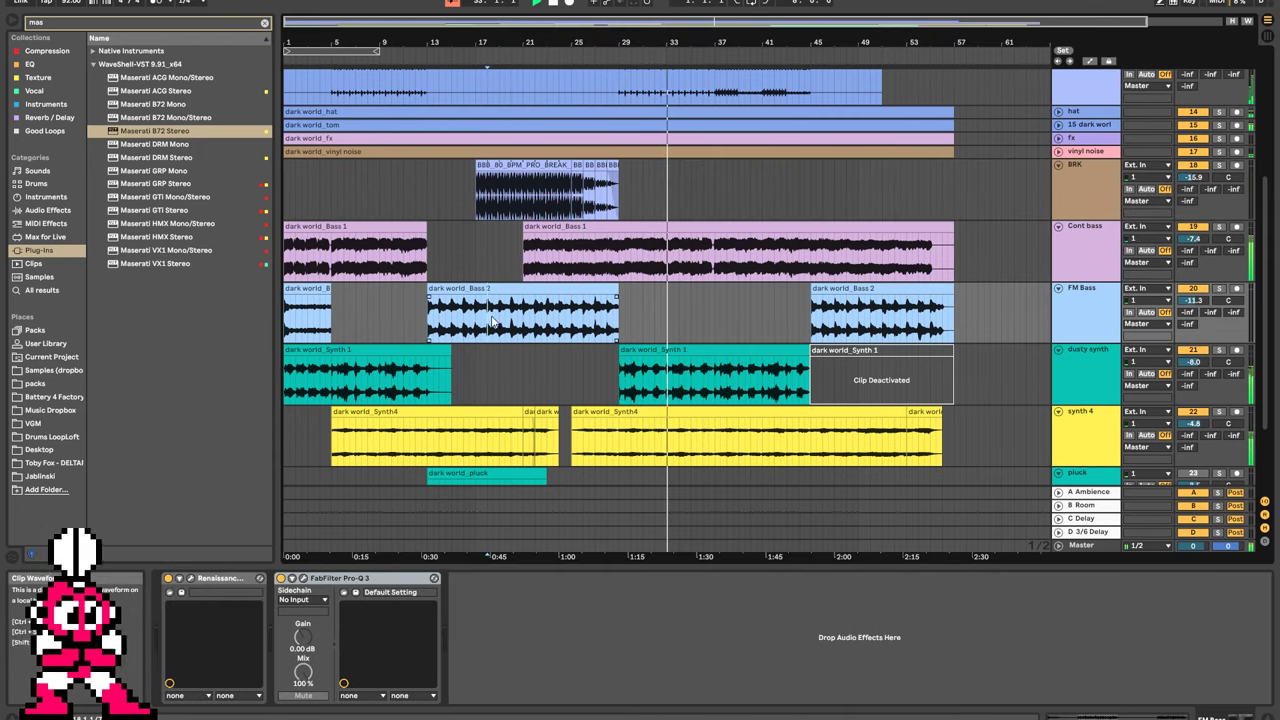
pyautogui.click(697, 391)
pyautogui.click(497, 639)
pyautogui.hotkey('ctrl', 'v')
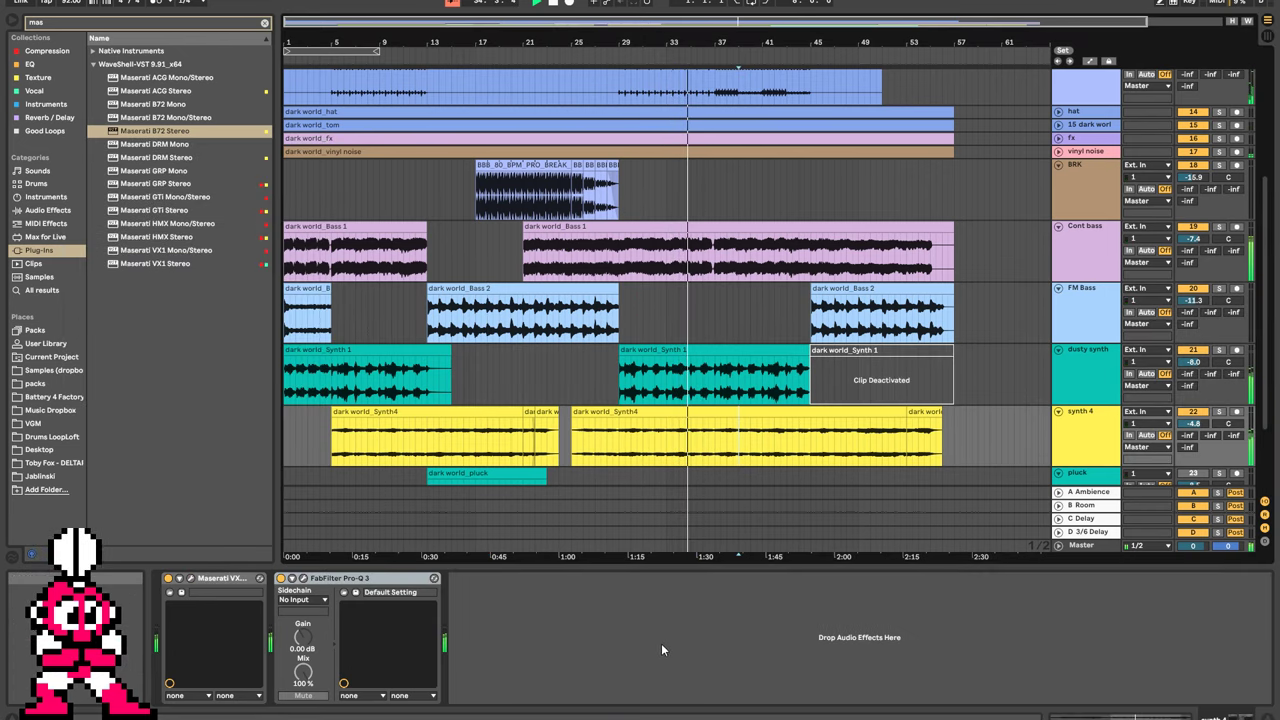
pyautogui.hotkey('ctrl', 'v')
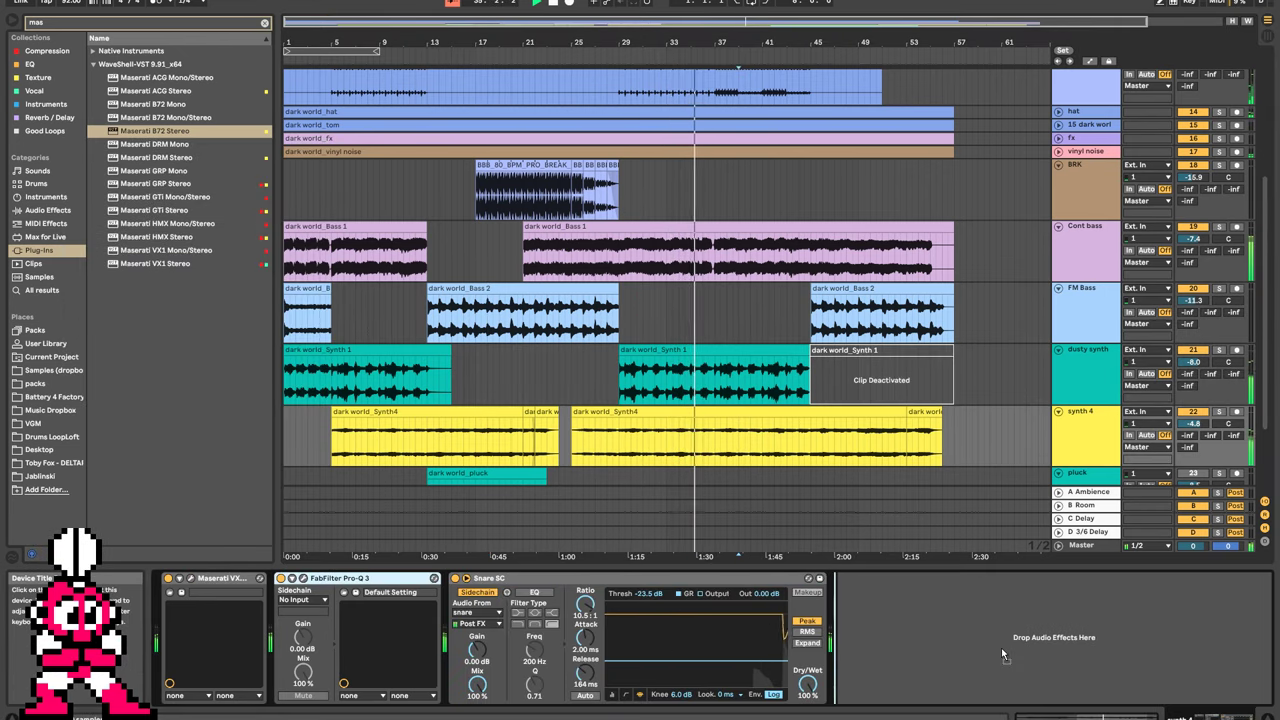
pyautogui.moveTo(407, 586); pyautogui.dragTo(835, 588)
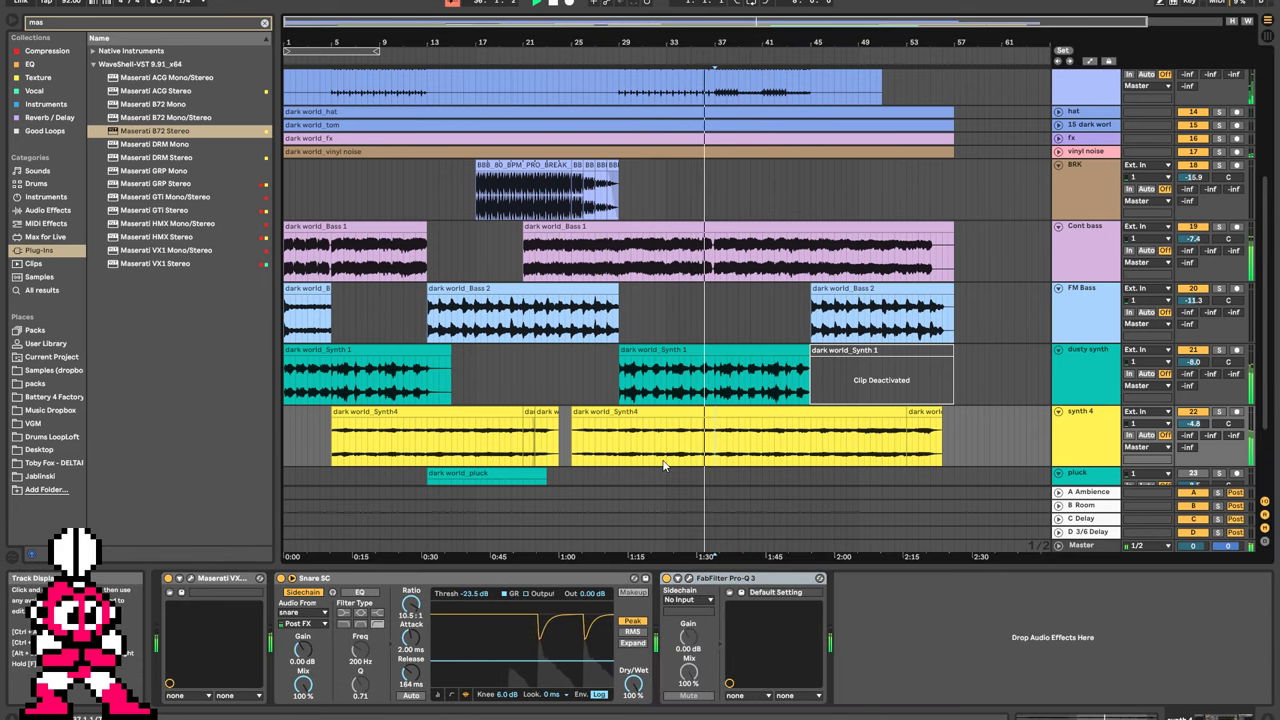
pyautogui.moveTo(633, 684); pyautogui.dragTo(633, 712)
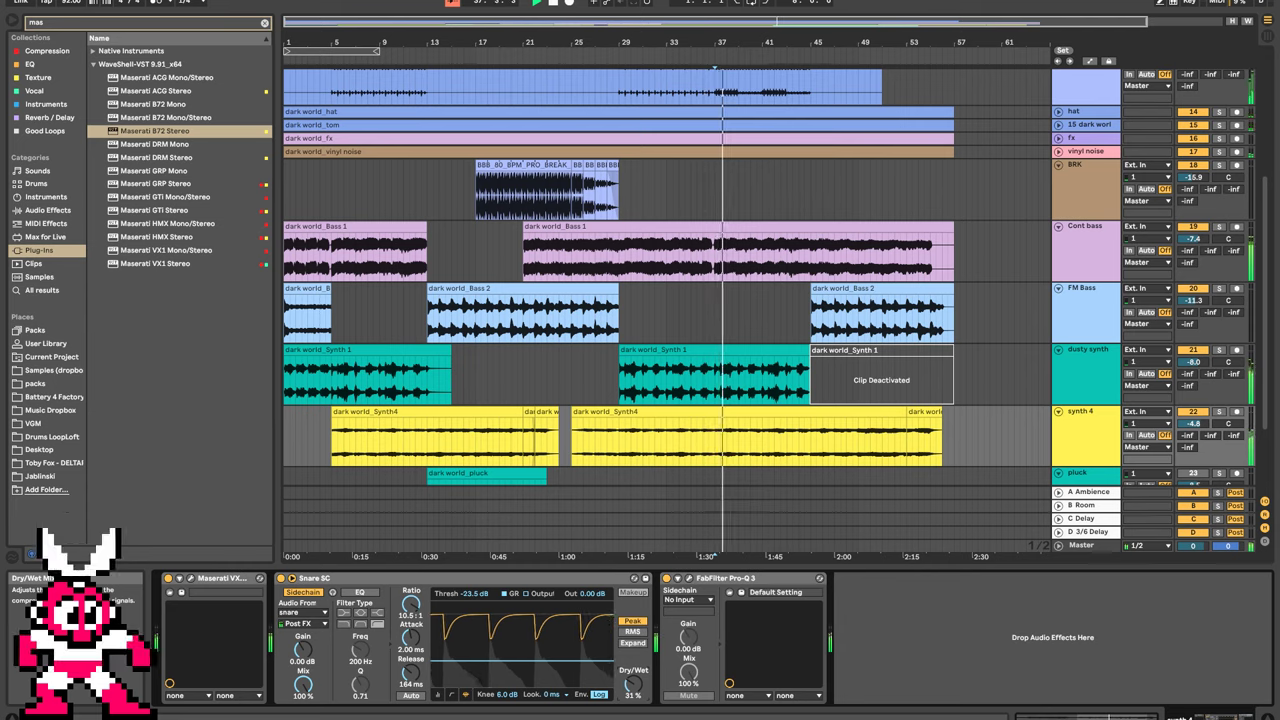
# Add the Snare SC compressor before Pro-Q 3 on the dusty synth track, with a 6.57 ms attack and a 3.15:1 ratio.
pyautogui.click(719, 376)
pyautogui.moveTo(506, 579); pyautogui.dragTo(368, 587)
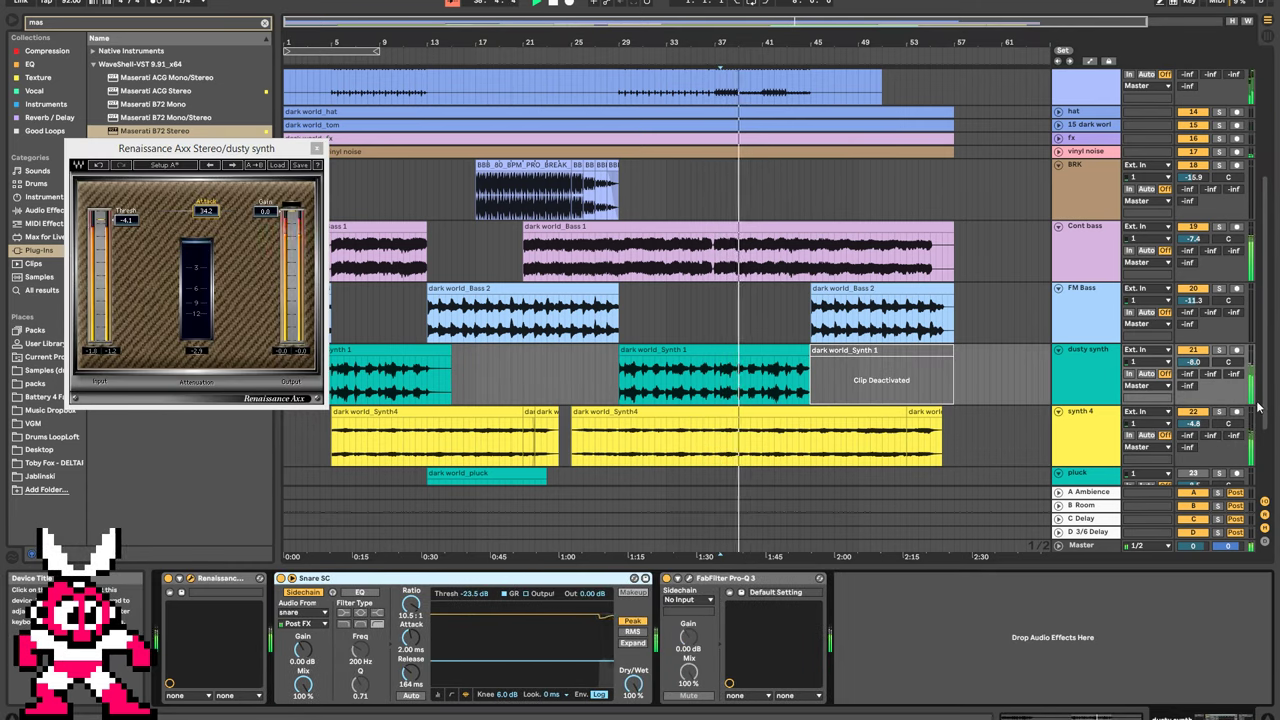
pyautogui.click(1220, 352)
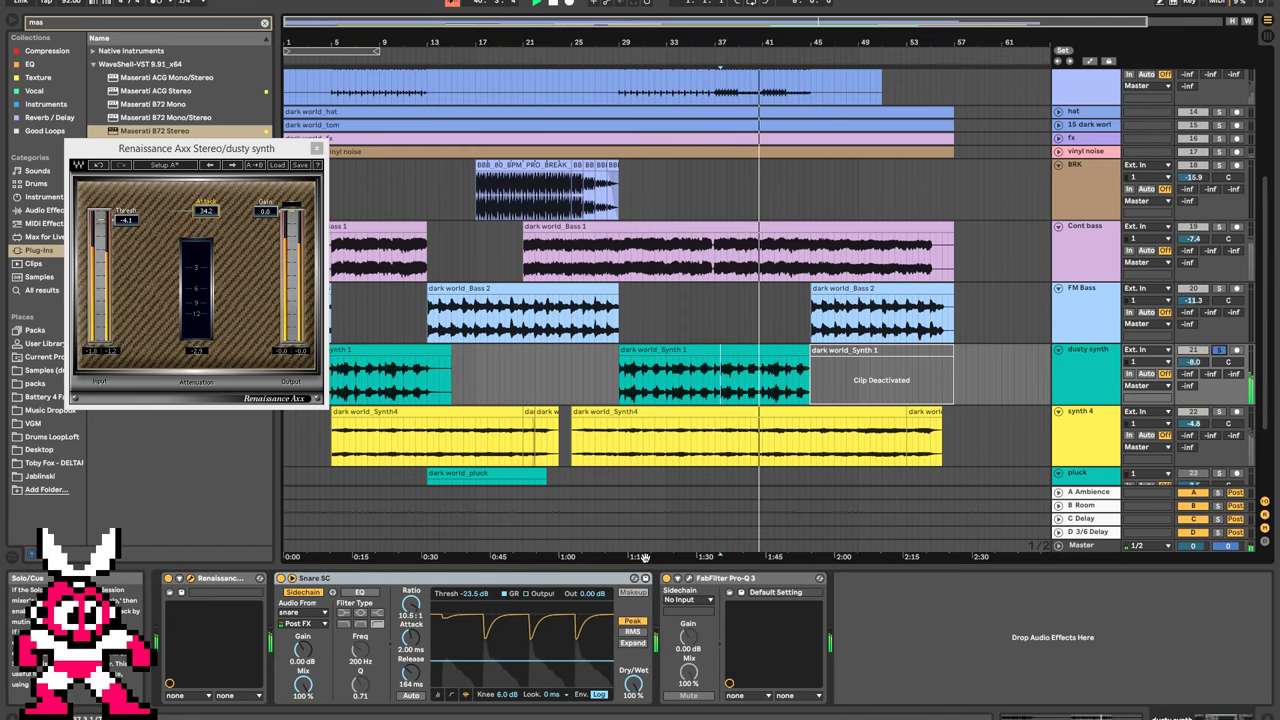
pyautogui.moveTo(411, 637); pyautogui.dragTo(411, 620)
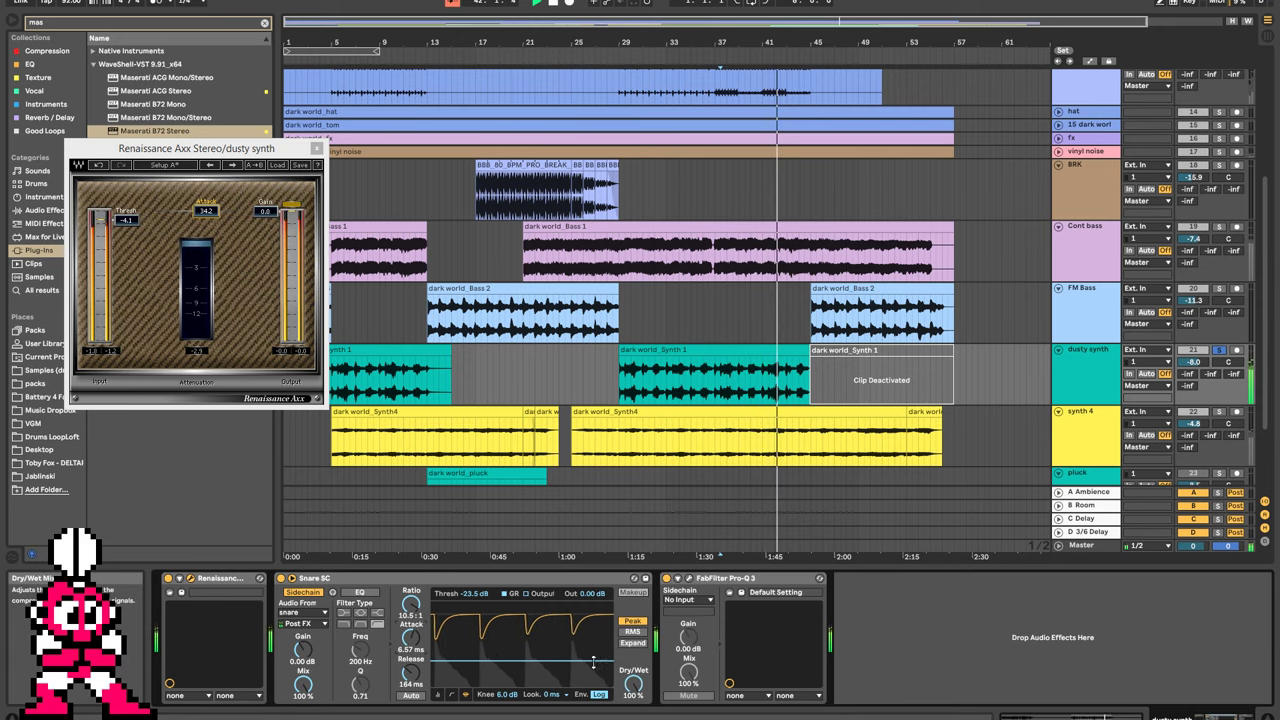
pyautogui.moveTo(411, 604); pyautogui.dragTo(411, 627)
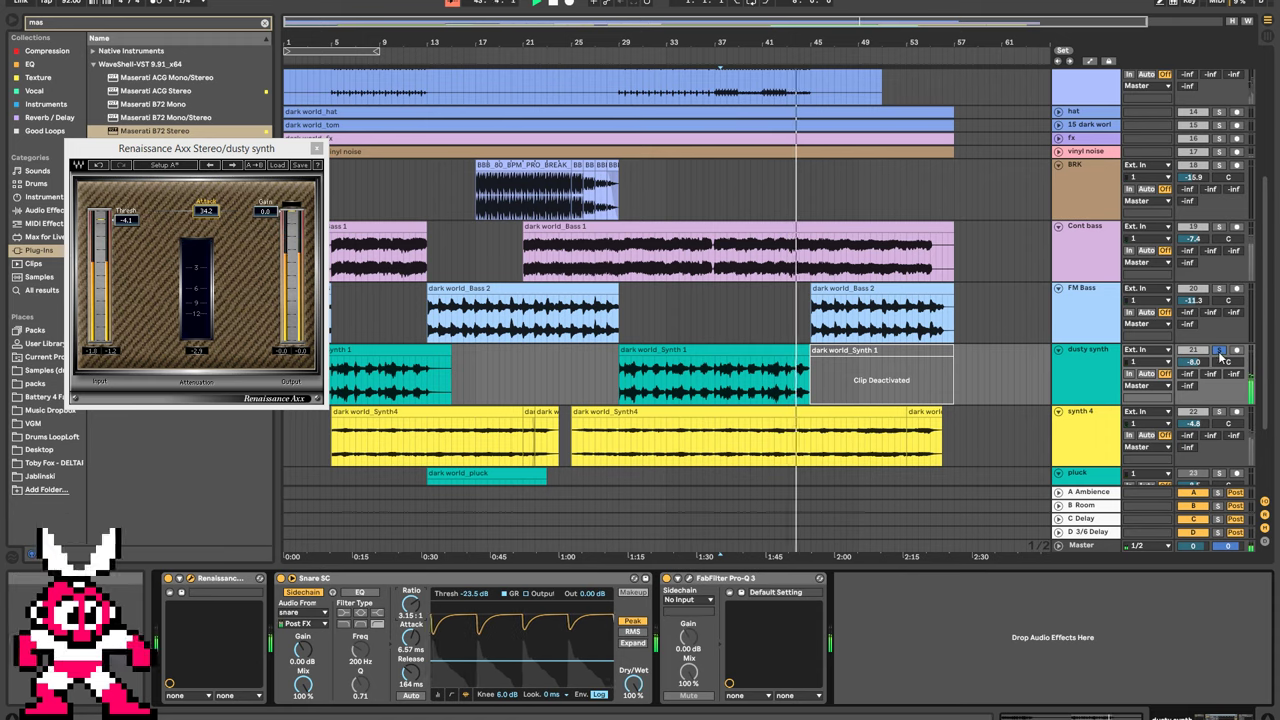
pyautogui.click(316, 148)
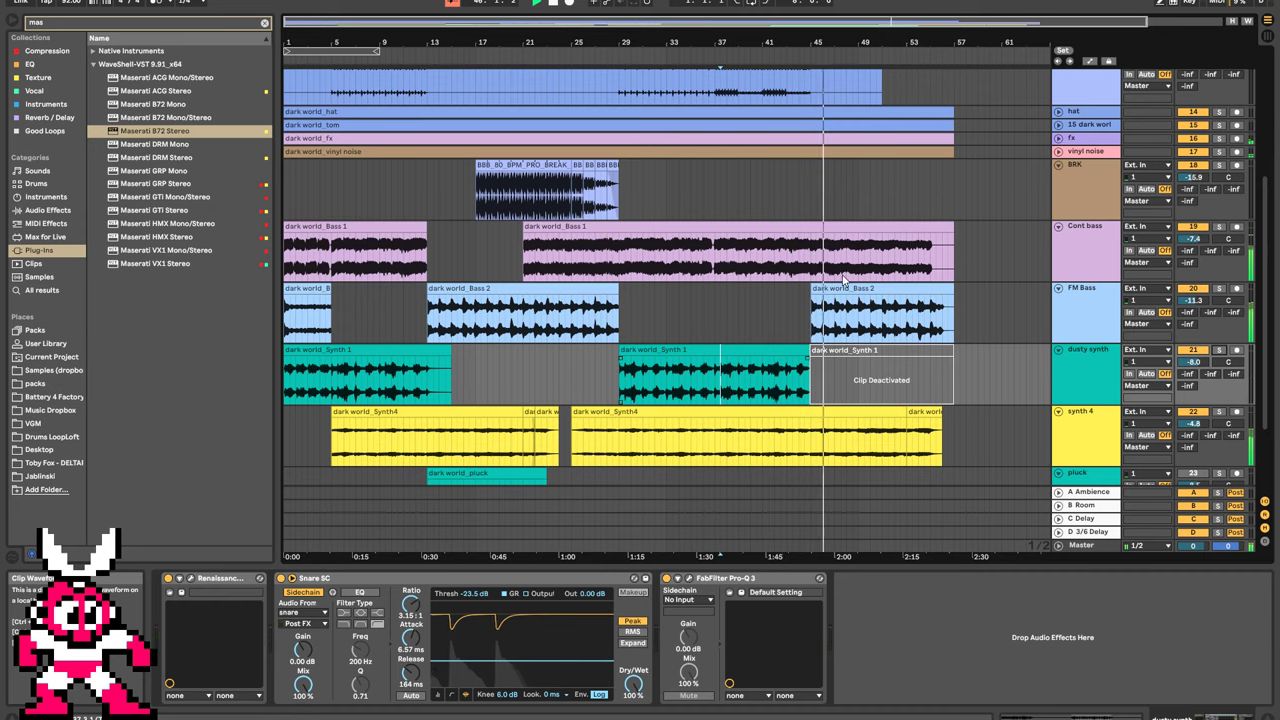
# Deactivate the Cont bass audio from bar 45 to 57 and from bar 21 to 25.
pyautogui.click(812, 273)
pyautogui.press('0')
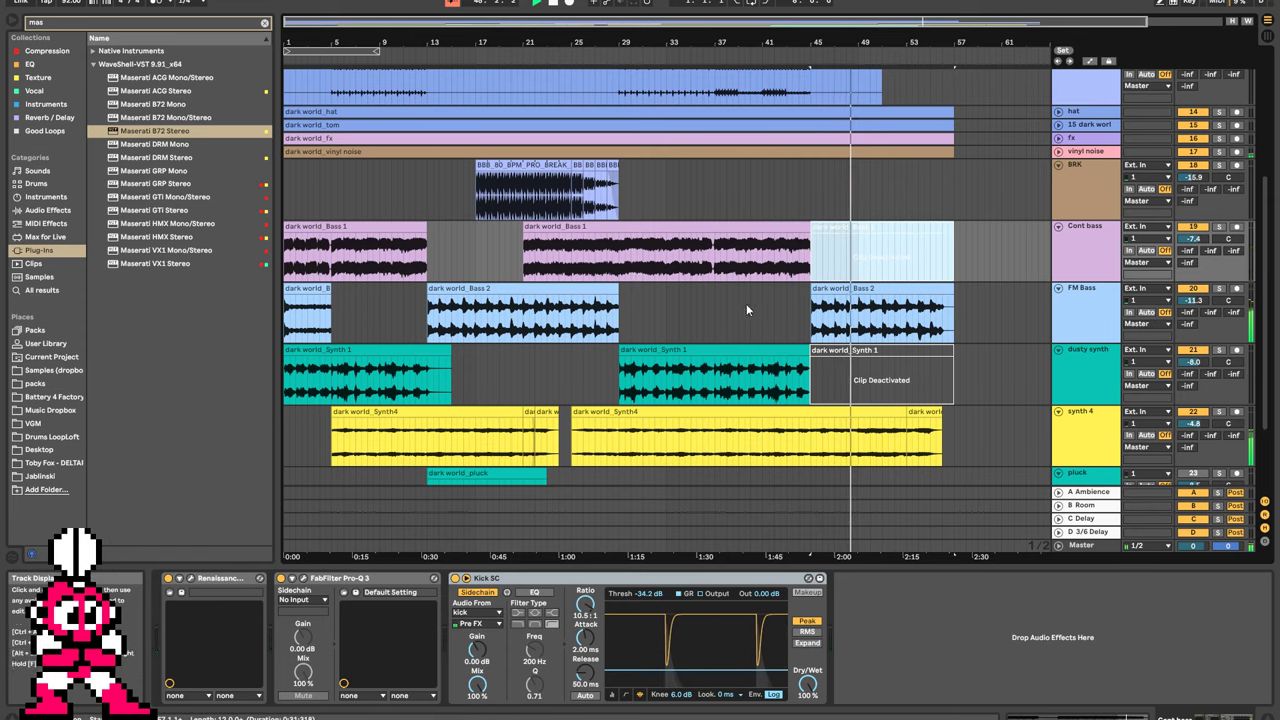
pyautogui.click(864, 279)
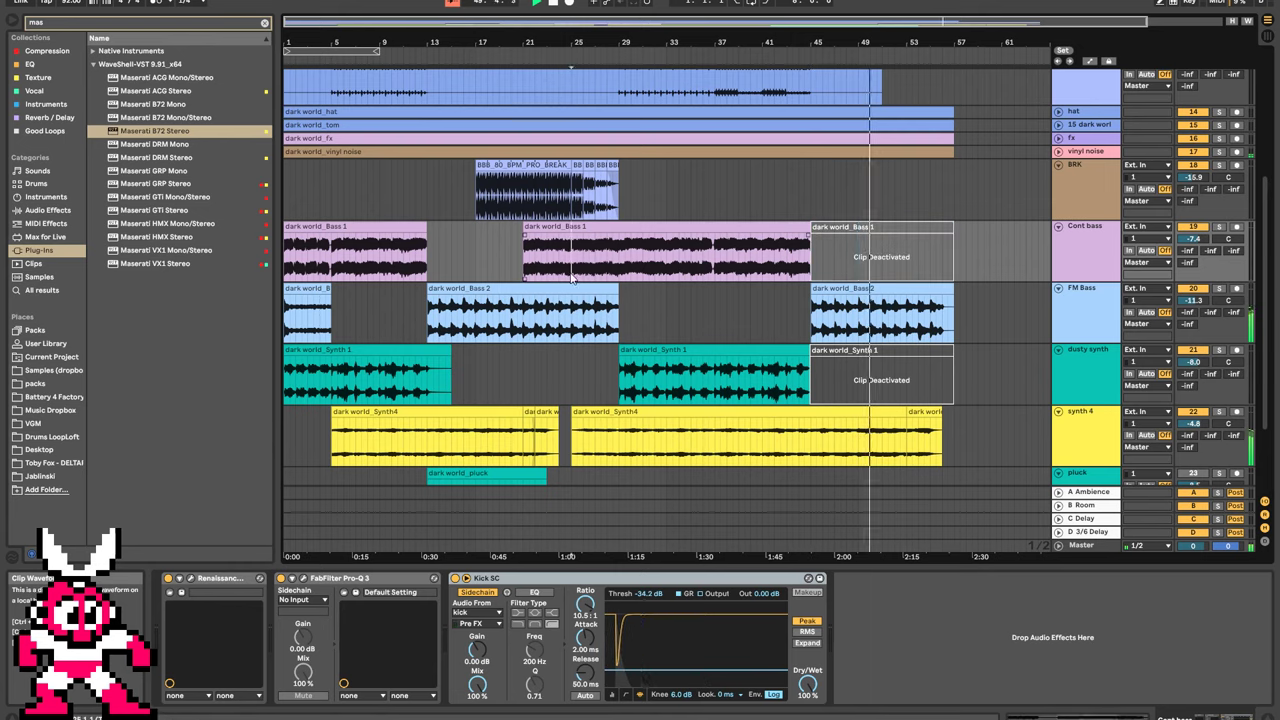
pyautogui.click(549, 226)
pyautogui.press('Delete')
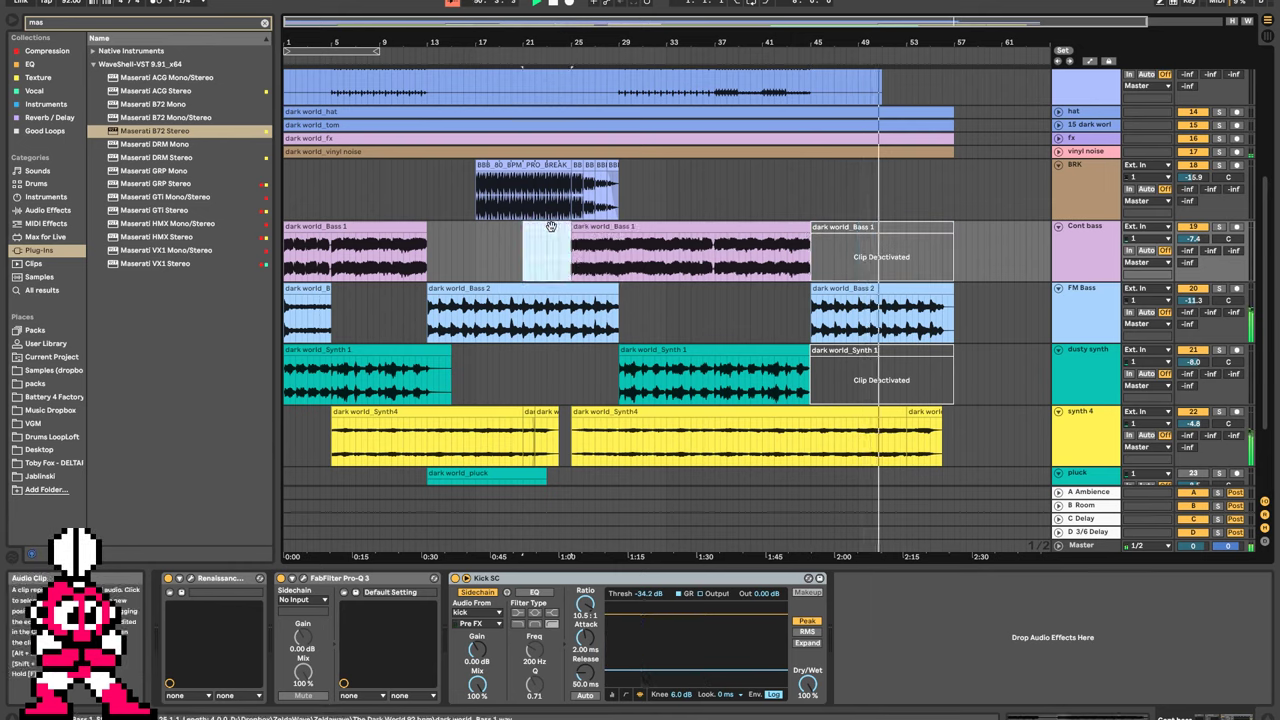
# Play the song from the beginning and lower the Cont bass track's volume to -10.4 dB.
pyautogui.click(893, 333)
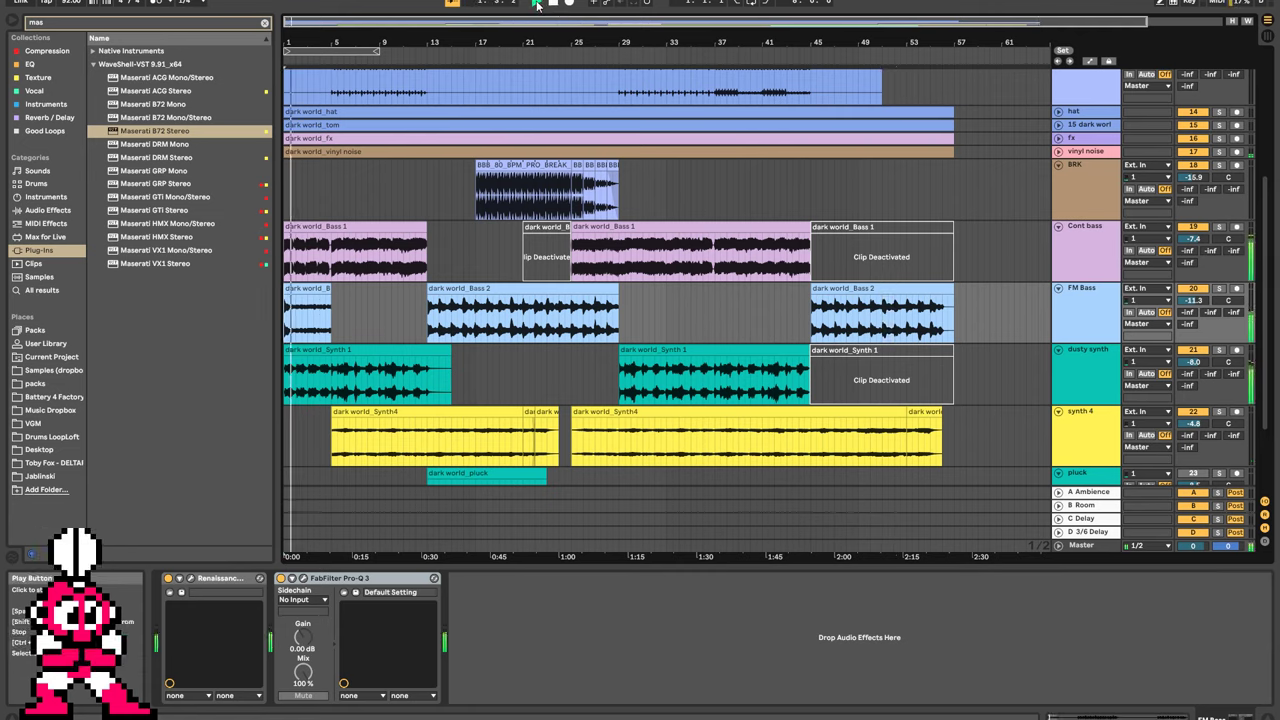
pyautogui.click(1196, 229)
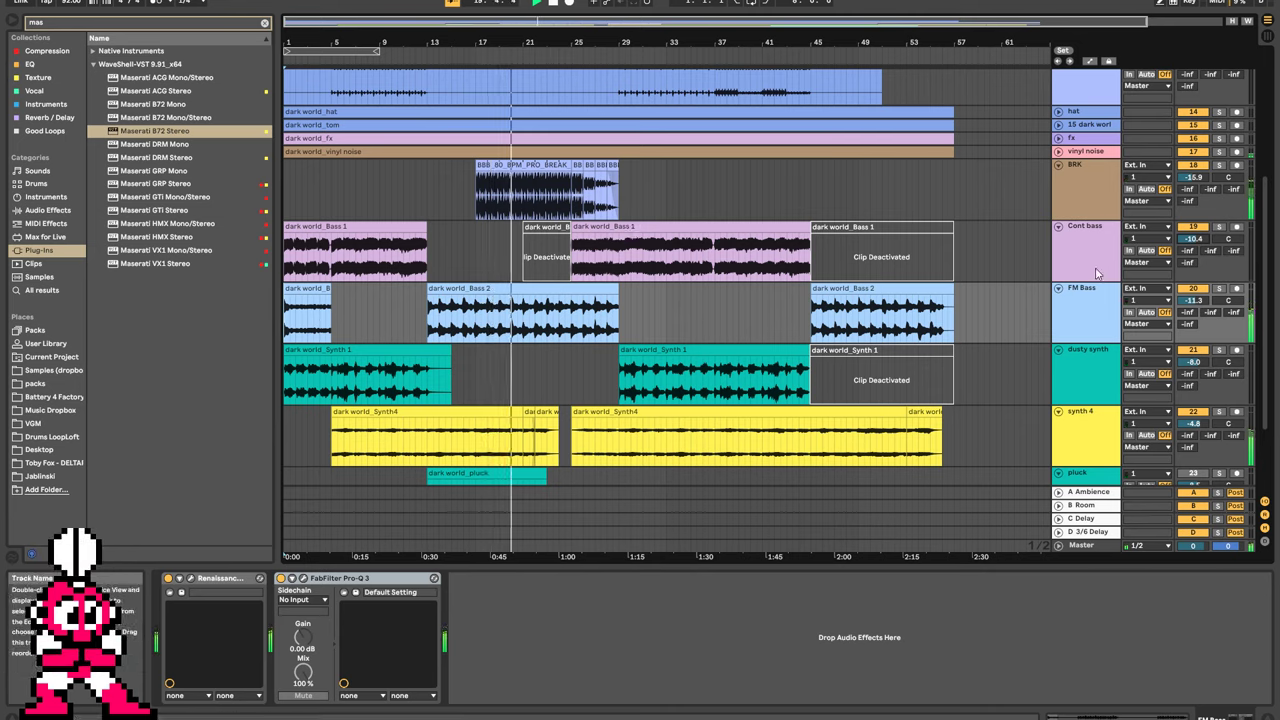
# Reactivate the Cont bass clip between bars 21 and 25, undoing the repeated deactivation.
pyautogui.click(543, 228)
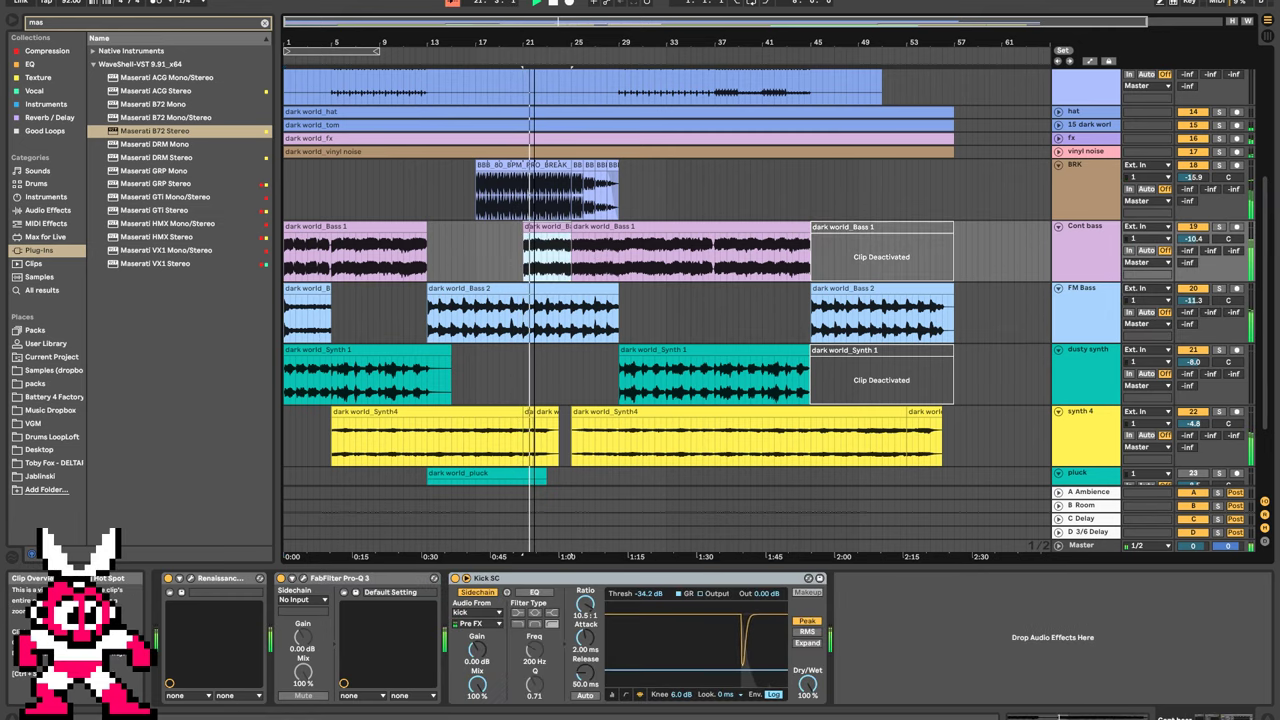
pyautogui.press('z')
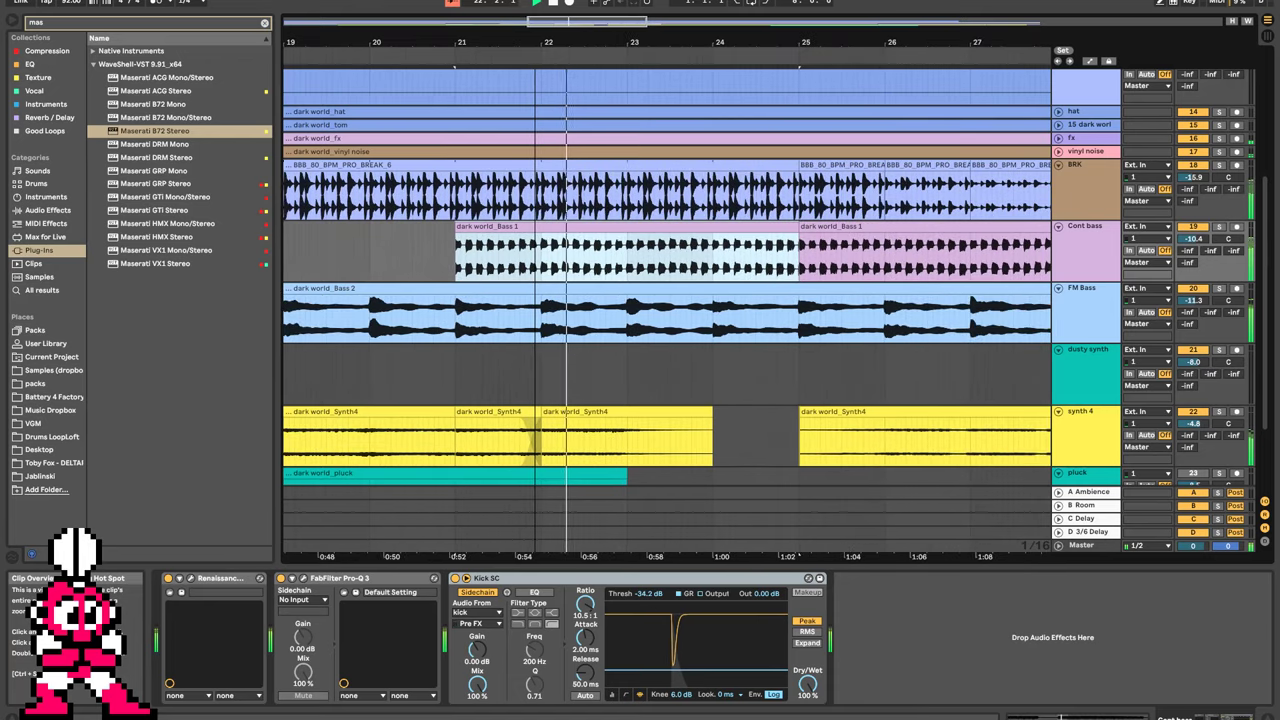
pyautogui.moveTo(535, 42); pyautogui.dragTo(535, 27)
pyautogui.press('Delete')
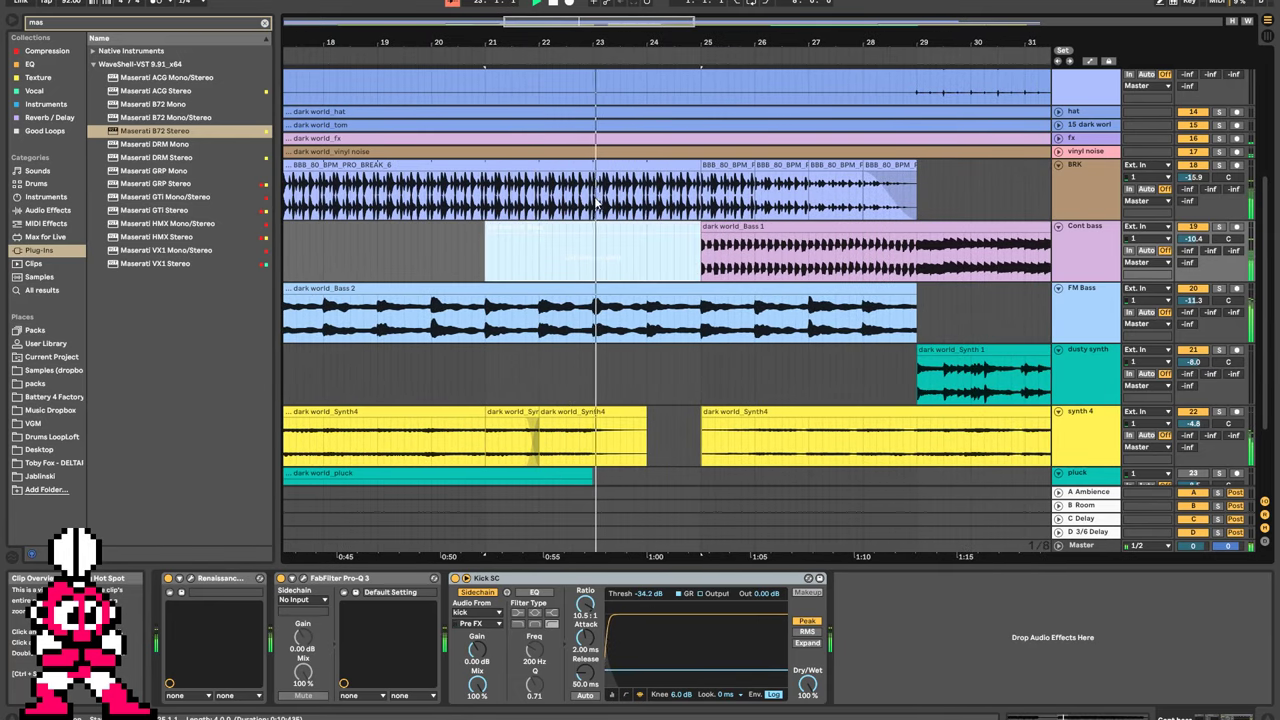
pyautogui.hotkey('ctrl', 'z')
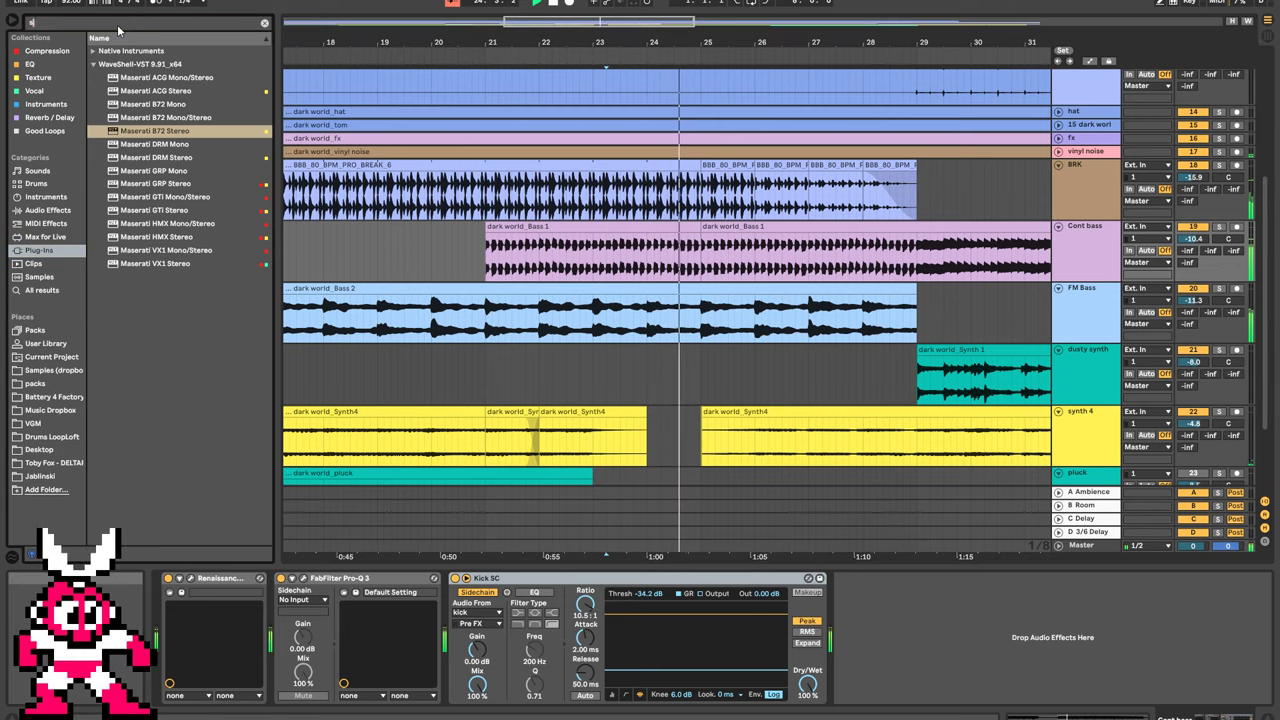
# Search for "simpl", insert FabFilter Simplon before Kick SC on the Cont bass track, and play from bar 21.
pyautogui.hotkey('ctrl', 'f')
pyautogui.write('sim')
pyautogui.moveTo(141, 67); pyautogui.dragTo(397, 620)
pyautogui.click(485, 252)
pyautogui.press('space')
pyautogui.press('space')
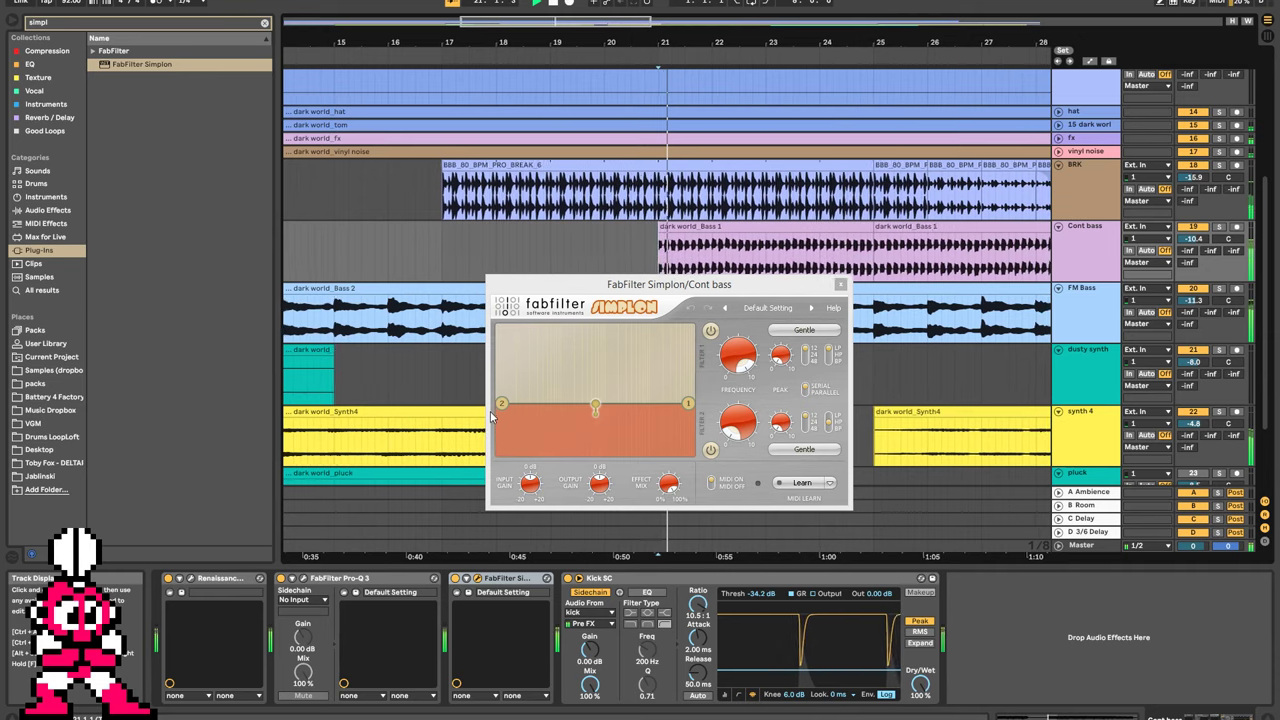
# Raise Simplon's Filter 2 frequency to about 1950 Hz and, with automation recording enabled, sweep it downward during playback from bar 21.
pyautogui.moveTo(502, 404); pyautogui.dragTo(616, 419)
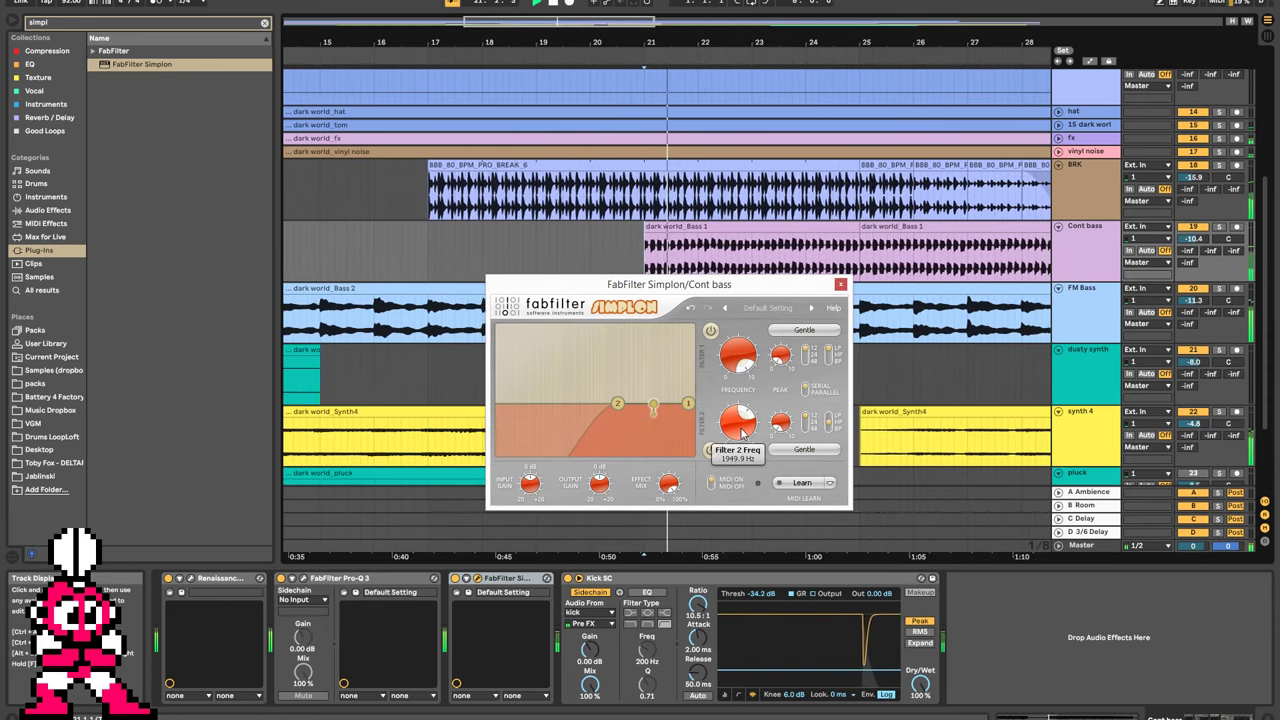
pyautogui.click(554, 3)
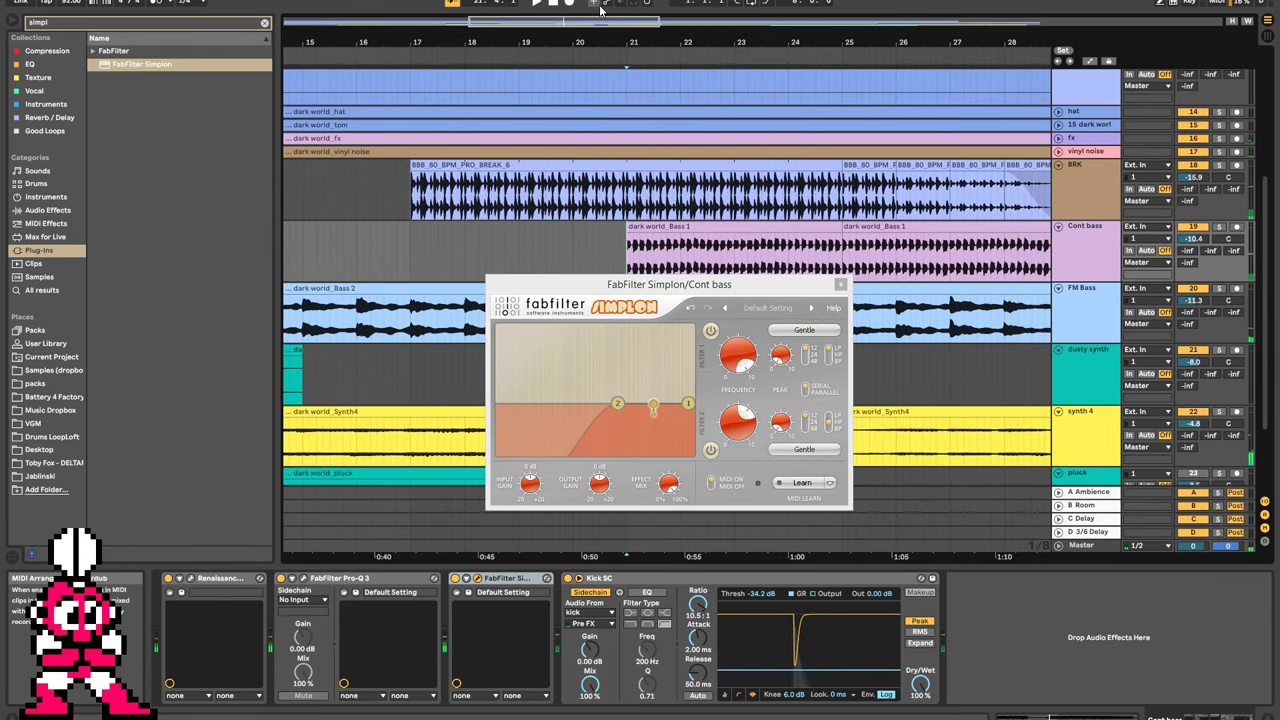
pyautogui.click(537, 3)
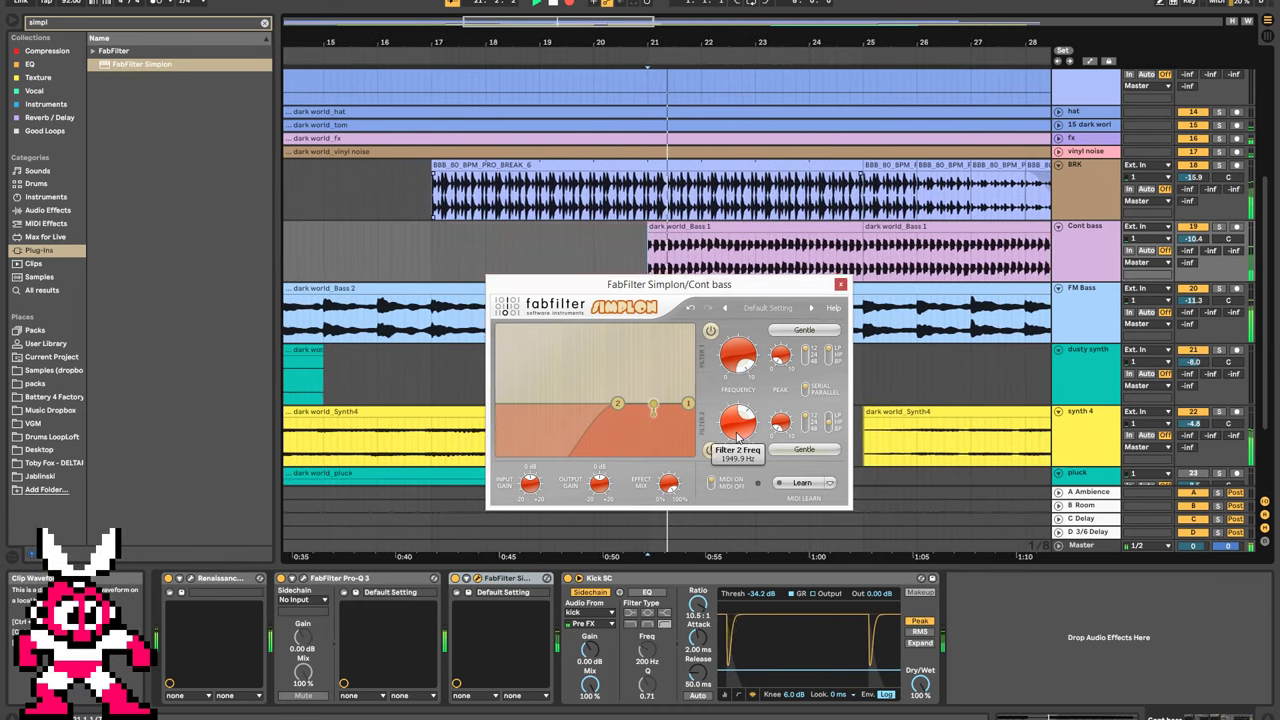
pyautogui.moveTo(735, 442); pyautogui.dragTo(724, 515)
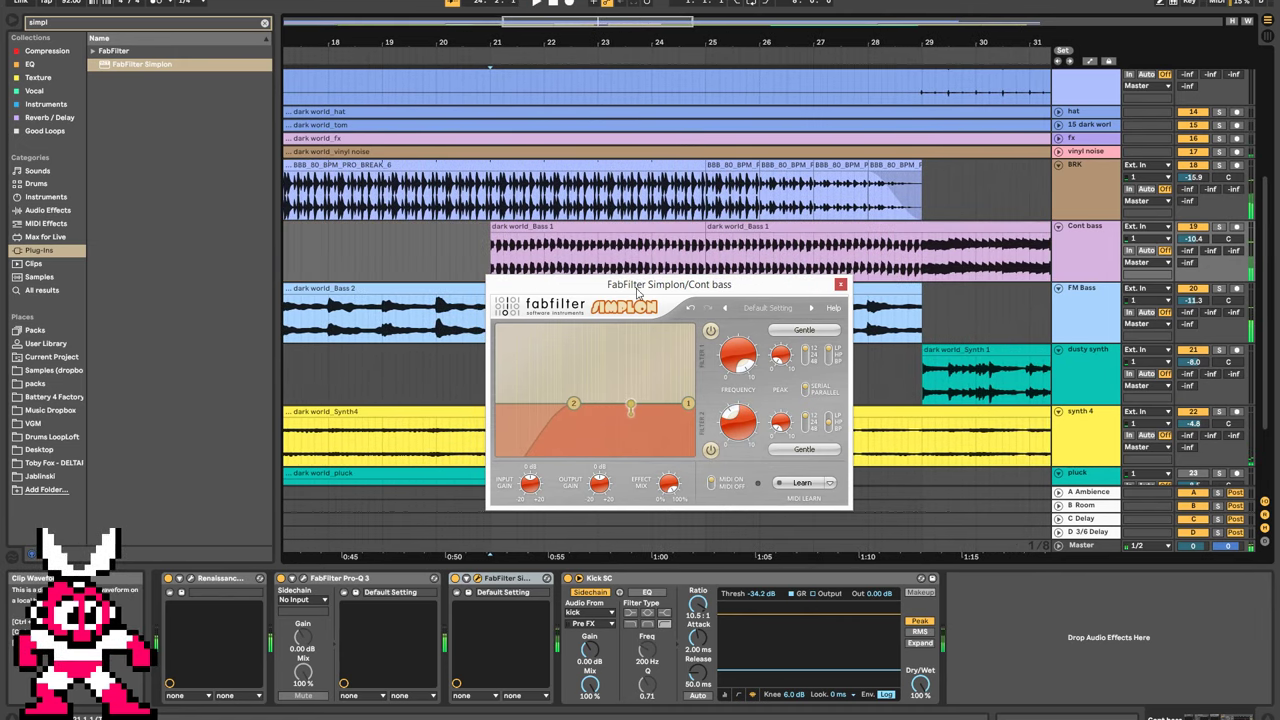
# Extend the start of the Cont bass clip slightly before bar 21 and show the automation lanes.
pyautogui.click(482, 242)
pyautogui.press('a')
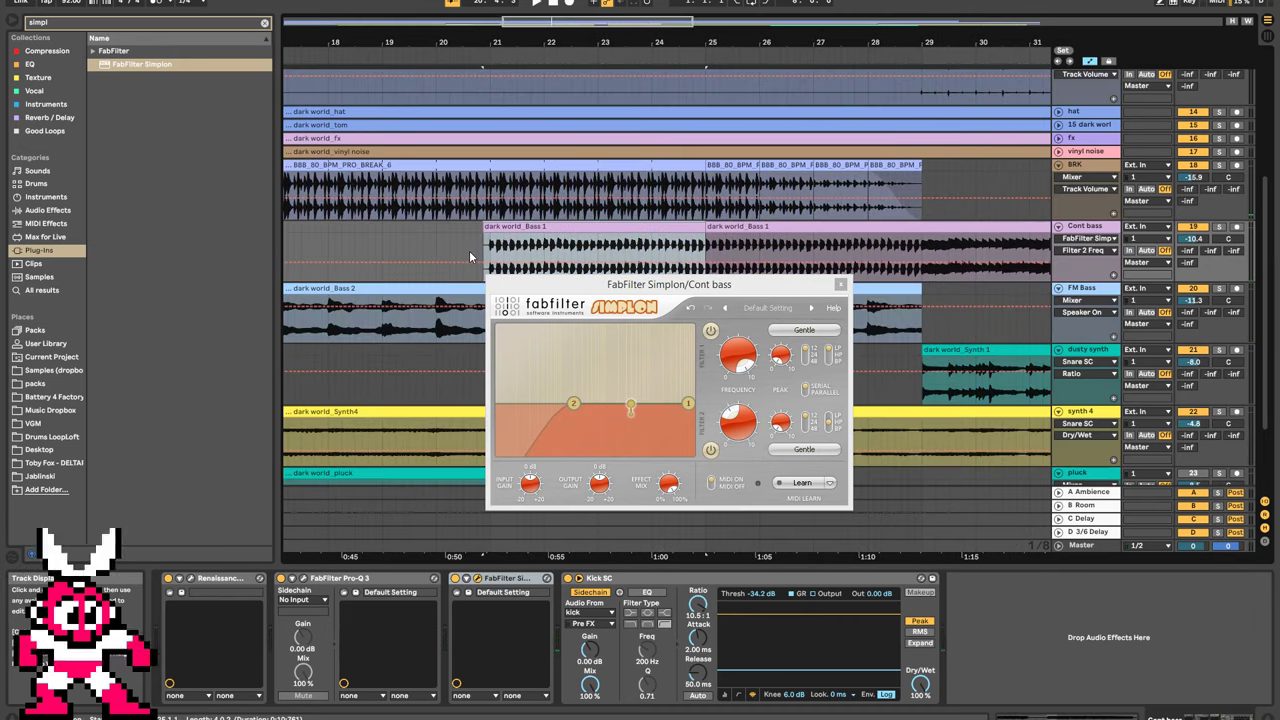
# Try raising Simplon's Filter 2 frequency in the filter graph during playback from just before bar 21.
pyautogui.click(742, 424)
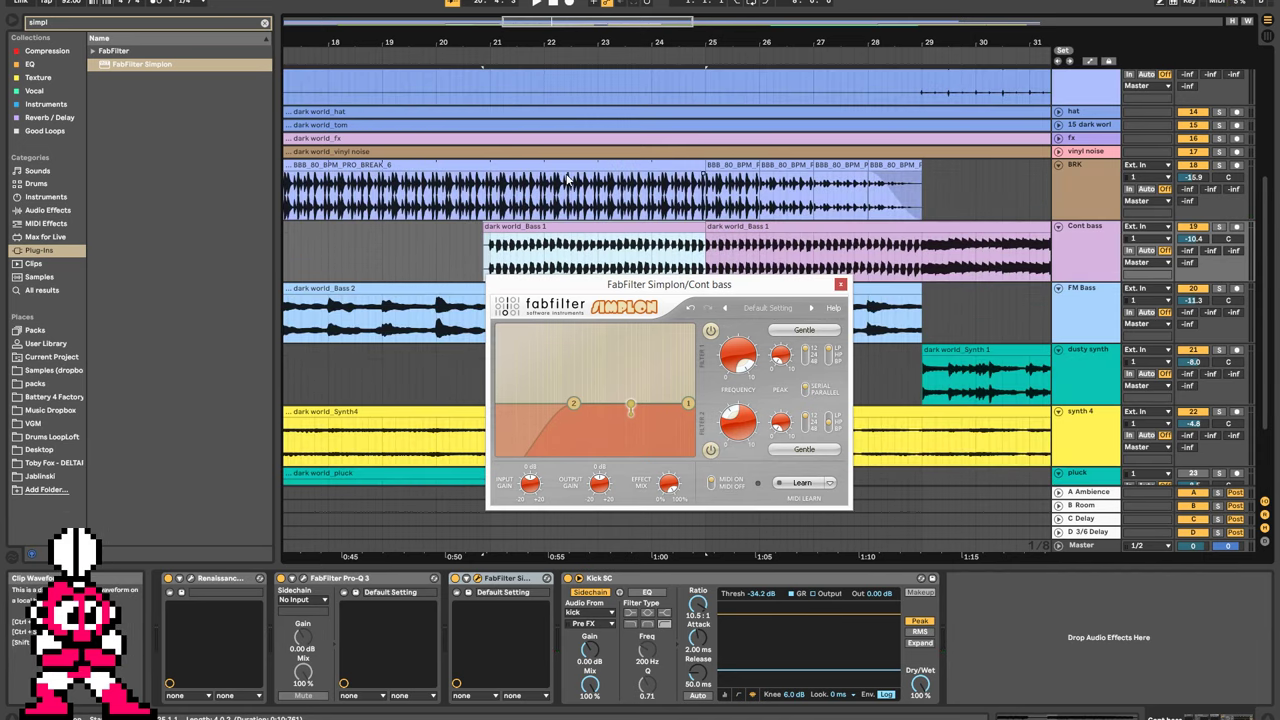
pyautogui.press('space')
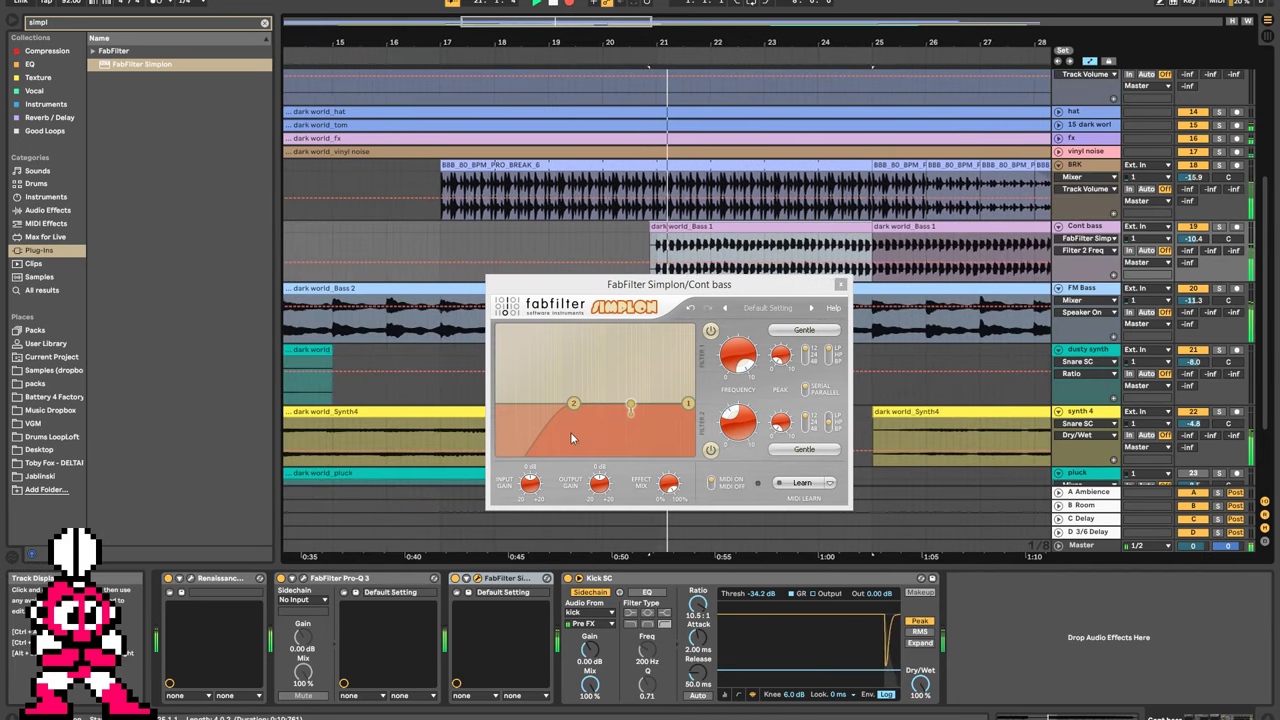
pyautogui.moveTo(590, 402); pyautogui.dragTo(604, 400)
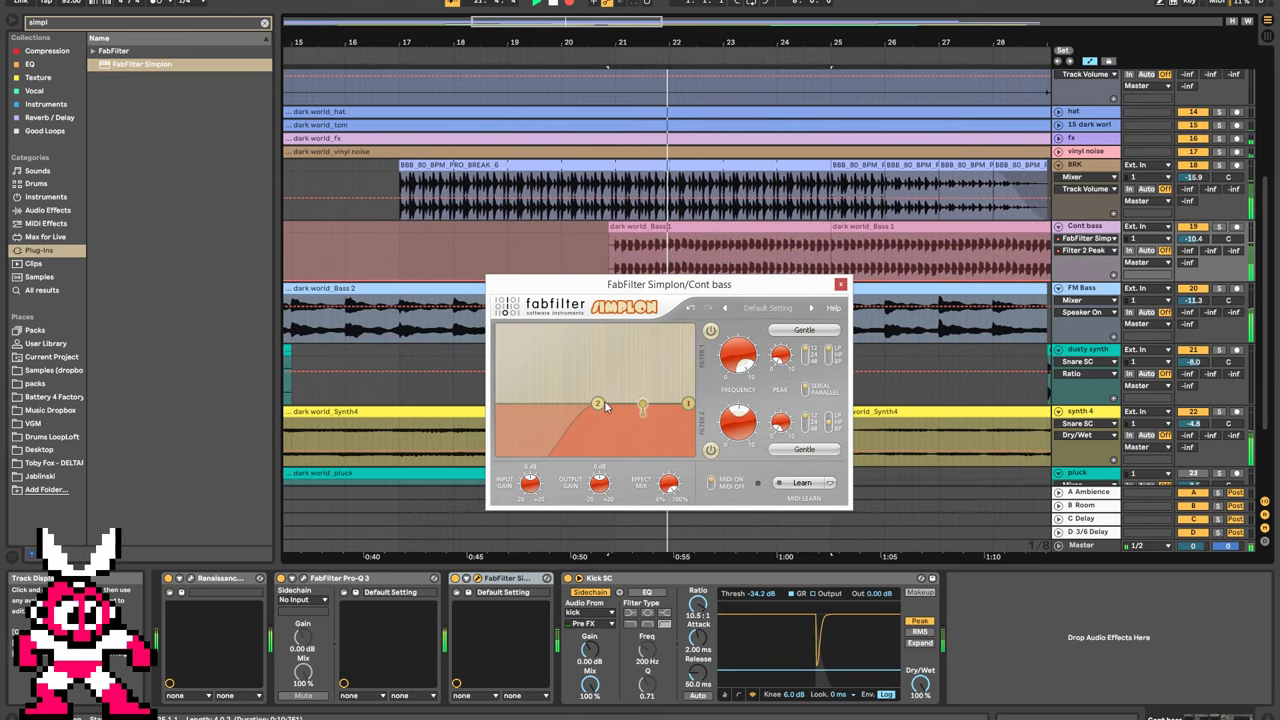
pyautogui.press('space')
# Set Simplon's Filter 2 frequency to about 1122 Hz and record a slow downward sweep during playback from bar 19.
pyautogui.click(538, 235)
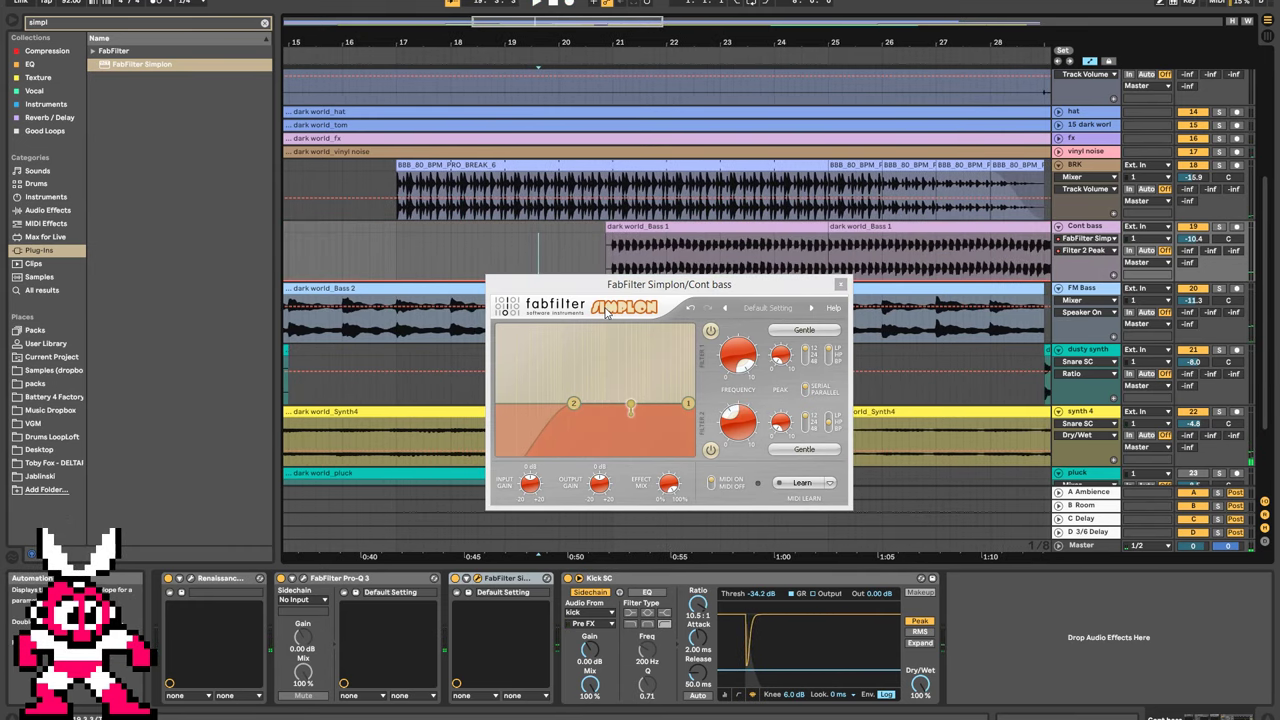
pyautogui.click(737, 440)
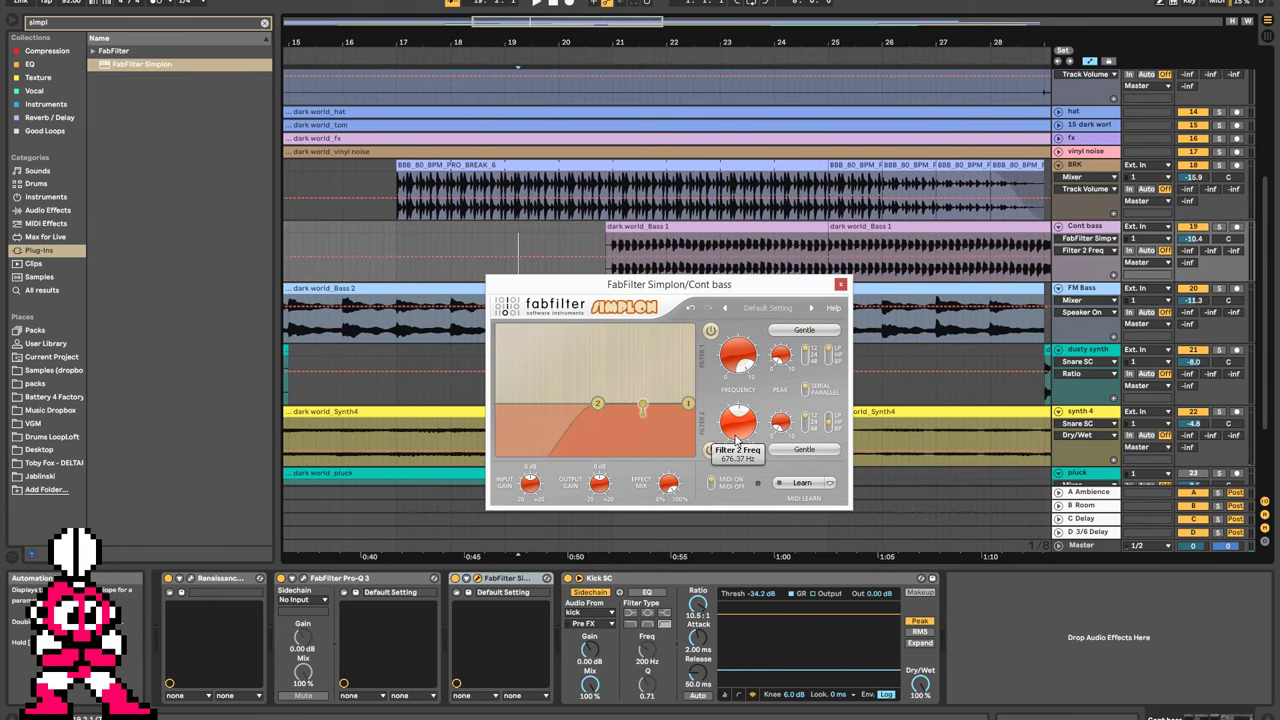
pyautogui.press('space')
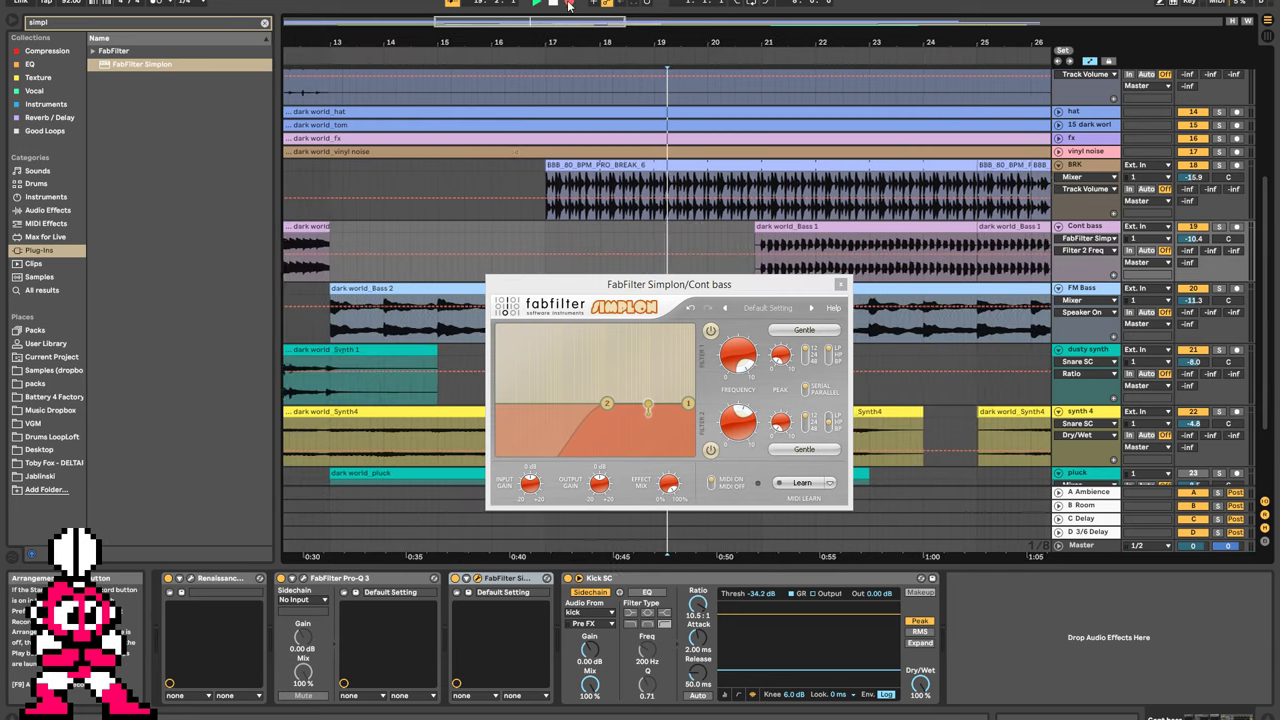
pyautogui.moveTo(740, 437)
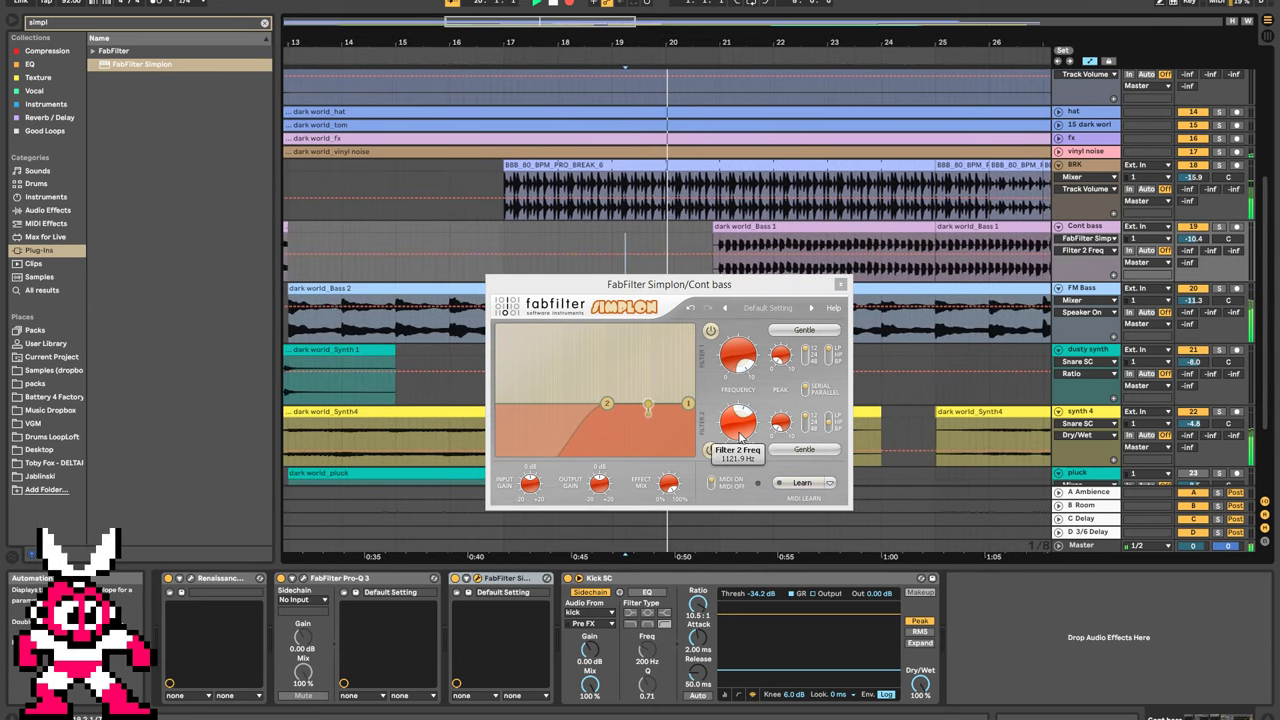
pyautogui.moveTo(740, 437); pyautogui.dragTo(756, 571)
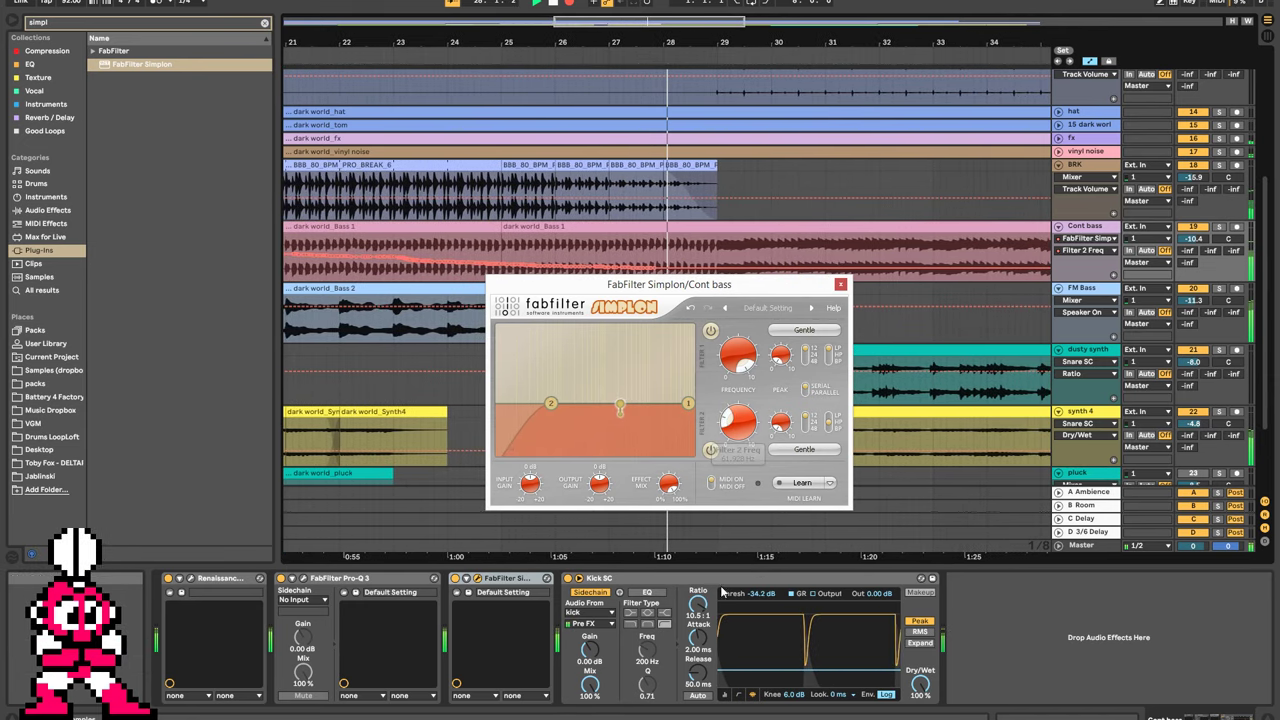
# Switch Simplon off at bar 29 while recording automation, stop playback and close the plugin window.
pyautogui.click(456, 578)
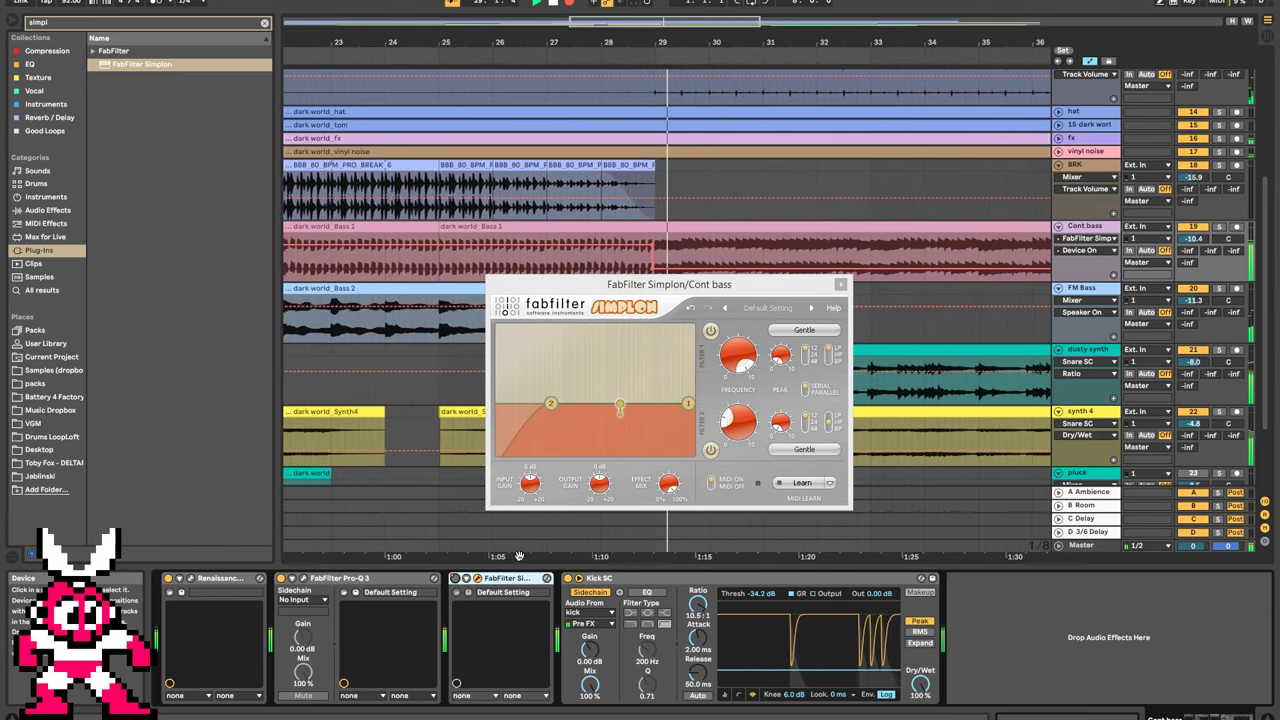
pyautogui.press('space')
pyautogui.click(840, 285)
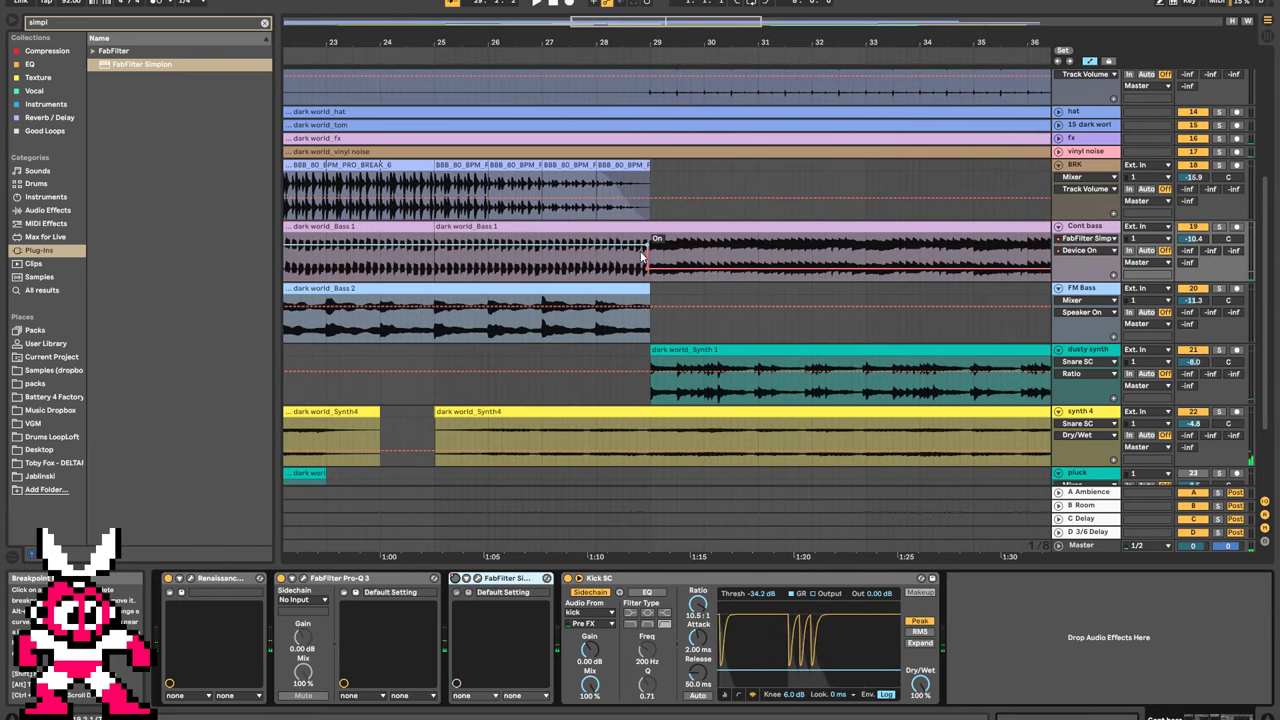
# Edit Simplon's Device On automation so it is on only from just before bar 21 to bar 29, and play the section.
pyautogui.click(648, 232)
pyautogui.moveTo(657, 245); pyautogui.dragTo(650, 268)
pyautogui.scroll(-5, 644, 279)
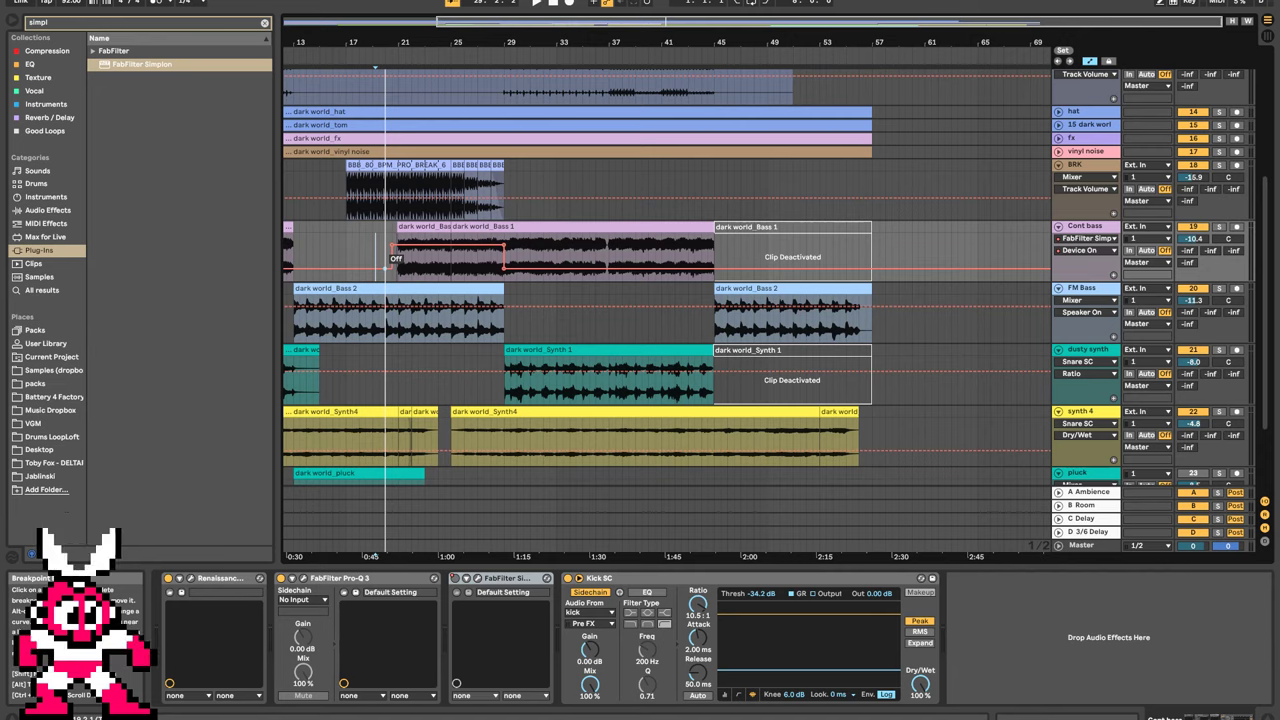
pyautogui.press('space')
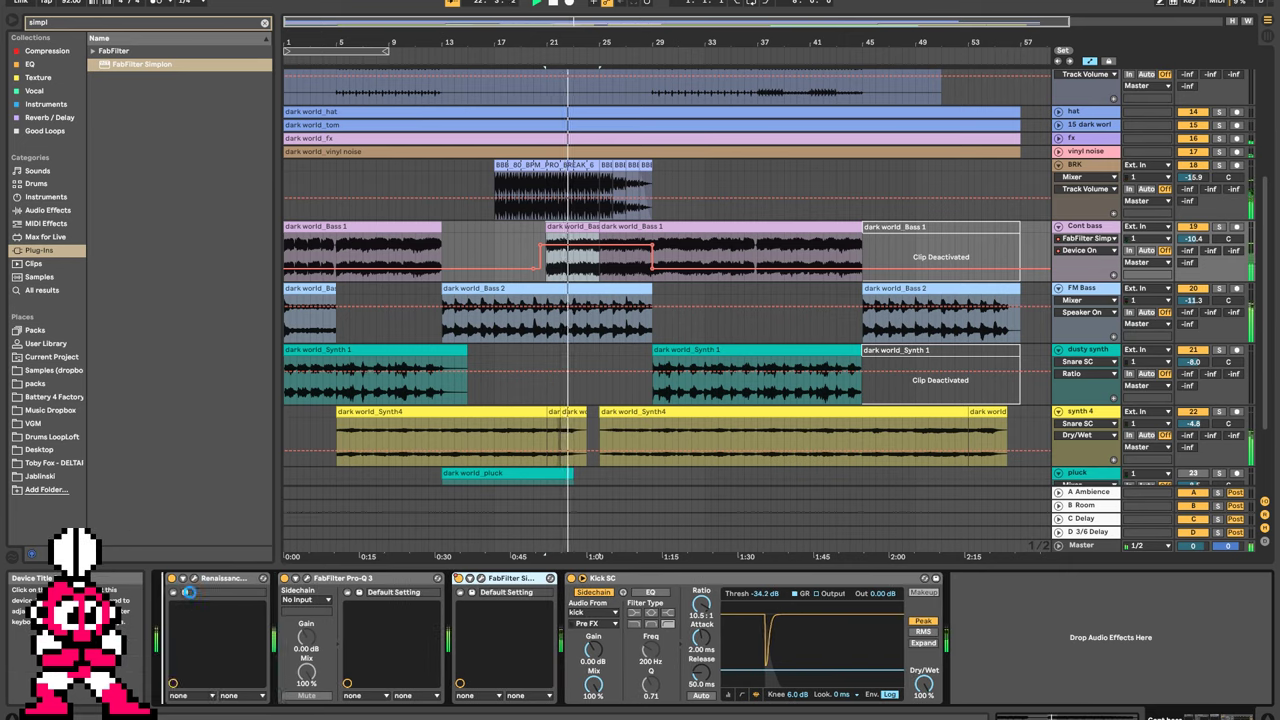
# Move Simplon to the start of the Cont bass device chain, hide the automation lanes and briefly solo the track.
pyautogui.moveTo(188, 592); pyautogui.dragTo(196, 596)
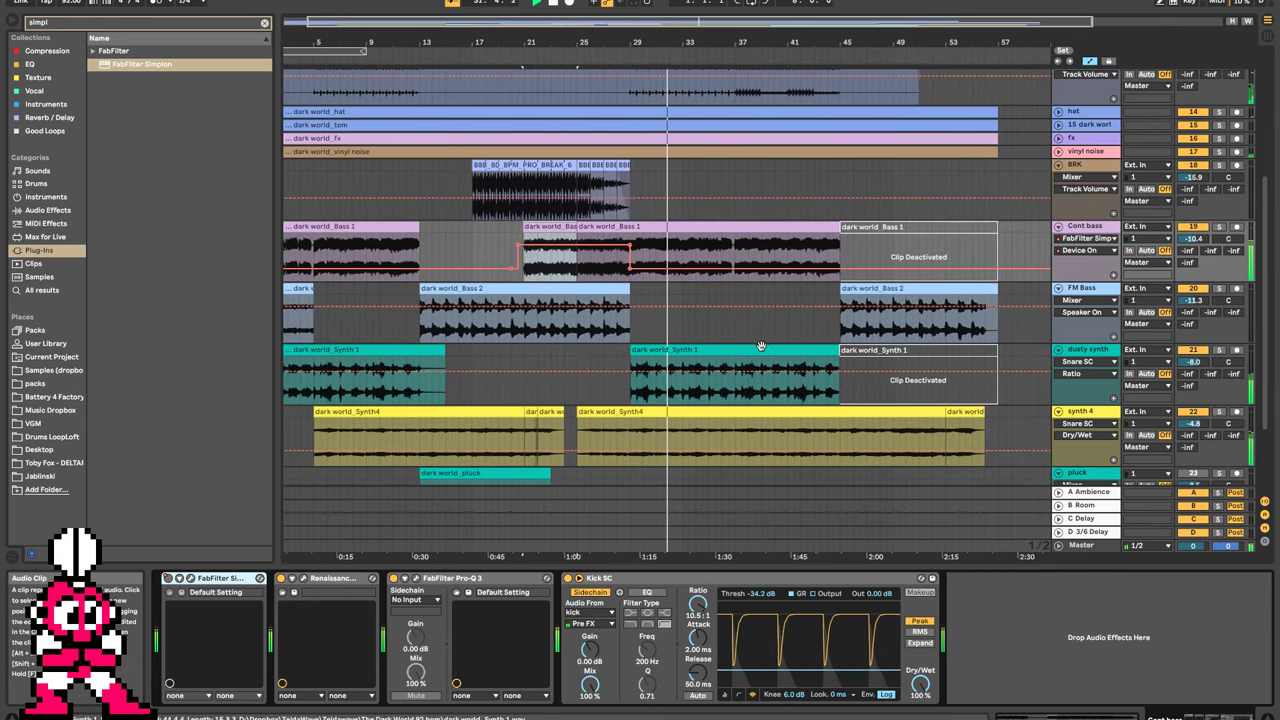
pyautogui.press('a')
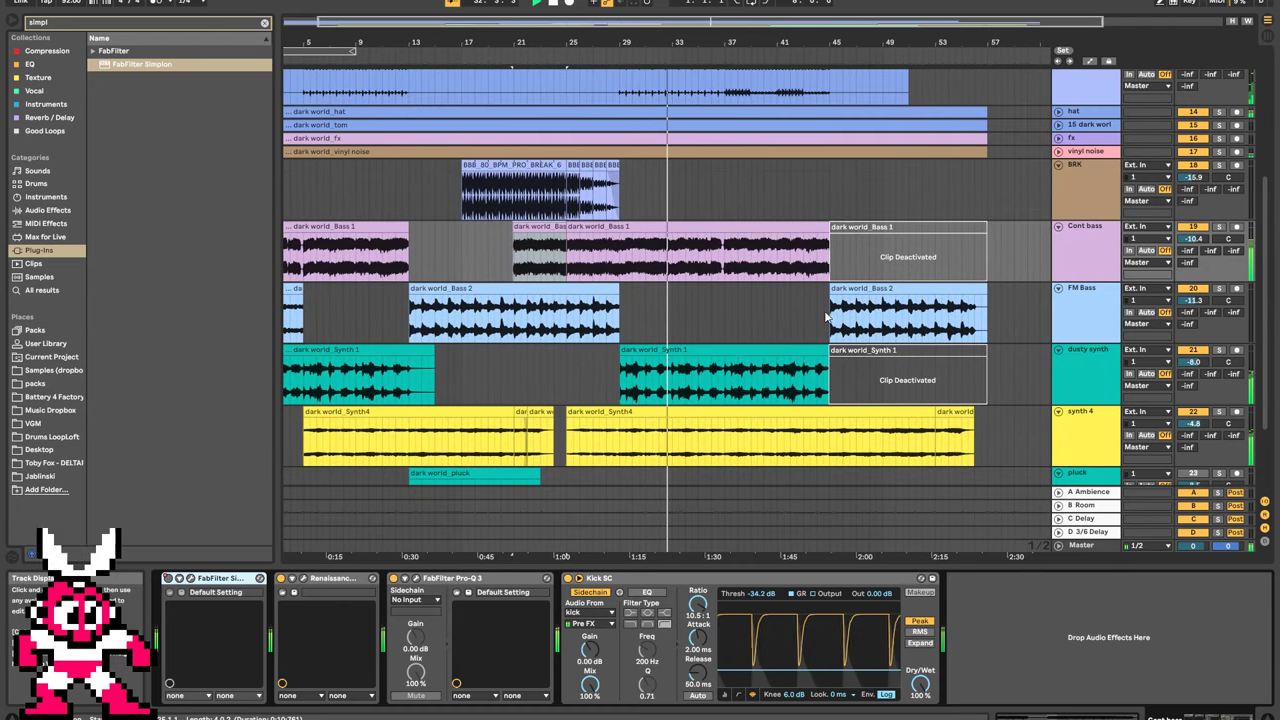
pyautogui.click(1219, 227)
pyautogui.click(1219, 227)
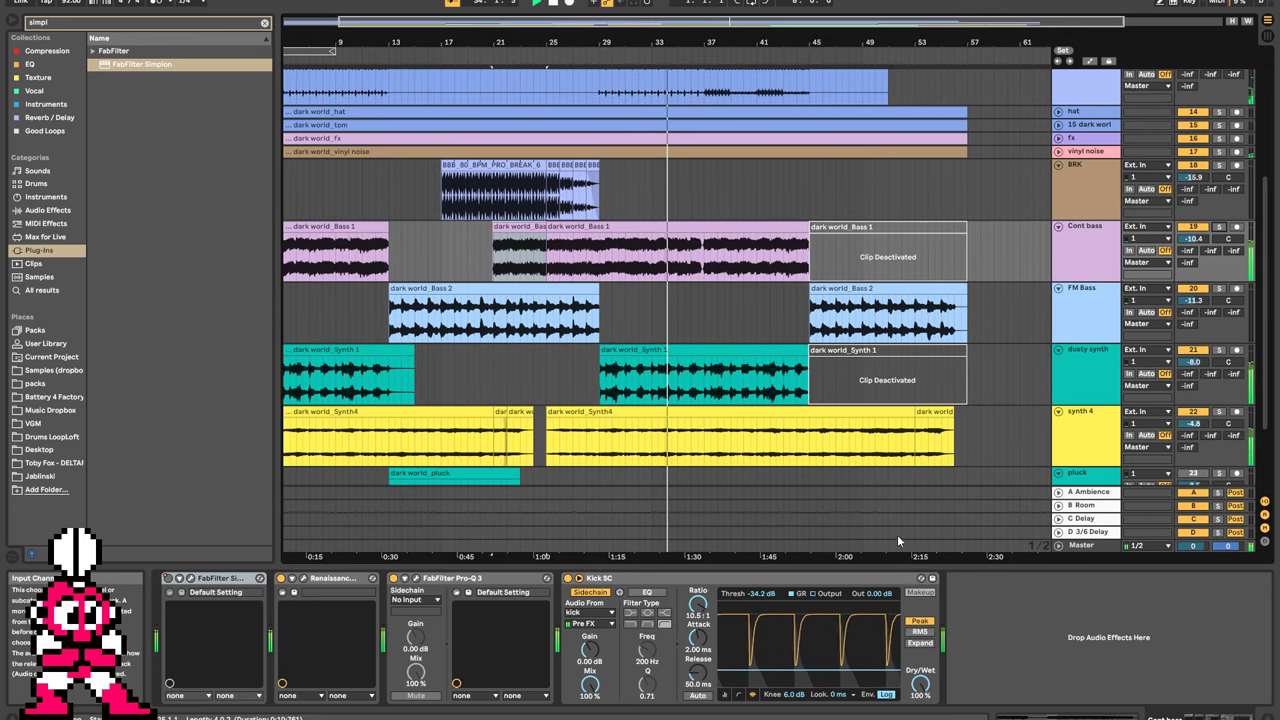
# Try a different lookahead on the Cont bass track's Kick SC compressor and return it to 0 ms.
pyautogui.click(837, 695)
pyautogui.click(841, 688)
pyautogui.click(845, 696)
pyautogui.click(845, 665)
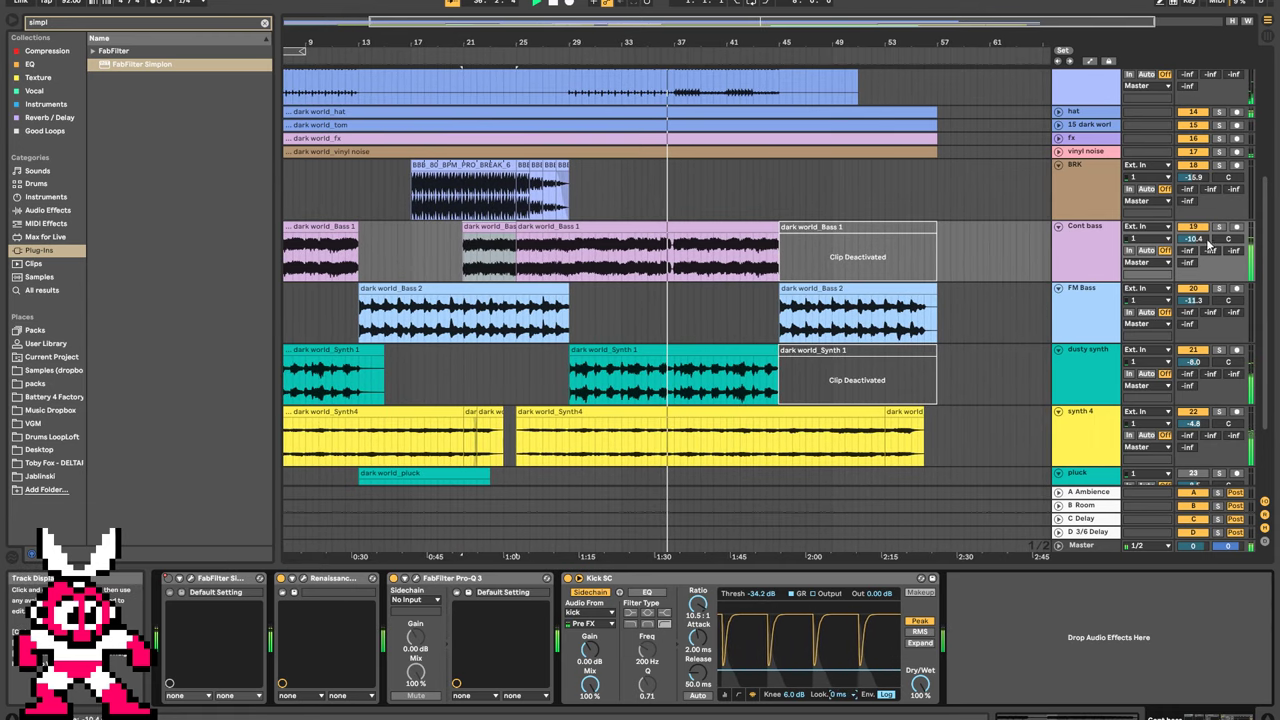
# Show the track delays, set the Cont bass track's delay to 18 ms and the Kick SC compressor's lookahead to 10 ms.
pyautogui.click(1265, 541)
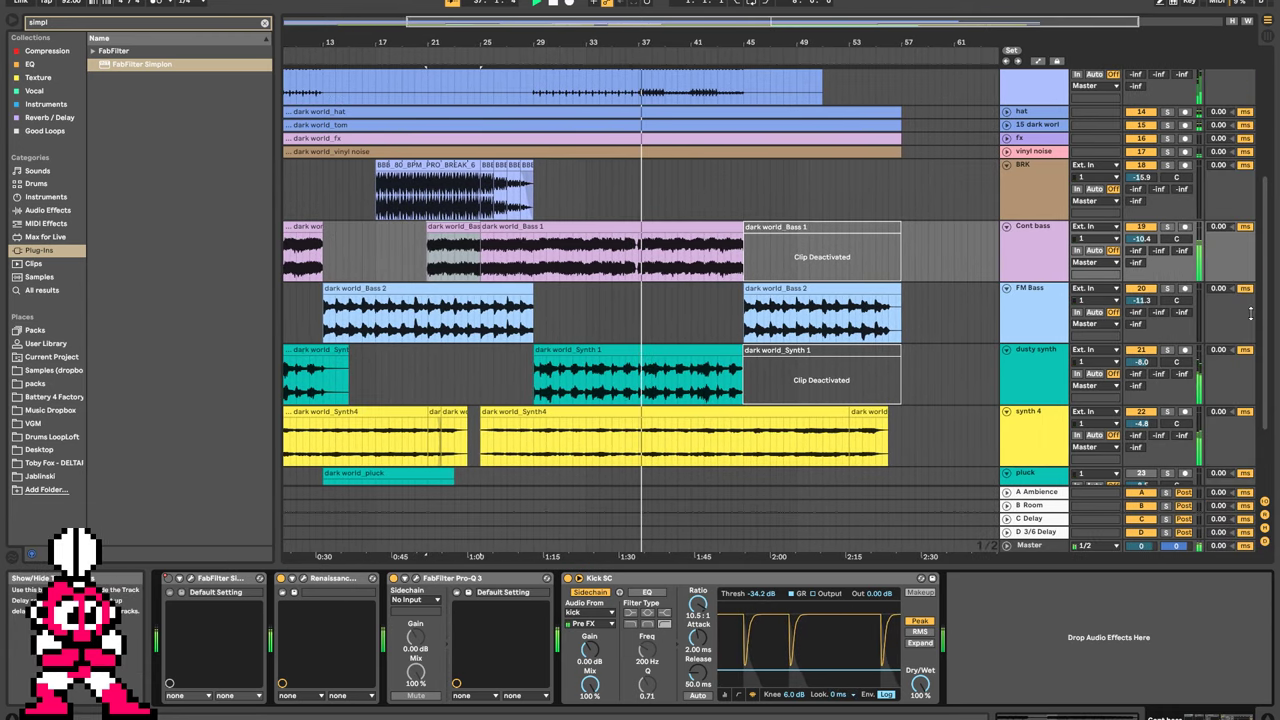
pyautogui.click(1224, 227)
pyautogui.write('20')
pyautogui.press('Return')
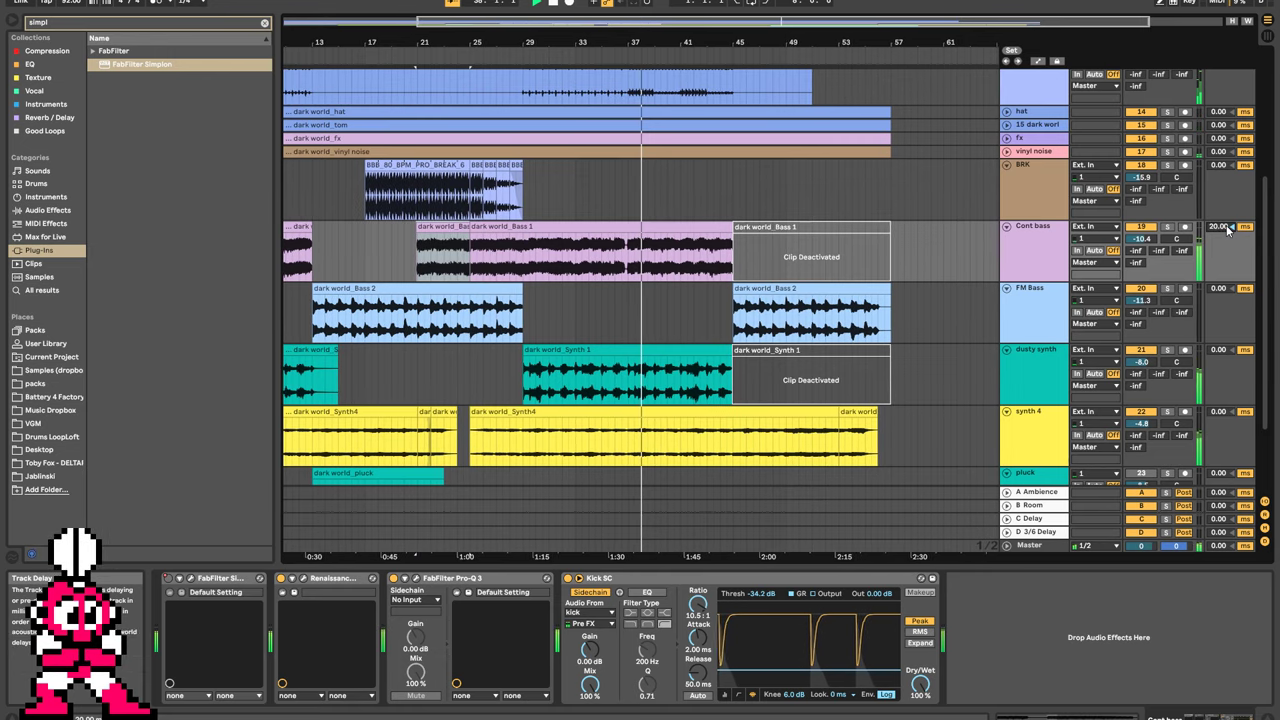
pyautogui.moveTo(1228, 230); pyautogui.dragTo(1228, 236)
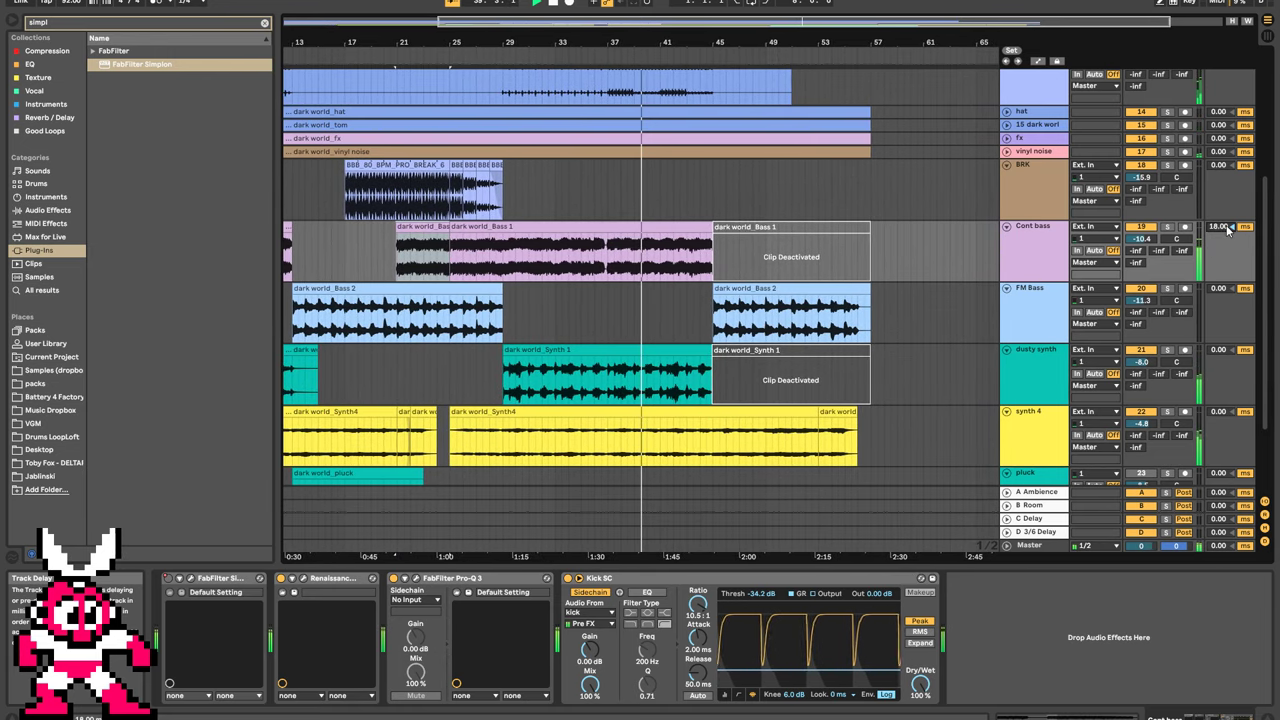
pyautogui.click(840, 694)
pyautogui.click(840, 684)
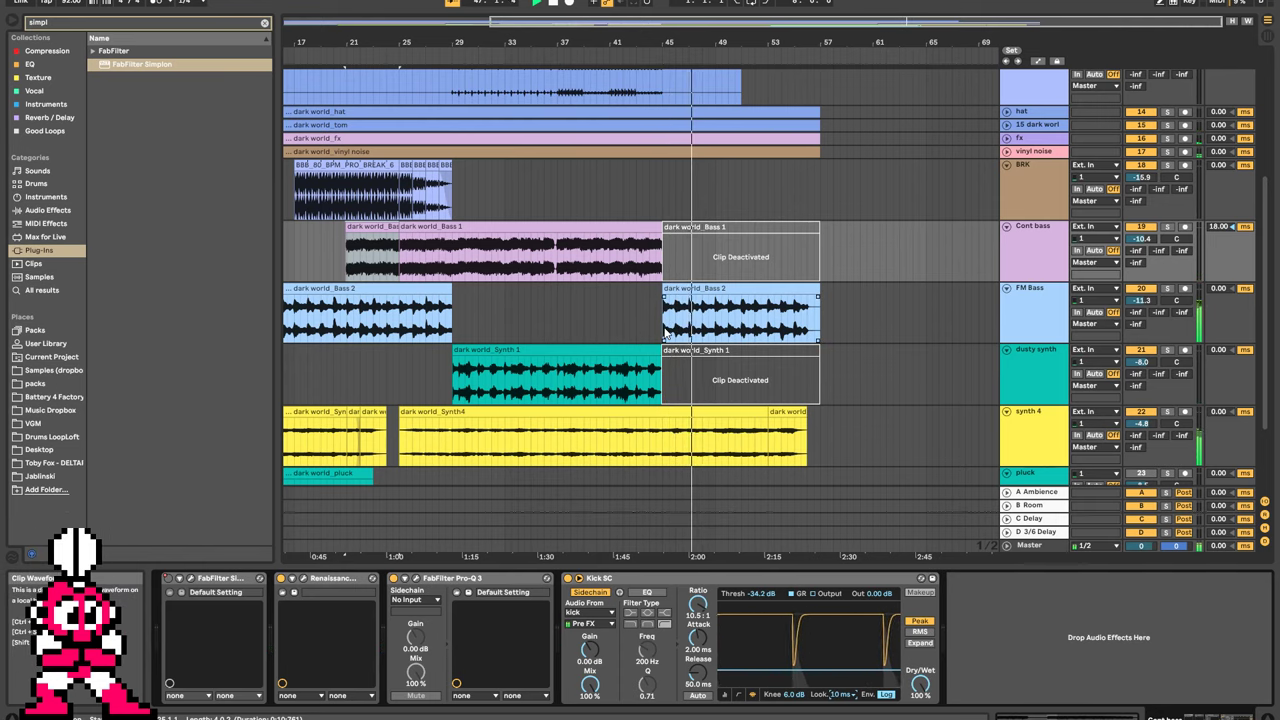
# Search for "mas" and insert Maserati B72 Stereo before Pro-Q 3 on the FM Bass track.
pyautogui.click(752, 316)
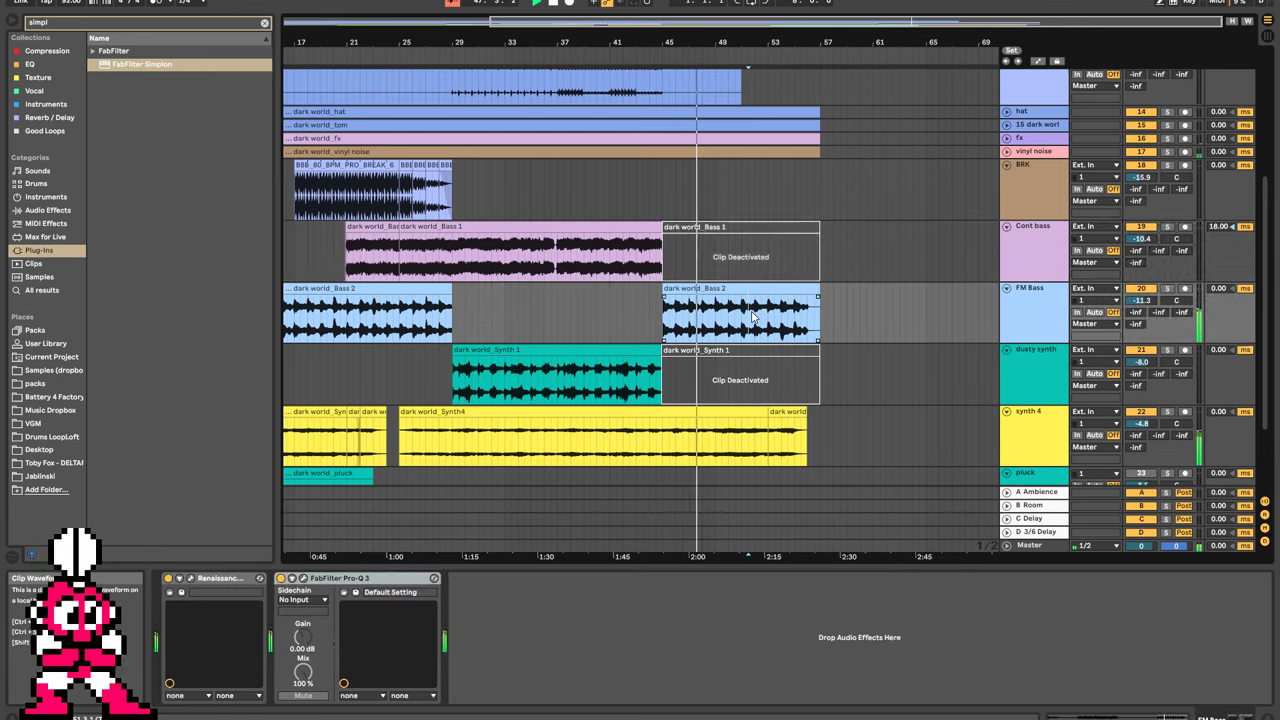
pyautogui.click(112, 23)
pyautogui.write('mas')
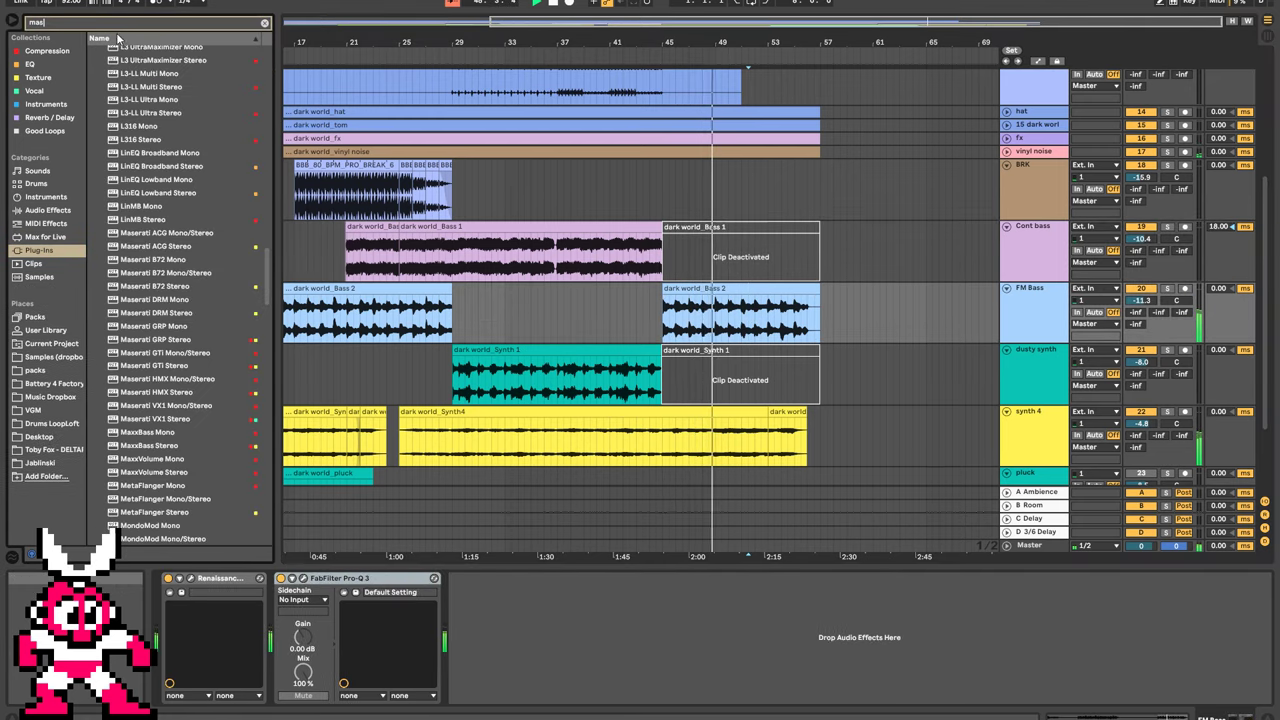
pyautogui.moveTo(175, 133); pyautogui.dragTo(278, 688)
# Load the Synth Bass Swirler preset in Maserati B72 and switch off the Renaissance plugin on FM Bass.
pyautogui.click(706, 321)
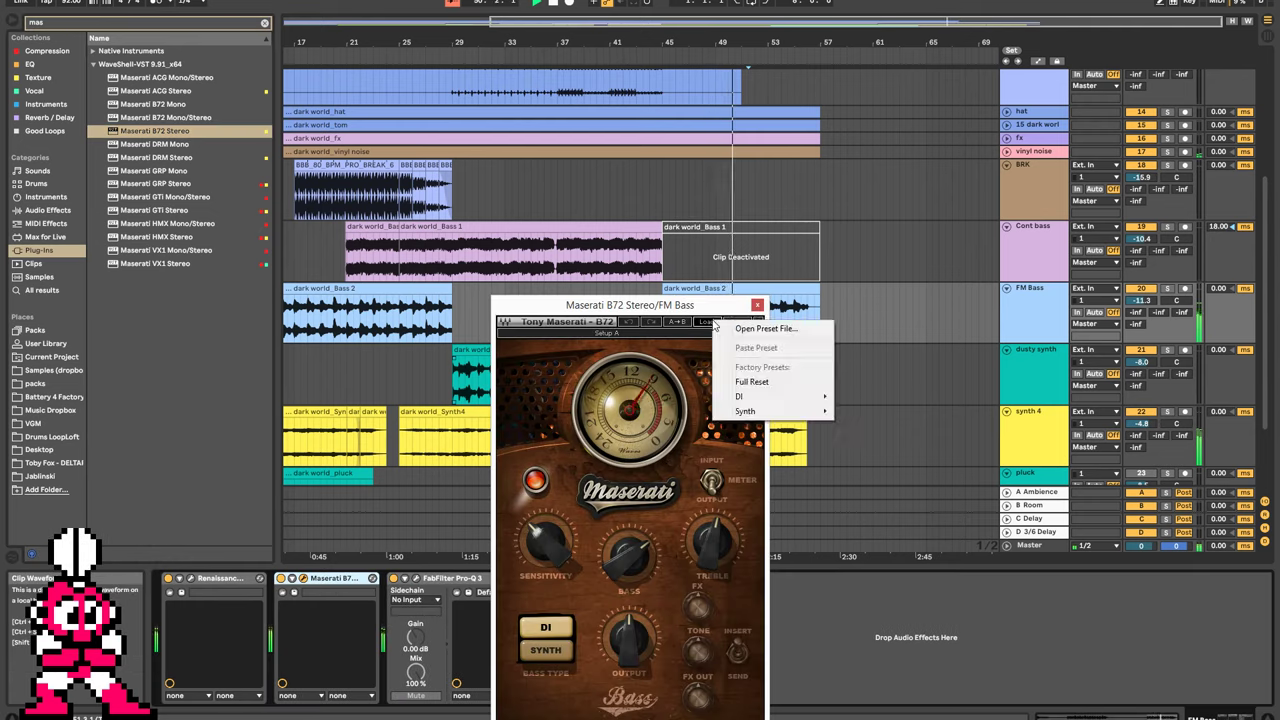
pyautogui.moveTo(745, 411)
pyautogui.click(882, 410)
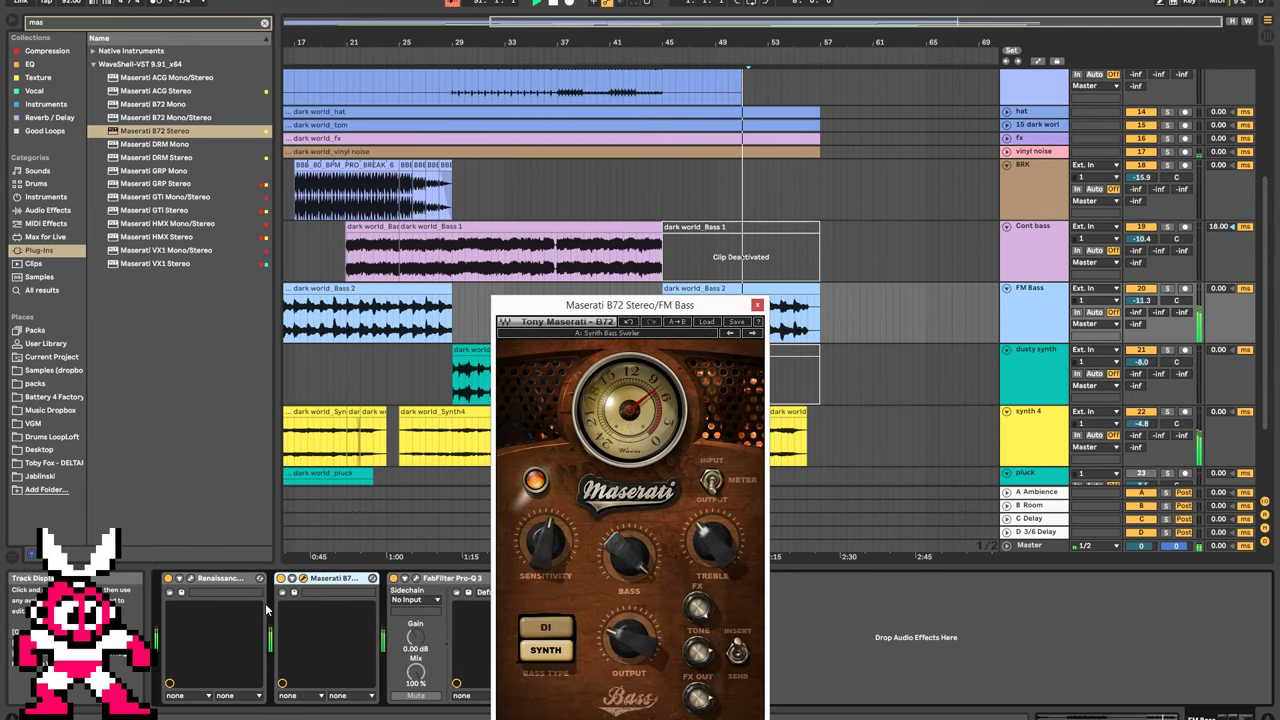
pyautogui.click(168, 579)
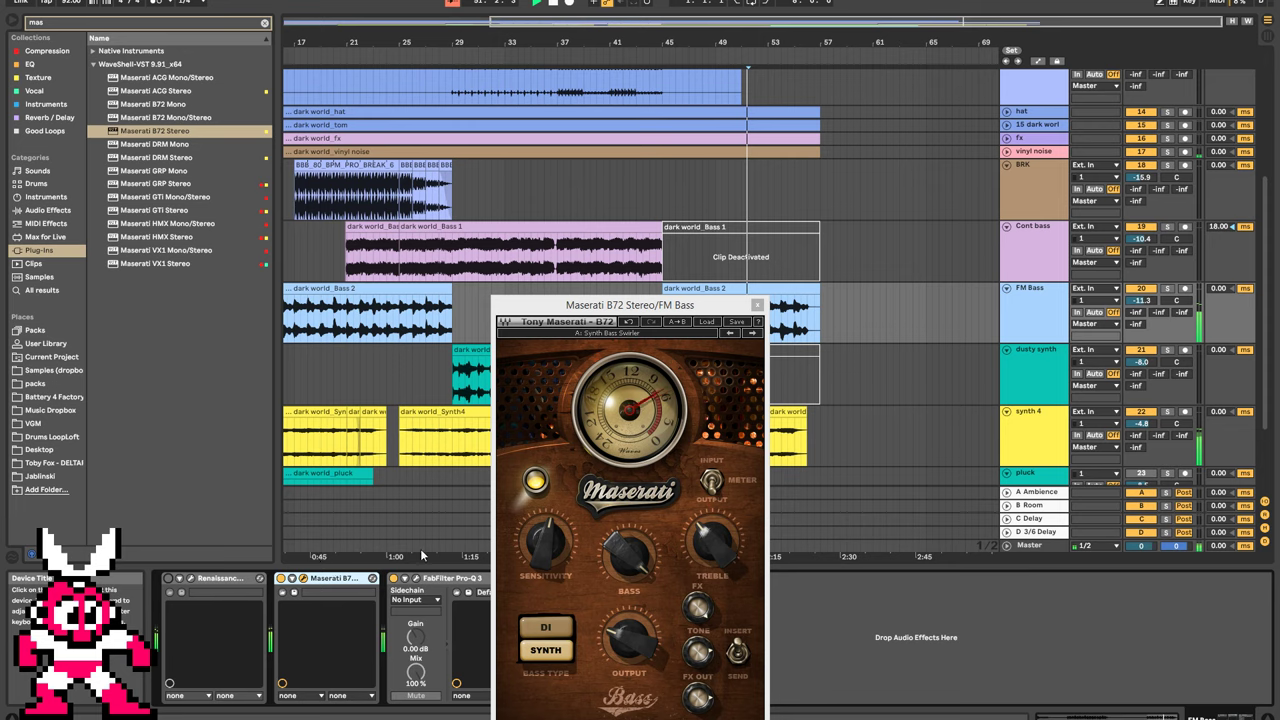
# Solo the FM Bass track, adjust Maserati B72's sensitivity to about 42 and unsolo the track.
pyautogui.click(1167, 289)
pyautogui.moveTo(543, 564); pyautogui.dragTo(545, 556)
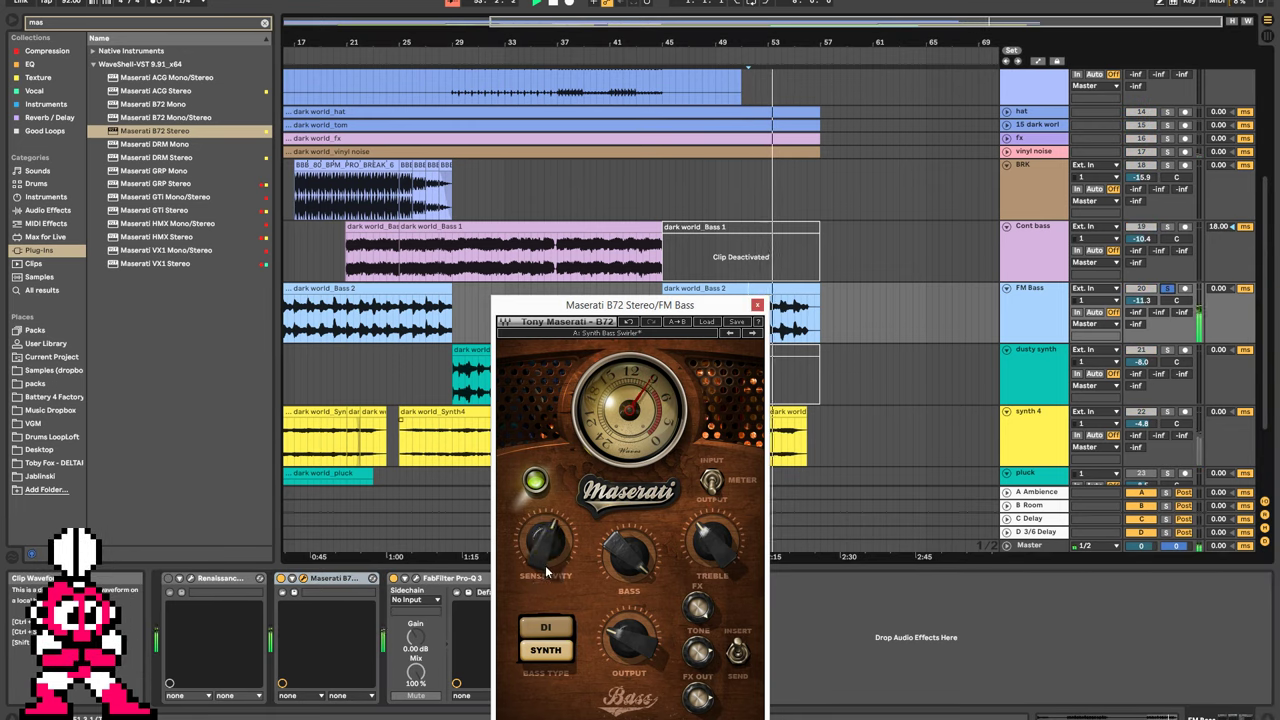
pyautogui.moveTo(545, 542); pyautogui.dragTo(545, 547)
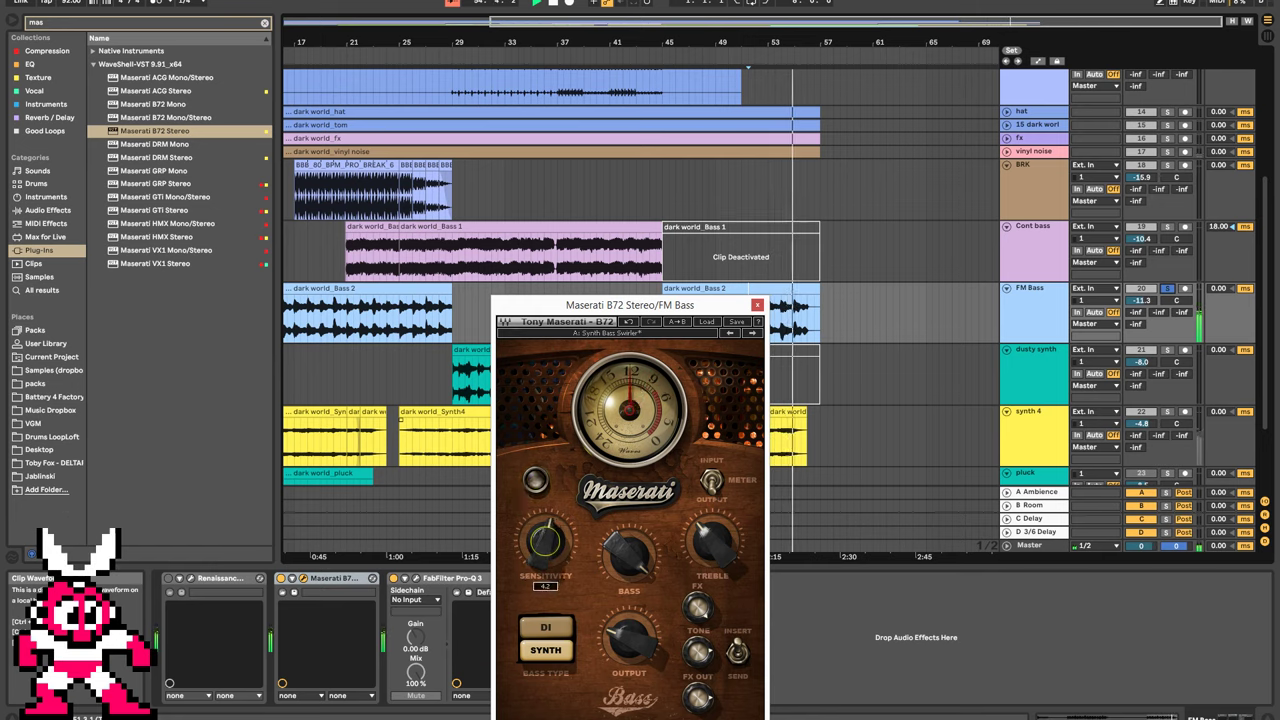
pyautogui.click(1168, 290)
# Play the song from bar 45, close the Maserati B72 window and compare the FM Bass with the plugin bypassed.
pyautogui.click(694, 289)
pyautogui.press('space')
pyautogui.press('space')
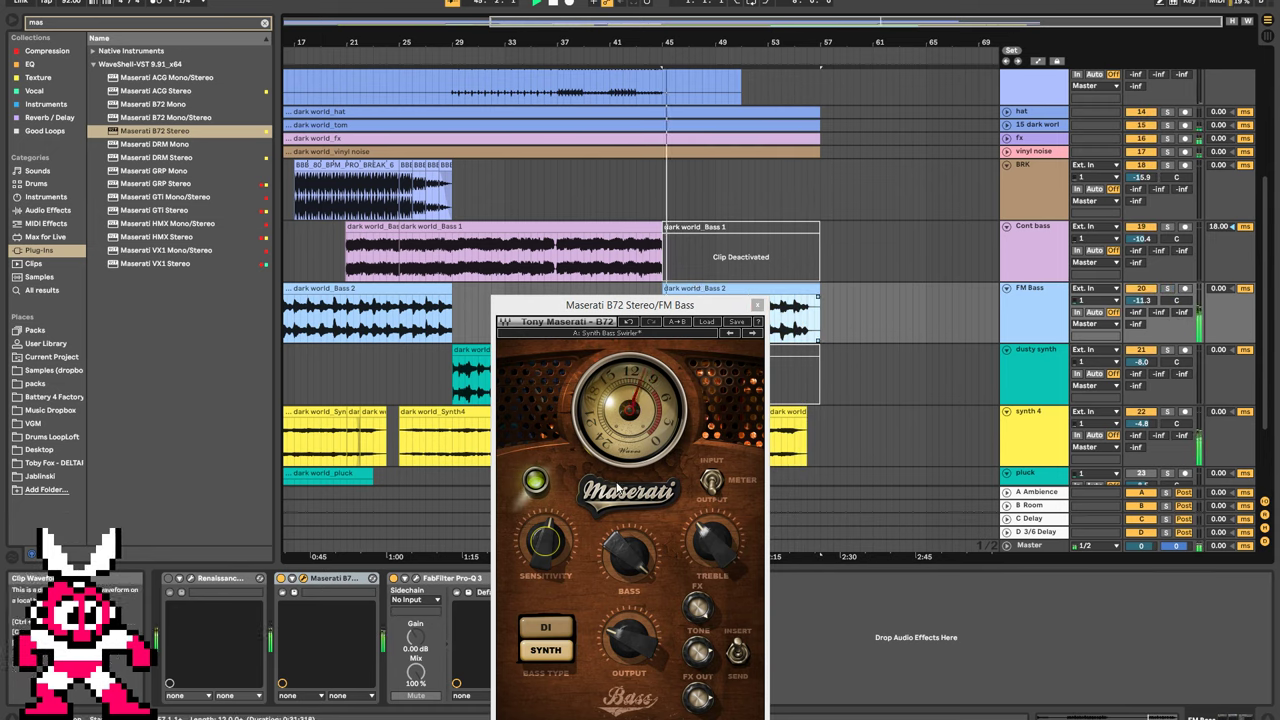
pyautogui.click(538, 556)
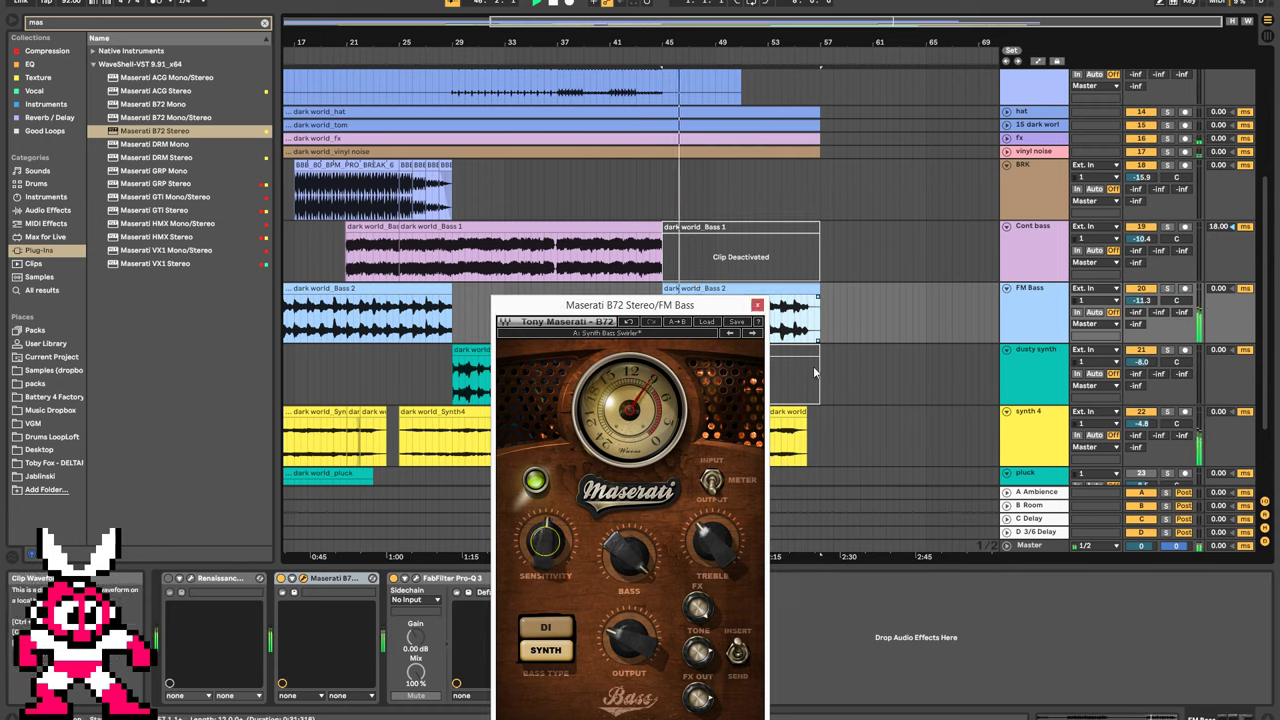
pyautogui.click(758, 305)
pyautogui.doubleClick(387, 20)
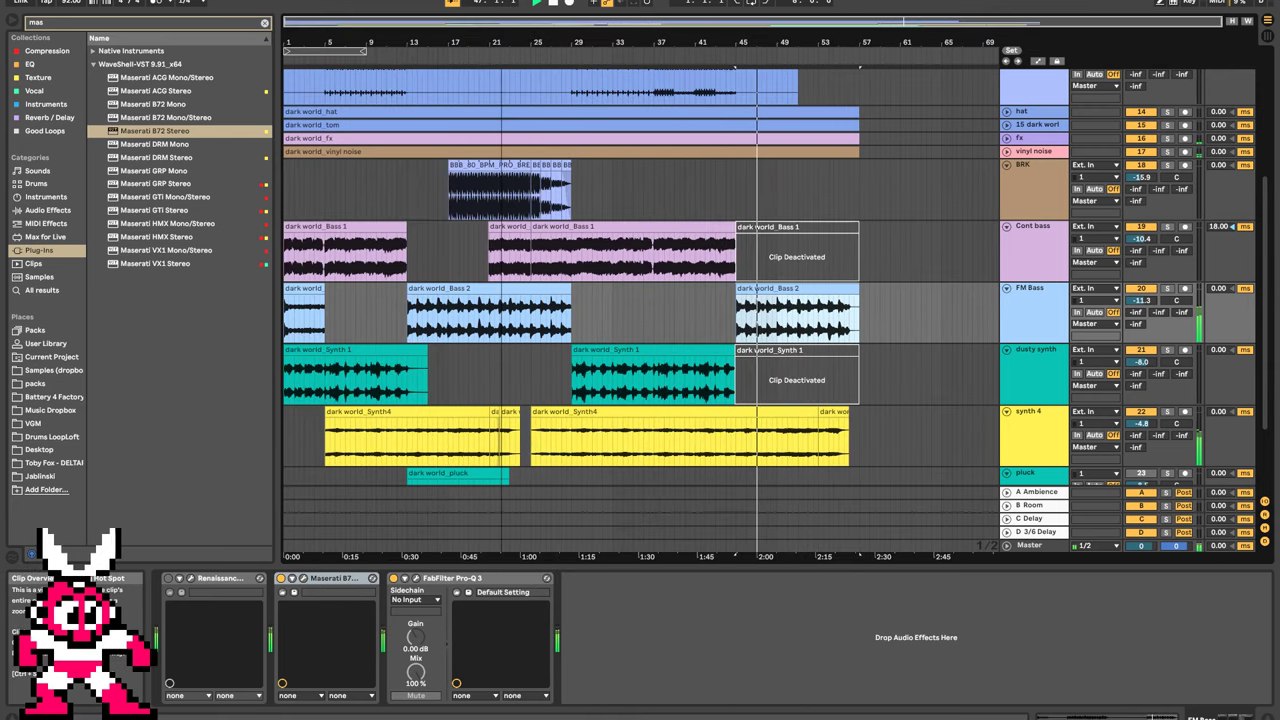
pyautogui.click(281, 579)
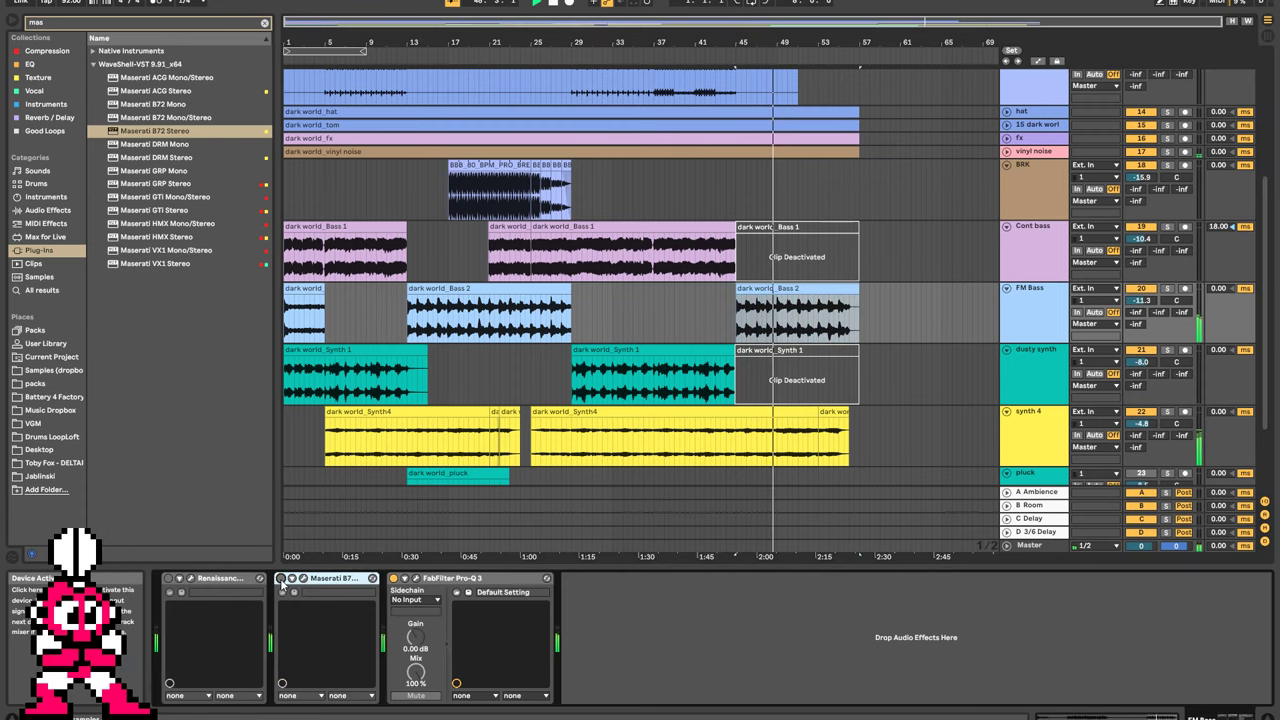
# Duplicate the FM Bass track and delete the upper copy's audio in bars 13–21 and from bar 45 onward.
pyautogui.click(1051, 308)
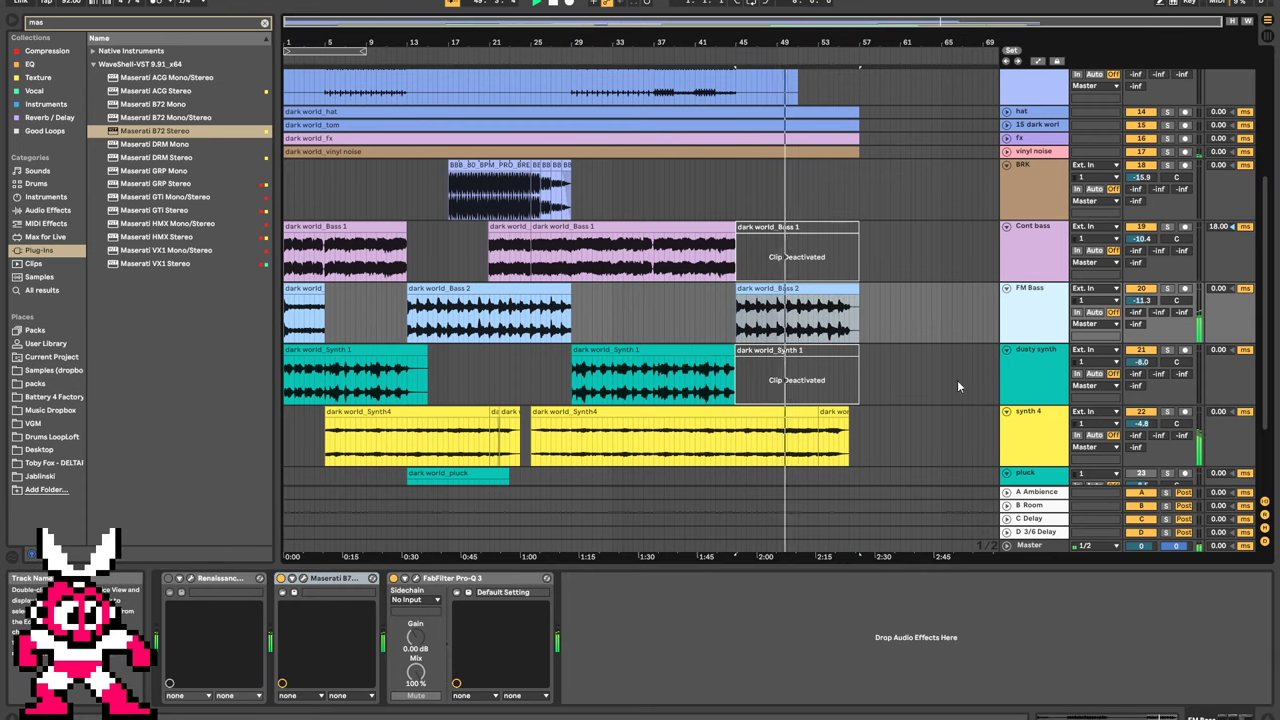
pyautogui.hotkey('ctrl', 'd')
pyautogui.press('Delete')
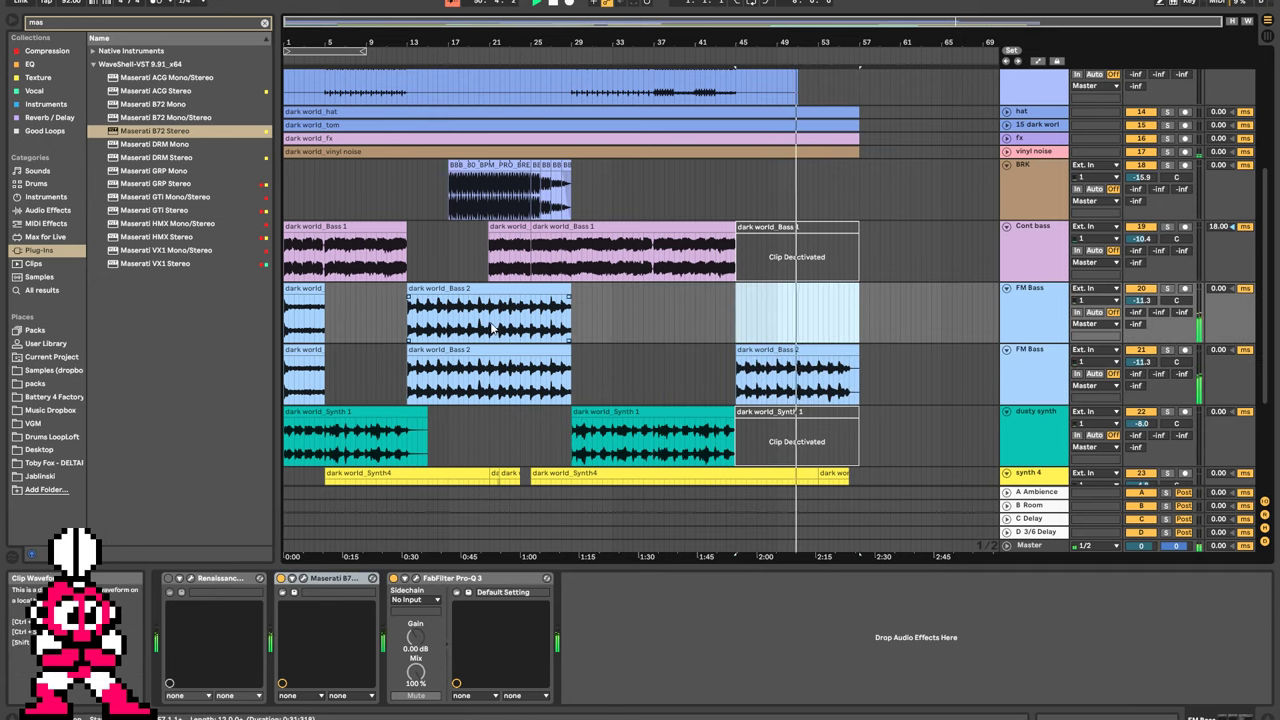
pyautogui.moveTo(484, 325); pyautogui.dragTo(393, 320)
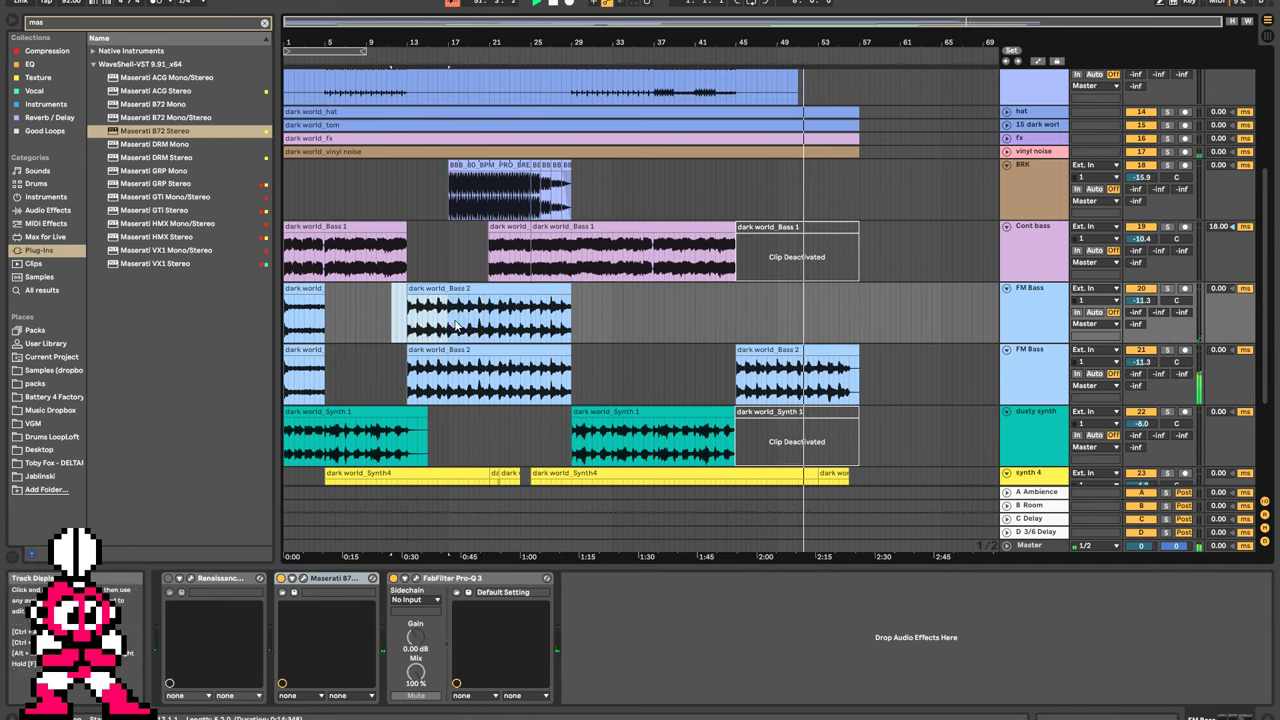
pyautogui.press('Delete')
# Delete the Bass 2 audio between bars 21 and 29 on the lower FM Bass track.
pyautogui.click(500, 385)
pyautogui.moveTo(503, 390); pyautogui.dragTo(573, 390)
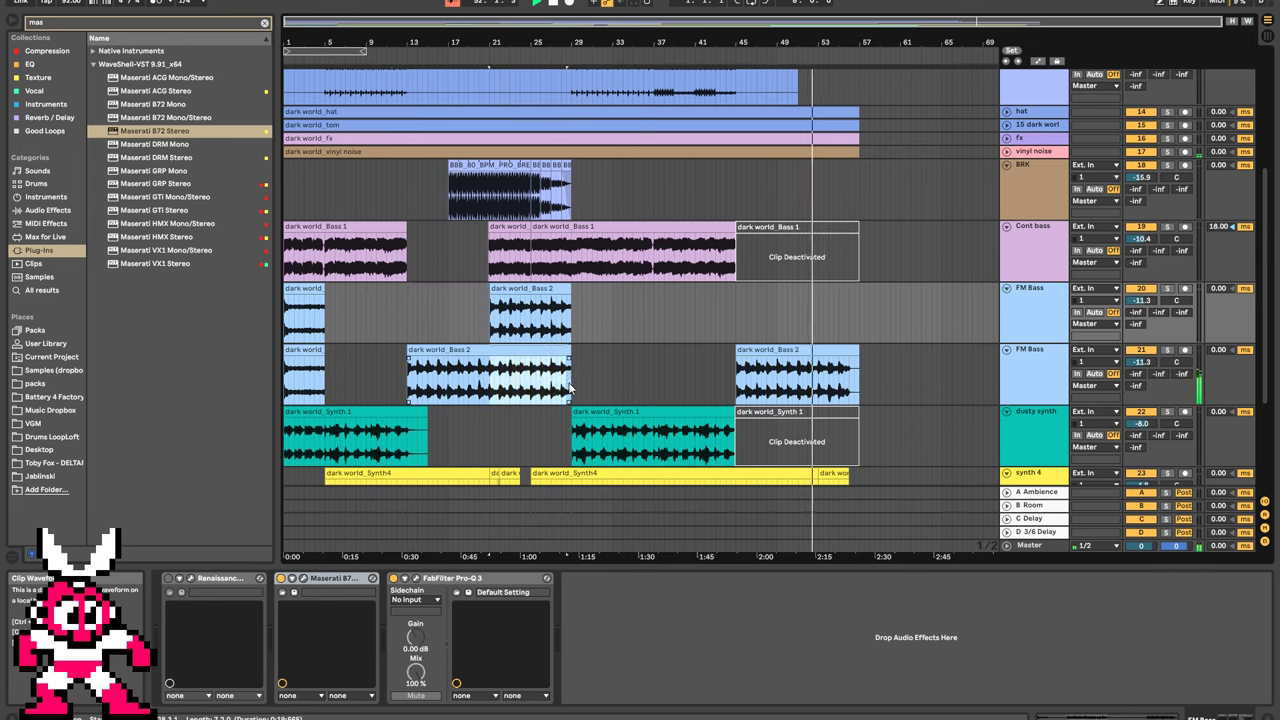
pyautogui.press('Delete')
pyautogui.click(778, 372)
pyautogui.click(766, 313)
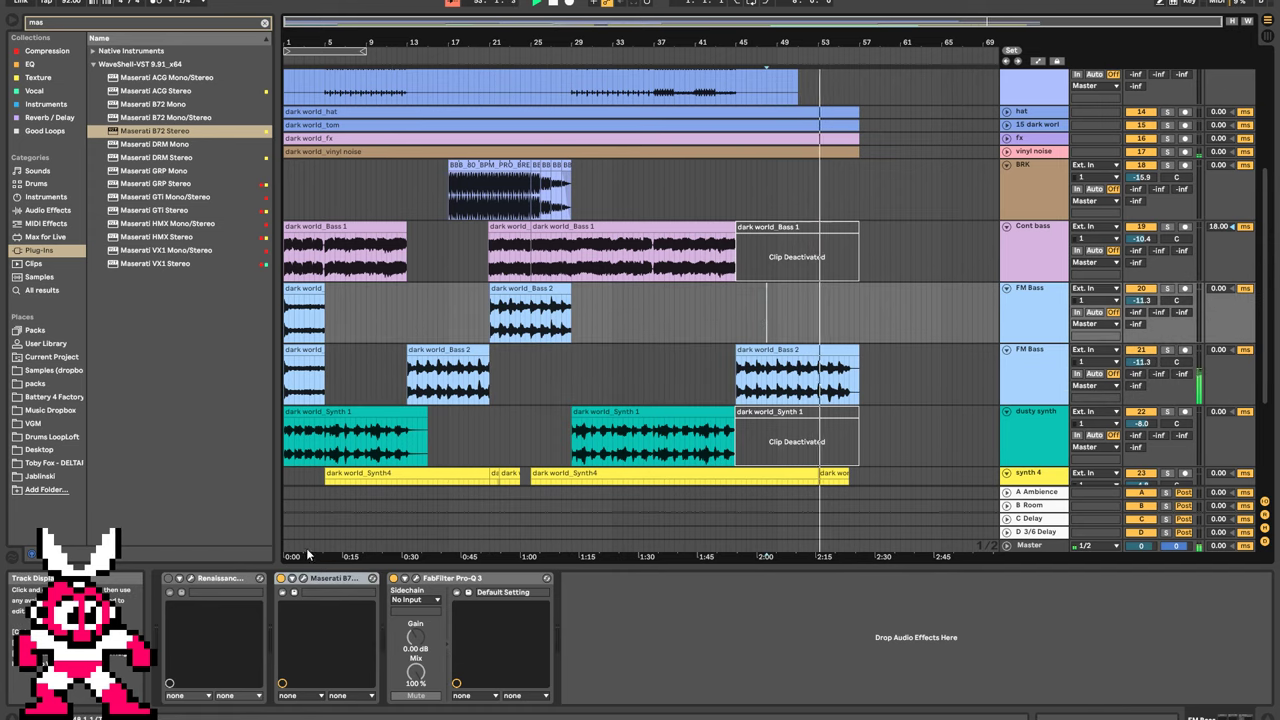
# Switch off Maserati B72 and switch on the Renaissance plugin on the upper FM Bass track, and play from about bar 20.
pyautogui.doubleClick(290, 578)
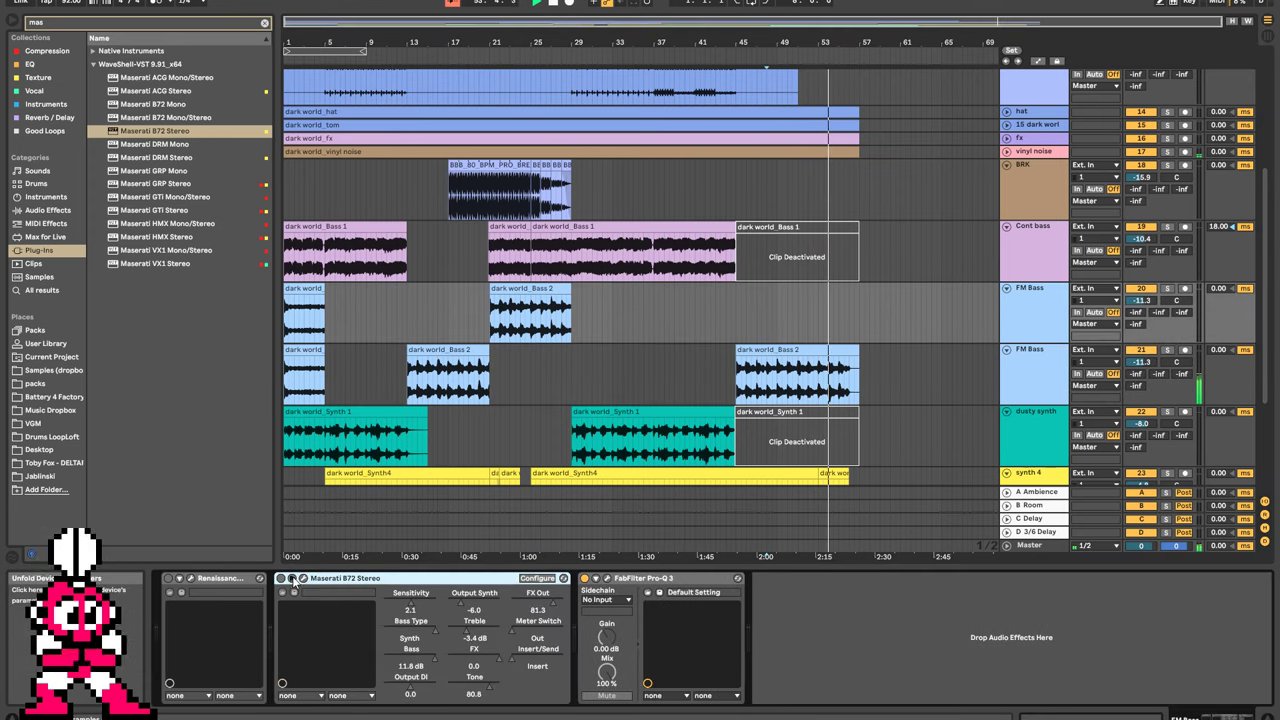
pyautogui.doubleClick(290, 578)
pyautogui.click(168, 579)
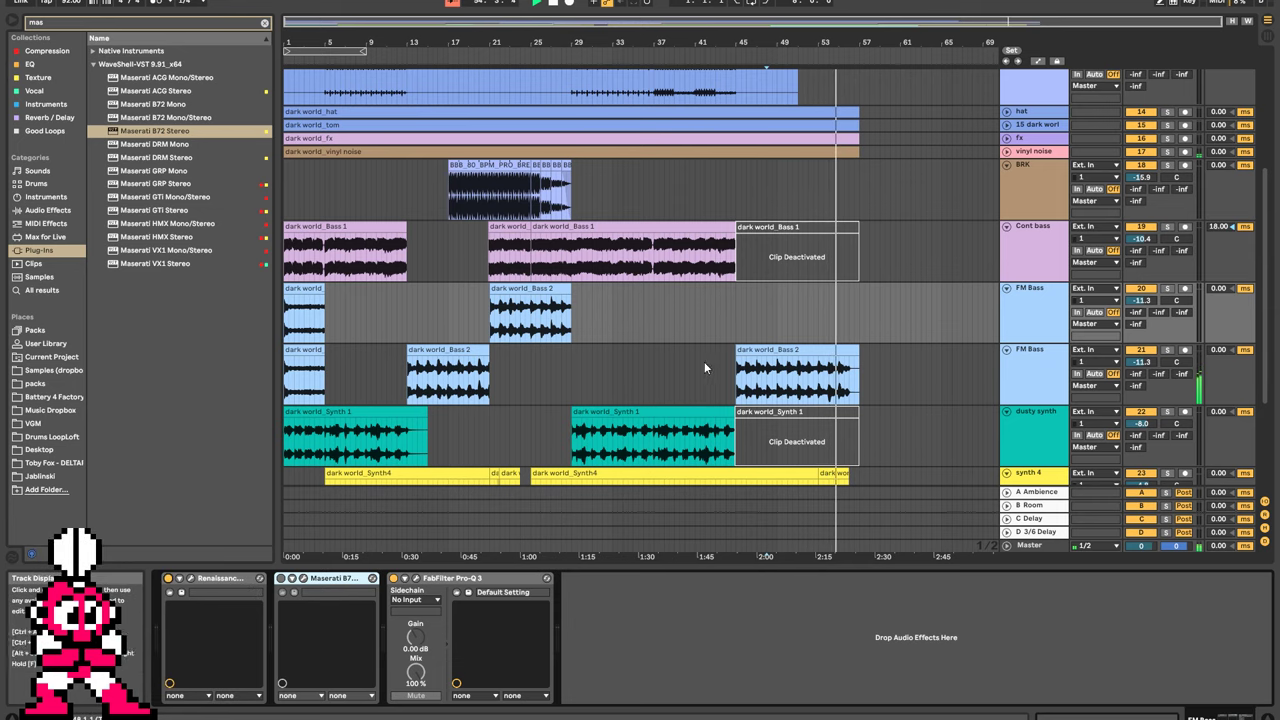
pyautogui.click(477, 321)
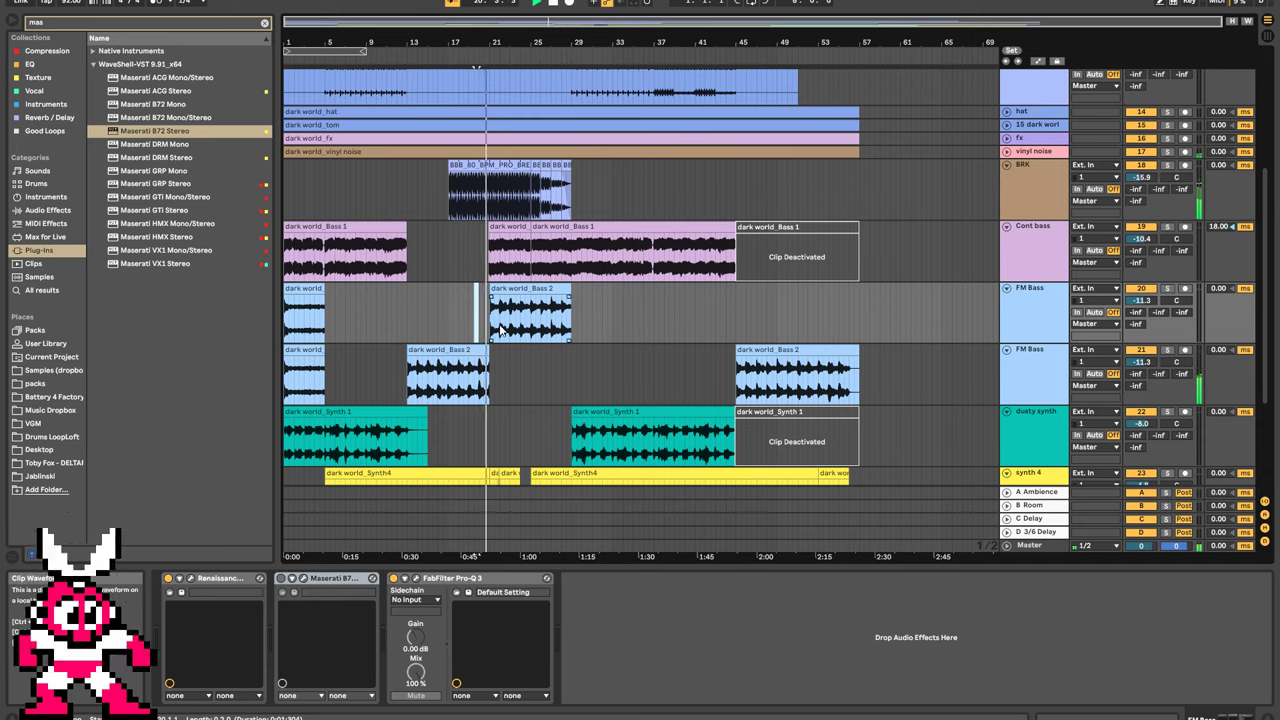
# Rename the lower FM Bass track as FM Bass Maserati and the upper one as FM Bass Axx.
pyautogui.doubleClick(1049, 364)
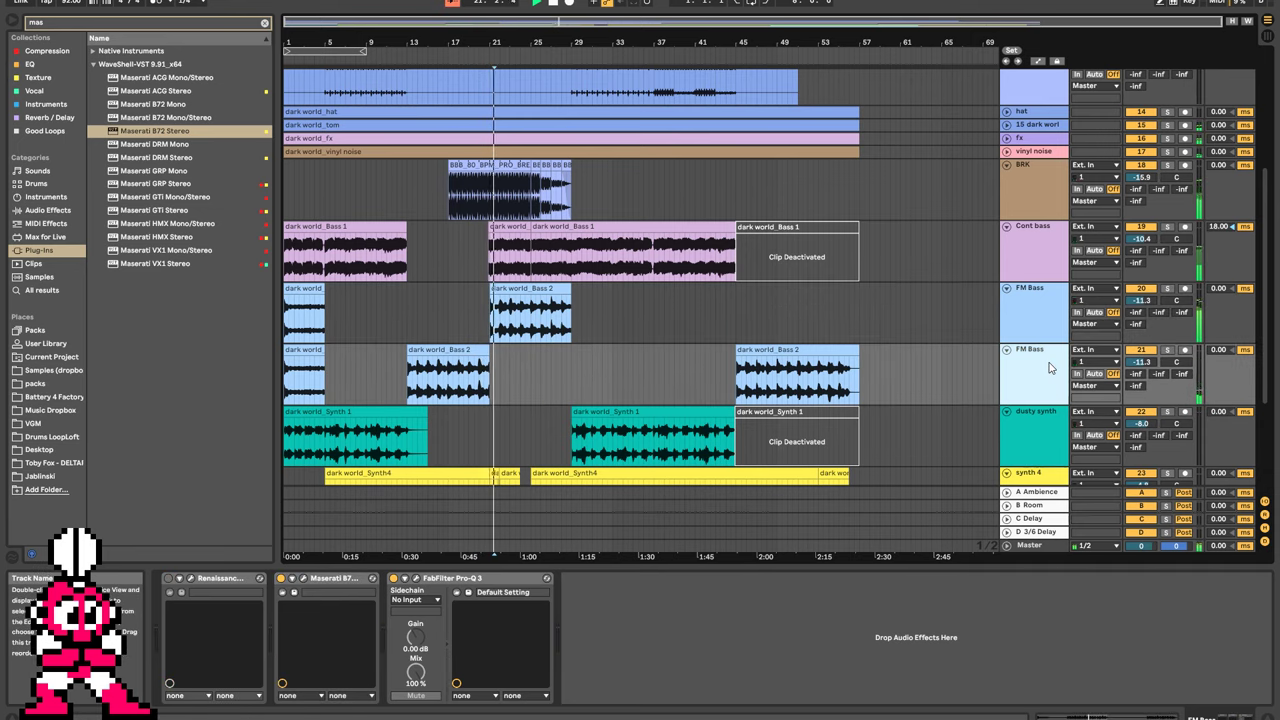
pyautogui.press('BackSpace')
pyautogui.press('Escape')
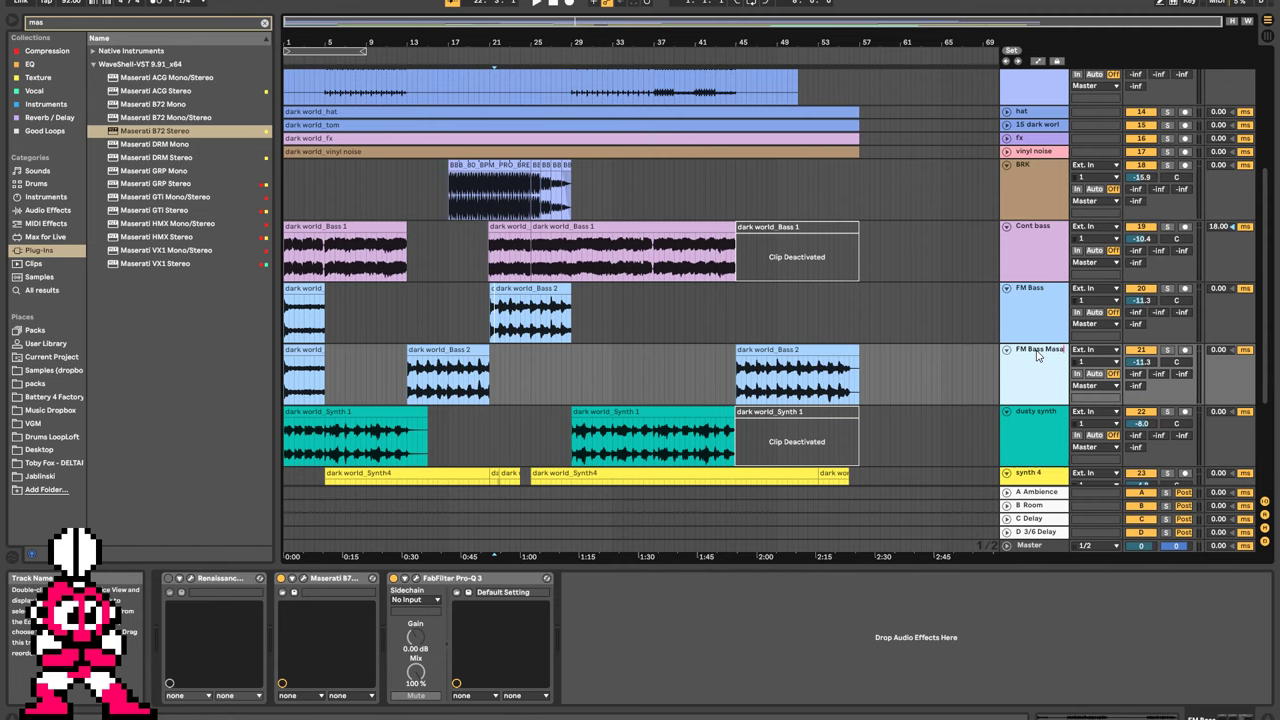
pyautogui.click(1036, 308)
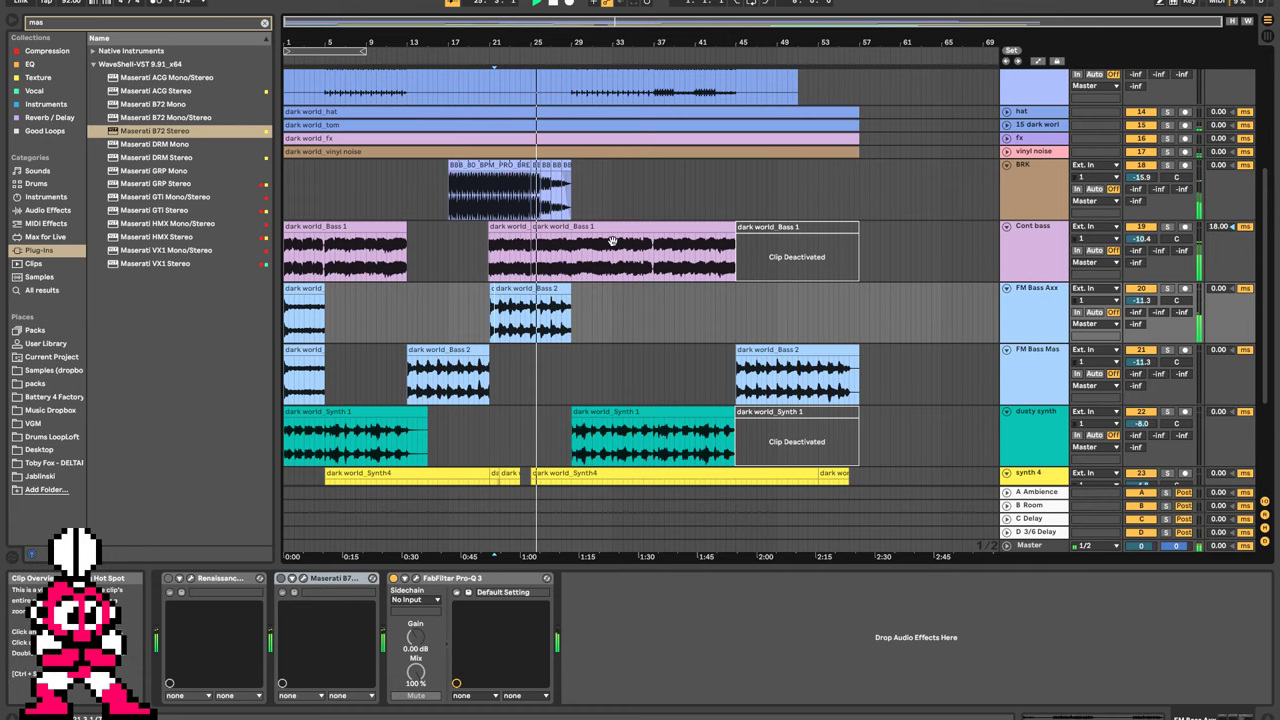
# Extend the second FM Bass Axx clip's start to bar 21 and copy the clip to FM Bass Maserati at the same position.
pyautogui.click(524, 287)
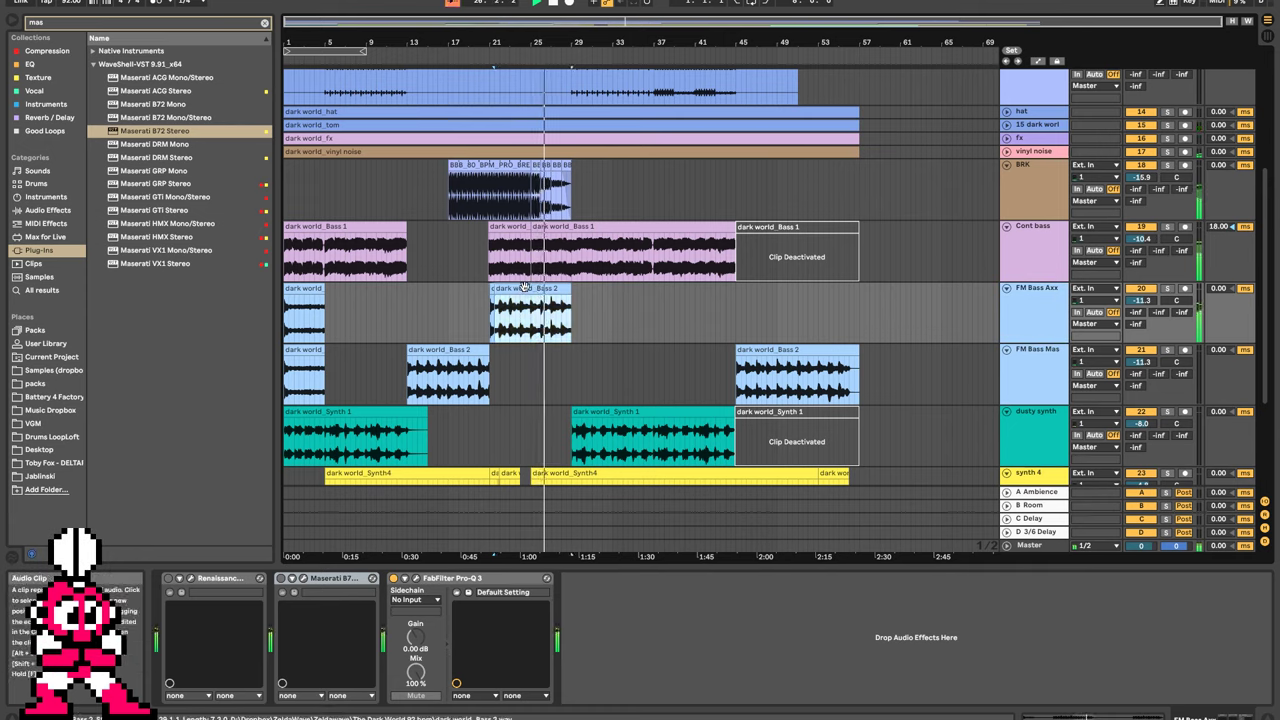
pyautogui.moveTo(492, 288); pyautogui.dragTo(489, 288)
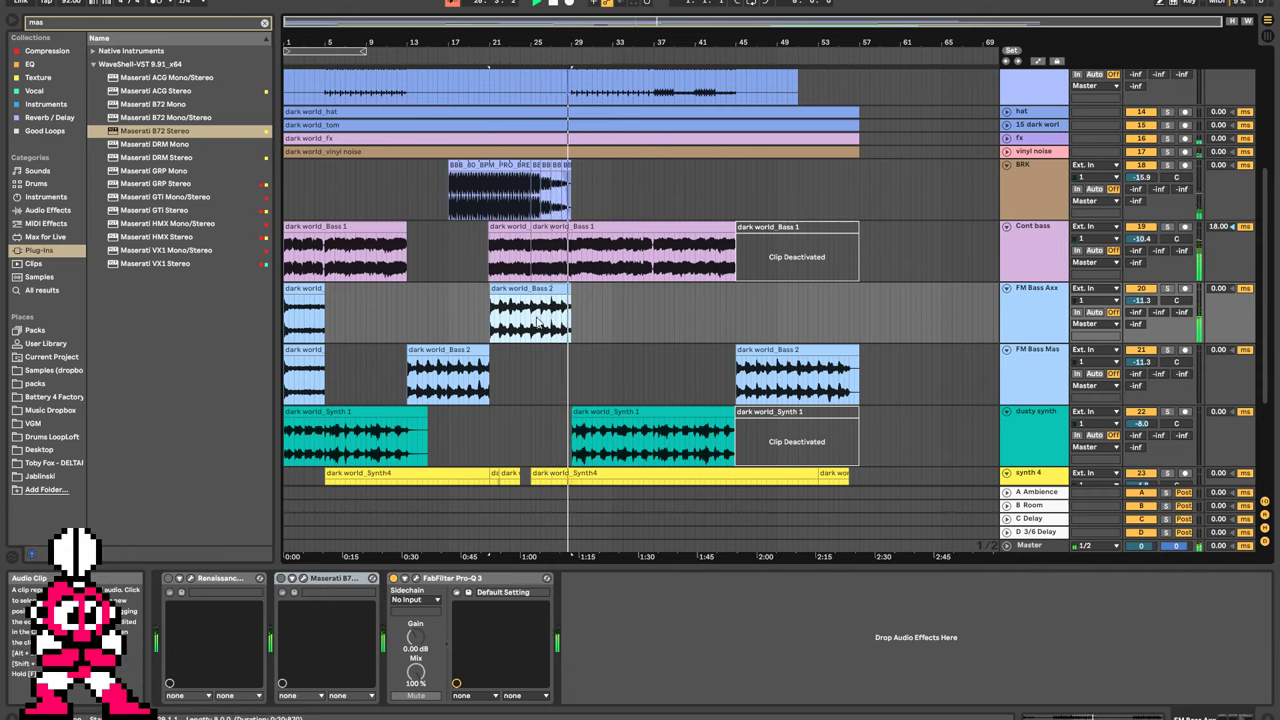
pyautogui.click(496, 381)
pyautogui.hotkey('ctrl', 'v')
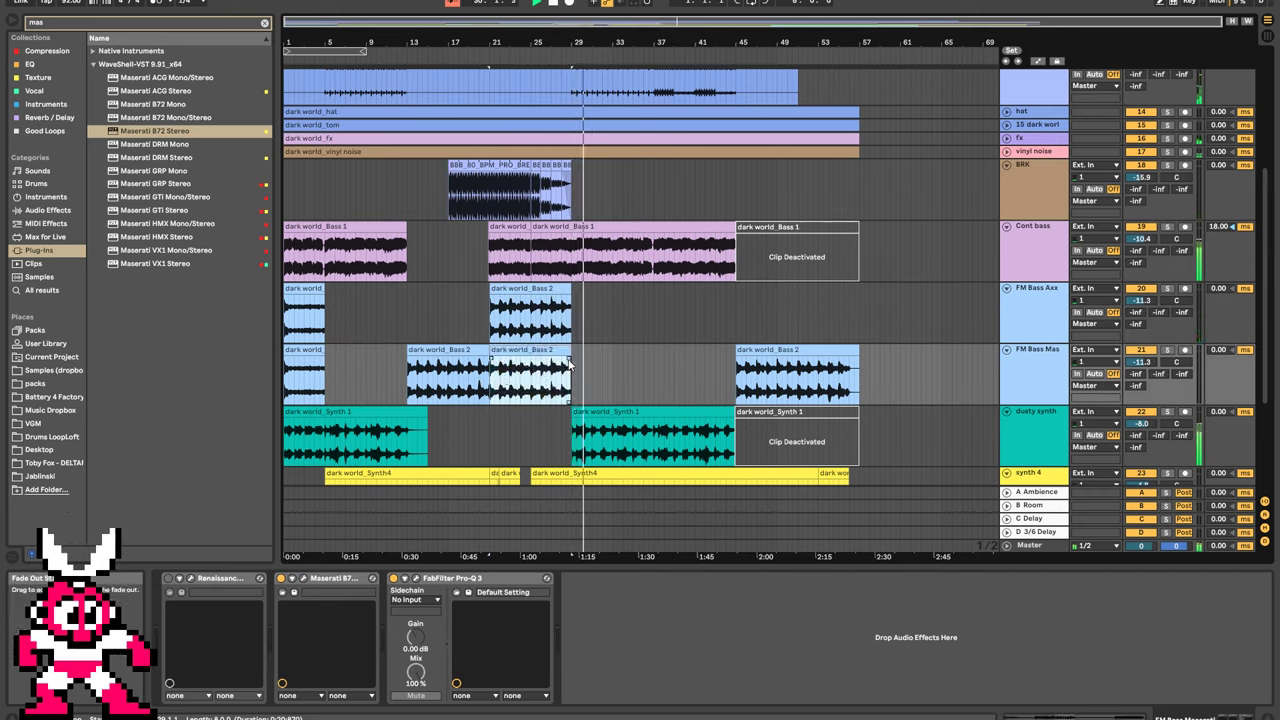
# Crossfade bars 21–29 by fading out the FM Bass Maserati clip and fading in the FM Bass Axx clip over their full lengths.
pyautogui.moveTo(569, 365); pyautogui.dragTo(490, 357)
pyautogui.moveTo(490, 298); pyautogui.dragTo(589, 297)
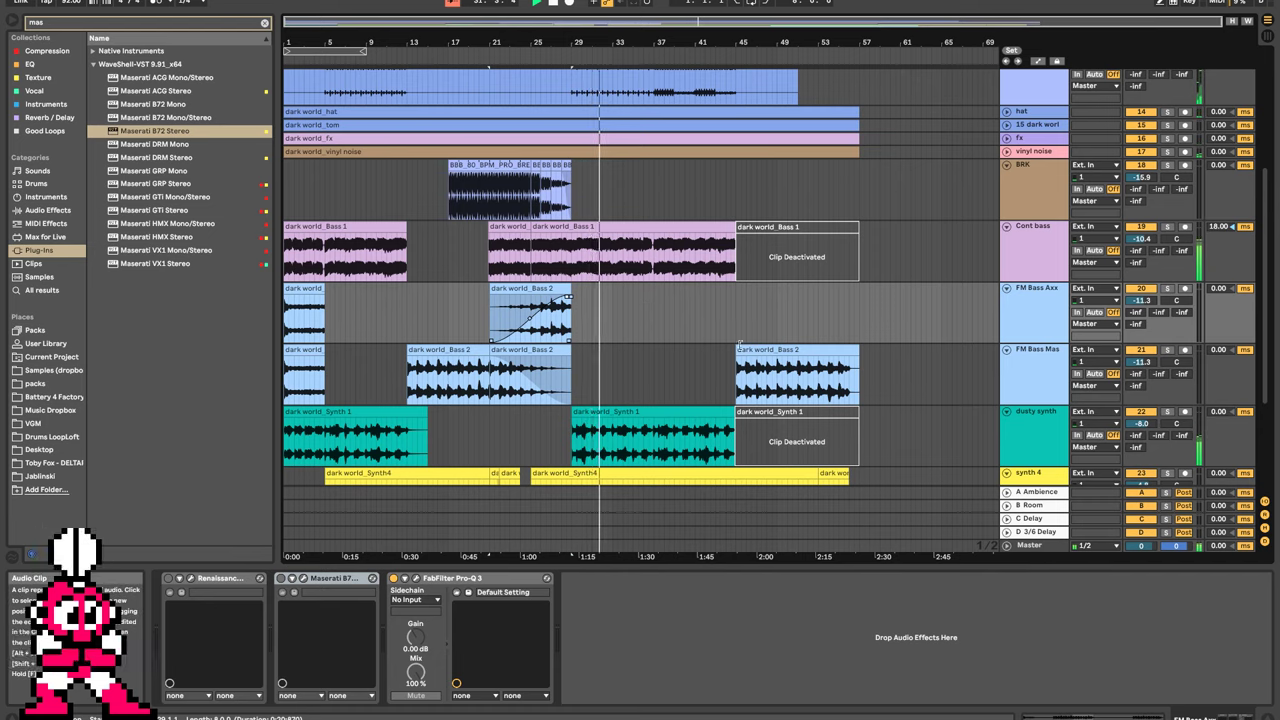
# Search for "kick", insert Kickstart-64bit after the Renaissance plugin on Cont bass and try its second and third curves.
pyautogui.click(715, 388)
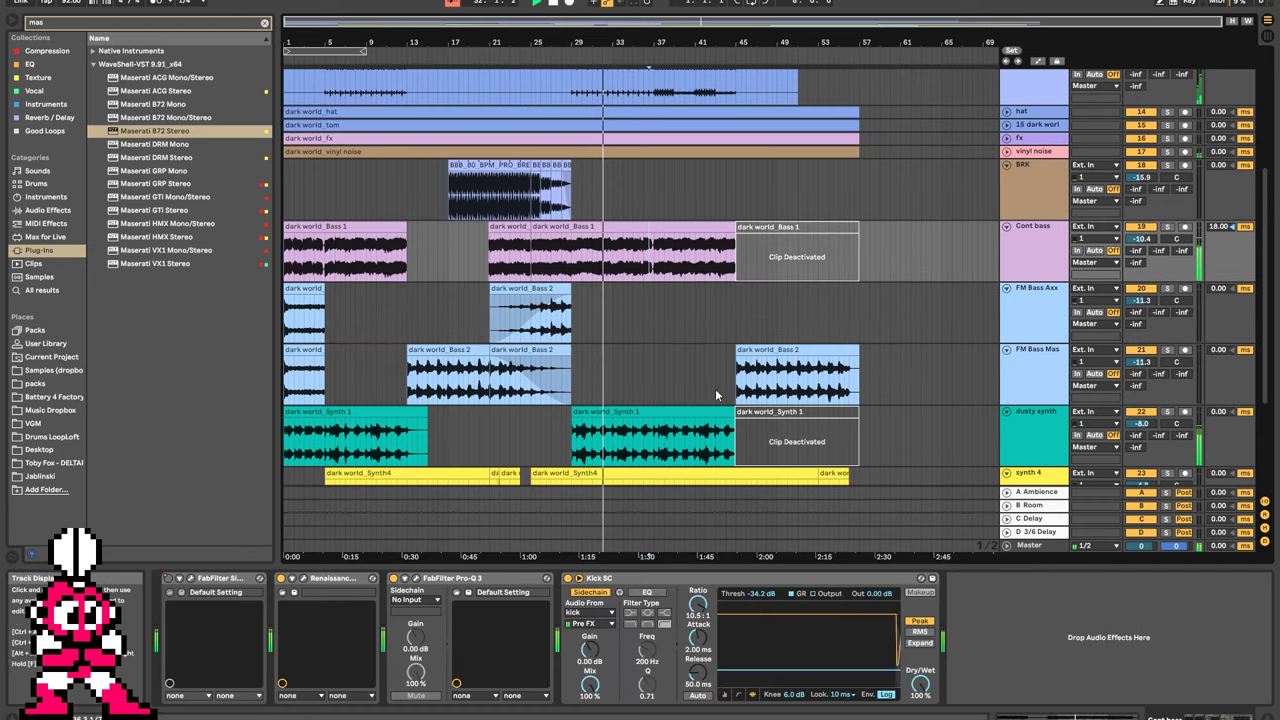
pyautogui.click(281, 578)
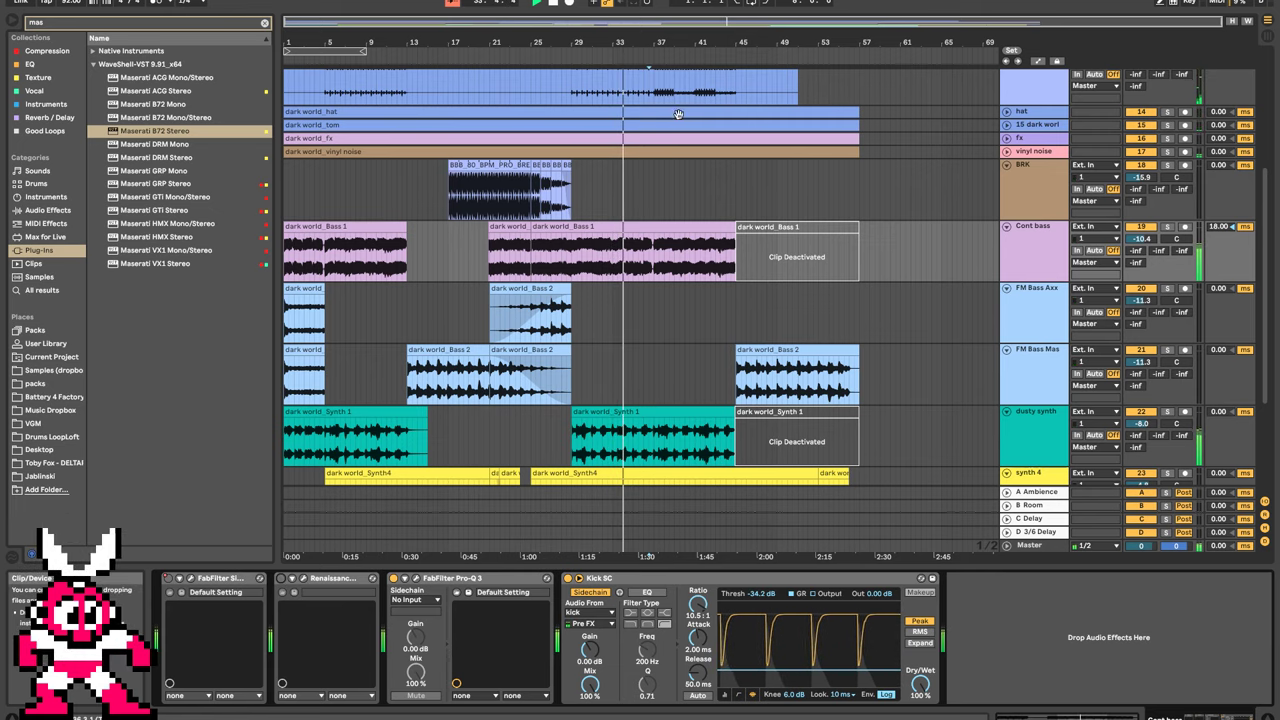
pyautogui.click(104, 22)
pyautogui.write('kick')
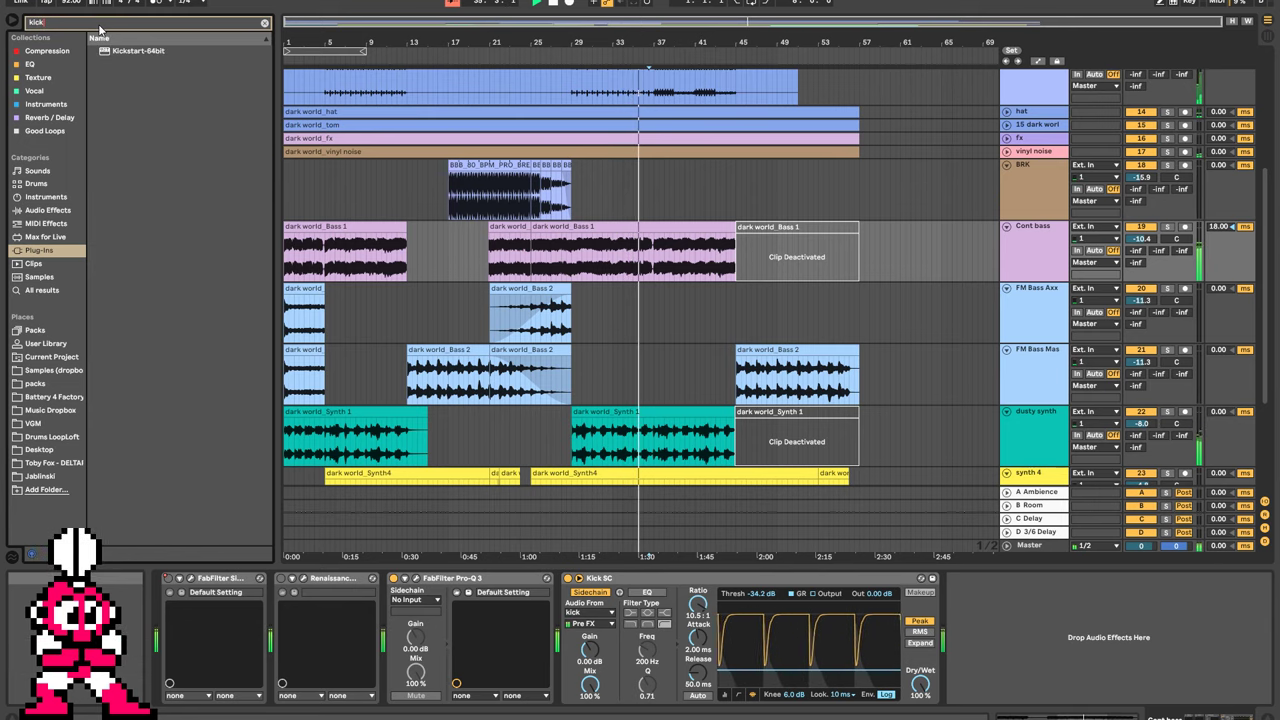
pyautogui.doubleClick(124, 51)
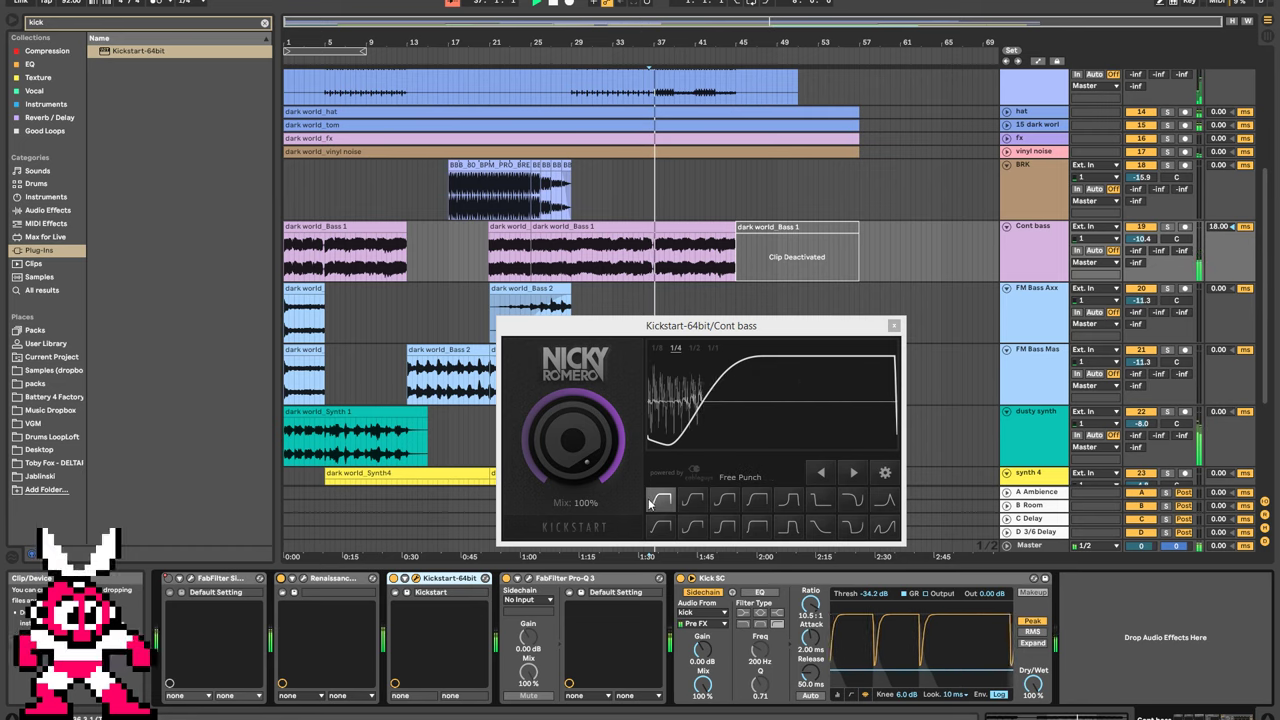
pyautogui.click(692, 500)
pyautogui.click(726, 502)
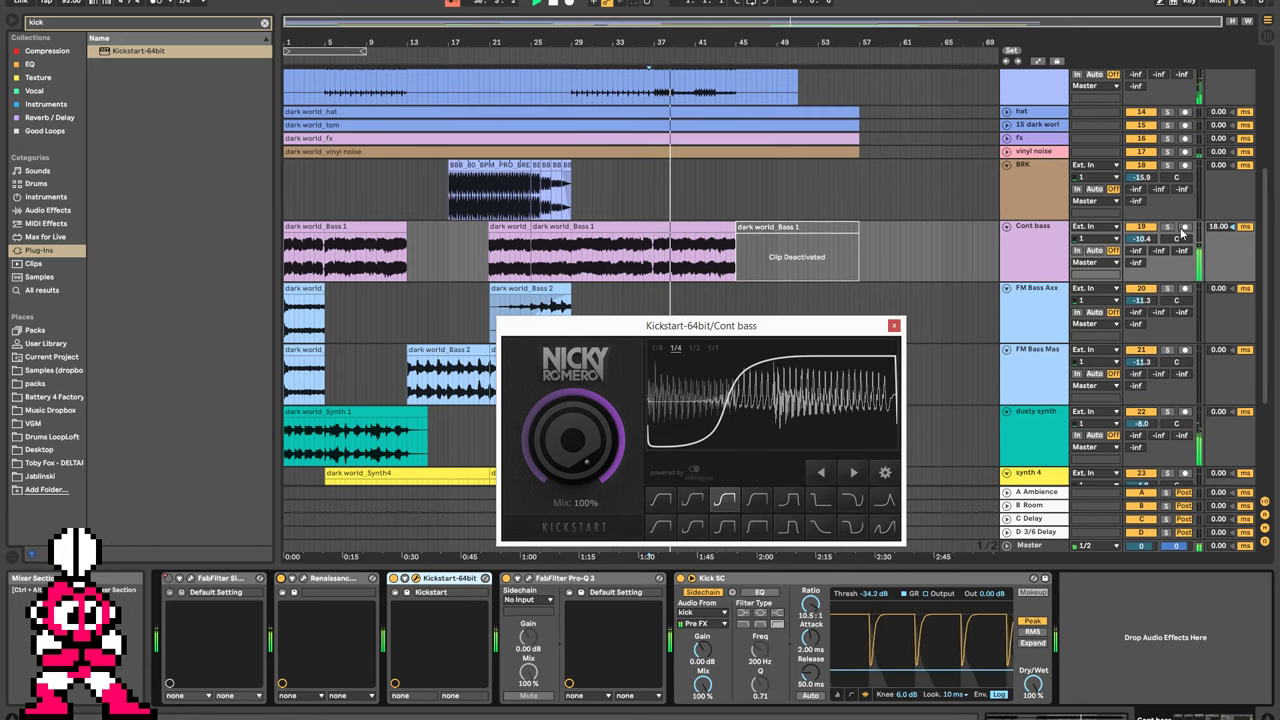
# Solo Cont bass together with the snare and kick tracks, and try adding ride to the solo.
pyautogui.scroll(3, 1170, 170)
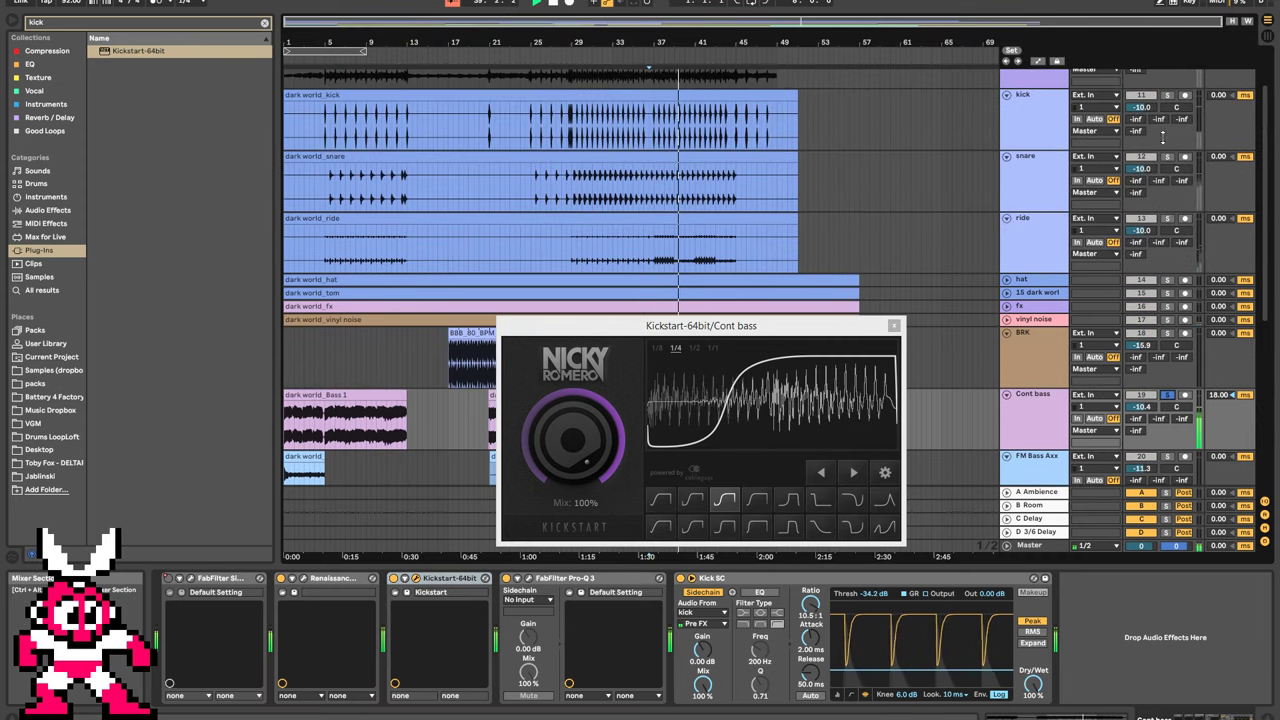
pyautogui.keyDown('ctrl'); pyautogui.click(1168, 157); pyautogui.keyUp('ctrl')
pyautogui.keyDown('ctrl'); pyautogui.click(1172, 97); pyautogui.keyUp('ctrl')
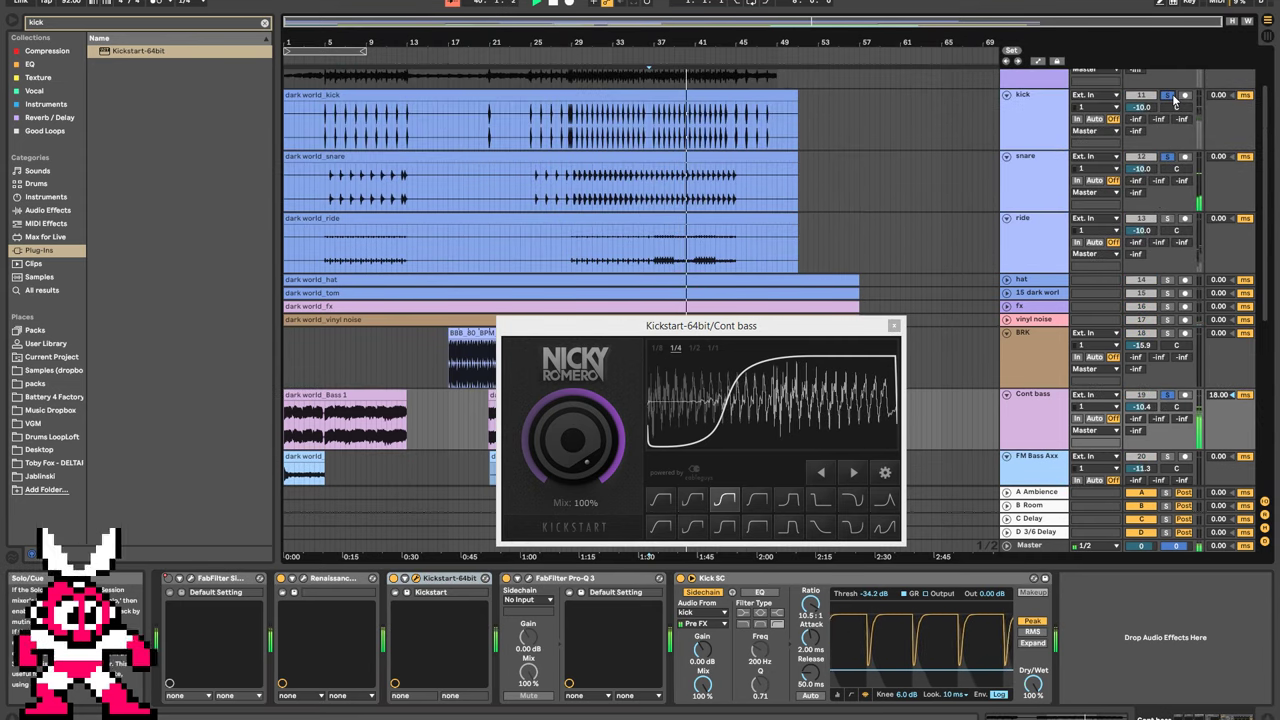
pyautogui.keyDown('ctrl'); pyautogui.click(1168, 219); pyautogui.keyUp('ctrl')
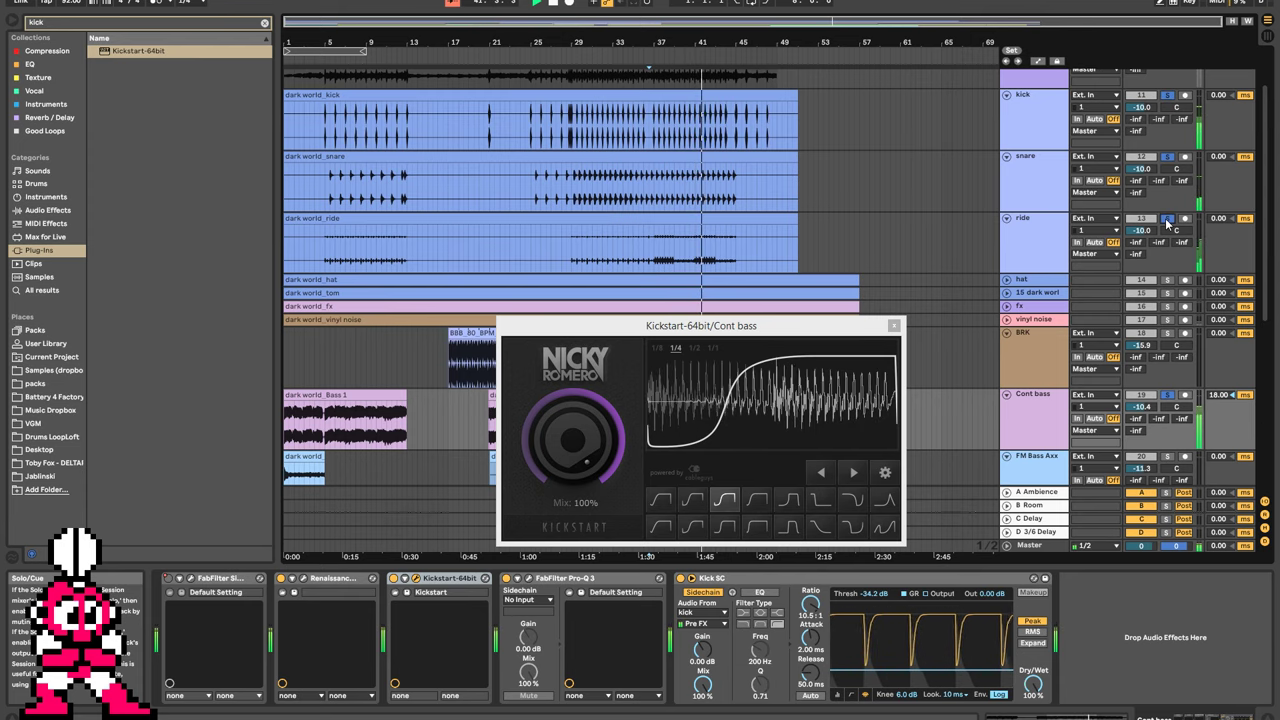
# Move the Kickstart window off the Cont bass clips and audition its first-row ducking curves, including Free Punch and Classic Chain.
pyautogui.scroll(-2, 993, 188)
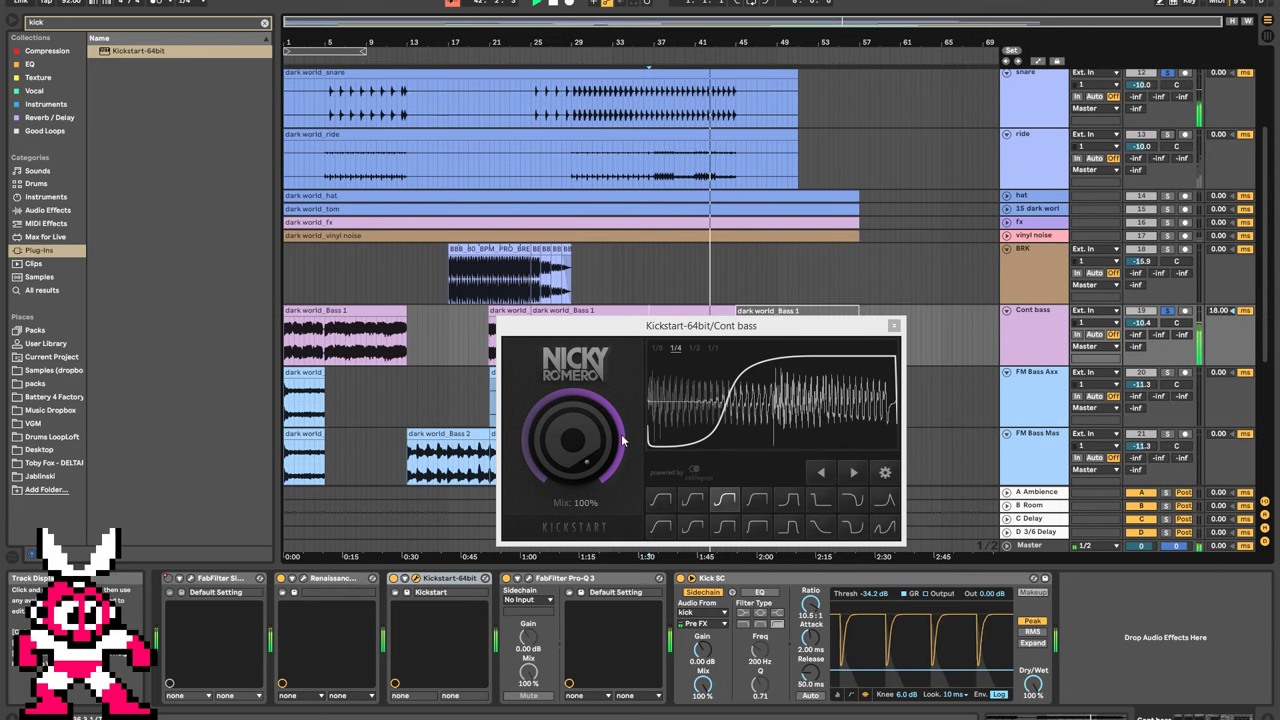
pyautogui.moveTo(733, 328); pyautogui.dragTo(510, 410)
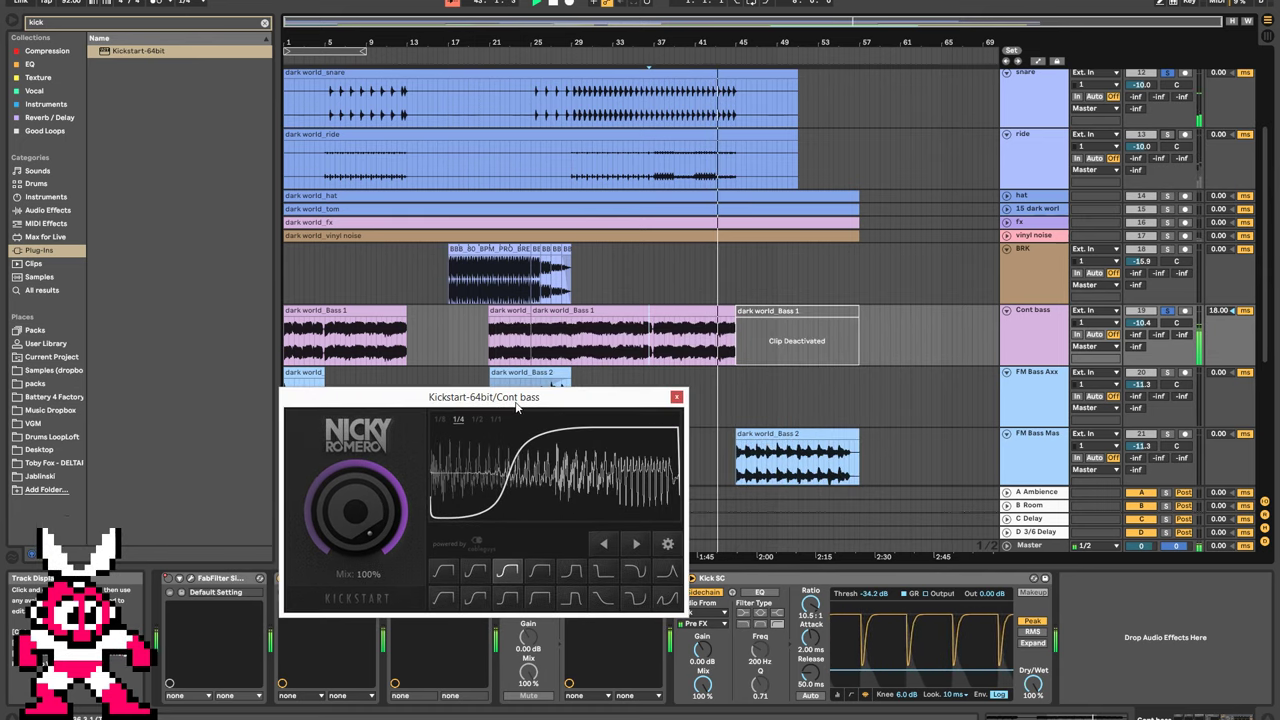
pyautogui.click(571, 572)
pyautogui.click(510, 572)
pyautogui.click(539, 571)
pyautogui.click(444, 573)
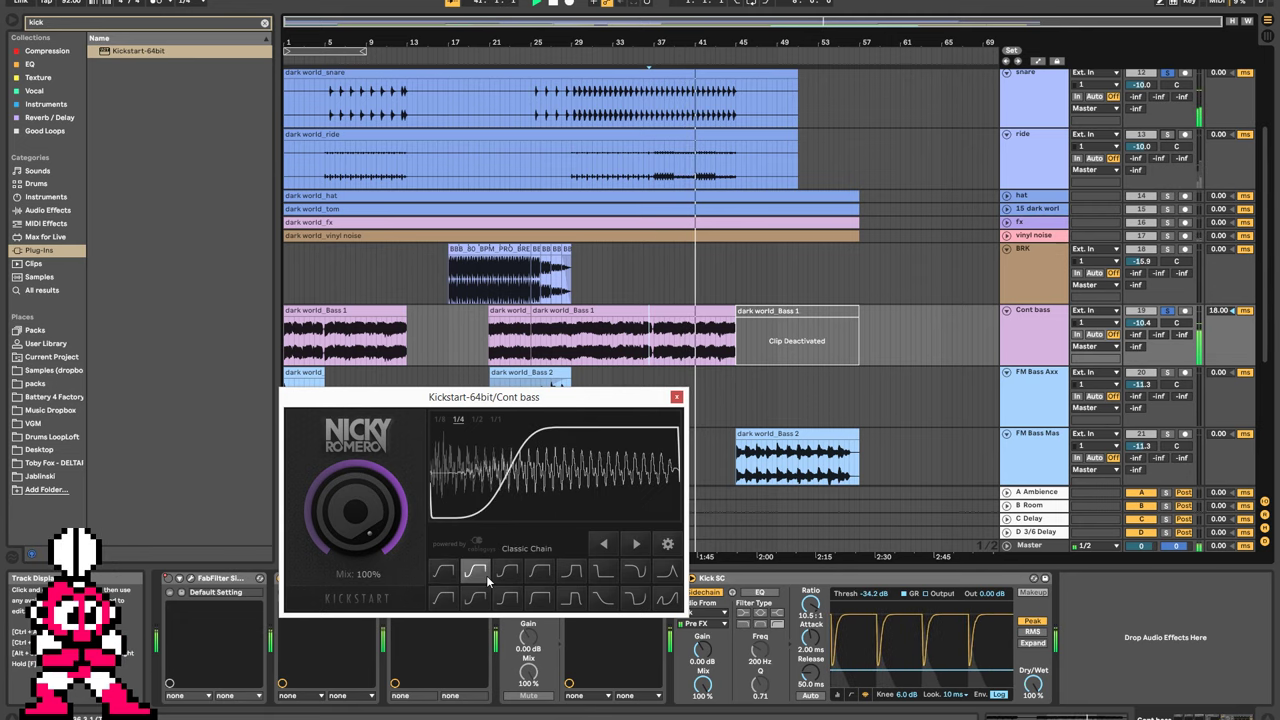
pyautogui.click(484, 575)
pyautogui.click(505, 577)
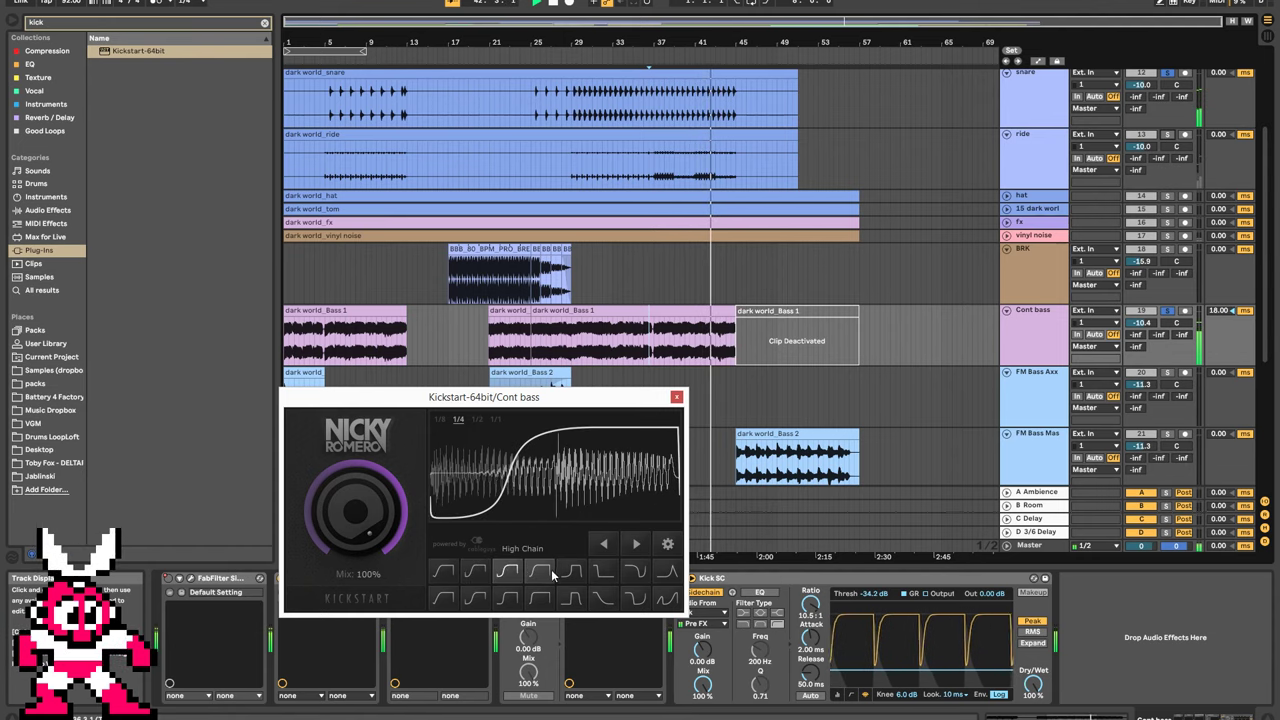
pyautogui.click(444, 572)
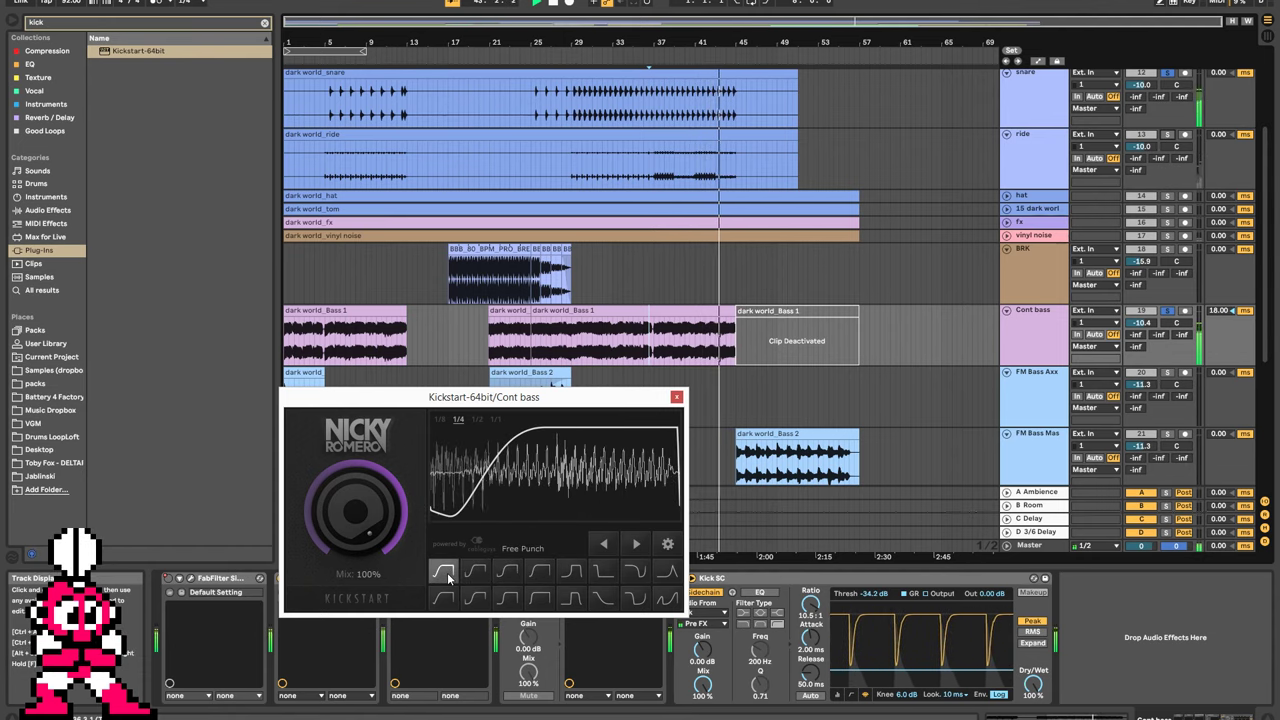
pyautogui.click(571, 572)
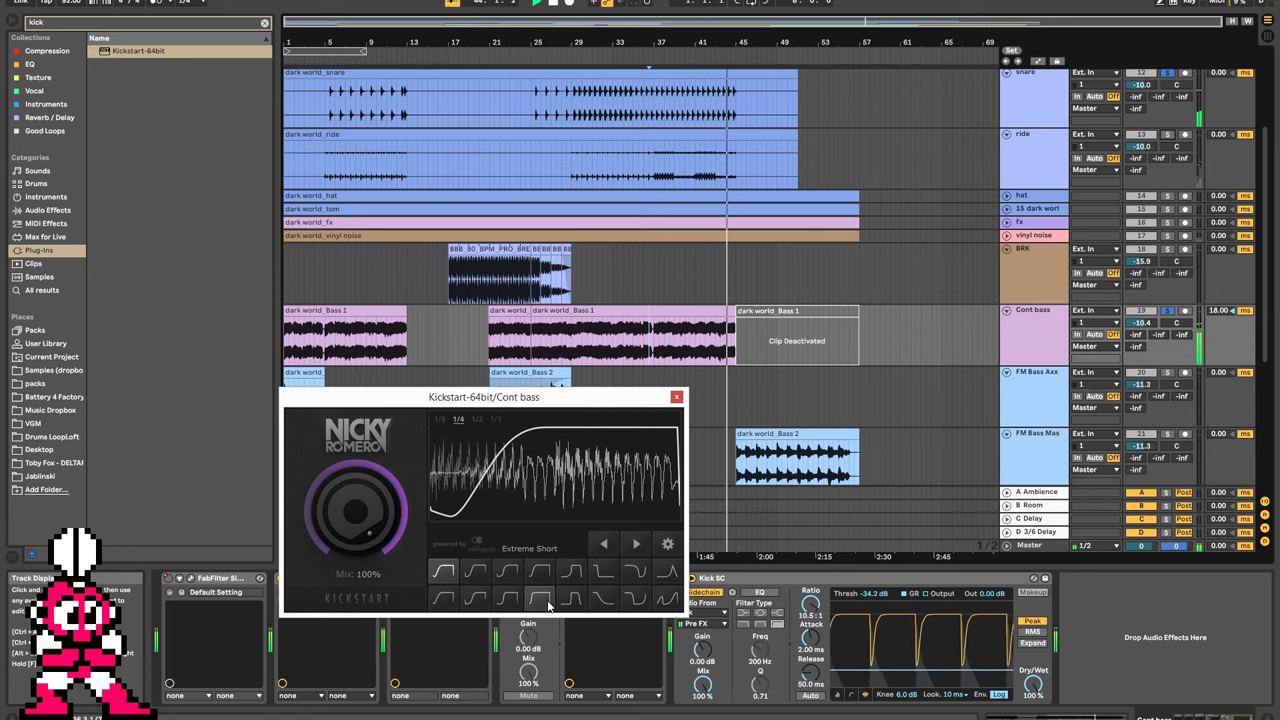
# Audition Kickstart's second-row curves such as Extreme Short and Quick Chain, choose Tighter, and close and reopen the plugin window.
pyautogui.click(540, 598)
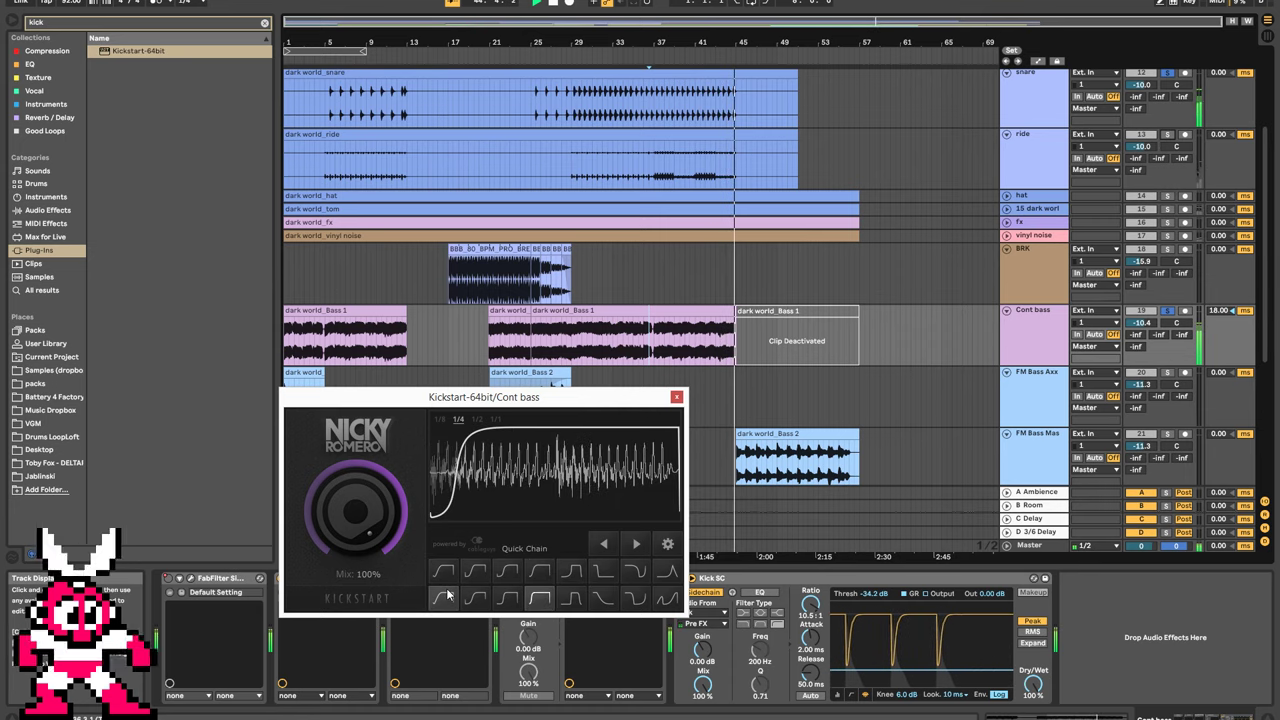
pyautogui.click(475, 598)
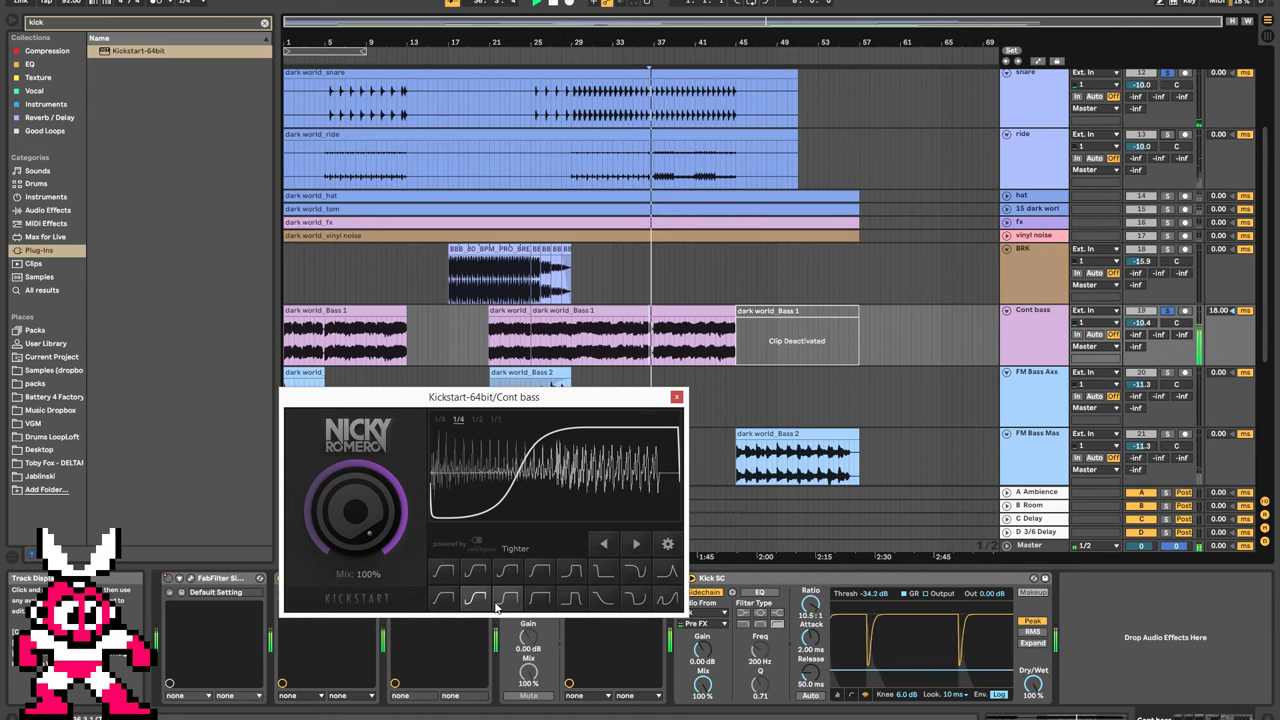
pyautogui.click(443, 599)
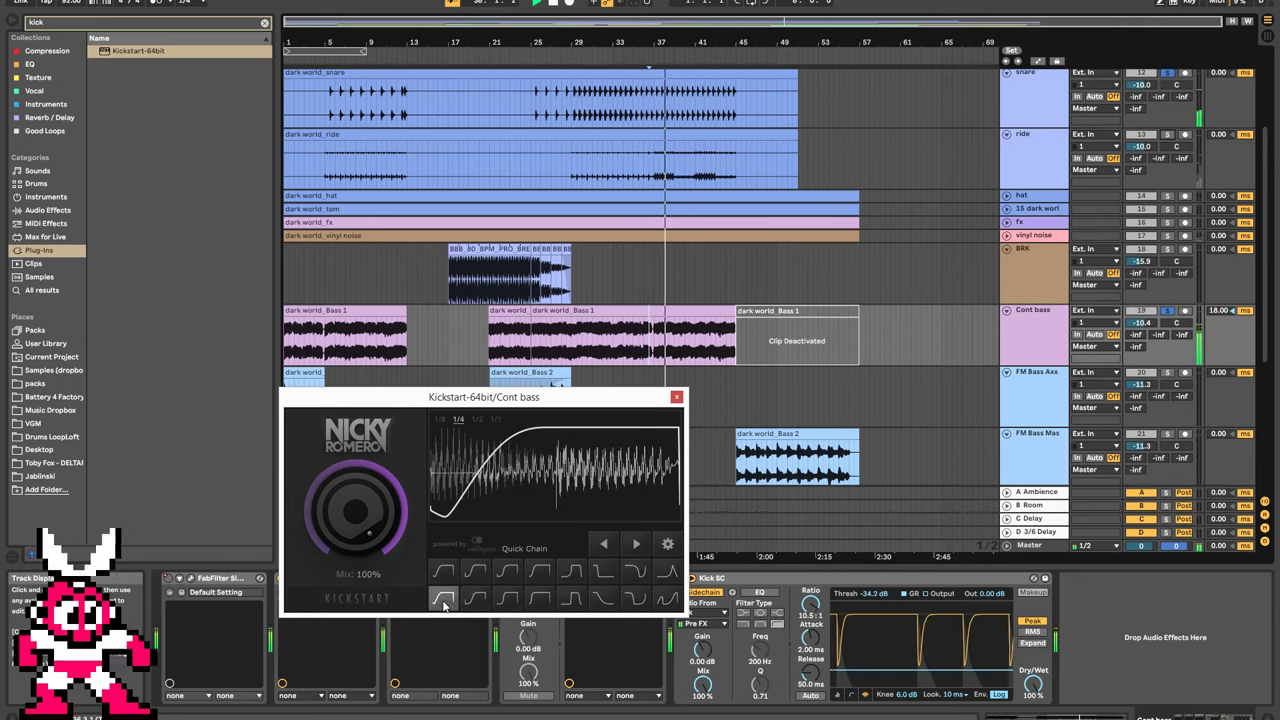
pyautogui.click(507, 599)
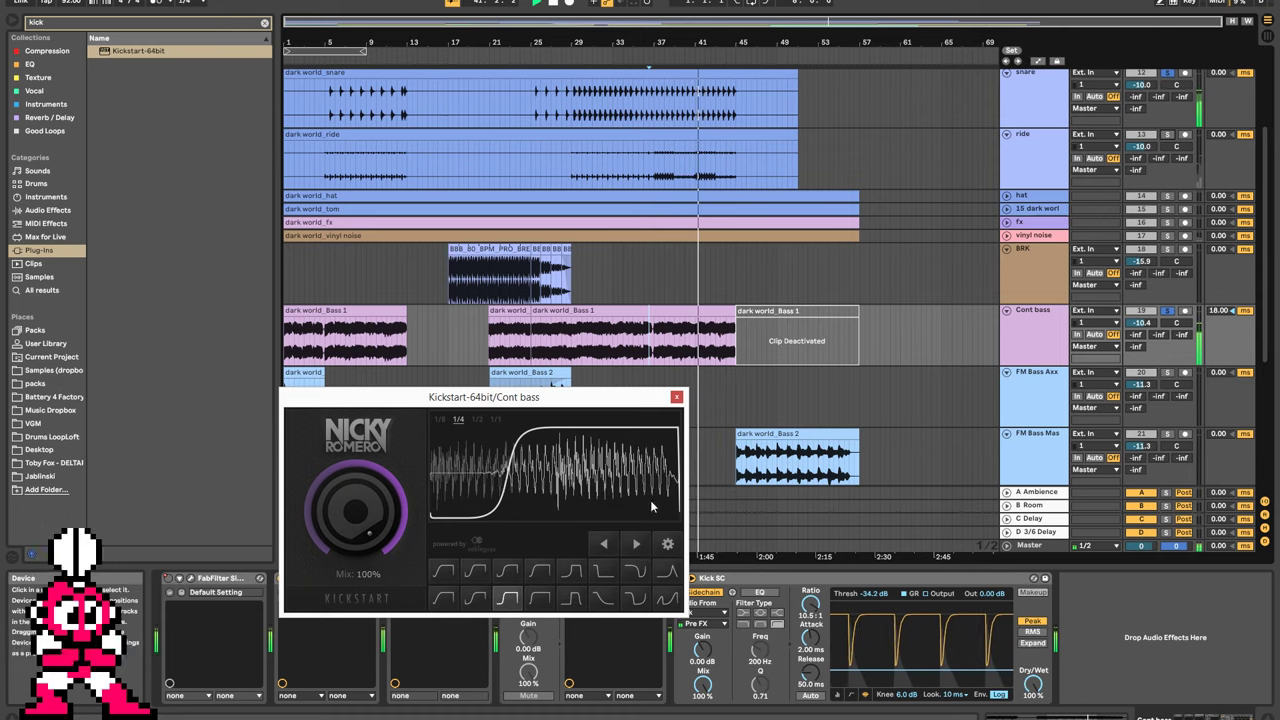
pyautogui.click(675, 398)
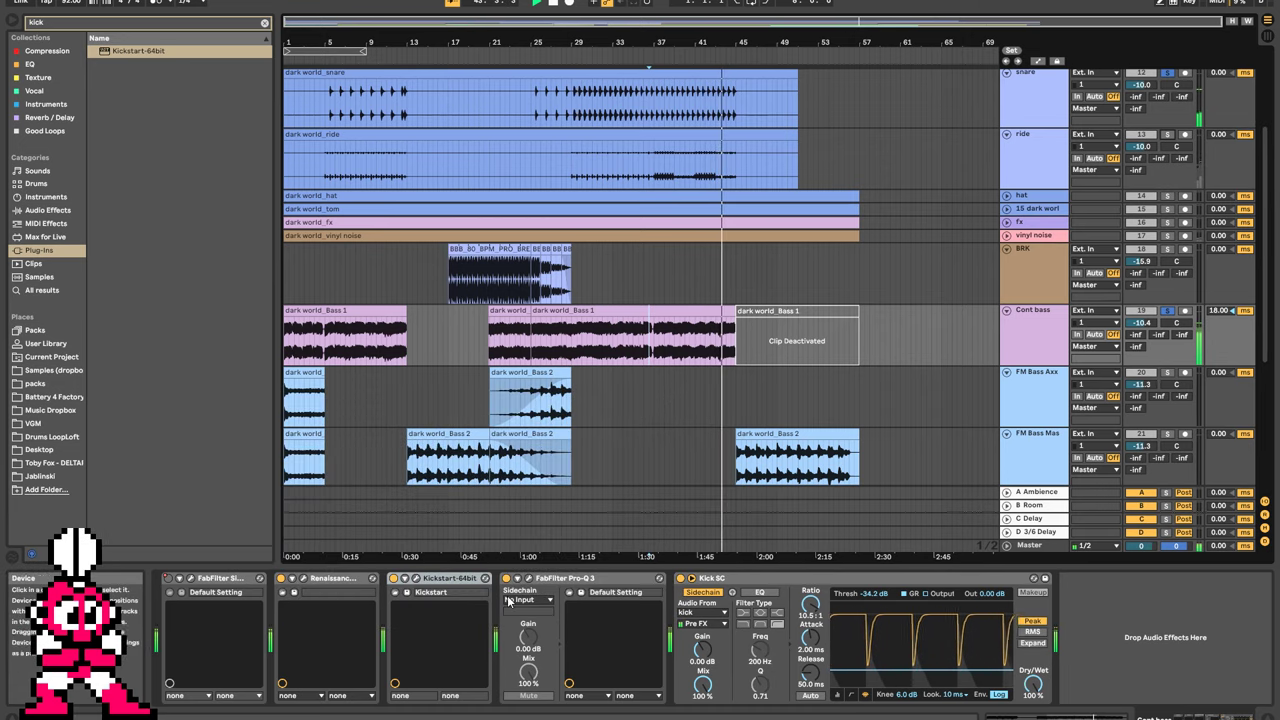
pyautogui.click(406, 591)
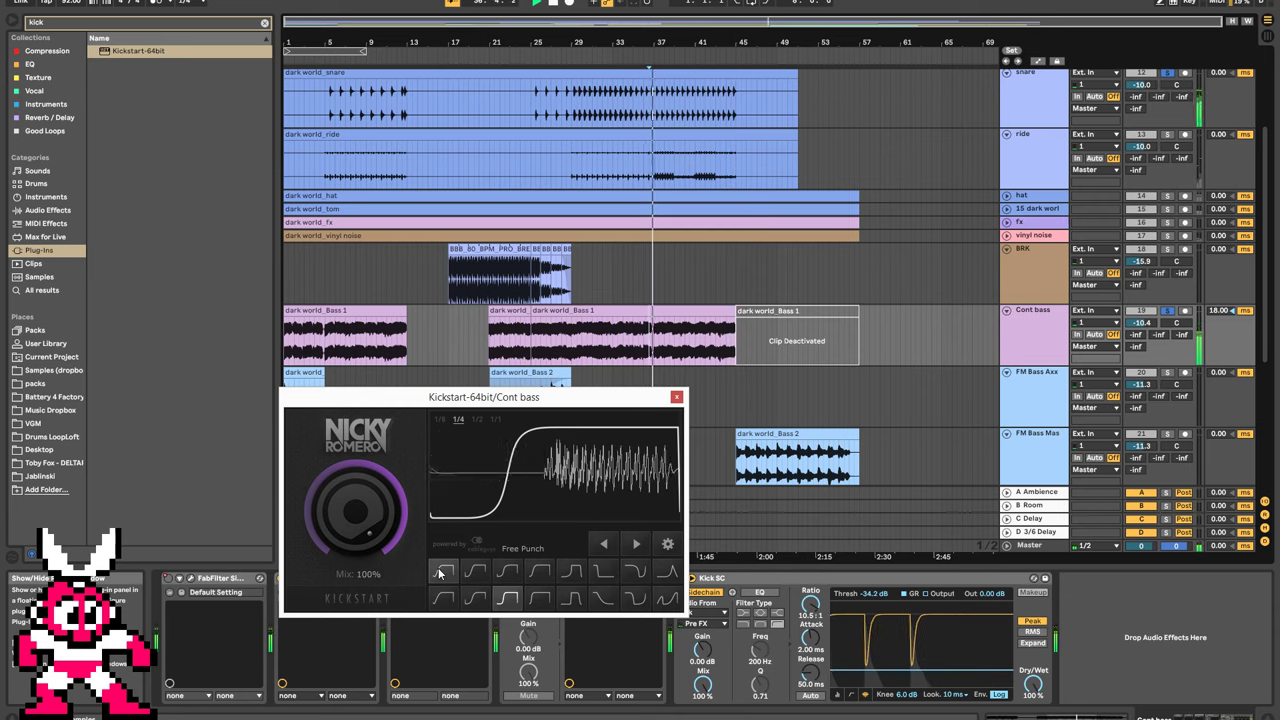
# Audition Kickstart's Free Punch curve against Tighter on Cont bass, switching between the two and returning to Tighter.
pyautogui.click(440, 573)
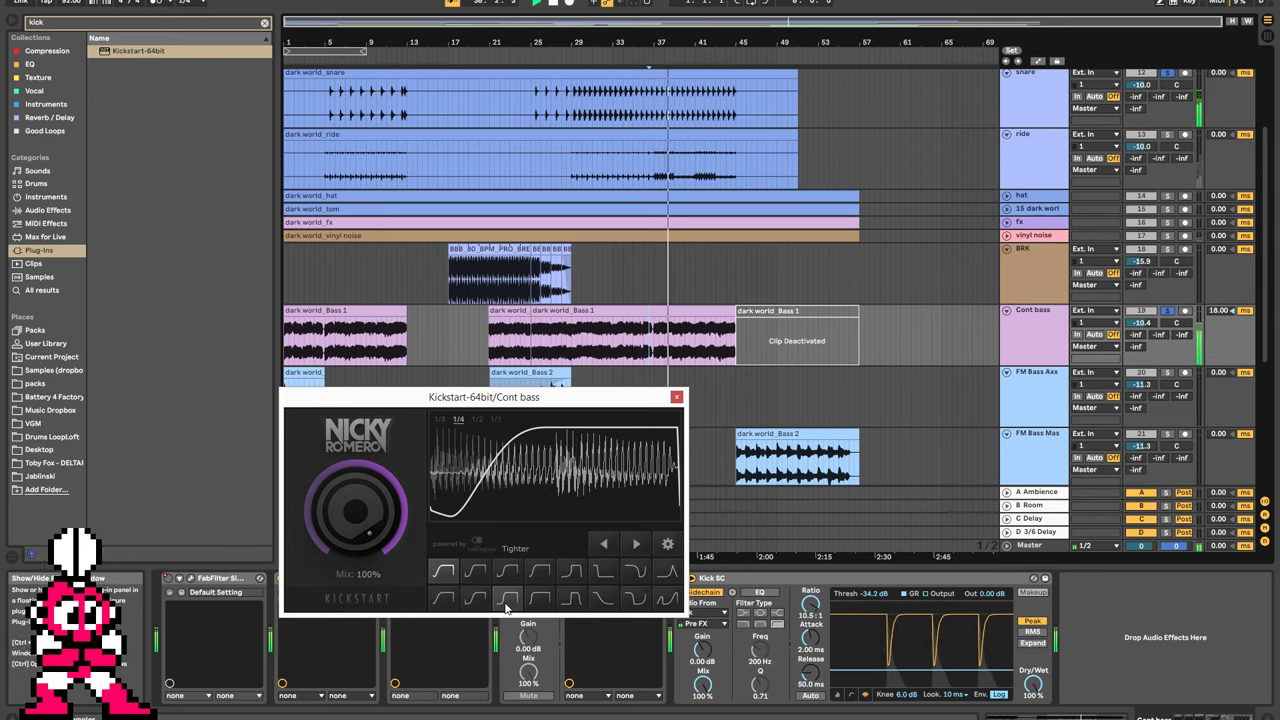
pyautogui.click(507, 600)
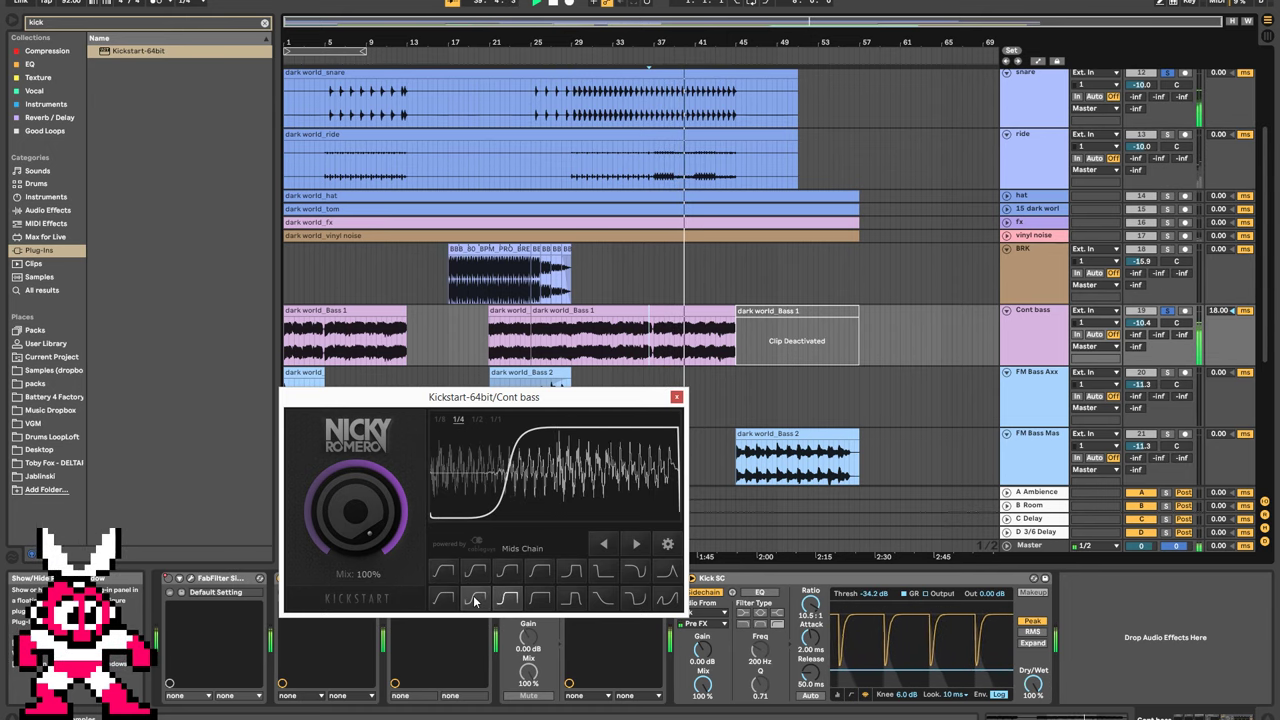
pyautogui.click(484, 600)
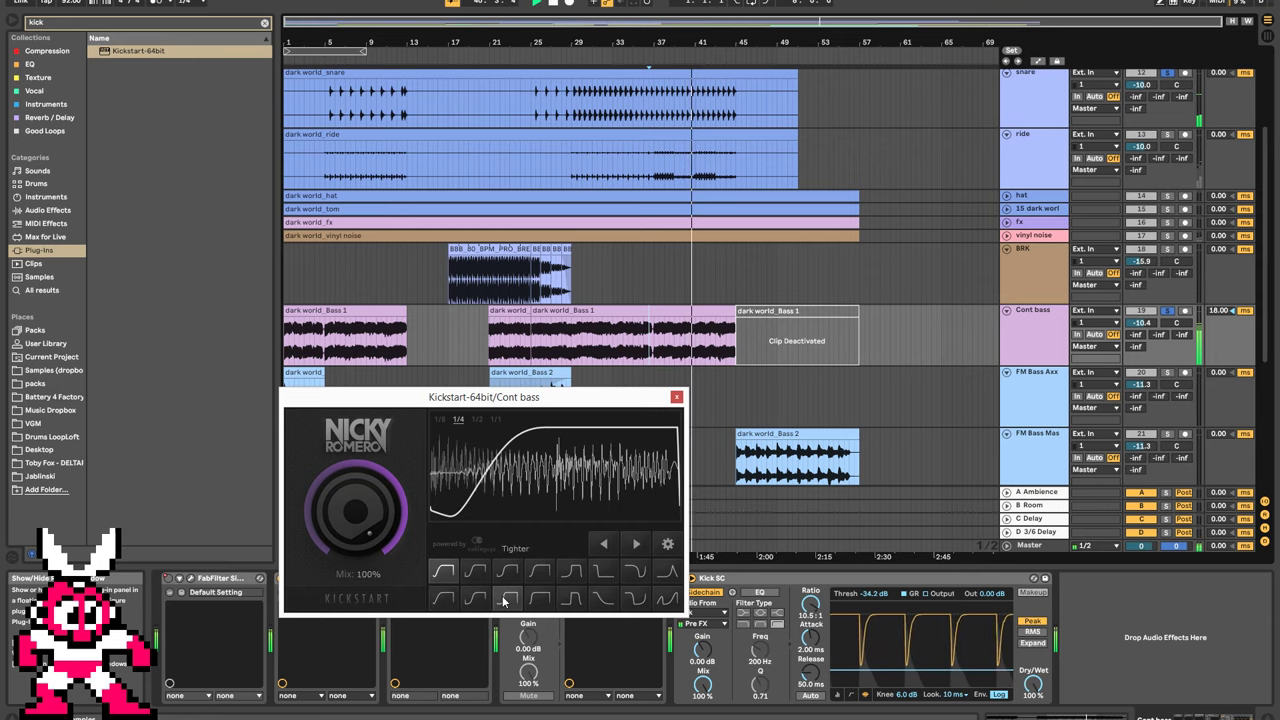
pyautogui.click(507, 599)
# Set Kickstart's mix to 73%, unsolo the tracks, close the plugin window and play the full mix from bar 21.
pyautogui.moveTo(356, 511); pyautogui.dragTo(356, 527)
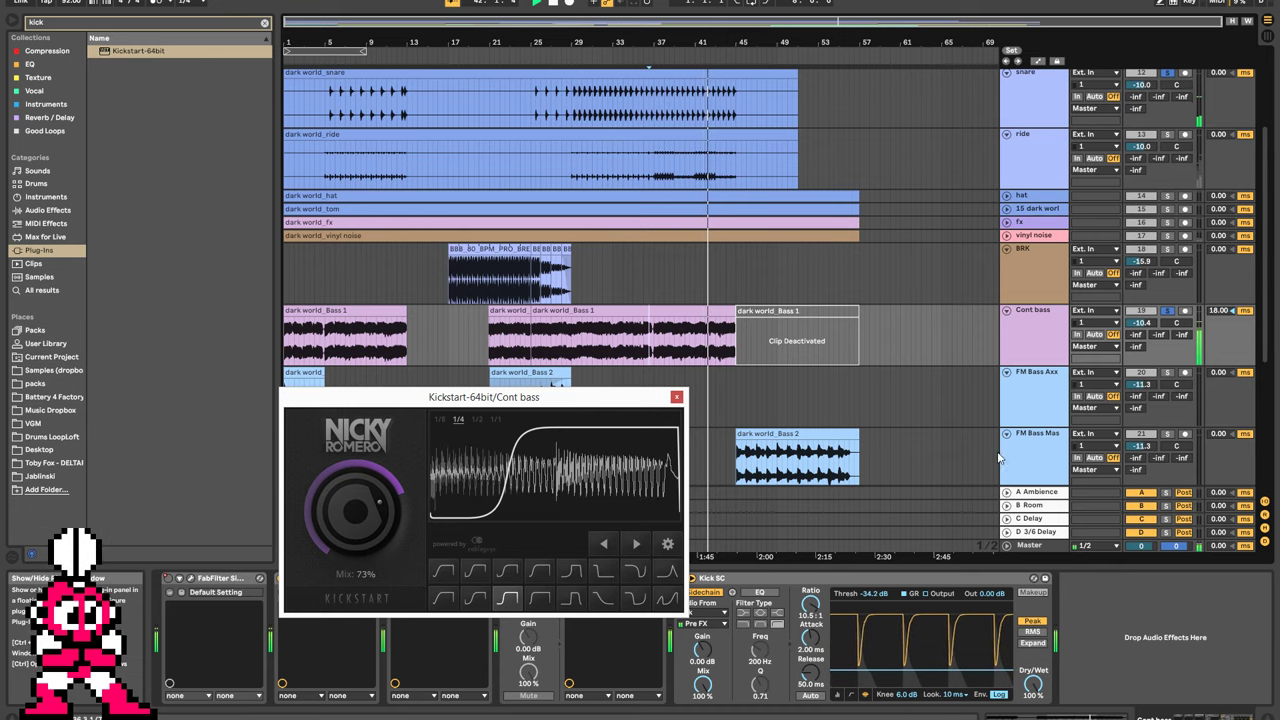
pyautogui.click(757, 436)
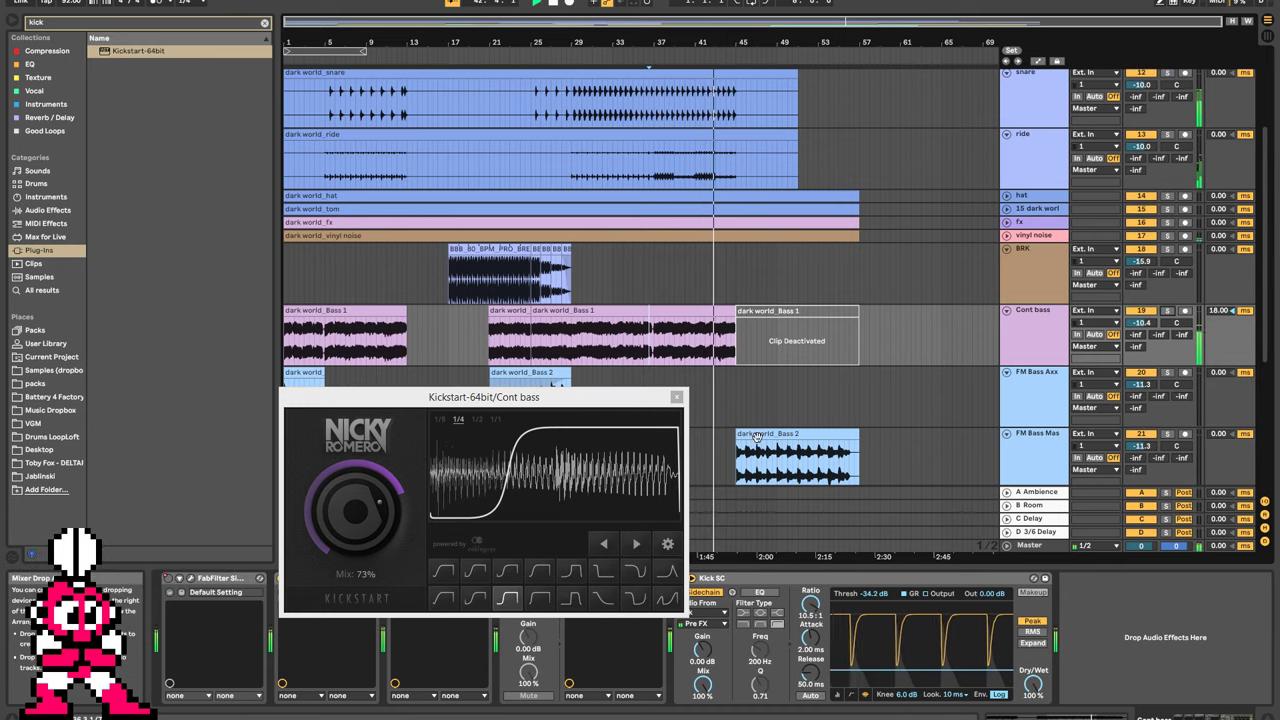
pyautogui.click(677, 397)
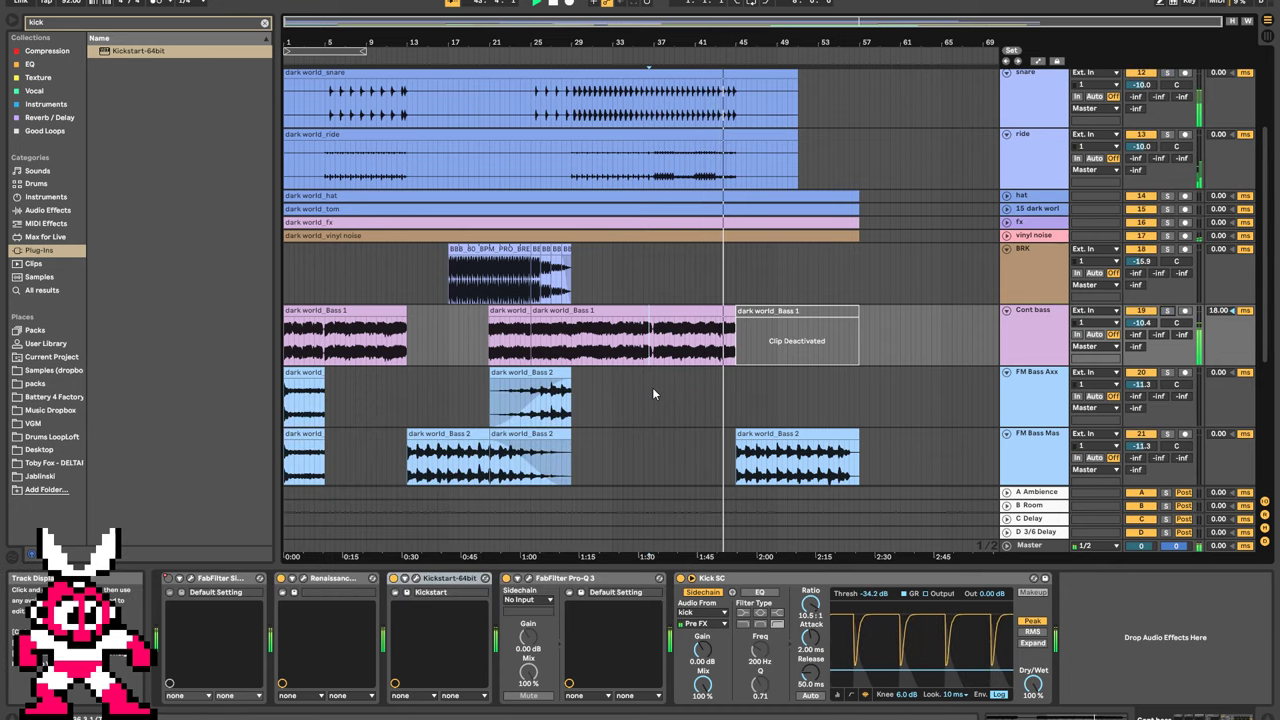
pyautogui.click(491, 347)
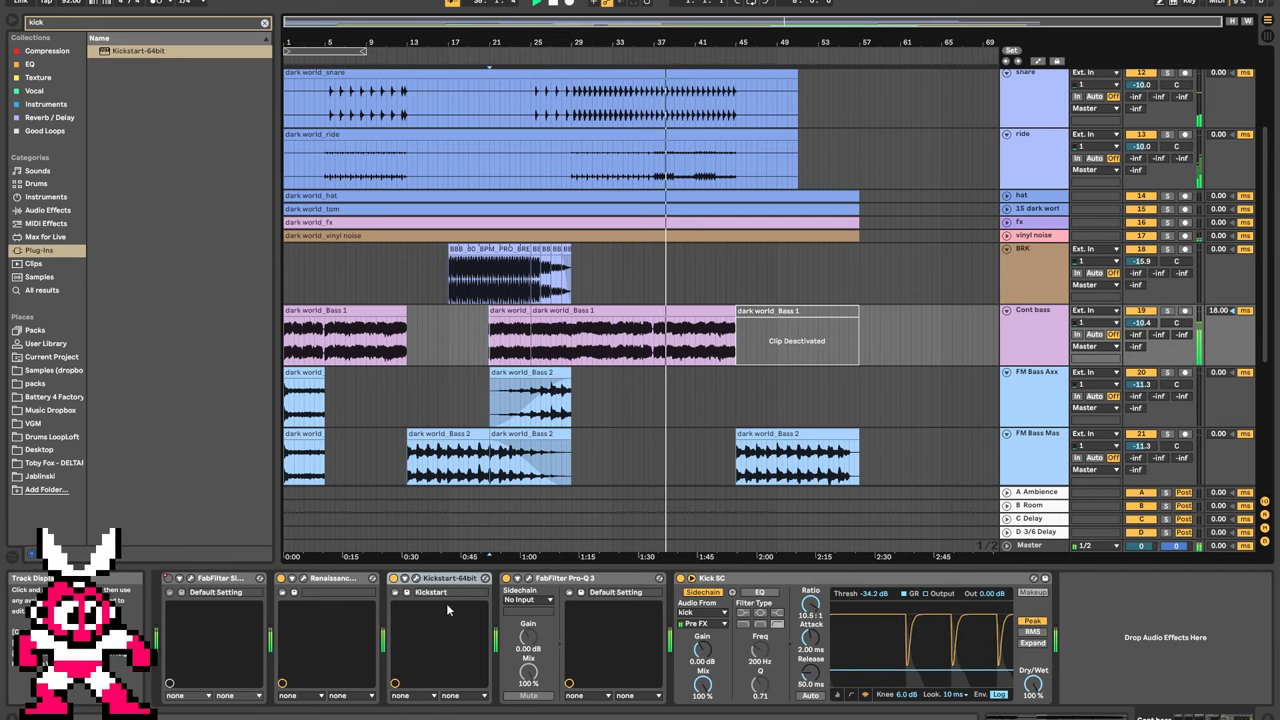
# Reopen Kickstart on Cont bass, choose the Free Punch curve, set its mix to 69% and close the window.
pyautogui.click(416, 578)
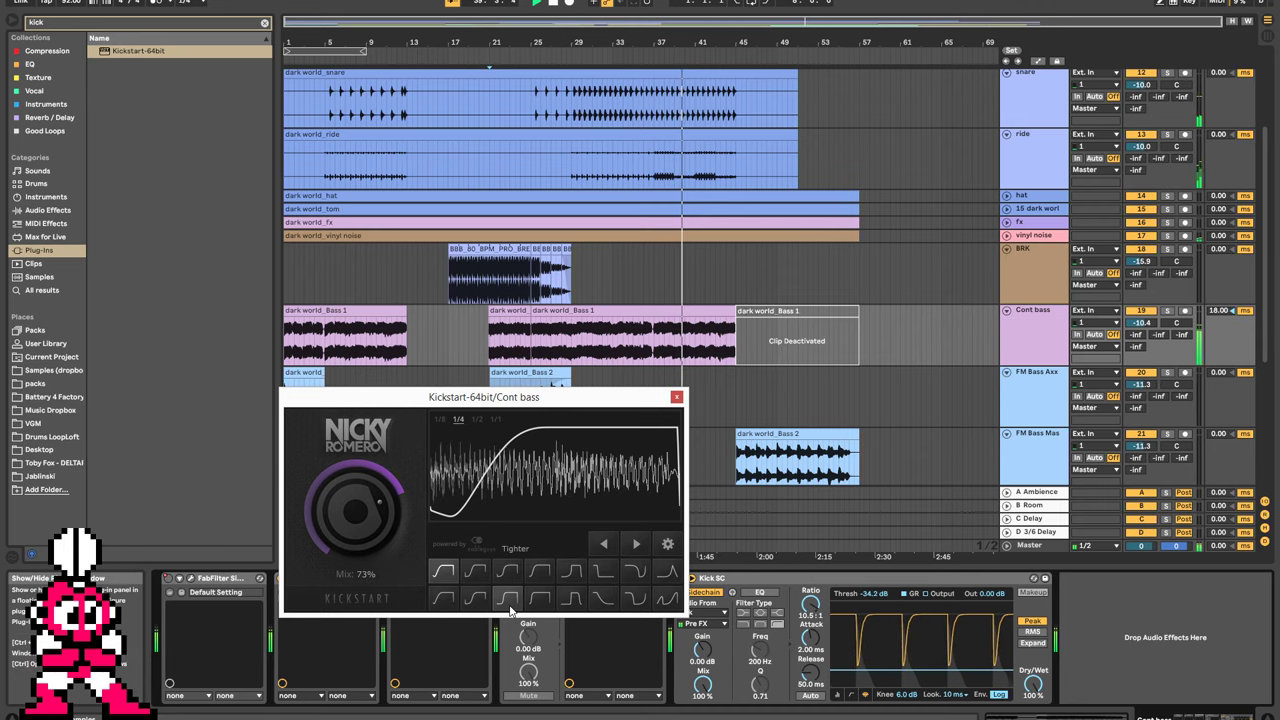
pyautogui.moveTo(370, 522)
pyautogui.mouseDown()
pyautogui.moveTo(370, 450)
pyautogui.moveTo(370, 510)
pyautogui.mouseUp()
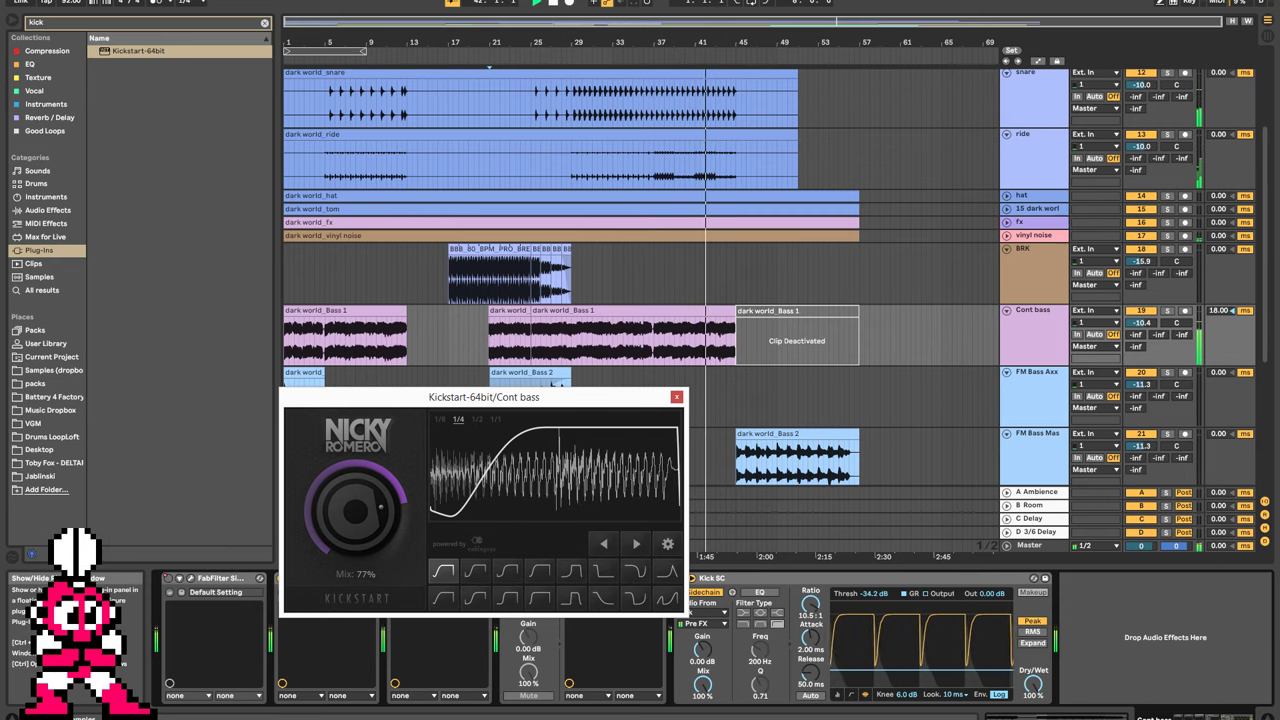
pyautogui.moveTo(370, 510)
pyautogui.mouseDown()
pyautogui.moveTo(370, 450)
pyautogui.moveTo(370, 526)
pyautogui.mouseUp()
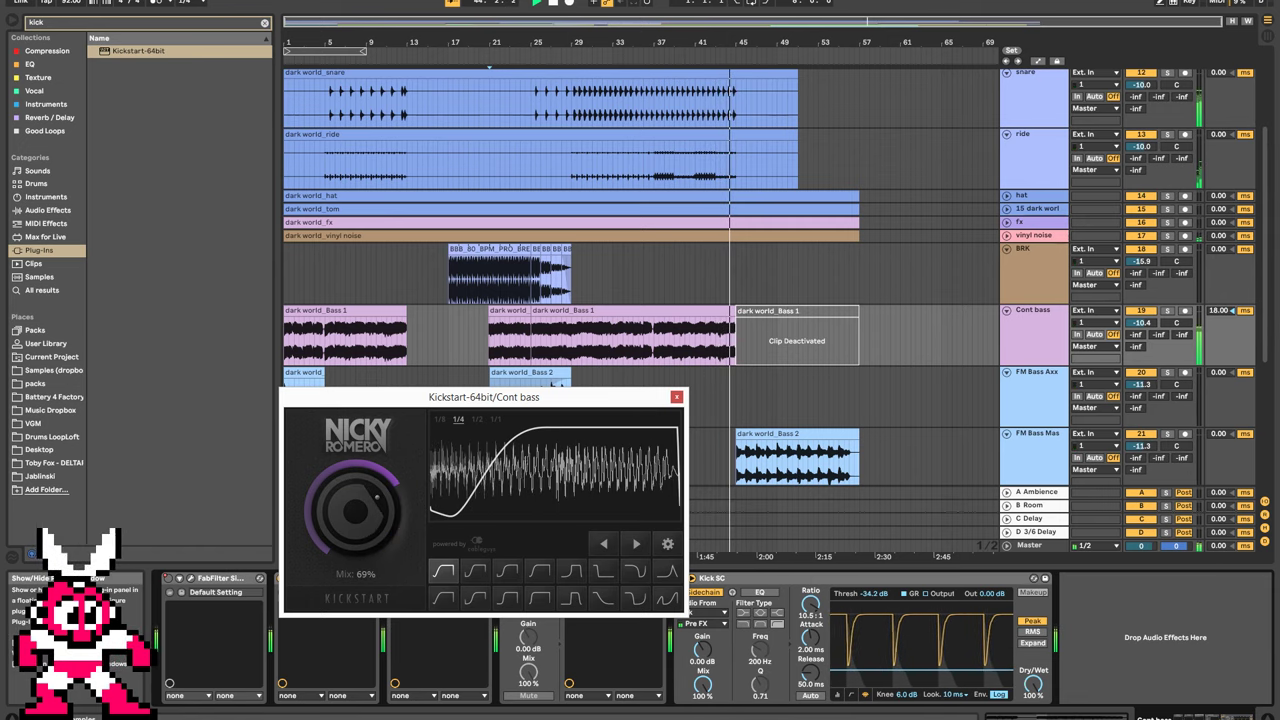
pyautogui.click(676, 397)
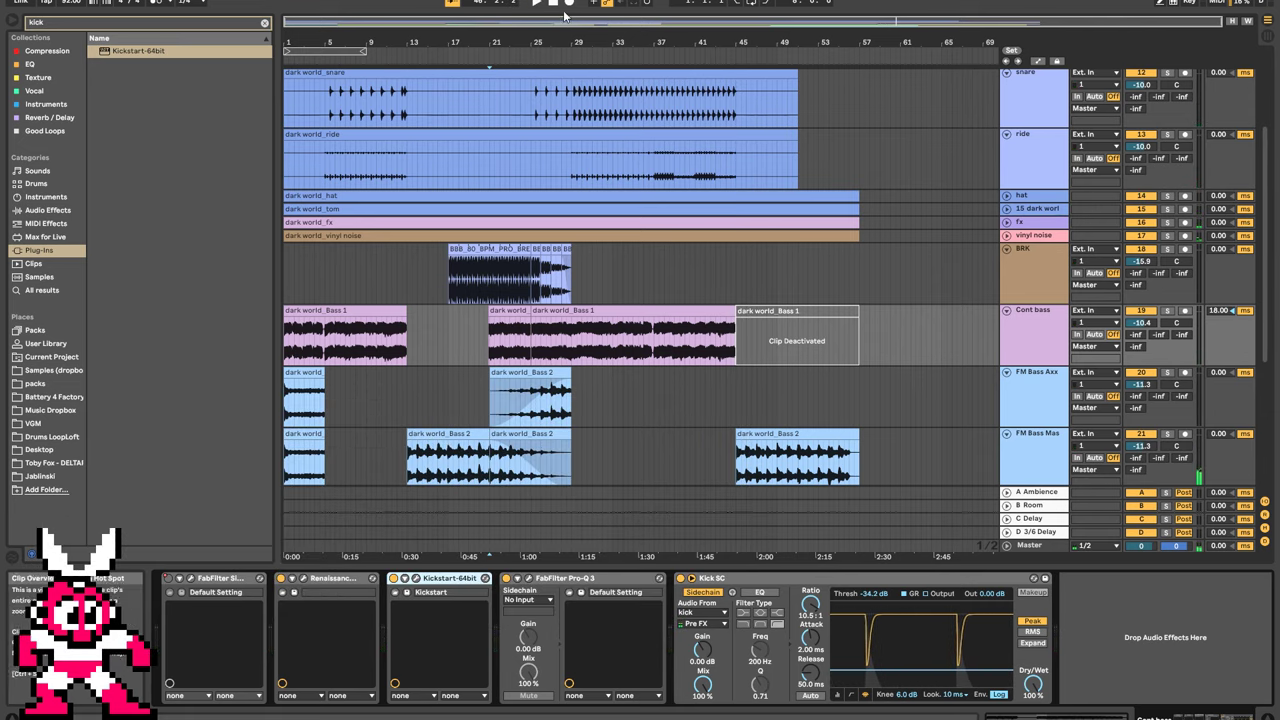
# Play the intro, delete the opening FM Bass Axx clip and reactivate the Cont bass track.
pyautogui.press('space')
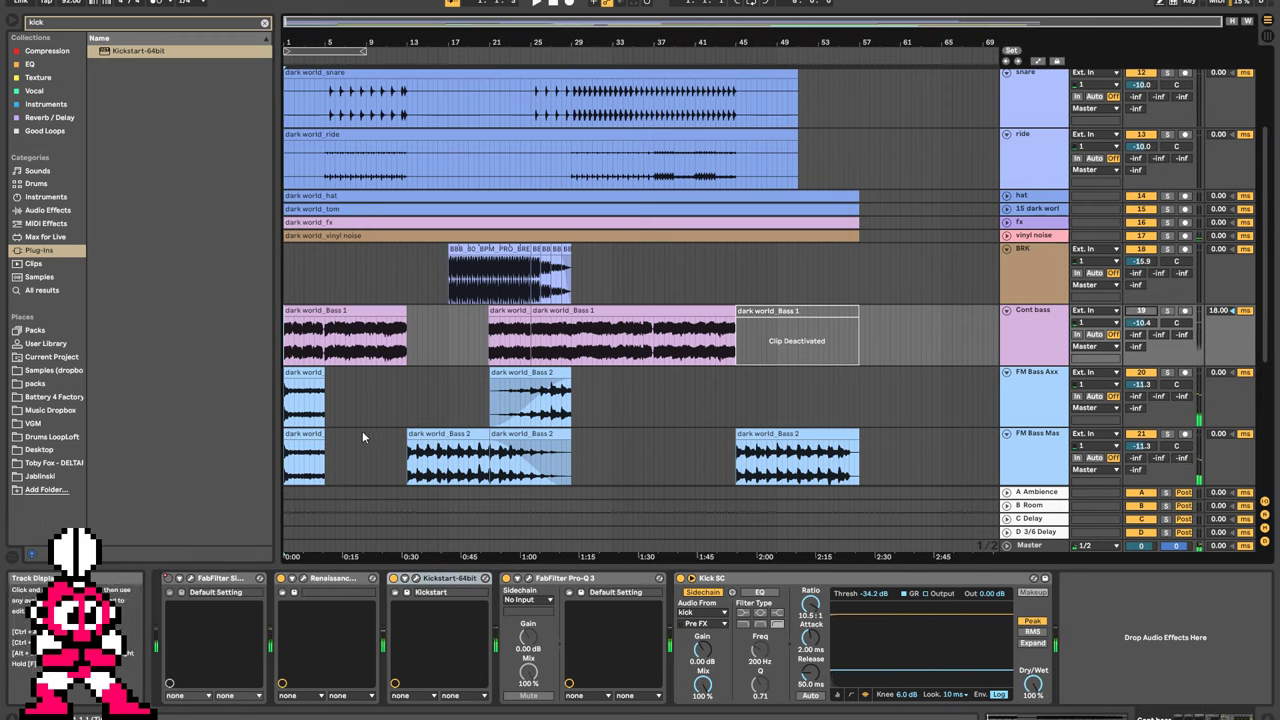
pyautogui.click(311, 372)
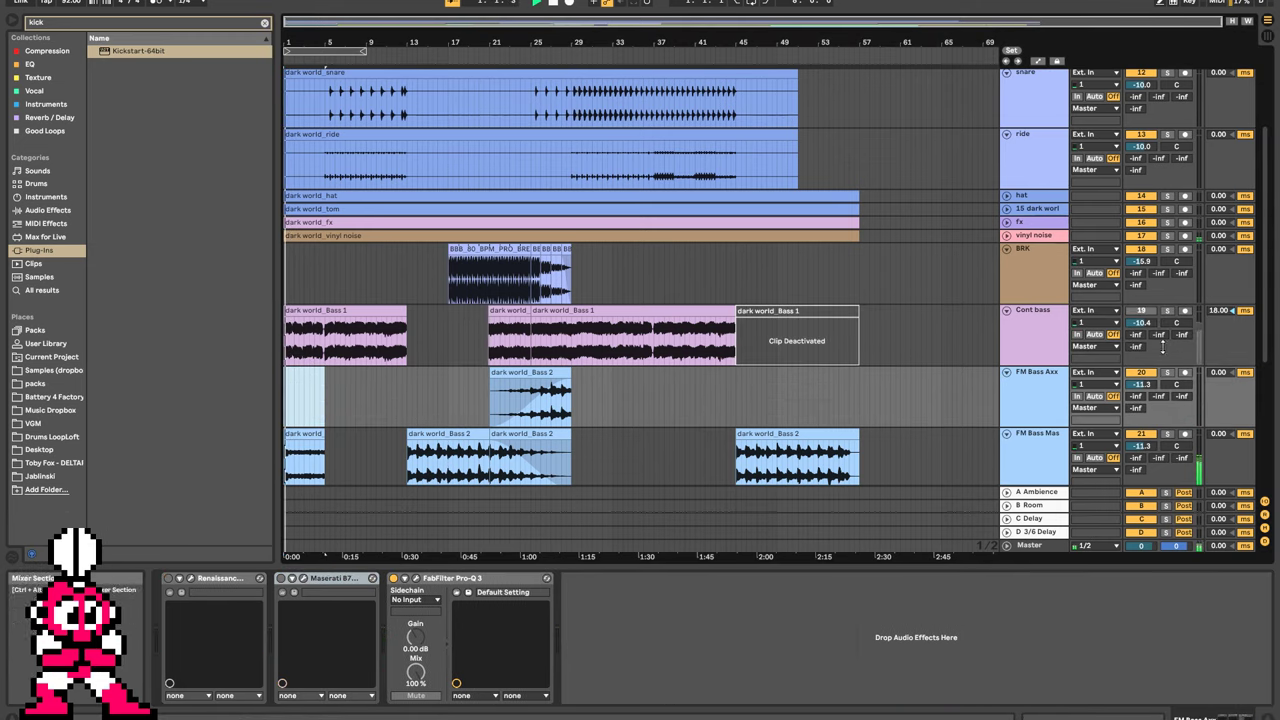
pyautogui.click(1147, 312)
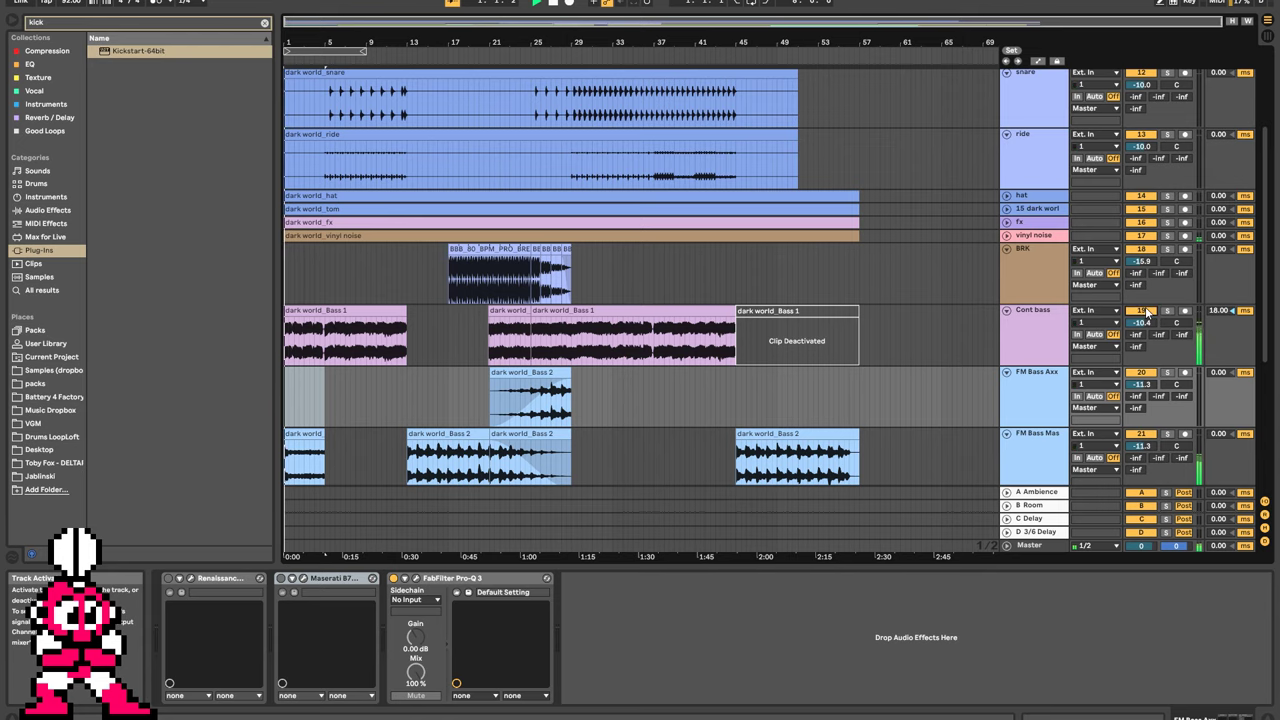
# Fade in the opening Cont bass clip across bars 1 to 5 and split the clip at bar 5.
pyautogui.click(305, 326)
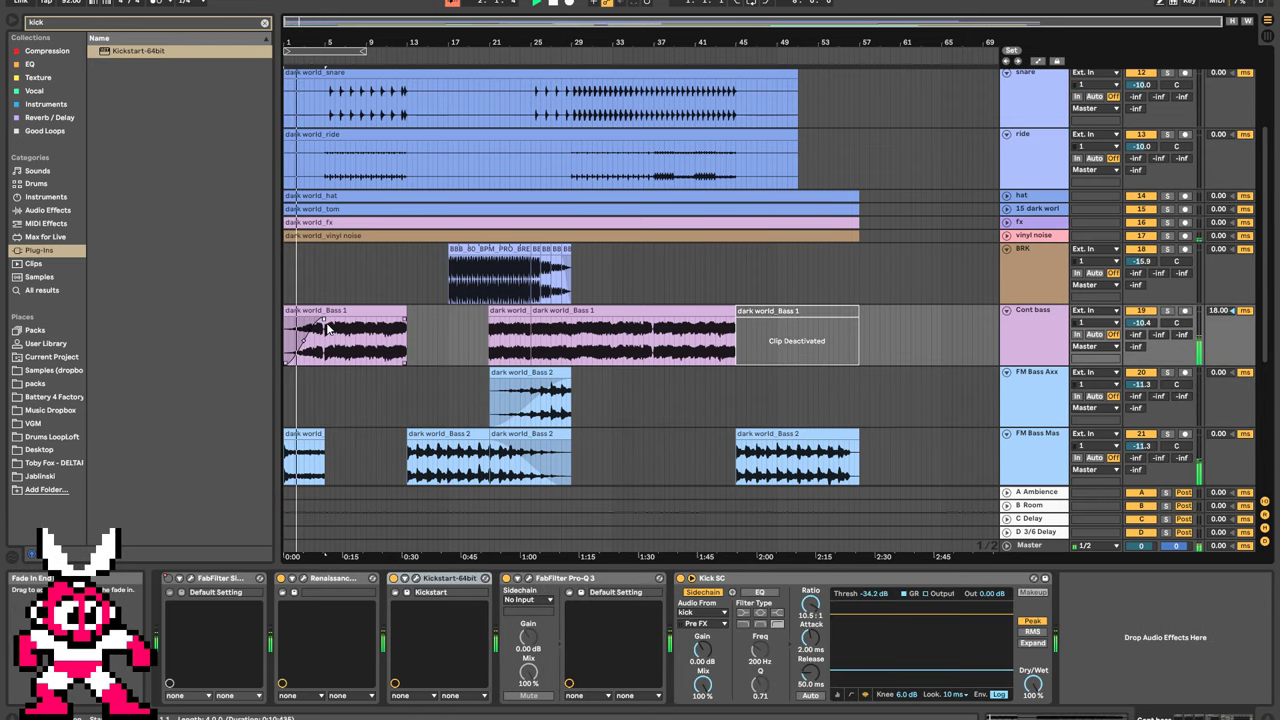
pyautogui.click(335, 447)
pyautogui.scroll(-2, 335, 447)
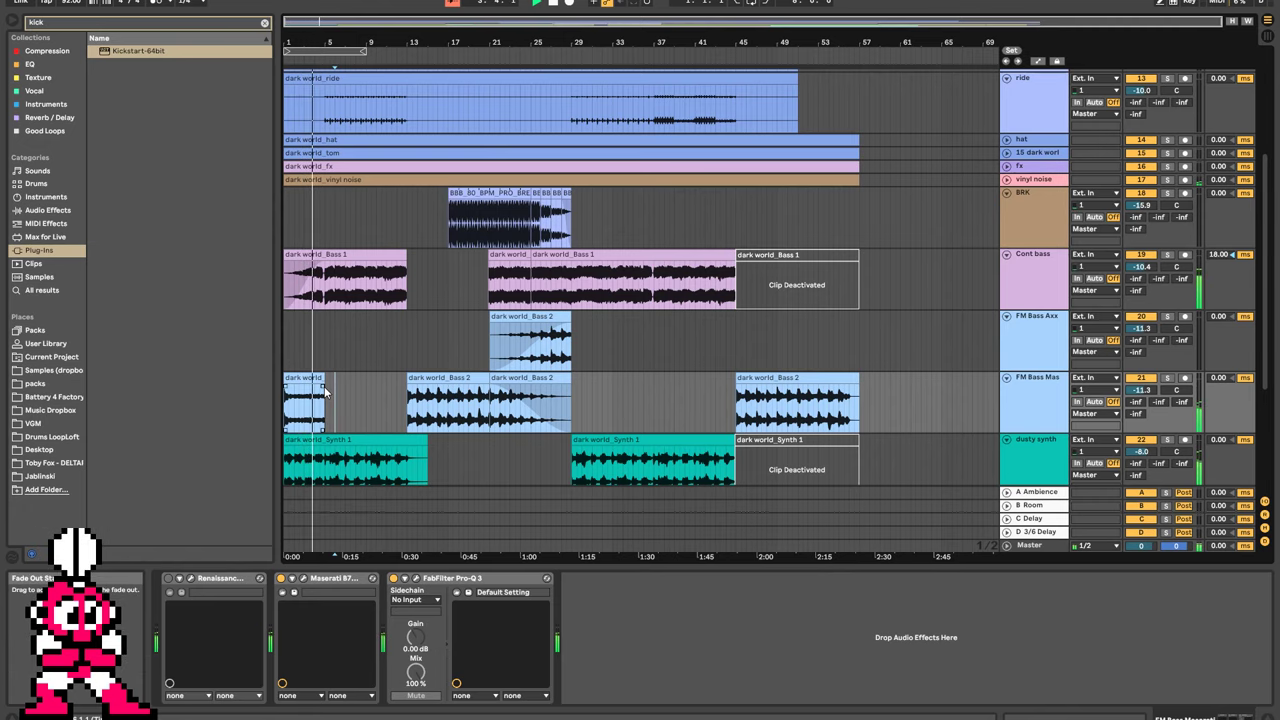
pyautogui.moveTo(303, 20); pyautogui.dragTo(303, 117)
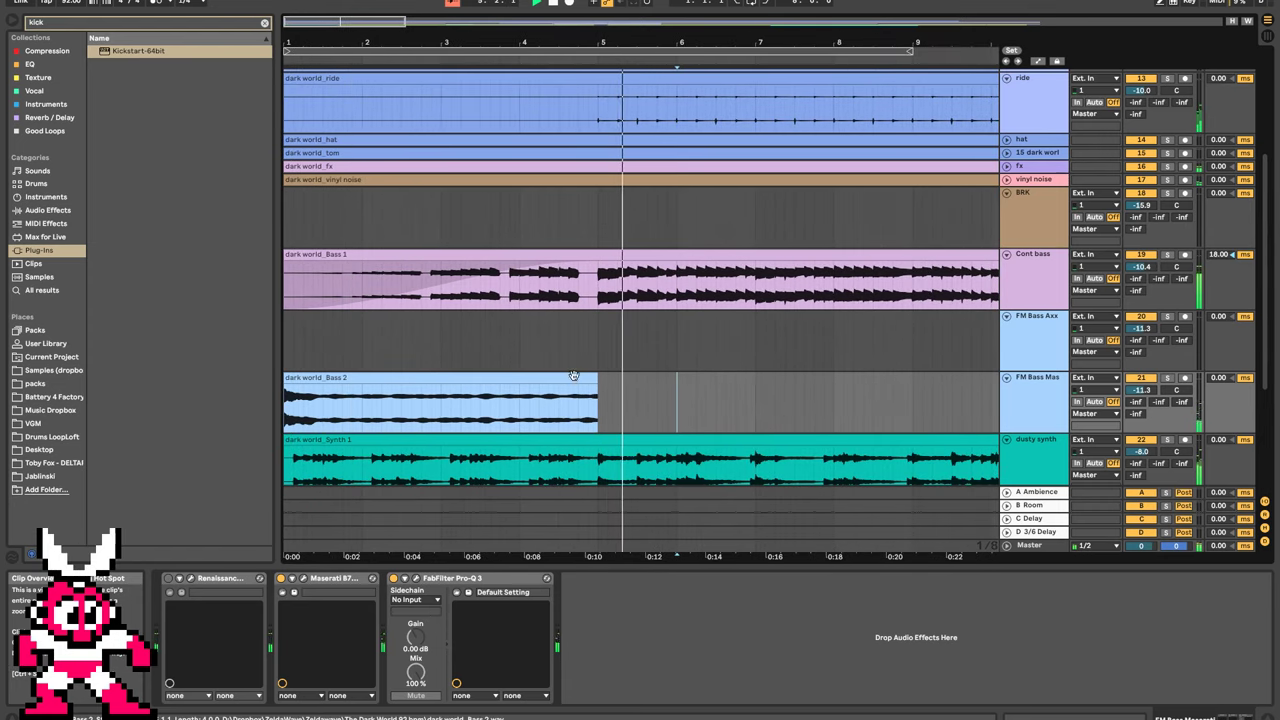
pyautogui.click(596, 290)
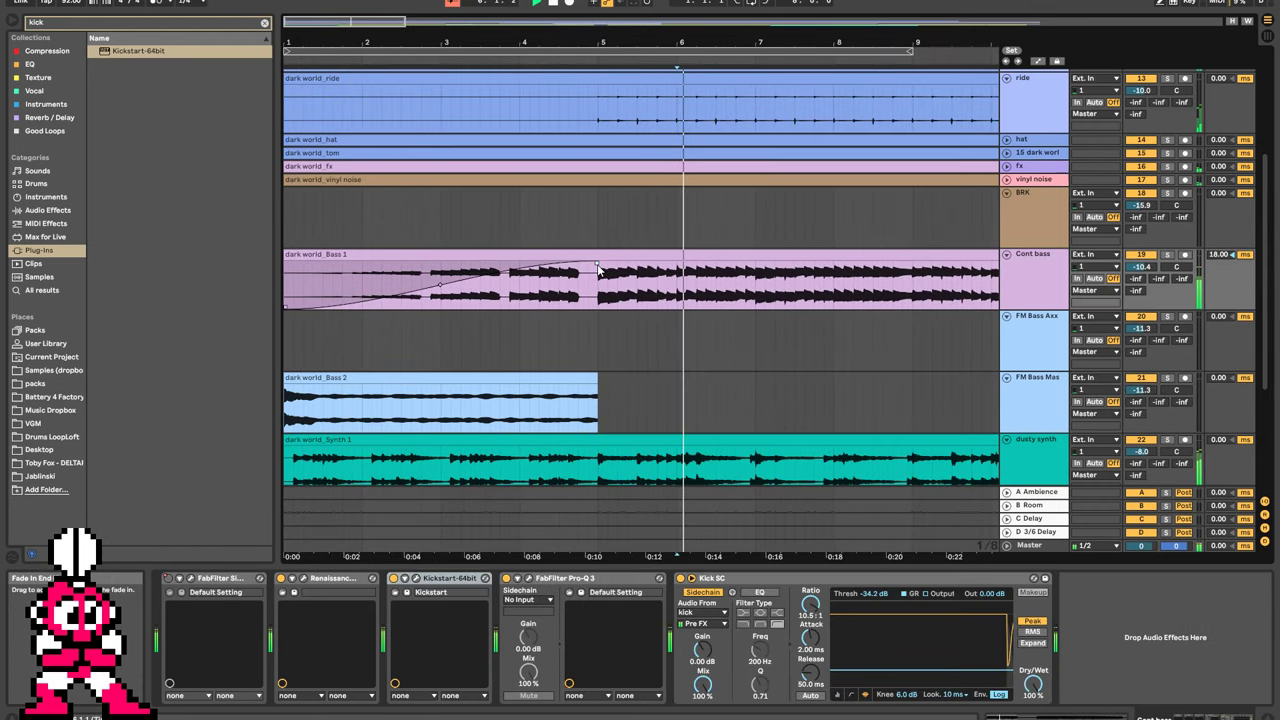
pyautogui.hotkey('ctrl', 'e')
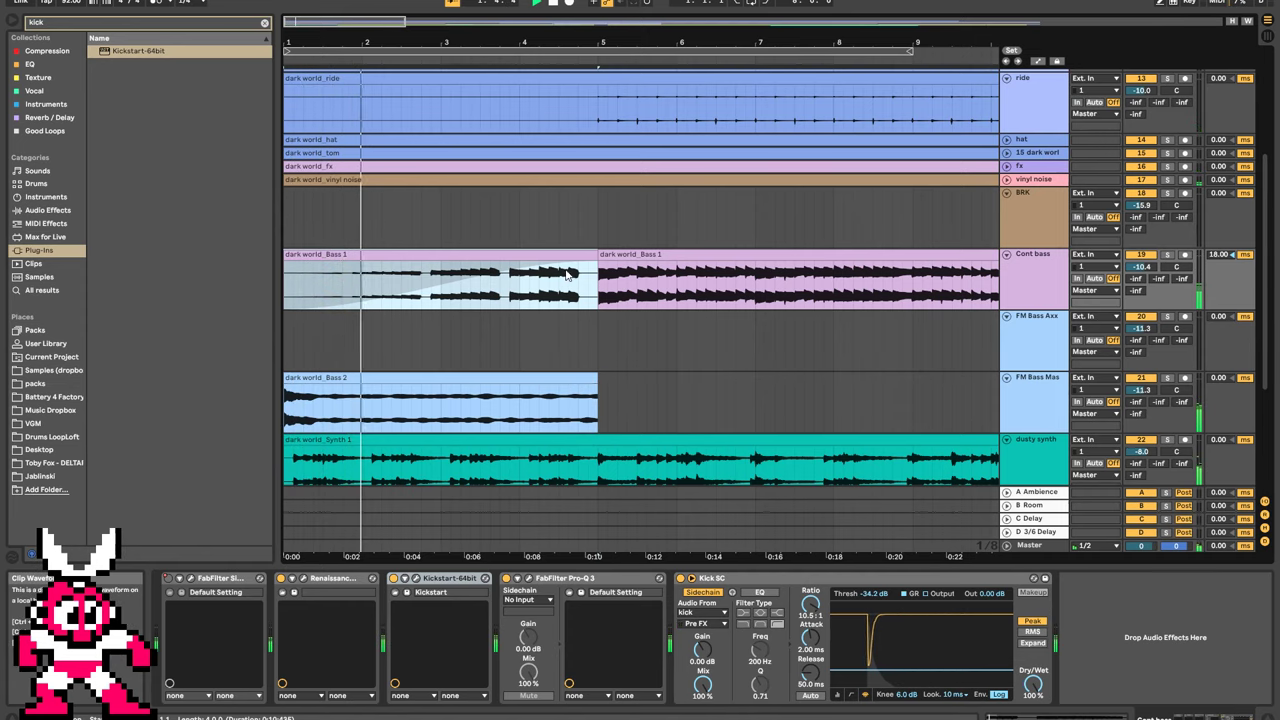
# Set the opening Cont bass clip's gain to 13.6 dB and fade out the first FM Bass Maserati clip over about its last bar.
pyautogui.hotkey('shift', 'Tab')
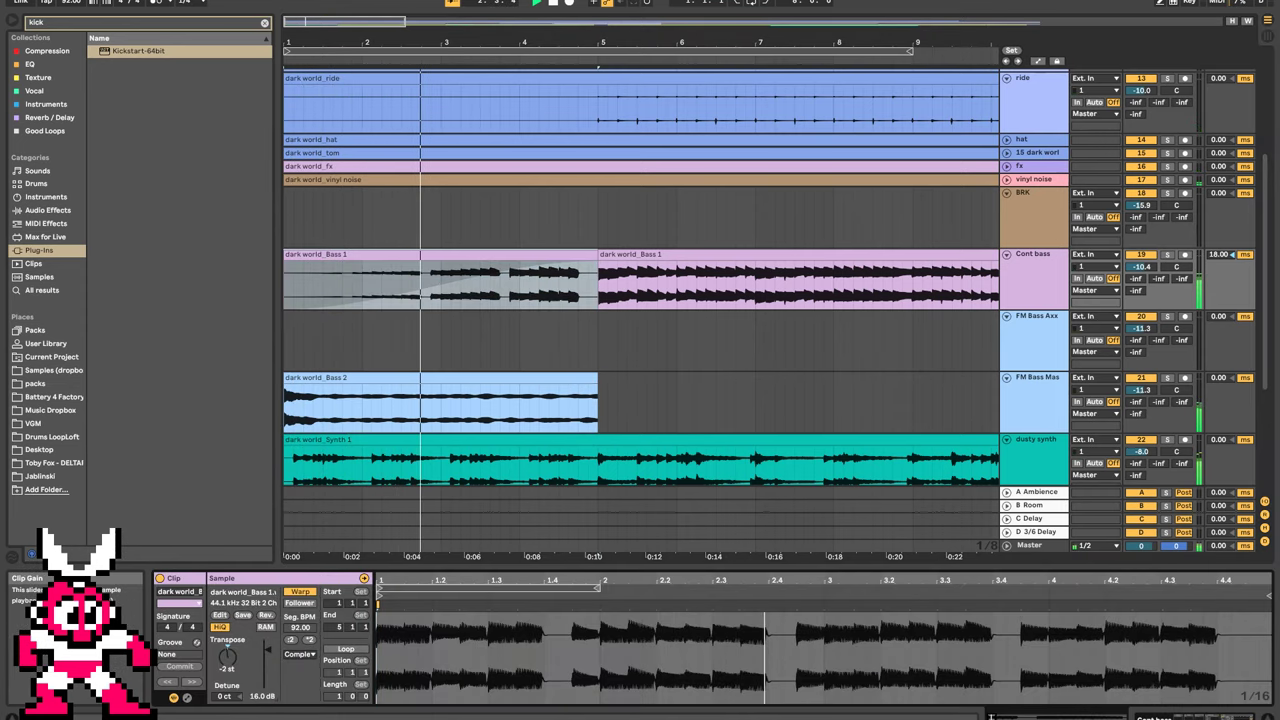
pyautogui.moveTo(268, 650); pyautogui.dragTo(268, 653)
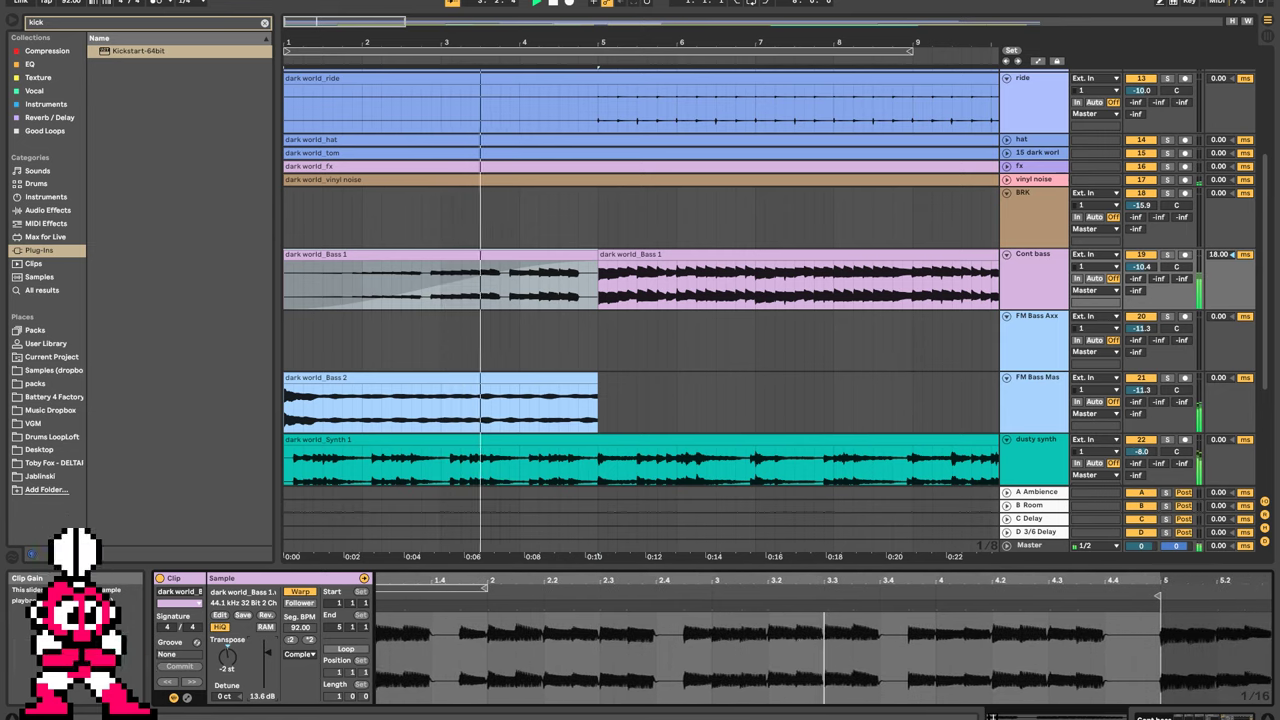
pyautogui.moveTo(595, 378); pyautogui.dragTo(527, 380)
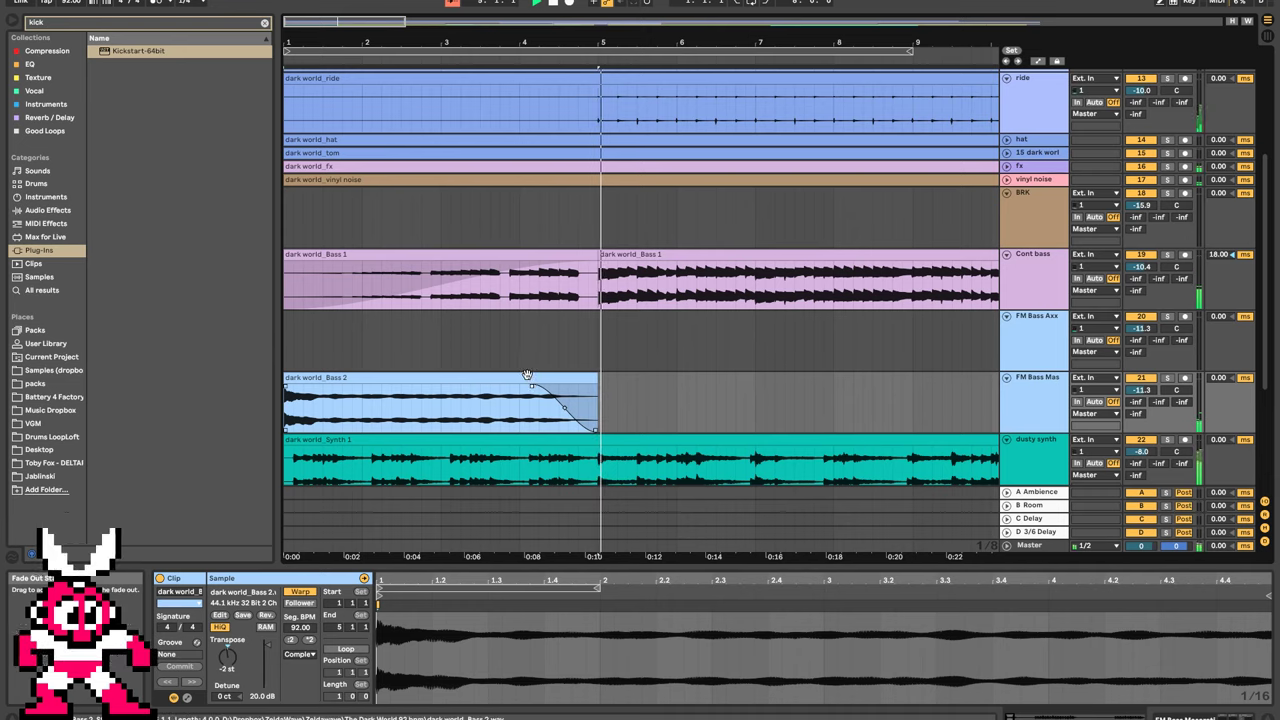
# Insert a new audio track below ride and name it crash.
pyautogui.scroll(4, 479, 351)
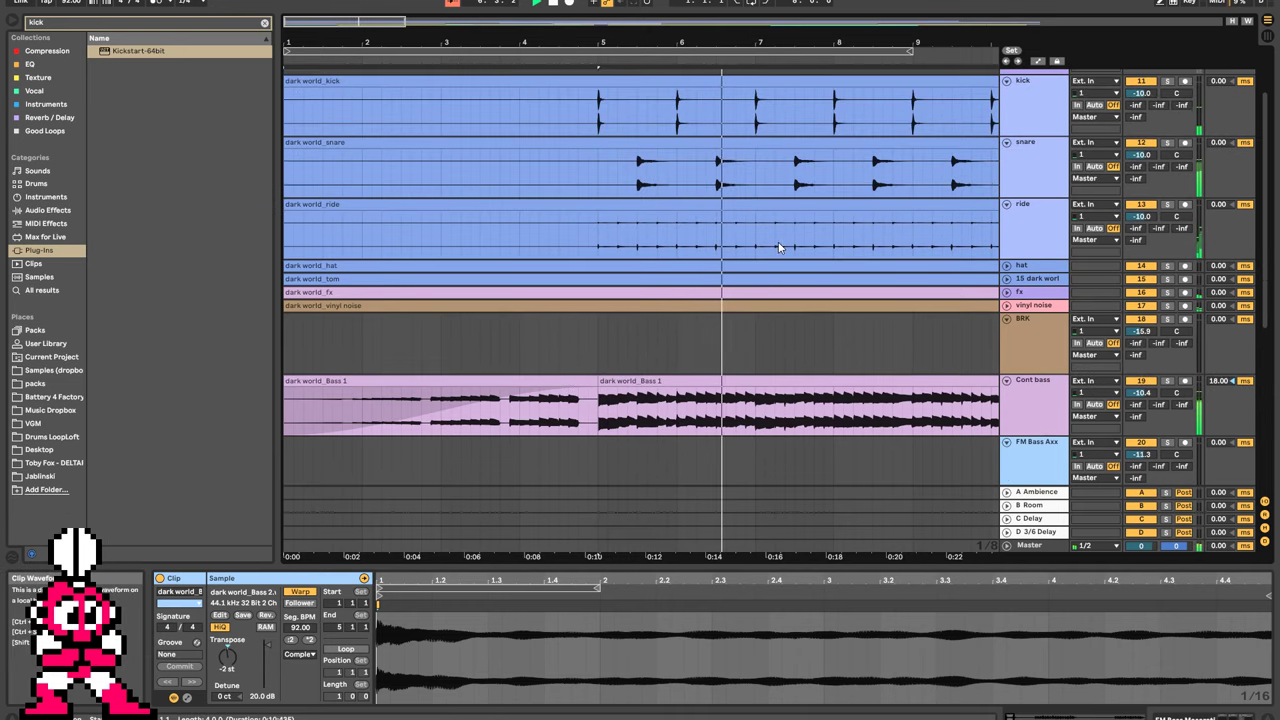
pyautogui.click(1025, 251)
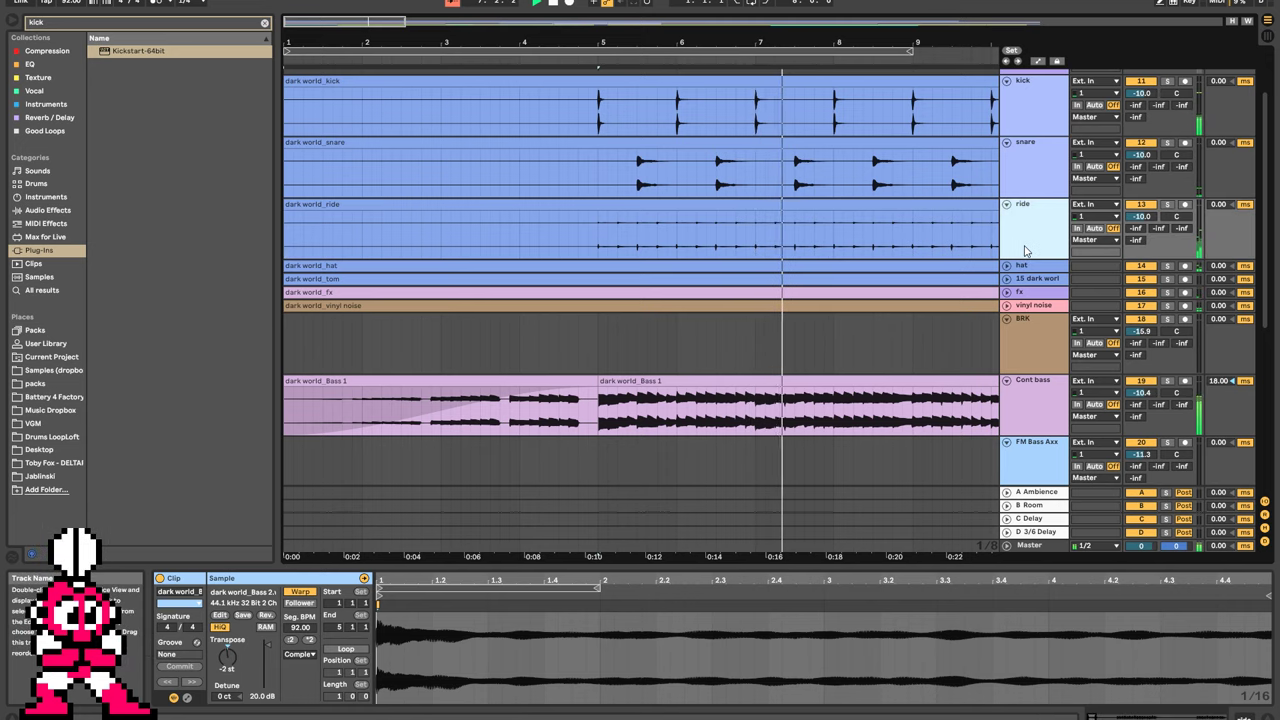
pyautogui.hotkey('ctrl', 't')
pyautogui.hotkey('ctrl', 'r')
pyautogui.write('crash')
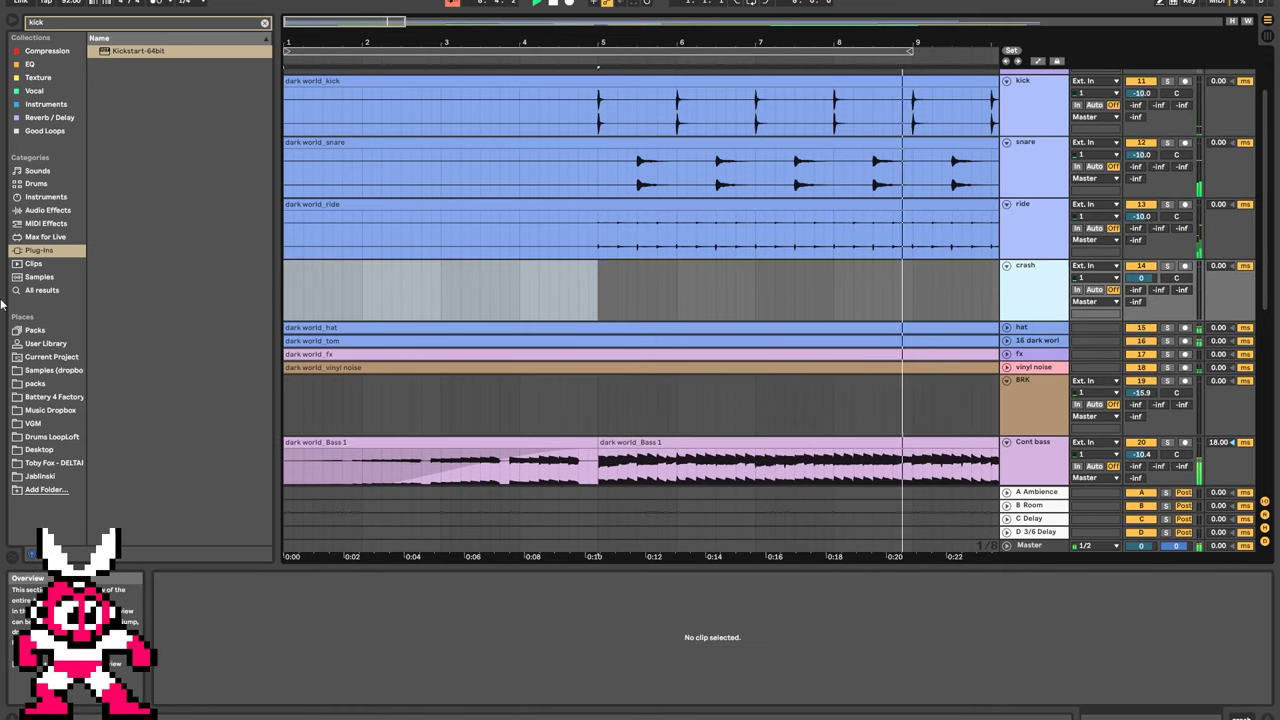
# Search the Samples (dropbox) folder for "smalls crash" and select Smalls_Crash.wav in the Cymbals folder of Drums - East Coat Hip Hop Vol. 2.
pyautogui.click(53, 372)
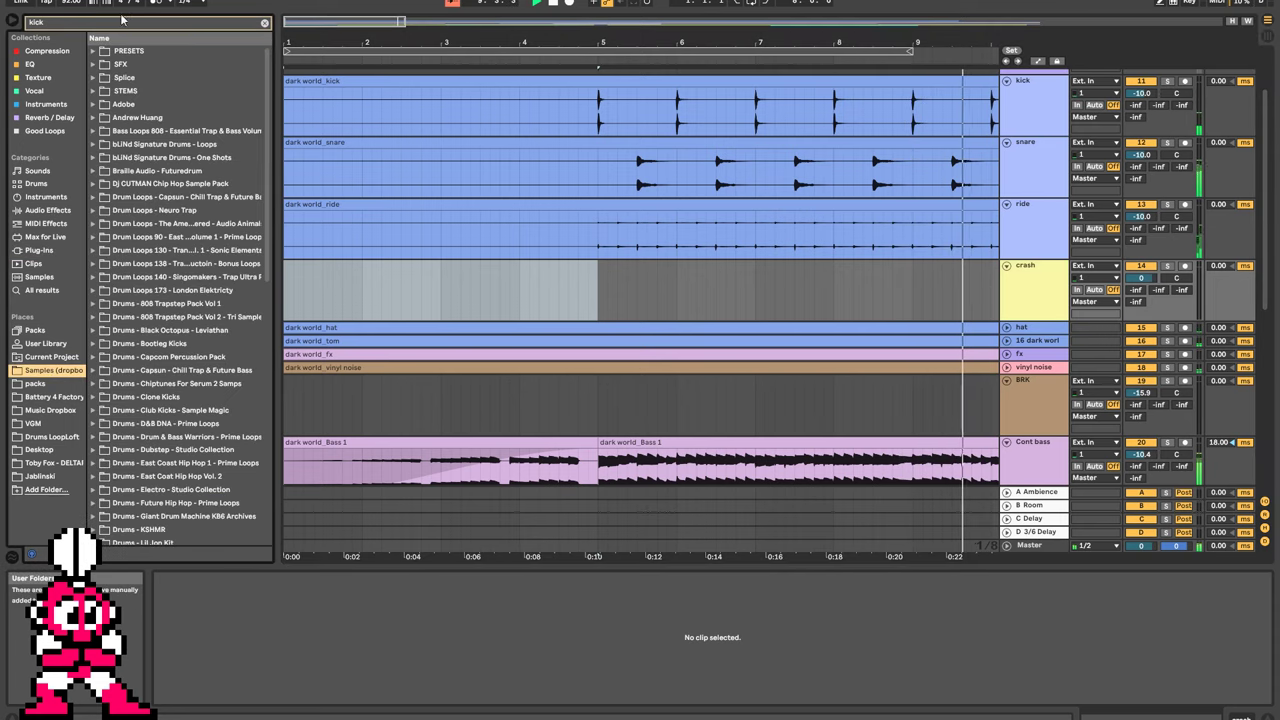
pyautogui.click(123, 24)
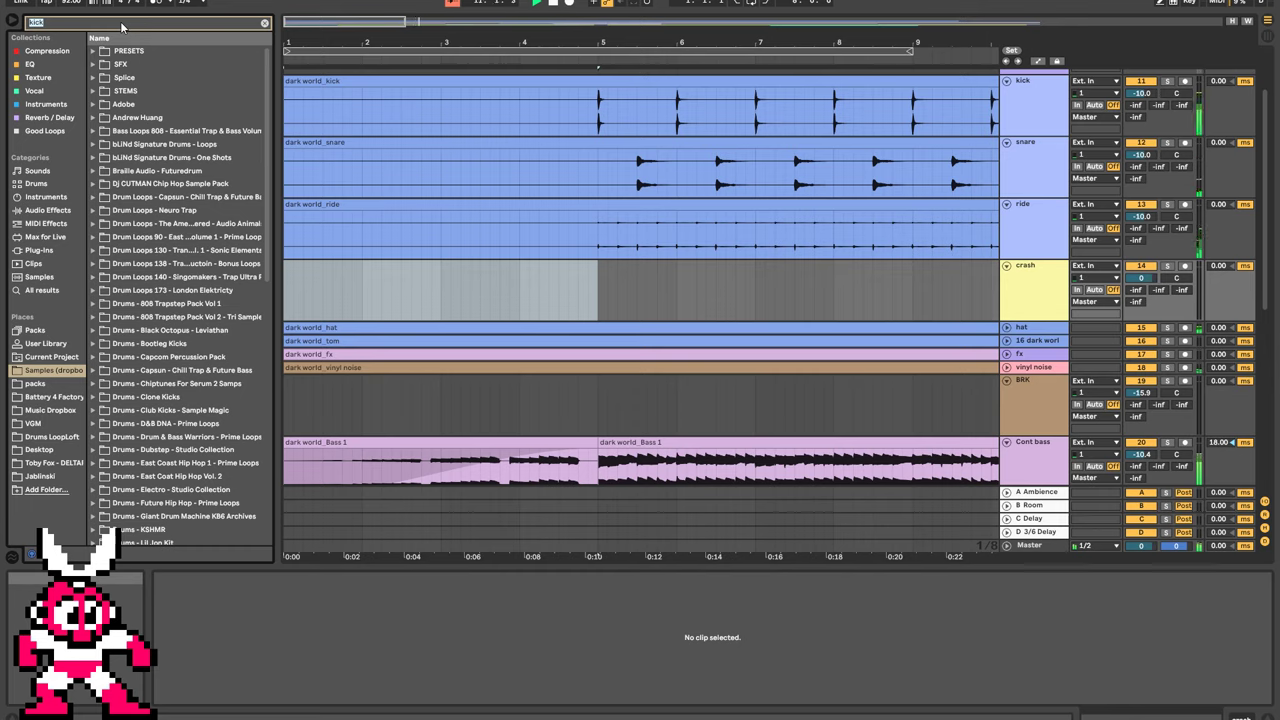
pyautogui.write('smallcrash')
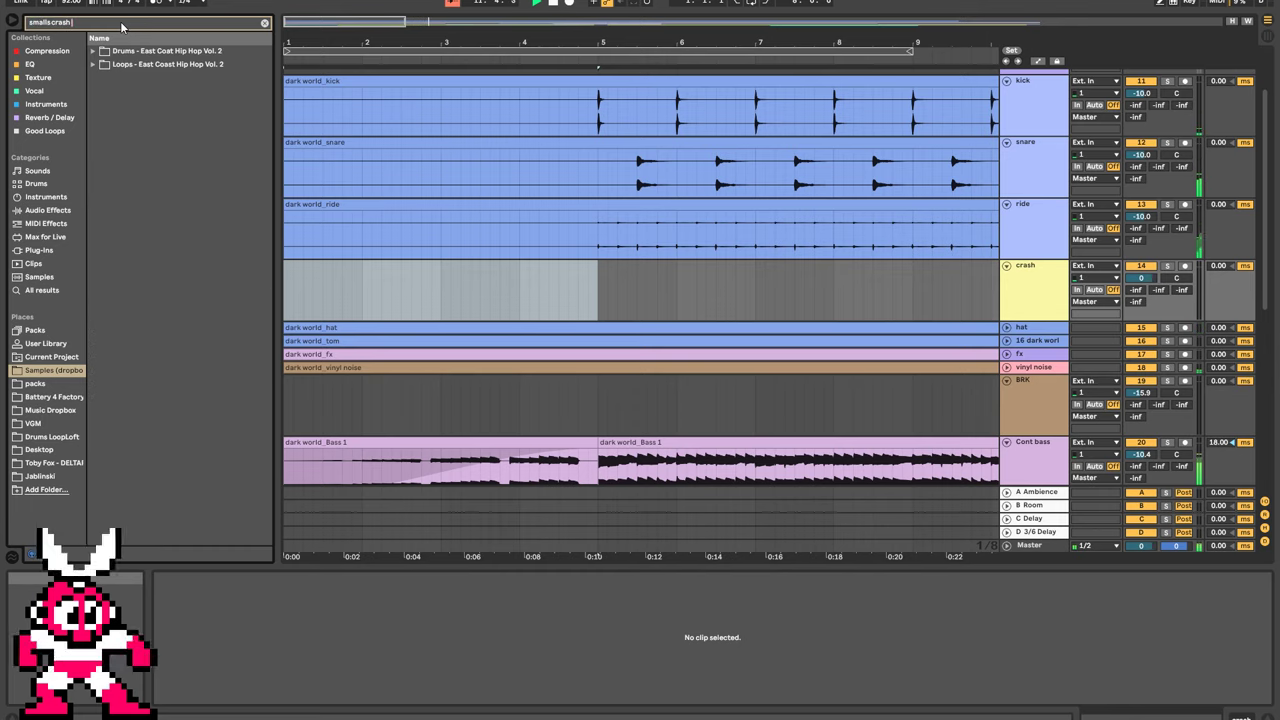
pyautogui.press('Down')
pyautogui.press('Up')
pyautogui.press('Right')
pyautogui.press('Down')
pyautogui.press('Right')
pyautogui.press('Down')
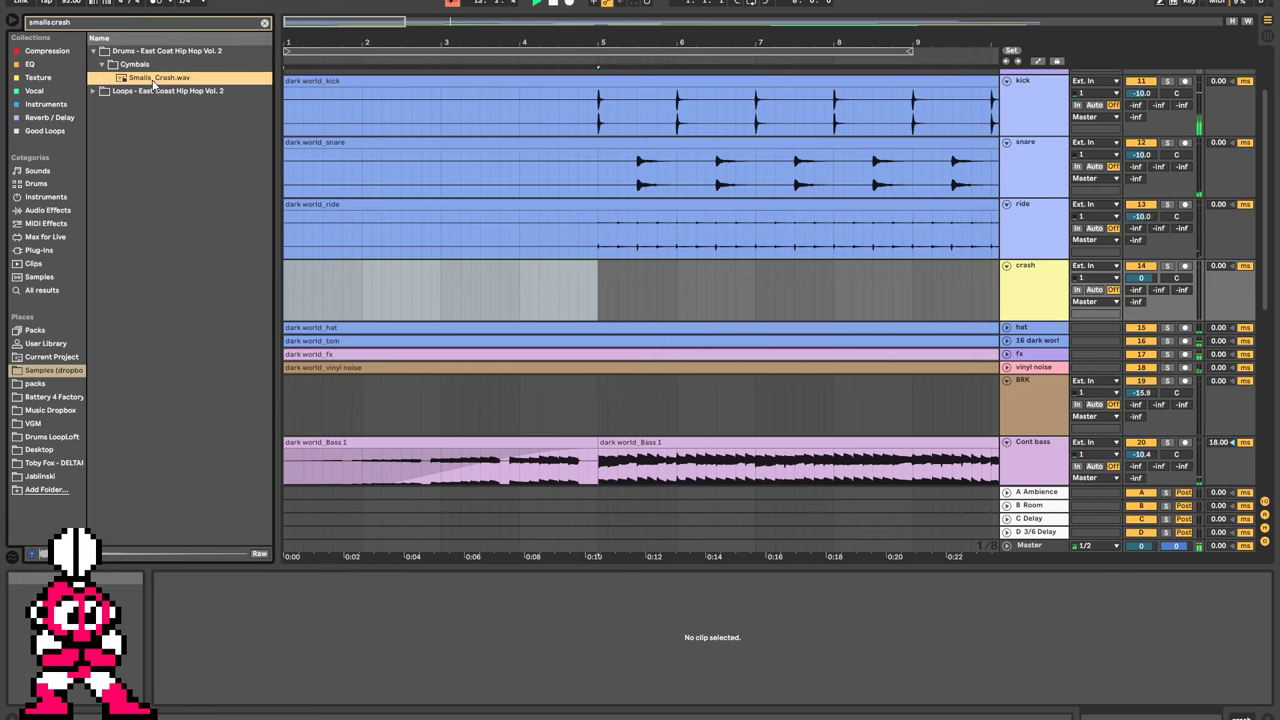
# Place Smalls_Crash.wav at bar 5 on the crash track, transpose it by two semitones and set the track volume to -17.5.
pyautogui.moveTo(153, 83); pyautogui.dragTo(601, 296)
pyautogui.click(238, 656)
pyautogui.press('Down')
pyautogui.press('Down')
pyautogui.press('space')
pyautogui.press('space')
pyautogui.moveTo(1141, 278); pyautogui.dragTo(1150, 283)
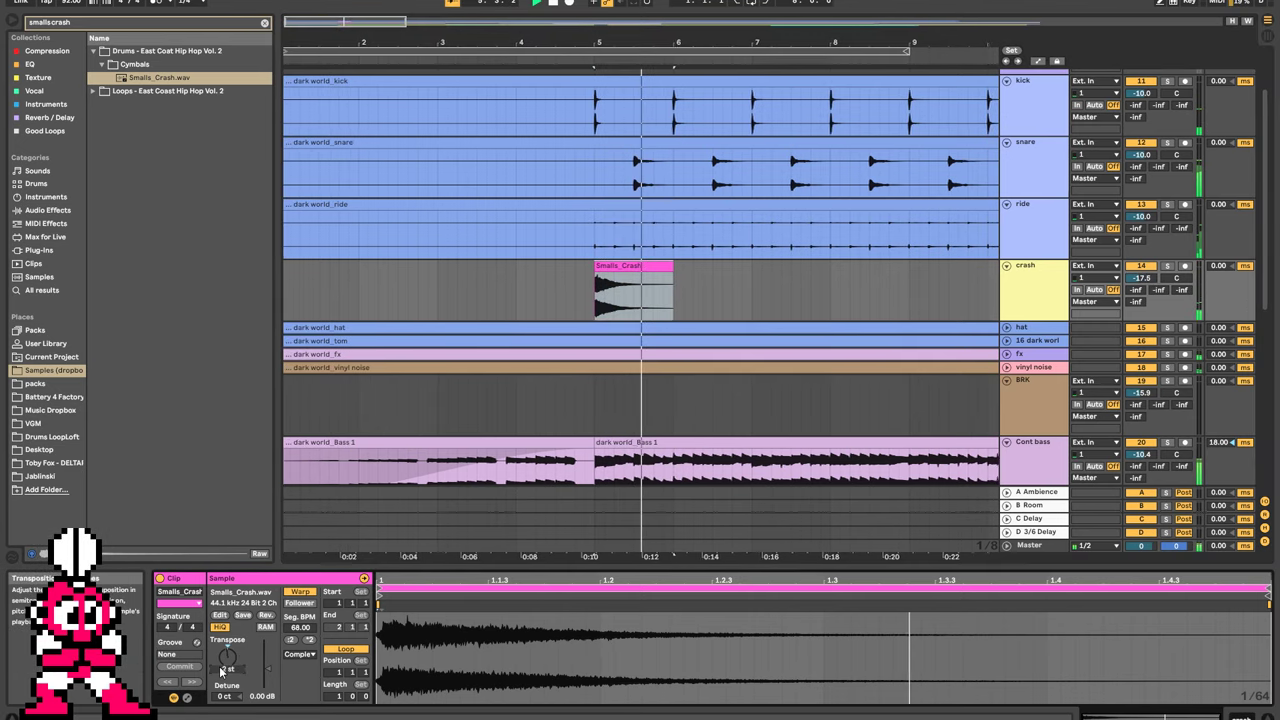
# Audition the crash in the mix, reset its transposition to 0 st and set the crash track volume to -27.8.
pyautogui.press('space')
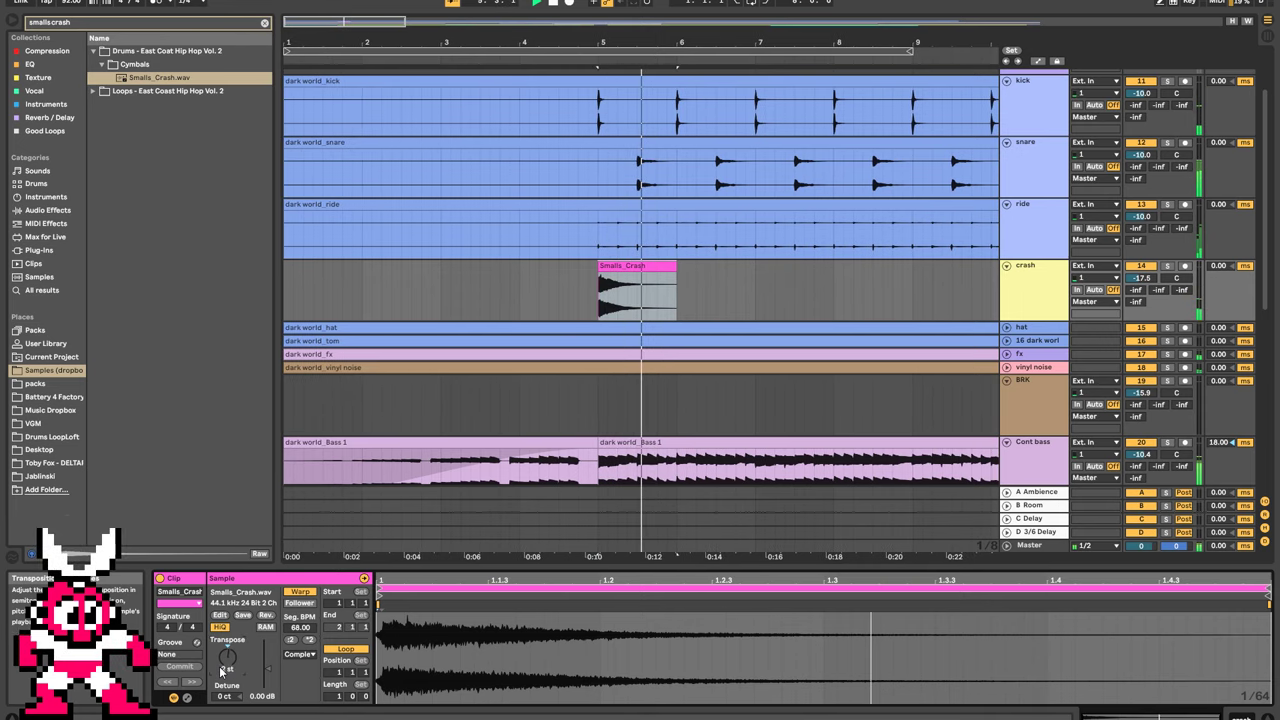
pyautogui.click(559, 297)
pyautogui.press('space')
pyautogui.press('space')
pyautogui.click(627, 267)
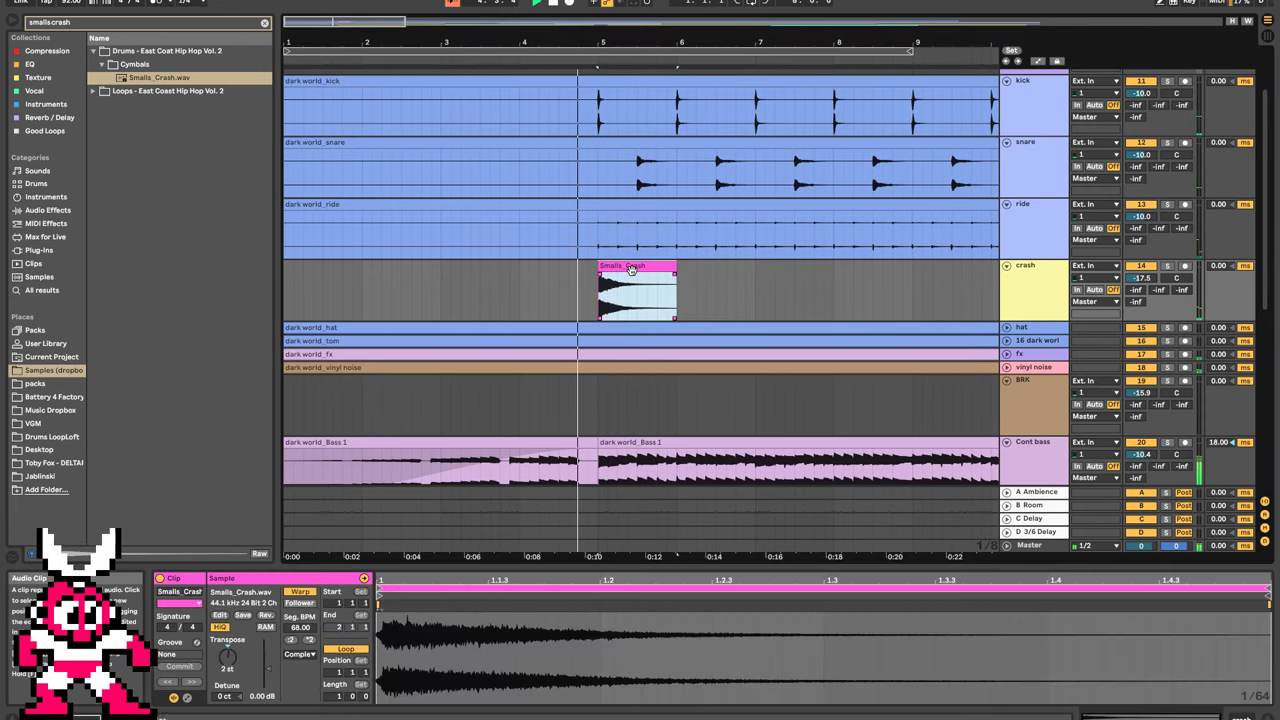
pyautogui.doubleClick(228, 654)
pyautogui.press('space')
pyautogui.press('space')
pyautogui.moveTo(1140, 280); pyautogui.dragTo(1140, 312)
pyautogui.press('space')
pyautogui.press('space')
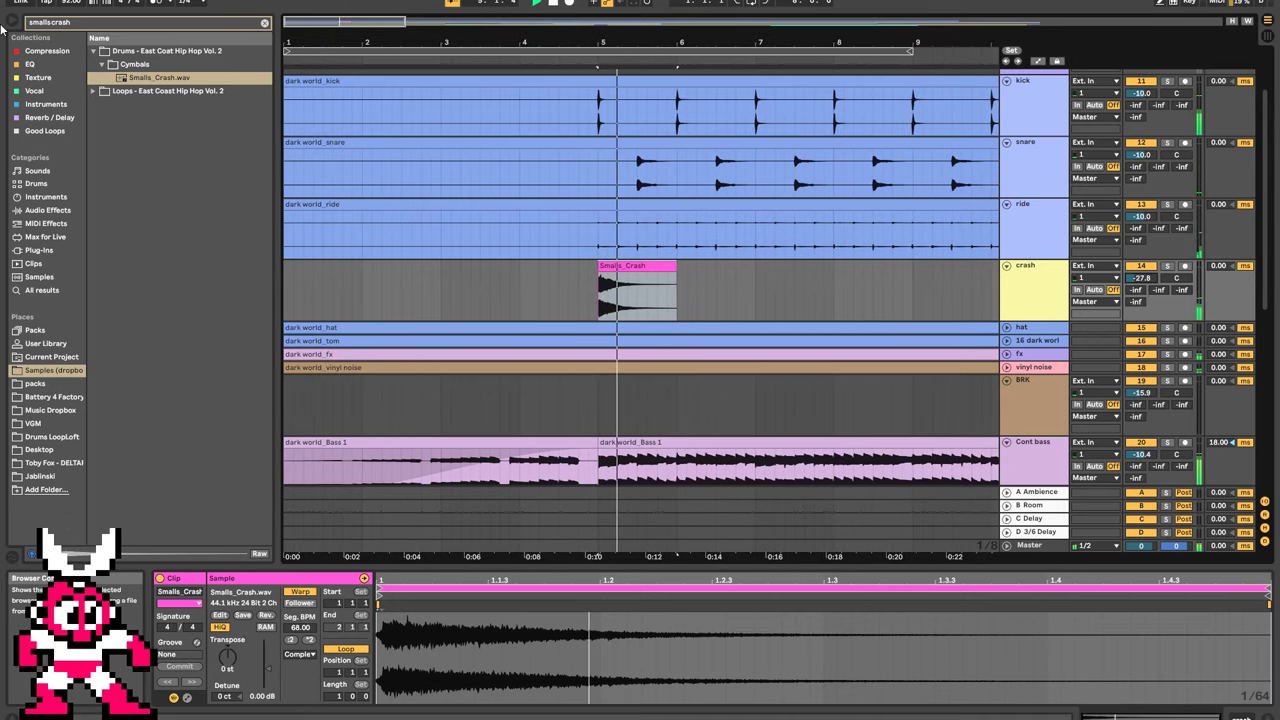
# Search the plug-ins for "pro-r" and add FabFilter Pro-R to the crash track.
pyautogui.click(93, 25)
pyautogui.write('pro-r')
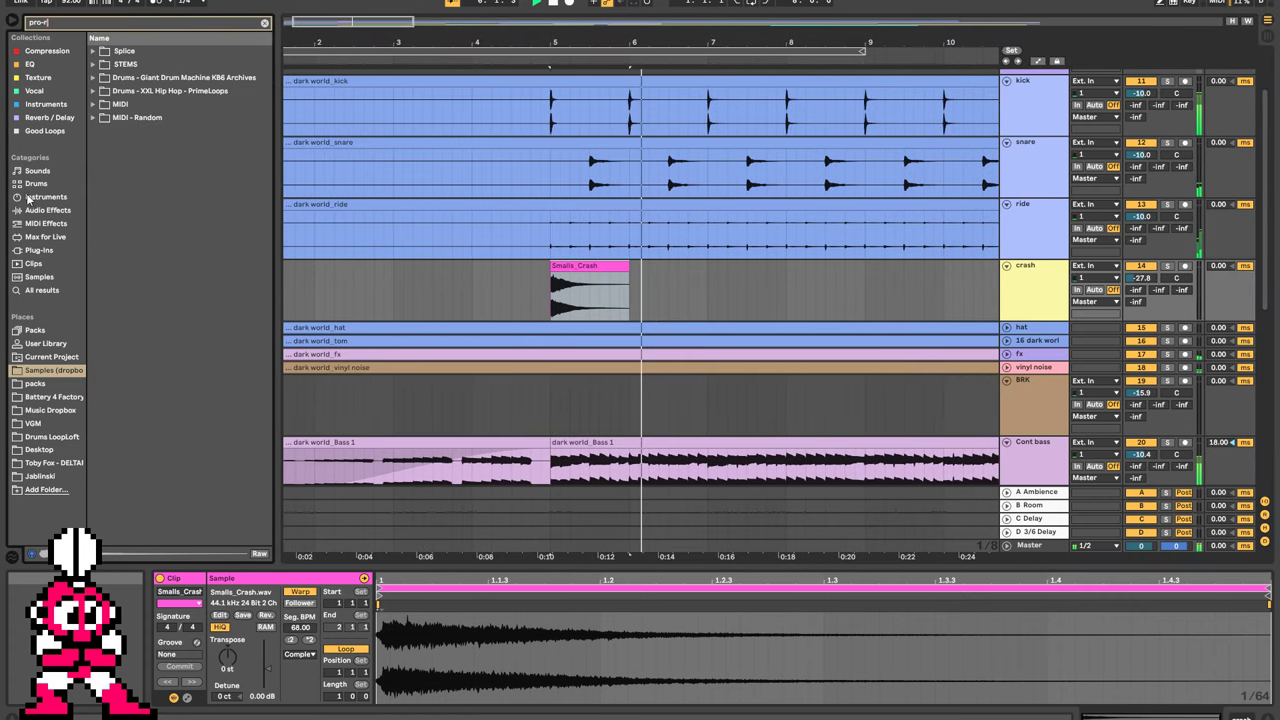
pyautogui.click(40, 250)
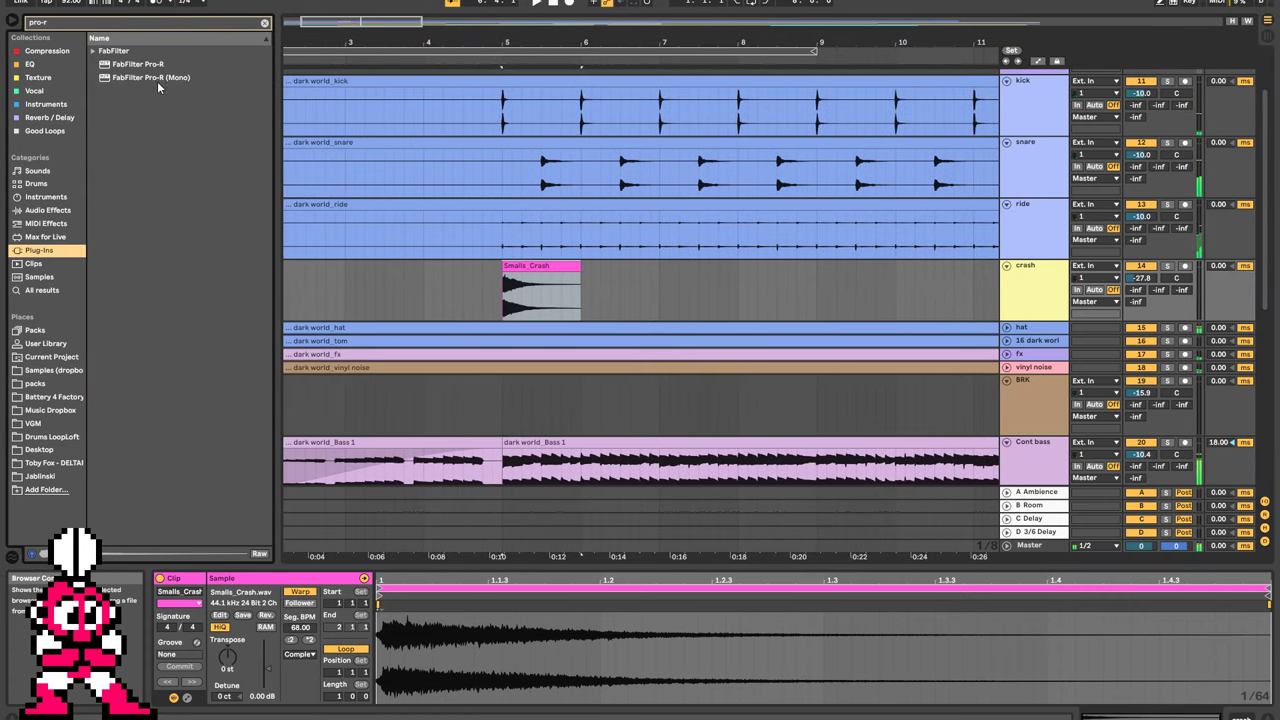
pyautogui.moveTo(551, 270); pyautogui.dragTo(551, 270)
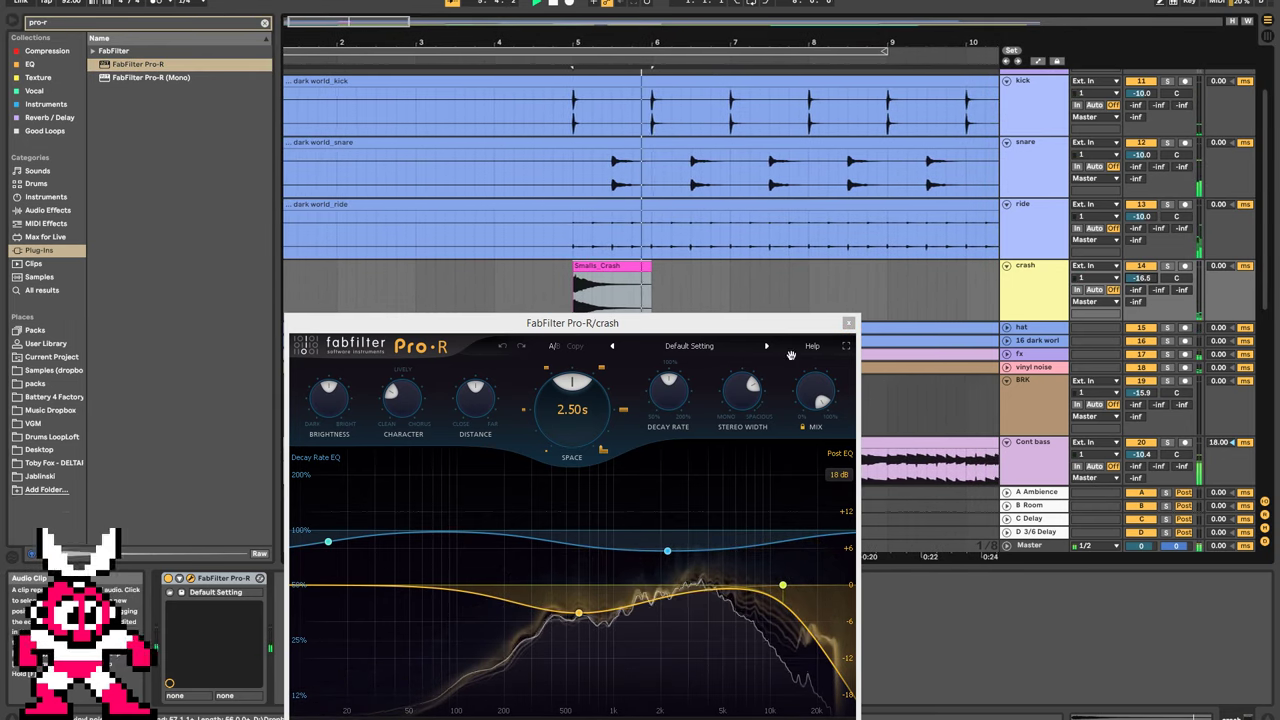
# Try the Medium preset Room for TomTom Sustain in Pro-R and audition the crash track in solo.
pyautogui.click(689, 346)
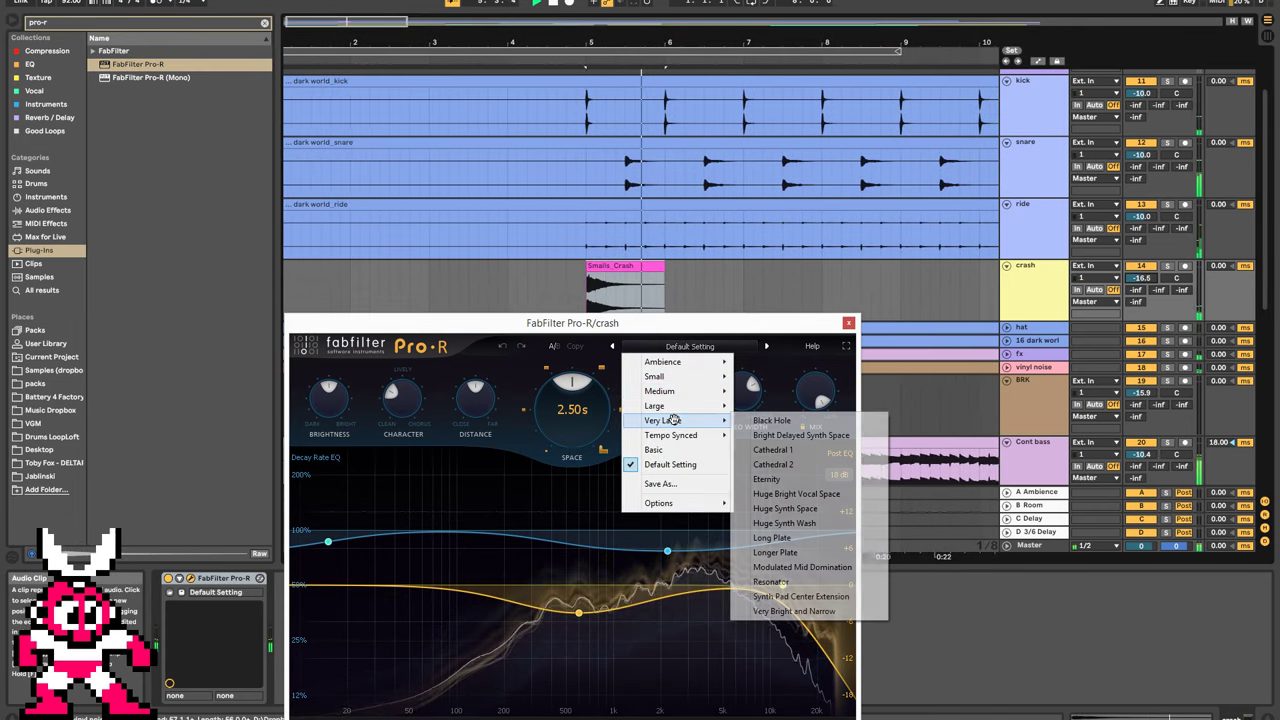
pyautogui.moveTo(719, 392)
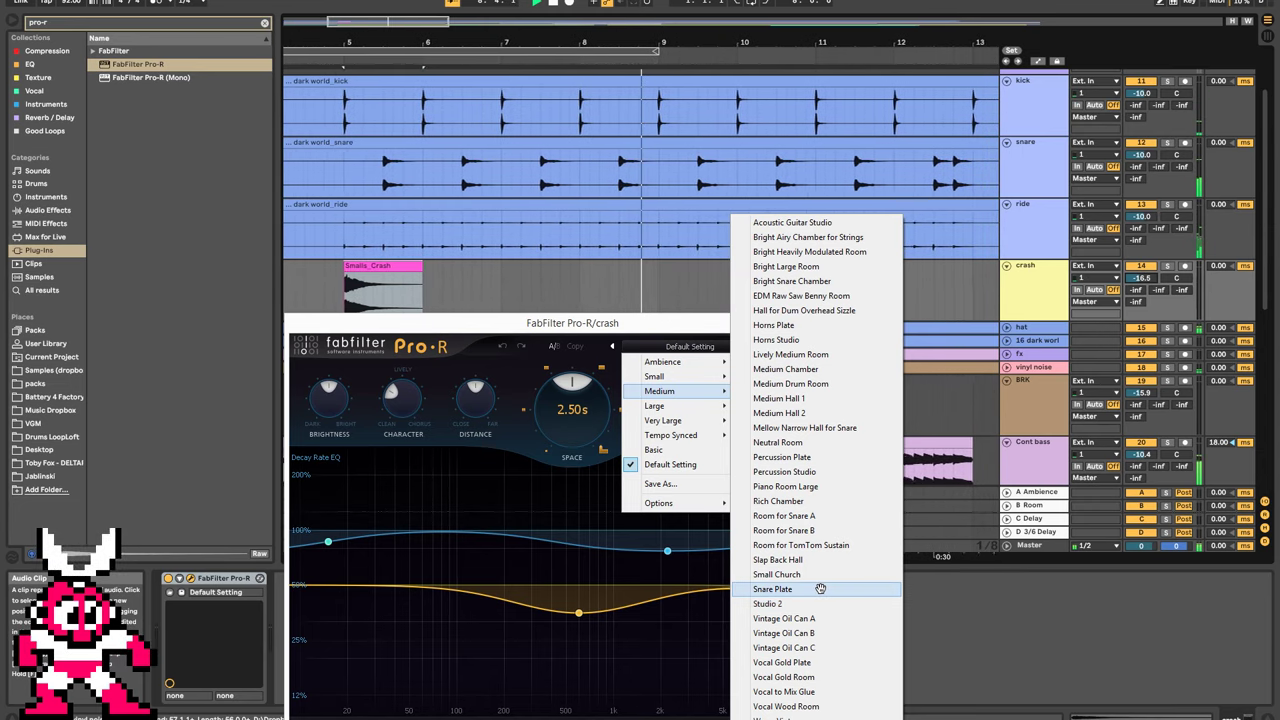
pyautogui.click(812, 545)
pyautogui.press('space')
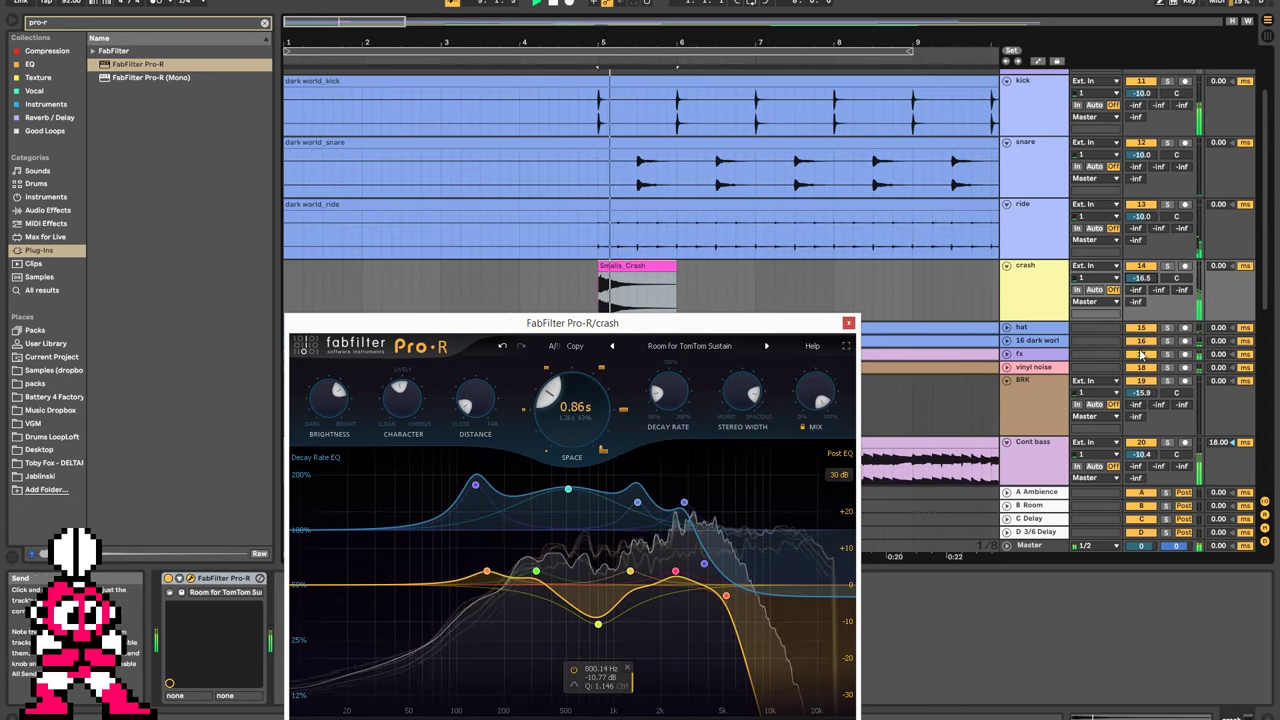
pyautogui.click(1167, 266)
pyautogui.press('space')
pyautogui.press('space')
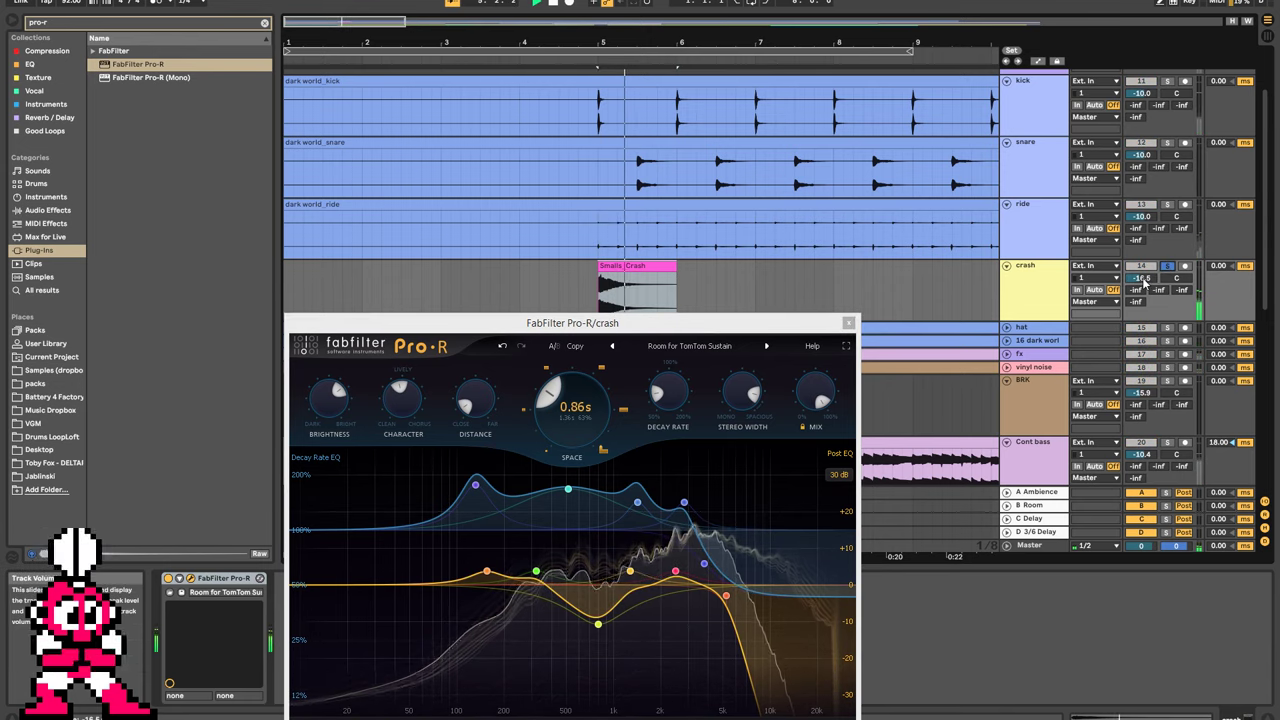
pyautogui.press('space')
pyautogui.press('space')
# Load the Large preset Modulated Hall for Synth Strings in Pro-R, unsolo the crash track and set its volume to -13.2.
pyautogui.click(679, 352)
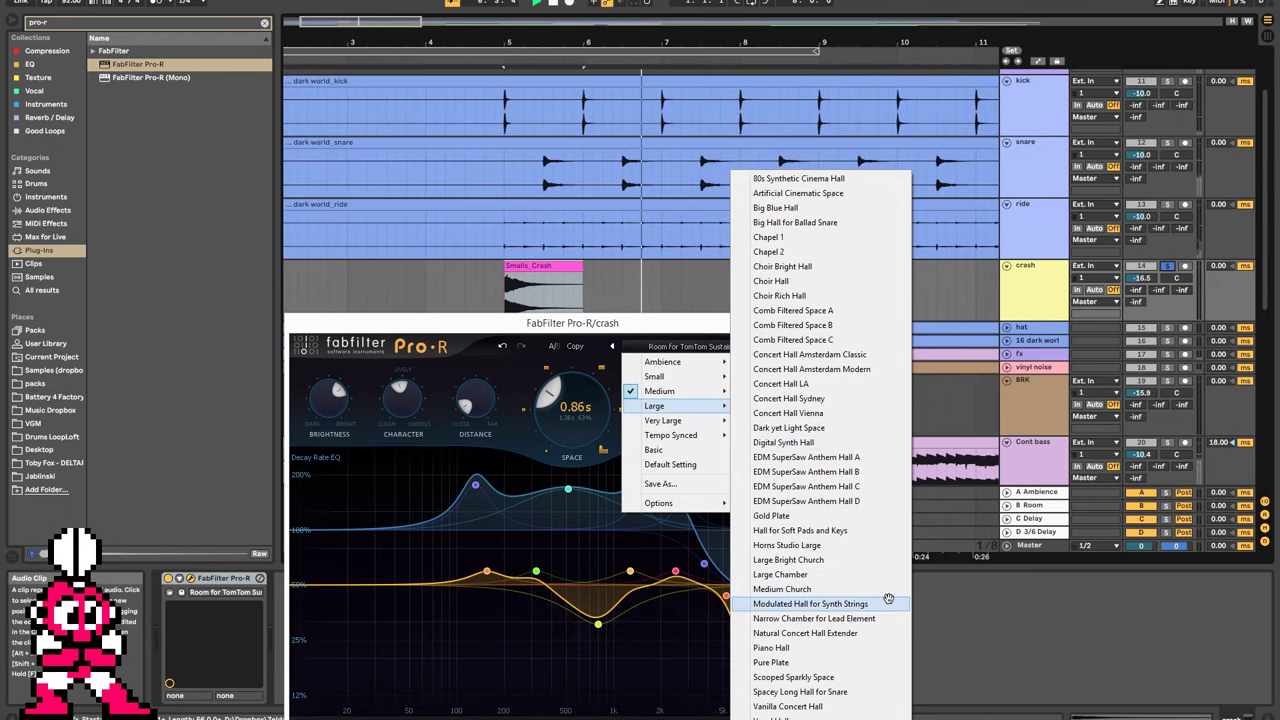
pyautogui.click(870, 604)
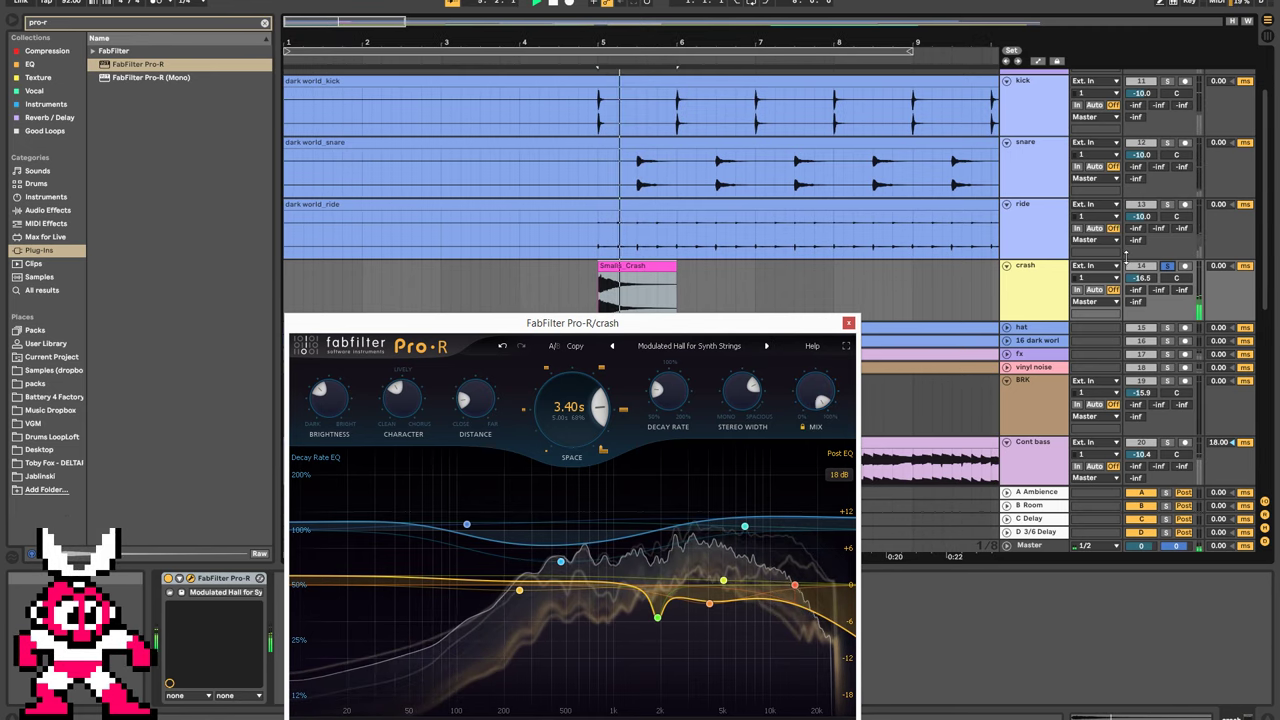
pyautogui.click(1167, 267)
pyautogui.moveTo(1141, 279)
pyautogui.mouseDown()
pyautogui.moveTo(1141, 252)
pyautogui.moveTo(1141, 263)
pyautogui.mouseUp()
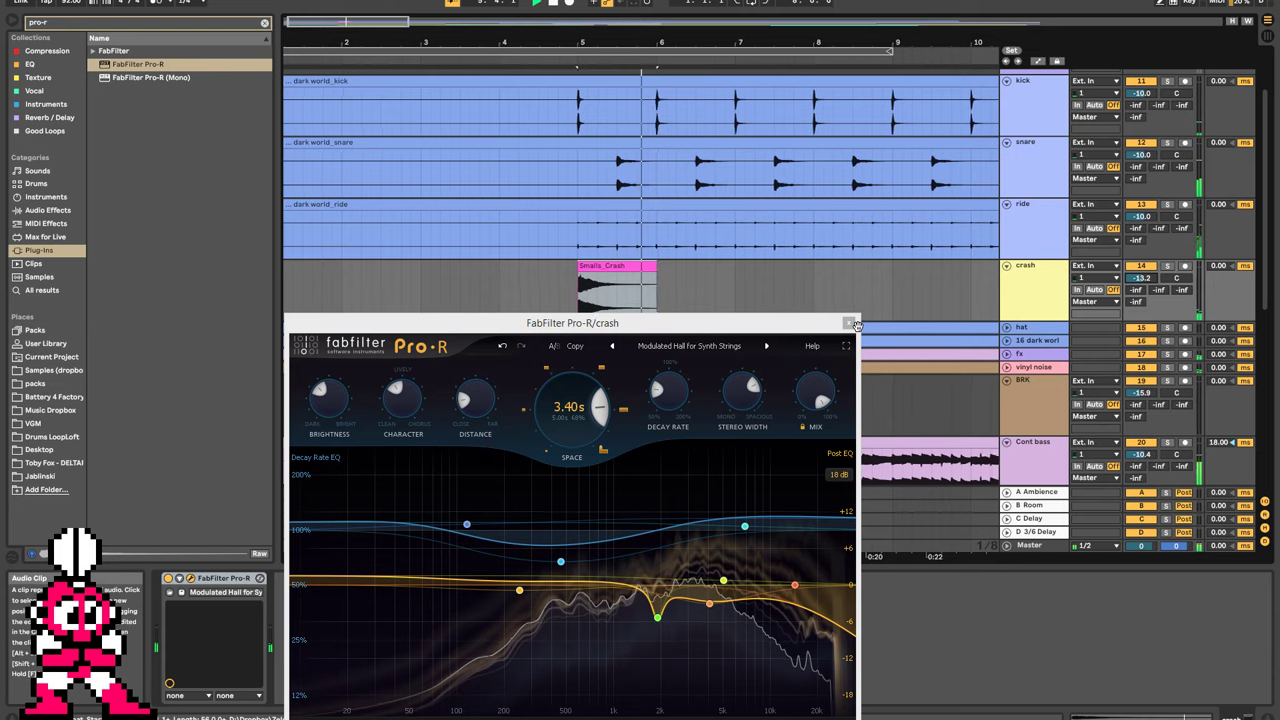
pyautogui.click(849, 323)
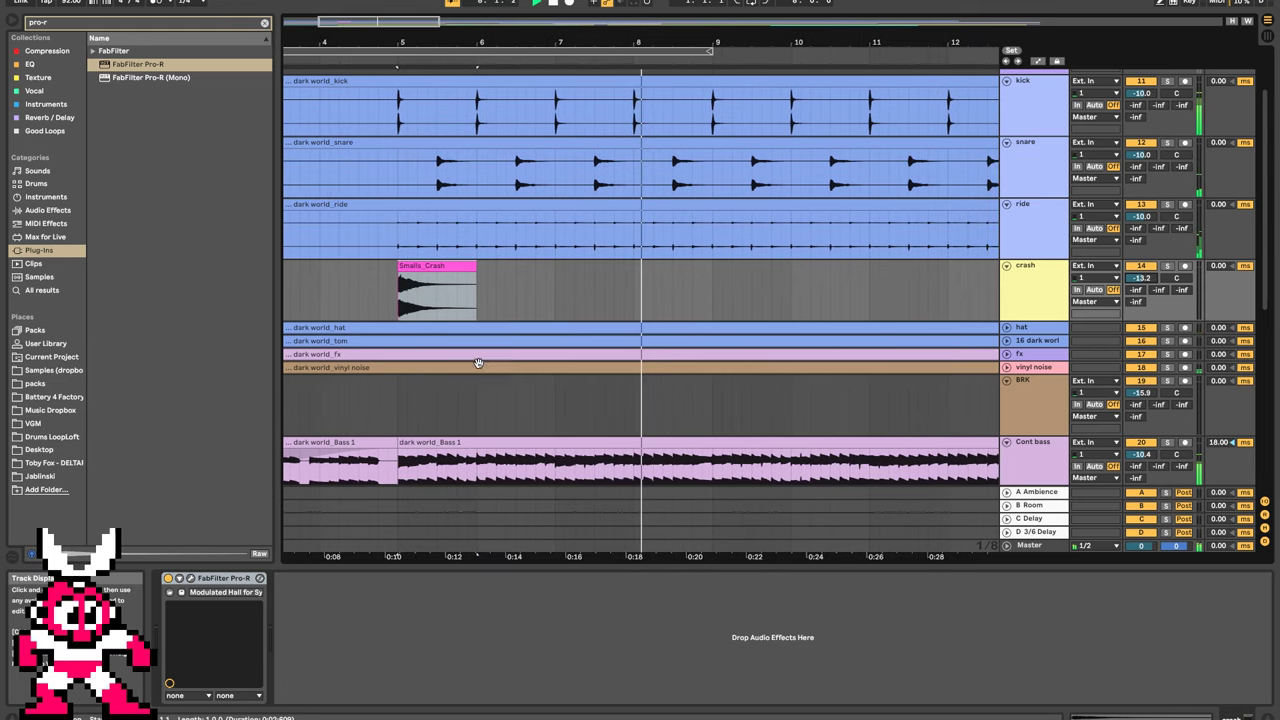
# Transpose the dark world_kick clip by -2 st.
pyautogui.scroll(-5, 558, 135)
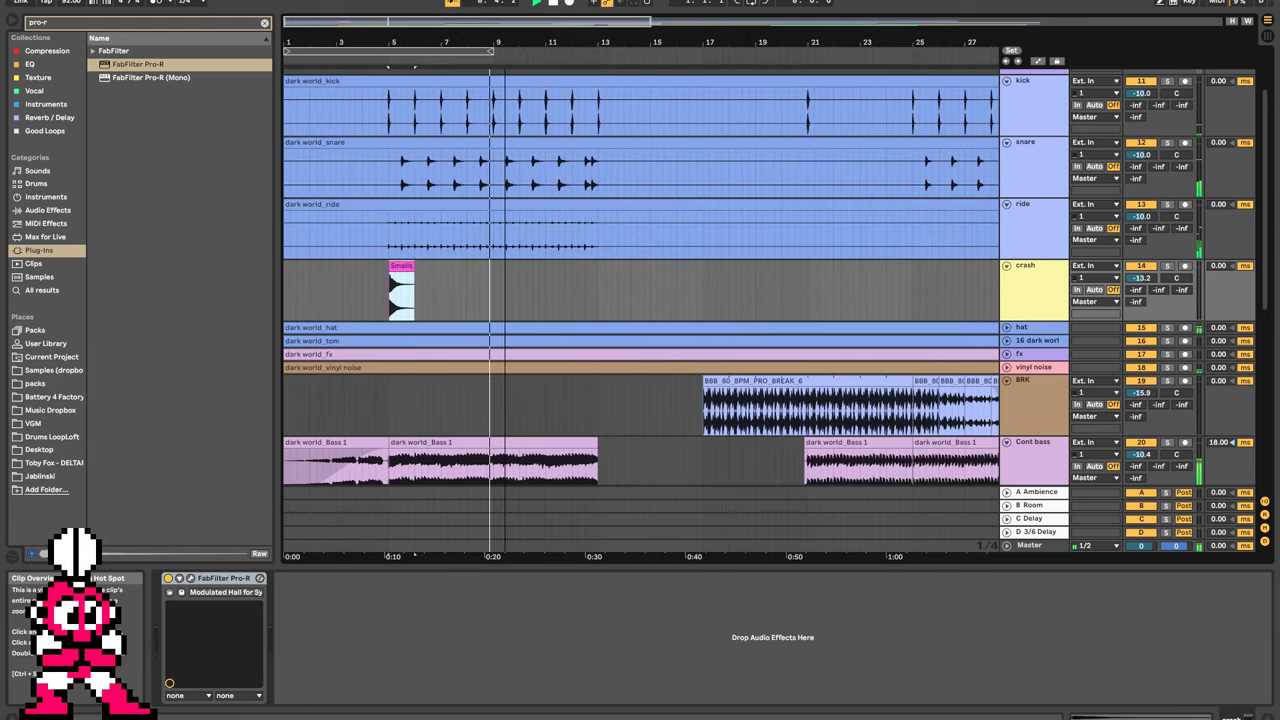
pyautogui.click(1021, 112)
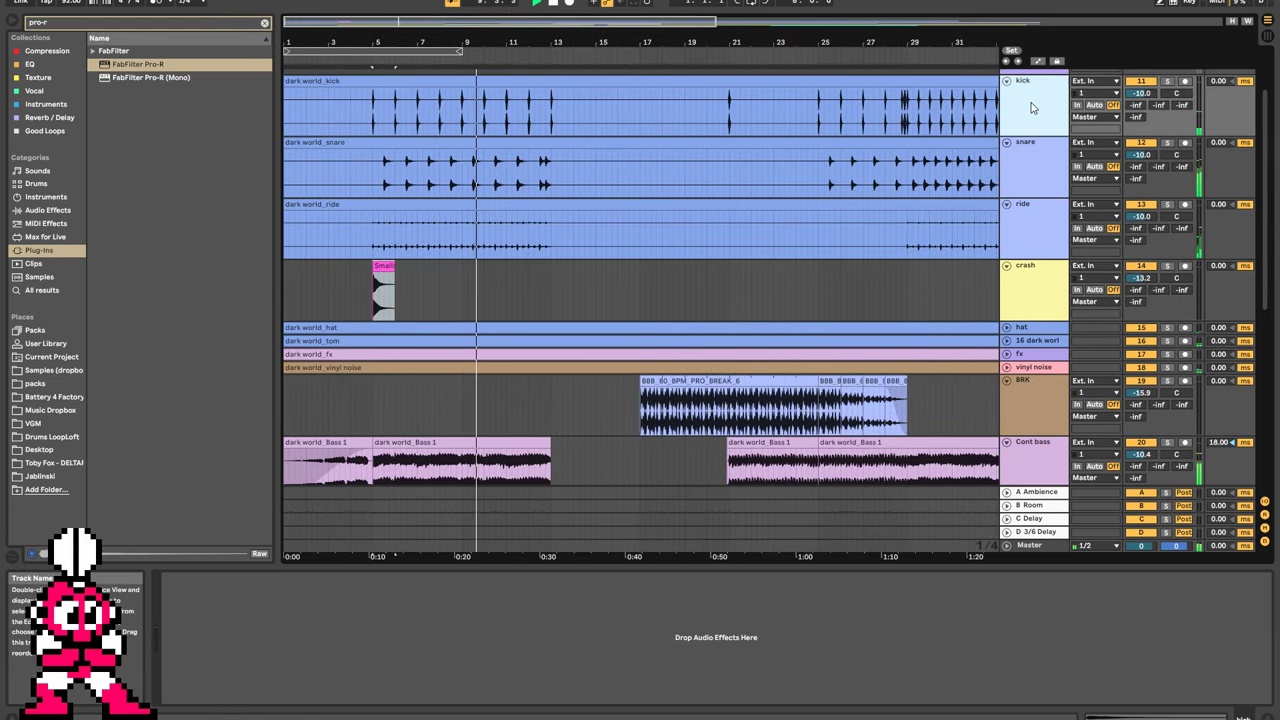
pyautogui.hotkey('shift', 'Tab')
pyautogui.hotkey('shift', 'Tab')
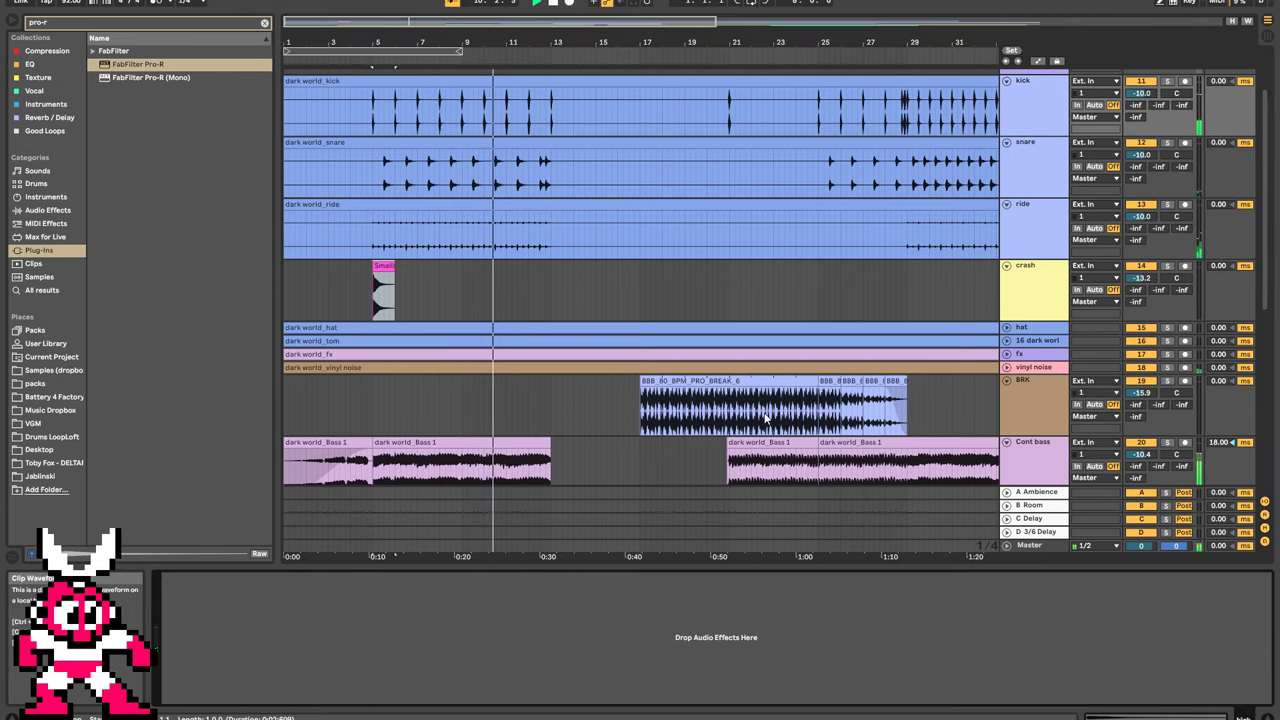
pyautogui.click(541, 83)
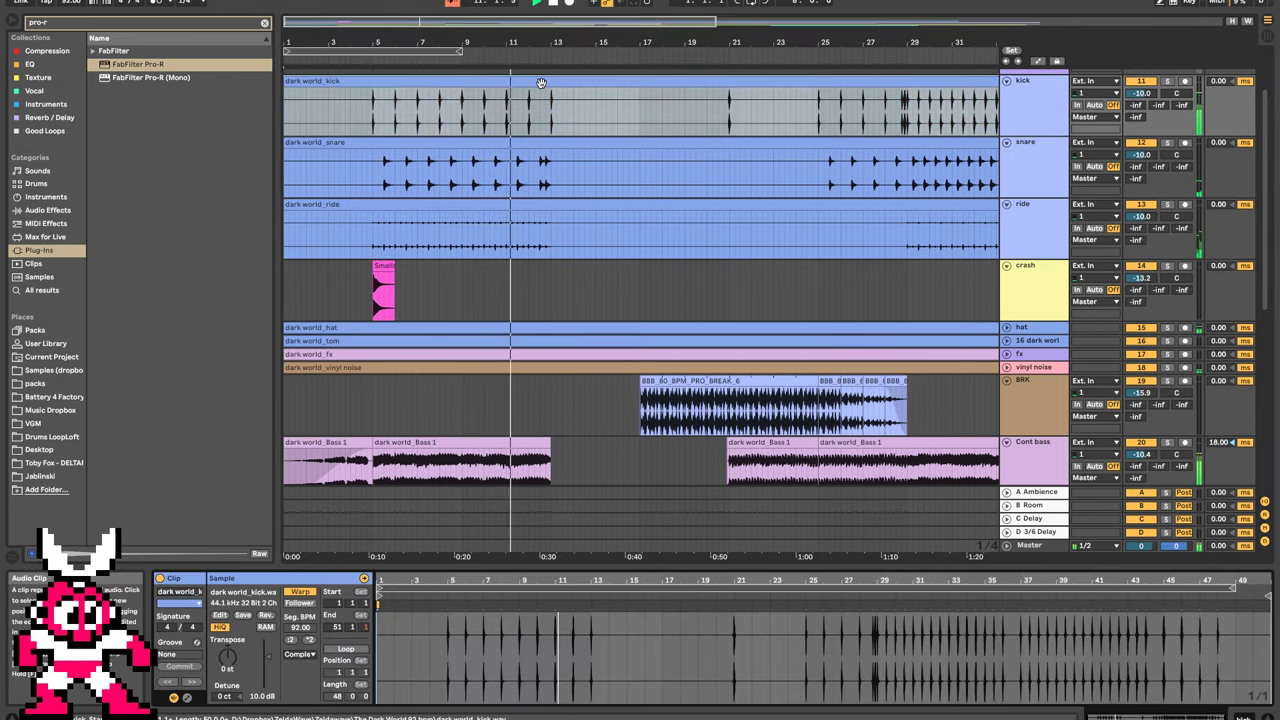
pyautogui.moveTo(231, 655); pyautogui.dragTo(231, 667)
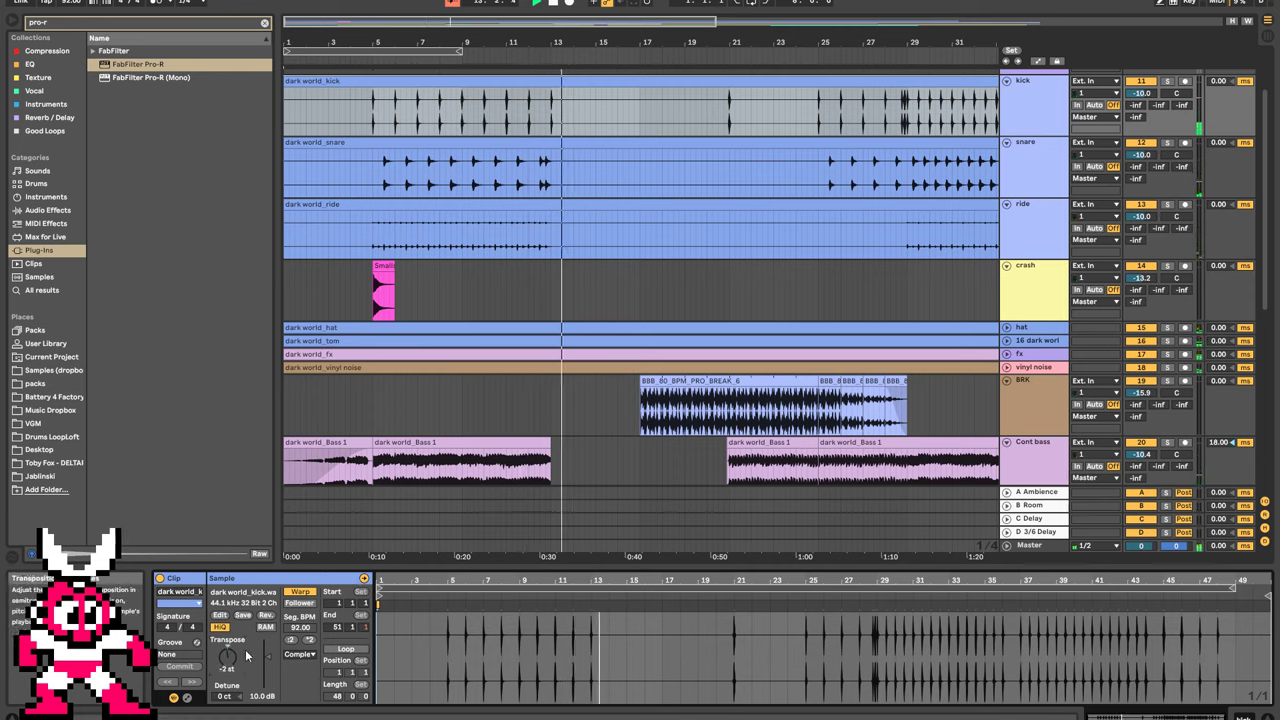
# Search the plug-ins for "pro-q", add FabFilter Pro-Q 3 to the kick track and inspect the kick's spectrum.
pyautogui.click(165, 24)
pyautogui.press('BackSpace')
pyautogui.write('q')
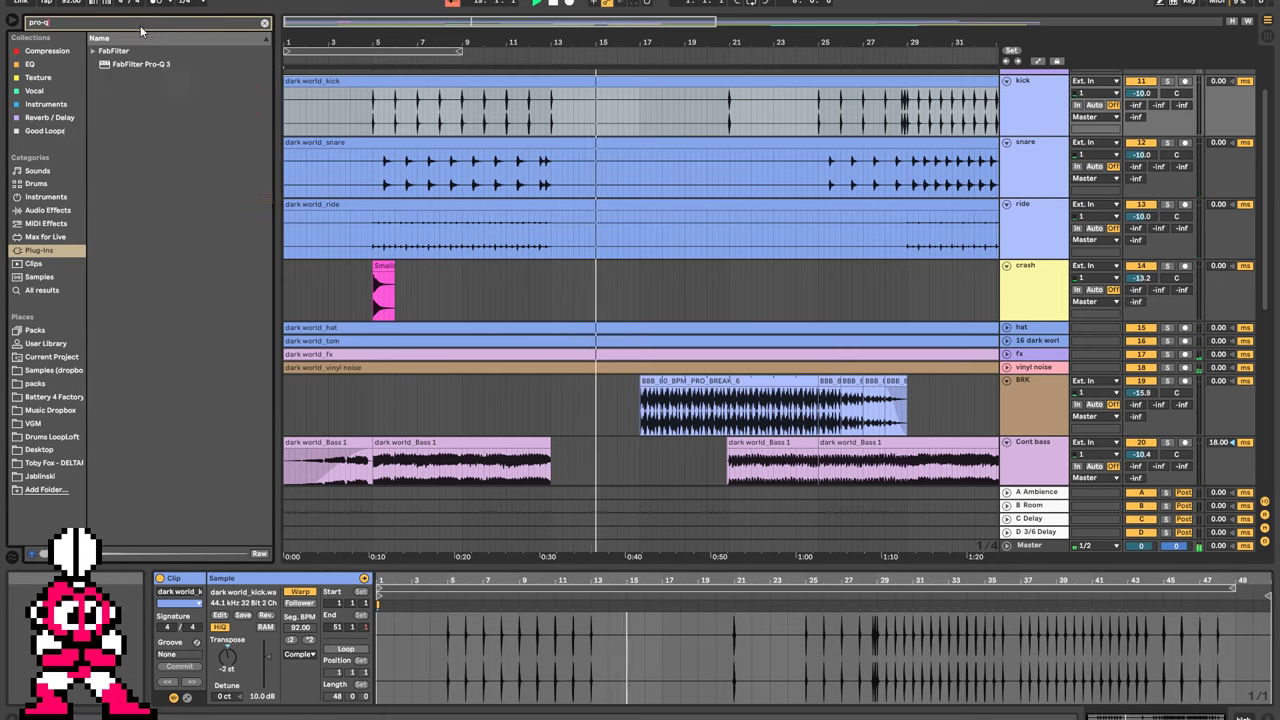
pyautogui.press('Down')
pyautogui.press('Return')
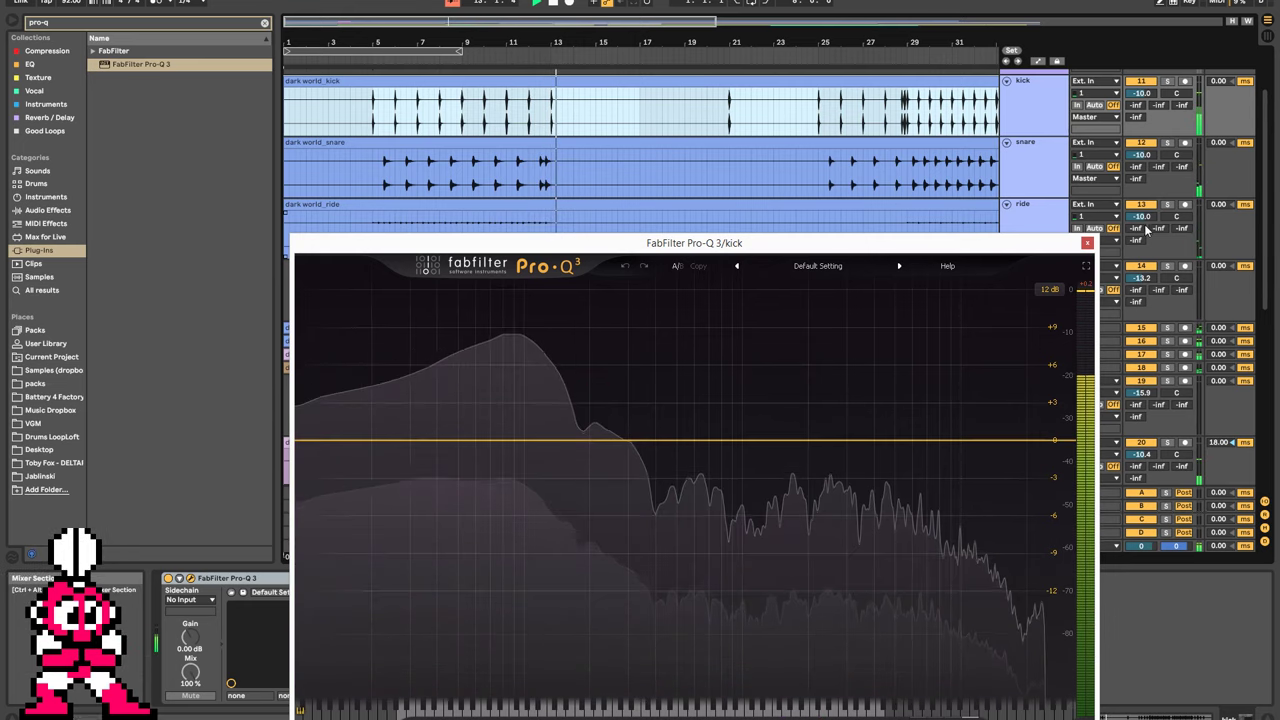
pyautogui.click(1087, 243)
# Rename the kick track as "kick (E@-2)".
pyautogui.doubleClick(609, 100)
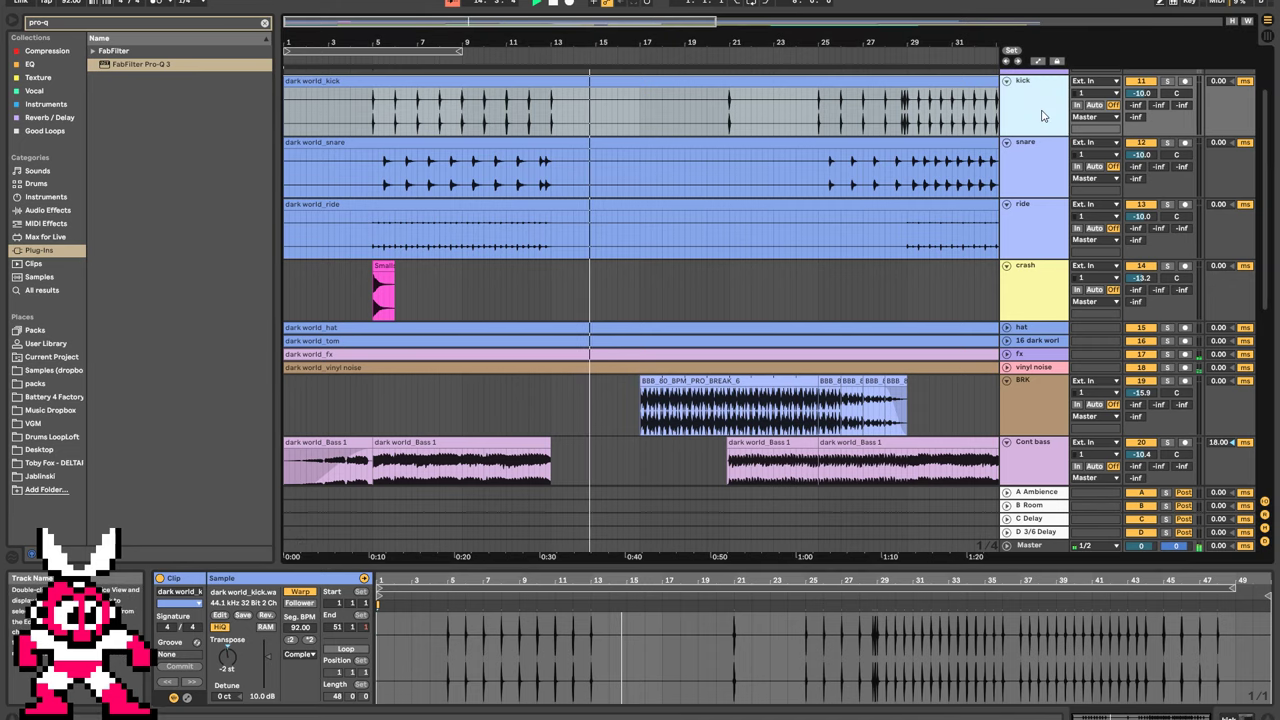
pyautogui.write('(E)')
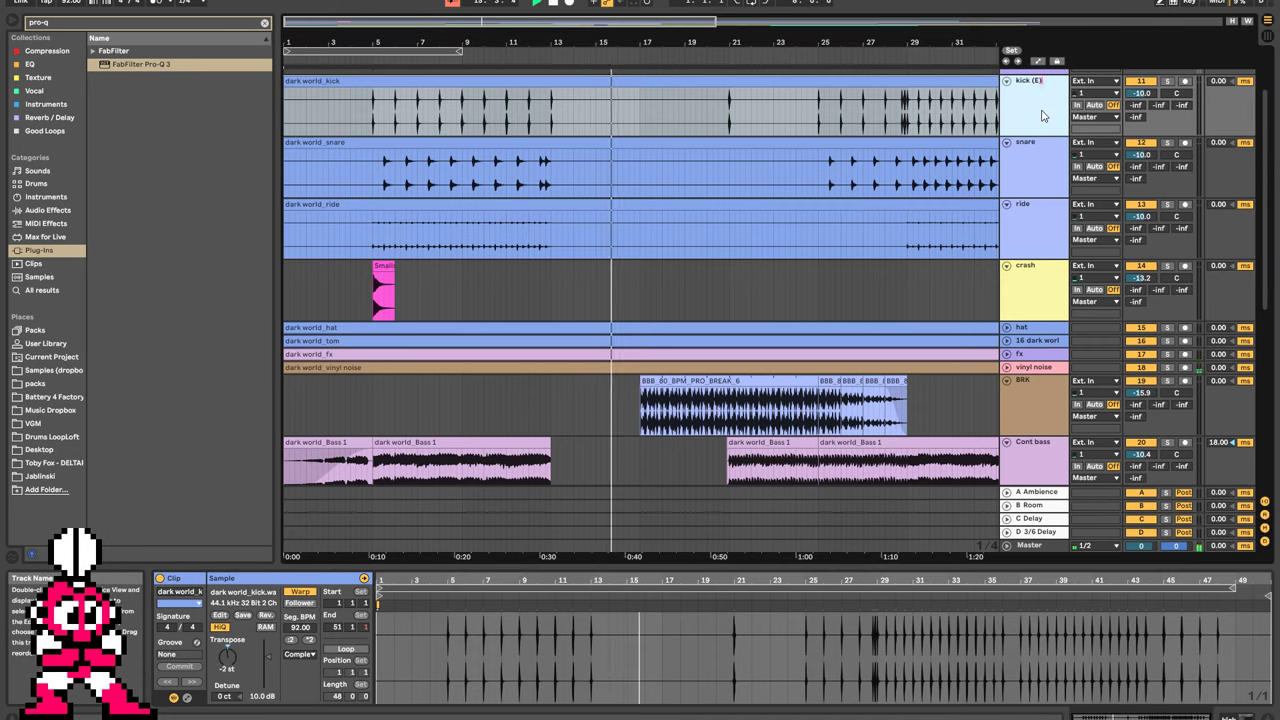
pyautogui.press('Return')
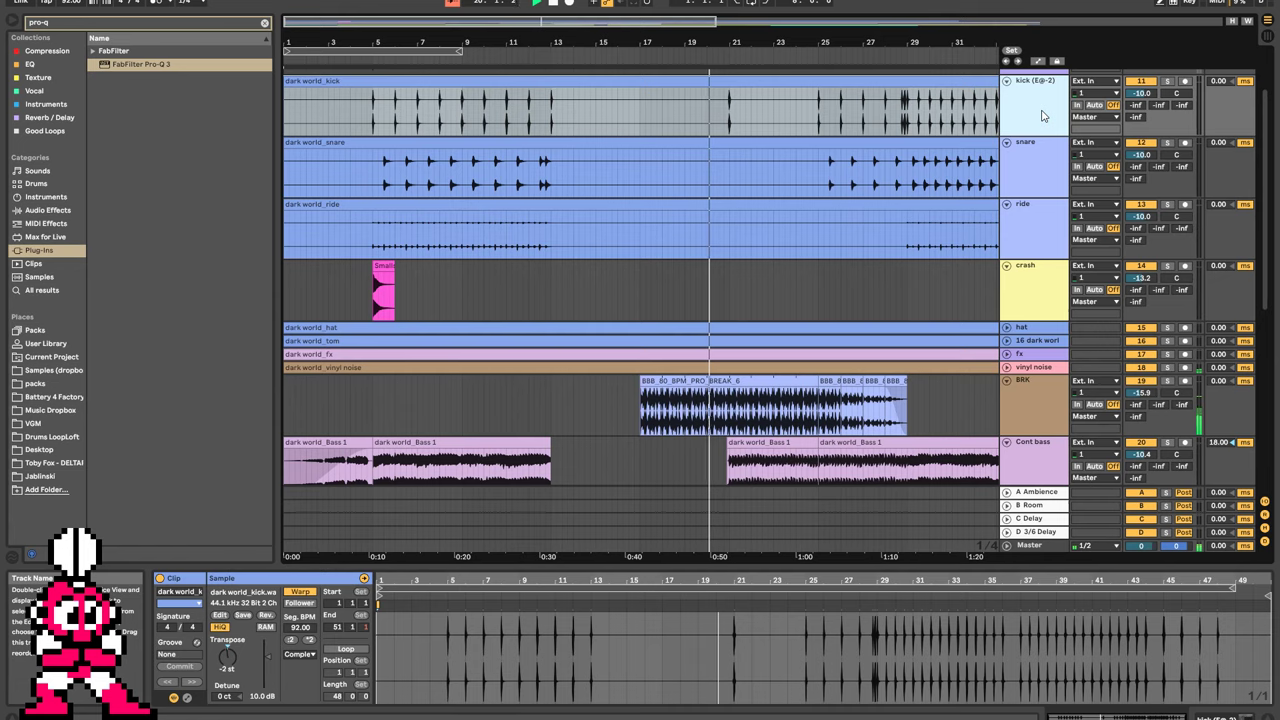
# Restart playback and try copying bars 17 to 21 of the drum break to bar 1 on the BRK track.
pyautogui.click(556, 3)
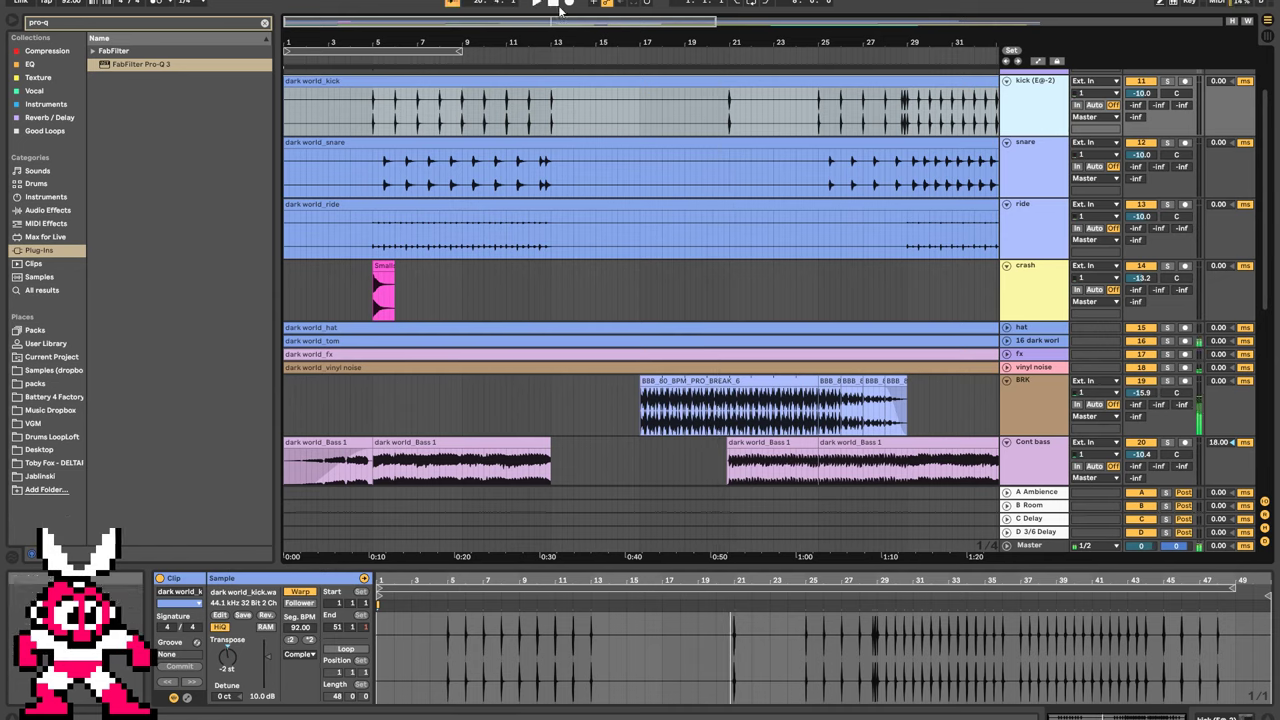
pyautogui.click(556, 3)
pyautogui.click(538, 3)
pyautogui.click(648, 426)
pyautogui.moveTo(649, 426); pyautogui.dragTo(729, 423)
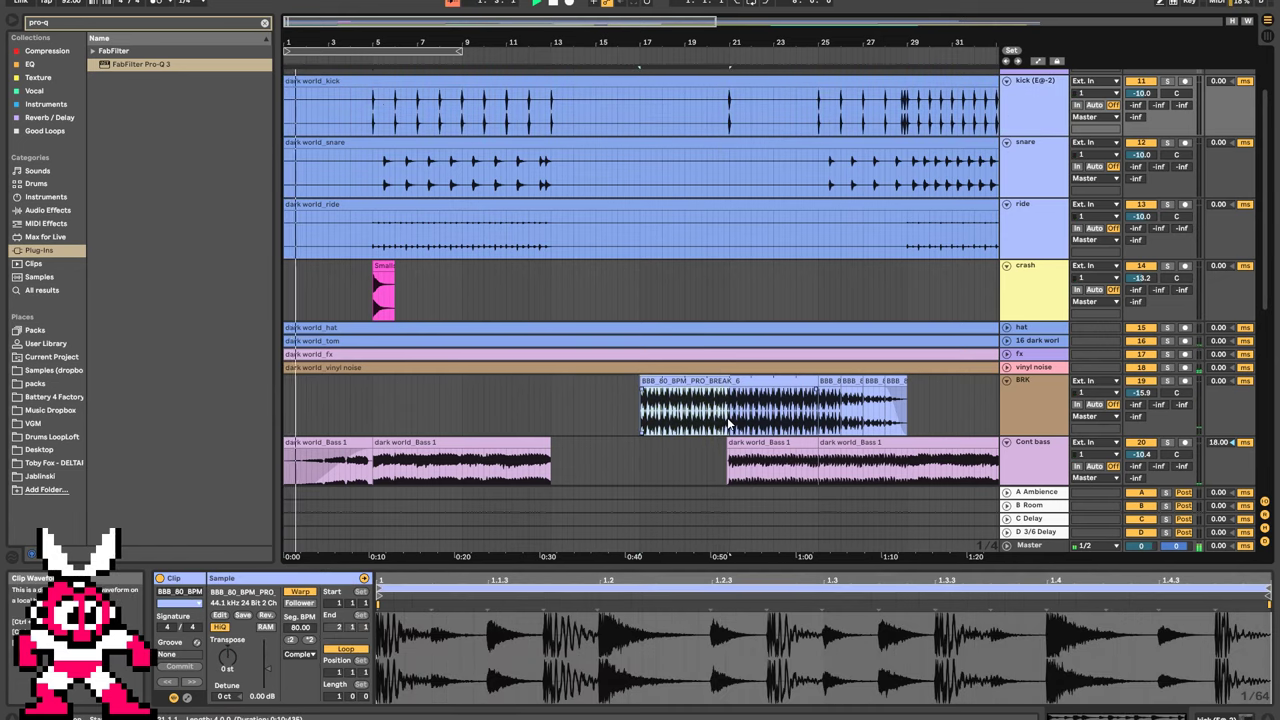
pyautogui.hotkey('ctrl', 'c')
pyautogui.click(285, 415)
pyautogui.hotkey('ctrl', 'v')
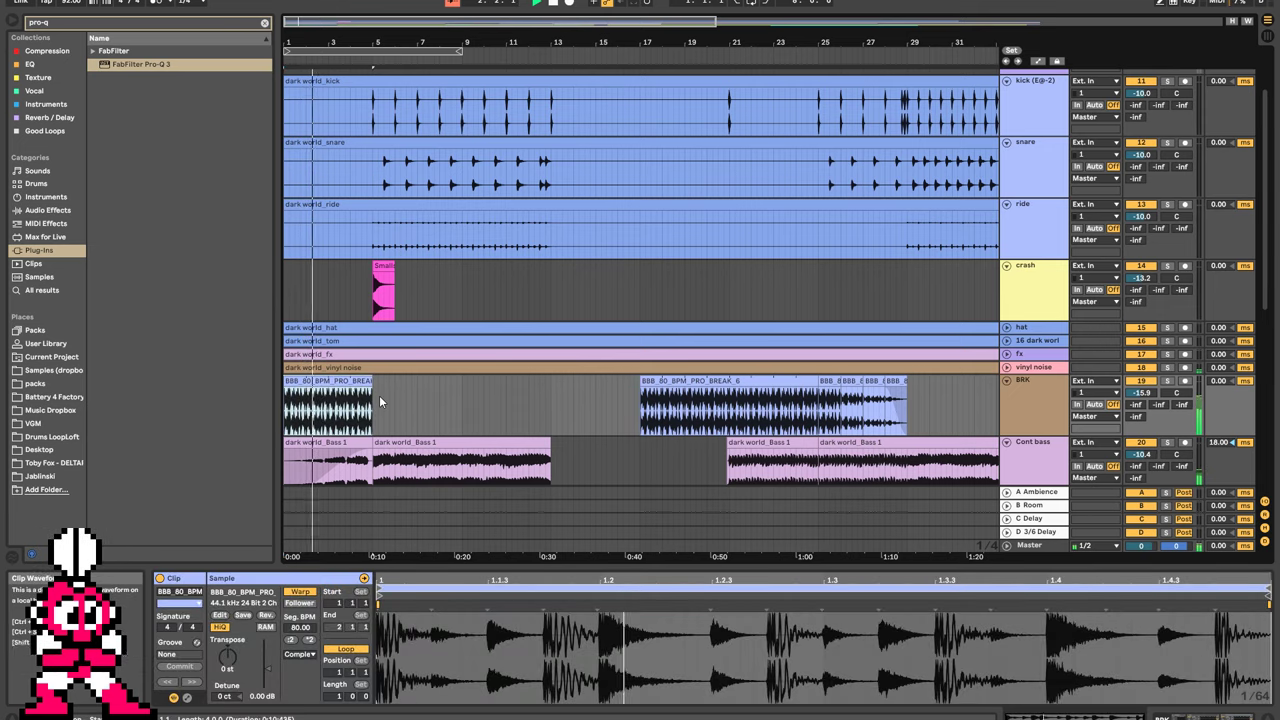
# Clear the browser search and delete the copied break at bar 1 of the BRK track.
pyautogui.click(265, 23)
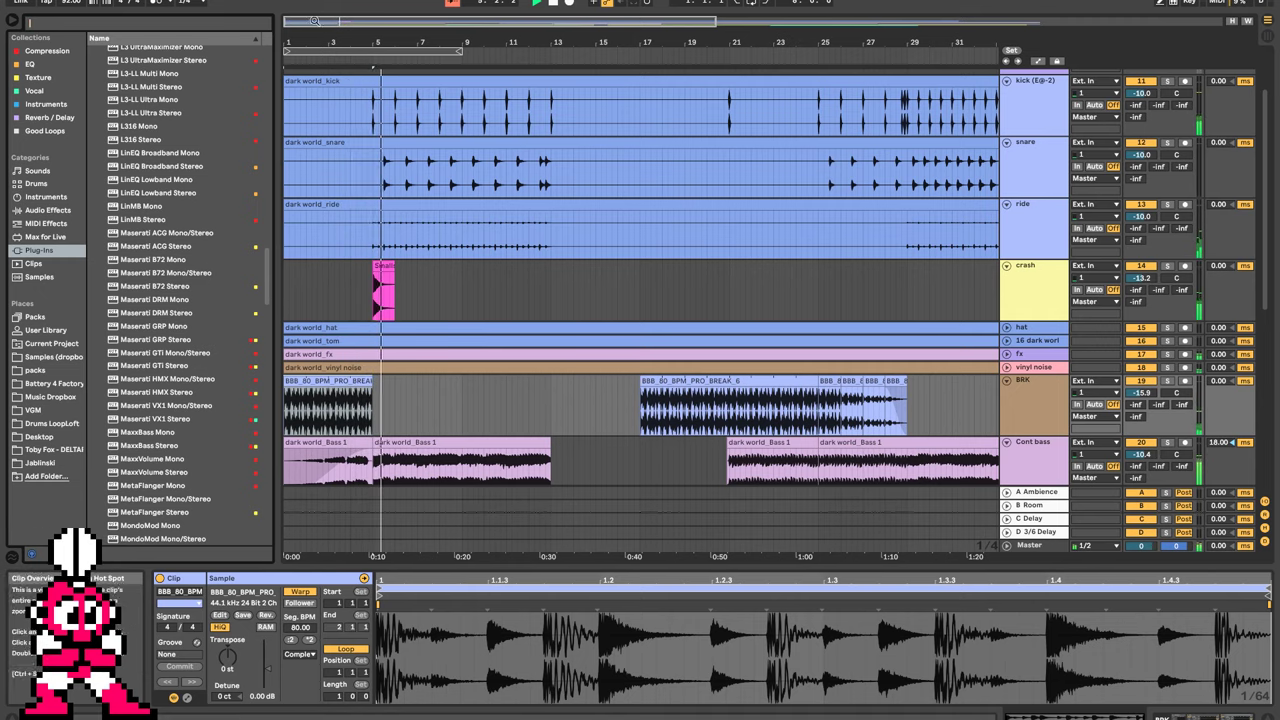
pyautogui.click(336, 380)
pyautogui.press('Delete')
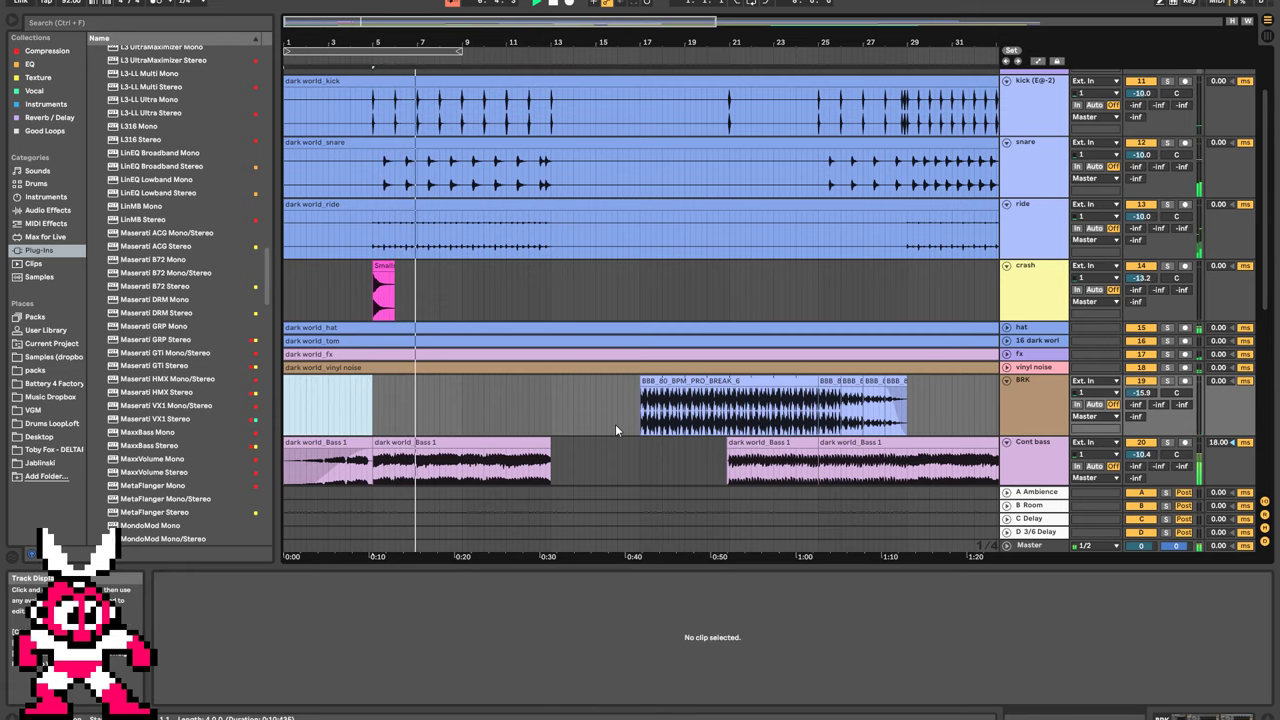
# Add arrangement locators at bars 5, 13 and 17.
pyautogui.moveTo(471, 23); pyautogui.dragTo(471, 20)
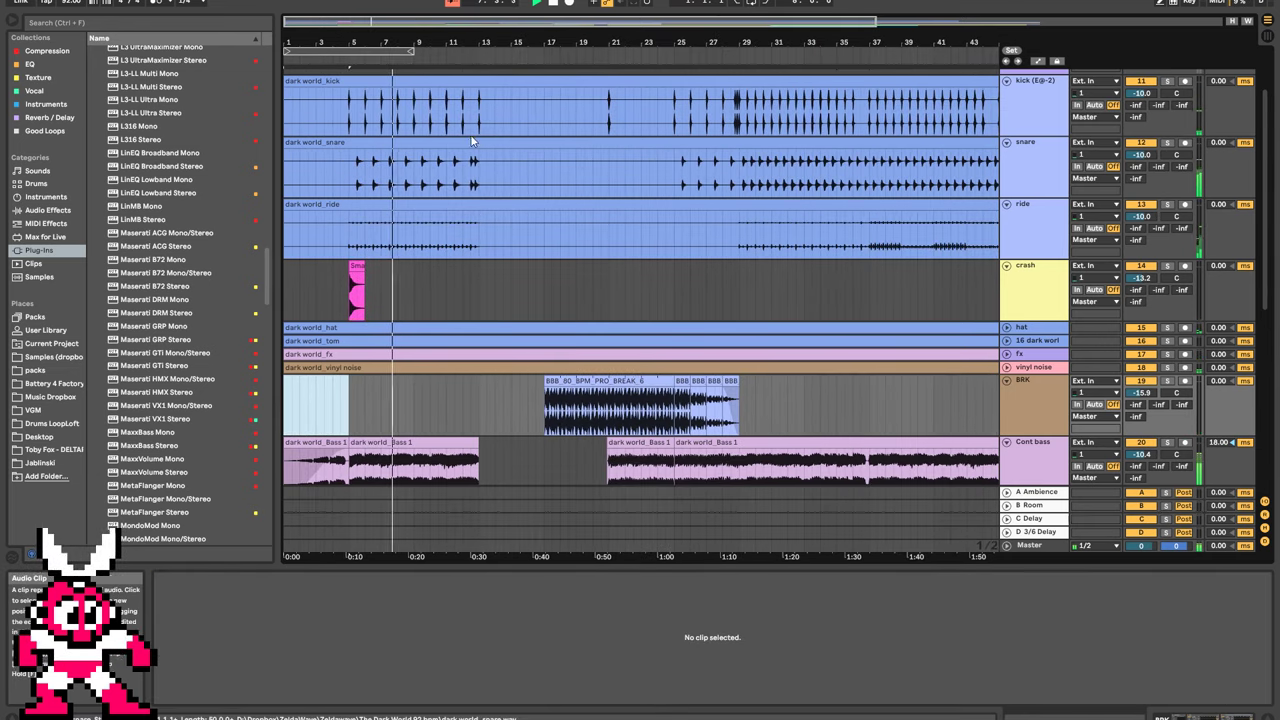
pyautogui.rightClick(349, 56)
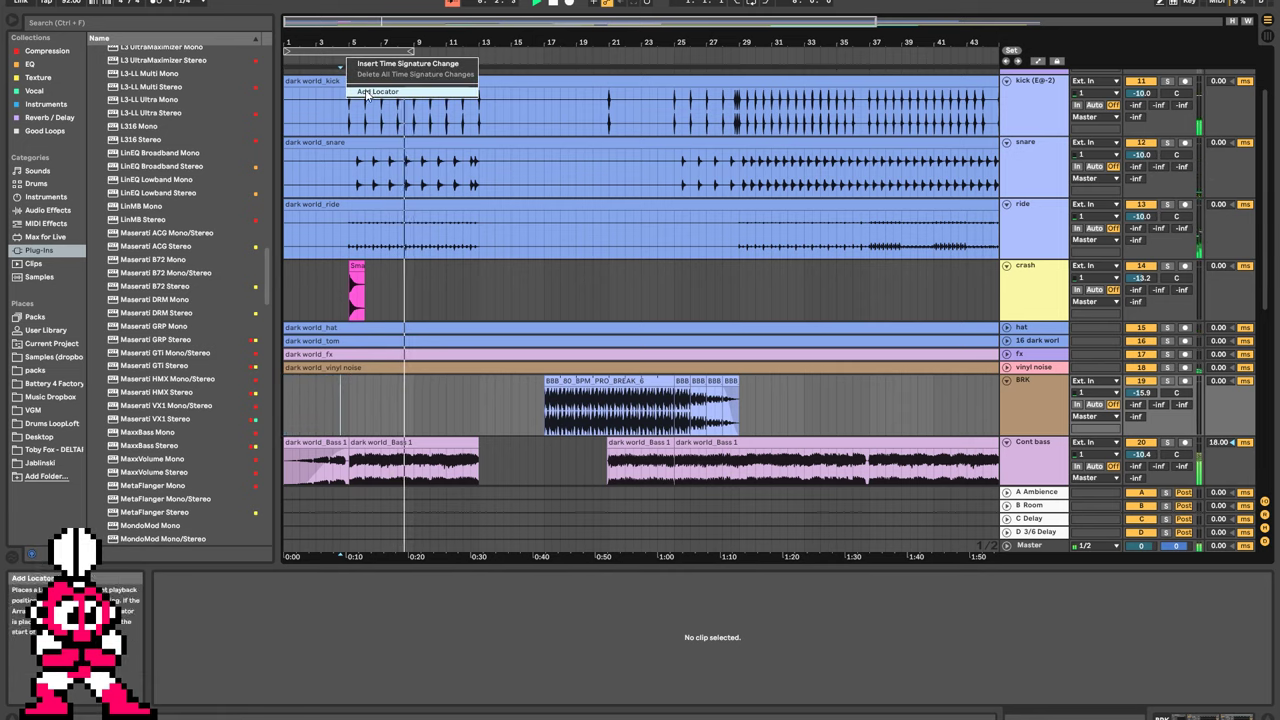
pyautogui.click(355, 61)
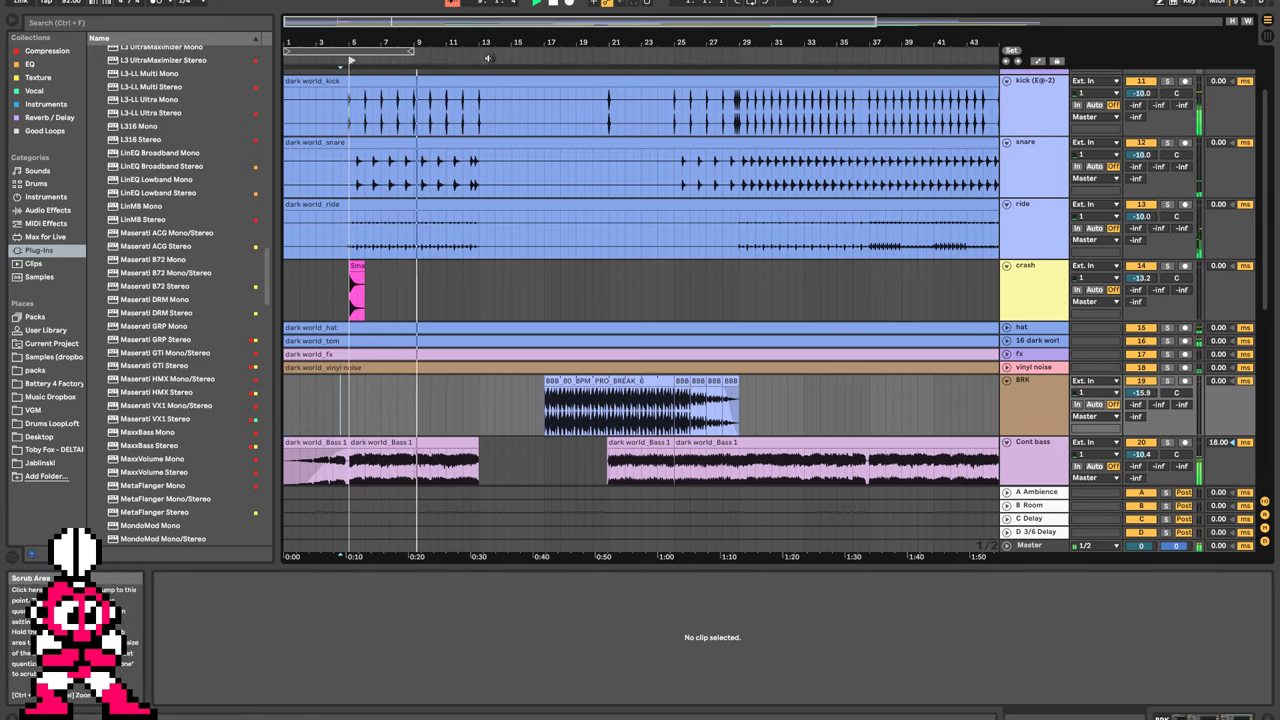
pyautogui.rightClick(483, 56)
pyautogui.click(493, 90)
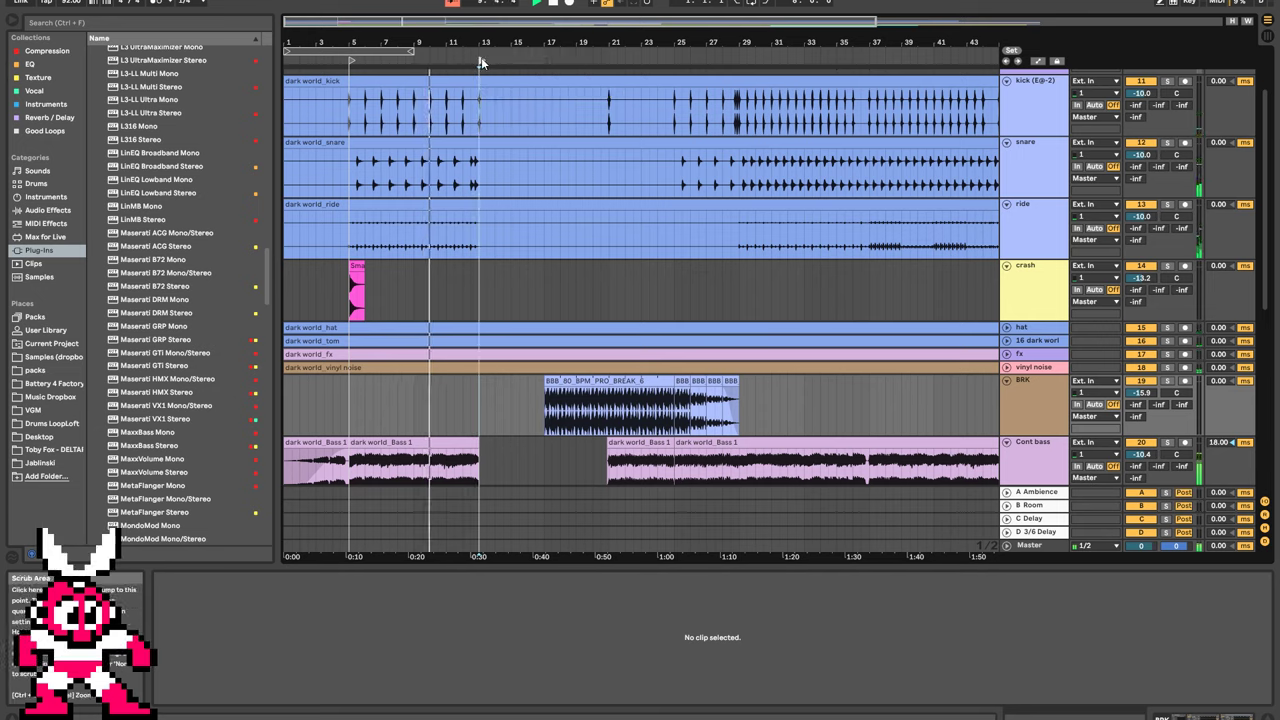
pyautogui.rightClick(545, 57)
pyautogui.click(563, 92)
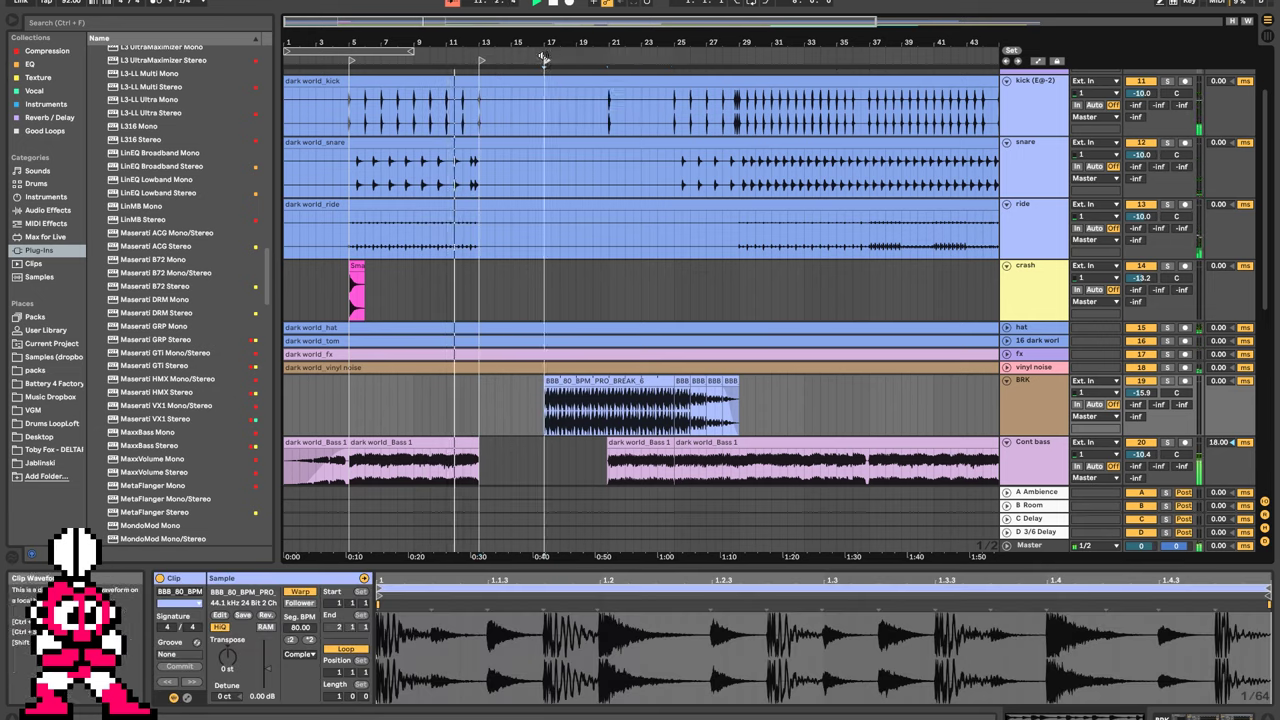
# Add arrangement locators at bars 21, 29 and 1.
pyautogui.rightClick(606, 57)
pyautogui.click(625, 92)
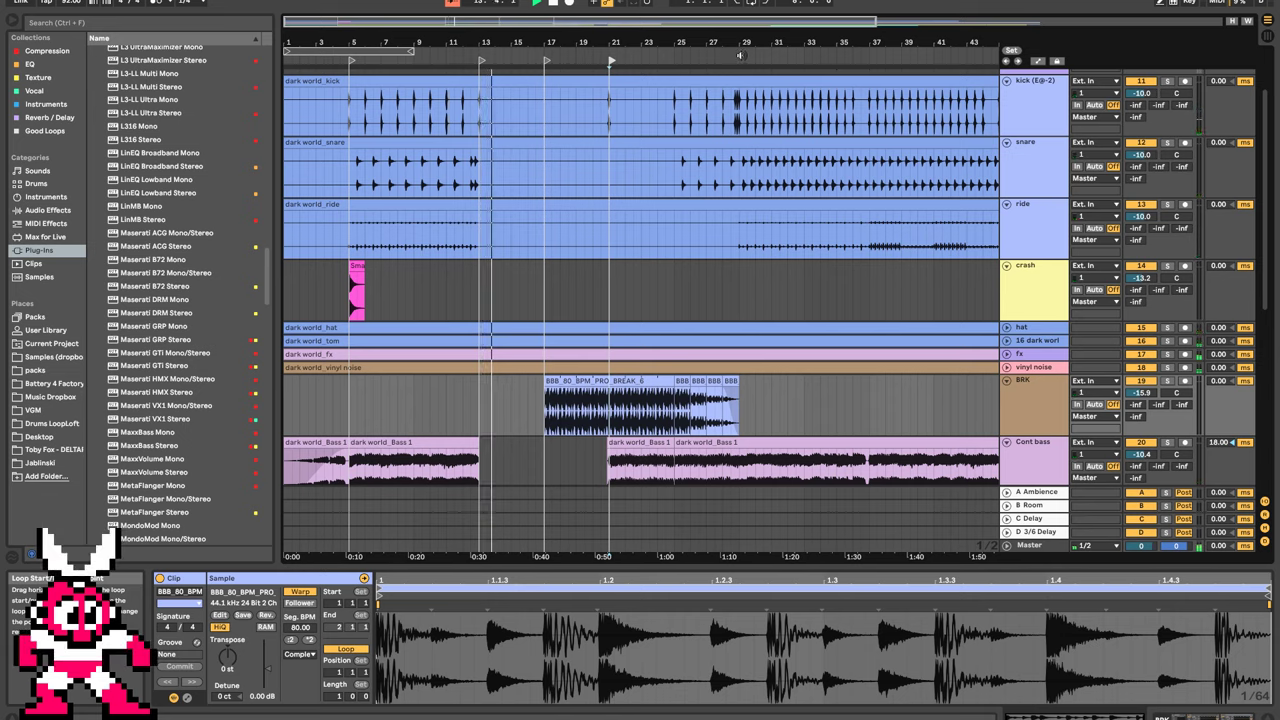
pyautogui.rightClick(740, 57)
pyautogui.click(745, 92)
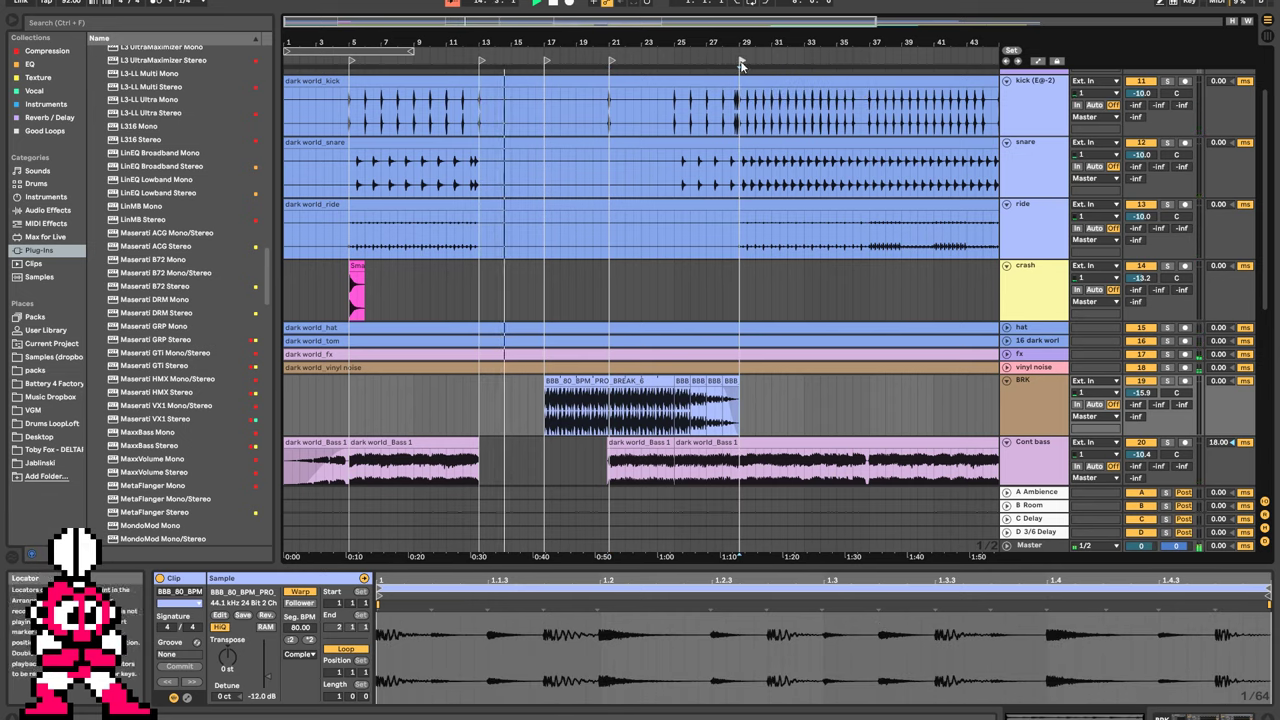
pyautogui.rightClick(285, 59)
pyautogui.click(316, 65)
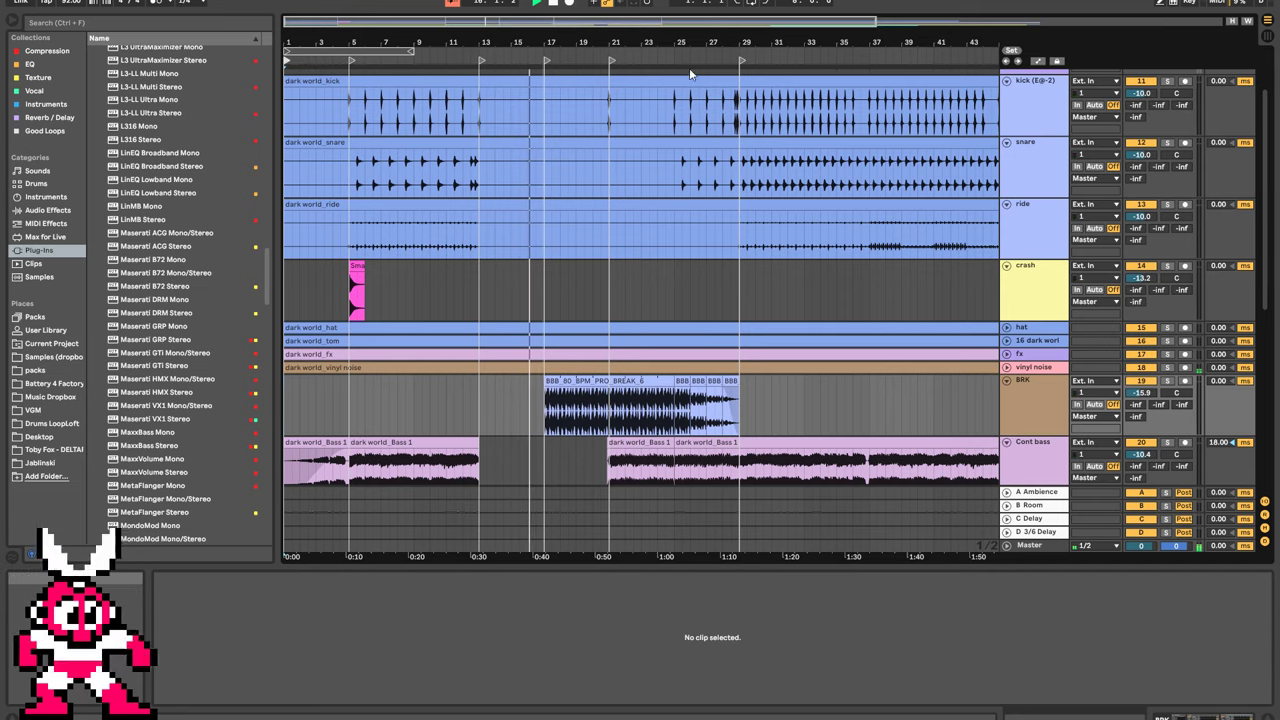
# Add an arrangement locator at bar 37.
pyautogui.moveTo(697, 27); pyautogui.dragTo(697, 25)
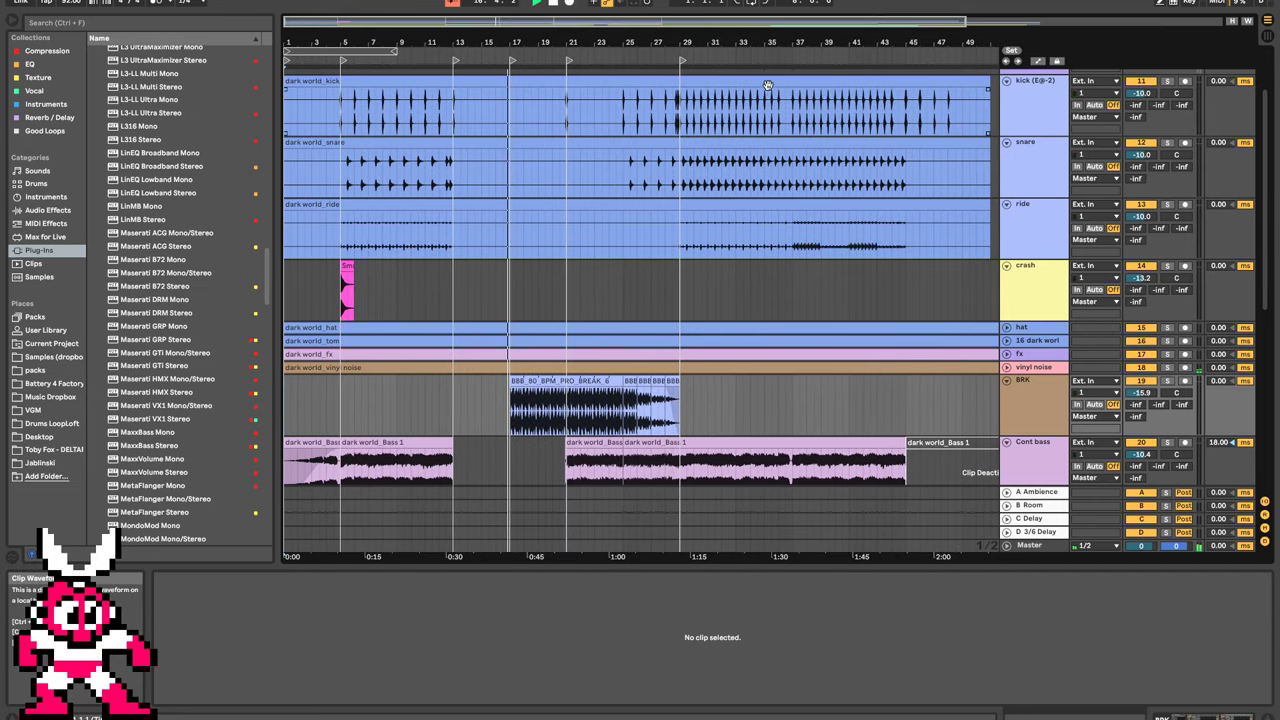
pyautogui.rightClick(795, 60)
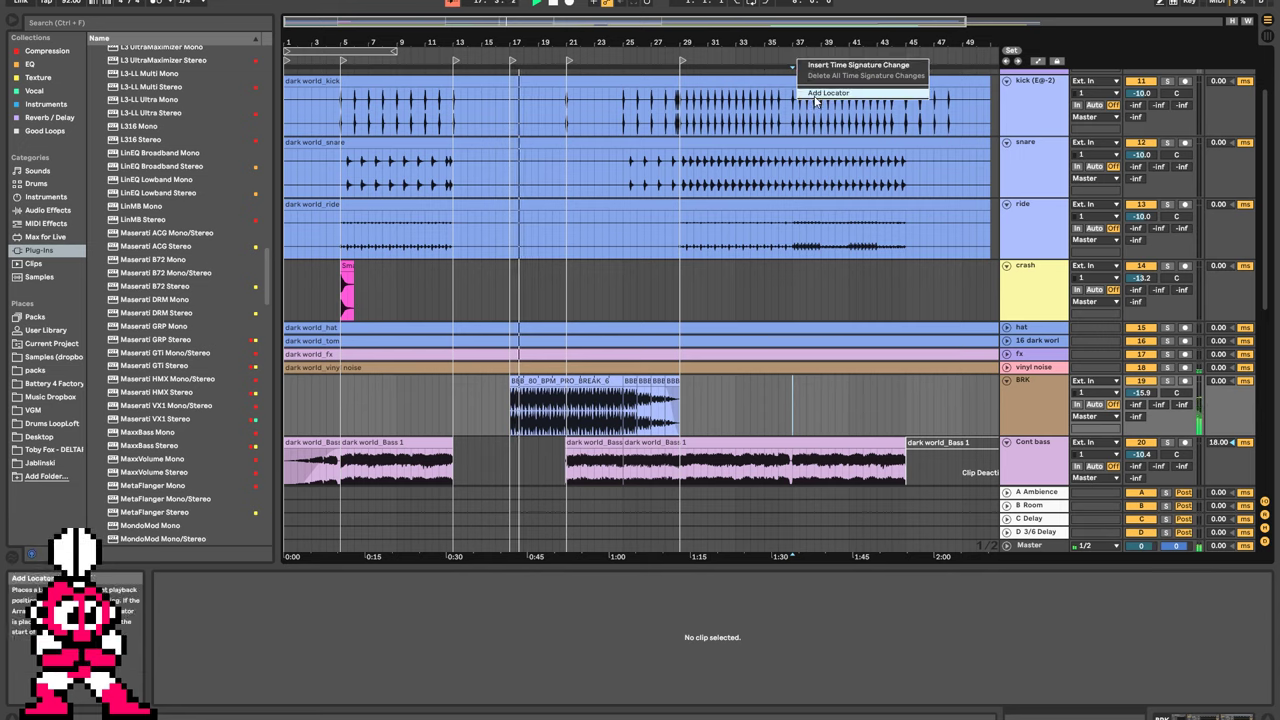
# Add locators at bars 37 and 45 of the arrangement to mark the section changes.
pyautogui.click(828, 93)
pyautogui.rightClick(902, 58)
pyautogui.click(913, 93)
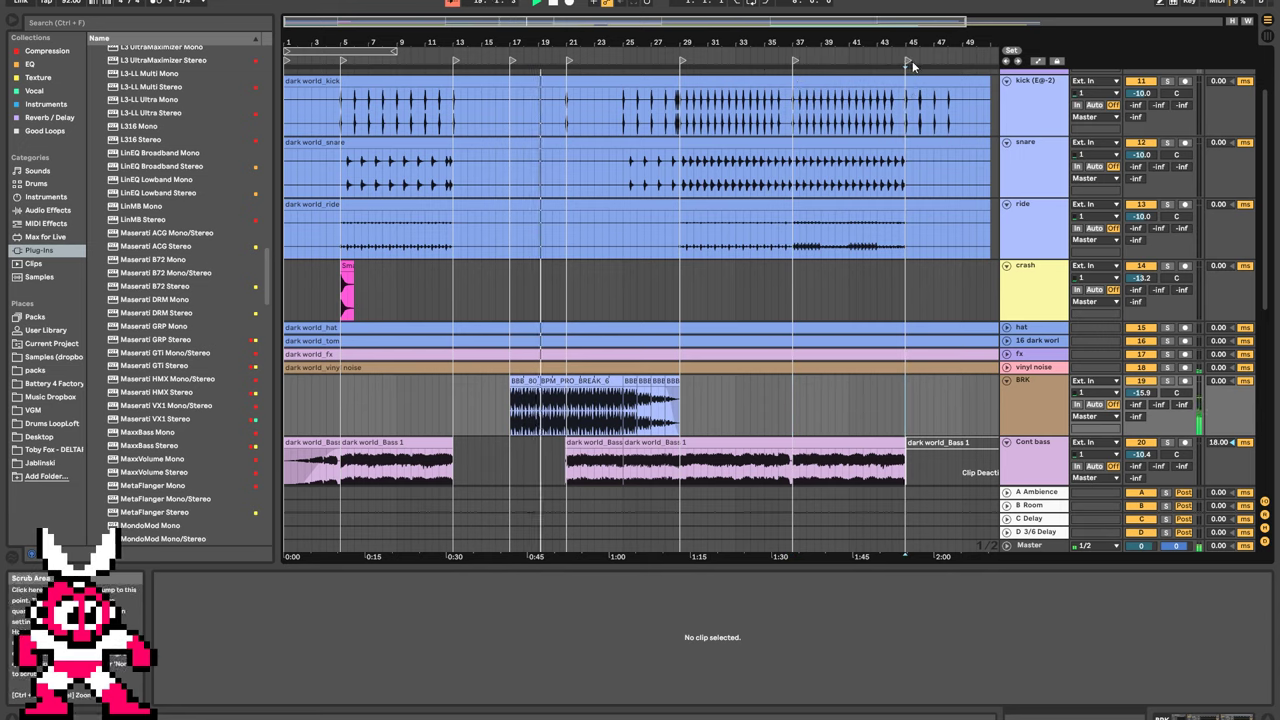
# Search the plug-ins for "jjp" and insert JJP-Drums Stereo on the snare track.
pyautogui.moveTo(966, 21); pyautogui.dragTo(1069, 21)
pyautogui.moveTo(786, 43); pyautogui.dragTo(786, 85)
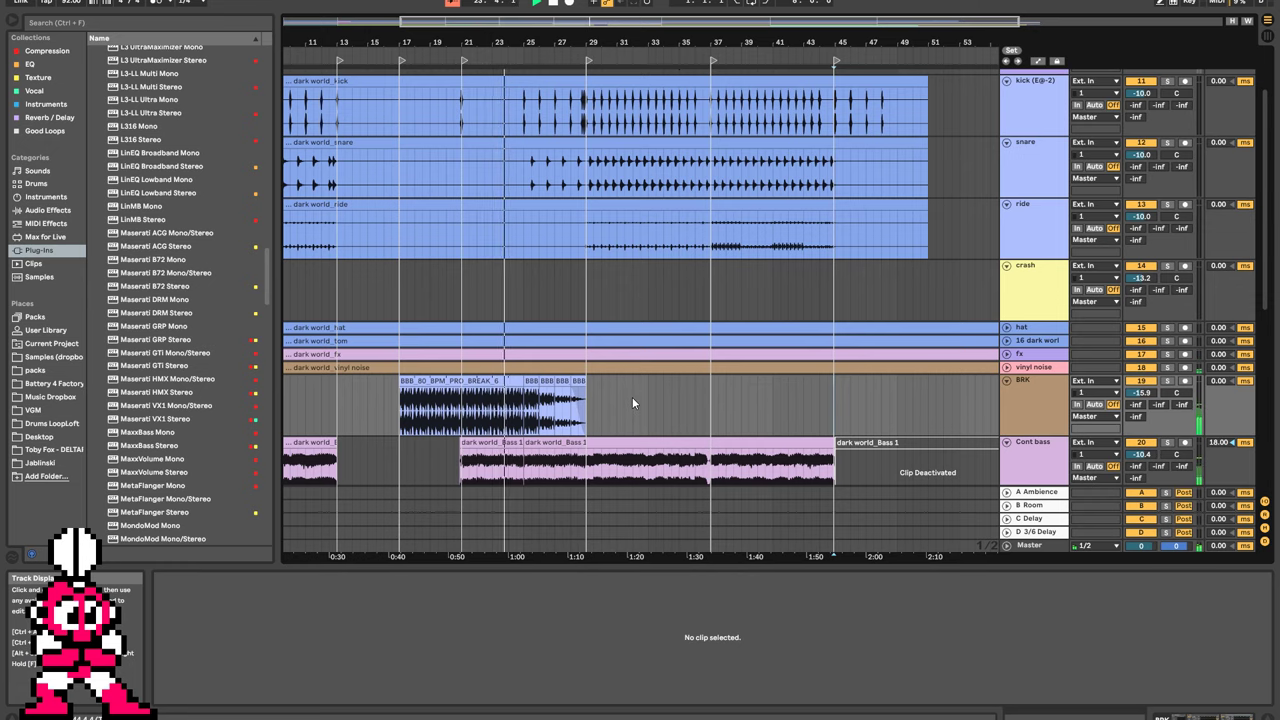
pyautogui.scroll(-6, 595, 330)
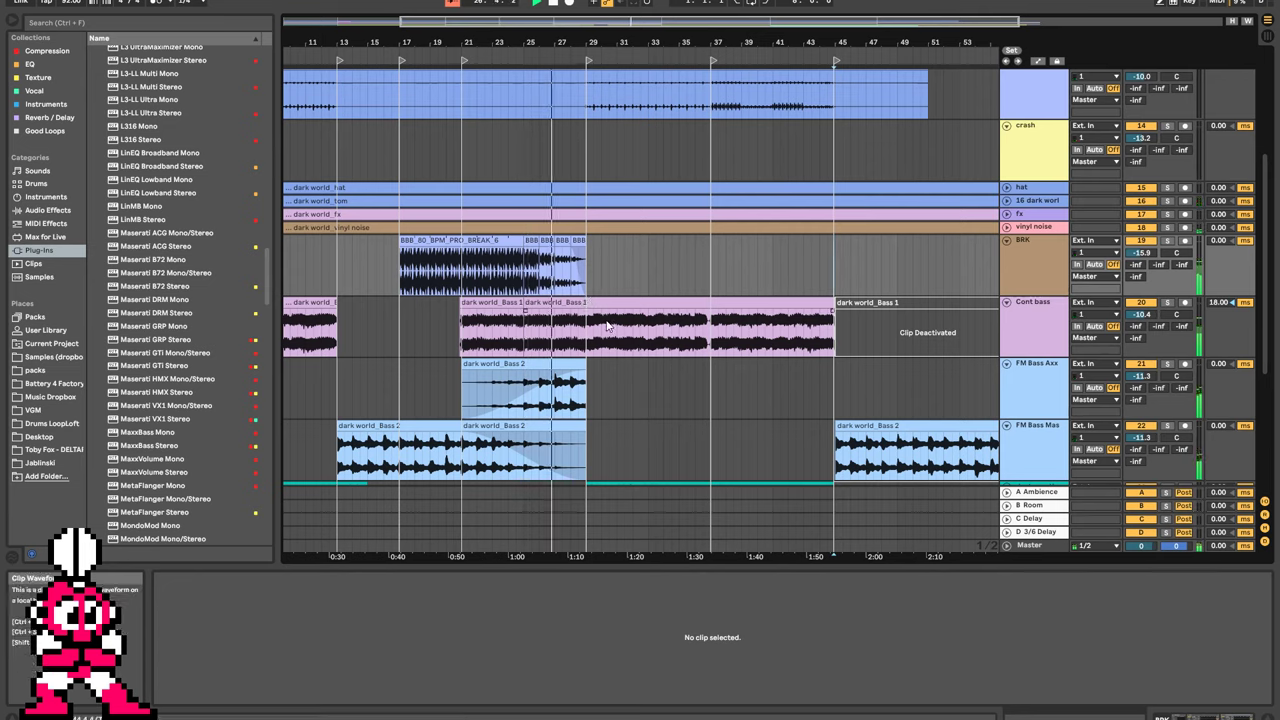
pyautogui.scroll(3, 589, 265)
pyautogui.scroll(2, 592, 262)
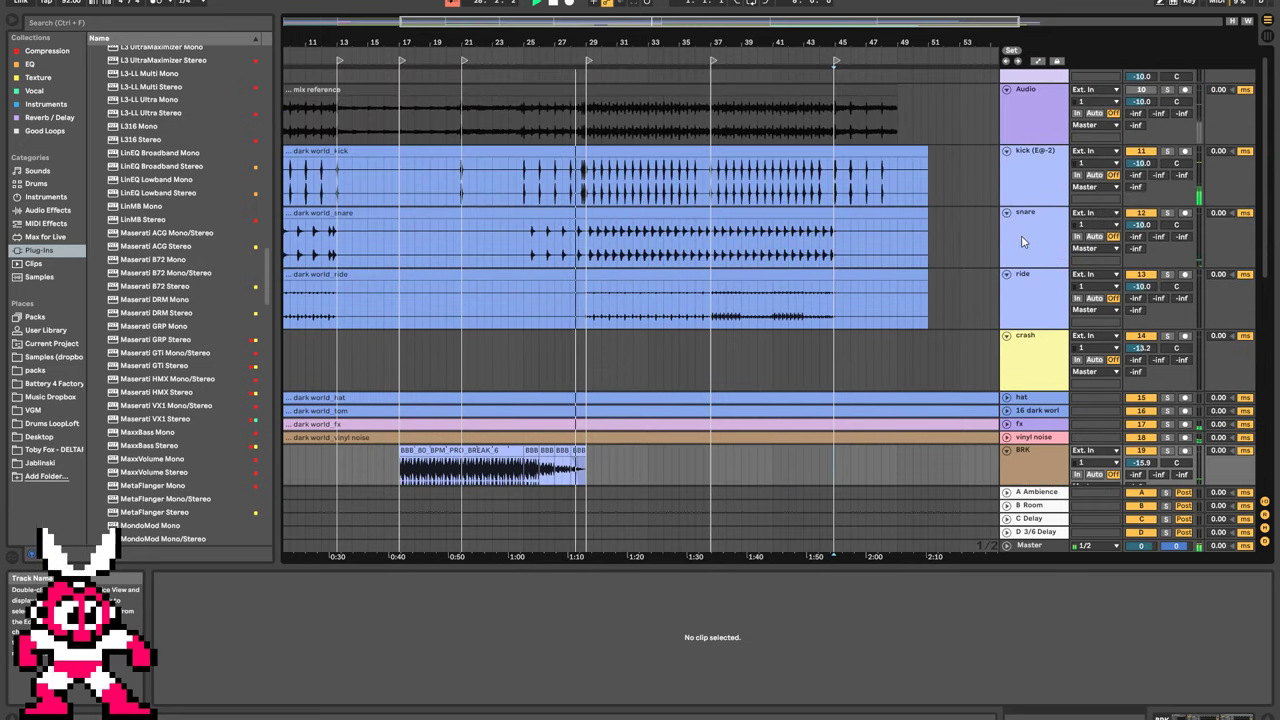
pyautogui.click(988, 238)
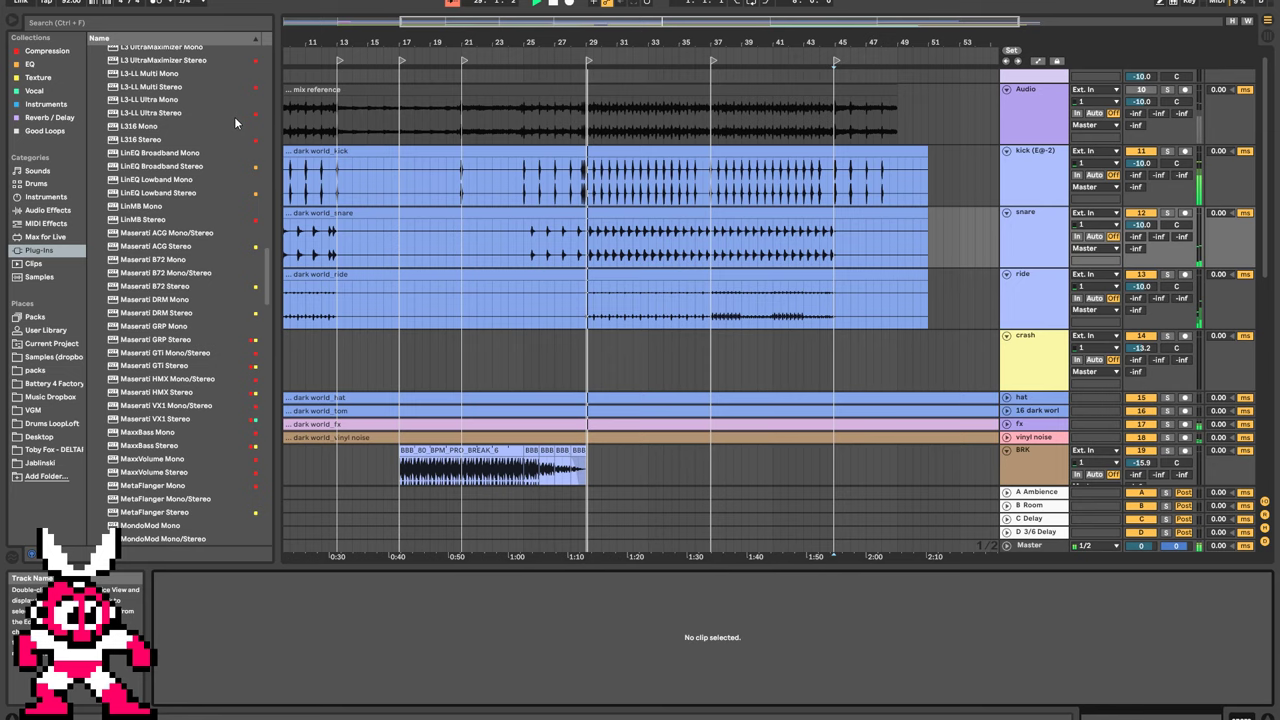
pyautogui.click(109, 22)
pyautogui.write('jjp')
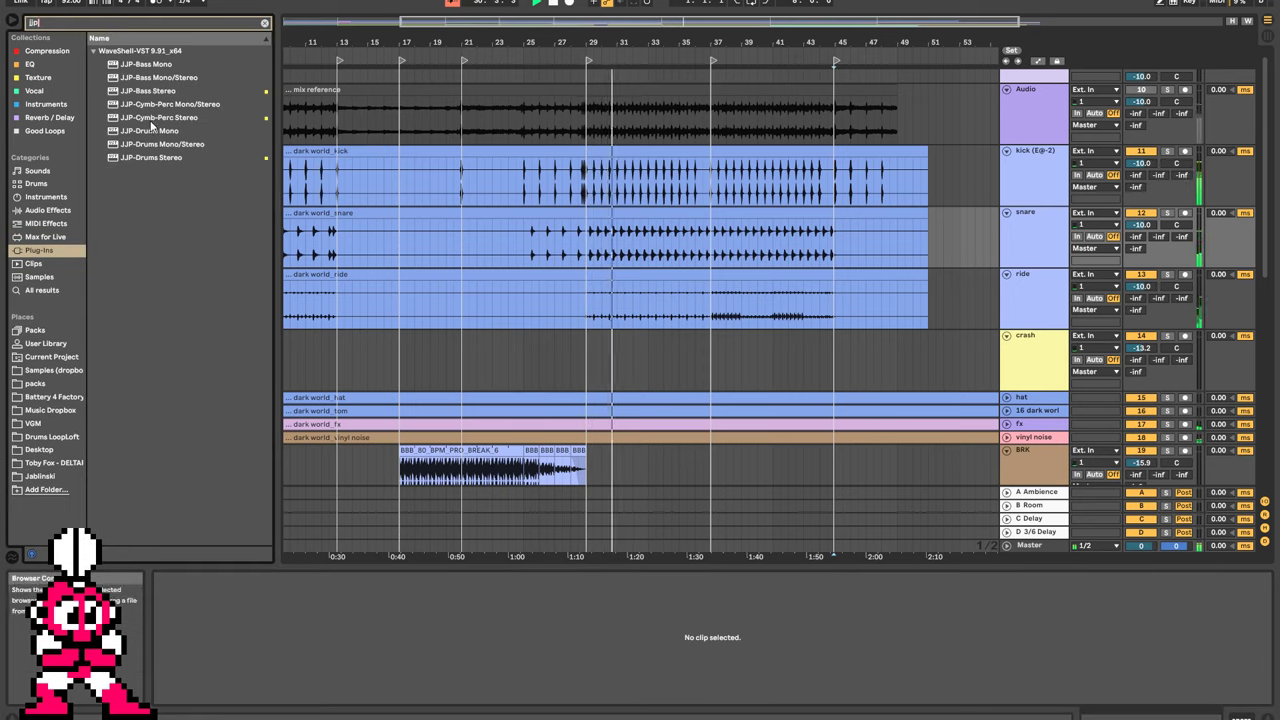
pyautogui.moveTo(151, 158); pyautogui.dragTo(1080, 212)
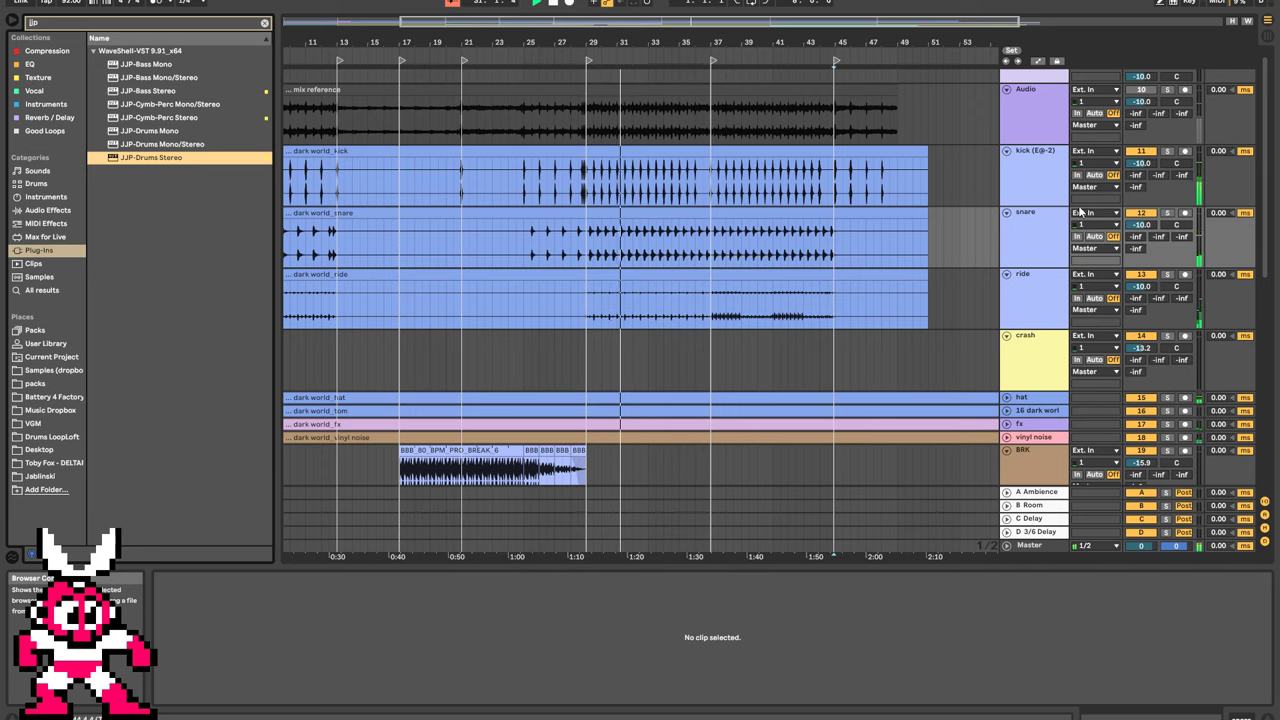
# Audition the snare alone while loading the KU. SNARE factory preset in JJP-Drums, and return to the full mix.
pyautogui.moveTo(1170, 212); pyautogui.dragTo(1170, 212)
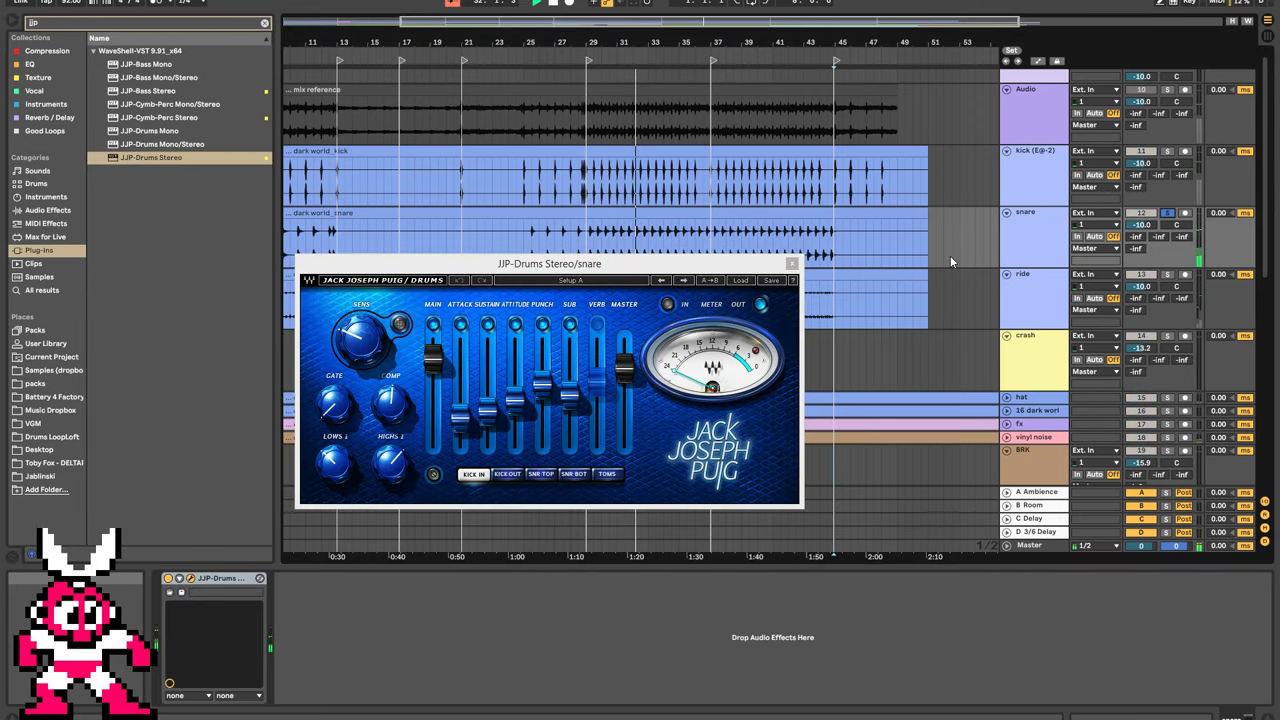
pyautogui.click(747, 285)
pyautogui.moveTo(800, 371)
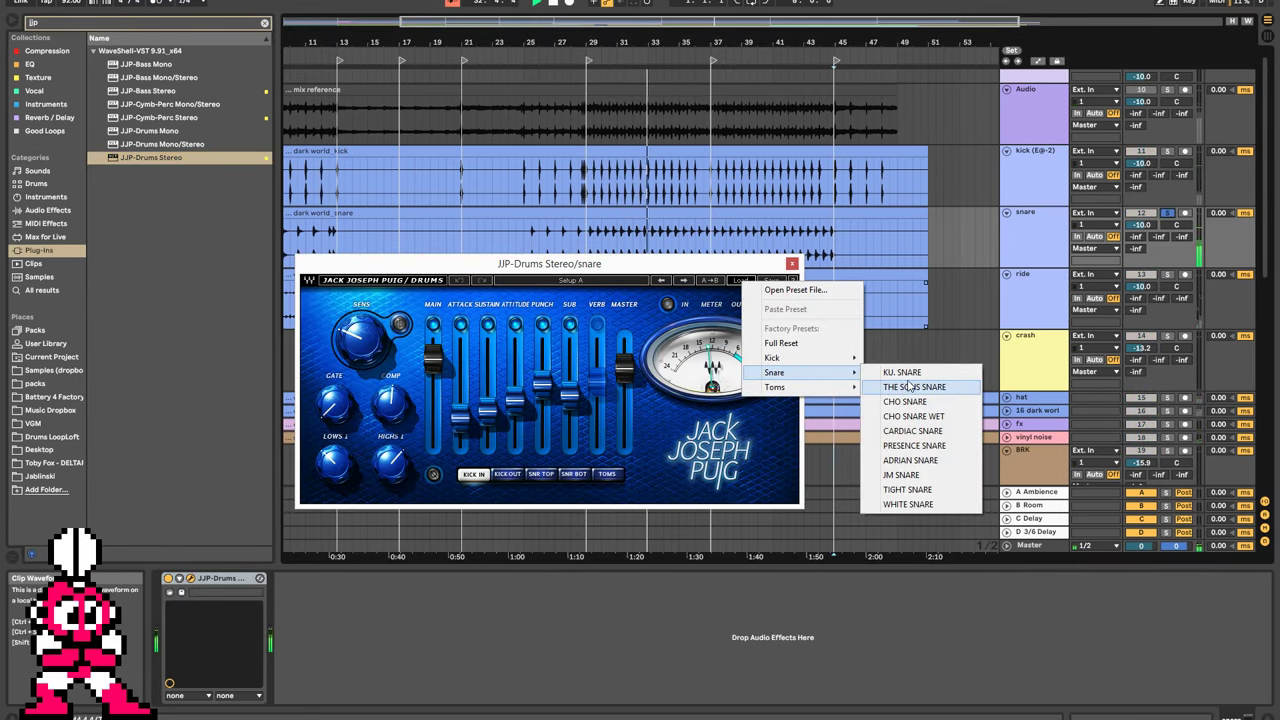
pyautogui.click(900, 372)
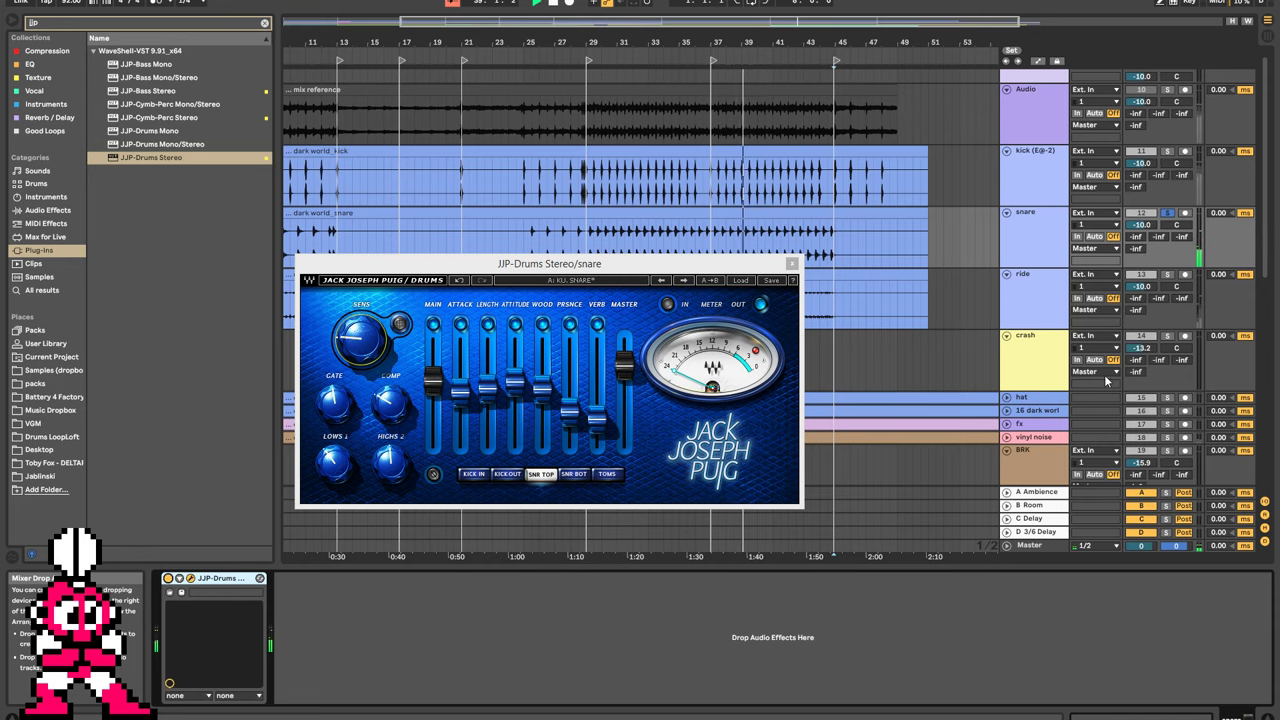
pyautogui.click(1166, 213)
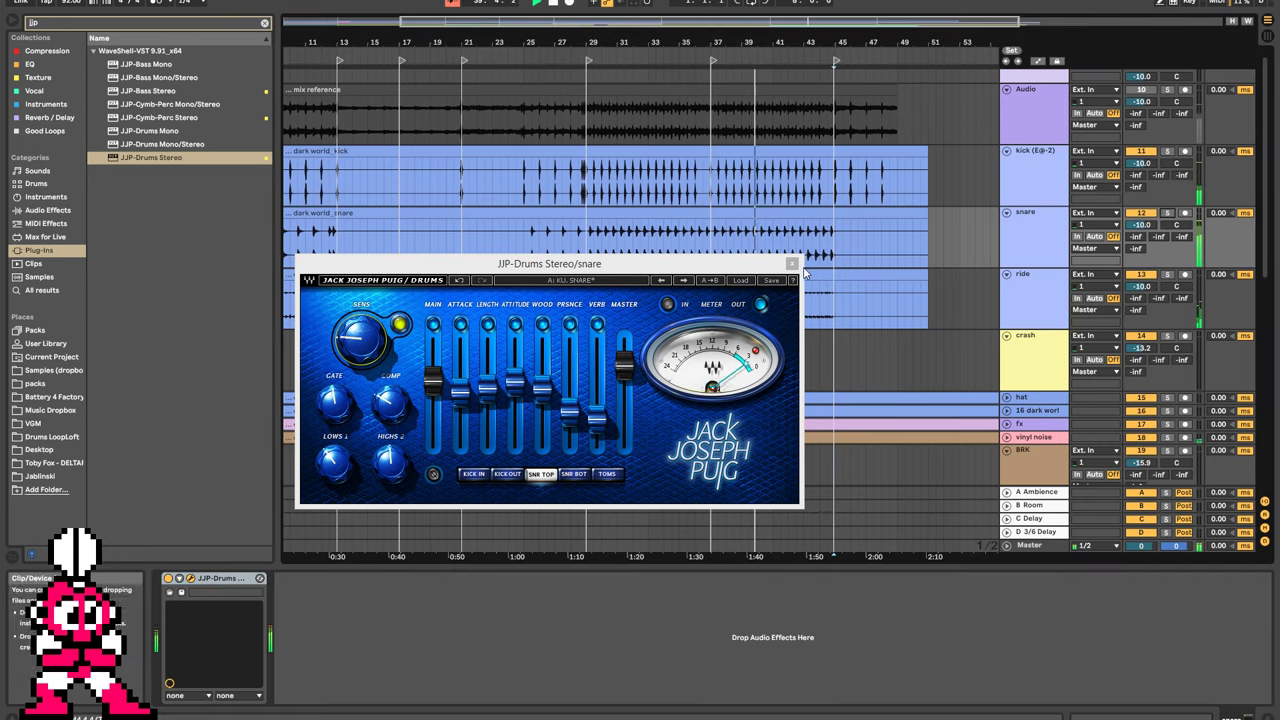
# Lower the Attack level in the snare's JJP-Drums and set the snare track volume to -11.6 dB.
pyautogui.click(627, 375)
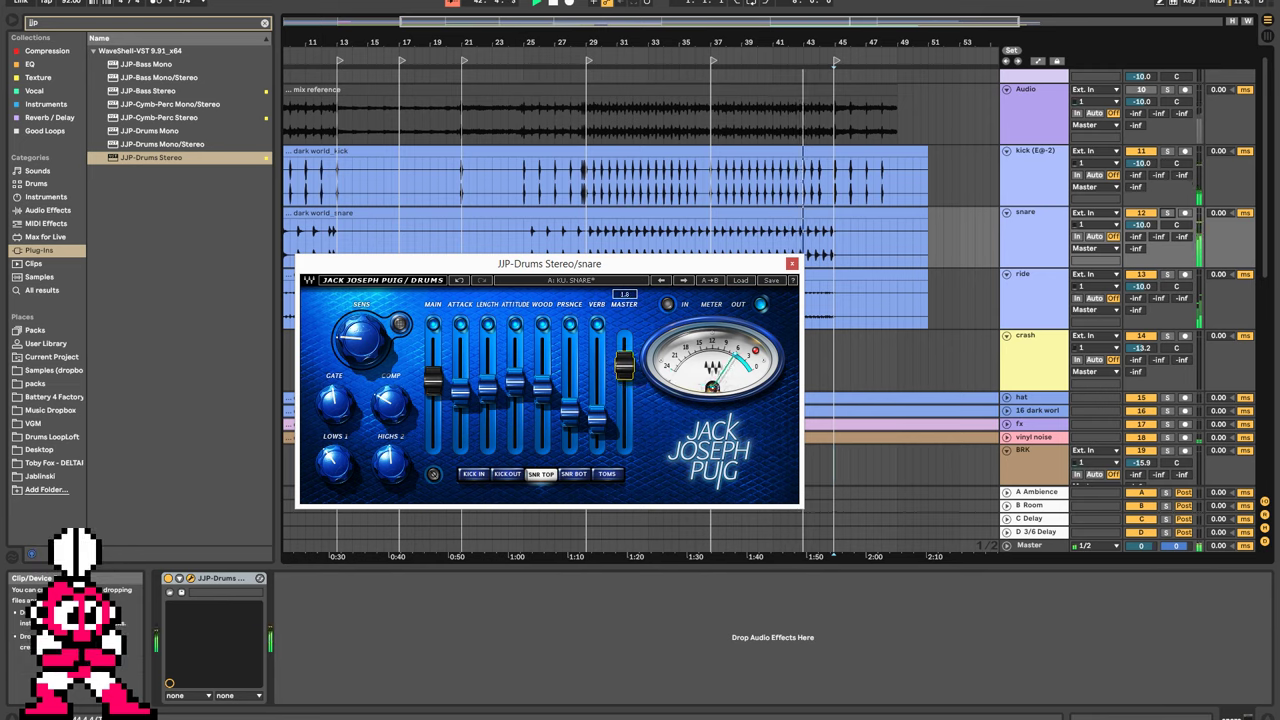
pyautogui.moveTo(514, 382); pyautogui.dragTo(514, 405)
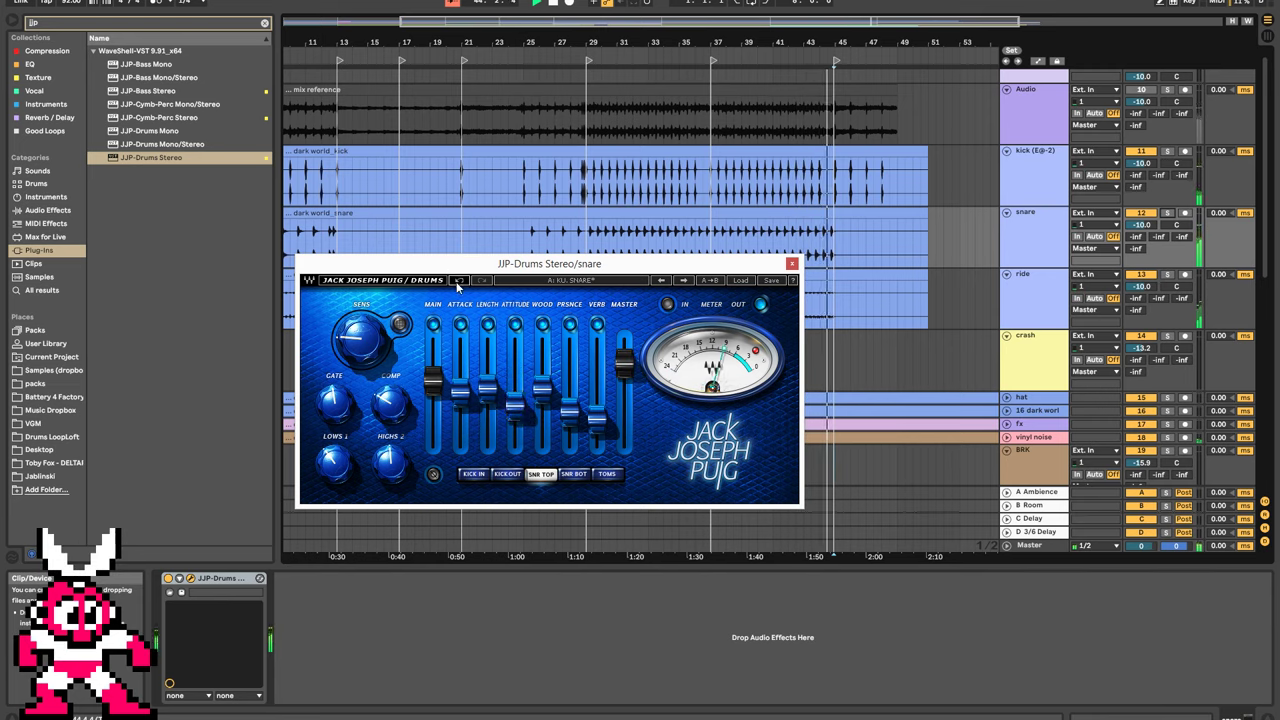
pyautogui.moveTo(460, 393); pyautogui.dragTo(460, 412)
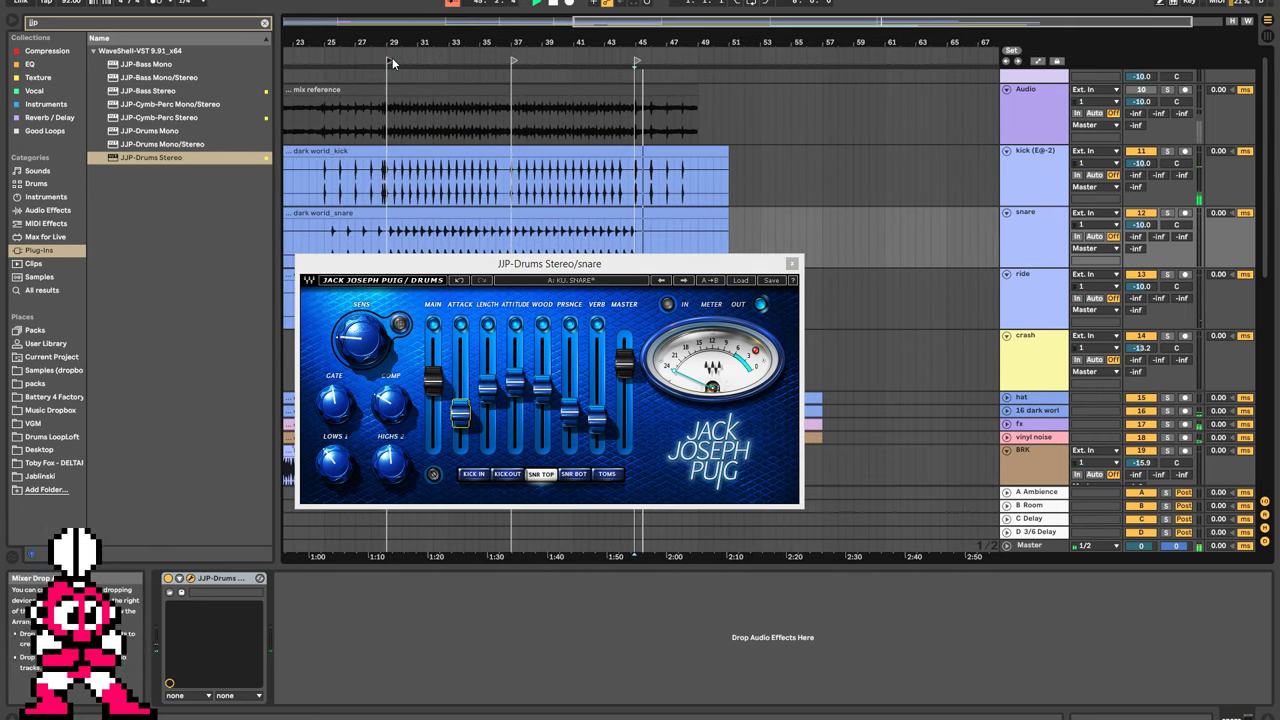
pyautogui.moveTo(460, 414)
pyautogui.mouseDown()
pyautogui.moveTo(460, 431)
pyautogui.moveTo(460, 390)
pyautogui.moveTo(464, 413)
pyautogui.mouseUp()
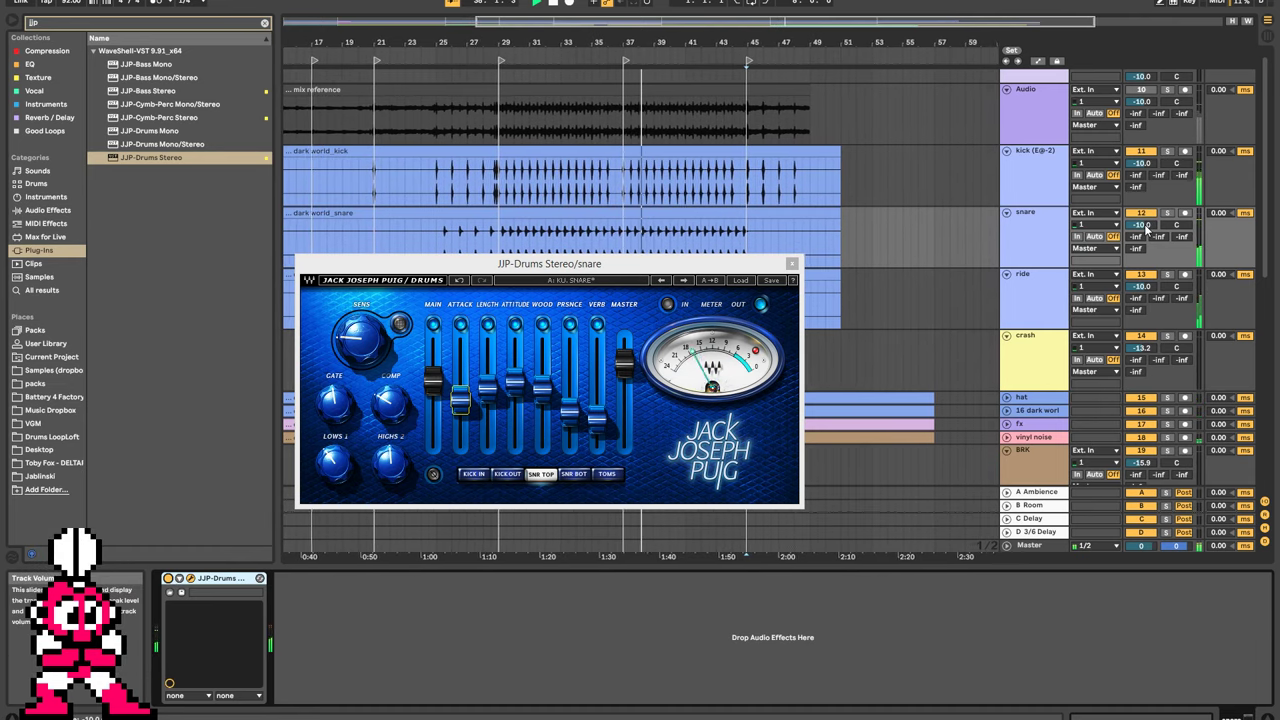
pyautogui.moveTo(1143, 224); pyautogui.dragTo(1143, 230)
# Insert JJP-Drums Stereo on the kick track ahead of FabFilter Pro-Q 3 and solo the kick from bar 29.
pyautogui.click(1028, 183)
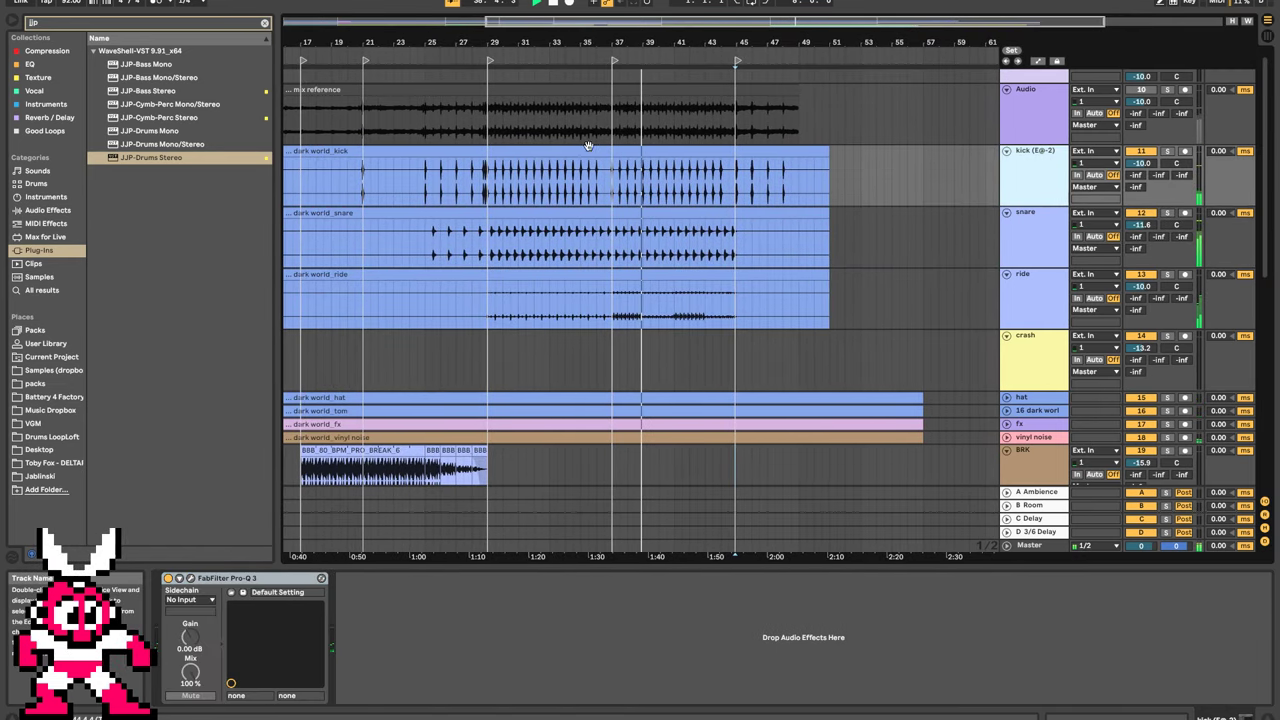
pyautogui.moveTo(163, 157); pyautogui.dragTo(208, 647)
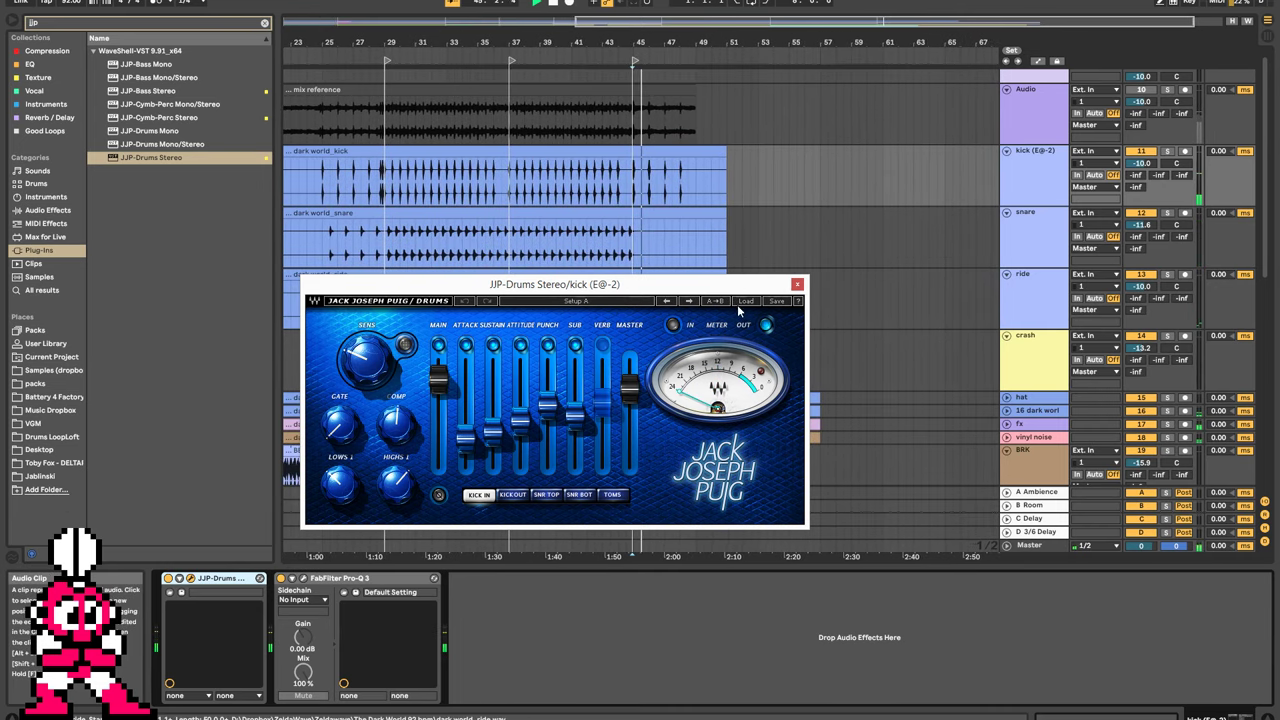
pyautogui.click(358, 61)
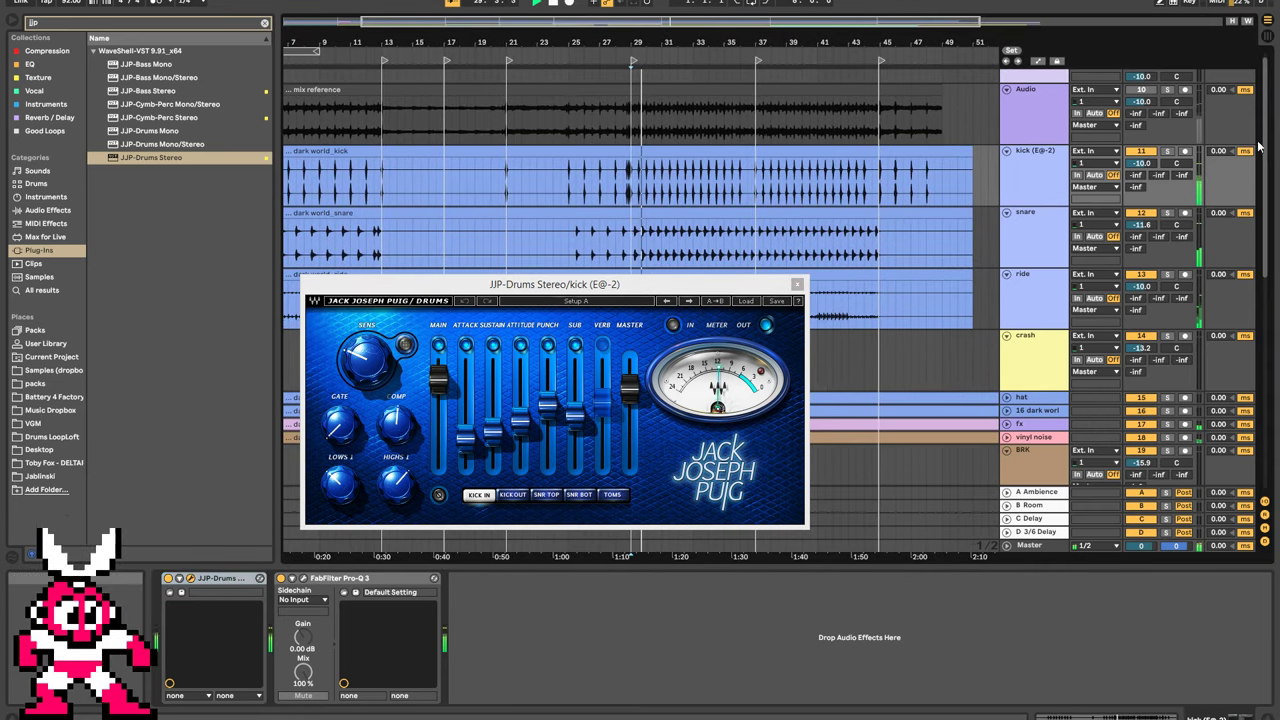
pyautogui.click(1166, 150)
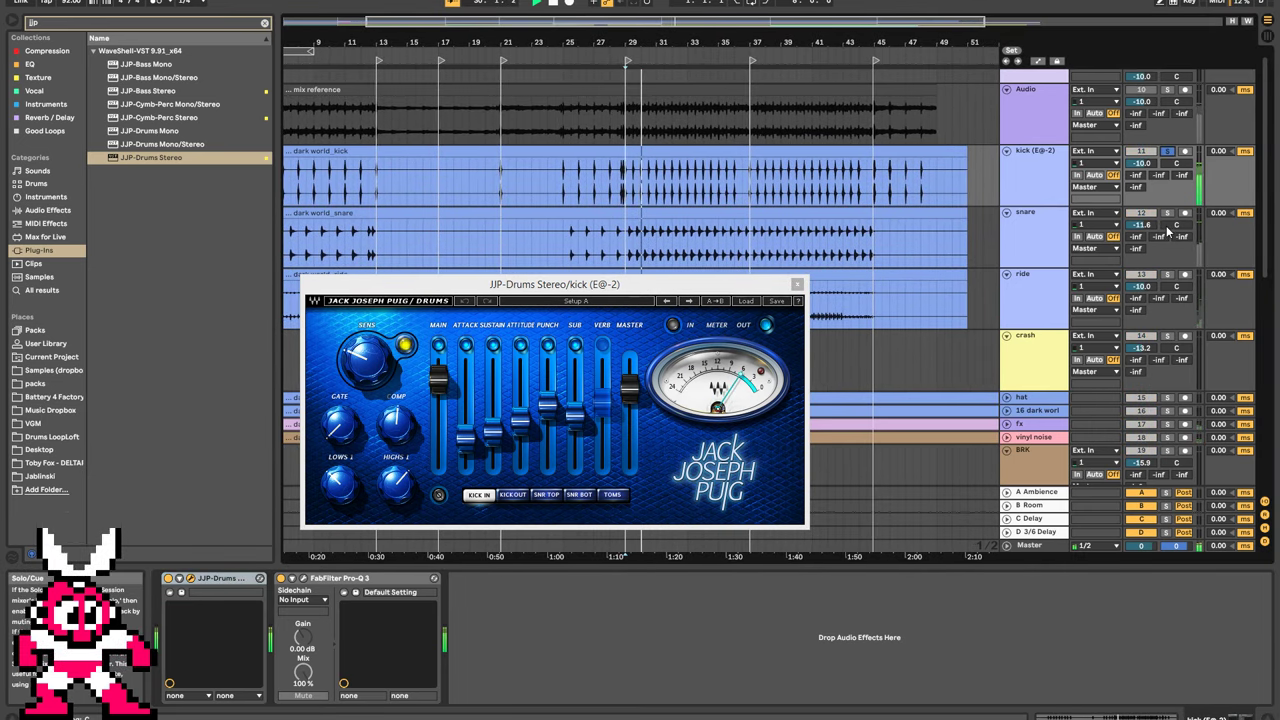
# Try the KU. KICK factory preset on the kick's JJP-Drums and adjust its sensitivity.
pyautogui.click(745, 301)
pyautogui.moveTo(800, 373)
pyautogui.click(890, 376)
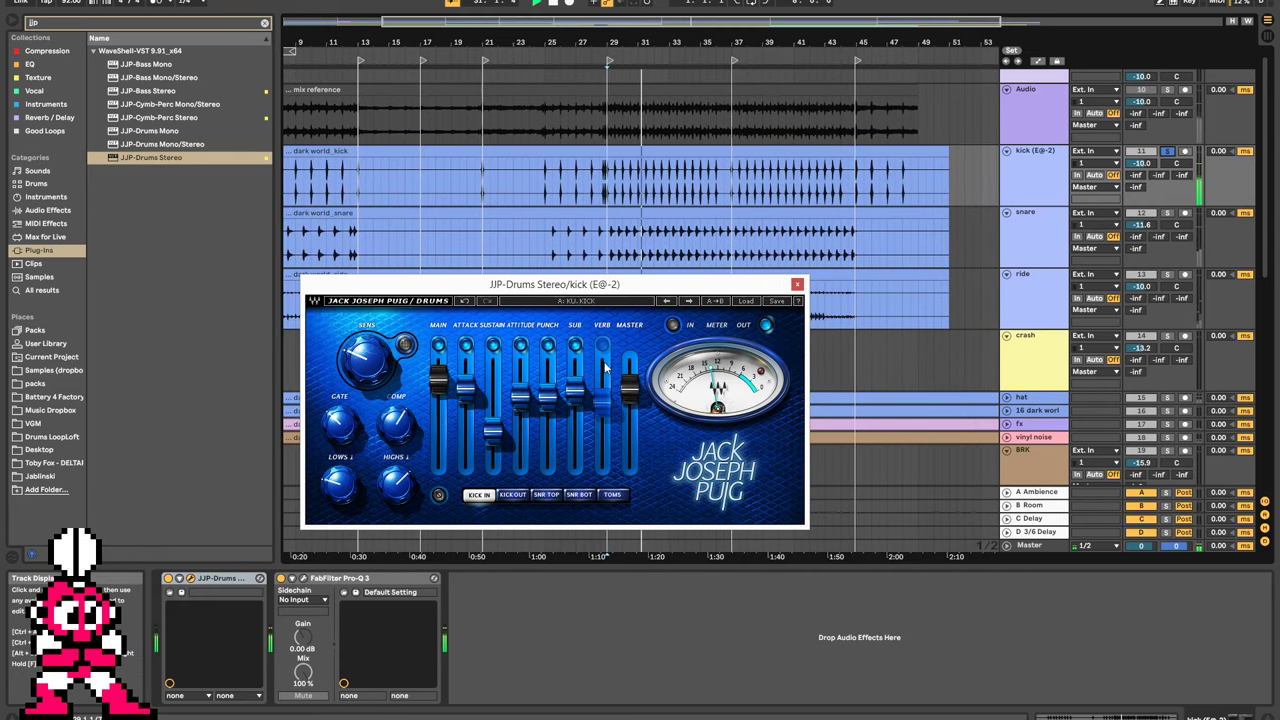
pyautogui.moveTo(374, 365)
pyautogui.mouseDown()
pyautogui.moveTo(374, 337)
pyautogui.moveTo(372, 367)
pyautogui.moveTo(372, 352)
pyautogui.mouseUp()
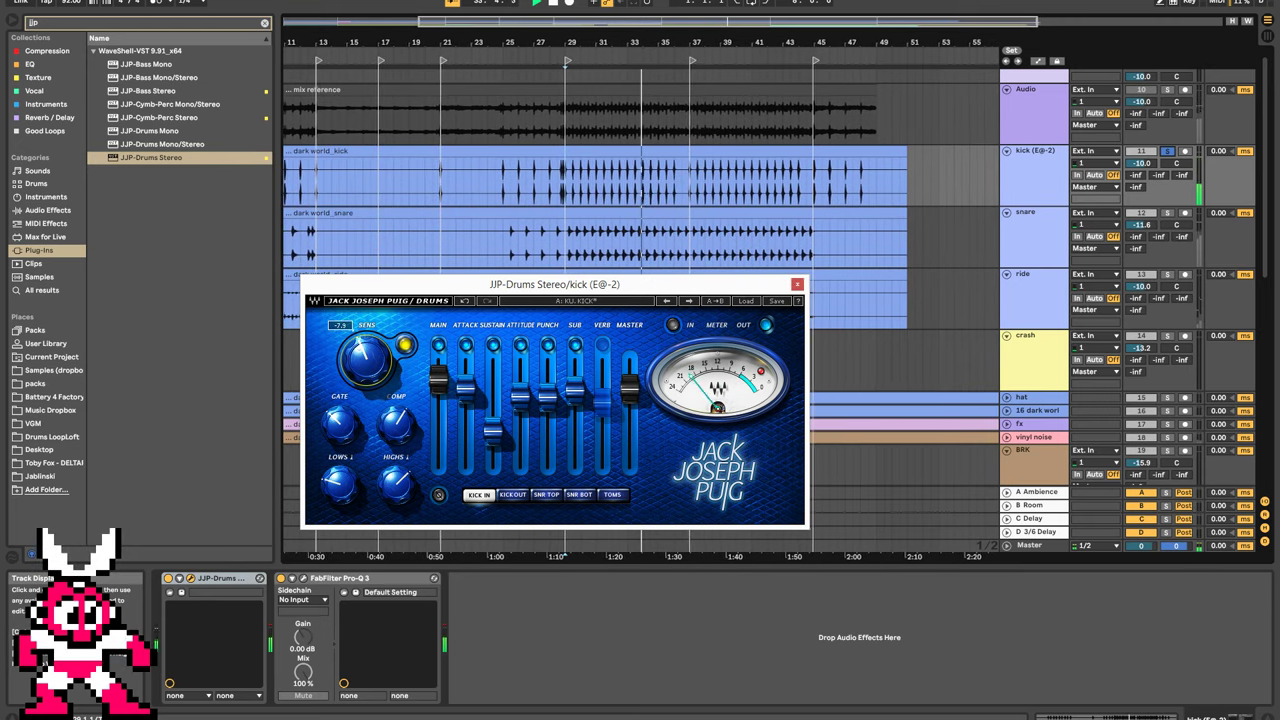
# Load the KU KICK 2 factory preset on the kick's JJP-Drums, fine-tune its sensitivity, and replay from bar 29.
pyautogui.click(745, 300)
pyautogui.moveTo(786, 375)
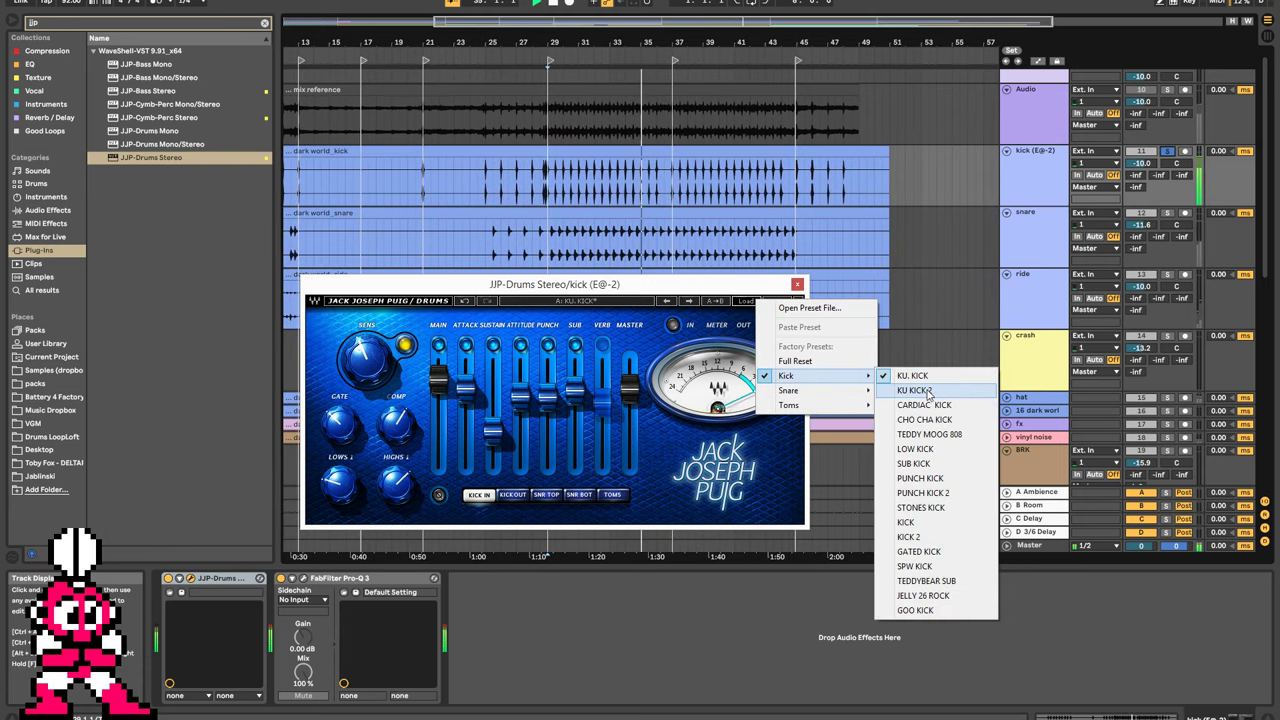
pyautogui.click(925, 391)
pyautogui.moveTo(368, 362)
pyautogui.mouseDown()
pyautogui.moveTo(368, 350)
pyautogui.moveTo(368, 362)
pyautogui.mouseUp()
pyautogui.press('space')
pyautogui.press('space')
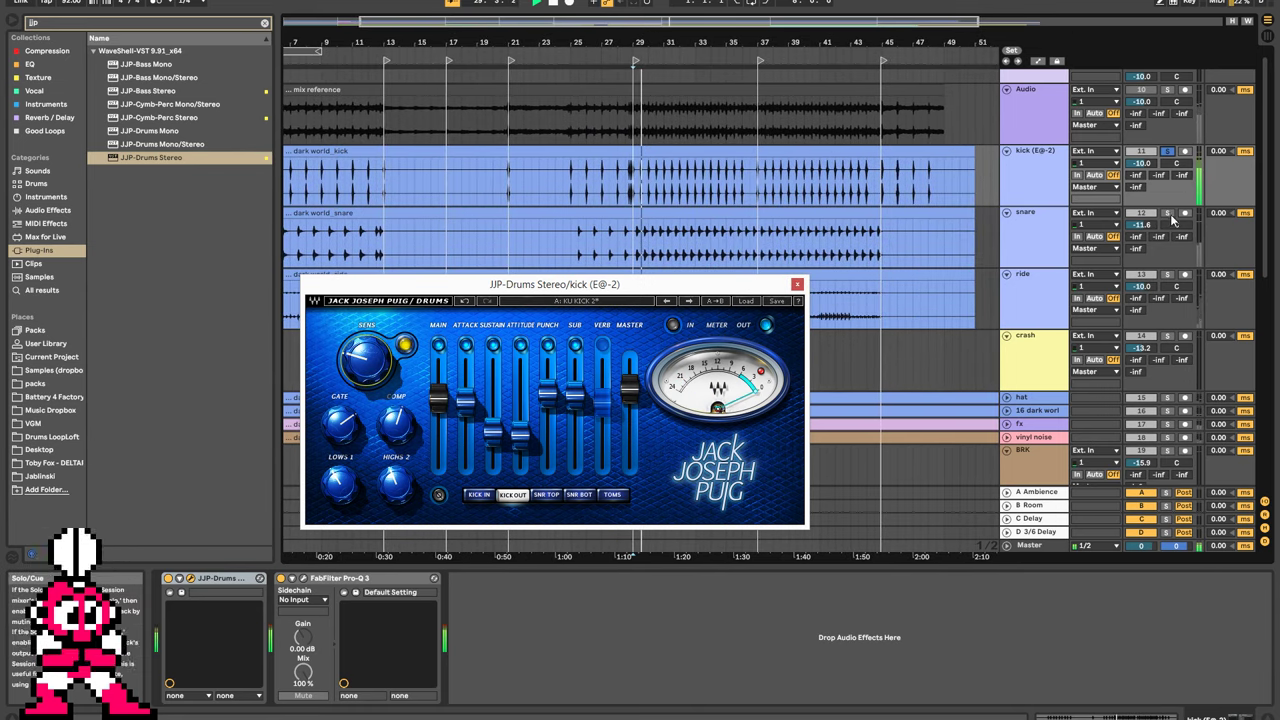
# Solo the snare and Cont bass along with the kick, and compare the kick's JJP-Drums bypassed and active.
pyautogui.keyDown('ctrl'); pyautogui.click(1167, 213); pyautogui.keyUp('ctrl')
pyautogui.scroll(-5, 1165, 400)
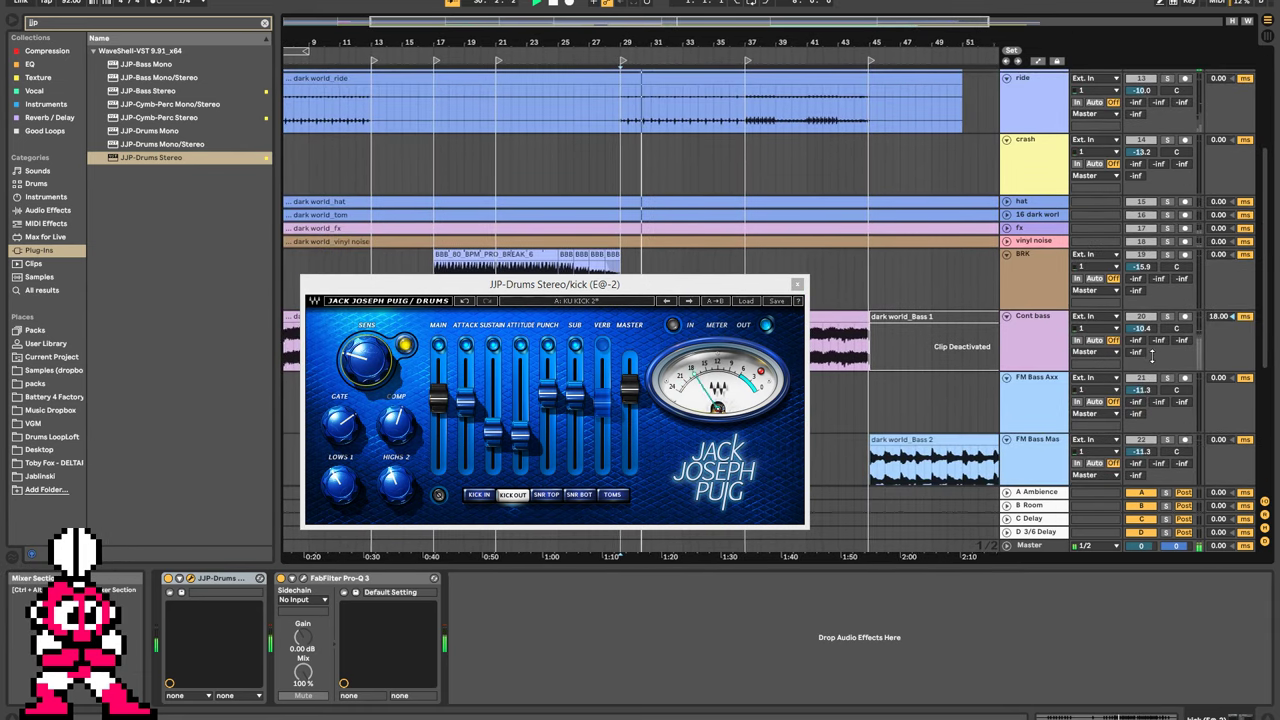
pyautogui.keyDown('ctrl'); pyautogui.click(1167, 274); pyautogui.keyUp('ctrl')
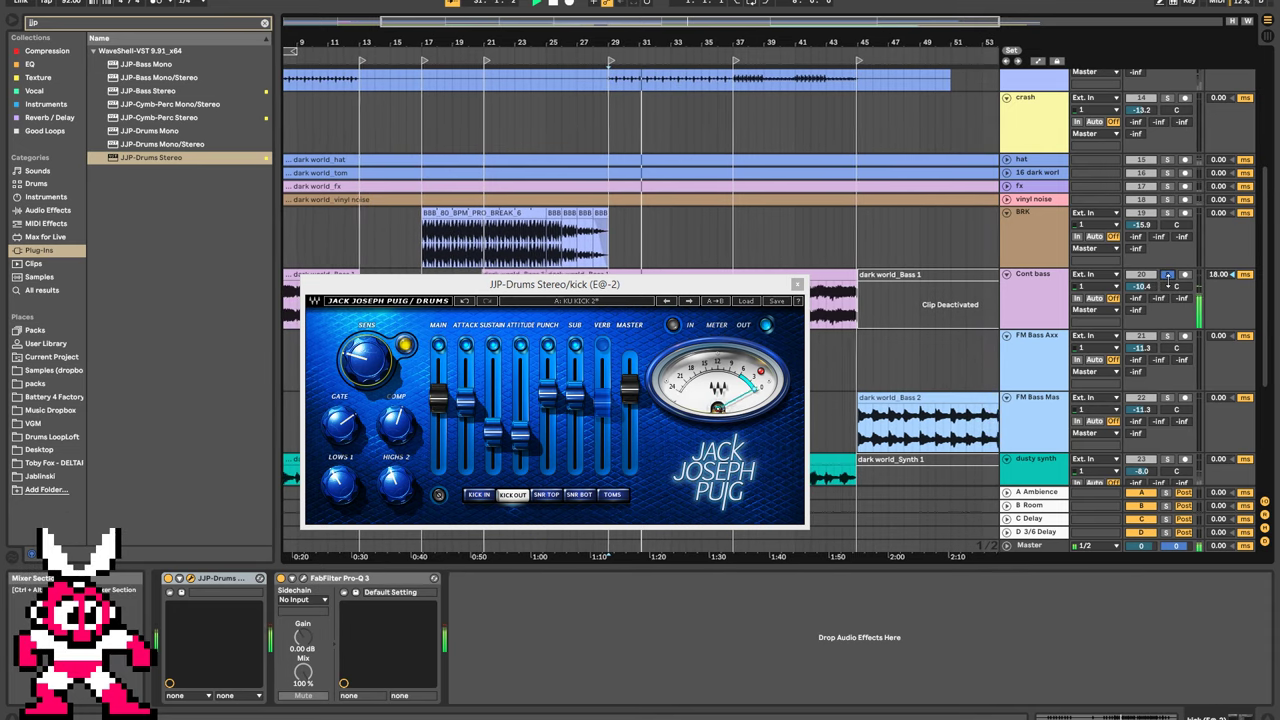
pyautogui.scroll(4, 945, 334)
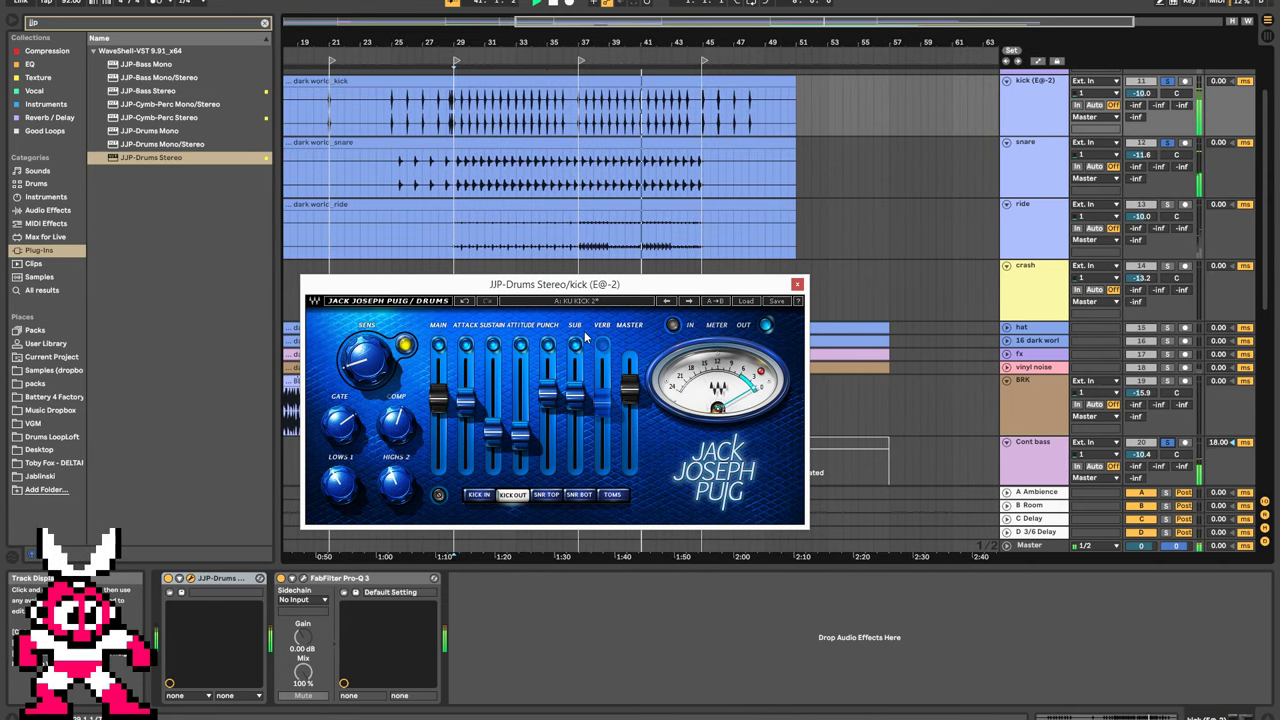
pyautogui.click(168, 578)
pyautogui.click(168, 578)
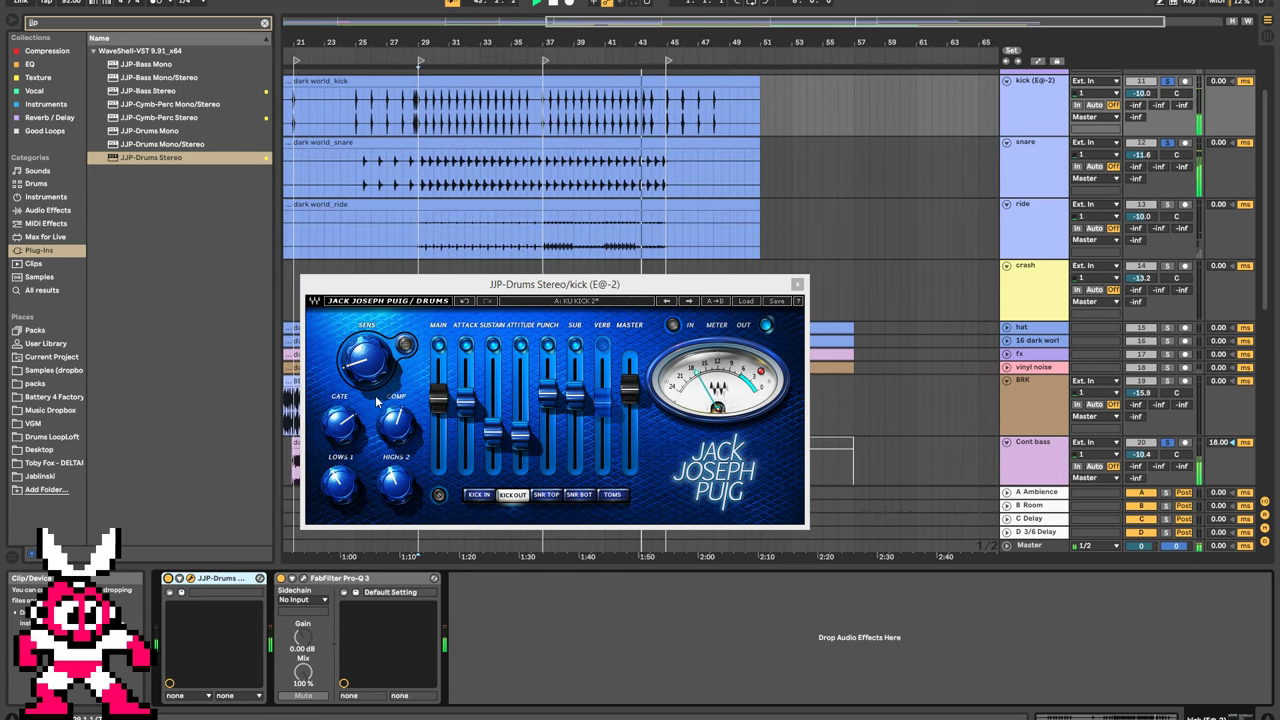
# Clear the track solos, close the kick's plug-in window, and play the full mix from bar 29.
pyautogui.click(1167, 82)
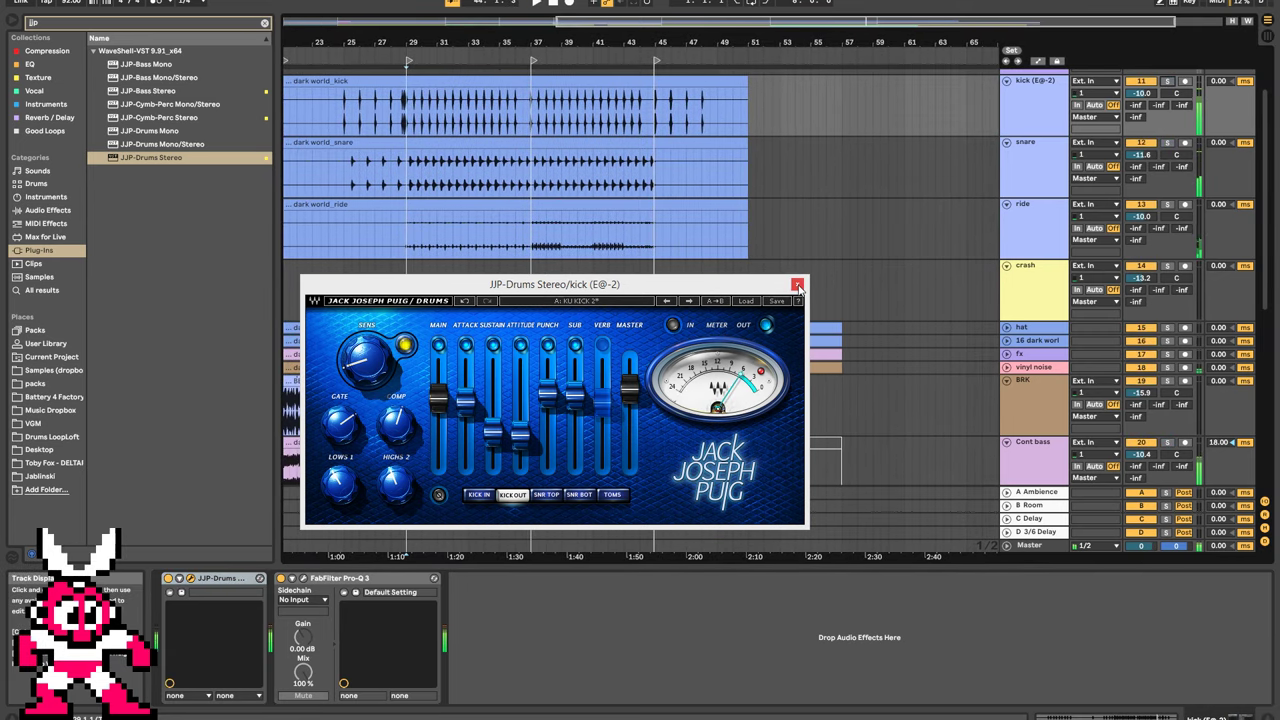
pyautogui.click(418, 142)
pyautogui.press('space')
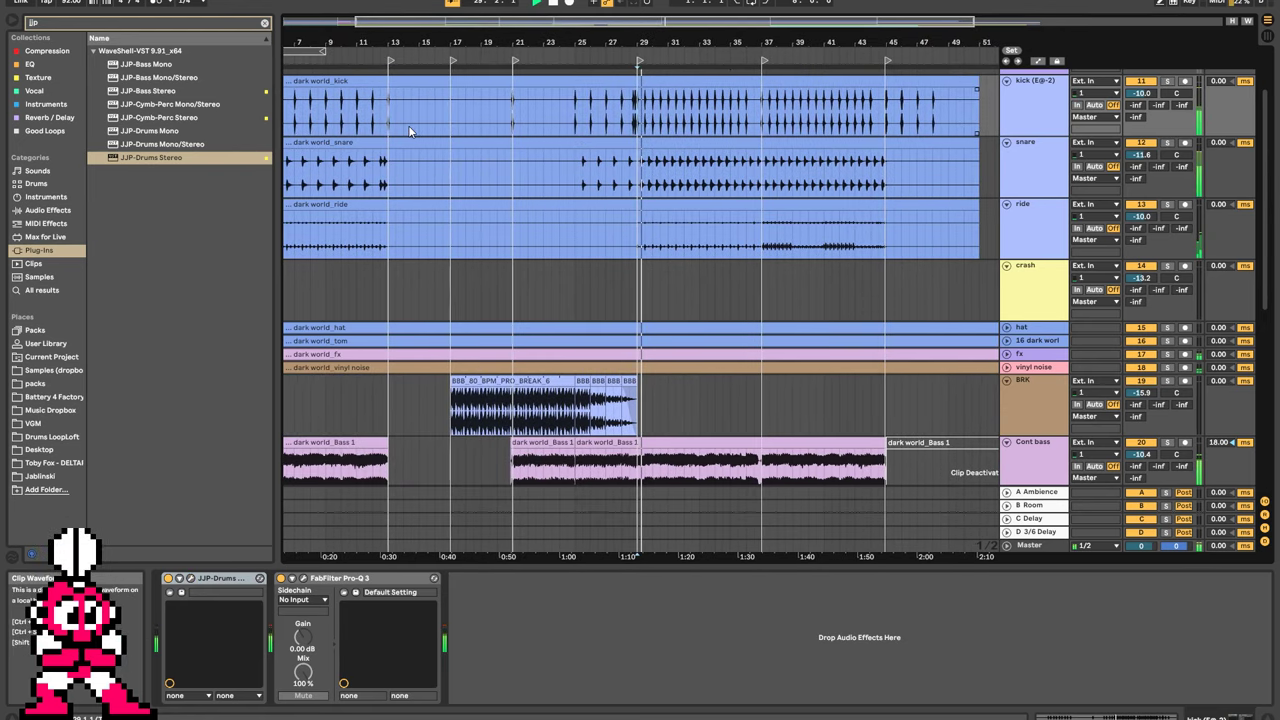
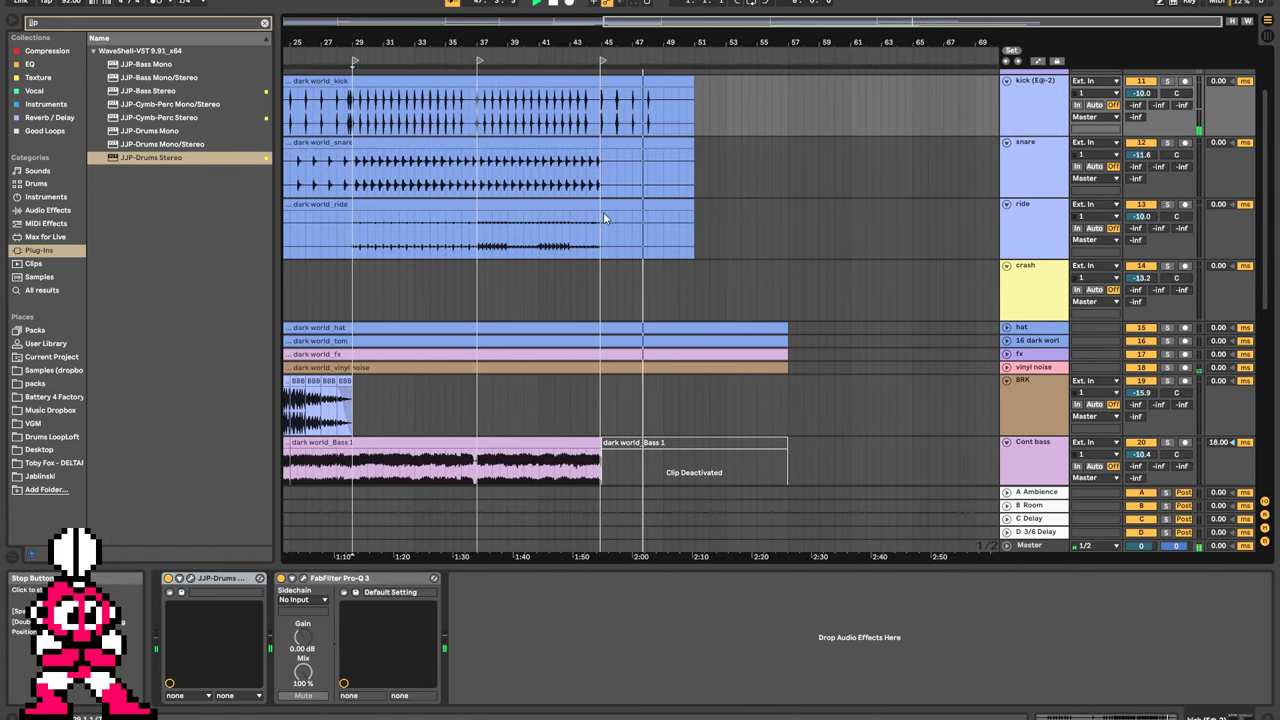
# Select the synth 4 track near bar 50 to examine its device chain.
pyautogui.scroll(-8, 604, 207)
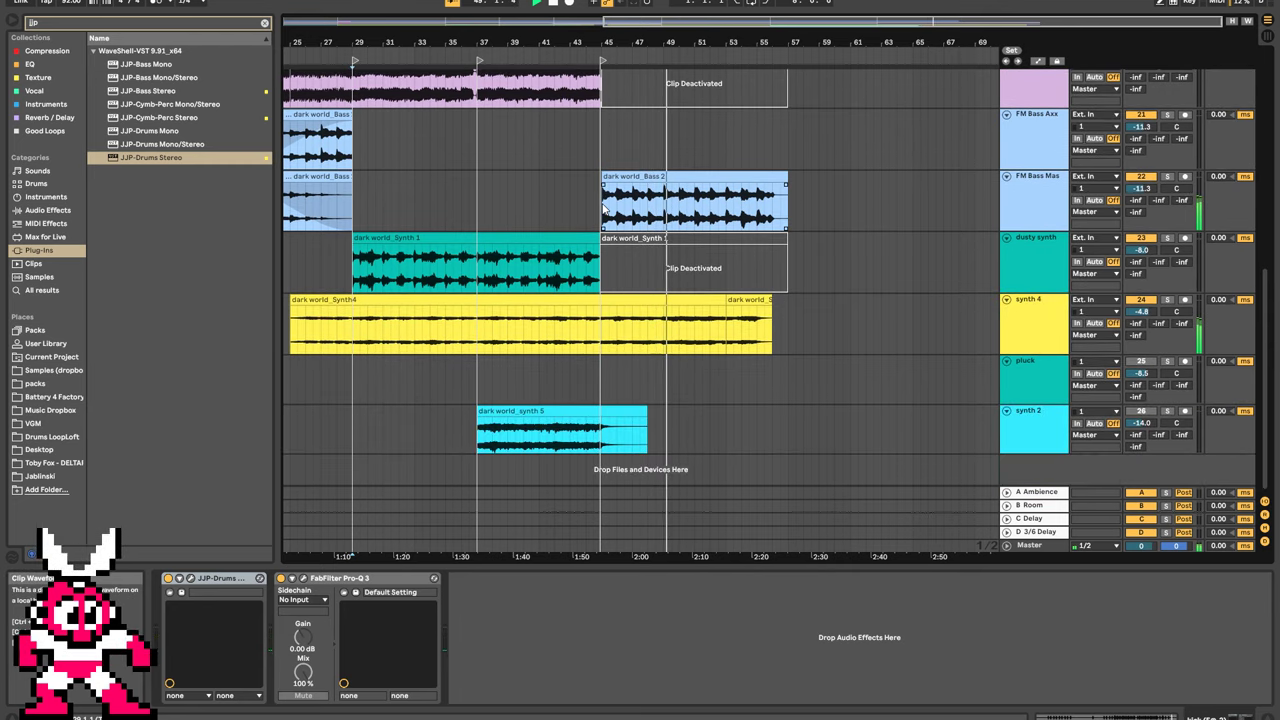
pyautogui.click(693, 225)
pyautogui.click(672, 346)
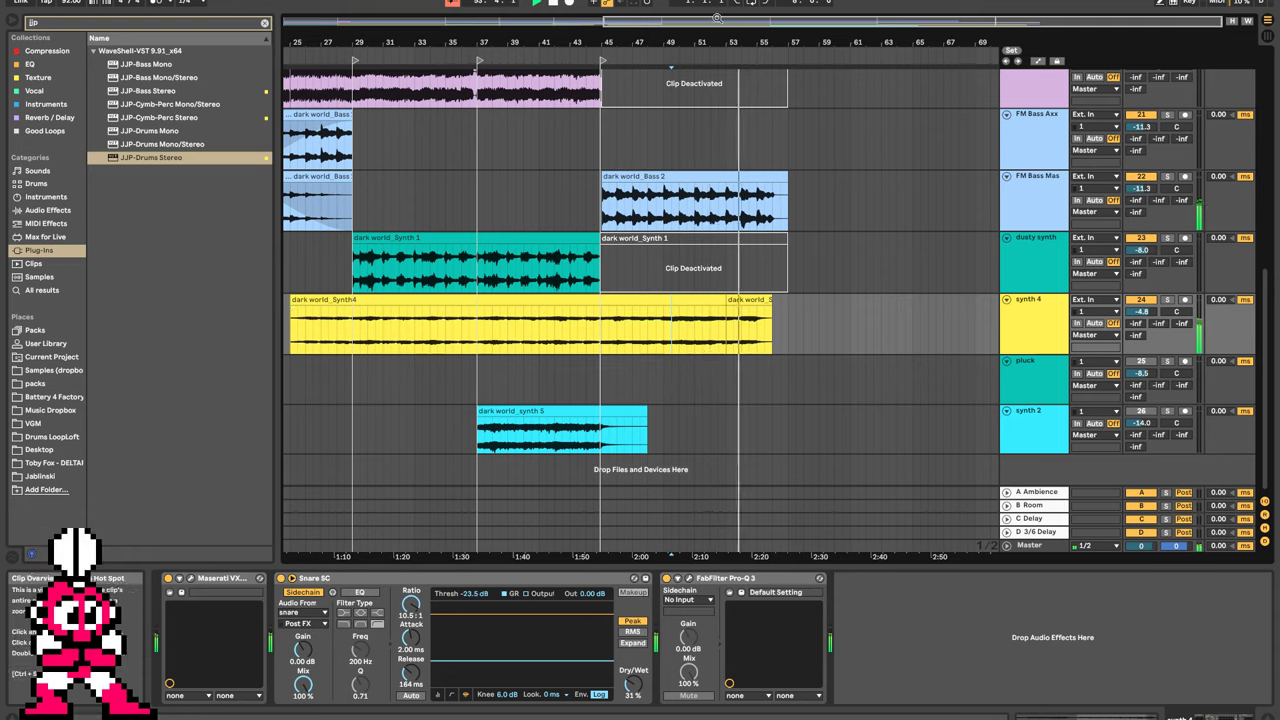
# Rename the pluck track as arp and solo the FM Bass Mas track together with it.
pyautogui.moveTo(716, 18); pyautogui.dragTo(453, 25)
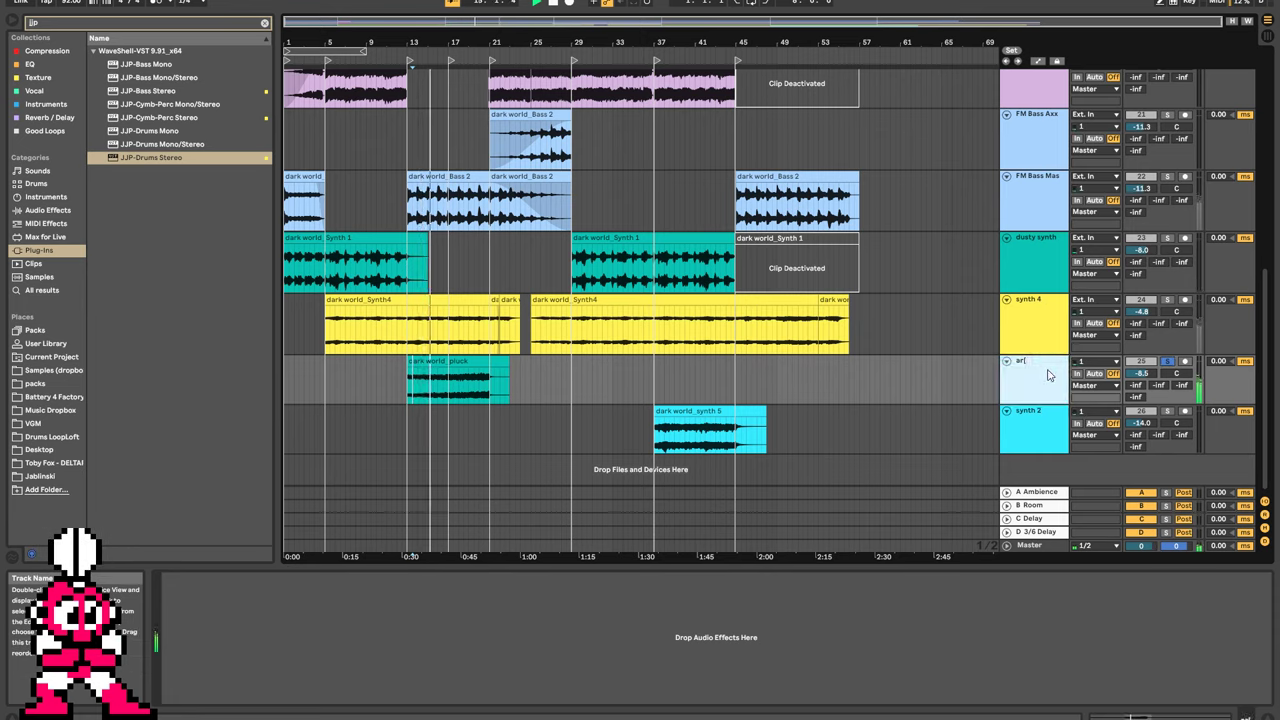
pyautogui.press('Return')
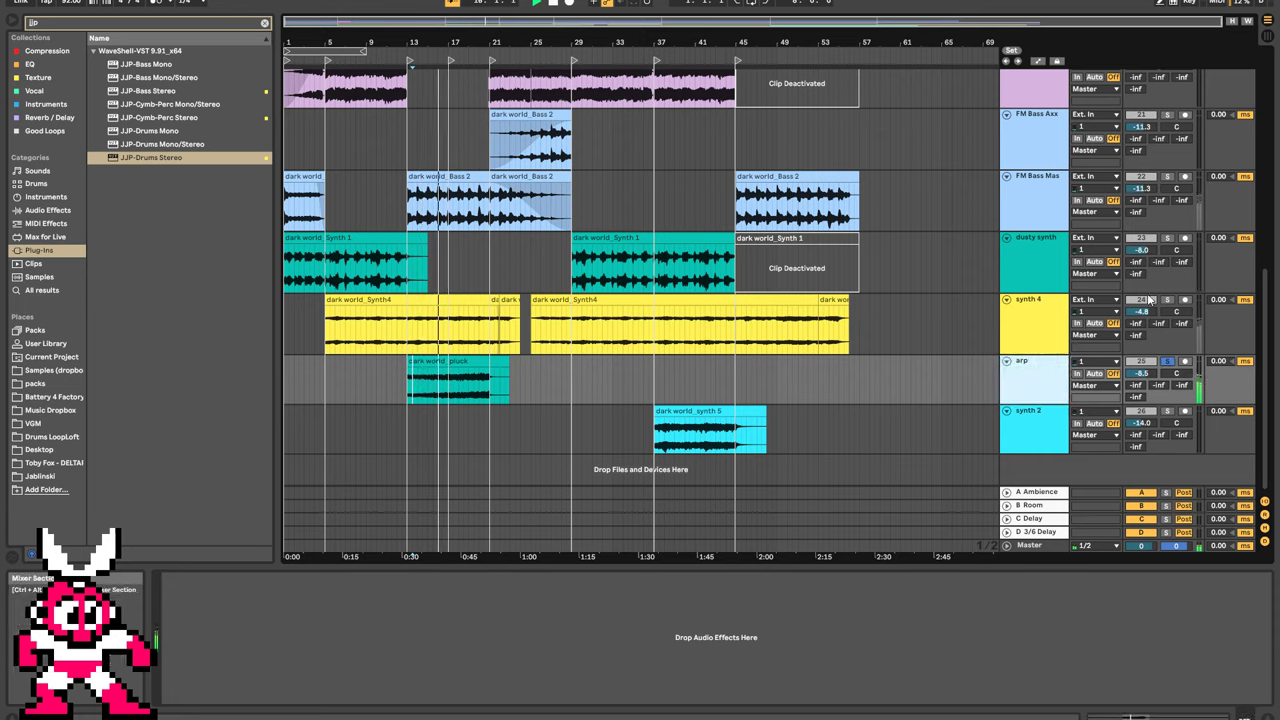
pyautogui.keyDown('ctrl'); pyautogui.click(1167, 177); pyautogui.keyUp('ctrl')
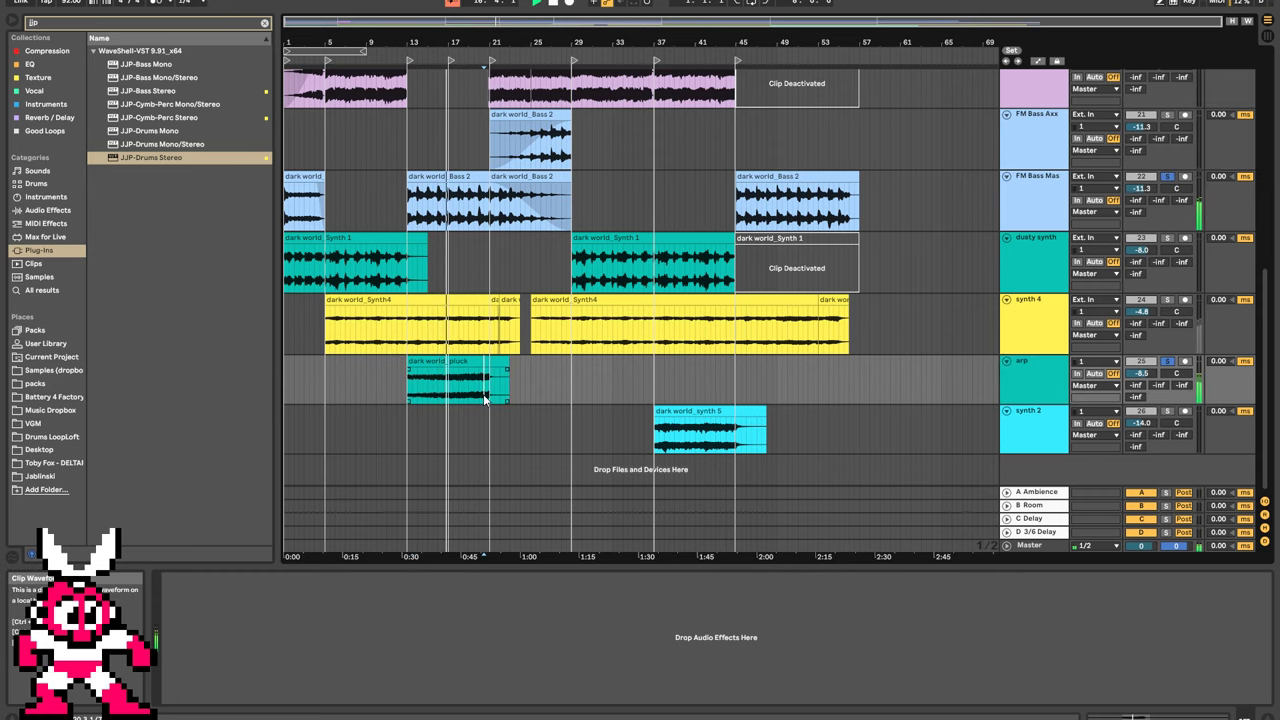
# Loop bars 13 to 21 over the arp track's pluck clip and open that clip's sample properties.
pyautogui.moveTo(488, 397); pyautogui.dragTo(401, 411)
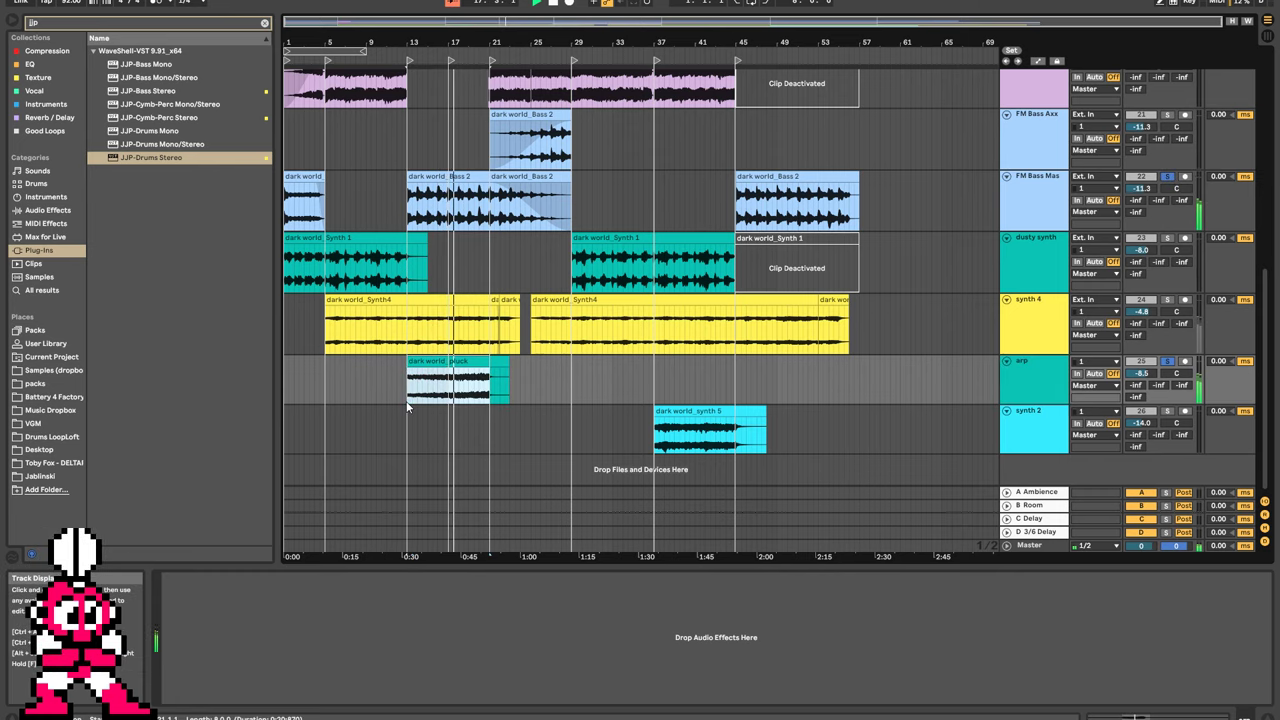
pyautogui.scroll(5, 519, 283)
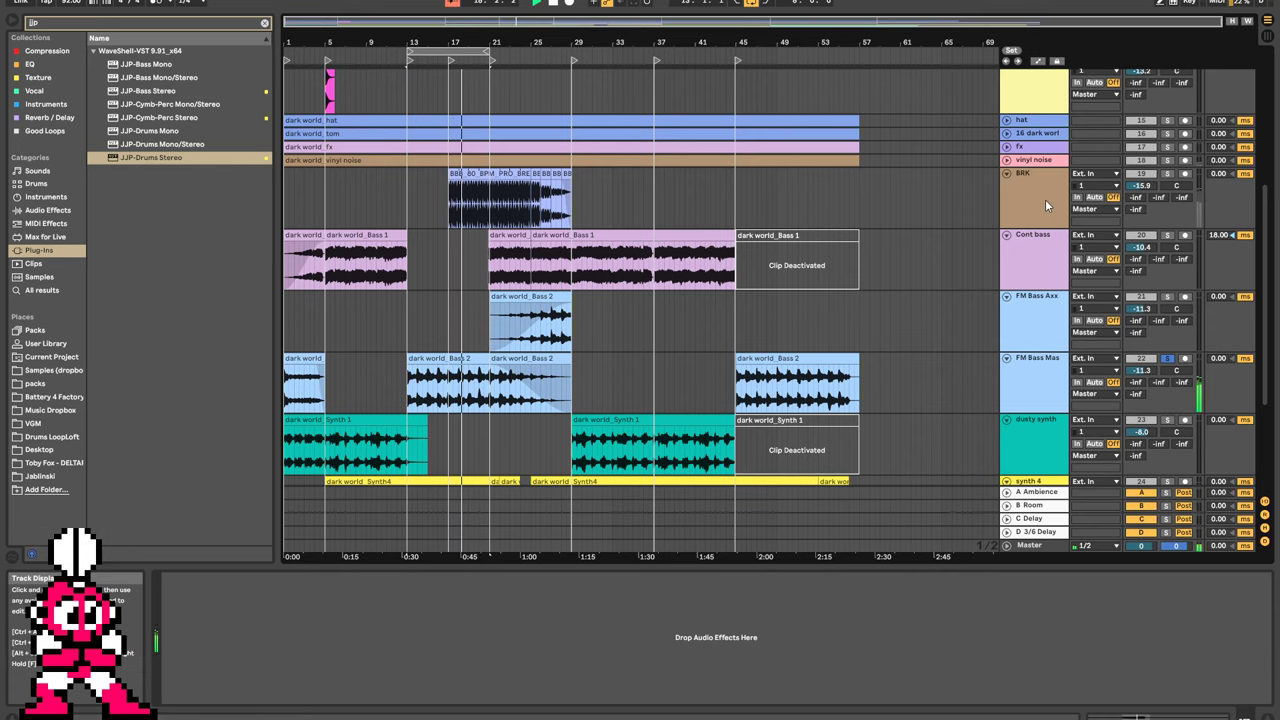
pyautogui.scroll(-4, 874, 171)
pyautogui.scroll(6, 873, 164)
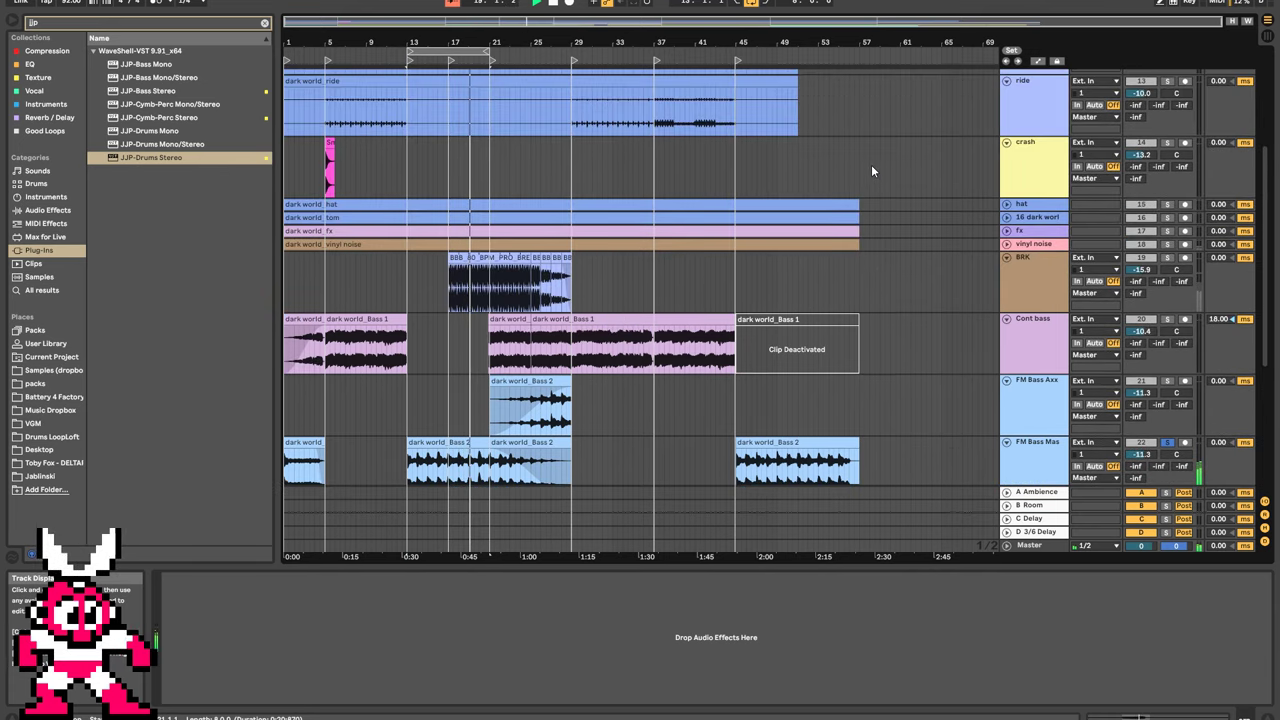
pyautogui.scroll(-6, 872, 170)
pyautogui.doubleClick(1022, 377)
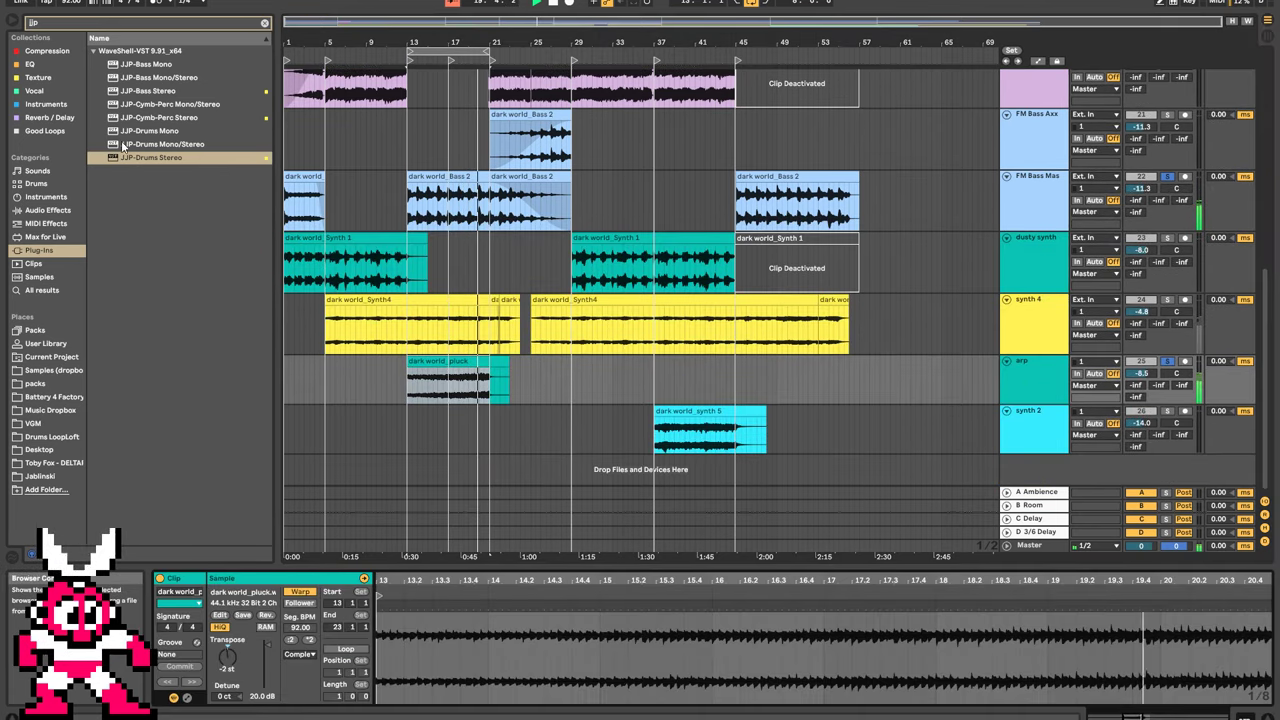
# Add Maserati VX1 Stereo to the arp track and load its Contour 1 preset Phoney Vox.
pyautogui.click(265, 23)
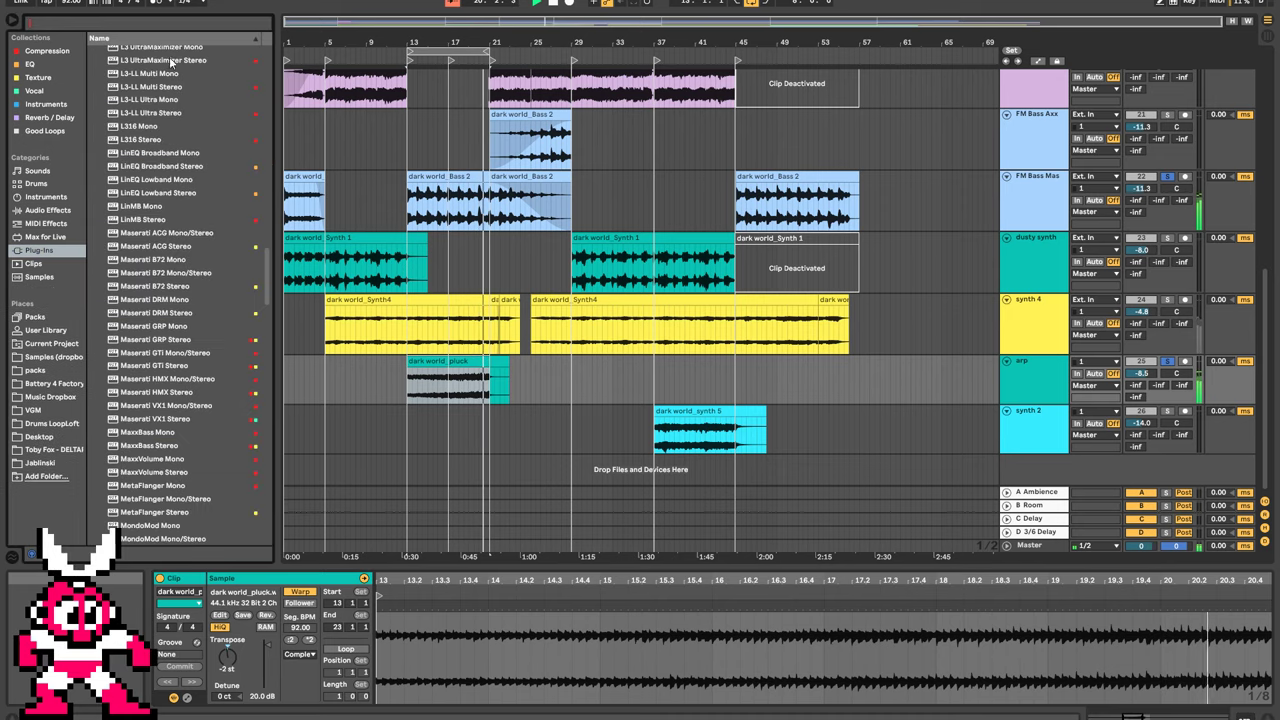
pyautogui.click(140, 418)
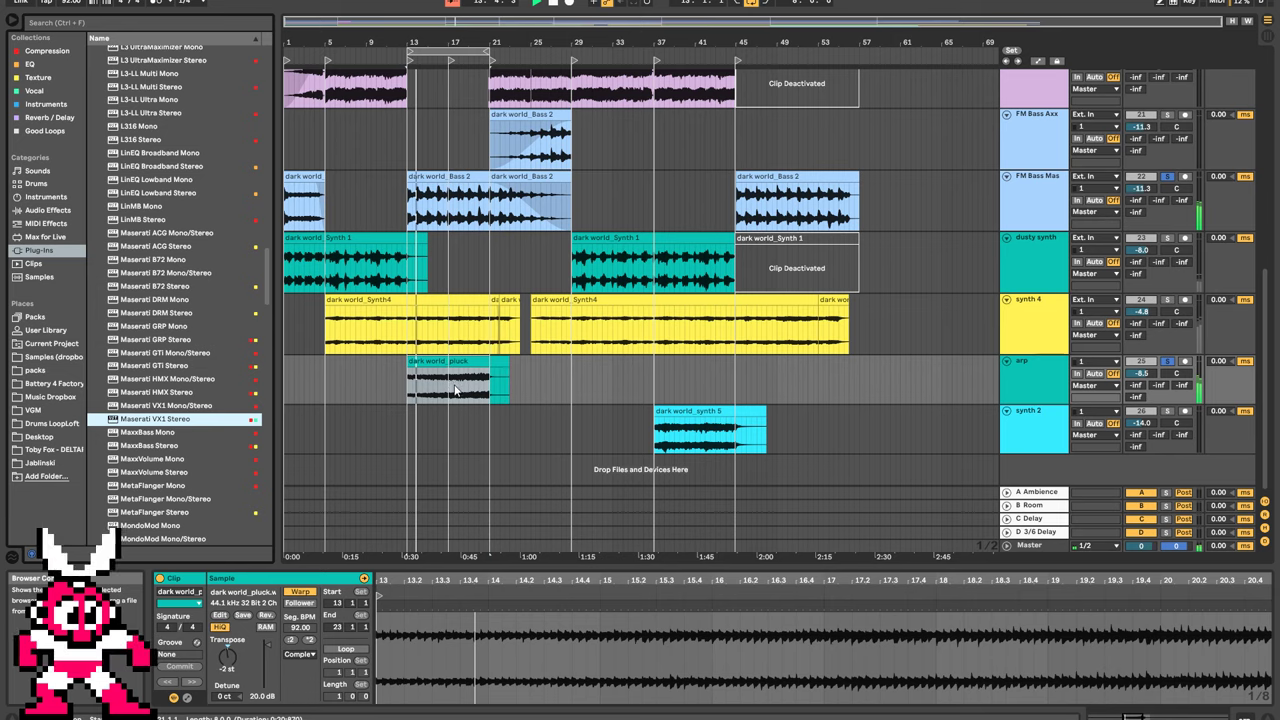
pyautogui.press('Return')
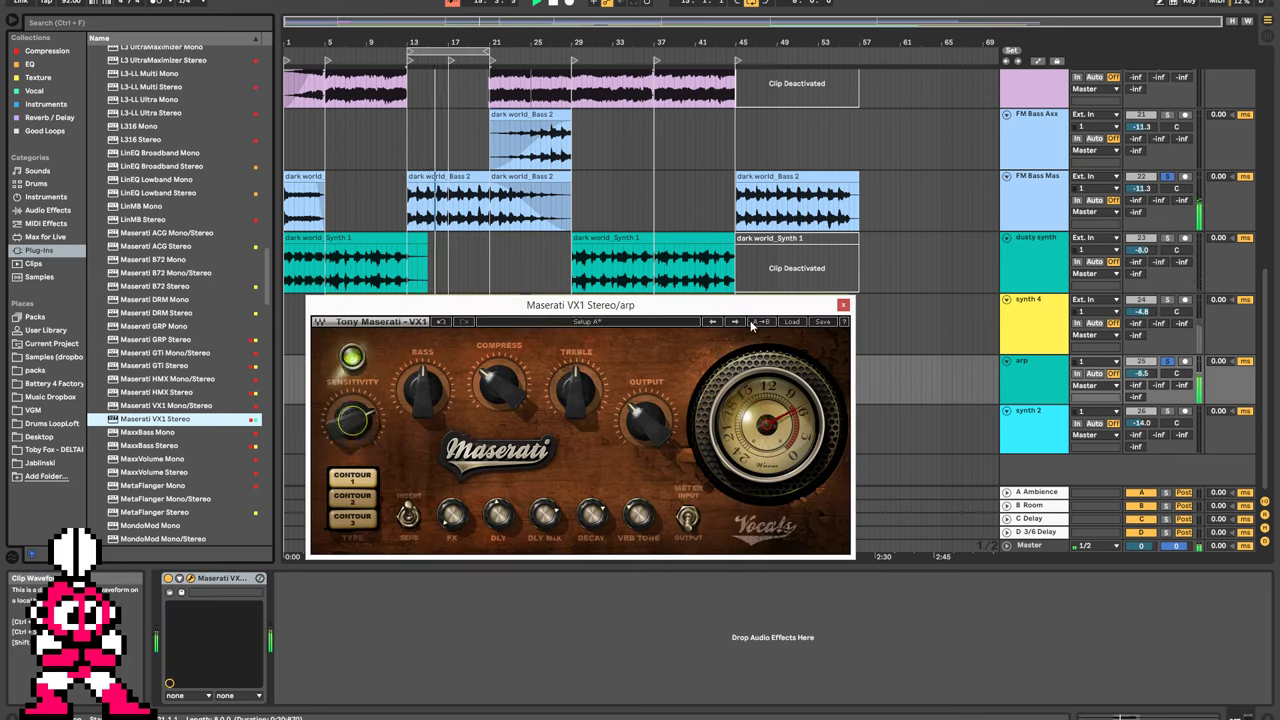
pyautogui.click(792, 322)
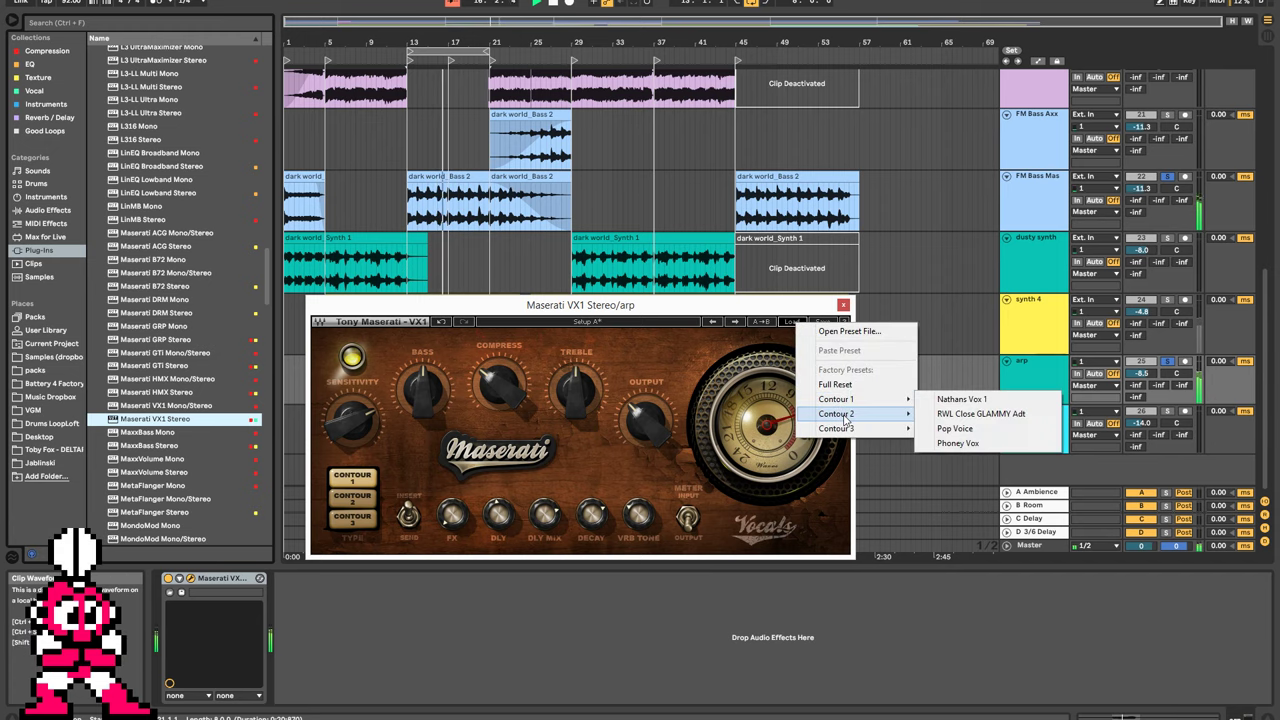
pyautogui.moveTo(838, 401)
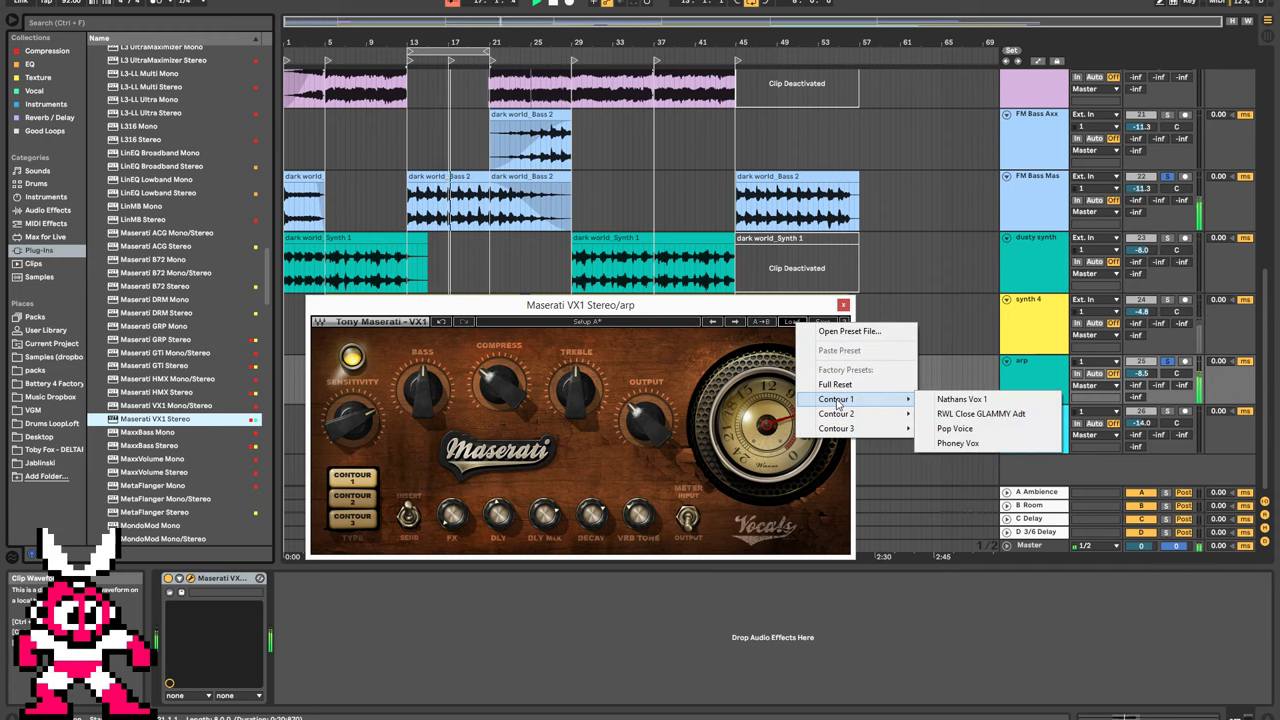
pyautogui.click(958, 443)
# Fine-tune the Sensitivity, Treble and Bass of the arp's Maserati VX1, and clear the track solos.
pyautogui.moveTo(354, 422); pyautogui.dragTo(354, 385)
pyautogui.moveTo(575, 393); pyautogui.dragTo(575, 430)
pyautogui.moveTo(353, 421); pyautogui.dragTo(353, 418)
pyautogui.moveTo(422, 389); pyautogui.dragTo(370, 463)
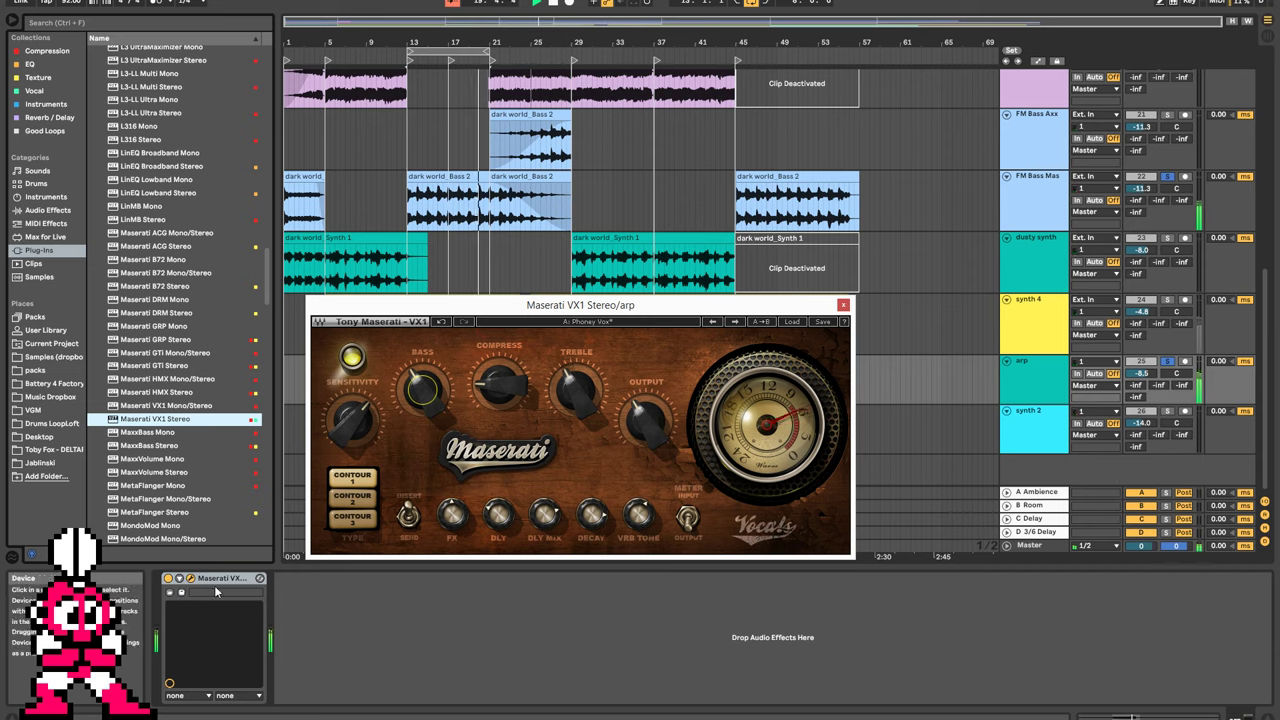
pyautogui.click(1168, 363)
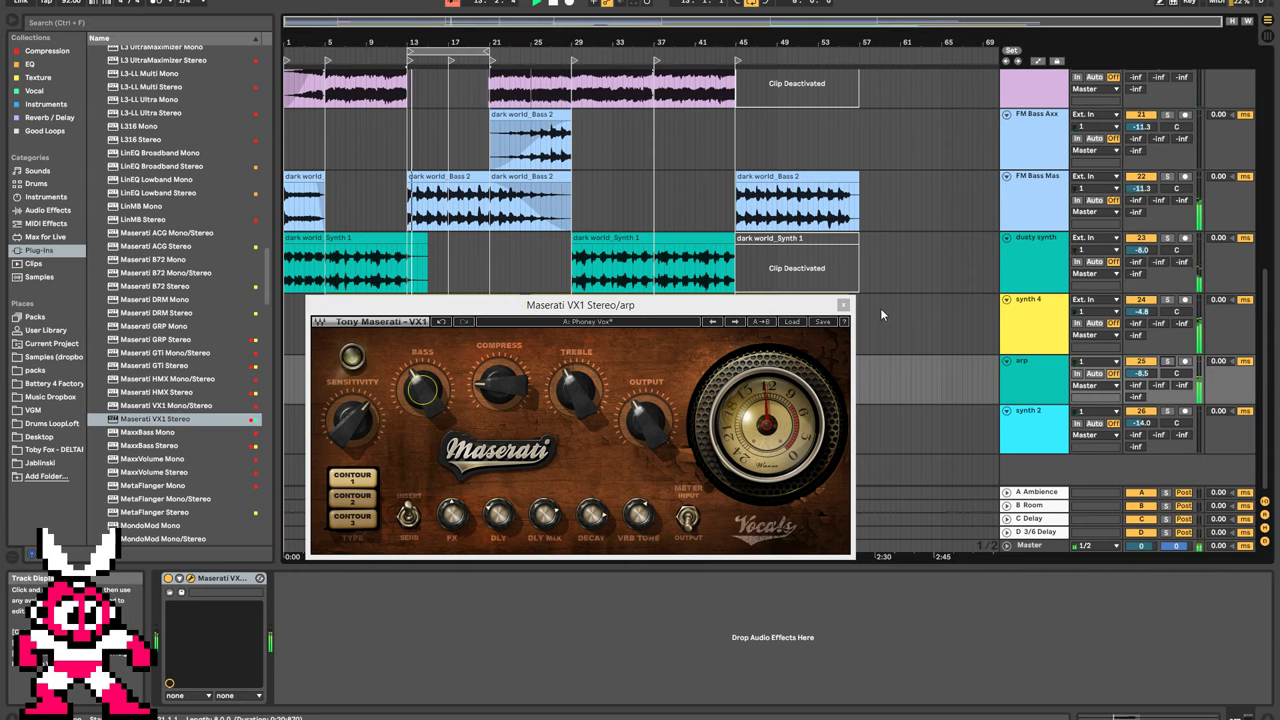
pyautogui.click(842, 306)
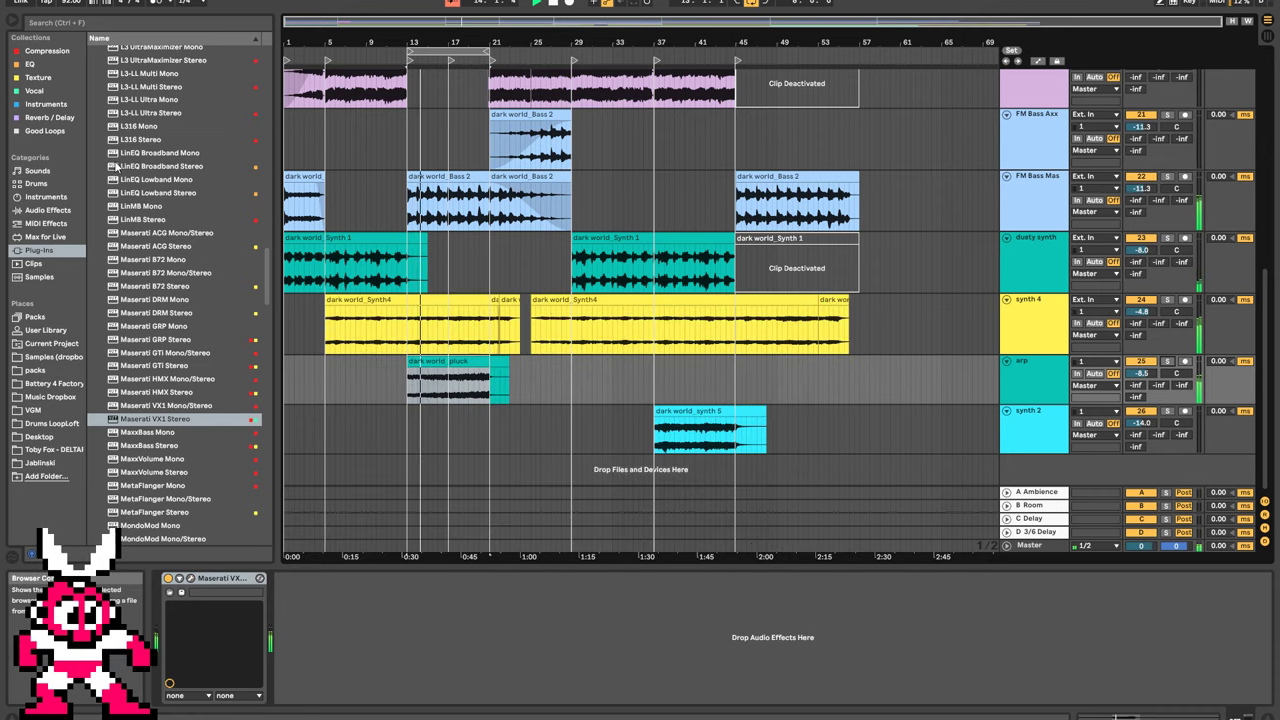
# Add FabFilter Pro-Q 3 to the arp track with a 48 dB/oct low cut at about 82 Hz.
pyautogui.click(119, 21)
pyautogui.write('p')
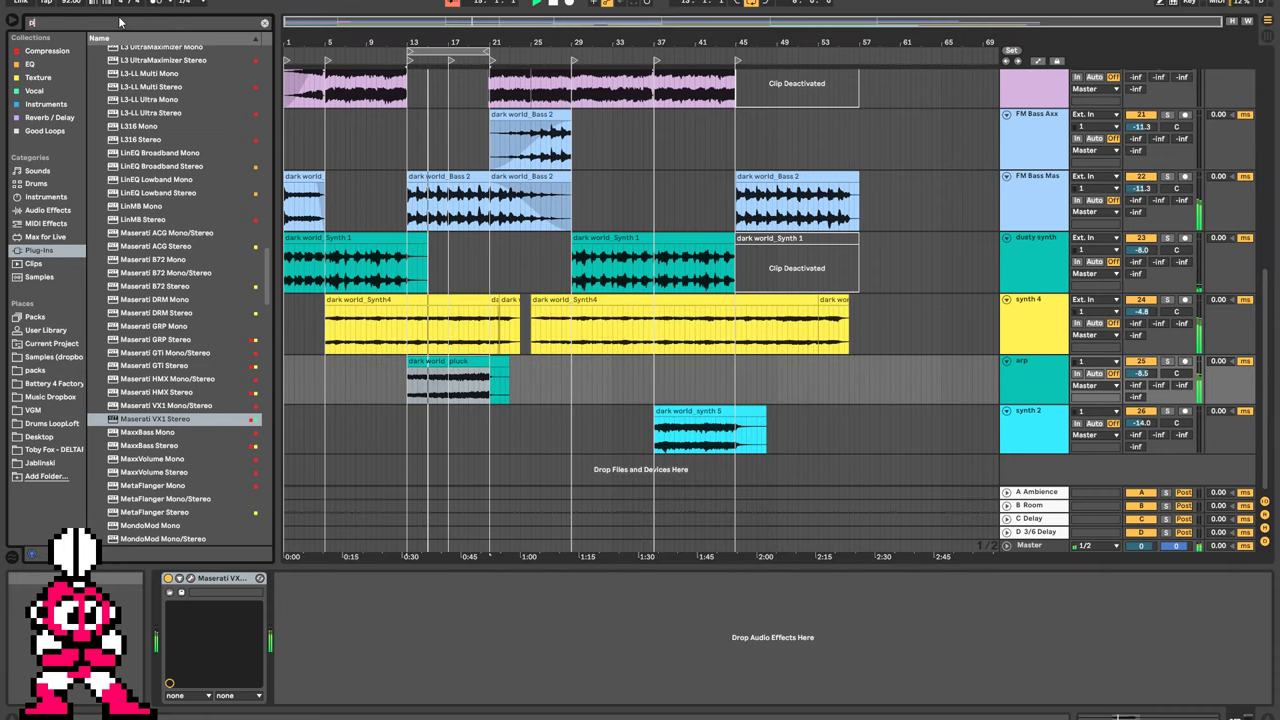
pyautogui.write('ro-q')
pyautogui.moveTo(157, 64); pyautogui.dragTo(406, 613)
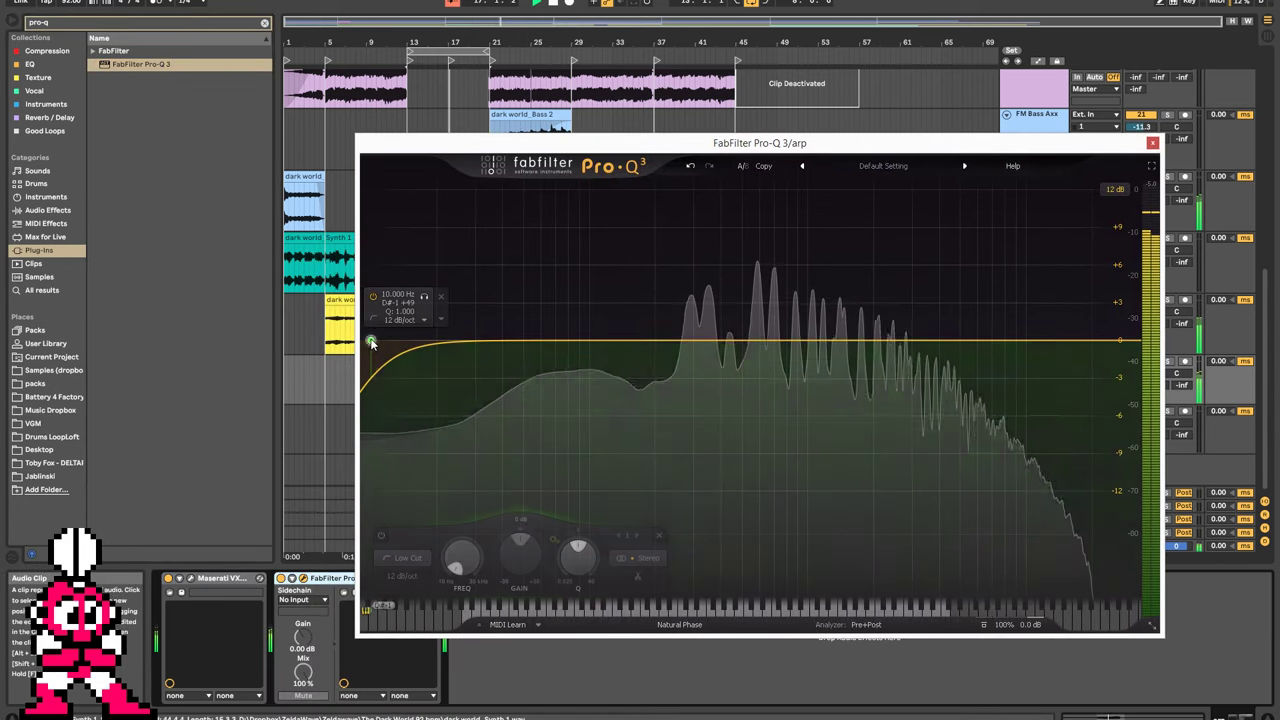
pyautogui.moveTo(370, 342); pyautogui.dragTo(570, 347)
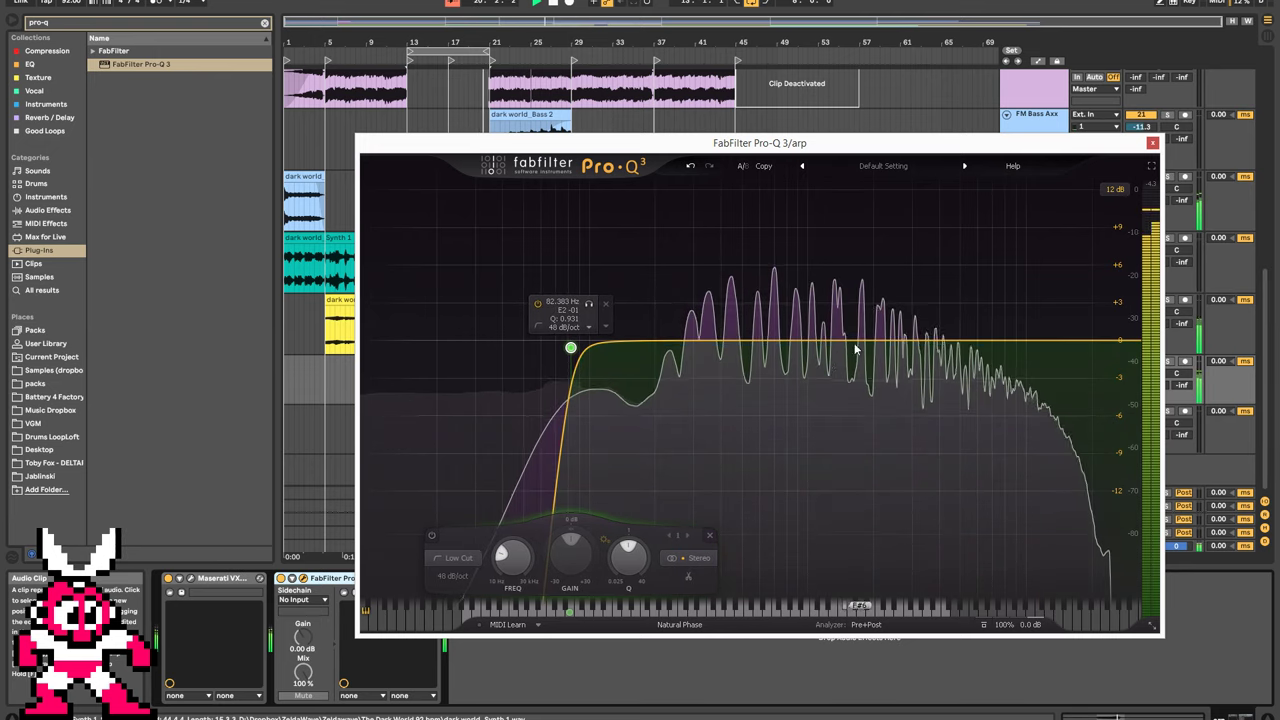
# Add a narrow notch band at about 3516 Hz to the arp's Pro-Q 3.
pyautogui.moveTo(854, 357)
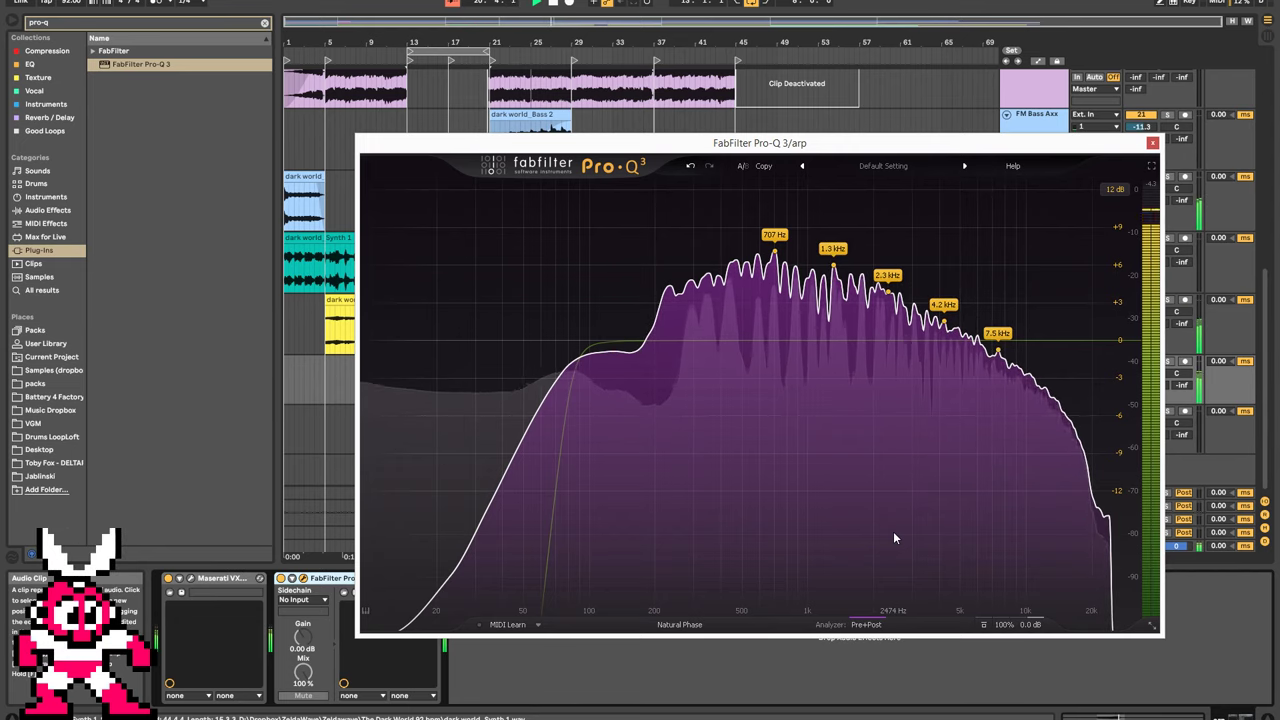
pyautogui.click(927, 314)
pyautogui.click(812, 555)
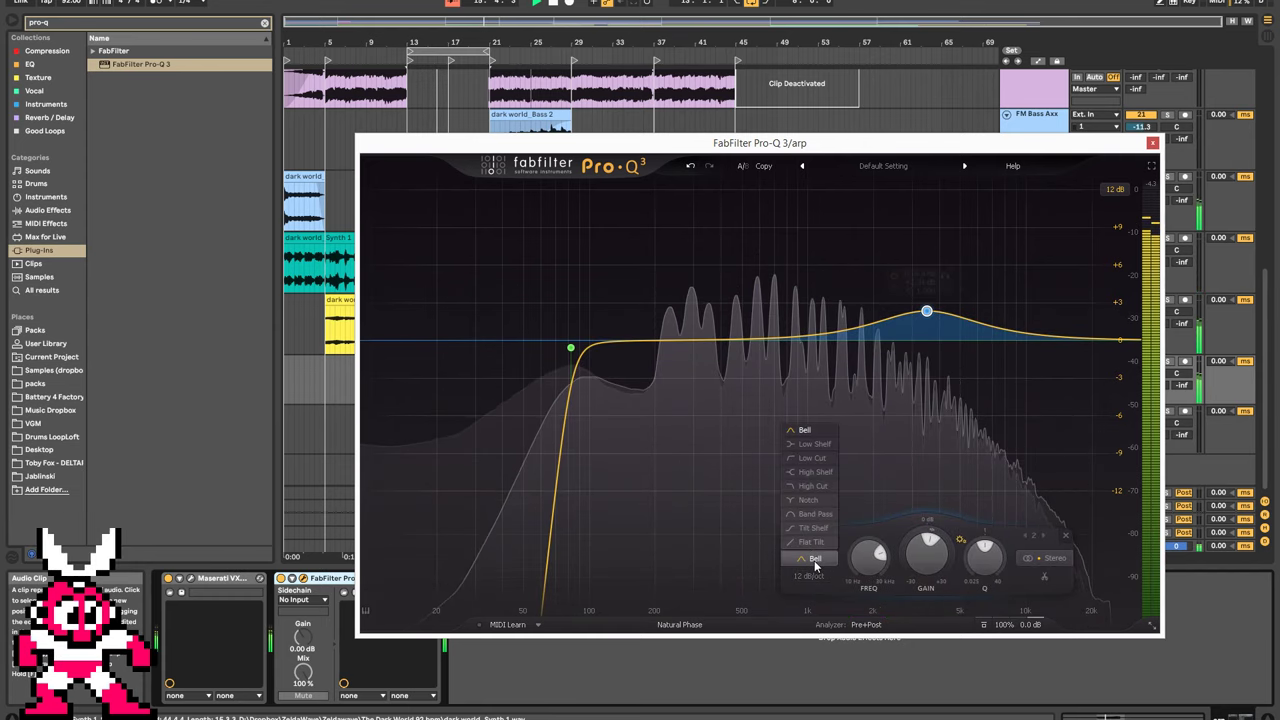
pyautogui.click(820, 499)
pyautogui.moveTo(969, 577); pyautogui.dragTo(977, 488)
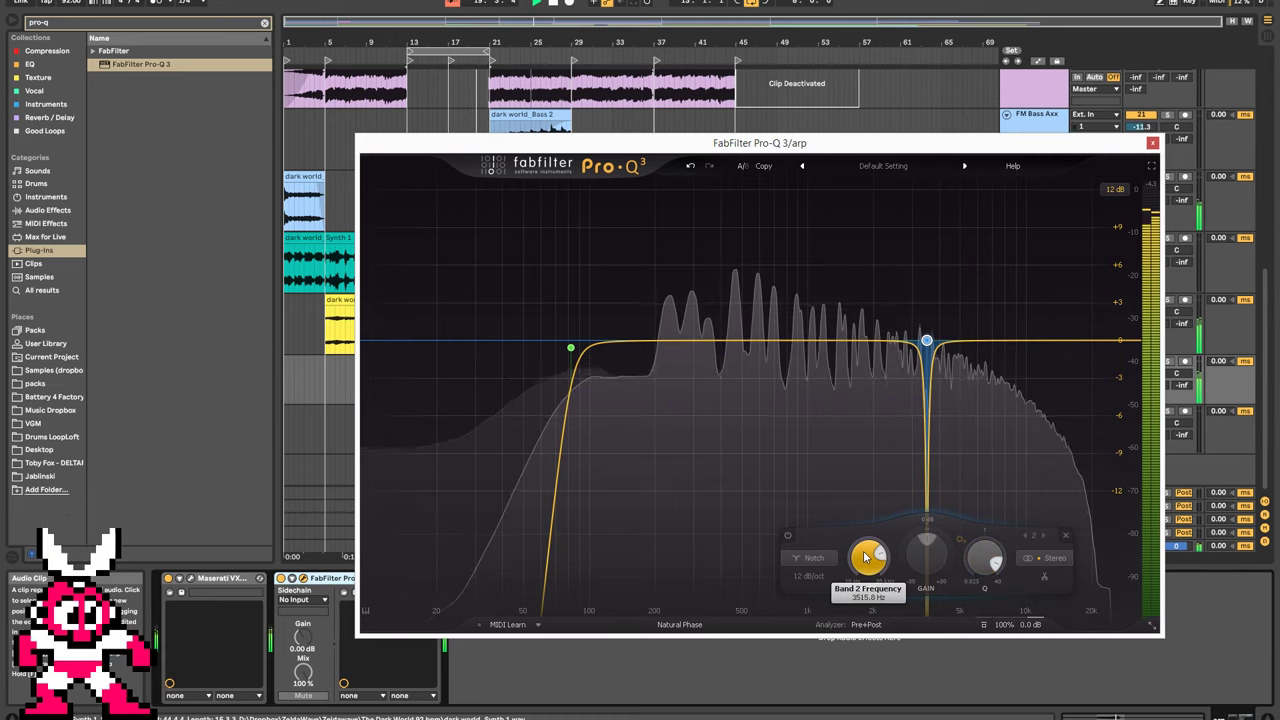
# Add a third Pro-Q 3 band at 8000 Hz with a Q of about 16.9 and make it a notch.
pyautogui.moveTo(737, 357); pyautogui.dragTo(1020, 240)
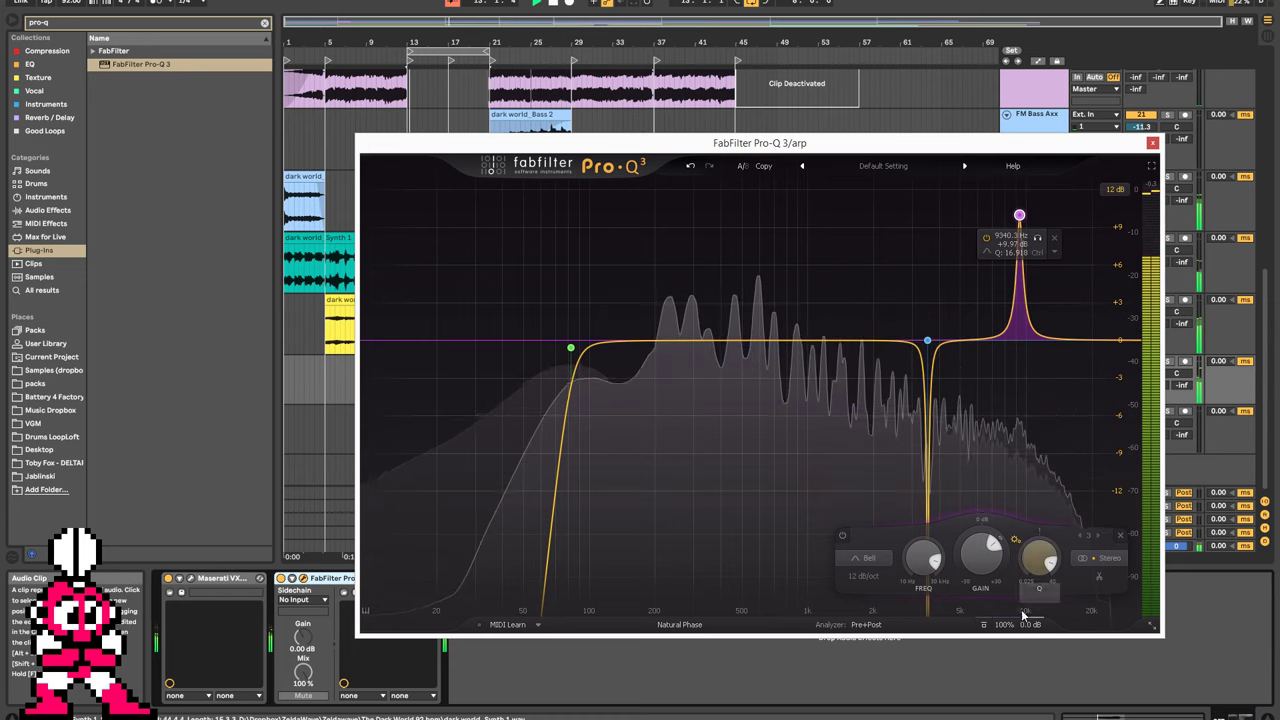
pyautogui.doubleClick(915, 564)
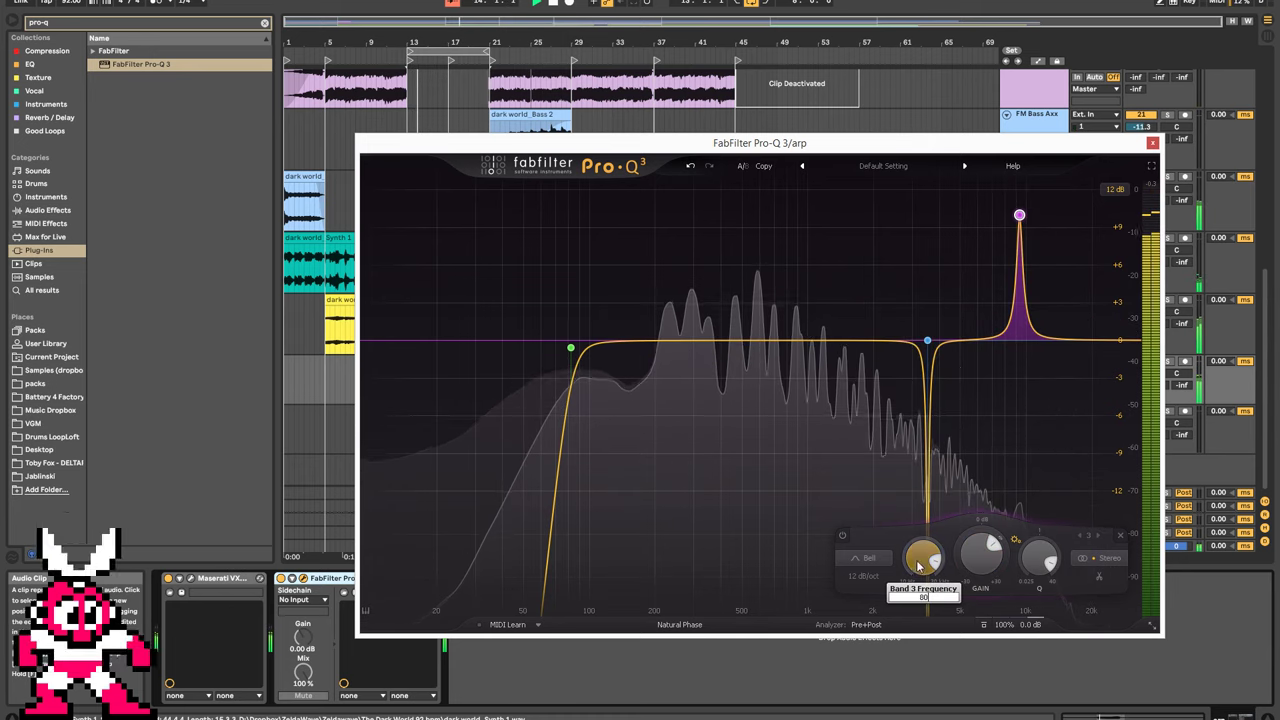
pyautogui.write('8000')
pyautogui.press('Return')
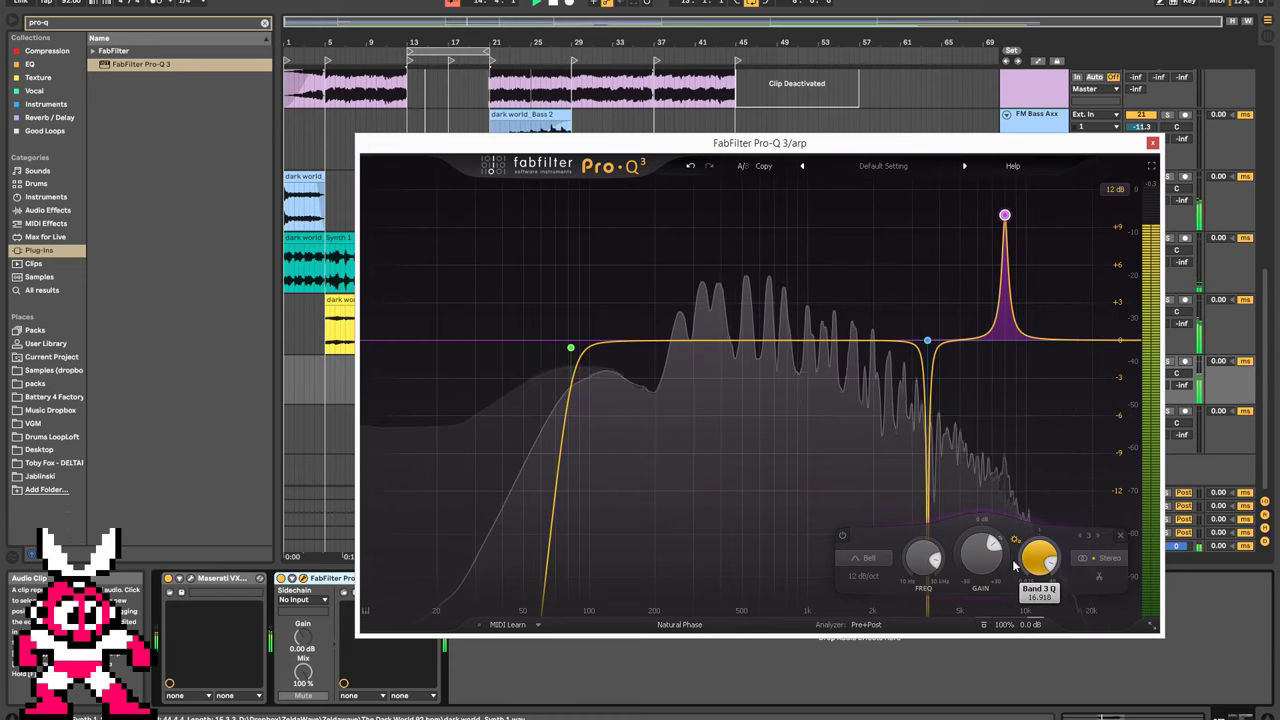
pyautogui.moveTo(981, 557); pyautogui.dragTo(981, 695)
pyautogui.click(857, 558)
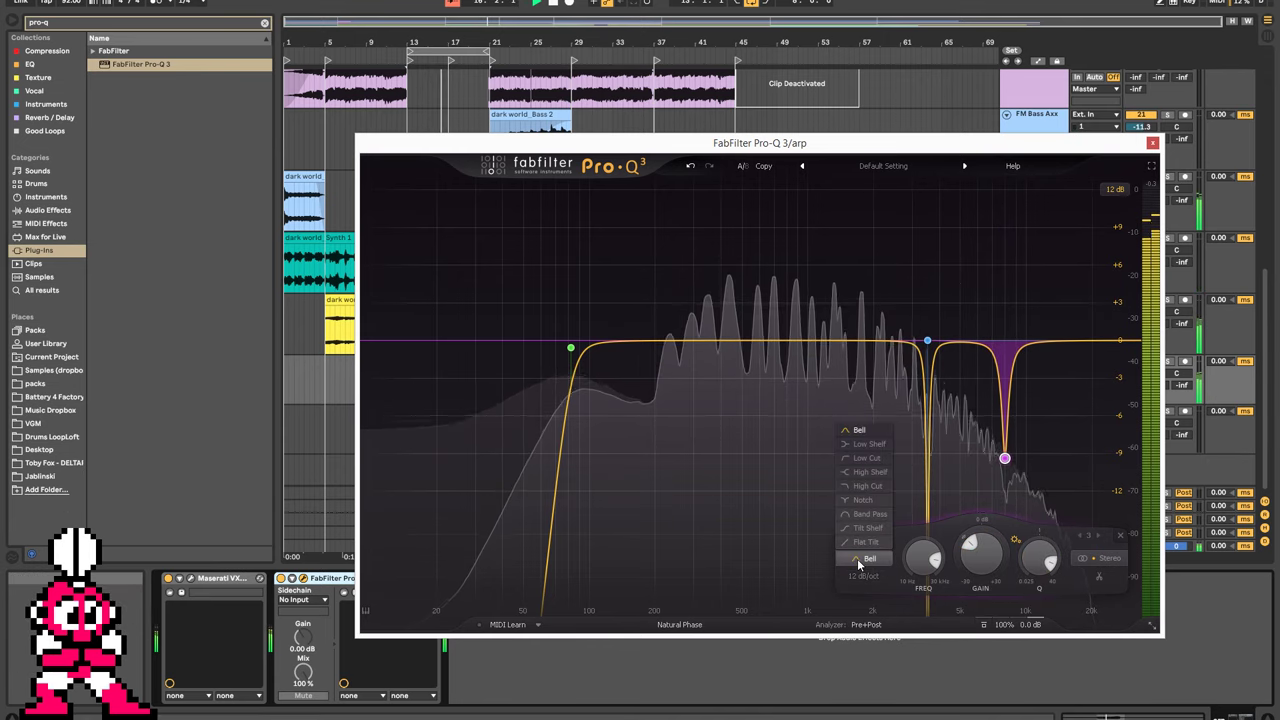
pyautogui.click(869, 498)
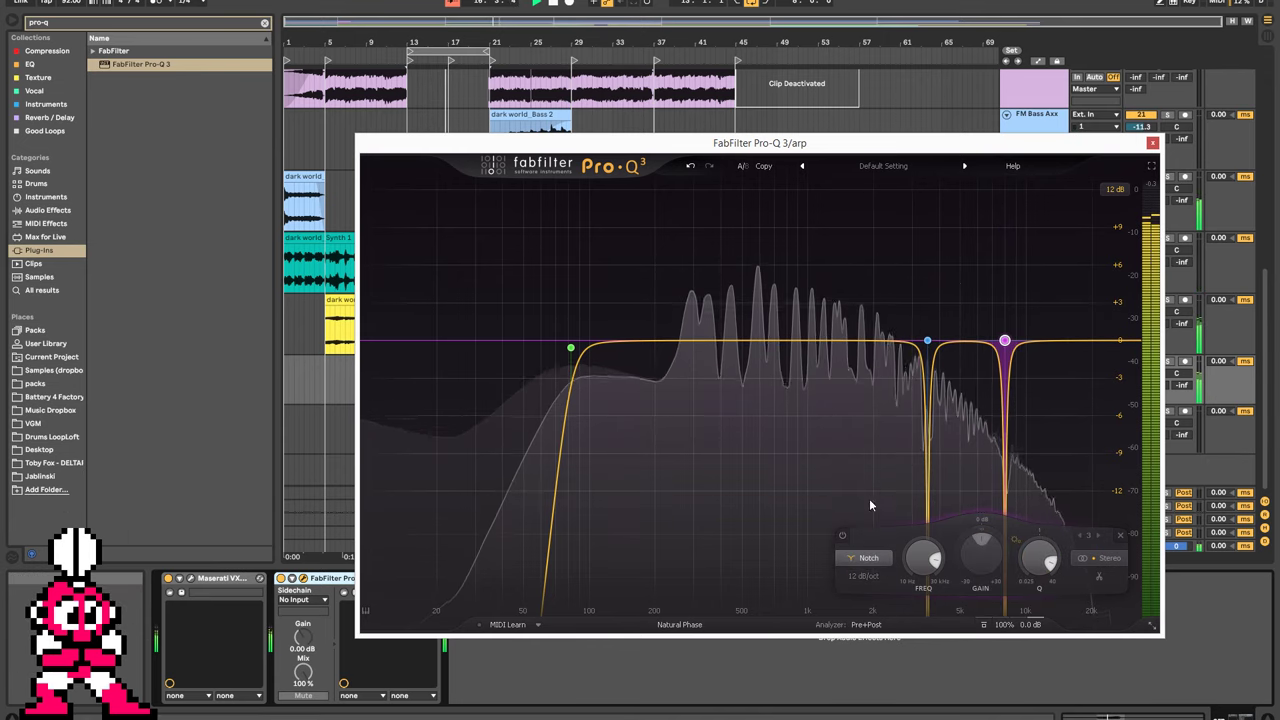
# Shift the lower notch to about 3815 Hz and compare the two notches bypassed and active.
pyautogui.click(927, 342)
pyautogui.moveTo(927, 342); pyautogui.dragTo(937, 342)
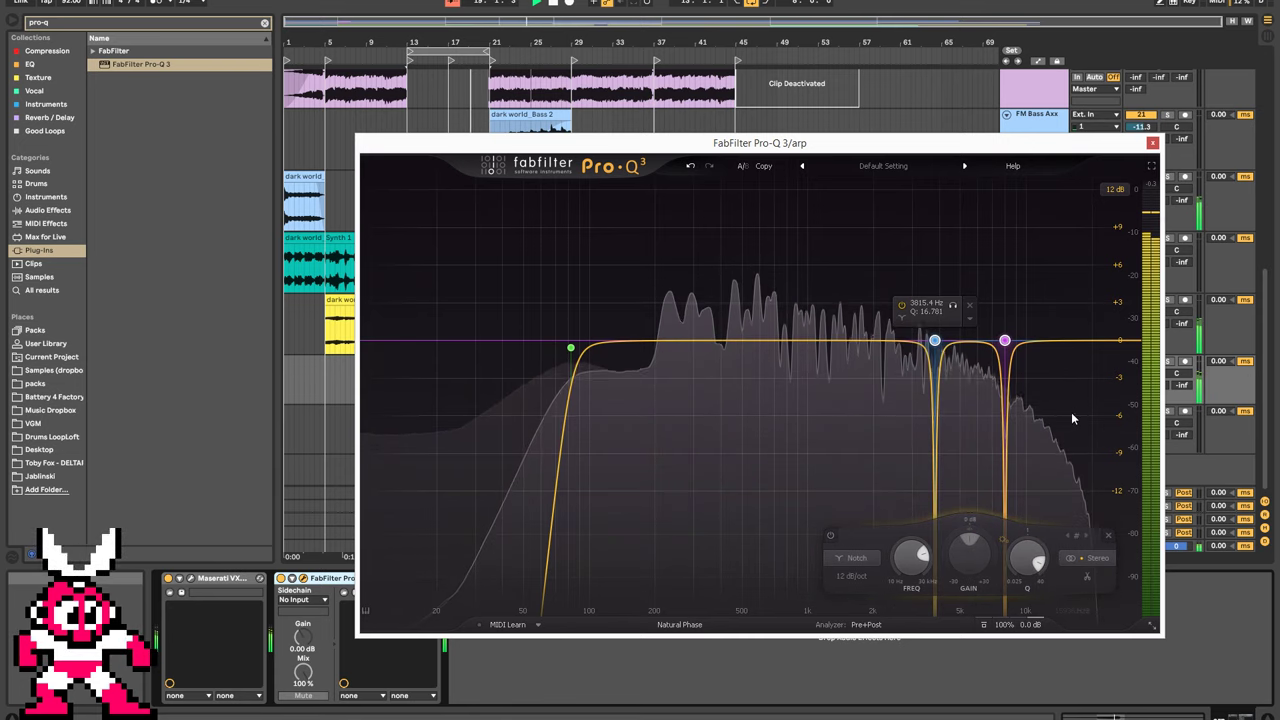
pyautogui.click(832, 538)
pyautogui.click(832, 539)
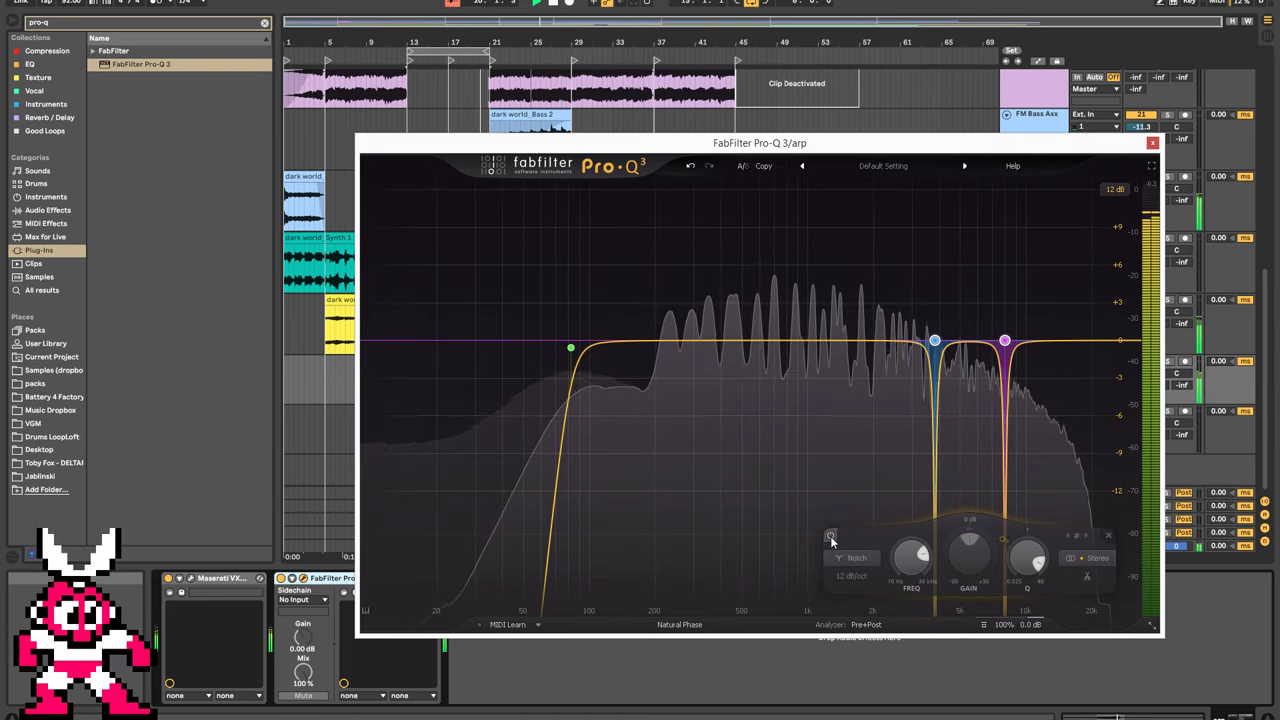
pyautogui.click(832, 538)
pyautogui.click(832, 539)
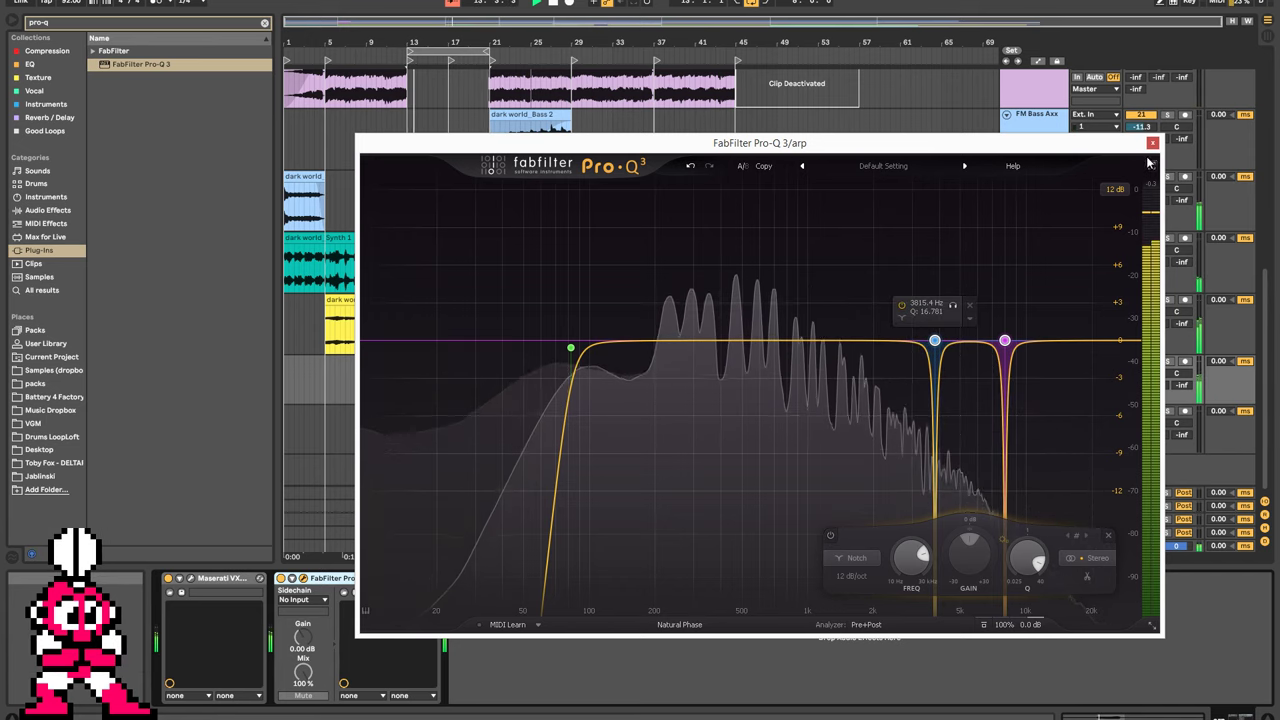
pyautogui.click(1152, 143)
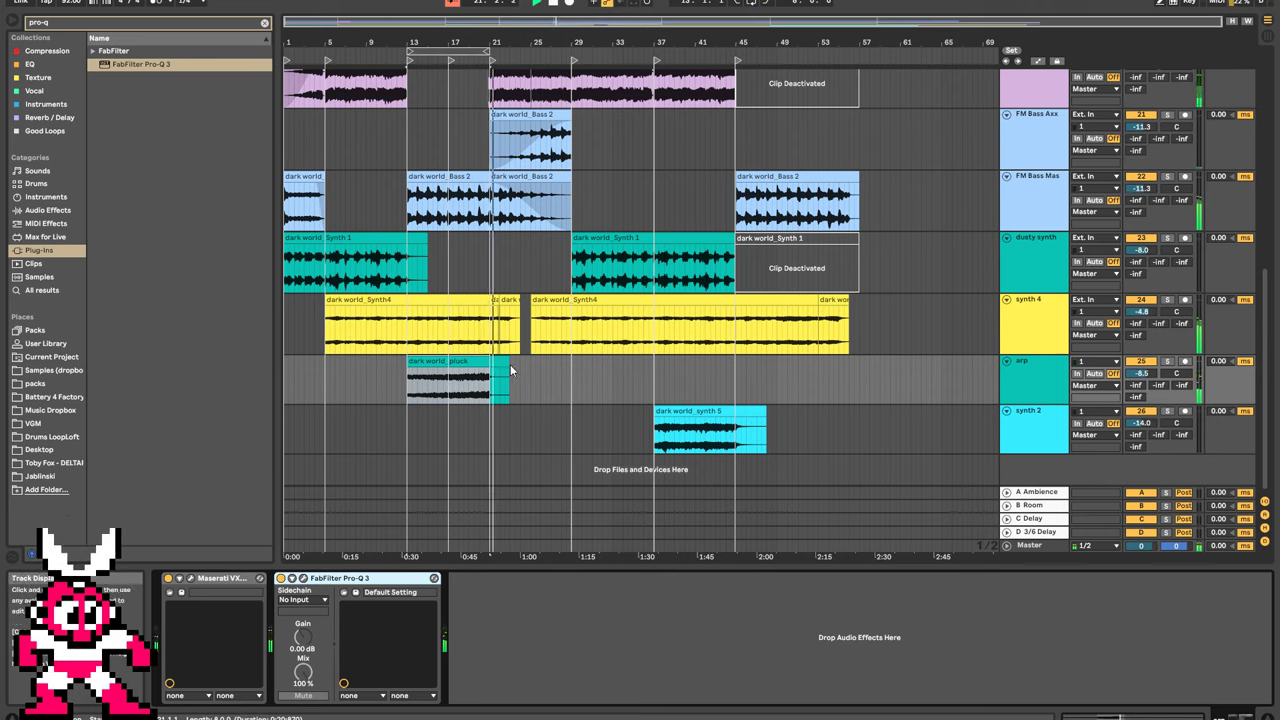
pyautogui.click(472, 362)
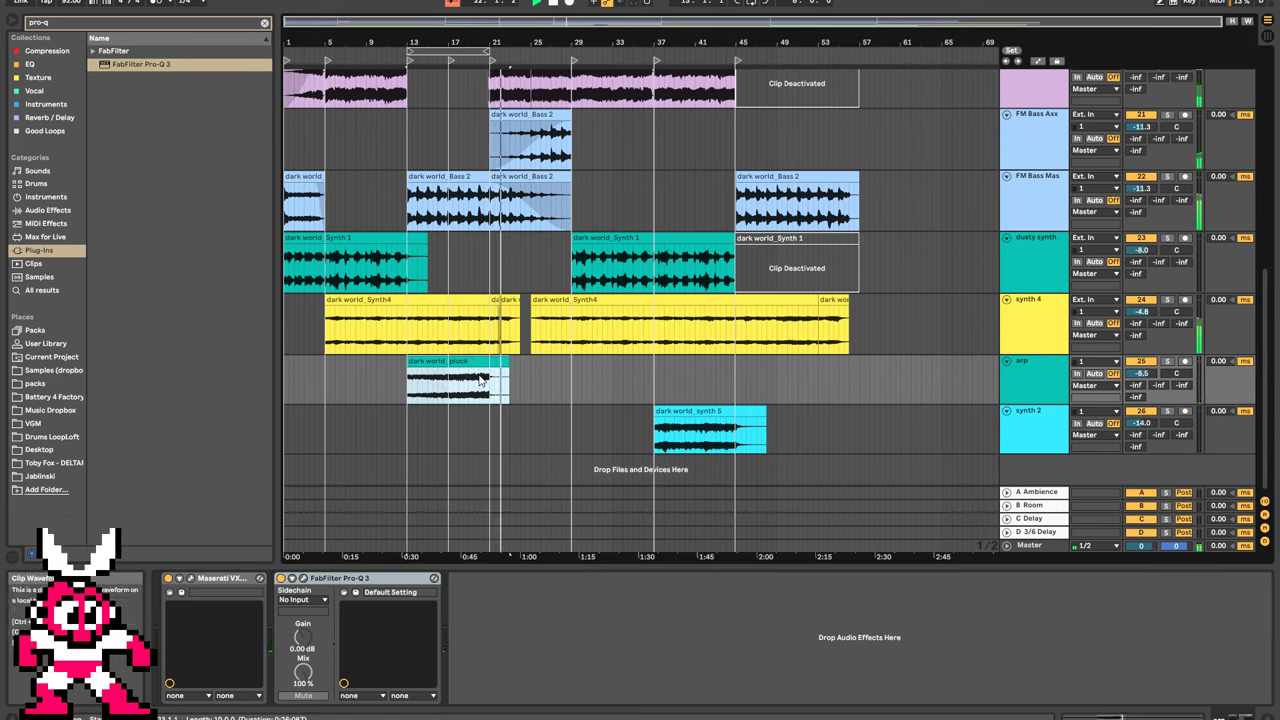
pyautogui.hotkey('ctrl', 'd')
pyautogui.hotkey('ctrl', 'z')
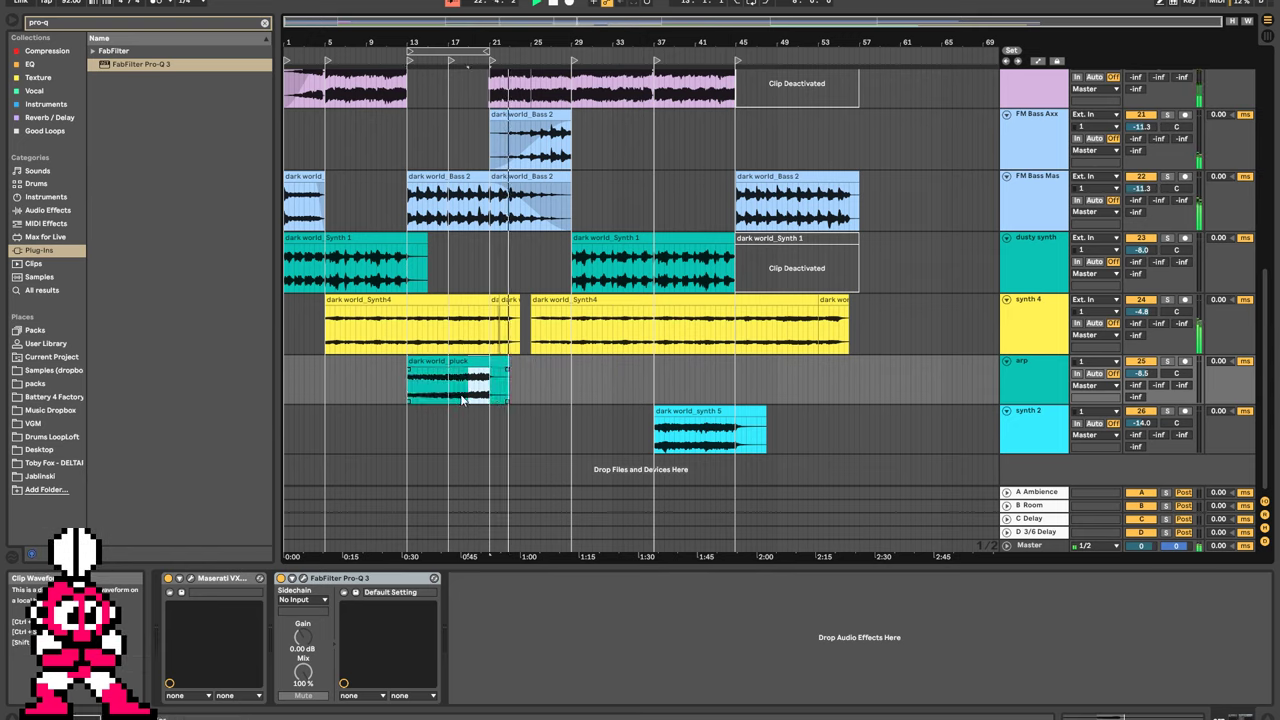
# Duplicate bars 13 to 21 of the arp's pluck clip so the copy fills bars 21 to 29, and restart playback.
pyautogui.moveTo(446, 402); pyautogui.dragTo(489, 402)
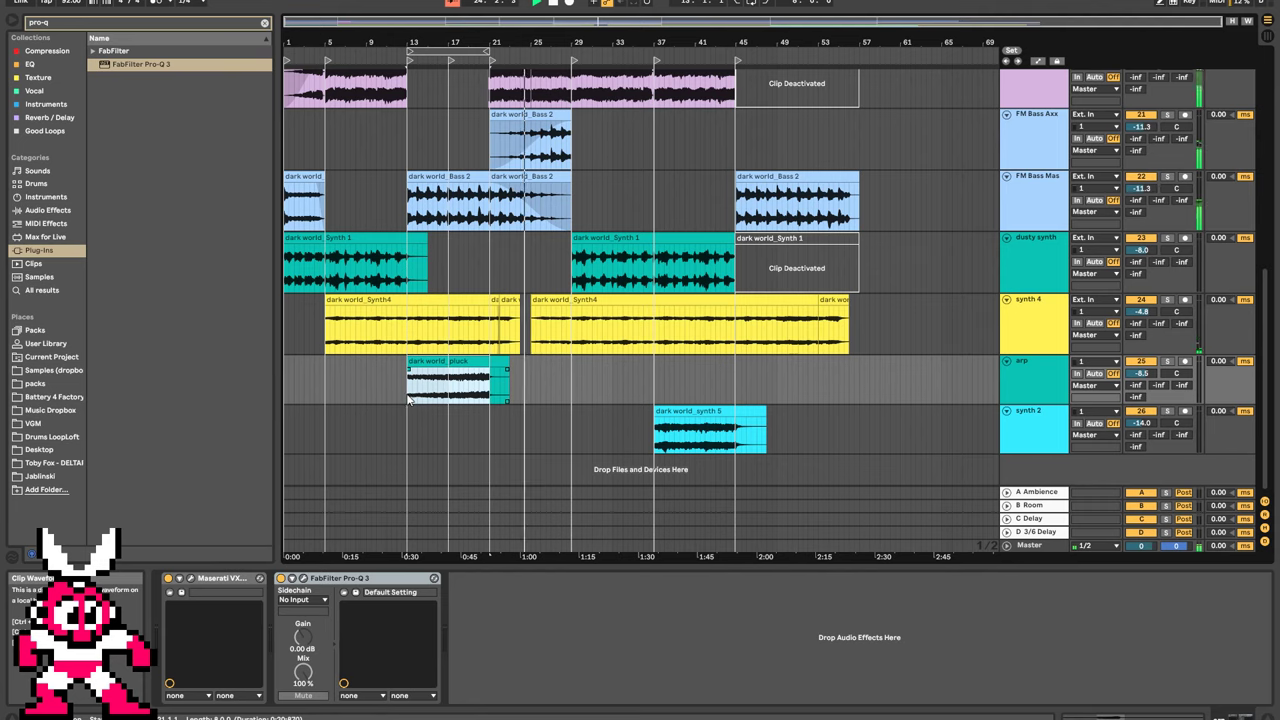
pyautogui.hotkey('ctrl', 'd')
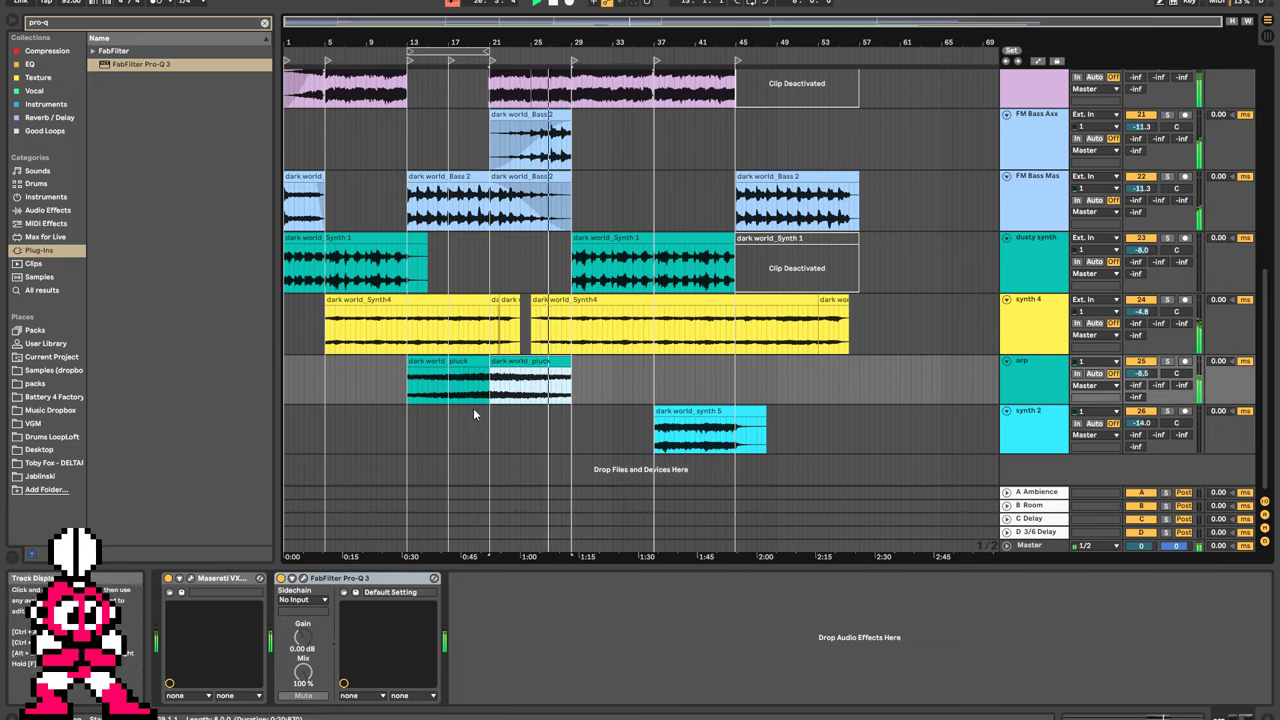
pyautogui.press('space')
pyautogui.press('space')
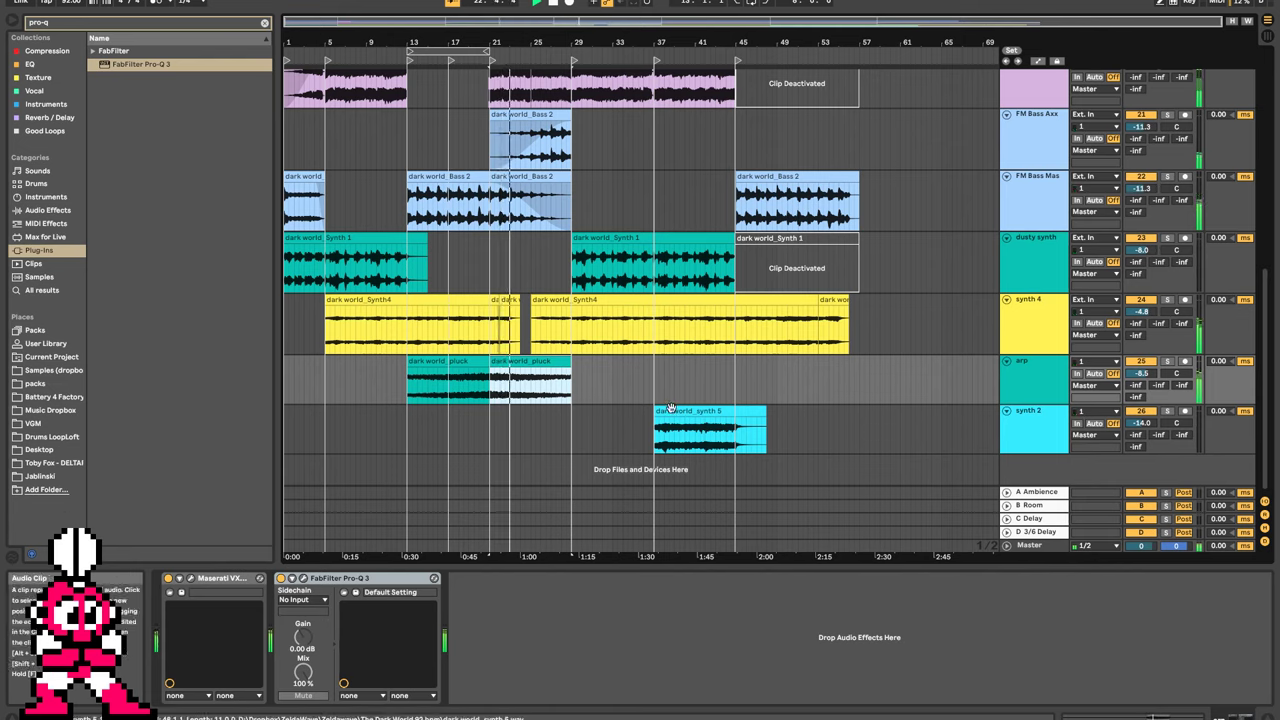
# Set the duplicated pluck clip's warp mode to Beats, preserving 1/16 with a transient envelope of 0.
pyautogui.hotkey('shift', 'Tab')
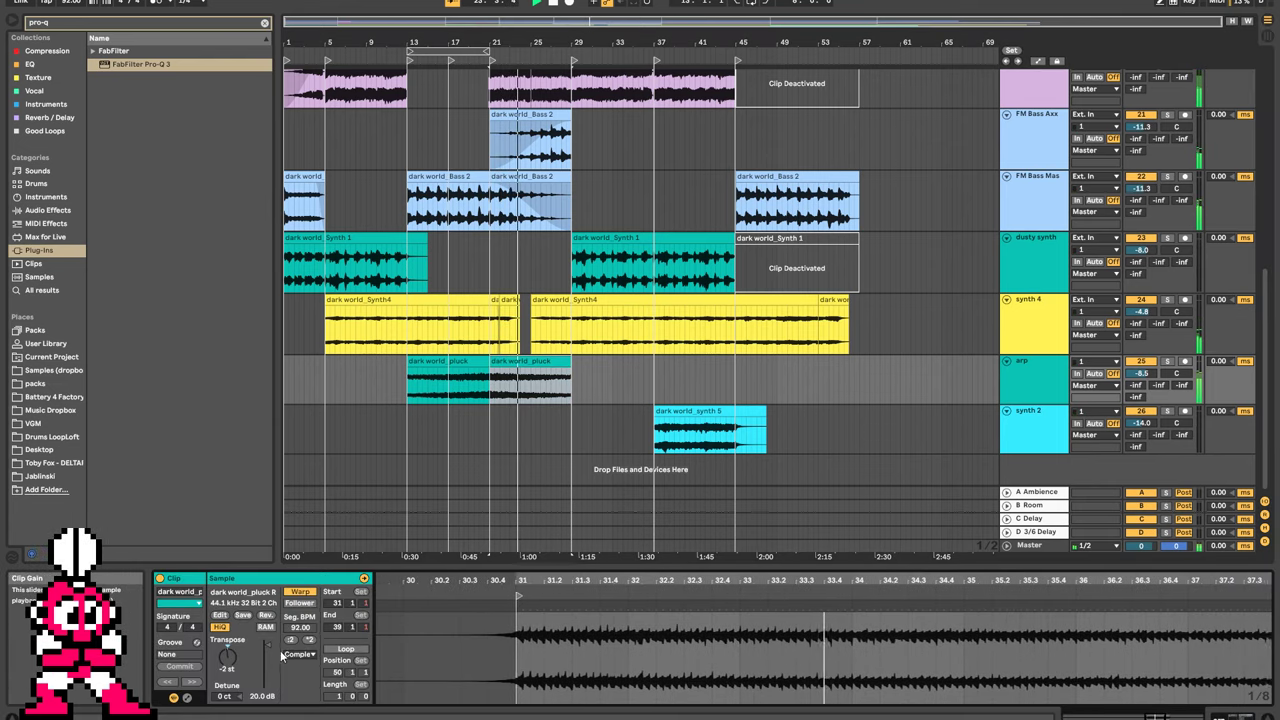
pyautogui.click(298, 654)
pyautogui.click(297, 663)
pyautogui.click(296, 677)
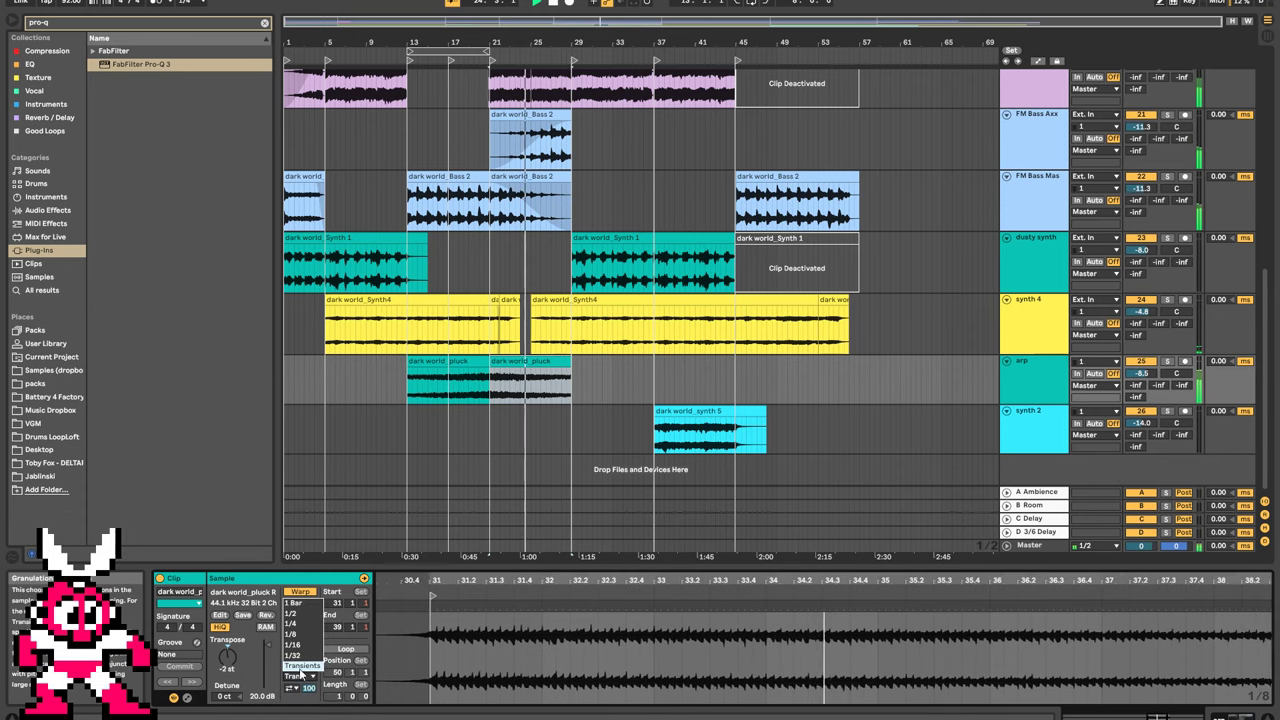
pyautogui.click(300, 656)
pyautogui.moveTo(308, 689); pyautogui.dragTo(308, 718)
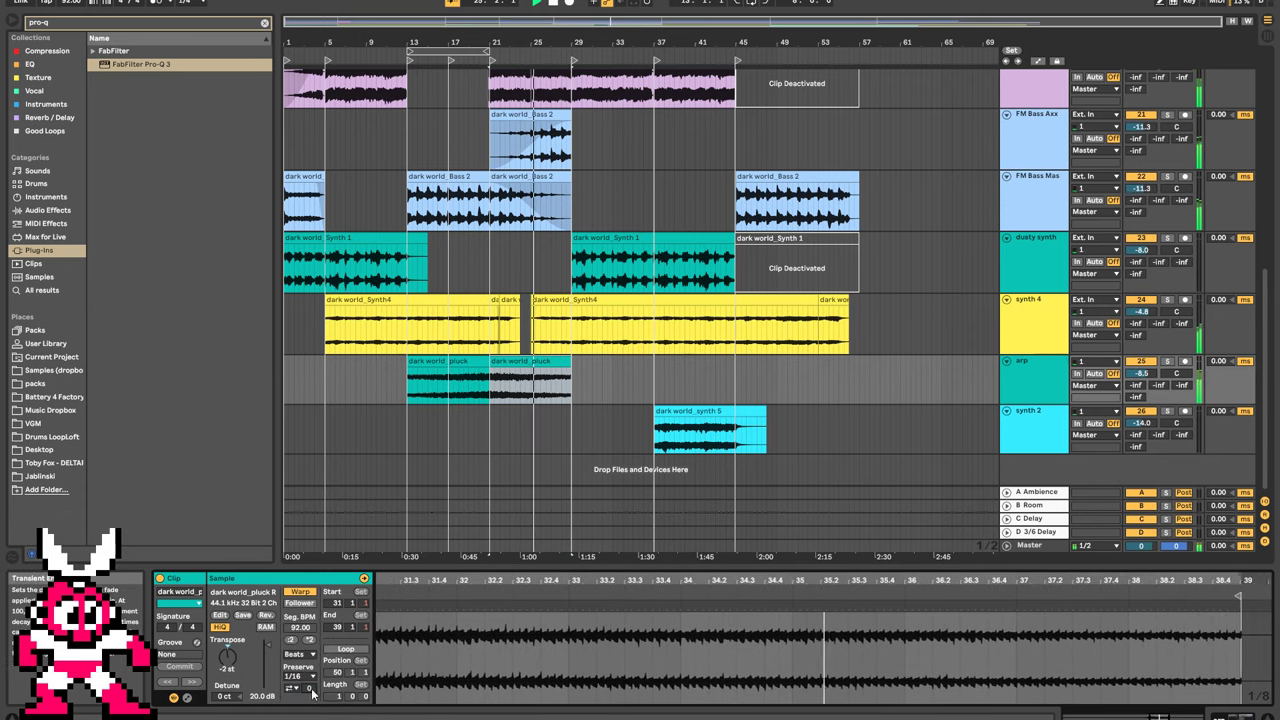
# Solo the arp and try Beats warping on the duplicated pluck clip, preserving 1/16 with a transient envelope of 100.
pyautogui.click(1167, 362)
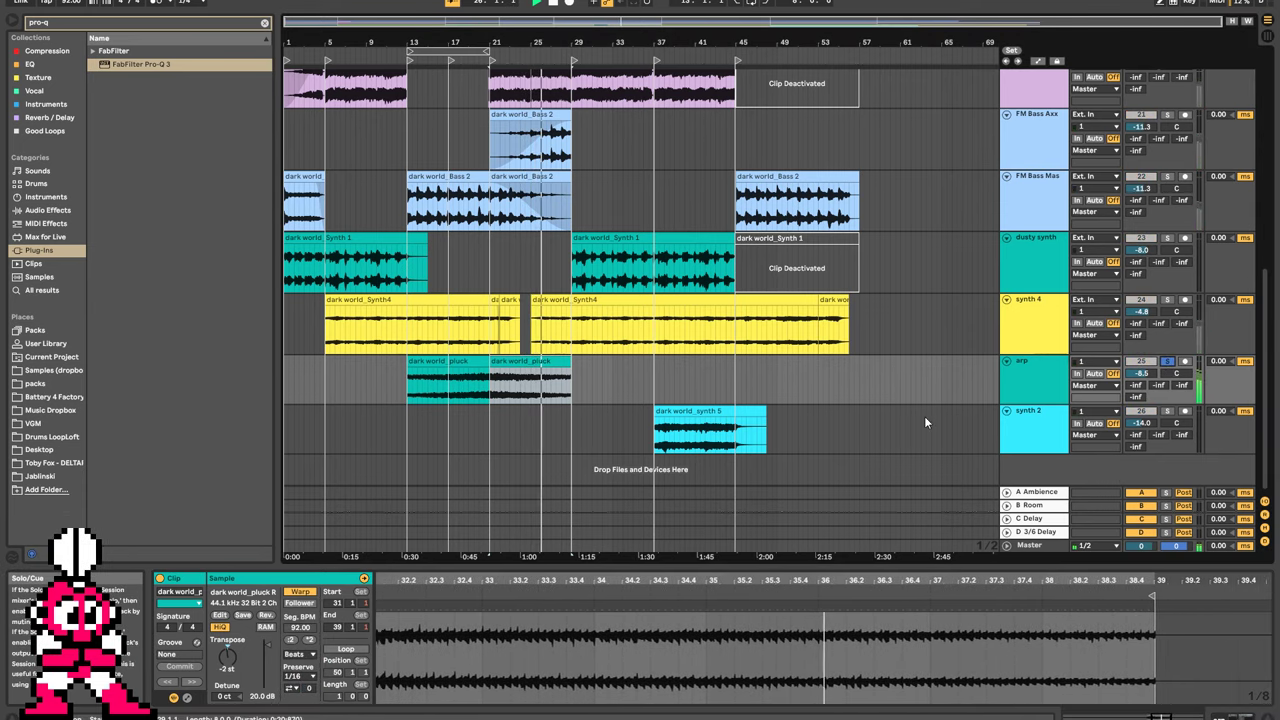
pyautogui.click(305, 677)
pyautogui.click(291, 634)
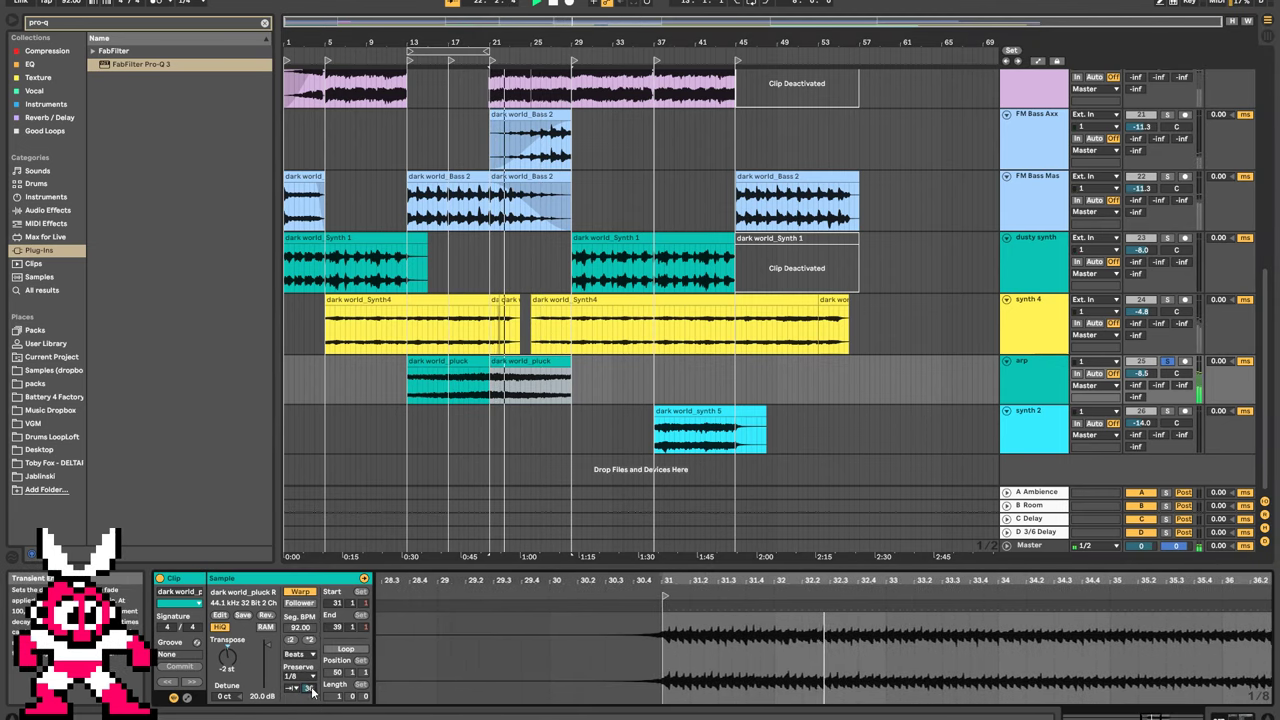
pyautogui.click(311, 677)
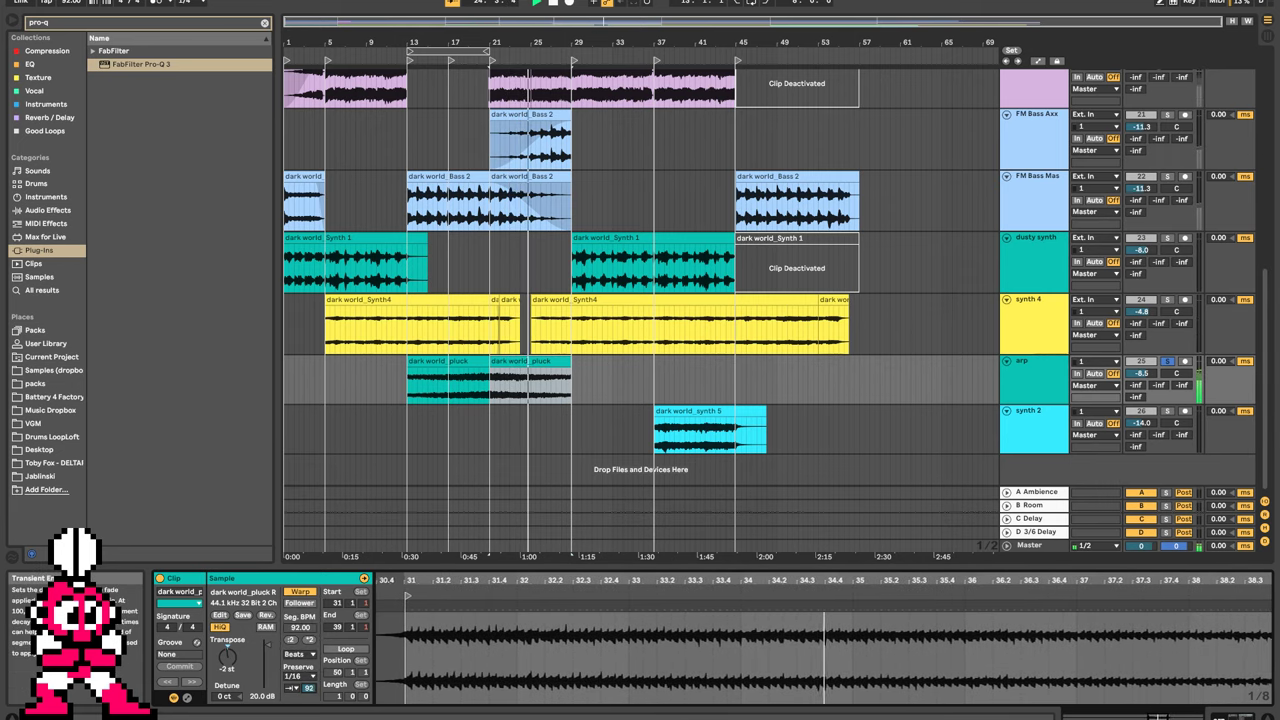
pyautogui.moveTo(309, 688); pyautogui.dragTo(309, 676)
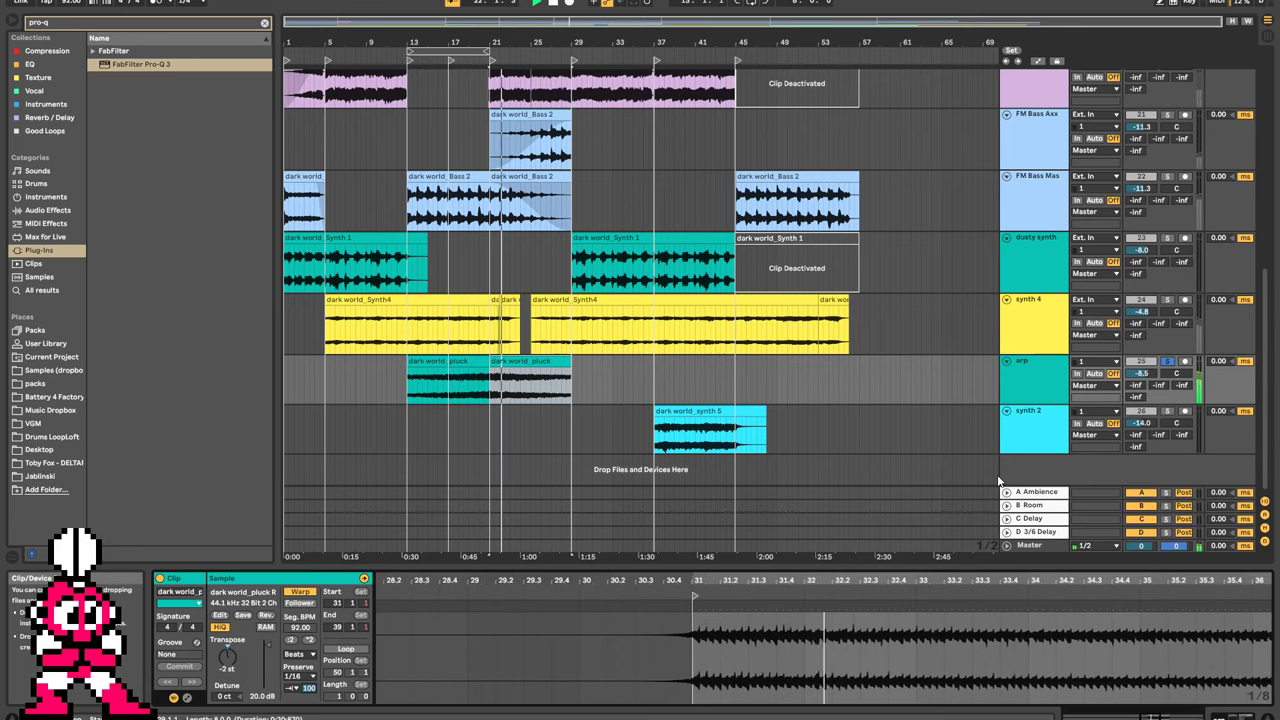
# Set the duplicated pluck clip's warp mode to Complex and take the arp out of solo.
pyautogui.click(310, 655)
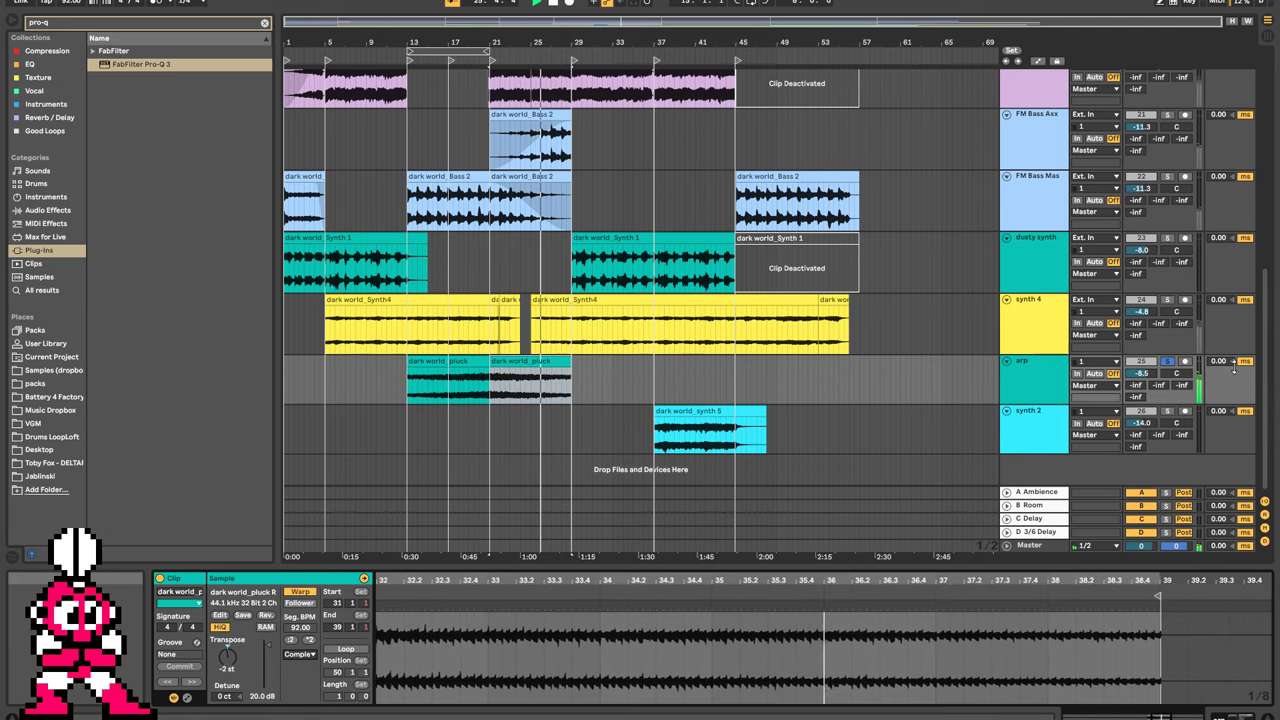
pyautogui.click(1166, 362)
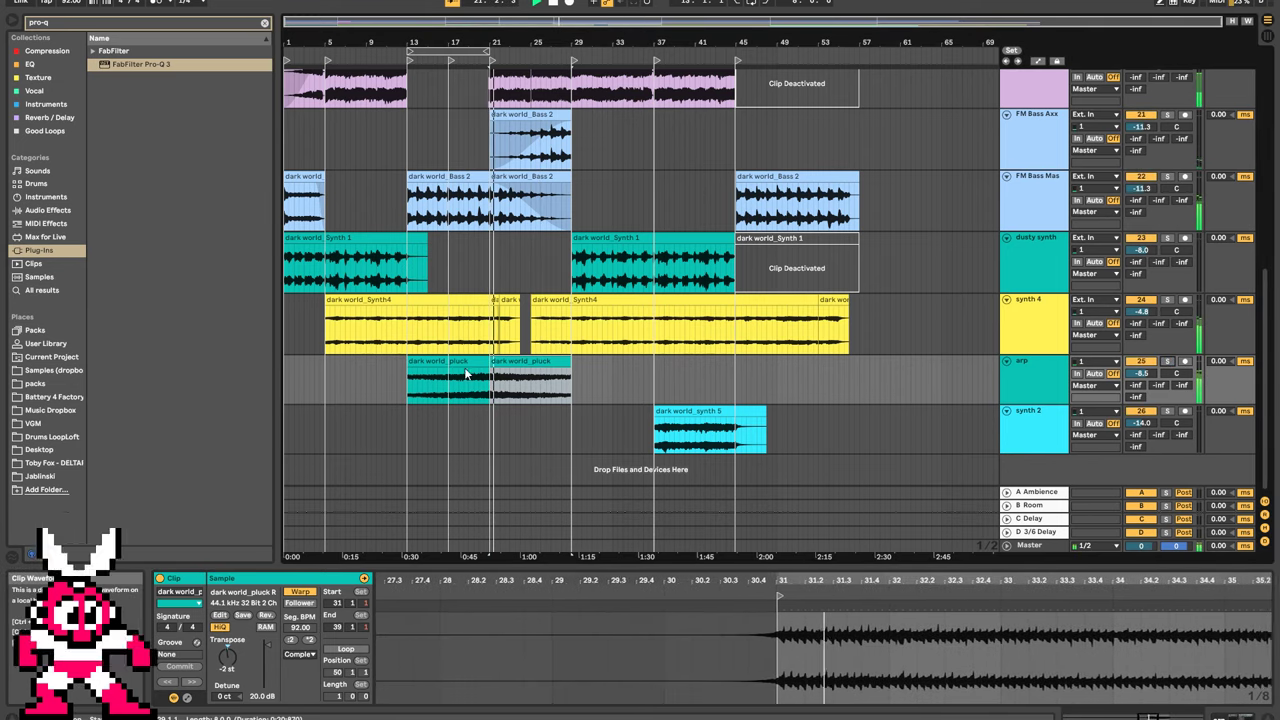
# Give the duplicated pluck clip a fade-out spanning bars 21 to 29 and replay the section.
pyautogui.click(512, 364)
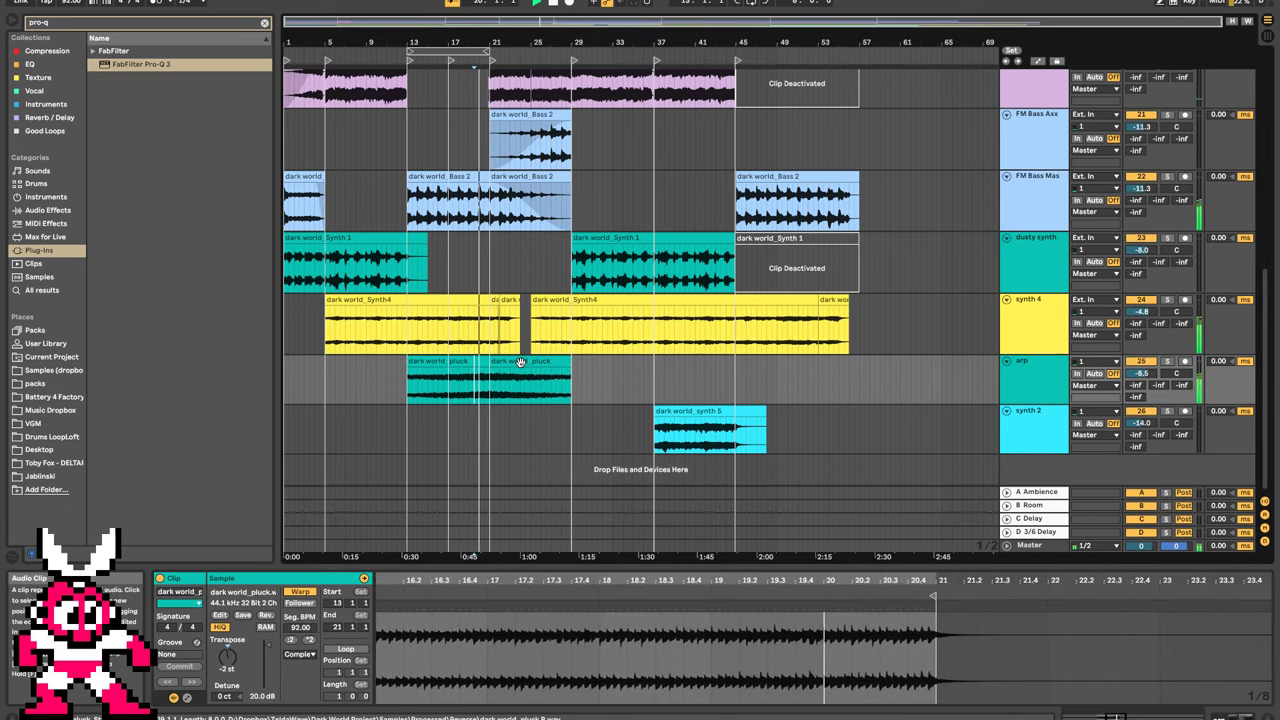
pyautogui.click(519, 363)
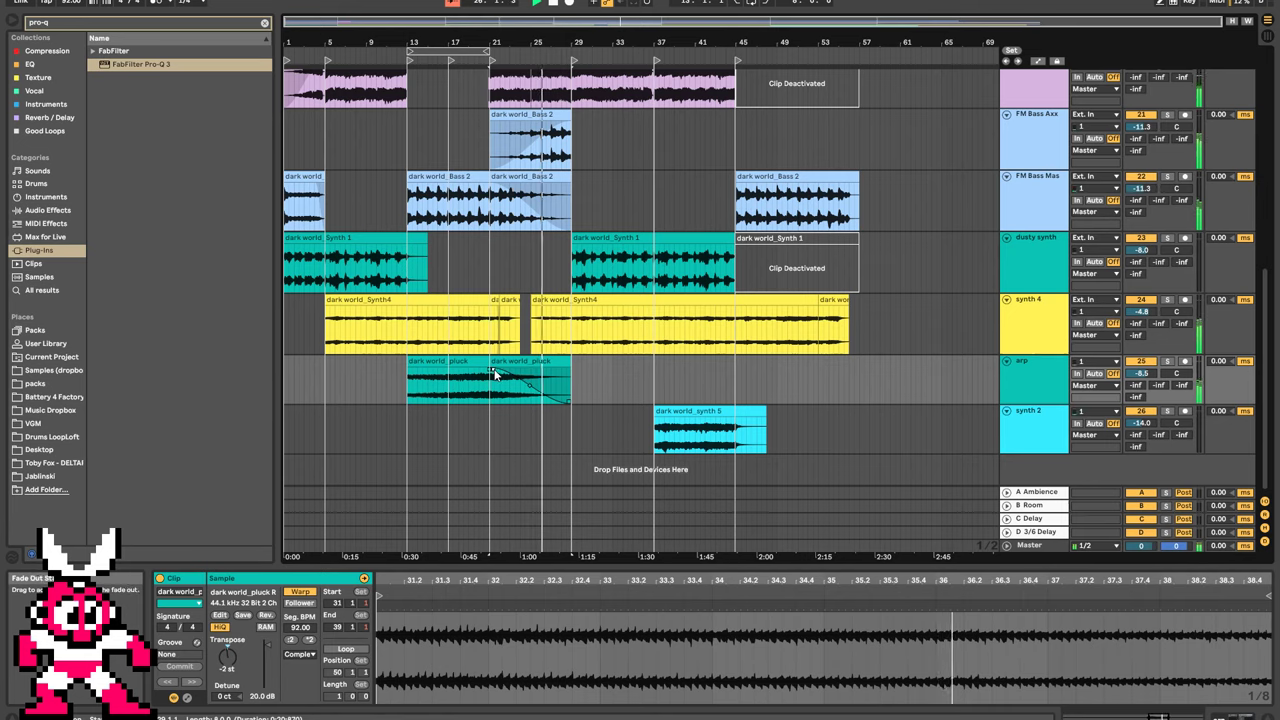
pyautogui.moveTo(491, 373); pyautogui.dragTo(548, 367)
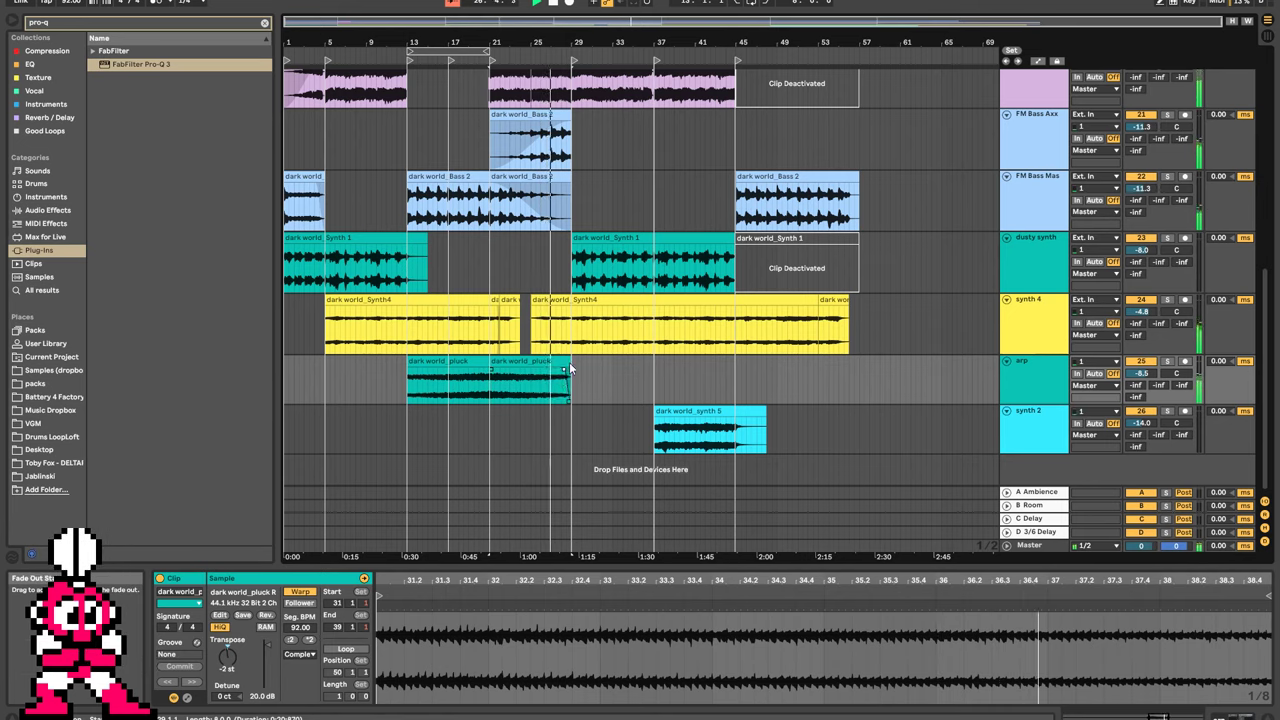
pyautogui.moveTo(570, 370); pyautogui.dragTo(558, 371)
pyautogui.press('space')
pyautogui.press('space')
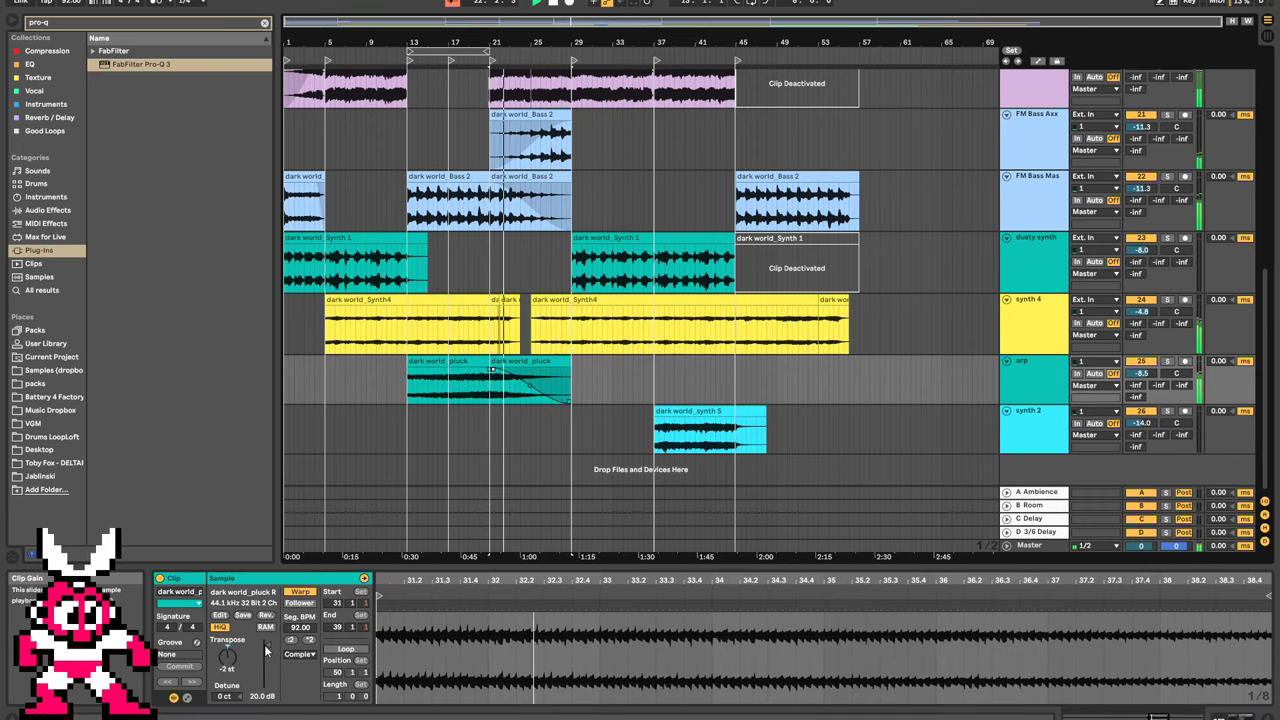
# Lower the duplicated pluck clip's gain to 15.8 dB and rename it "reverse pluck".
pyautogui.moveTo(268, 653); pyautogui.dragTo(268, 683)
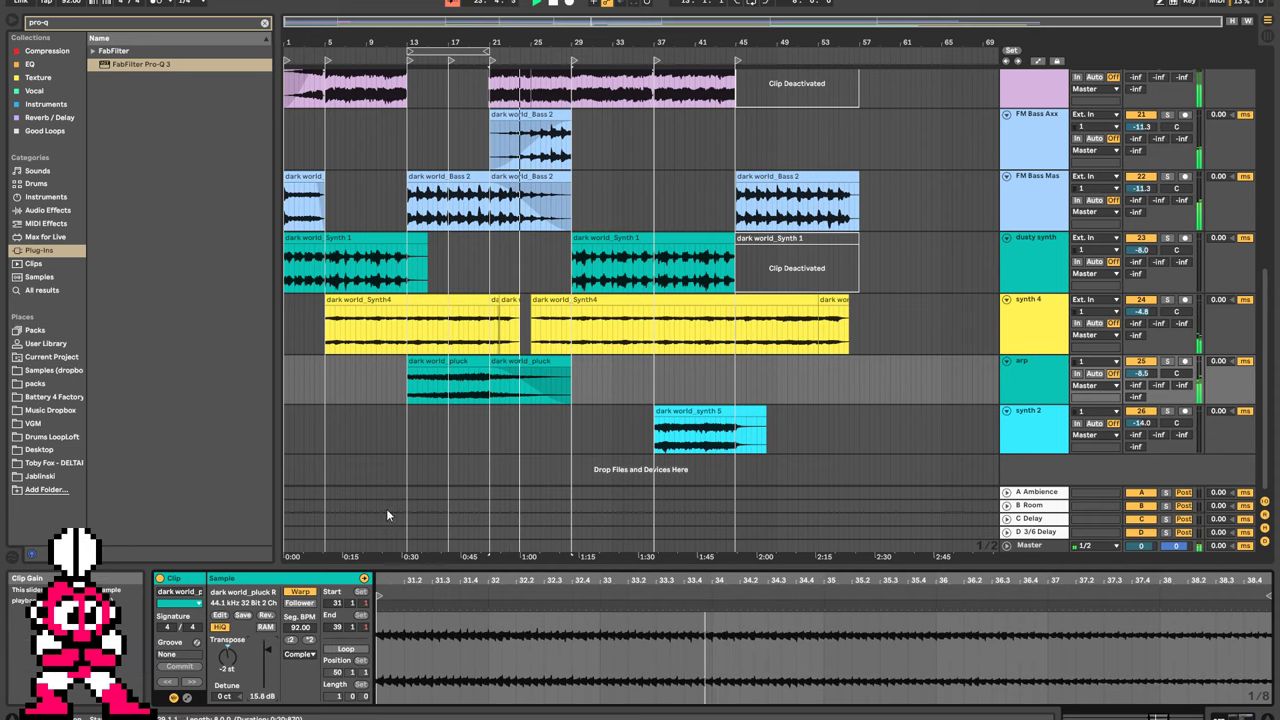
pyautogui.click(522, 363)
pyautogui.click(182, 593)
pyautogui.write('reverse pluck')
pyautogui.press('Return')
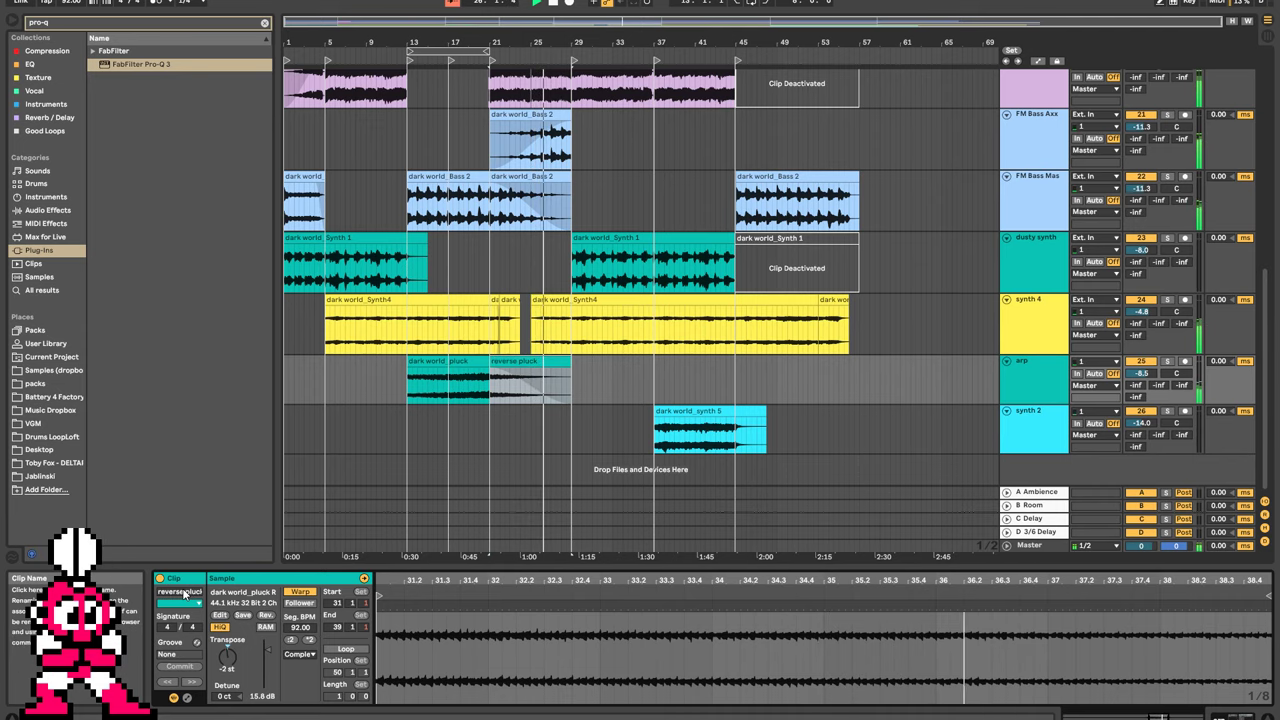
# Listen to bars 21 to 29 and examine the break, bass, synth and arp tracks playing together.
pyautogui.click(600, 391)
pyautogui.scroll(5, 602, 351)
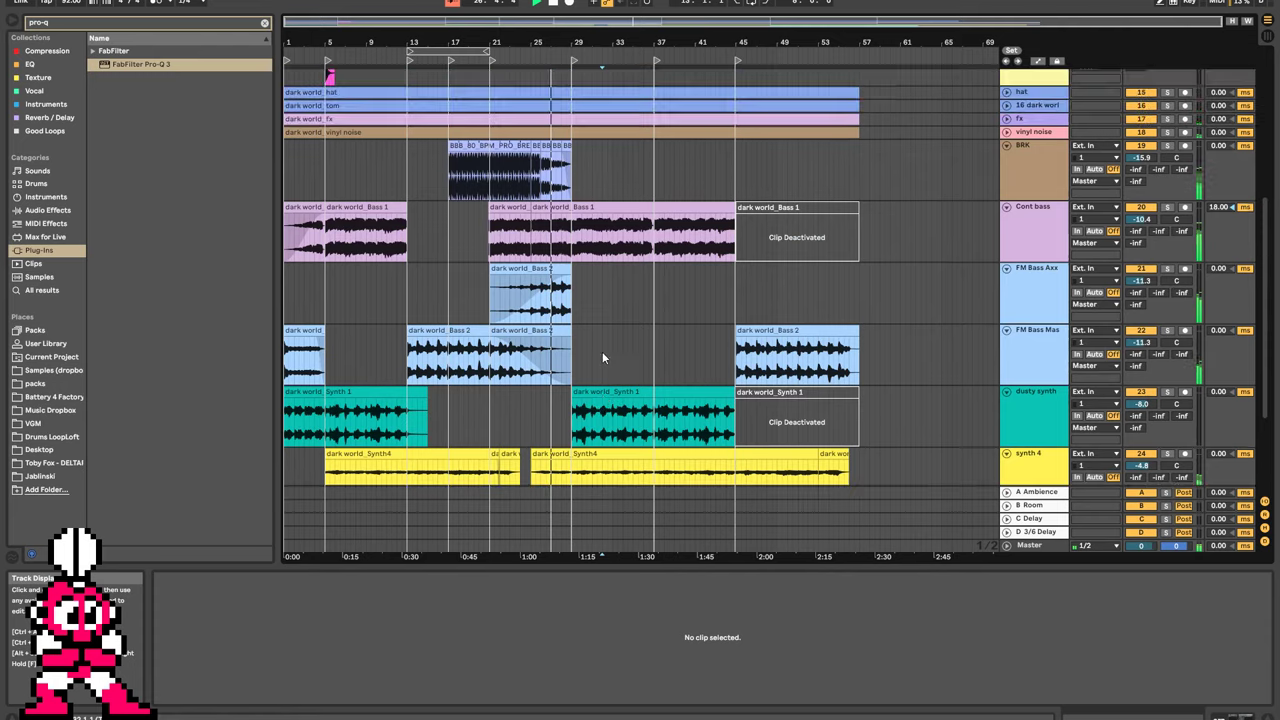
pyautogui.scroll(-2, 560, 340)
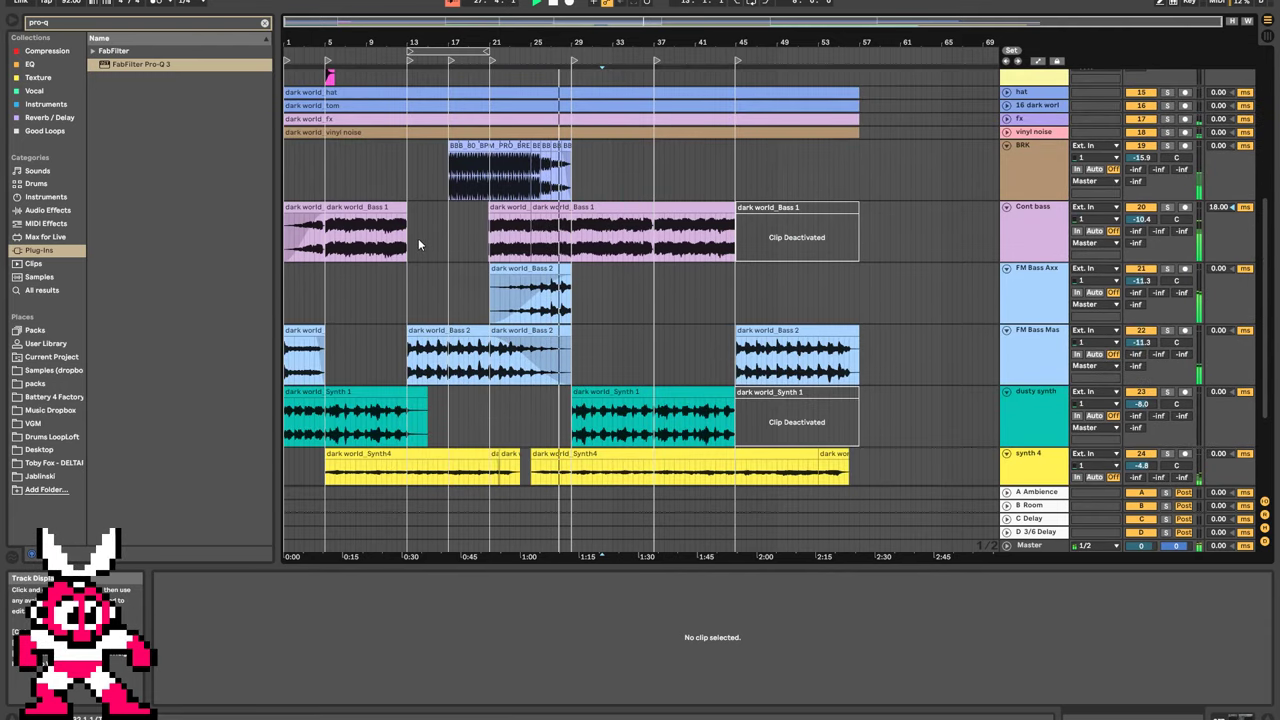
pyautogui.scroll(-5, 452, 245)
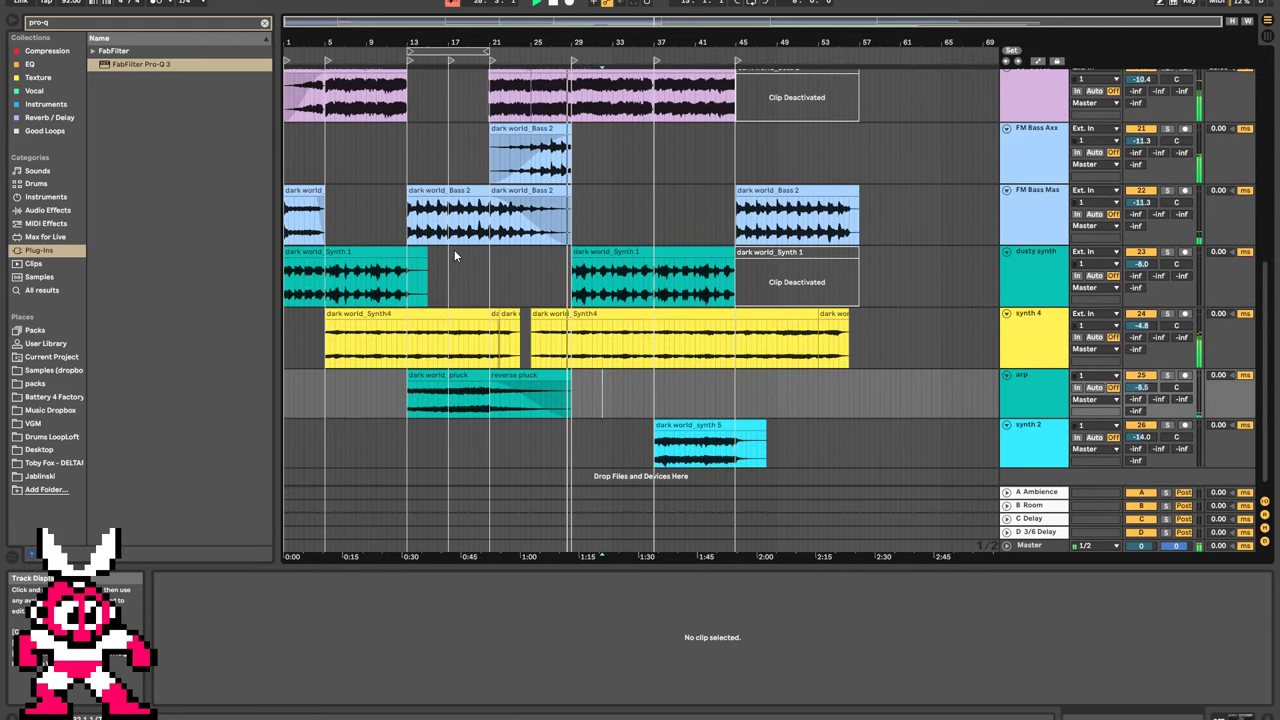
pyautogui.scroll(5, 454, 250)
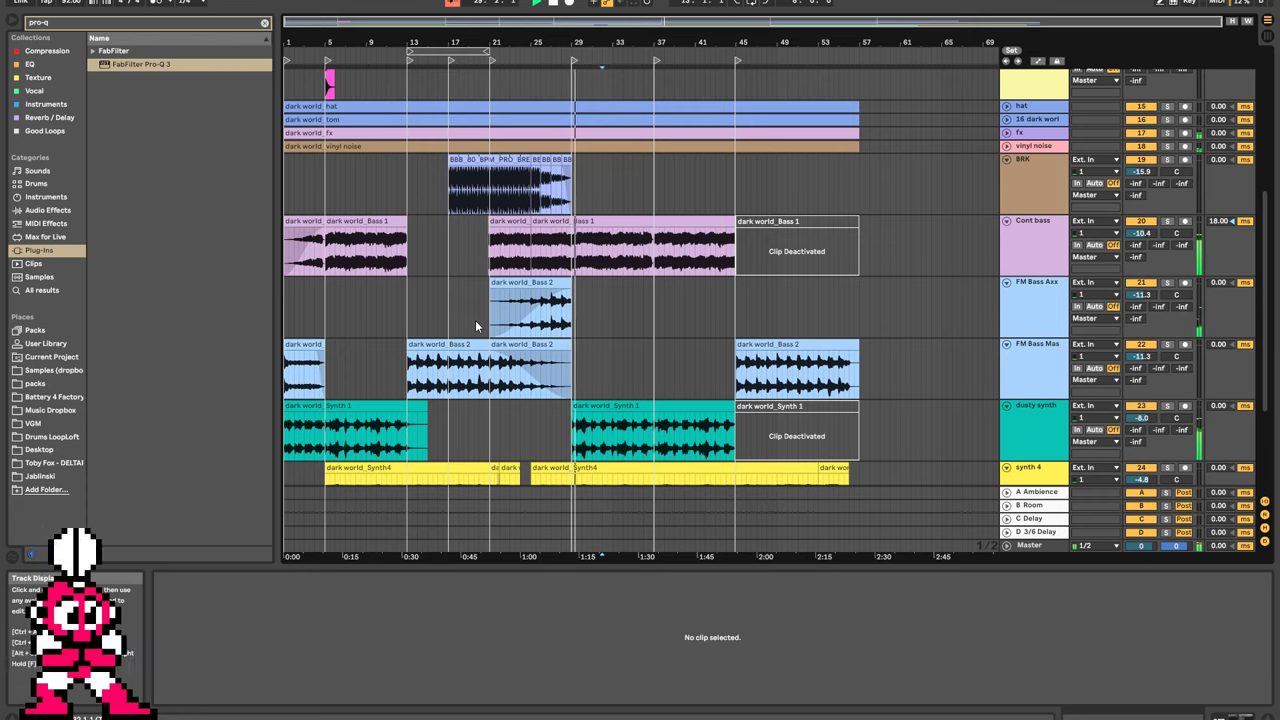
pyautogui.scroll(-4, 482, 320)
pyautogui.scroll(-2, 482, 320)
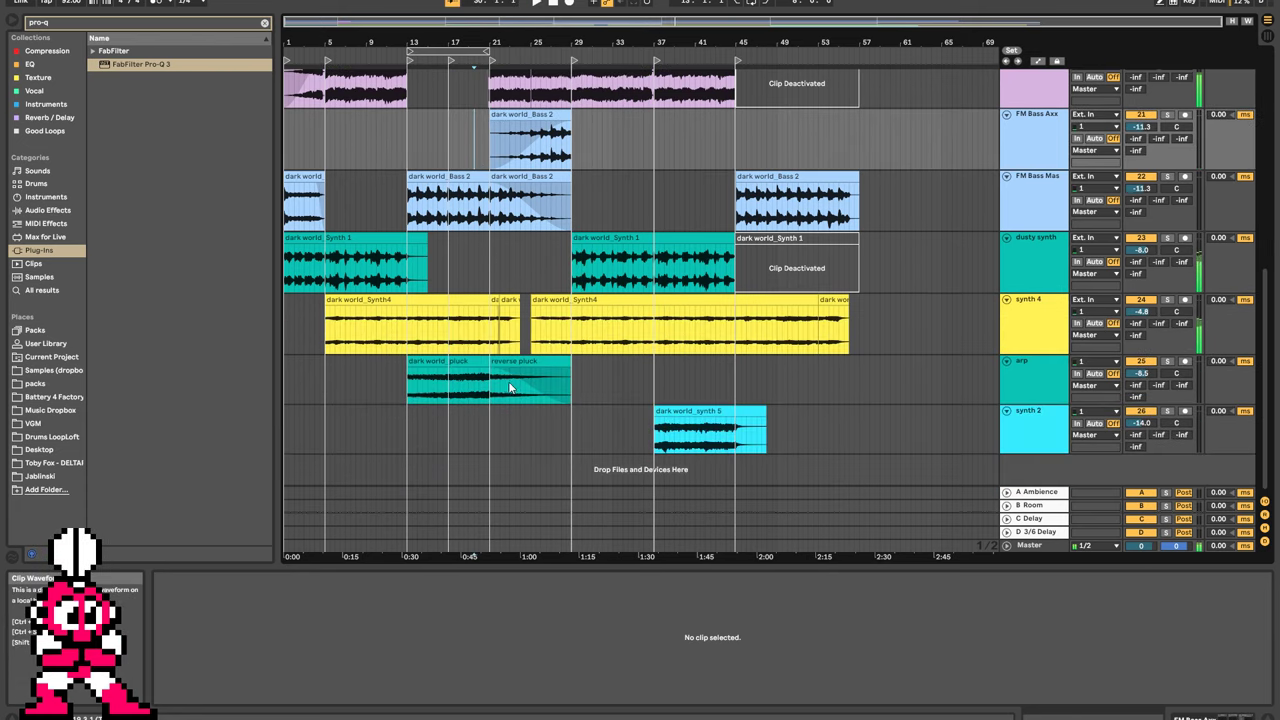
# Compare the section with the reverse pluck clip deactivated and active, and examine the clip's waveform.
pyautogui.click(521, 363)
pyautogui.scroll(7, 521, 363)
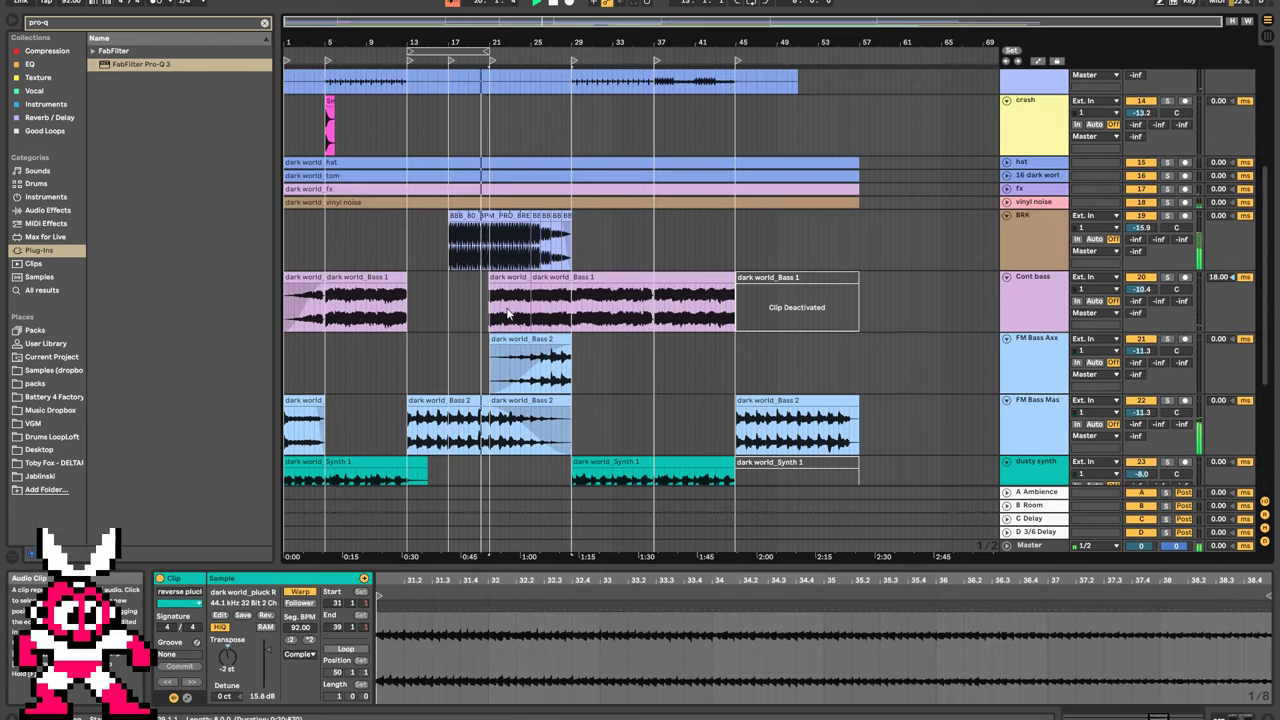
pyautogui.scroll(-7, 518, 330)
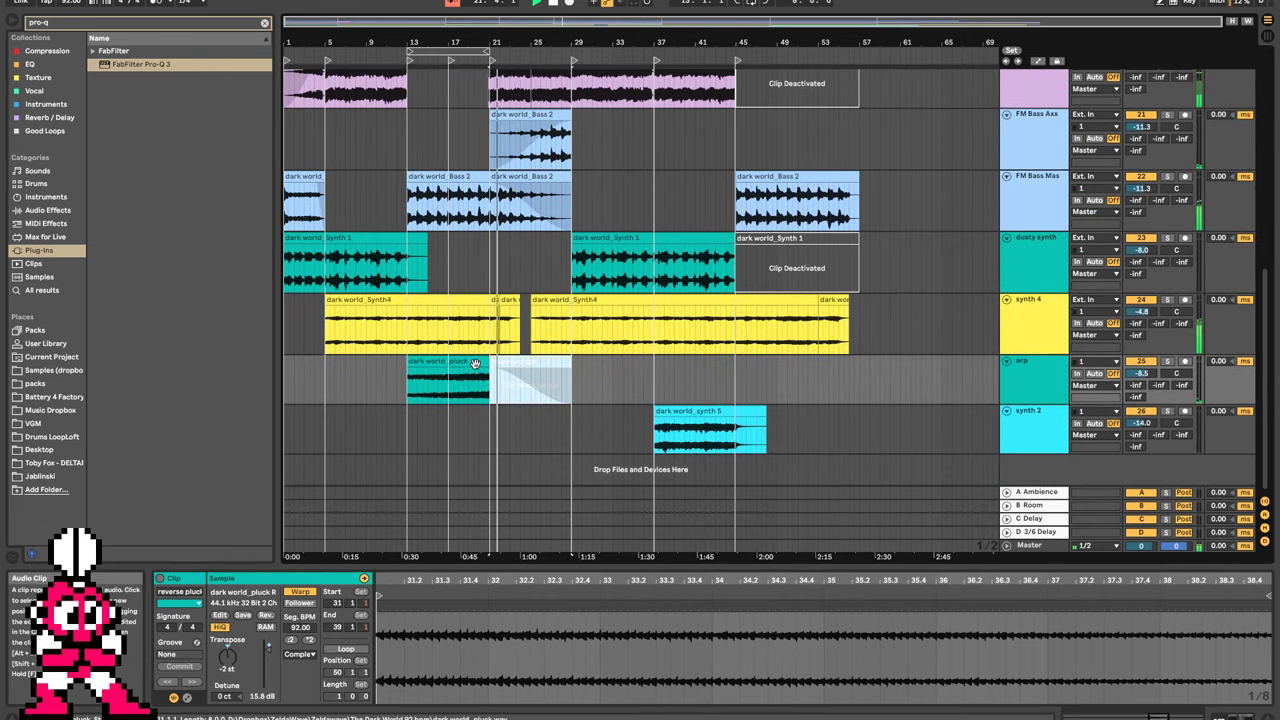
pyautogui.click(536, 364)
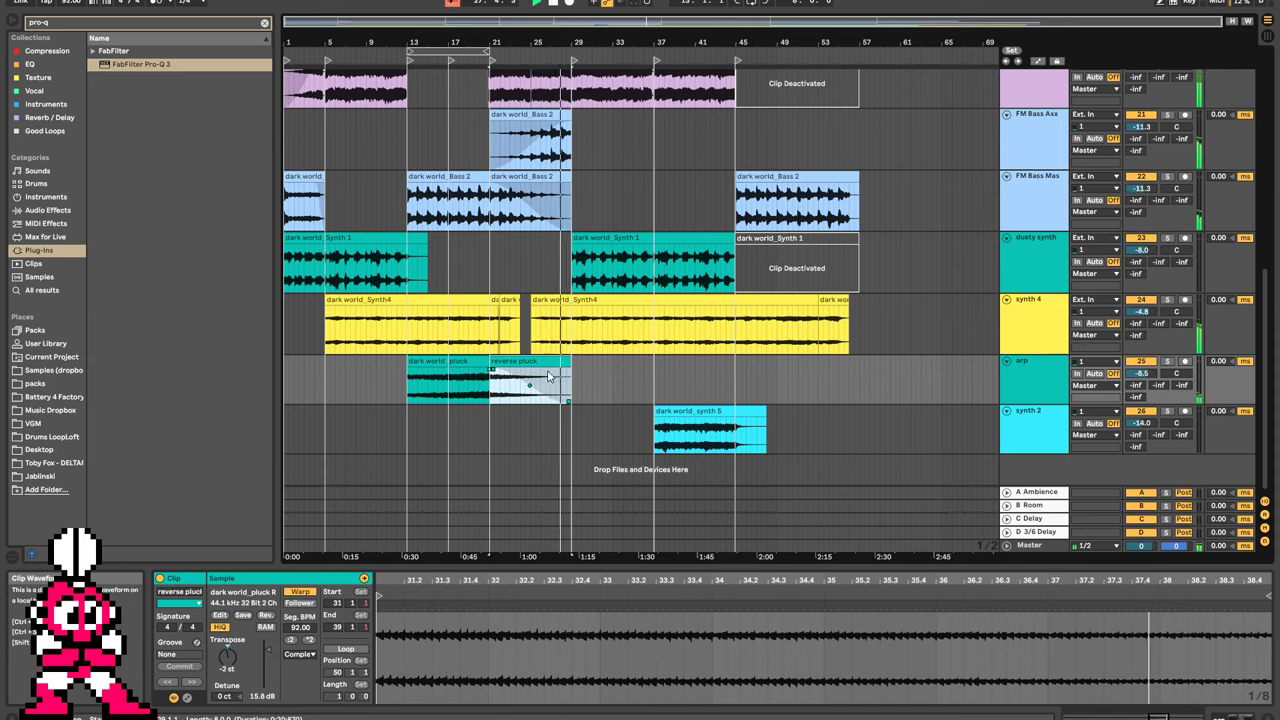
pyautogui.click(492, 432)
pyautogui.moveTo(861, 625); pyautogui.dragTo(322, 640)
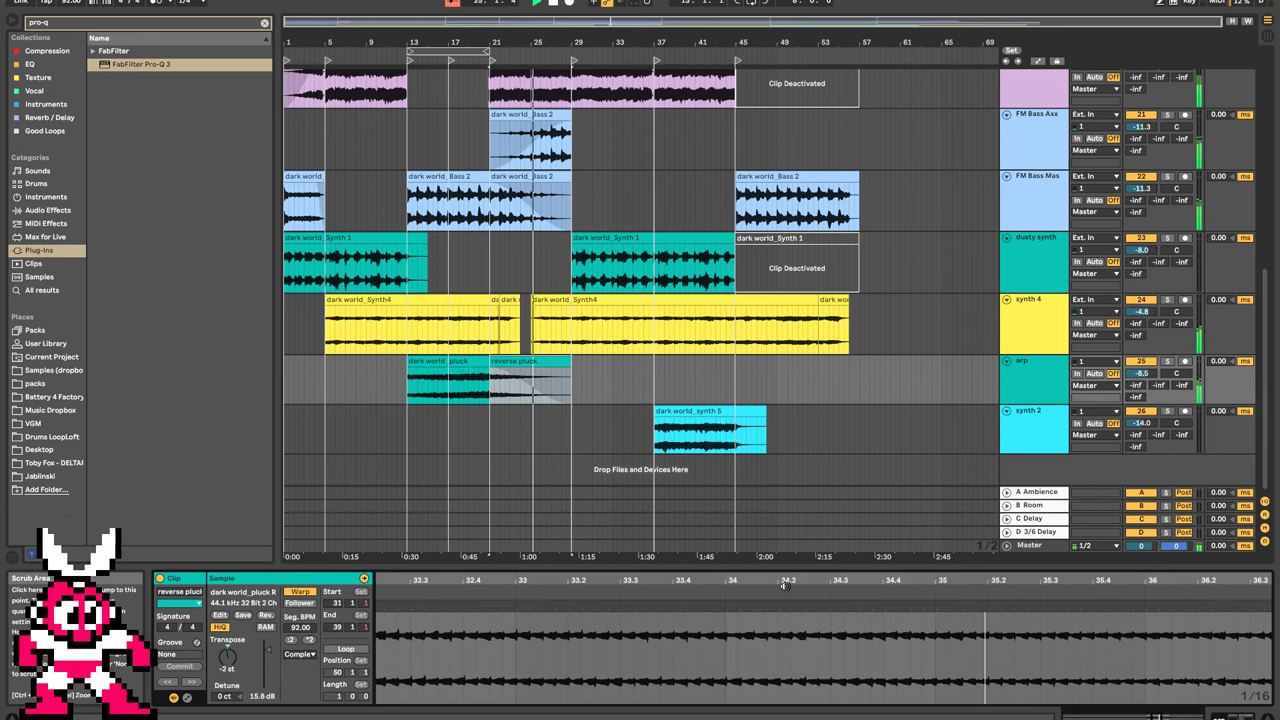
pyautogui.moveTo(888, 577); pyautogui.dragTo(888, 533)
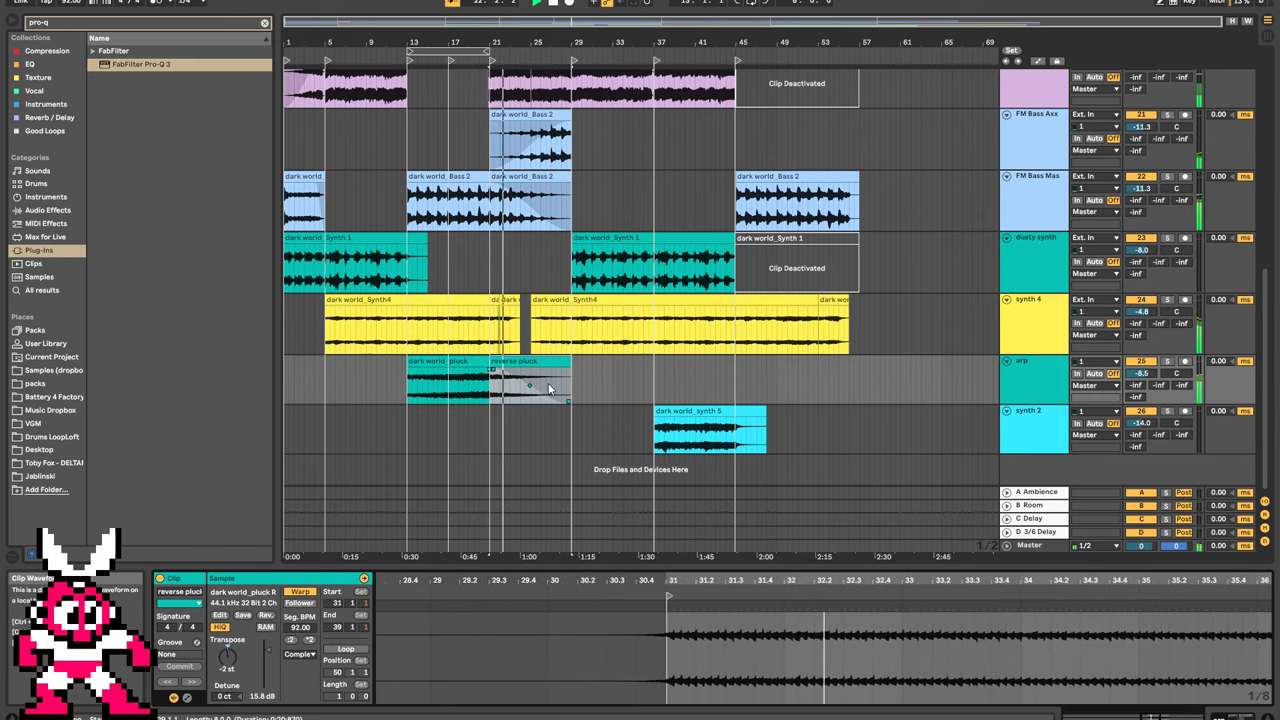
# Duplicate the arp track, keeping only the reverse pluck clip on the copy and only the first pluck clip on the original.
pyautogui.click(1025, 370)
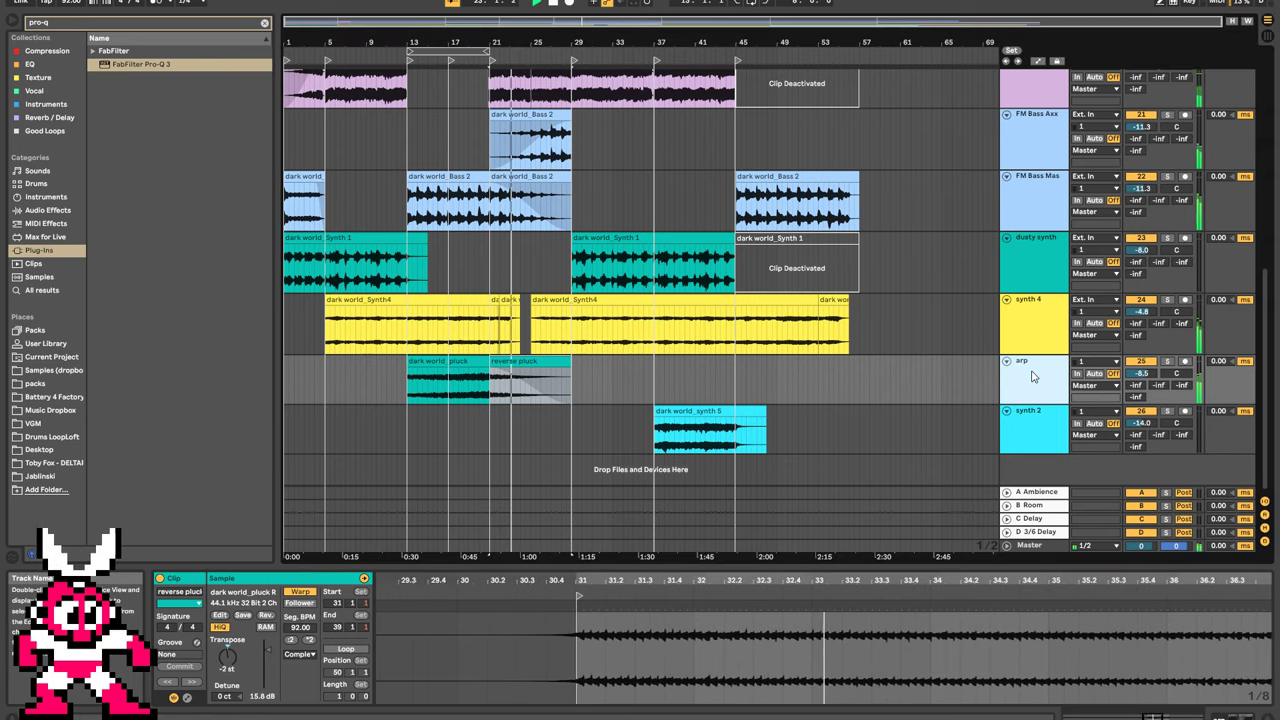
pyautogui.hotkey('ctrl', 'd')
pyautogui.click(451, 411)
pyautogui.press('Delete')
pyautogui.click(509, 361)
pyautogui.press('Delete')
pyautogui.click(524, 412)
# In the duplicated arp track's Pro-Q 3, raise the low cut to just under 1 kHz and lower the high cut to about 5710 Hz.
pyautogui.press('space')
pyautogui.press('space')
pyautogui.hotkey('shift', 'Tab')
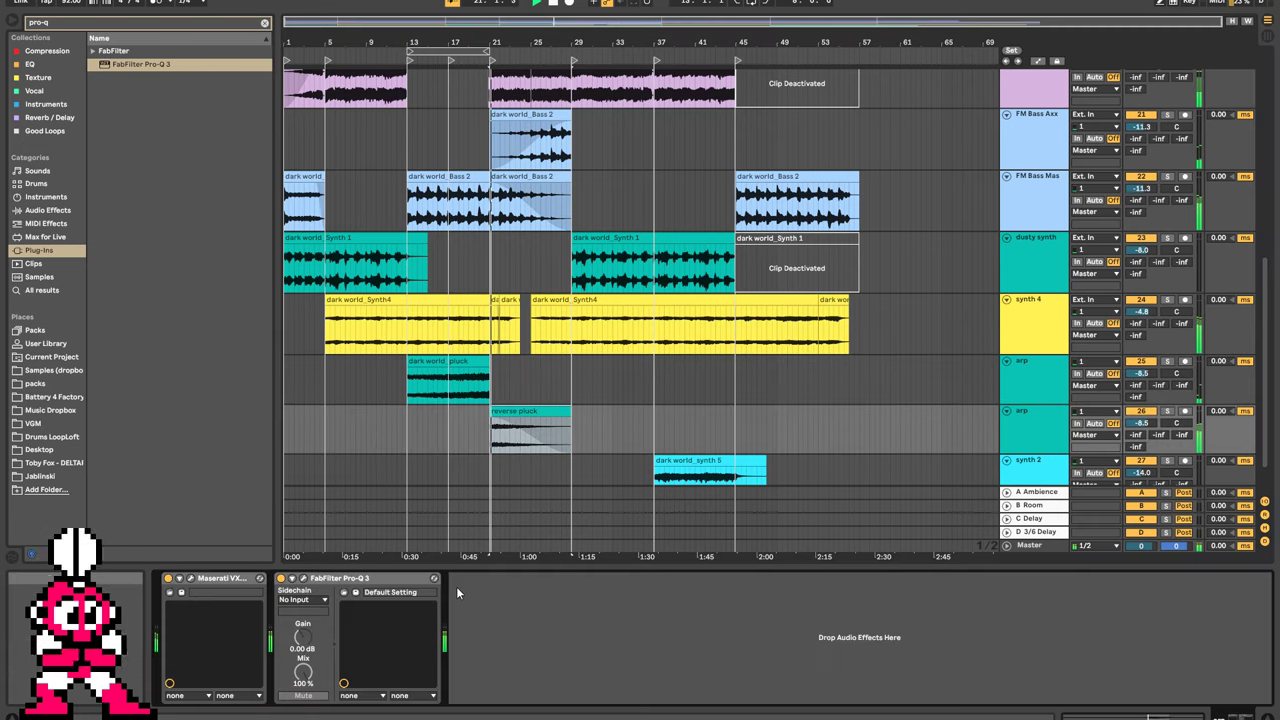
pyautogui.click(301, 579)
pyautogui.moveTo(573, 348); pyautogui.dragTo(797, 351)
pyautogui.moveTo(1127, 344); pyautogui.dragTo(972, 362)
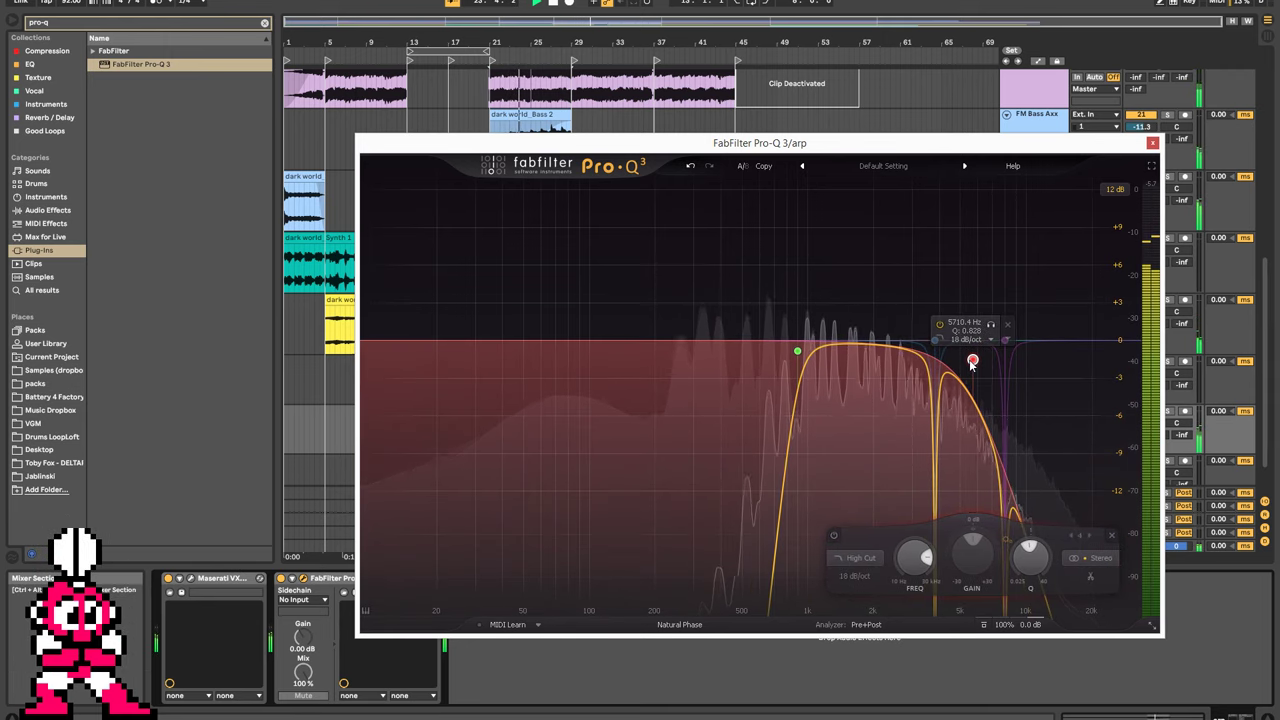
pyautogui.click(1152, 143)
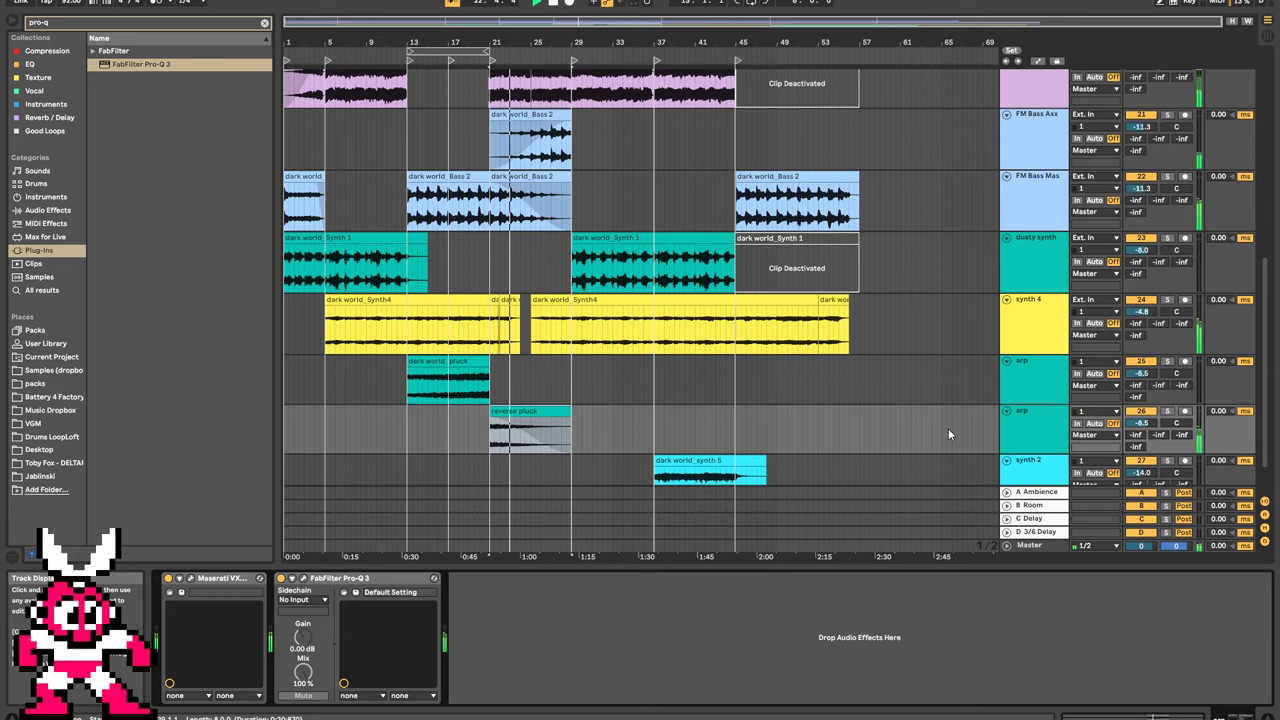
# Set the BRK track's volume to -15.3 dB.
pyautogui.scroll(5, 859, 464)
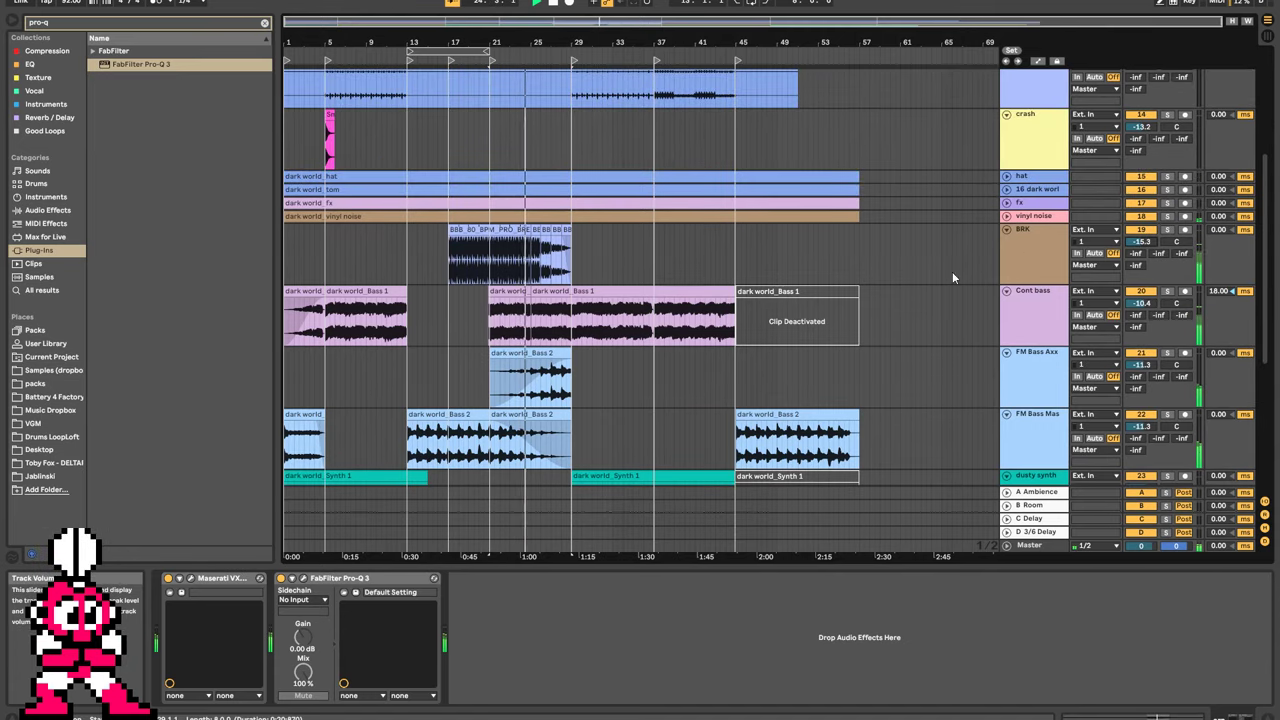
pyautogui.scroll(-2, 870, 336)
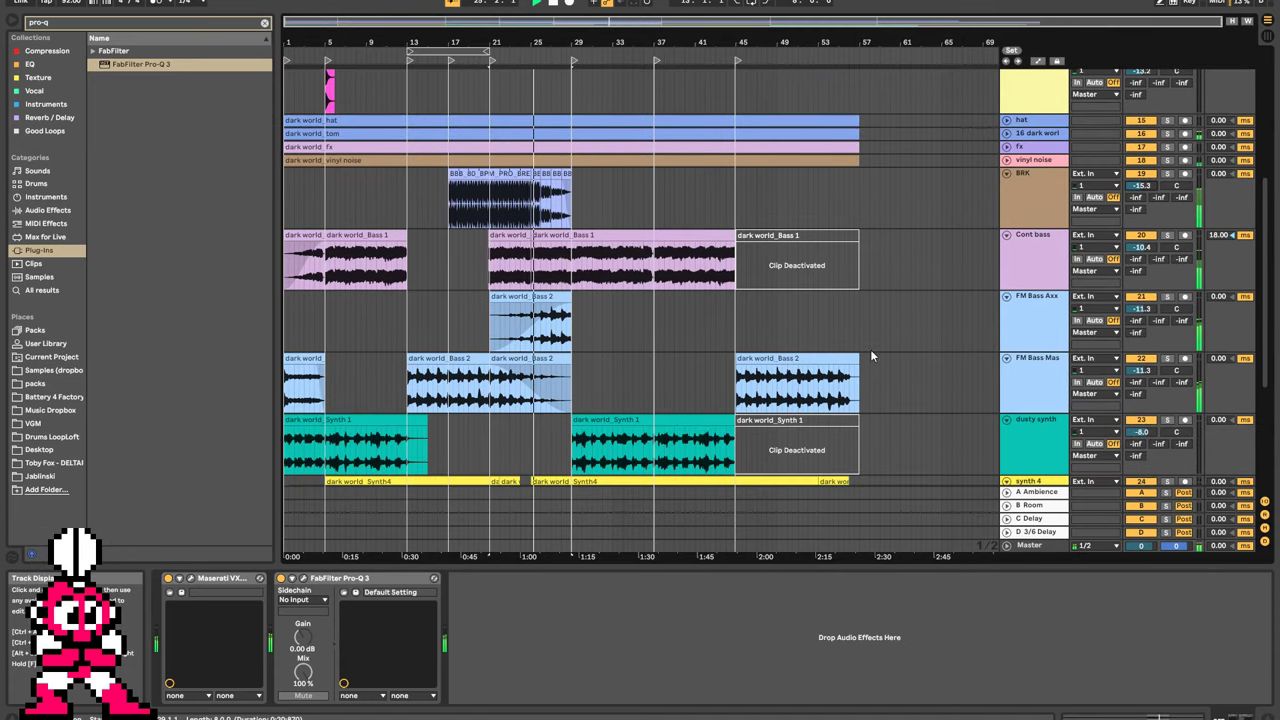
# Shorten the reverse pluck clip on the duplicated arp track so that it ends at bar 27.
pyautogui.scroll(-3, 870, 347)
pyautogui.scroll(-3, 870, 351)
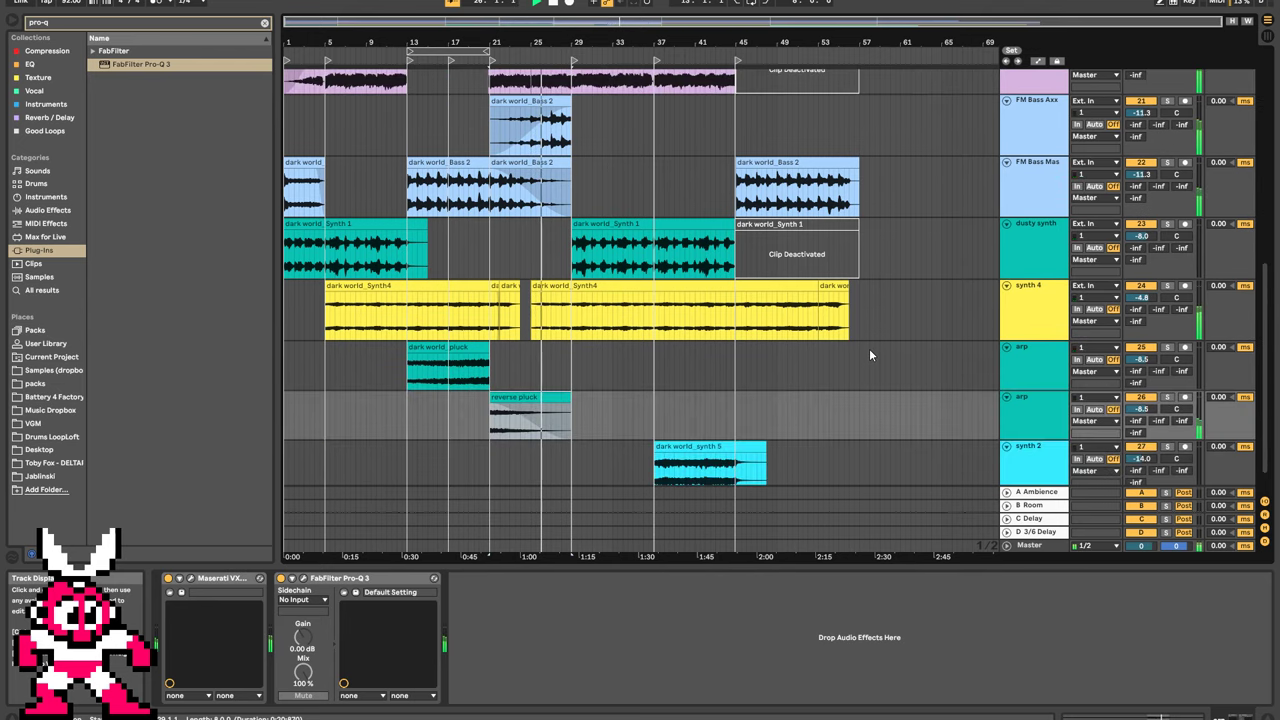
pyautogui.scroll(-1, 869, 349)
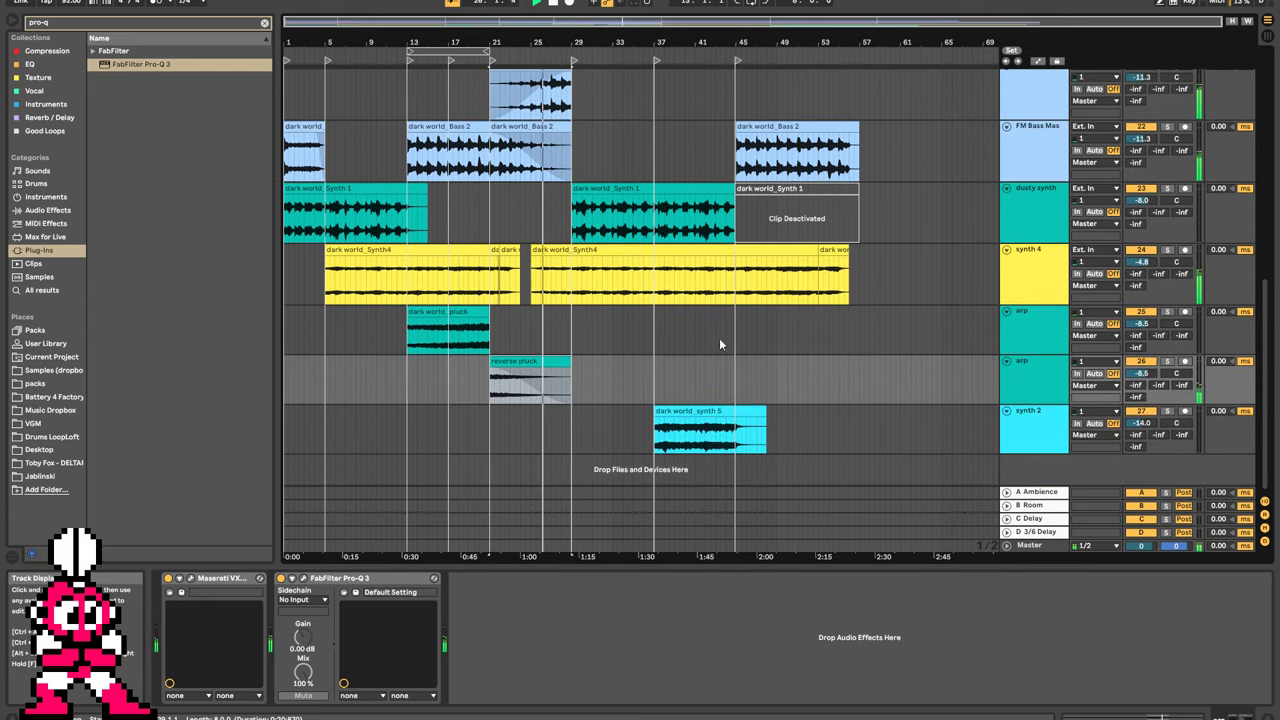
pyautogui.click(574, 374)
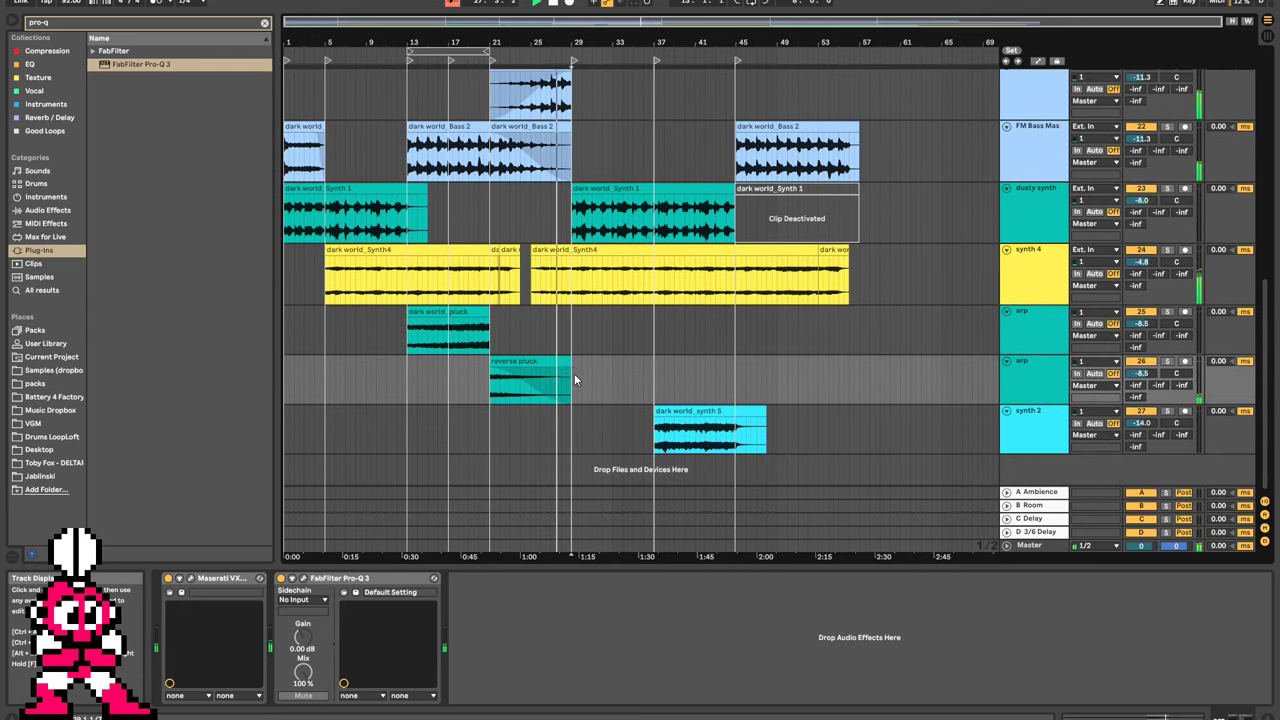
pyautogui.moveTo(572, 379); pyautogui.dragTo(549, 362)
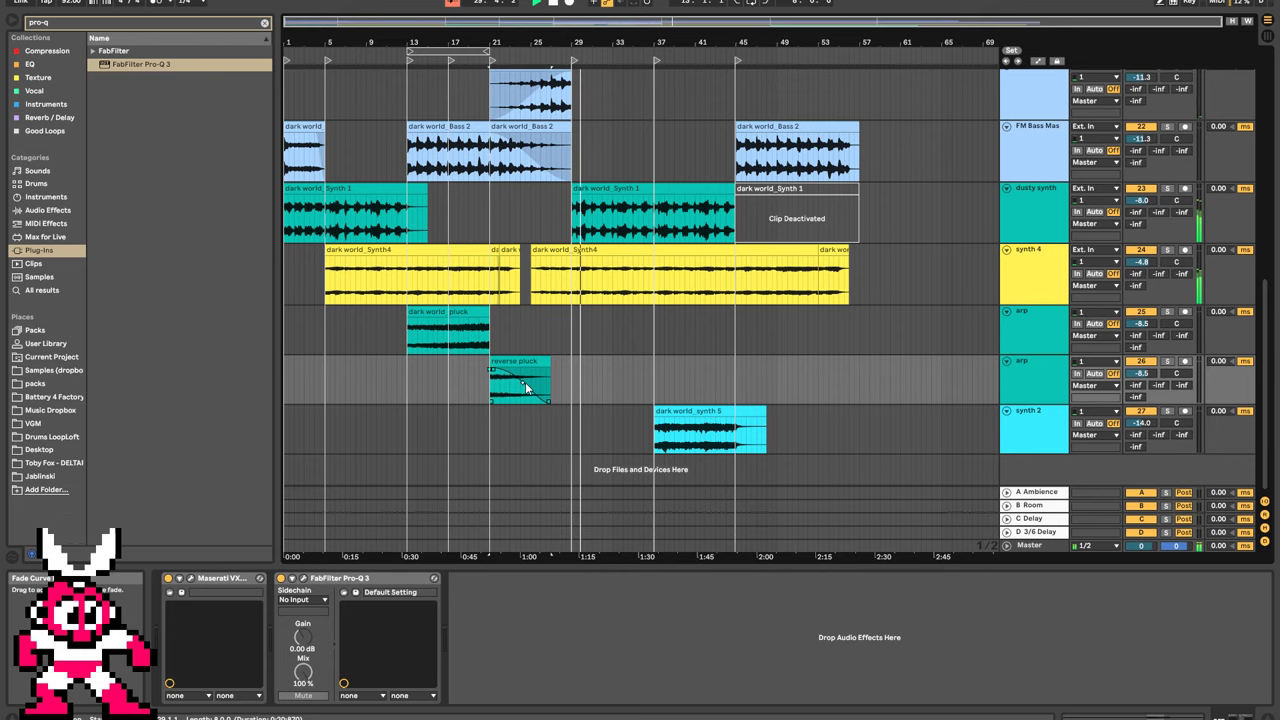
# Fold the Audio track that holds the mix reference and rename it REF.
pyautogui.scroll(4, 613, 297)
pyautogui.scroll(3, 620, 292)
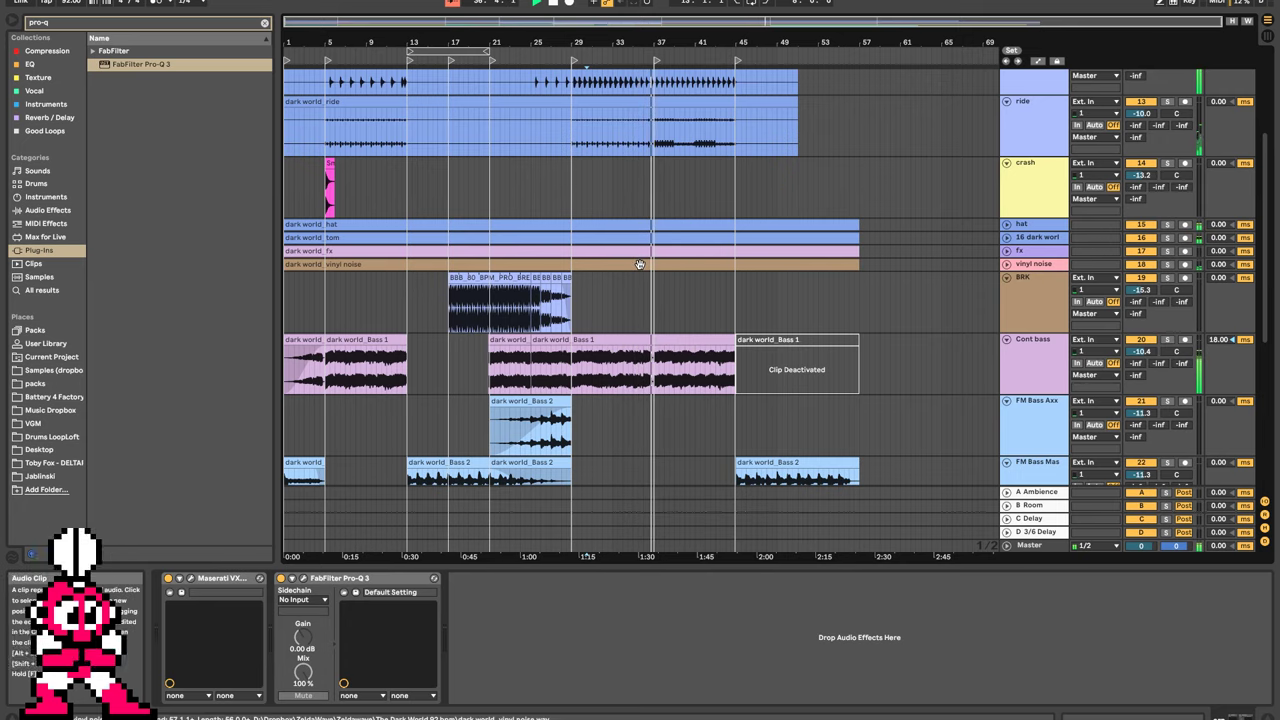
pyautogui.scroll(3, 680, 294)
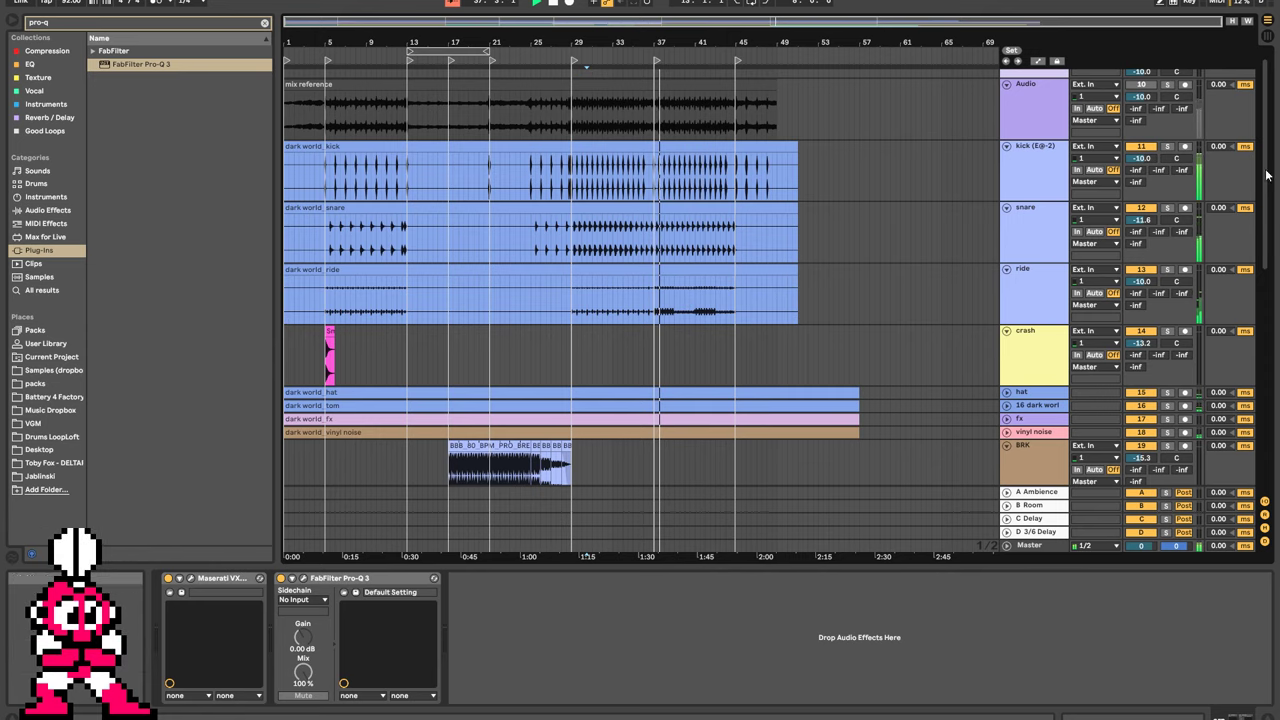
pyautogui.scroll(1, 1053, 165)
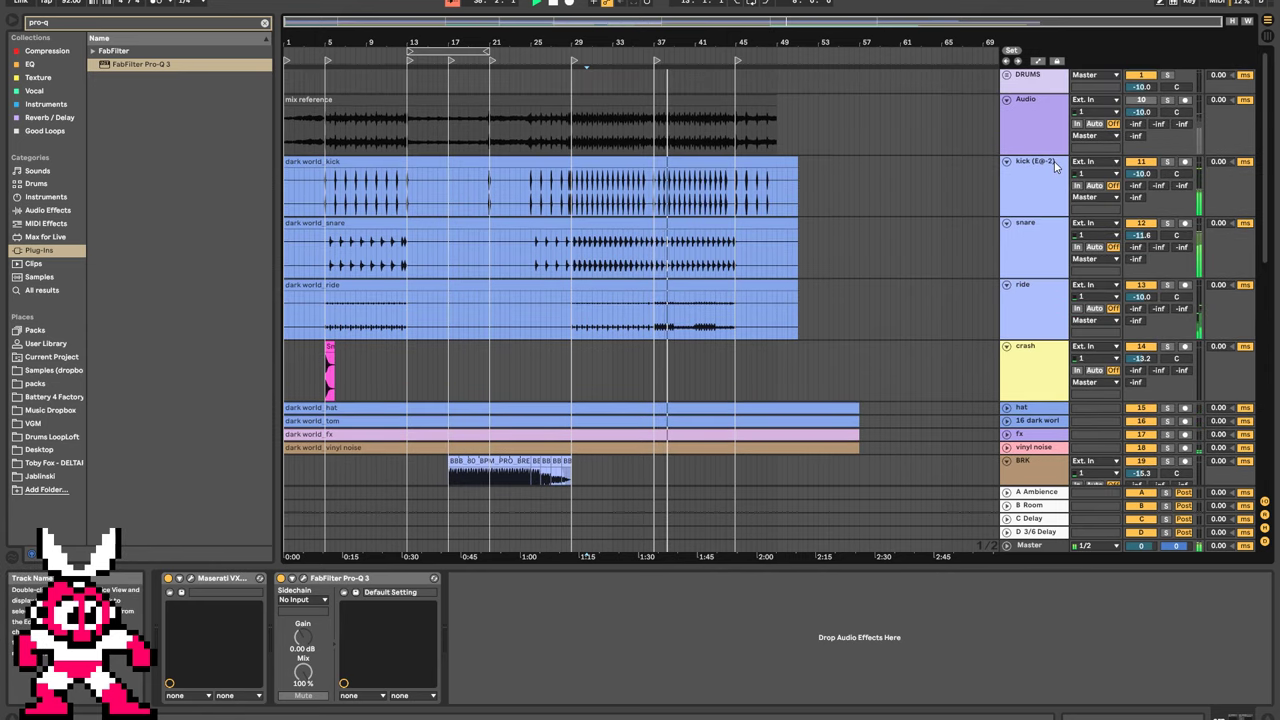
pyautogui.click(1006, 99)
pyautogui.click(1024, 102)
pyautogui.hotkey('ctrl', 'r')
pyautogui.write('RE')
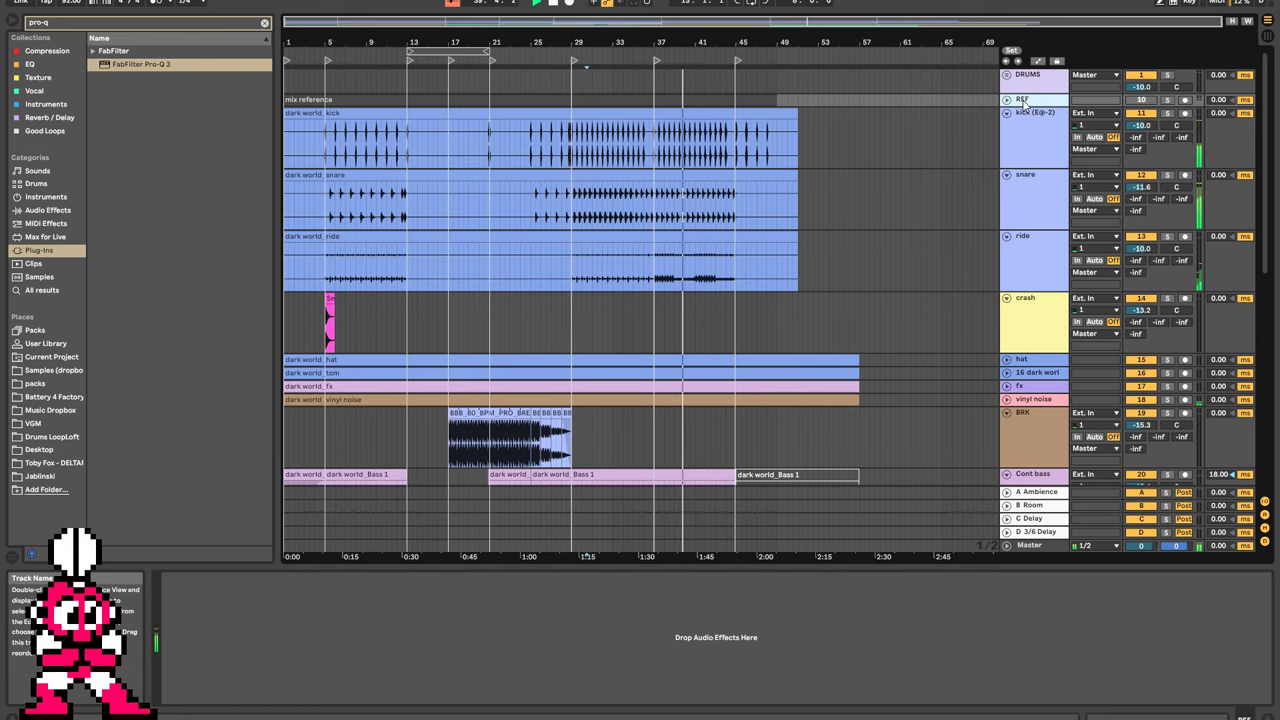
# Unfold the DRUMS group and move the 5 crash track out of it, between the ride and crash audio tracks.
pyautogui.click(1006, 76)
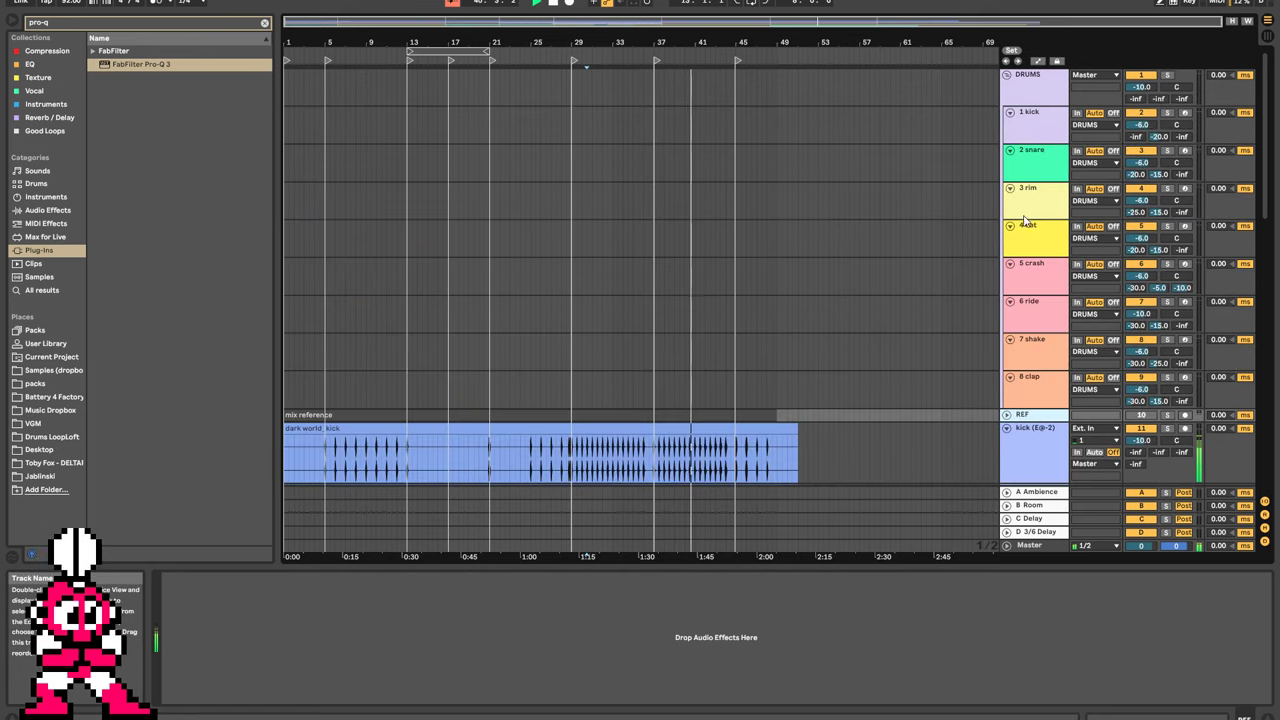
pyautogui.click(1035, 281)
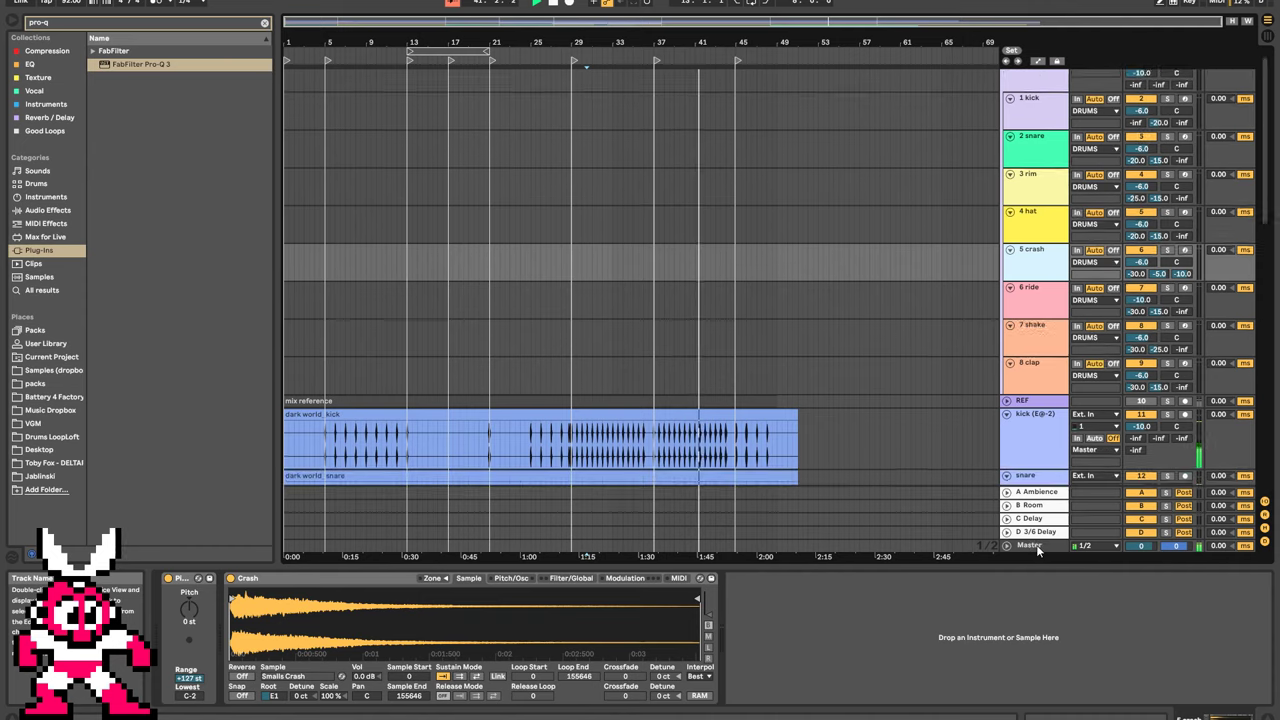
pyautogui.click(1050, 437)
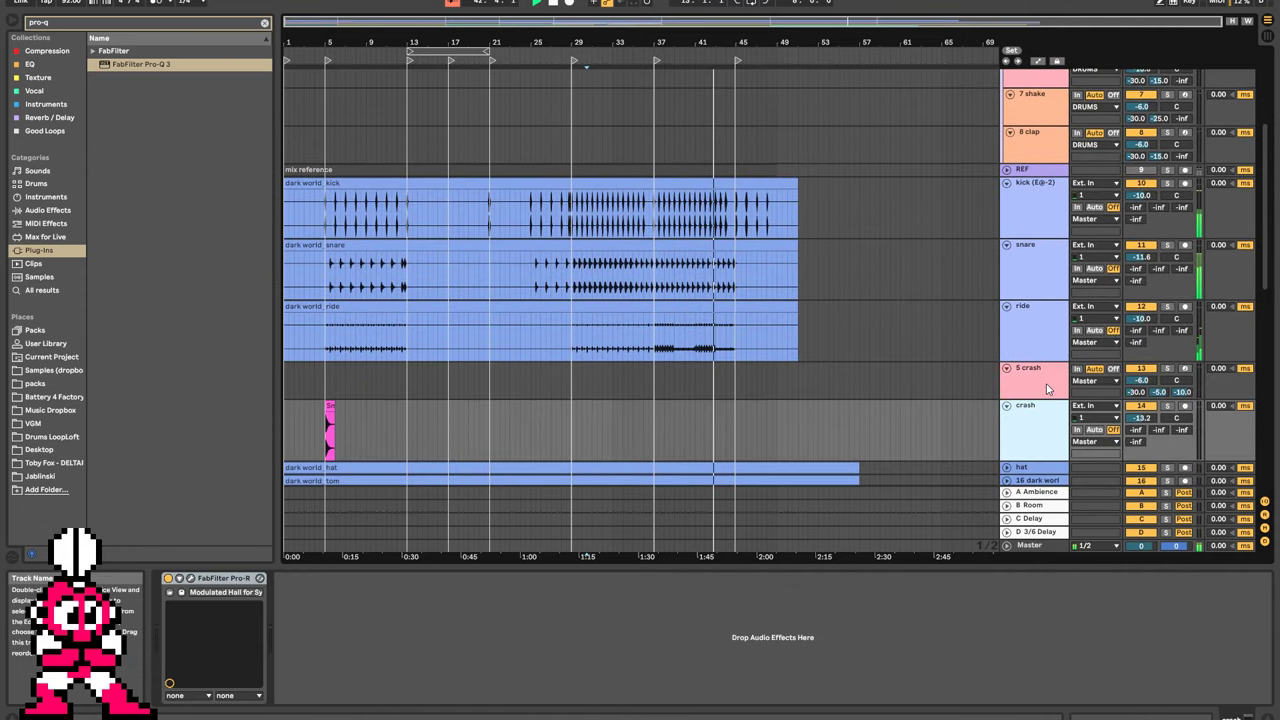
# Copy a 5 crash clip from the session into the arrangement at bar 5 and delete the old crash audio track.
pyautogui.click(1046, 385)
pyautogui.press('Tab')
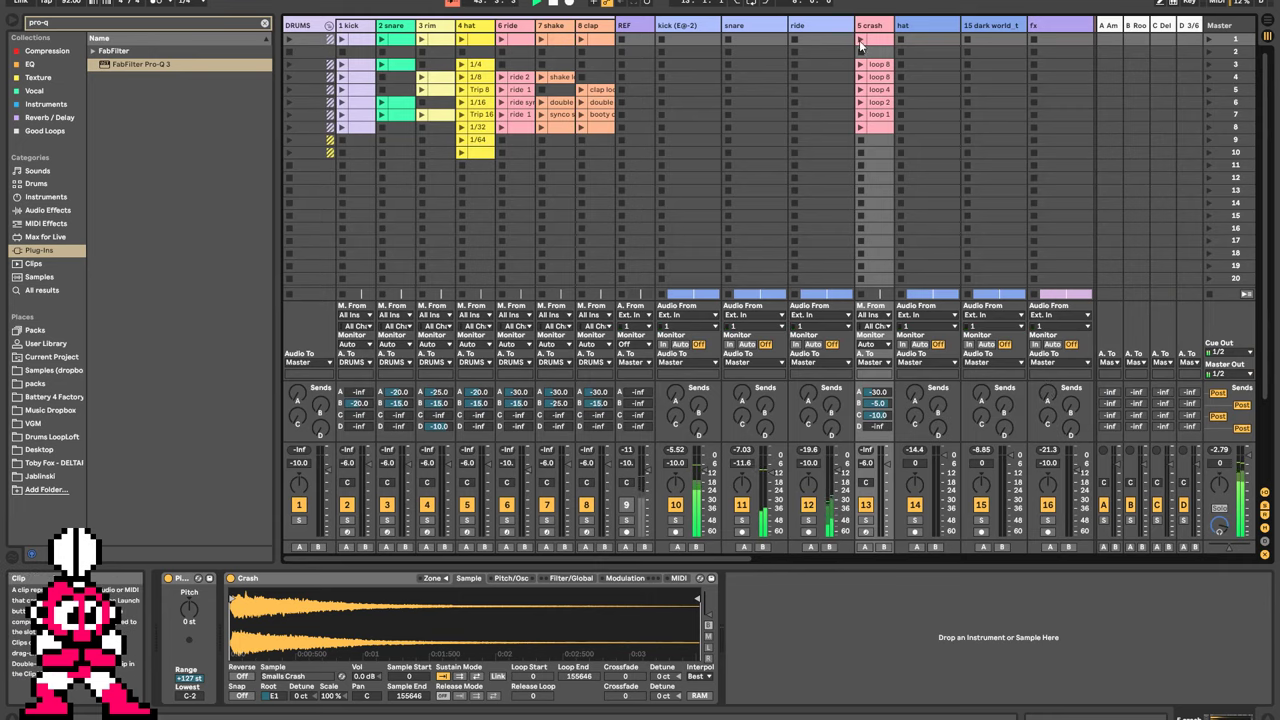
pyautogui.press('Tab')
pyautogui.moveTo(333, 382)
pyautogui.mouseDown()
pyautogui.moveTo(322, 378)
pyautogui.moveTo(340, 373)
pyautogui.mouseUp()
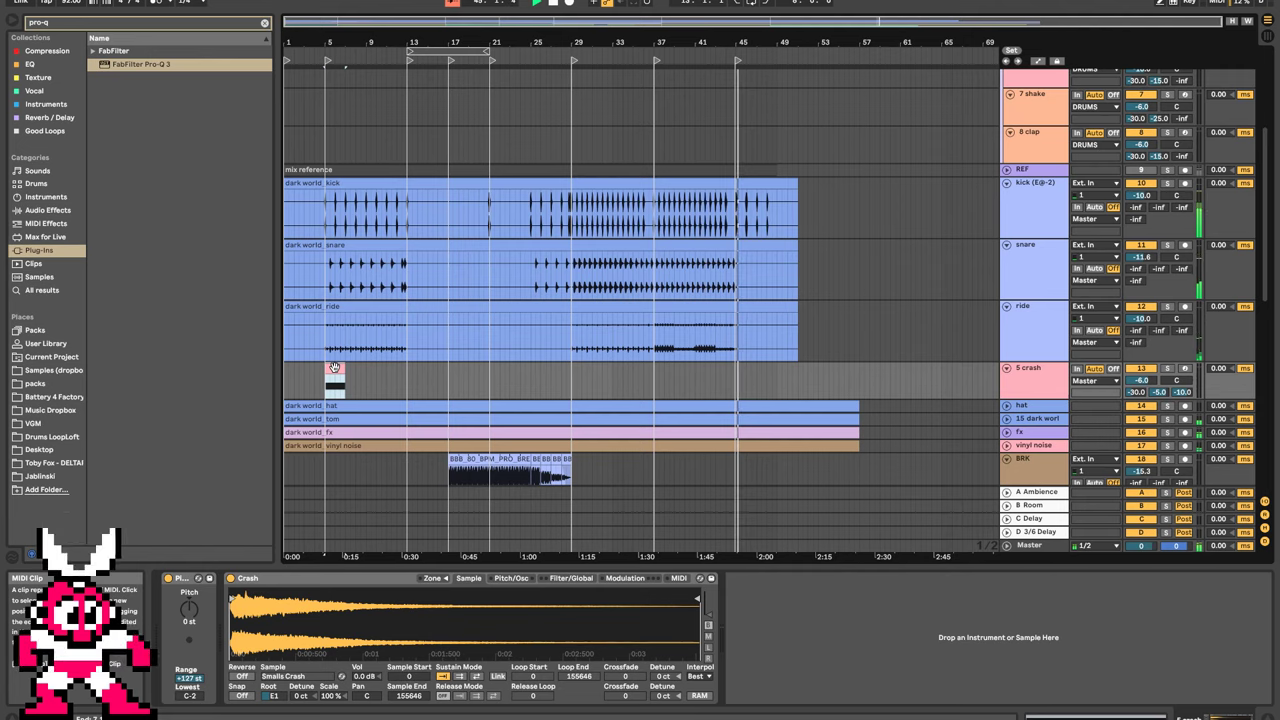
# Paste the crash clip at bars 13, 21, 29, 37 and 45, and set the 5 crash track's volume to -16.8 dB.
pyautogui.click(490, 382)
pyautogui.hotkey('ctrl', 'v')
pyautogui.hotkey('ctrl', 'v')
pyautogui.click(654, 381)
pyautogui.hotkey('ctrl', 'v')
pyautogui.hotkey('ctrl', 'v')
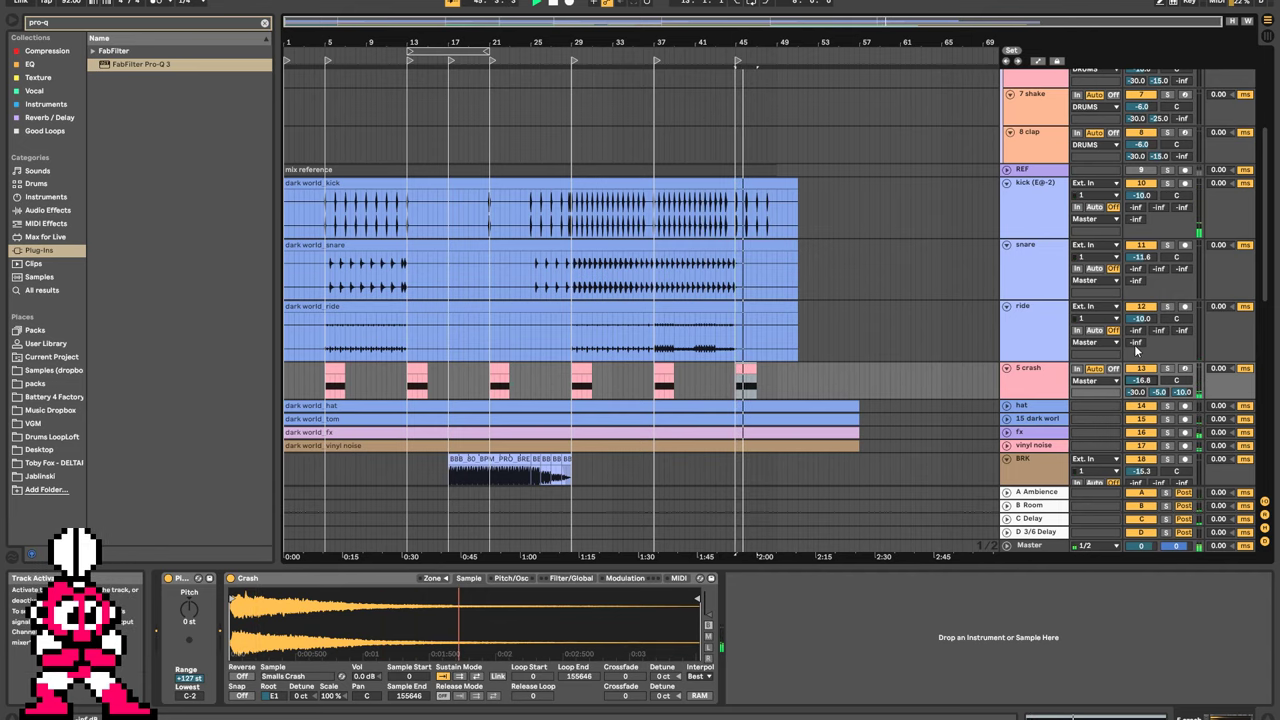
# Bypass Kickstart on the Cont bass track and play the Bass 1 clip that starts at bar 5.
pyautogui.scroll(-4, 730, 281)
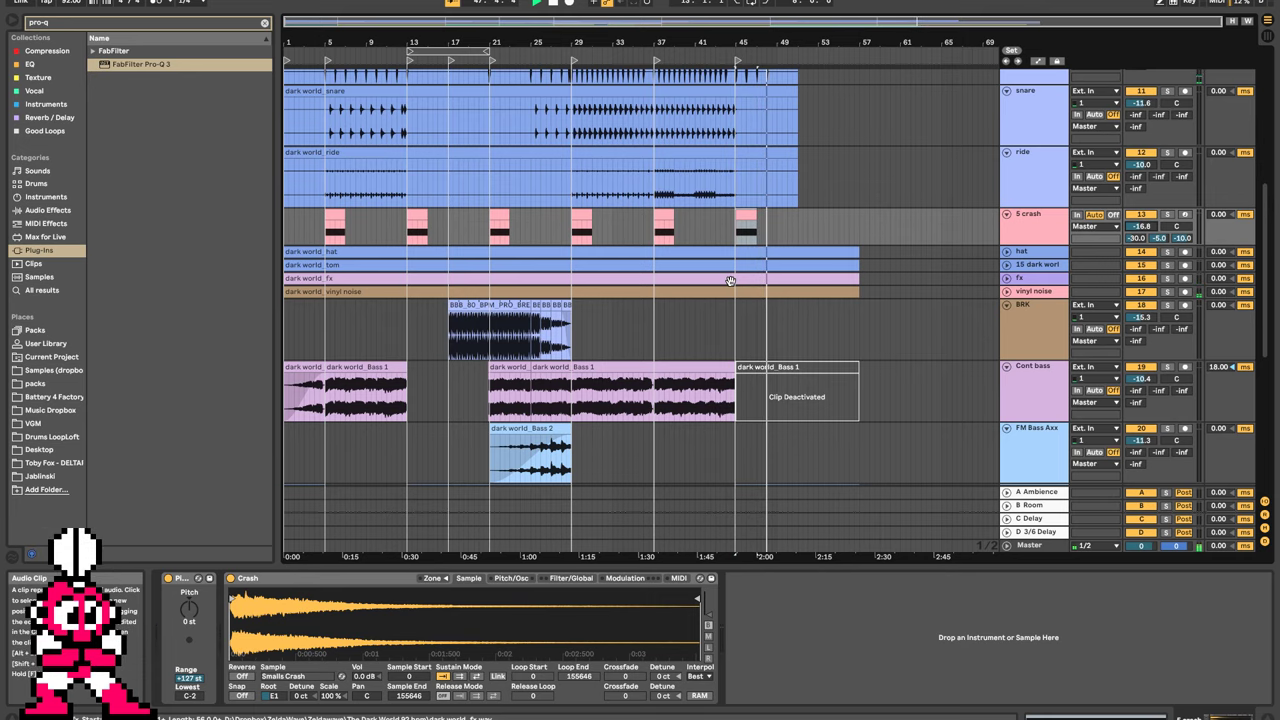
pyautogui.scroll(8, 763, 281)
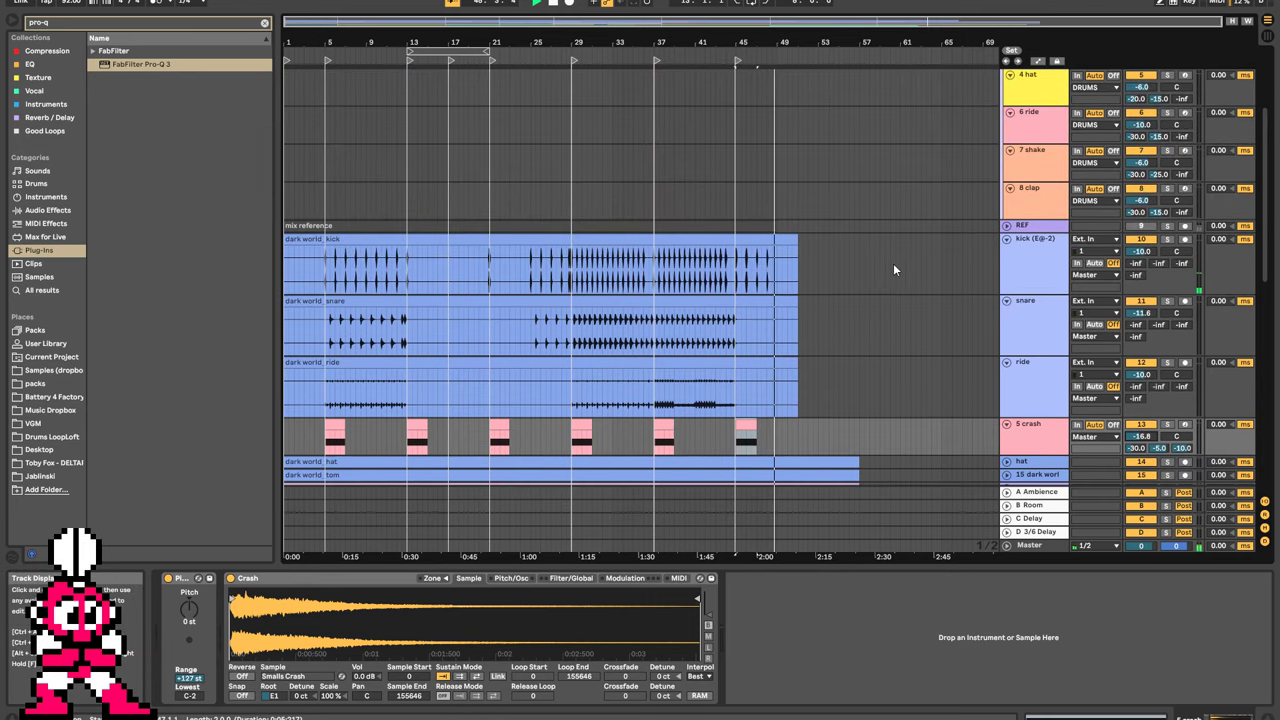
pyautogui.scroll(-9, 909, 191)
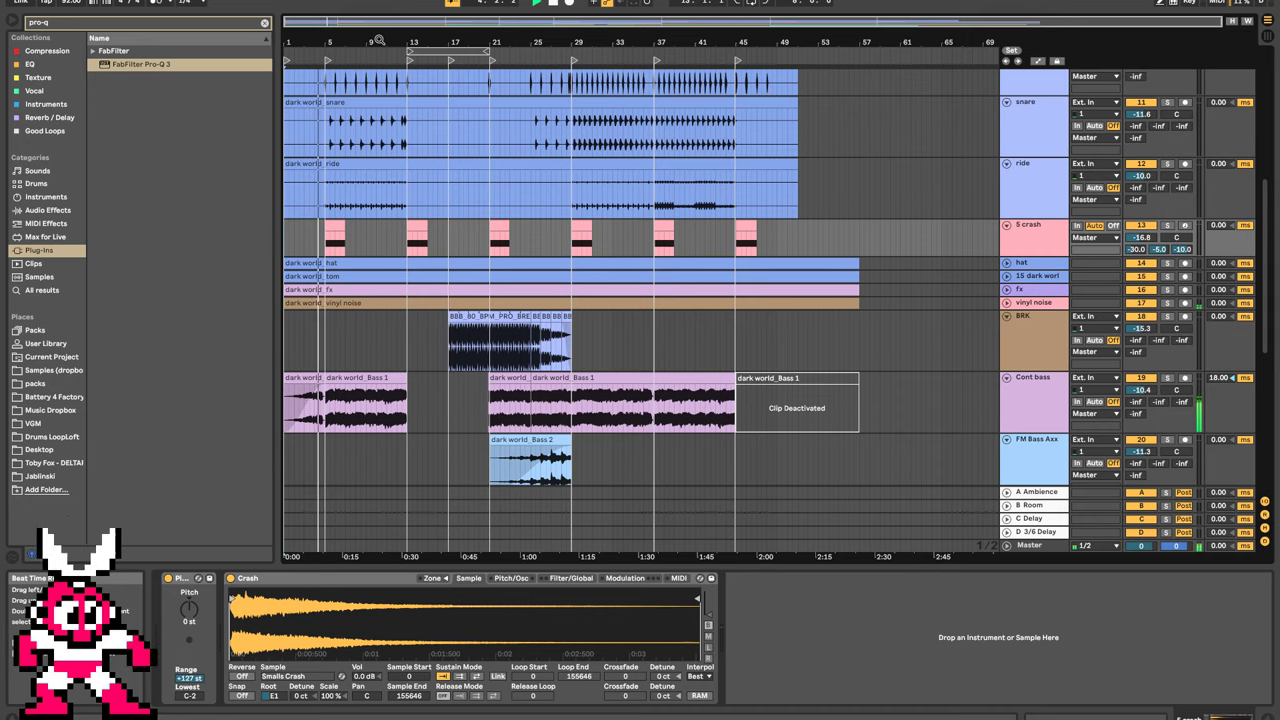
pyautogui.moveTo(286, 54); pyautogui.dragTo(286, 180)
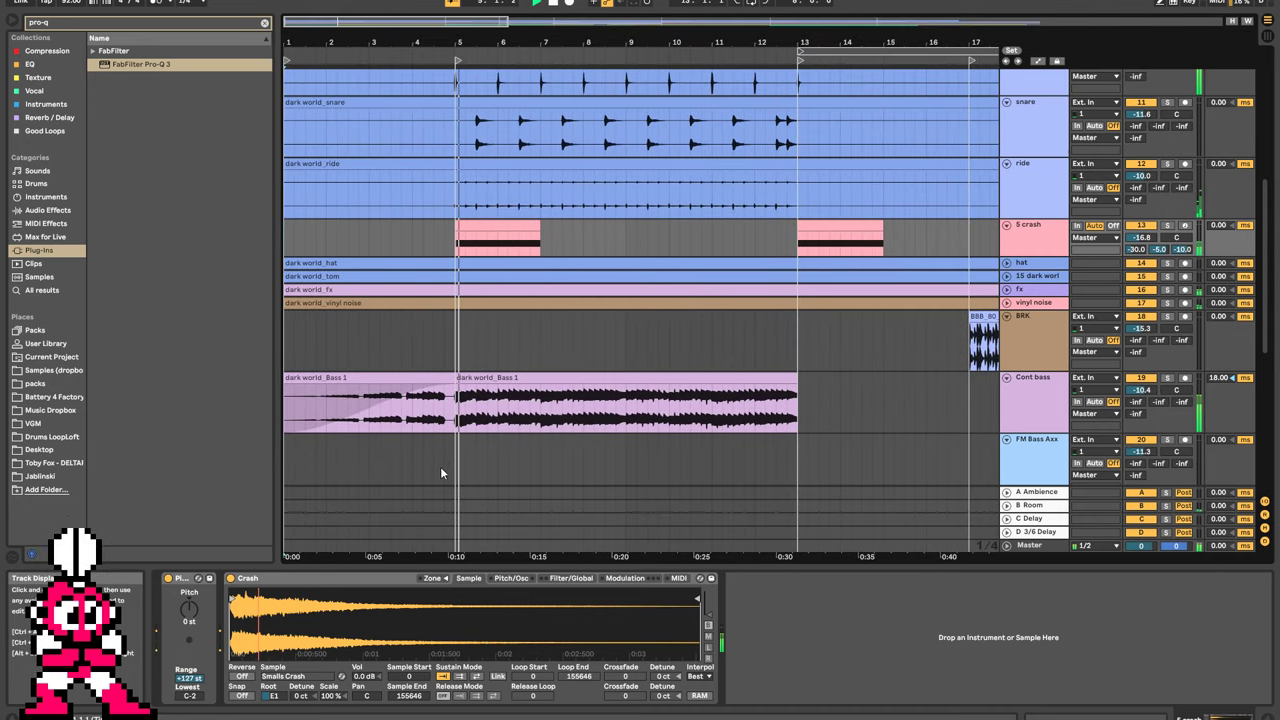
pyautogui.click(455, 424)
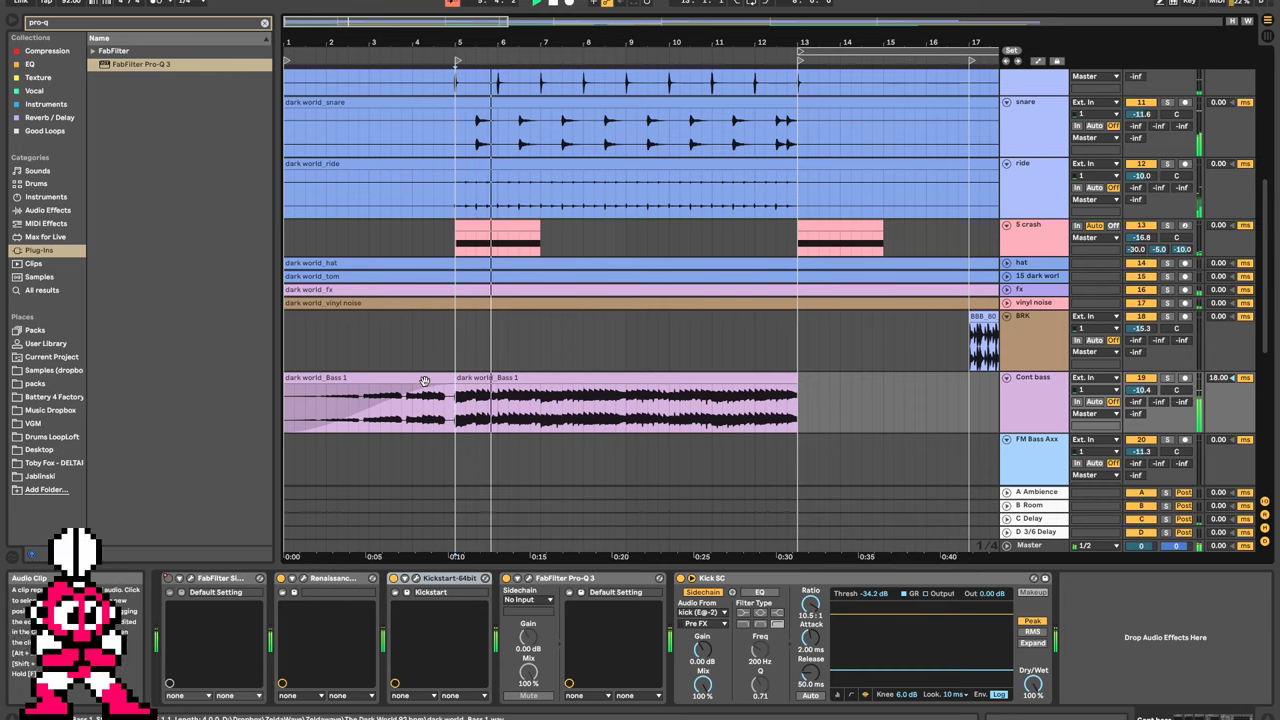
pyautogui.click(424, 382)
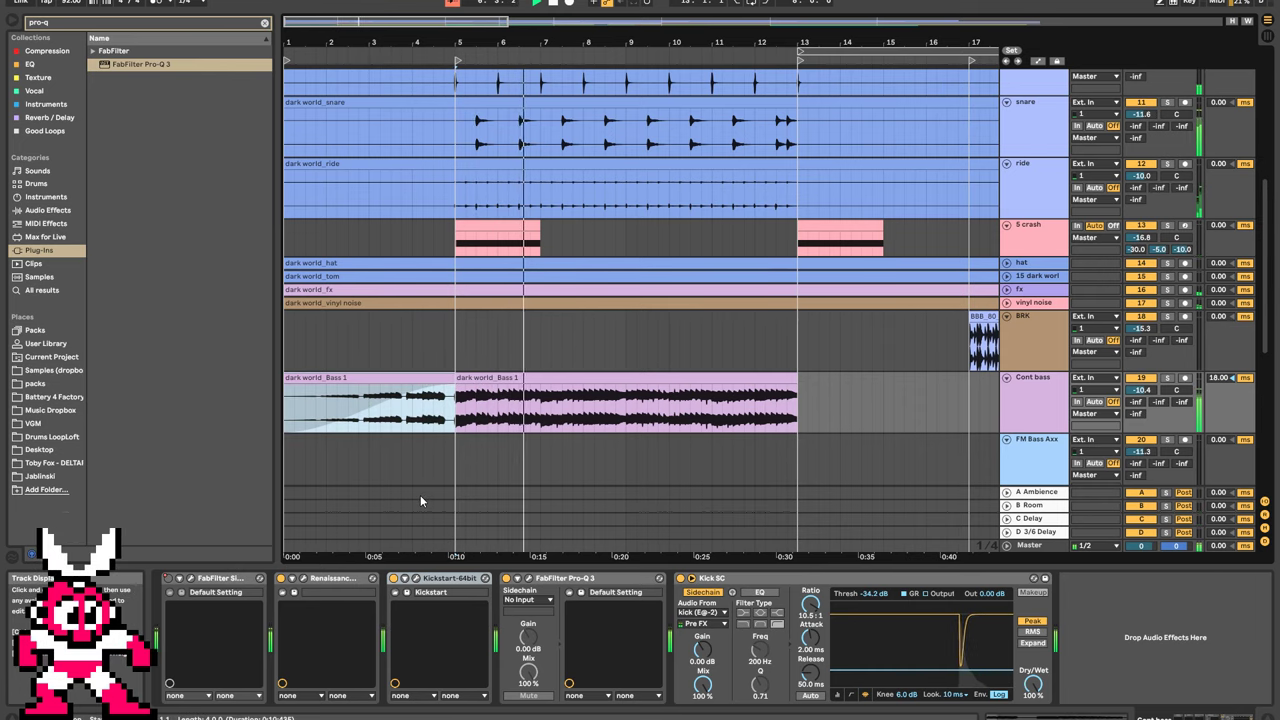
pyautogui.click(393, 579)
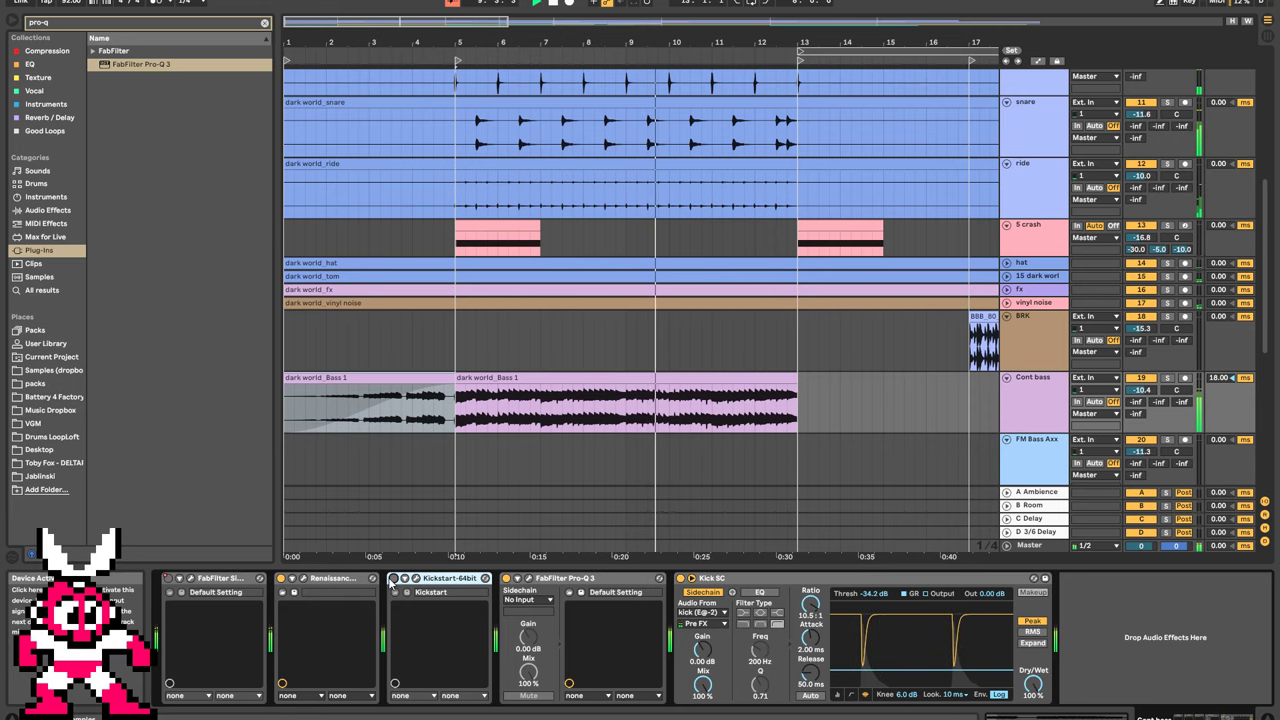
pyautogui.click(489, 378)
pyautogui.press('space')
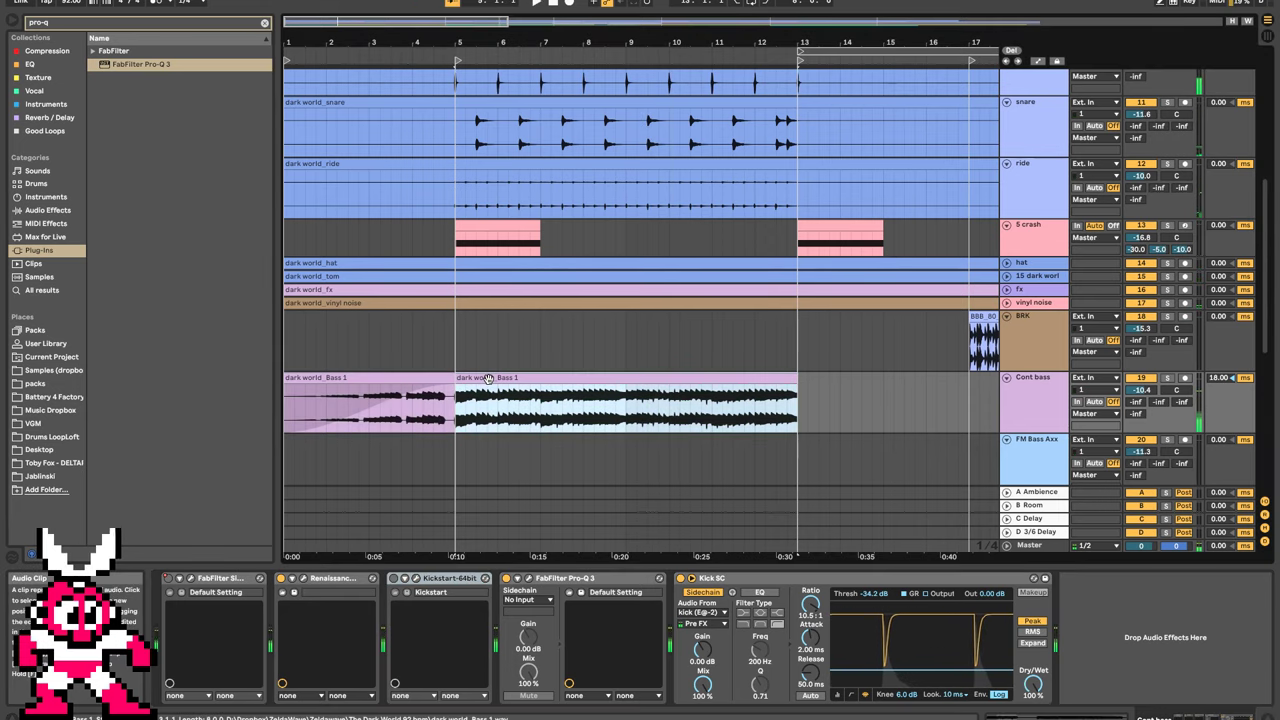
# Try cutting half-beat gaps into the Cont bass clip at bar 5, beat 5.3 and bar 6.
pyautogui.scroll(5, 489, 378)
pyautogui.scroll(3, 504, 352)
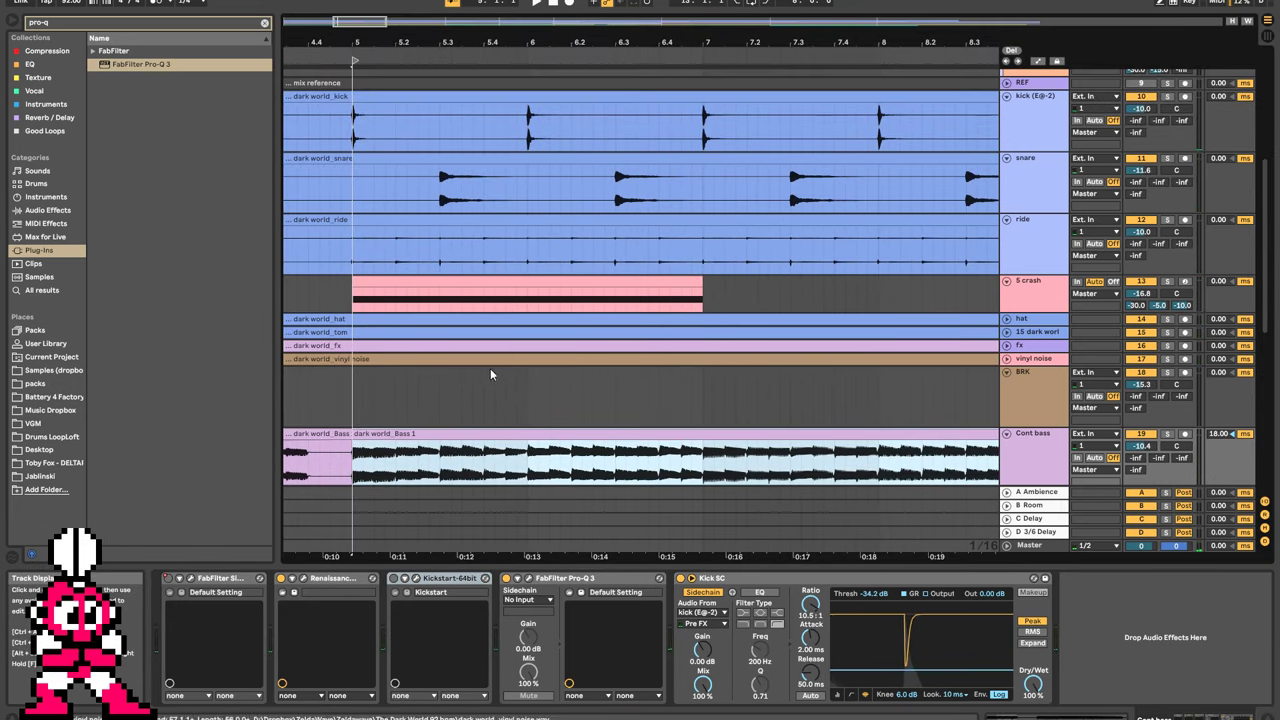
pyautogui.click(356, 478)
pyautogui.moveTo(369, 475); pyautogui.dragTo(368, 466)
pyautogui.press('Delete')
pyautogui.press('space')
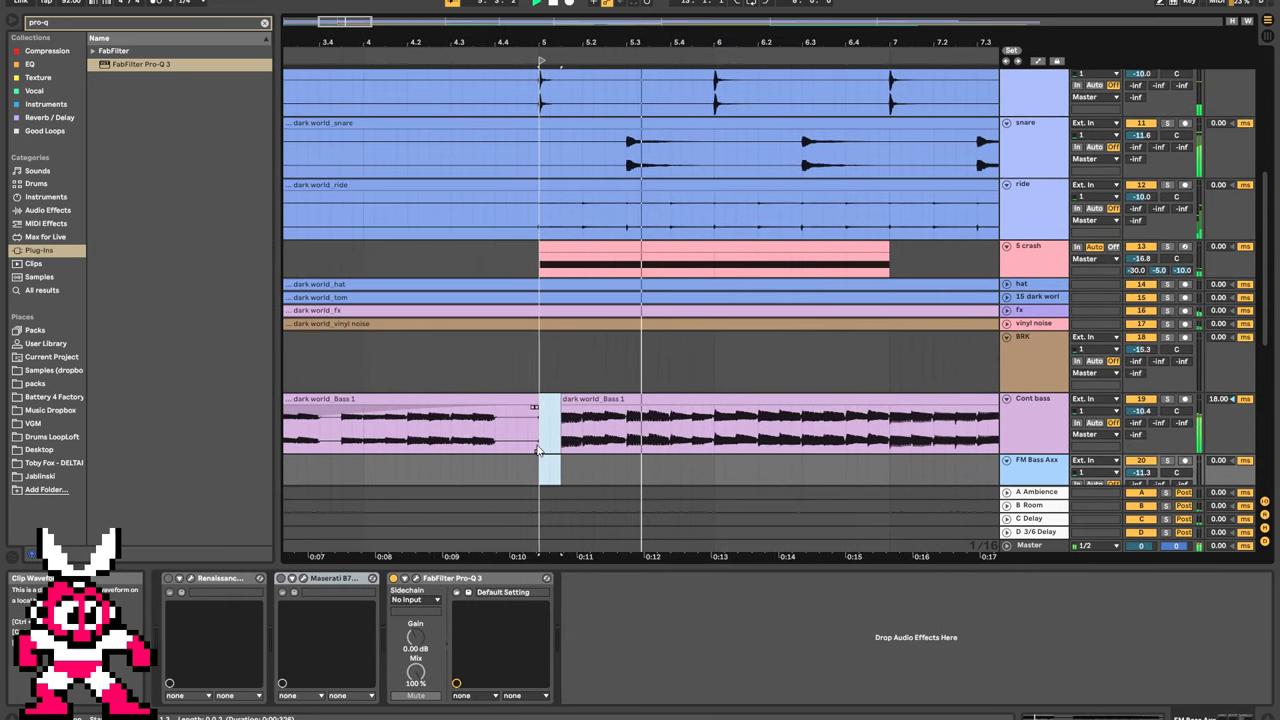
pyautogui.press('space')
pyautogui.hotkey('ctrl', 'e')
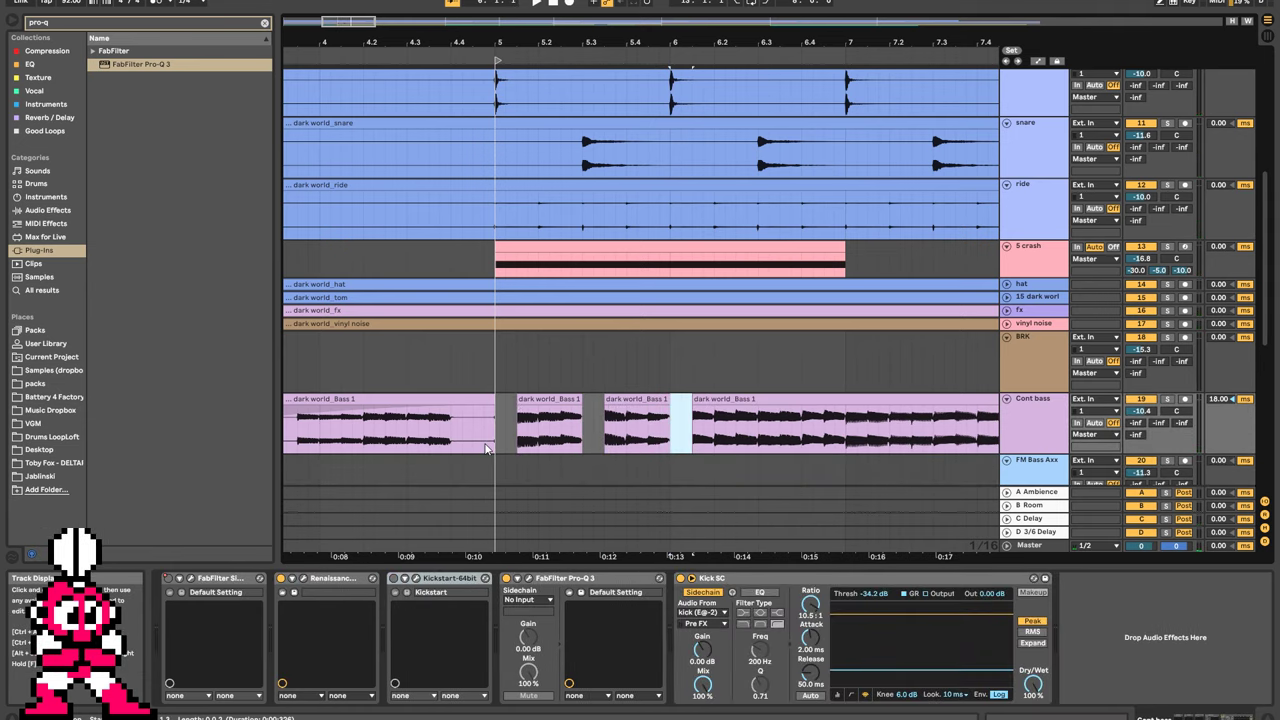
pyautogui.press('space')
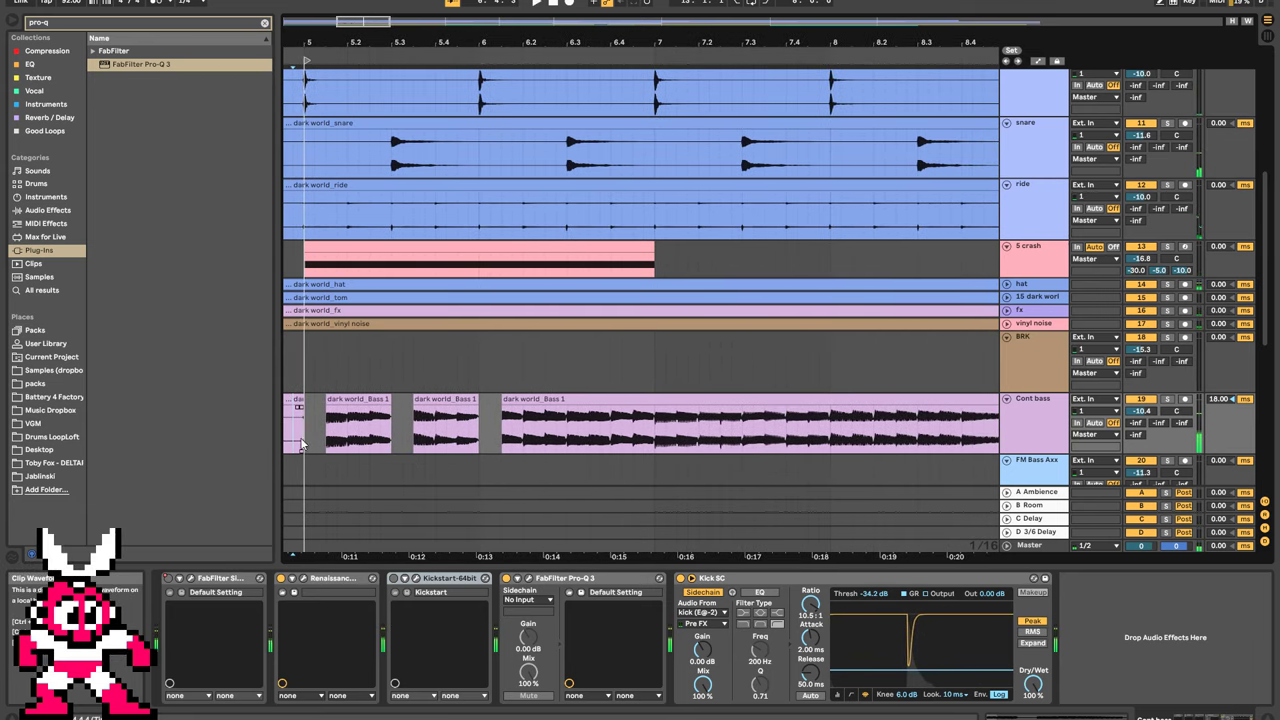
# Extend the Bass 1 clip back to bar 5 over the cut gaps and re-enable Kickstart on Cont bass.
pyautogui.moveTo(503, 401); pyautogui.dragTo(304, 403)
pyautogui.press('space')
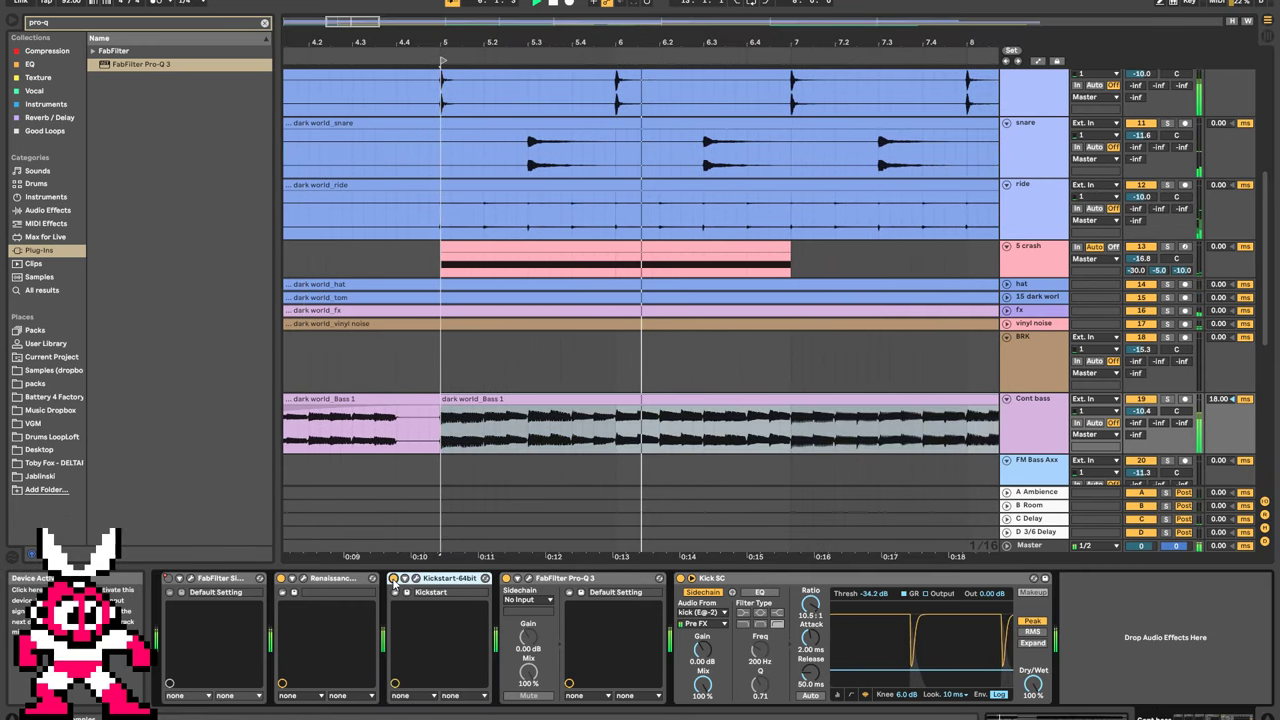
# Open Kickstart on the Cont bass track, set its rate to 1/2 and its mix to 48%.
pyautogui.click(417, 580)
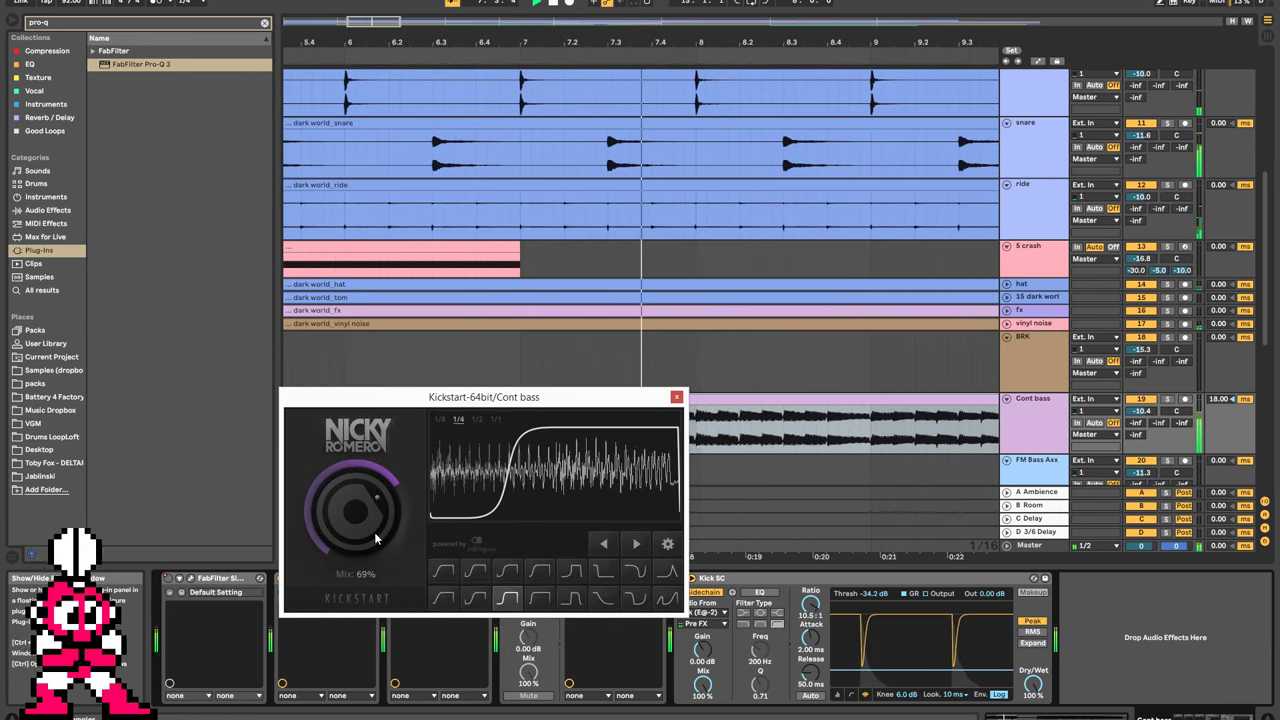
pyautogui.moveTo(523, 399); pyautogui.dragTo(410, 112)
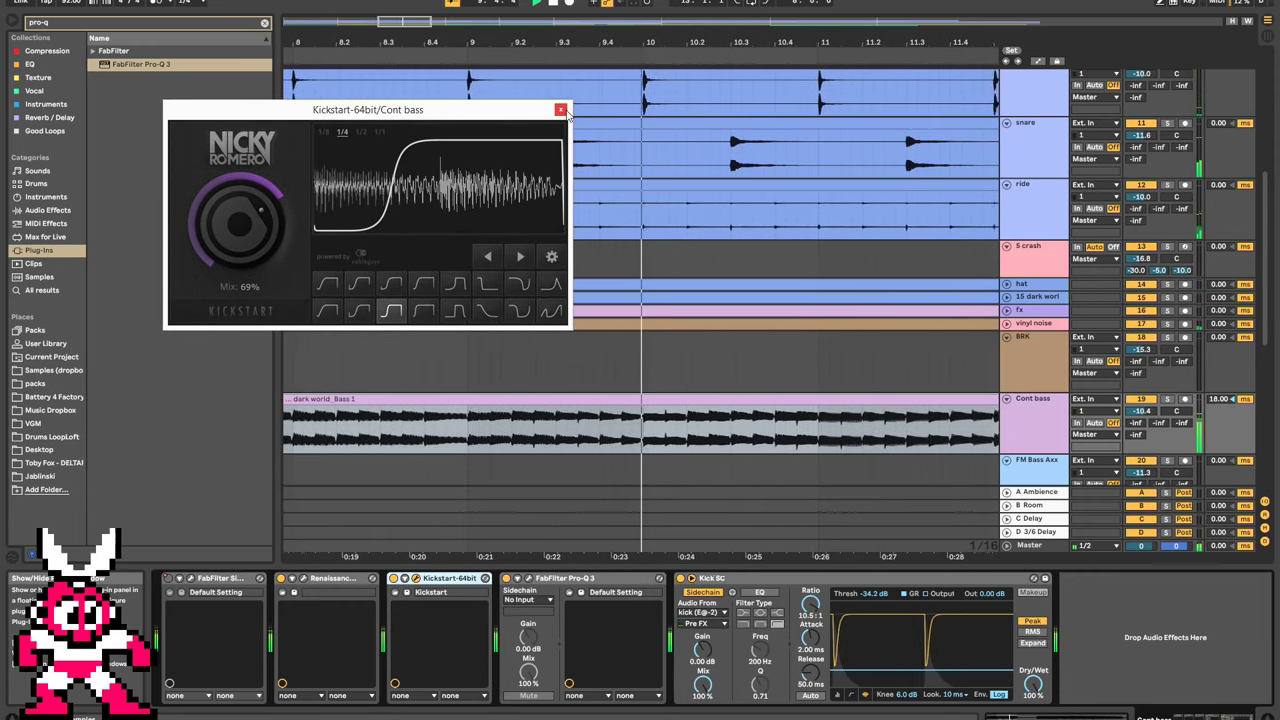
pyautogui.click(362, 133)
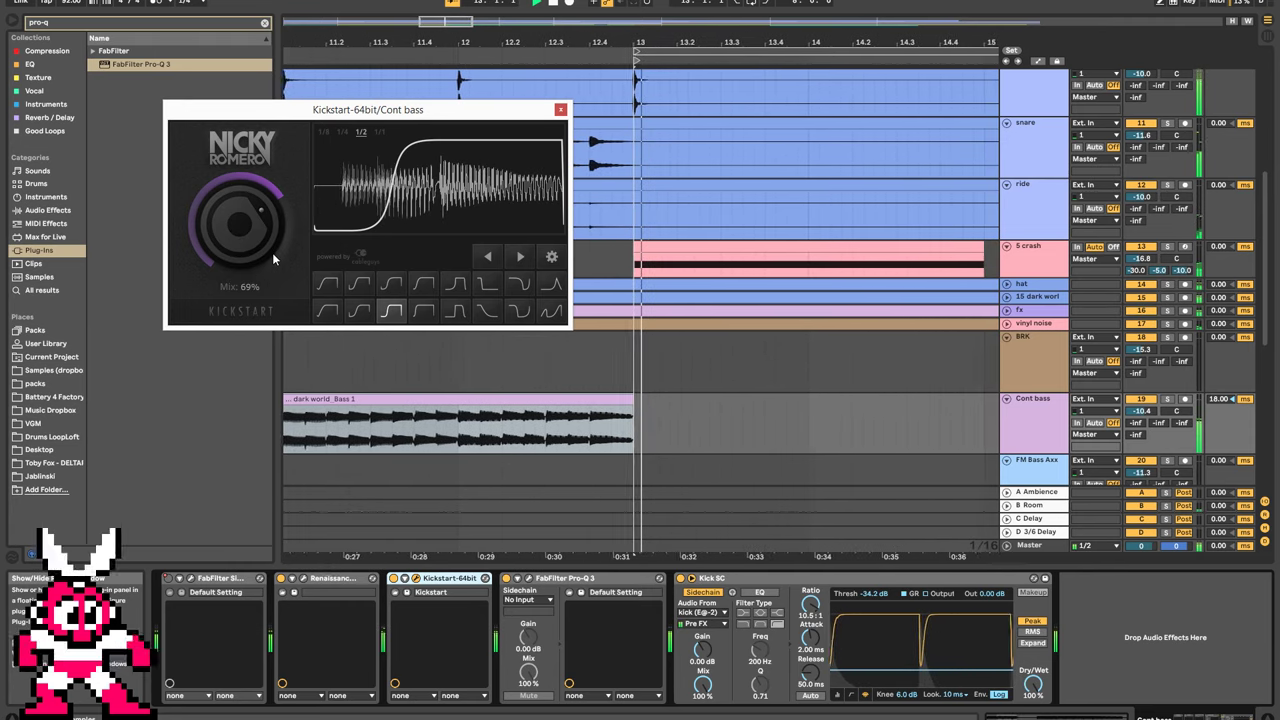
pyautogui.moveTo(237, 222); pyautogui.dragTo(213, 226)
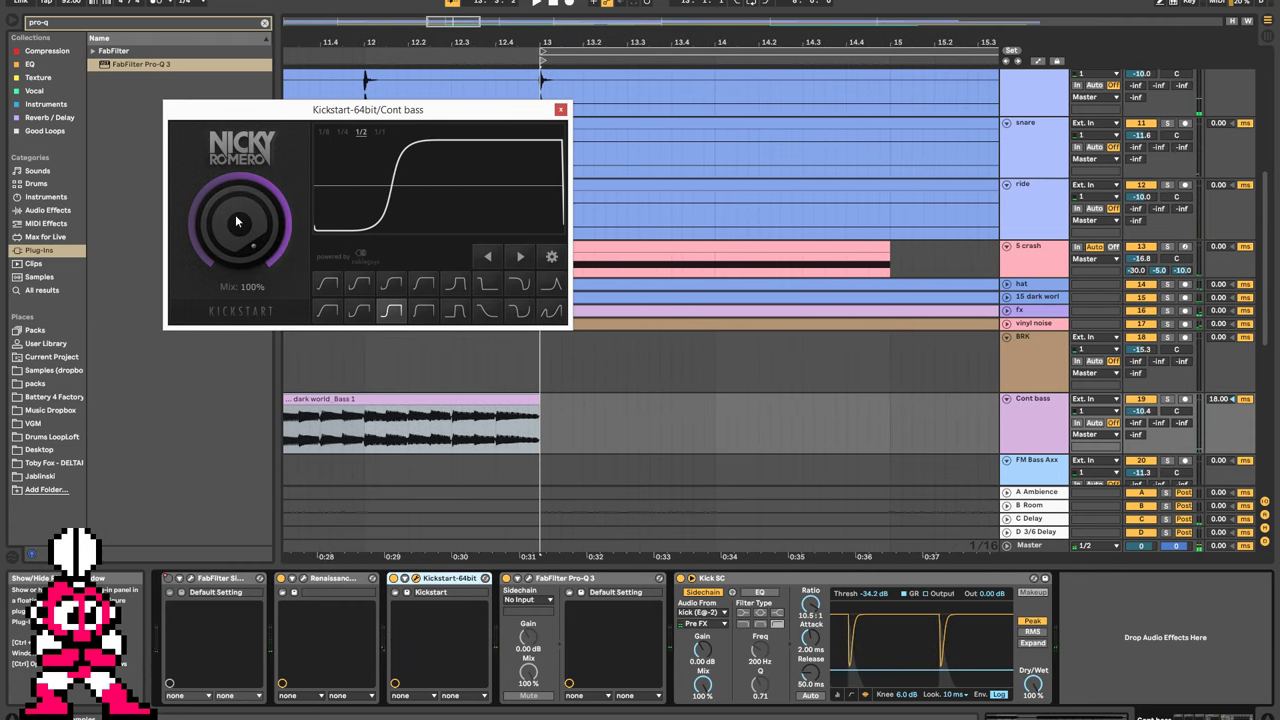
pyautogui.moveTo(220, 228); pyautogui.dragTo(220, 298)
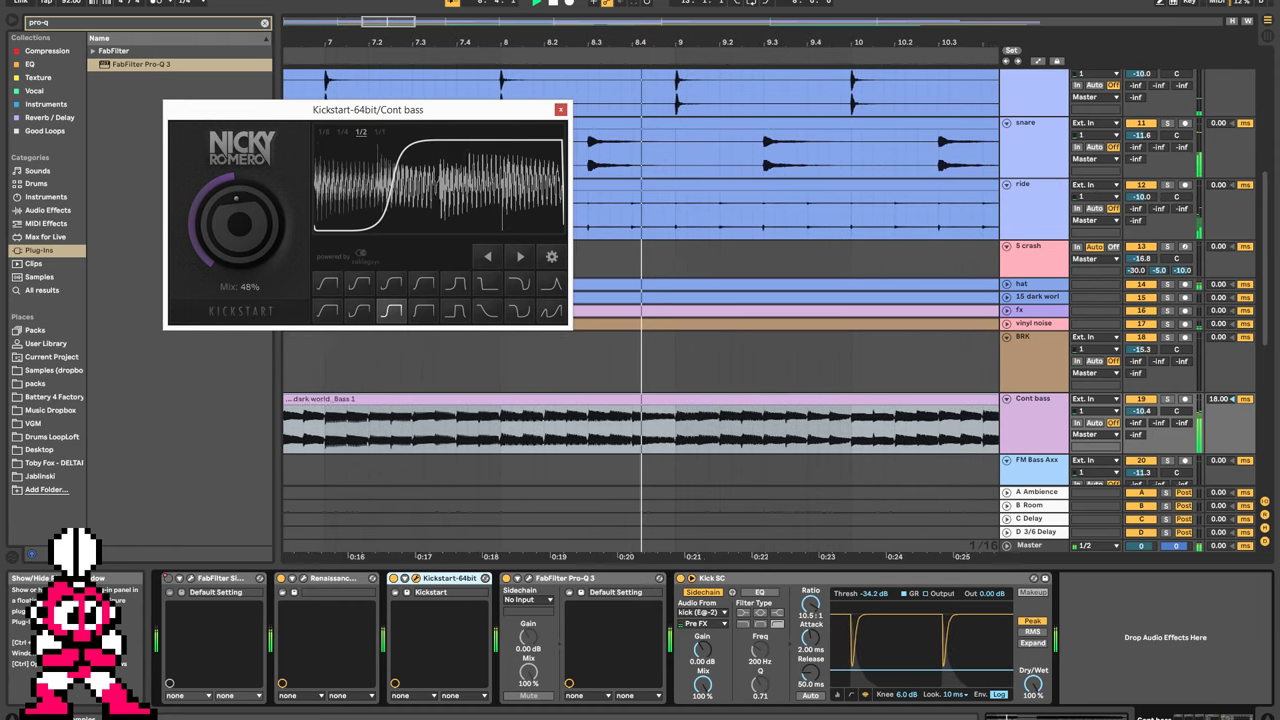
# Turn off the Kick SC compressor on Cont bass and raise Kickstart's mix to 100%.
pyautogui.click(680, 578)
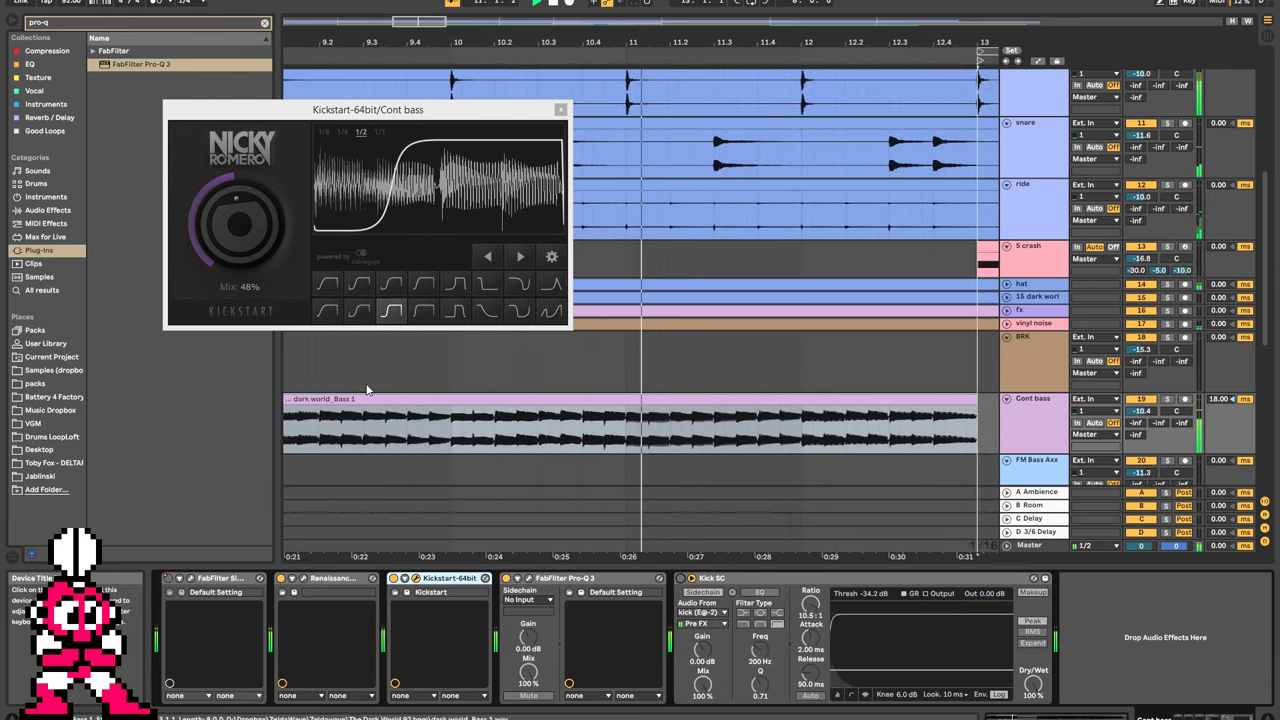
pyautogui.scroll(10, 240, 224)
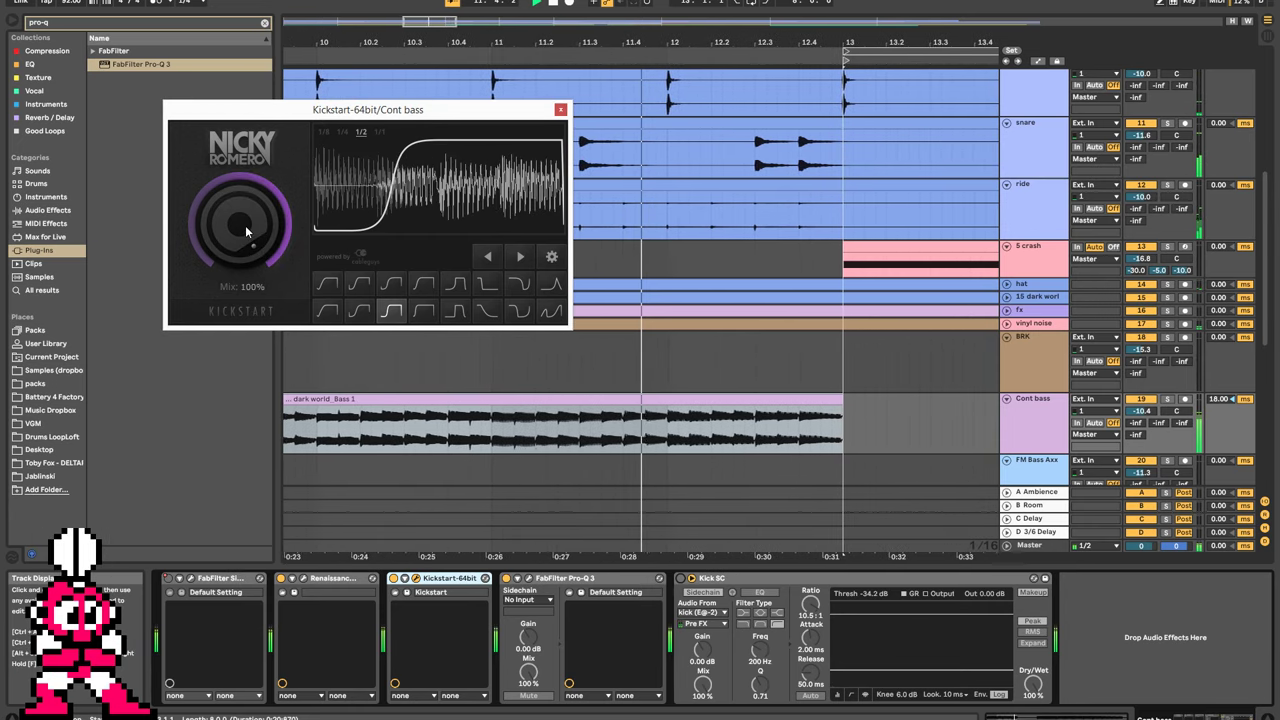
# Audition Kickstart's curves, such as Nice & Tight and Tighter, choose the fast-rising curve next to Tighter, and compare it with the effect bypassed.
pyautogui.click(390, 285)
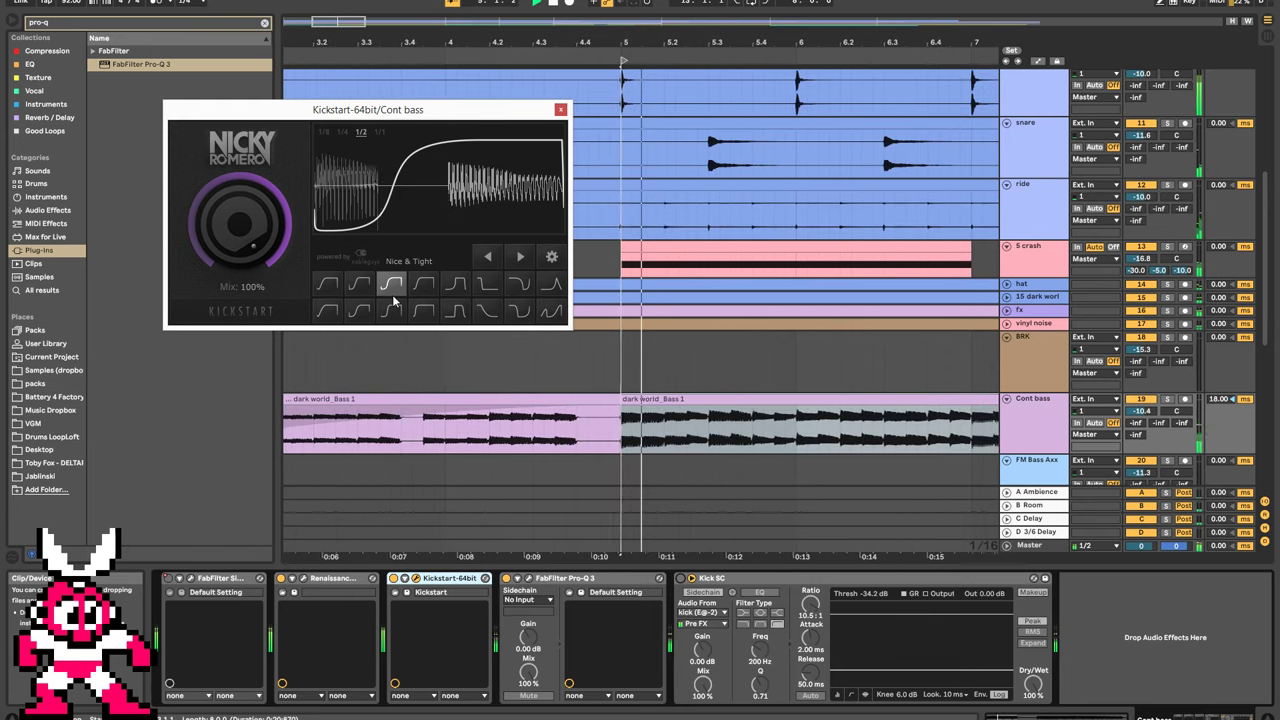
pyautogui.click(393, 310)
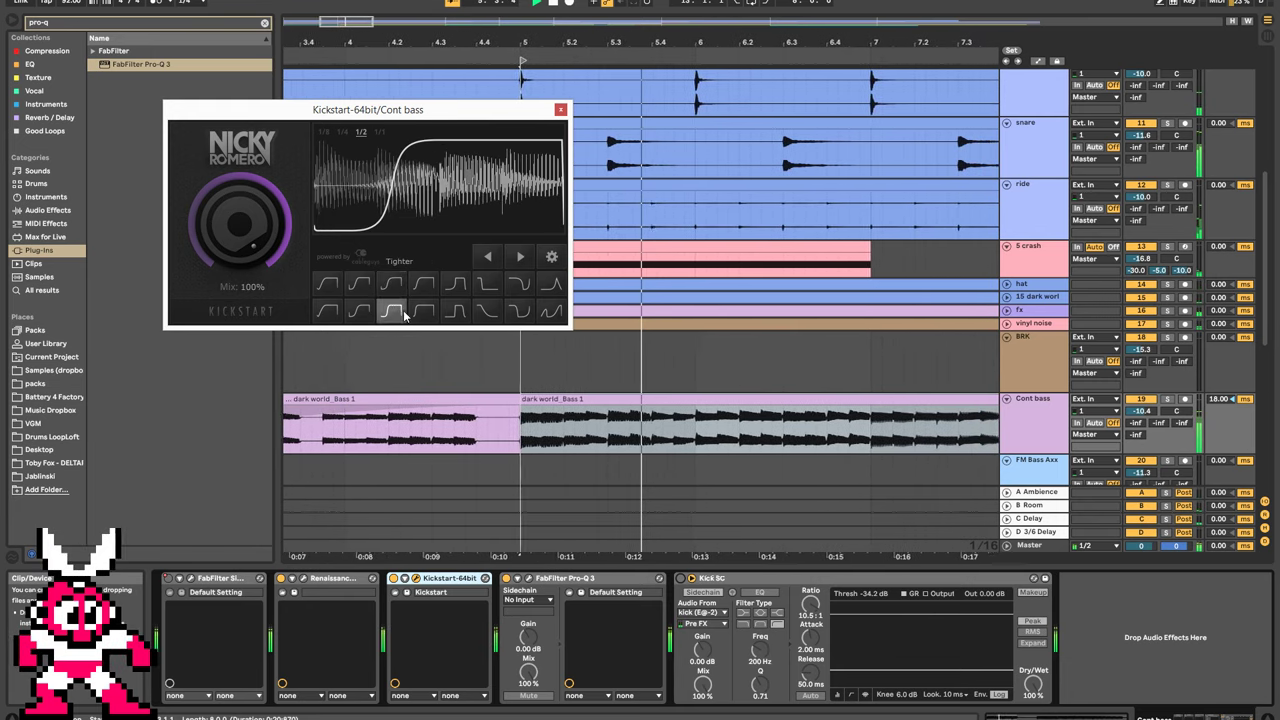
pyautogui.click(517, 310)
pyautogui.click(359, 284)
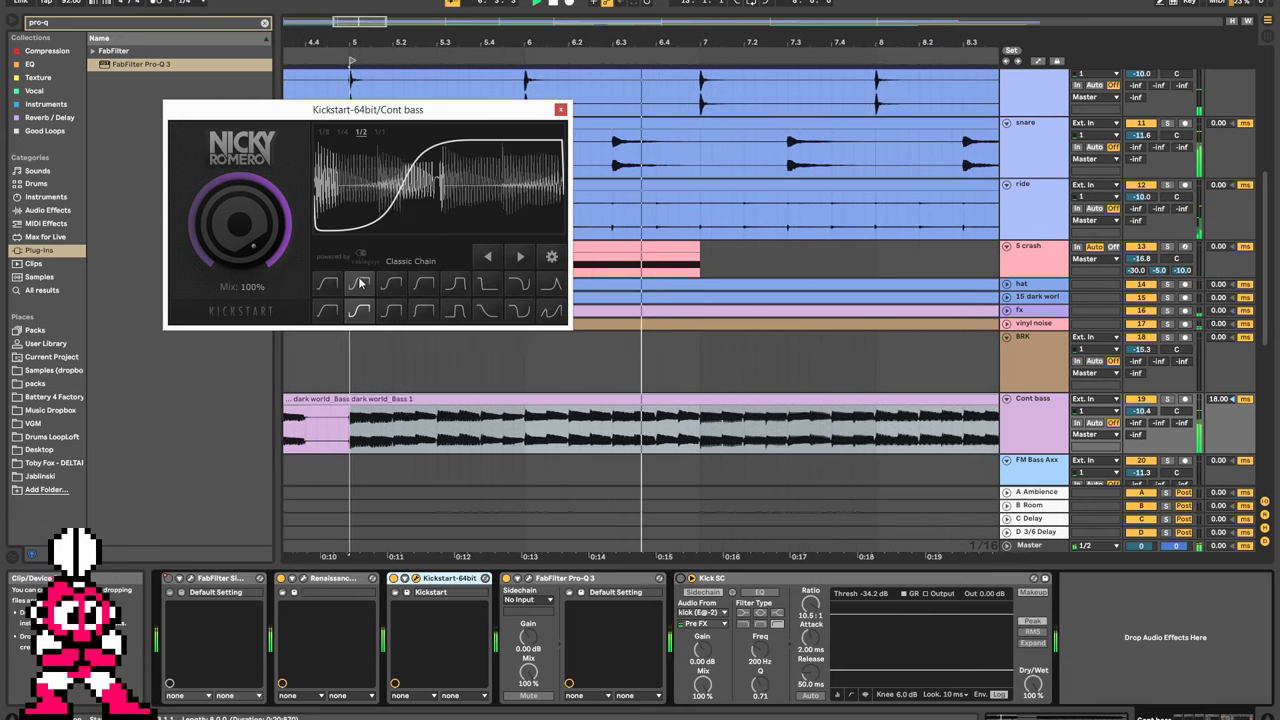
pyautogui.click(421, 312)
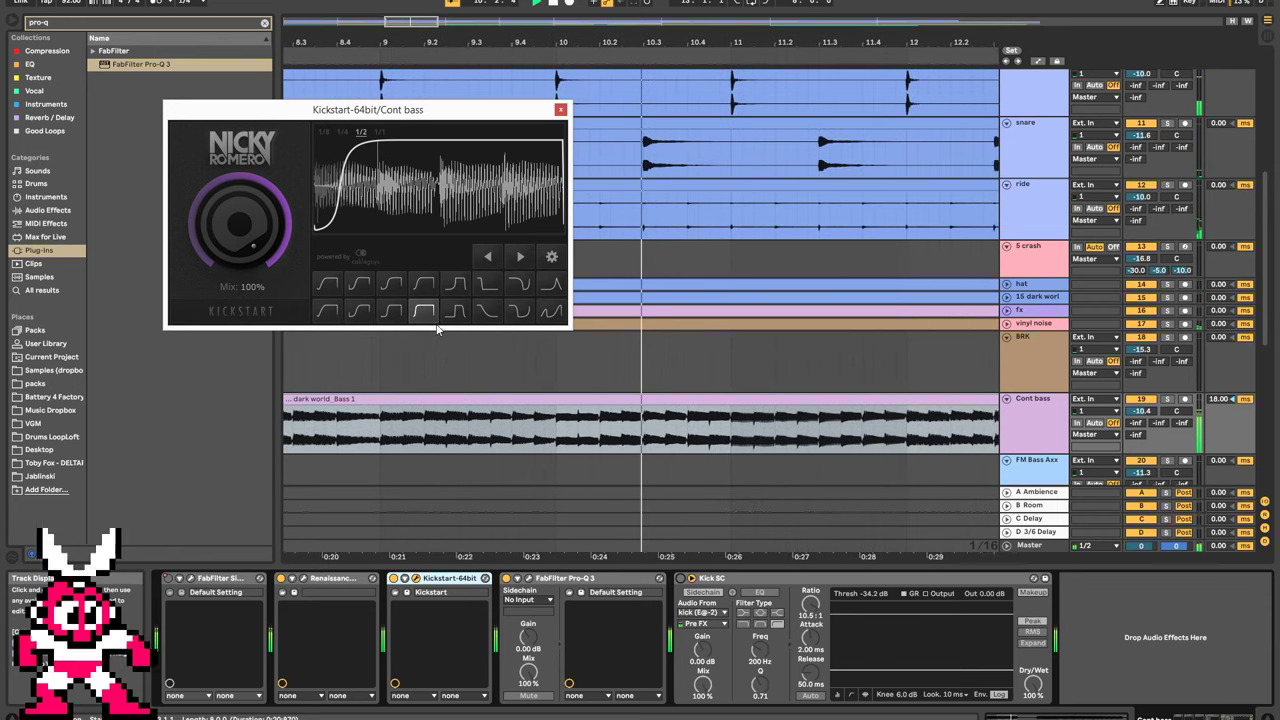
pyautogui.click(394, 579)
pyautogui.click(394, 579)
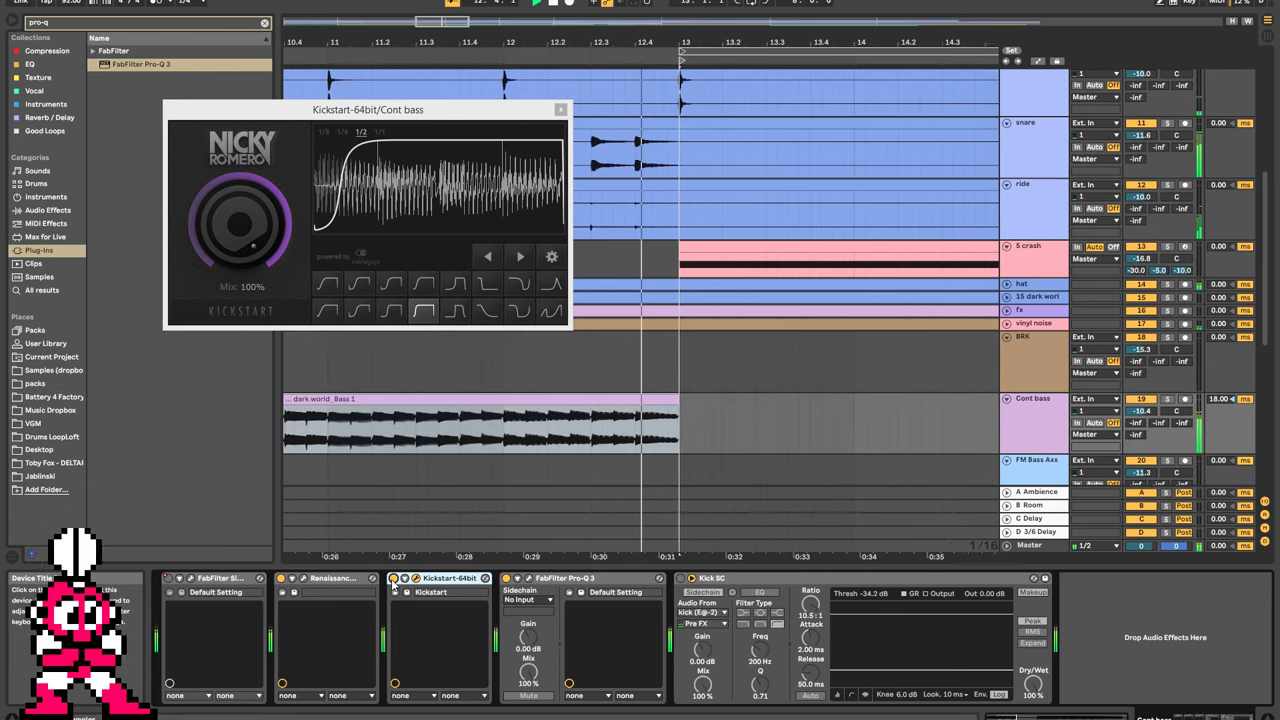
# Close the Kickstart window and lower the Cont bass track's volume to -15.4 dB.
pyautogui.click(562, 110)
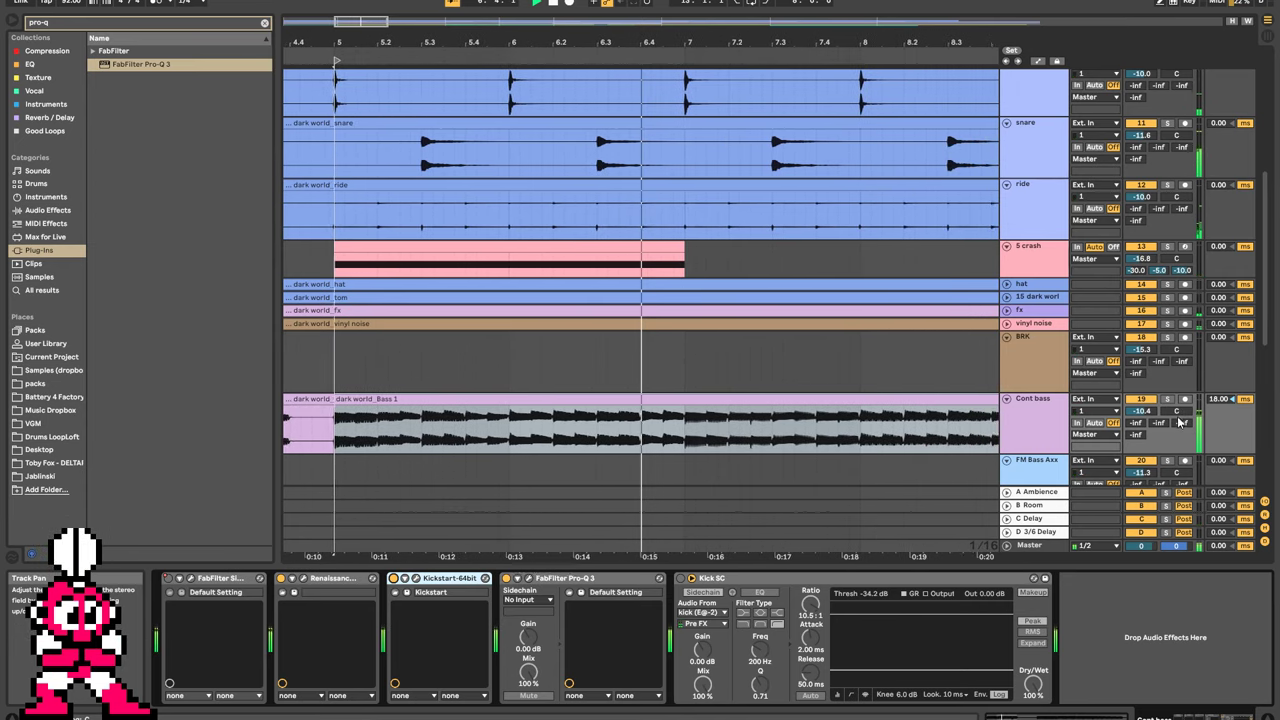
pyautogui.moveTo(1144, 411); pyautogui.dragTo(1144, 432)
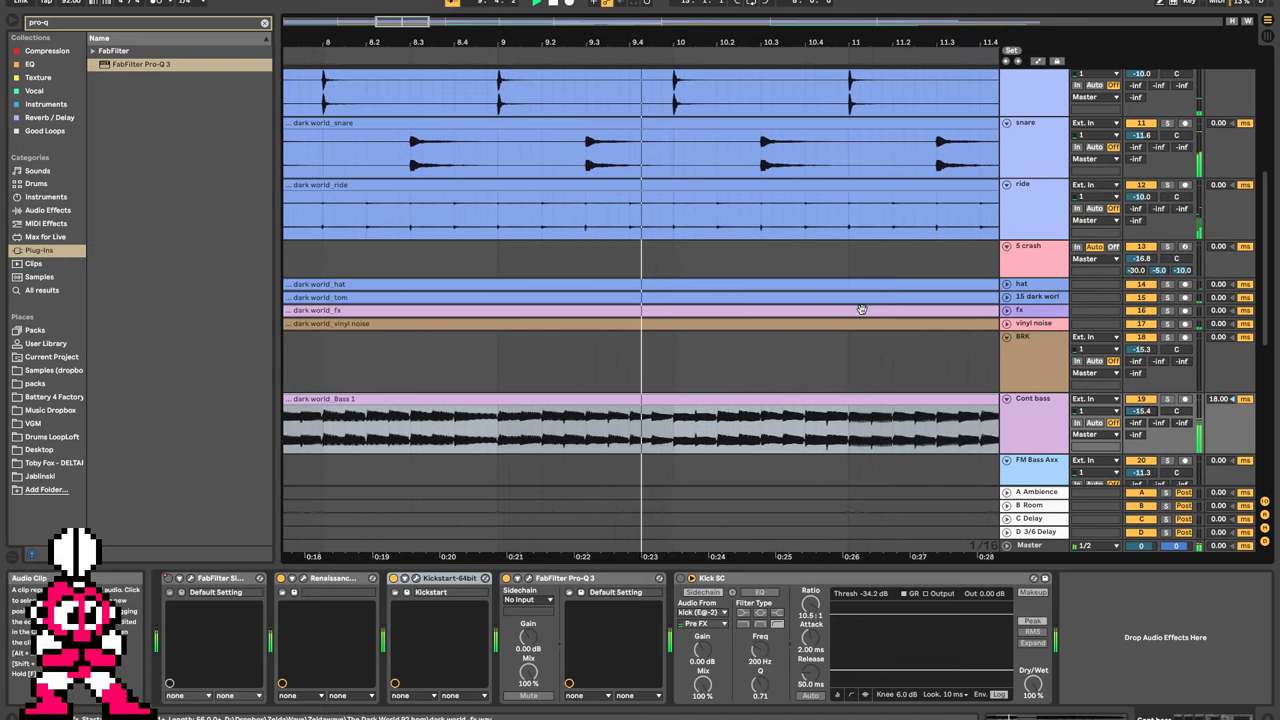
# Set the sidechain tap of the dusty synth track's Snare SC compressor to Pre FX and play the result.
pyautogui.scroll(2, 874, 330)
pyautogui.scroll(-3, 947, 296)
pyautogui.scroll(-10, 946, 290)
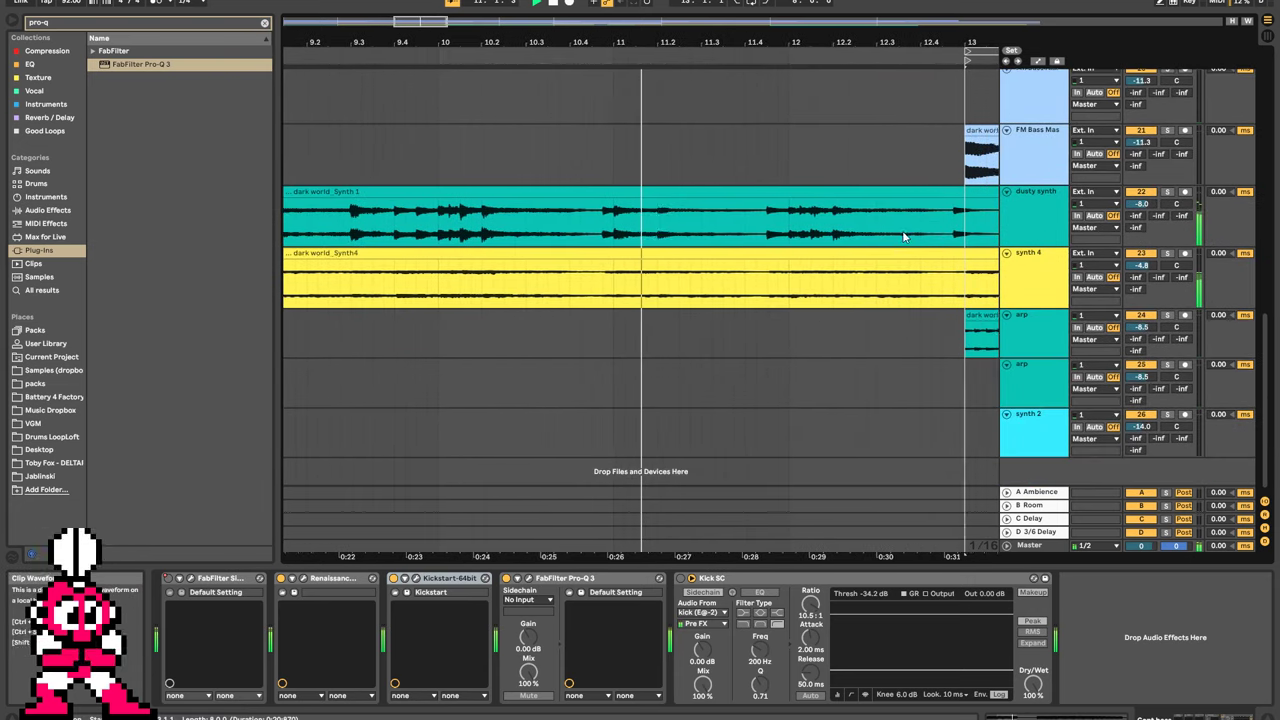
pyautogui.click(903, 236)
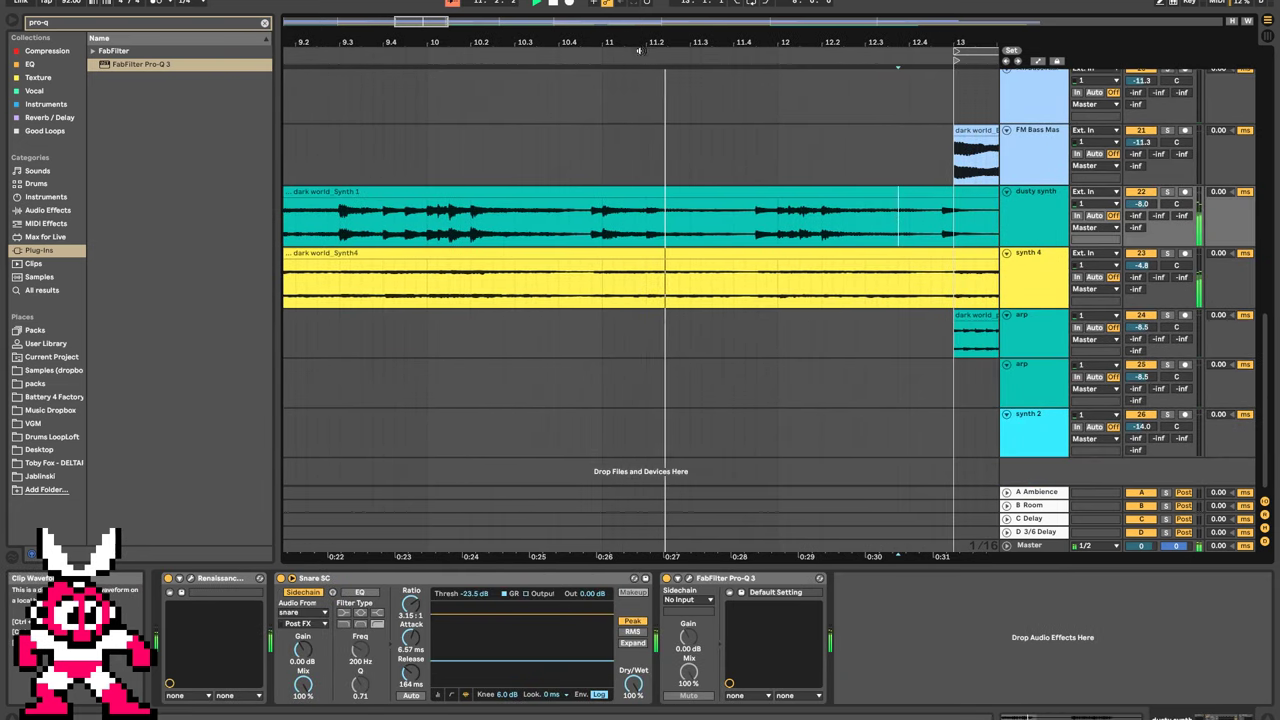
pyautogui.moveTo(708, 43); pyautogui.dragTo(706, 8)
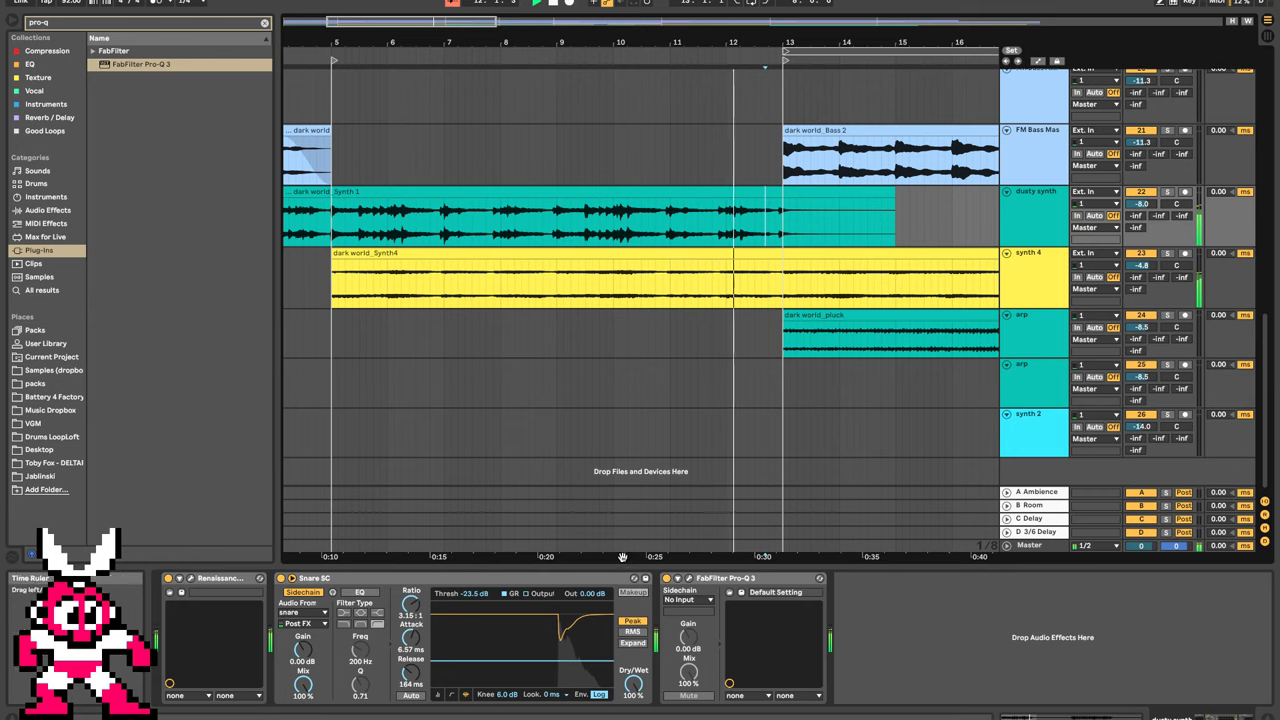
pyautogui.click(313, 625)
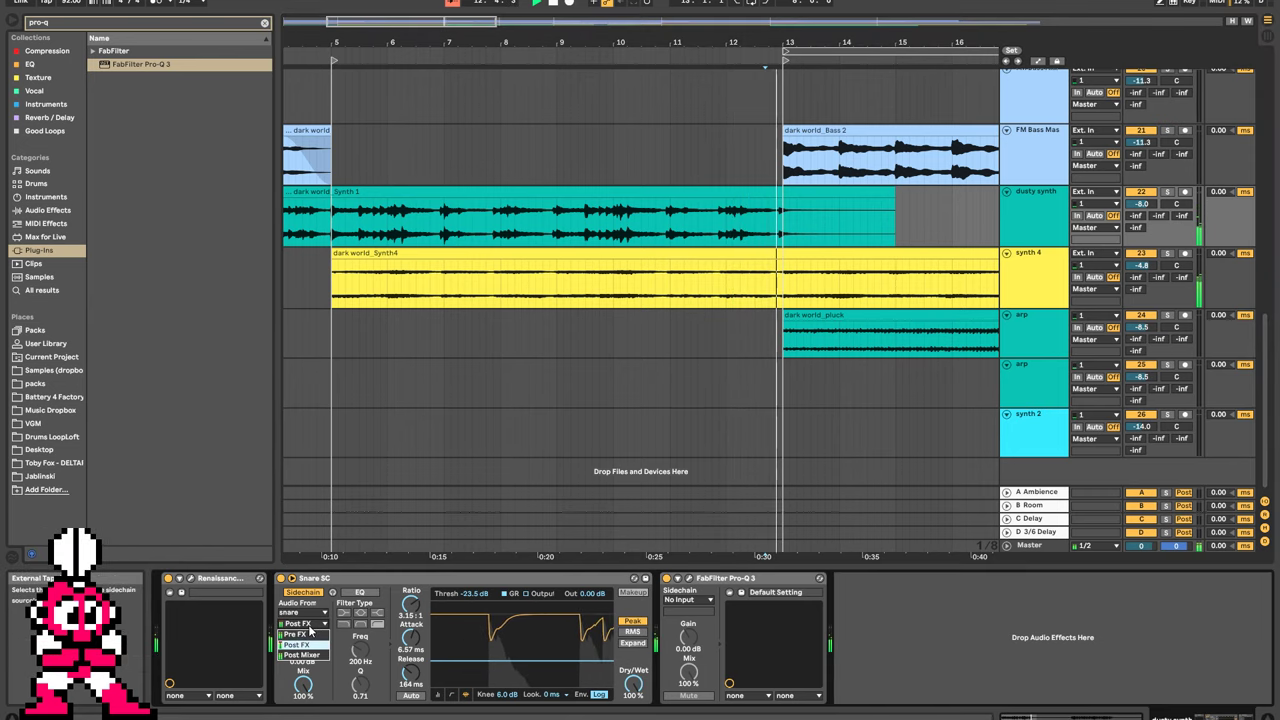
pyautogui.click(308, 635)
pyautogui.press('space')
pyautogui.press('space')
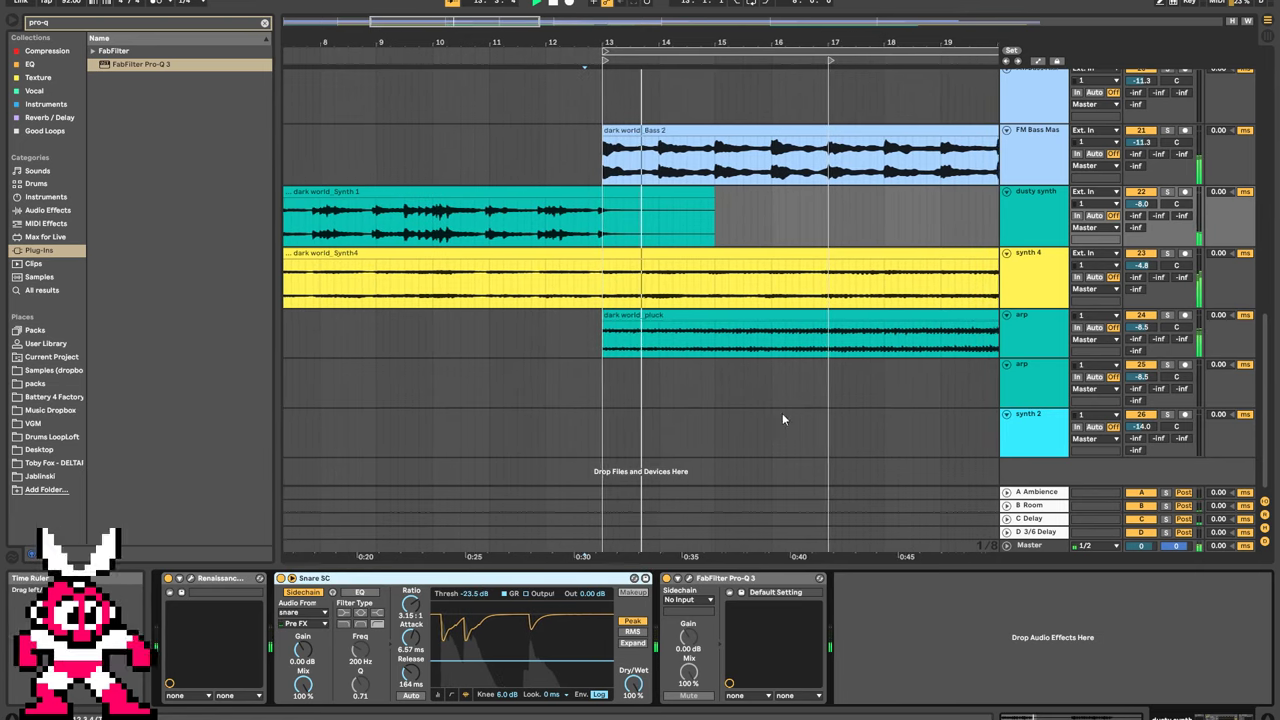
# Play through the section from bar 13 while examining the device chains of the arp and synth 4 tracks.
pyautogui.click(752, 351)
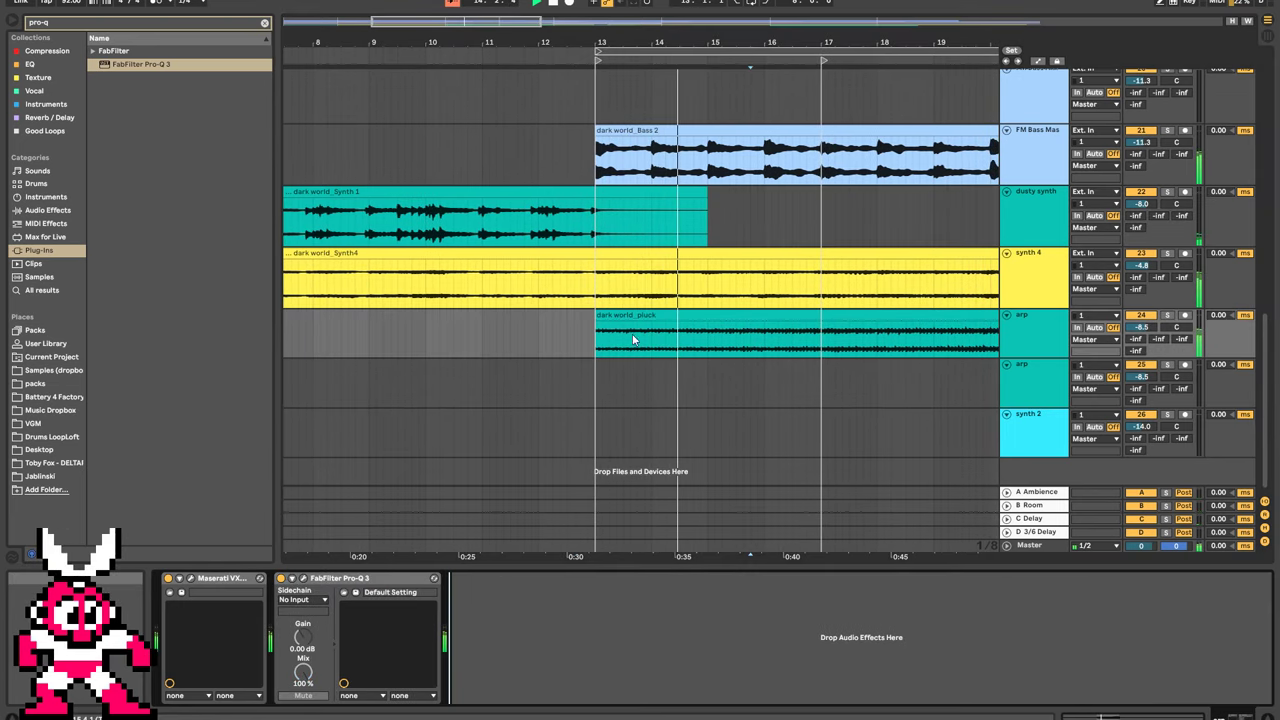
pyautogui.moveTo(405, 45); pyautogui.dragTo(405, 26)
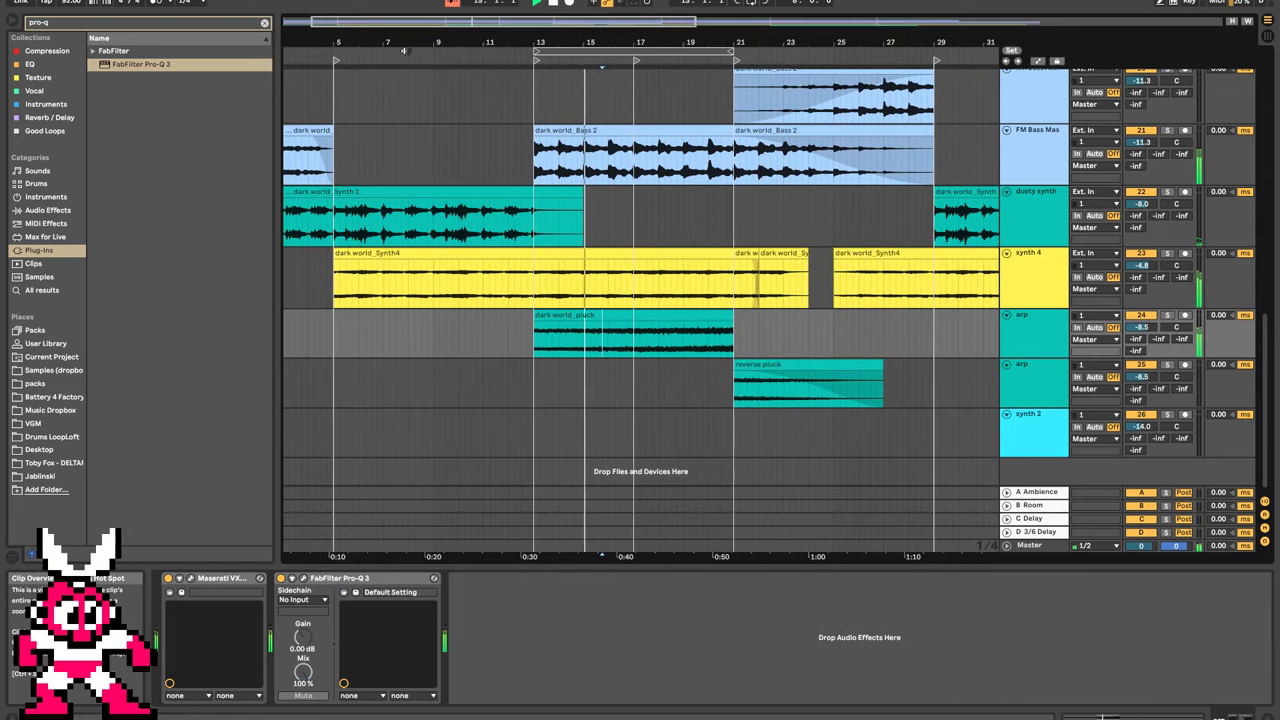
pyautogui.click(365, 283)
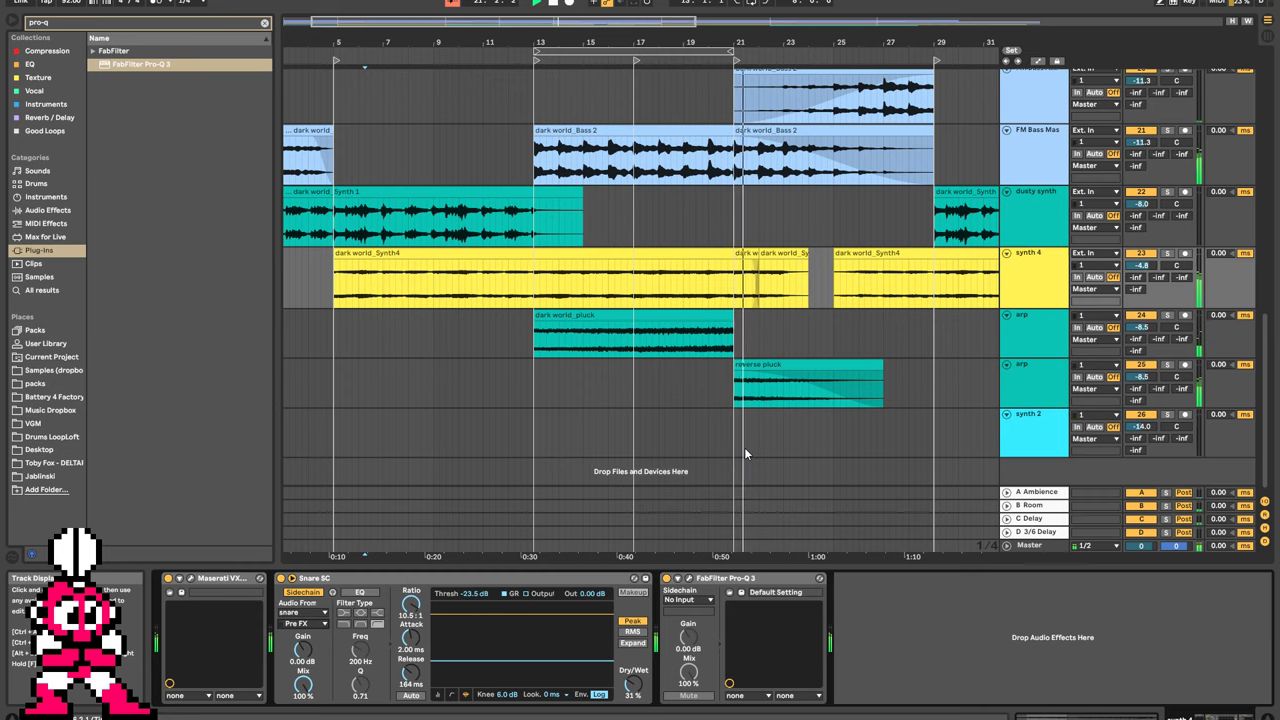
pyautogui.moveTo(565, 25); pyautogui.dragTo(669, 86)
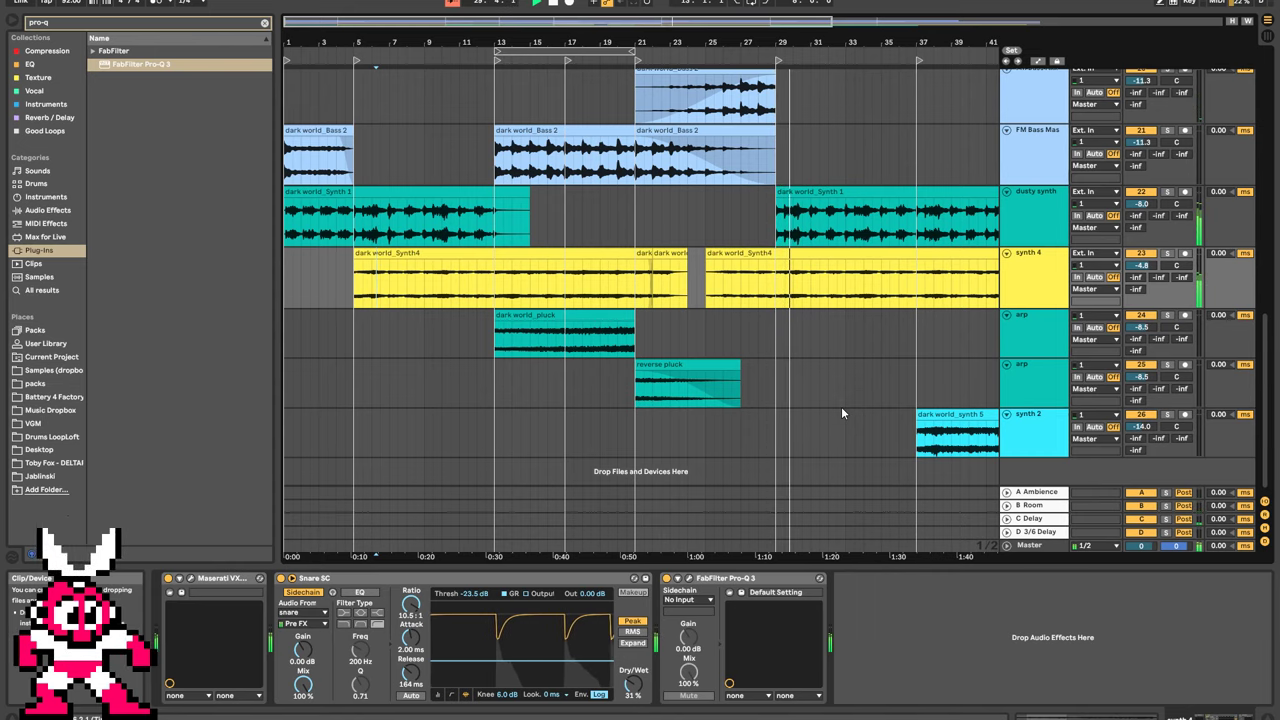
pyautogui.click(636, 398)
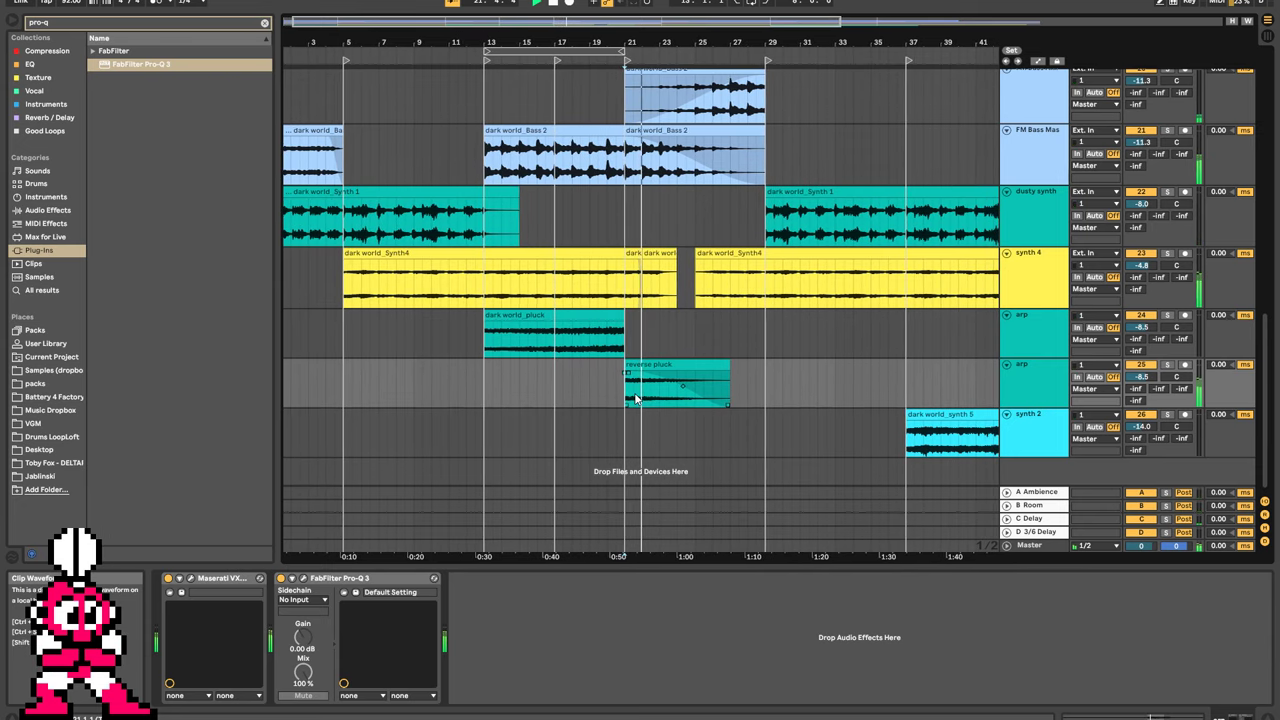
# Open the reverse pluck clip and audition the arp's transition into it around bar 21.
pyautogui.scroll(6, 634, 390)
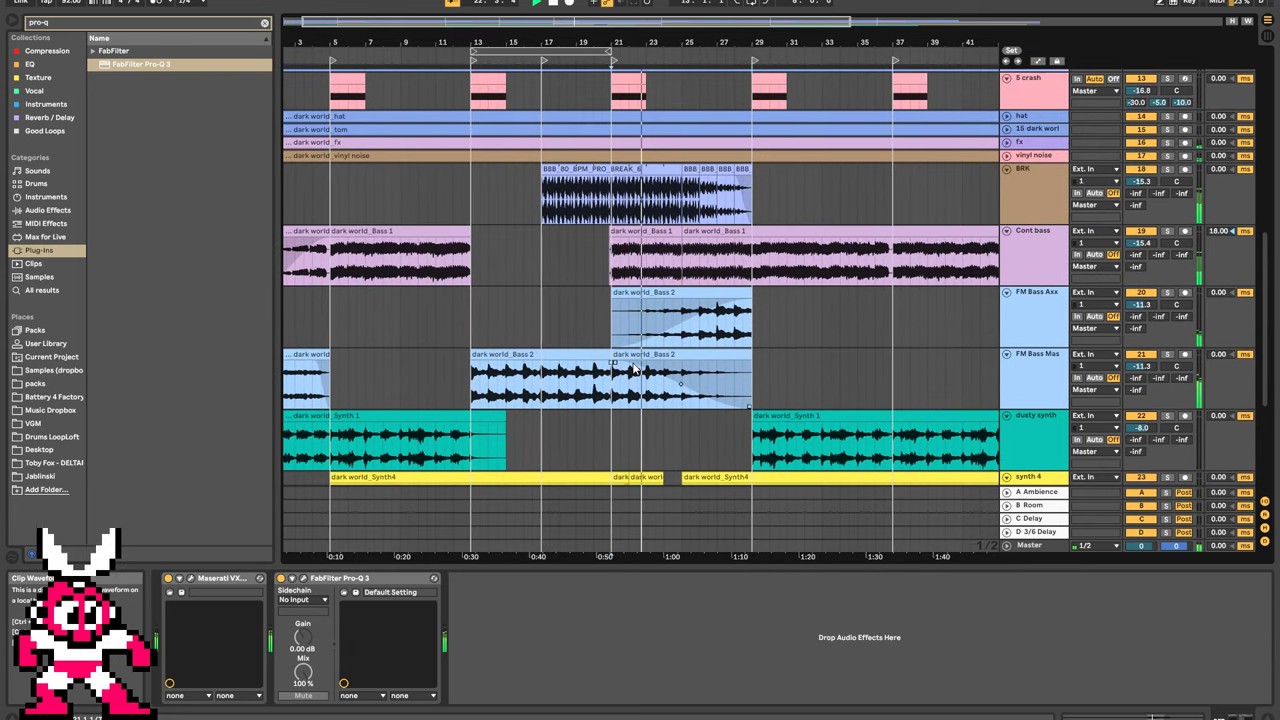
pyautogui.scroll(-5, 633, 370)
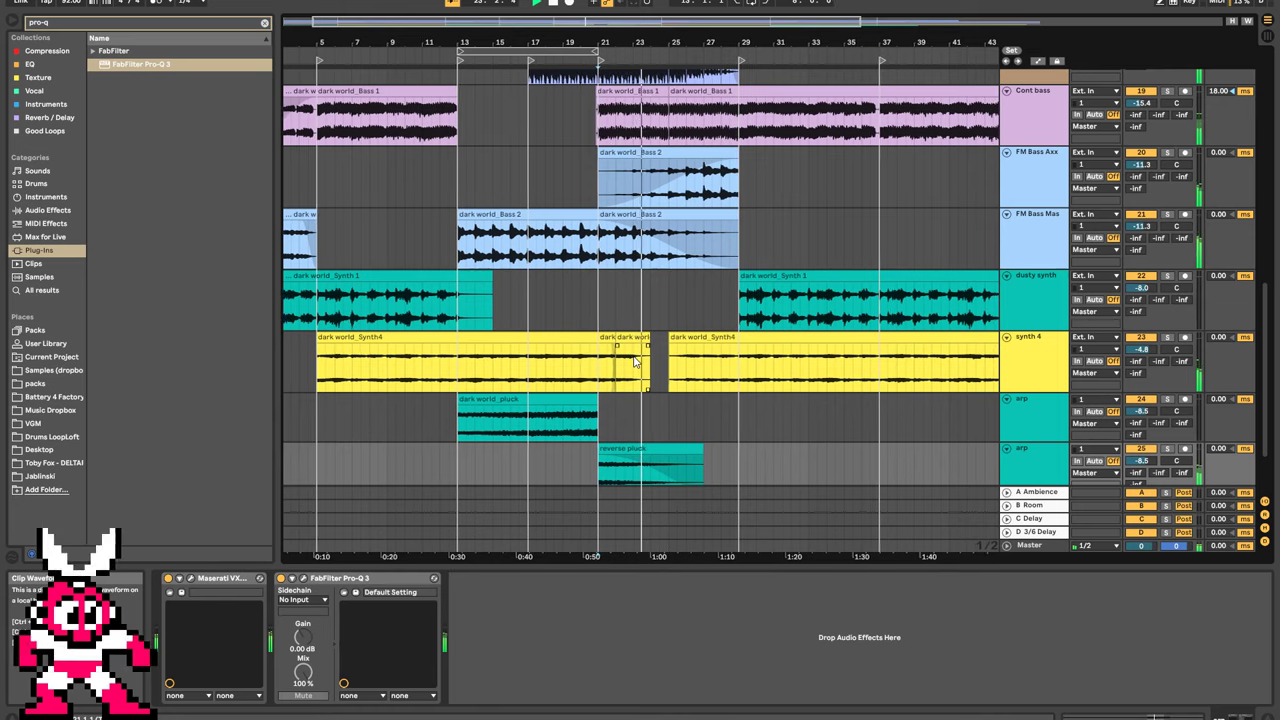
pyautogui.scroll(-3, 598, 432)
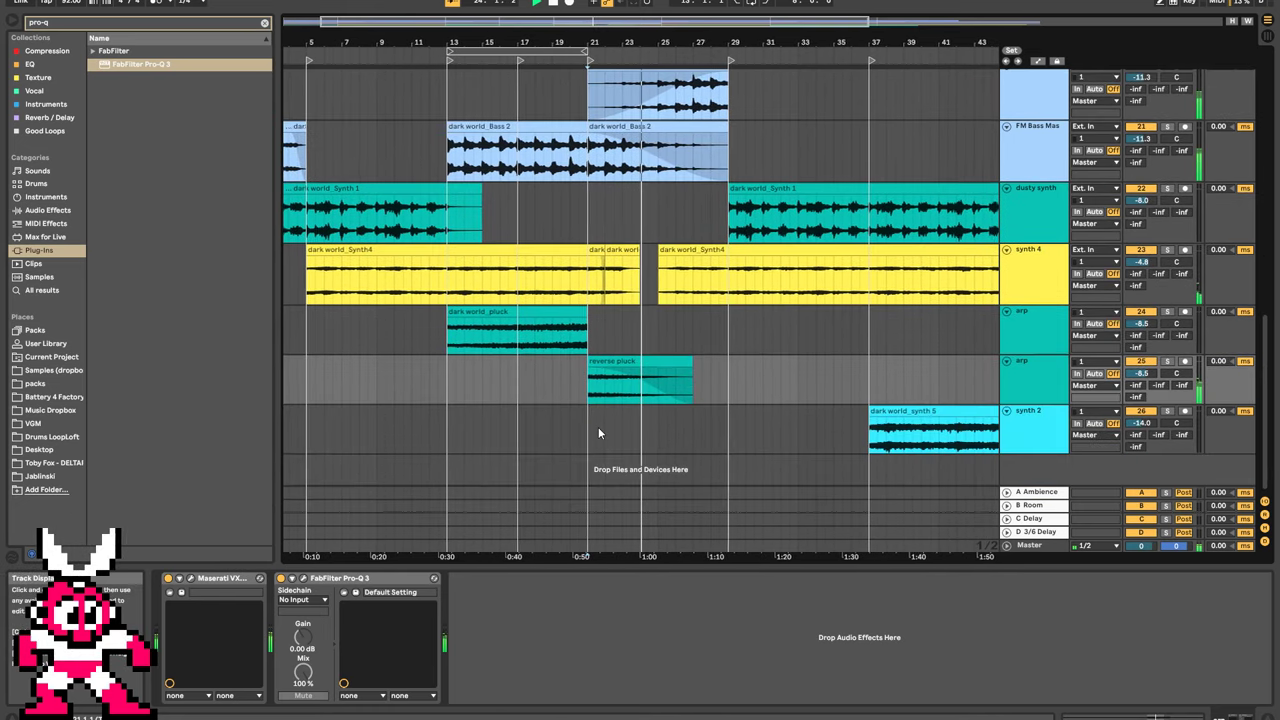
pyautogui.doubleClick(624, 362)
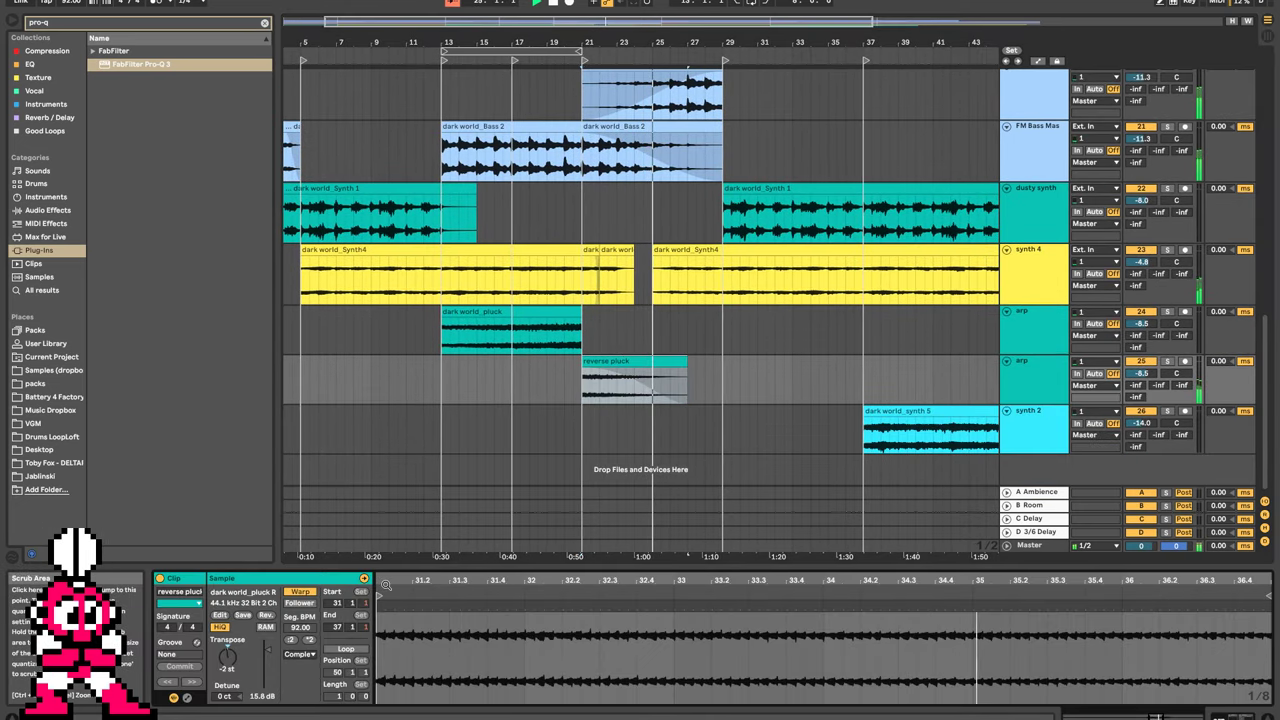
pyautogui.press('space')
pyautogui.press('space')
pyautogui.press('space')
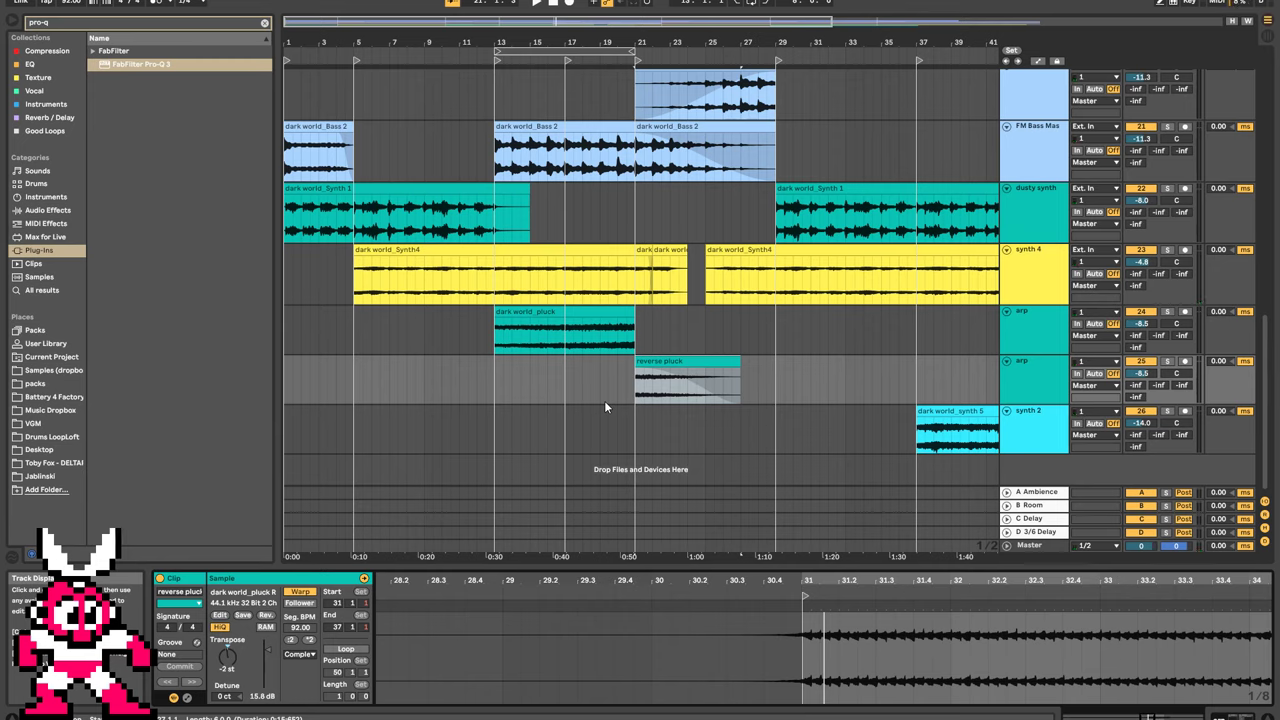
pyautogui.click(605, 404)
pyautogui.press('space')
pyautogui.click(1053, 340)
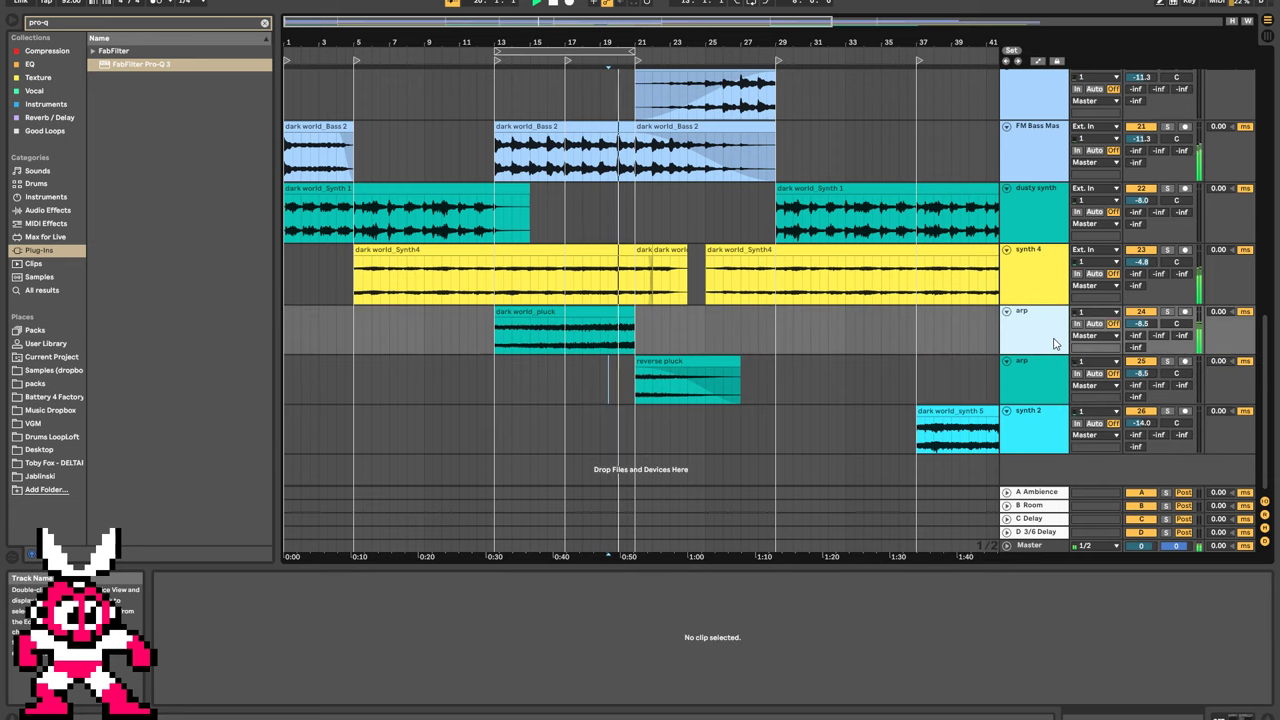
pyautogui.press('space')
pyautogui.click(613, 366)
# Duplicate the pluck clip to bar 21 and move the reverse pluck clip to bar 13 on the arp tracks.
pyautogui.click(587, 313)
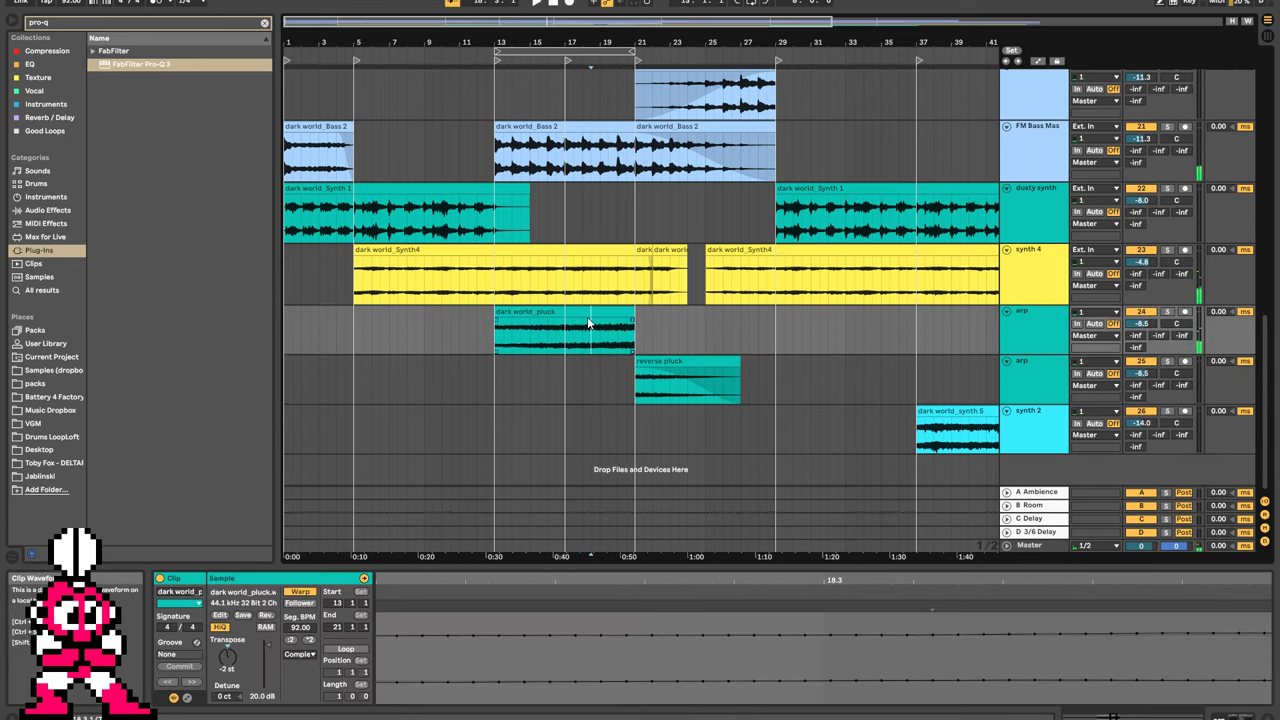
pyautogui.hotkey('ctrl', 'd')
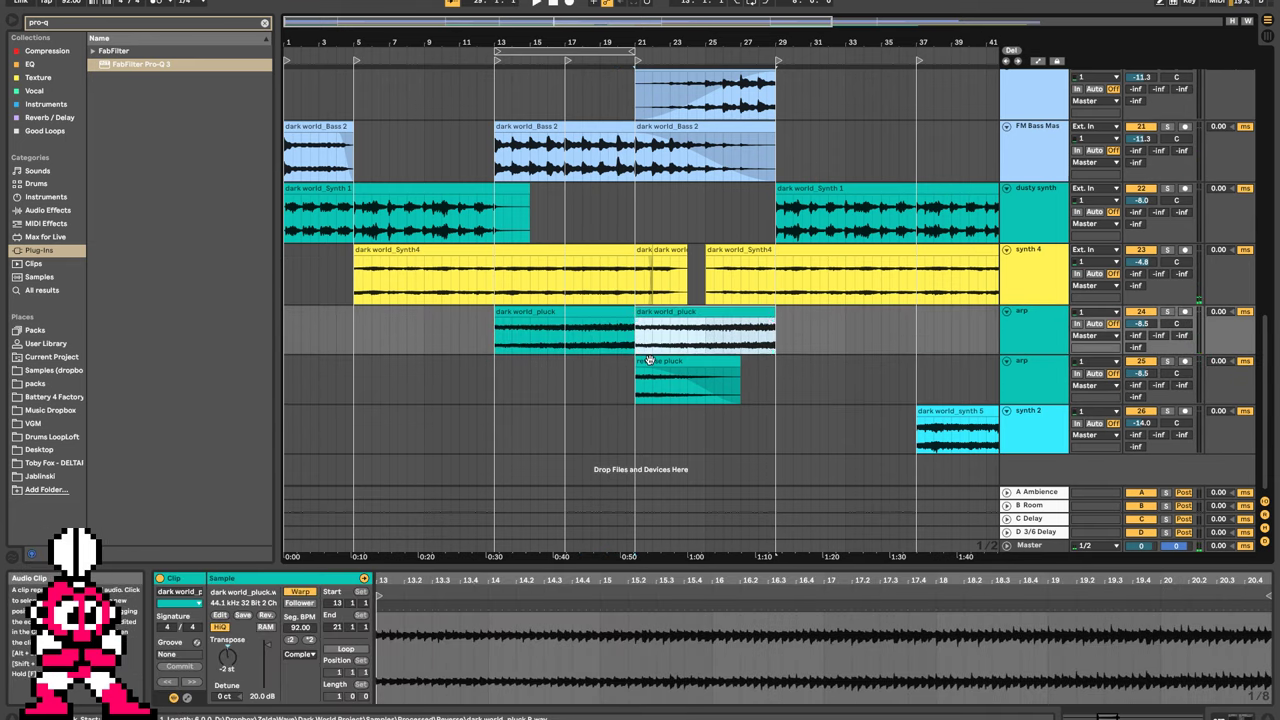
pyautogui.moveTo(647, 366); pyautogui.dragTo(512, 368)
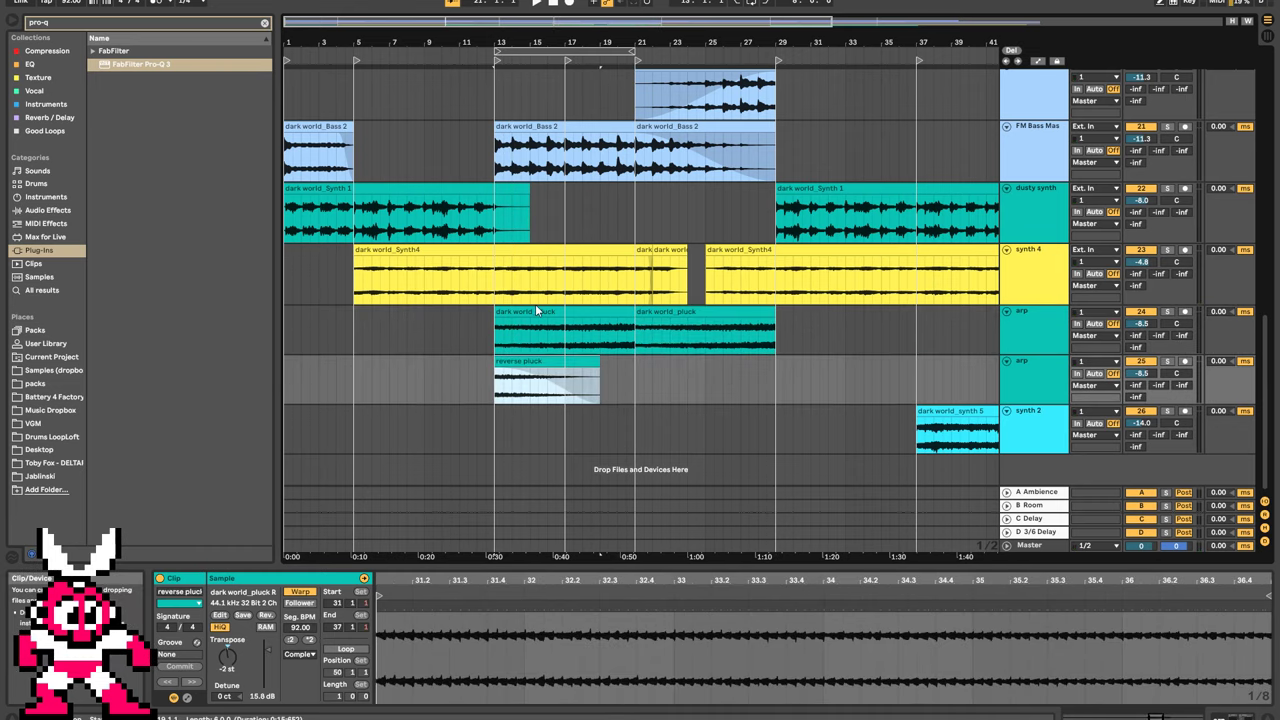
# Deactivate the pluck clip at bar 13, extend the reverse pluck below it to bar 21, and remove its fade-out.
pyautogui.click(535, 310)
pyautogui.press('0')
pyautogui.press('space')
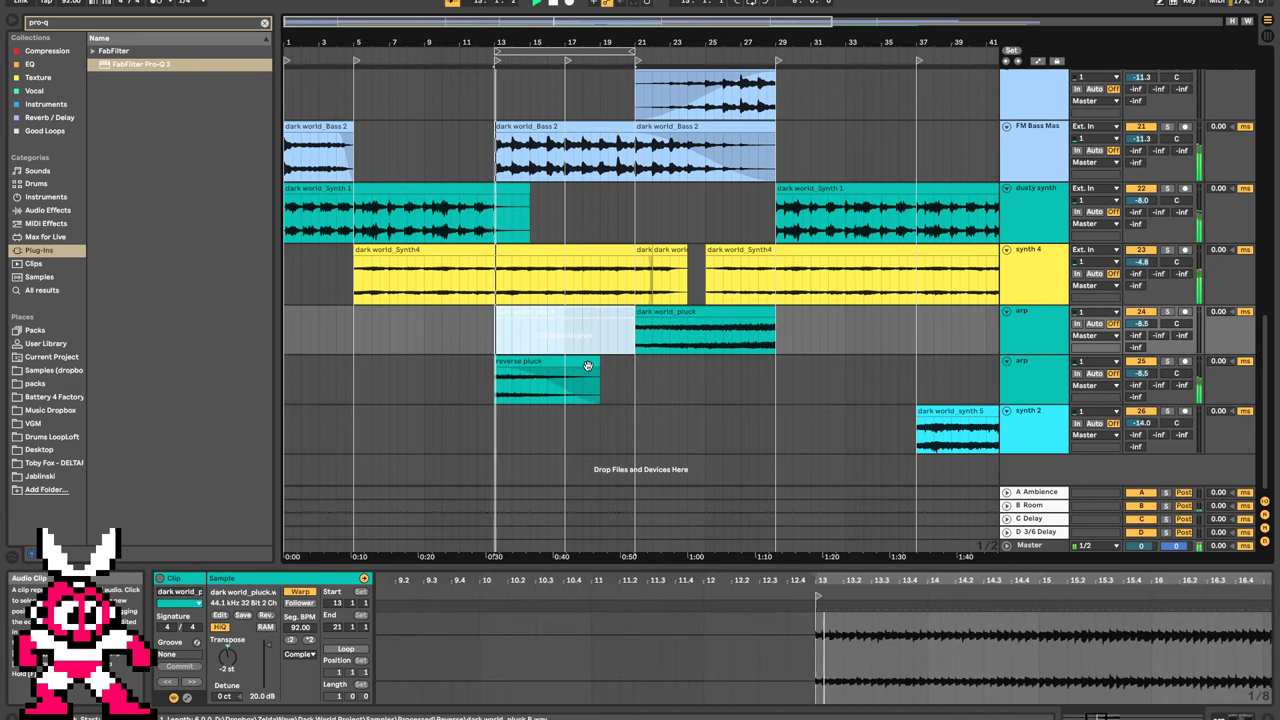
pyautogui.moveTo(599, 362); pyautogui.dragTo(636, 363)
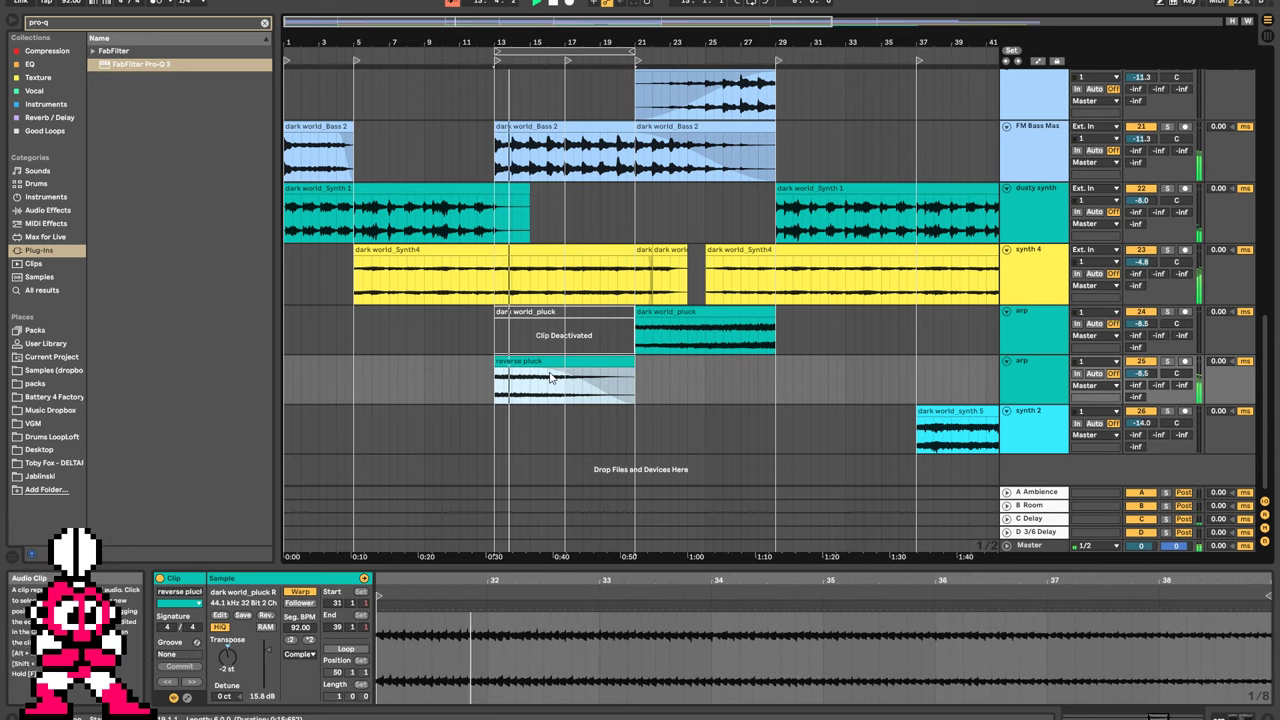
pyautogui.click(672, 377)
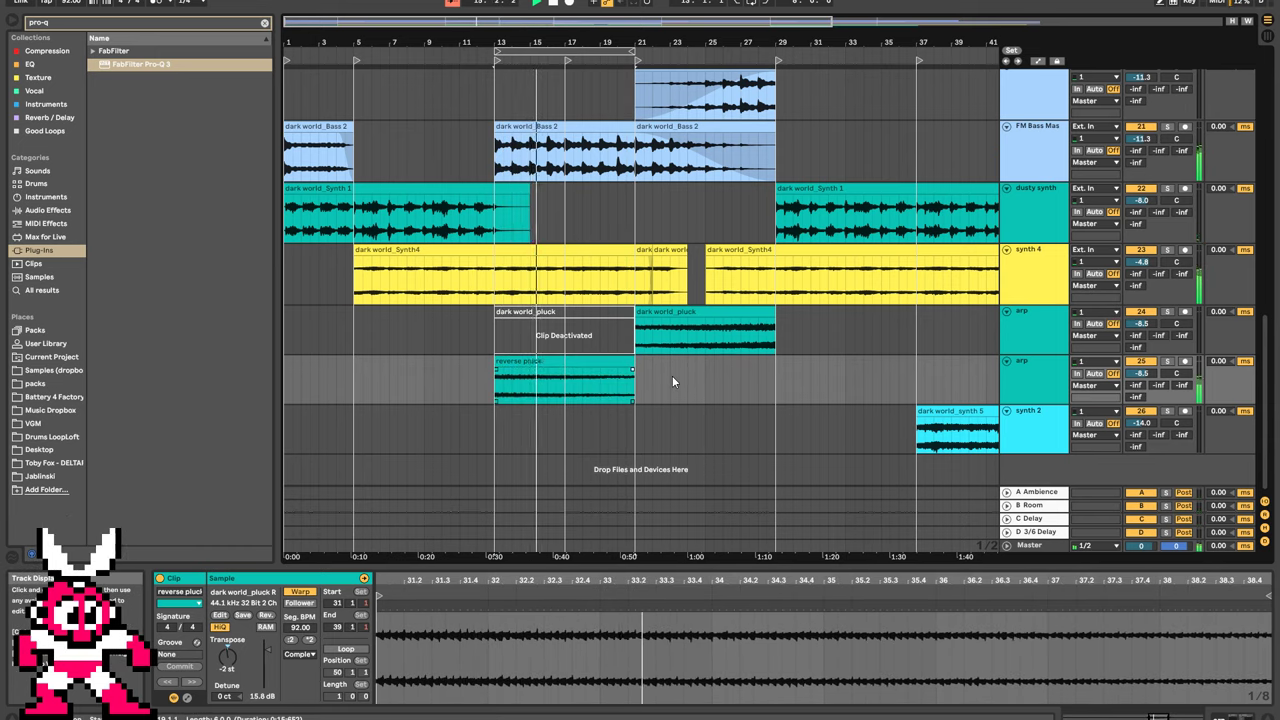
pyautogui.click(574, 360)
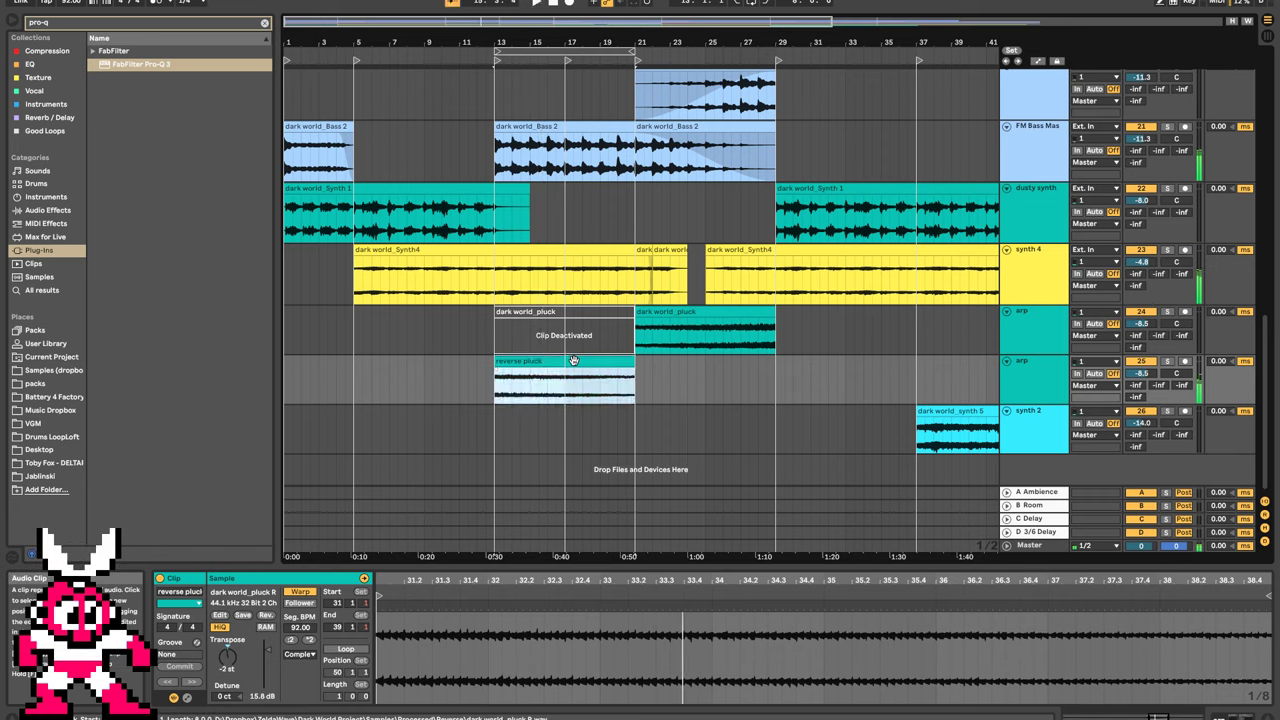
# Reverse the arp clips at bars 13 and 21, and fade the second one out from about bar 25 to 29.
pyautogui.click(268, 615)
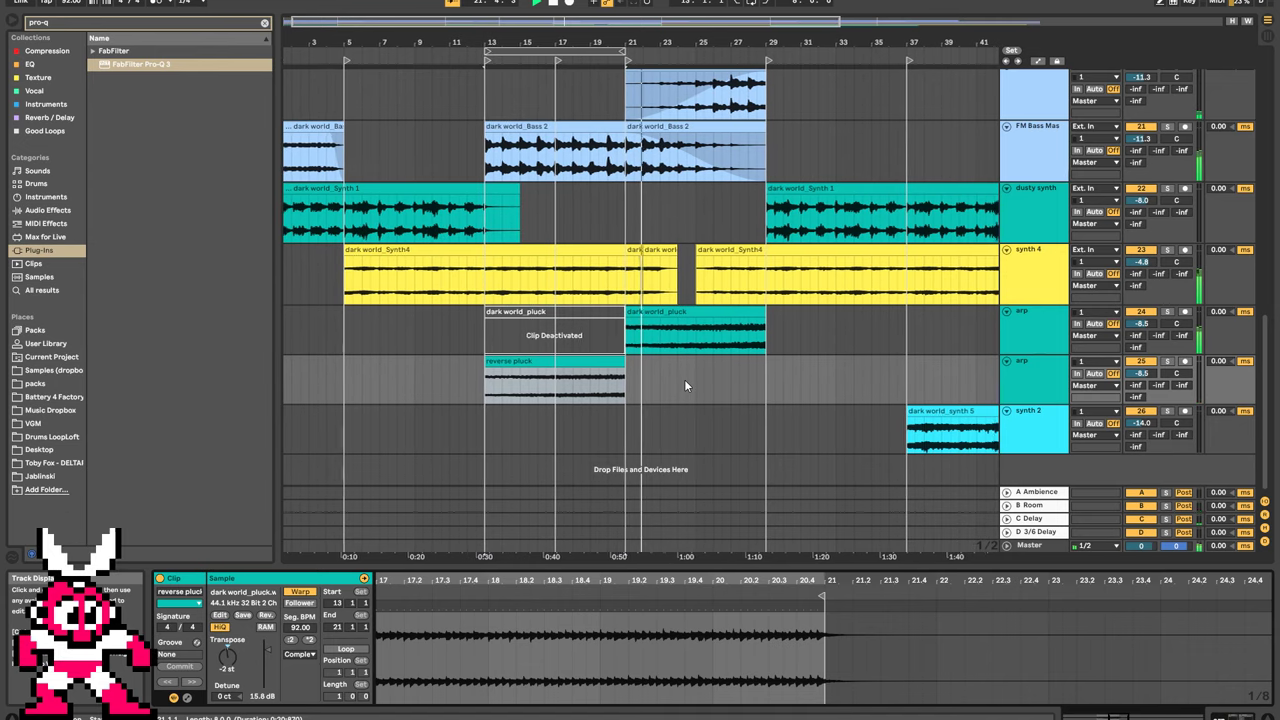
pyautogui.click(688, 341)
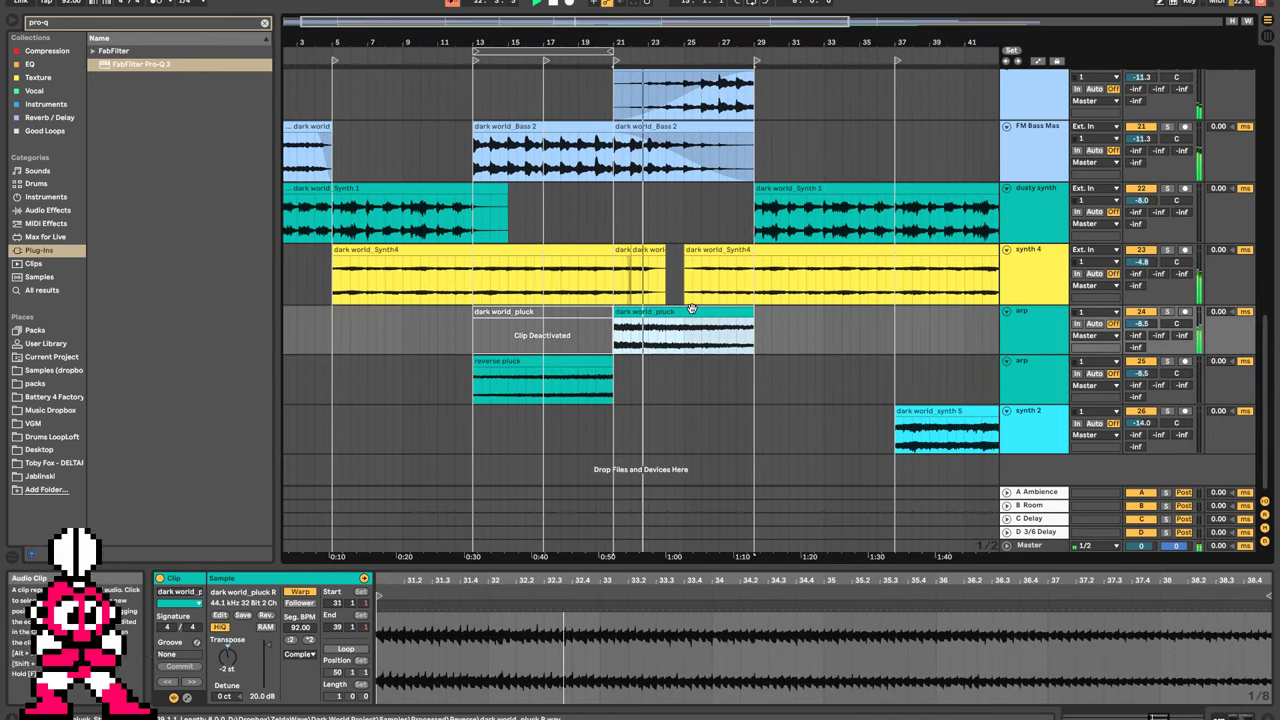
pyautogui.click(598, 342)
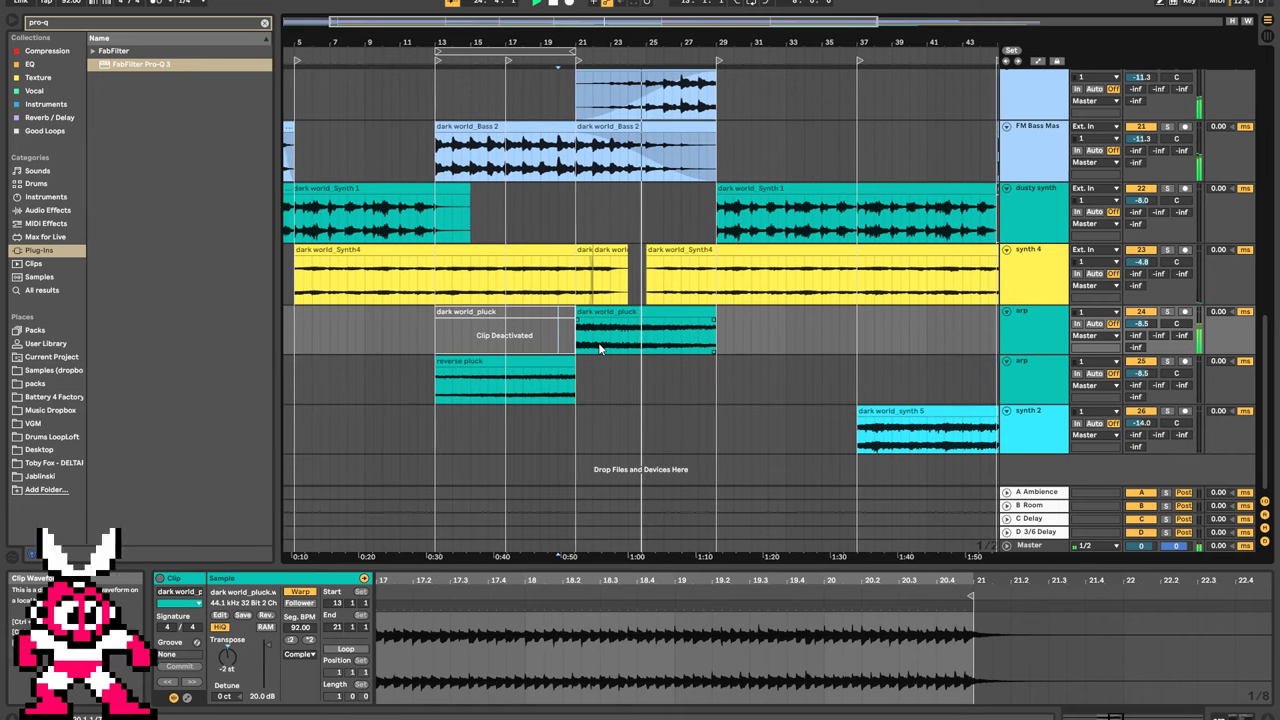
pyautogui.moveTo(701, 316); pyautogui.dragTo(631, 323)
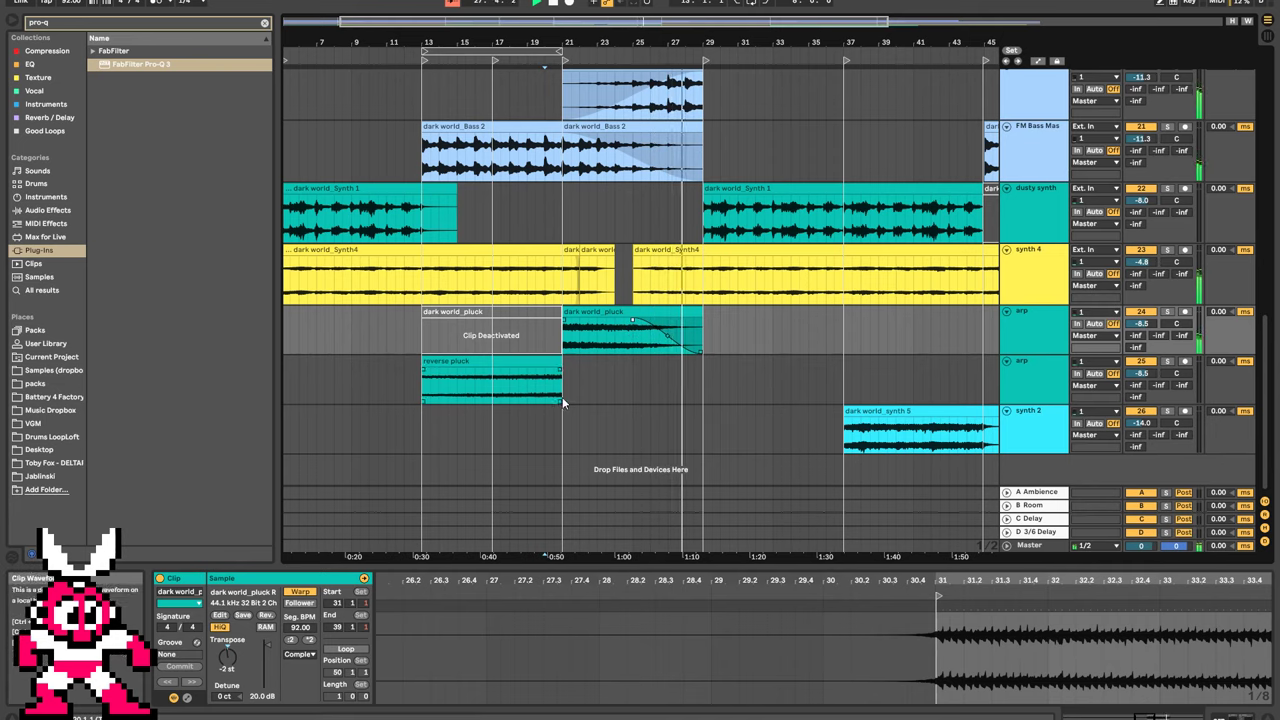
# Undo the rearrangement of the pluck and reverse pluck clips and replay from bar 14.
pyautogui.click(623, 382)
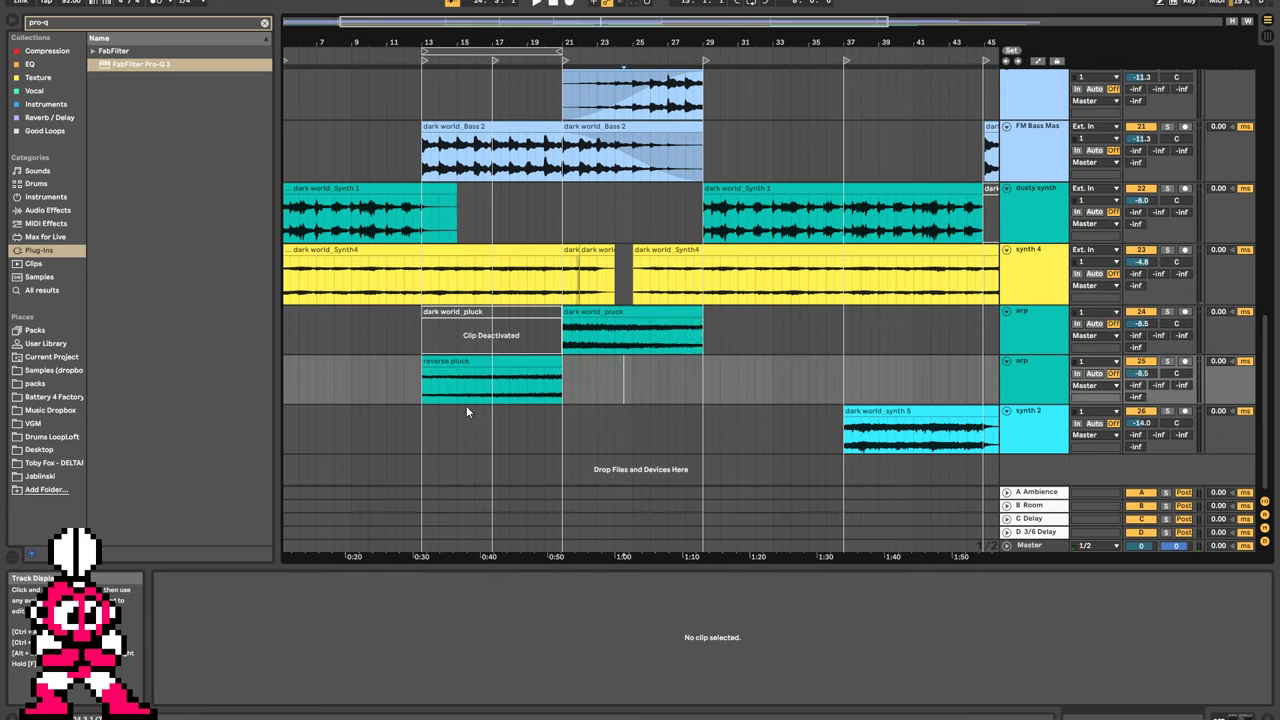
pyautogui.hotkey('ctrl', 'z')
pyautogui.hotkey('ctrl', 'z')
pyautogui.hotkey('ctrl', 'z')
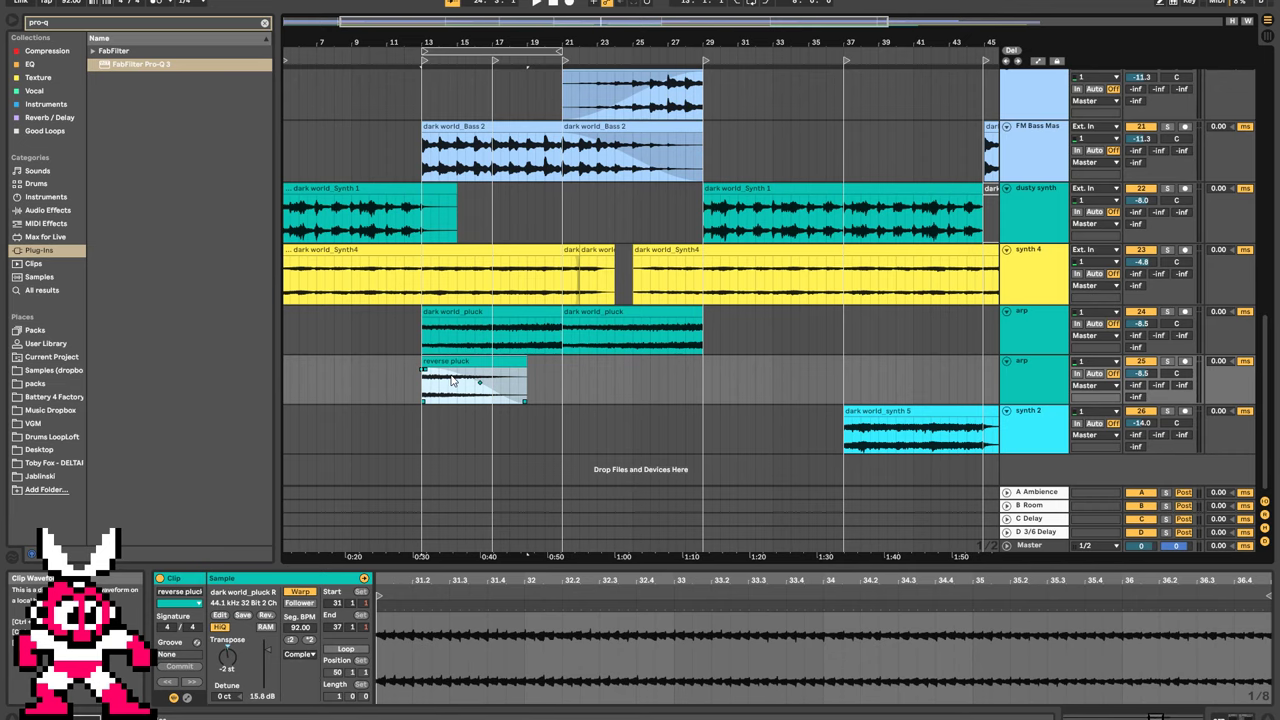
pyautogui.click(436, 384)
pyautogui.press('space')
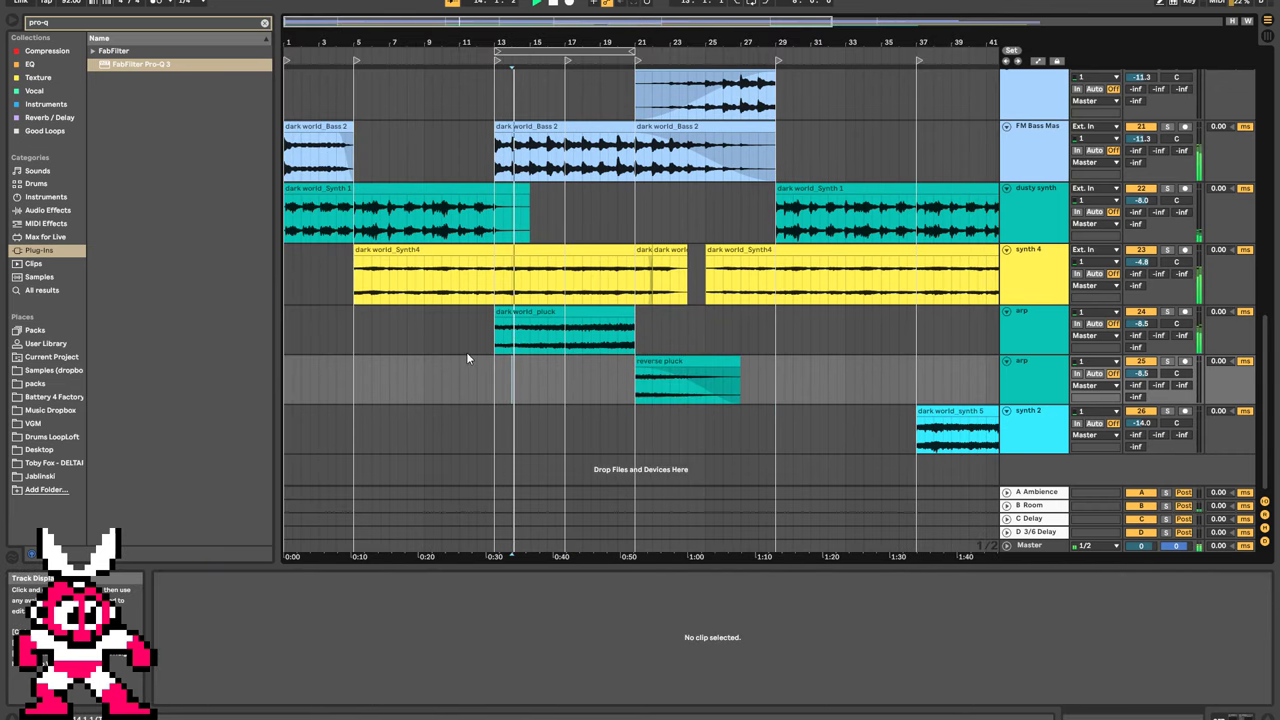
# Split the pluck clip at bar 17 and cut out its first half from bar 13 to 17.
pyautogui.click(533, 337)
pyautogui.click(566, 339)
pyautogui.hotkey('ctrl', 'e')
pyautogui.click(552, 314)
pyautogui.hotkey('ctrl', 'x')
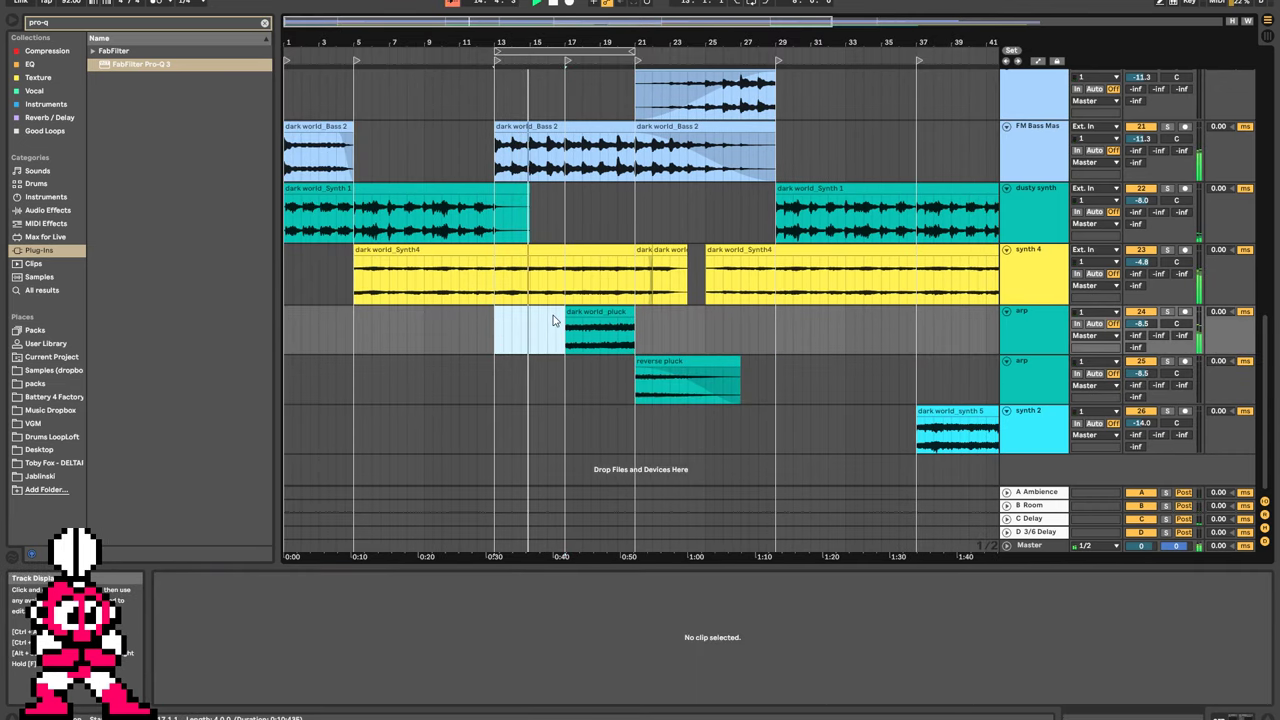
# Paste the cut pluck half onto the lower arp track at bar 13 and extend it to the reverse pluck at bar 21.
pyautogui.press('Down')
pyautogui.hotkey('ctrl', 'v')
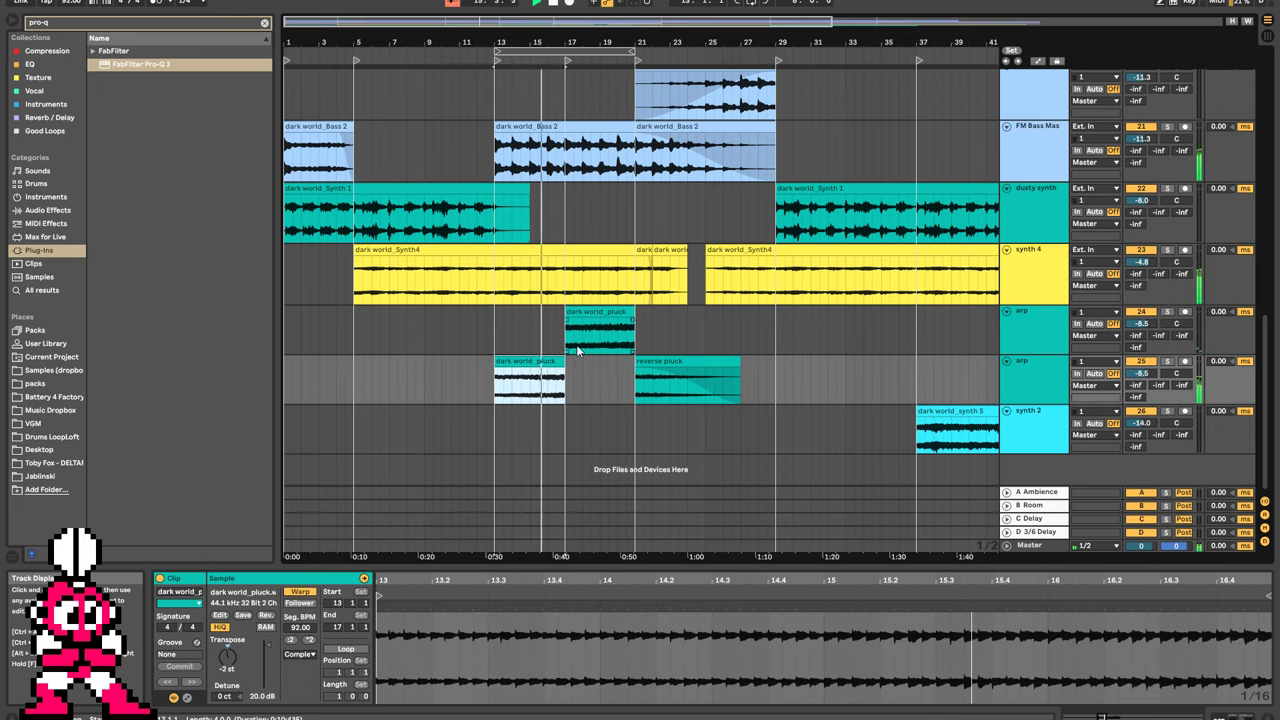
pyautogui.moveTo(564, 370); pyautogui.dragTo(624, 376)
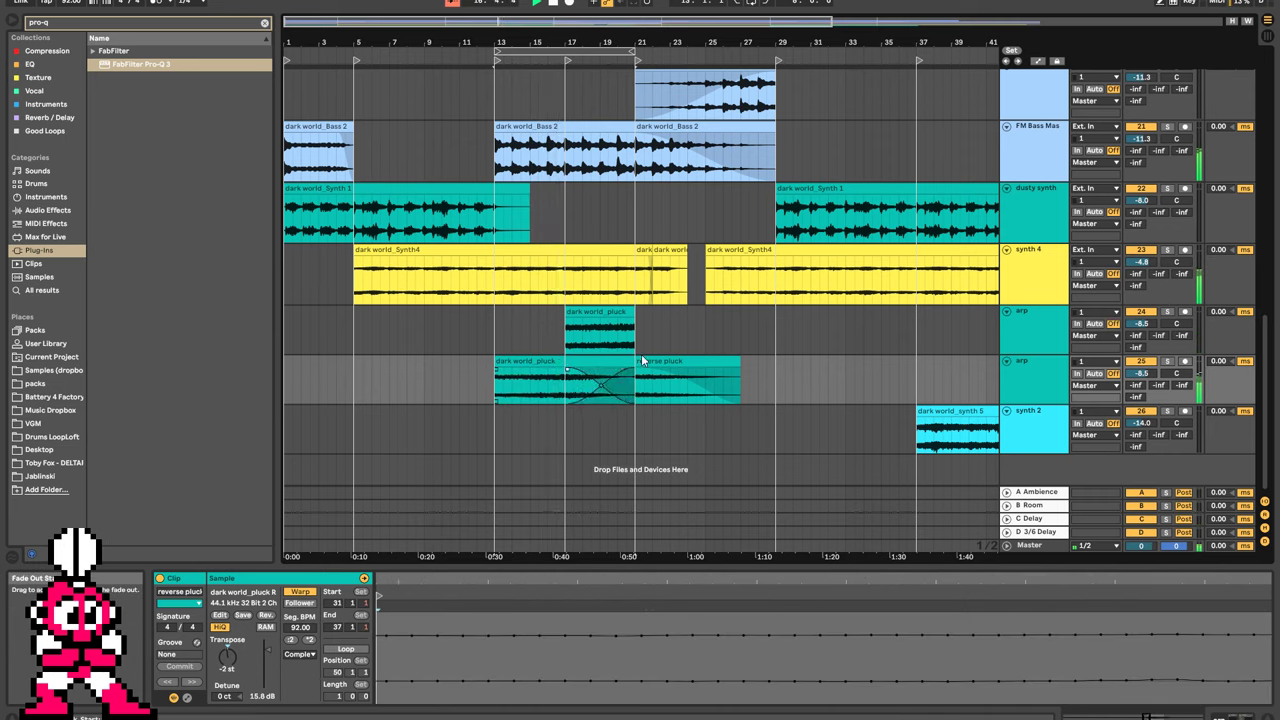
# Undo the lower pluck clip's extension to bar 21, and fade the upper pluck clip in from bar 17 to about bar 20.
pyautogui.hotkey('ctrl', 'z')
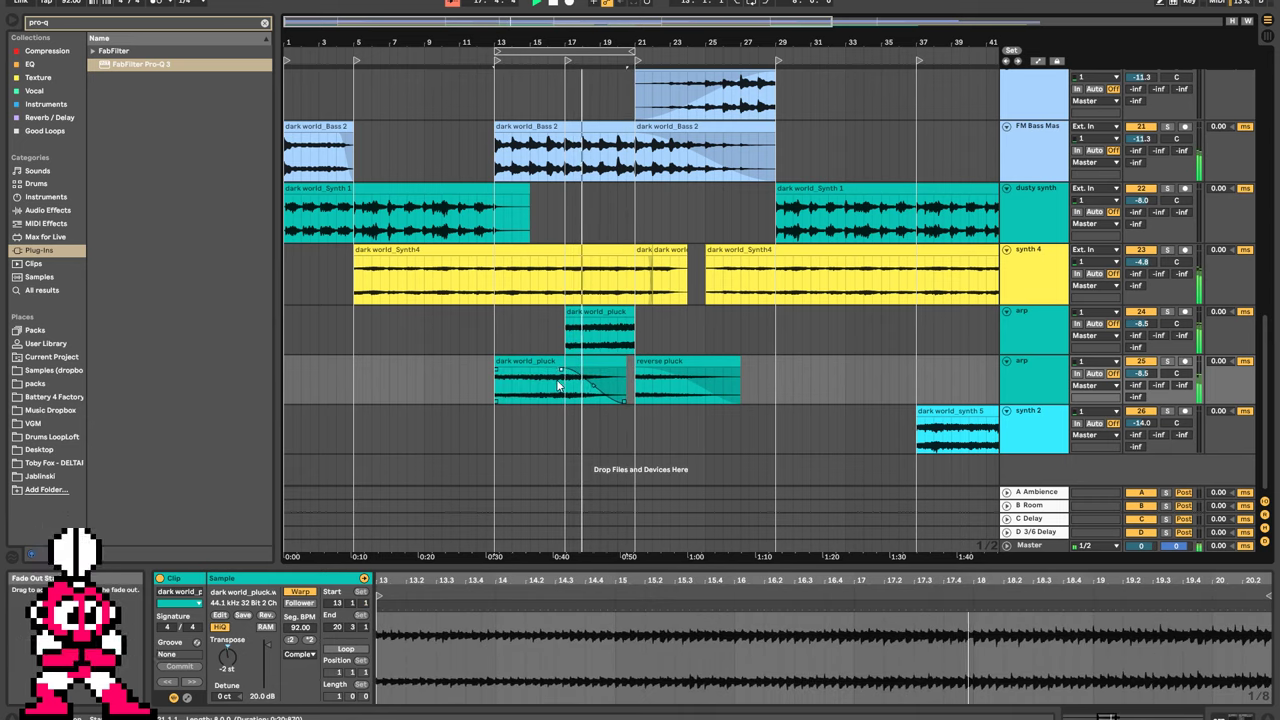
pyautogui.moveTo(567, 314); pyautogui.dragTo(616, 337)
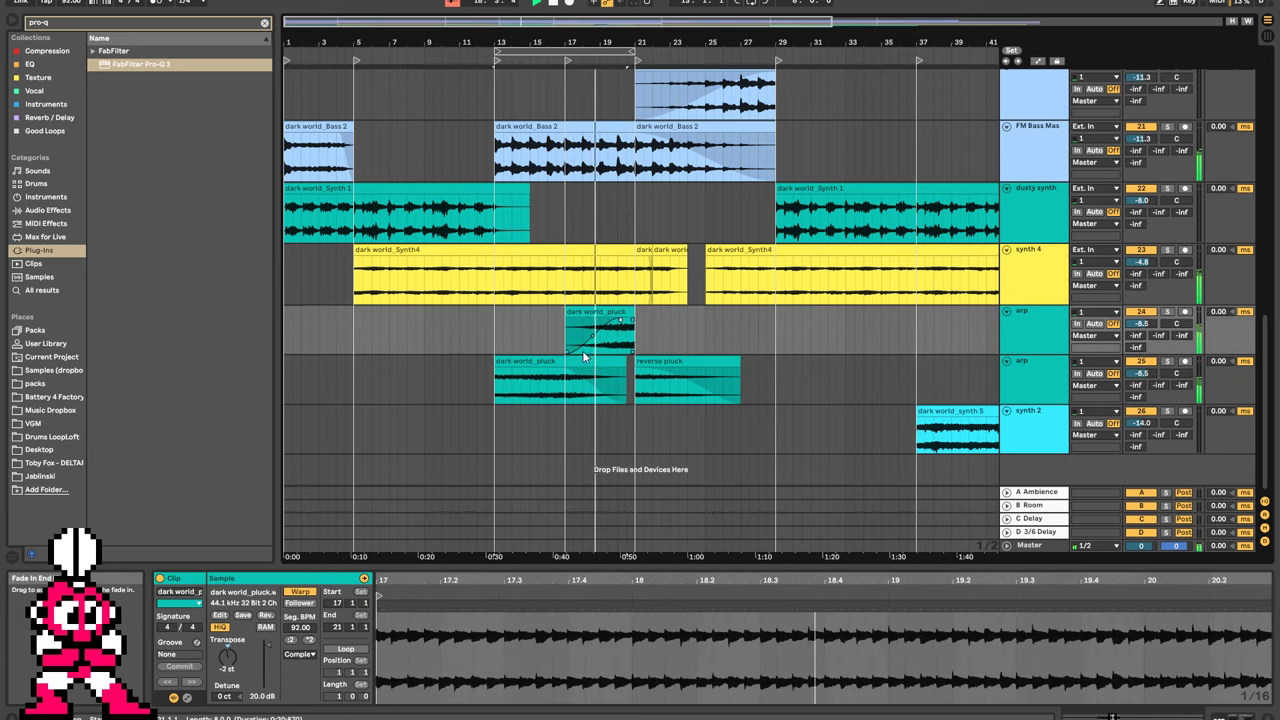
pyautogui.click(566, 374)
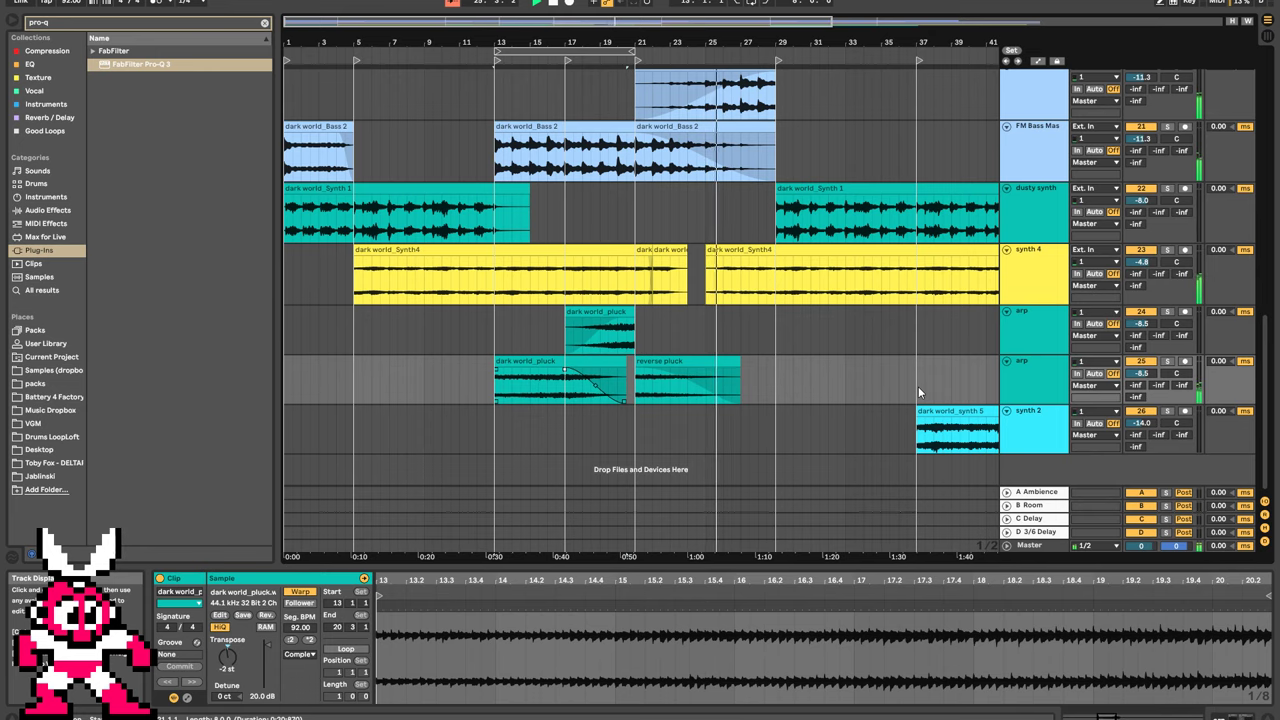
# Delete the kick and snare audio from bar 25 to about bar 28.5, closing the snare's drum plug-in window.
pyautogui.scroll(3, 727, 140)
pyautogui.scroll(5, 720, 160)
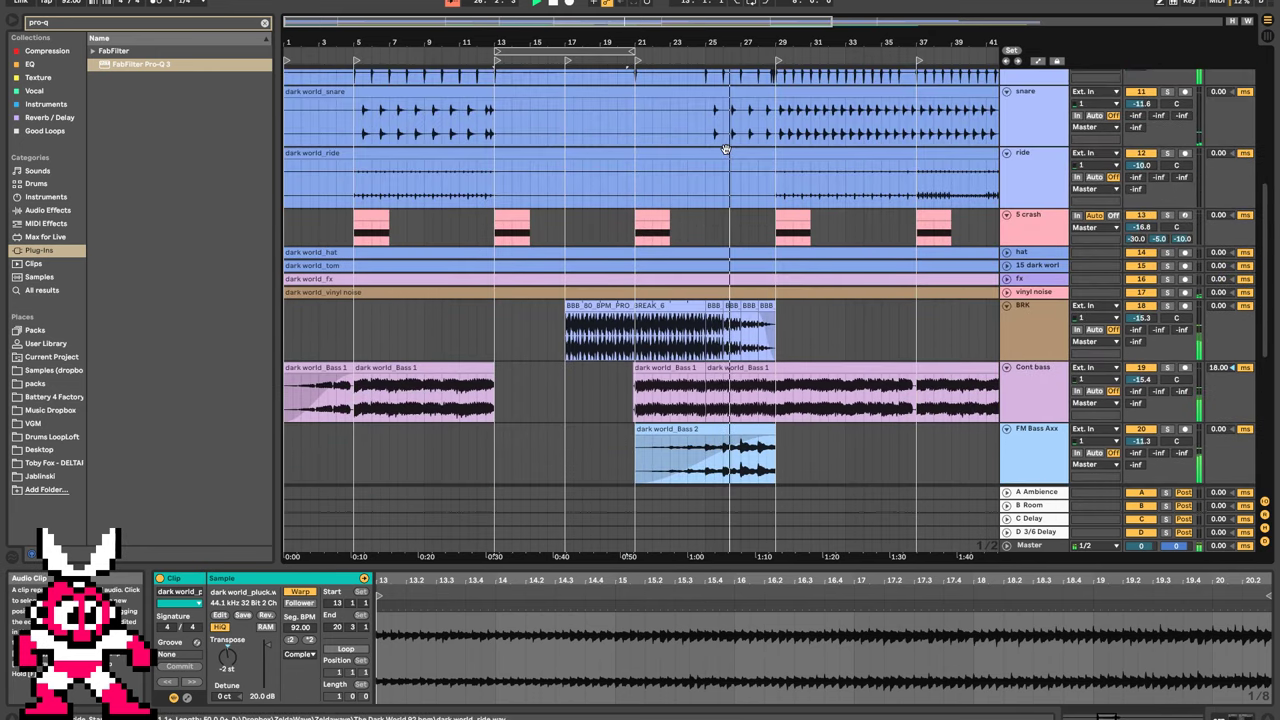
pyautogui.click(695, 188)
pyautogui.moveTo(706, 175); pyautogui.dragTo(762, 250)
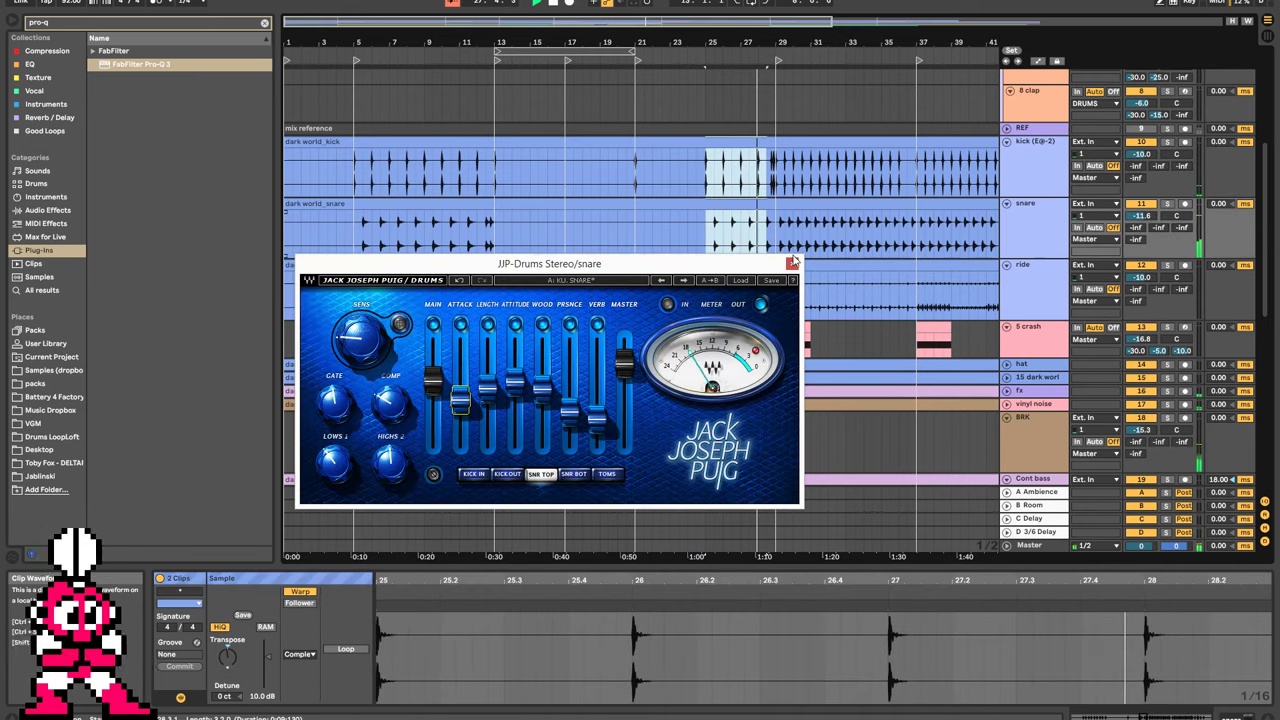
pyautogui.click(791, 263)
pyautogui.press('Delete')
pyautogui.click(690, 240)
pyautogui.press('space')
pyautogui.press('space')
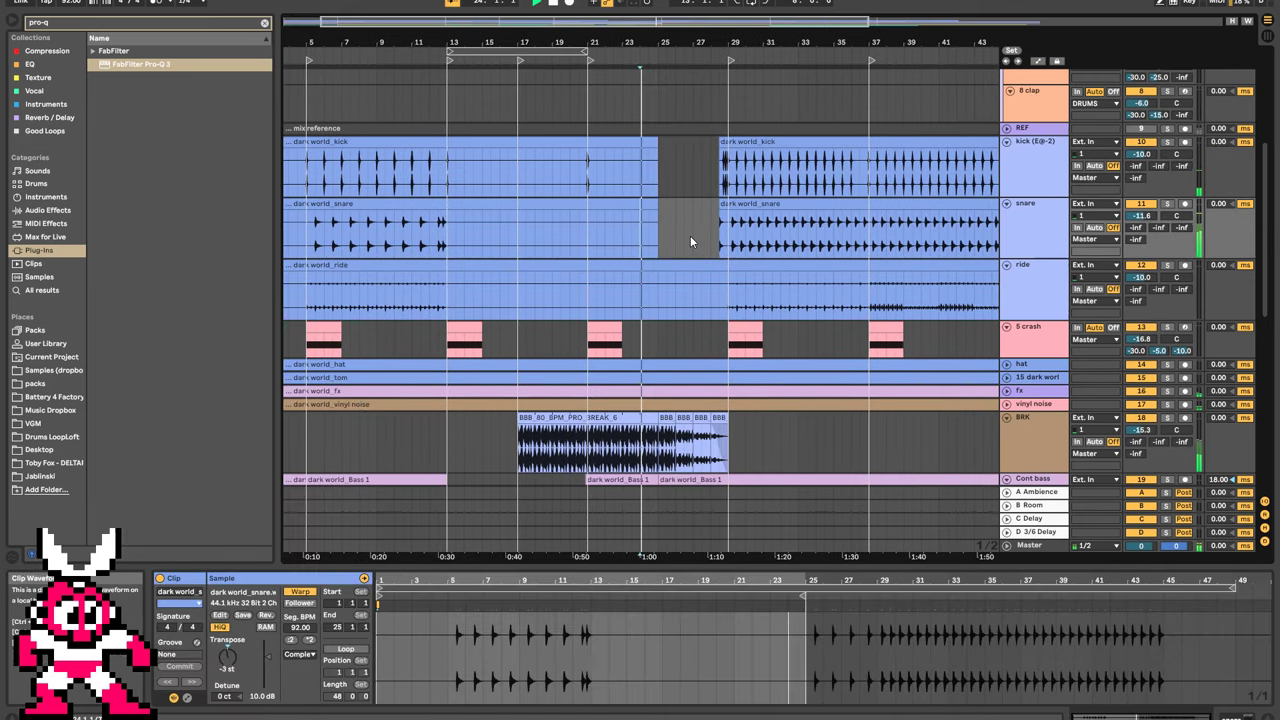
# Extend the break clip starting at bar 25 on the BRK track to bar 29, replacing the faded slices.
pyautogui.scroll(-3, 654, 223)
pyautogui.scroll(3, 656, 226)
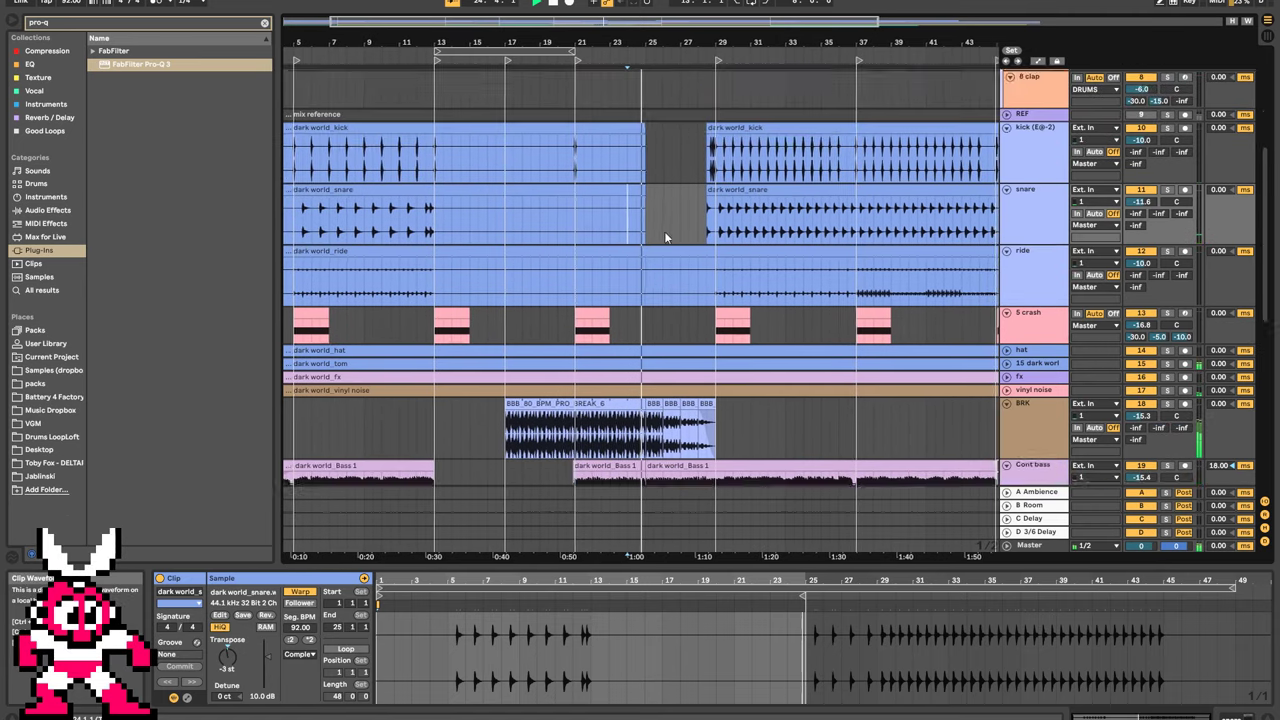
pyautogui.scroll(-4, 668, 236)
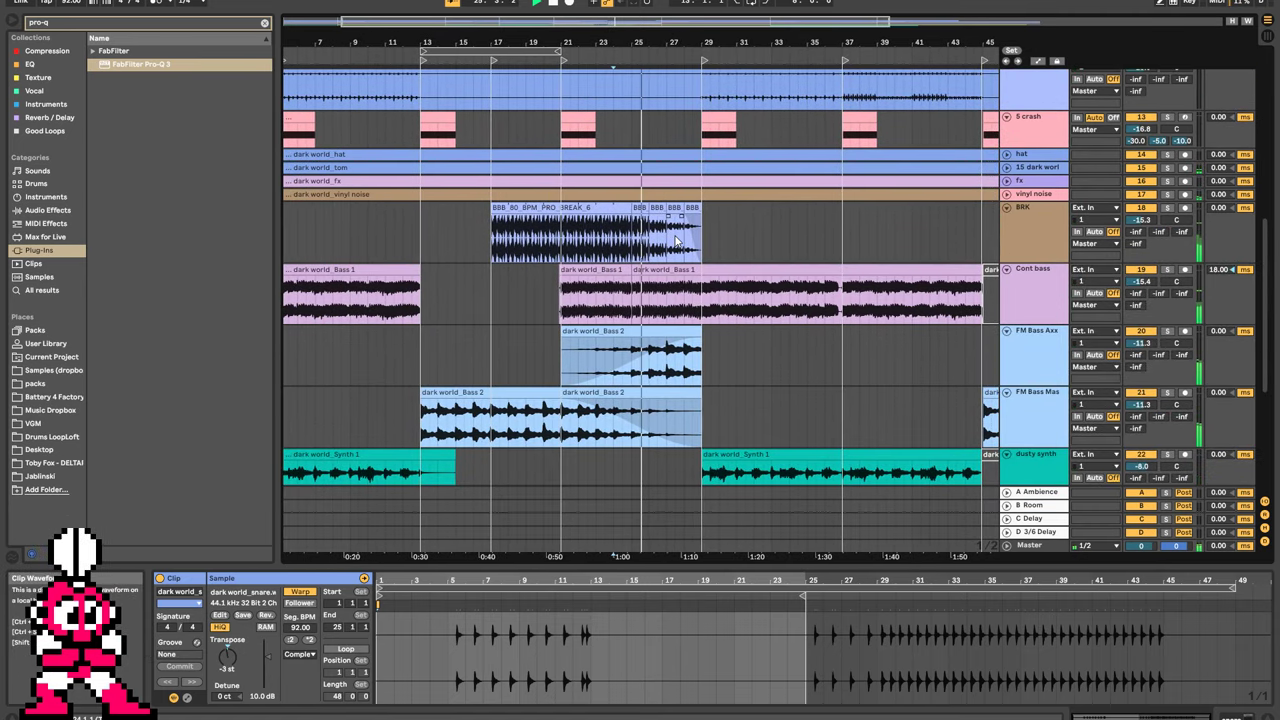
pyautogui.scroll(2, 674, 235)
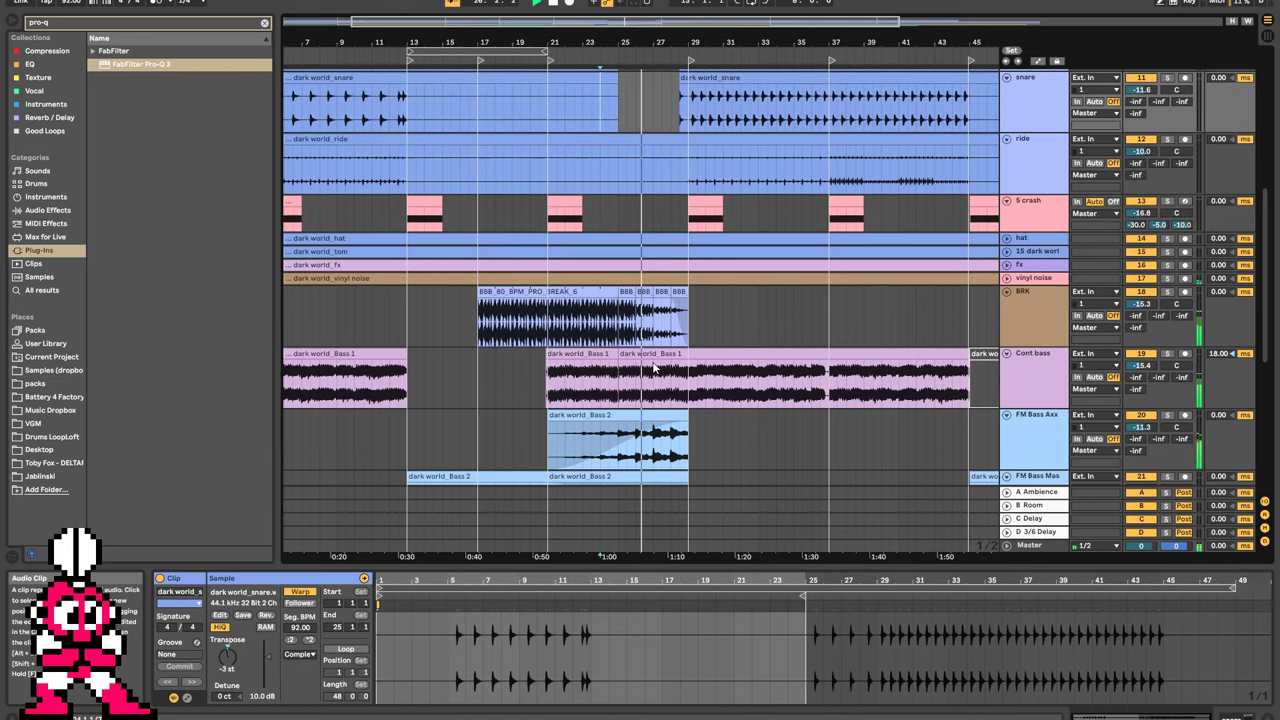
pyautogui.click(621, 296)
pyautogui.moveTo(629, 292); pyautogui.dragTo(682, 292)
pyautogui.scroll(3, 723, 280)
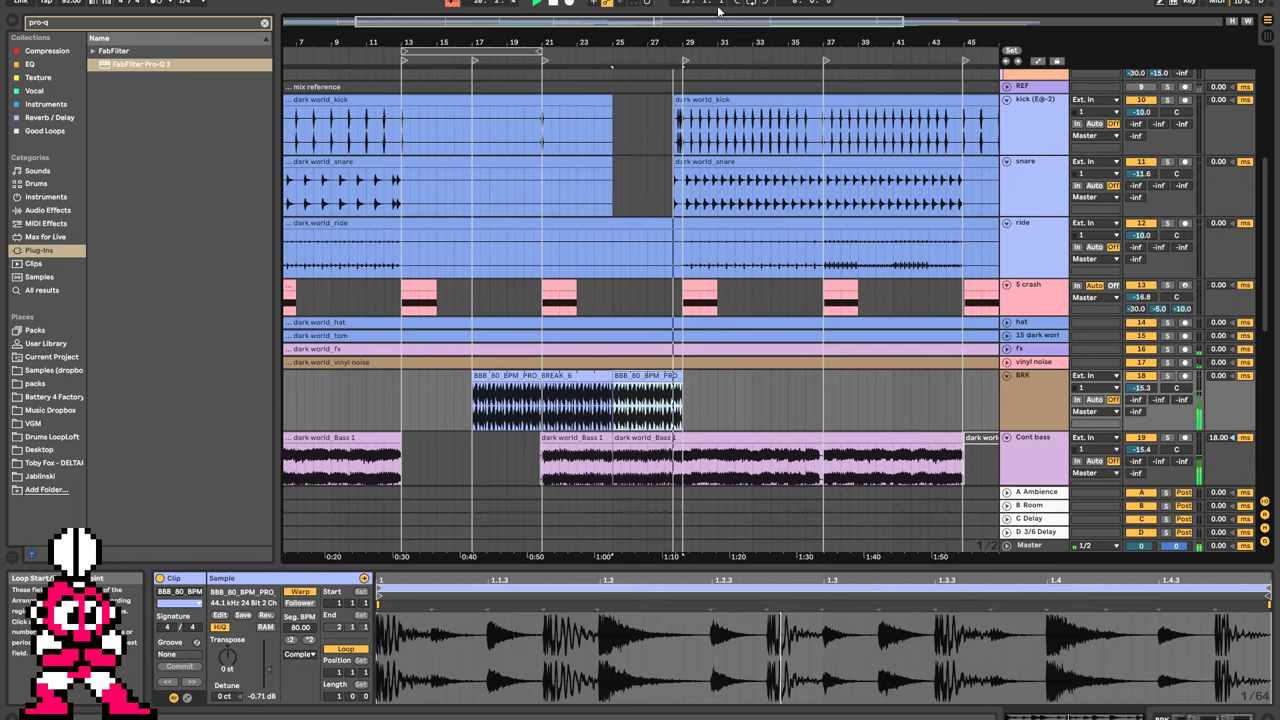
# Replay the section before bar 29 and shorten the break clip so it ends at about 28.4.1.
pyautogui.moveTo(664, 42); pyautogui.dragTo(563, 254)
pyautogui.click(545, 176)
pyautogui.press('space')
pyautogui.press('space')
pyautogui.click(728, 377)
pyautogui.moveTo(733, 377); pyautogui.dragTo(696, 377)
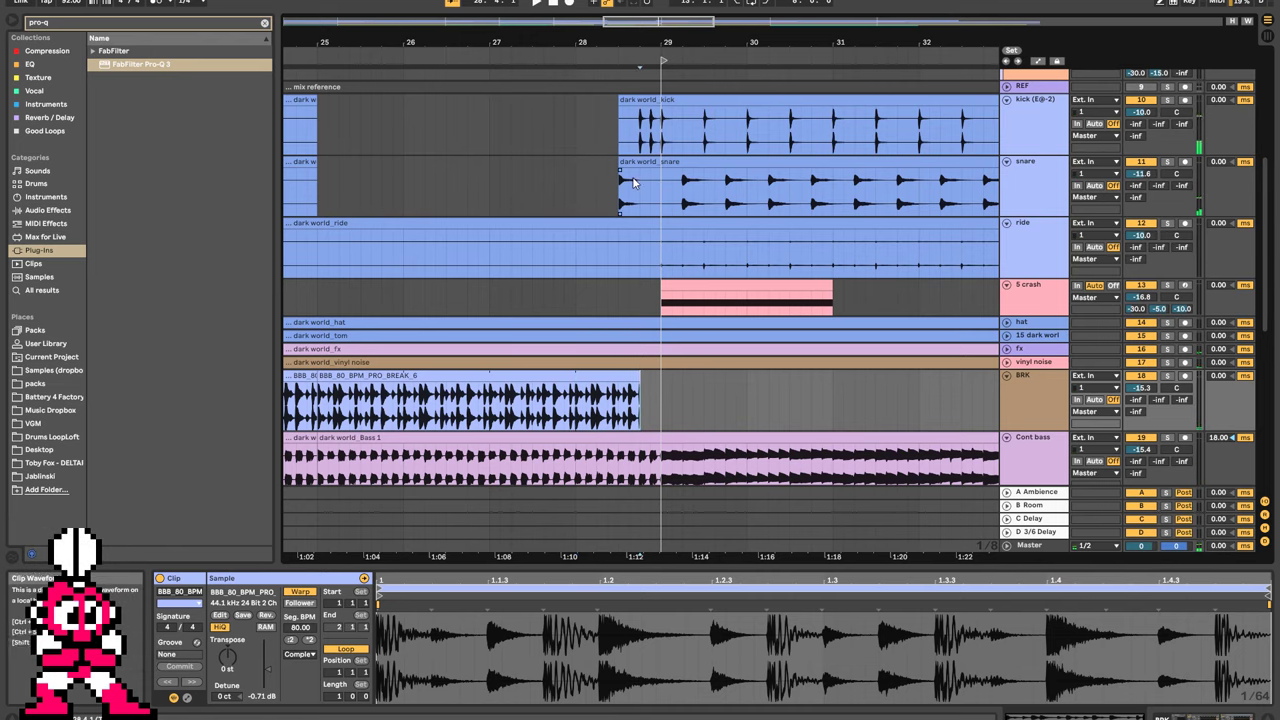
# Delete the start of the snare clip up to about 28.4.1 and replay from about bar 27.
pyautogui.click(632, 182)
pyautogui.press('Delete')
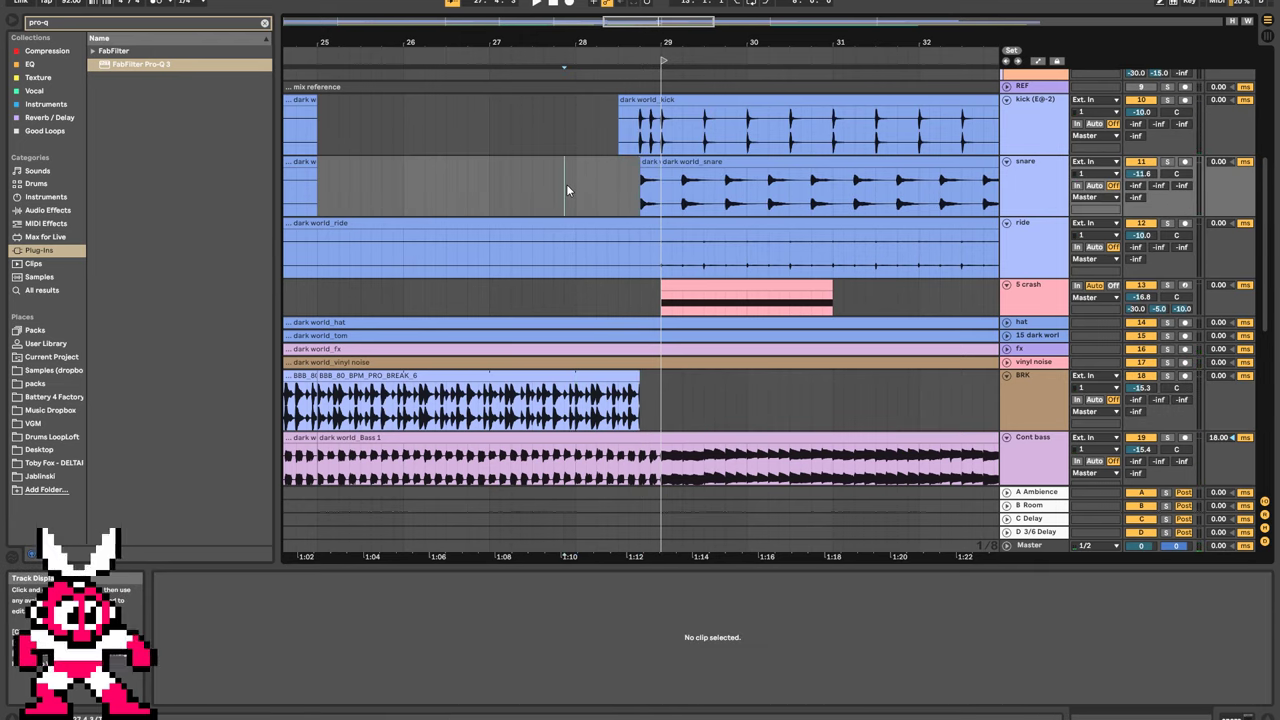
pyautogui.press('space')
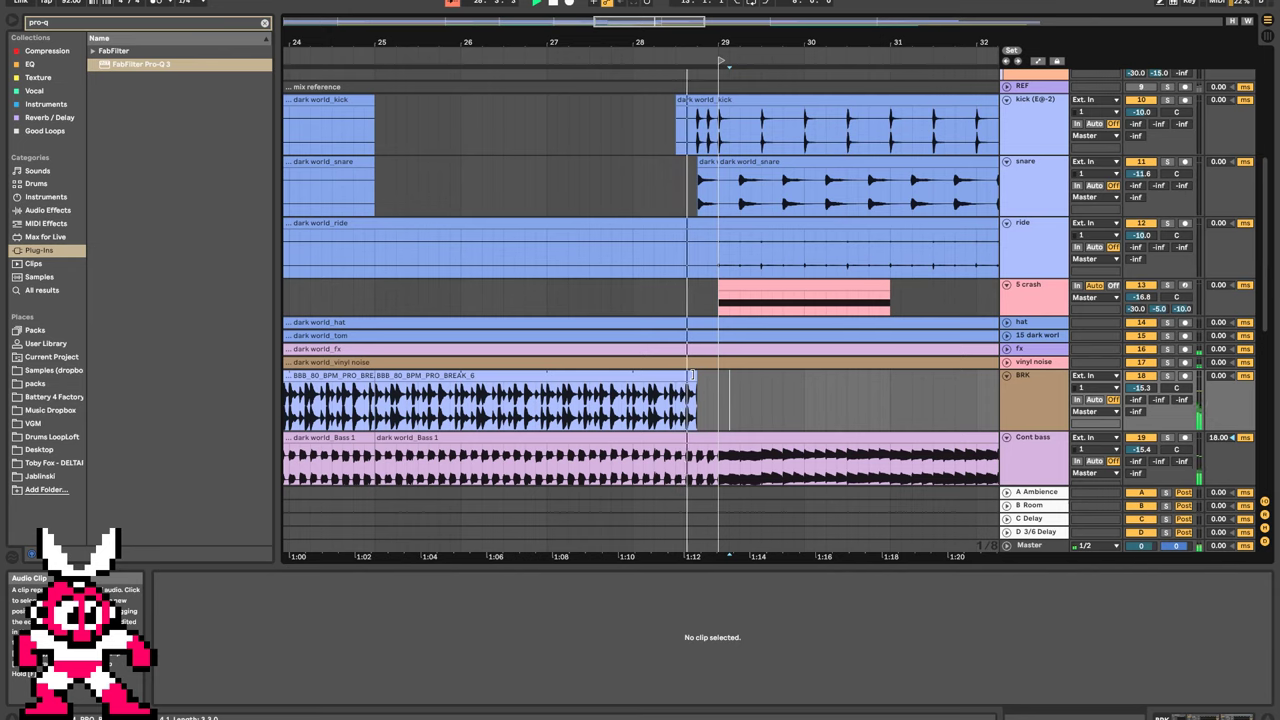
# Extend the end of the break clip to about 28.4.3 and replay from about bar 27.
pyautogui.moveTo(695, 388); pyautogui.dragTo(706, 388)
pyautogui.click(557, 178)
pyautogui.press('space')
pyautogui.press('space')
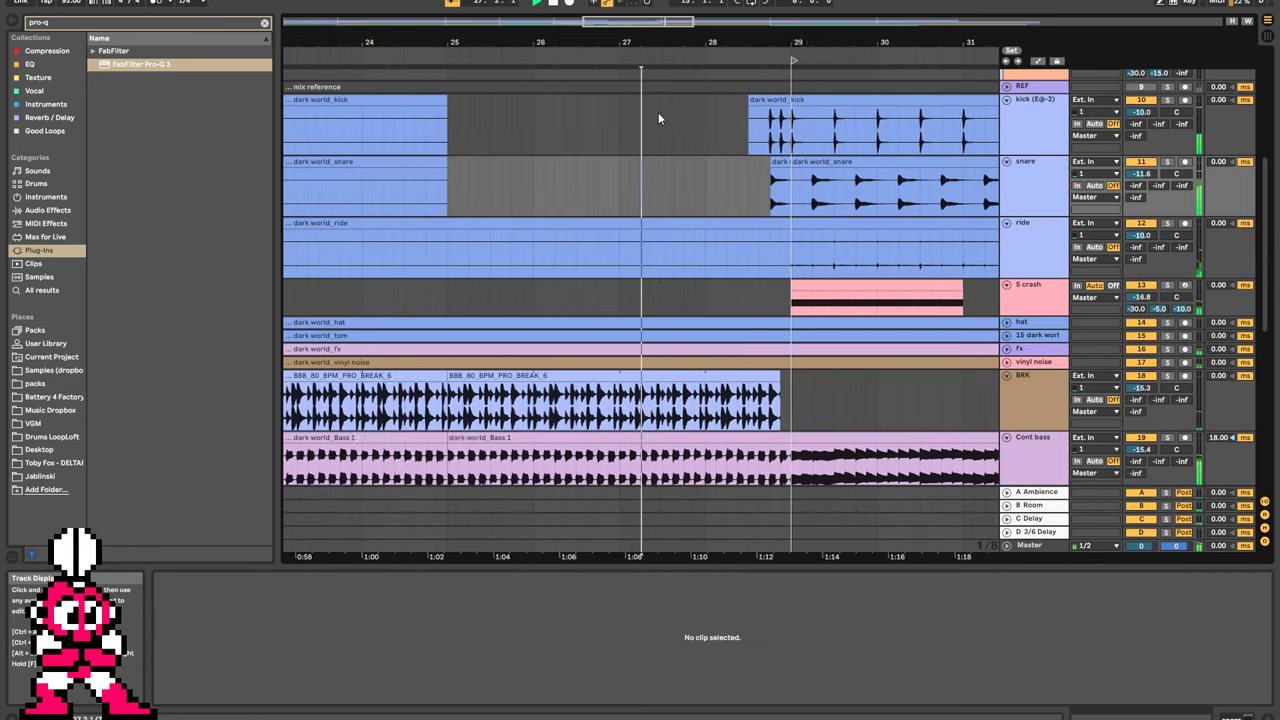
# Delete the kick audio before 28.4.3 and replay from about bar 27.
pyautogui.moveTo(713, 140); pyautogui.dragTo(762, 147)
pyautogui.press('Delete')
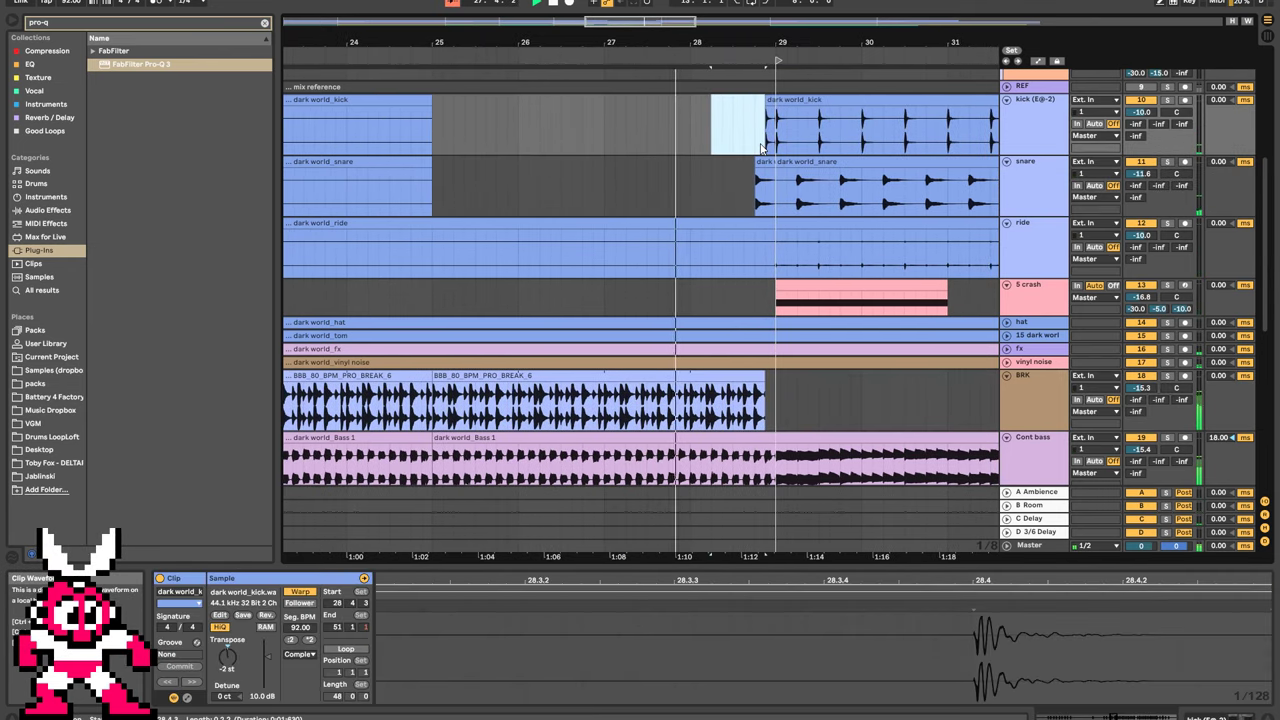
pyautogui.click(658, 153)
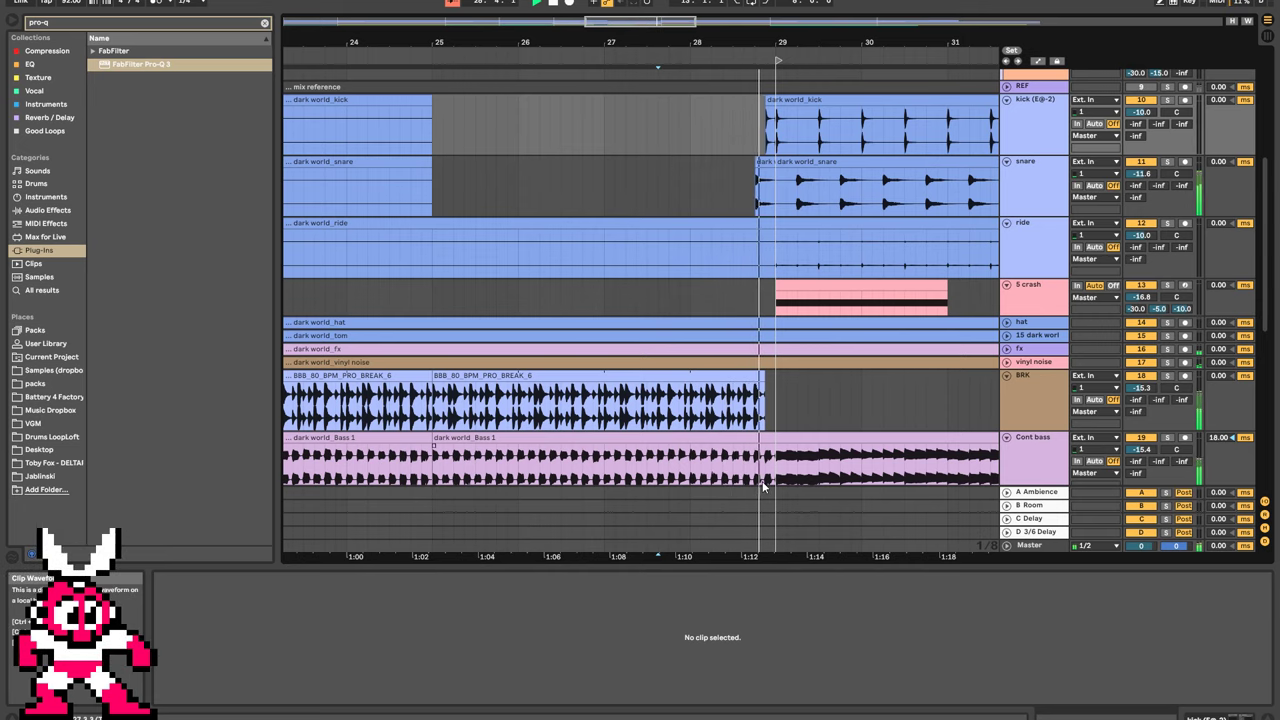
# Delete the Cont bass and FM Bass Axx audio from 28.4.3 to bar 29 and replay the transition.
pyautogui.moveTo(765, 479); pyautogui.dragTo(774, 484)
pyautogui.press('Delete')
pyautogui.click(671, 451)
pyautogui.press('space')
pyautogui.press('space')
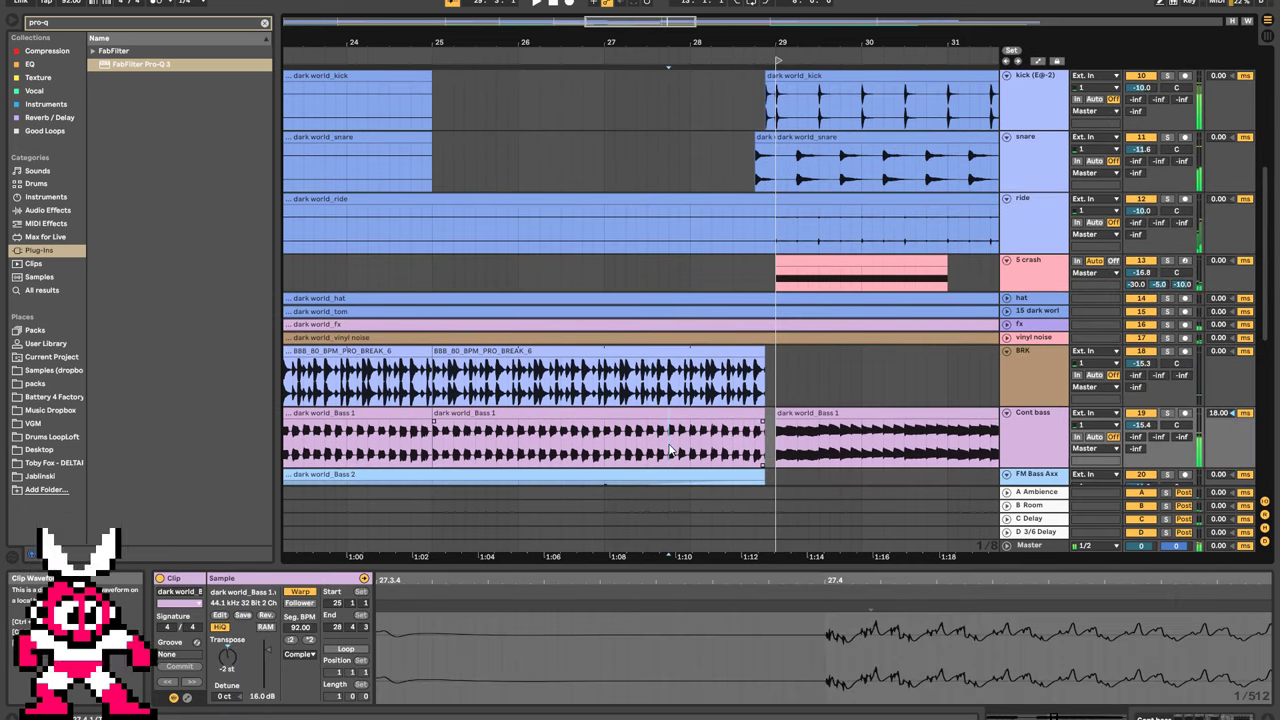
# Try extending the FM Bass Axx clip to bar 29, and cut it back to 28.4.3.
pyautogui.scroll(-2, 683, 441)
pyautogui.scroll(-2, 683, 441)
pyautogui.click(742, 420)
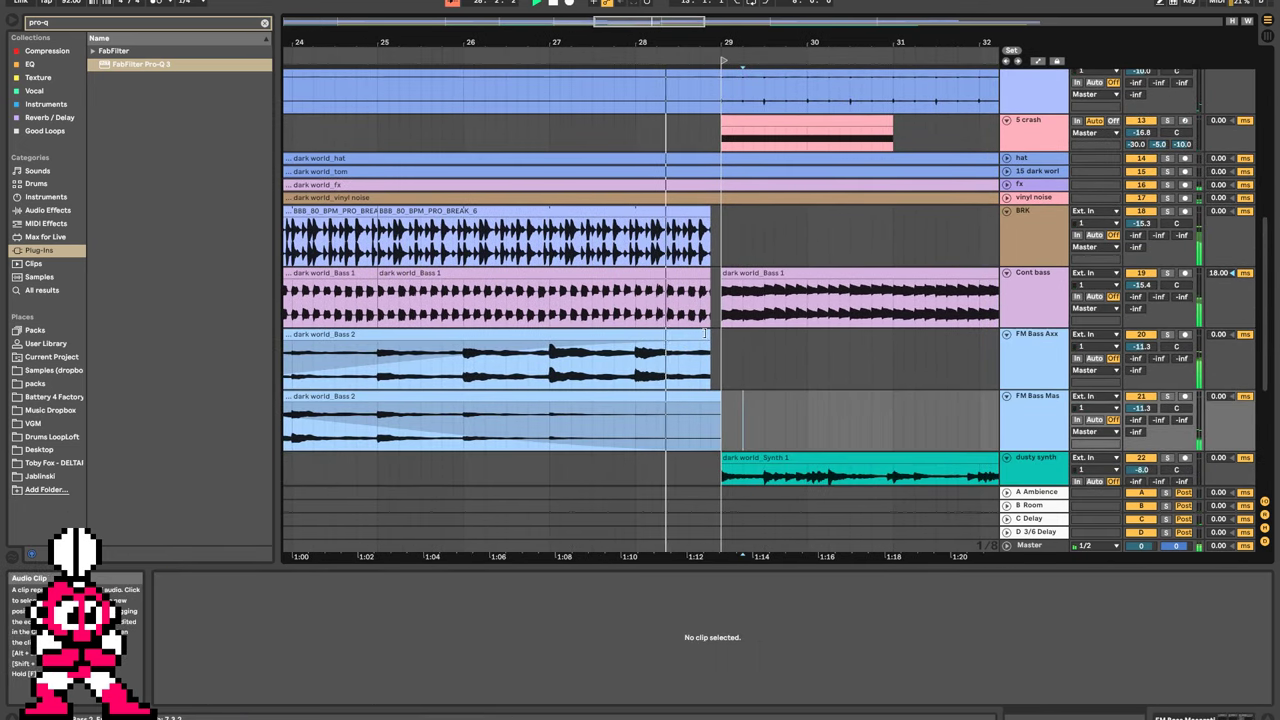
pyautogui.moveTo(709, 335); pyautogui.dragTo(717, 335)
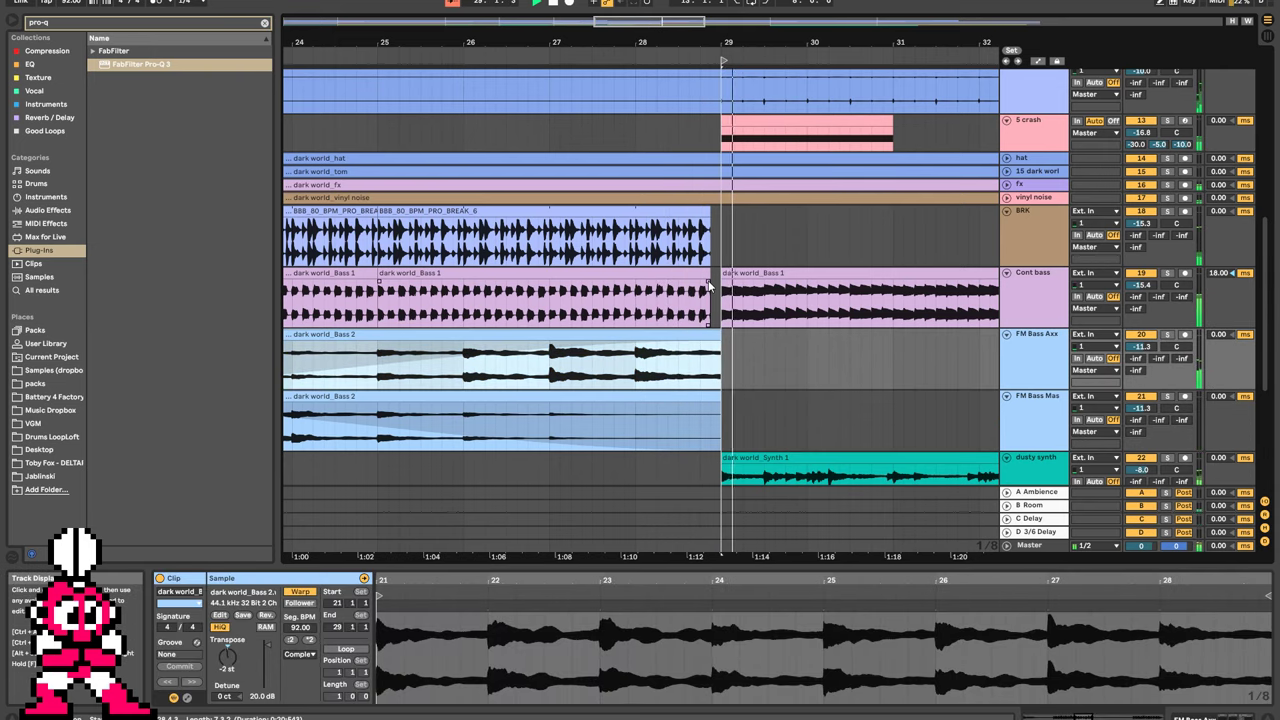
pyautogui.press('space')
pyautogui.press('space')
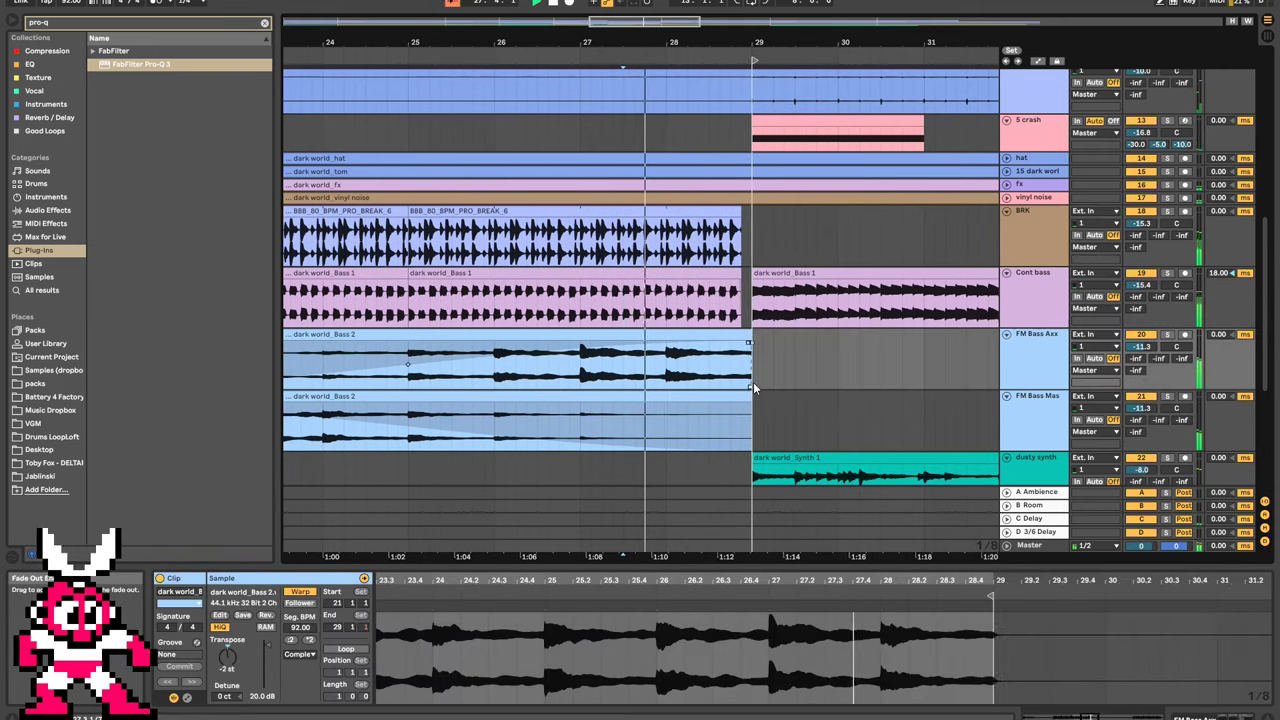
pyautogui.moveTo(775, 363); pyautogui.dragTo(743, 384)
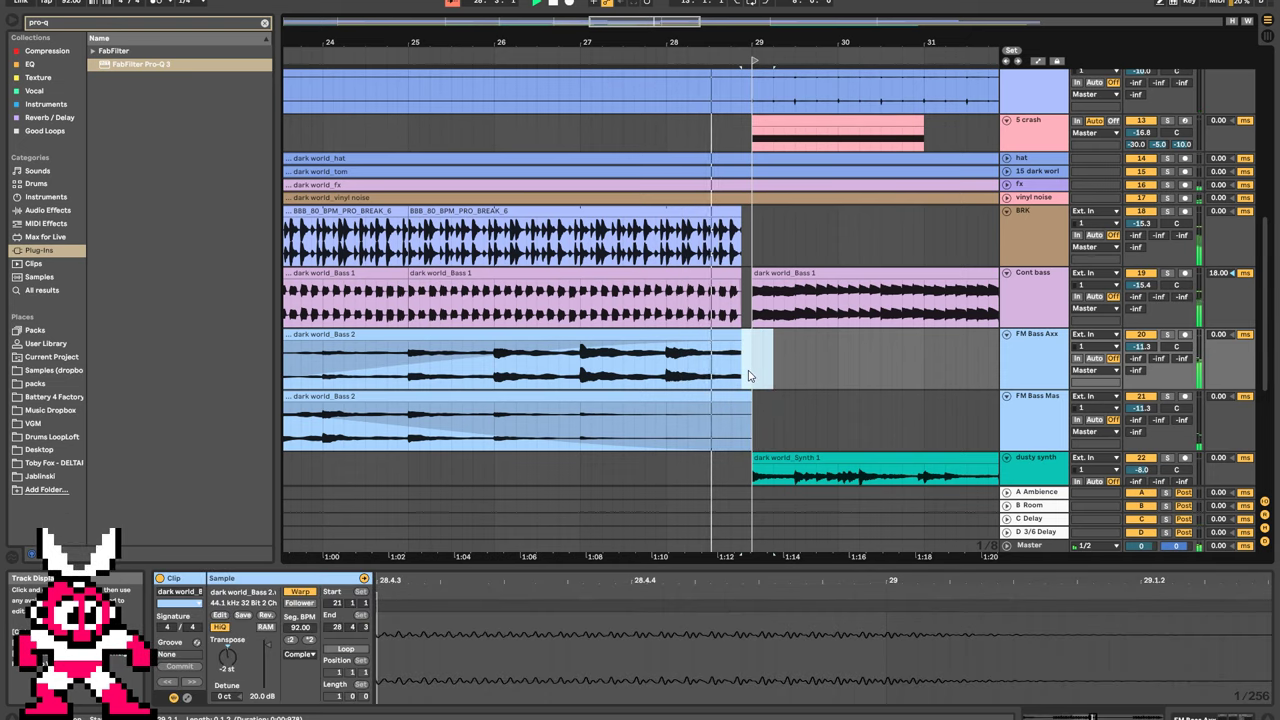
# Replay the transition into bar 29 and examine the drum, bass and synth tracks for audio carrying through the gap.
pyautogui.click(737, 226)
pyautogui.click(679, 140)
pyautogui.scroll(2, 720, 160)
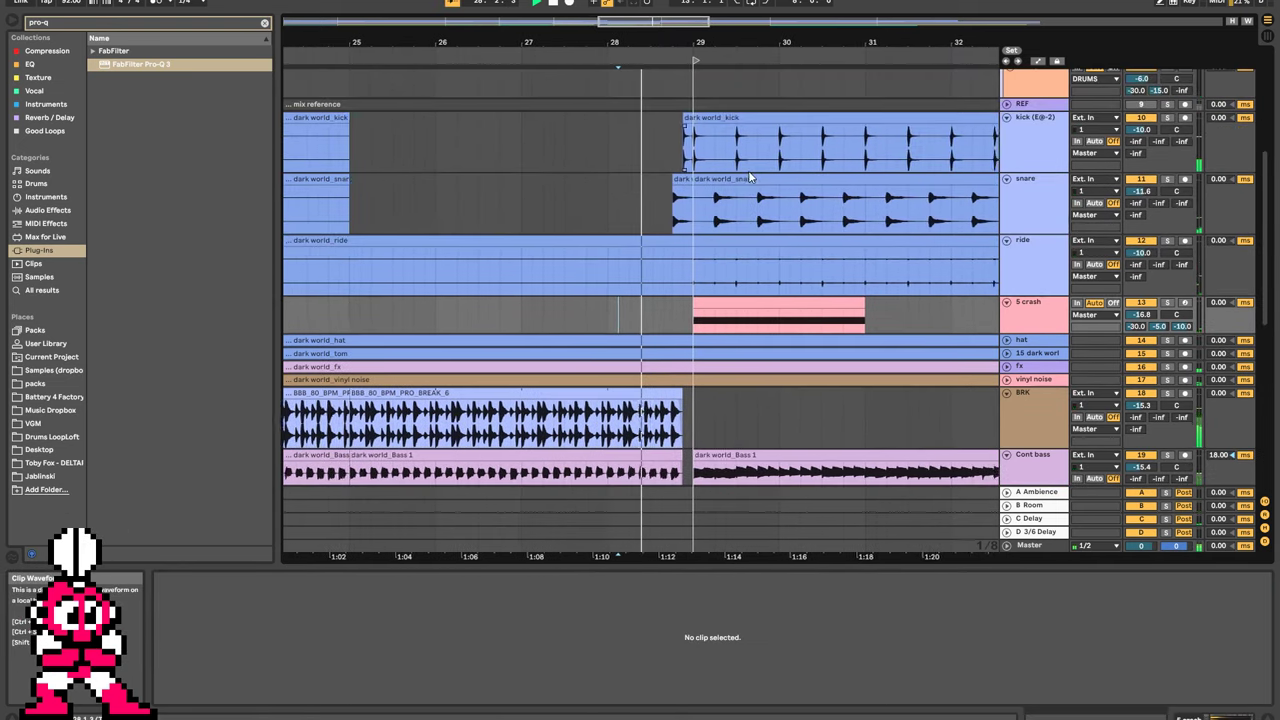
pyautogui.scroll(5, 766, 178)
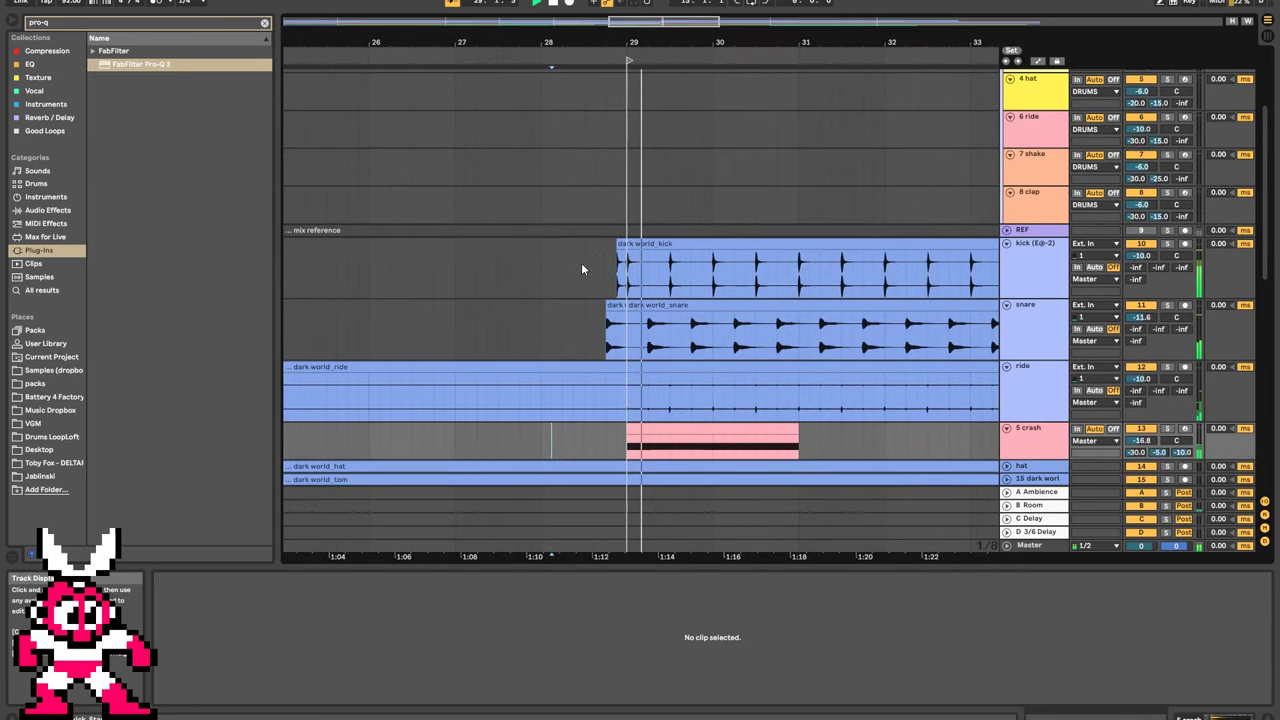
pyautogui.click(531, 339)
pyautogui.press('space')
pyautogui.press('space')
pyautogui.scroll(-2, 582, 326)
pyautogui.scroll(-8, 584, 318)
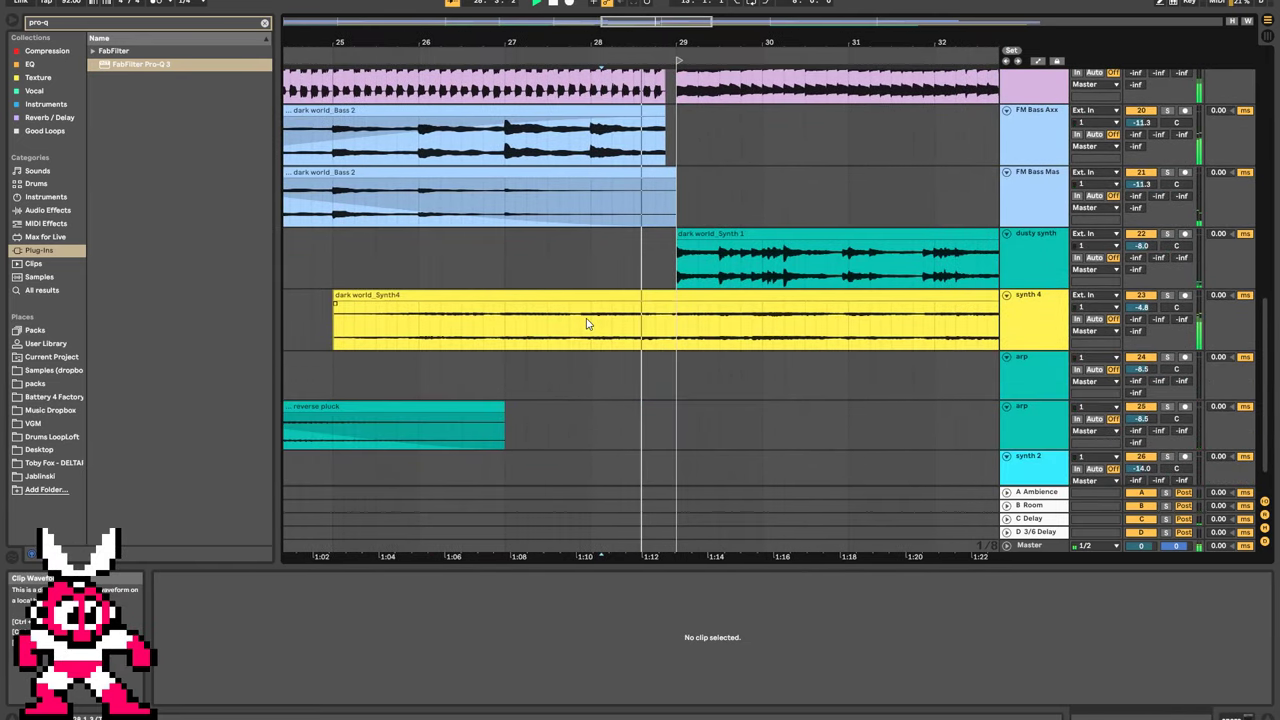
# Delete the synth 4 audio from about 28.4.3 to bar 29 and replay the transition.
pyautogui.moveTo(831, 25)
pyautogui.mouseDown()
pyautogui.moveTo(829, 2)
pyautogui.moveTo(829, 25)
pyautogui.mouseUp()
pyautogui.click(480, 371)
pyautogui.press('space')
pyautogui.press('space')
pyautogui.click(687, 357)
pyautogui.moveTo(718, 341); pyautogui.dragTo(729, 337)
pyautogui.hotkey('ctrl', 'e')
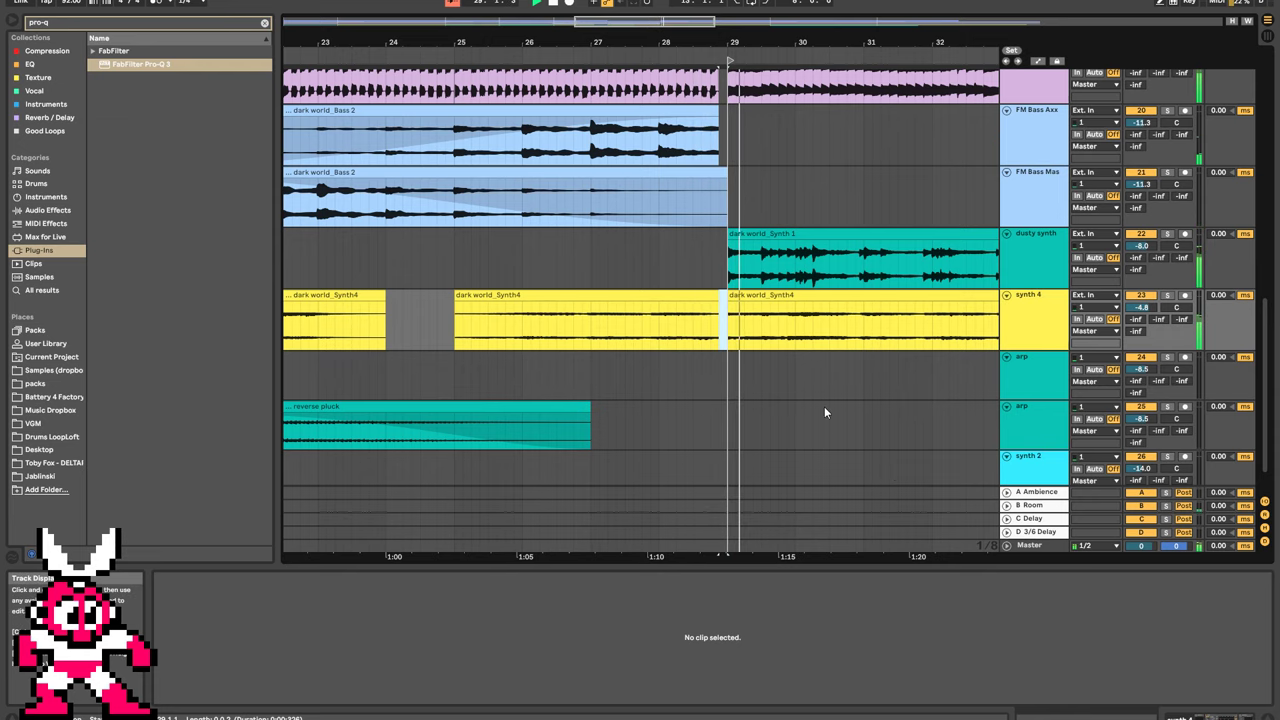
pyautogui.press('space')
pyautogui.press('space')
pyautogui.click(605, 264)
pyautogui.press('space')
pyautogui.press('space')
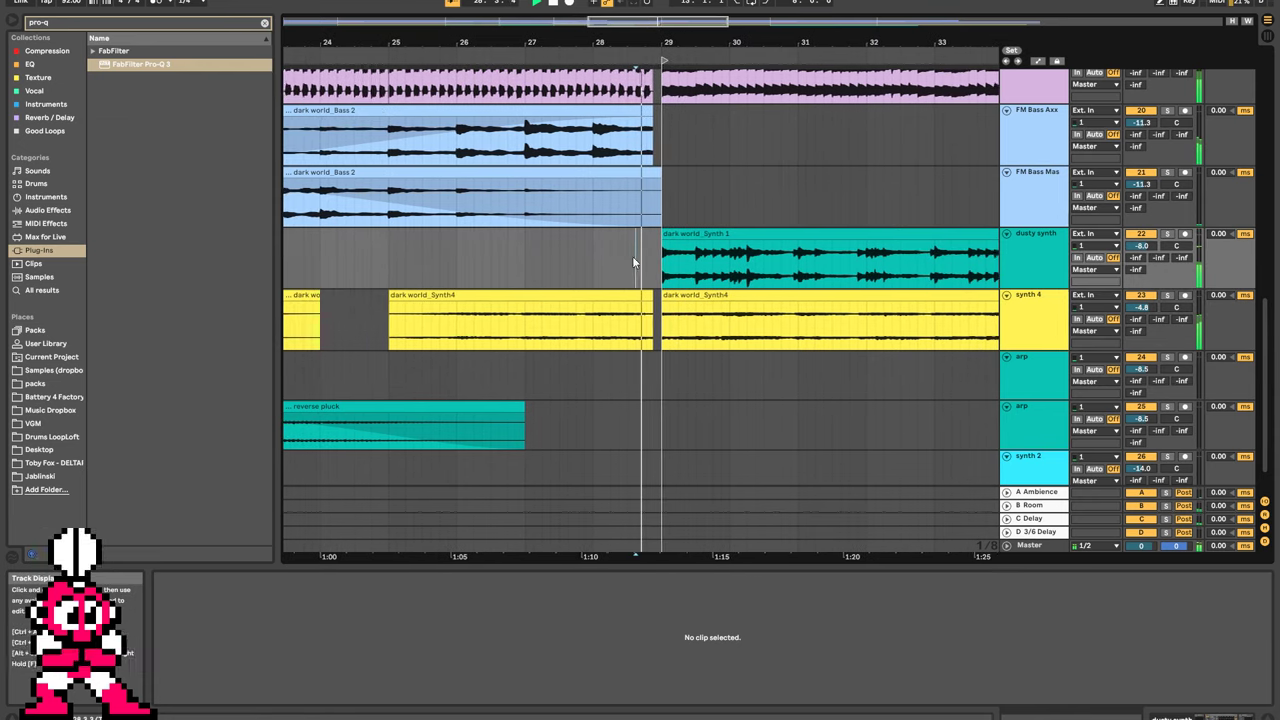
# Delete the bass and synth 4 audio from 28.4.1 to 28.4.3, plus the leftover FM Bass Mas fragment before bar 29.
pyautogui.click(500, 252)
pyautogui.press('space')
pyautogui.press('space')
pyautogui.moveTo(715, 366)
pyautogui.mouseDown()
pyautogui.moveTo(729, 68)
pyautogui.moveTo(716, 358)
pyautogui.mouseUp()
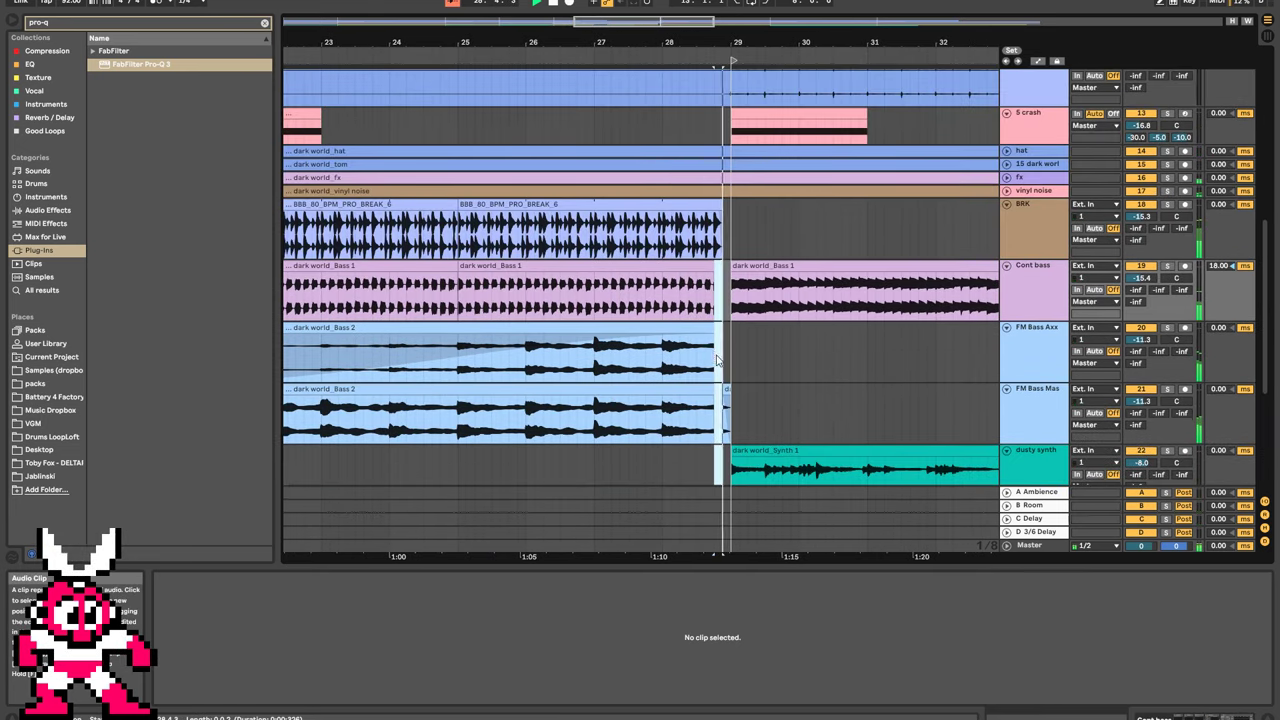
pyautogui.click(726, 390)
pyautogui.press('Delete')
pyautogui.click(637, 457)
pyautogui.press('space')
pyautogui.press('space')
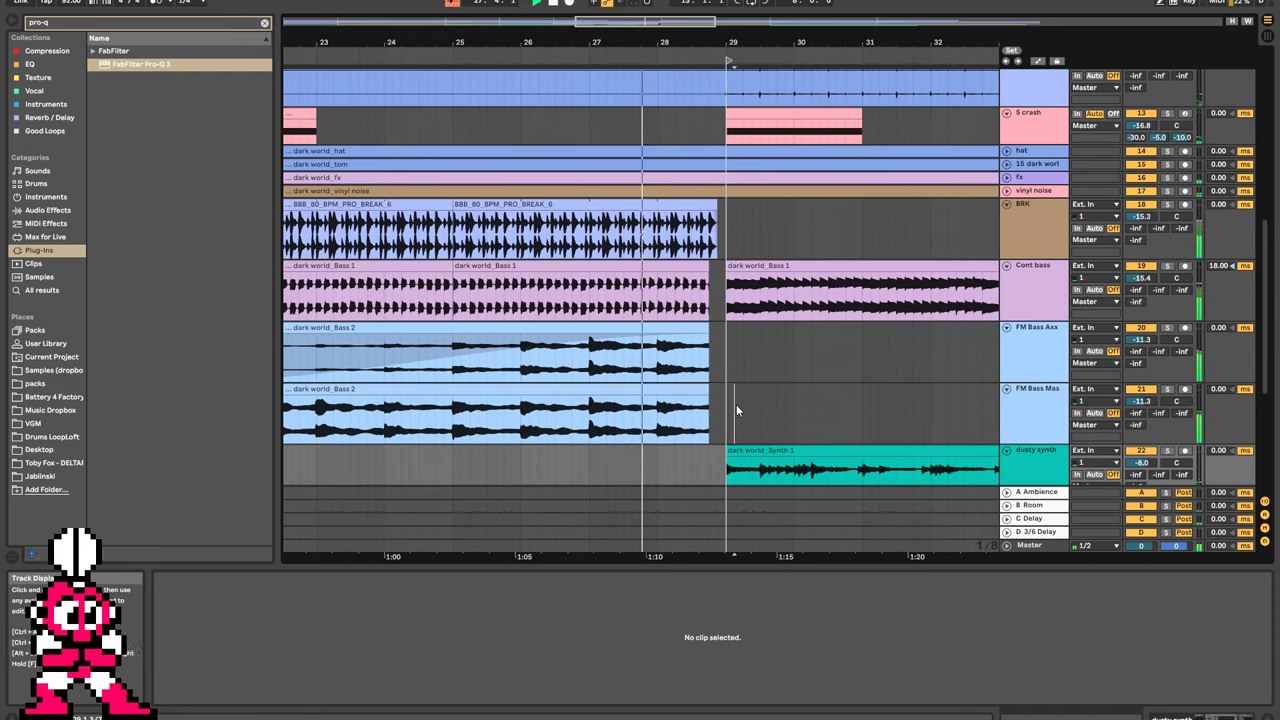
# Select the two FM Bass clips ending before bar 29 and replay the transition from about bar 28.
pyautogui.click(699, 391)
pyautogui.keyDown('shift'); pyautogui.click(689, 328); pyautogui.keyUp('shift')
pyautogui.moveTo(706, 327); pyautogui.dragTo(706, 327)
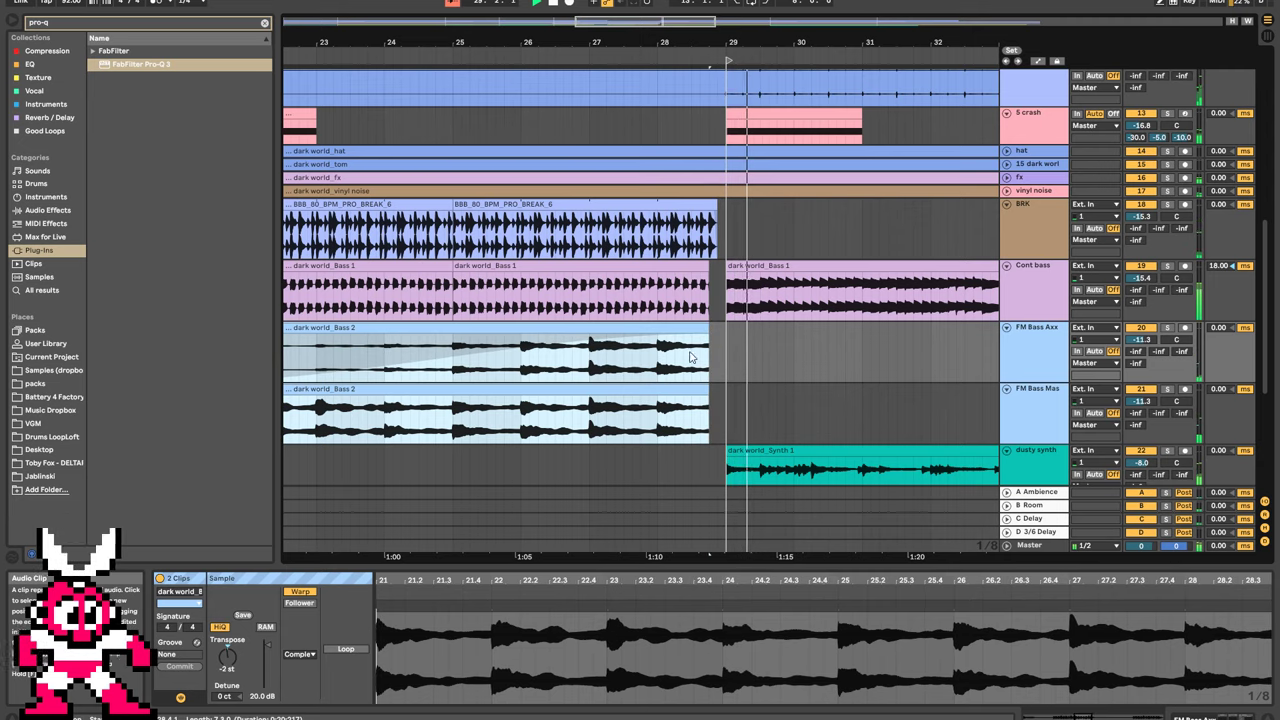
pyautogui.click(668, 360)
pyautogui.press('space')
pyautogui.press('space')
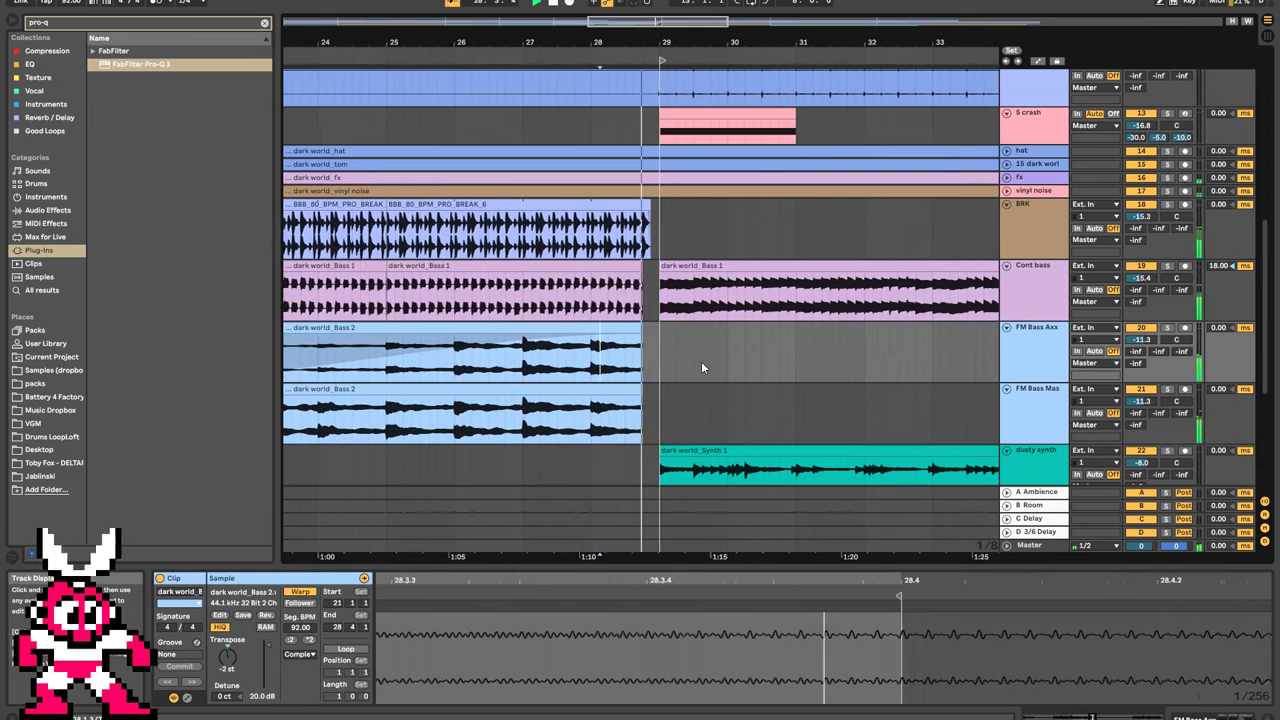
pyautogui.scroll(5, 626, 168)
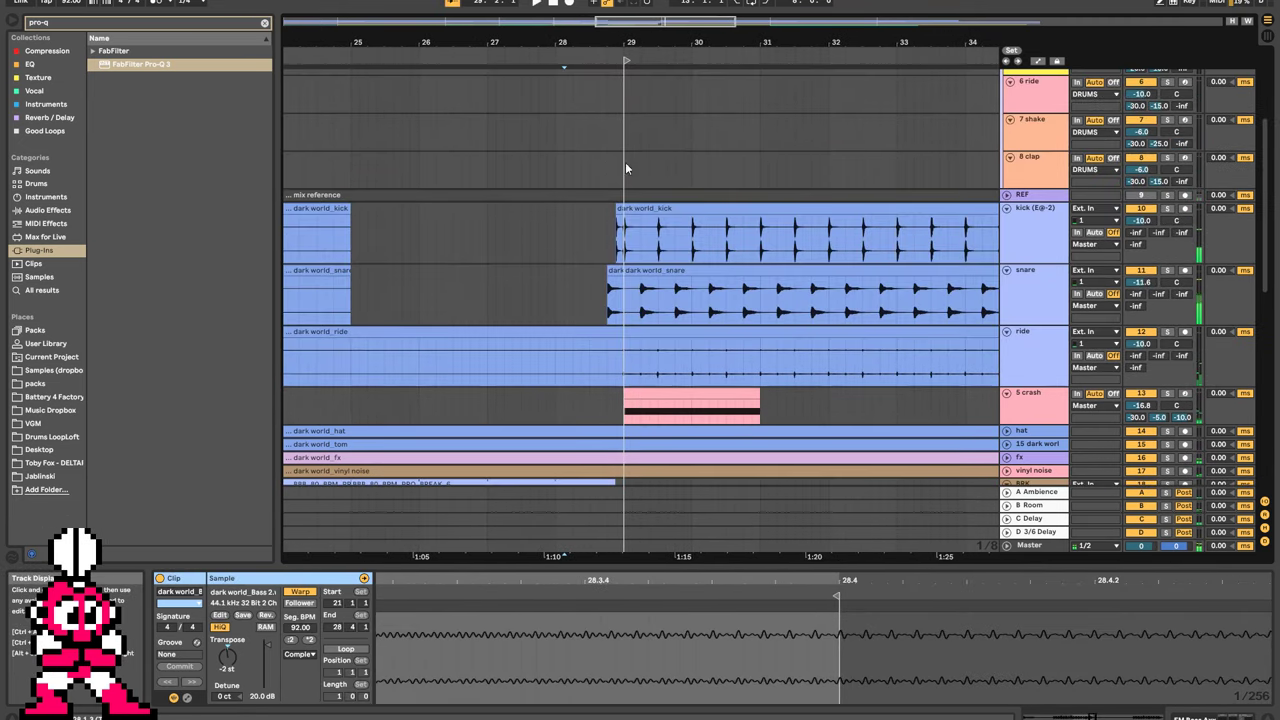
# Split the kick clip at bar 29 and select the short piece before it.
pyautogui.click(618, 210)
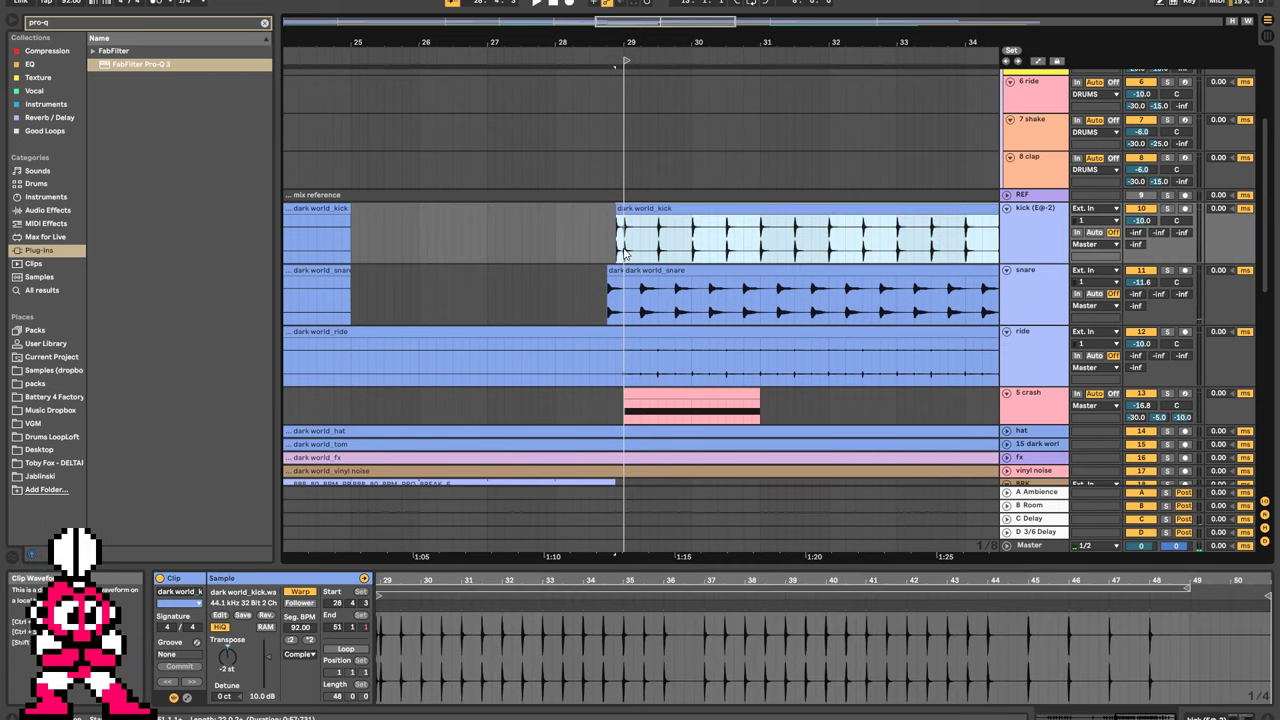
pyautogui.click(624, 252)
pyautogui.hotkey('ctrl', 'e')
pyautogui.click(619, 210)
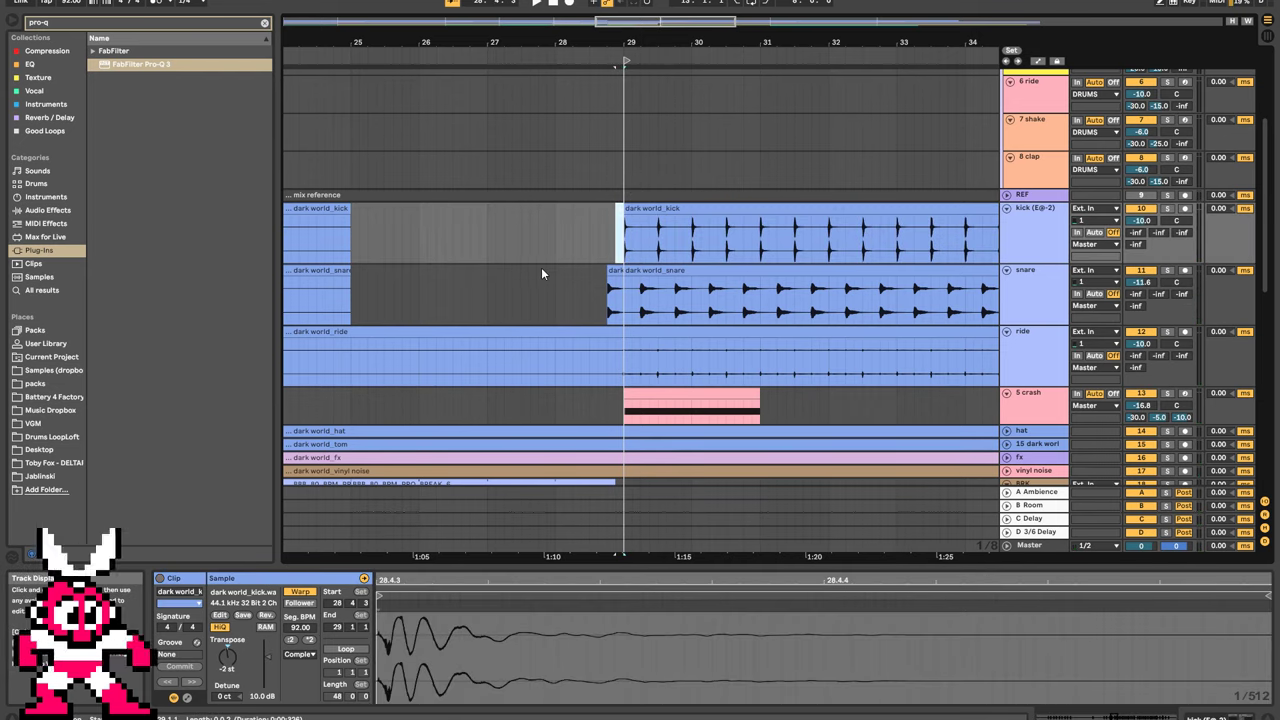
# Replay the transition from about bar 28 and extend the earlier Cont bass clip's end to 28.4.3.
pyautogui.click(541, 273)
pyautogui.press('space')
pyautogui.scroll(-6, 600, 270)
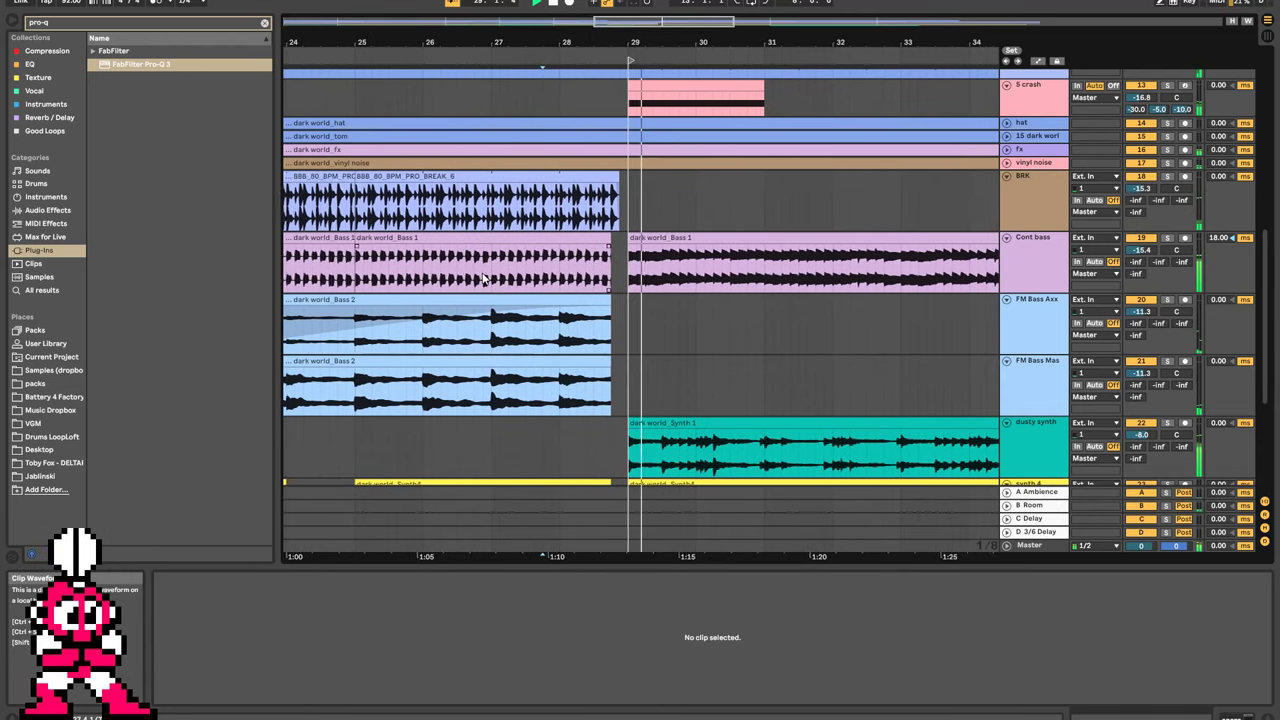
pyautogui.click(683, 299)
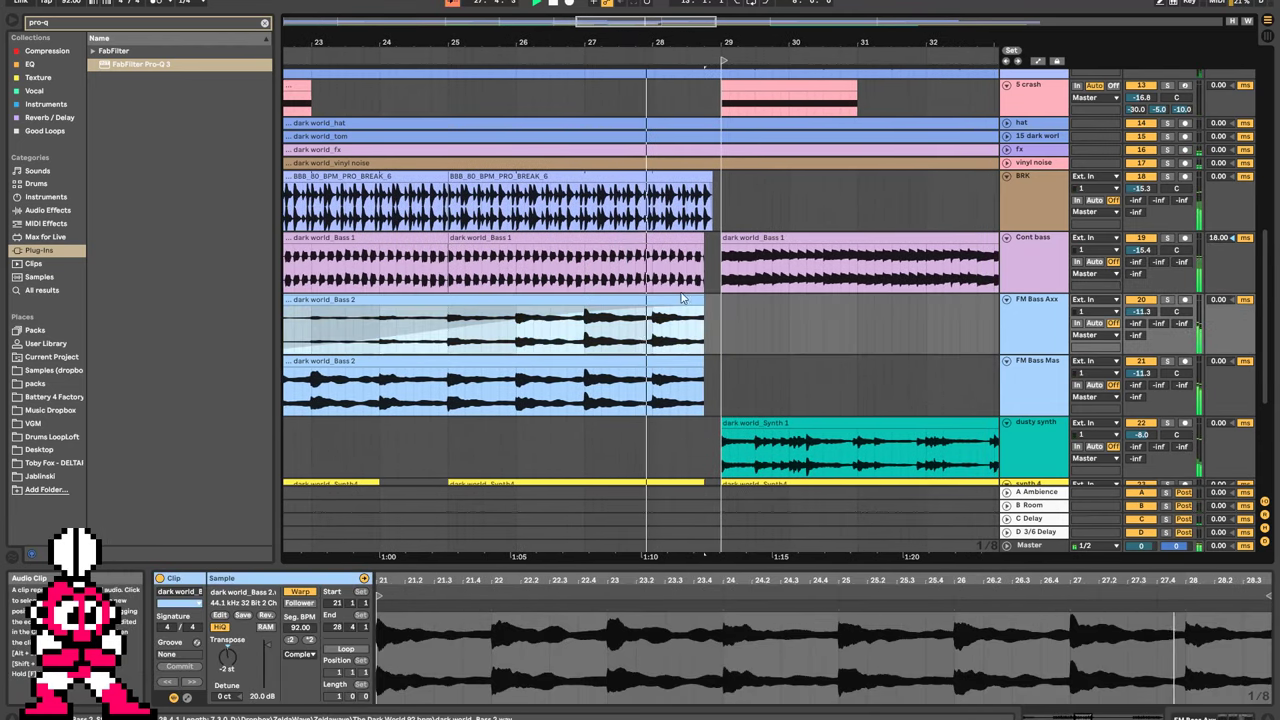
pyautogui.moveTo(703, 239); pyautogui.dragTo(712, 239)
# Extend both FM Bass clips and the synth 4 clip before the gap so they reach bar 29.
pyautogui.click(683, 300)
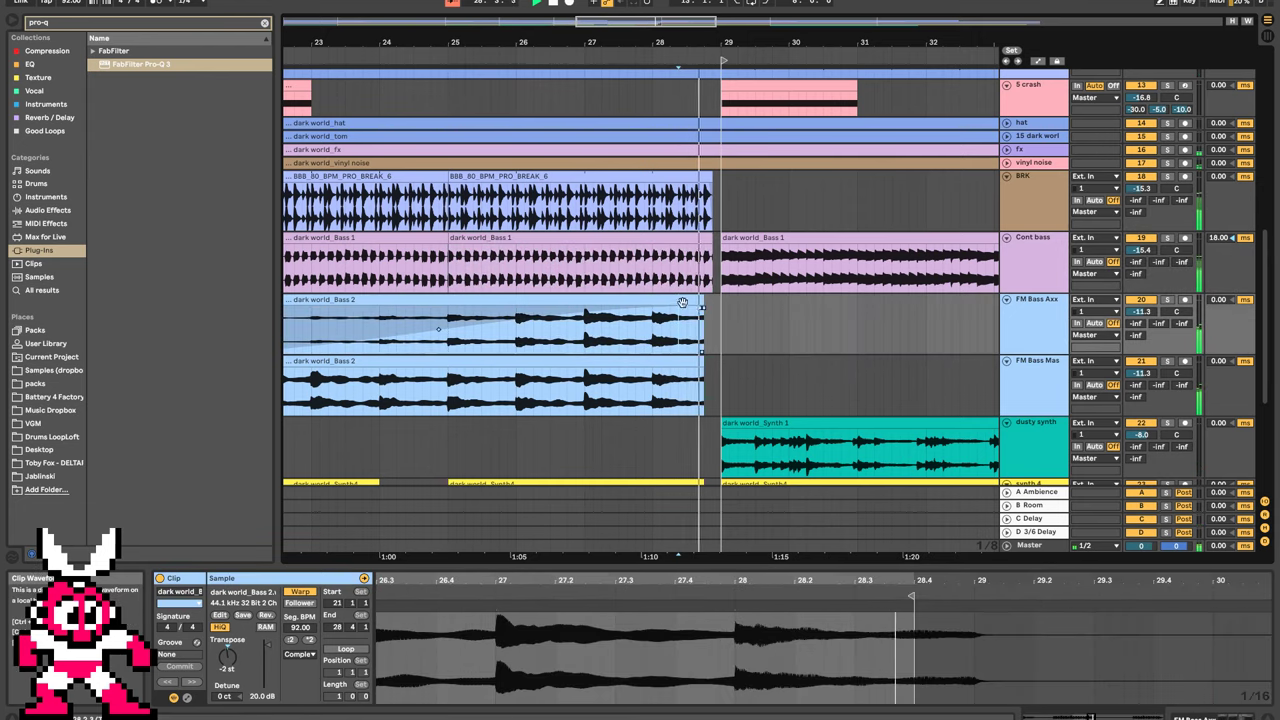
pyautogui.press('capslock')
pyautogui.keyDown('shift'); pyautogui.click(683, 362); pyautogui.keyUp('shift')
pyautogui.moveTo(702, 362)
pyautogui.mouseDown()
pyautogui.moveTo(721, 362)
pyautogui.moveTo(721, 346)
pyautogui.mouseUp()
pyautogui.scroll(-2, 705, 368)
pyautogui.click(654, 315)
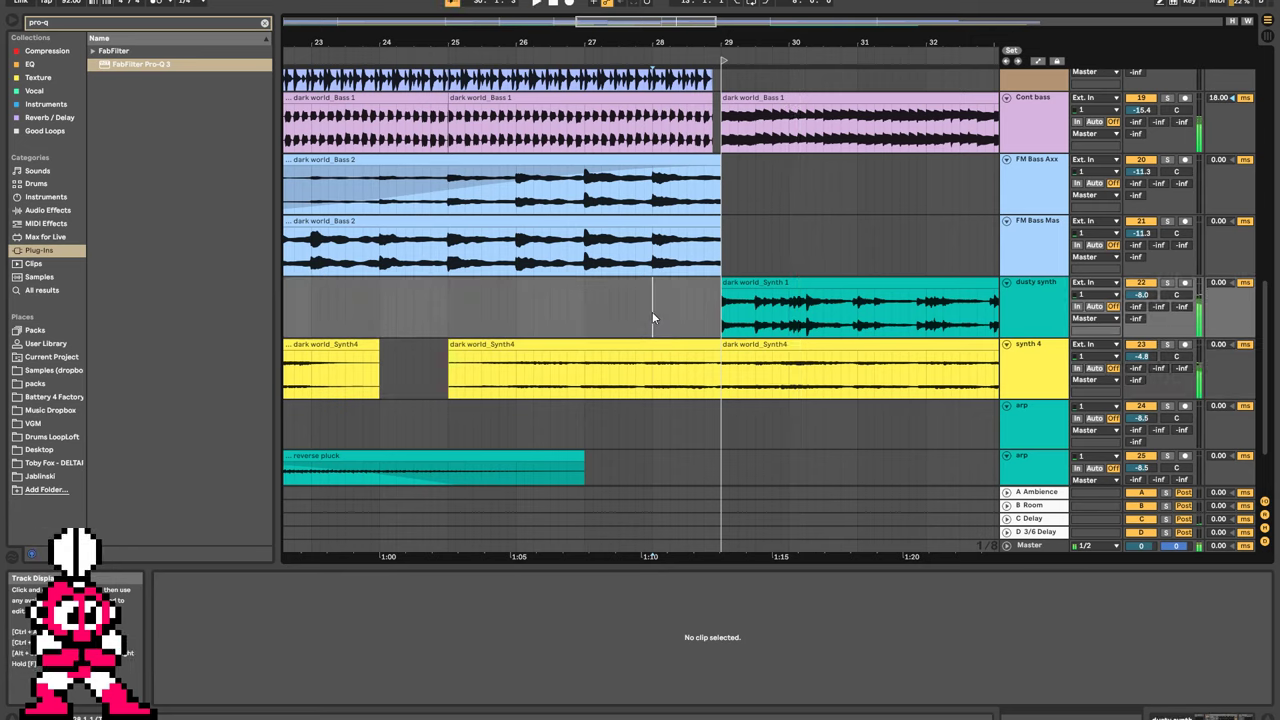
# Replay the transition and check where the Cont bass clips end and start around bar 29.
pyautogui.scroll(2, 656, 305)
pyautogui.press('space')
pyautogui.press('space')
pyautogui.click(695, 230)
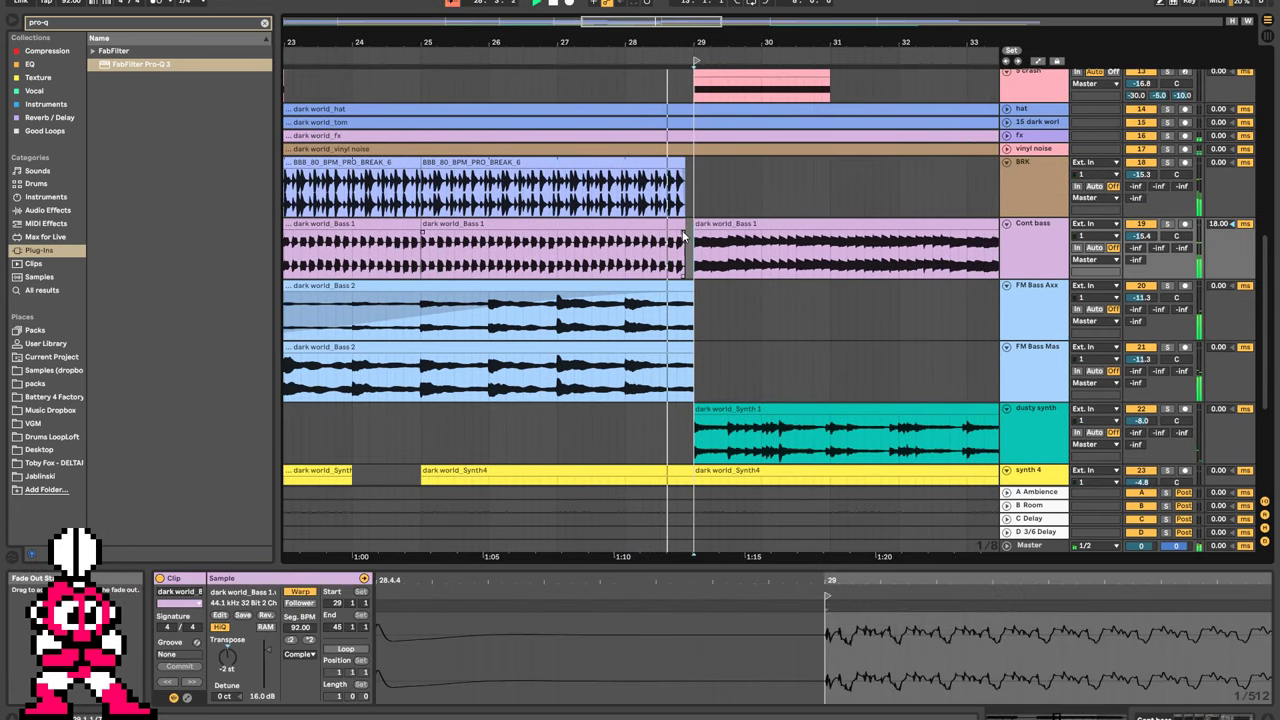
pyautogui.click(683, 236)
pyautogui.scroll(5, 645, 267)
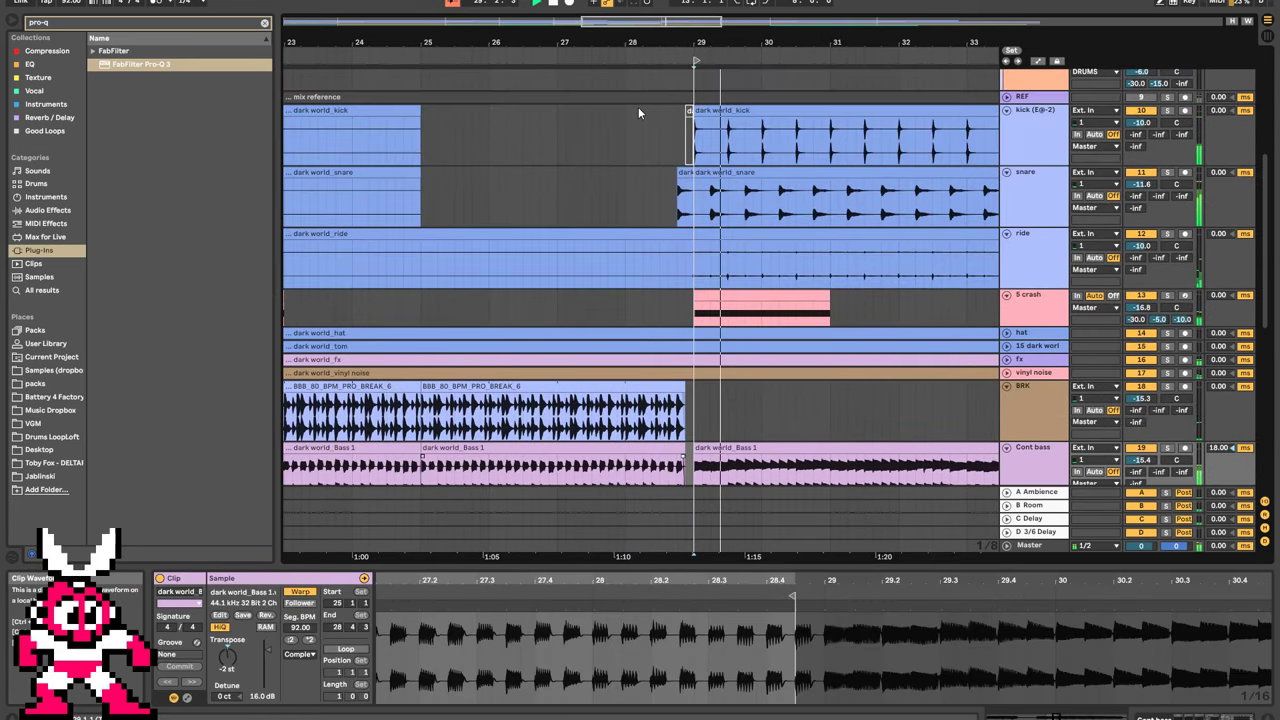
# Inspect the short kick piece before bar 29 and replay the lead-in from about 27.4.
pyautogui.click(689, 110)
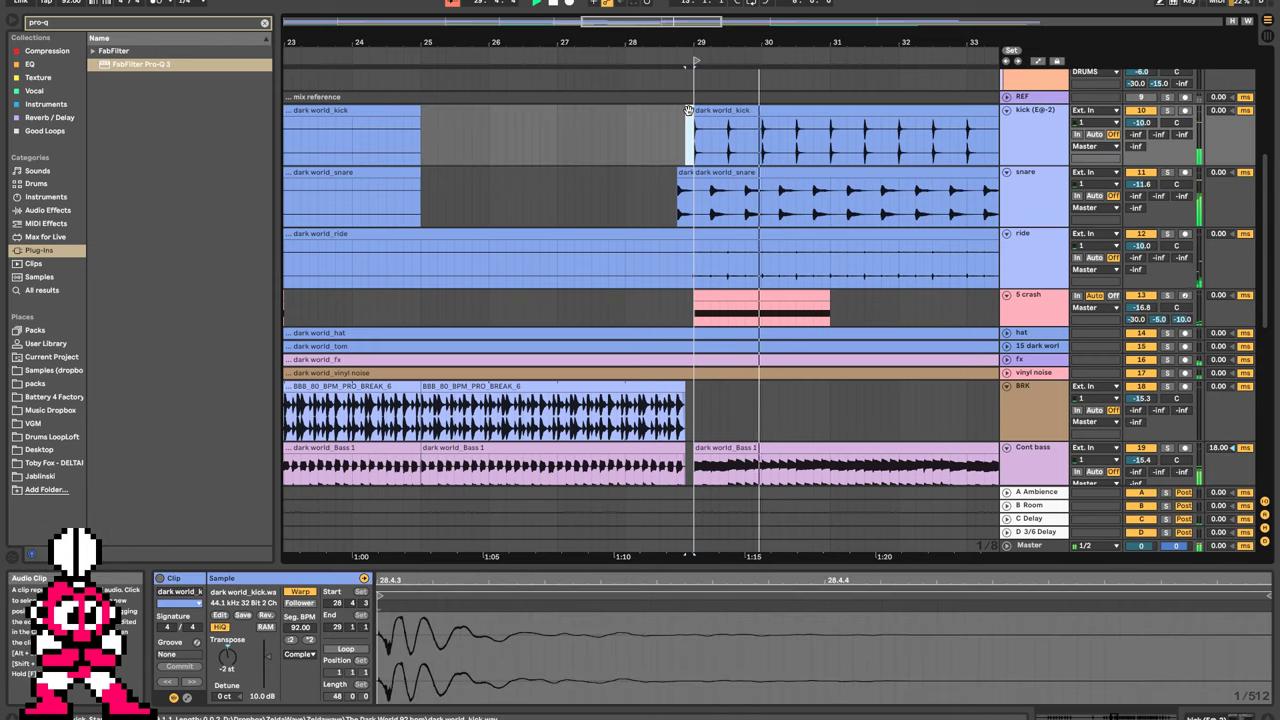
pyautogui.click(611, 140)
pyautogui.press('space')
pyautogui.press('space')
pyautogui.press('+')
pyautogui.press('+')
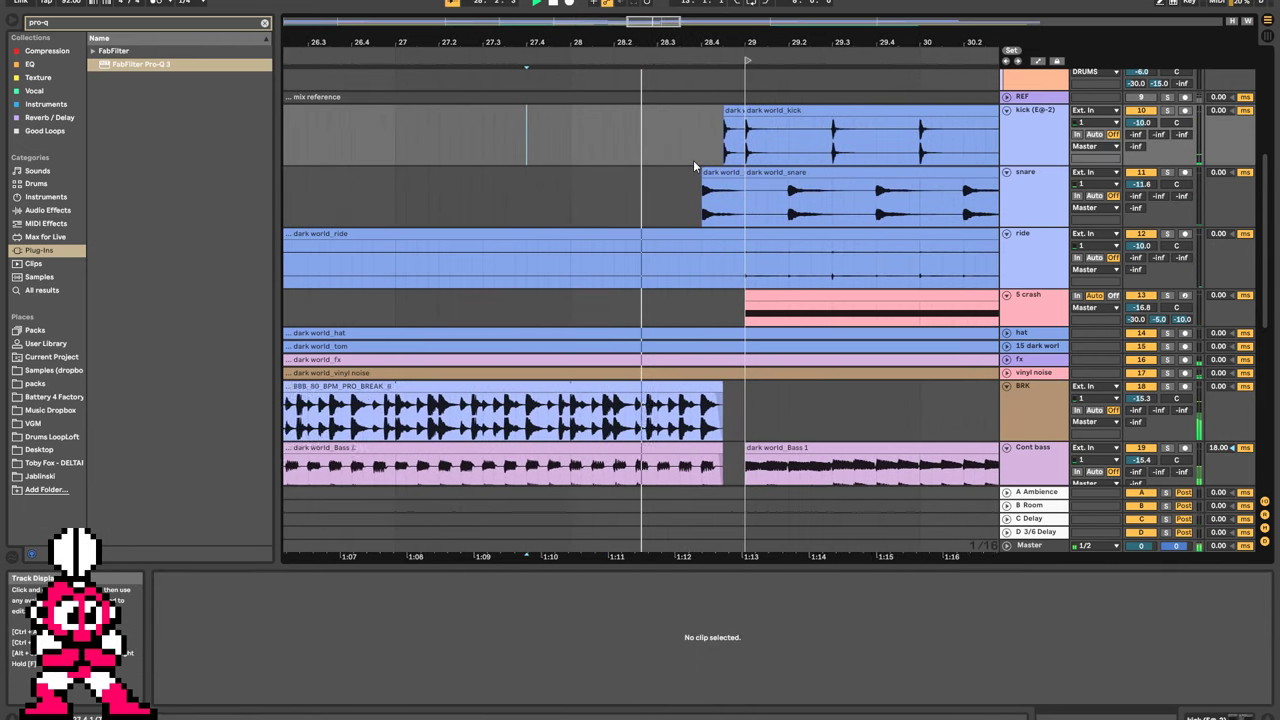
pyautogui.scroll(-5, 693, 163)
pyautogui.scroll(3, 572, 227)
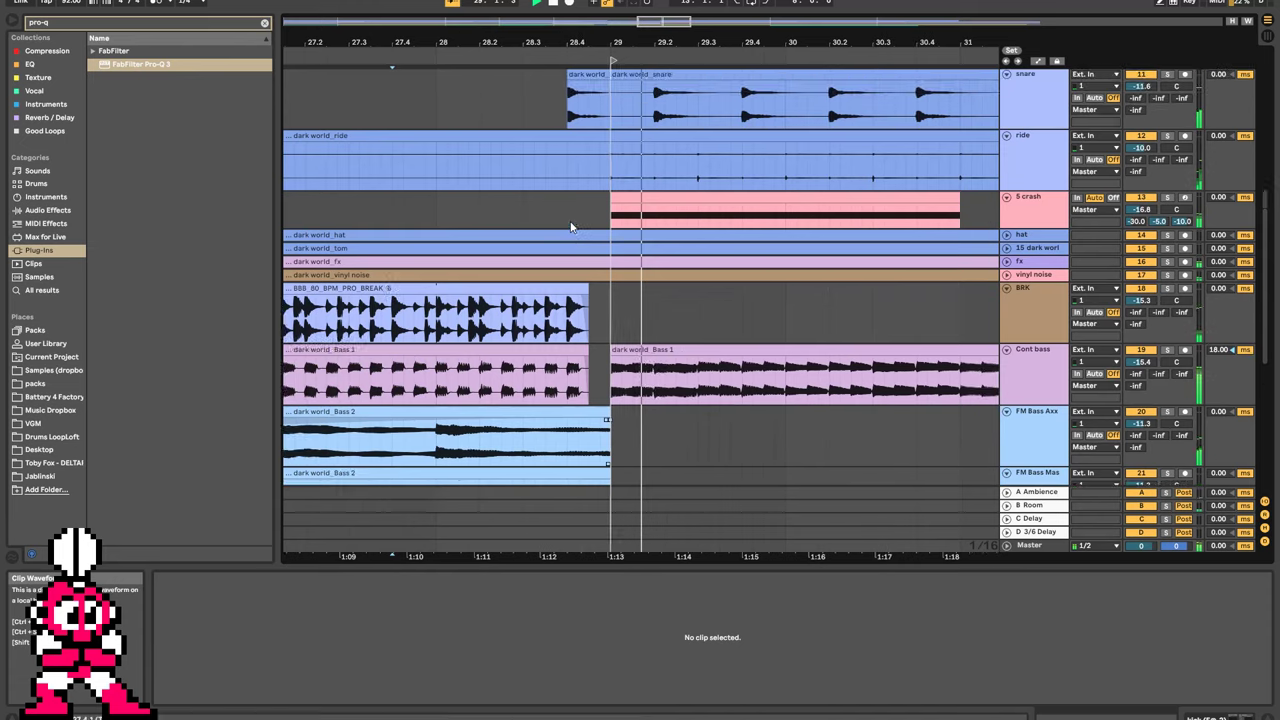
pyautogui.scroll(3, 463, 222)
pyautogui.click(390, 180)
pyautogui.press('space')
pyautogui.press('space')
# Delete the audio on both FM Bass tracks from 28.4.3 to bar 29 and the synth 4 audio from 28.4.3 to 28.4.4.
pyautogui.scroll(-5, 513, 241)
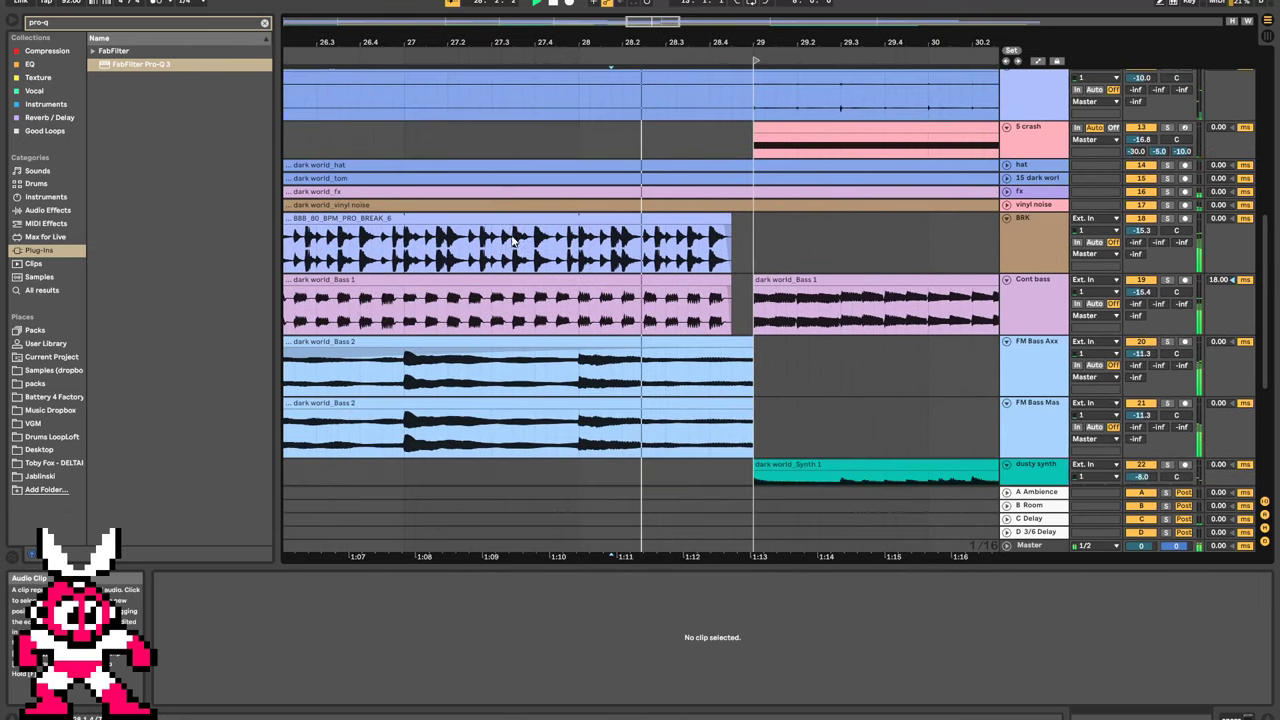
pyautogui.scroll(-4, 513, 241)
pyautogui.moveTo(690, 204); pyautogui.dragTo(704, 378)
pyautogui.moveTo(694, 298); pyautogui.dragTo(708, 227)
pyautogui.keyDown('shift'); pyautogui.click(710, 190); pyautogui.keyUp('shift')
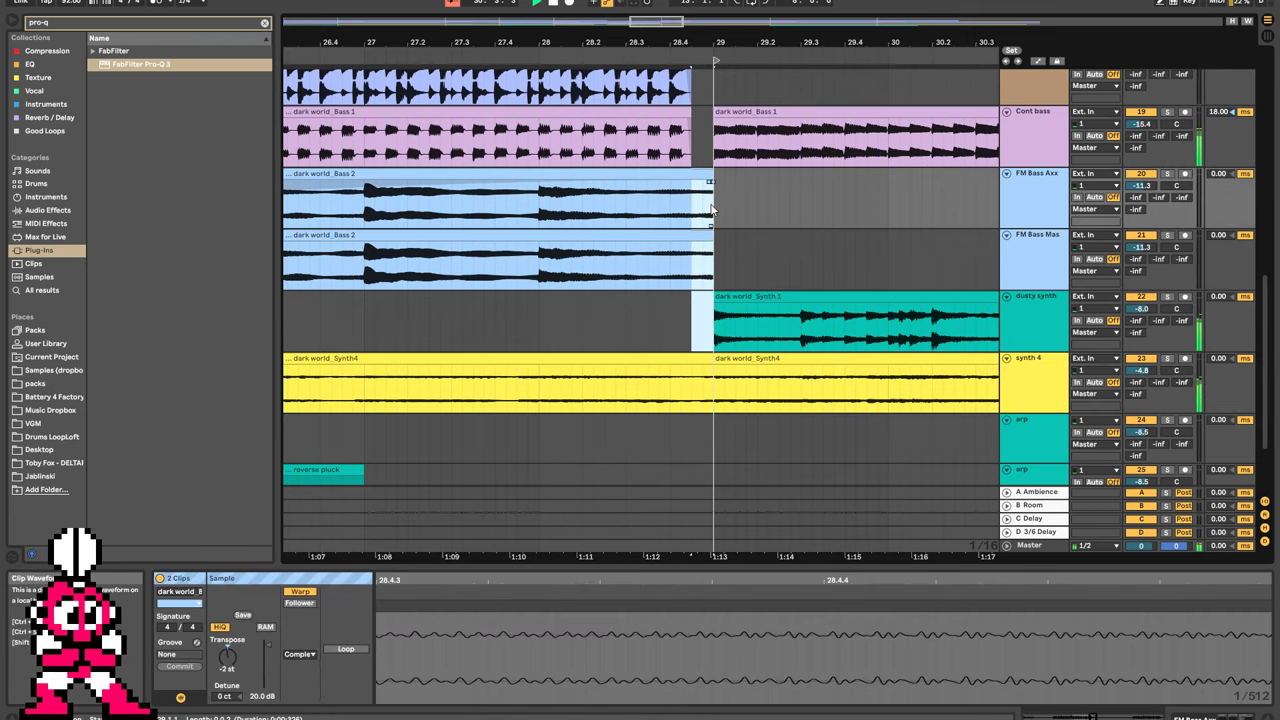
pyautogui.press('Delete')
pyautogui.moveTo(696, 391); pyautogui.dragTo(704, 412)
pyautogui.press('Delete')
# Replay the transition from about bar 28 and check the gap before bar 29 across the drum, bass and synth tracks.
pyautogui.click(608, 337)
pyautogui.hscroll(-2, 608, 337)
pyautogui.hscroll(5, 608, 337)
pyautogui.hscroll(2, 608, 337)
pyautogui.click(412, 325)
pyautogui.press('space')
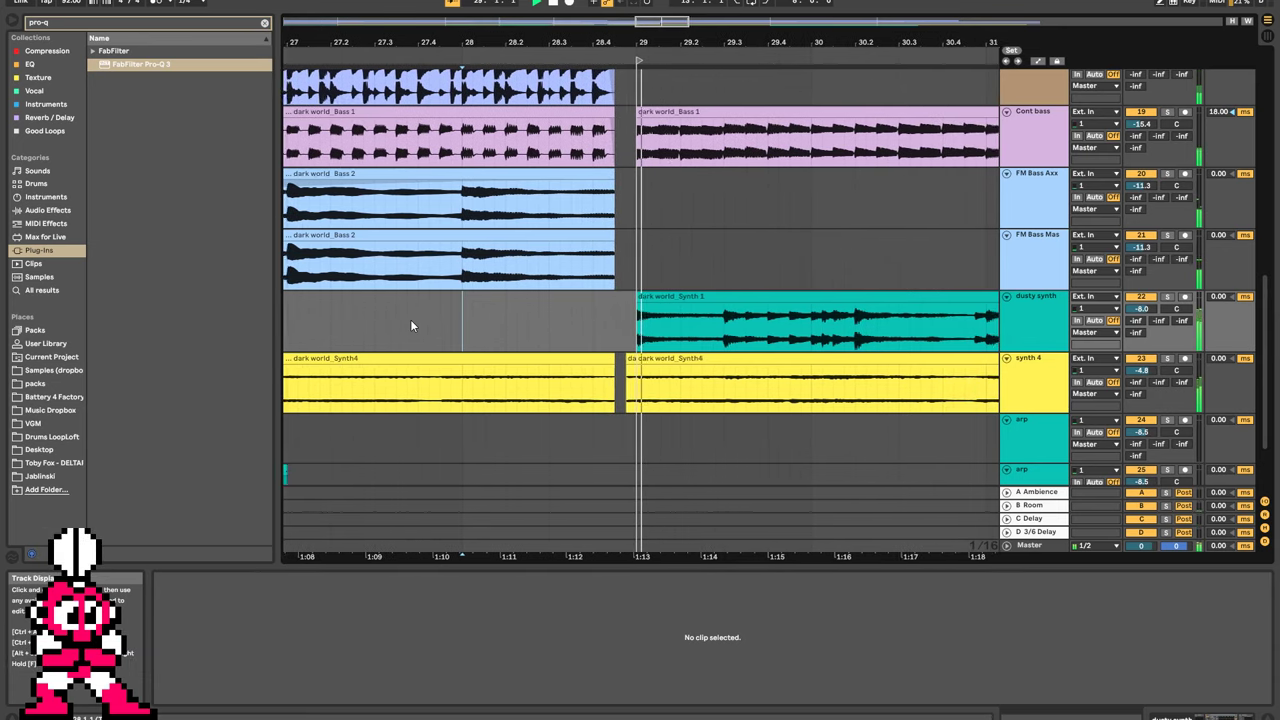
pyautogui.scroll(6, 600, 300)
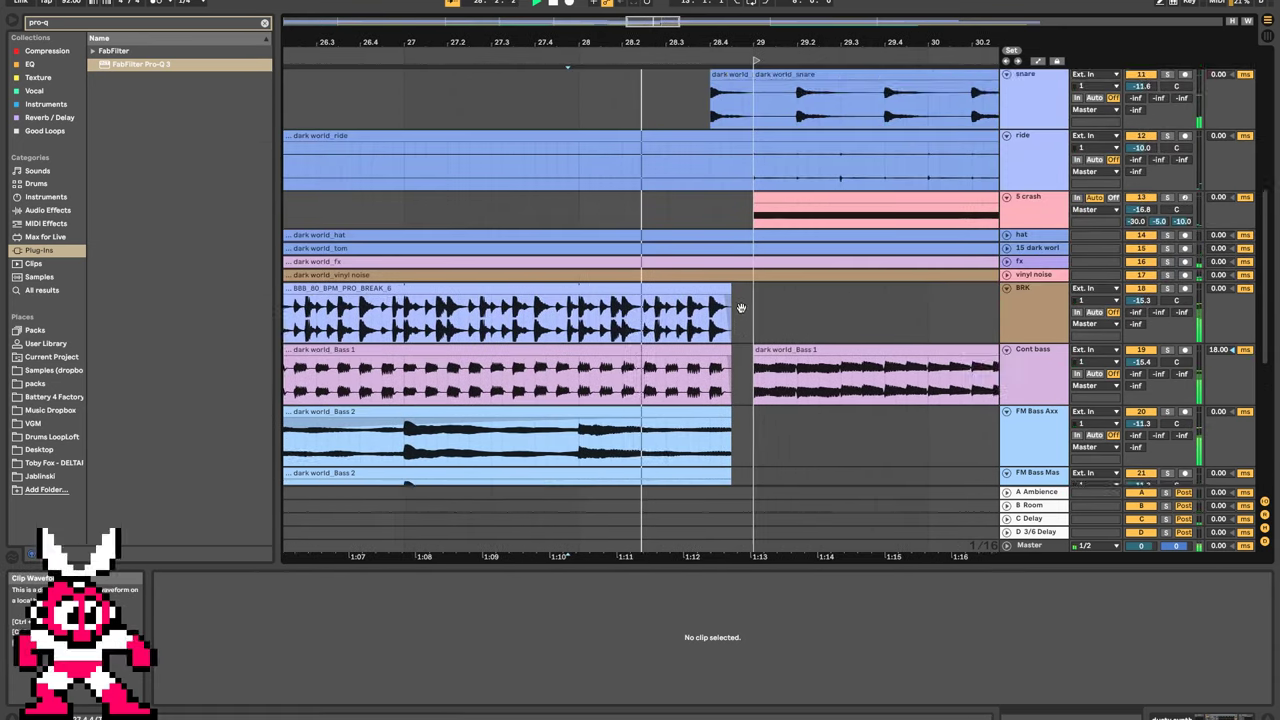
pyautogui.scroll(-8, 715, 298)
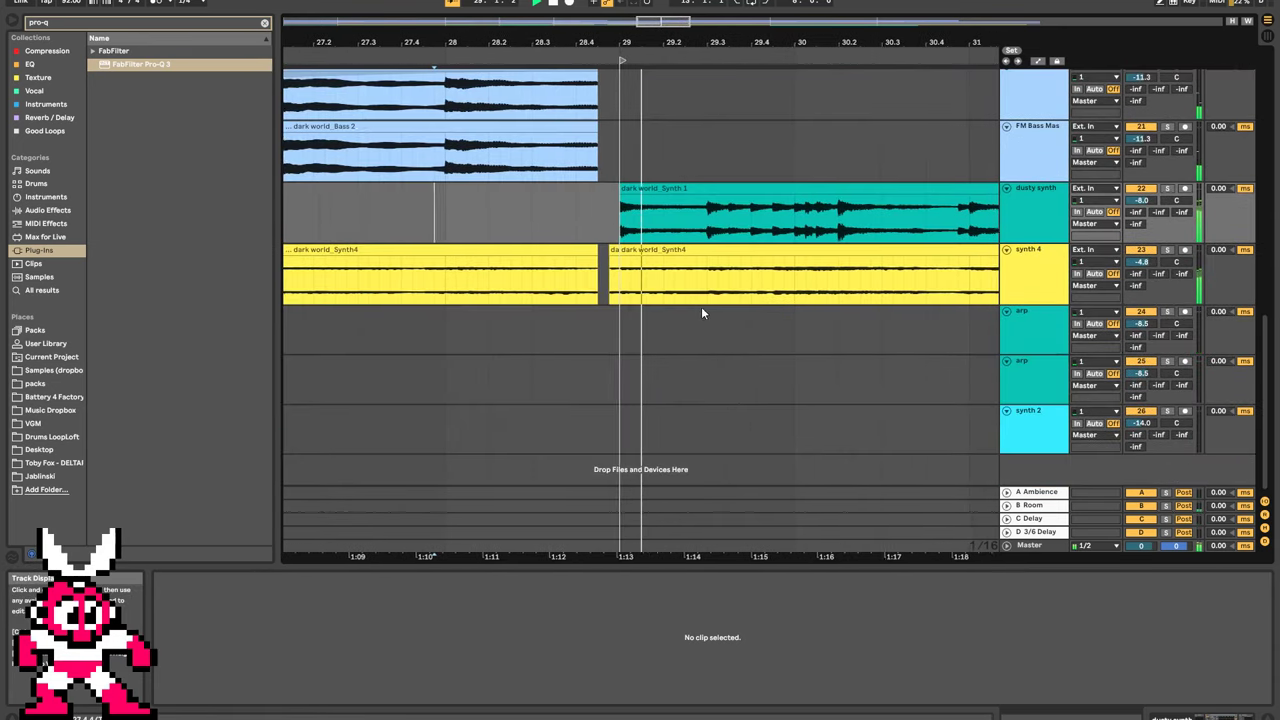
pyautogui.scroll(13, 600, 285)
pyautogui.scroll(-2, 557, 281)
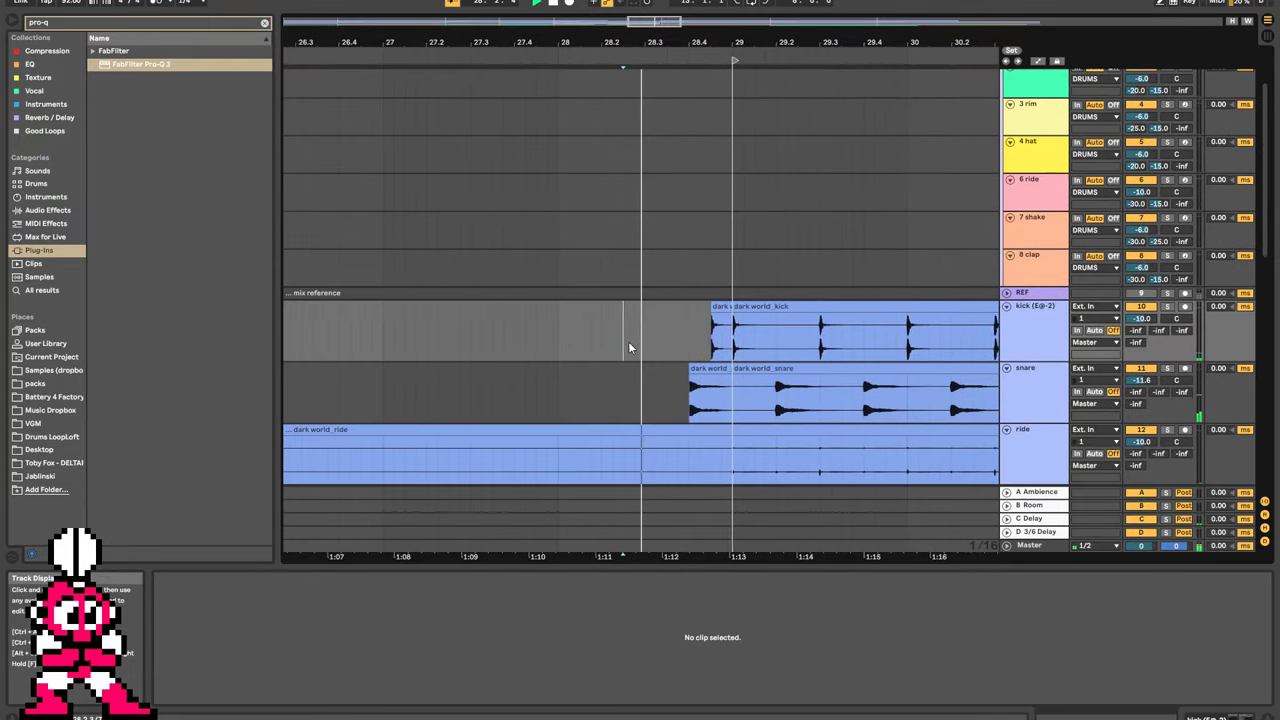
# Try shortening the kick piece before bar 29 to run from 28.4.3 to 28.4.4, and replay the transition.
pyautogui.click(698, 336)
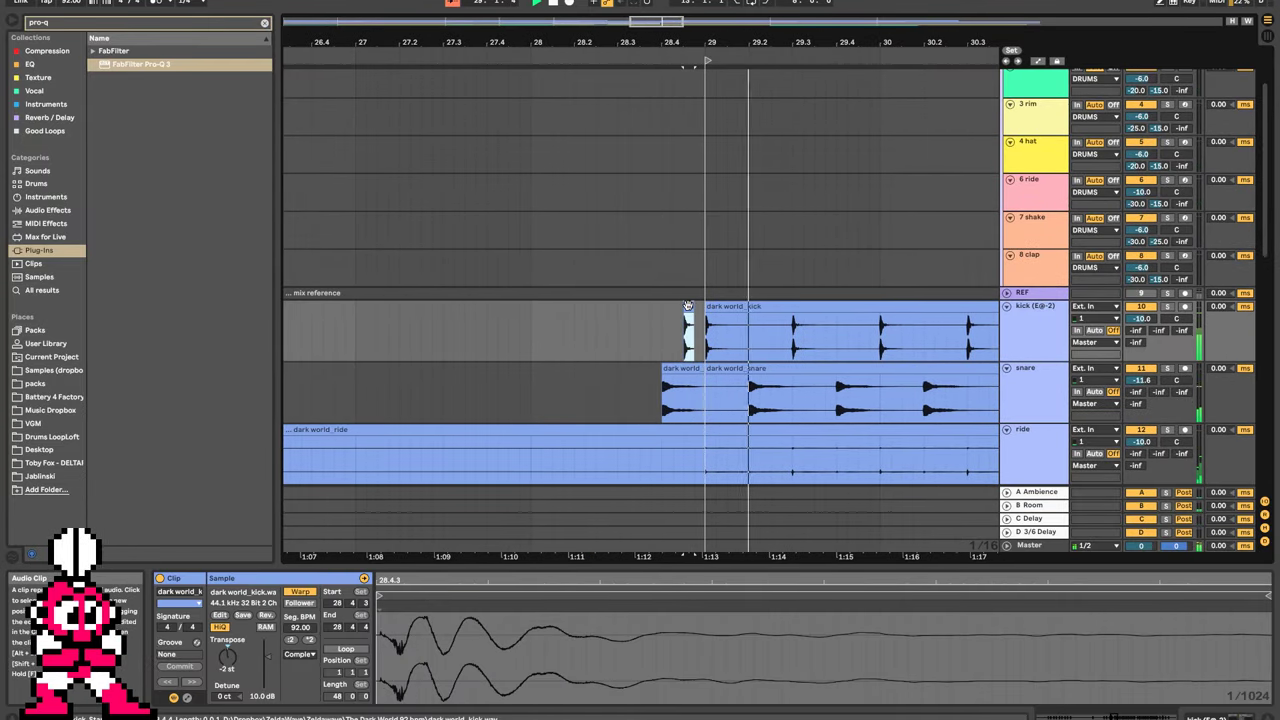
pyautogui.click(566, 352)
pyautogui.scroll(-8, 568, 351)
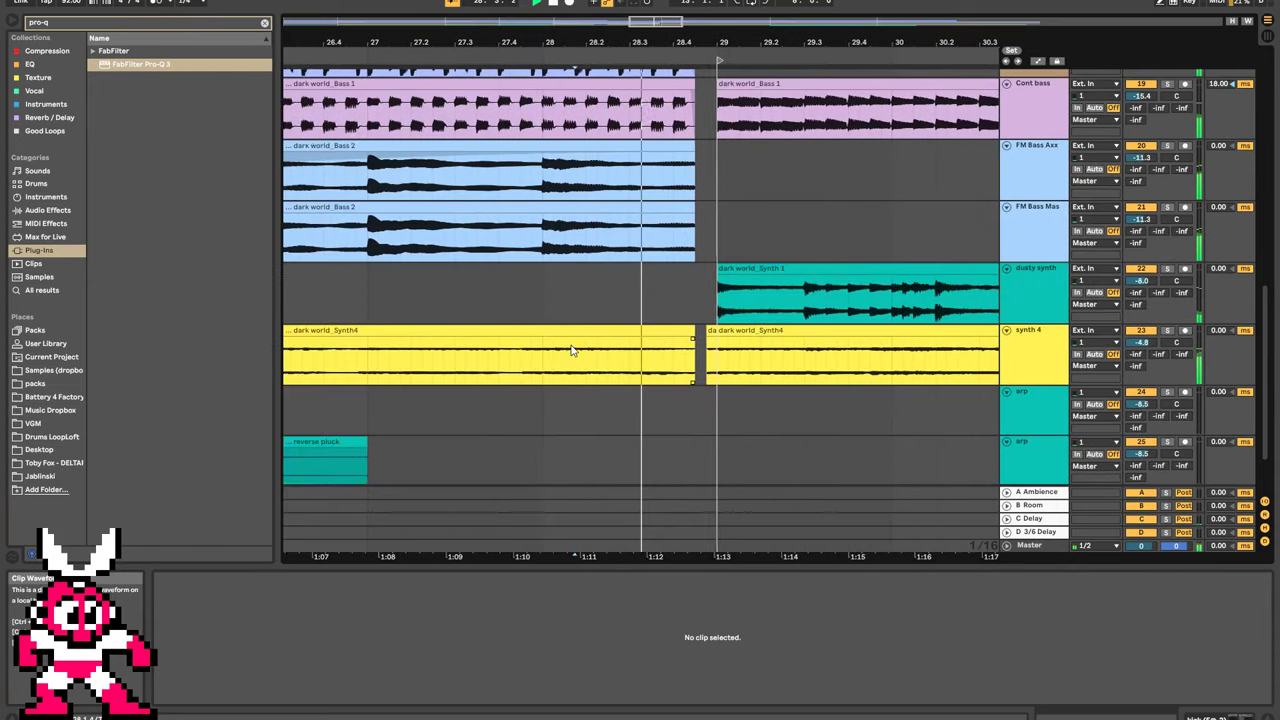
pyautogui.scroll(8, 572, 350)
pyautogui.click(400, 214)
# Move the short kick piece to 28.4.4, directly before bar 29, and lower its clip gain to 5.44 dB.
pyautogui.click(578, 153)
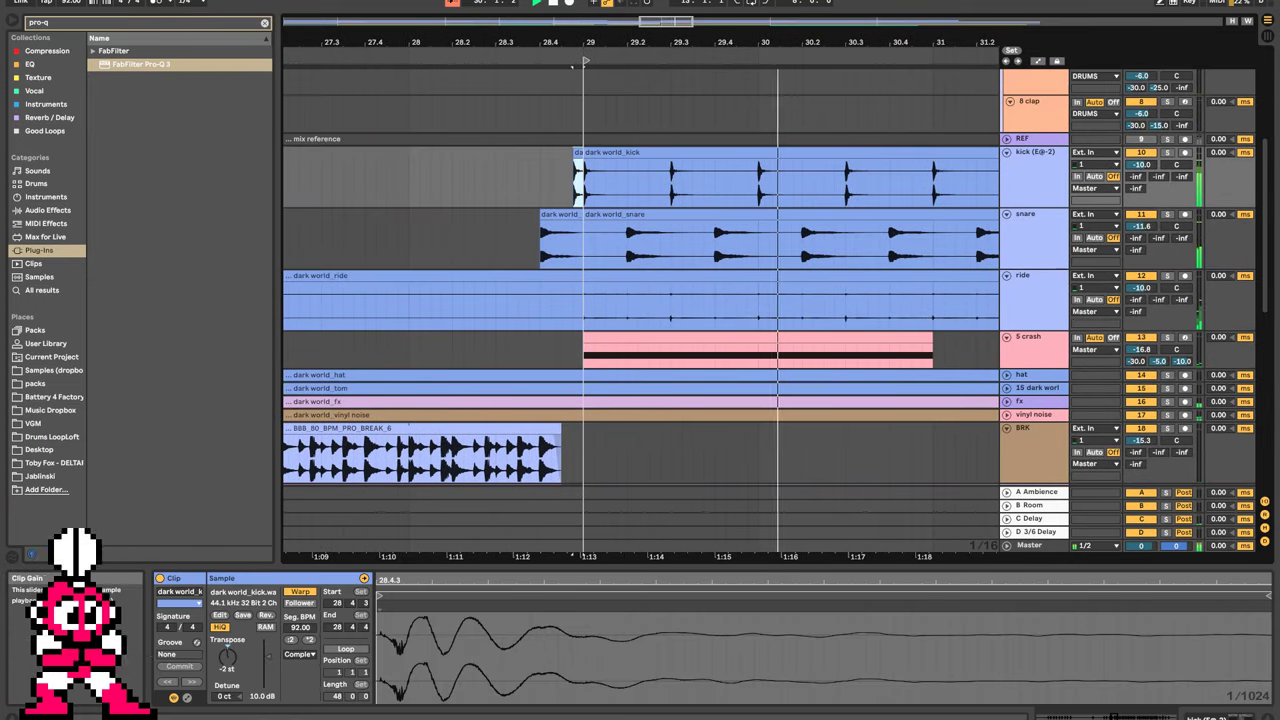
pyautogui.moveTo(268, 657); pyautogui.dragTo(268, 661)
pyautogui.click(433, 188)
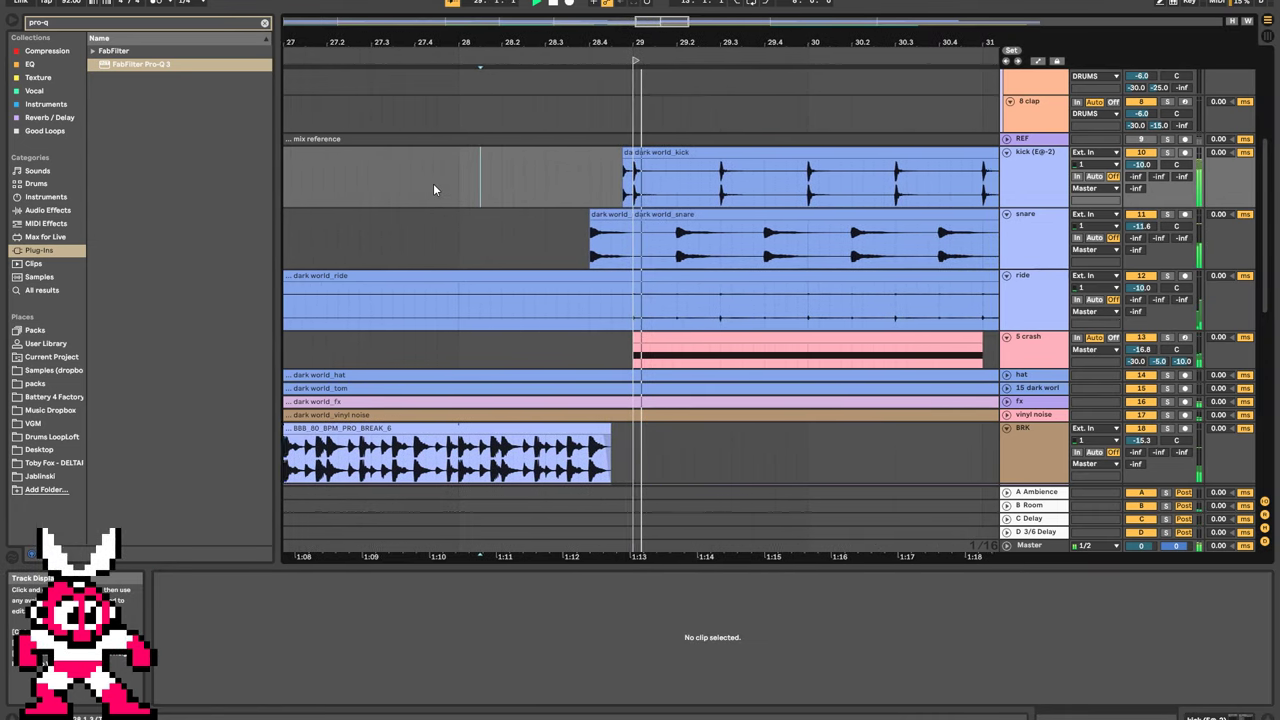
pyautogui.press('space')
pyautogui.press('space')
pyautogui.scroll(-3, 433, 184)
pyautogui.scroll(3, 470, 160)
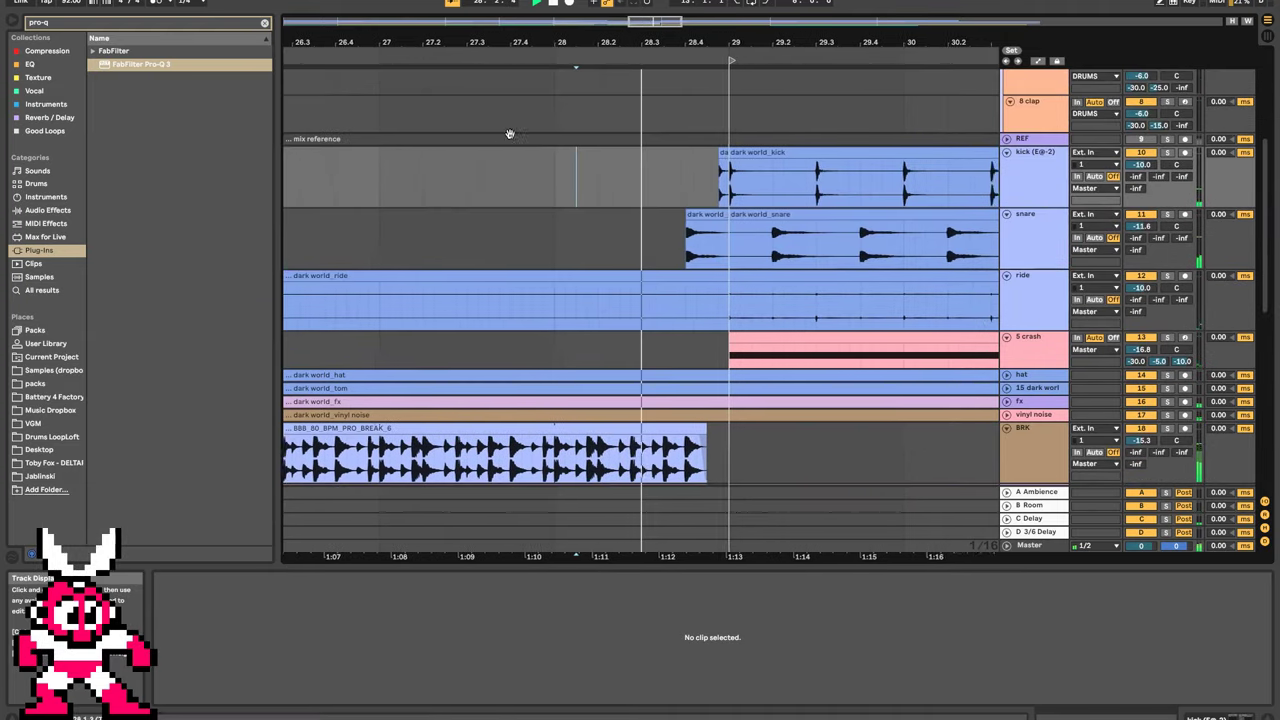
pyautogui.click(685, 154)
pyautogui.moveTo(673, 165); pyautogui.dragTo(681, 165)
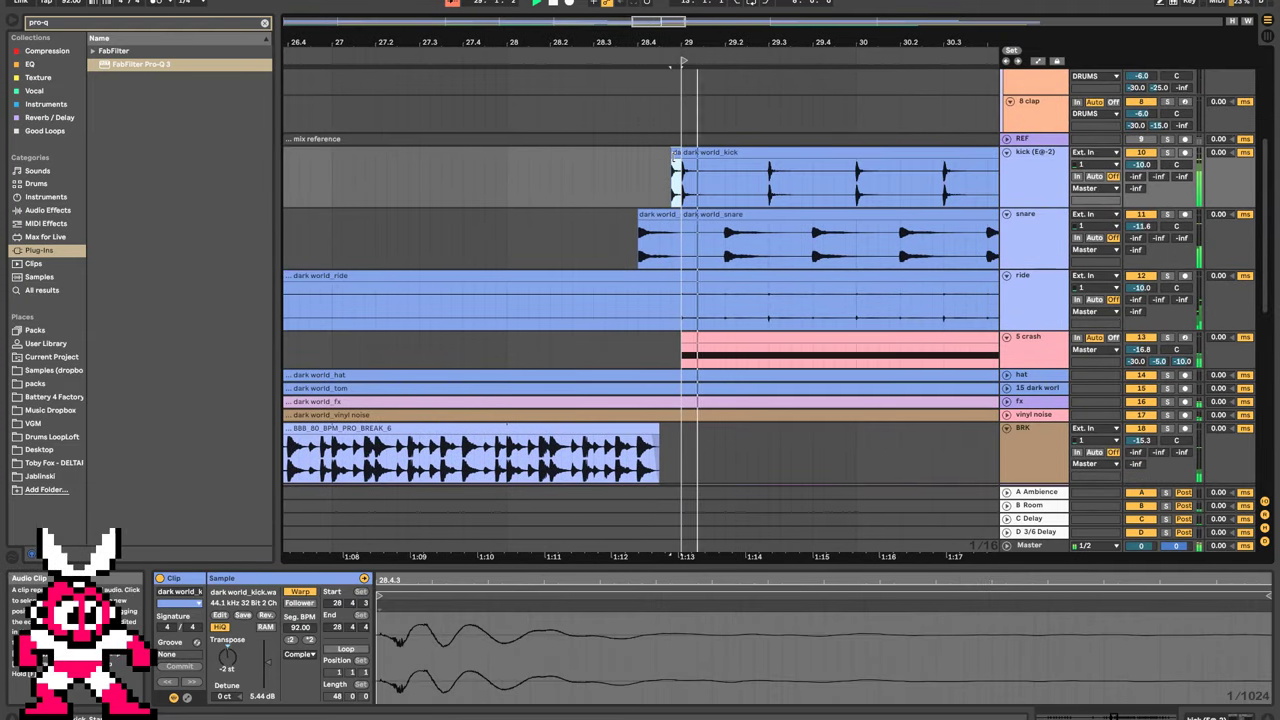
pyautogui.click(609, 186)
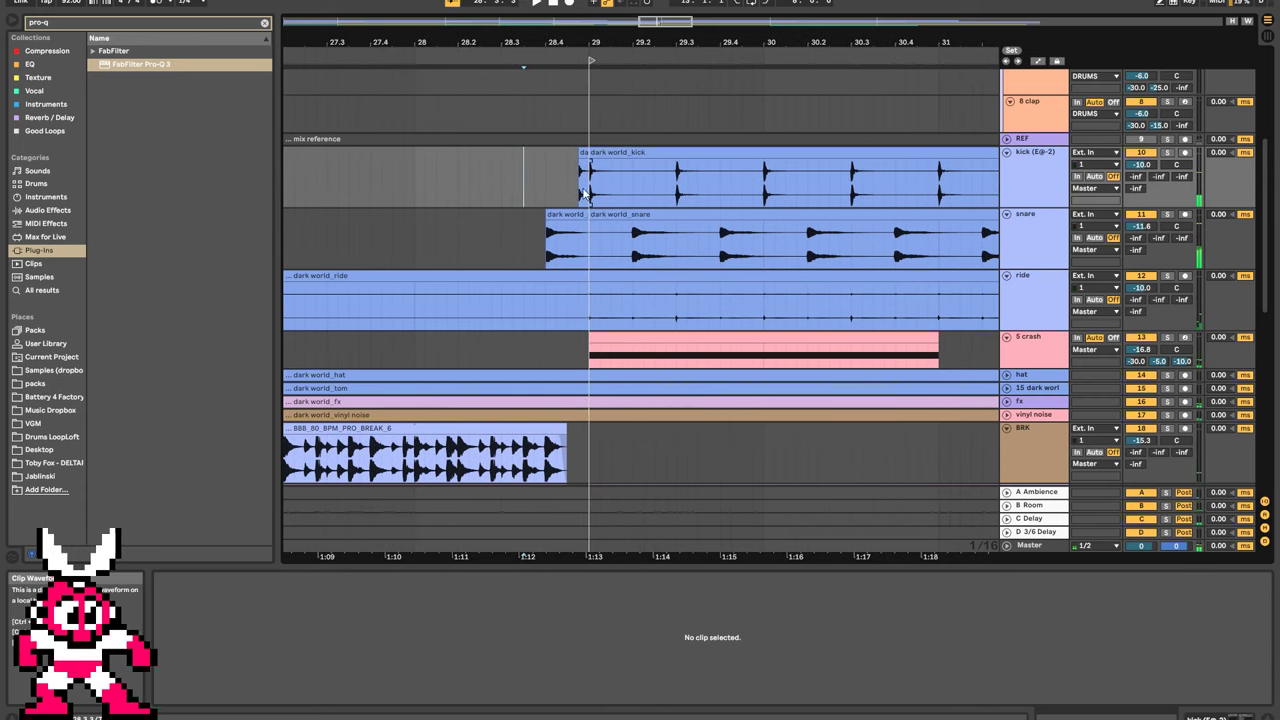
# Place the quieter kick piece at 28.4.3, extend it to bar 29 and replay the transition.
pyautogui.click(643, 168)
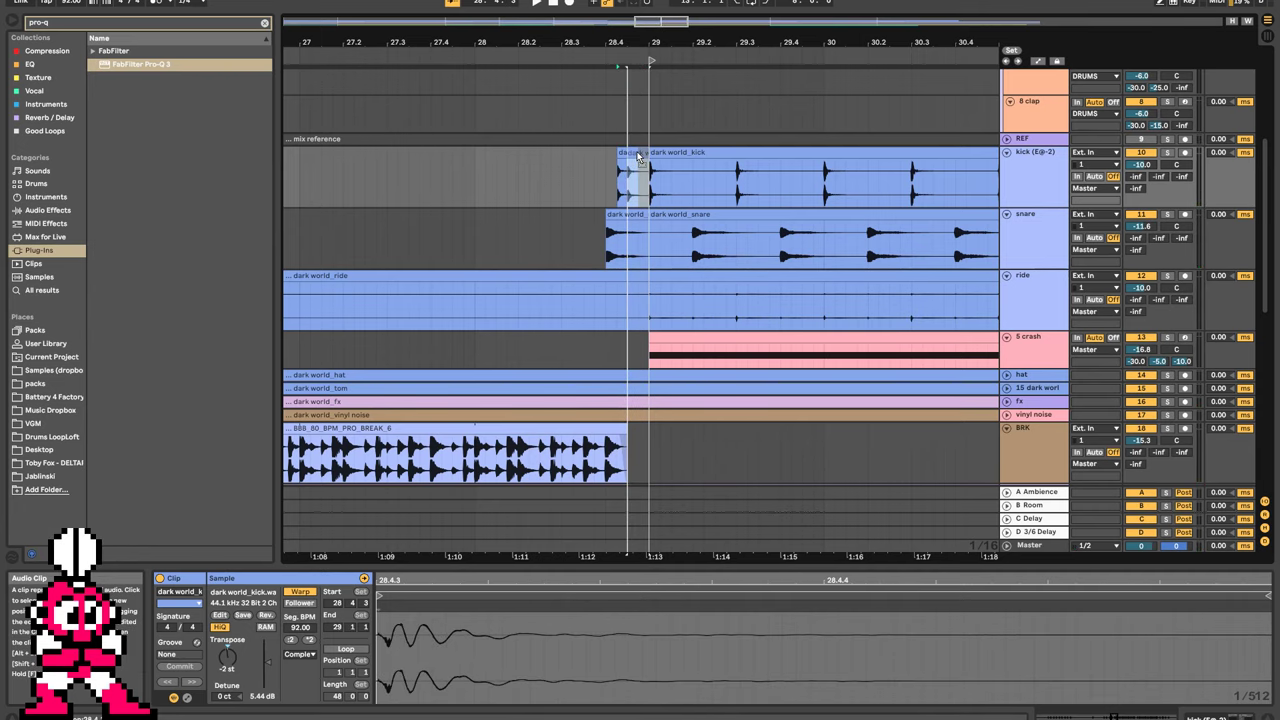
pyautogui.moveTo(638, 156); pyautogui.dragTo(638, 157)
pyautogui.click(553, 175)
pyautogui.press('space')
pyautogui.scroll(-5, 562, 203)
pyautogui.scroll(4, 563, 195)
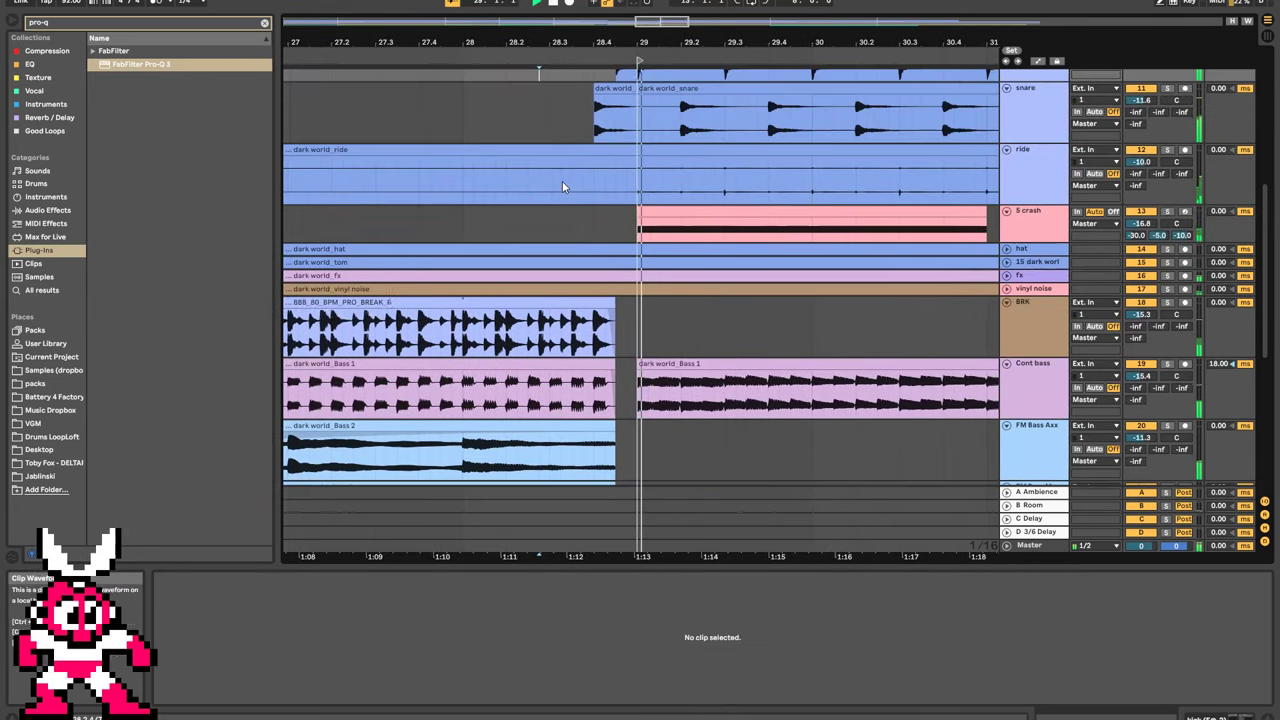
# Extend the last BRK break clip before bar 29 so that it ends at 28.4.4.
pyautogui.scroll(-3, 562, 195)
pyautogui.moveTo(592, 180); pyautogui.dragTo(608, 175)
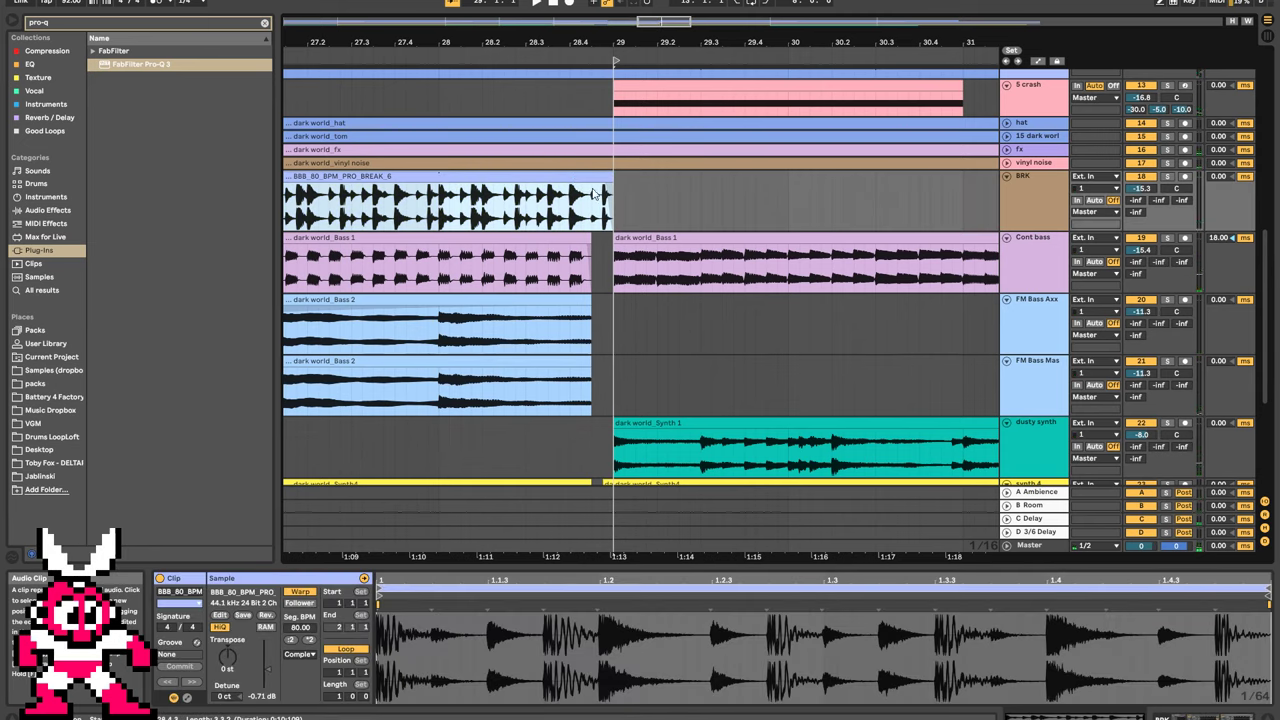
pyautogui.click(549, 197)
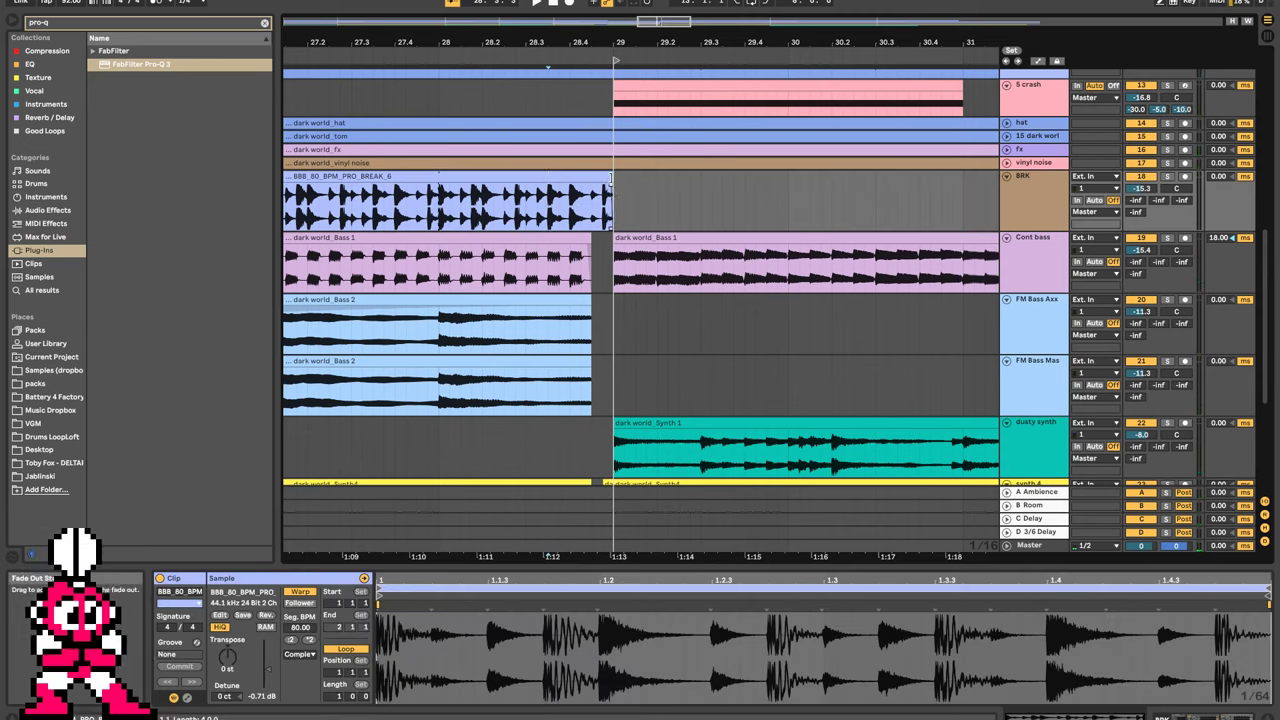
pyautogui.moveTo(611, 178); pyautogui.dragTo(603, 177)
# Extend the Cont bass clip to bar 29 and both FM Bass clips to 28.4.4, and replay from about bar 28.
pyautogui.moveTo(596, 243); pyautogui.dragTo(614, 240)
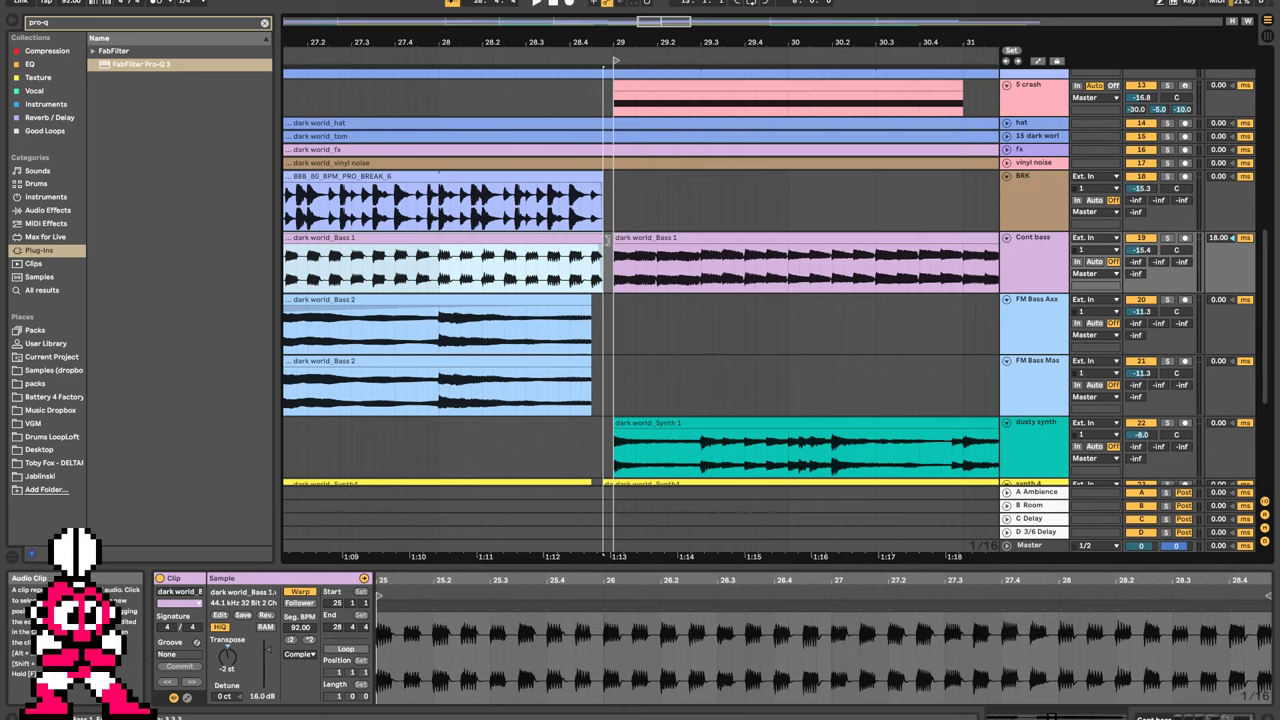
pyautogui.moveTo(576, 328); pyautogui.dragTo(606, 362)
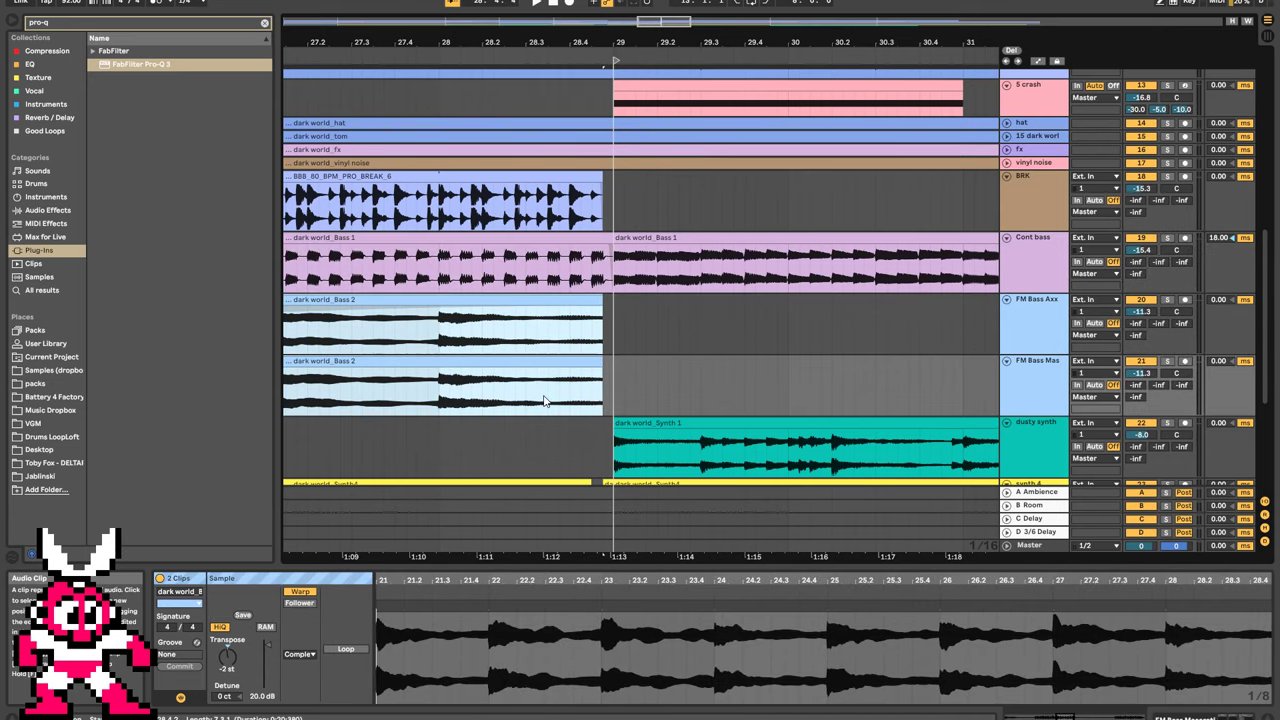
pyautogui.scroll(-2, 608, 366)
pyautogui.click(450, 355)
pyautogui.press('space')
pyautogui.moveTo(316, 196); pyautogui.dragTo(478, 309)
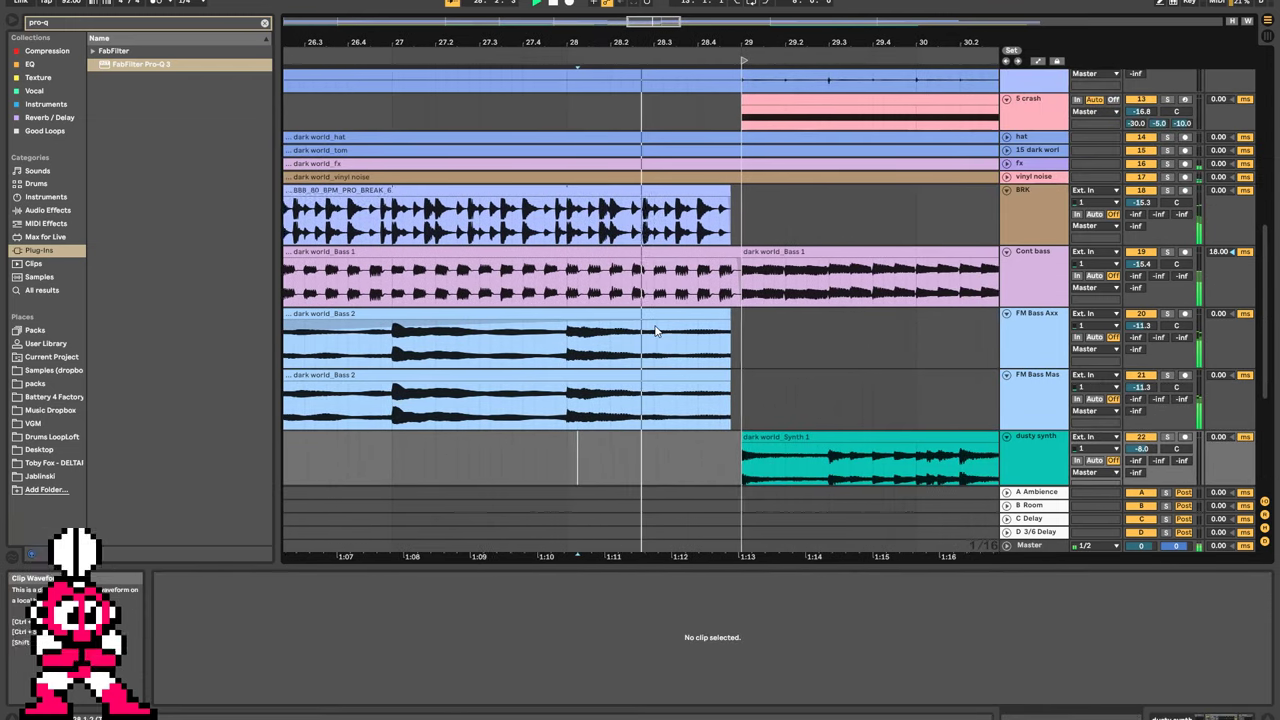
# Delete the Cont bass audio from 28.4.4 to bar 29.
pyautogui.click(710, 312)
pyautogui.click(731, 299)
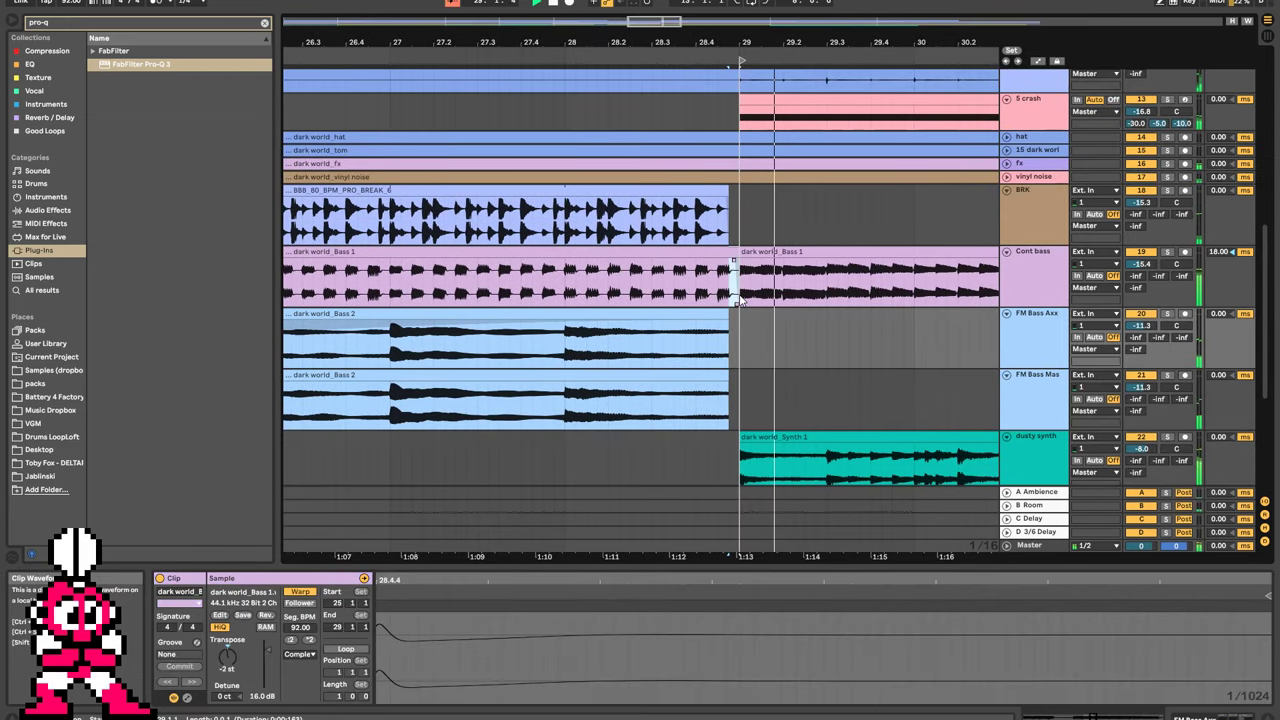
pyautogui.scroll(3, 670, 248)
pyautogui.scroll(2, 670, 248)
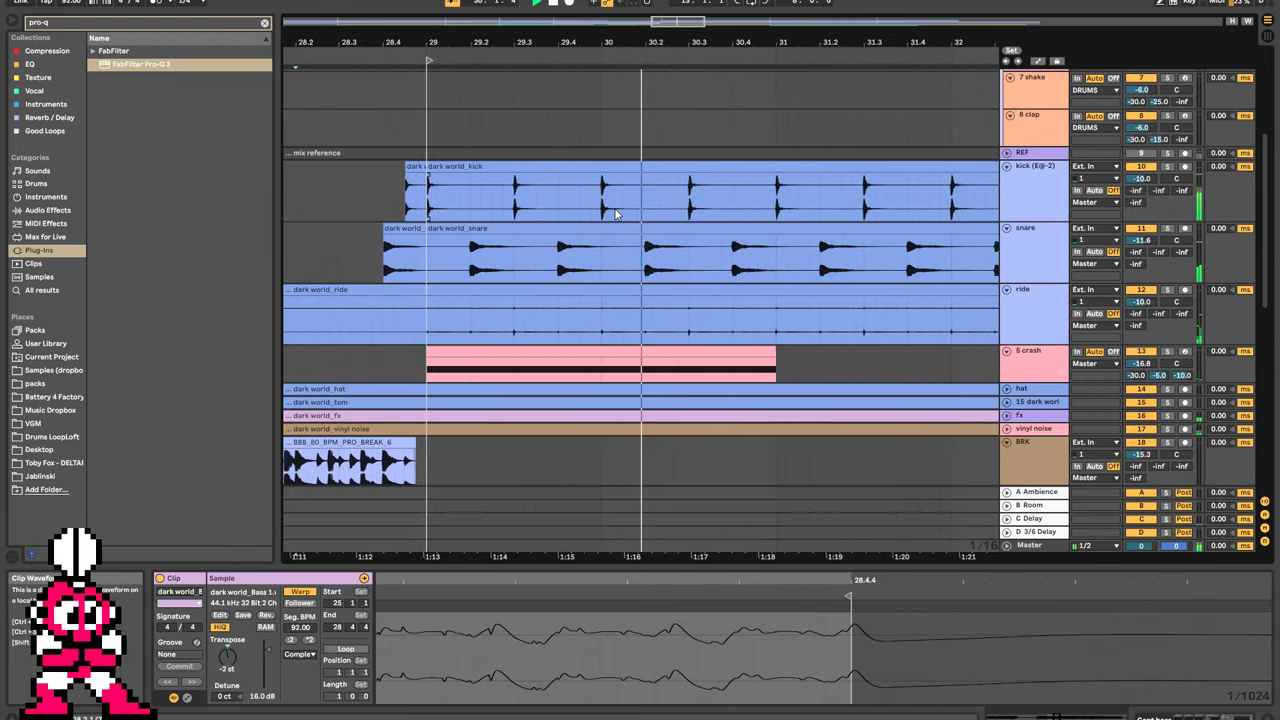
# Listen on past bar 29 and review the wider arrangement of the drum and bass clips.
pyautogui.hscroll(-3, 586, 223)
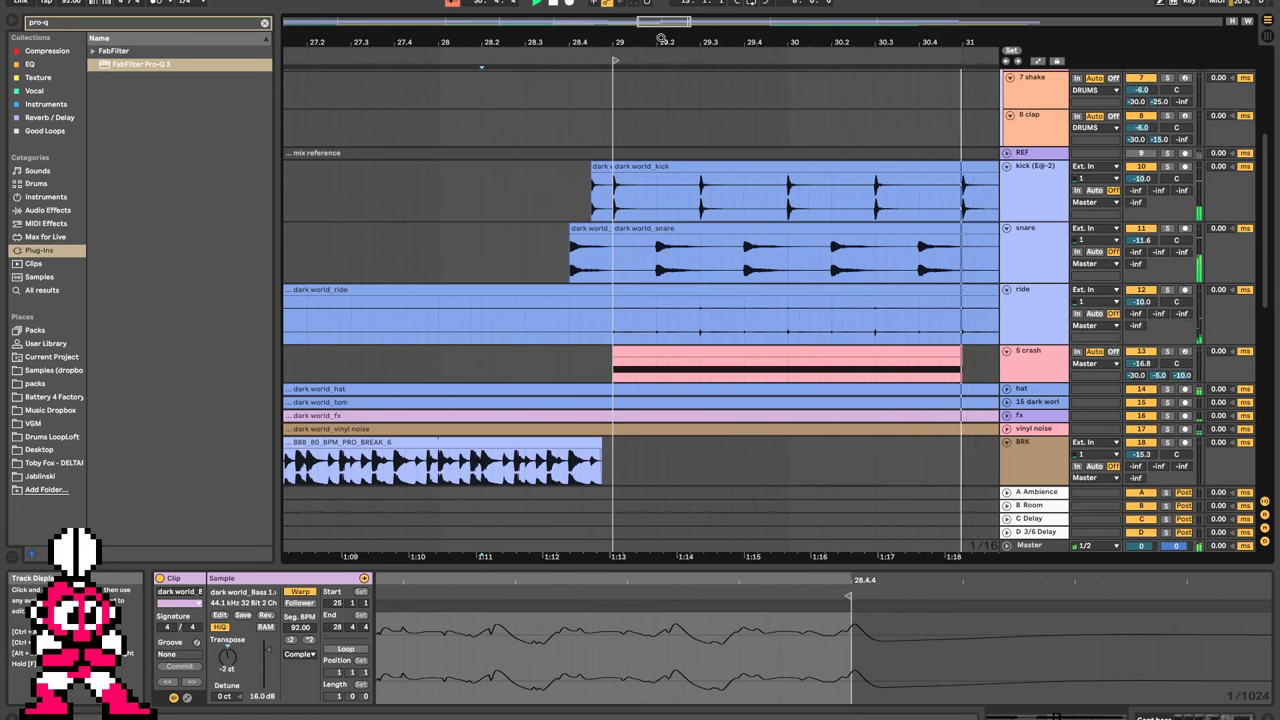
pyautogui.moveTo(680, 42); pyautogui.dragTo(444, 10)
pyautogui.scroll(-3, 723, 118)
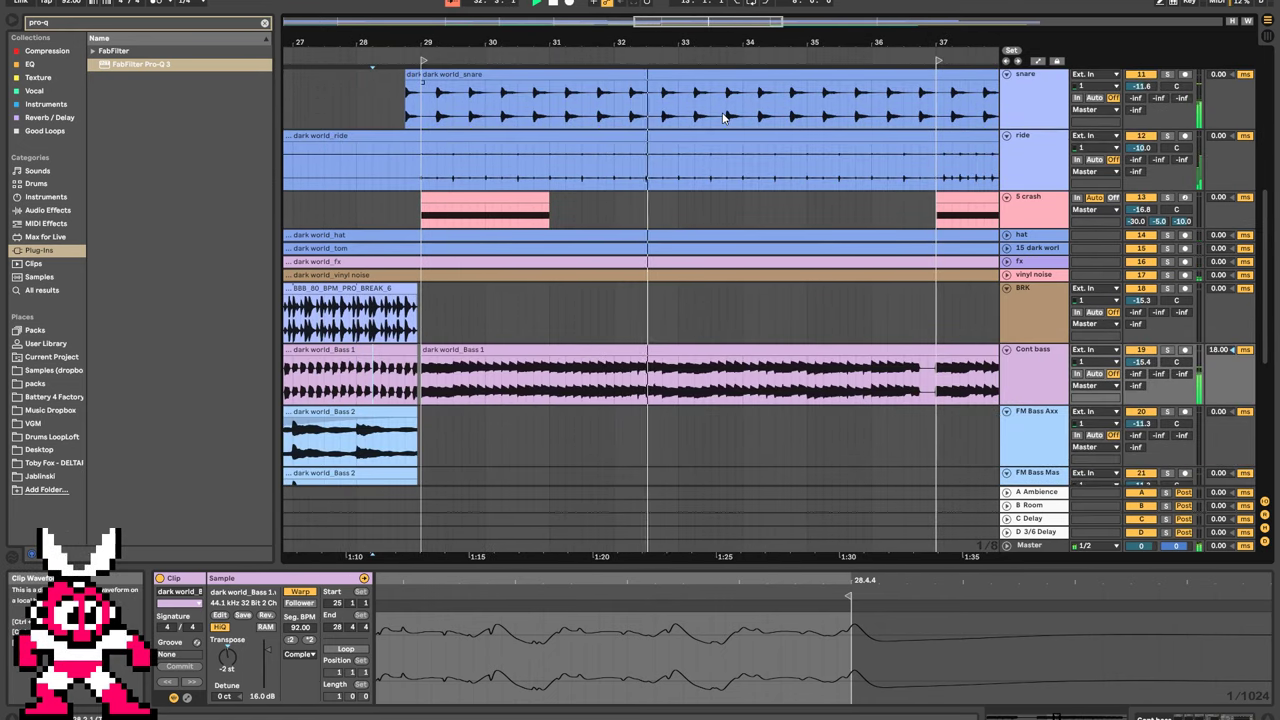
pyautogui.scroll(2, 723, 118)
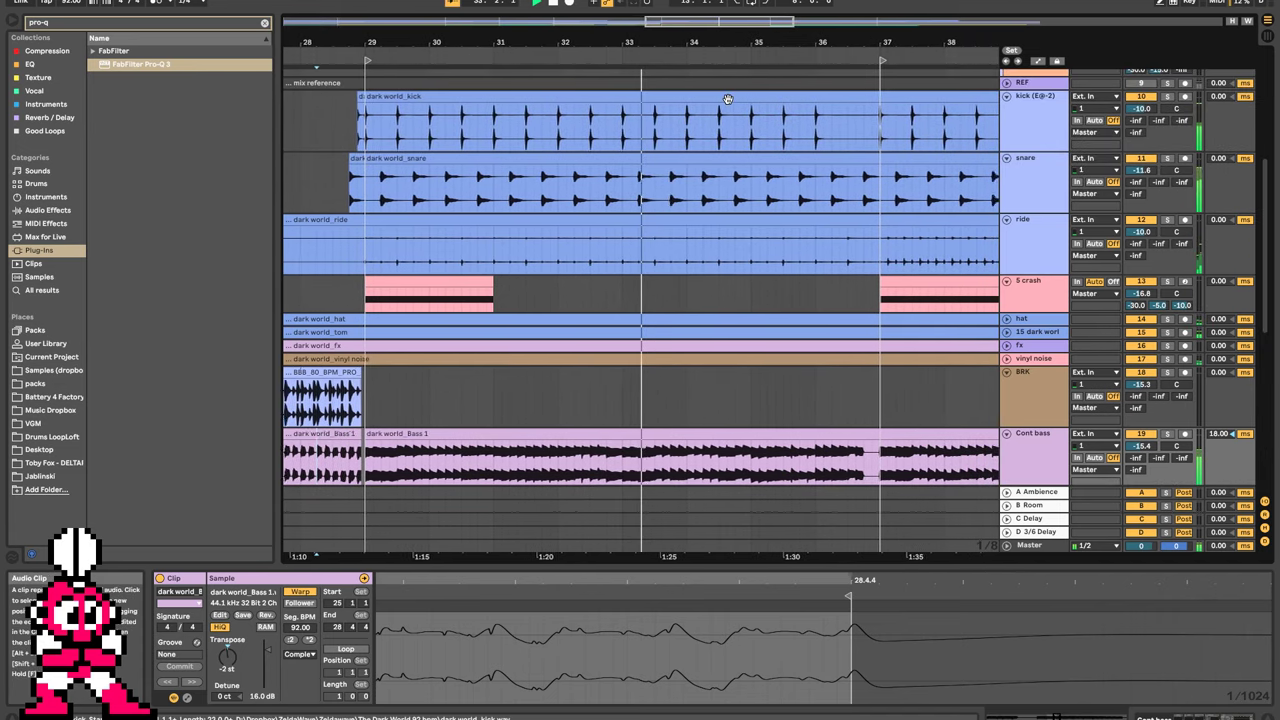
pyautogui.moveTo(742, 42); pyautogui.dragTo(743, 25)
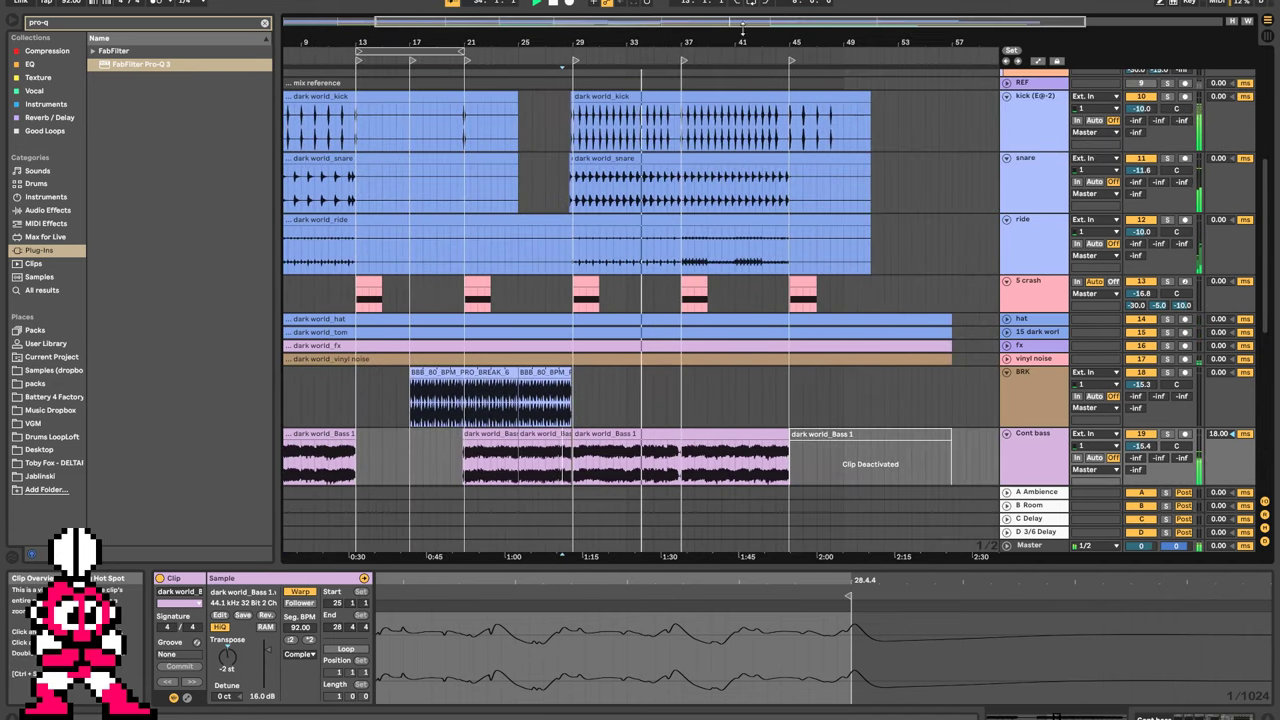
# Select FM Bass Mas from 3.3 to bar 57 and set the arrangement loop to that range.
pyautogui.click(849, 168)
pyautogui.scroll(5, 855, 155)
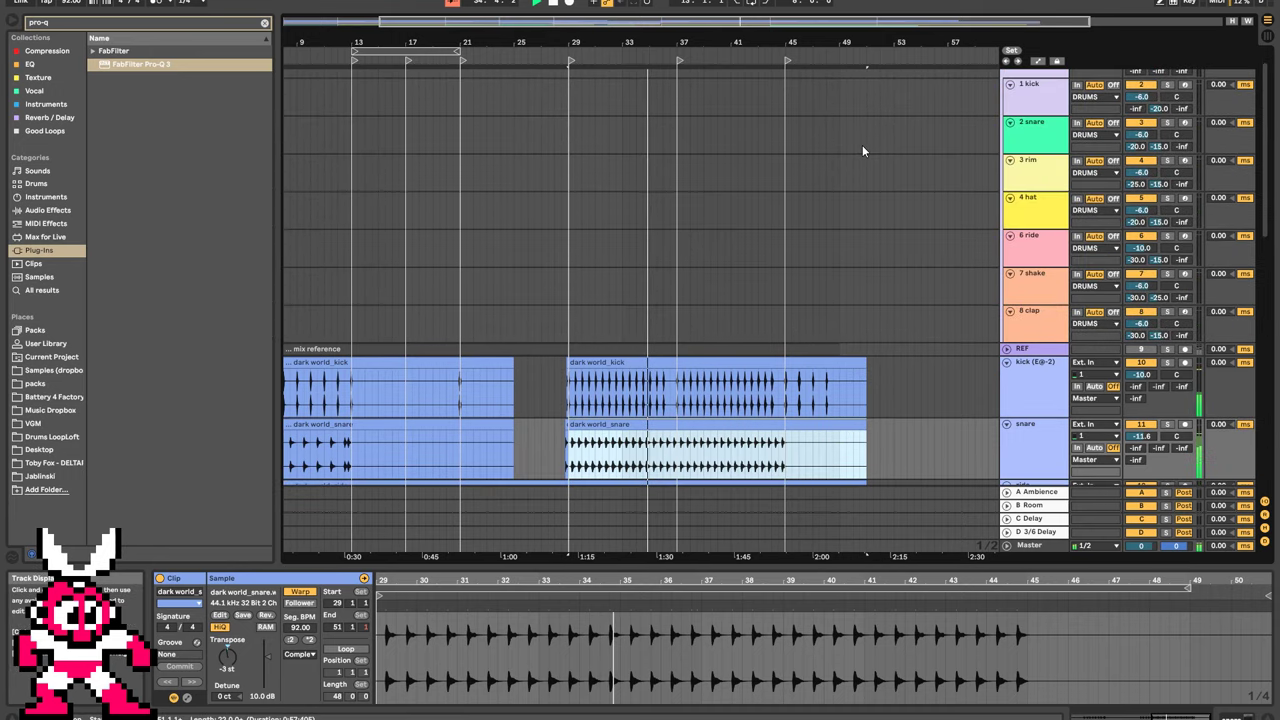
pyautogui.scroll(-12, 870, 160)
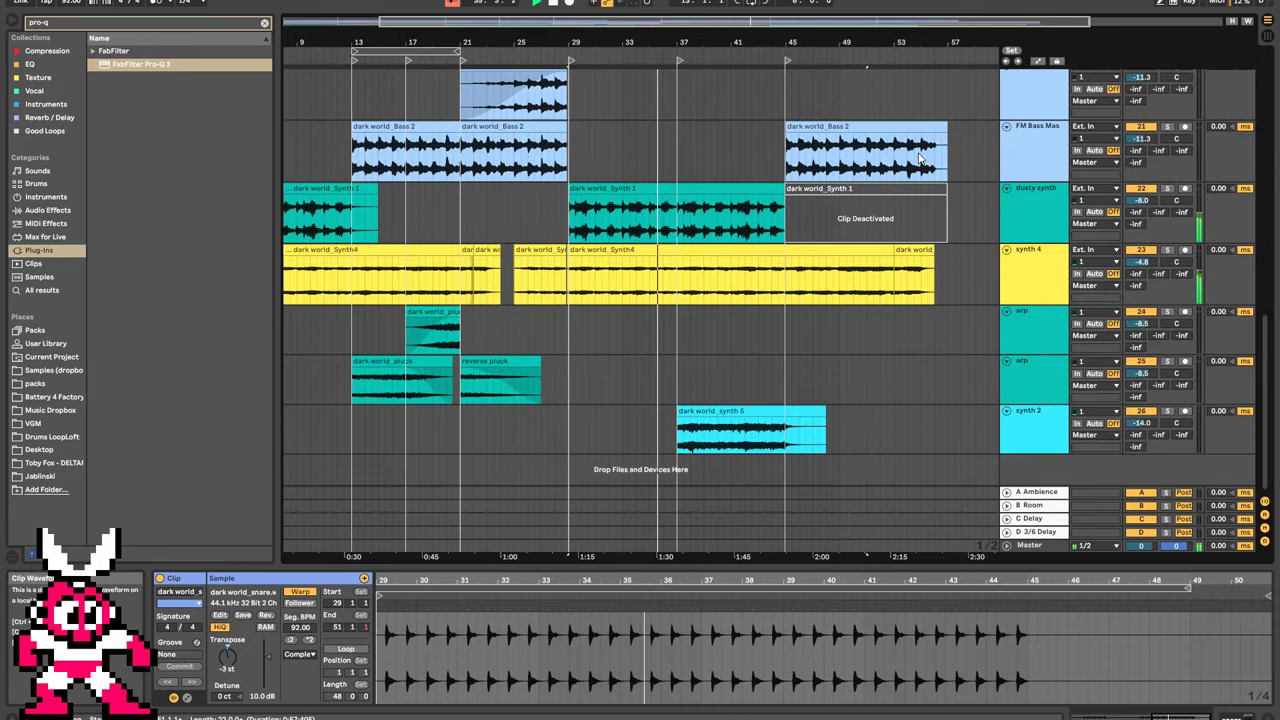
pyautogui.click(920, 158)
pyautogui.moveTo(348, 155); pyautogui.dragTo(224, 153)
pyautogui.hotkey('ctrl', 'l')
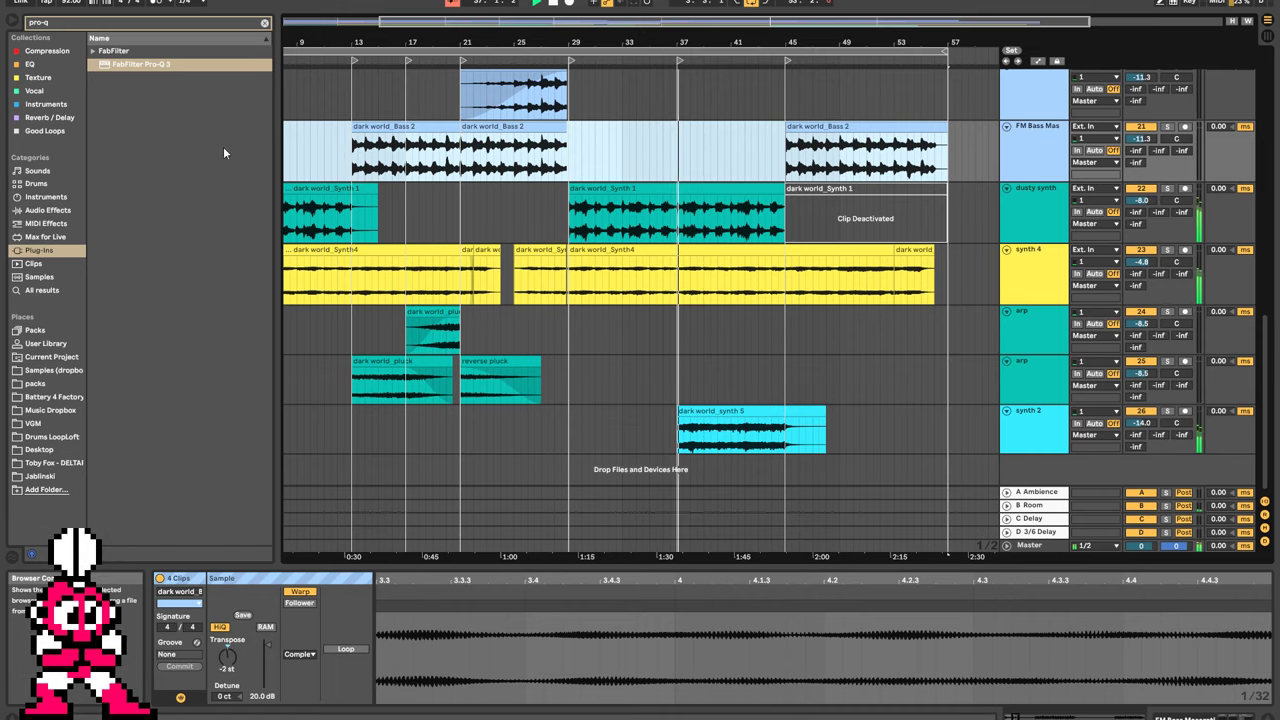
# Hide the browser and clip detail view, fit all track heights to the window, and fold the DRUMS group.
pyautogui.click(13, 20)
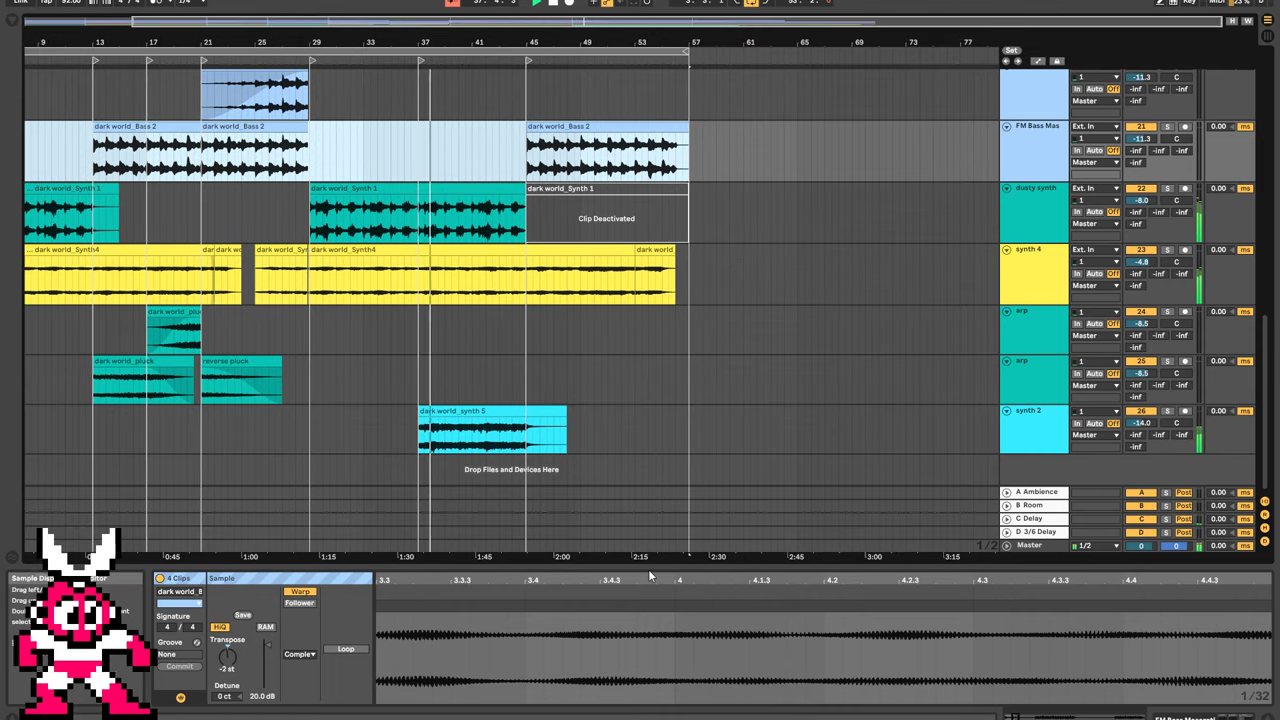
pyautogui.moveTo(661, 690); pyautogui.dragTo(659, 697)
pyautogui.press('h')
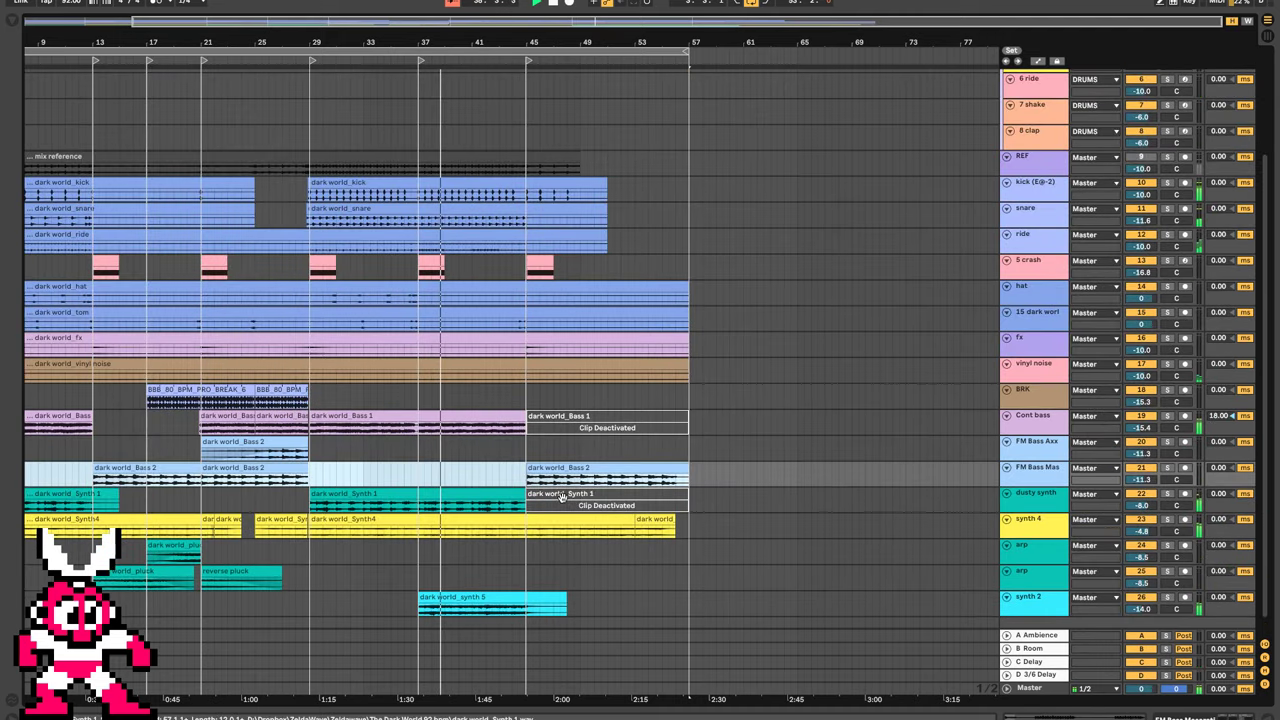
pyautogui.scroll(5, 935, 298)
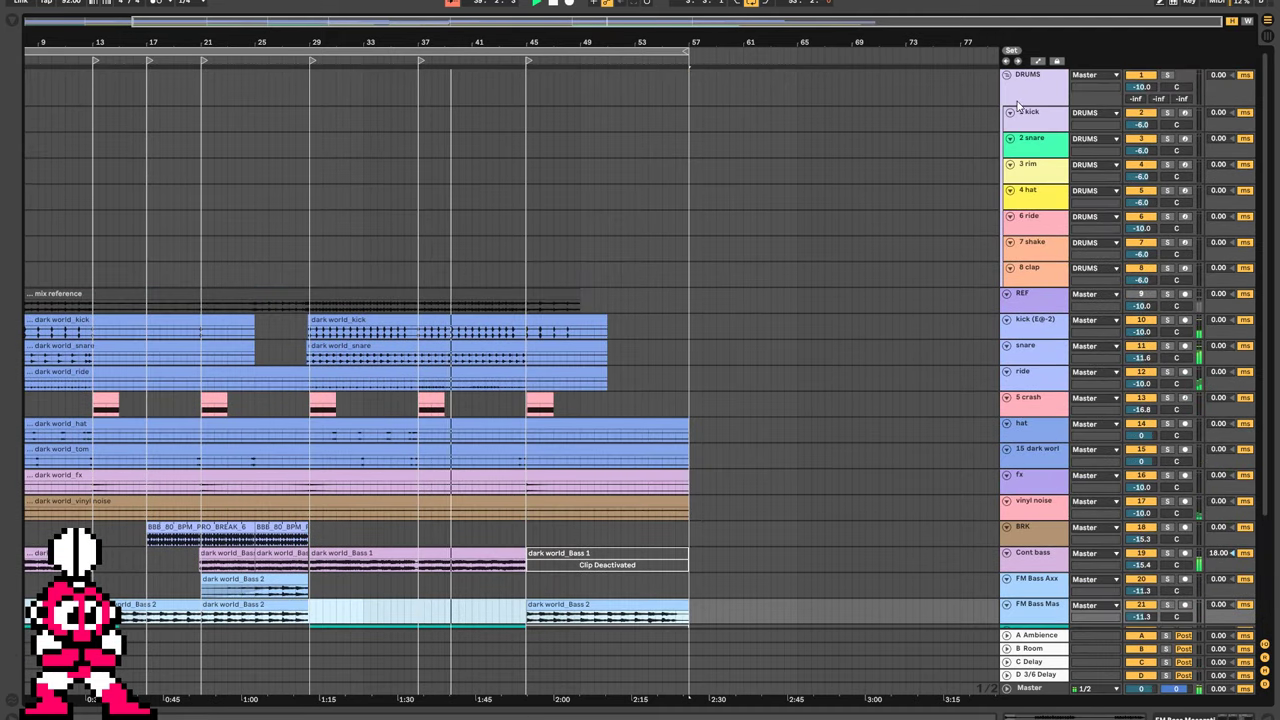
pyautogui.click(1006, 76)
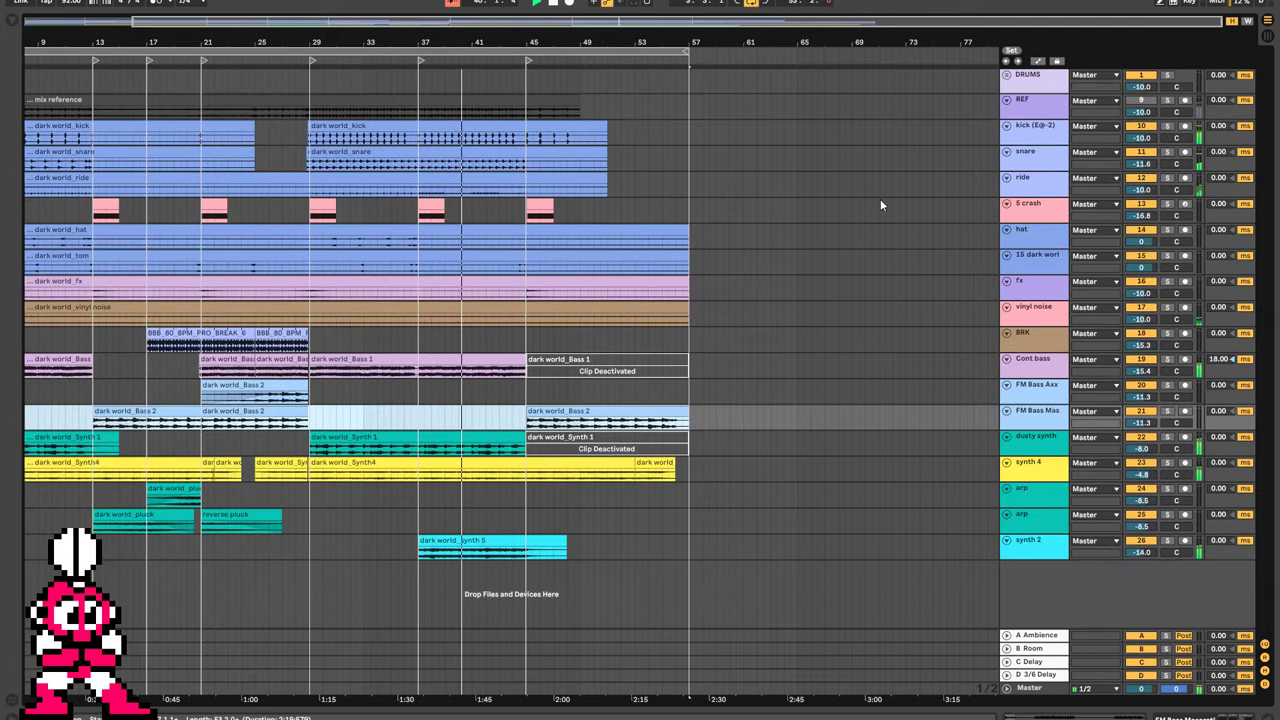
# Select all tracks from kick to synth 2 and try a taller track height for them.
pyautogui.click(1037, 520)
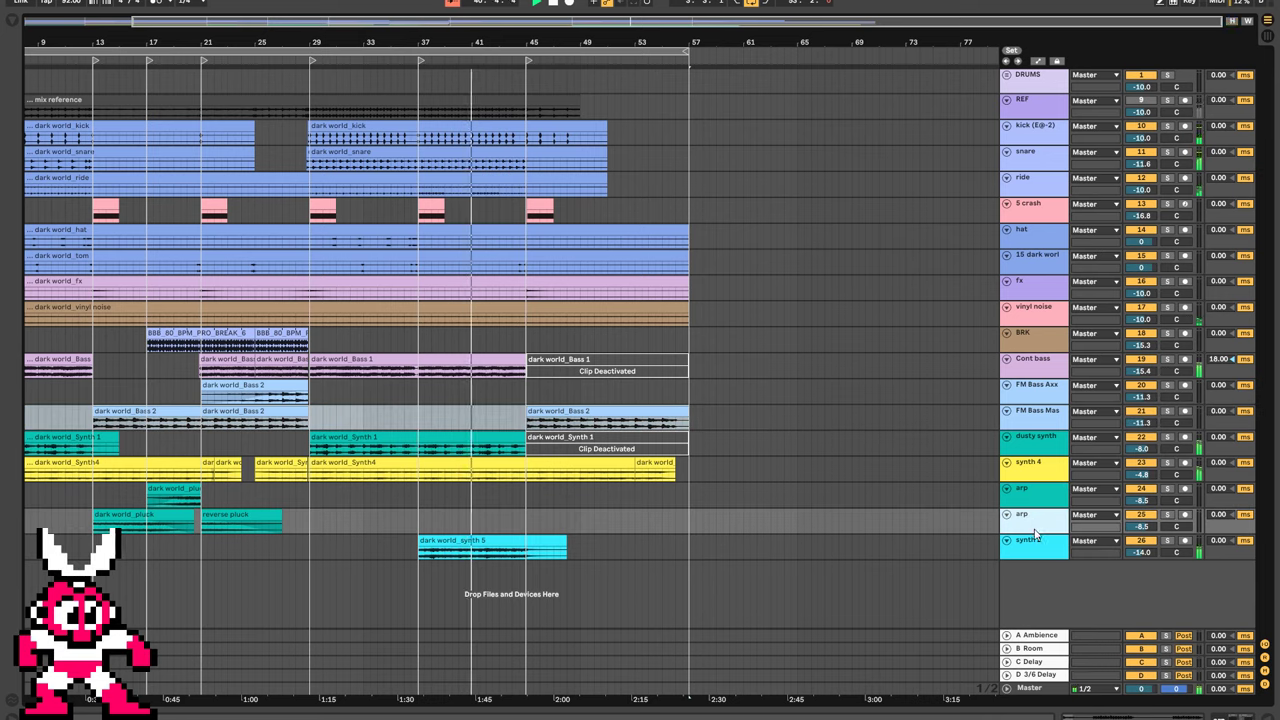
pyautogui.click(1034, 557)
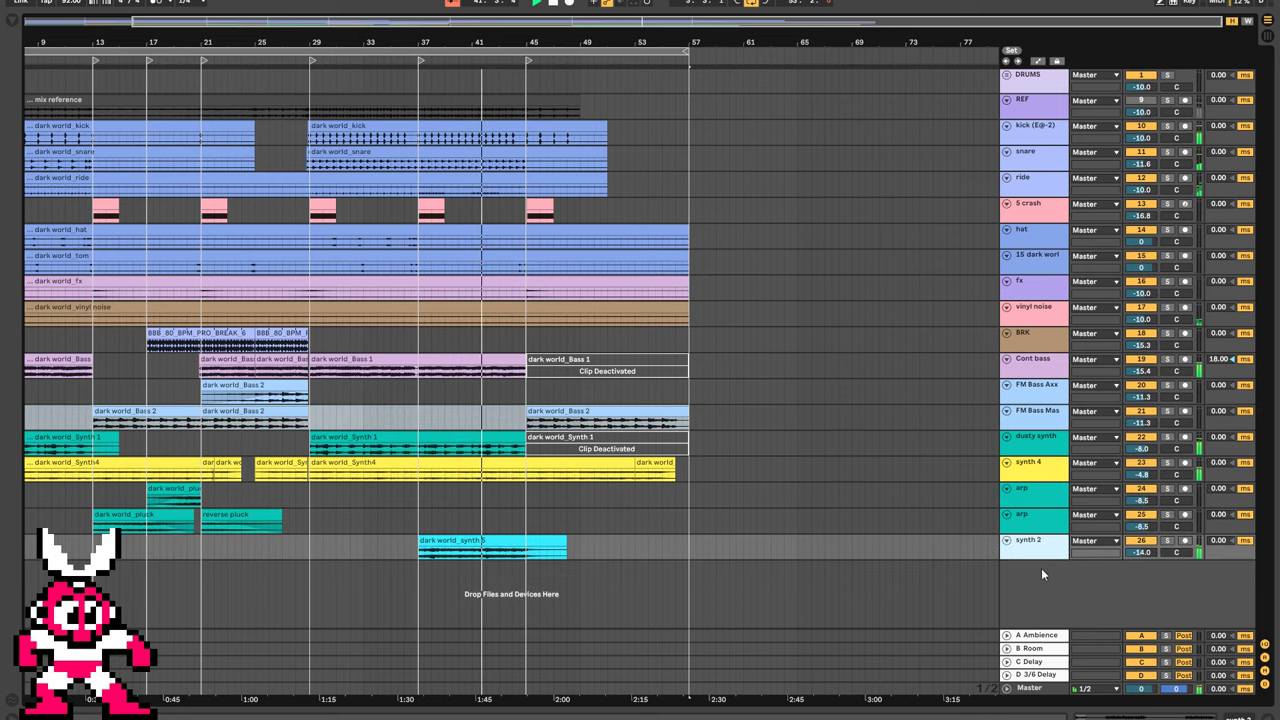
pyautogui.keyDown('shift'); pyautogui.click(1036, 134); pyautogui.keyUp('shift')
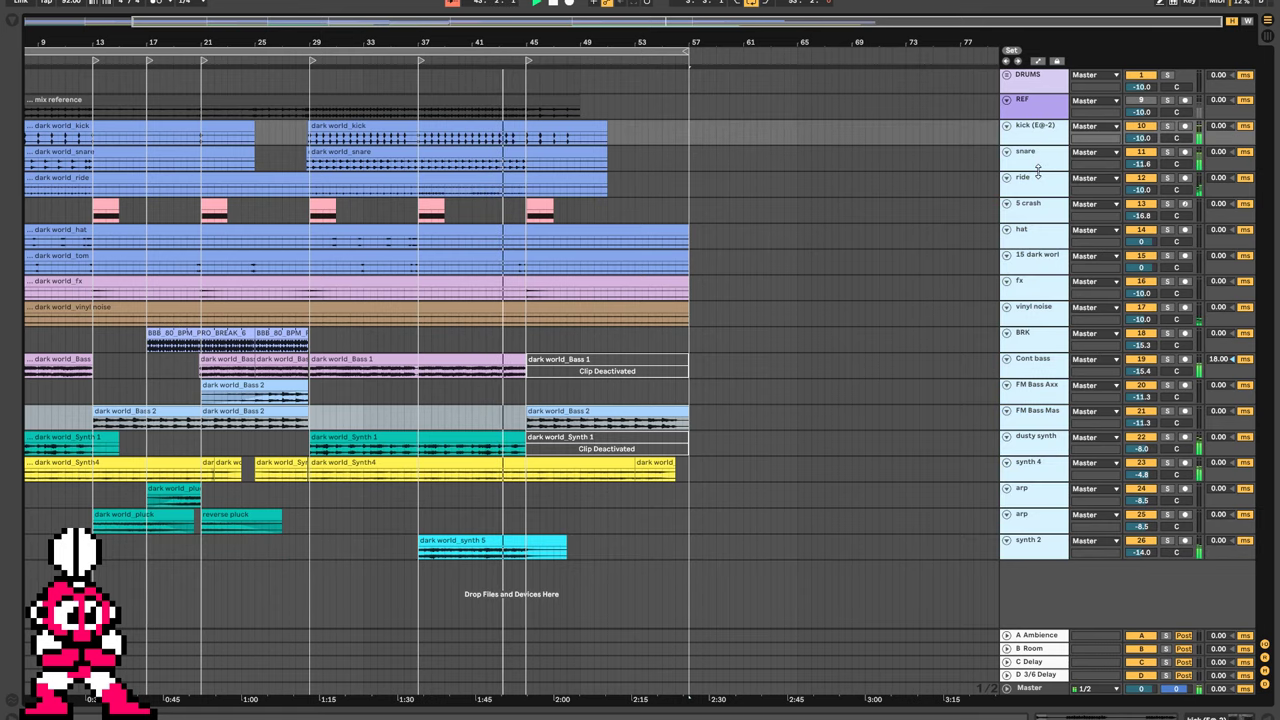
pyautogui.moveTo(1038, 172); pyautogui.dragTo(1039, 179)
pyautogui.scroll(-3, 903, 387)
pyautogui.scroll(3, 901, 378)
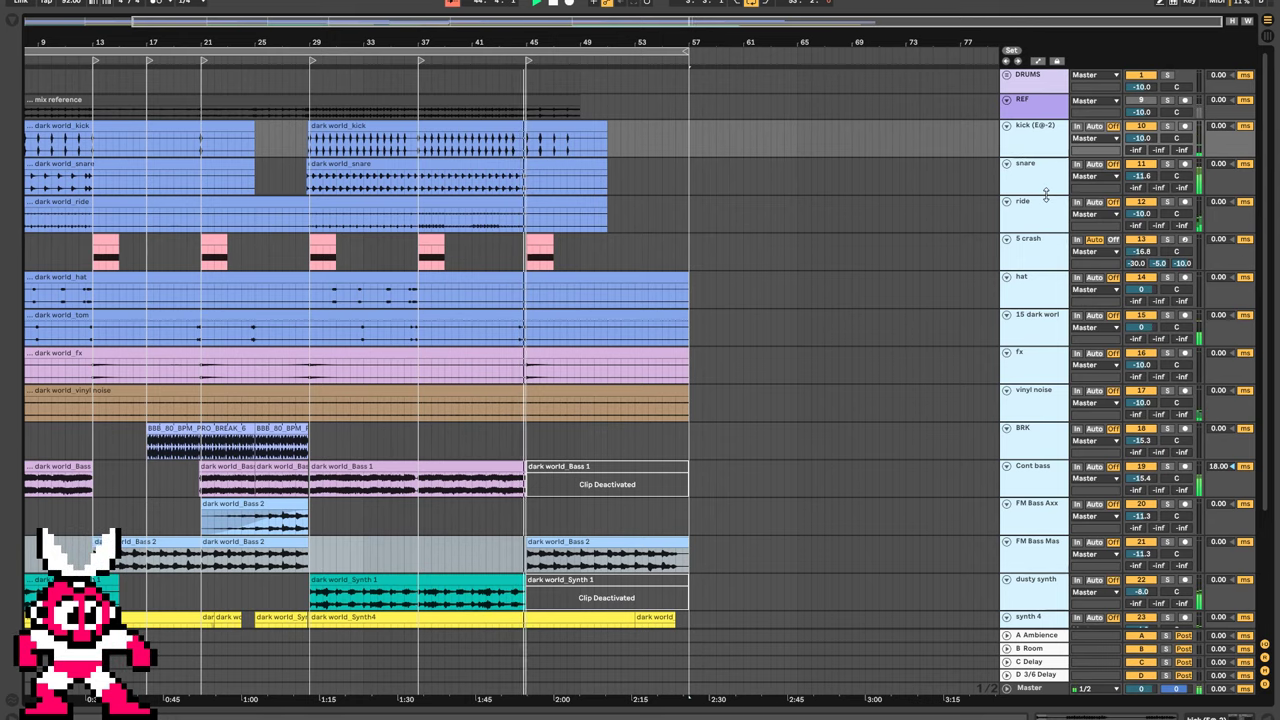
pyautogui.moveTo(1046, 193)
pyautogui.mouseDown()
pyautogui.moveTo(1044, 155)
pyautogui.moveTo(1043, 179)
pyautogui.mouseUp()
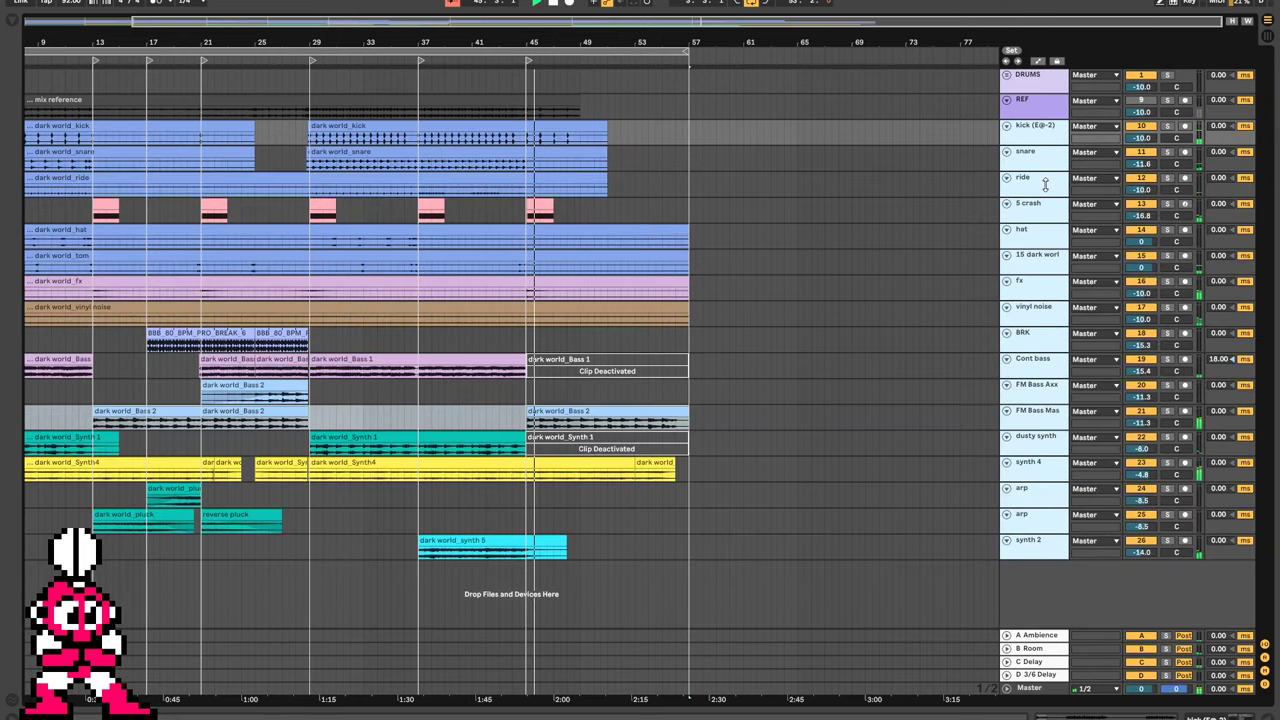
# Zoom in on the timeline around the playback position and show the Master track's device chain.
pyautogui.moveTo(62, 33); pyautogui.dragTo(438, 541)
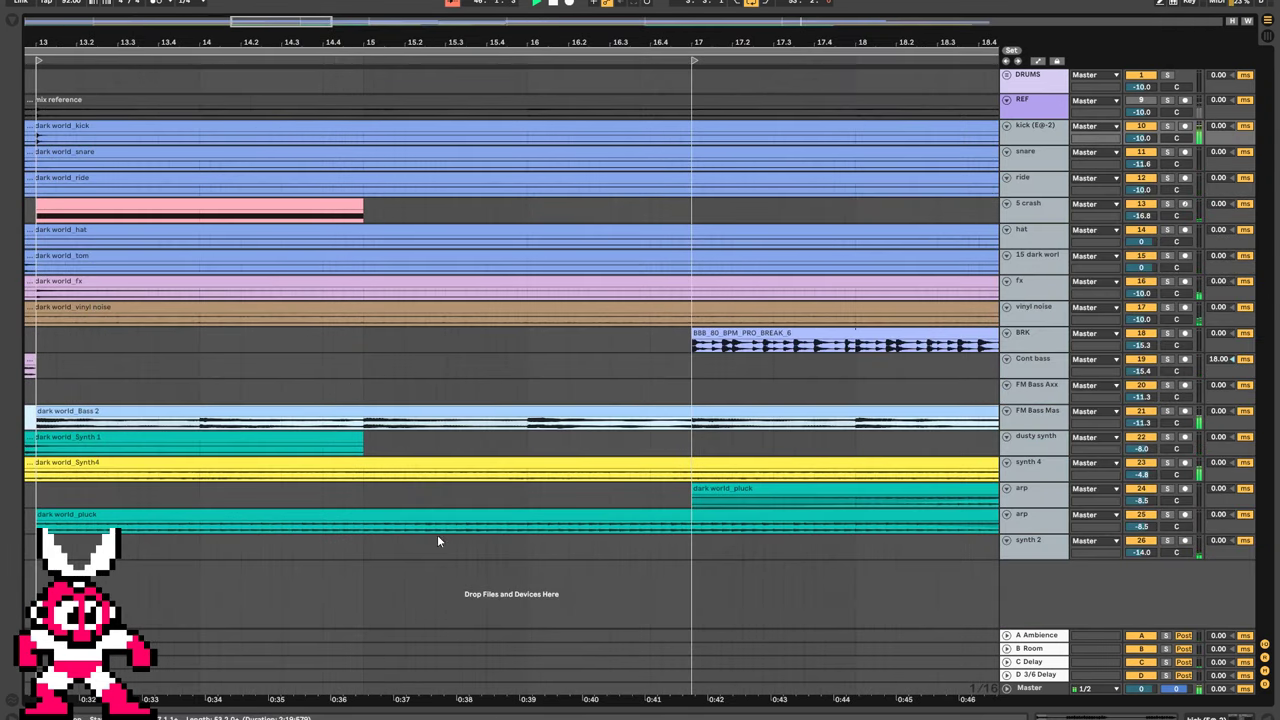
pyautogui.click(513, 701)
pyautogui.click(1091, 716)
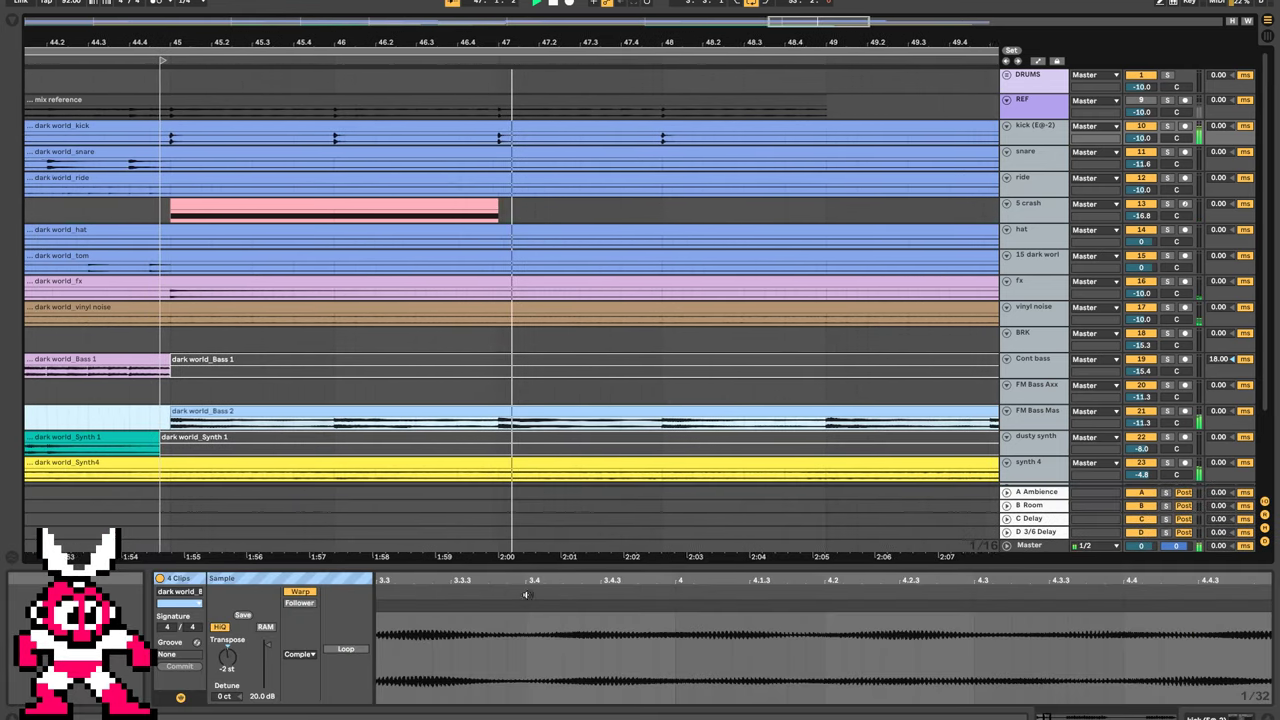
pyautogui.doubleClick(1048, 546)
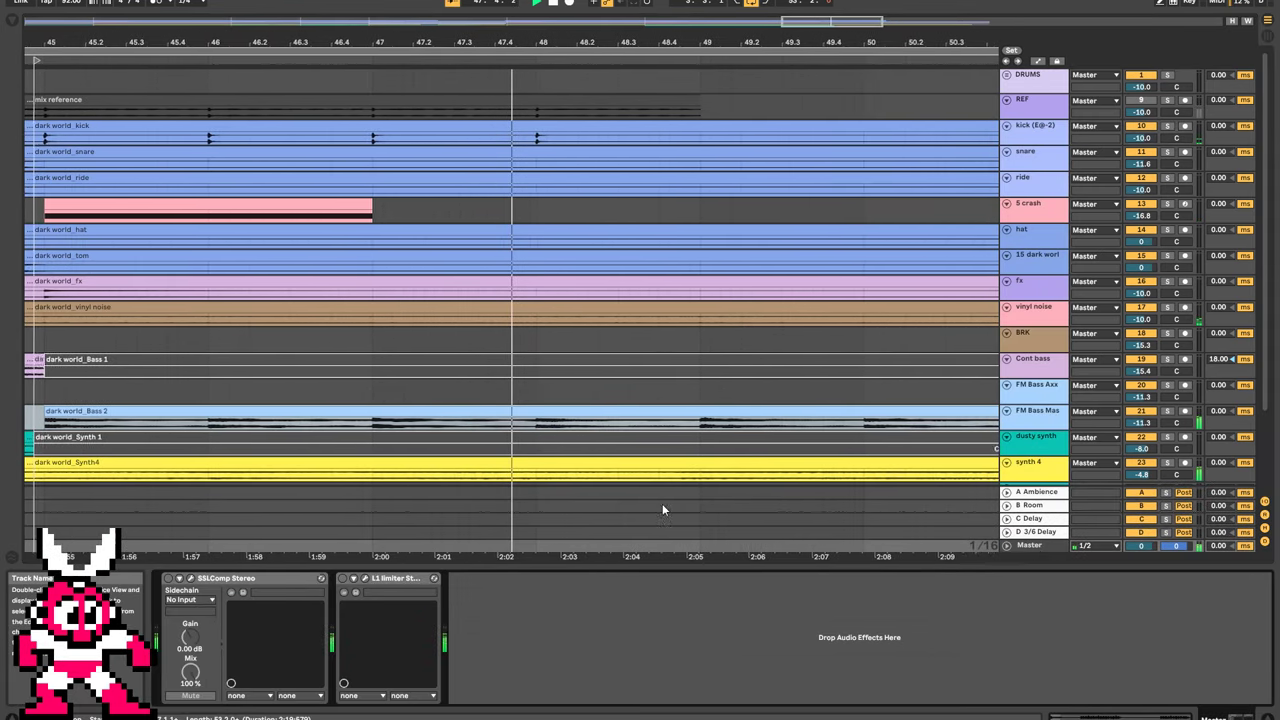
# Find Spectrum among the audio effects and add it after the L1 limiter on the Master track.
pyautogui.click(5, 18)
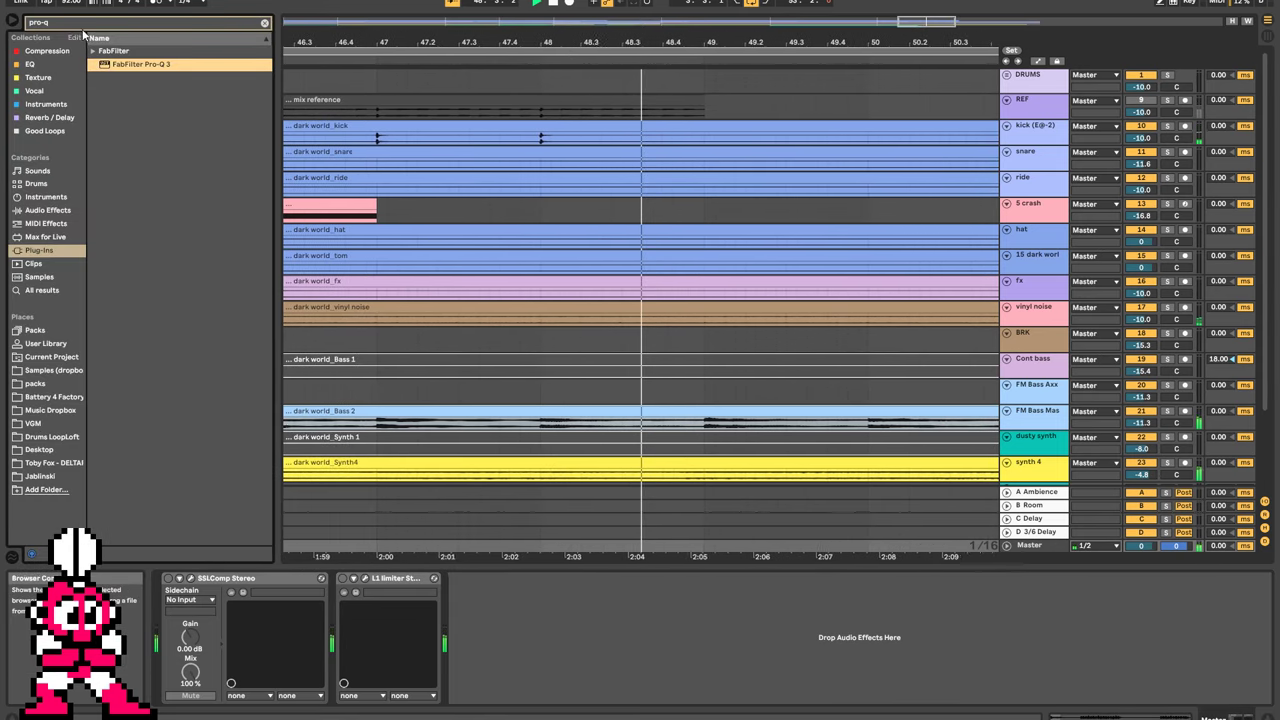
pyautogui.click(35, 210)
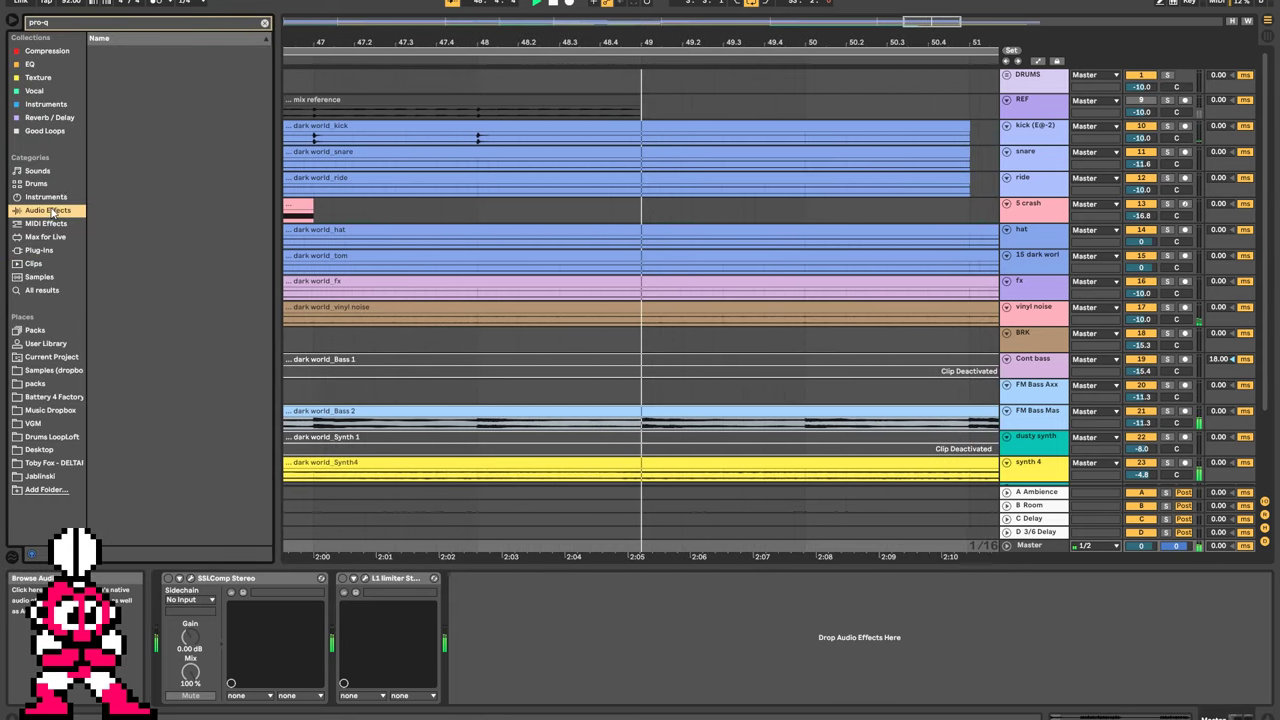
pyautogui.click(92, 27)
pyautogui.write('spec')
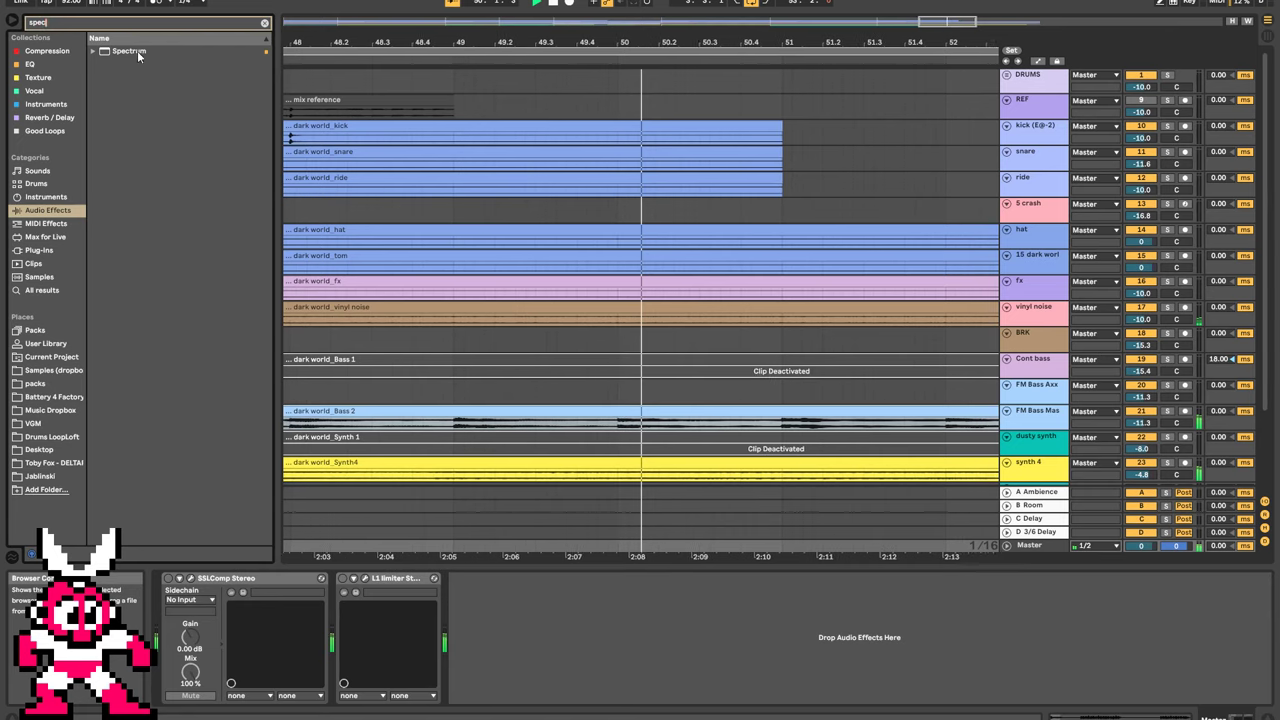
pyautogui.moveTo(137, 50); pyautogui.dragTo(613, 648)
pyautogui.click(12, 21)
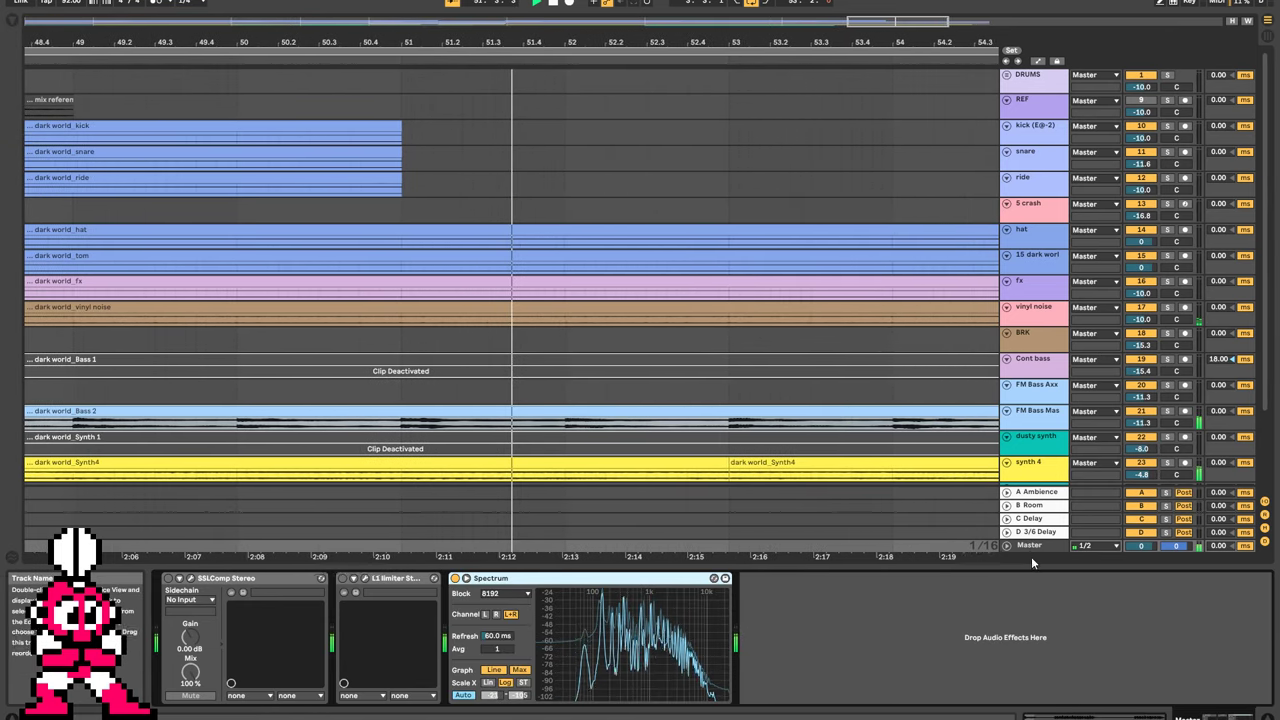
# Hide the return tracks, fold the REF track, and show the synth 4 device chain.
pyautogui.click(1266, 520)
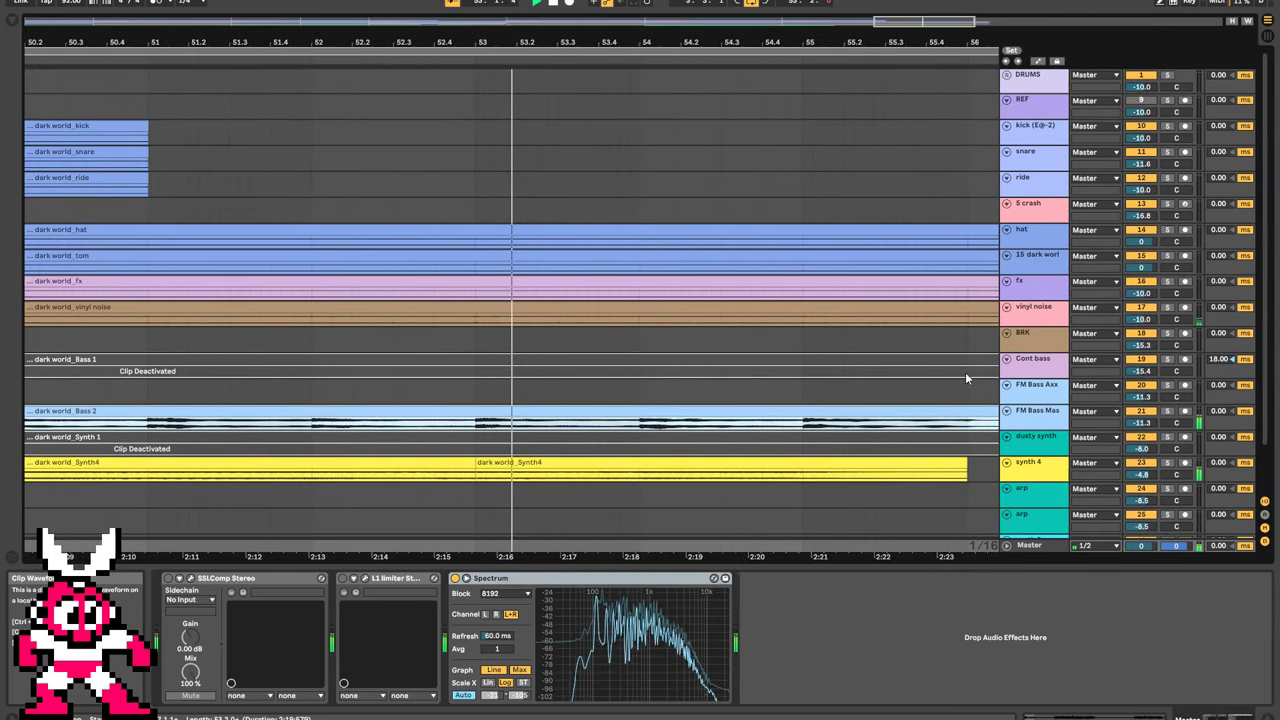
pyautogui.click(1035, 470)
pyautogui.scroll(-1, 1037, 457)
pyautogui.scroll(1, 1036, 458)
pyautogui.scroll(-3, 1050, 240)
pyautogui.scroll(2, 1052, 240)
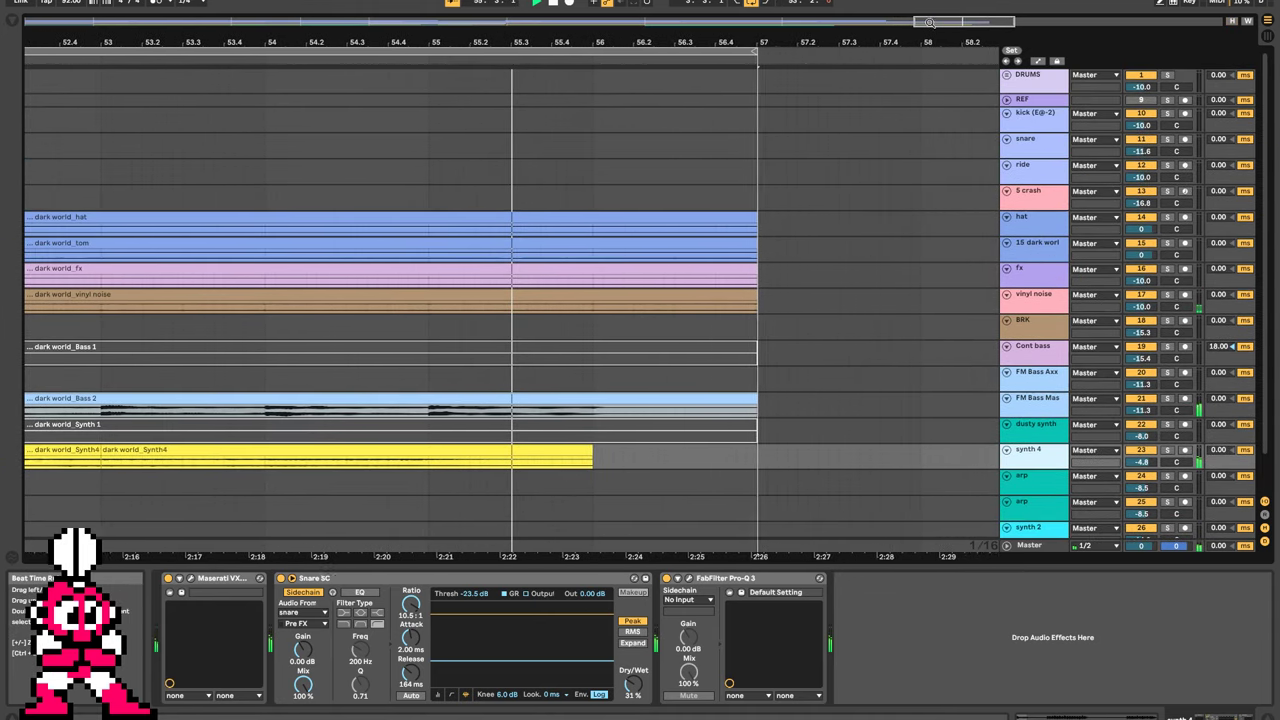
# Close the device view and zoom the timeline out to show the arrangement from bar 1 to bar 45.
pyautogui.moveTo(957, 22); pyautogui.dragTo(956, 22)
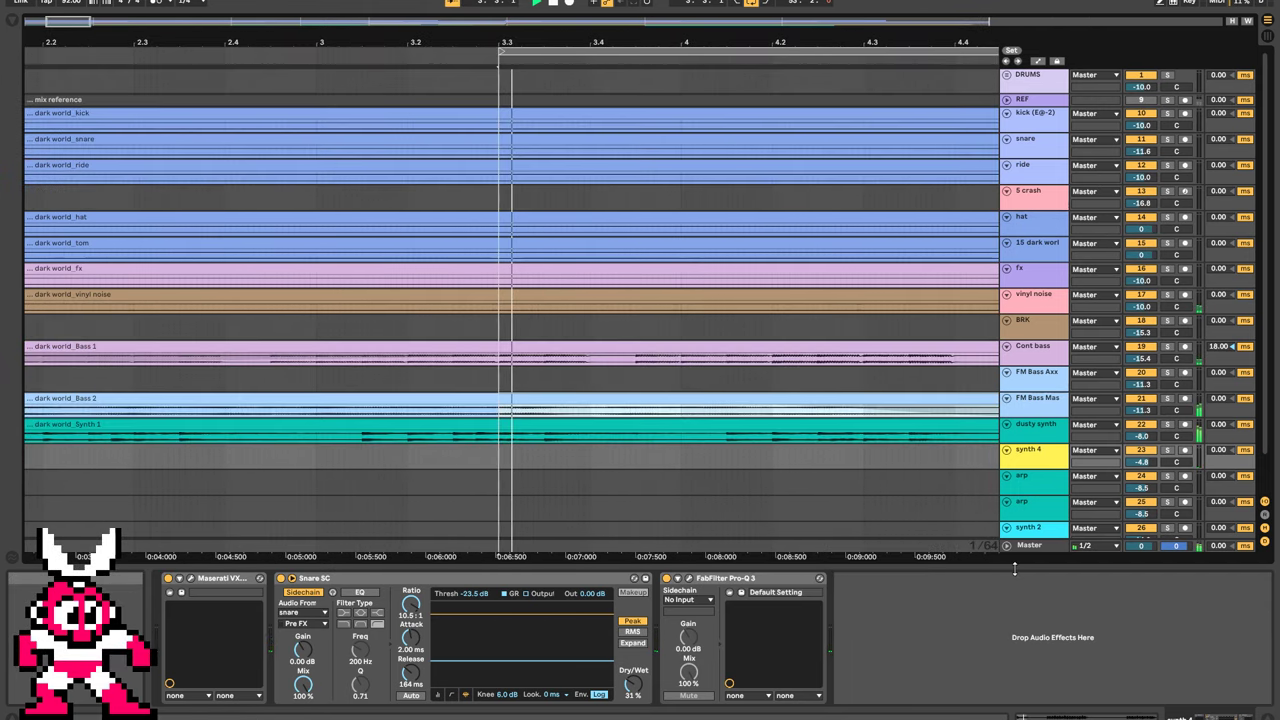
pyautogui.moveTo(1014, 569); pyautogui.dragTo(1052, 638)
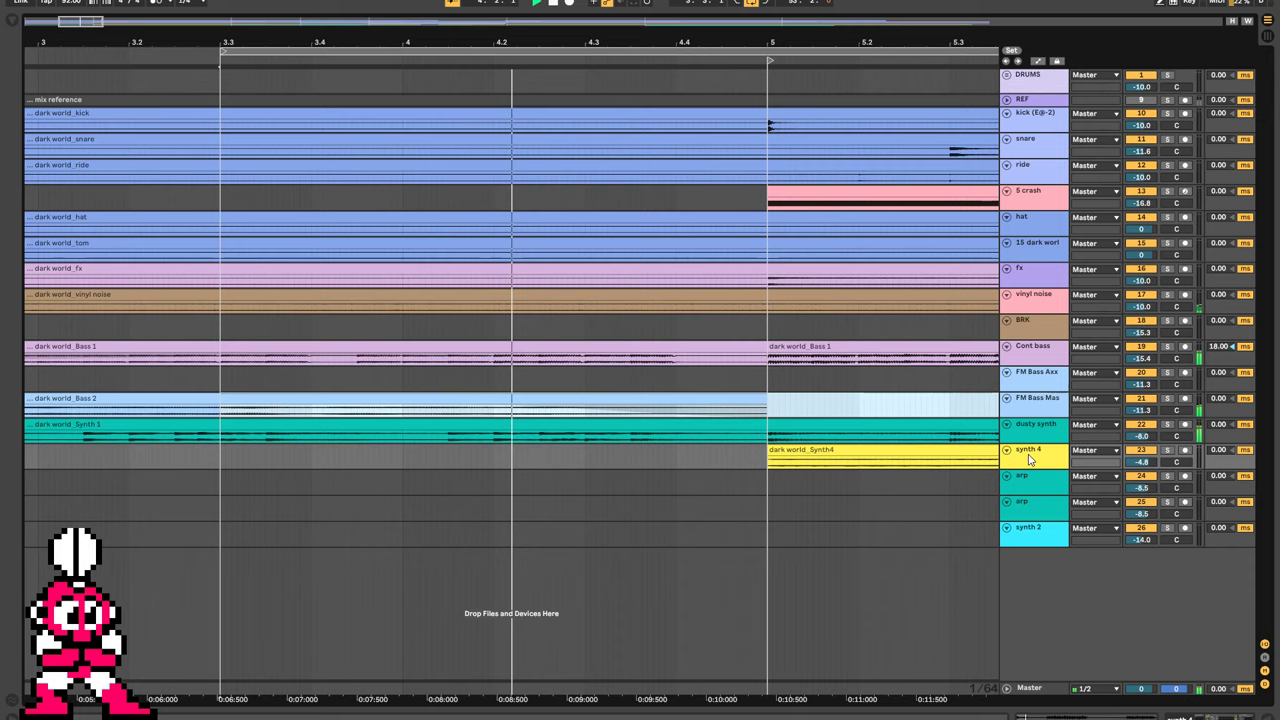
pyautogui.click(1024, 361)
pyautogui.click(952, 332)
pyautogui.press('-')
pyautogui.press('-')
pyautogui.press('-')
pyautogui.press('-')
pyautogui.press('-')
pyautogui.press('-')
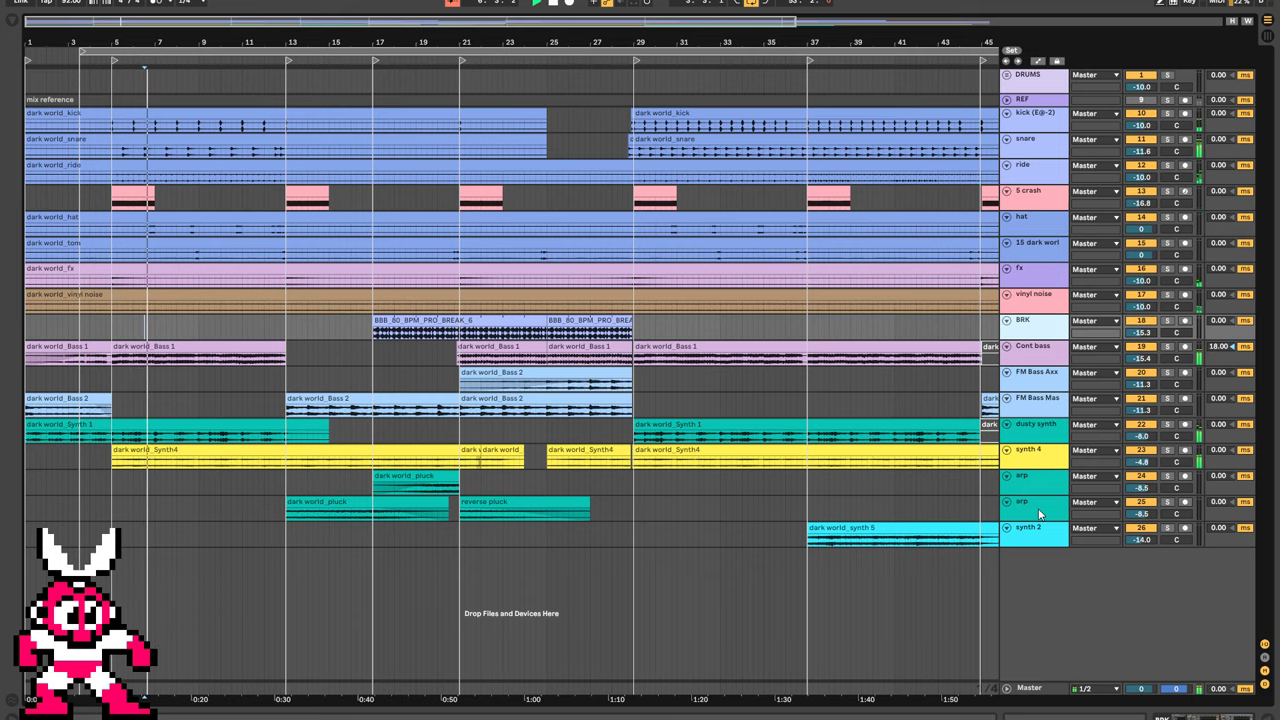
# Increase the height of the tracks from BRK to synth 2 and move the 5 crash track above ride.
pyautogui.click(1039, 535)
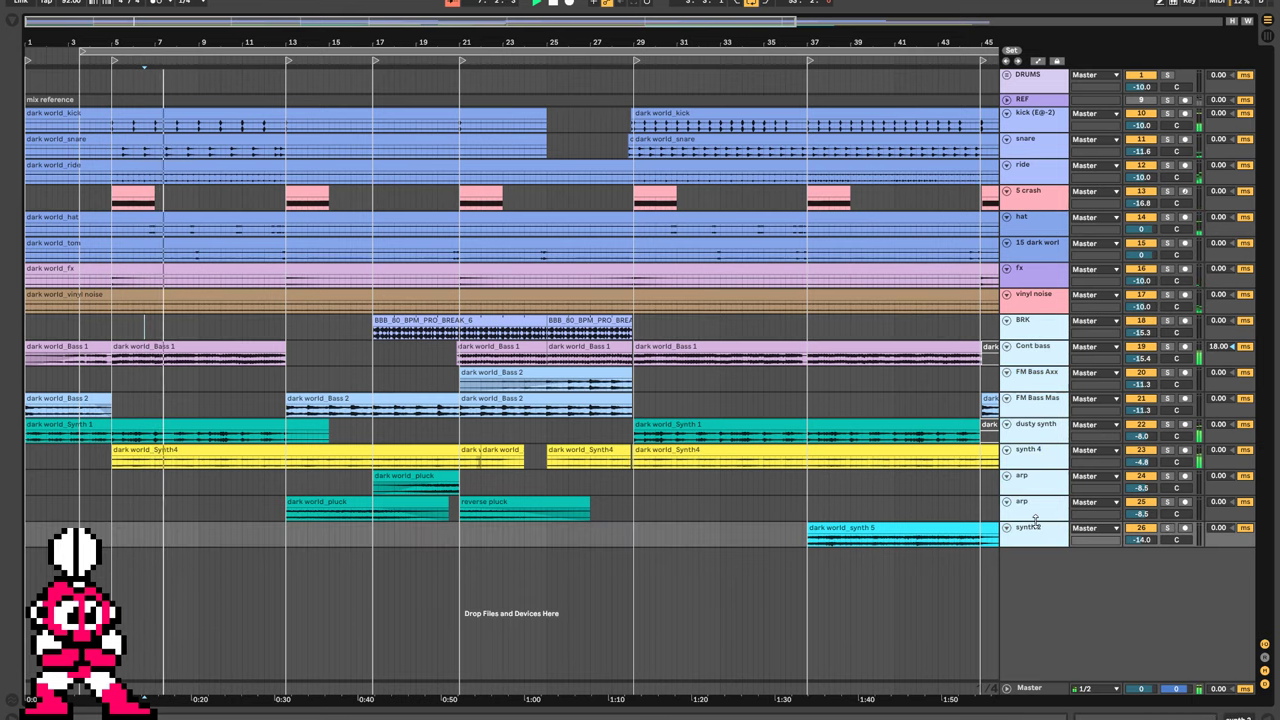
pyautogui.moveTo(1035, 522); pyautogui.dragTo(1038, 535)
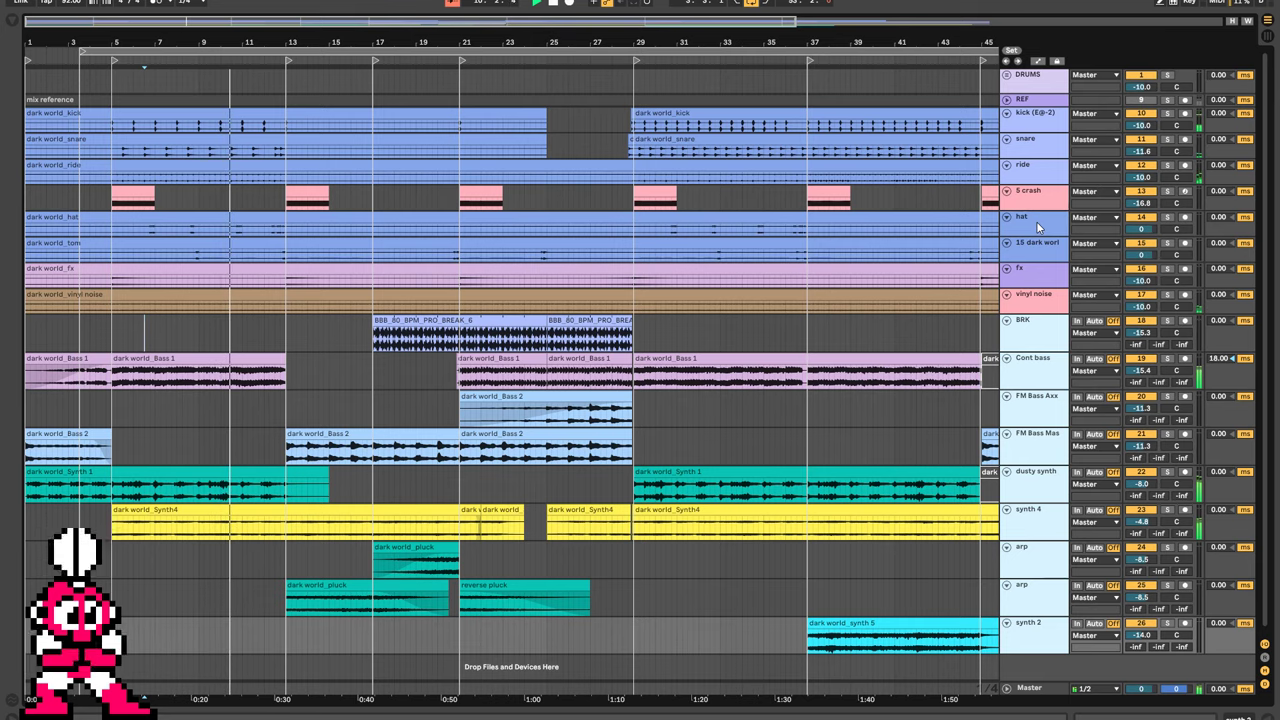
pyautogui.moveTo(1040, 200); pyautogui.dragTo(1043, 184)
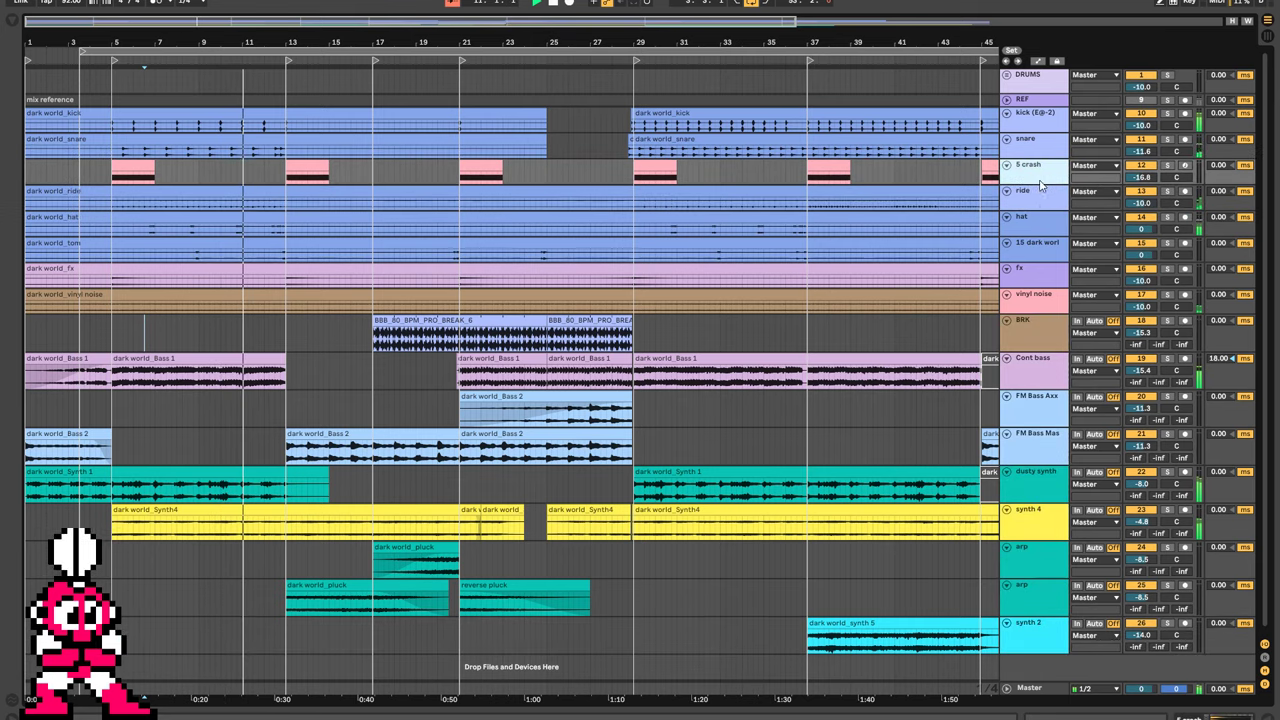
# Play the arrangement through from bar 13 to the closing section, following it in a close timeline view.
pyautogui.moveTo(205, 27); pyautogui.dragTo(206, 34)
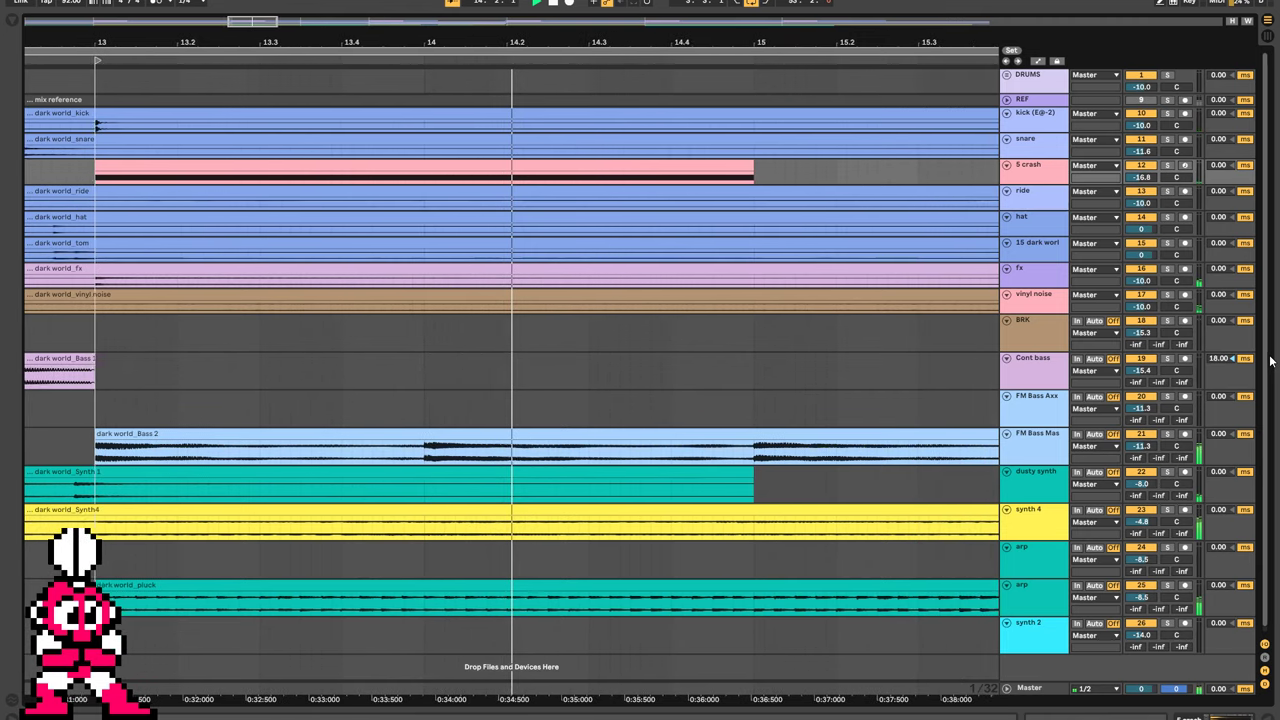
pyautogui.moveTo(673, 42); pyautogui.dragTo(673, 12)
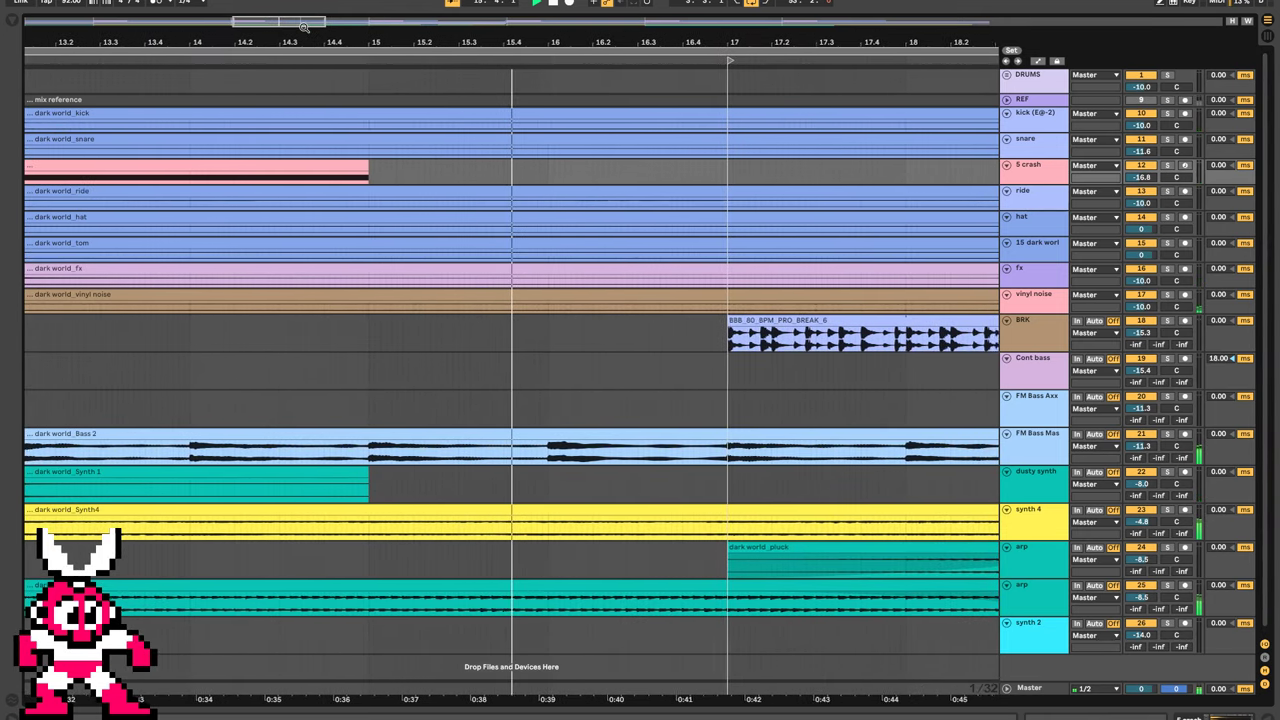
pyautogui.moveTo(295, 26); pyautogui.dragTo(297, 22)
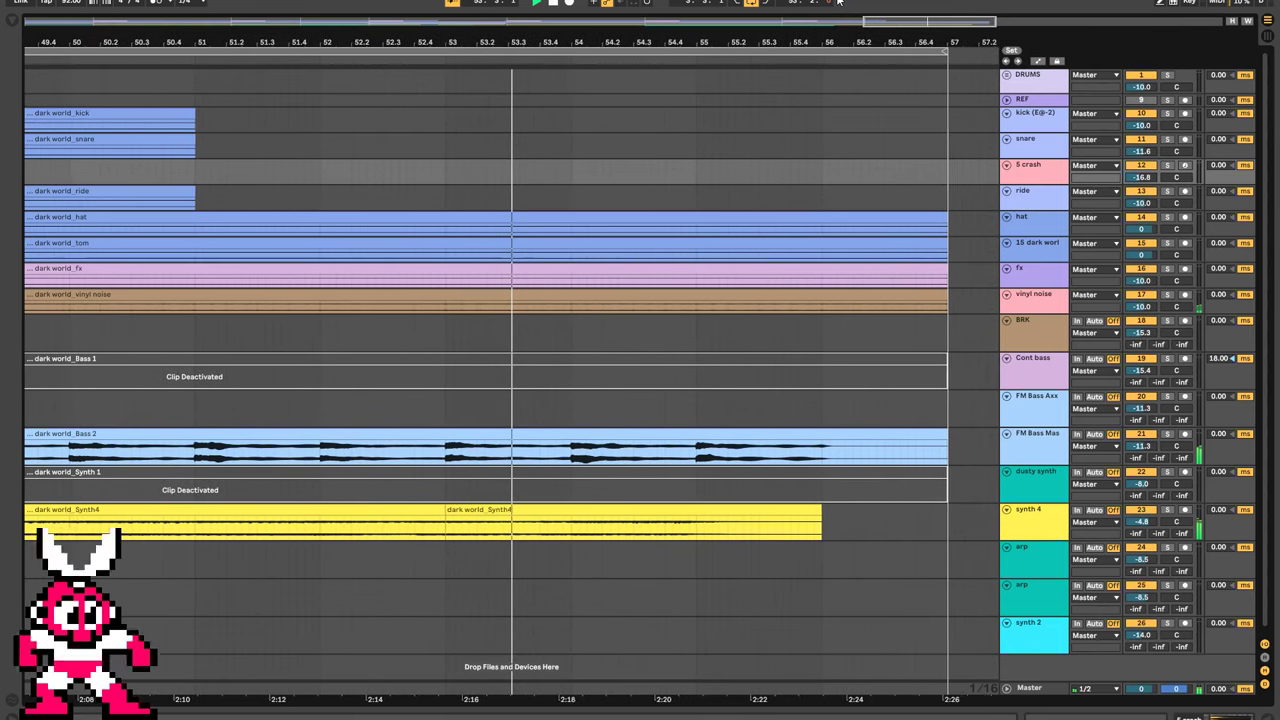
# Check the synth 4 device chain, zoom out to the whole arrangement, and hide the device view again.
pyautogui.click(1037, 528)
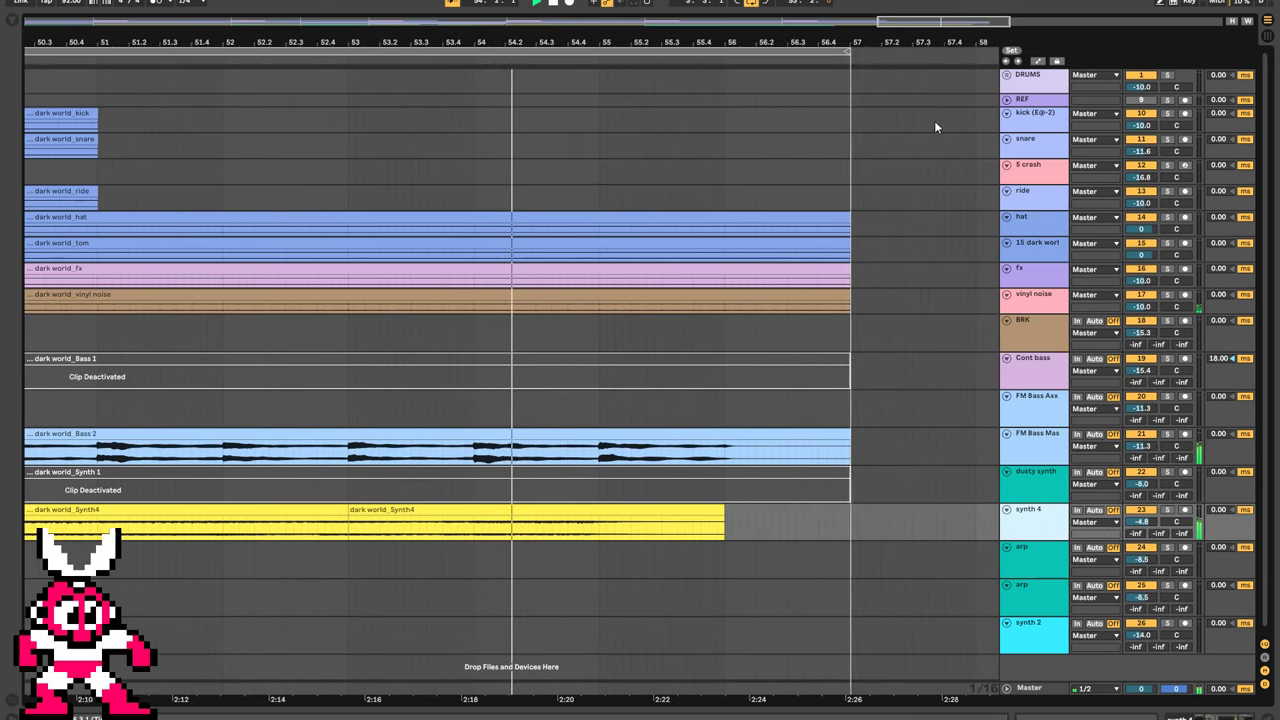
pyautogui.hotkey('shift', 'Tab')
pyautogui.hotkey('shift', 'Tab')
pyautogui.moveTo(925, 40); pyautogui.dragTo(925, 1)
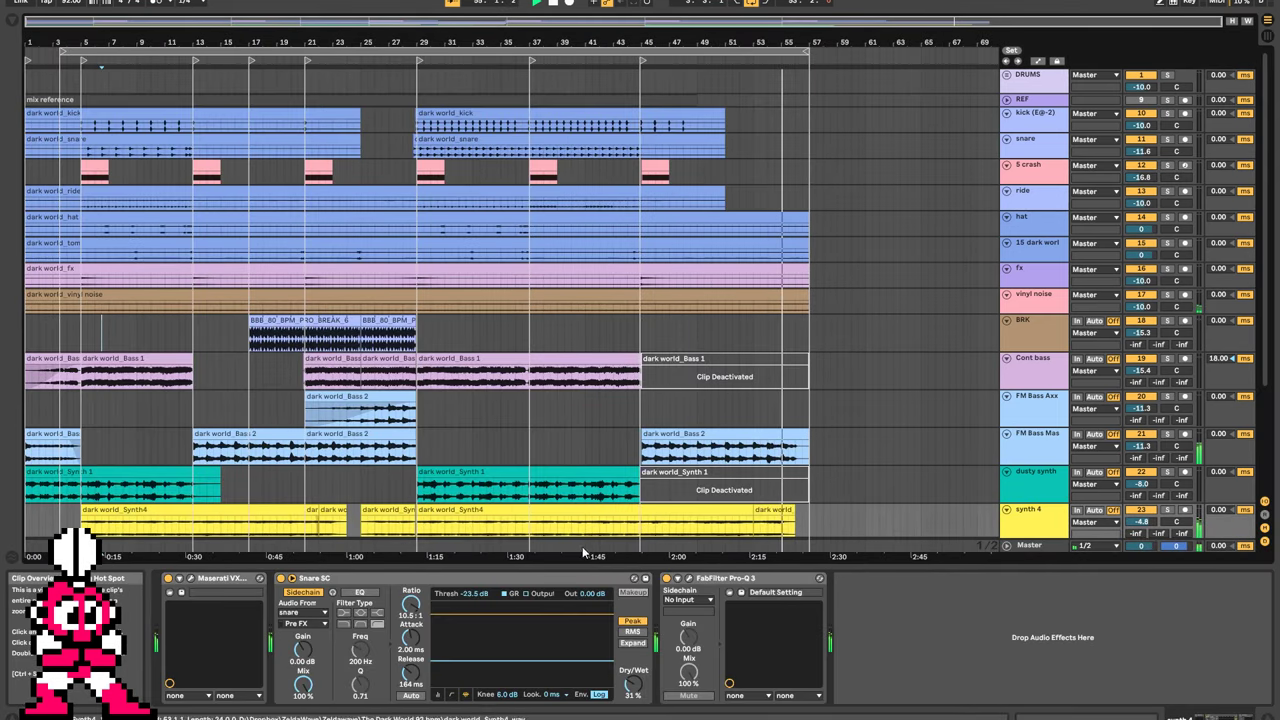
pyautogui.click(1270, 715)
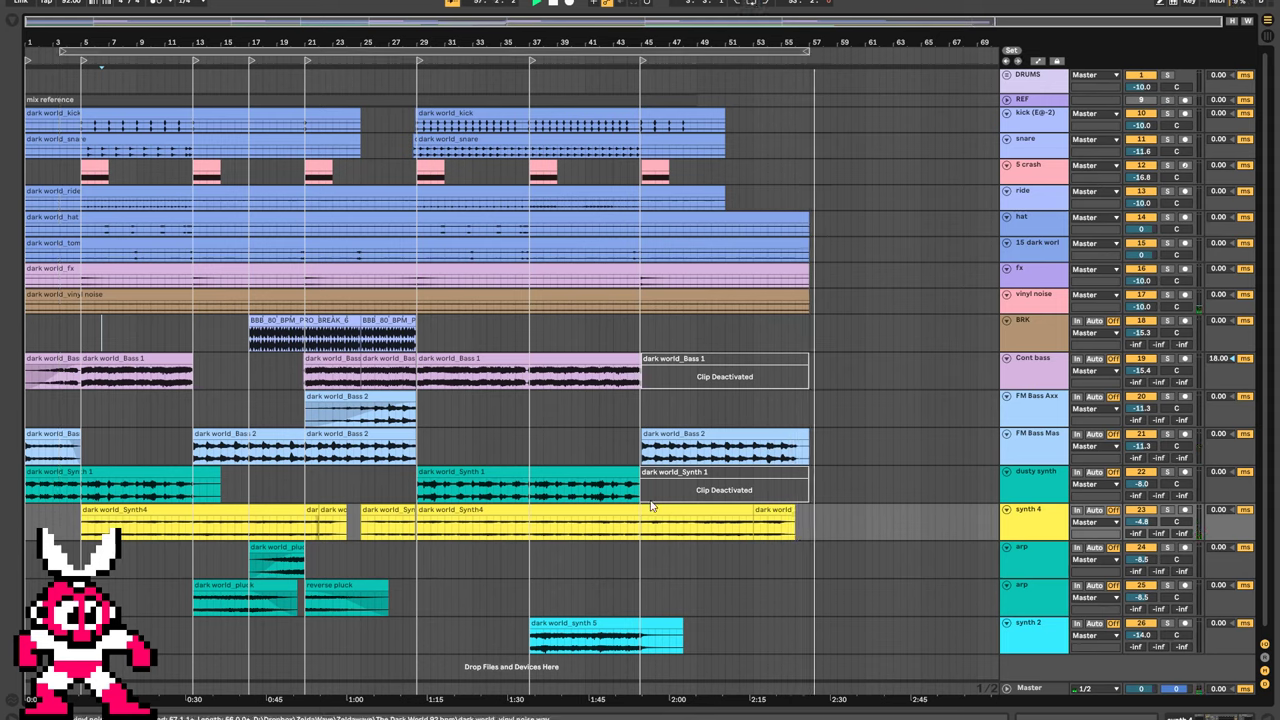
# Stop the arrangement playback and switch to the OBS window.
pyautogui.hotkey('alt', 'Tab')
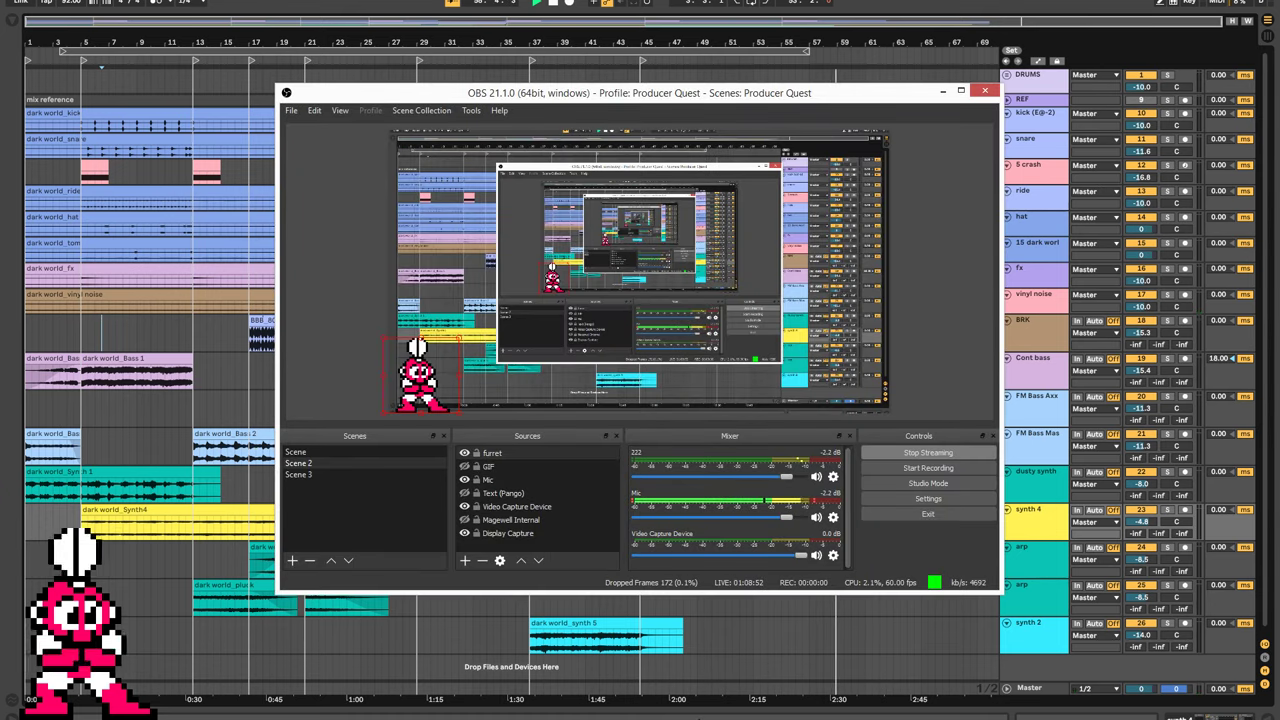
pyautogui.hotkey('alt', 'Tab')
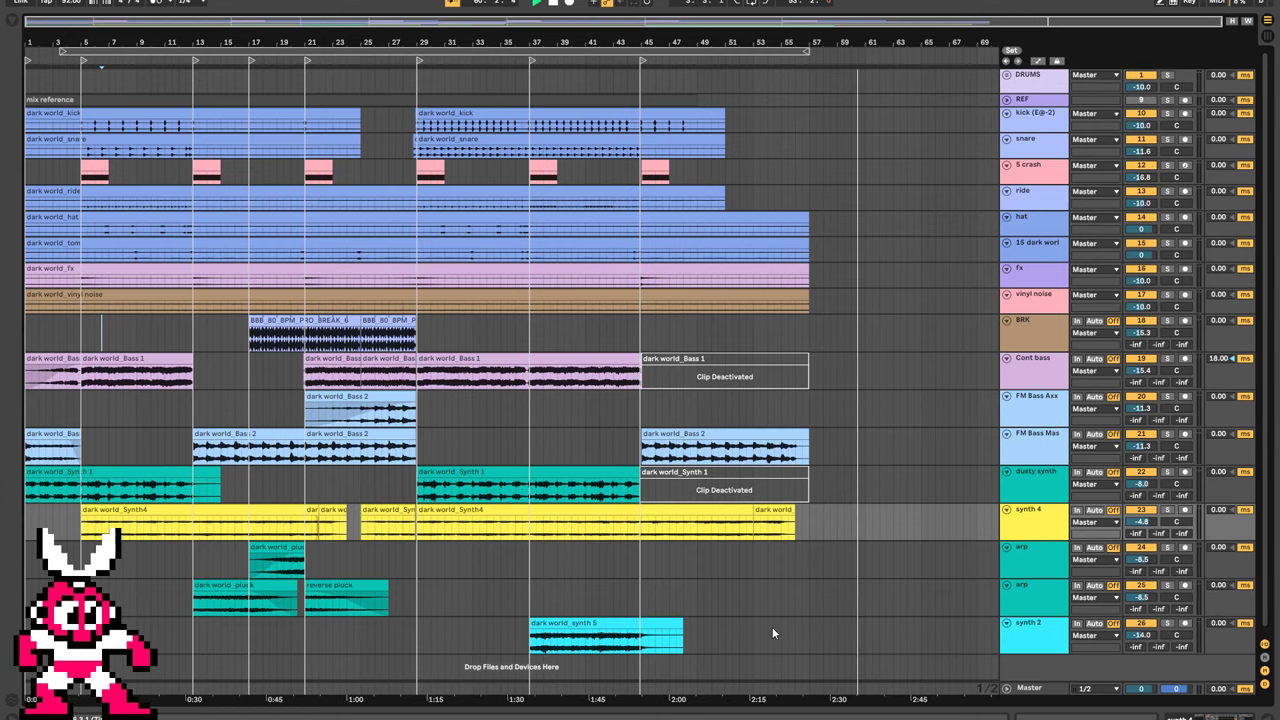
pyautogui.press('space')
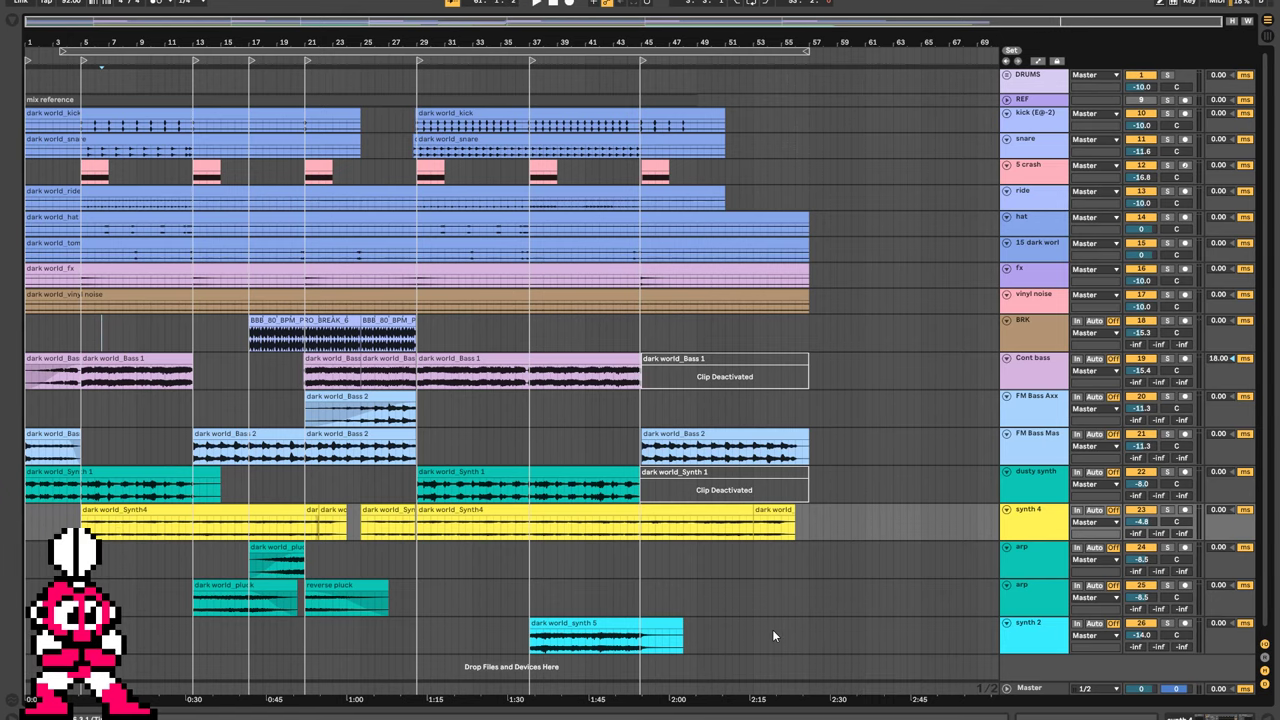
pyautogui.hotkey('alt', 'Tab')
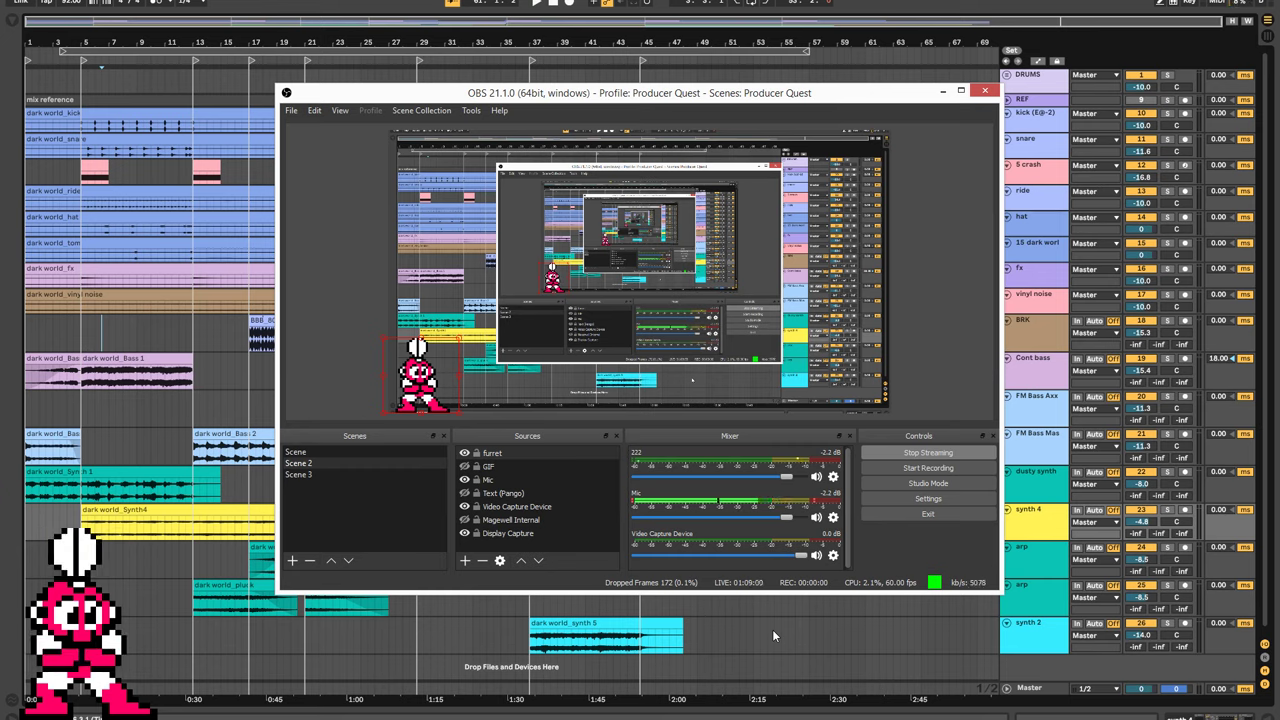